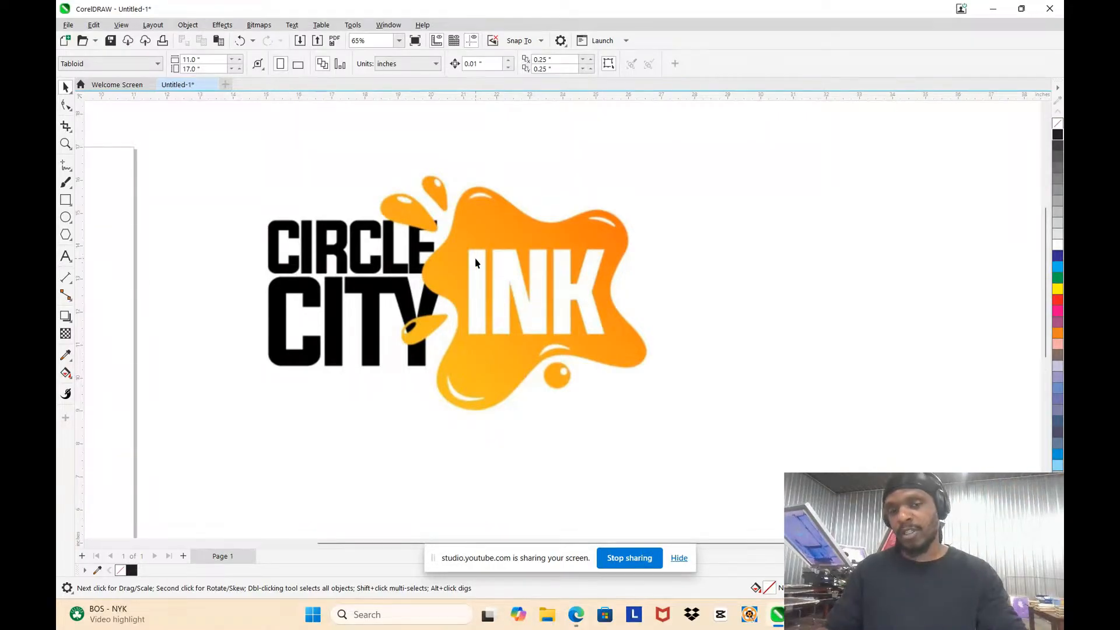
Step: Examine the edge quality of the E's corner beside the orange droplet in the logo image at very high magnification
scroll(475, 255, "down", 3)
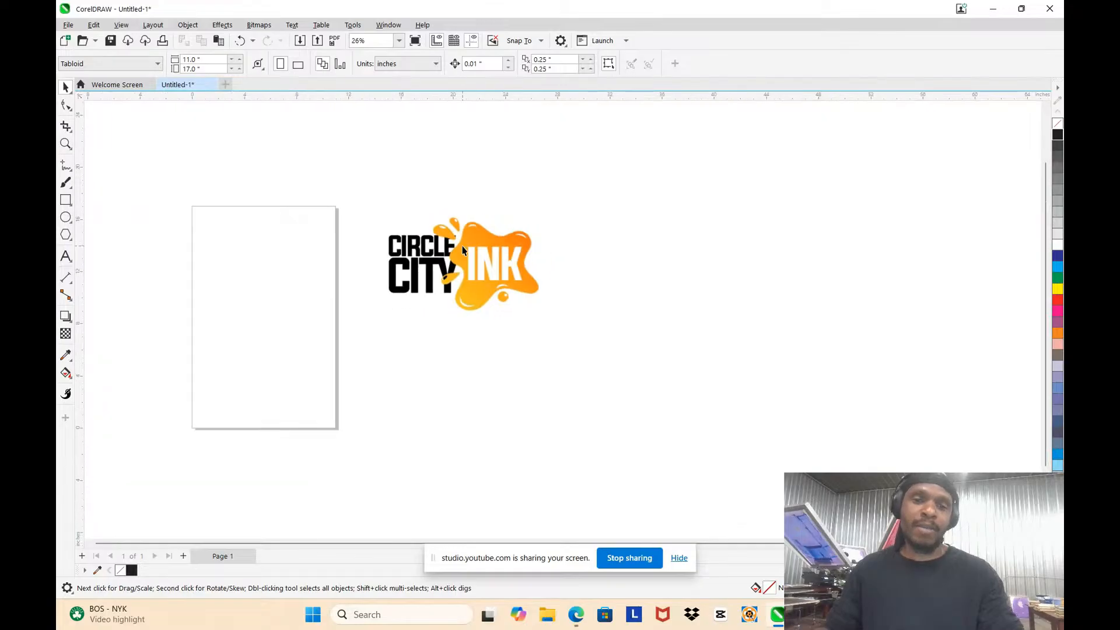
scroll(457, 233, "up", 2)
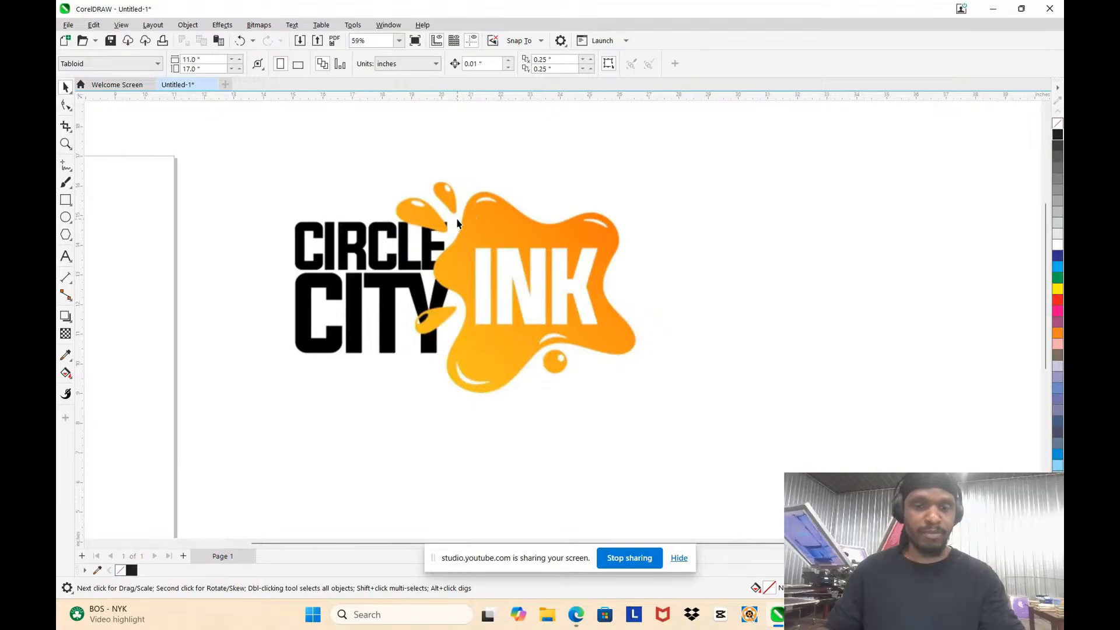
scroll(460, 225, "up", 5)
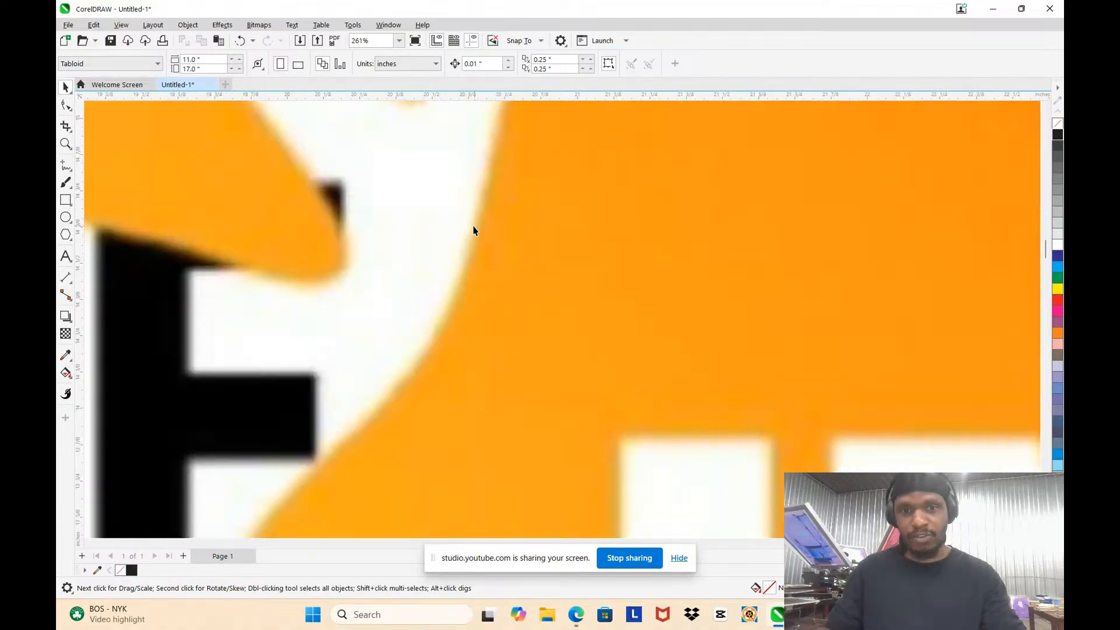
scroll(362, 250, "up", 4)
scroll(187, 178, "up", 1)
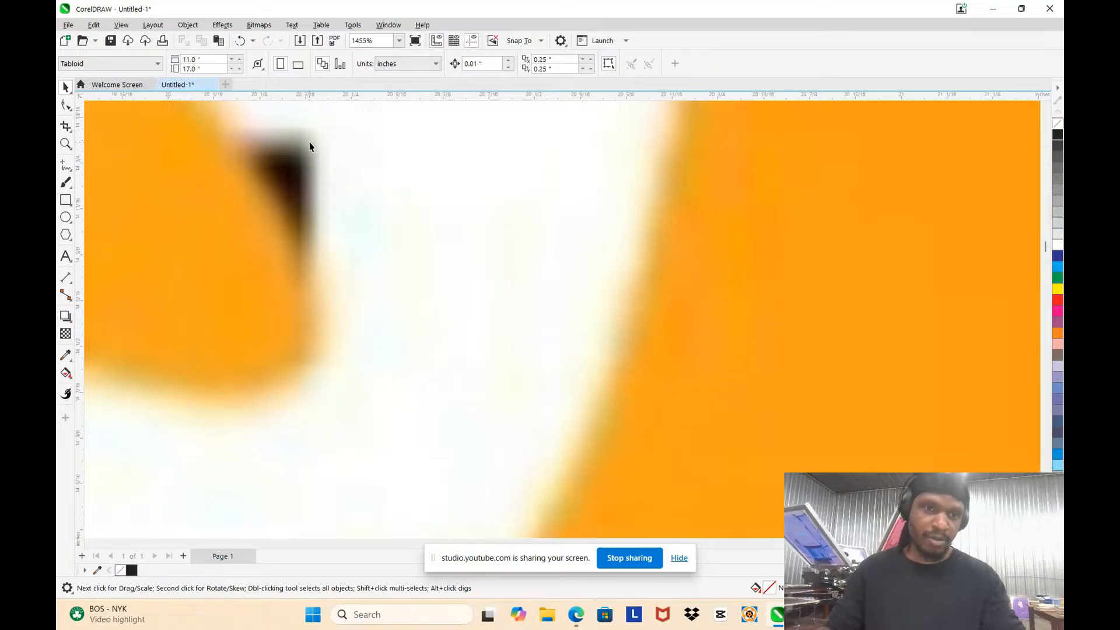
scroll(310, 149, "up", 2)
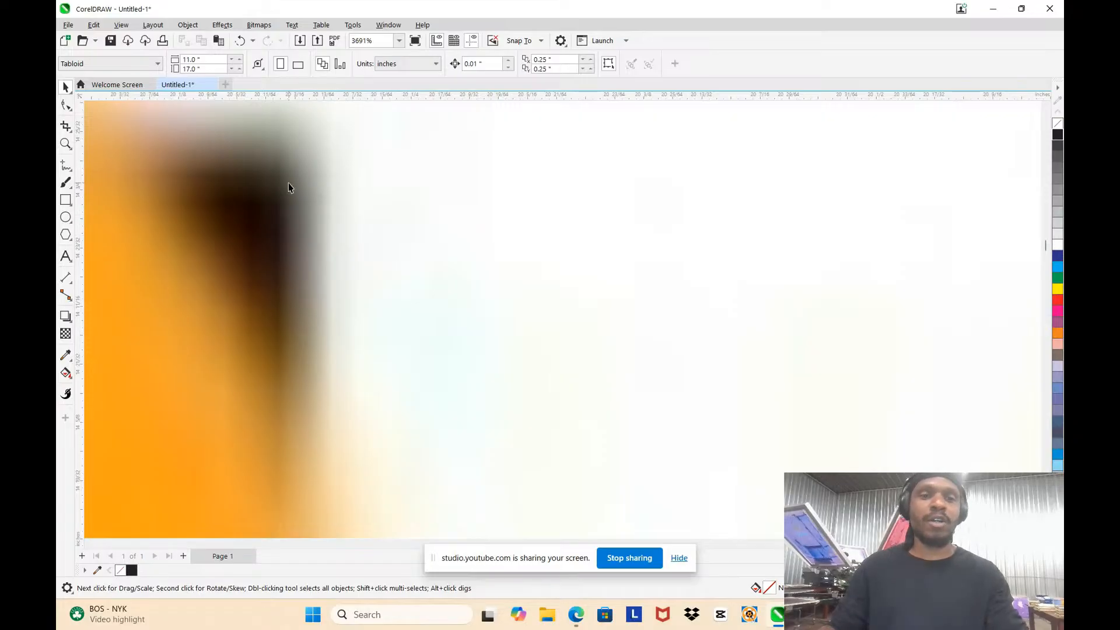
scroll(303, 209, "up", 2)
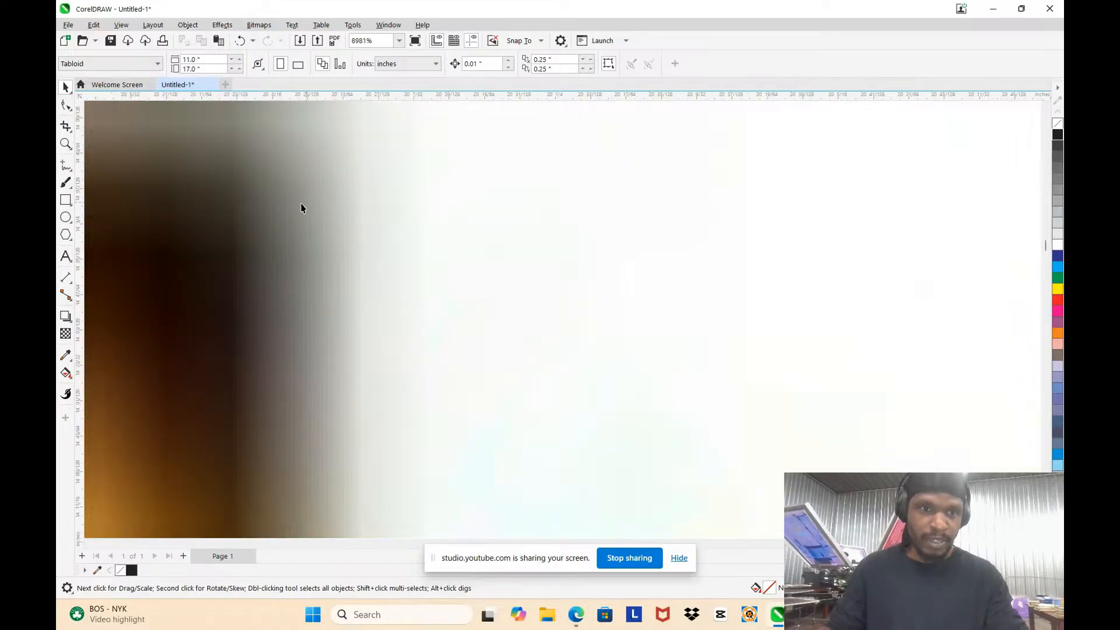
scroll(303, 203, "up", 2)
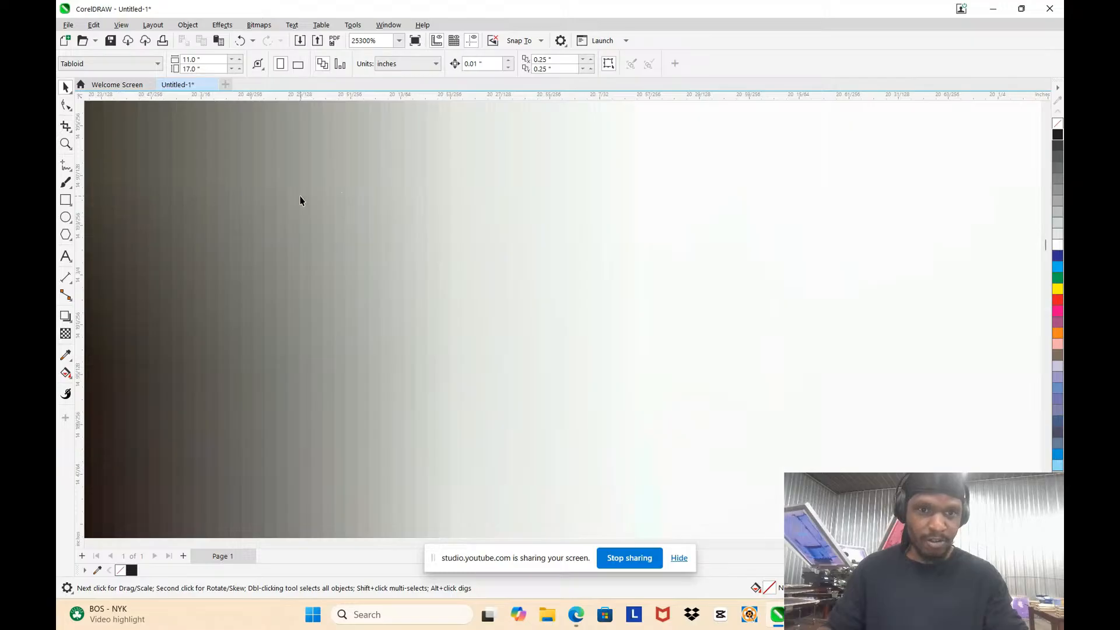
scroll(799, 214, "down", 8)
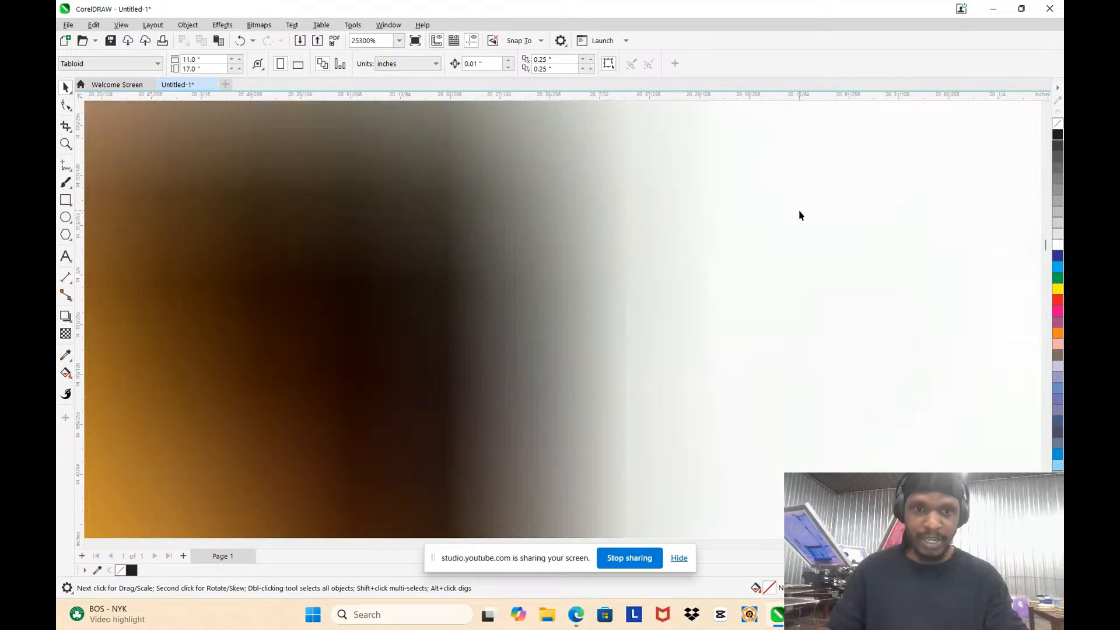
scroll(657, 202, "down", 10)
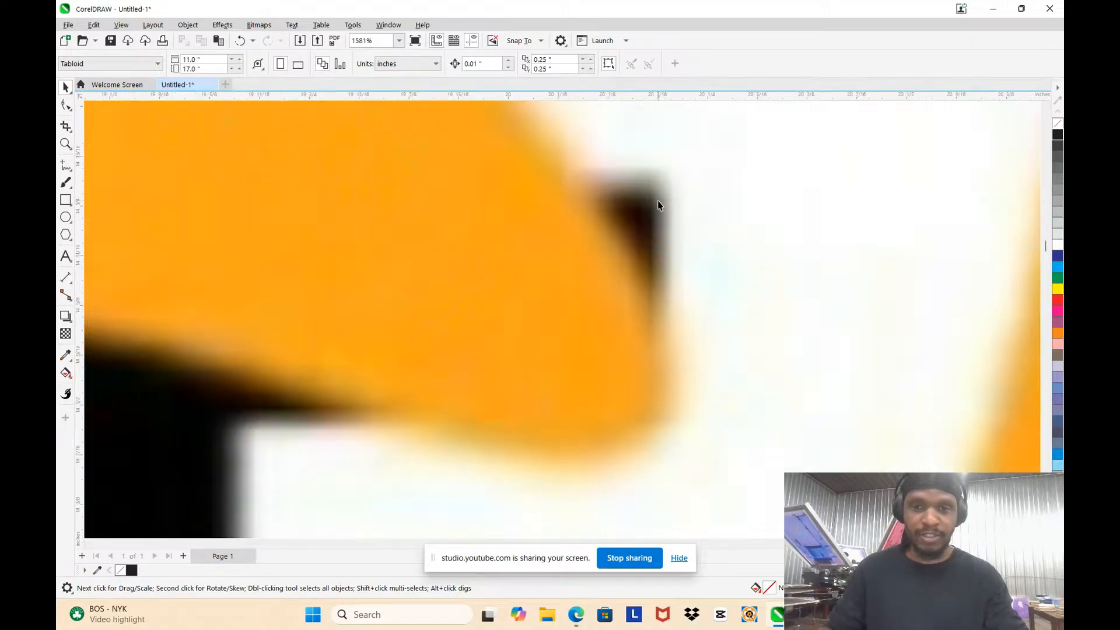
scroll(641, 205, "down", 4)
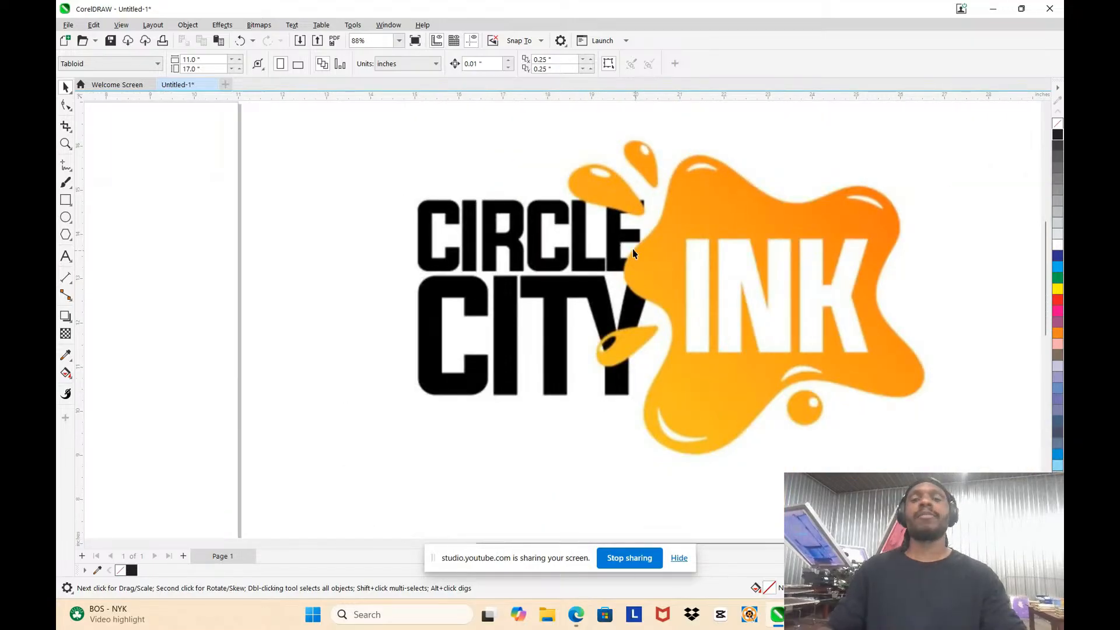
Step: Compare the full CIRCLE CITY INK logo with close-up edges of the letter E and the orange splash
scroll(635, 254, "down", 2)
scroll(711, 255, "up", 1)
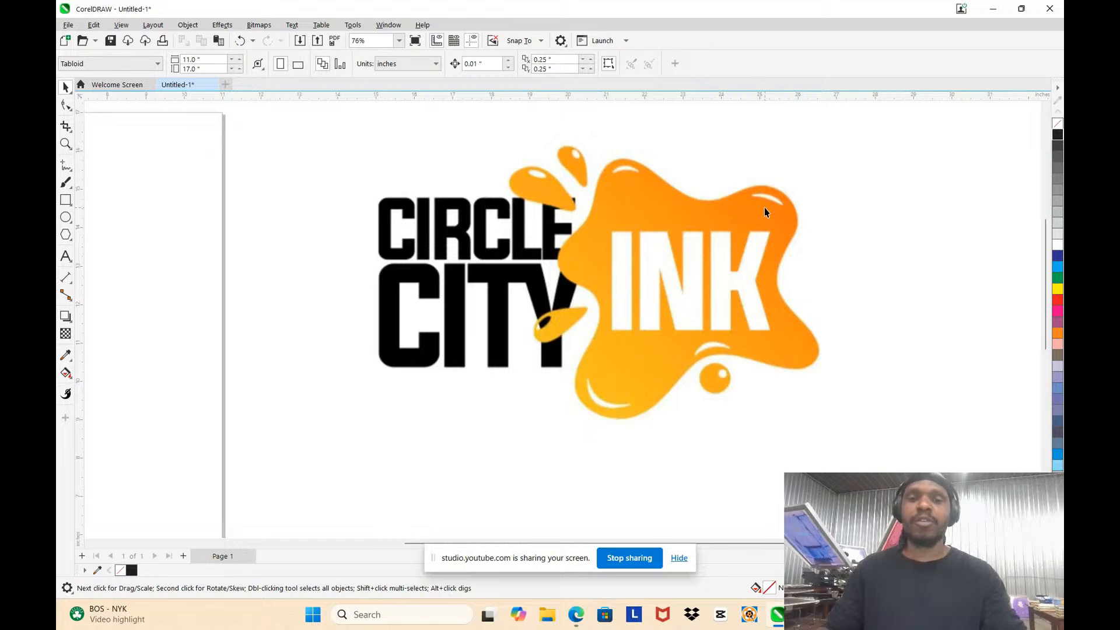
scroll(764, 209, "up", 1)
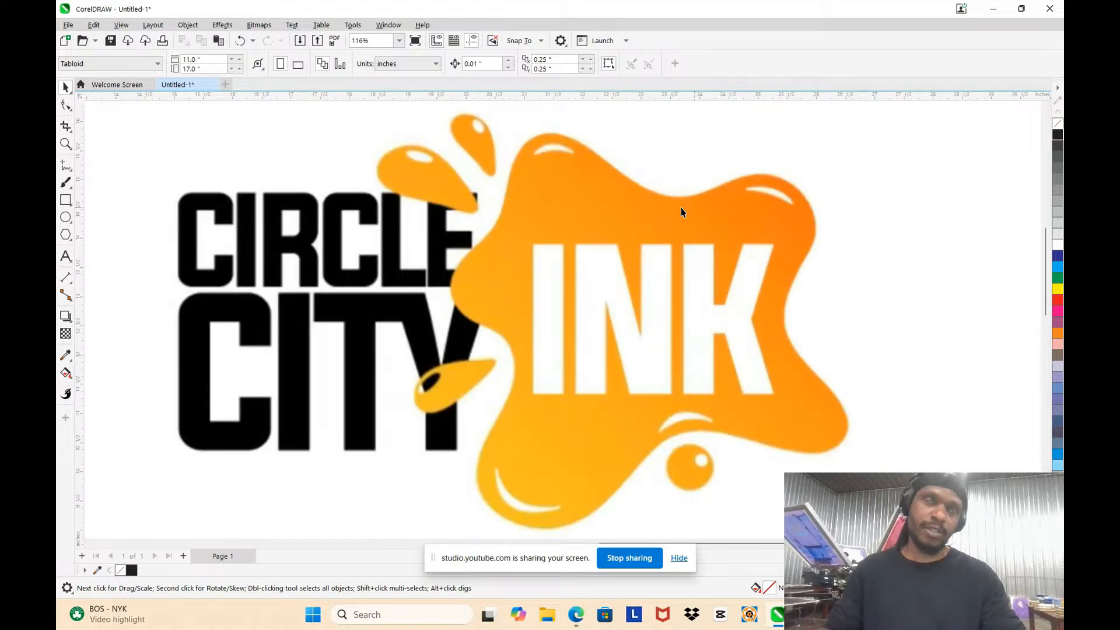
scroll(571, 210, "down", 2)
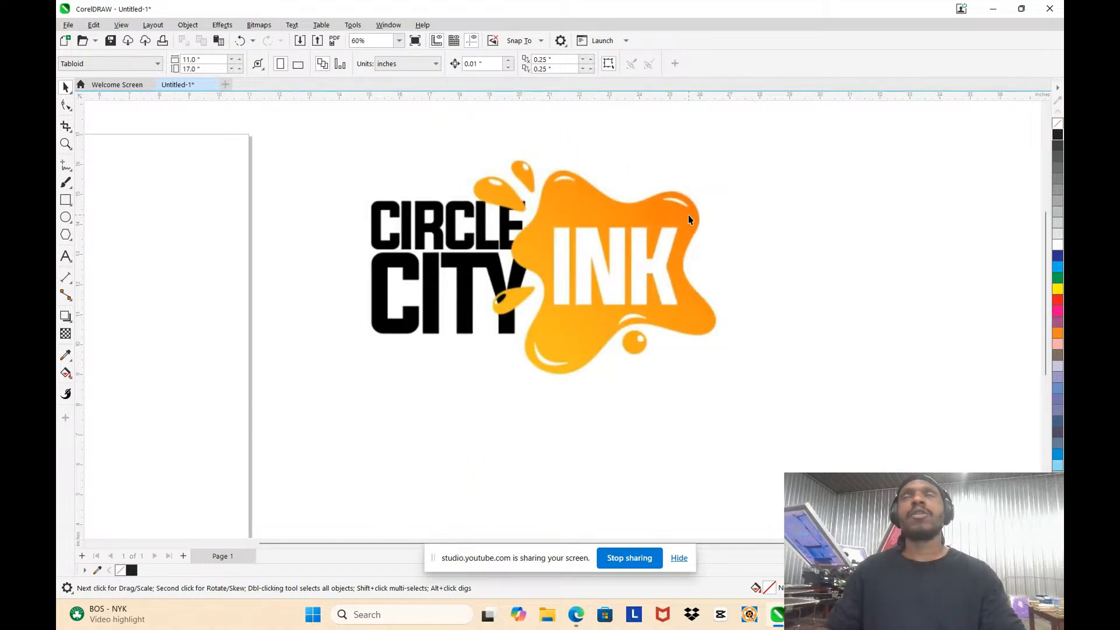
scroll(694, 211, "up", 1)
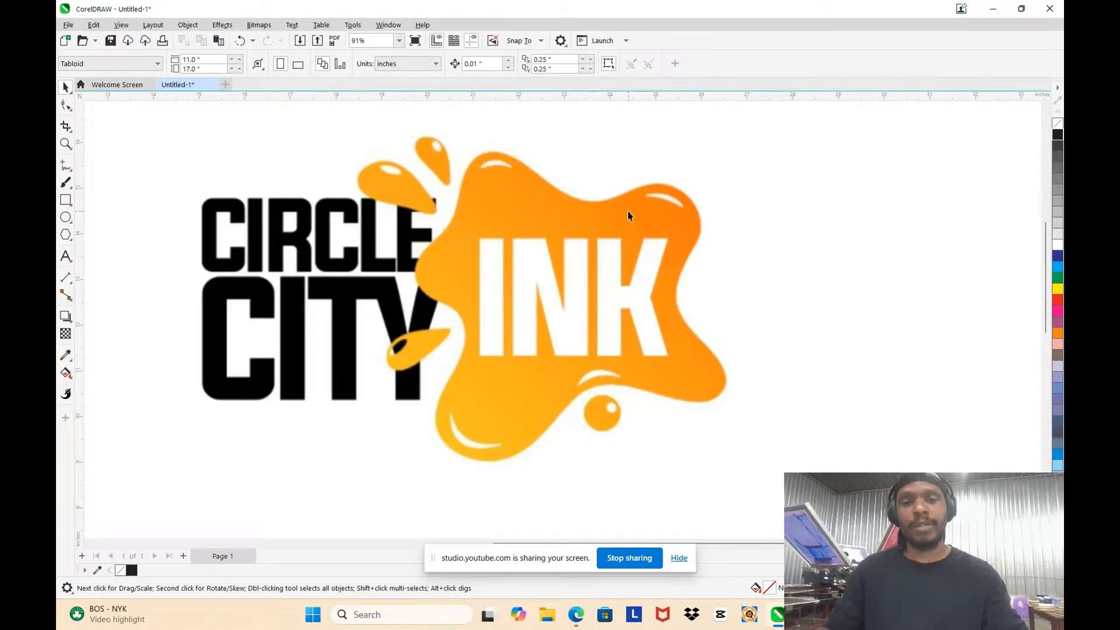
scroll(438, 193, "up", 2)
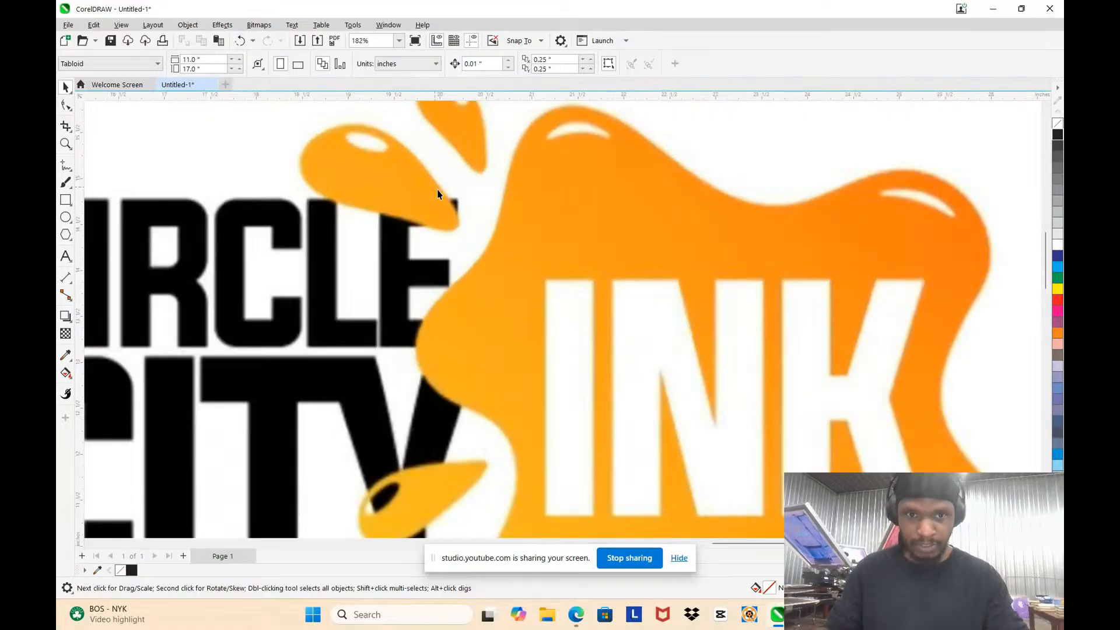
scroll(439, 198, "up", 1)
scroll(452, 229, "up", 1)
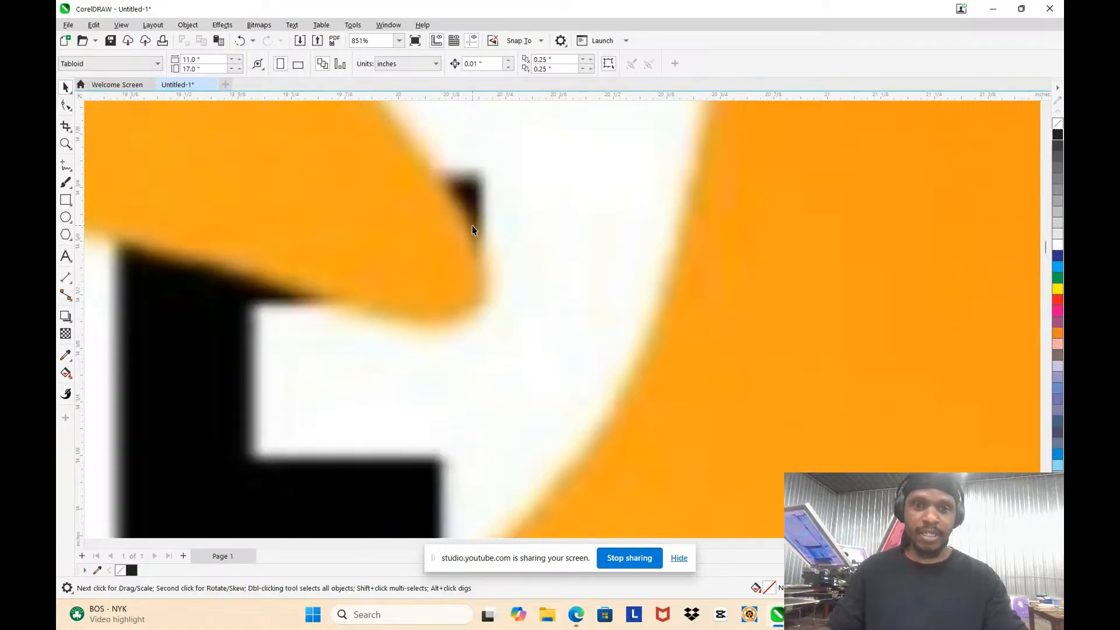
scroll(516, 273, "down", 4)
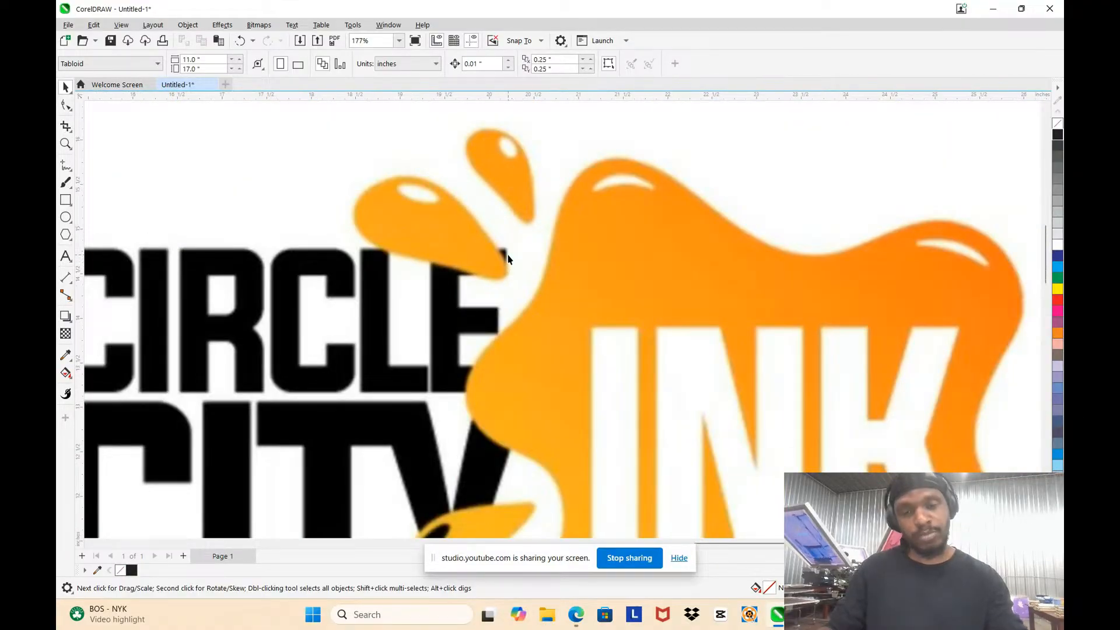
scroll(507, 260, "down", 1)
scroll(593, 285, "down", 1)
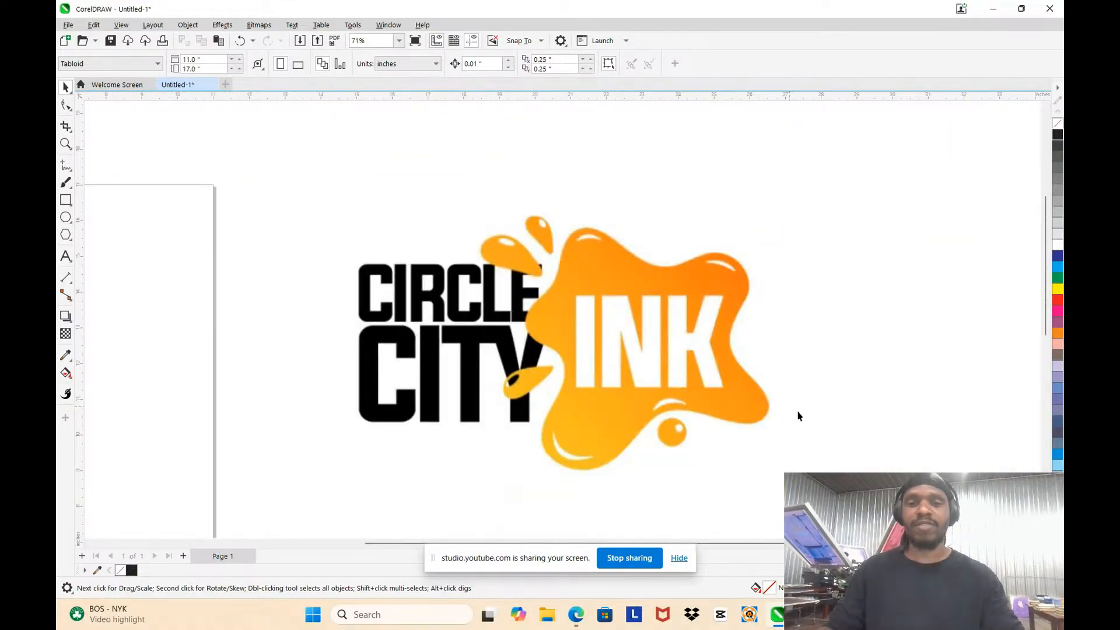
scroll(581, 385, "down", 2)
scroll(731, 463, "up", 2)
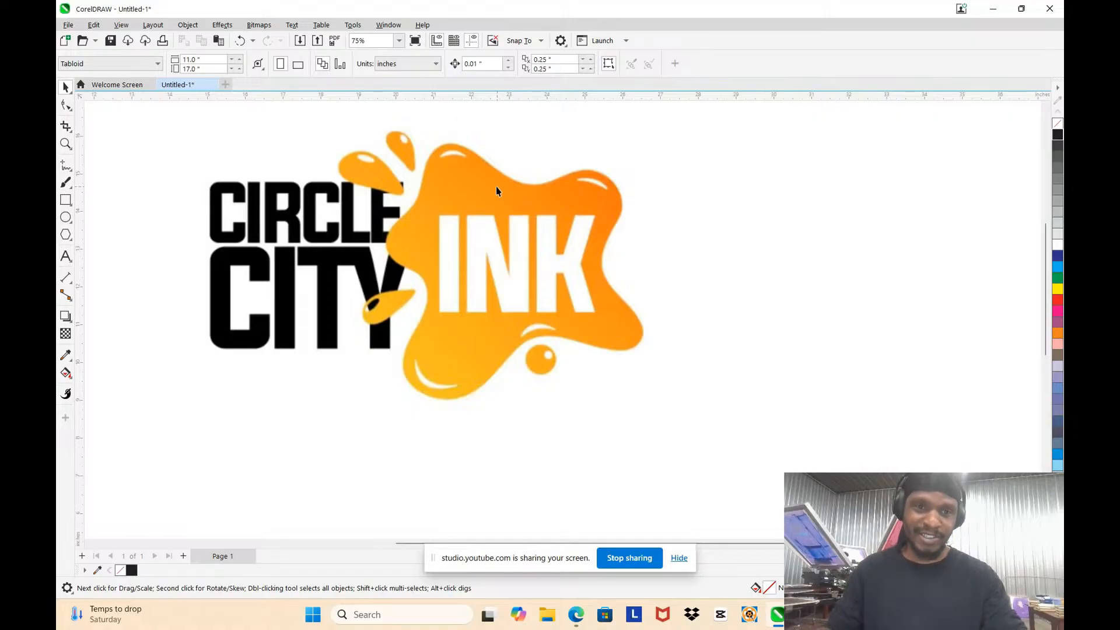
scroll(495, 191, "down", 1)
scroll(415, 146, "up", 2)
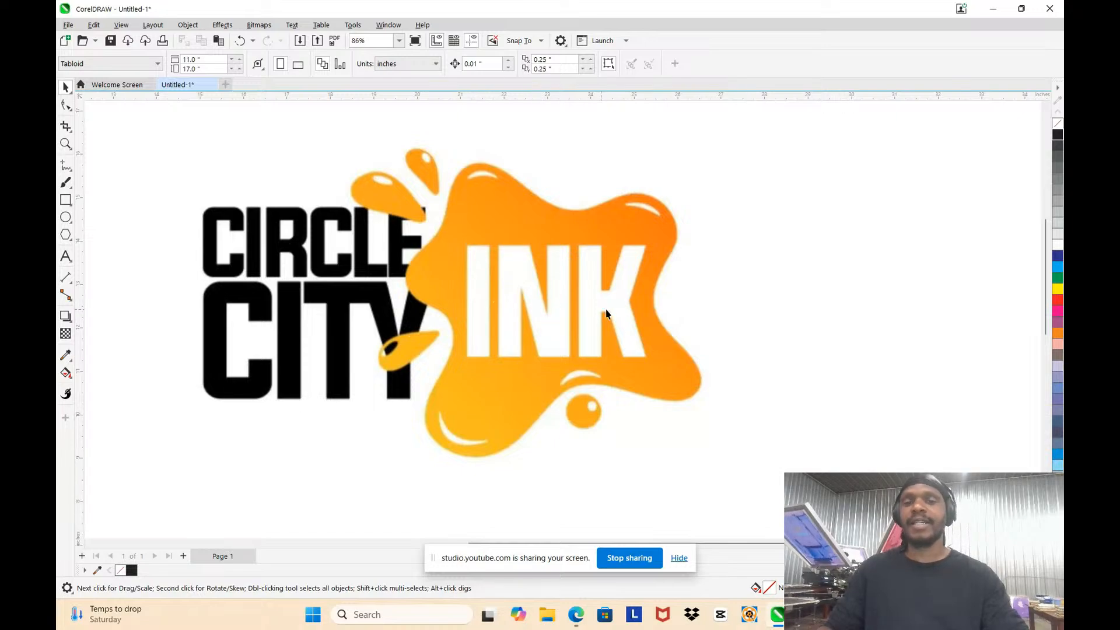
scroll(488, 266, "up", 3)
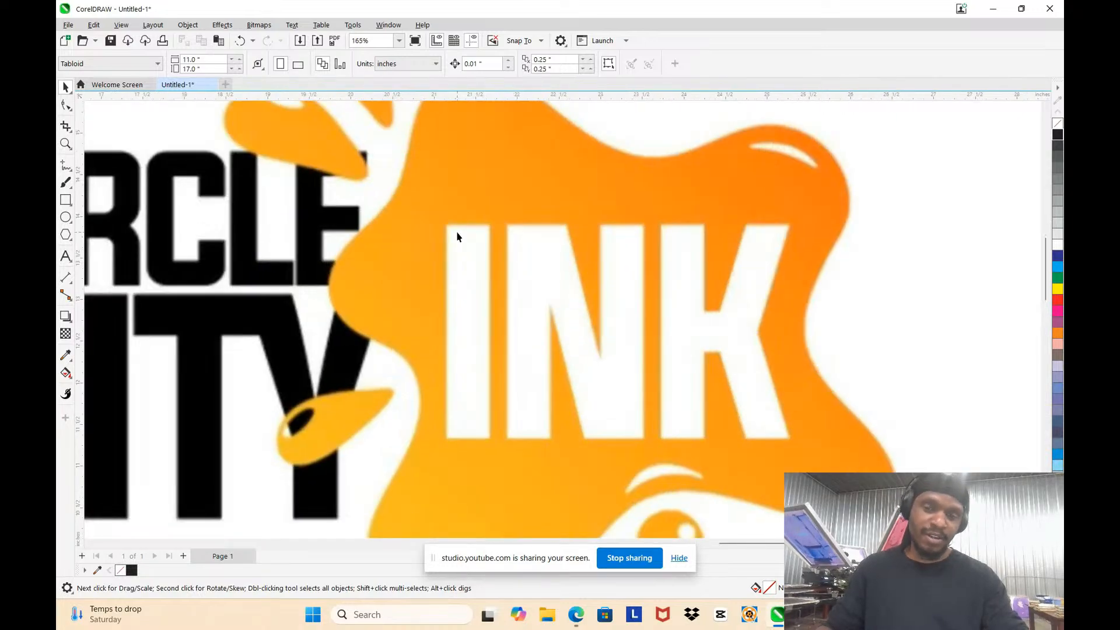
Step: Trace the letter I of INK with a rectangle about 0.53 by 2.59 inches
scroll(532, 219, "down", 4)
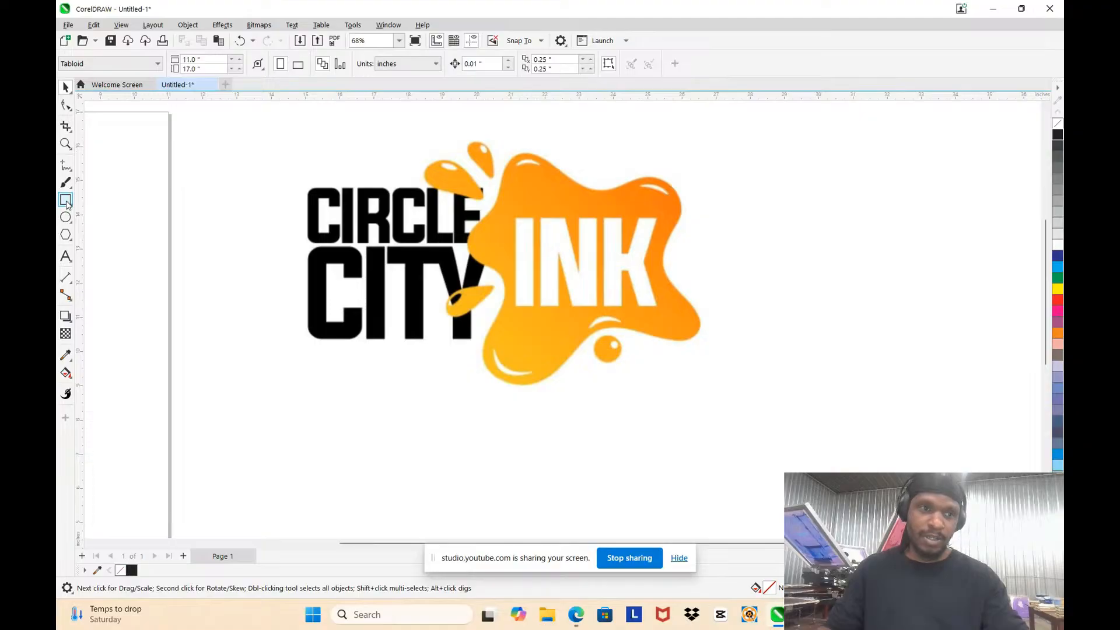
key("F6")
scroll(555, 233, "up", 5)
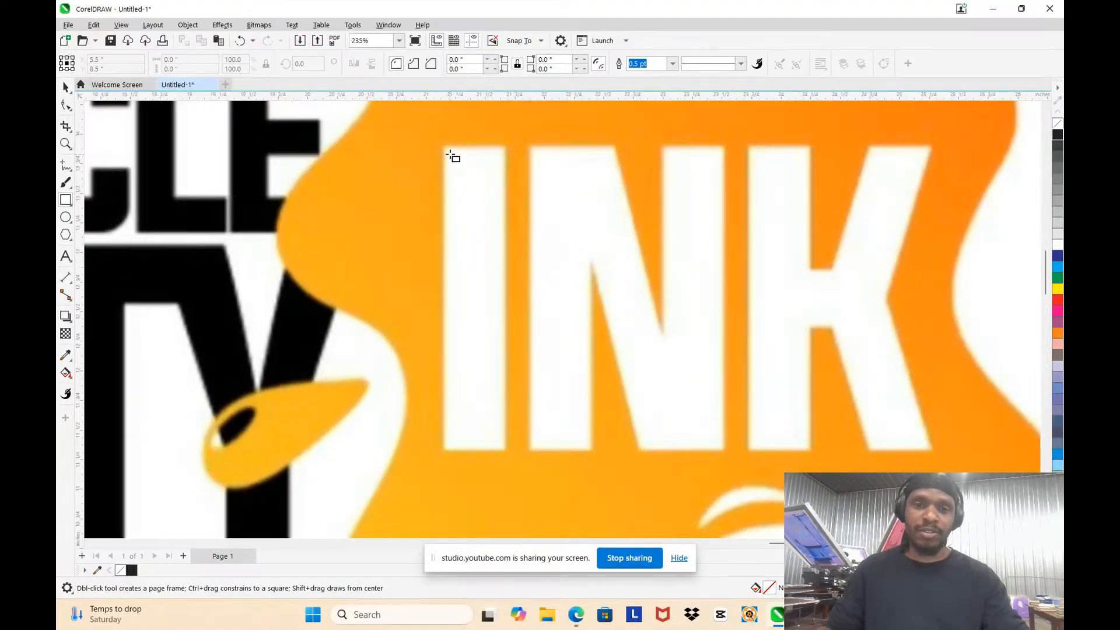
mouse_move(442, 146)
left_mouse_down()
mouse_move(493, 315)
mouse_move(505, 451)
left_mouse_up()
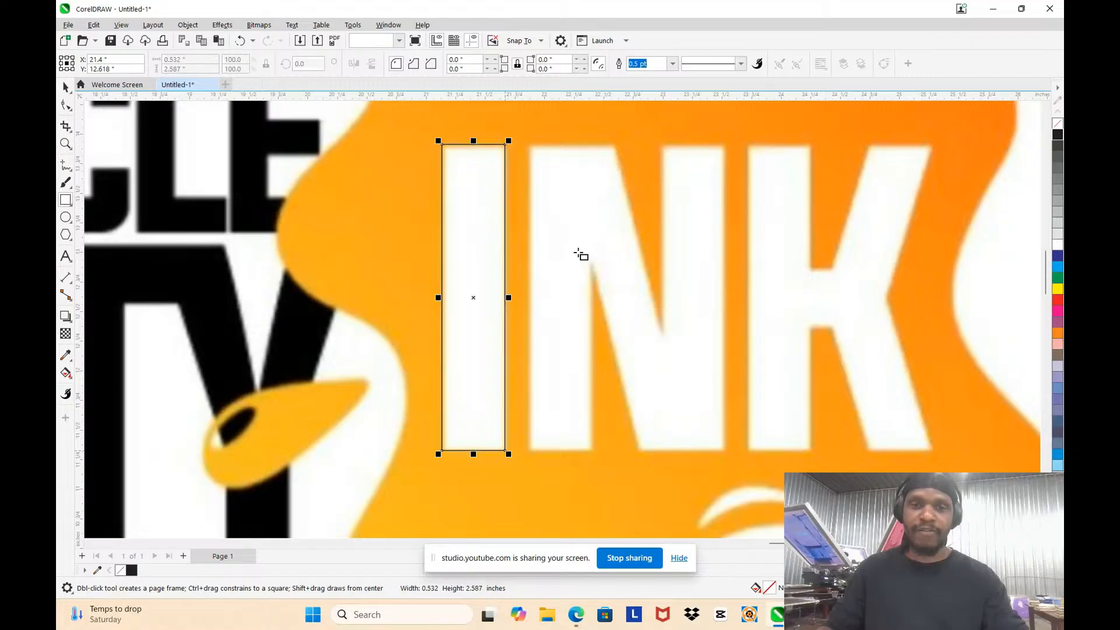
left_click(64, 89)
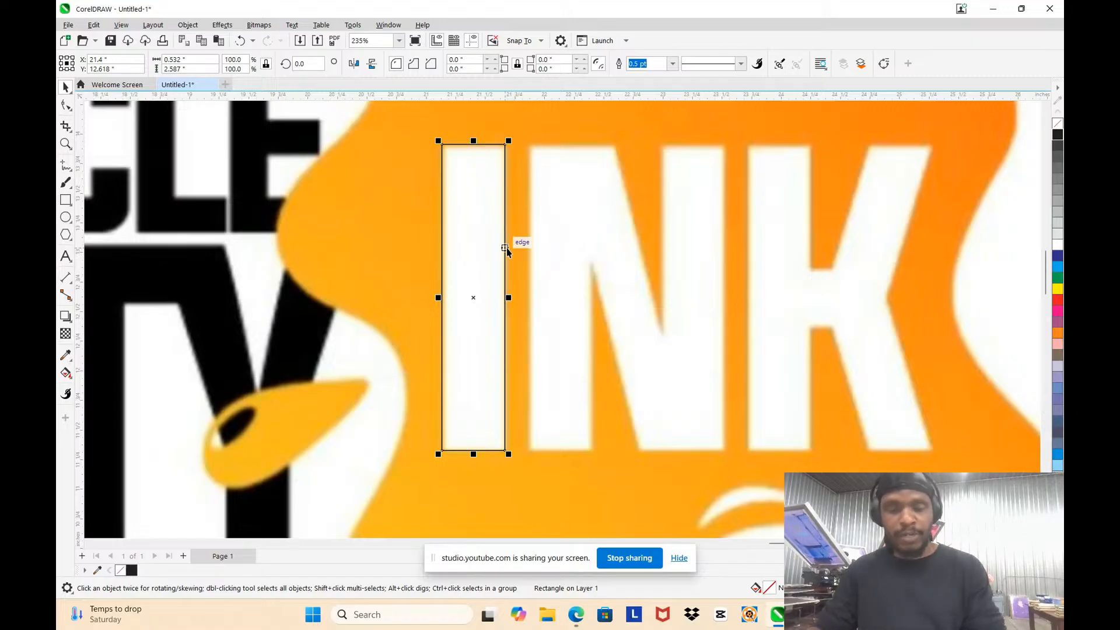
Step: Duplicate the letter I's rectangle onto both vertical stems of the N, keeping the copies level with the original
left_click(451, 199)
left_click_drag(452, 198, 537, 208)
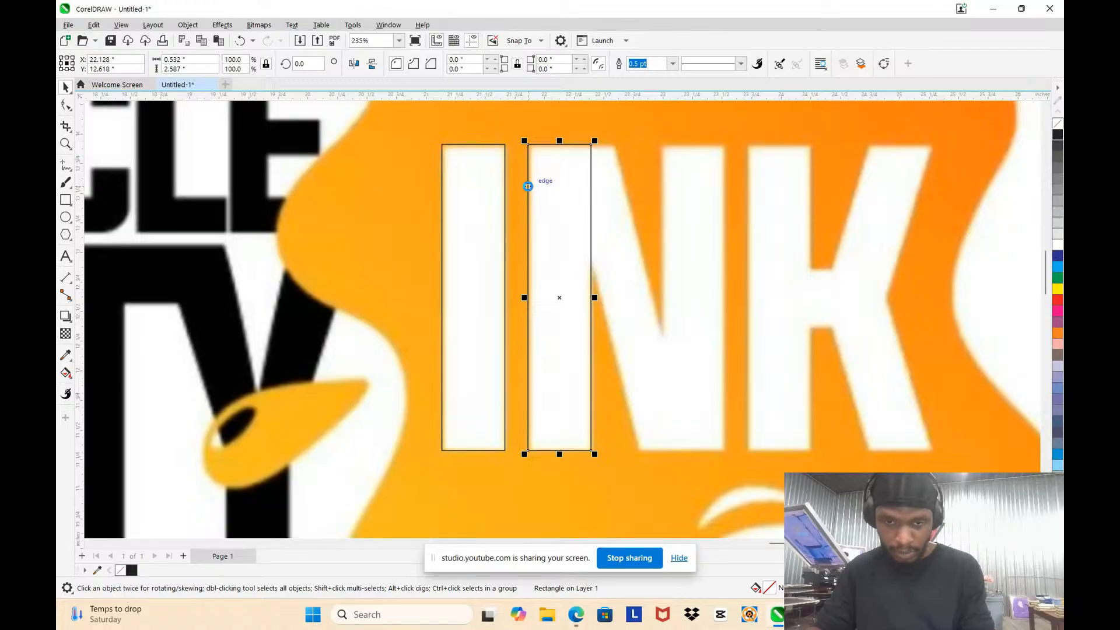
left_click_drag(540, 192, 676, 210)
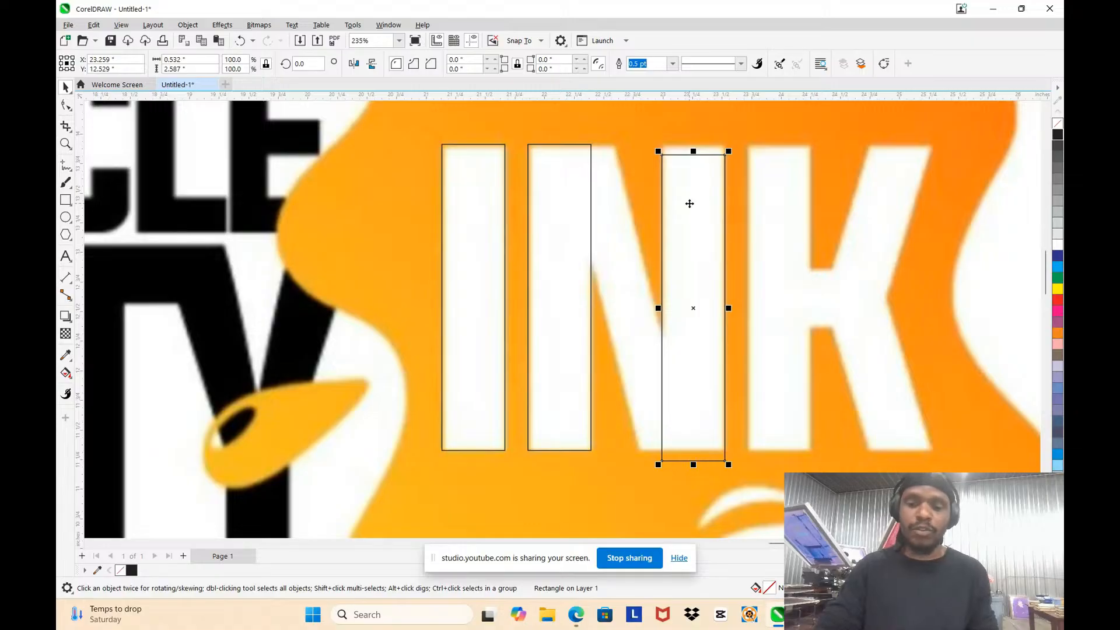
key("Delete")
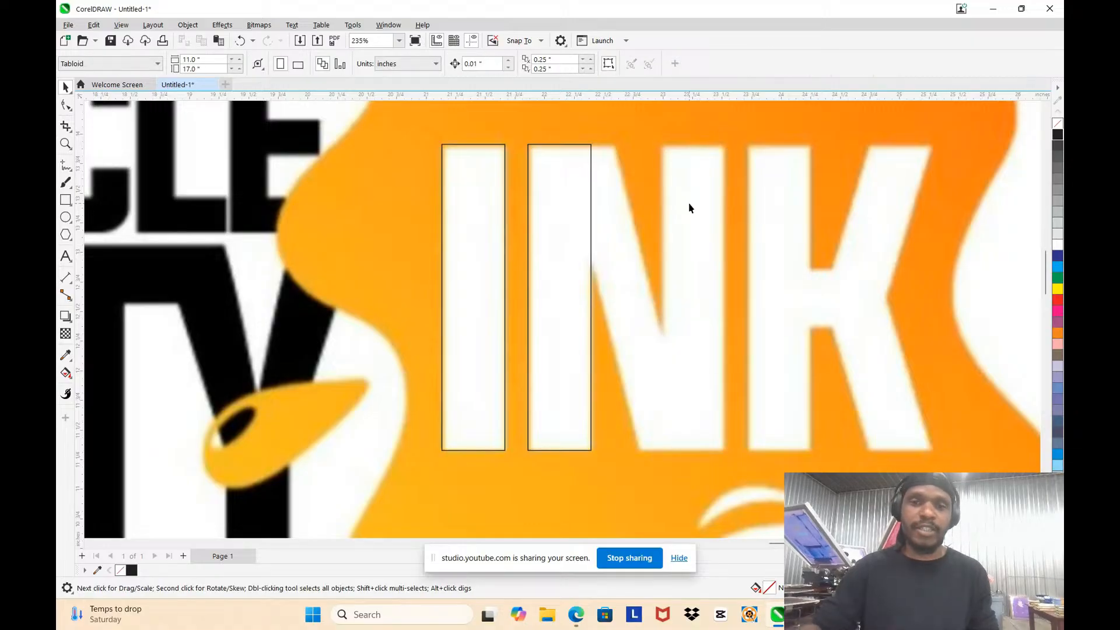
left_click(497, 222)
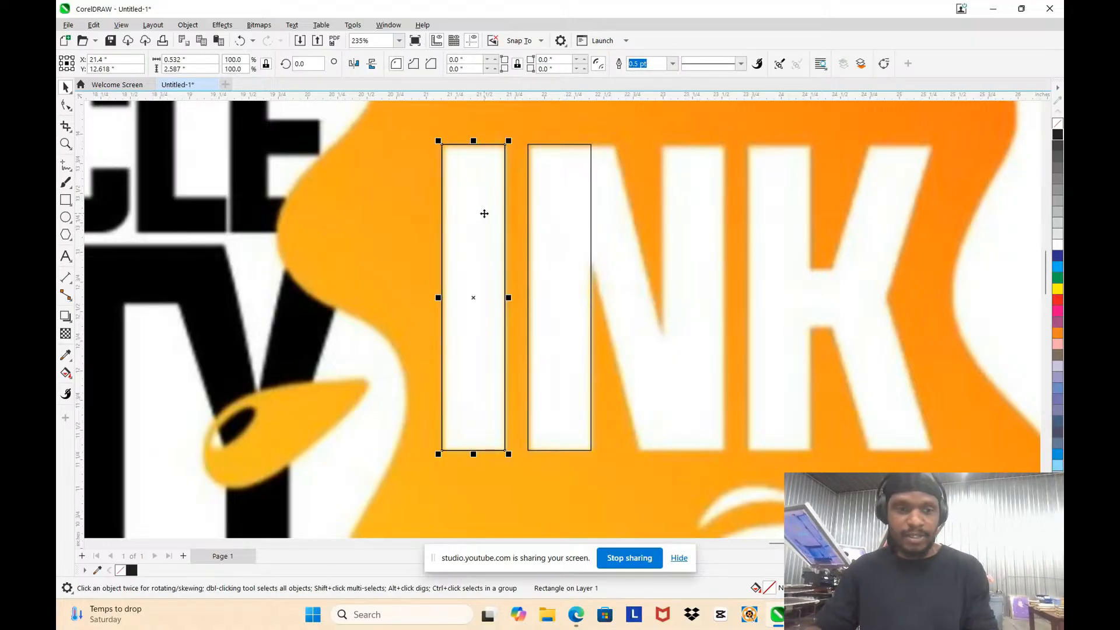
left_click_drag(484, 213, 702, 199)
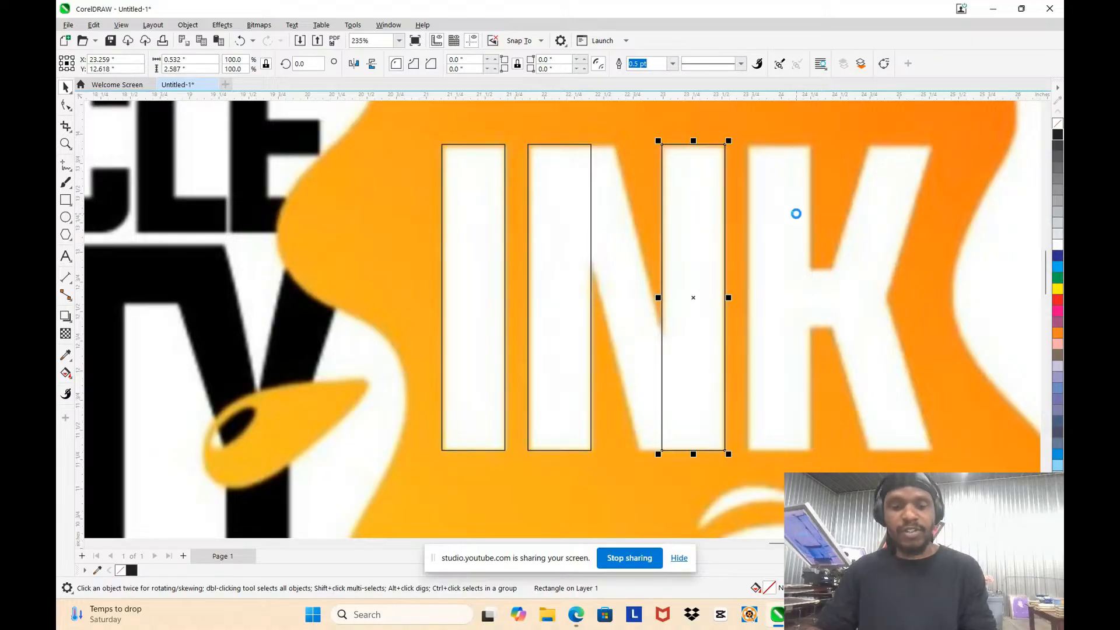
Step: Duplicate the stem rectangle onto the K's vertical stem and again over the outer ends of the K's diagonal arms
left_click_drag(682, 192, 767, 191)
scroll(764, 188, "down", 3)
scroll(828, 174, "up", 4)
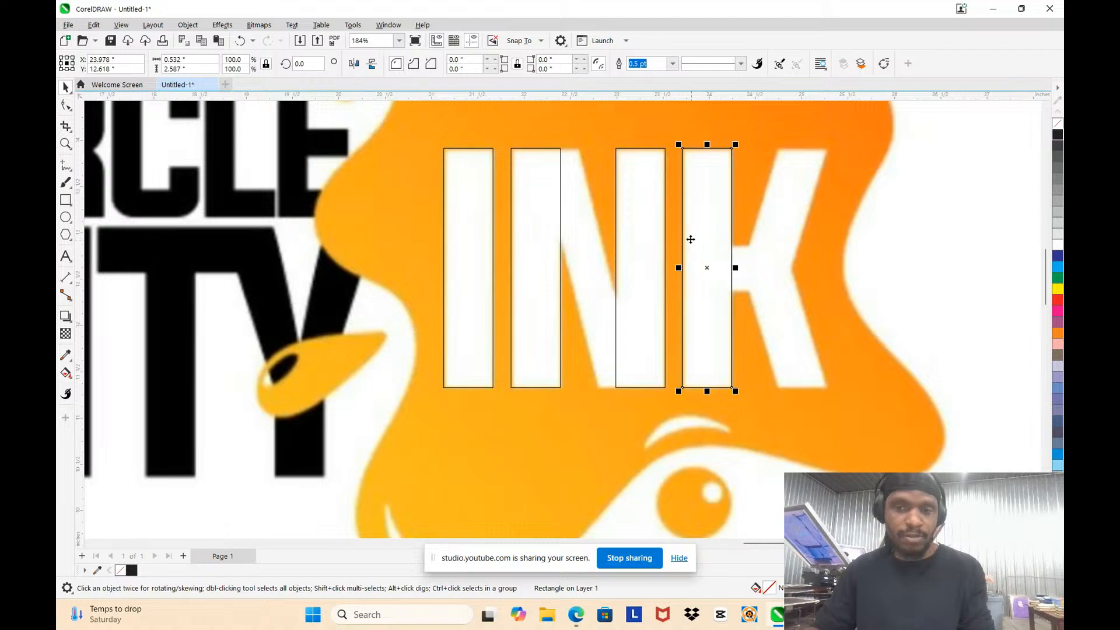
left_click_drag(691, 239, 794, 229)
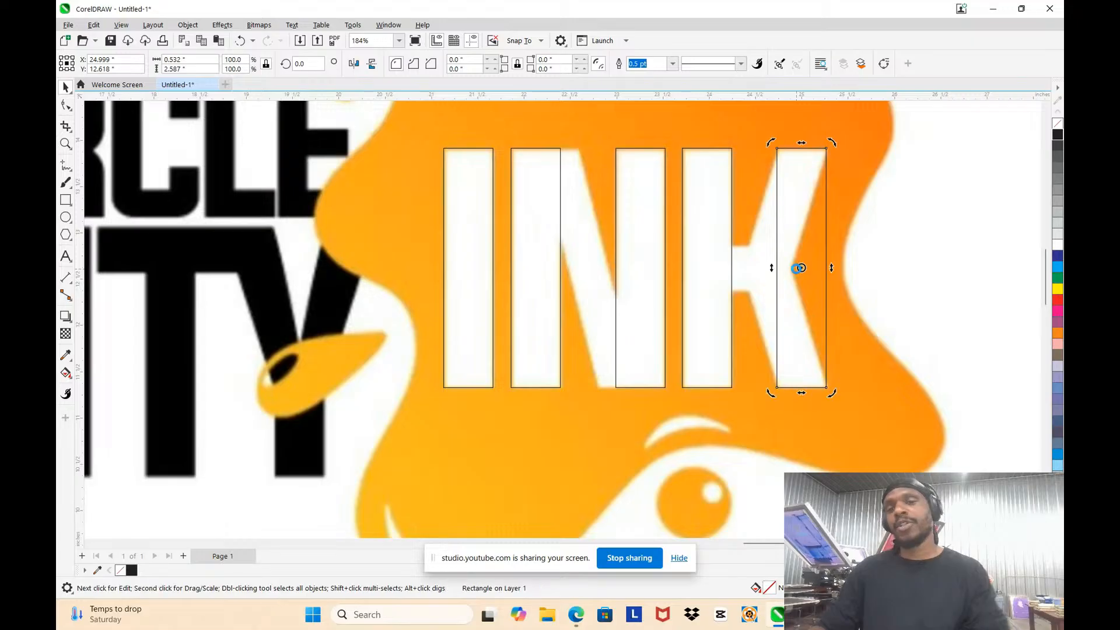
Step: Skew the outermost rectangle horizontally from its lower edge so its sides follow the K's upper diagonal arm
double_click(796, 268)
double_click(785, 295)
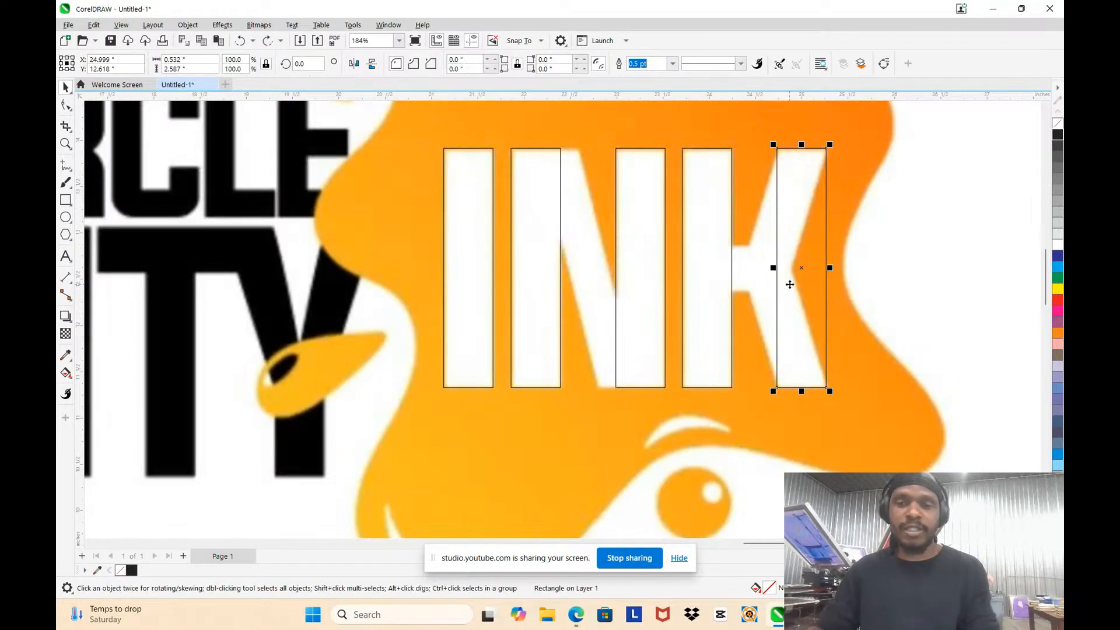
left_click(790, 369)
left_click(804, 370)
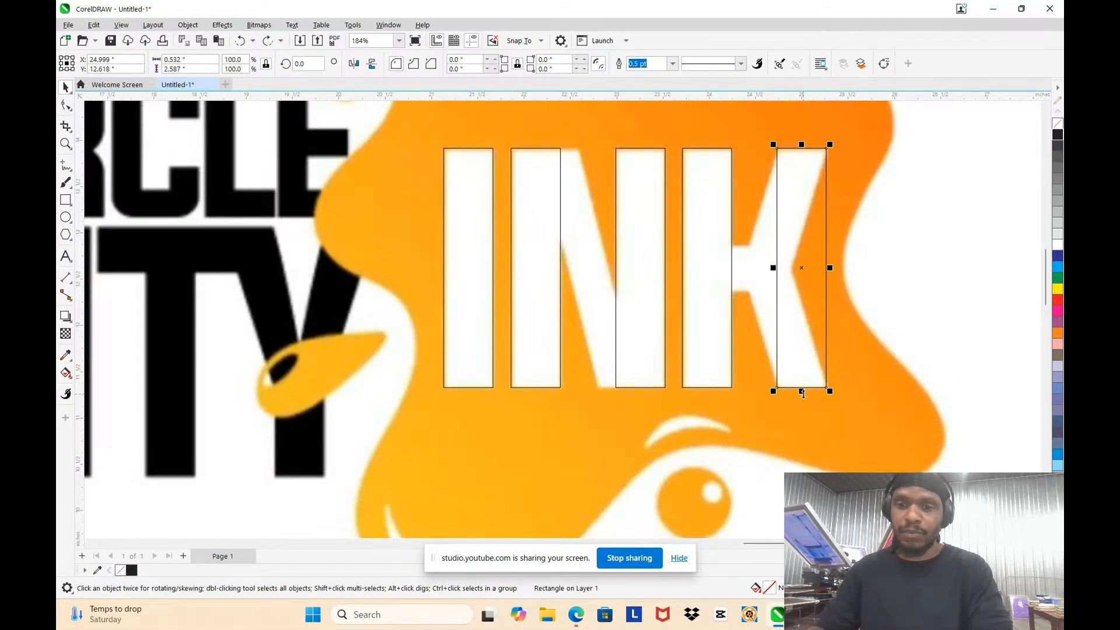
left_click(797, 315)
left_click_drag(801, 391, 733, 389)
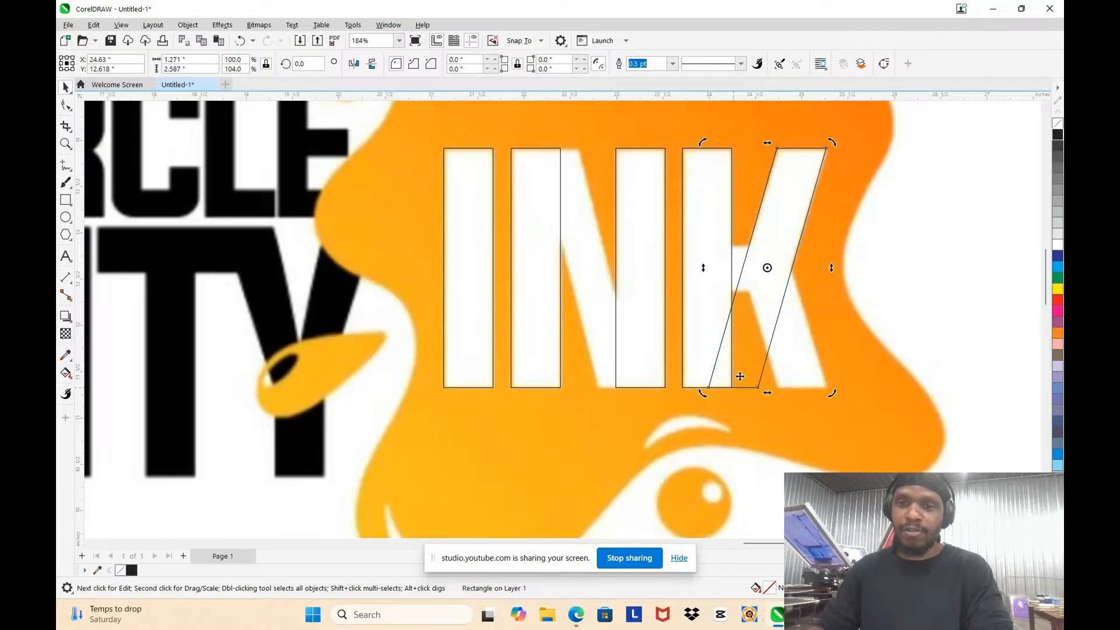
double_click(776, 294)
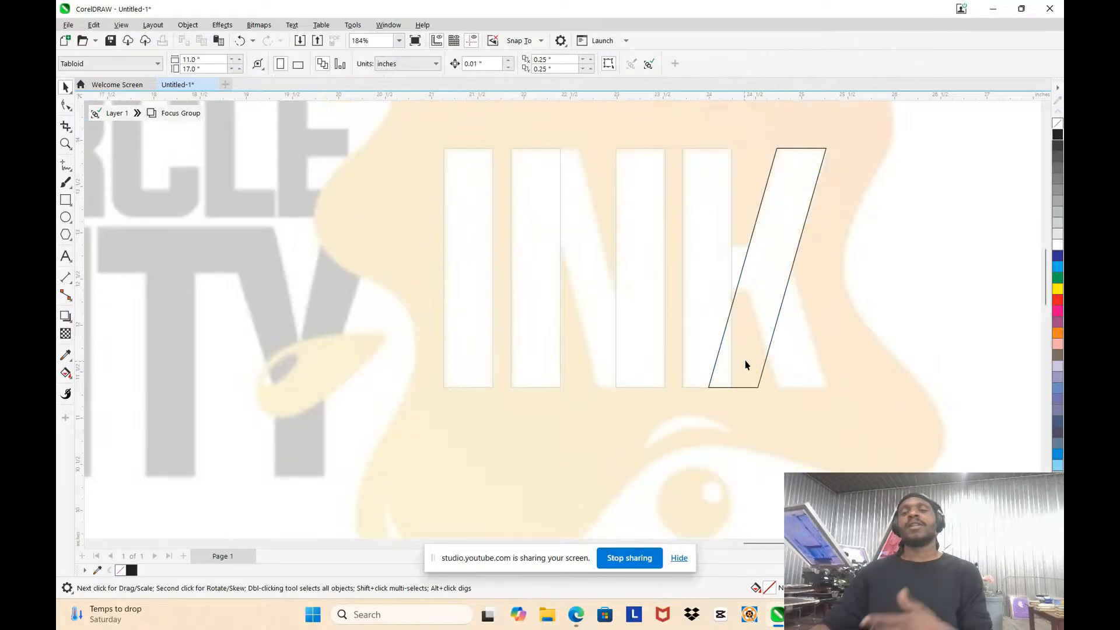
double_click(747, 349)
double_click(747, 351)
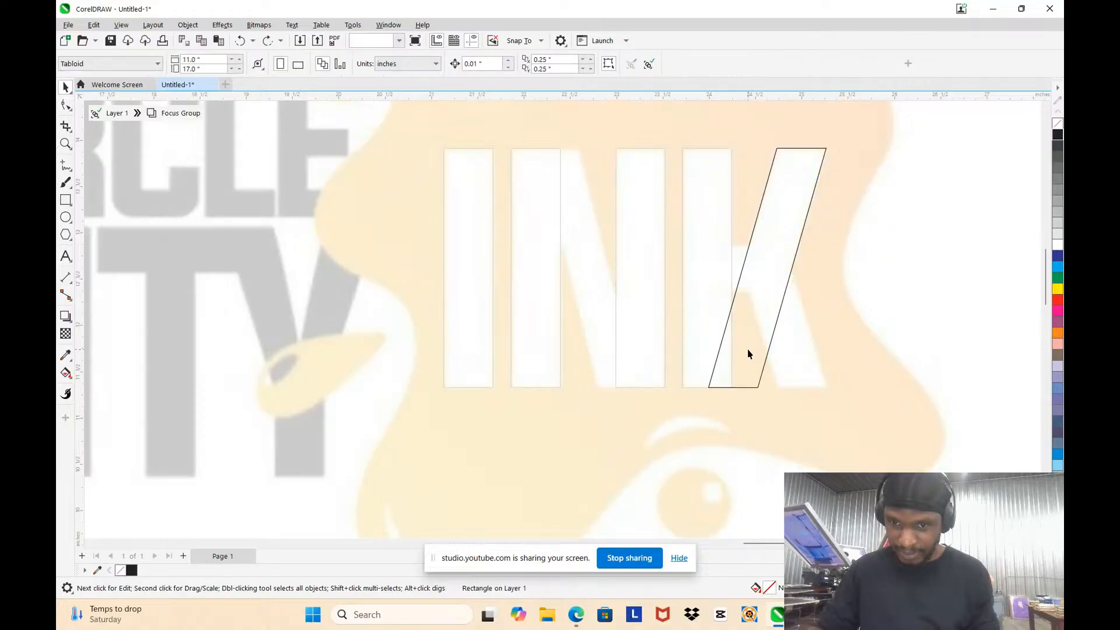
double_click(758, 352)
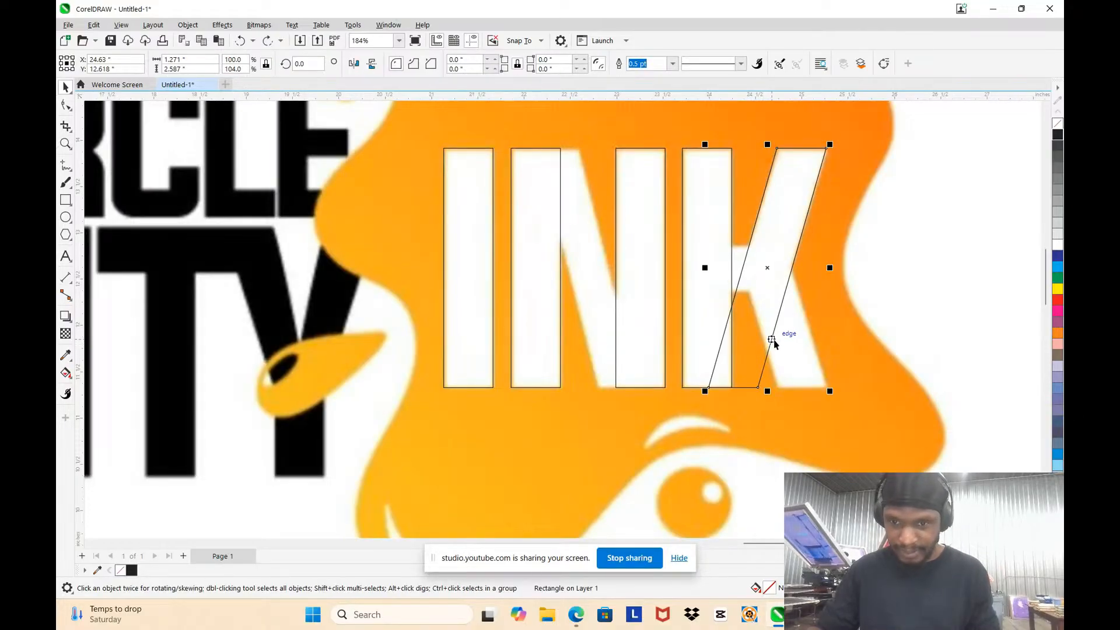
double_click(774, 339)
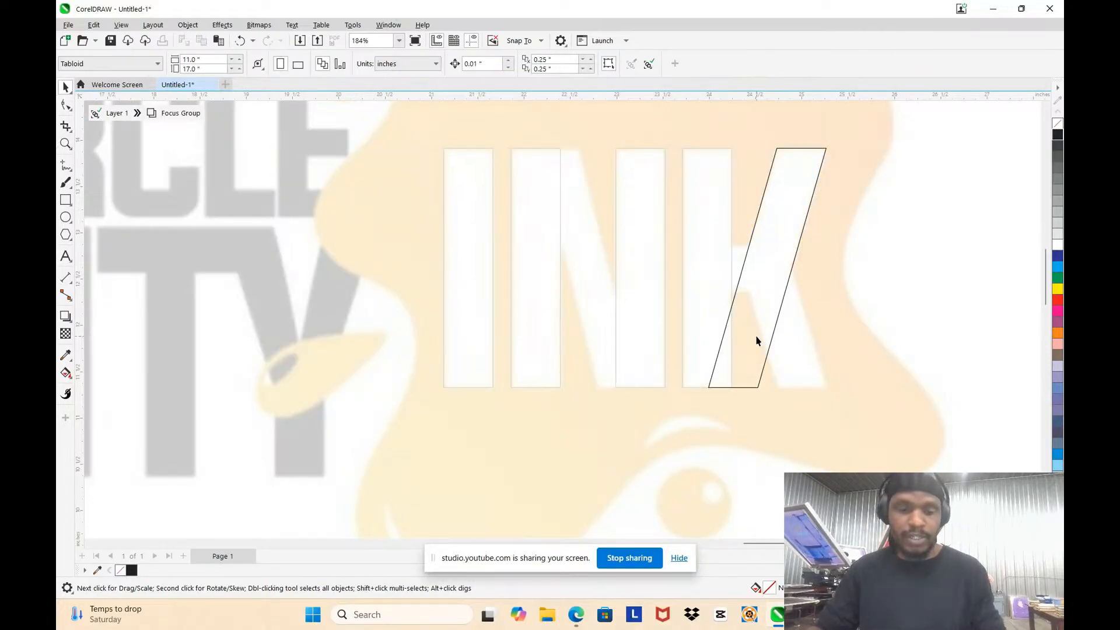
double_click(756, 340)
left_click(769, 220)
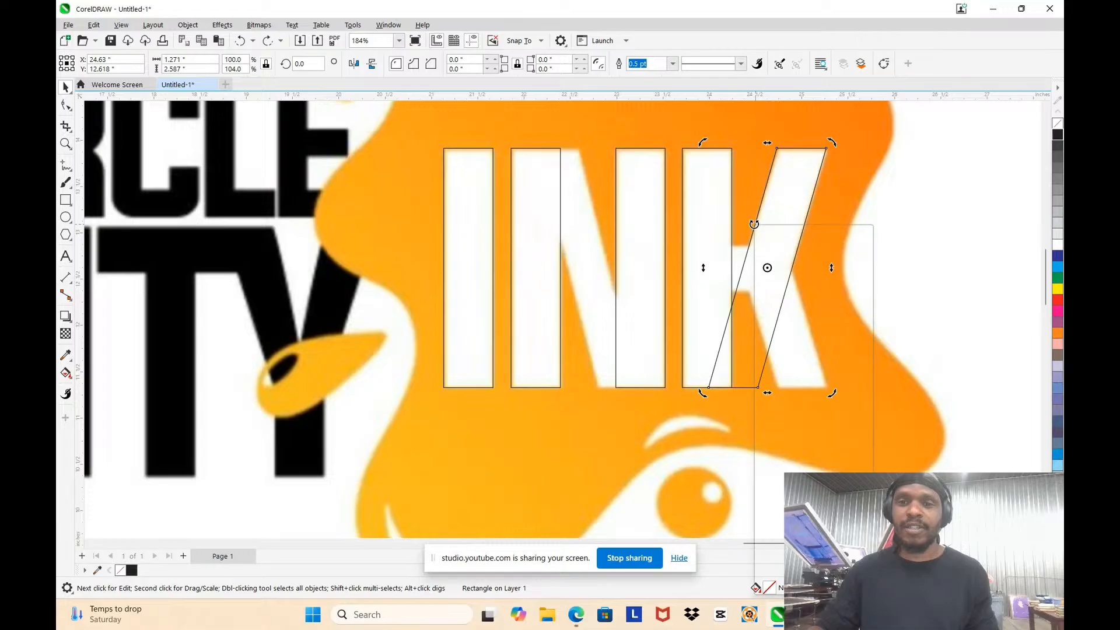
right_click(754, 224)
Step: Convert the skewed rectangle to curves and add nodes that form the top edge of the K's crossbar, extending it into the stem
scroll(730, 238, "up", 3)
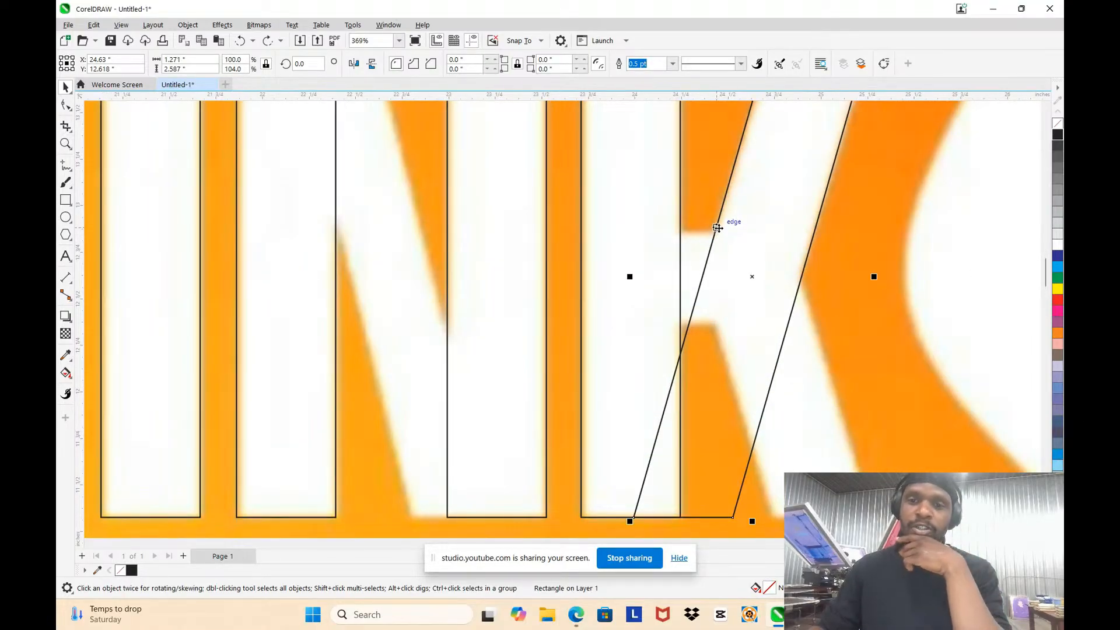
right_click(716, 229)
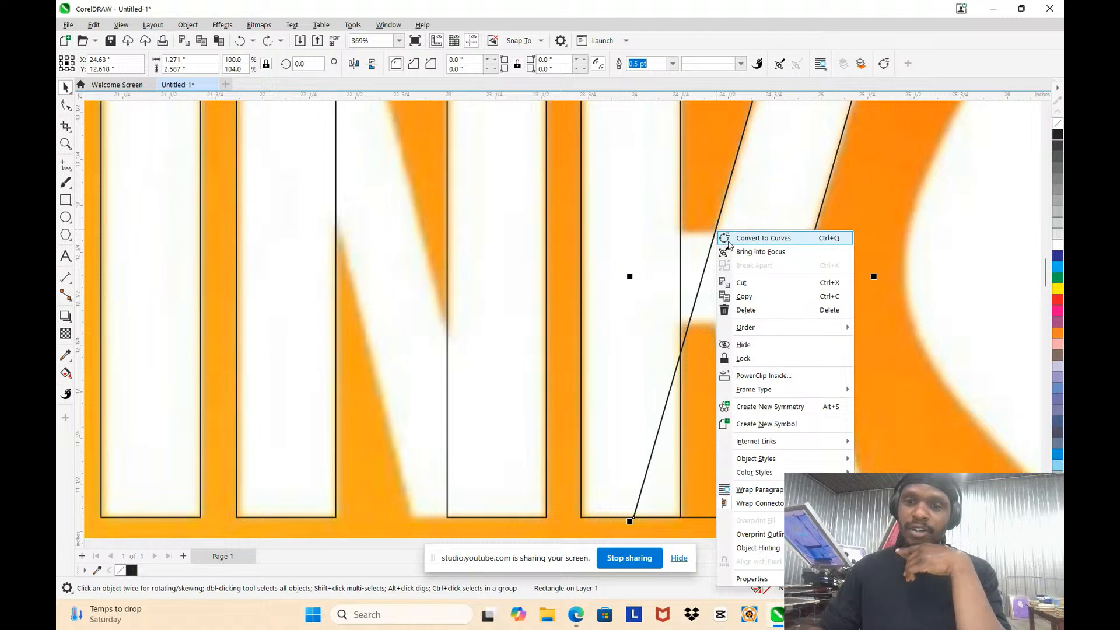
left_click(729, 245)
key("F10")
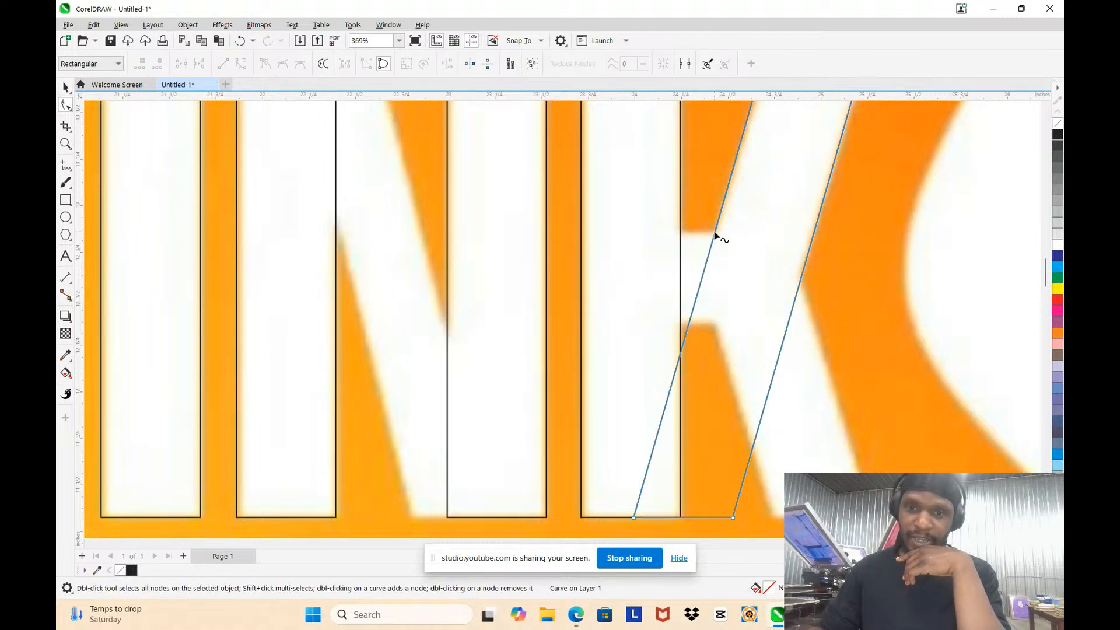
double_click(714, 233)
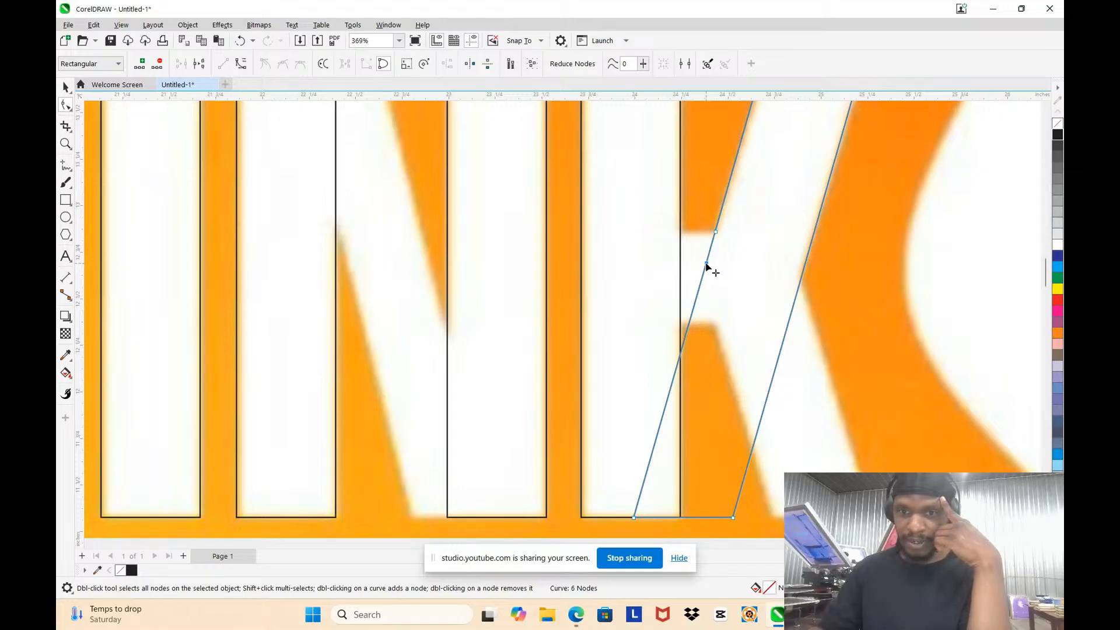
left_click_drag(704, 266, 627, 234)
scroll(645, 226, "down", 3)
scroll(675, 370, "up", 4)
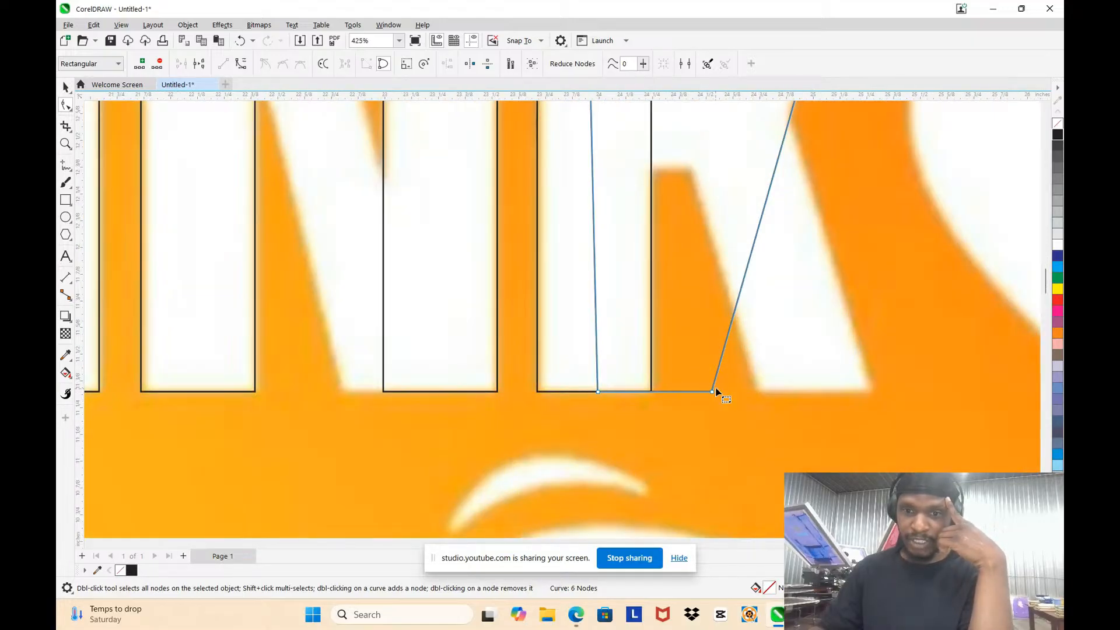
scroll(716, 392, "down", 2)
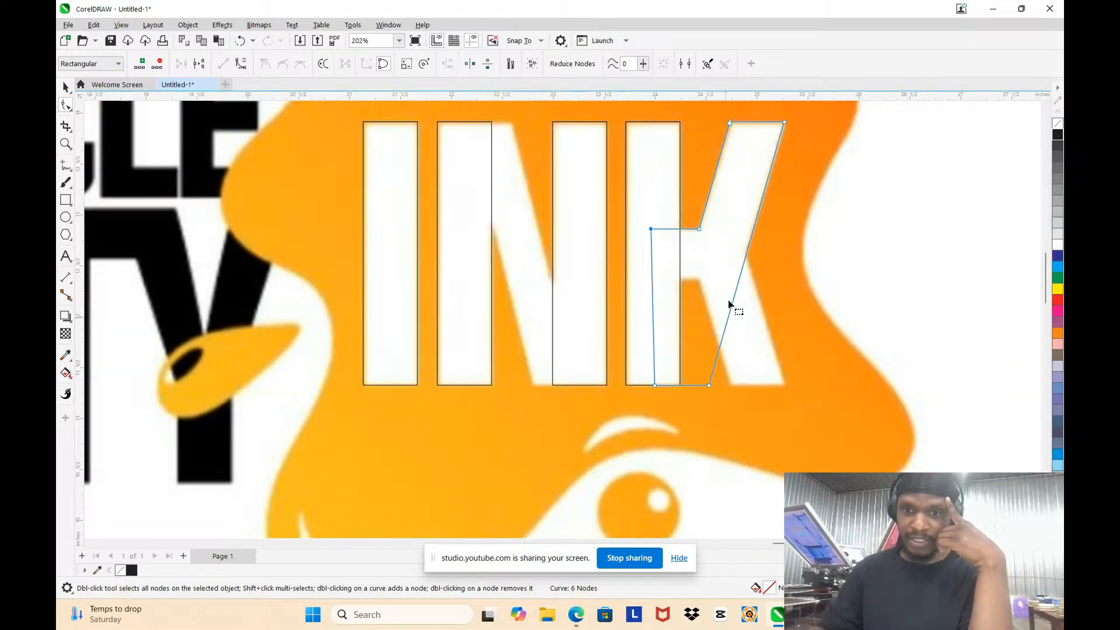
key("Escape")
double_click(746, 253)
key("Delete")
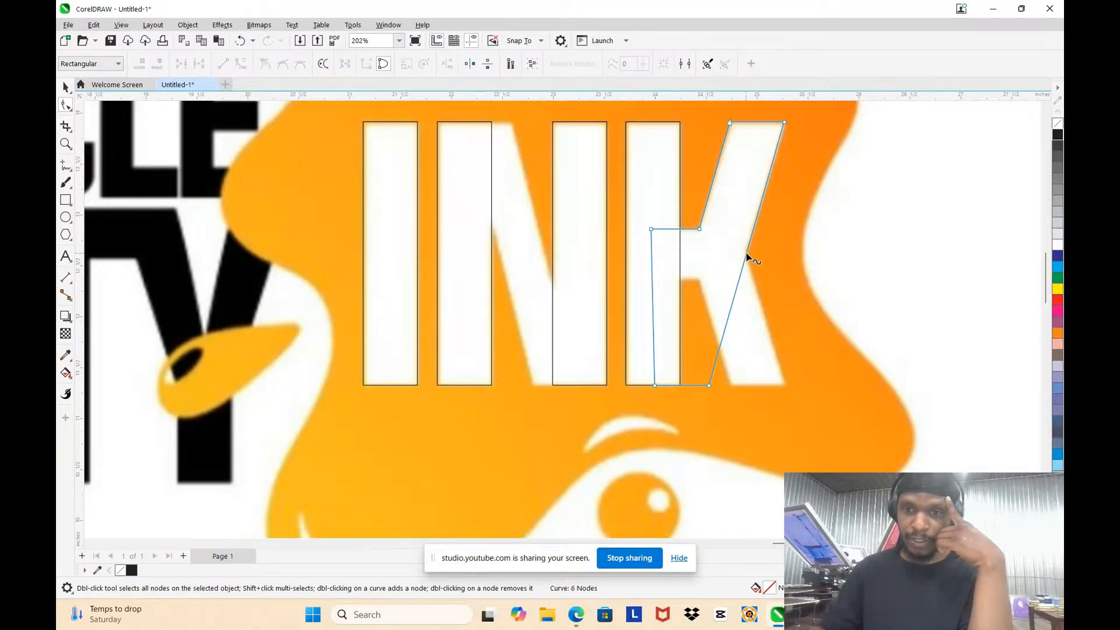
Step: Add a node at the K's outer notch and move the outline's lower outer corner to the outer foot of the lower arm
scroll(747, 256, "up", 3)
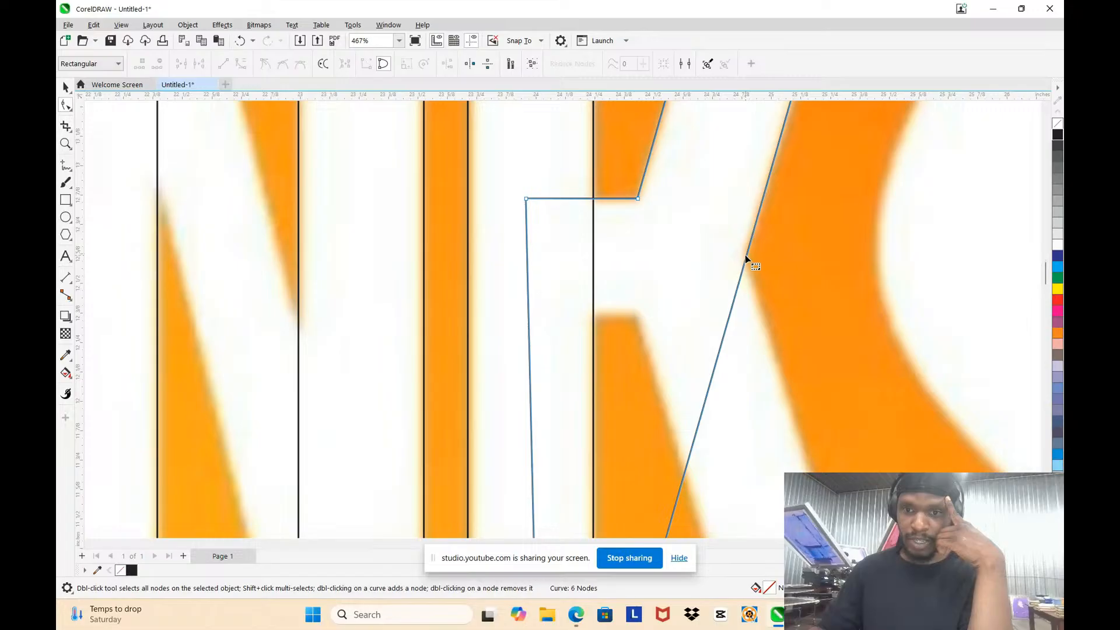
double_click(745, 254)
scroll(744, 215, "down", 2)
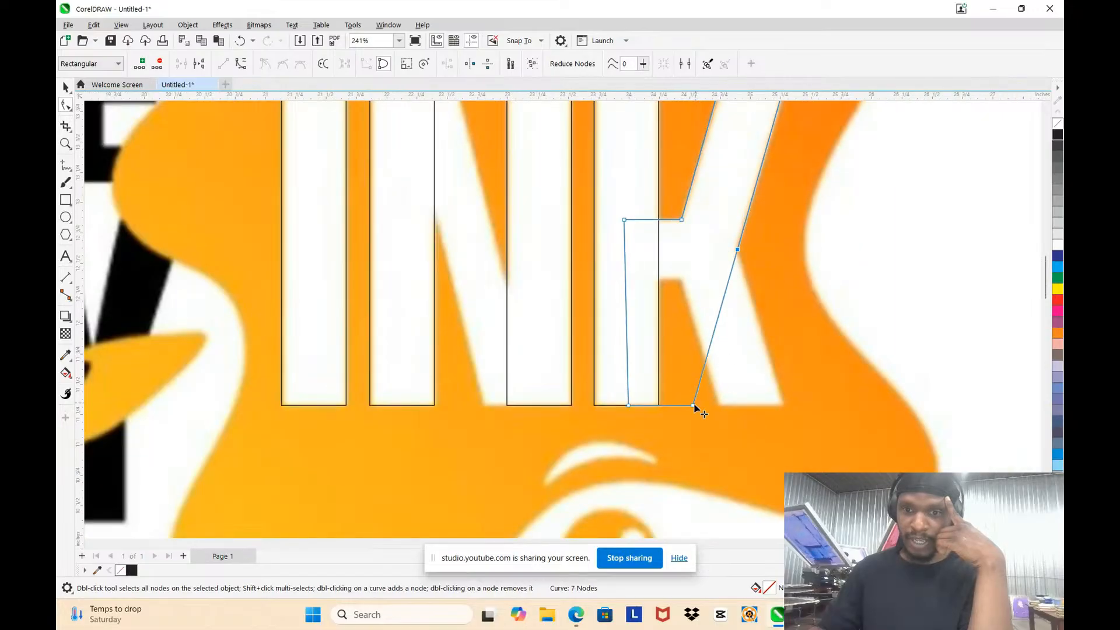
left_click_drag(692, 405, 783, 402)
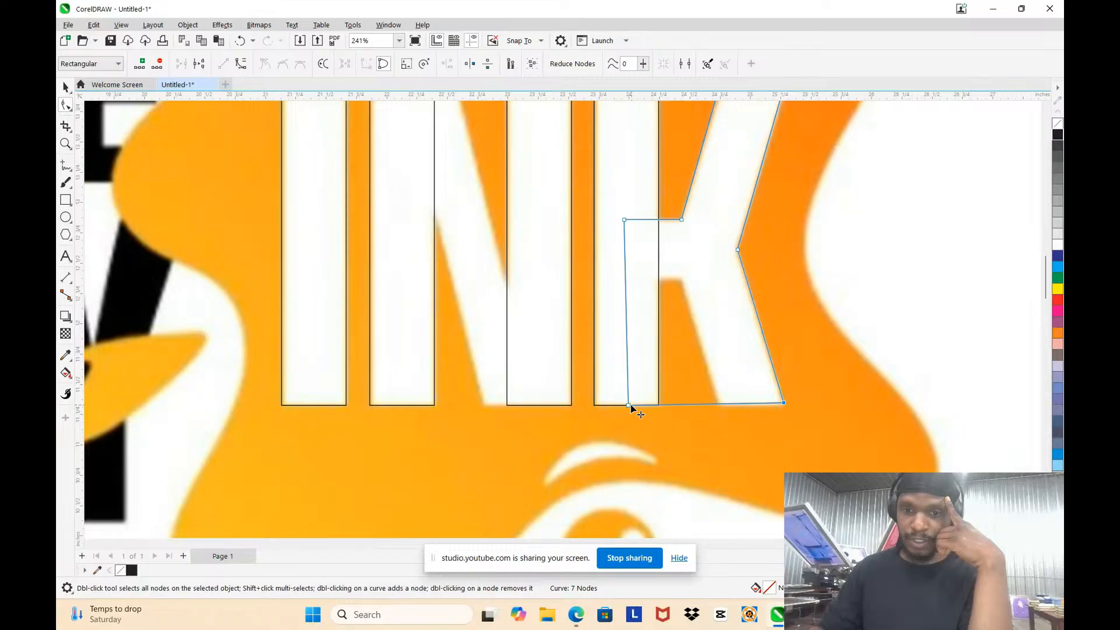
Step: Shape the outline along the inner edge of the K's lower arm and the underside of the crossbar, ending inside the stem
left_click_drag(630, 406, 718, 404)
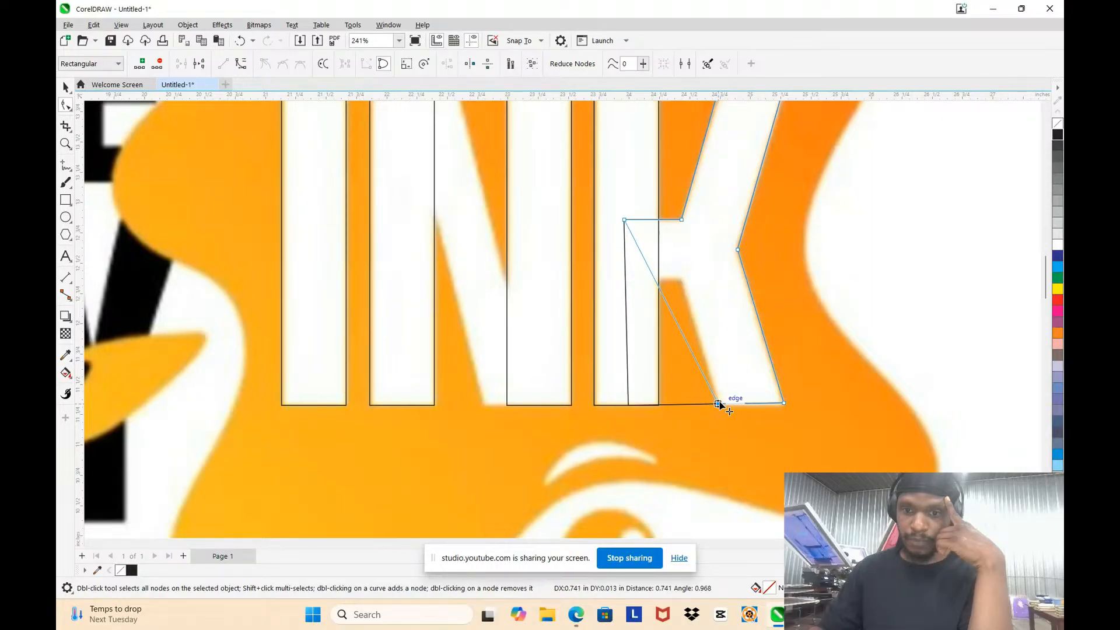
mouse_move(662, 294)
left_mouse_down()
mouse_move(683, 282)
mouse_move(650, 283)
left_mouse_up()
scroll(654, 280, "up", 2)
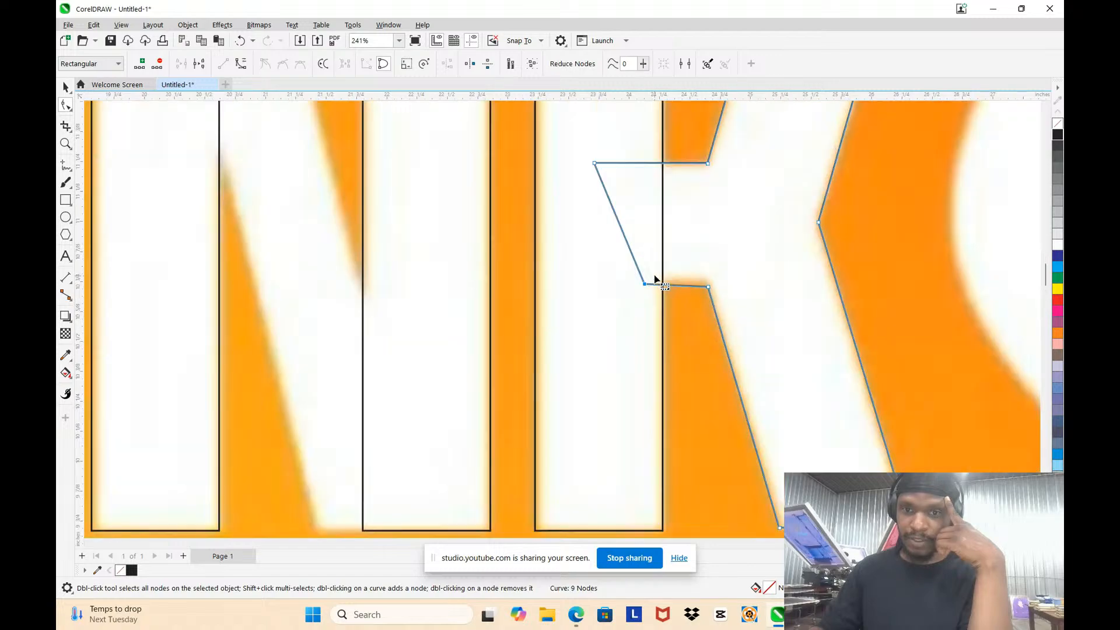
scroll(713, 316, "down", 3)
scroll(530, 295, "down", 1)
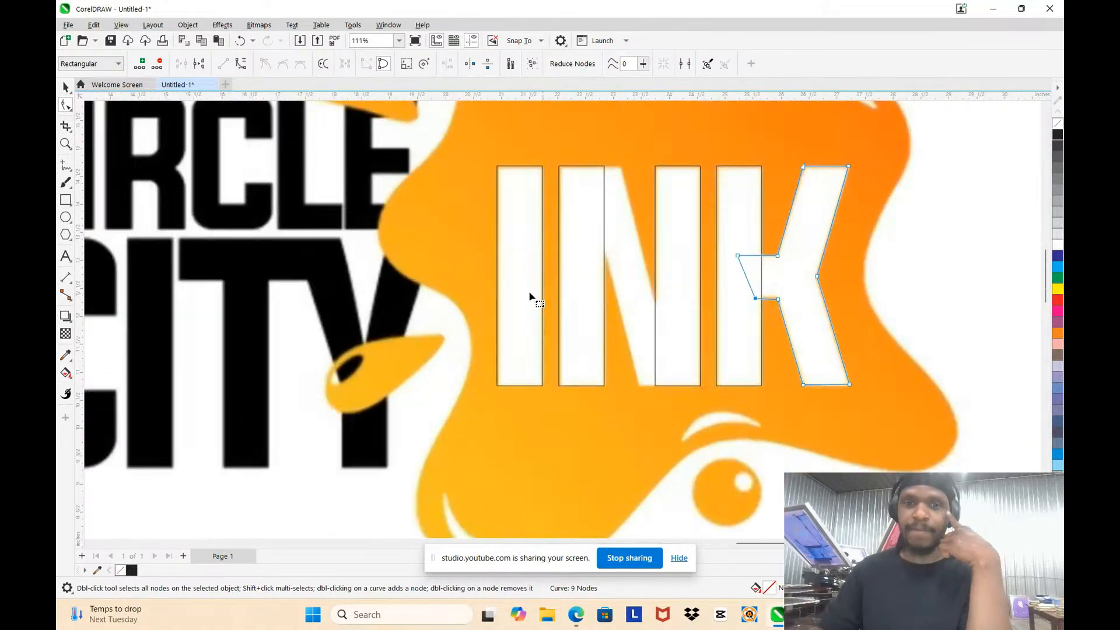
Step: Convert the N's first stem to curves and extend its upper corner and edge along the upper side of the diagonal into the second stem
scroll(614, 205, "up", 2)
left_click(616, 160)
scroll(615, 160, "up", 3)
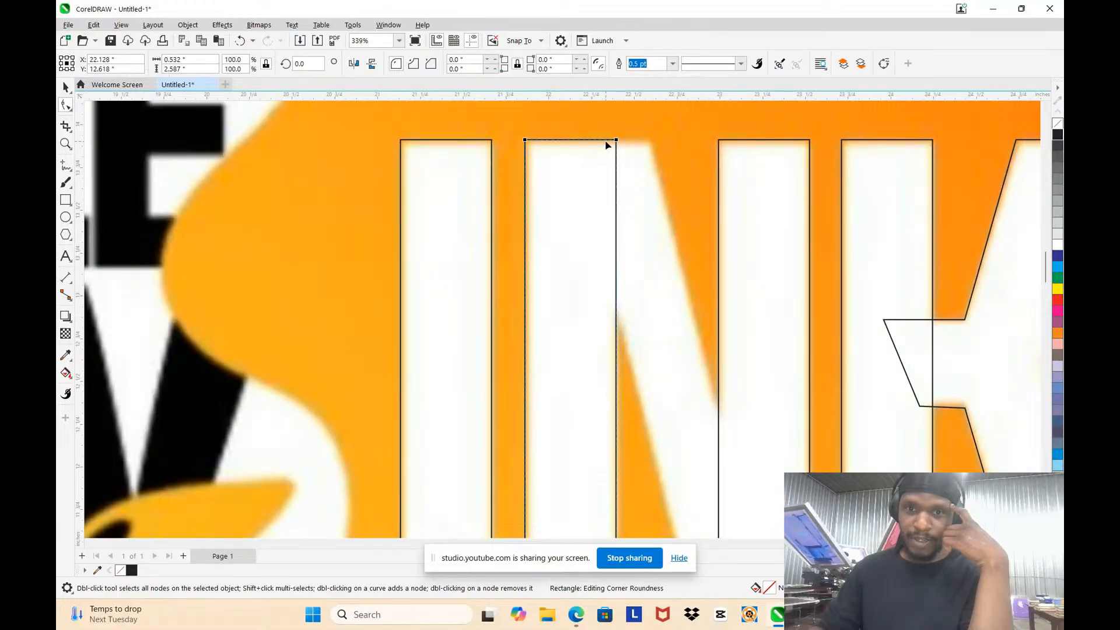
right_click(606, 143)
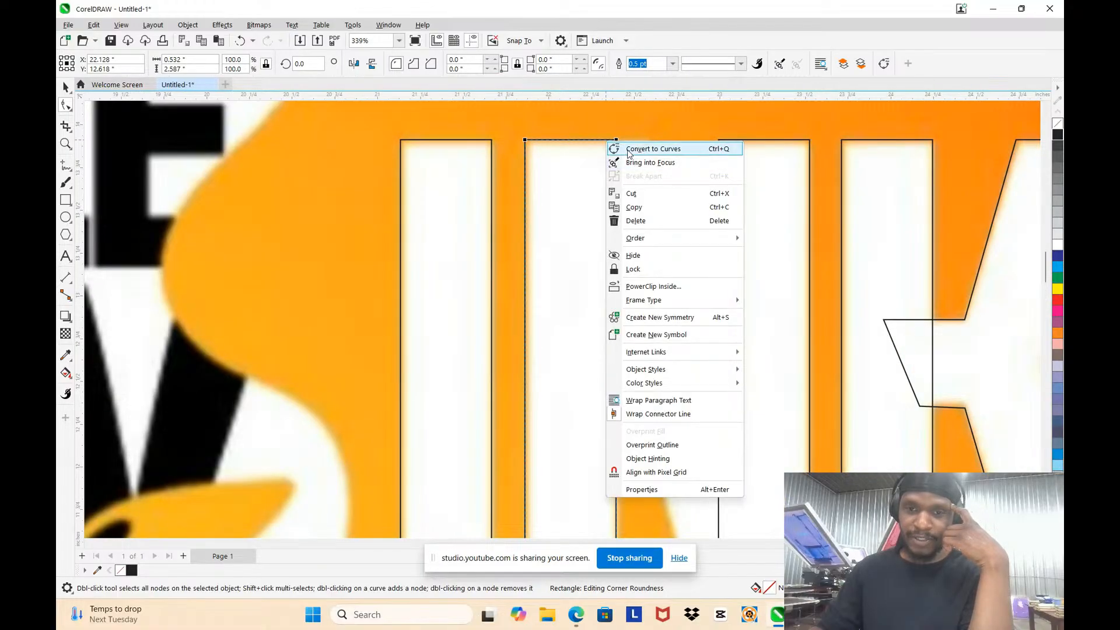
left_click(627, 148)
left_click_drag(617, 142, 651, 138)
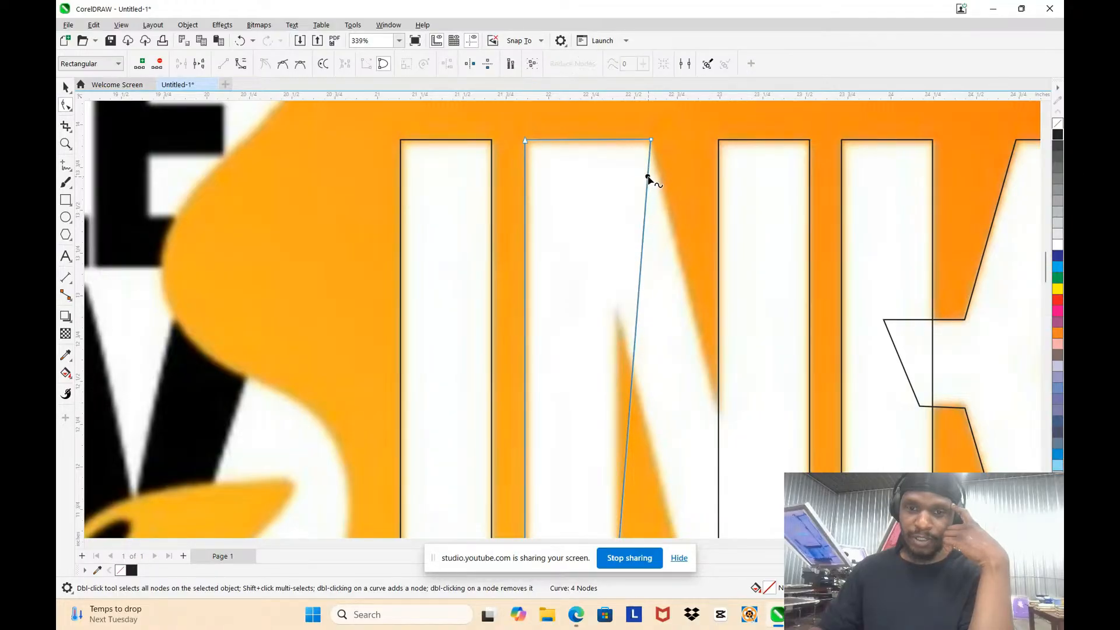
left_click_drag(648, 180, 724, 441)
Step: Add a node to the N outline and place it at the inner notch where the first stem meets the underside of the diagonal
scroll(702, 328, "down", 3)
scroll(701, 429, "up", 2)
scroll(688, 424, "up", 3)
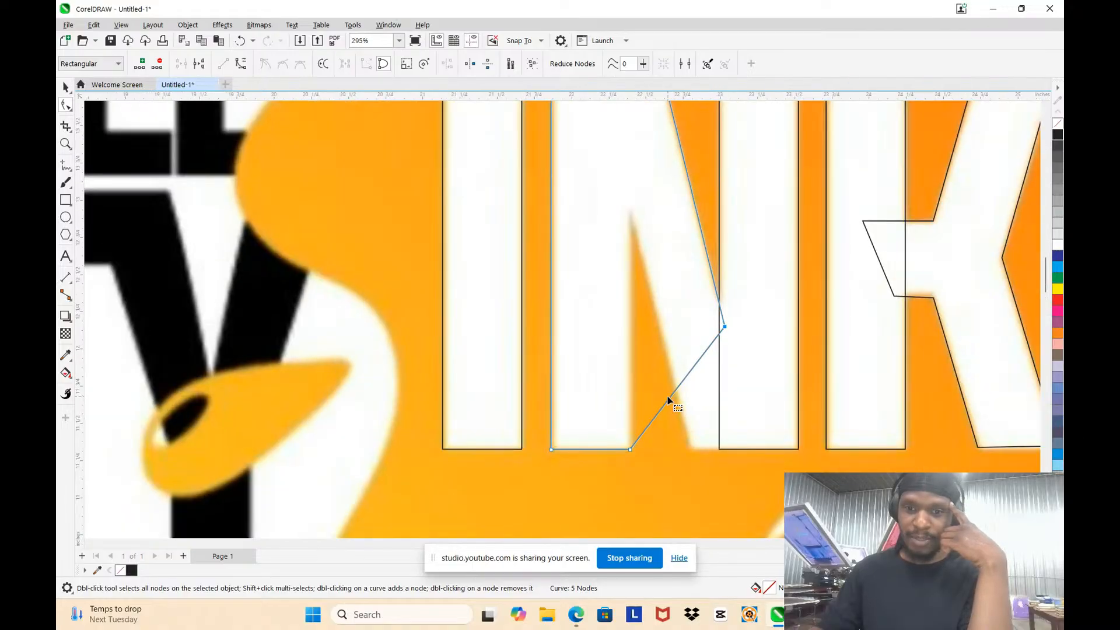
double_click(669, 400)
left_click_drag(669, 399, 630, 219)
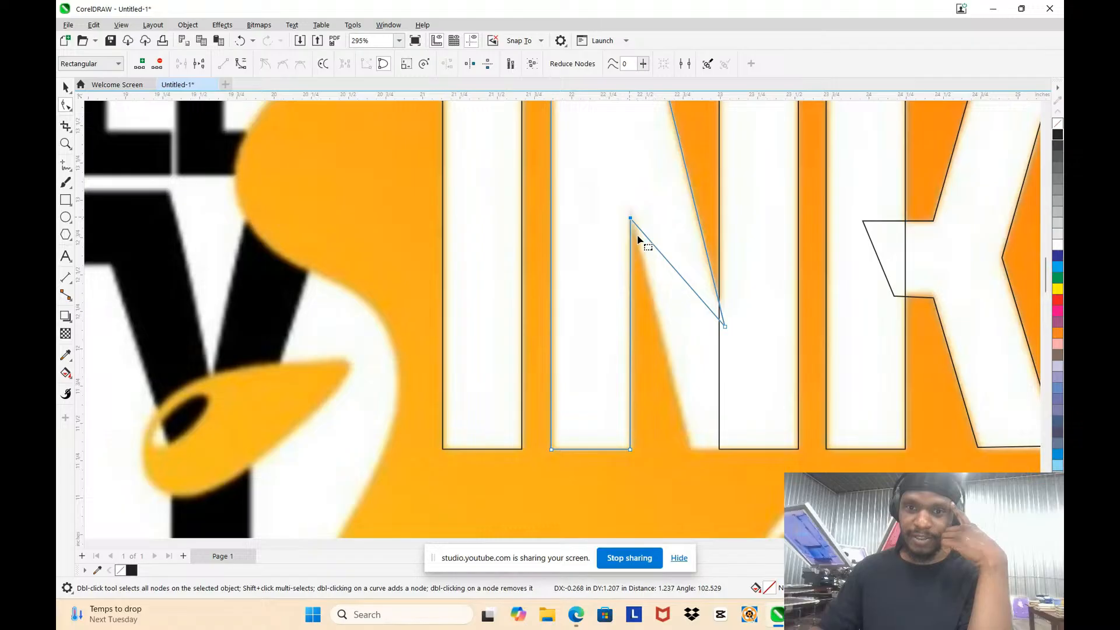
Step: Add nodes to bring the N outline down to the diagonal's foot and across the base of the second stem
double_click(664, 259)
left_click_drag(664, 259, 690, 449)
double_click(711, 380)
left_click_drag(710, 379, 784, 449)
scroll(784, 449, "down", 5)
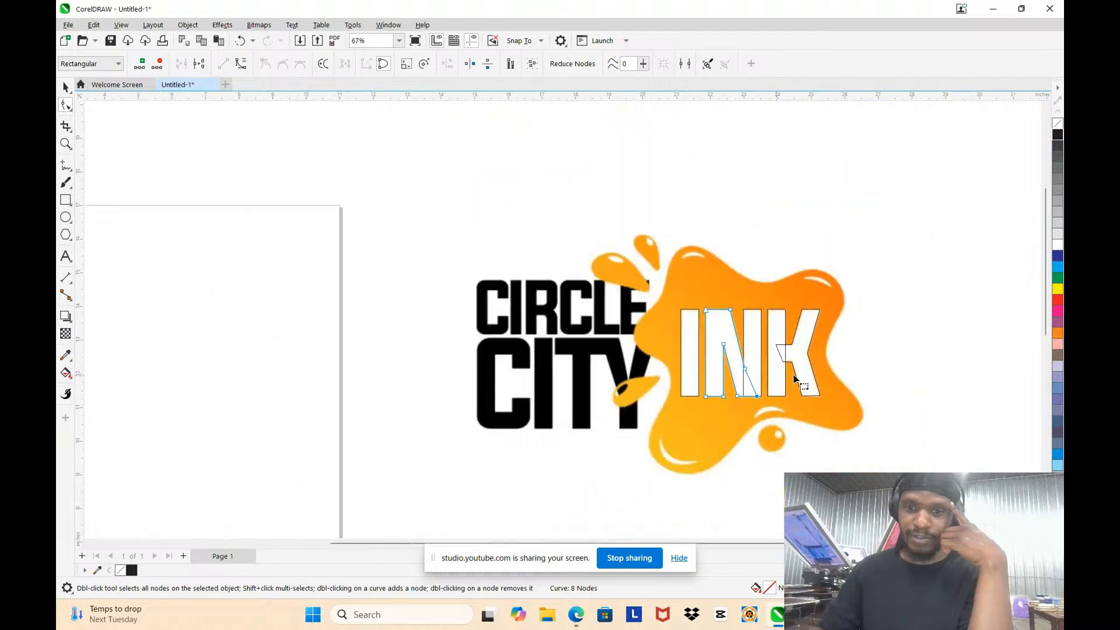
scroll(824, 374, "up", 2)
key("space")
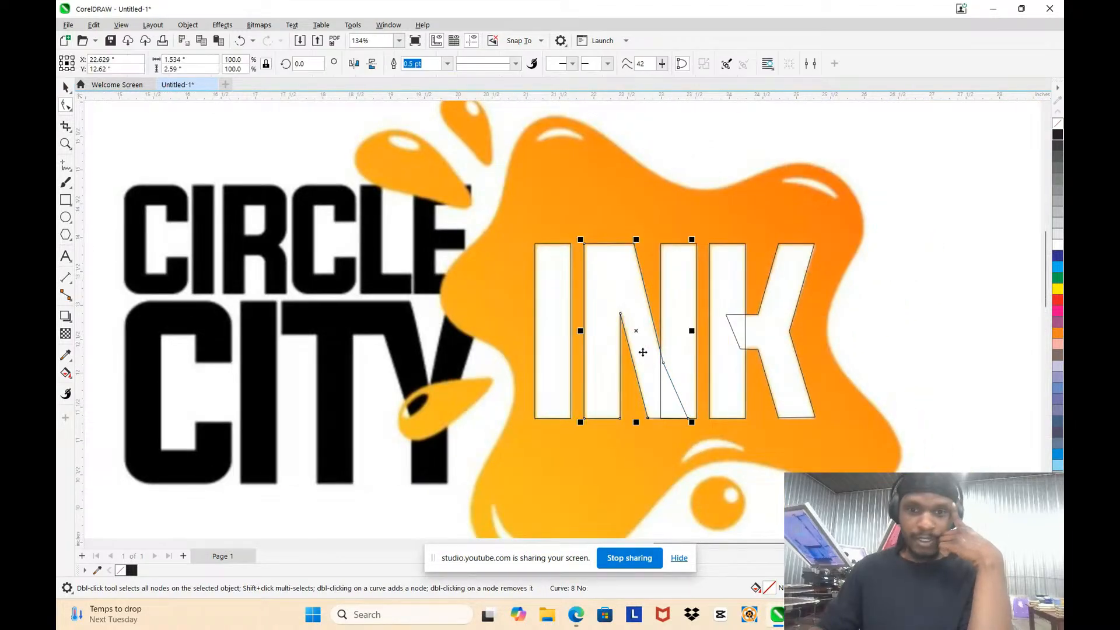
Step: Try moving the logo bitmap away from the traced letters, and undo the move
left_click(863, 331)
scroll(845, 384, "up", 1)
scroll(616, 311, "down", 1)
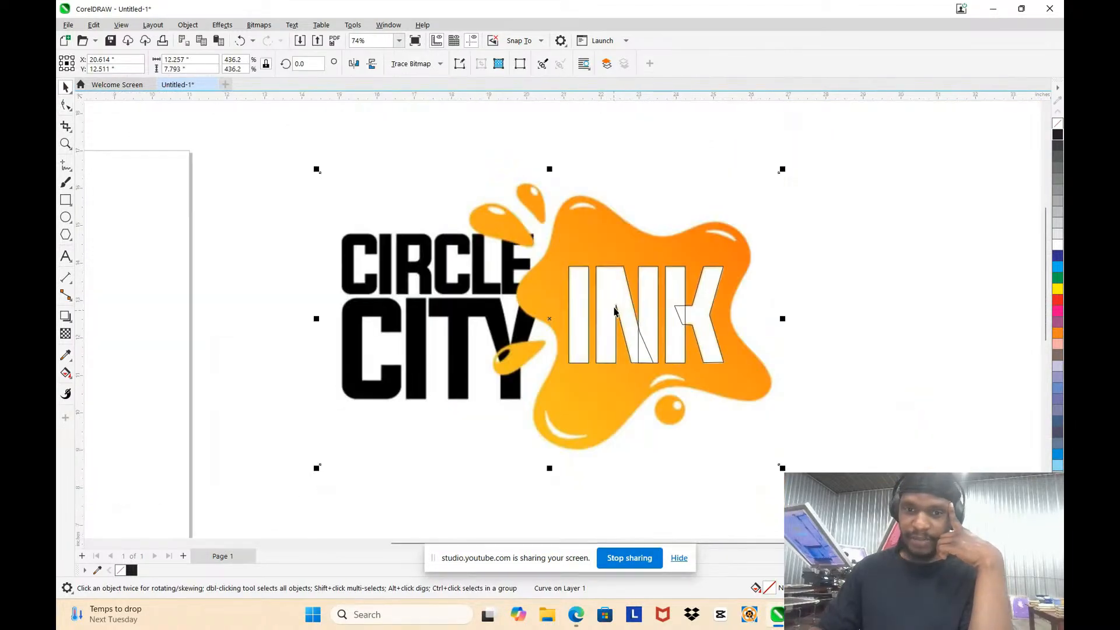
scroll(616, 312, "down", 2)
scroll(647, 318, "up", 1)
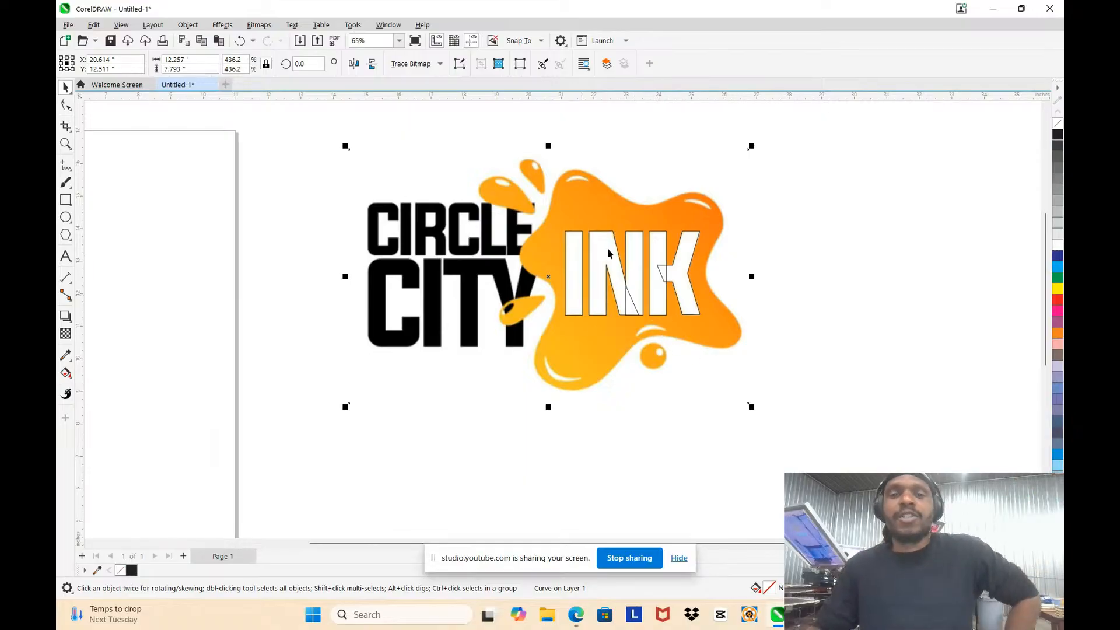
left_click(585, 217)
mouse_move(585, 217)
left_mouse_down()
mouse_move(632, 214)
mouse_move(499, 200)
mouse_move(696, 253)
left_mouse_up()
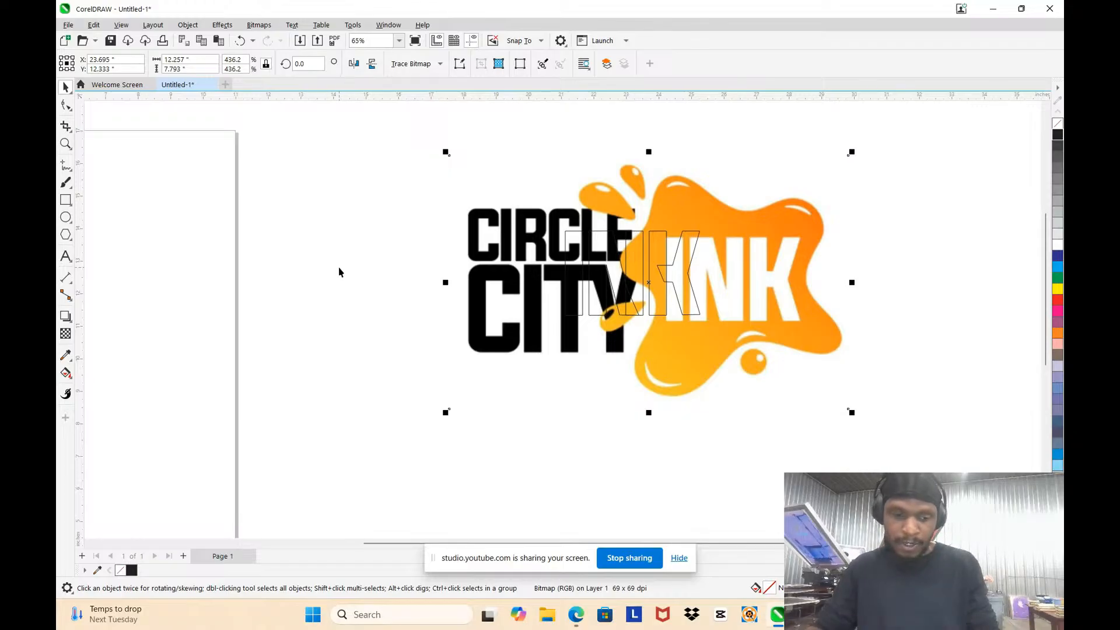
key("ctrl+z")
key("ctrl+z")
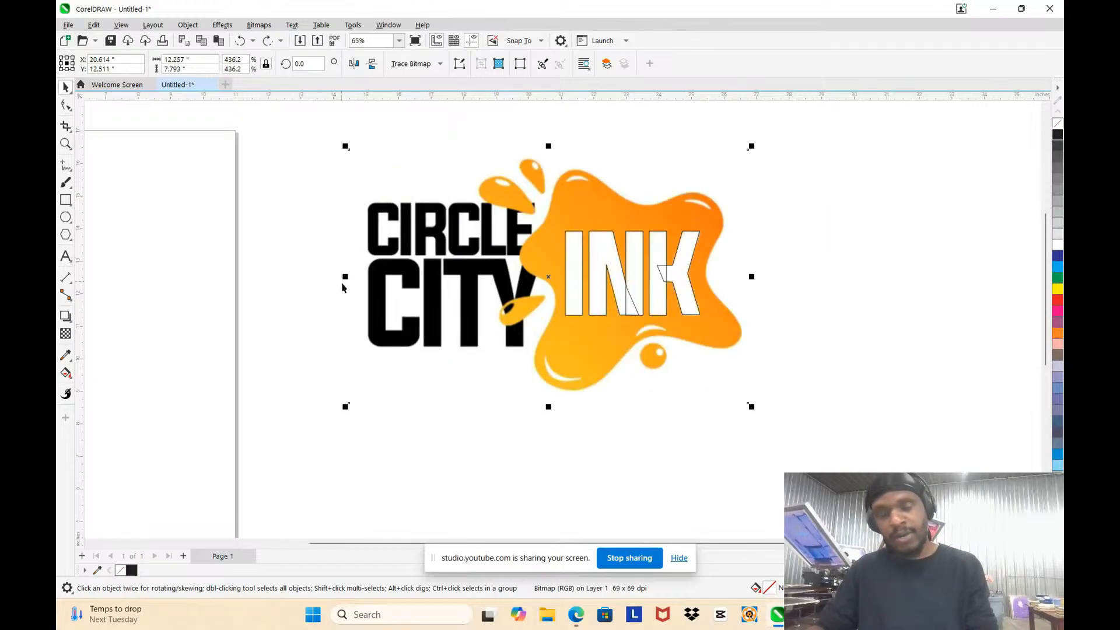
Step: Lock the logo bitmap in its original position beneath the traced letters
left_click(753, 210)
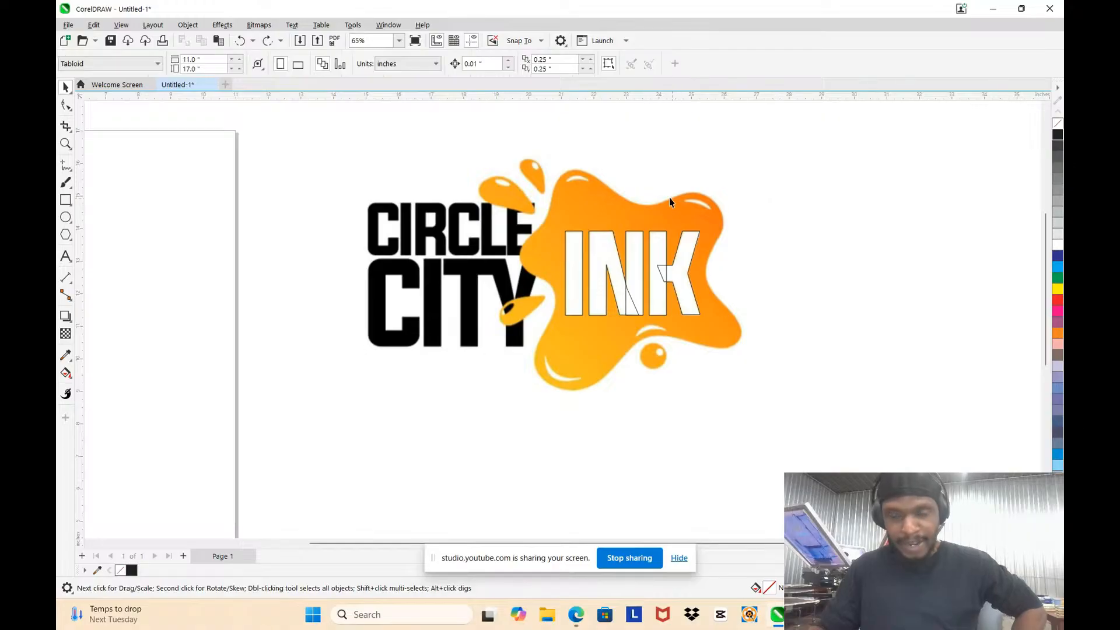
right_click(647, 182)
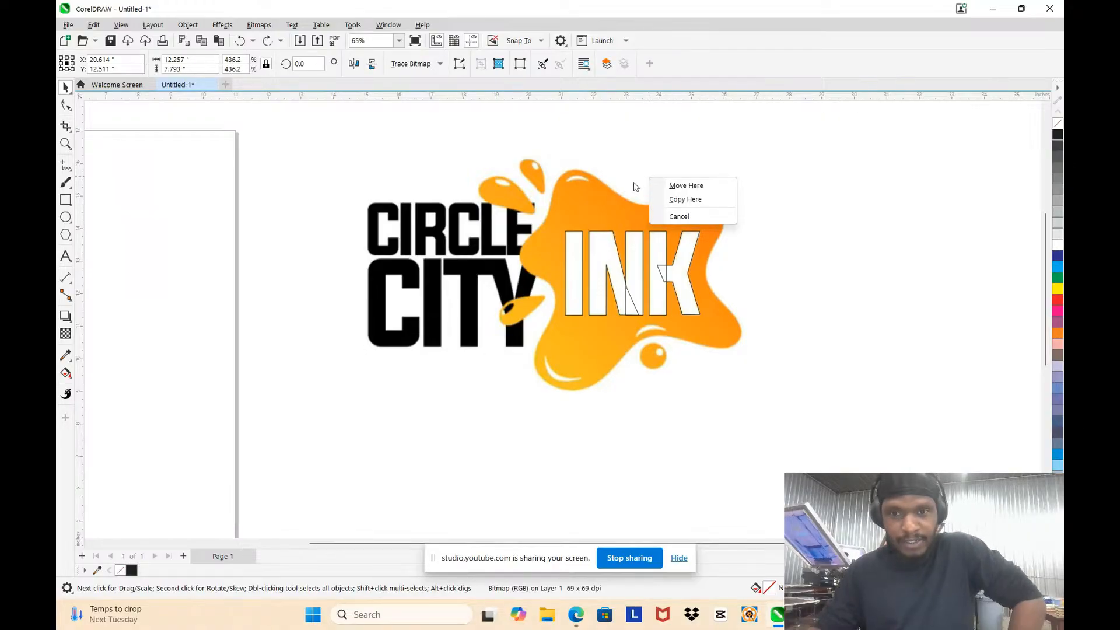
left_click(613, 189)
right_click(603, 204)
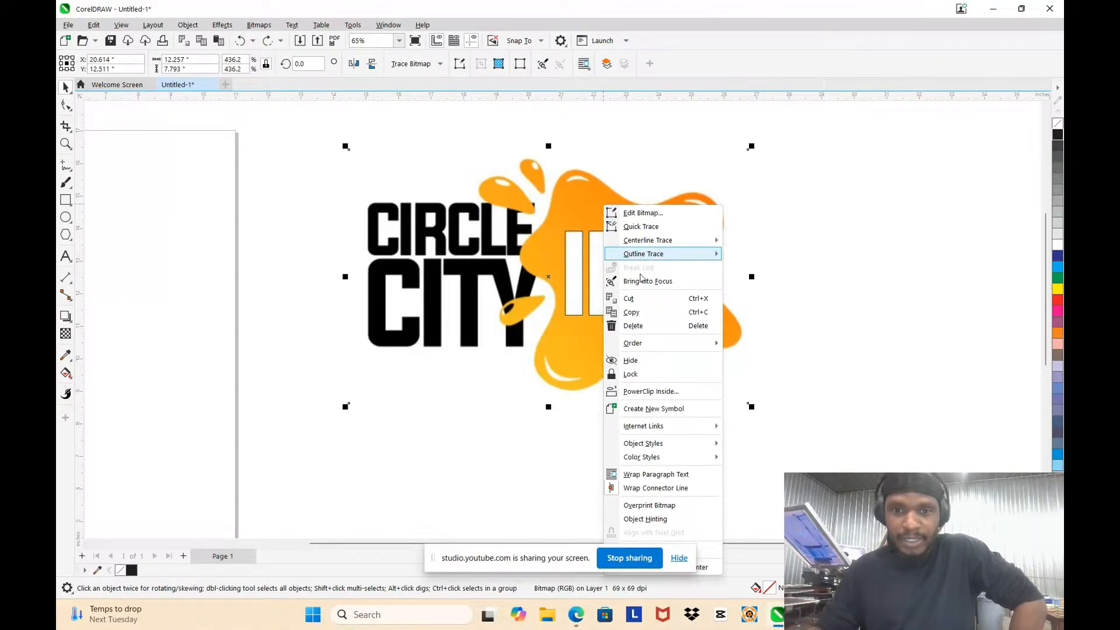
left_click(637, 375)
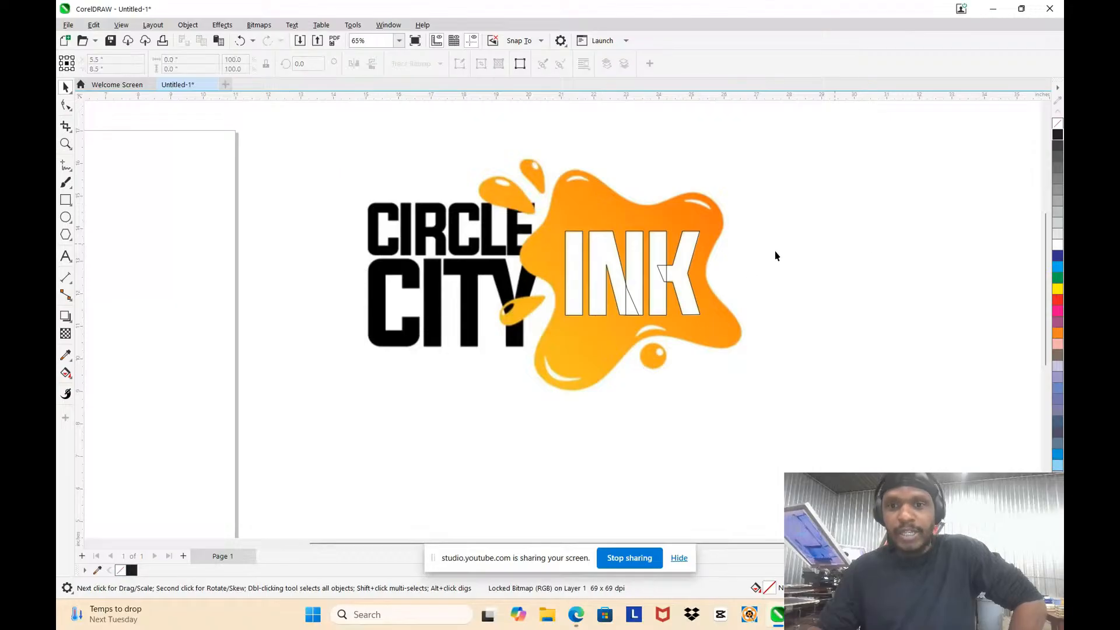
Step: Test the lock by trying to select and move the logo bitmap from several spots
left_click(685, 218)
left_click_drag(600, 170, 369, 178)
left_click_drag(429, 209, 444, 304)
left_click_drag(484, 201, 461, 336)
left_click_drag(485, 352, 532, 397)
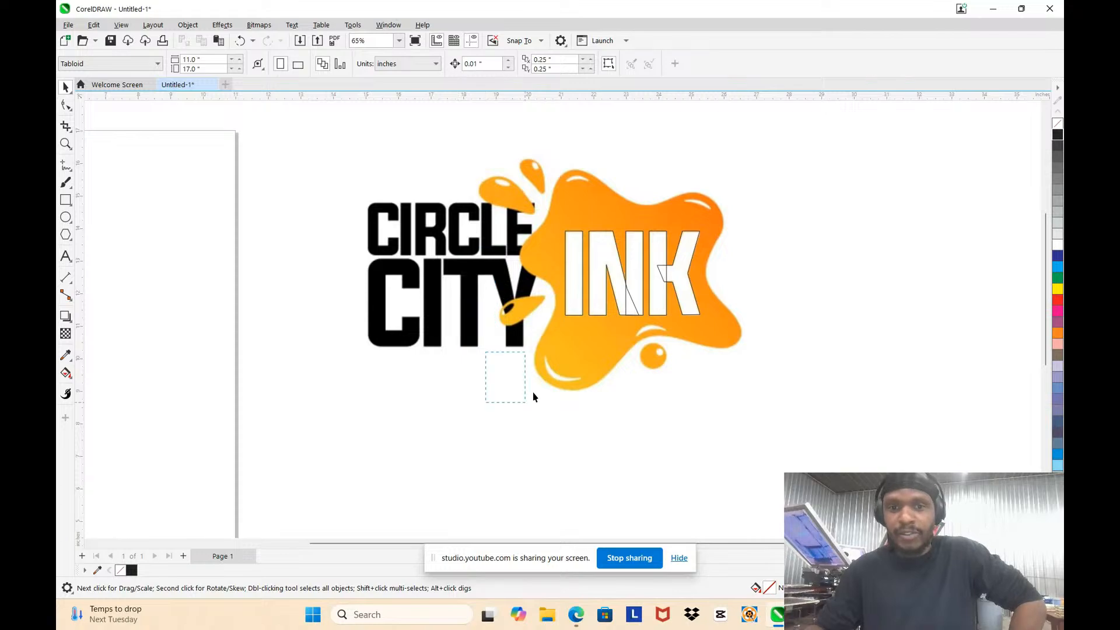
left_click_drag(490, 352, 630, 404)
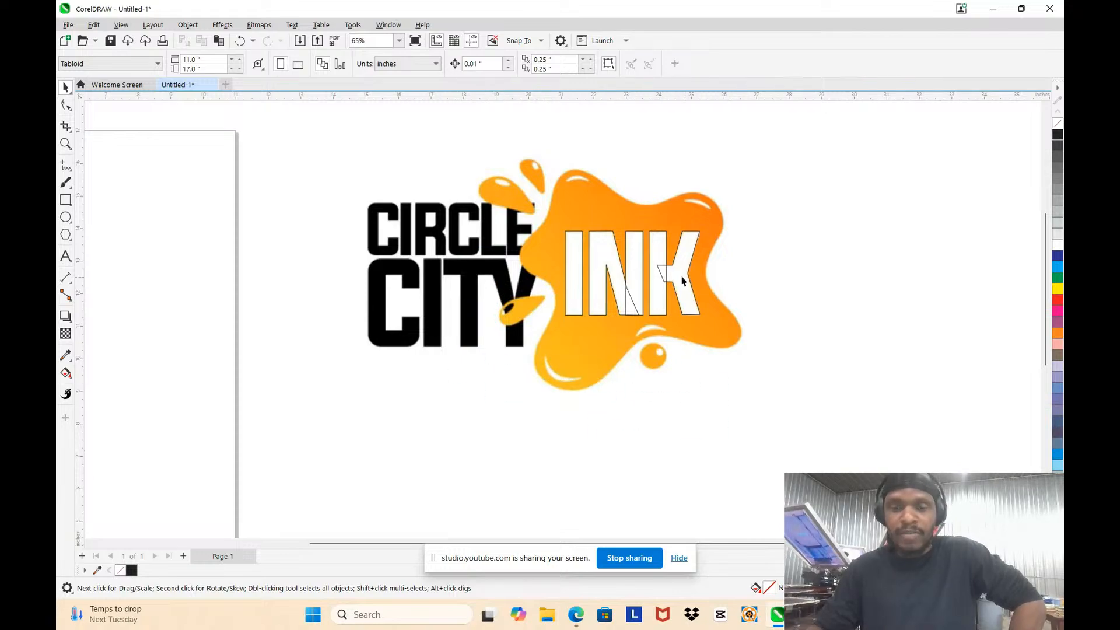
Step: Try moving all the traced INK outlines off the locked bitmap to compare them, and undo the move
left_click_drag(760, 335, 560, 219)
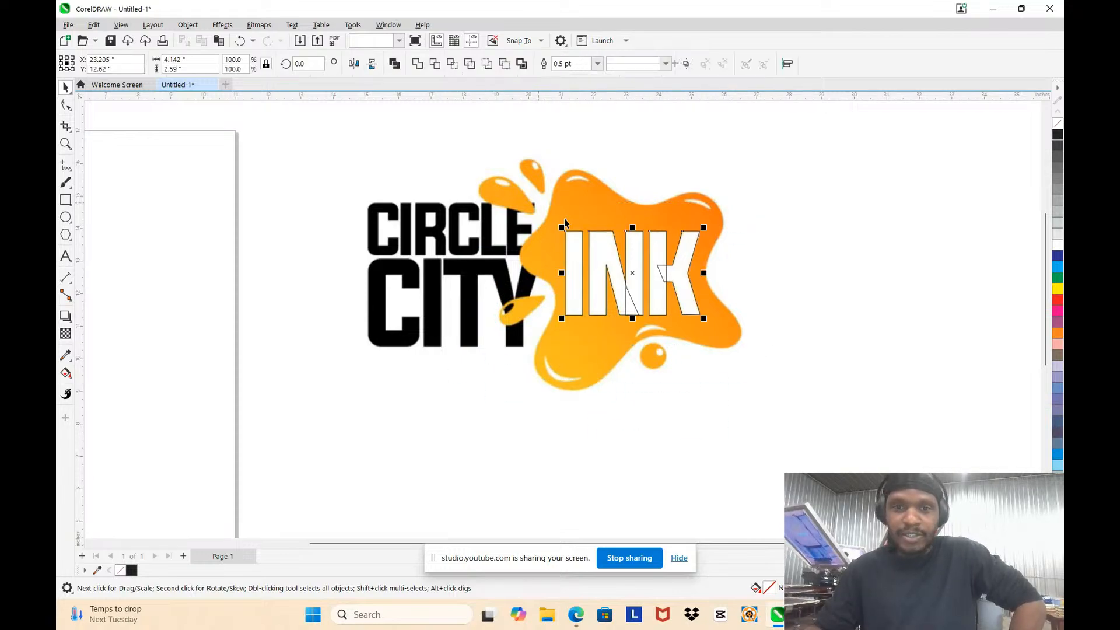
left_click_drag(589, 262, 762, 263)
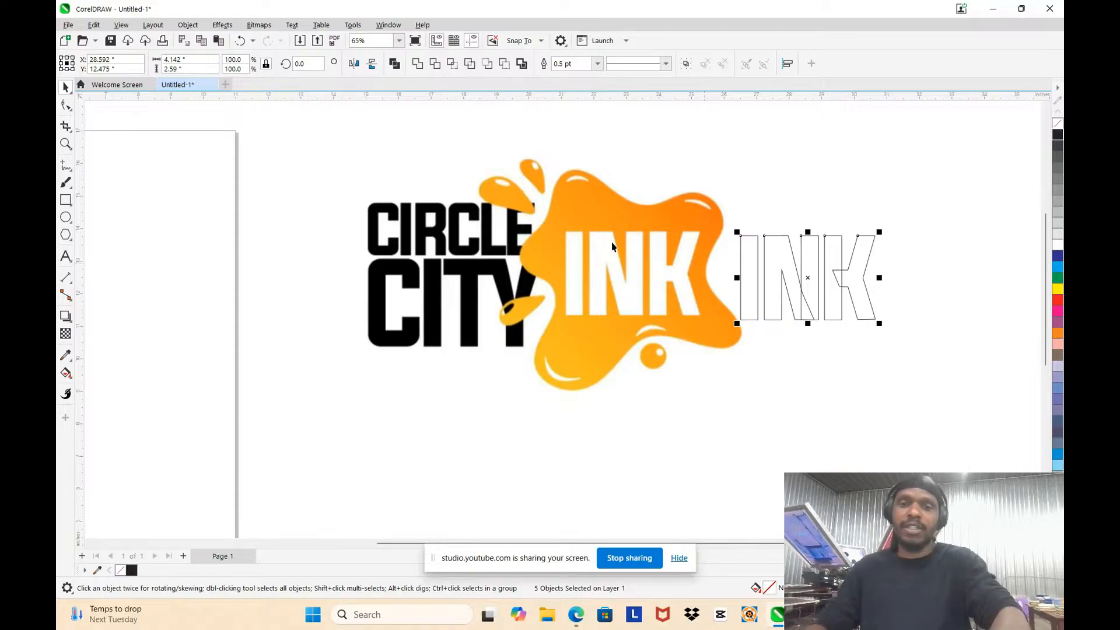
mouse_move(576, 210)
left_mouse_down()
mouse_move(594, 178)
mouse_move(478, 260)
mouse_move(474, 282)
left_mouse_up()
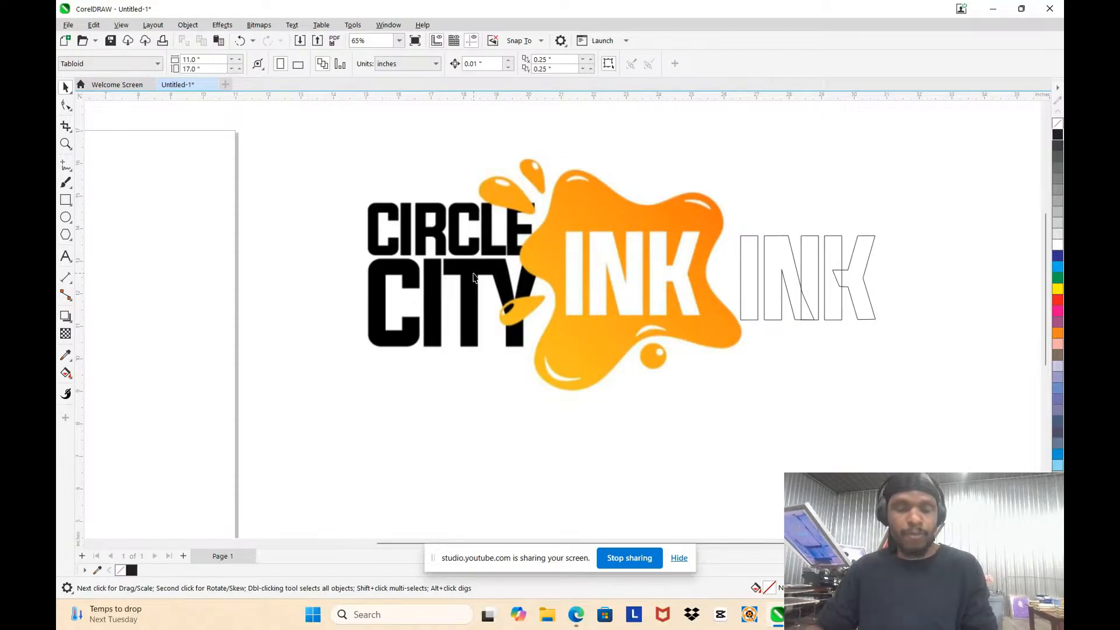
key("ctrl+z")
left_click(742, 249)
Step: Try pulling the N's main outline and its second stem out of place, and undo both moves
scroll(702, 275, "up", 3)
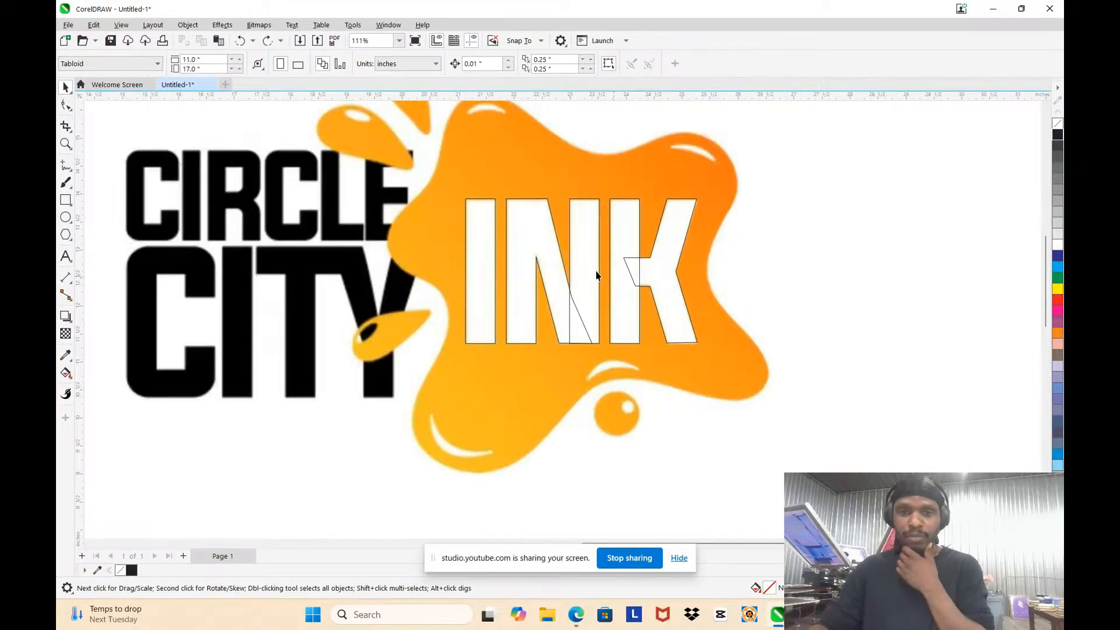
scroll(530, 212, "up", 2)
scroll(531, 212, "down", 3)
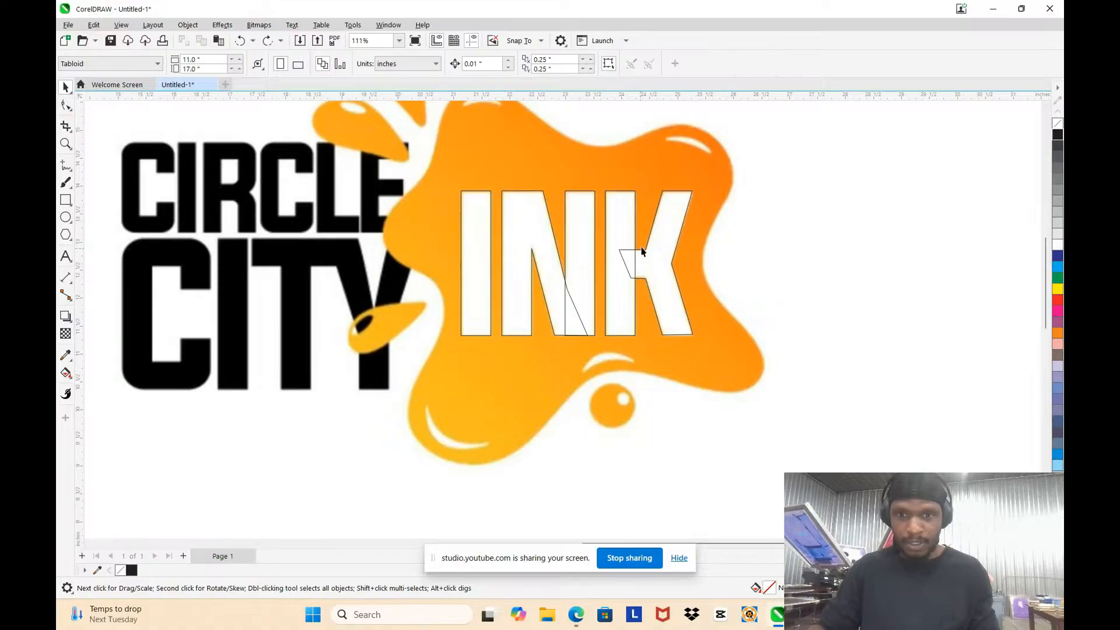
scroll(635, 256, "up", 2)
scroll(635, 252, "up", 2)
scroll(515, 338, "down", 3)
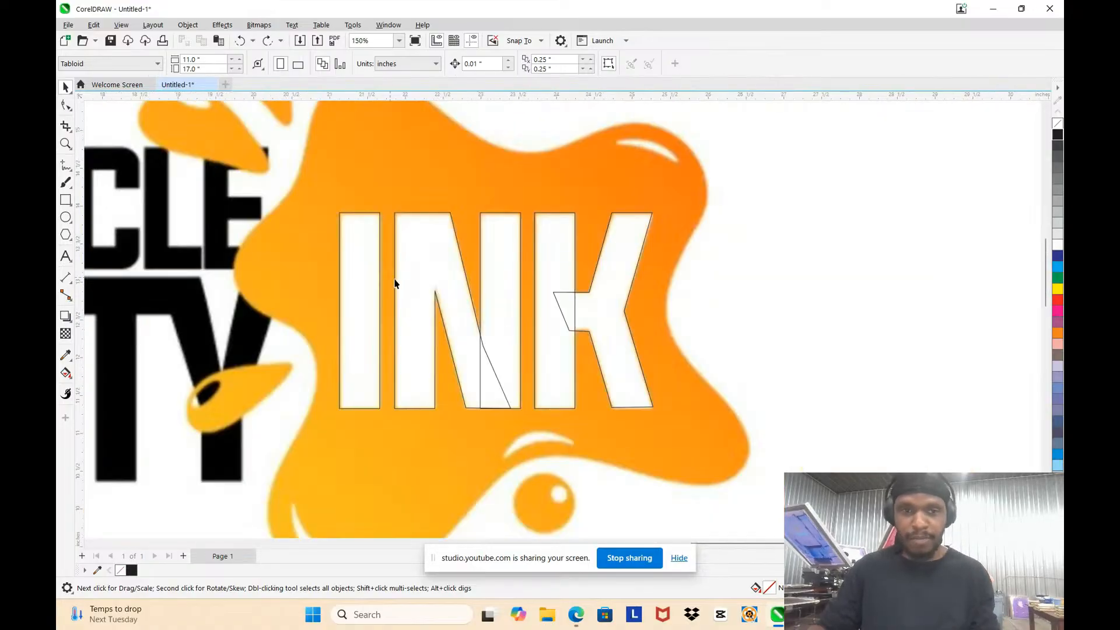
scroll(330, 256, "up", 1)
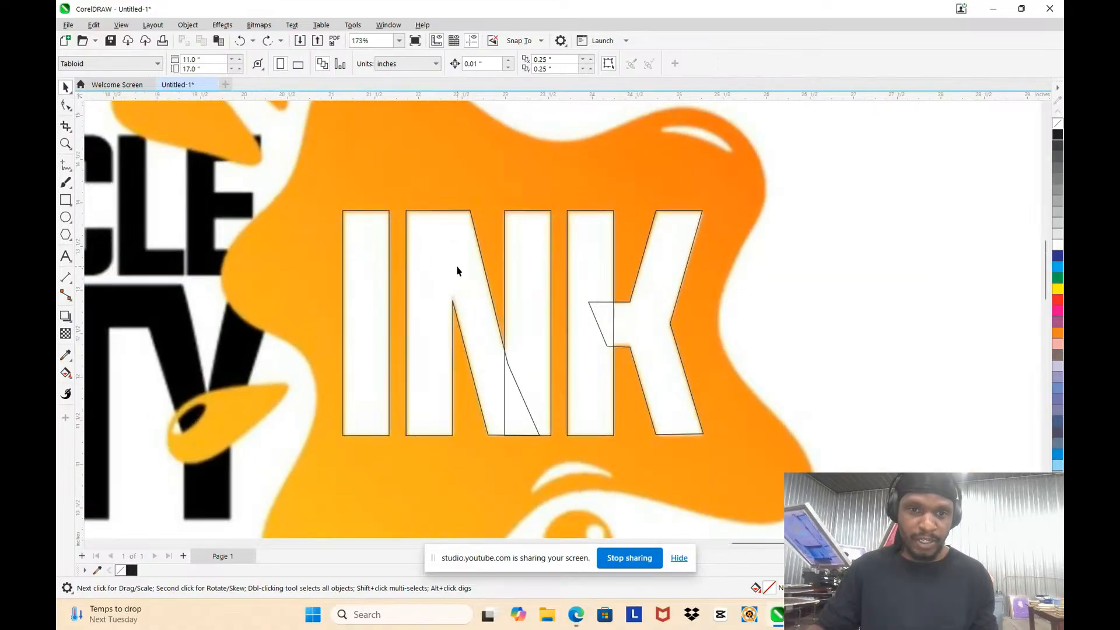
left_click_drag(461, 252, 453, 170)
left_click_drag(524, 267, 601, 207)
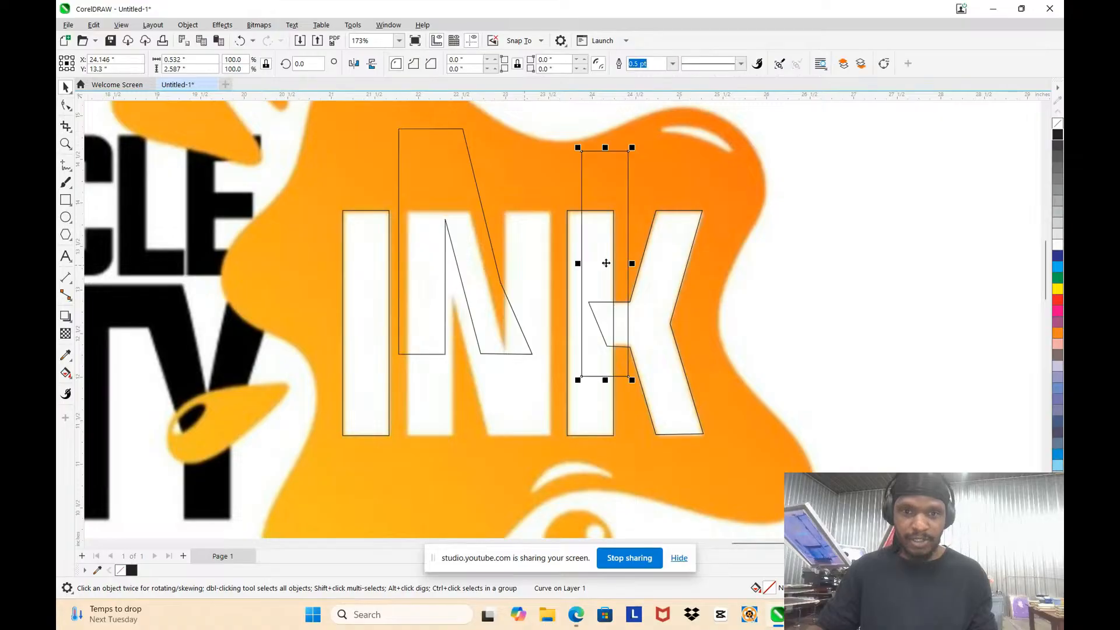
key("ctrl+z")
key("ctrl+z")
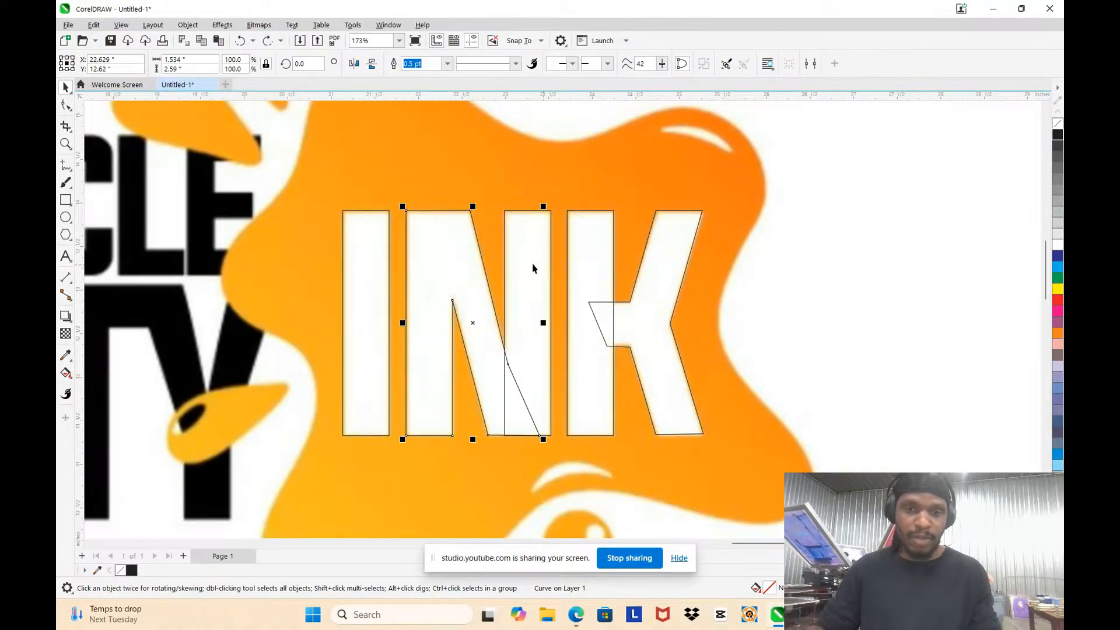
key("Escape")
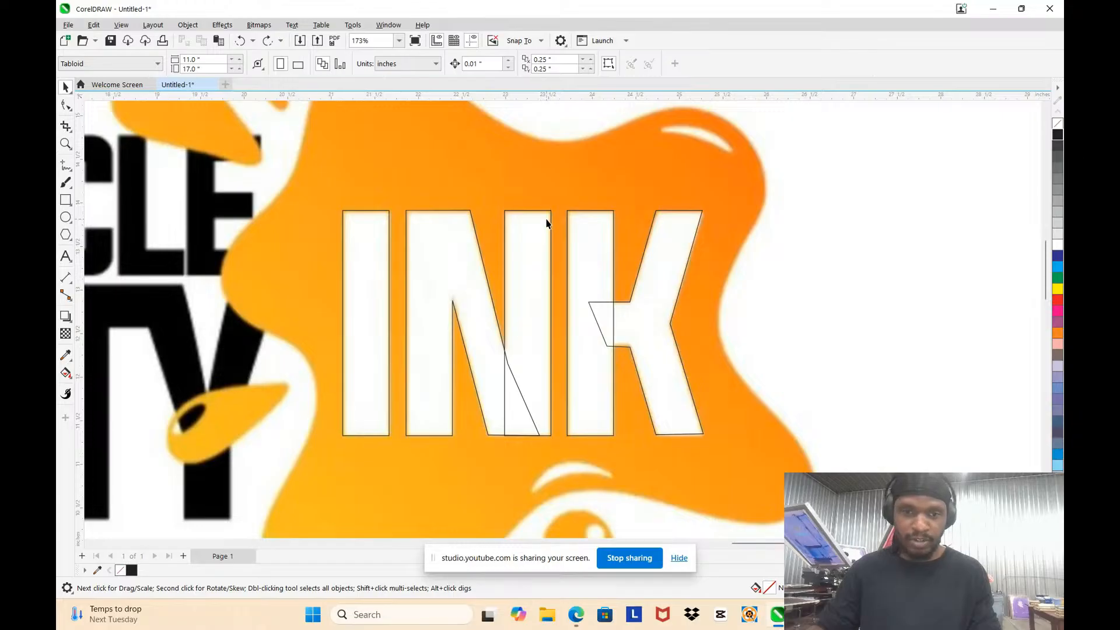
Step: Weld the N's second stem to its main outline and fill the resulting letter with light blue
left_click(540, 236)
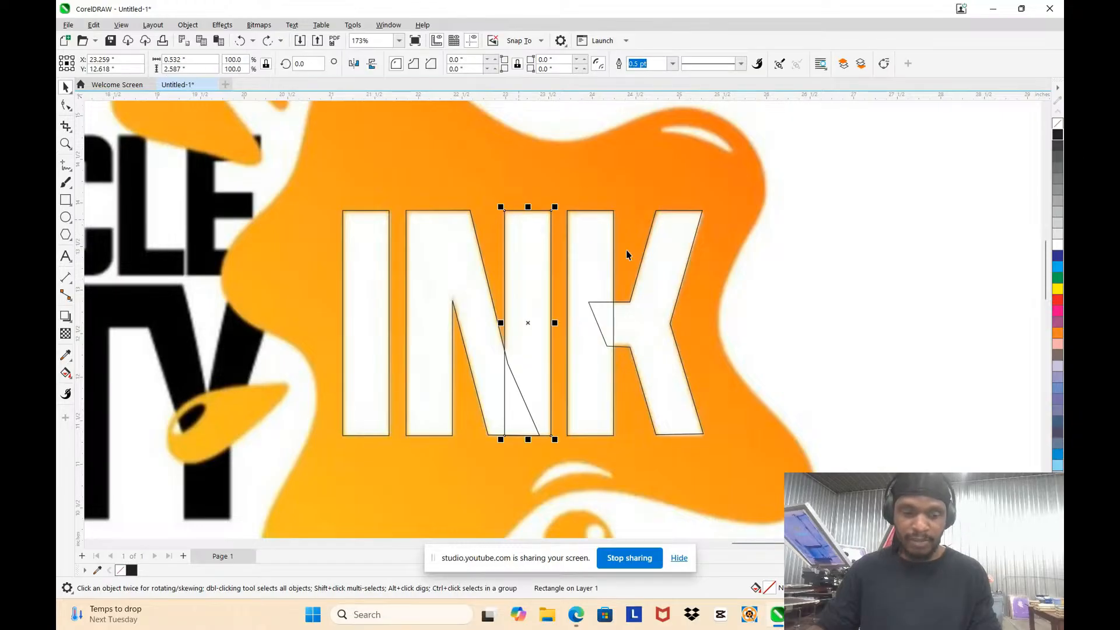
left_click(440, 249, "shift")
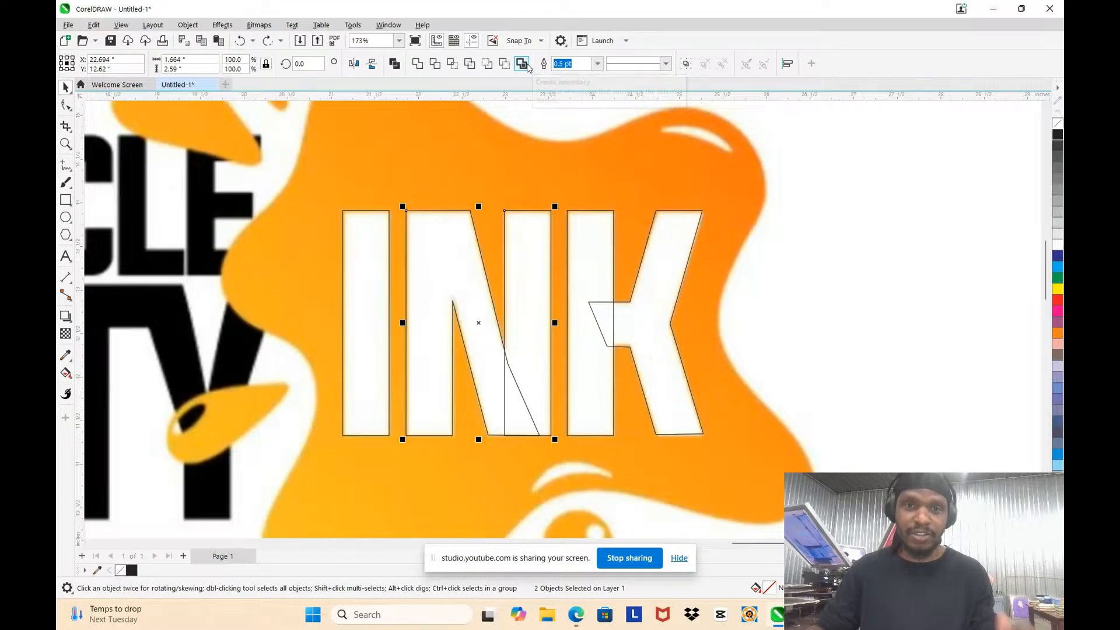
left_click(418, 63)
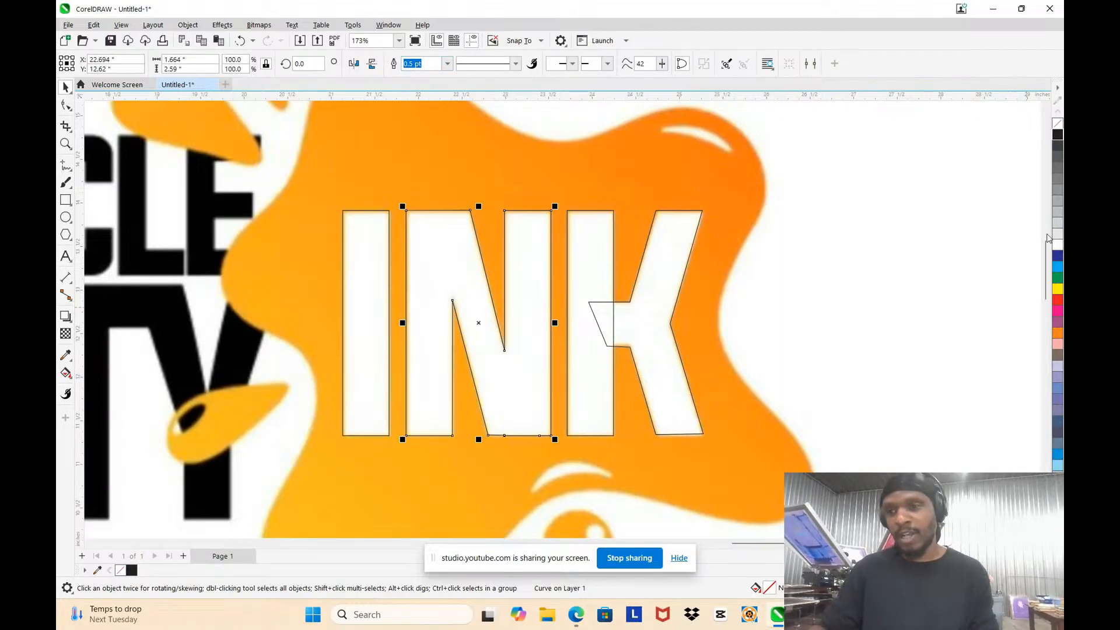
left_click(1057, 267)
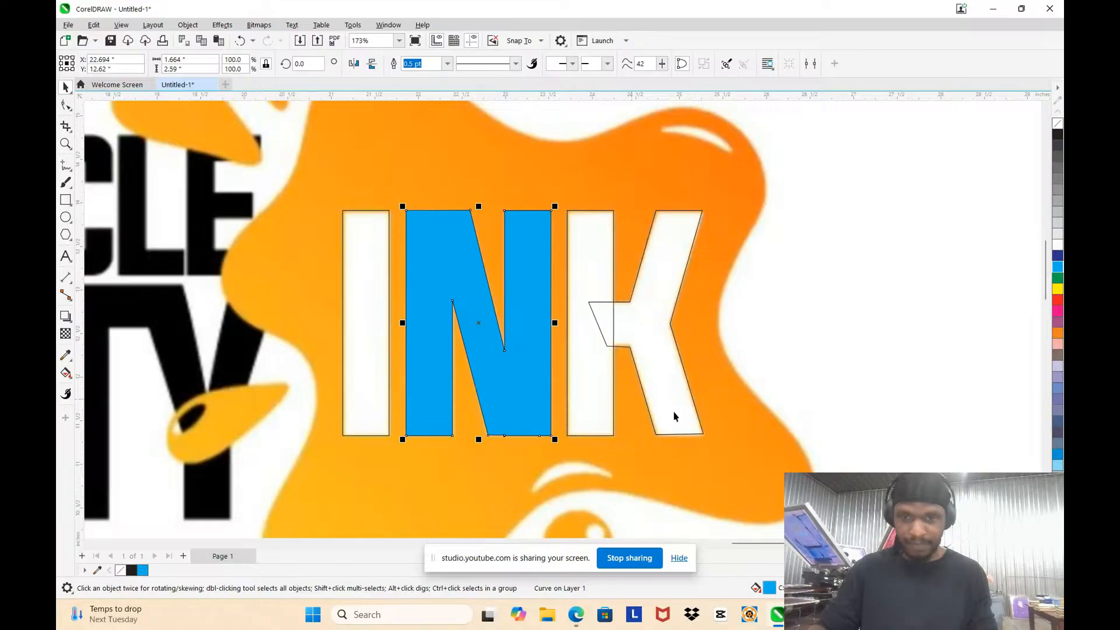
Step: Weld the K's arms to its stem rectangle and fill the letter with the same light blue
left_click(632, 315)
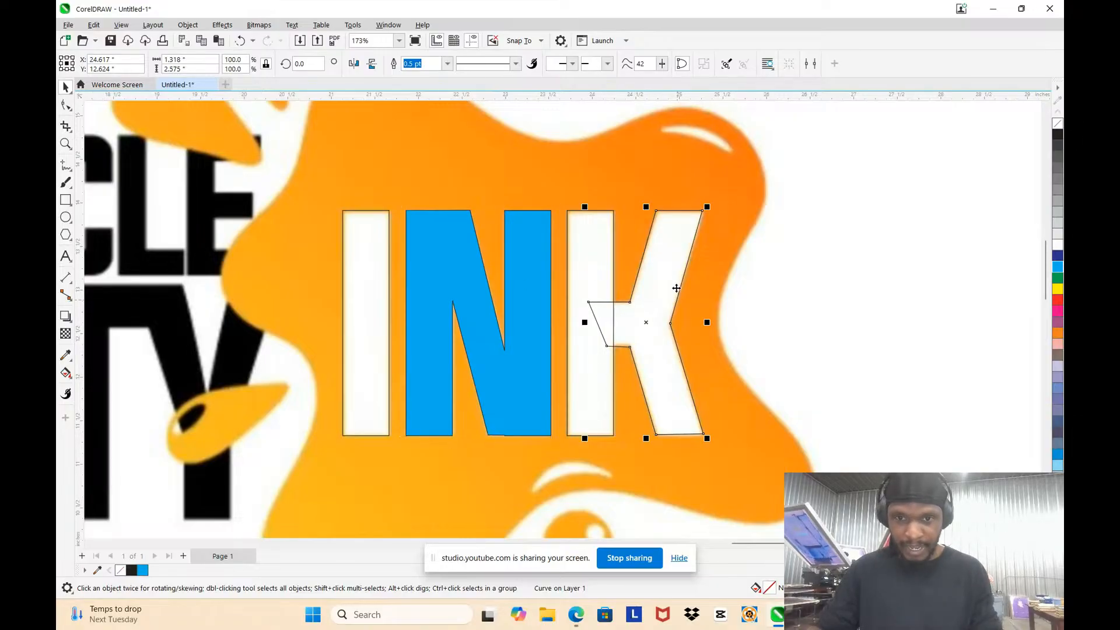
left_click(593, 266, "shift")
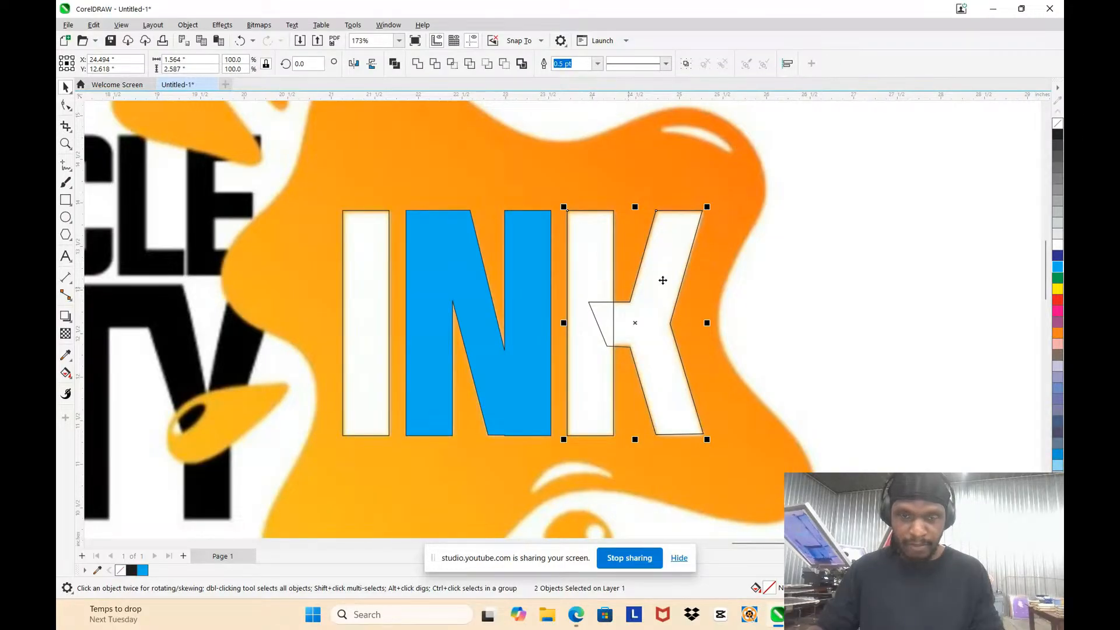
left_click(417, 64)
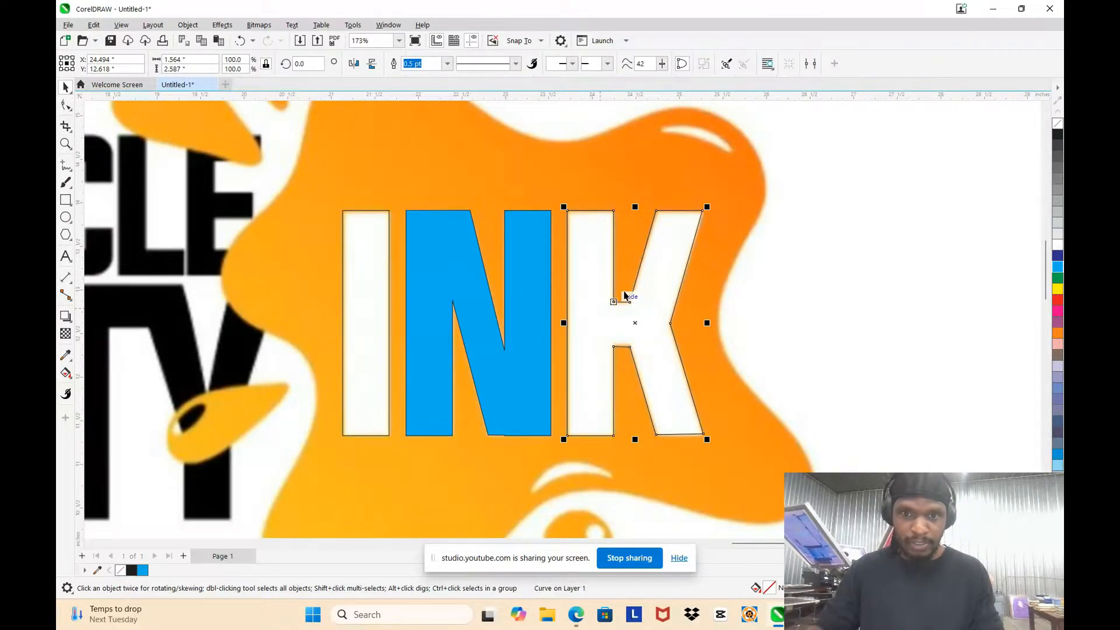
left_click(1057, 268)
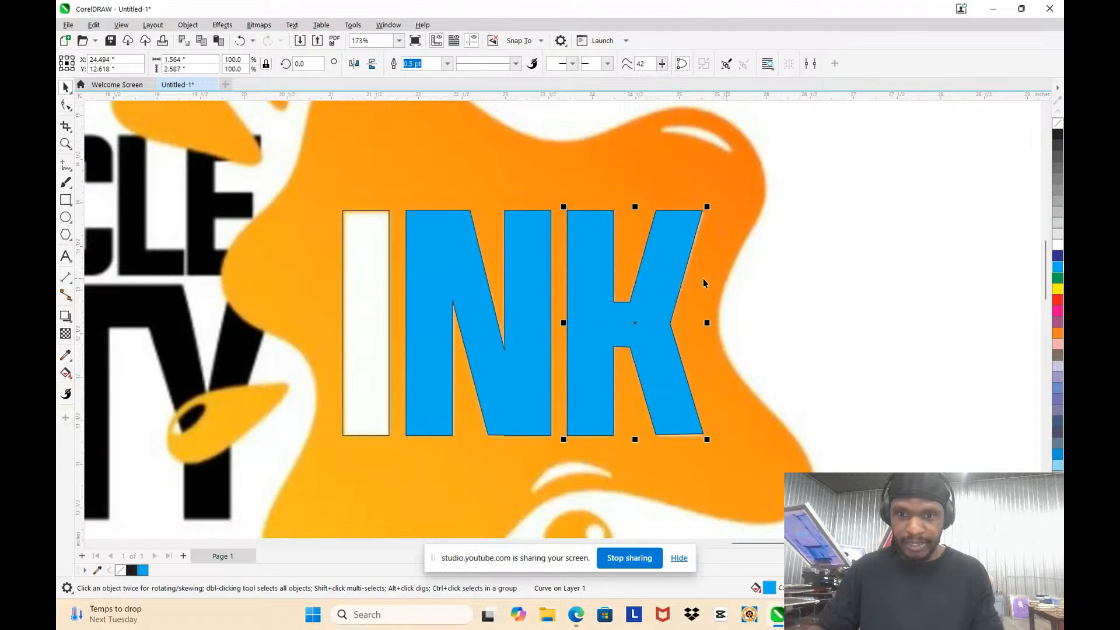
Step: Keep the I rectangle in its traced position and weld the I, N and K into a single blue object
left_click(371, 281)
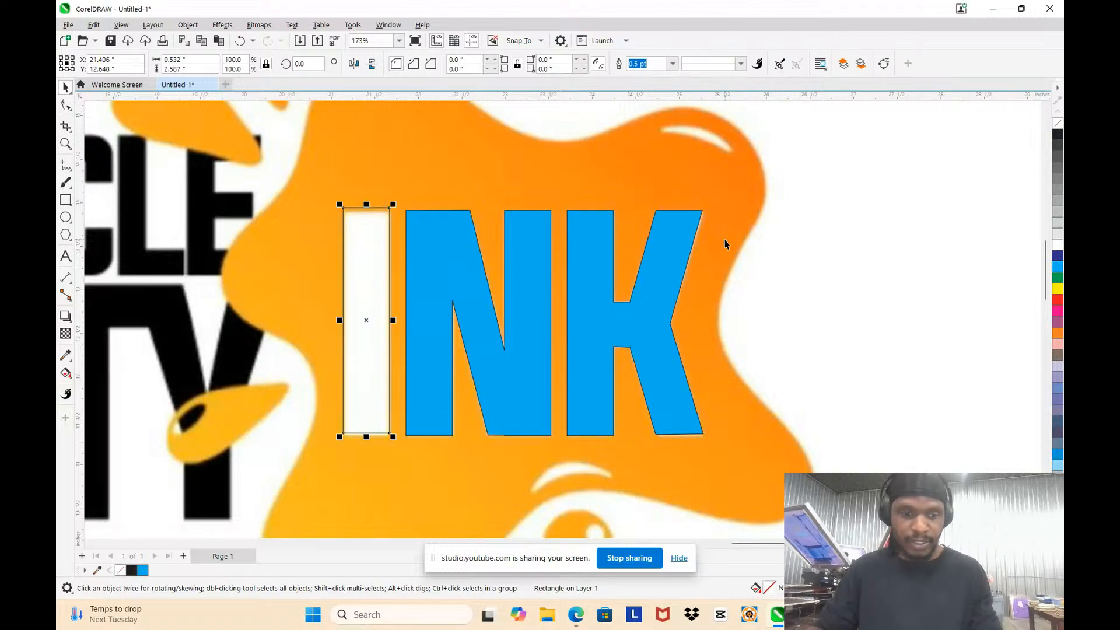
key("ctrl+z")
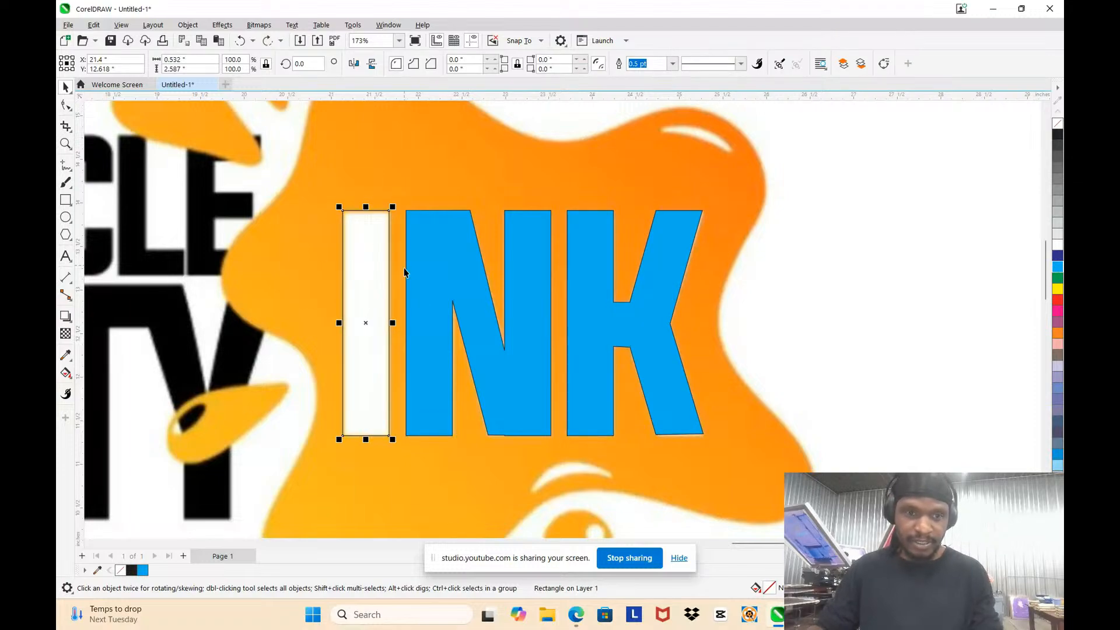
left_click(760, 324)
scroll(595, 304, "down", 5)
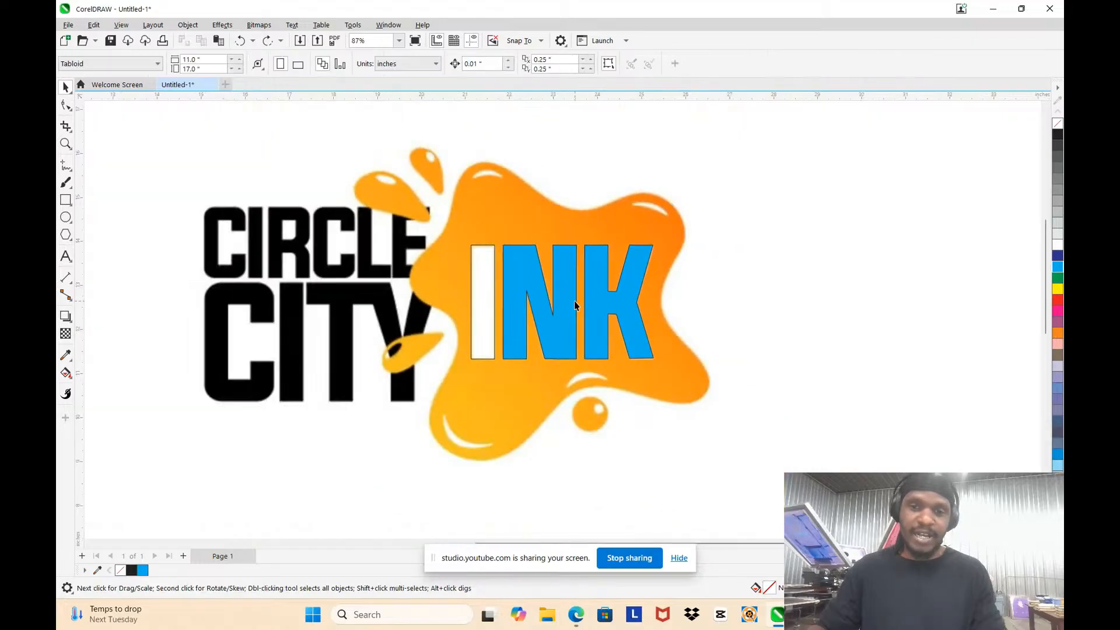
scroll(481, 284, "up", 3)
left_click(483, 279)
left_click(538, 276, "shift")
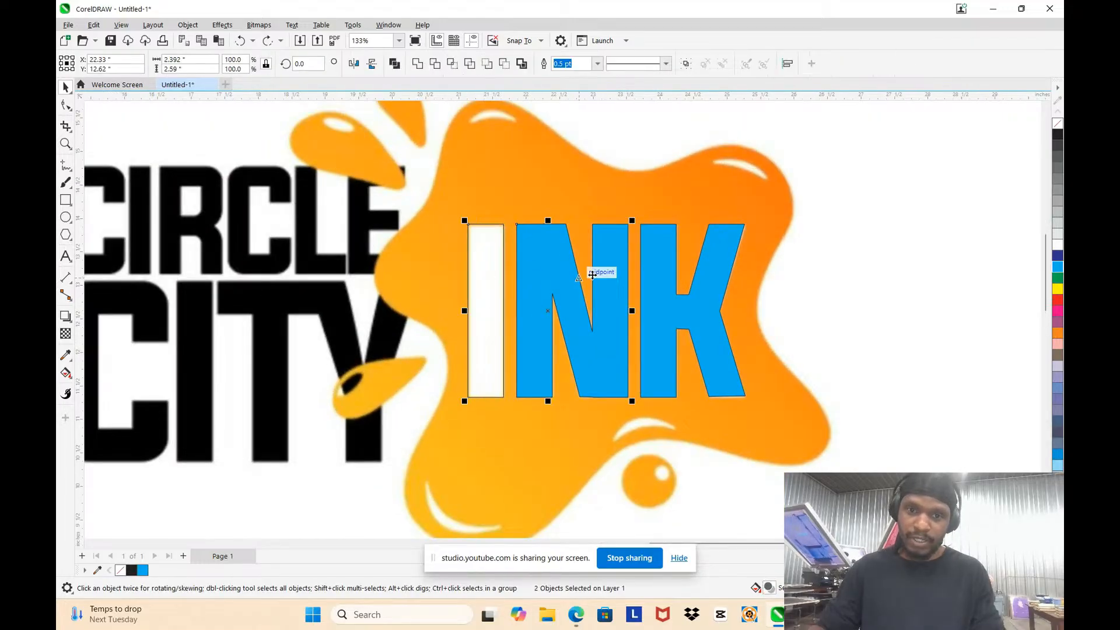
left_click(669, 262, "shift")
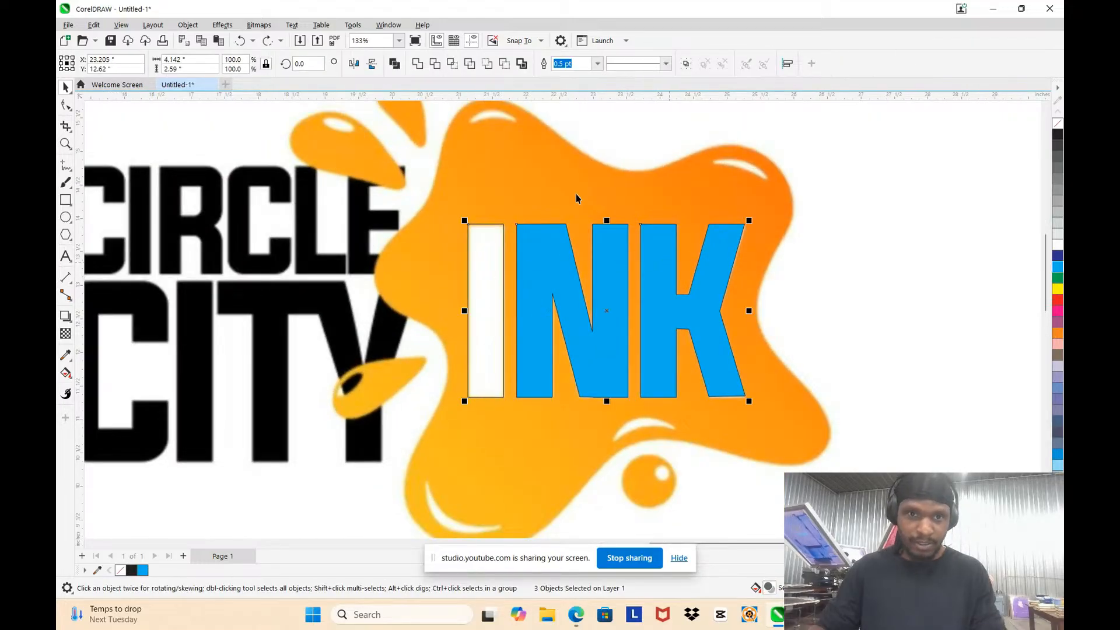
left_click(415, 67)
Step: Try moving the welded INK lettering beside the logo to compare it with the bitmap, and undo the move
scroll(561, 218, "down", 2)
left_click(782, 220)
left_click_drag(603, 245, 756, 213)
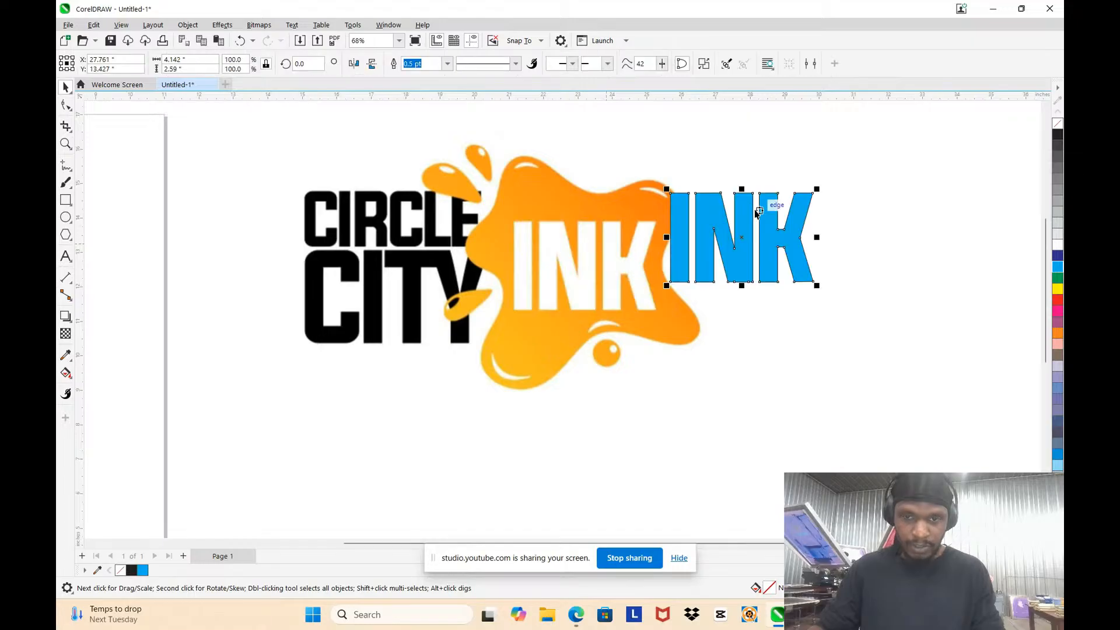
key("ctrl+z")
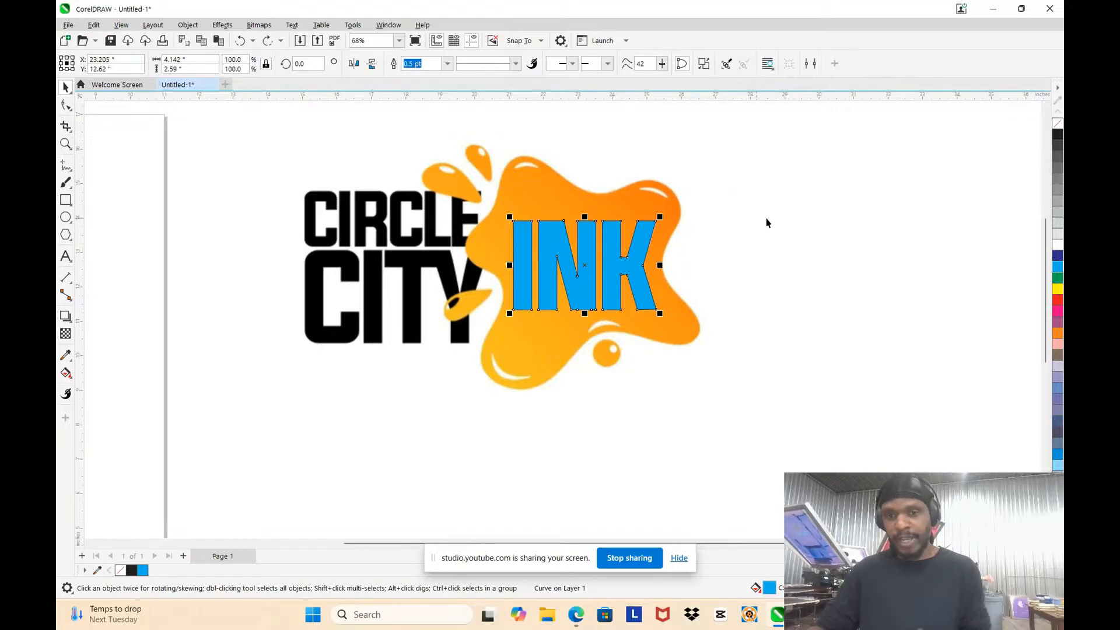
left_click(766, 223)
scroll(172, 225, "up", 1)
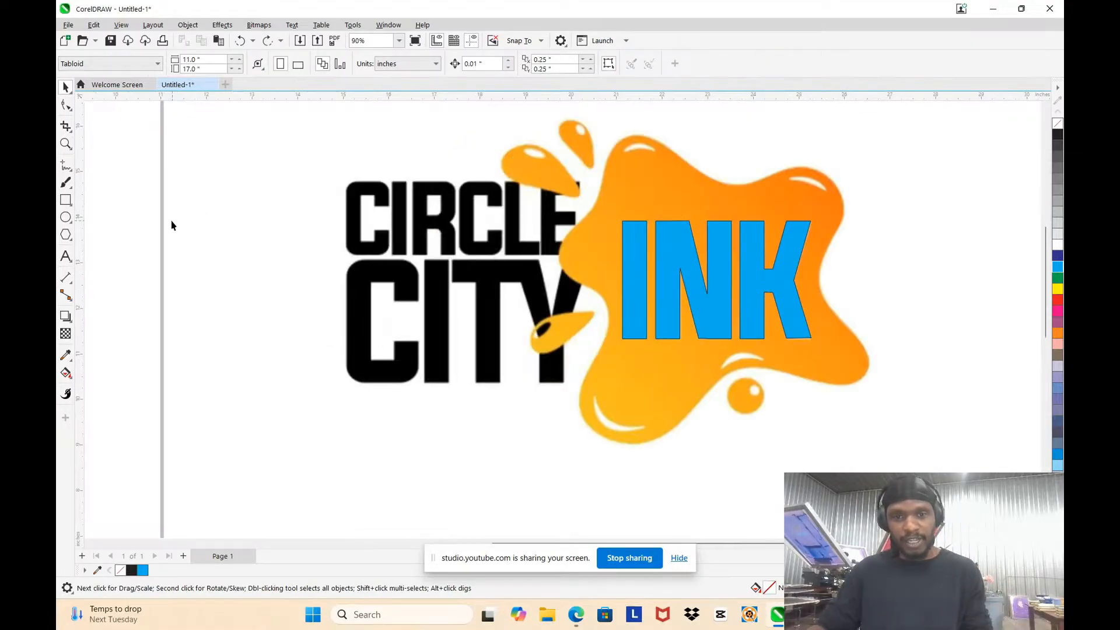
scroll(172, 225, "up", 1)
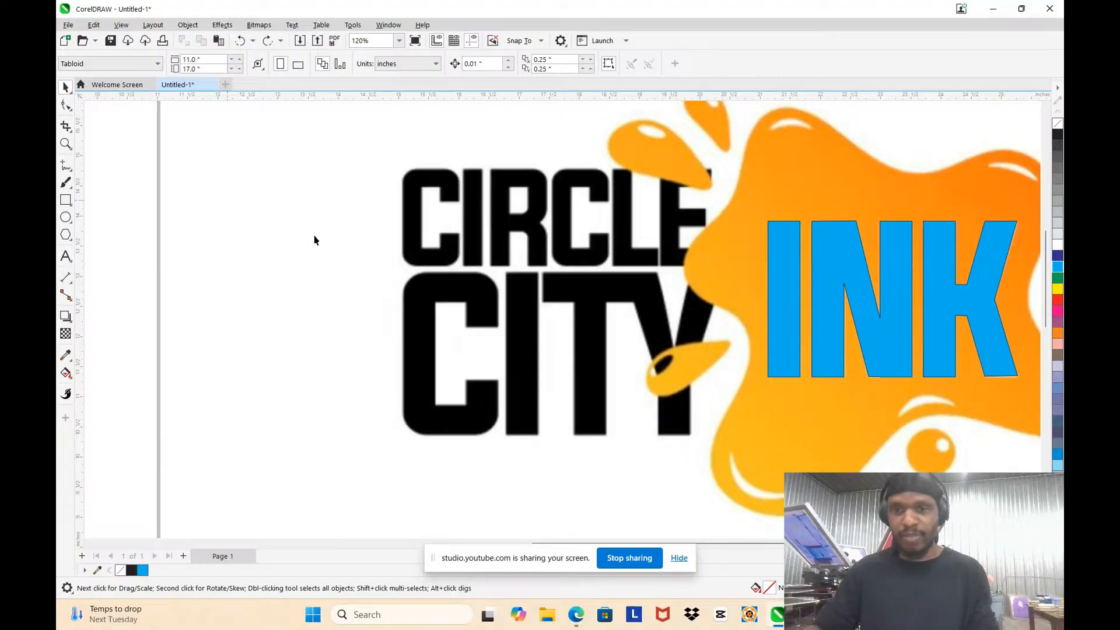
scroll(313, 239, "down", 3)
Step: Remove the outline from the blue INK lettering, keeping the letters in their traced position
left_click_drag(598, 249, 724, 237)
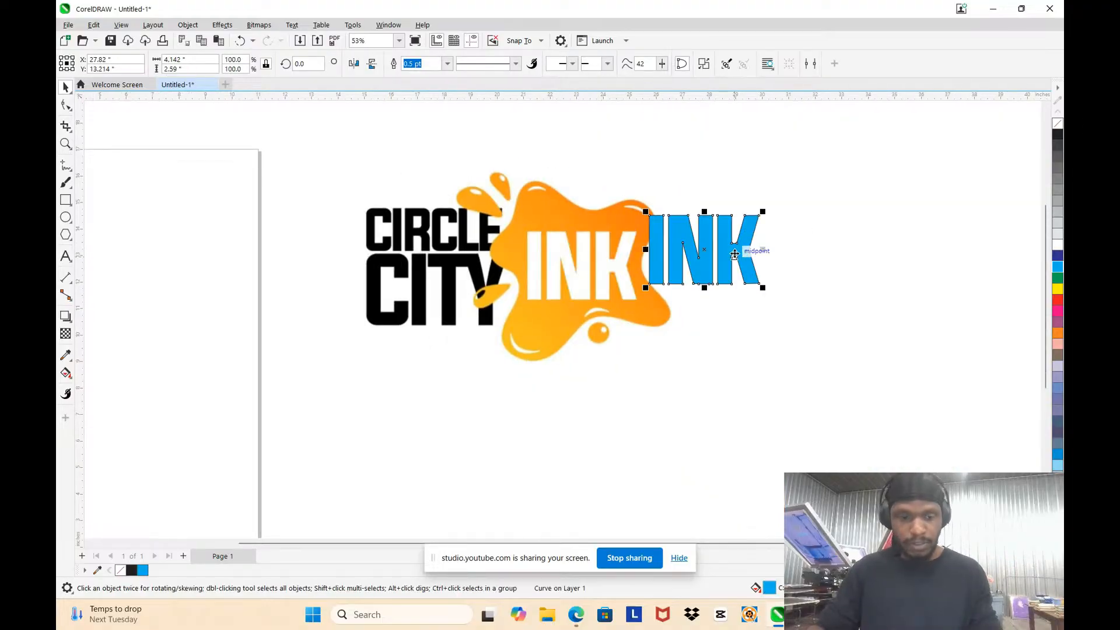
key("ctrl+z")
scroll(454, 255, "up", 2)
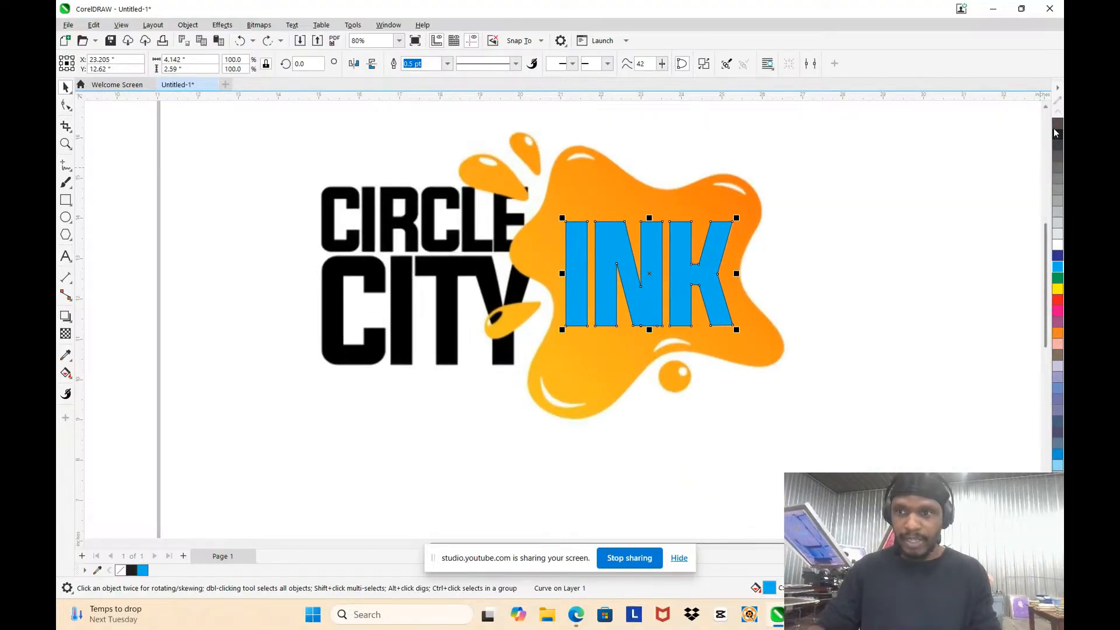
right_click(1057, 123)
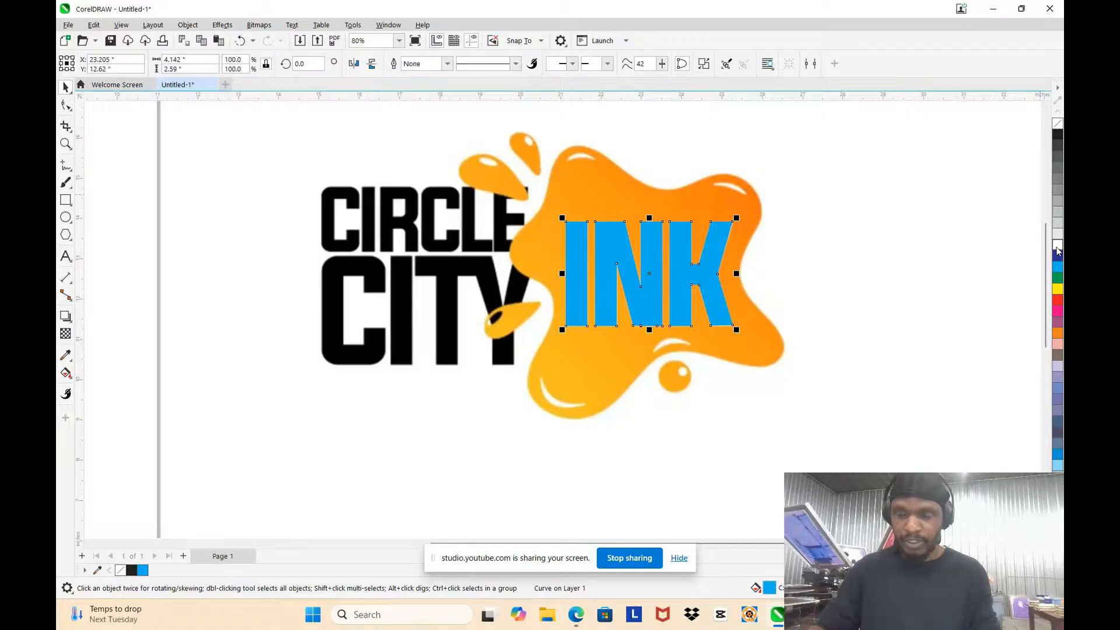
left_click(166, 237)
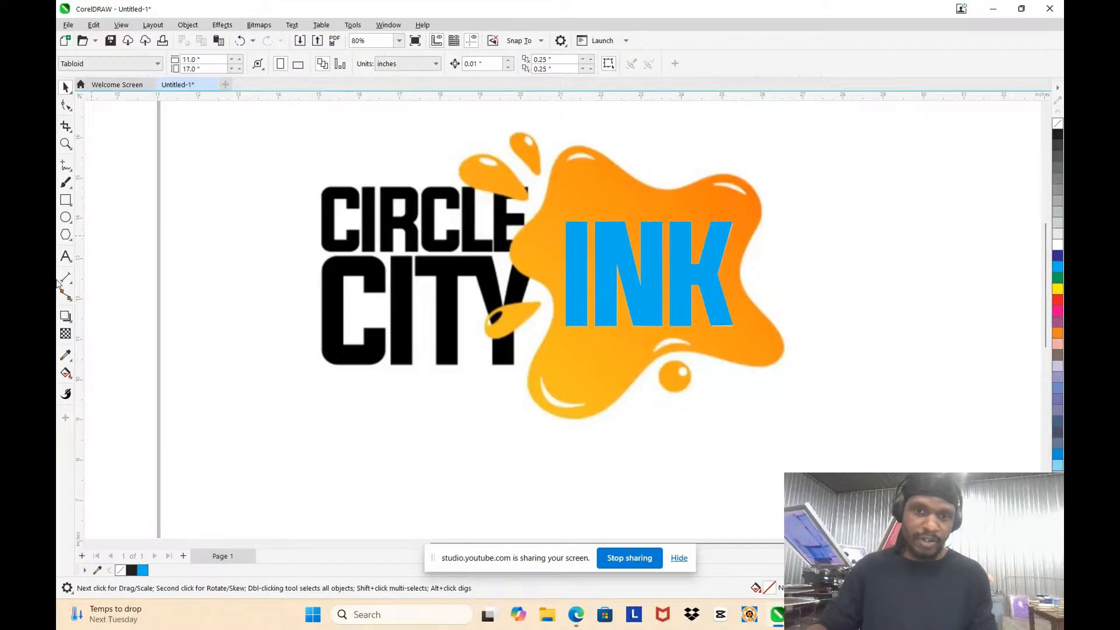
Step: Draw a rectangle about 0.33 by 1.62 inches over the letter I in CIRCLE
scroll(321, 227, "up", 1)
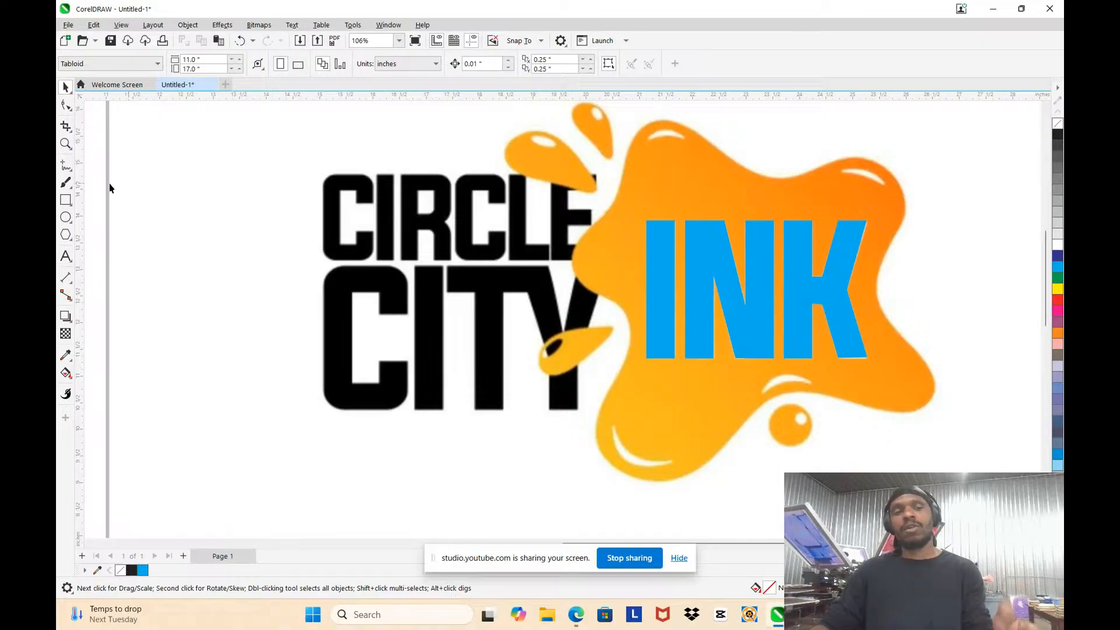
left_click(65, 200)
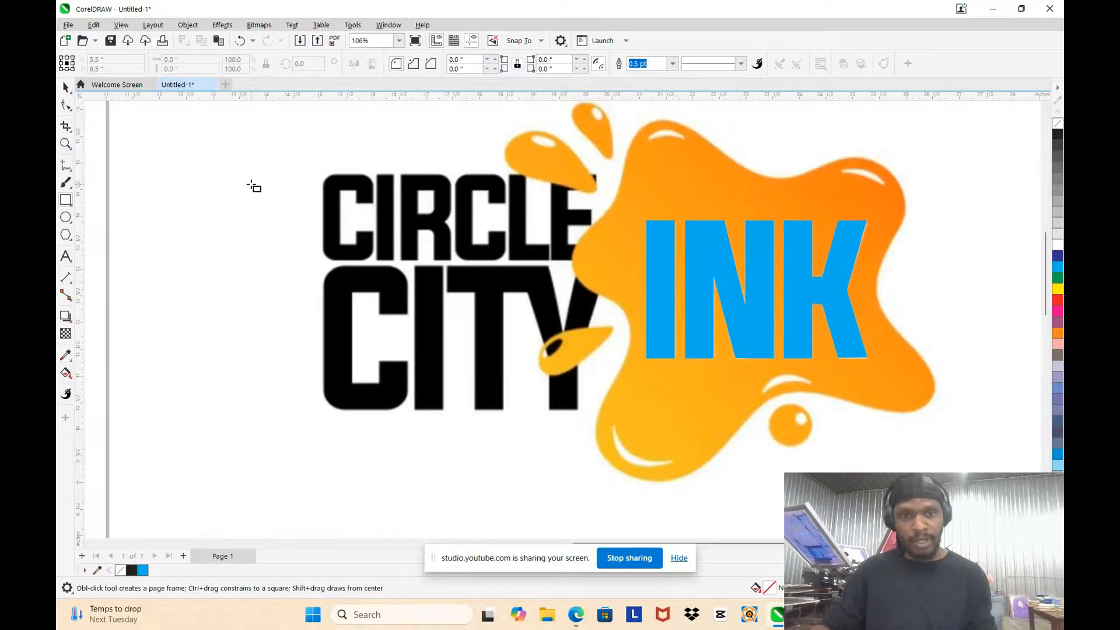
scroll(463, 215, "up", 4)
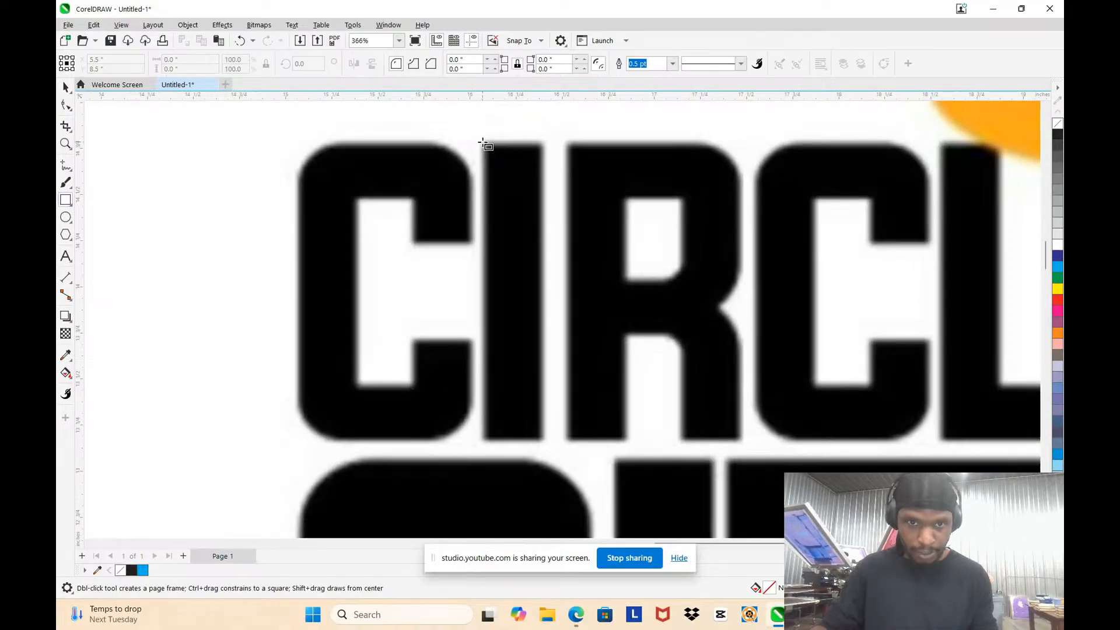
left_click_drag(482, 140, 544, 442)
scroll(554, 267, "up", 3)
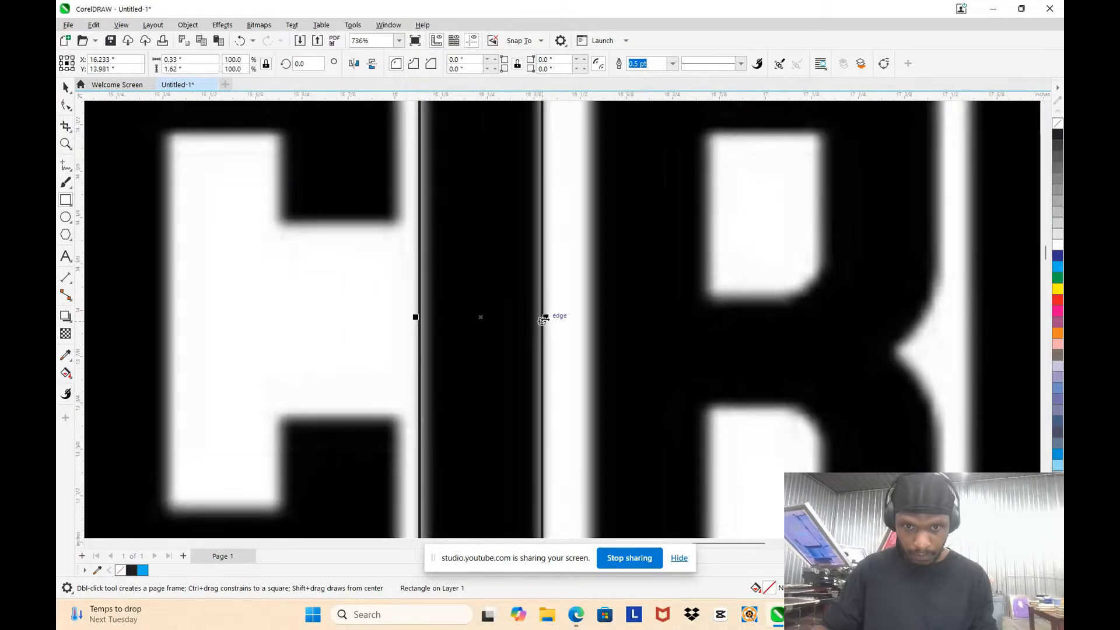
Step: Place a copy of the I rectangle over the vertical stem of the L in CIRCLE
scroll(492, 233, "down", 5)
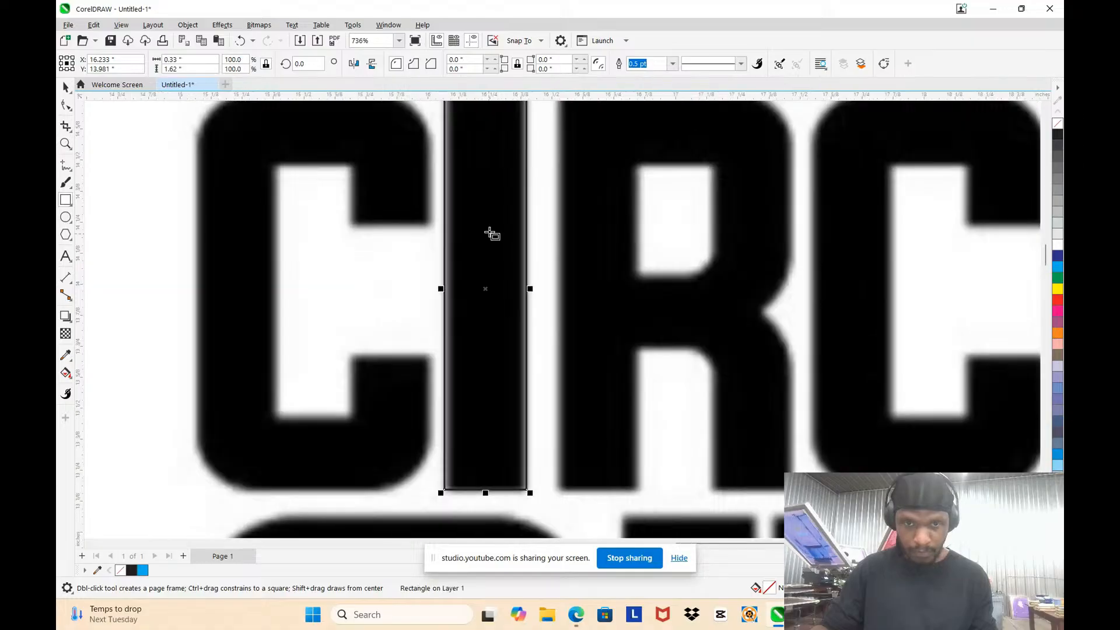
left_click(65, 88)
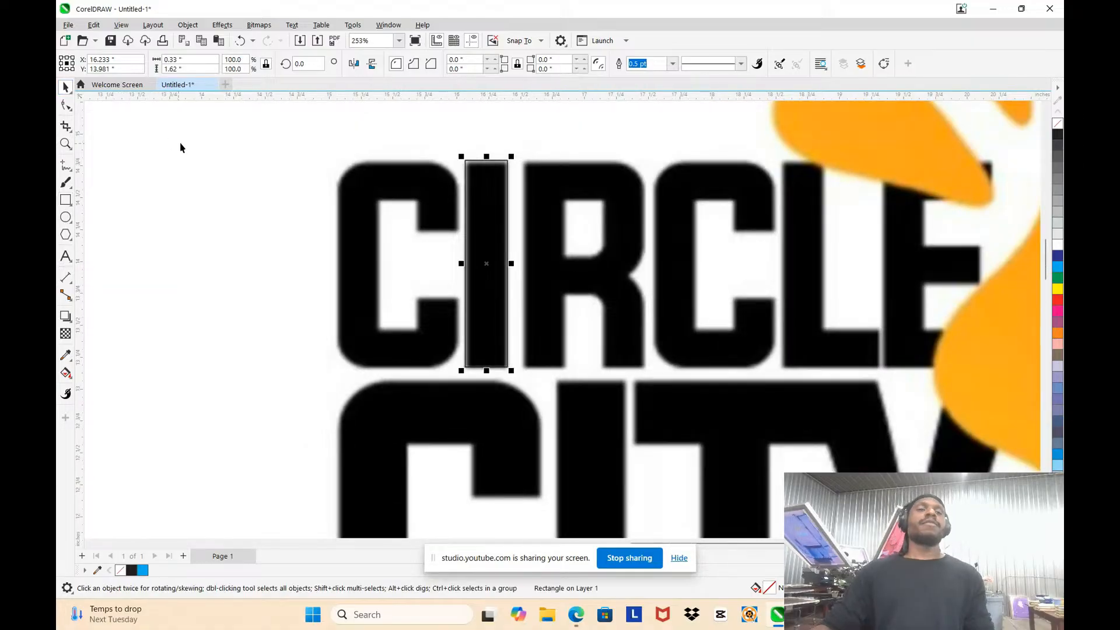
key("Escape")
scroll(516, 192, "up", 2)
scroll(498, 175, "down", 2)
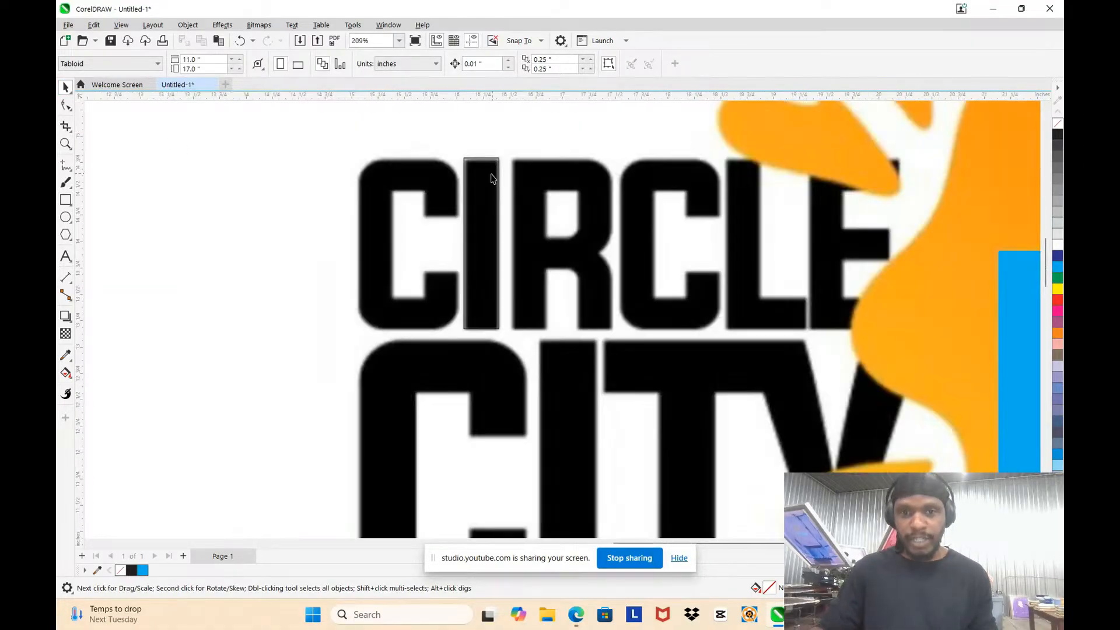
left_click(488, 186)
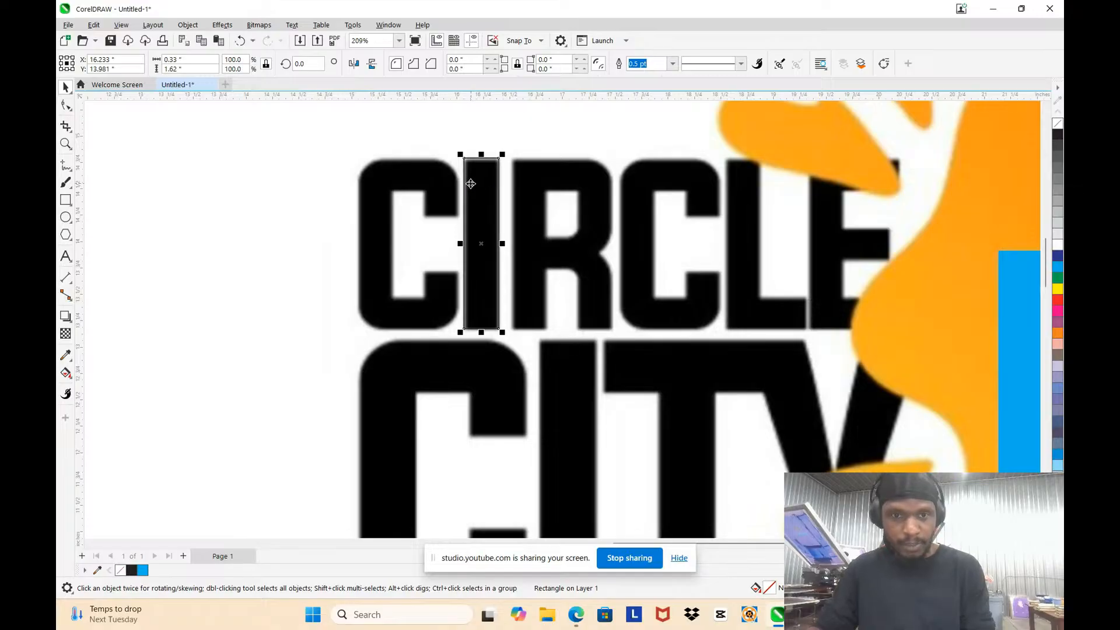
left_click_drag(469, 189, 730, 205)
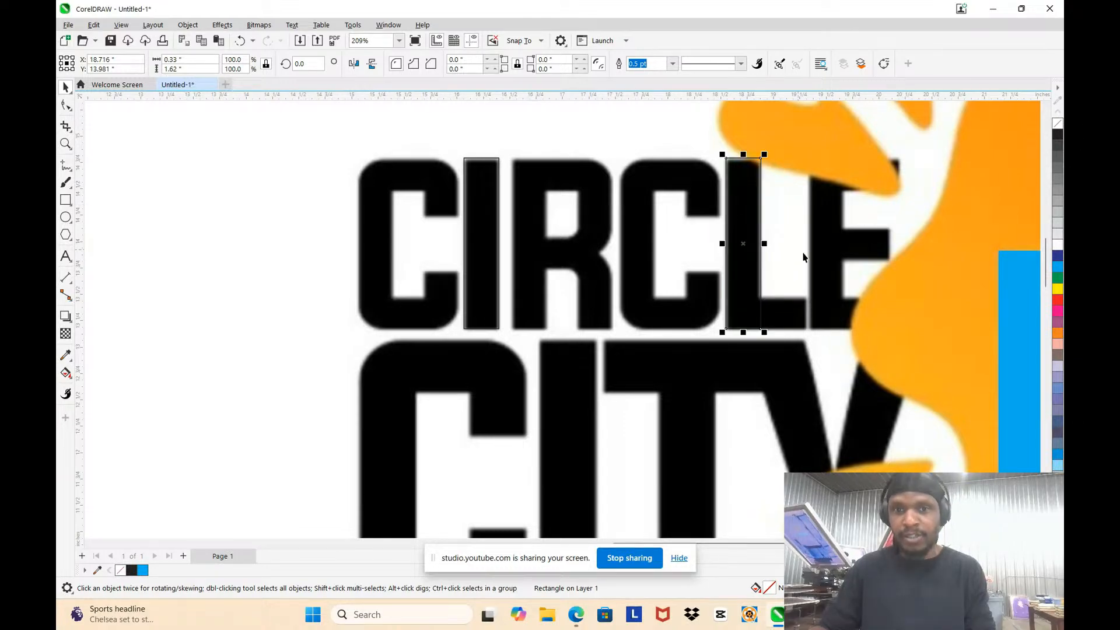
Step: Convert the rectangle over the L to curves and add a node on its right edge where the foot begins
scroll(811, 318, "up", 2)
scroll(726, 279, "down", 3)
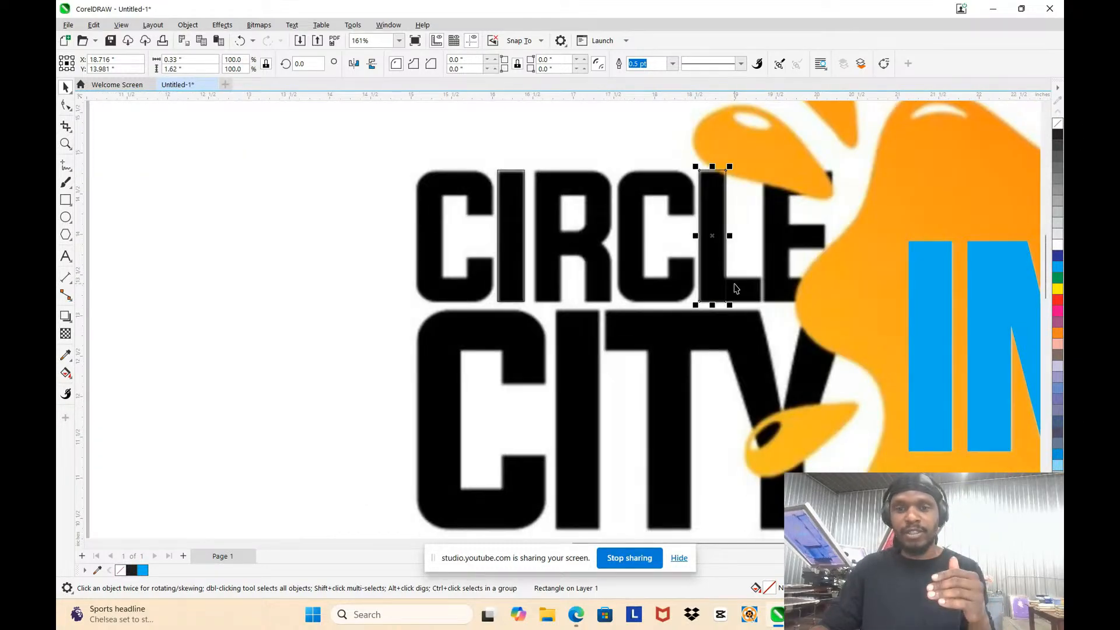
scroll(780, 319, "up", 2)
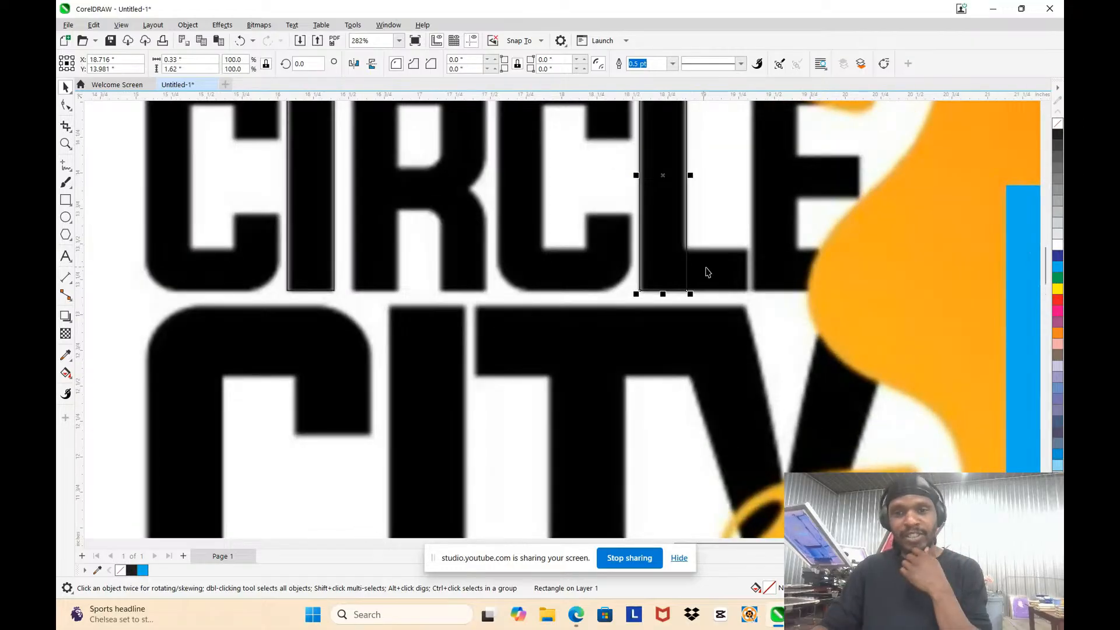
scroll(707, 272, "up", 3)
right_click(649, 229)
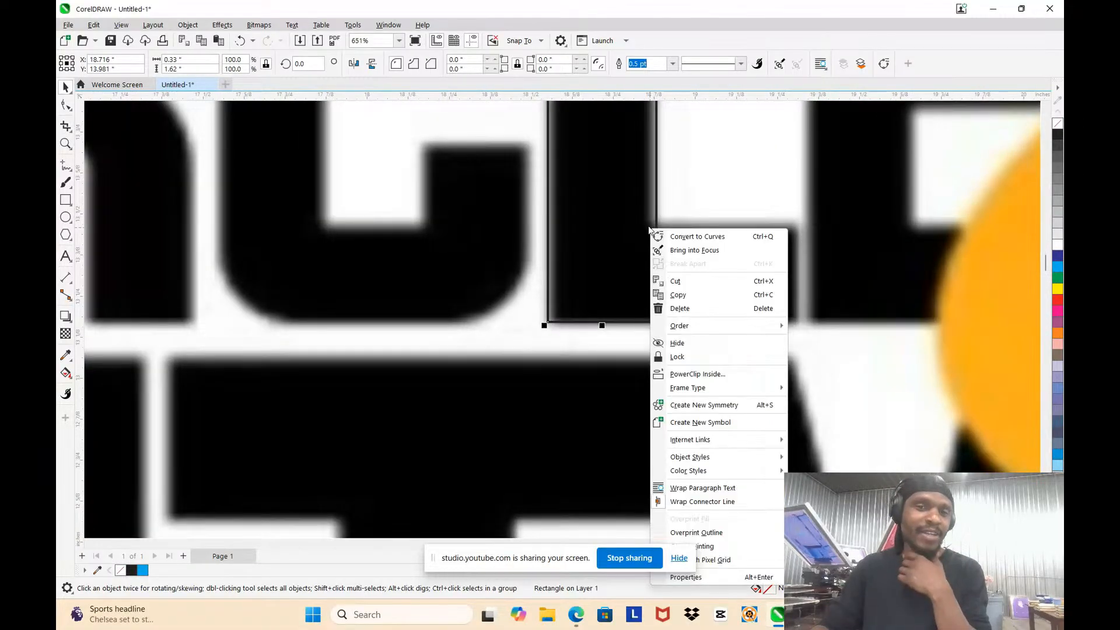
left_click(659, 235)
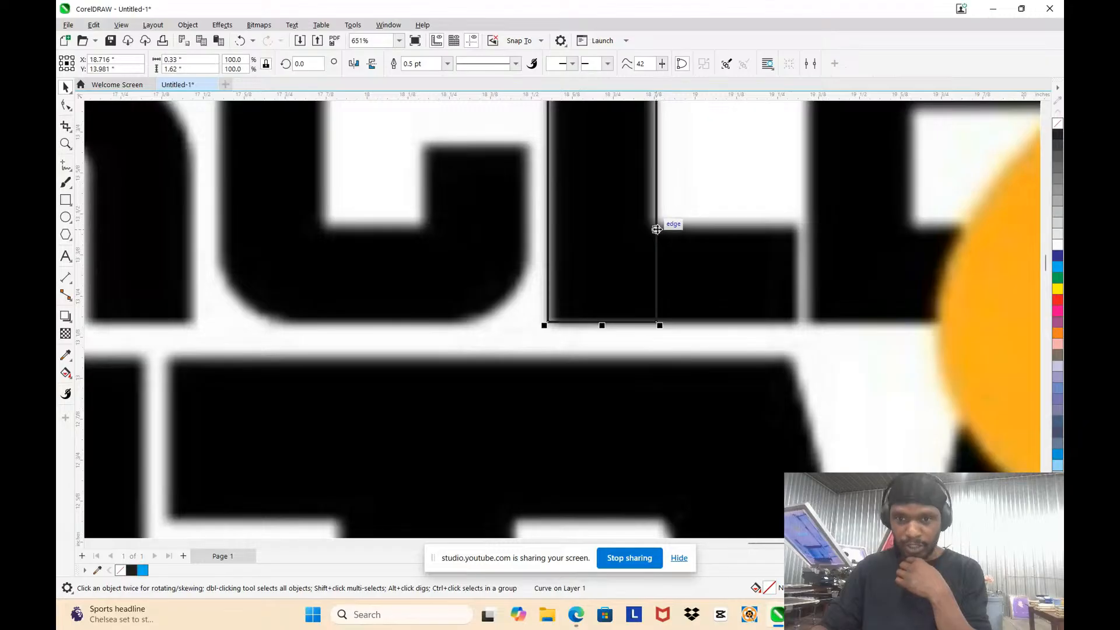
key("F10")
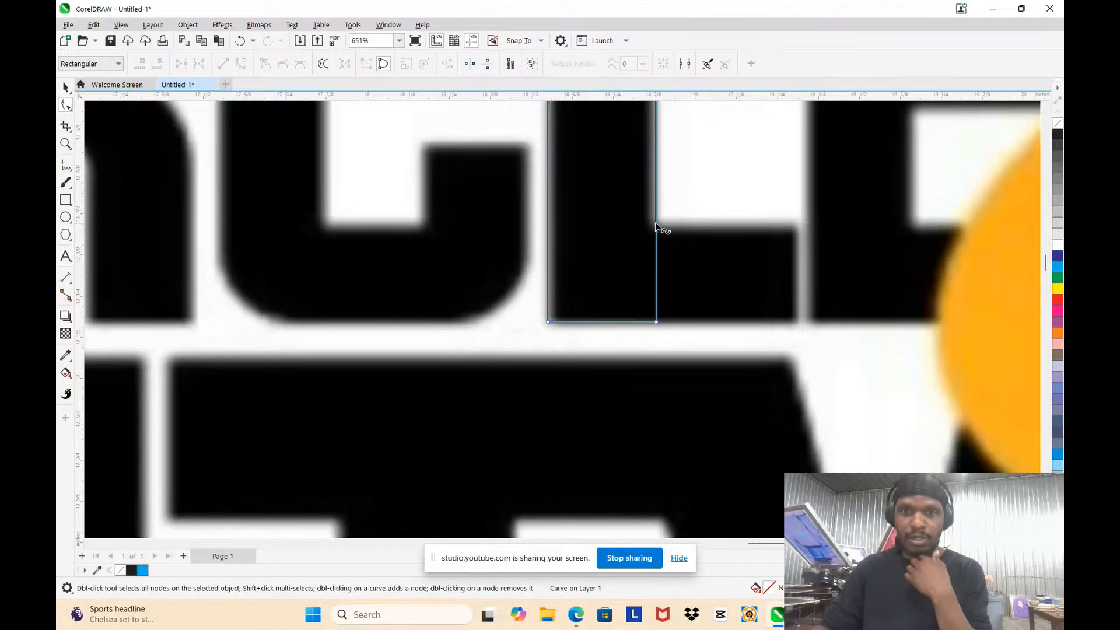
double_click(657, 225)
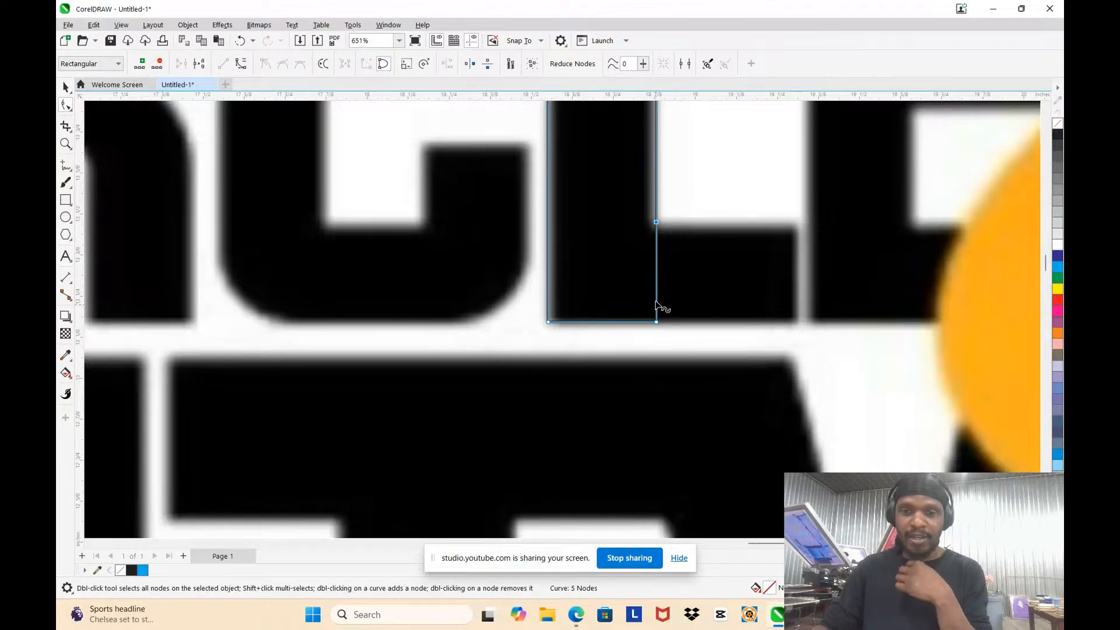
Step: Extend the lower part of the curve to trace the L's foot, about 0.761 inches wide overall, and remove the extra bottom-edge node
left_click_drag(657, 245, 796, 321)
double_click(765, 243)
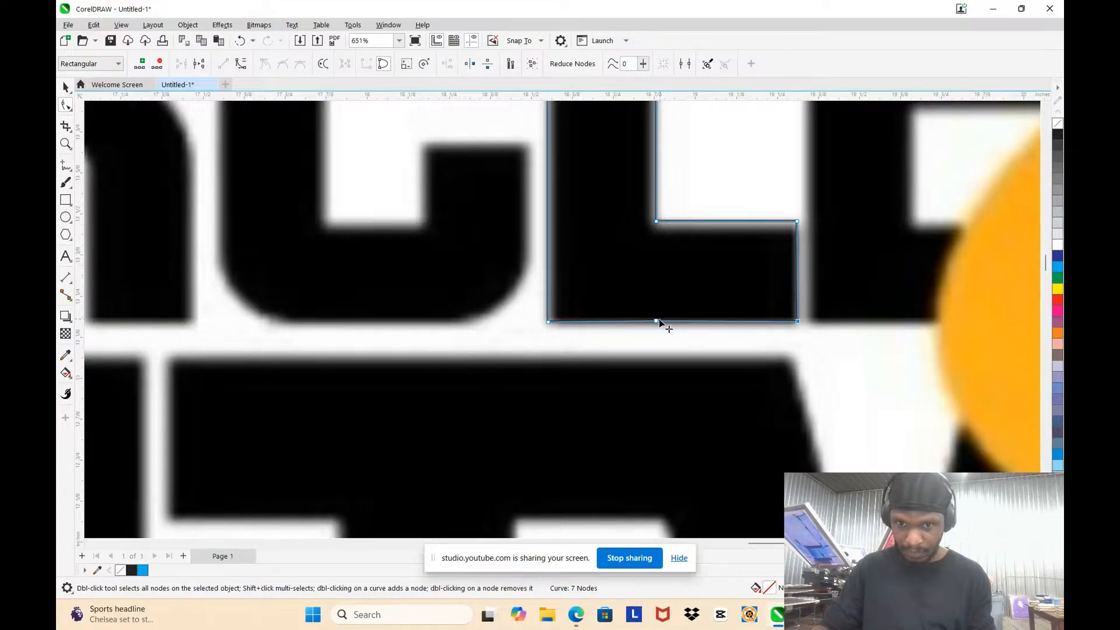
double_click(656, 322)
scroll(662, 313, "down", 3)
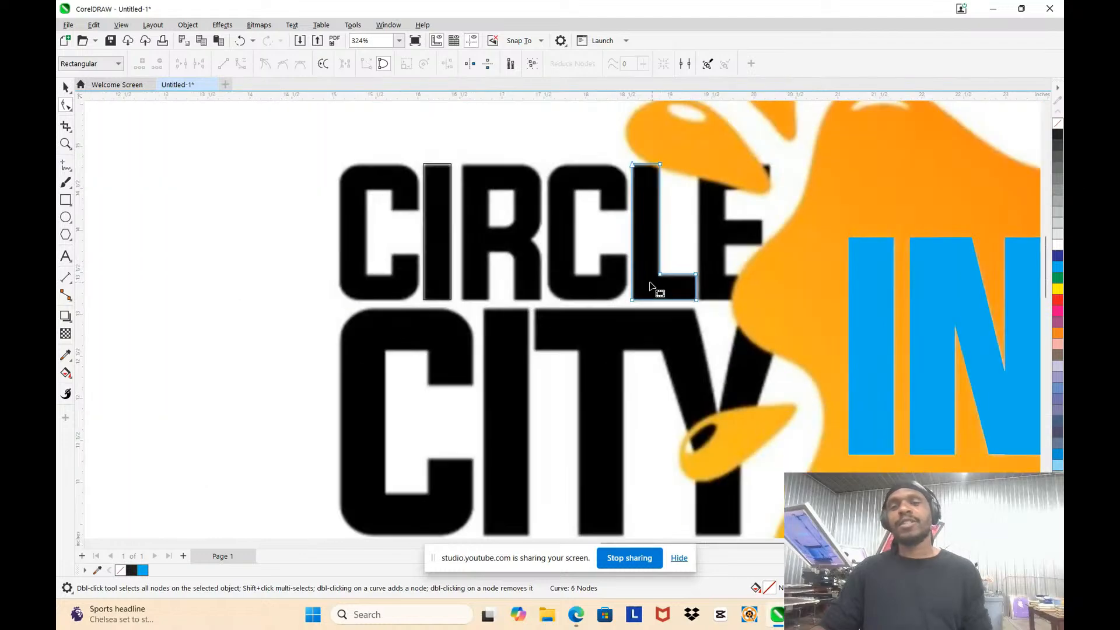
left_click(66, 87)
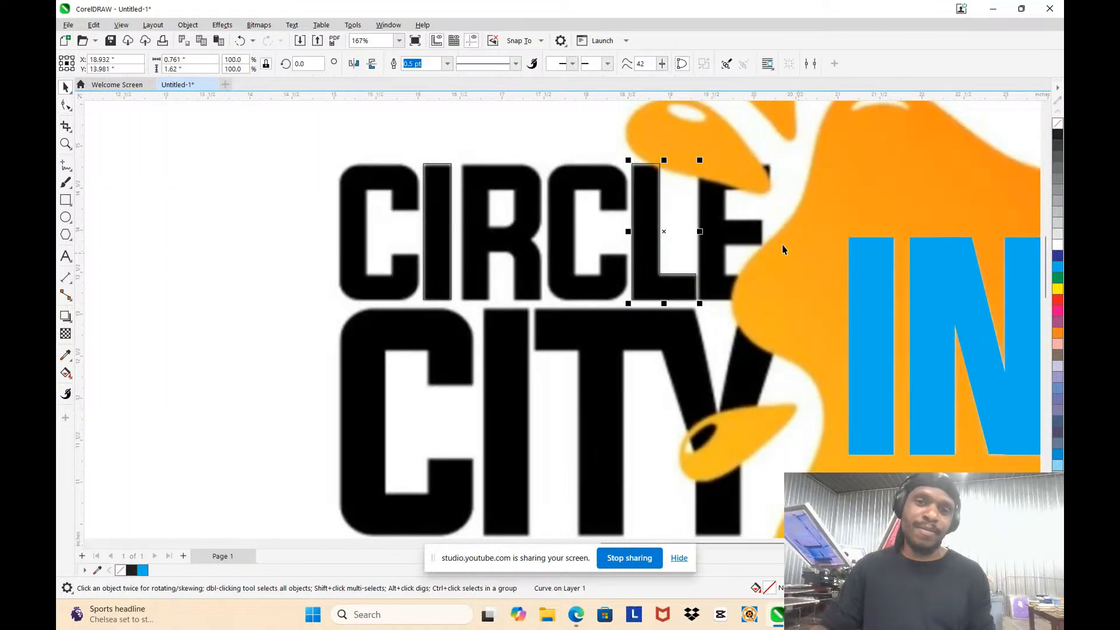
Step: Try placing a copy of the L outline over the E in CIRCLE
scroll(709, 225, "up", 1)
scroll(589, 173, "down", 1)
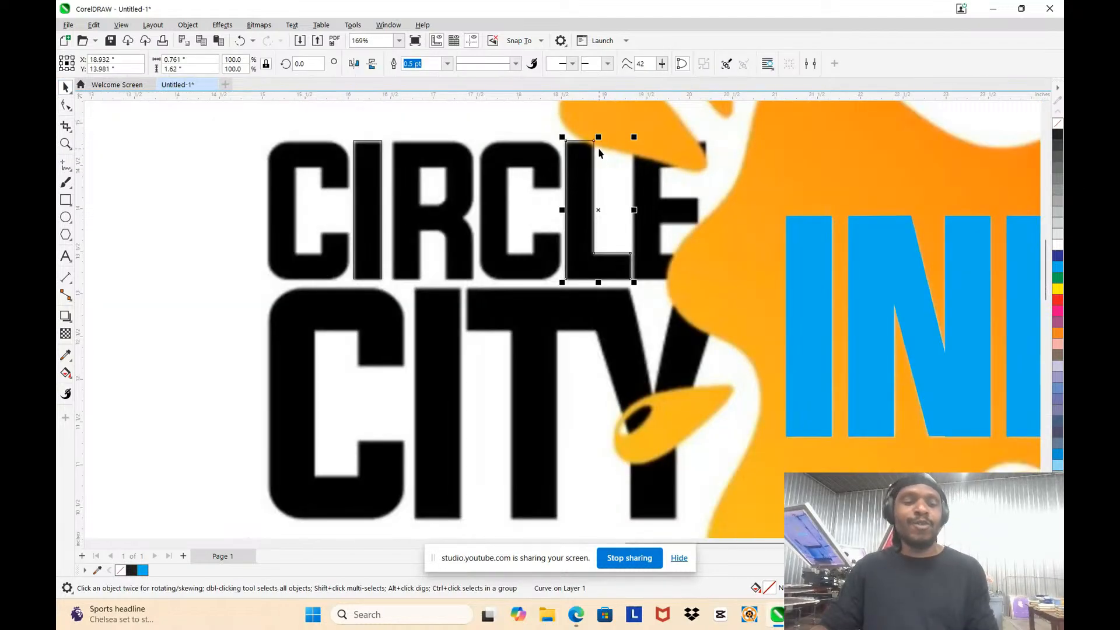
left_click_drag(580, 170, 649, 200)
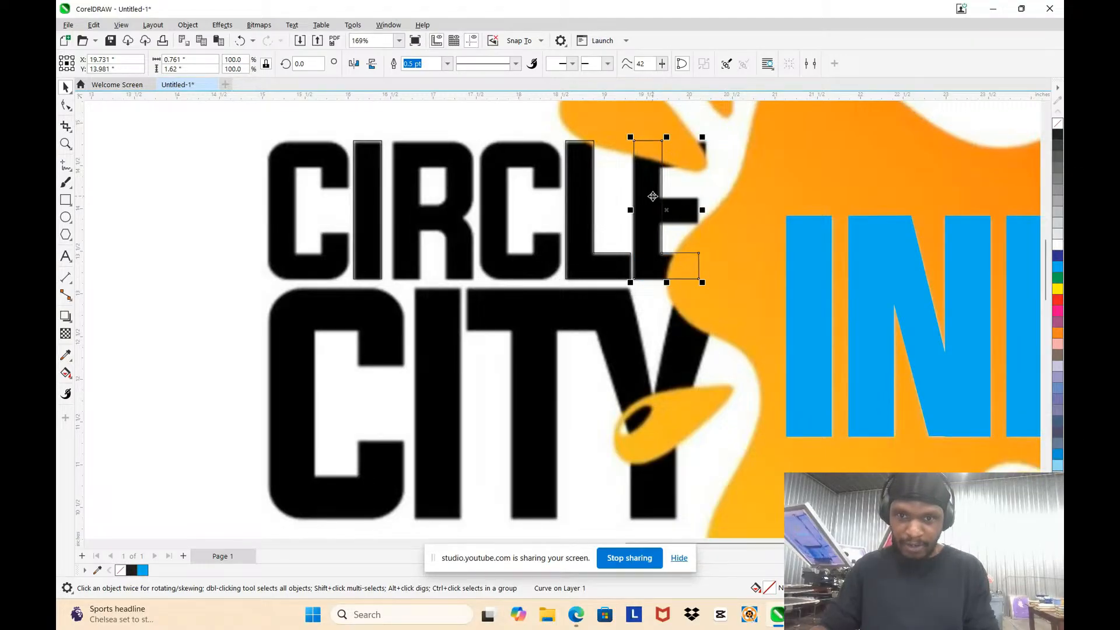
left_click(579, 154)
left_click(656, 170)
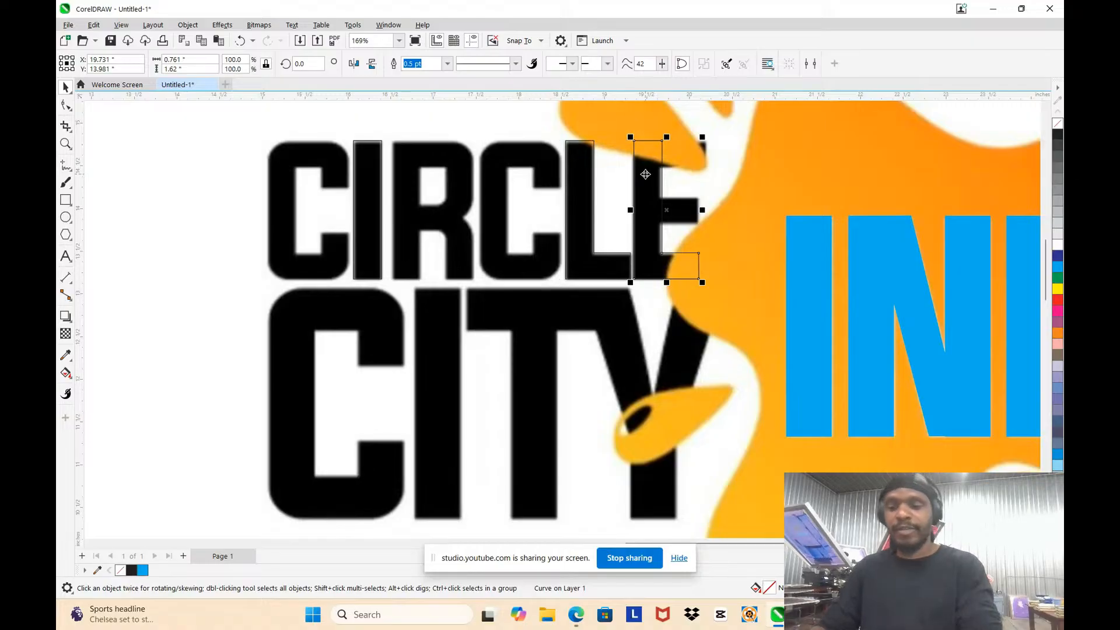
Step: Duplicate the L outline onto the E in CIRCLE, aligned with the E's vertical stem
left_click(577, 176)
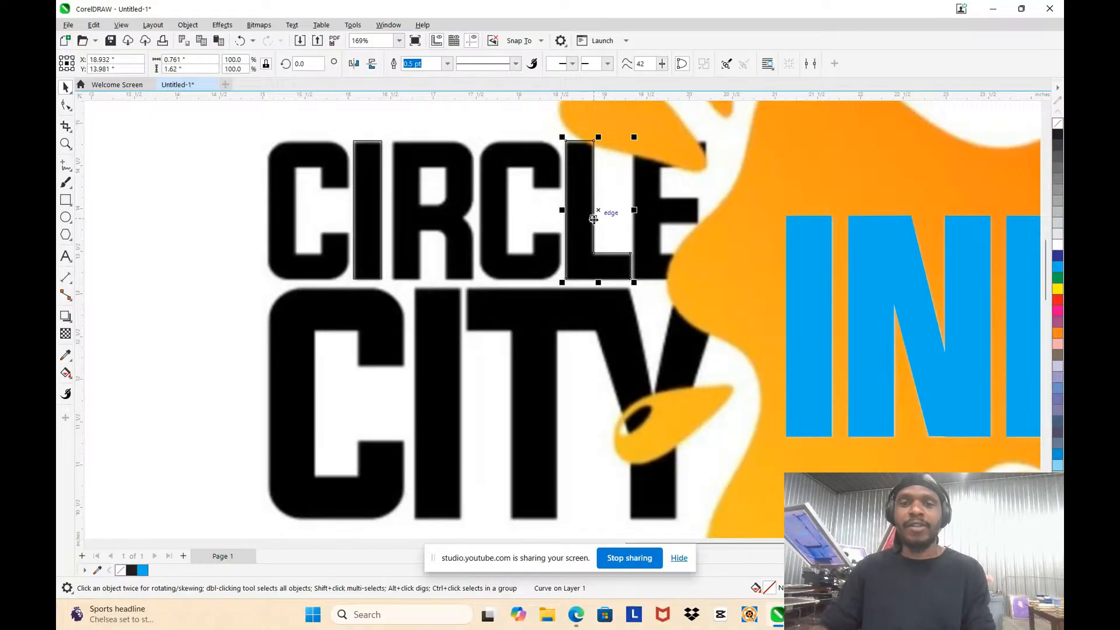
left_click(582, 182)
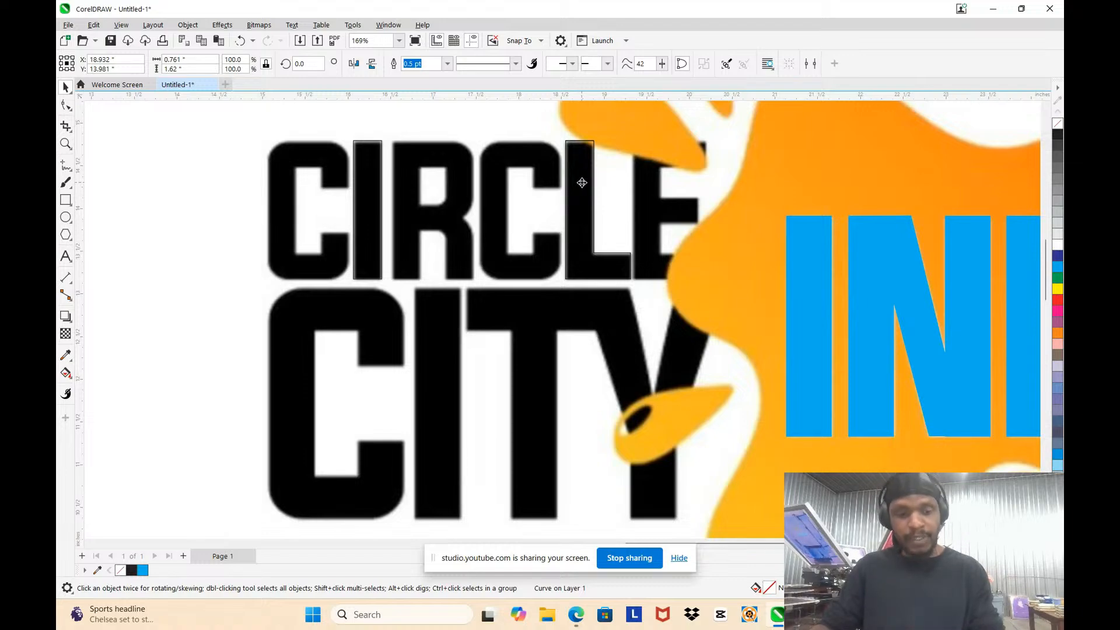
left_click_drag(582, 182, 651, 191)
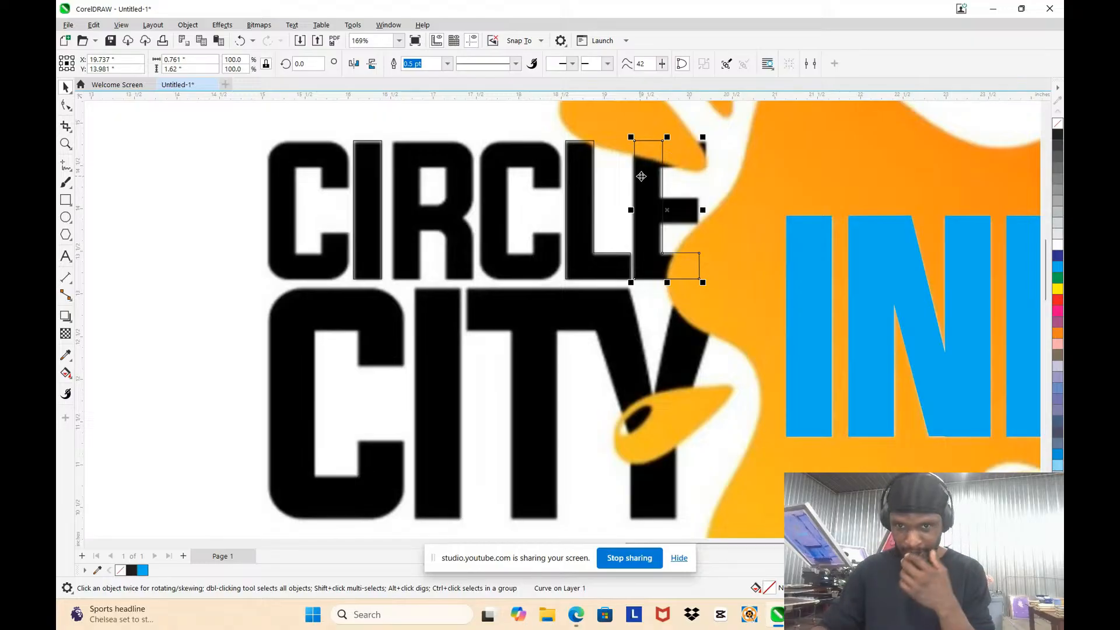
Step: Try moving the L-shaped copy away from the E, and undo the moves
left_click_drag(653, 219, 689, 187)
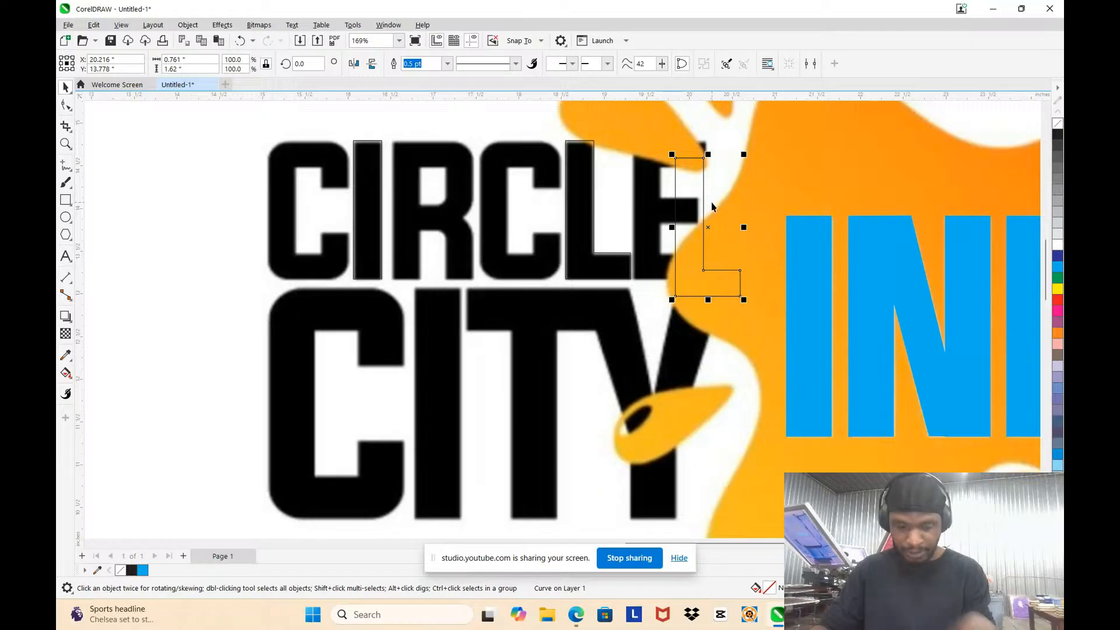
key("ctrl+z")
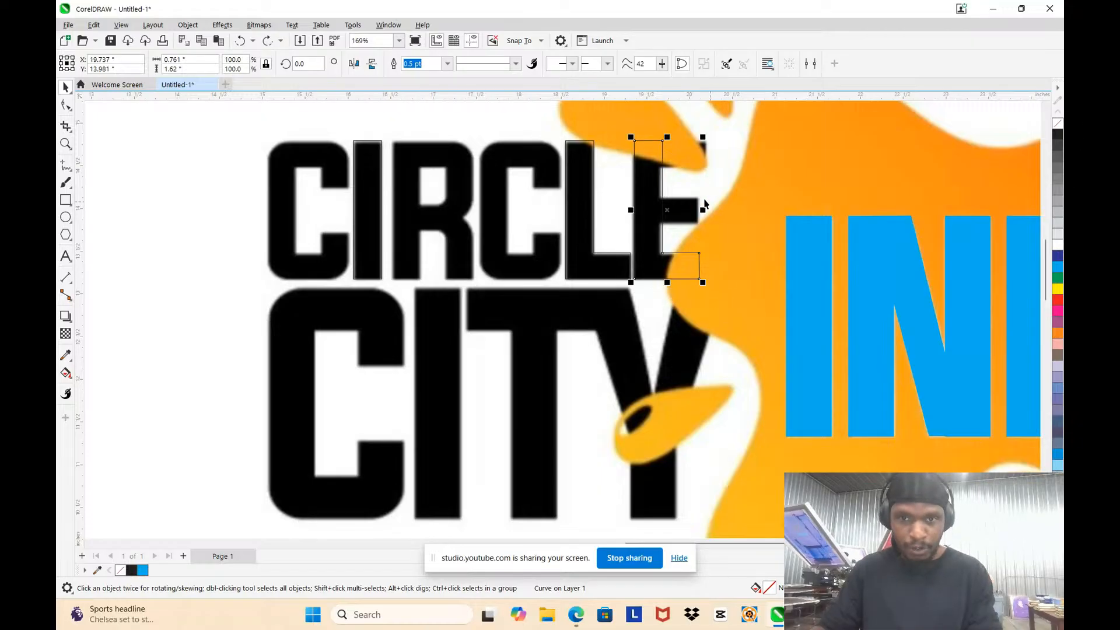
key("Escape")
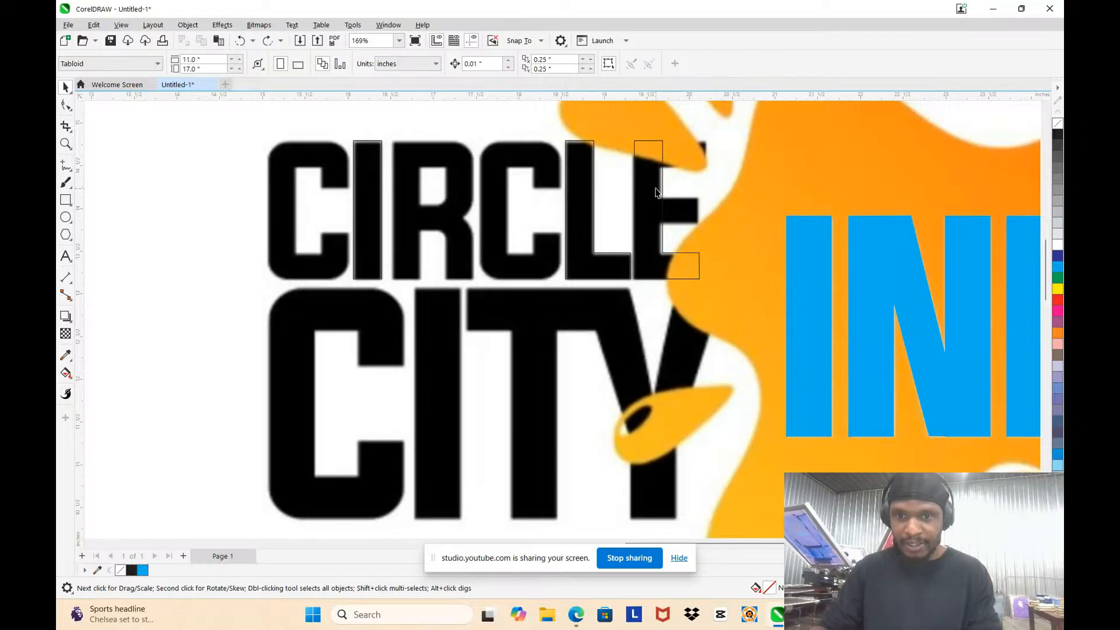
left_click(655, 193)
key("Escape")
left_click(655, 192)
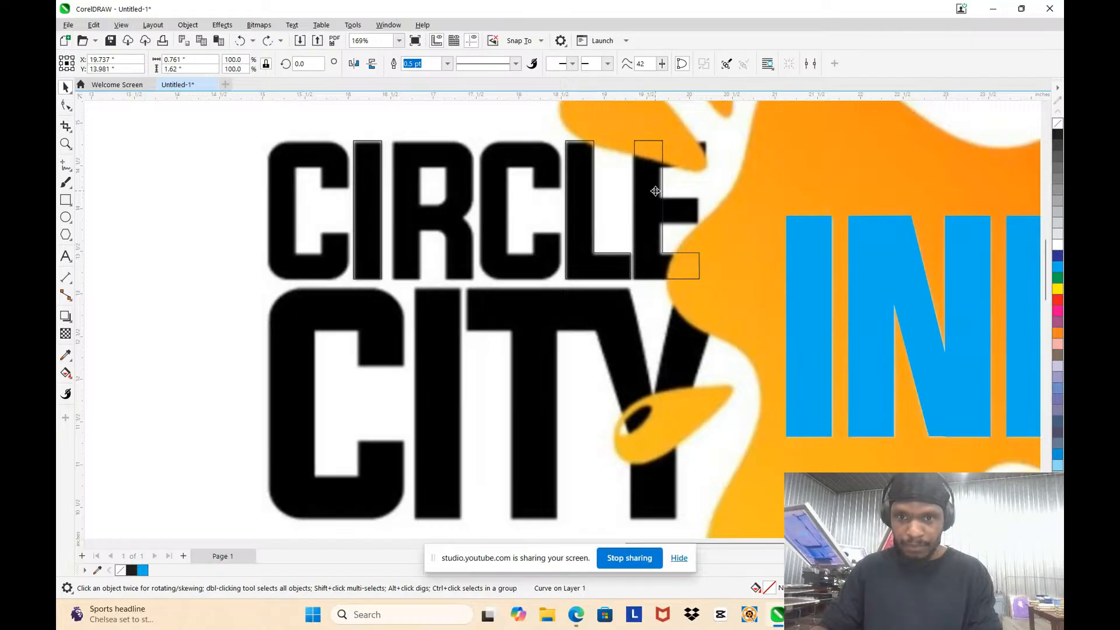
left_click_drag(656, 190, 402, 388)
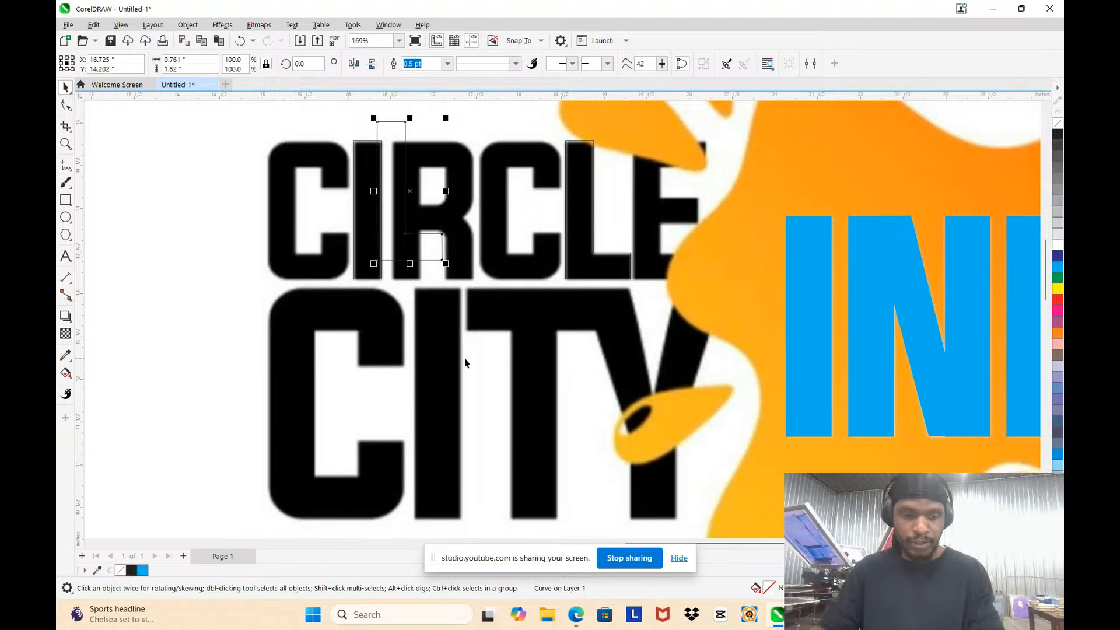
key("ctrl+z")
Step: Create a vertically mirrored duplicate of the L-shaped outline over the E to form its top arm
scroll(645, 144, "up", 2)
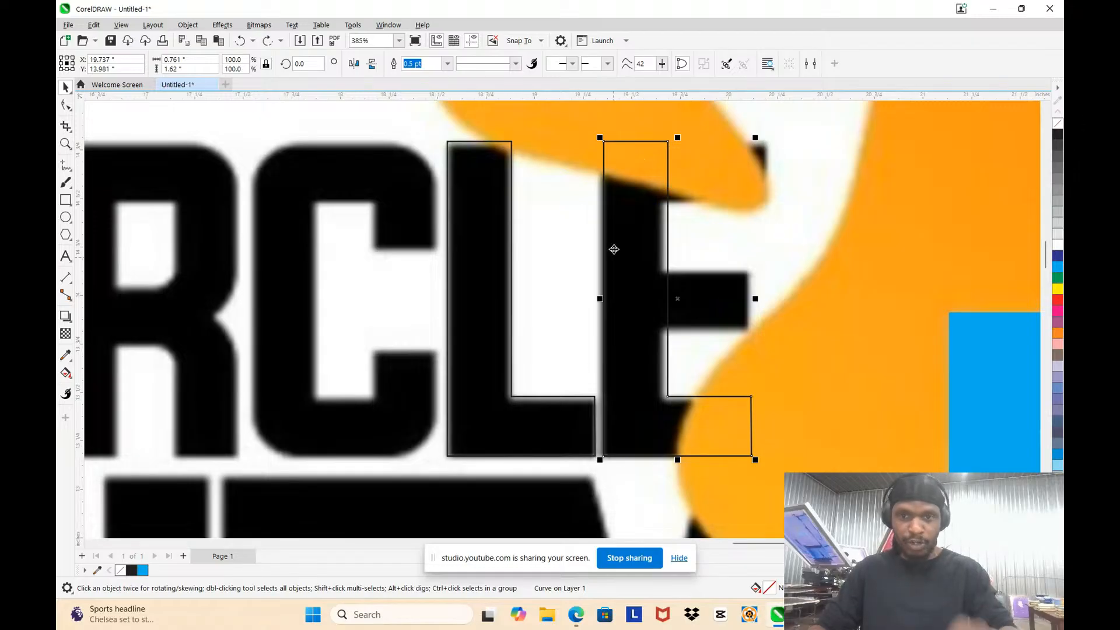
key("F10")
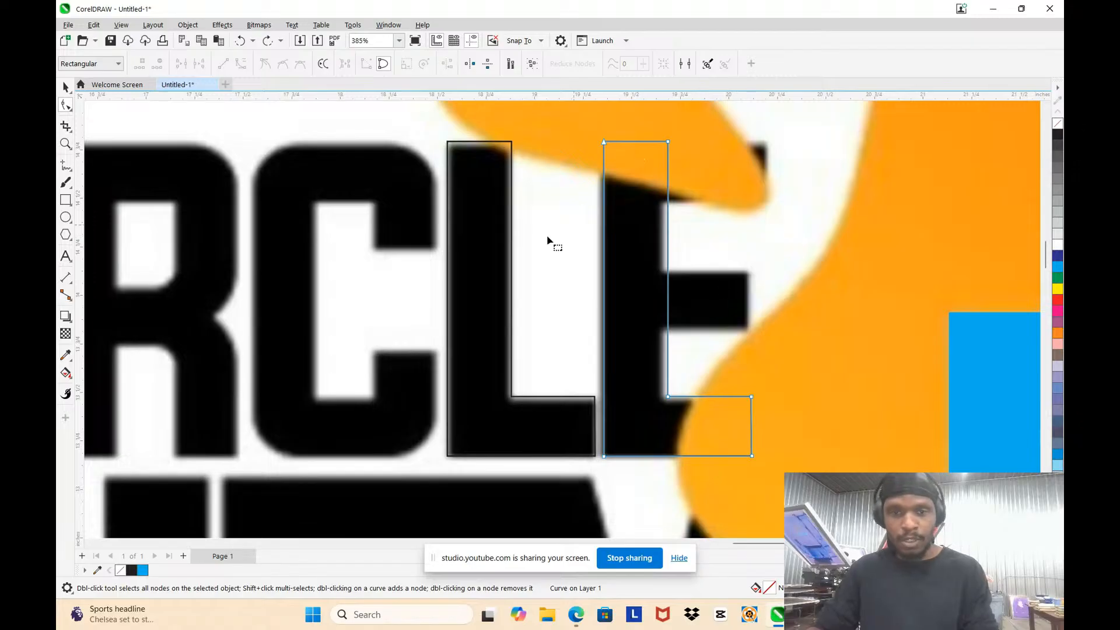
left_click(66, 88)
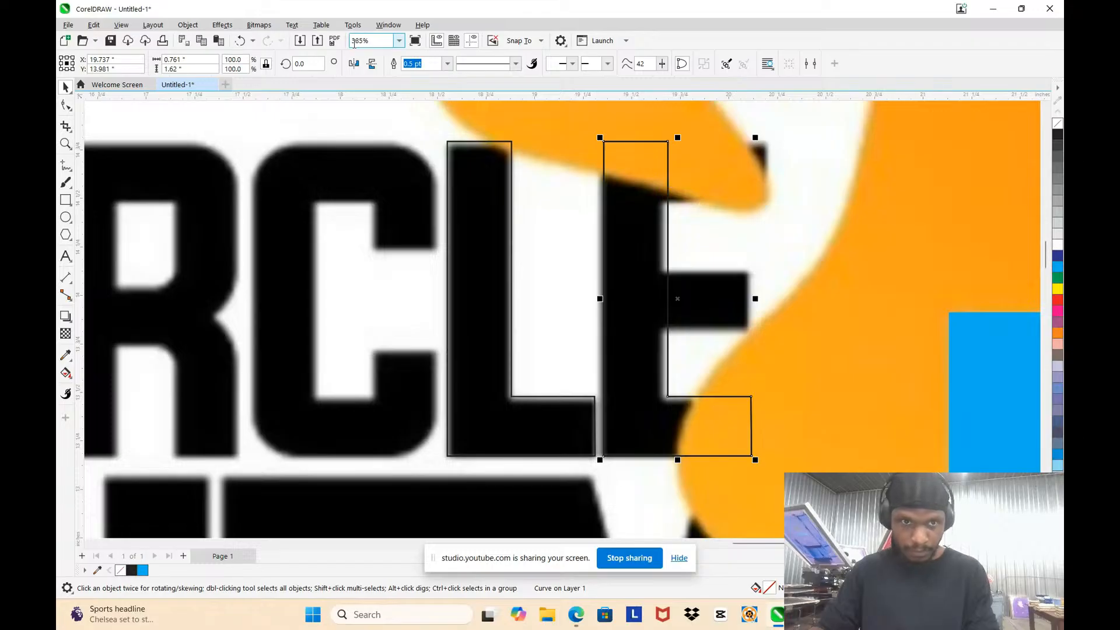
left_click(372, 65)
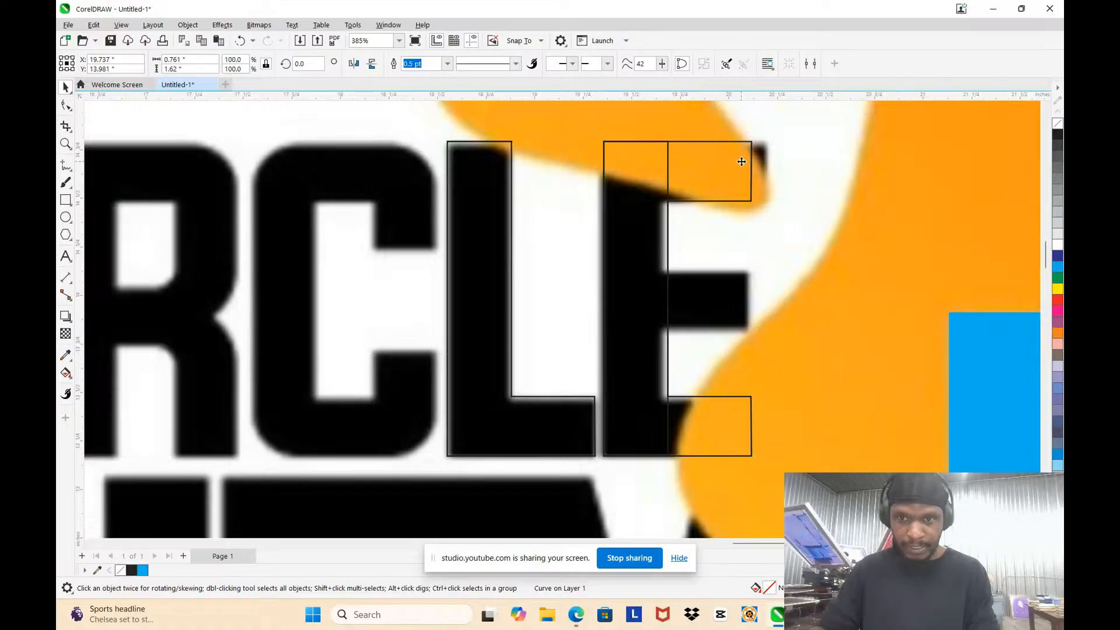
Step: Nudge the end nodes of the E's top arm outward, undoing the excess so the shape is about 0.771 inches wide
key("F10")
left_click_drag(761, 232, 759, 235)
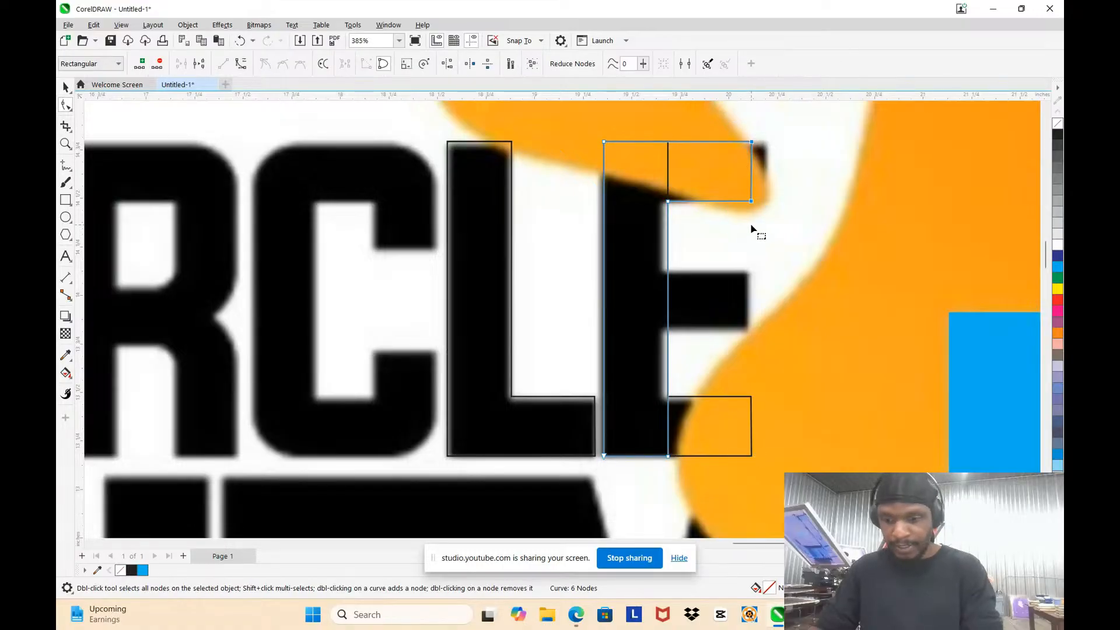
key("Right")
key("Right")
key("Right")
key("Right")
key("Right")
left_click(749, 229)
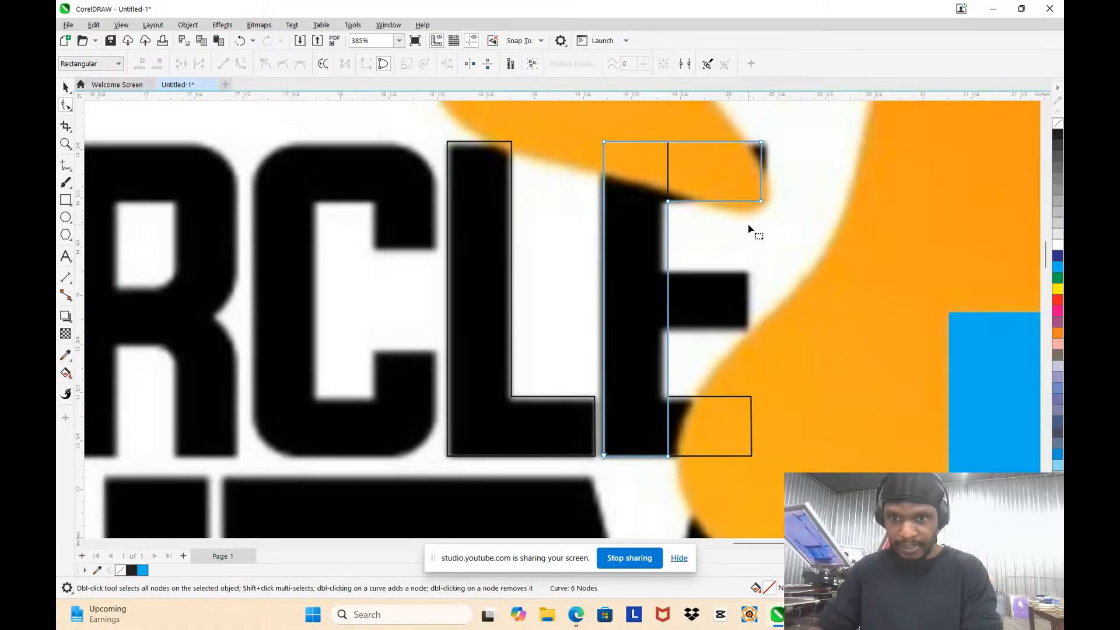
key("ctrl+z")
key("ctrl+z")
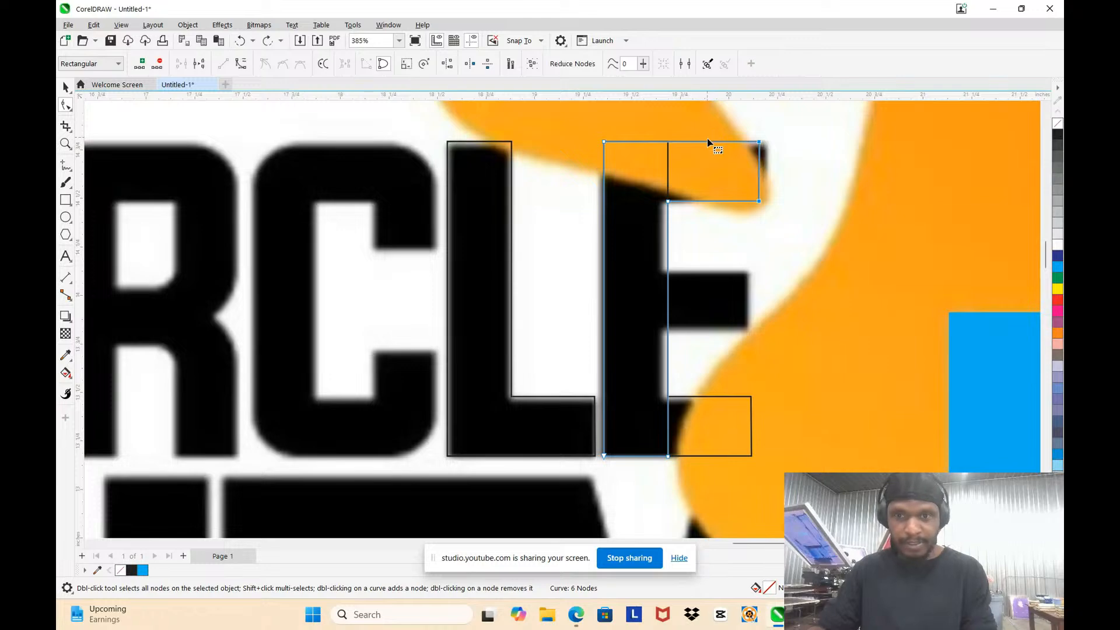
key("ctrl+z")
key("ctrl+z")
Step: Weld the two overlapping L-shaped outlines over the E into a single curve
left_click(723, 429)
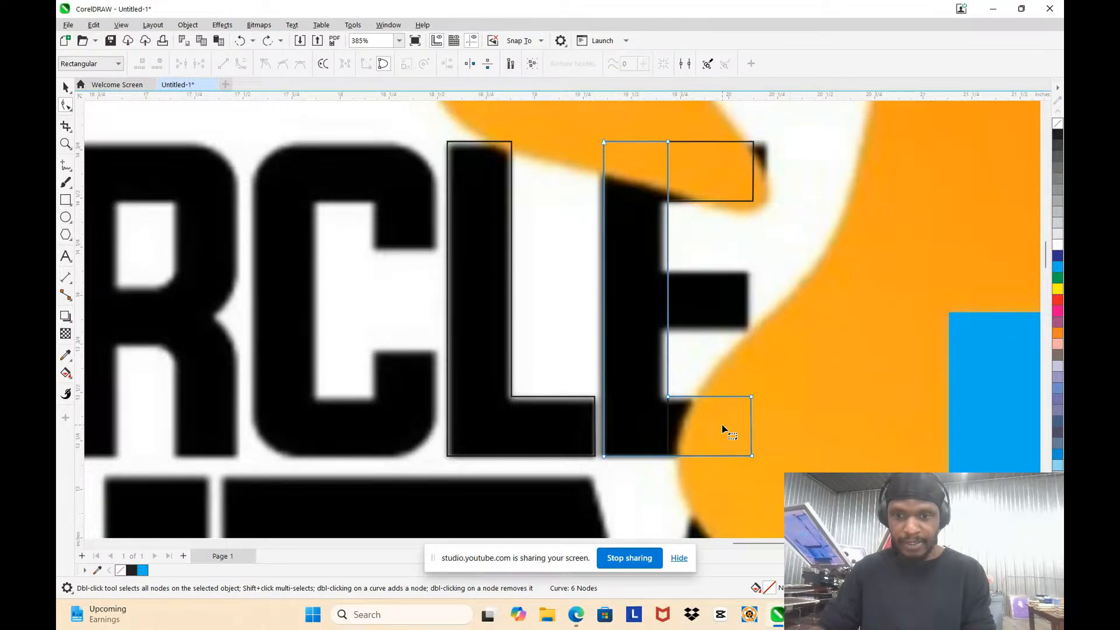
left_click(702, 188, "shift")
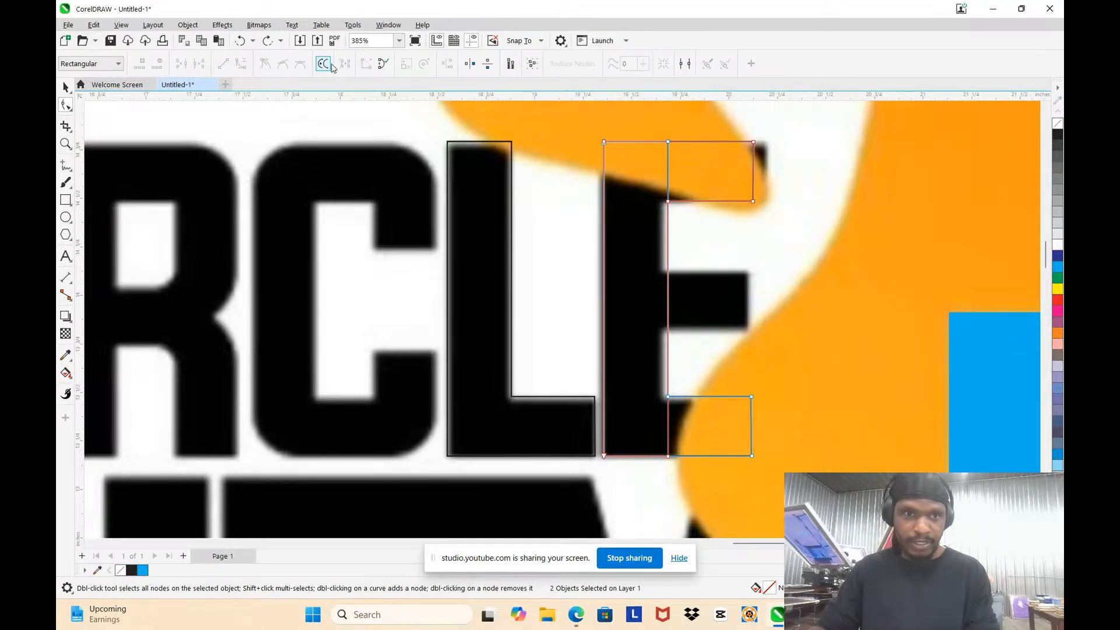
left_click(64, 87)
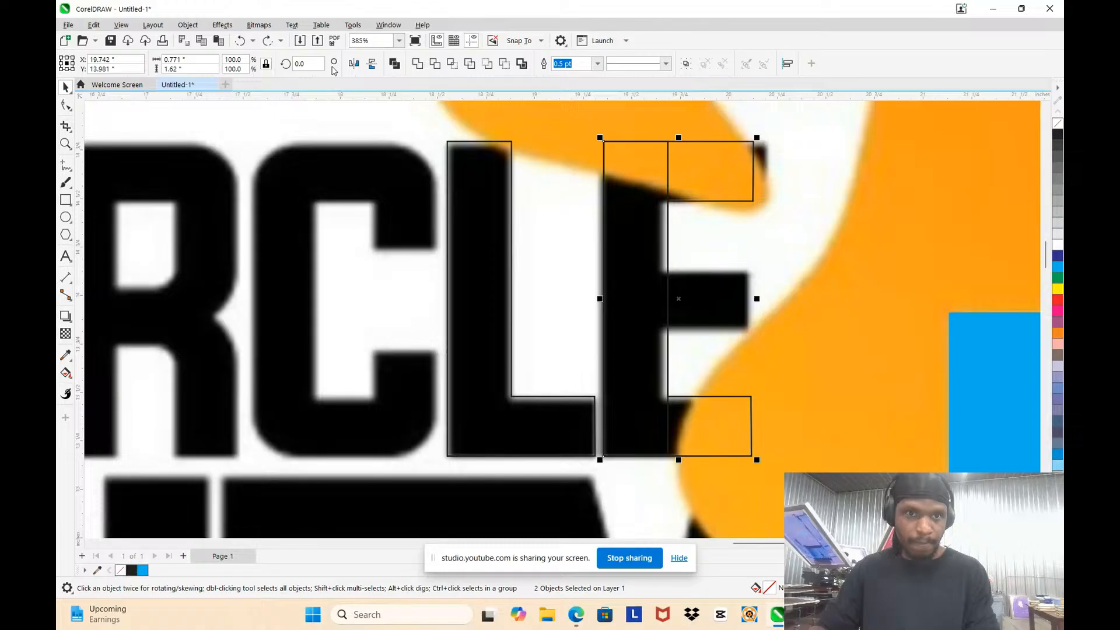
left_click(417, 64)
Step: Nudge the outer end nodes of the E's top and bottom arms outward to match the logo's arm length
key("F10")
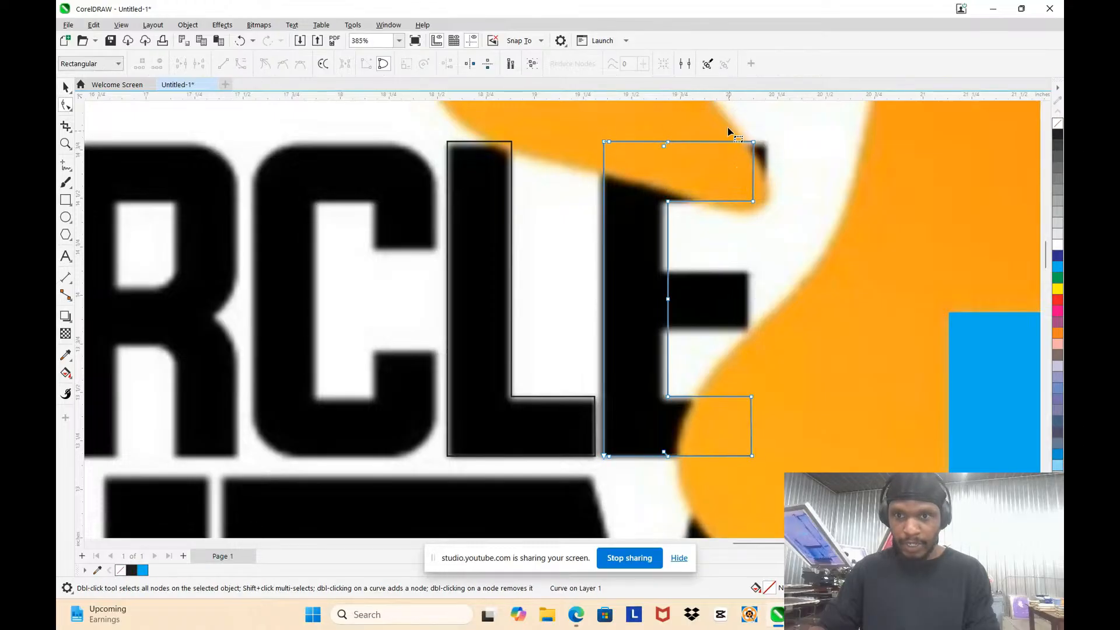
left_click_drag(726, 119, 782, 473)
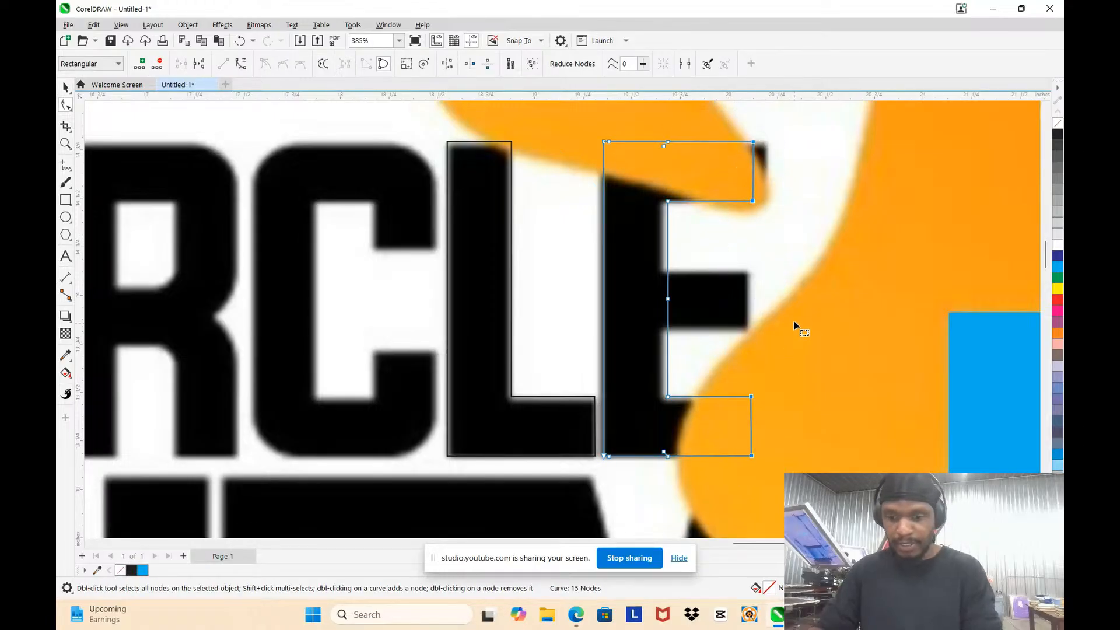
key("Right")
key("Right")
key("Right")
key("Right")
key("Right")
key("Right")
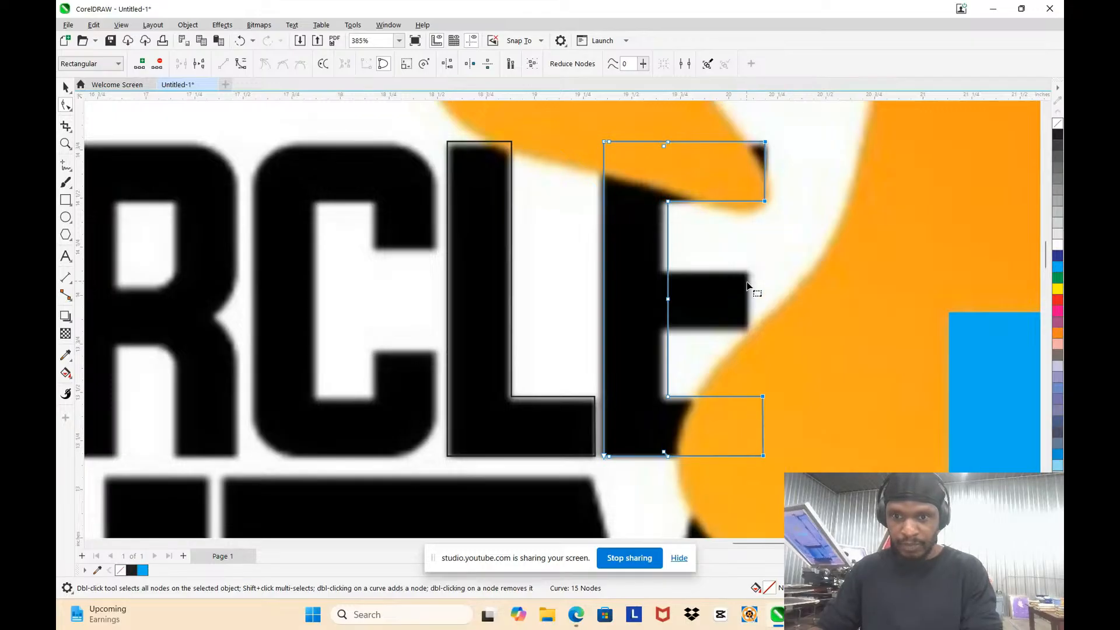
Step: Nudge the nodes on the inner edge of the E's stem inward to line up with the bitmap's stem
left_click_drag(633, 181, 684, 427)
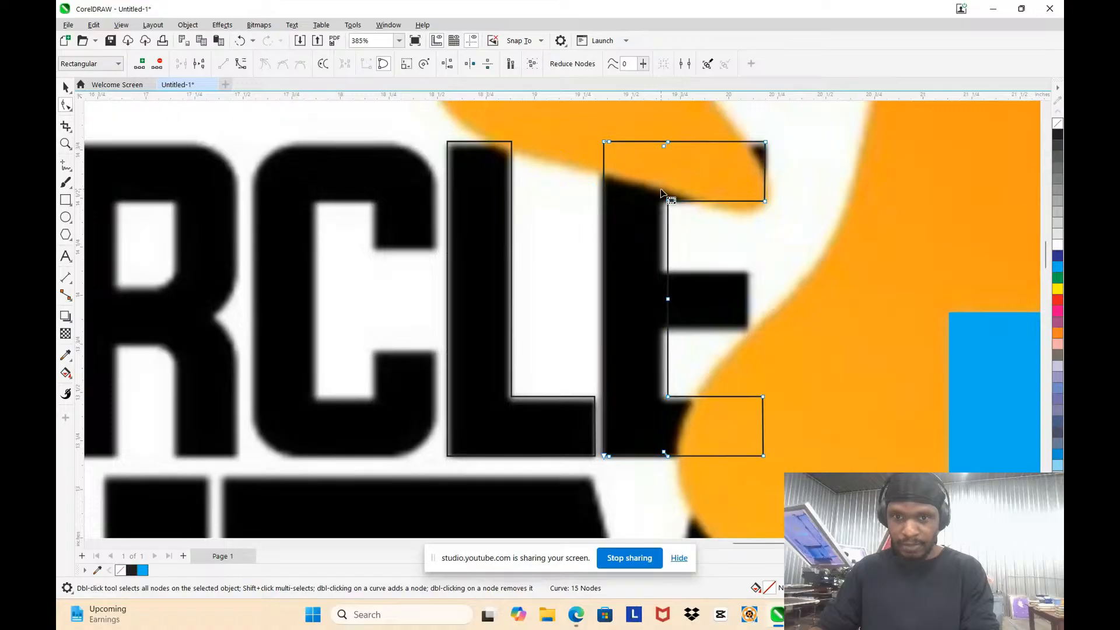
left_click_drag(661, 189, 687, 411)
key("Left")
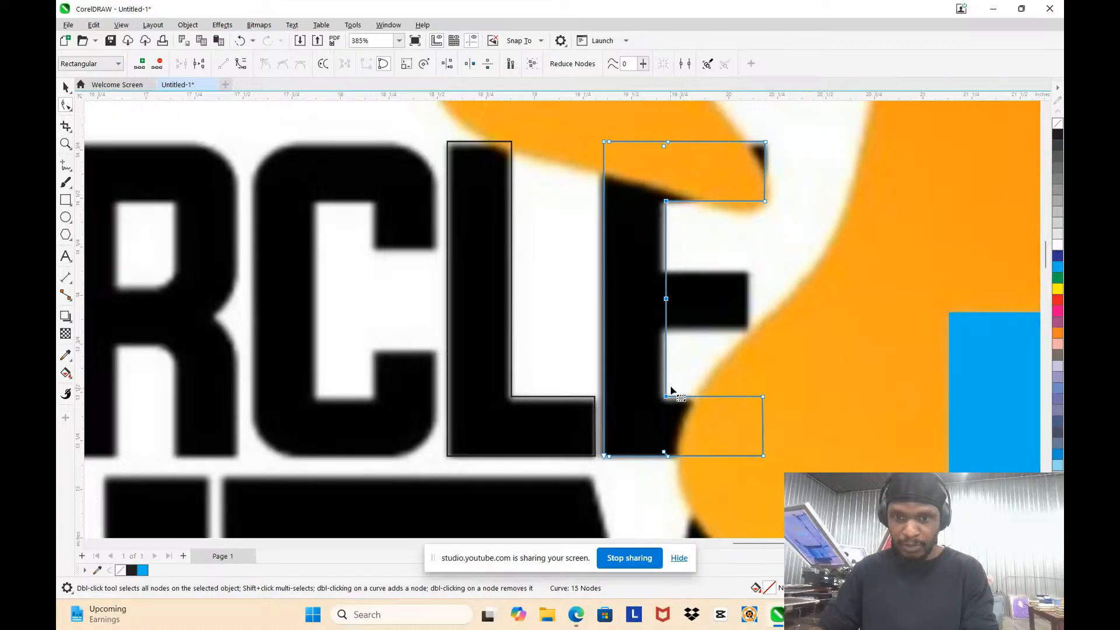
key("Left")
key("Left")
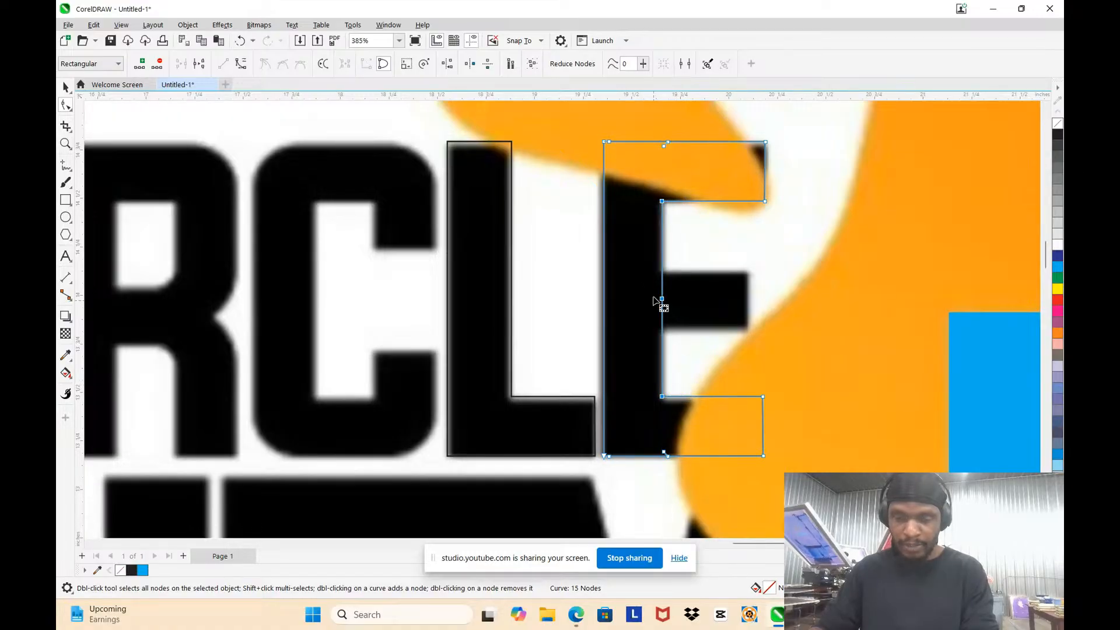
left_click(644, 266)
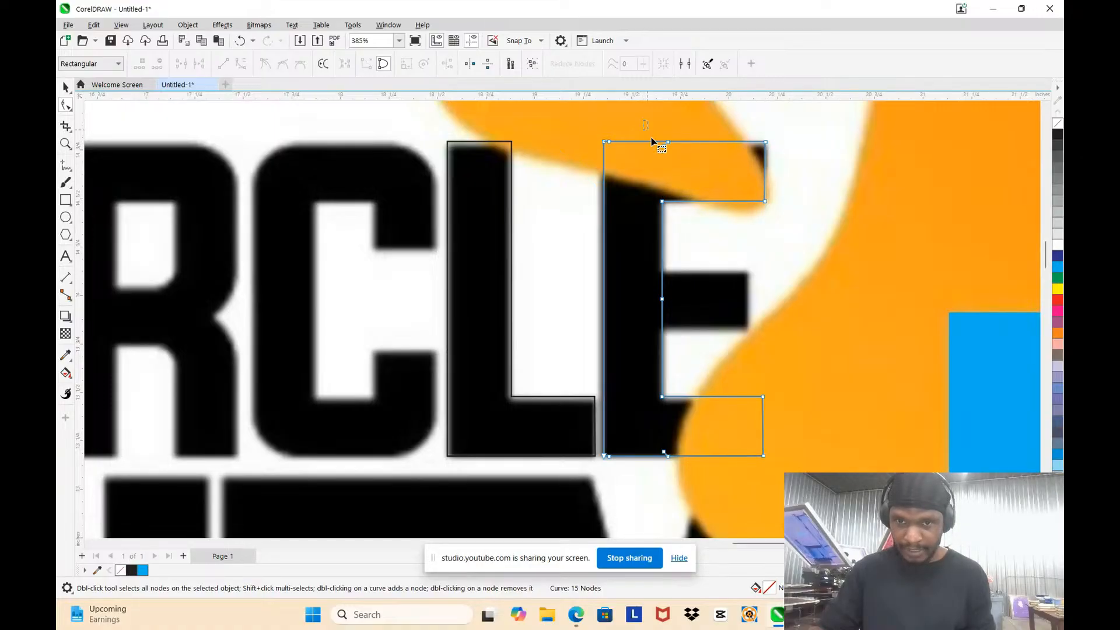
Step: Copy the nodes of the E's top arm as a separate curve and place it over the middle arm
mouse_move(766, 208)
left_mouse_down()
mouse_move(780, 190)
mouse_move(785, 220)
mouse_move(761, 202)
left_mouse_up()
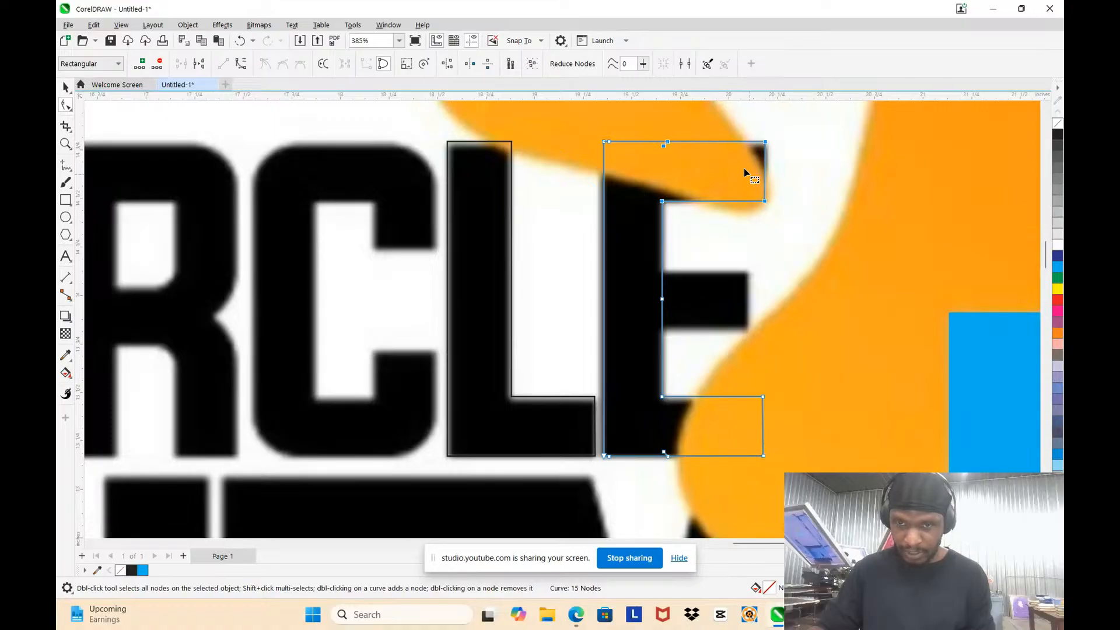
key("ctrl+c")
key("ctrl+v")
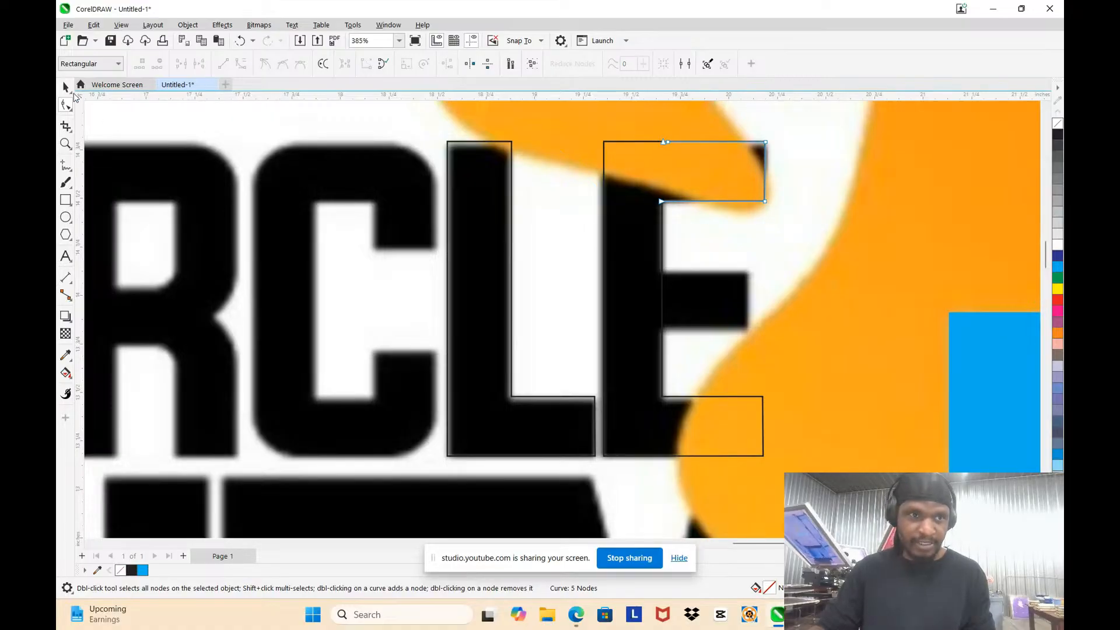
left_click(65, 89)
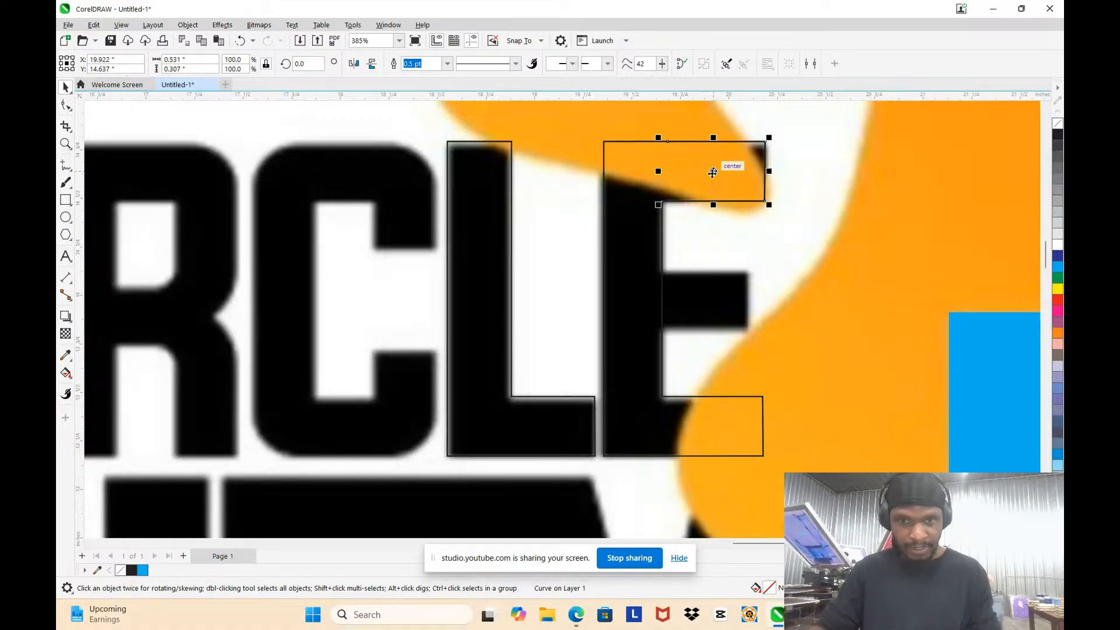
left_click_drag(712, 174, 687, 303)
Step: Nudge the upper edge of the middle-arm curve down and its outer end inward to fit the bitmap's bar
scroll(714, 331, "up", 2)
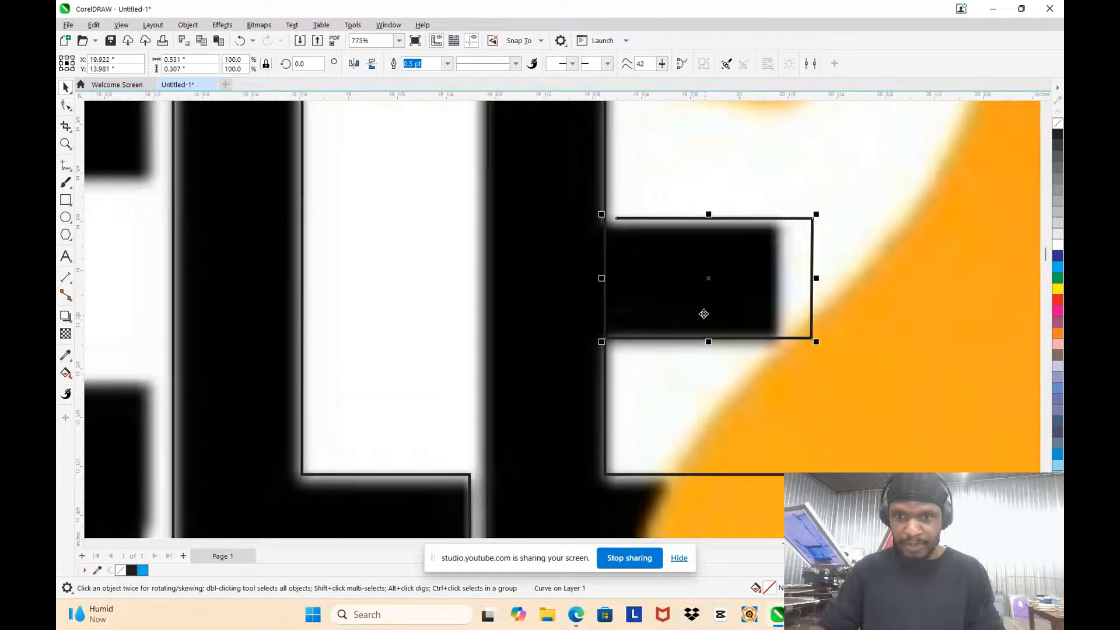
key("F10")
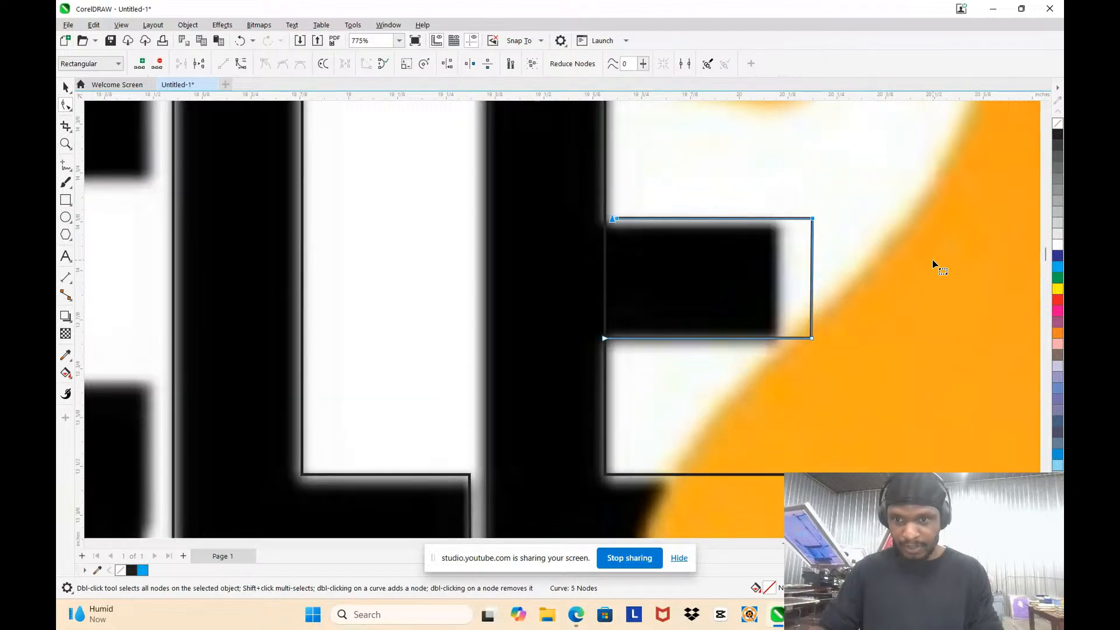
key("Down")
key("Down")
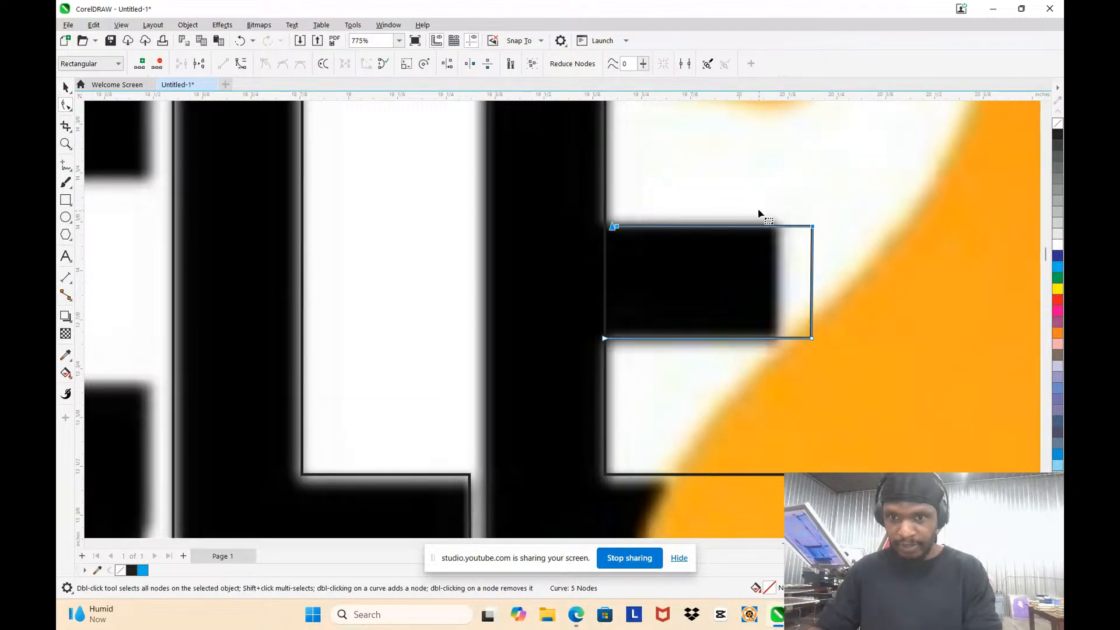
left_click_drag(760, 197, 848, 353)
key("Left")
key("Left")
key("Left")
key("Left")
key("Left")
key("Left")
key("Left")
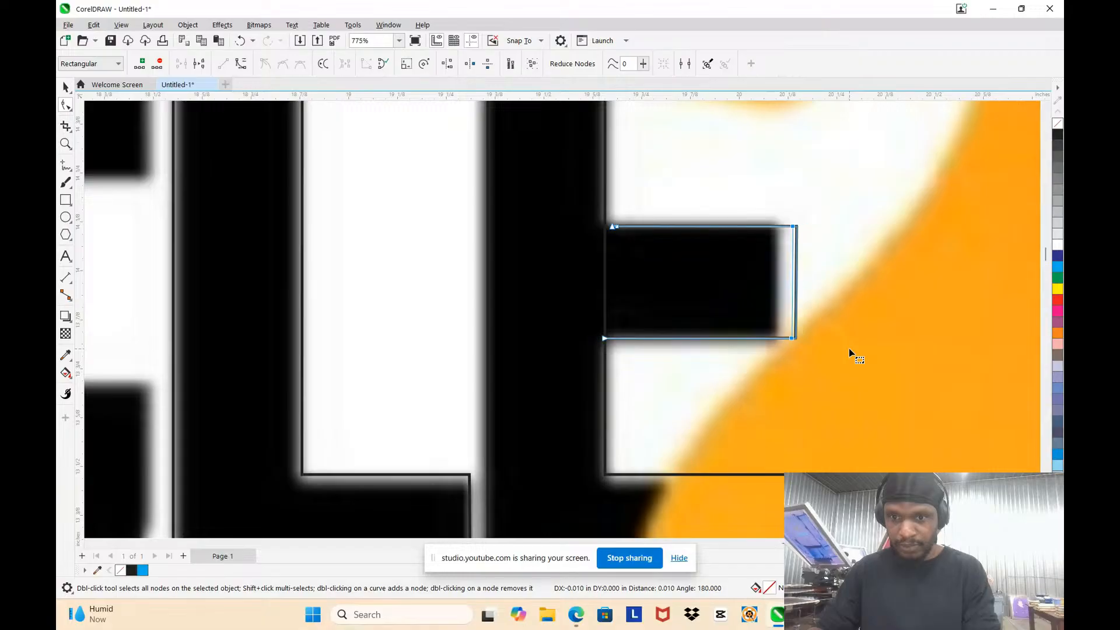
key("Left")
key("Left")
Step: Extend the open end nodes of the middle-arm curve into the E's stem
left_click_drag(569, 200, 658, 356)
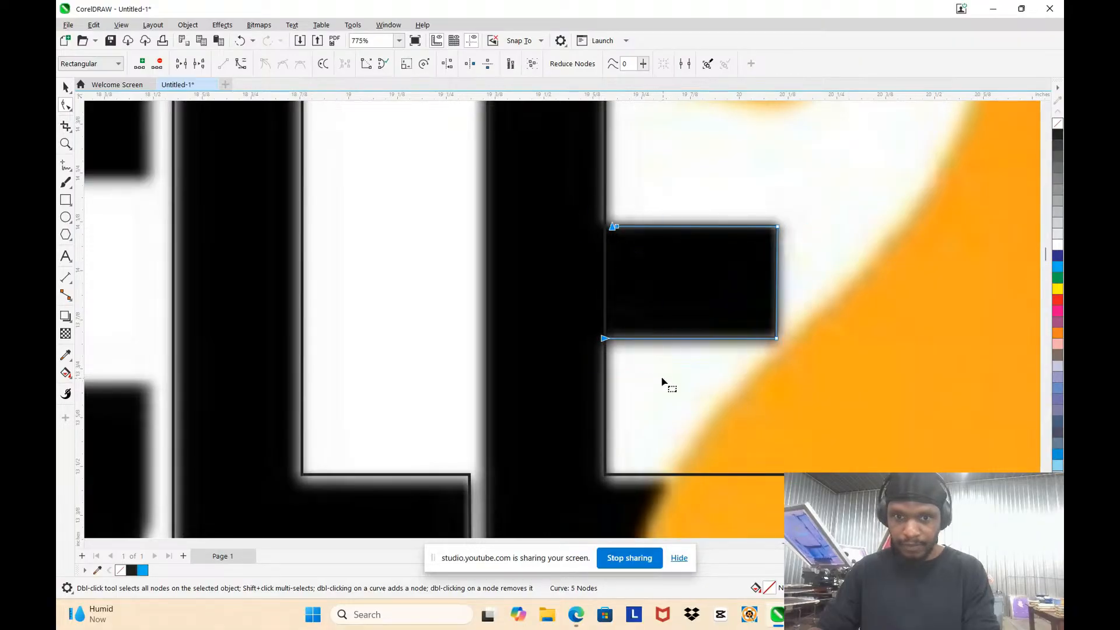
key("Left")
key("Left")
key("Left")
key("Left")
key("Left")
key("Left")
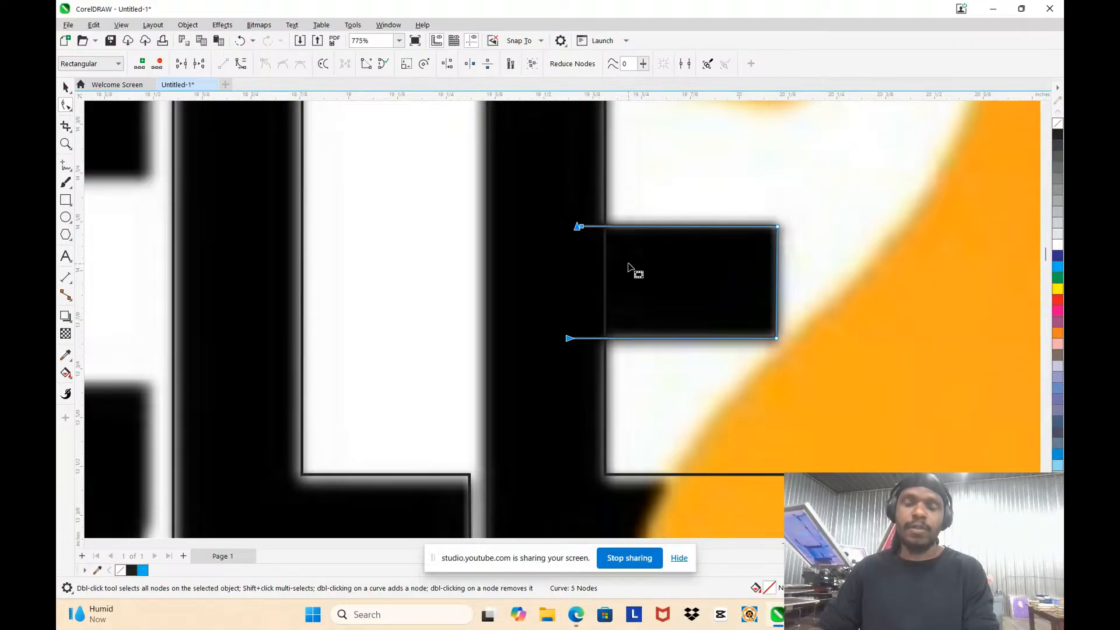
scroll(595, 268, "up", 4)
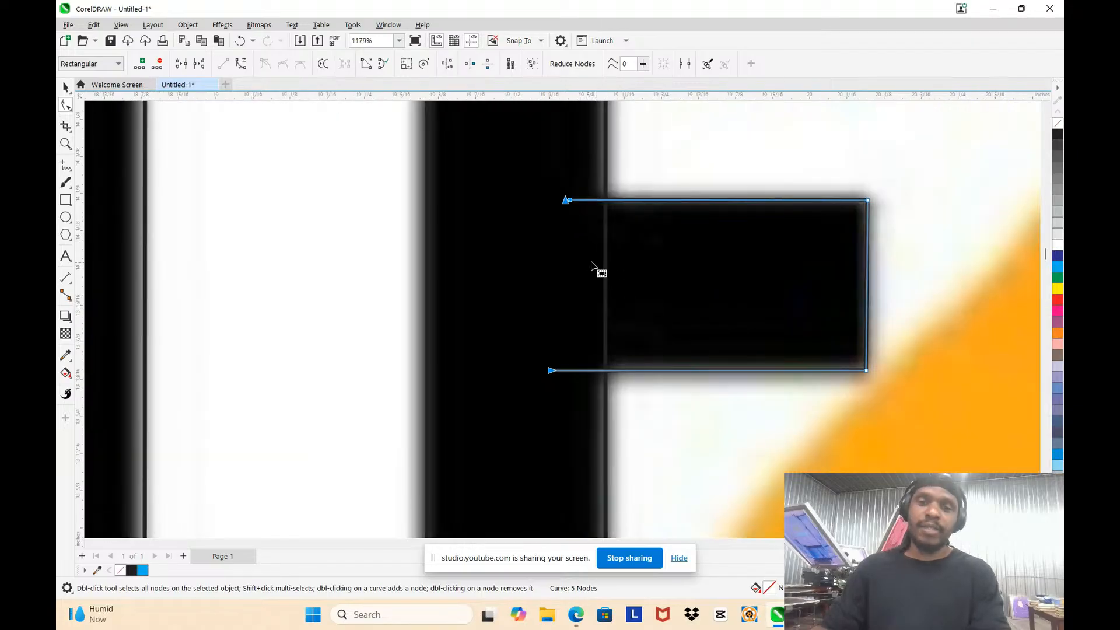
scroll(583, 235, "down", 7)
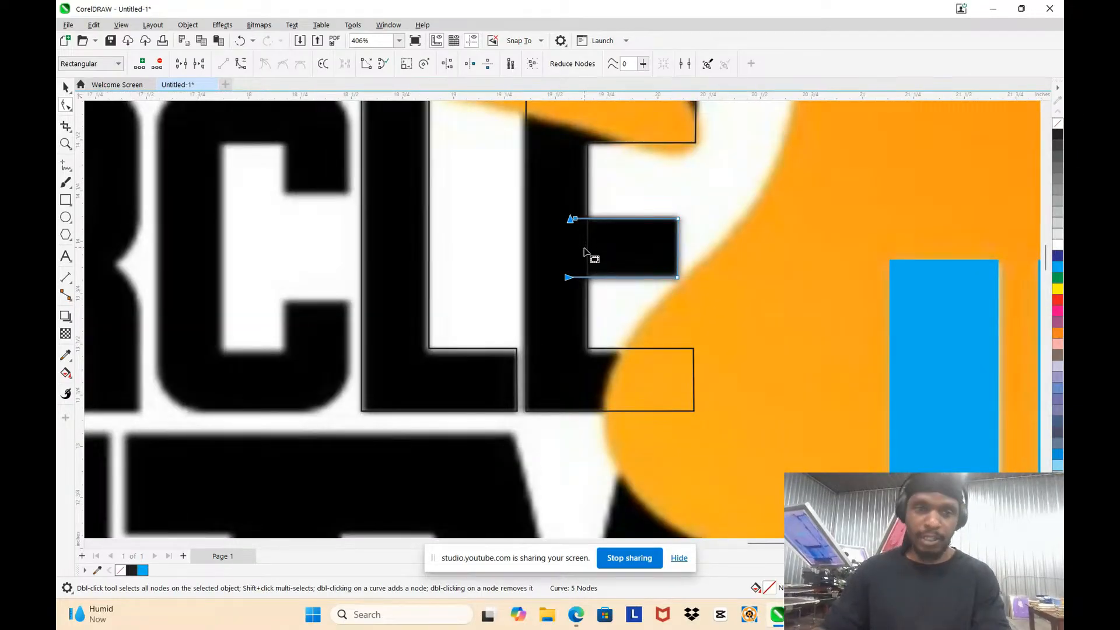
scroll(589, 249, "up", 3)
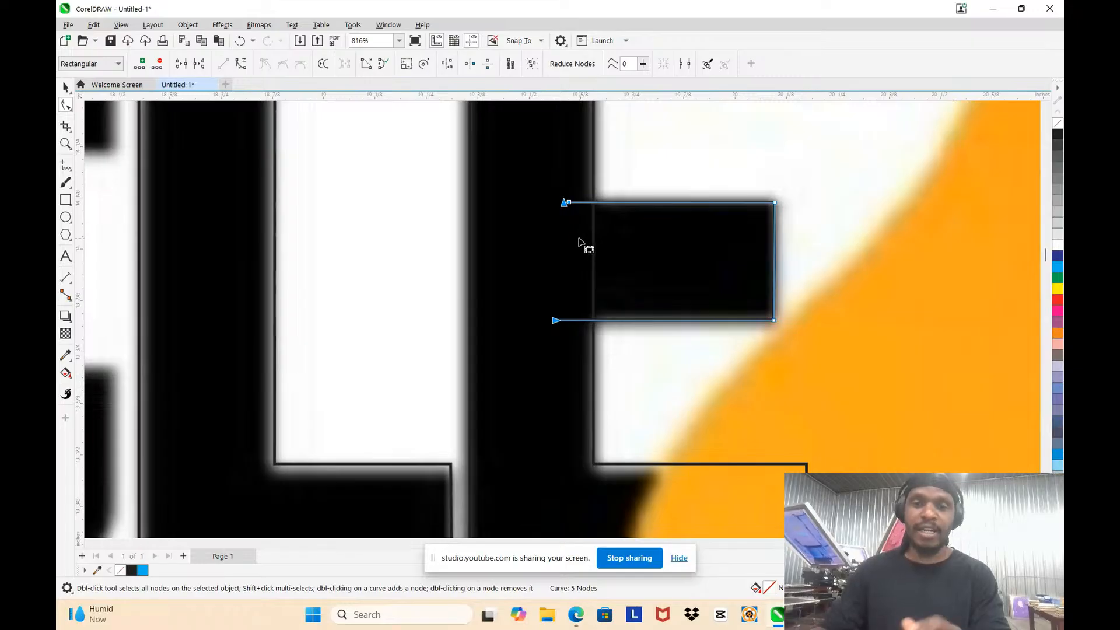
scroll(572, 248, "down", 3)
scroll(518, 240, "up", 2)
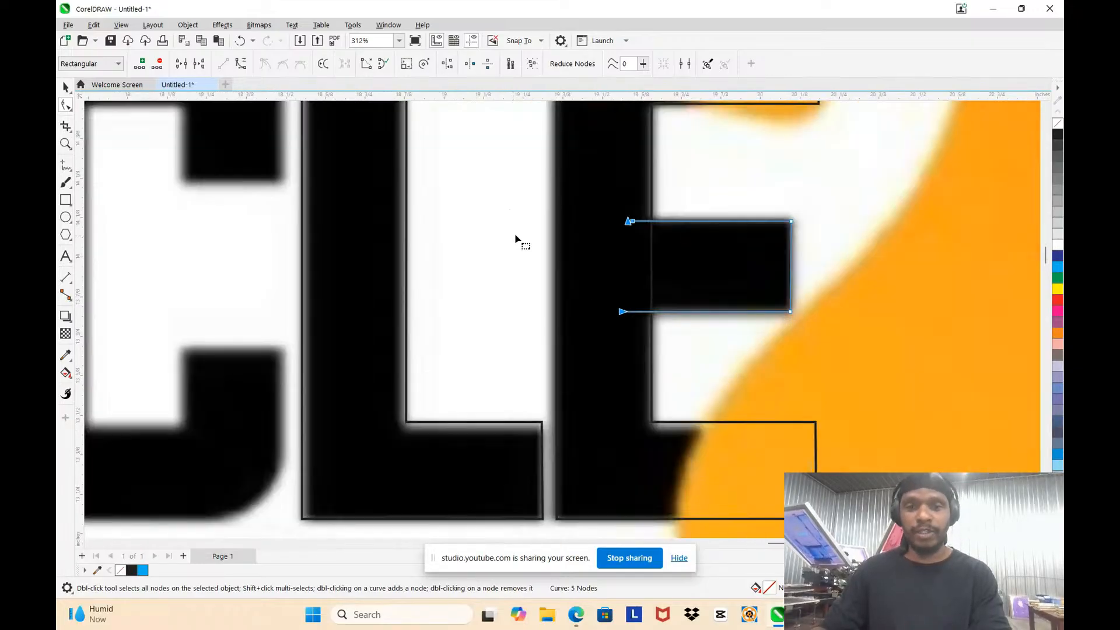
scroll(673, 275, "down", 2)
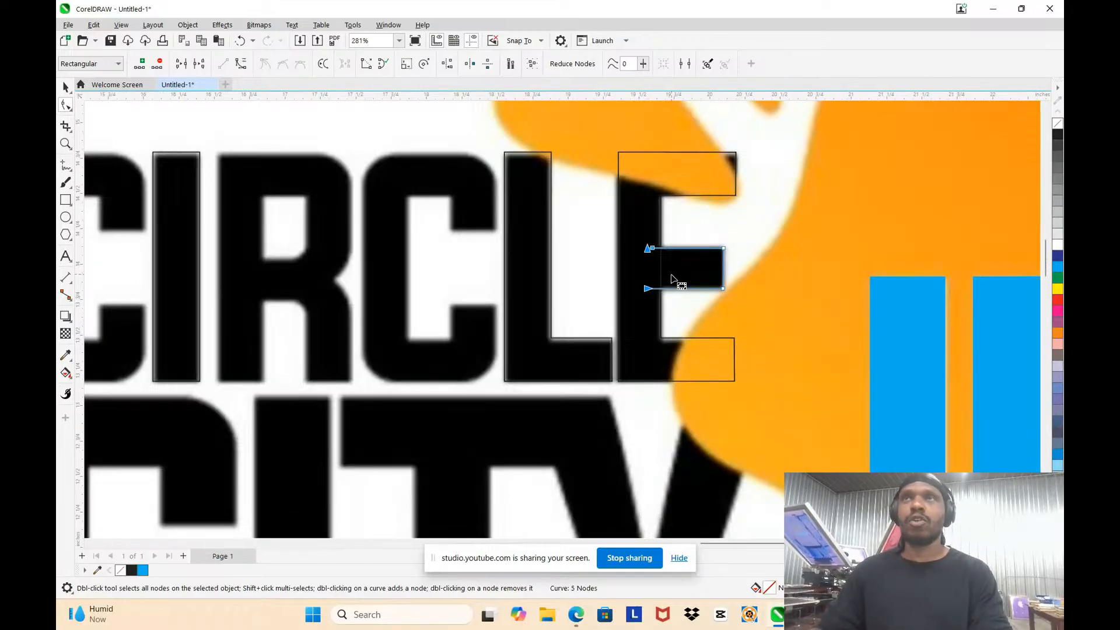
scroll(677, 282, "up", 7)
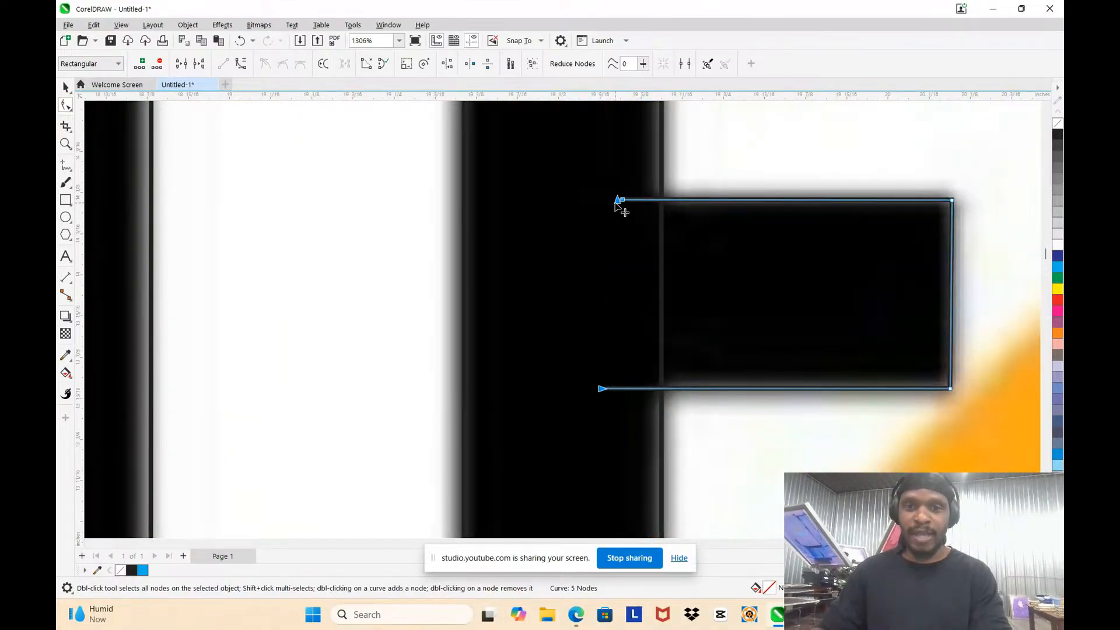
Step: Move the open middle-arm curve sideways off the E, over the orange shape
scroll(591, 254, "down", 2)
left_click(66, 87)
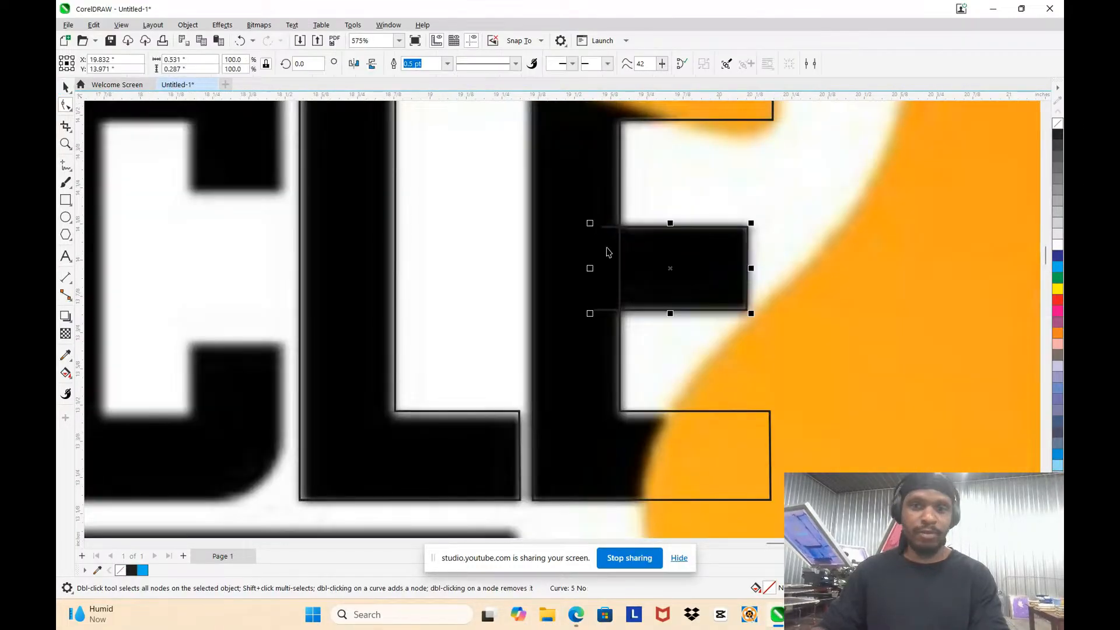
left_click_drag(657, 257, 878, 290)
scroll(878, 290, "up", 3)
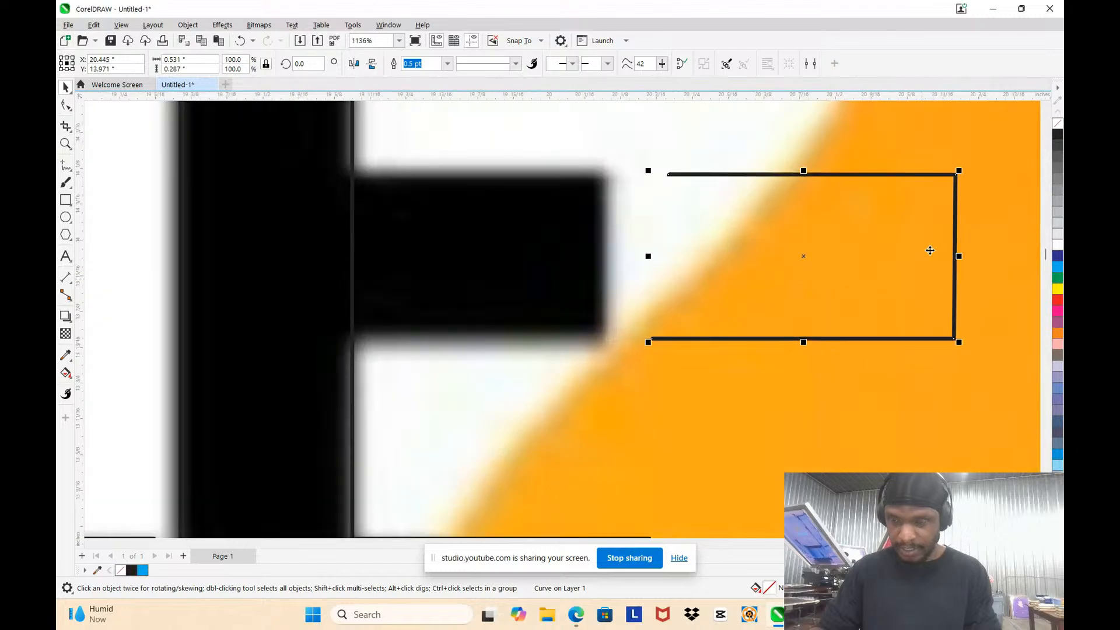
left_click(737, 133)
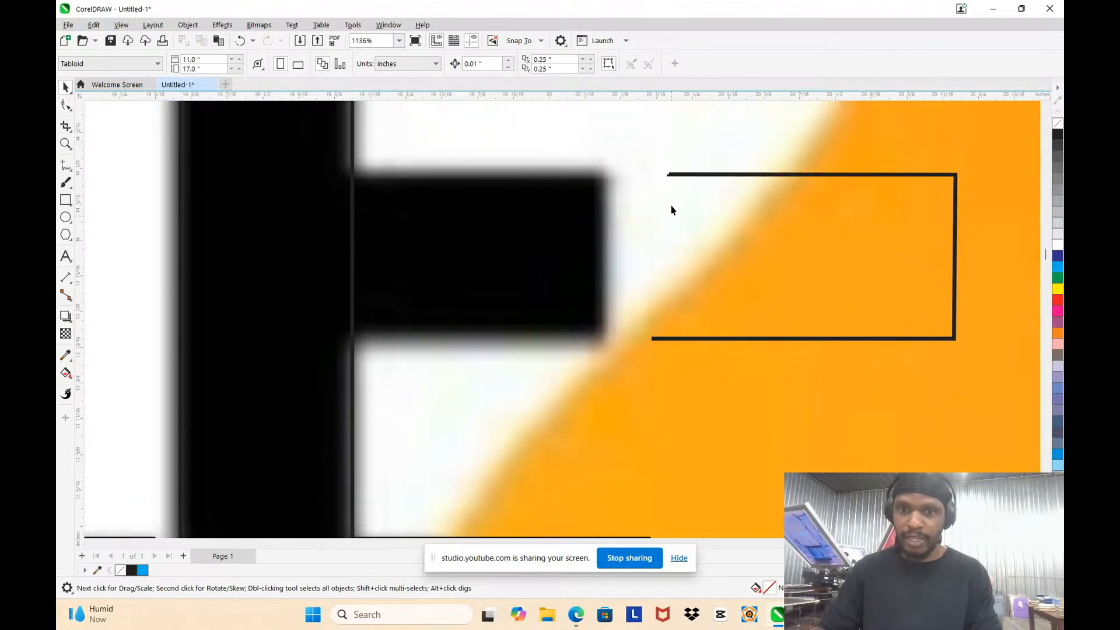
Step: Apply several palette fill colours to the open middle-arm curve, finishing with yellow
left_click(776, 173)
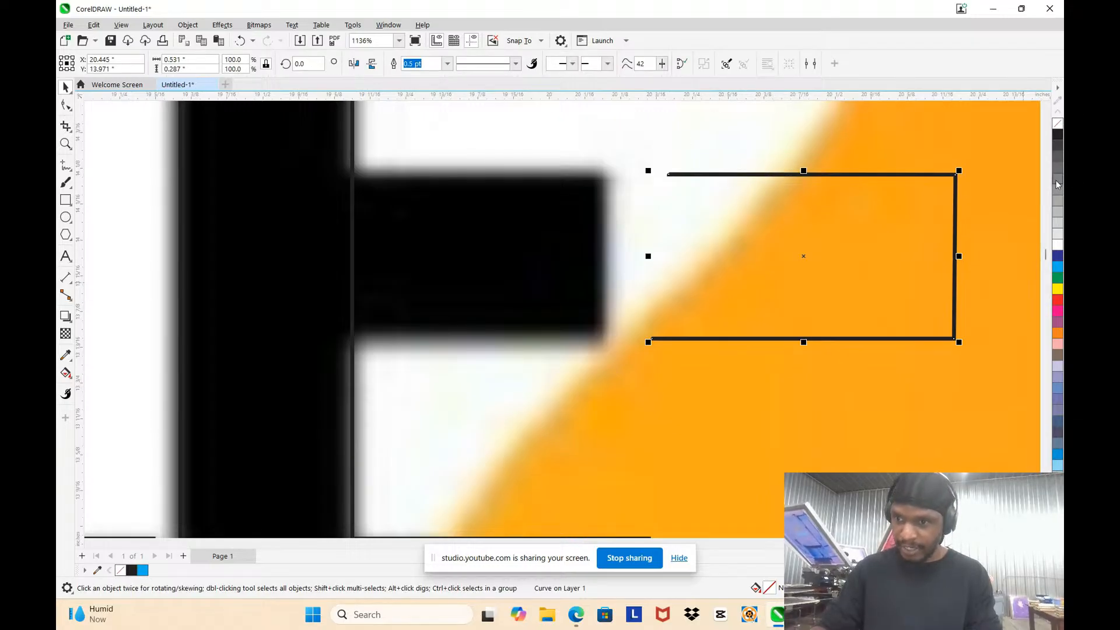
left_click(1057, 197)
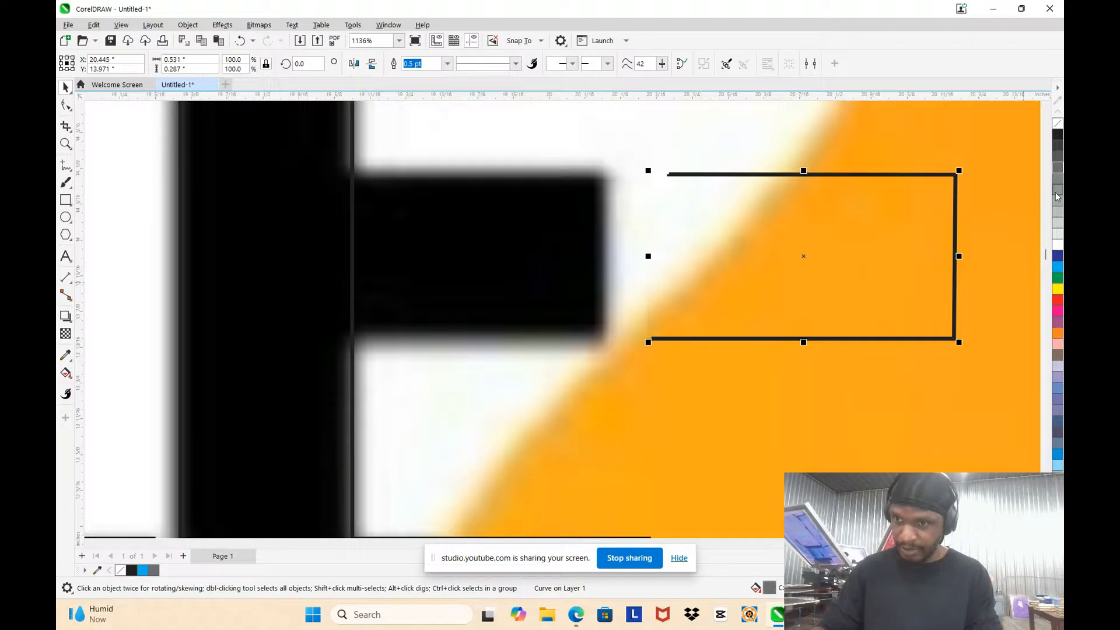
left_click(1055, 239)
left_click(1057, 267)
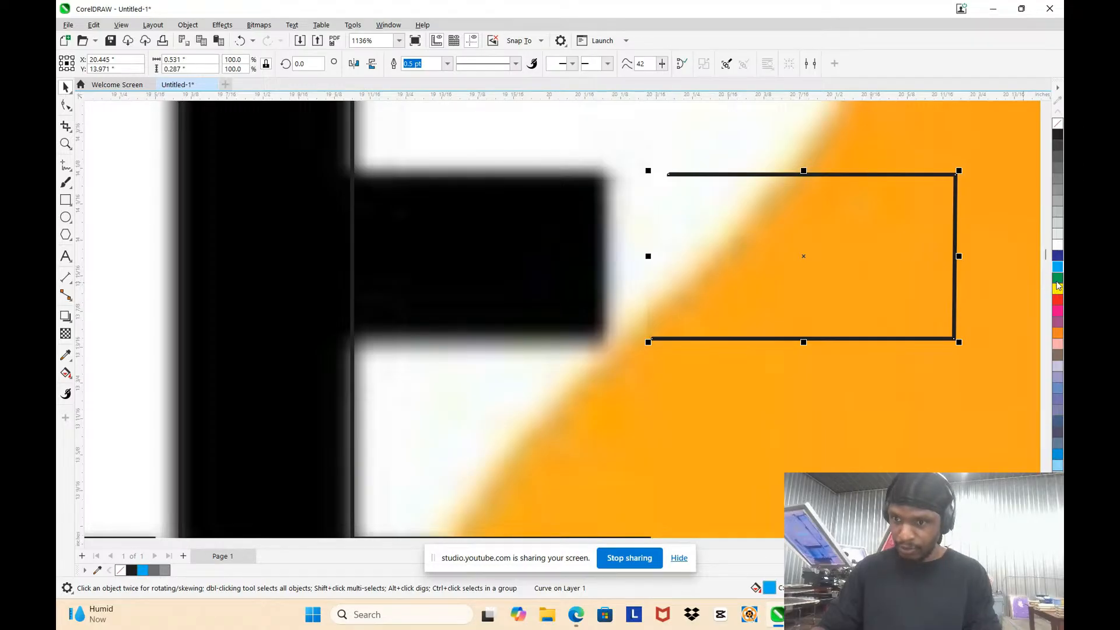
left_click(1056, 278)
left_click(1058, 288)
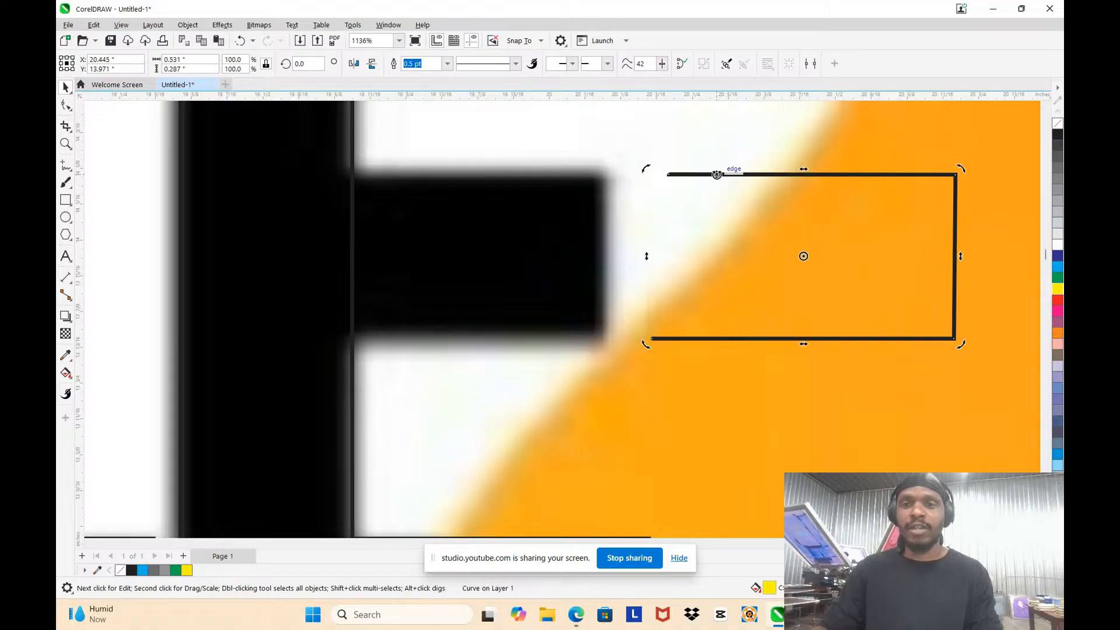
Step: Close the middle-arm curve by joining its upper end node to the lower one, and undo the join
key("F10")
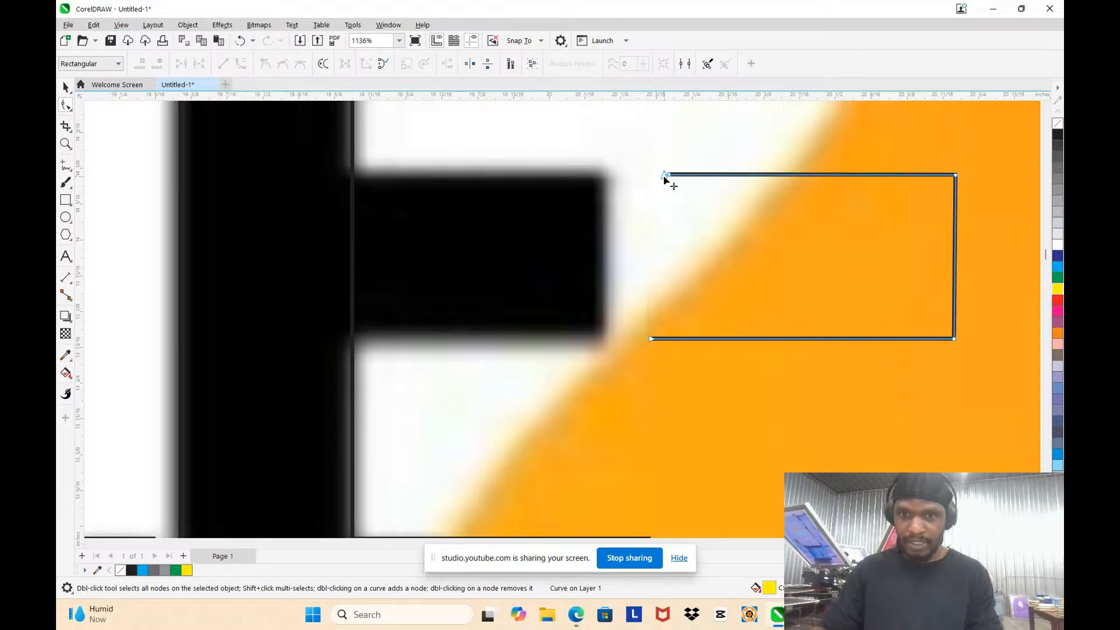
left_click_drag(664, 178, 652, 340)
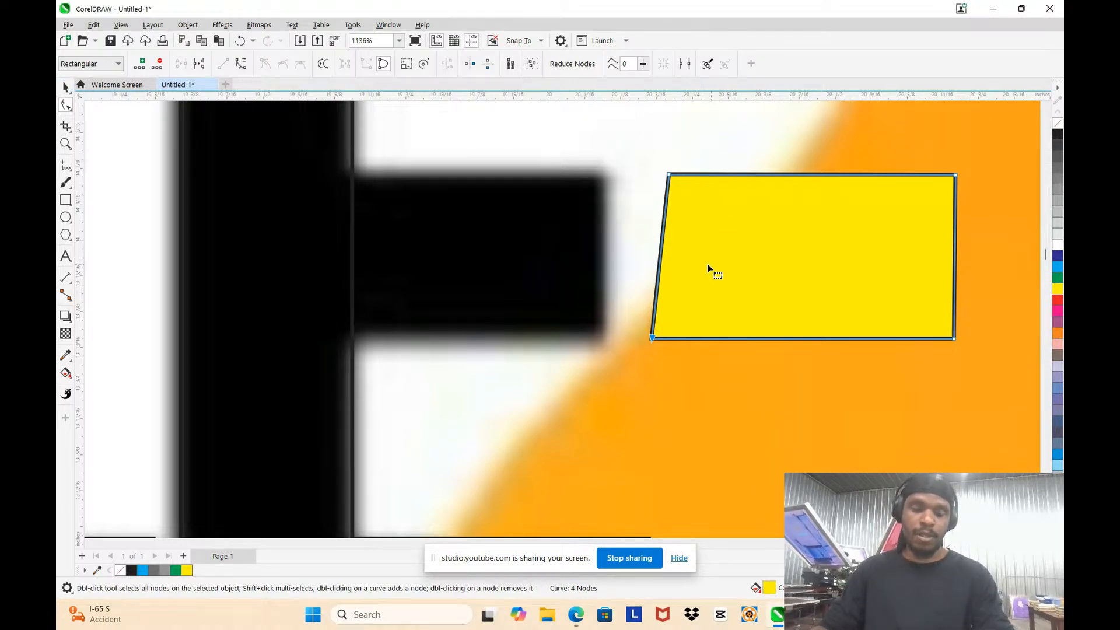
key("ctrl+z")
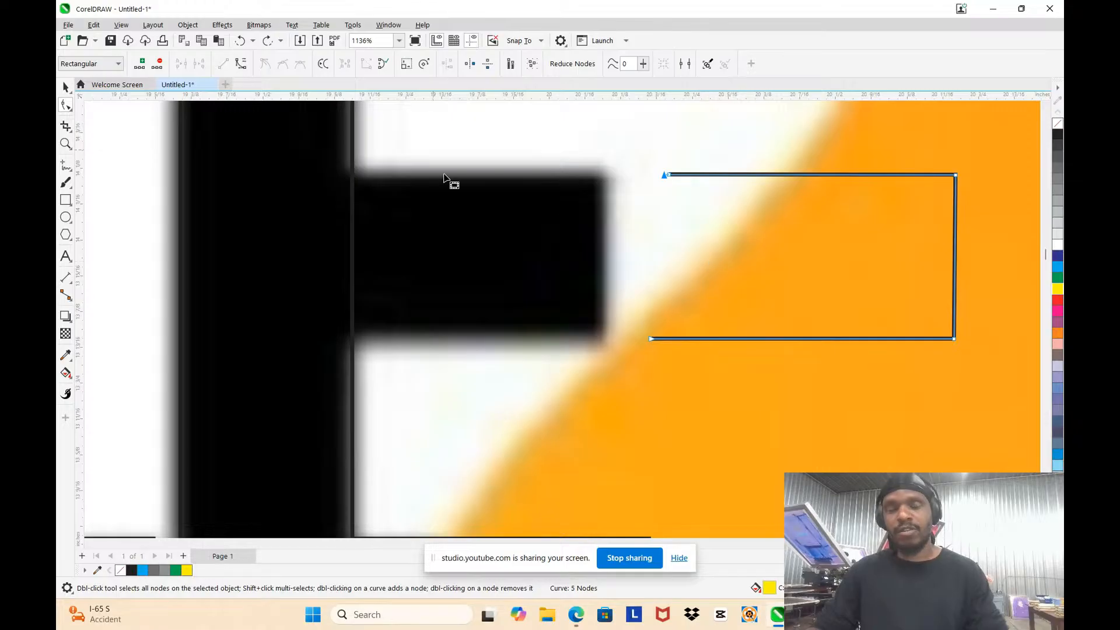
Step: Move the open middle-arm curve back onto the E's black middle arm, its open ends overlapping the stem
scroll(513, 180, "down", 2)
key("space")
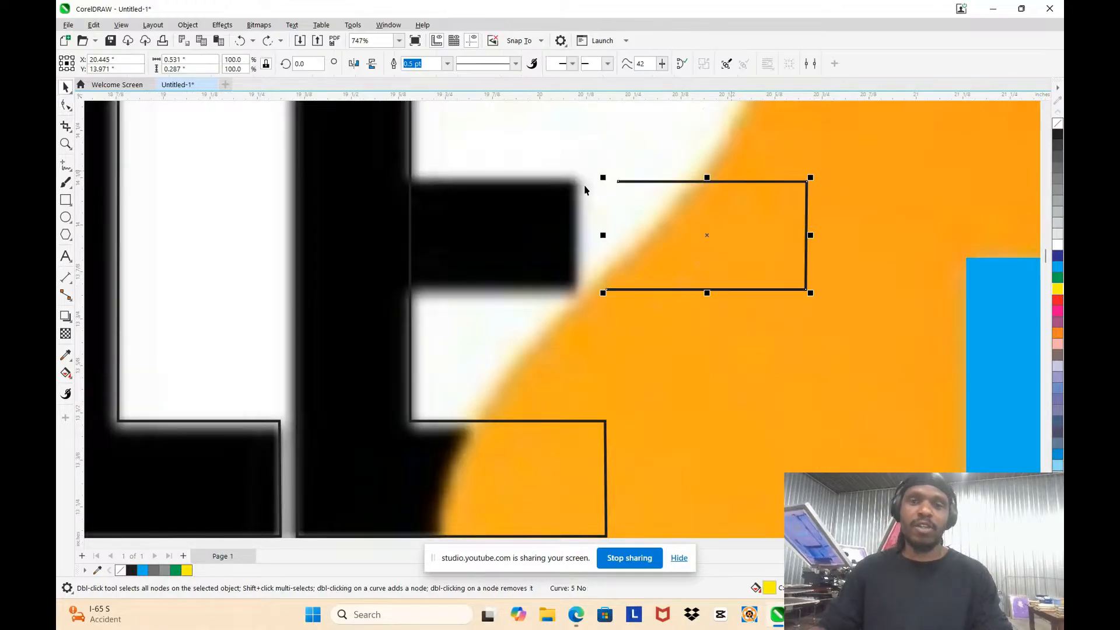
left_click_drag(706, 235, 475, 229)
scroll(722, 243, "down", 2)
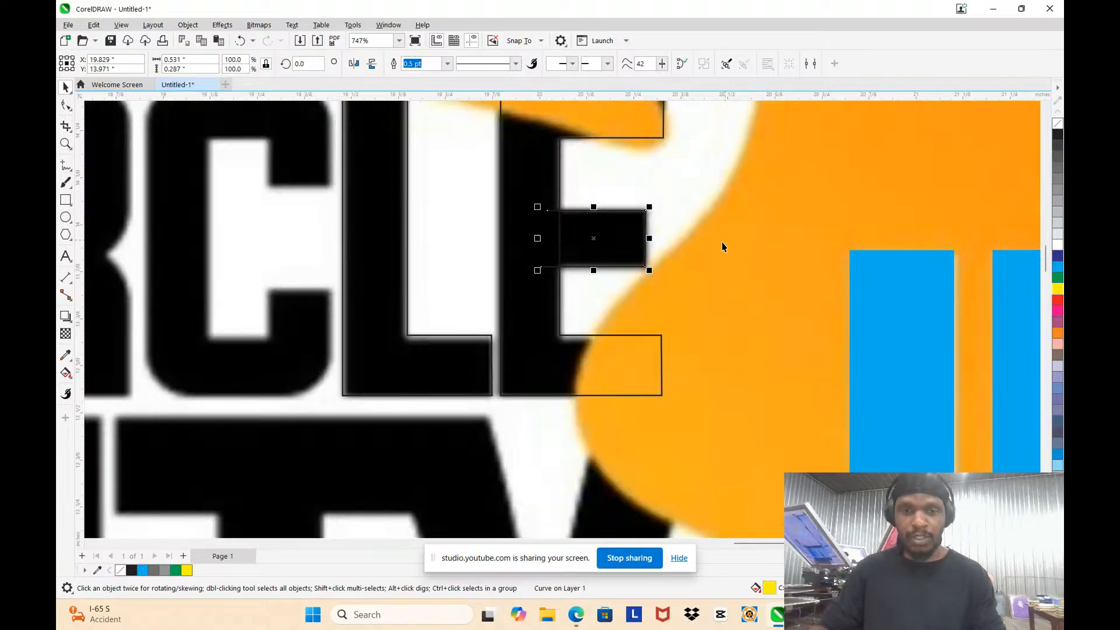
scroll(565, 237, "up", 3)
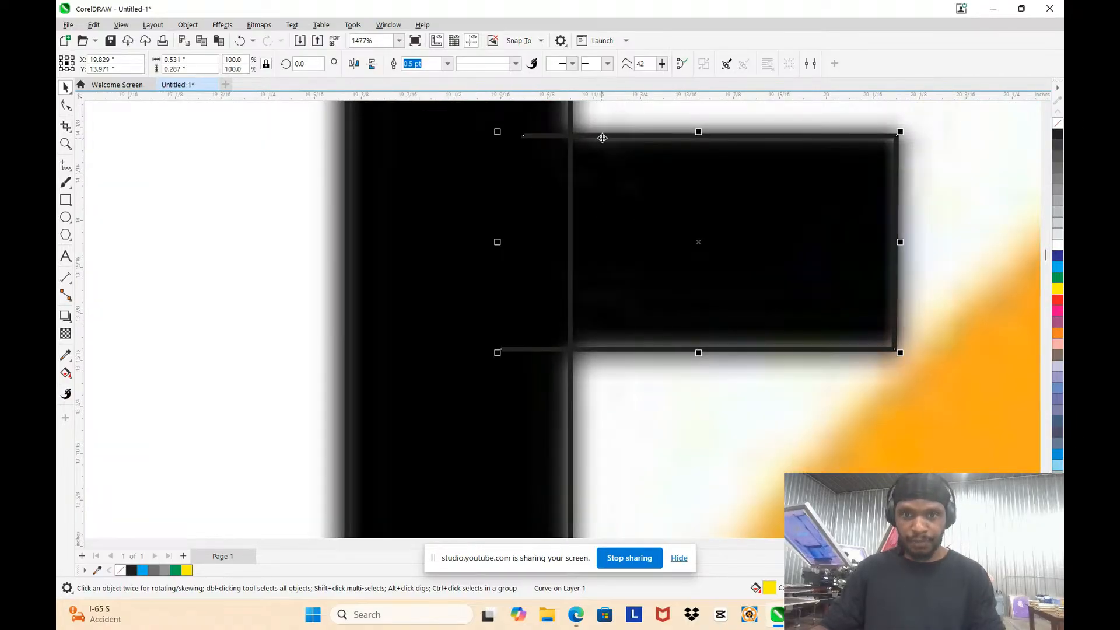
Step: Close the open middle-arm curve with a straight segment between its two end nodes inside the E's stem
key("F10")
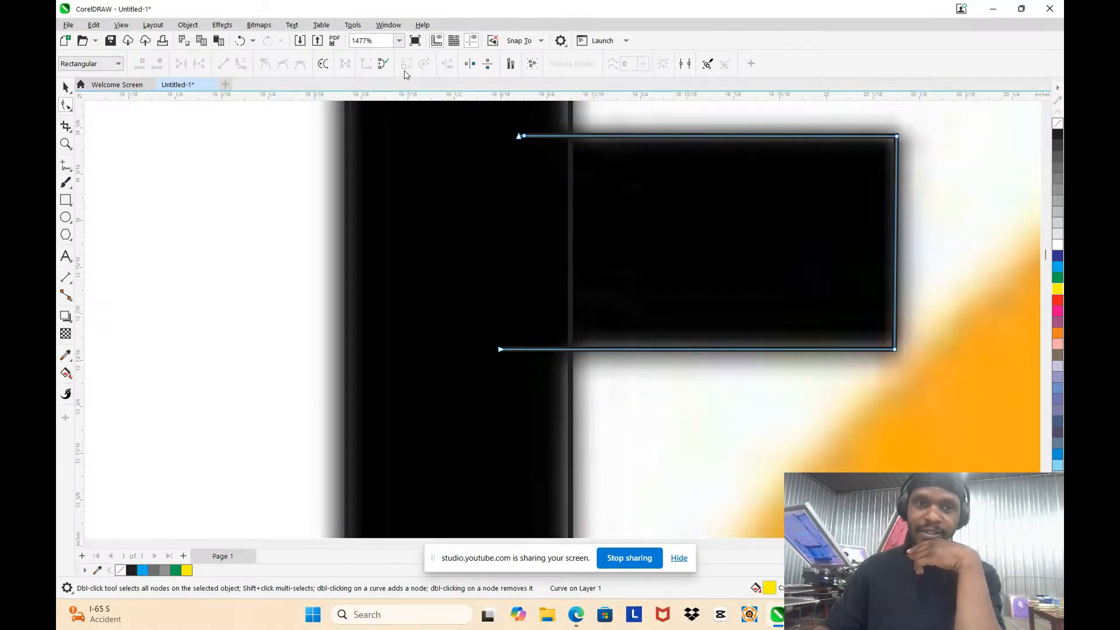
left_click(382, 63)
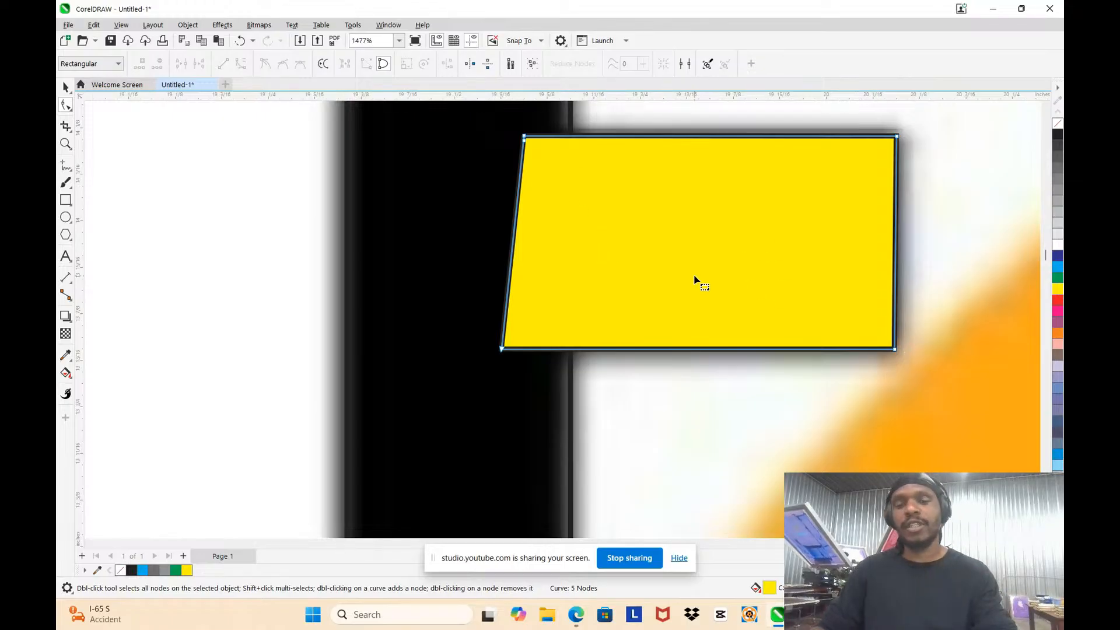
scroll(621, 240, "down", 4)
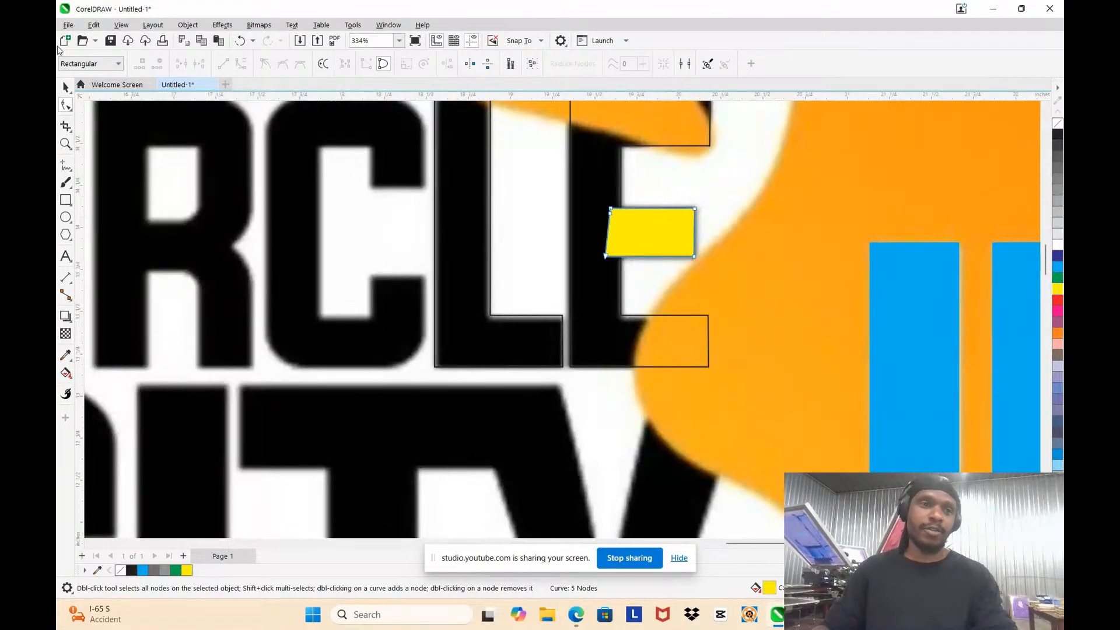
Step: Weld the yellow middle arm and the E outline into a single E shape
left_click(65, 86)
scroll(600, 170, "down", 3)
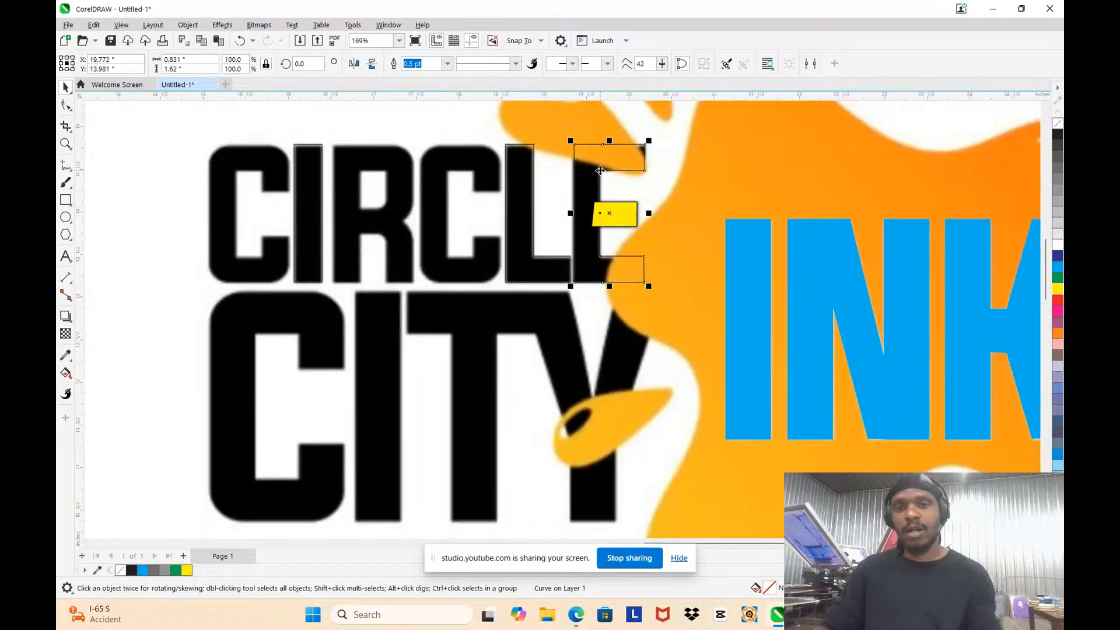
scroll(595, 207, "up", 2)
left_click(639, 228, "shift")
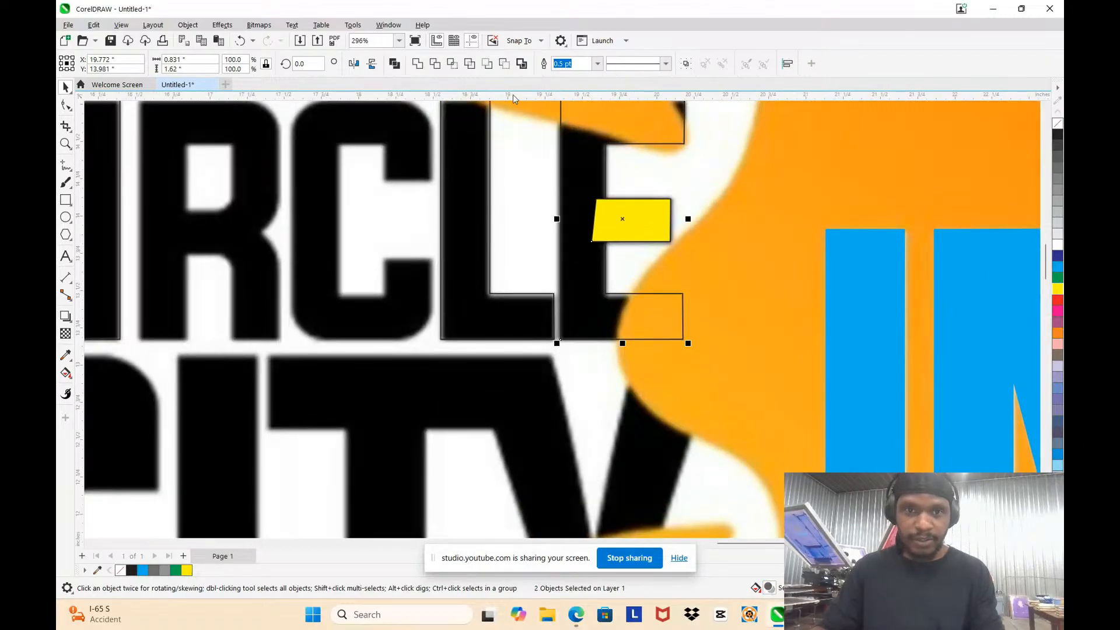
left_click(433, 65)
scroll(702, 219, "down", 4)
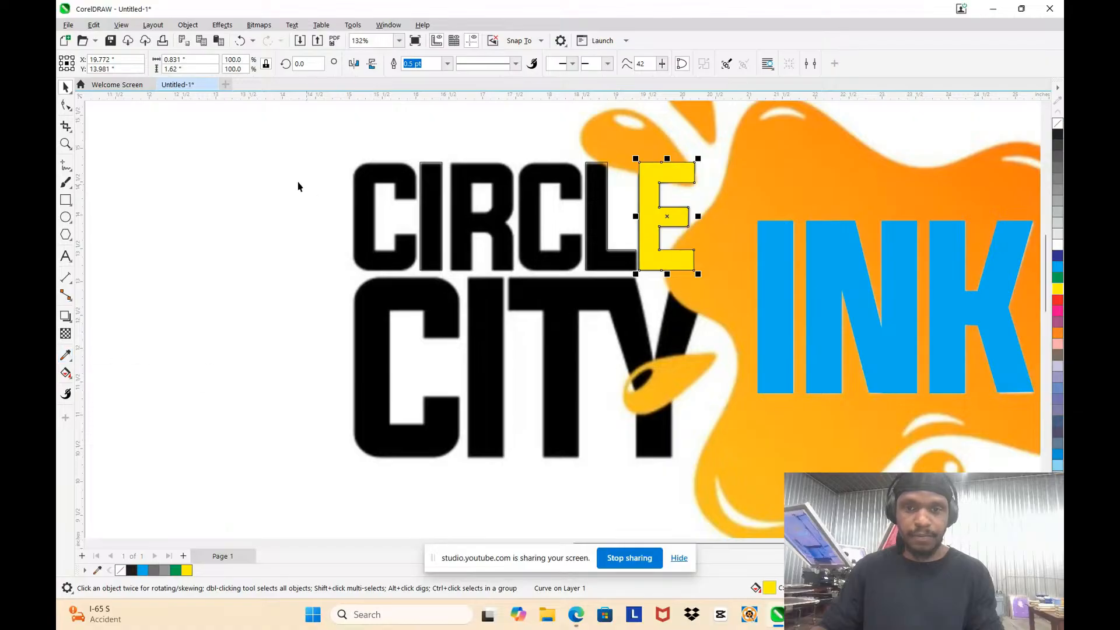
Step: Fill the traced L and I of CIRCLE with yellow
left_click(590, 222)
scroll(588, 223, "up", 2)
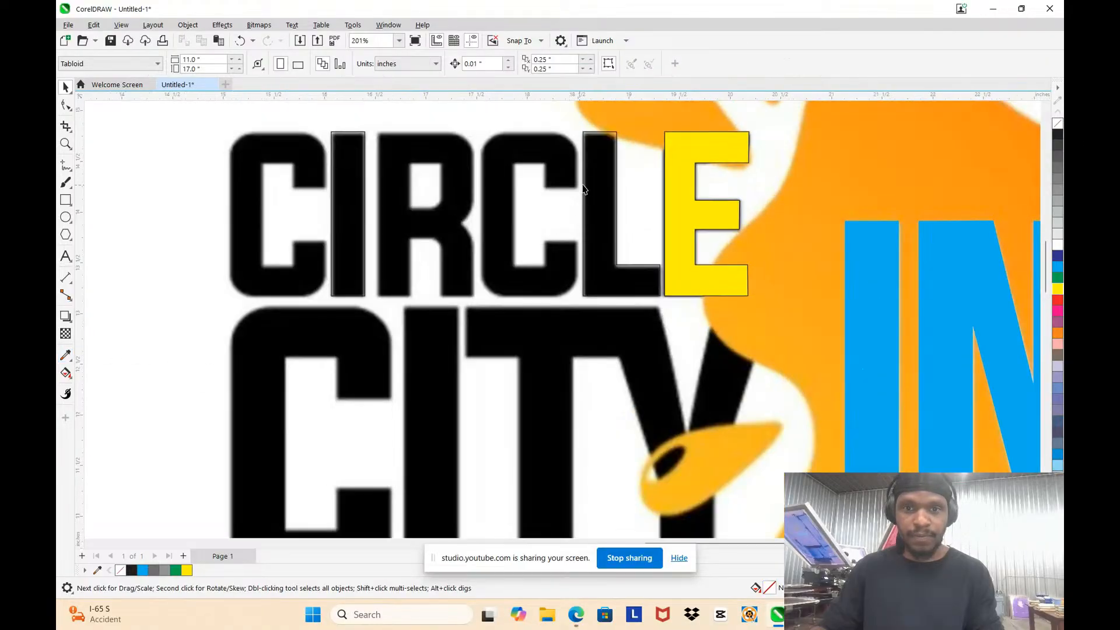
left_click(1057, 289)
scroll(641, 262, "down", 2)
left_click(303, 209)
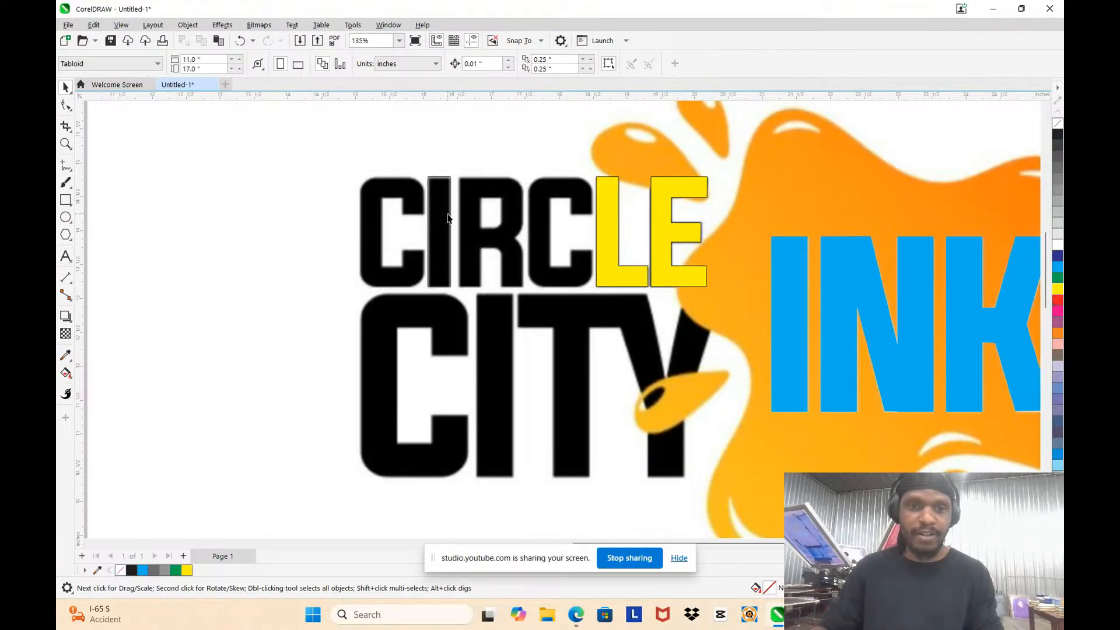
left_click(448, 218)
left_click(1057, 290)
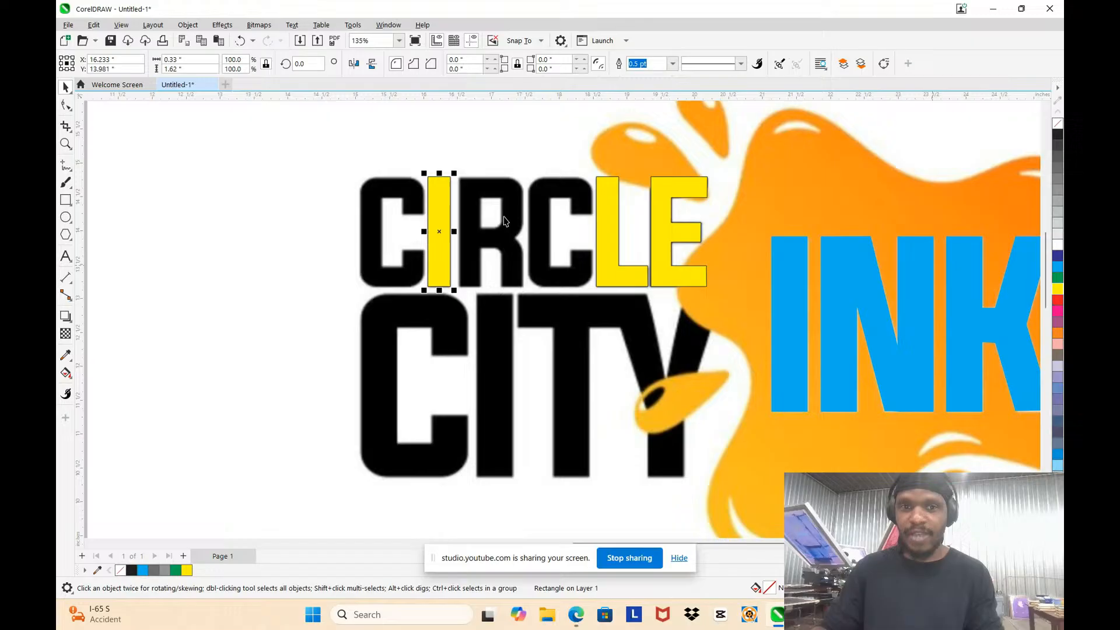
left_click(305, 229)
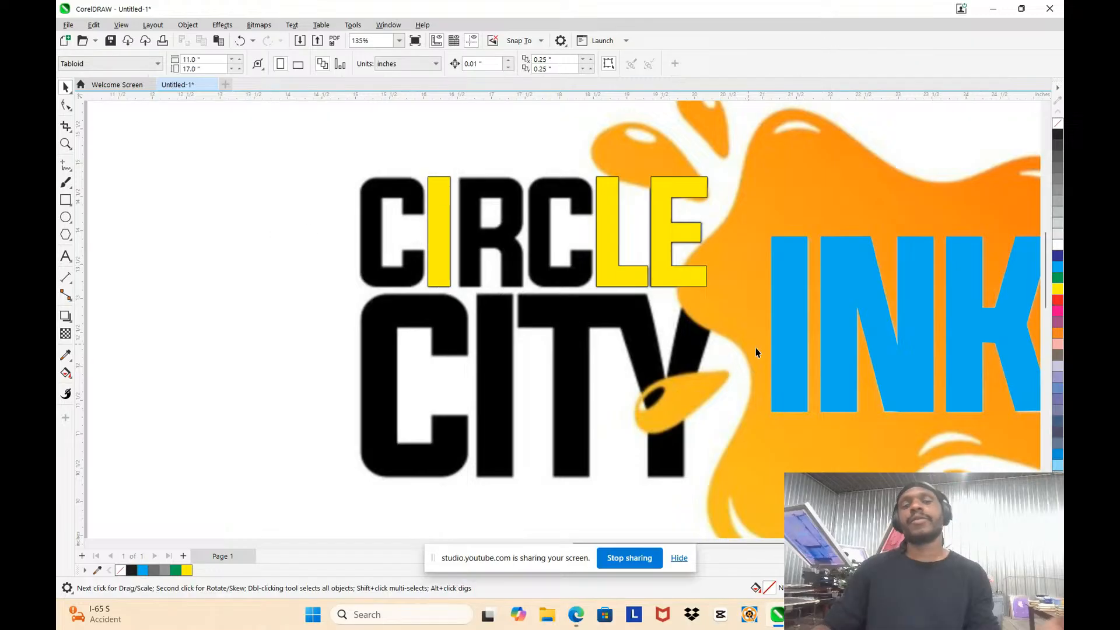
Step: Copy CIRCLE's I onto the I of CITY, scale it to about 154%, and align its base with the letter's bottom
left_click(441, 263)
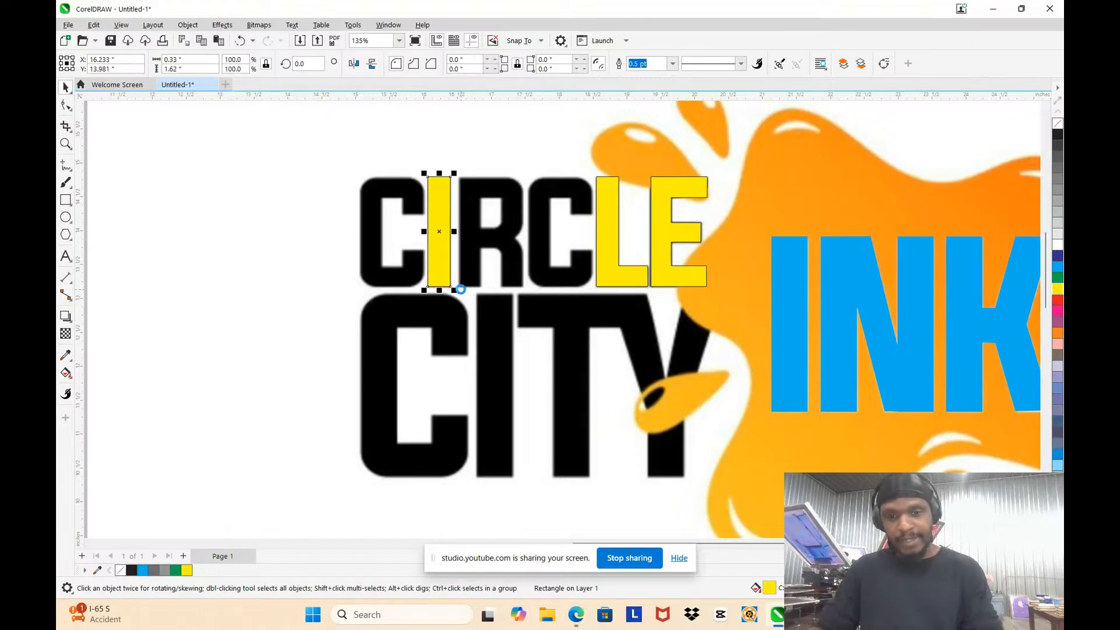
left_click_drag(430, 258, 485, 405)
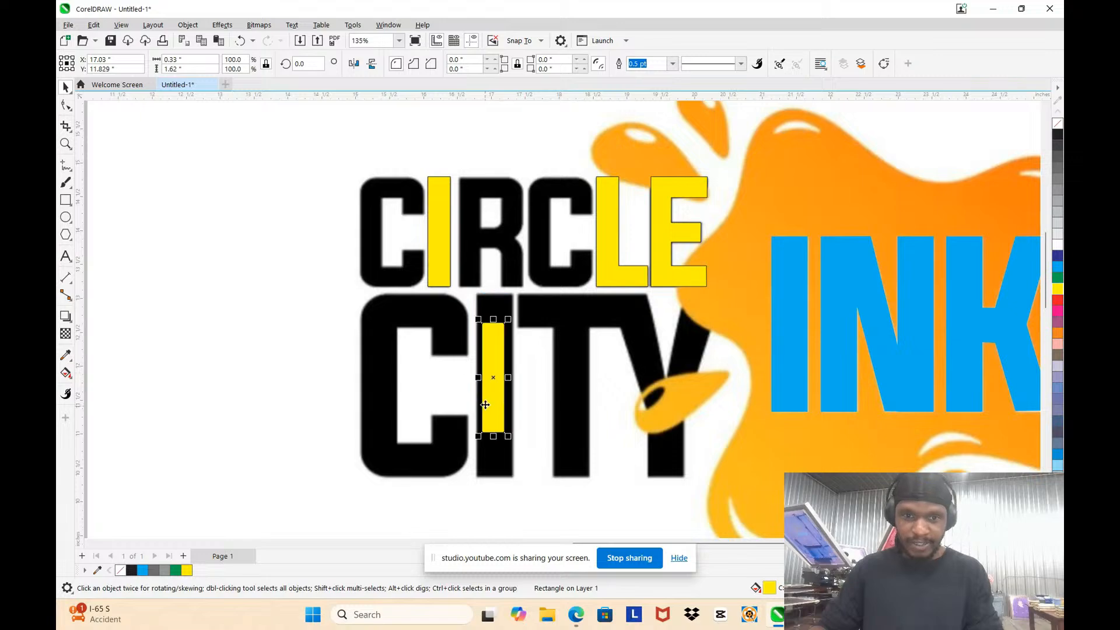
left_click_drag(509, 320, 532, 289)
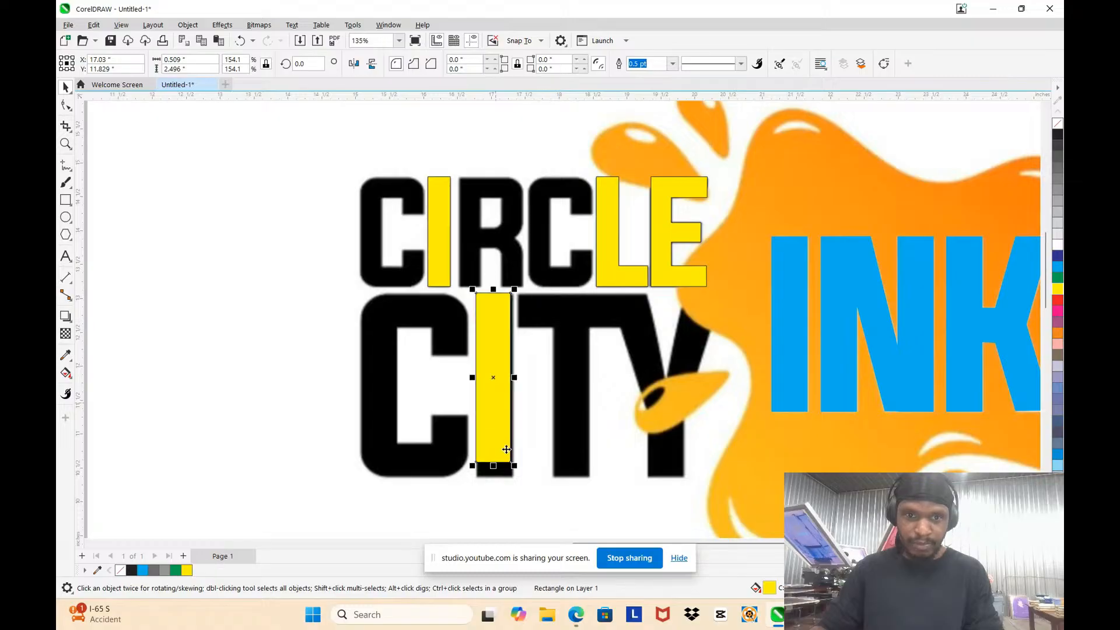
scroll(501, 450, "up", 4)
left_click_drag(486, 445, 491, 489)
scroll(495, 382, "down", 4)
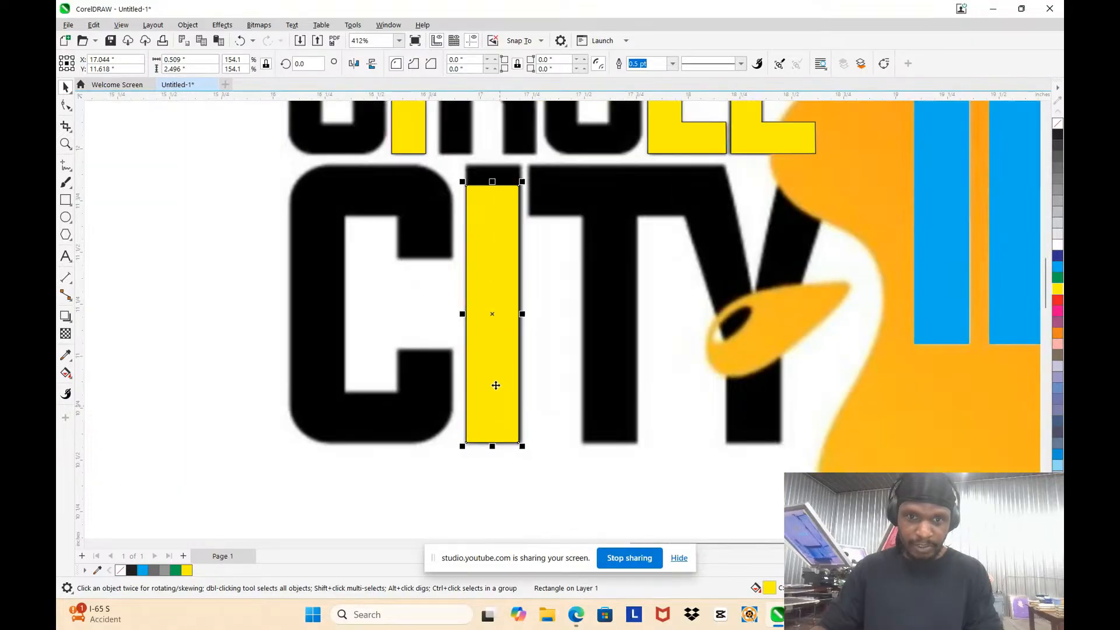
Step: Stretch CITY's I rectangle up to the letter's top and out to its right edge, about 0.531 by 2.695 inches
scroll(502, 216, "up", 5)
scroll(477, 170, "up", 2)
left_click_drag(459, 174, 461, 130)
scroll(542, 373, "down", 3)
scroll(542, 373, "up", 6)
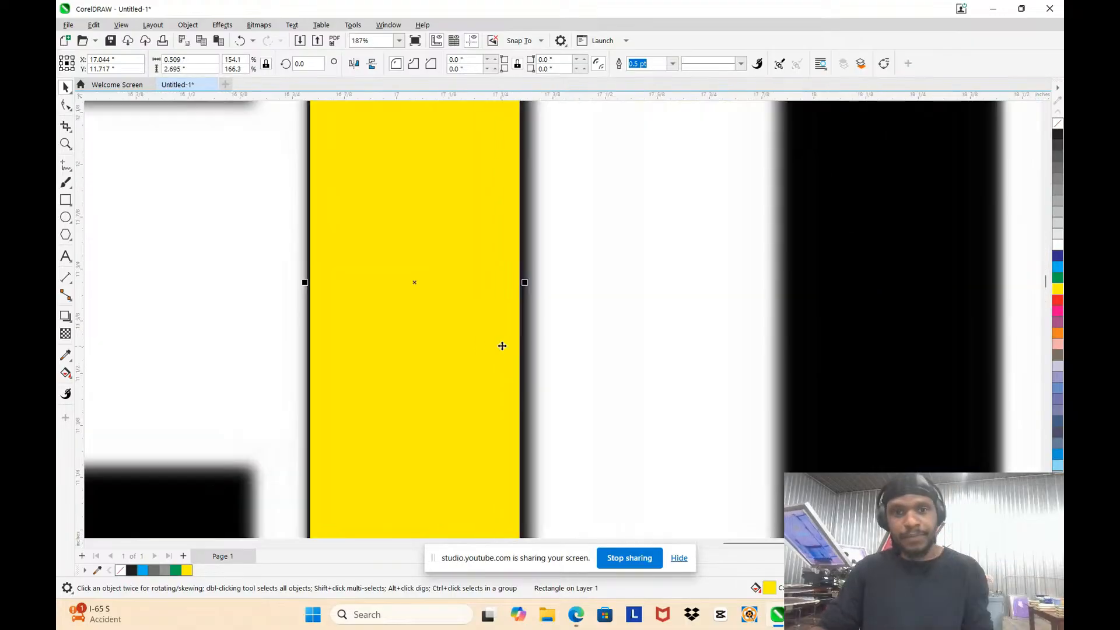
left_click_drag(532, 272, 546, 273)
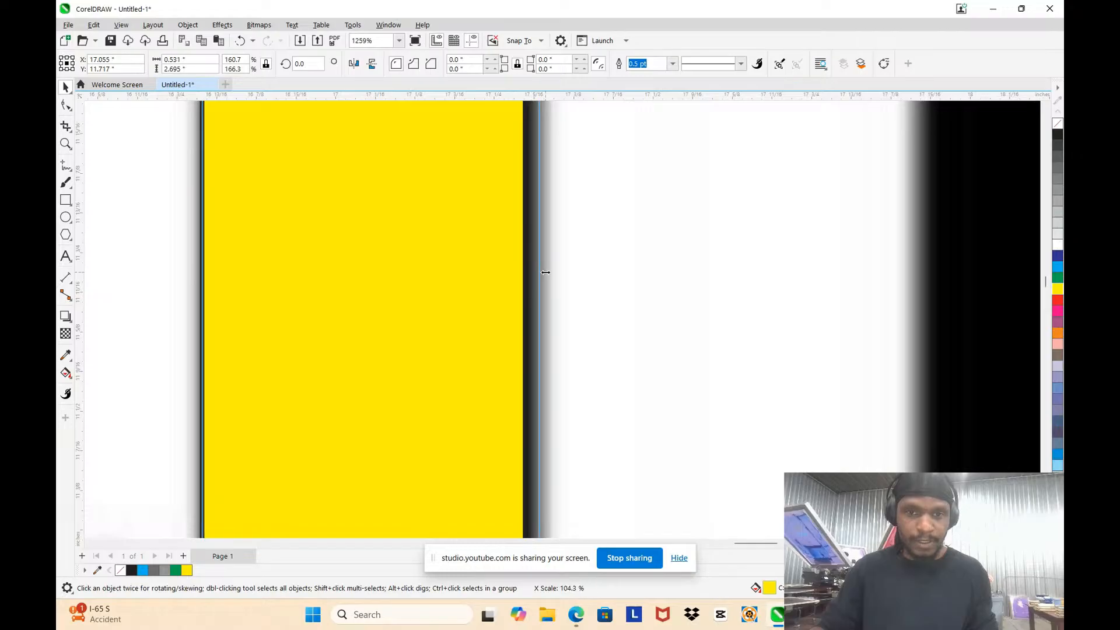
scroll(460, 267, "down", 7)
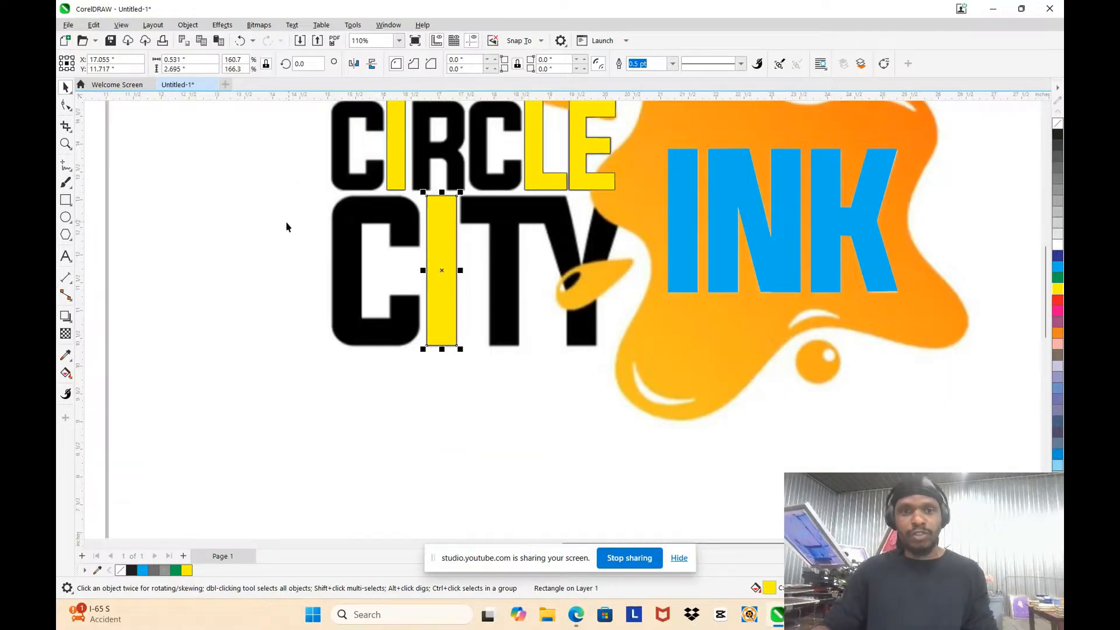
left_click(247, 213)
scroll(550, 201, "down", 3)
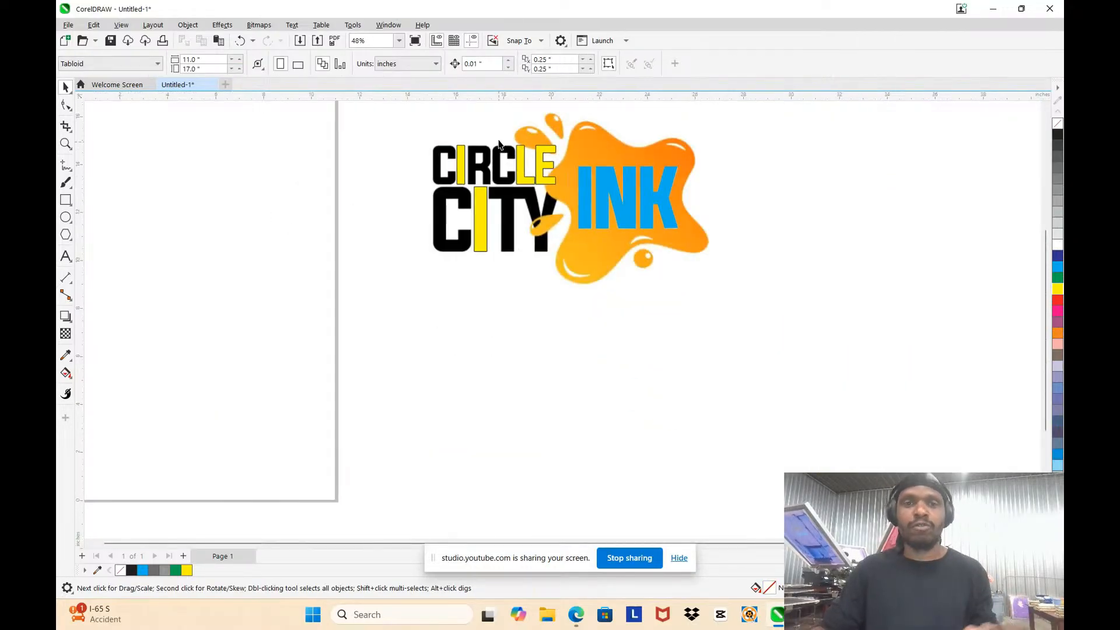
Step: Draw a rectangle over CITY's T crossbar and trim its left edge to fit, about 1.889 by 0.505 inches
scroll(508, 230, "up", 2)
scroll(526, 290, "up", 3)
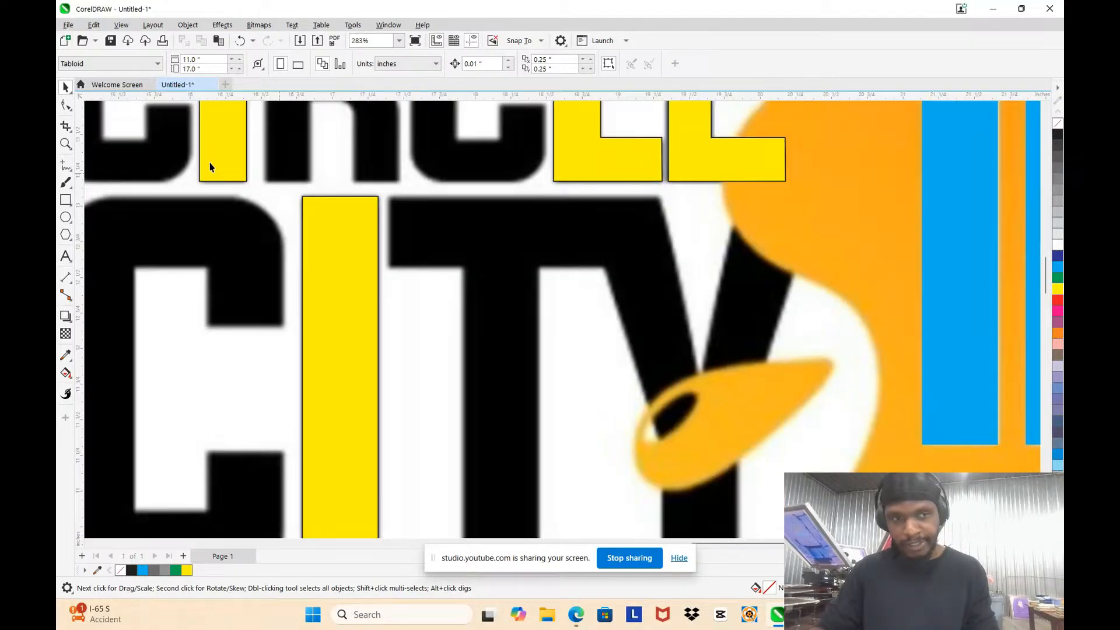
scroll(508, 193, "up", 3)
left_click(64, 200)
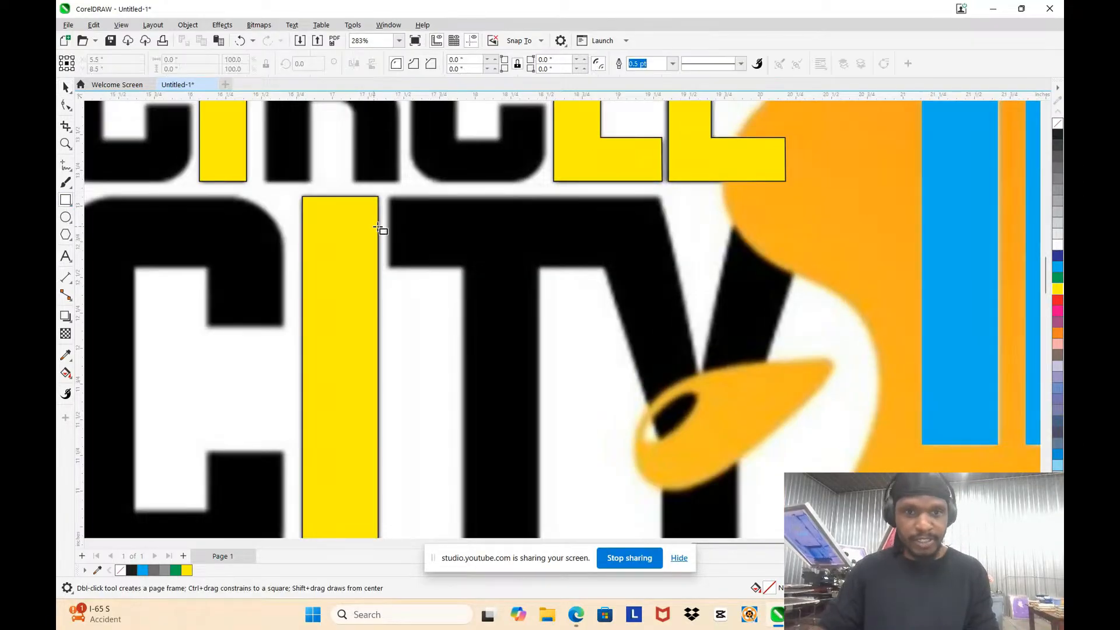
scroll(388, 198, "up", 3)
left_click_drag(392, 174, 867, 299)
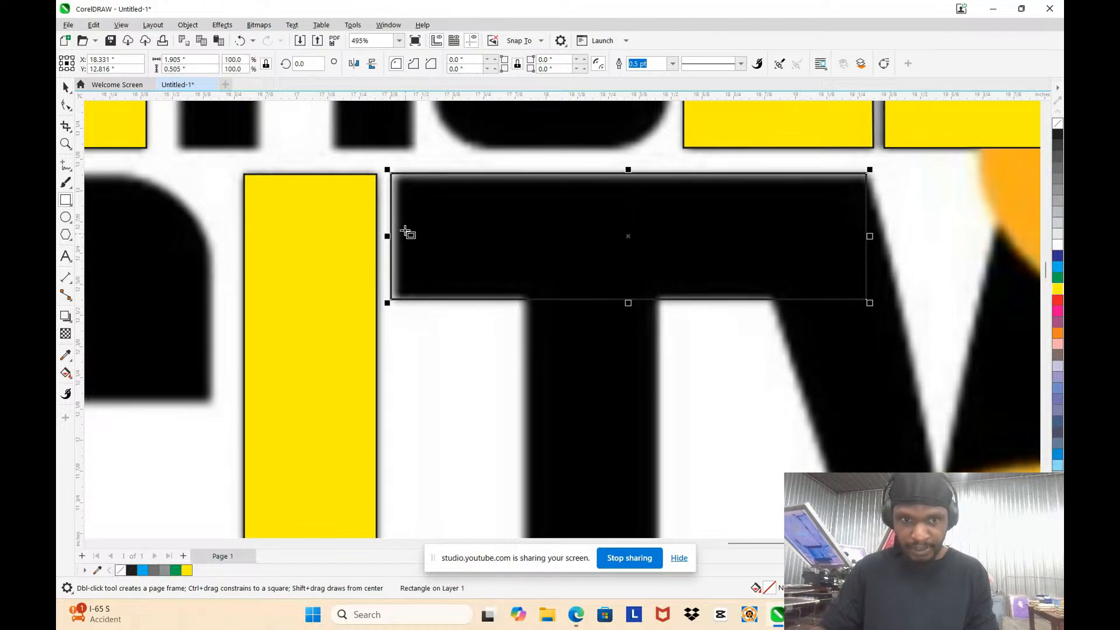
scroll(397, 240, "up", 3)
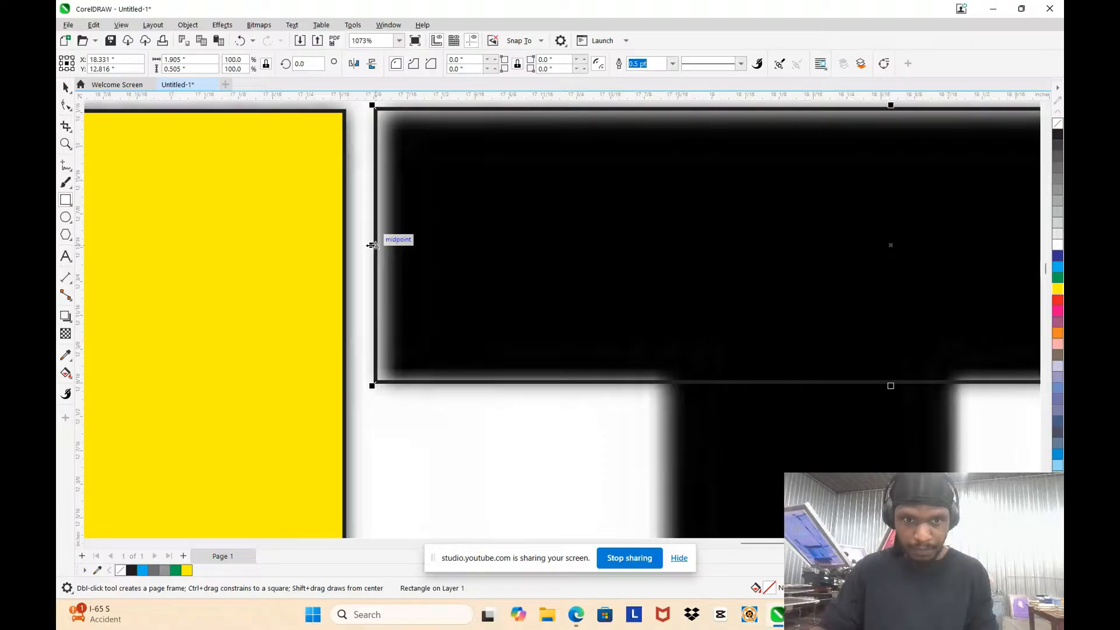
left_click_drag(372, 244, 381, 245)
scroll(379, 241, "down", 6)
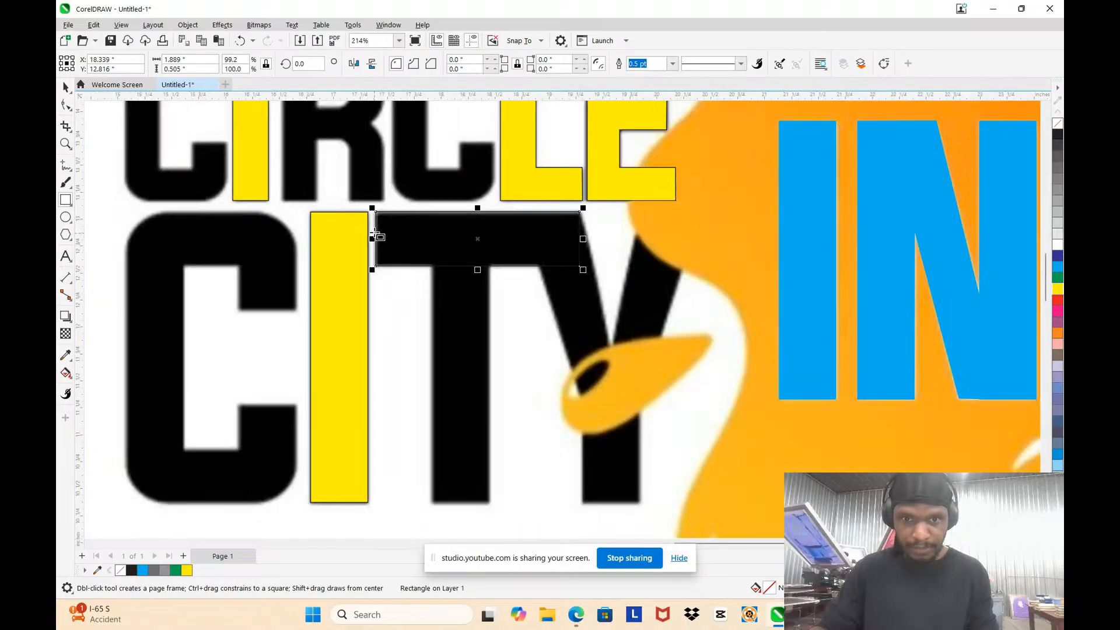
scroll(440, 350, "up", 2)
scroll(418, 306, "down", 3)
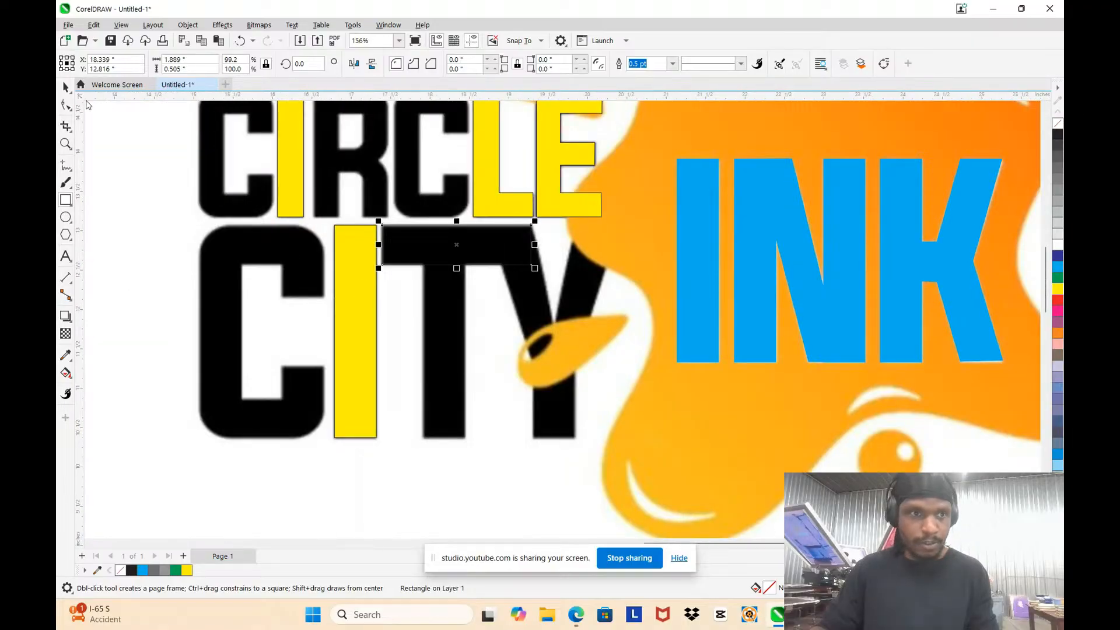
Step: Place a copy of CITY's yellow I rectangle over the stem of the T
left_click(66, 88)
left_click(346, 312)
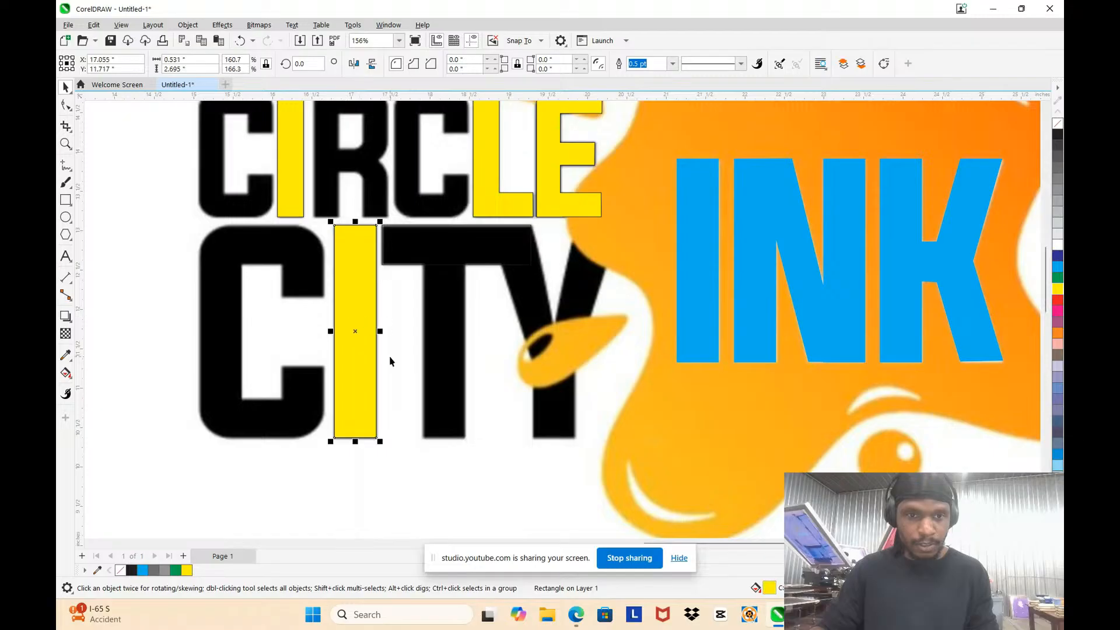
scroll(391, 357, "up", 2)
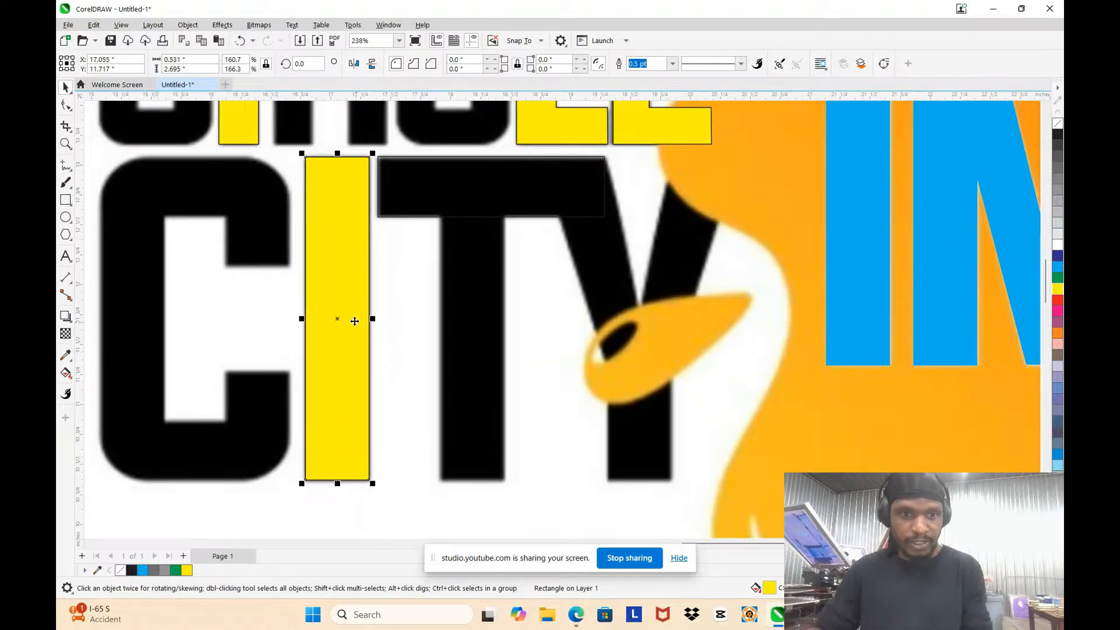
left_click_drag(353, 313, 486, 318)
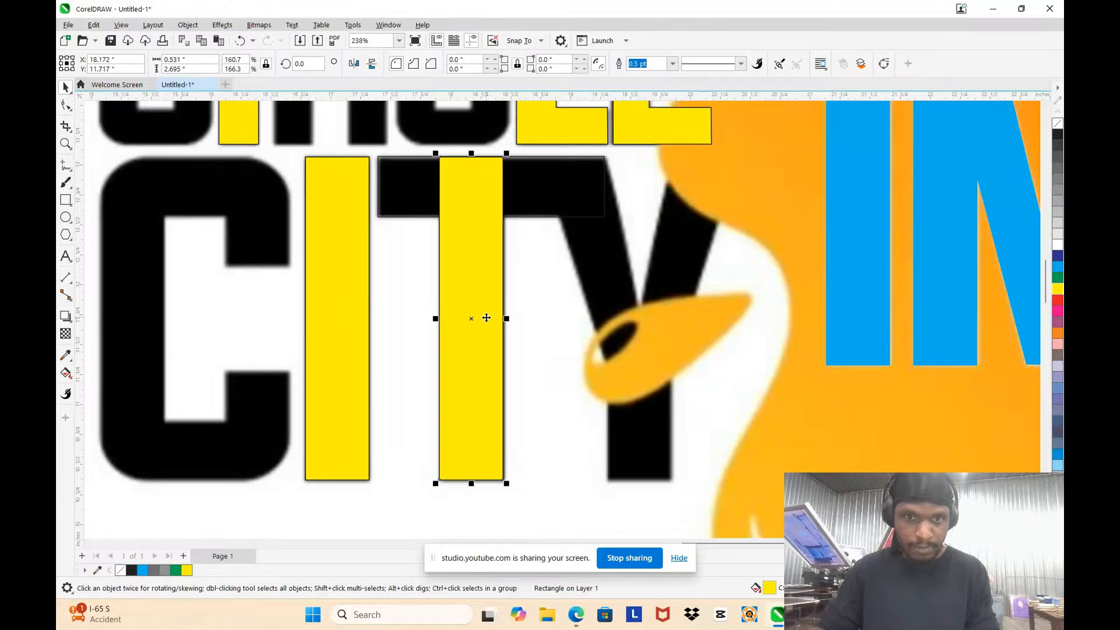
scroll(486, 318, "down", 4)
scroll(533, 282, "up", 3)
Step: Convert the T crossbar rectangle to curves and add a node on its bottom edge where the Y's left diagonal begins
left_click(507, 250)
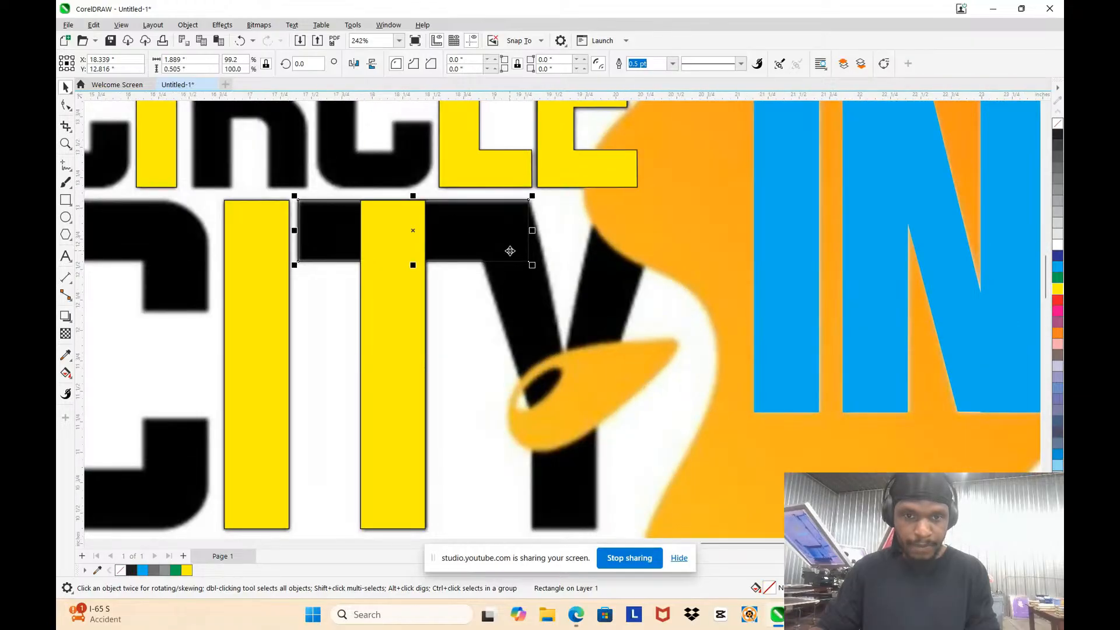
left_click(509, 250)
right_click(513, 247)
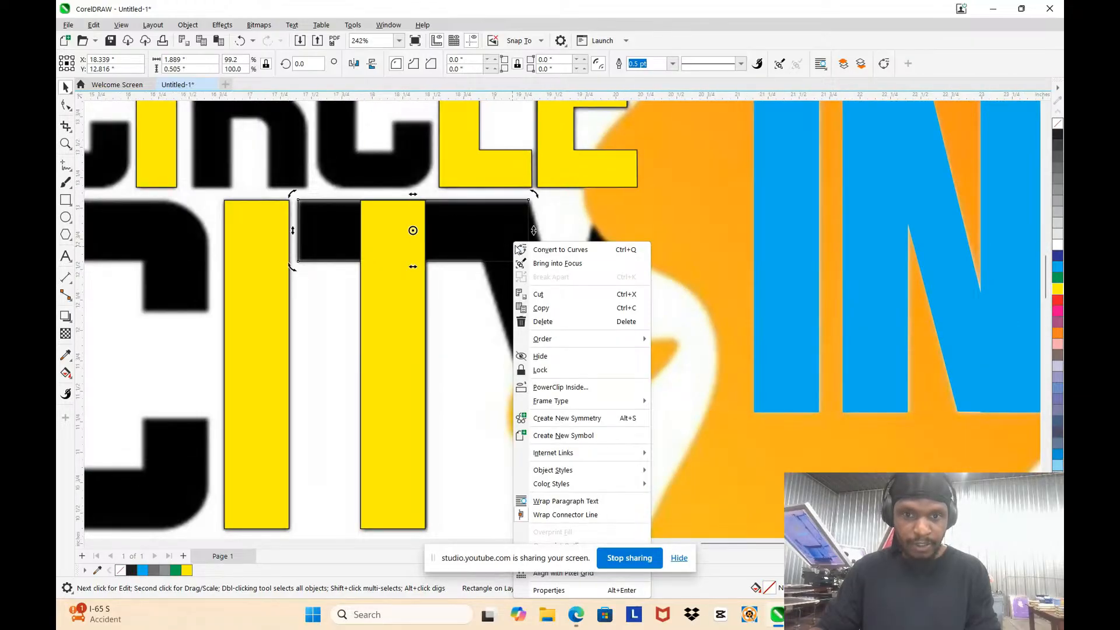
left_click(541, 249)
scroll(548, 280, "up", 5)
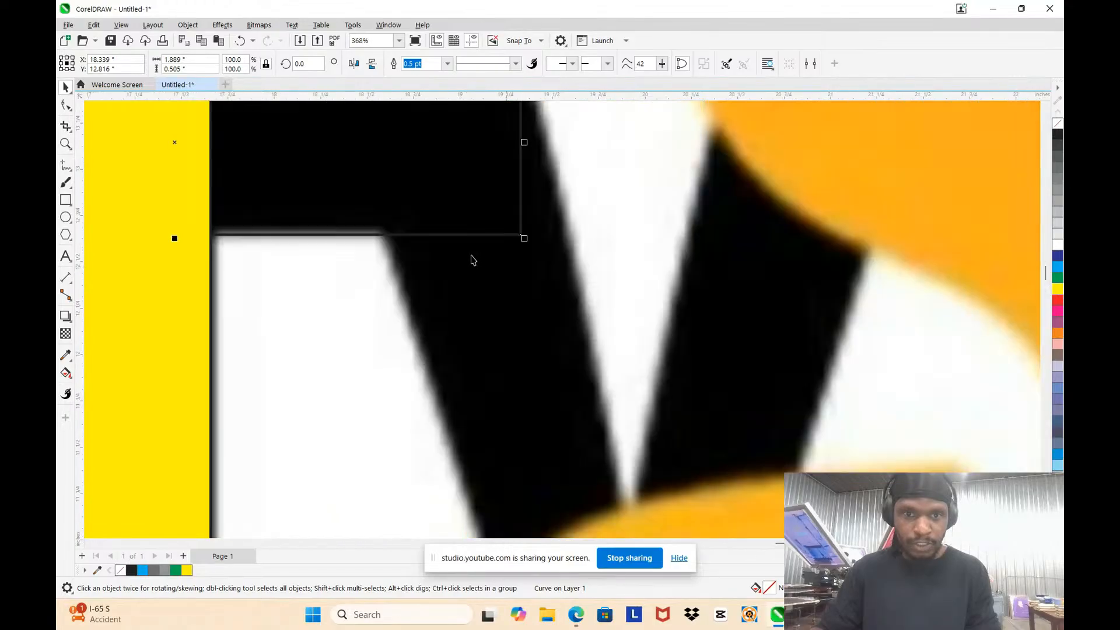
key("F10")
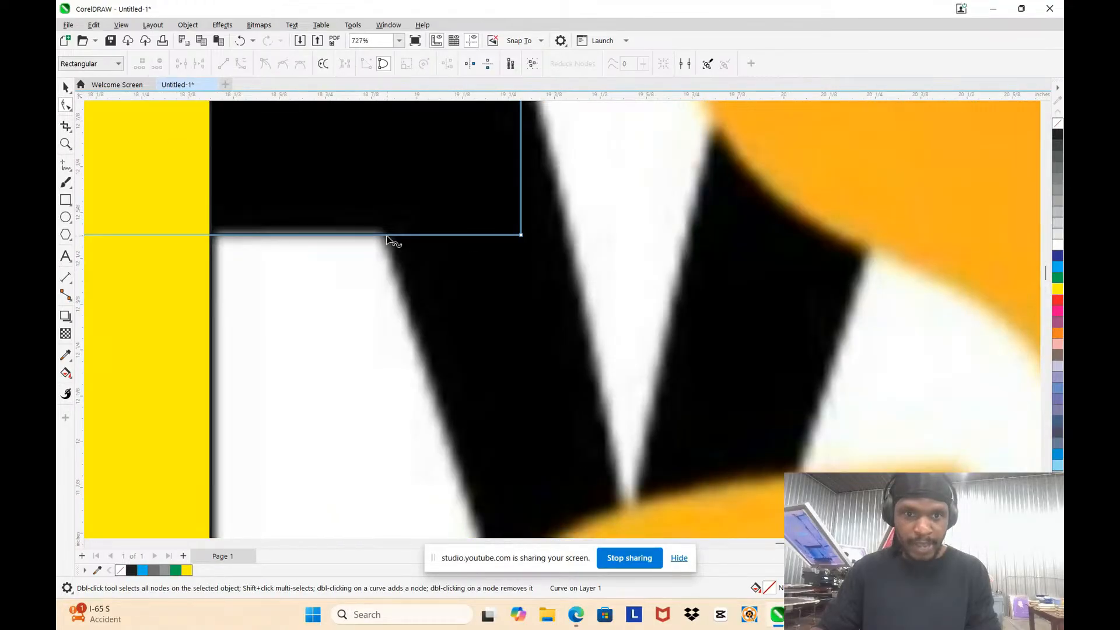
left_click(387, 236)
scroll(437, 251, "down", 4)
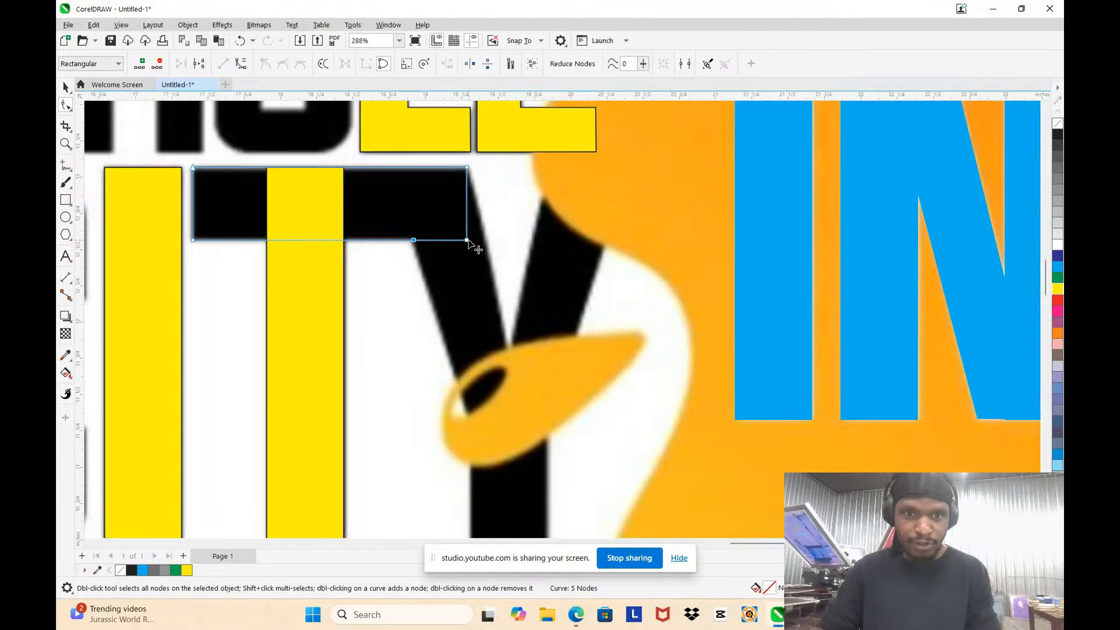
left_click(446, 242)
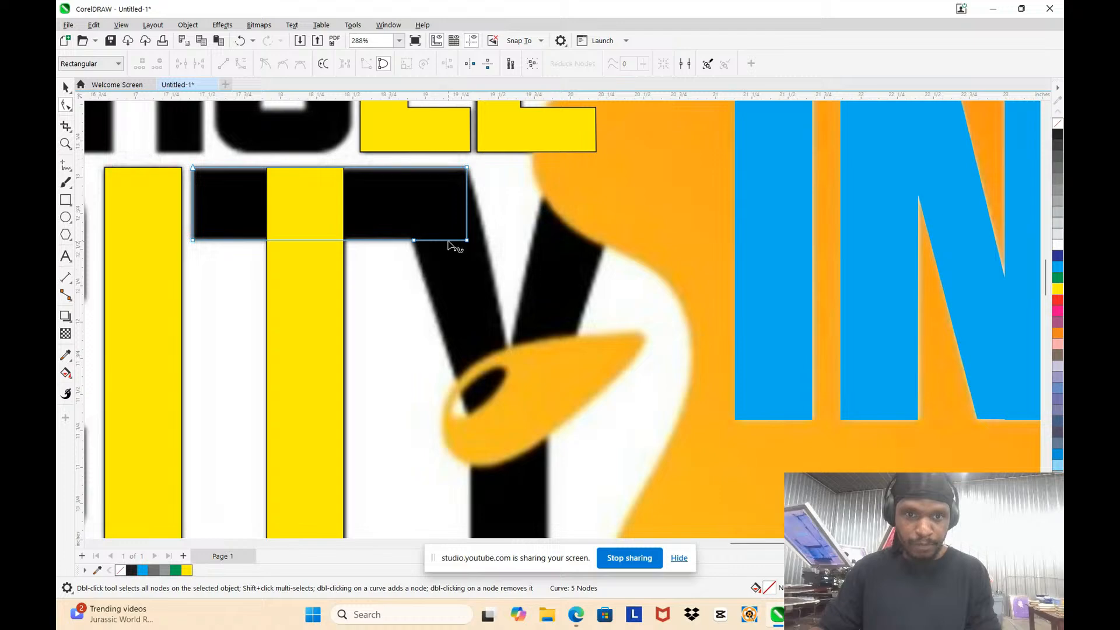
left_click(448, 242)
left_click_drag(449, 242, 462, 290)
key("ctrl+z")
left_click(446, 240)
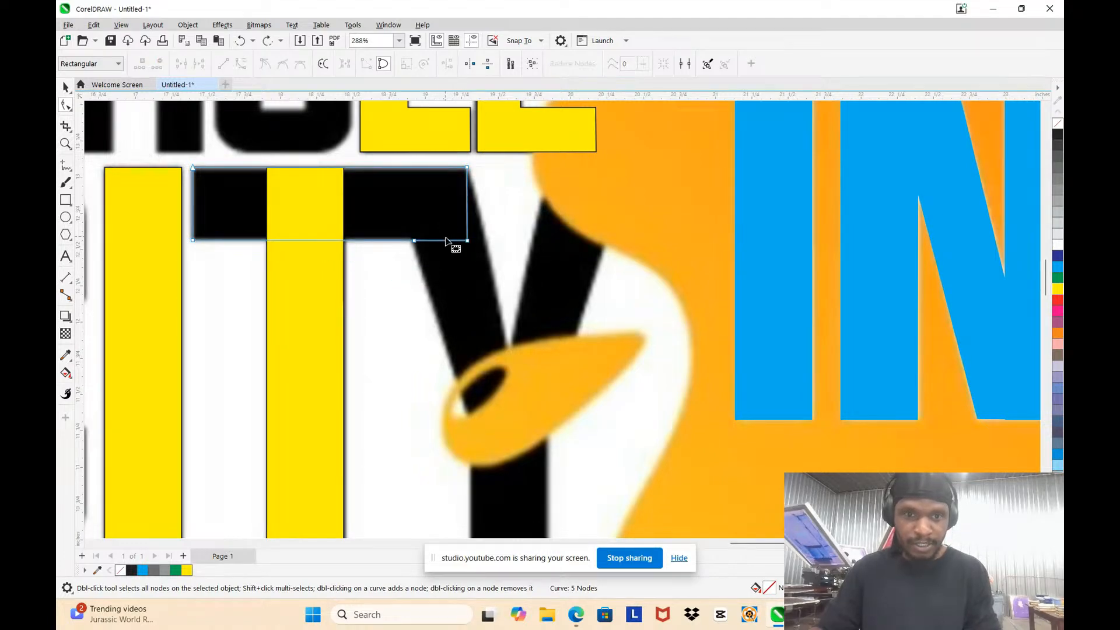
Step: Pull the crossbar's lower-right corner node down the Y's left diagonal and add nodes along its right edge to form the Y's inner notch
left_click_drag(467, 241, 489, 492)
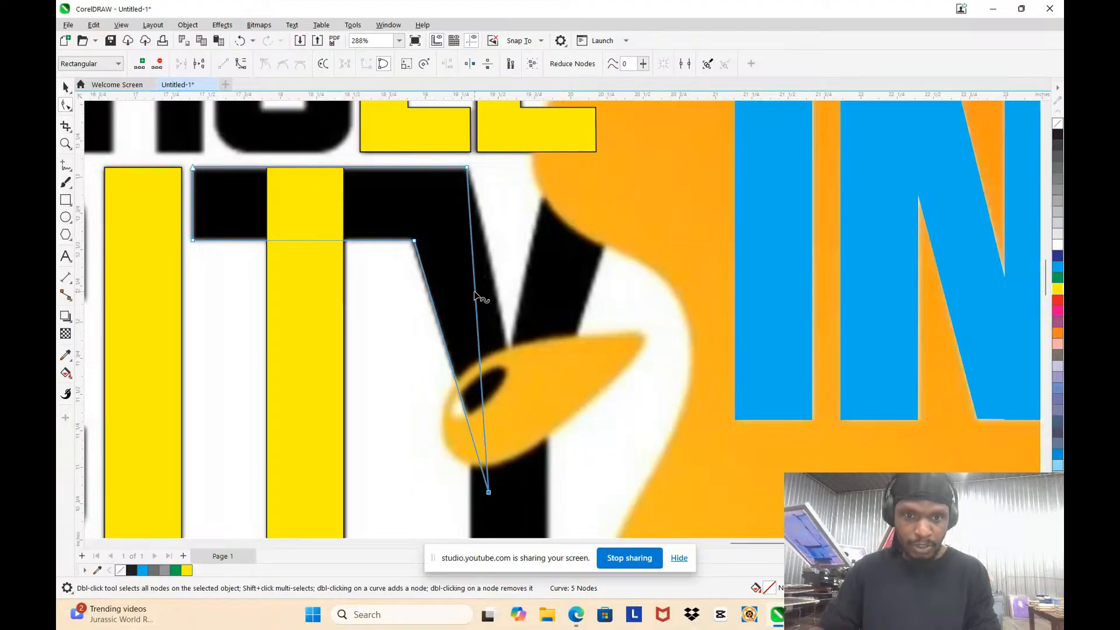
left_click_drag(475, 295, 518, 385)
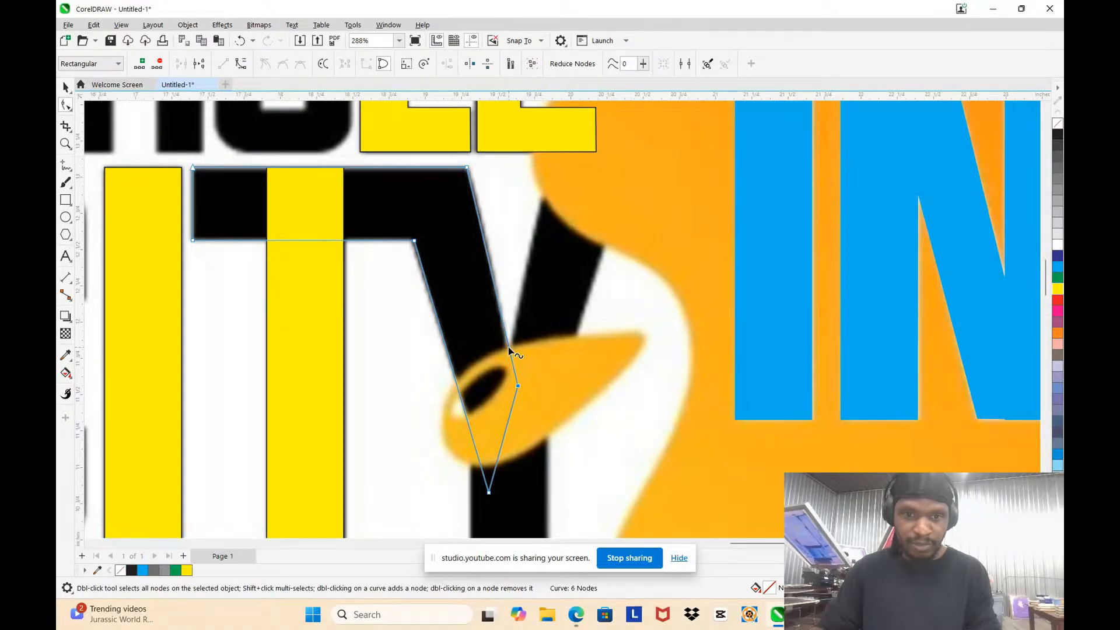
double_click(509, 346)
scroll(509, 347, "up", 3)
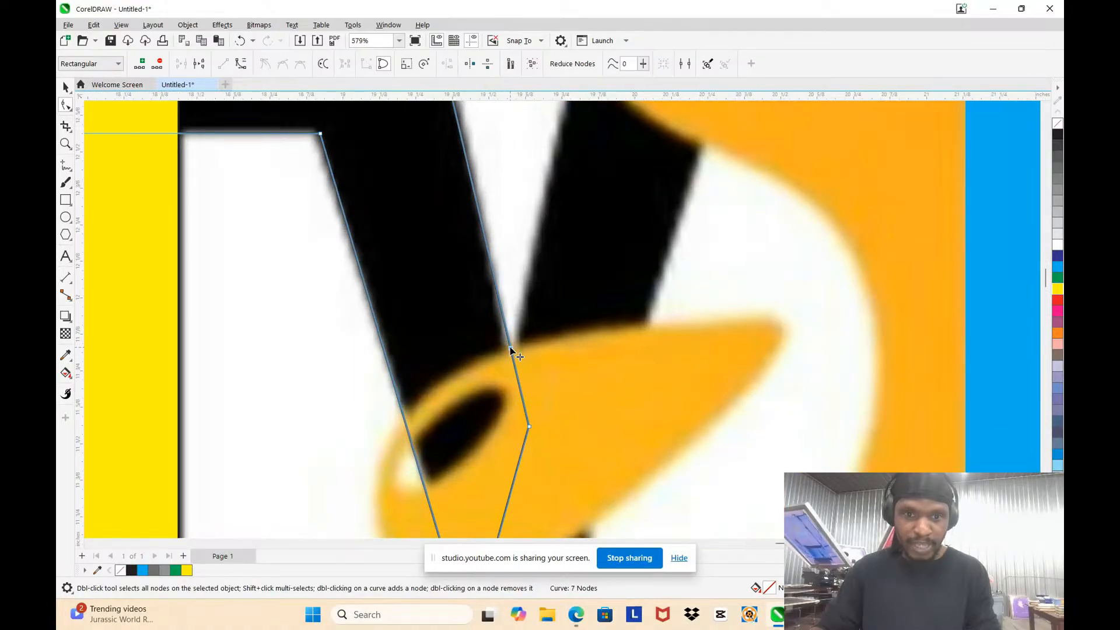
left_click_drag(509, 349, 513, 386)
Step: Shape the Y's right arm by moving one node up its inner edge and placing an added node at its outer top corner
left_click_drag(528, 426, 554, 185)
double_click(546, 237)
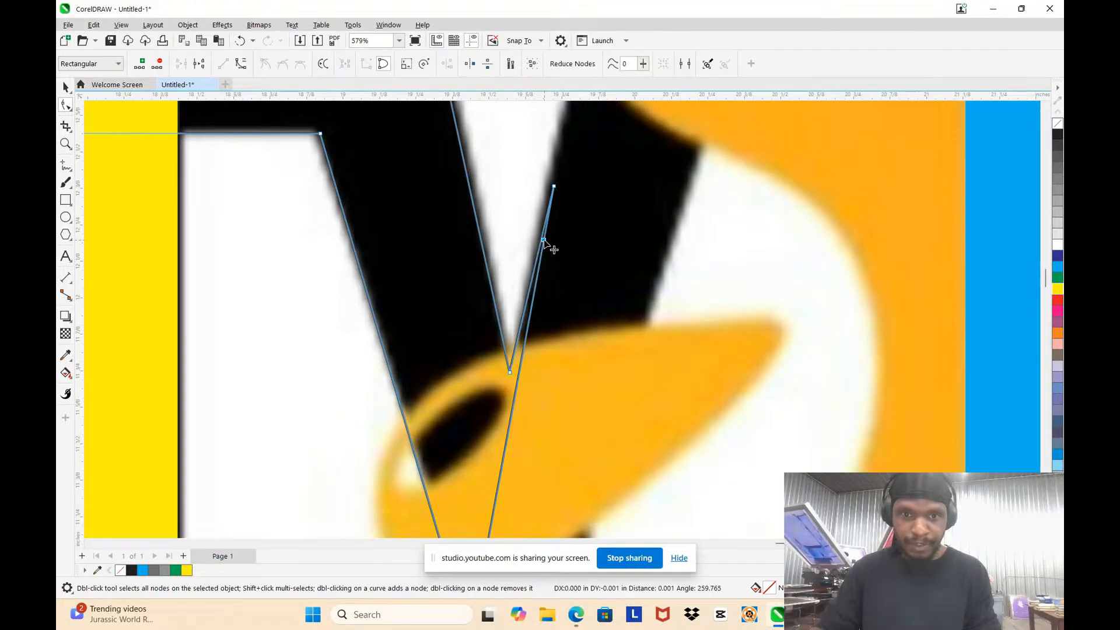
left_click_drag(548, 240, 665, 258)
scroll(584, 362, "down", 3)
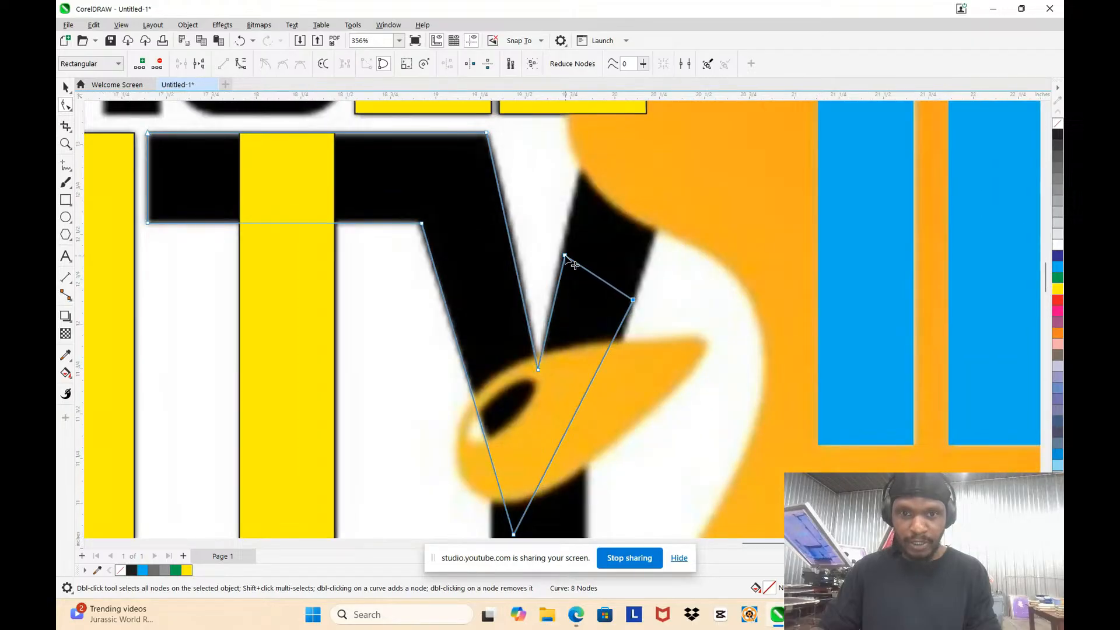
left_click_drag(565, 257, 585, 142)
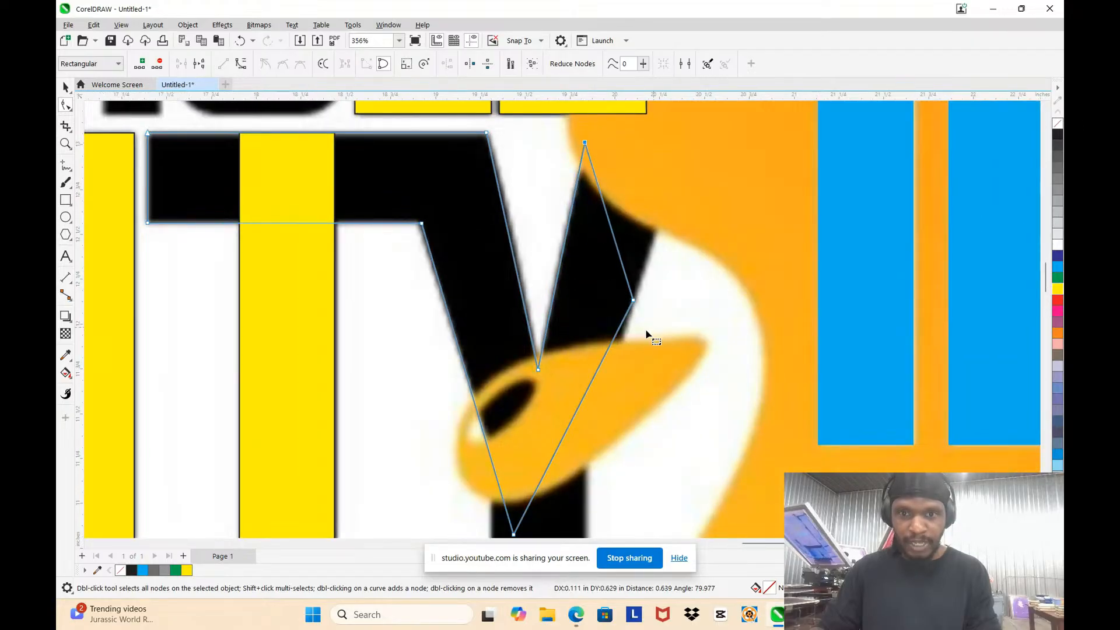
left_click_drag(633, 300, 682, 178)
Step: Add nodes where the Y's arms meet the stem and pull the lower nodes to the stem's two bottom corners
scroll(630, 332, "down", 3)
scroll(603, 311, "up", 2)
scroll(603, 310, "up", 2)
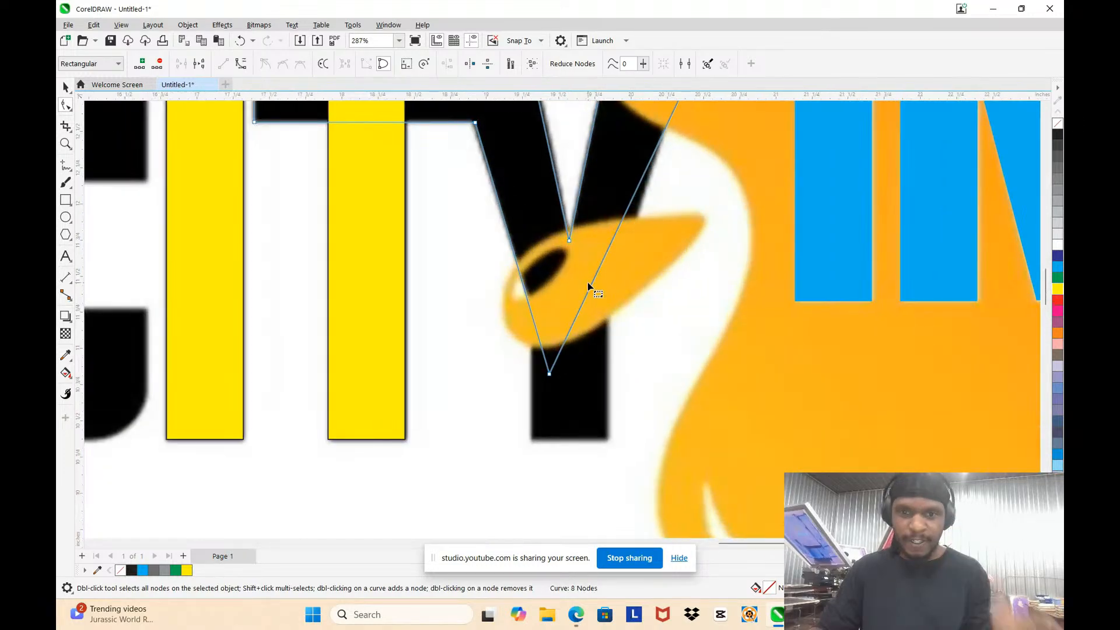
mouse_move(592, 287)
left_mouse_down()
mouse_move(607, 317)
mouse_move(602, 306)
left_mouse_up()
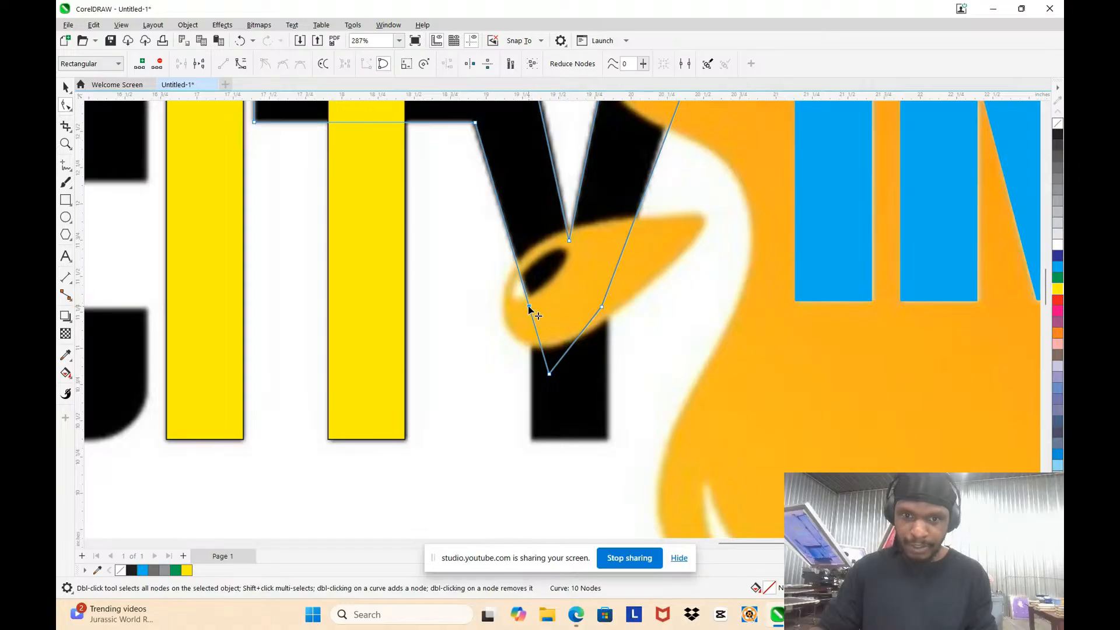
mouse_move(529, 310)
left_mouse_down()
mouse_move(538, 328)
mouse_move(534, 313)
left_mouse_up()
left_click_drag(550, 374, 531, 442)
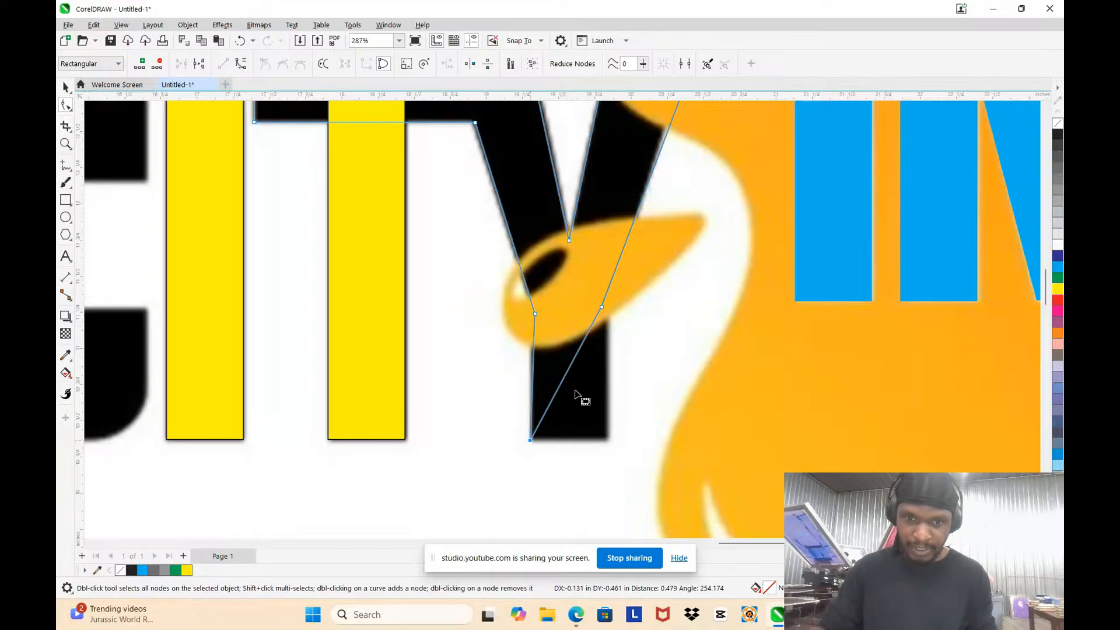
left_click(593, 321)
left_click_drag(593, 321, 608, 442)
Step: Fine-tune the two nodes where the Y's diagonals meet the stem so they follow the letter's edges at equal height
left_click_drag(601, 306, 607, 306)
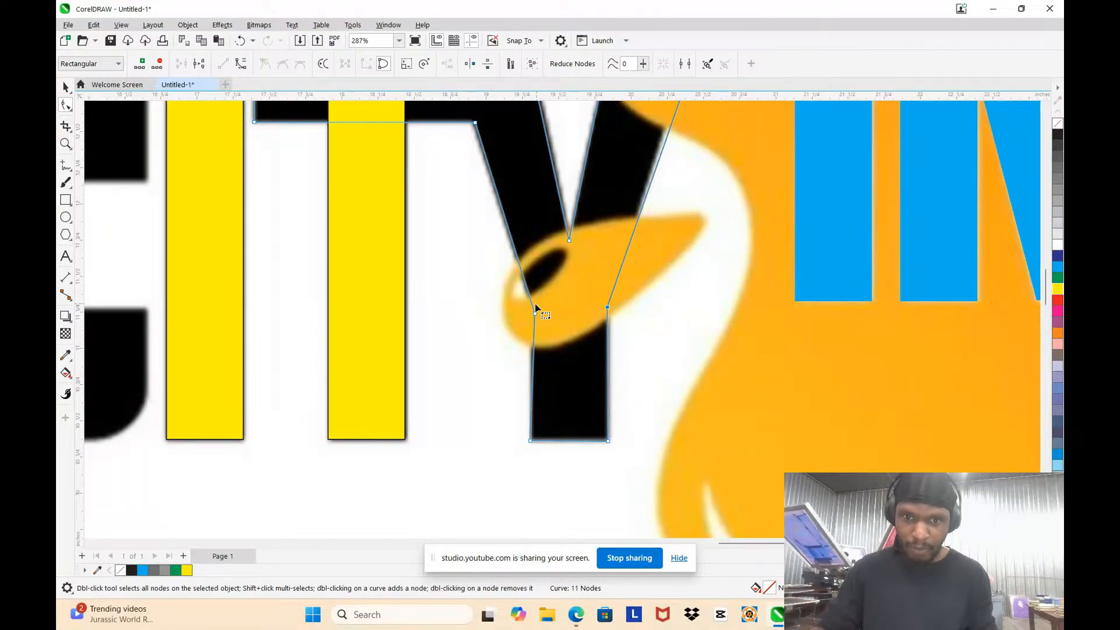
left_click_drag(534, 310, 528, 300)
scroll(533, 311, "up", 5)
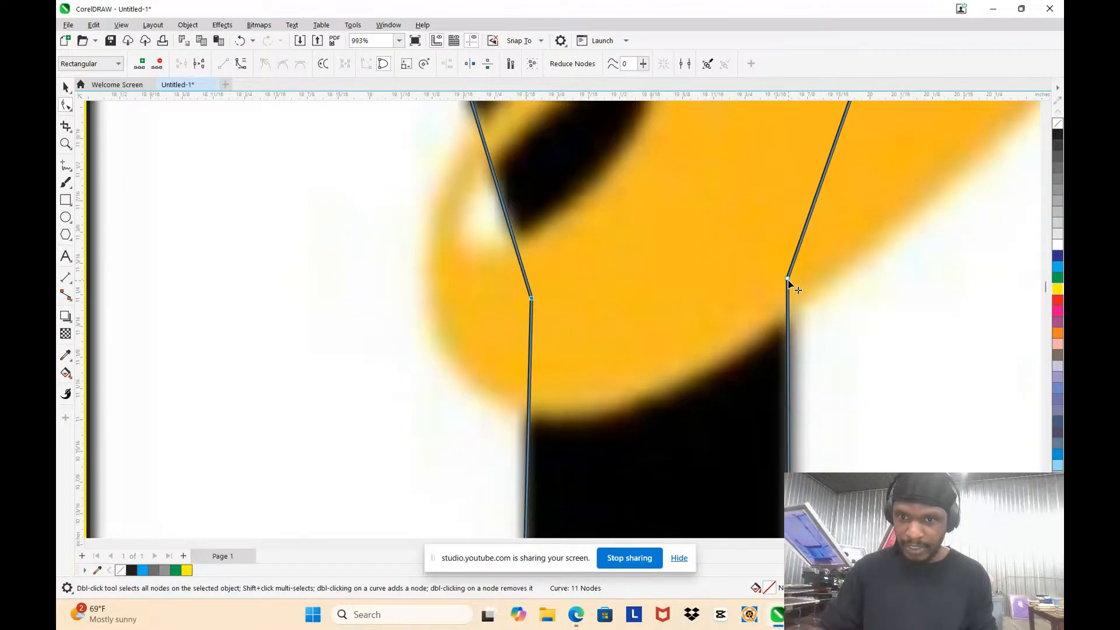
left_click_drag(787, 280, 792, 299)
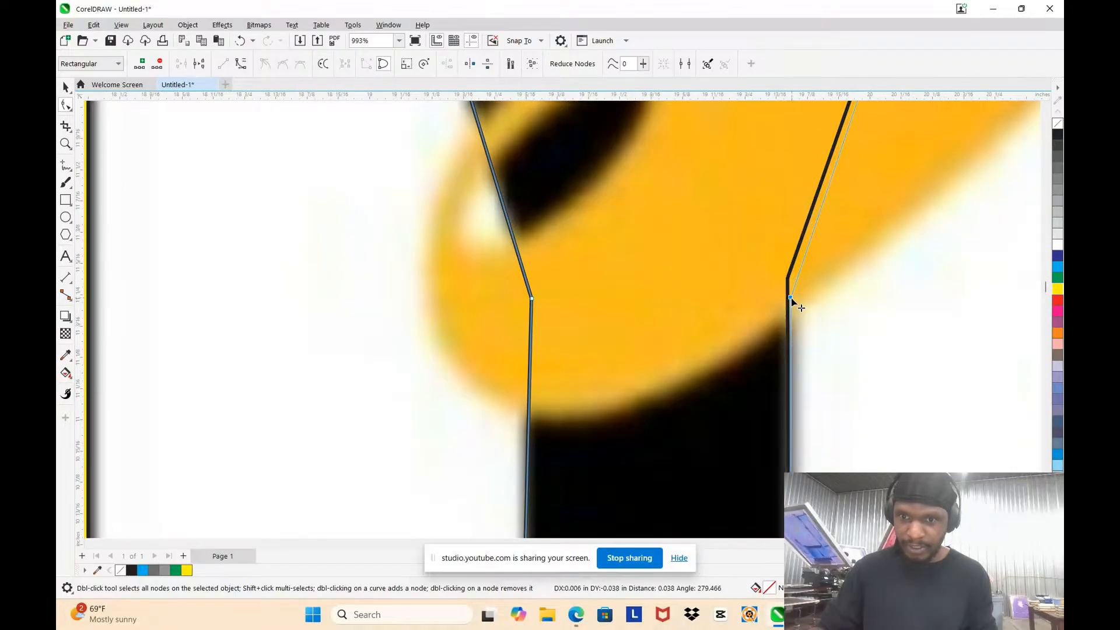
Step: Check the two junction nodes' alignment with a temporary rectangle flattened across the Y, and delete the rectangle
left_click(68, 200)
left_click_drag(412, 237, 855, 297)
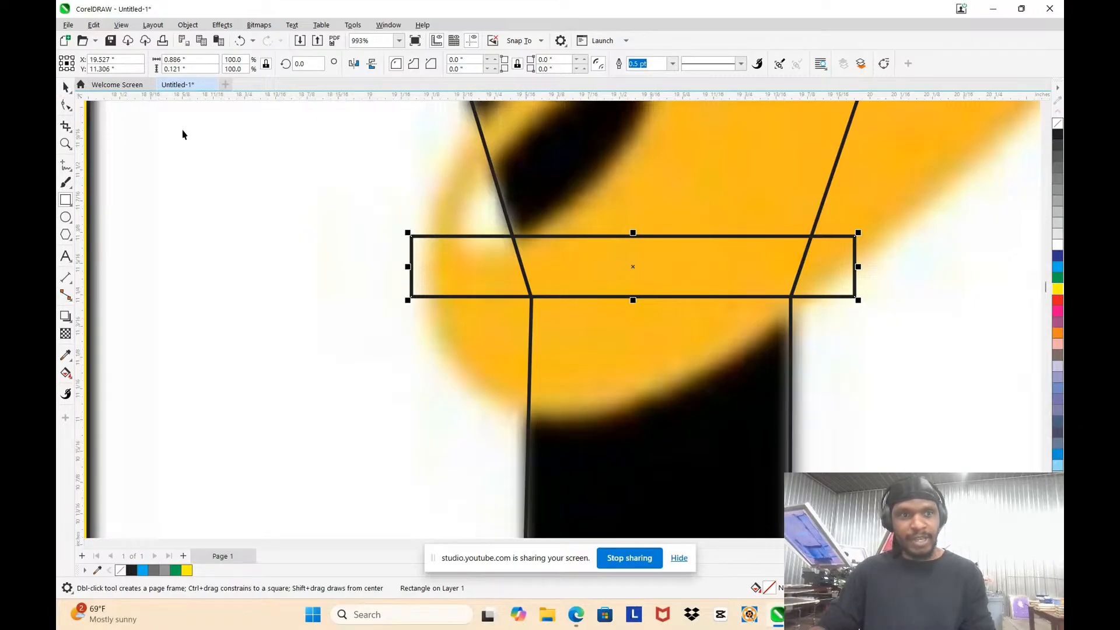
key("space")
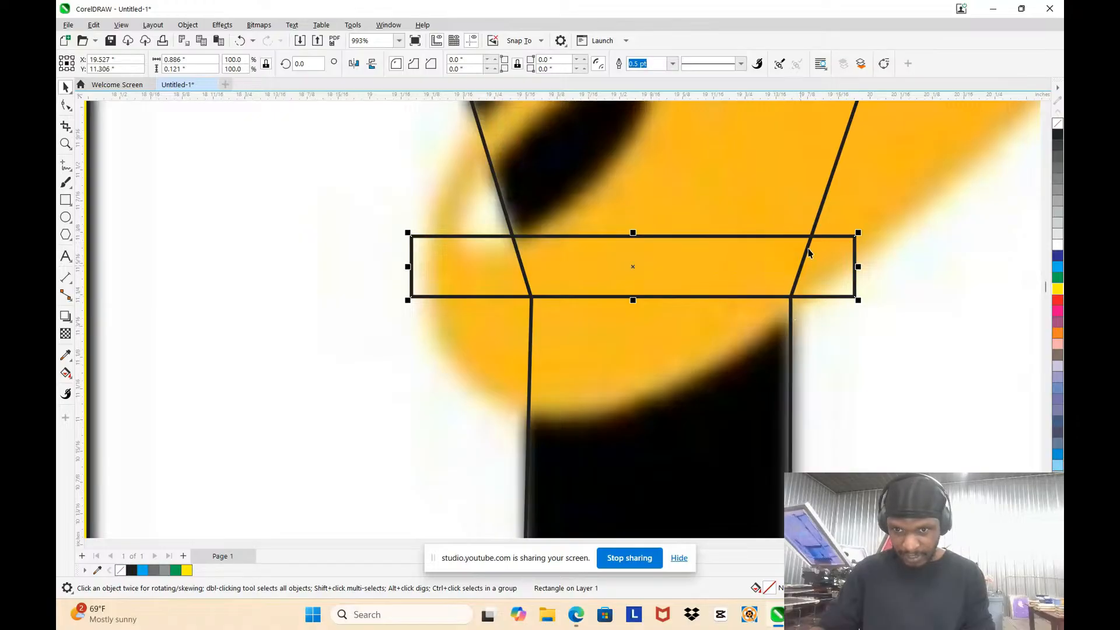
left_click_drag(632, 231, 633, 296)
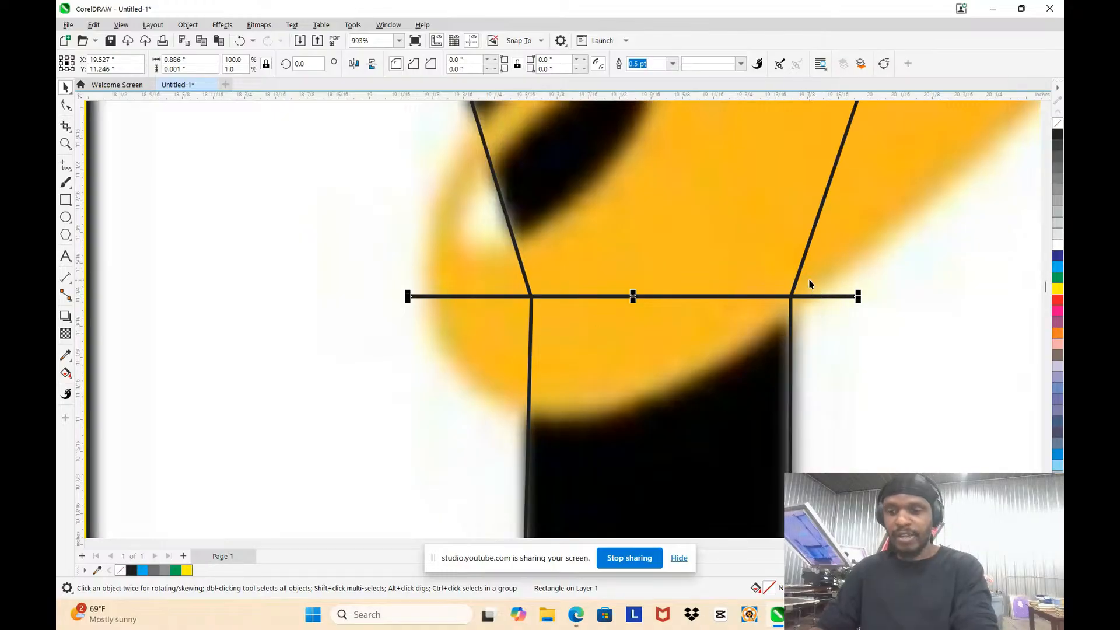
key("Delete")
Step: Move the two top nodes of the Y's right arm so its sides follow the letter and its end lines up with the crossbar's top
scroll(822, 296, "down", 5)
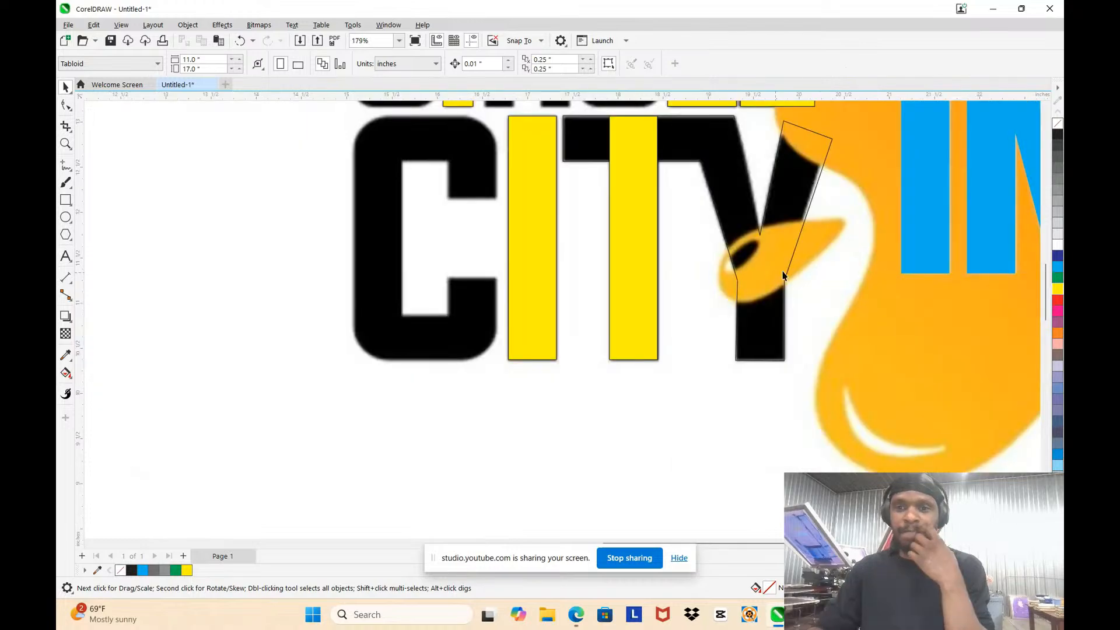
scroll(809, 230, "up", 3)
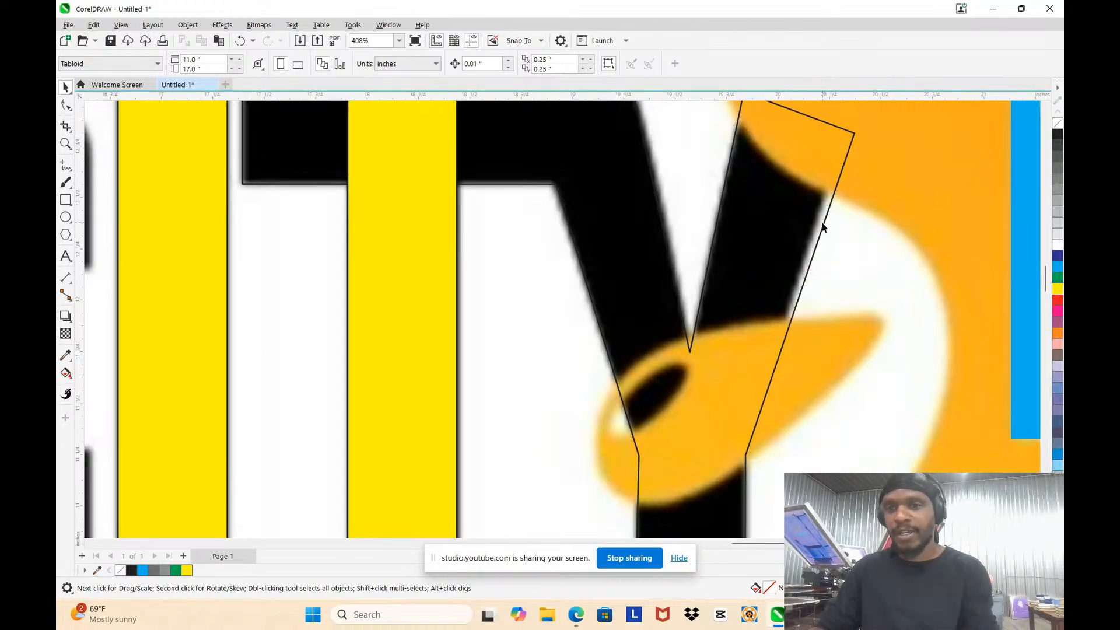
double_click(827, 220)
key("F10")
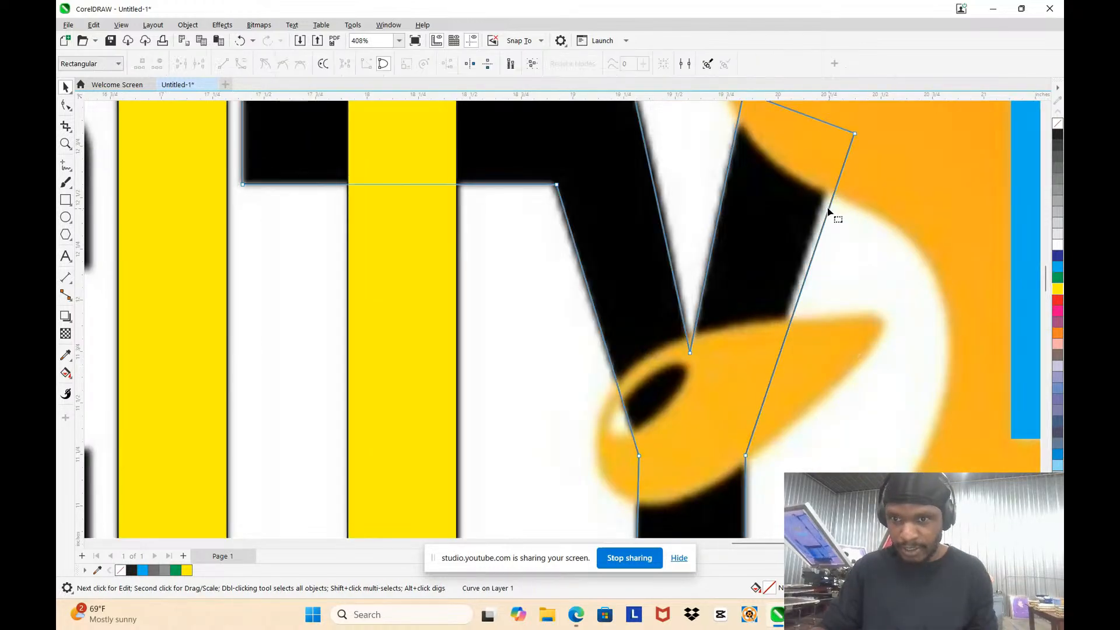
left_click_drag(854, 135, 840, 108)
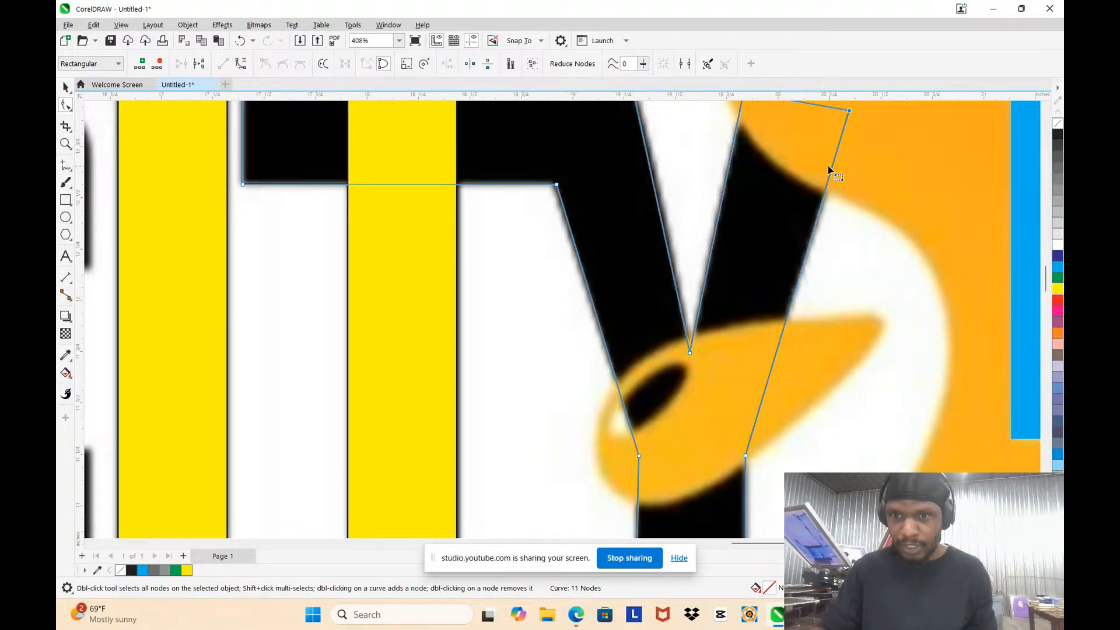
scroll(842, 134, "down", 3)
scroll(828, 163, "up", 2)
mouse_move(814, 186)
left_mouse_down()
mouse_move(827, 162)
mouse_move(815, 164)
left_mouse_up()
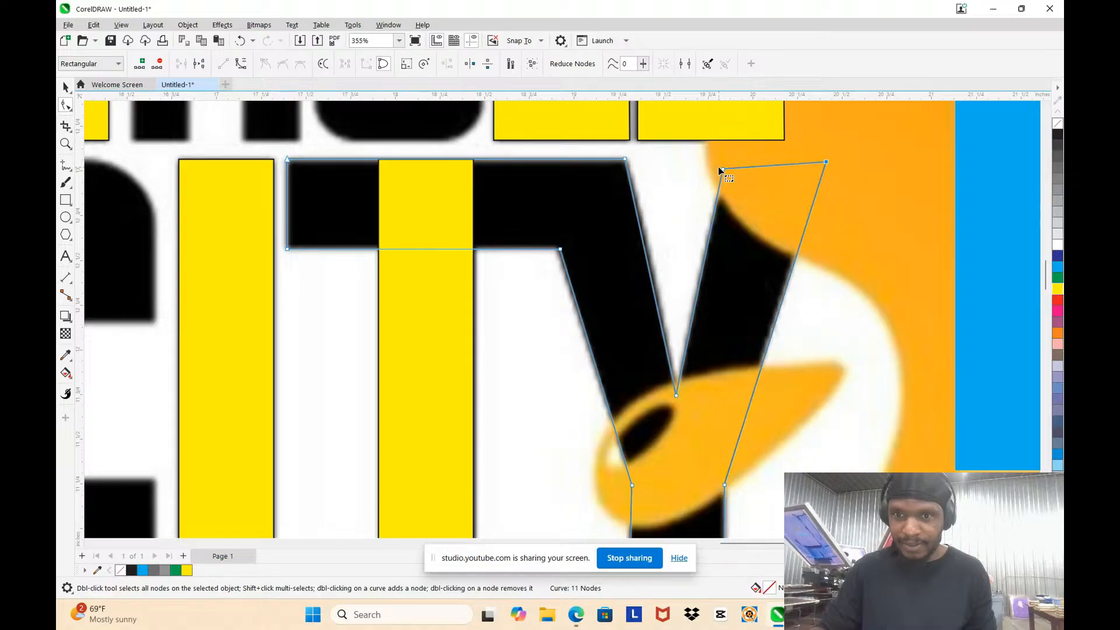
left_click_drag(722, 168, 749, 194)
Step: Weld CITY's T stem rectangle to the joined crossbar and Y curve, and fill the combined shape yellow
scroll(749, 194, "down", 6)
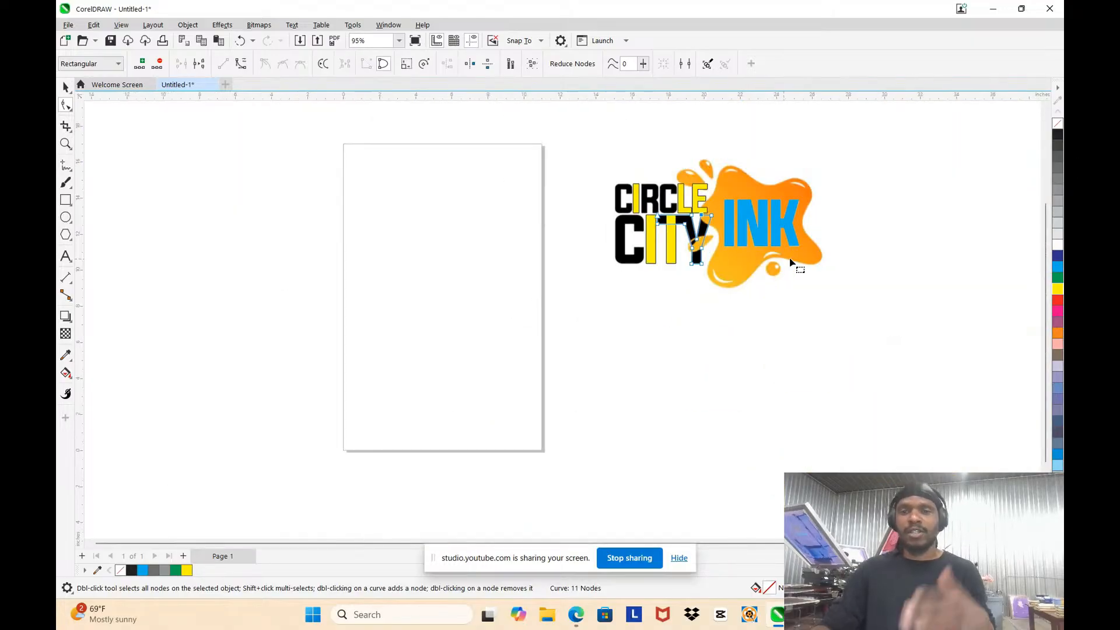
scroll(647, 217, "up", 2)
scroll(647, 217, "up", 4)
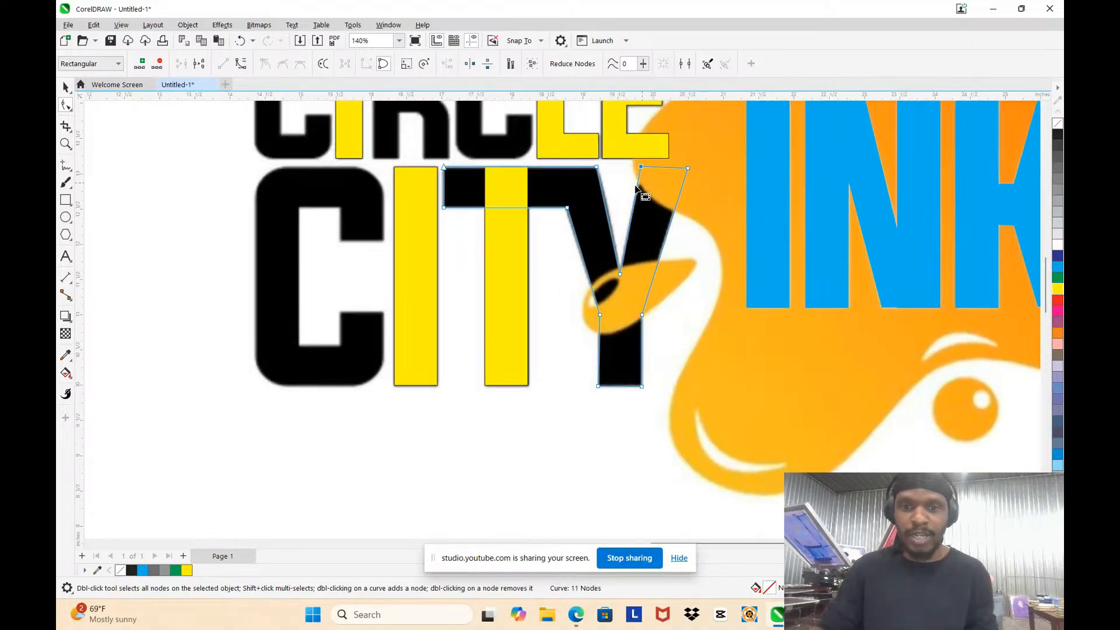
scroll(653, 214, "down", 3)
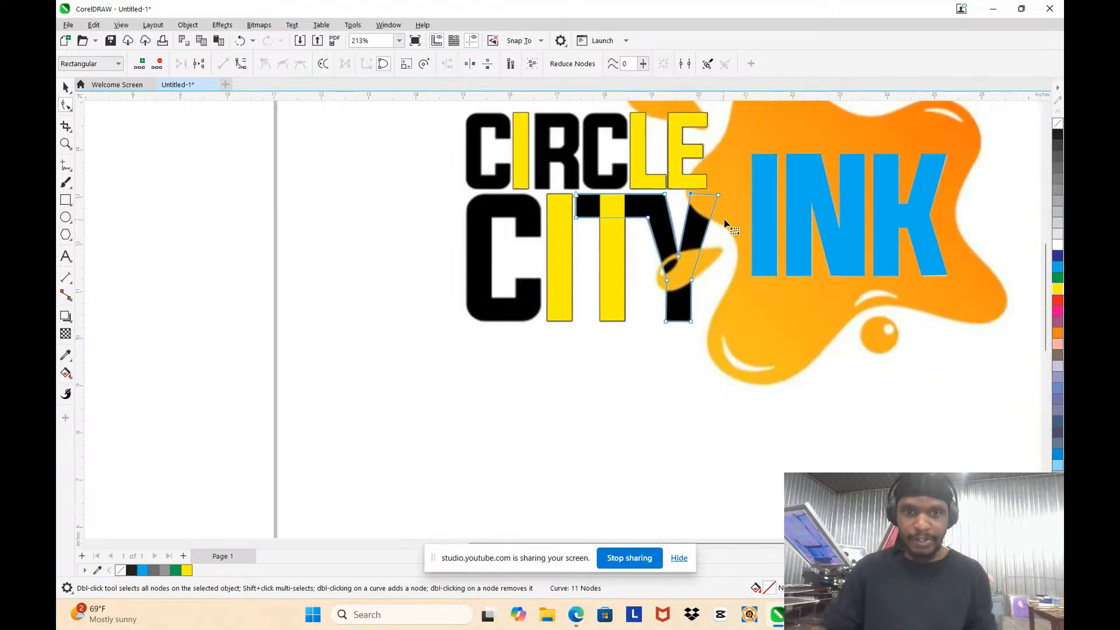
left_click(65, 87)
scroll(516, 182, "up", 3)
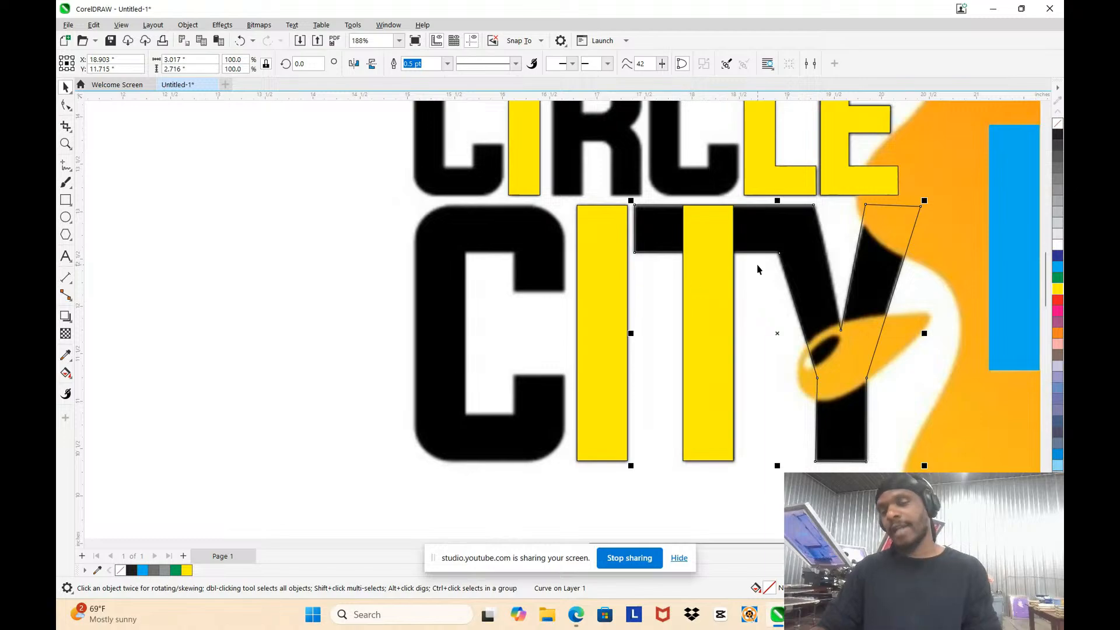
left_click(719, 287)
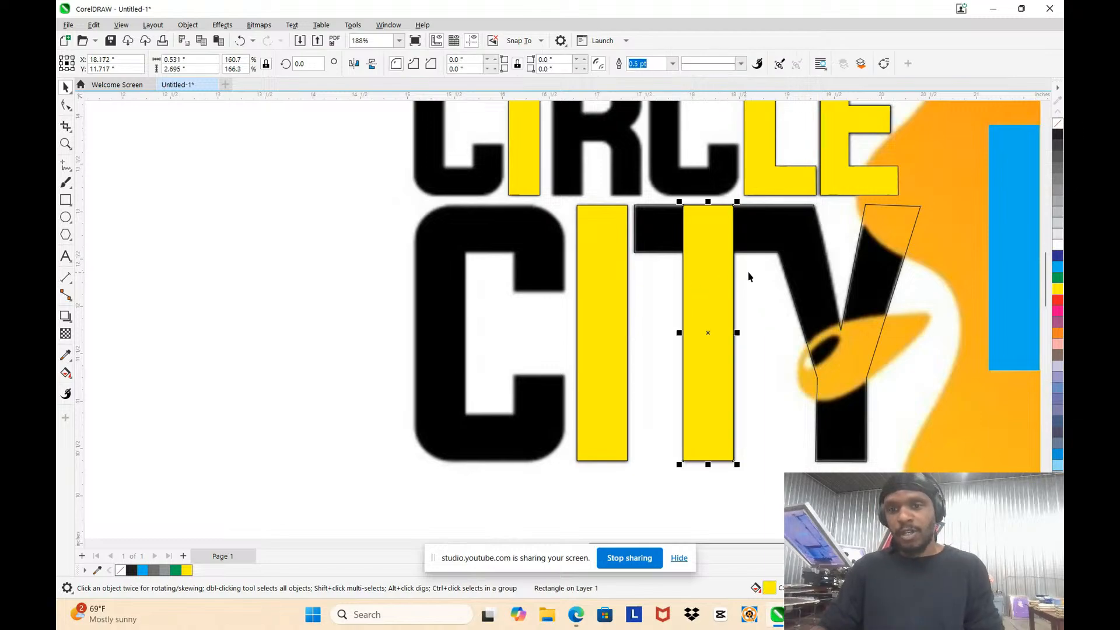
left_click(785, 239, "shift")
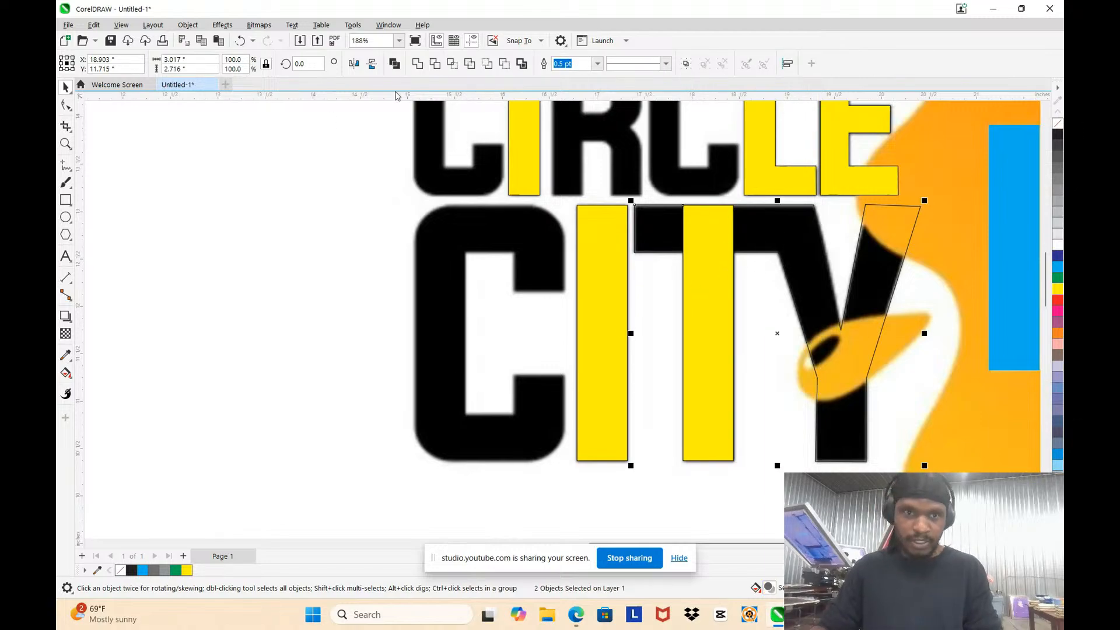
left_click(416, 64)
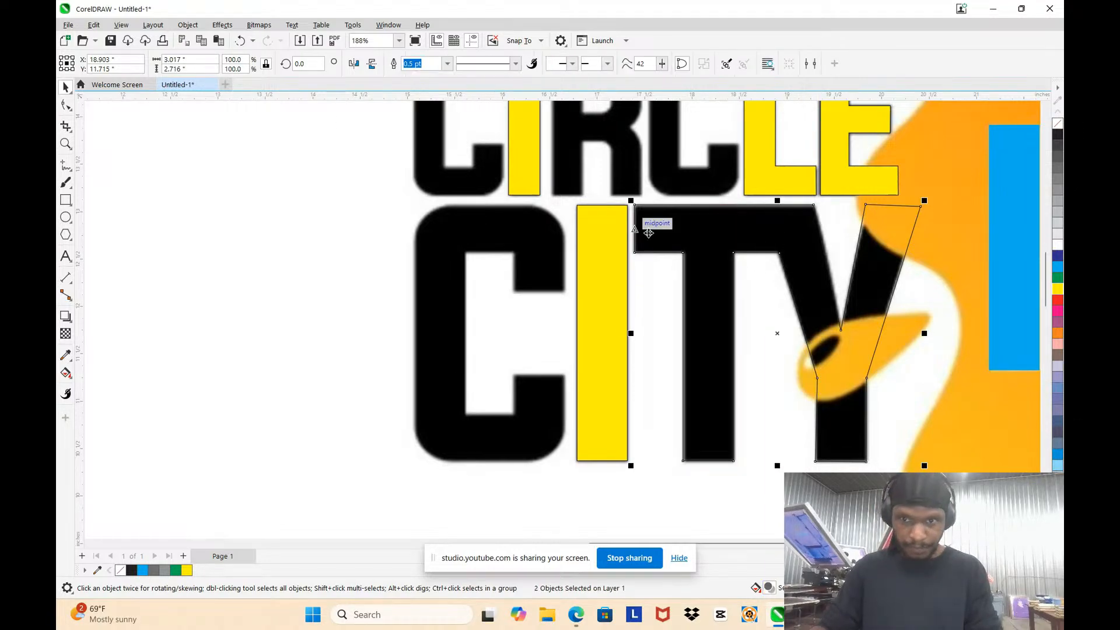
left_click(1056, 288)
scroll(785, 297, "down", 5)
left_click(692, 200)
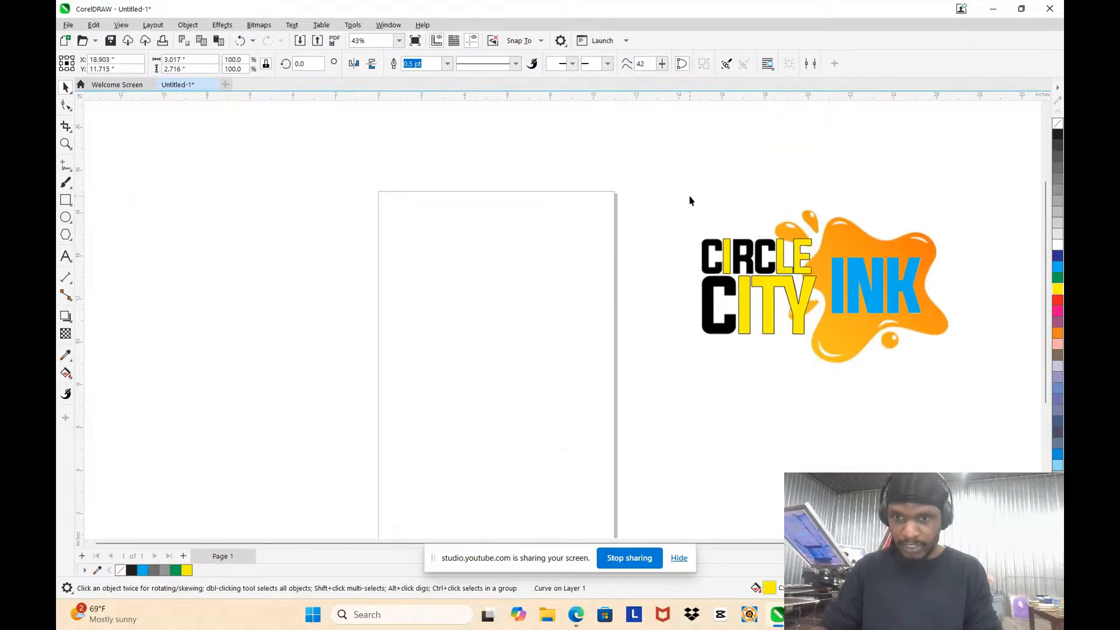
scroll(825, 324, "up", 3)
scroll(660, 191, "up", 1)
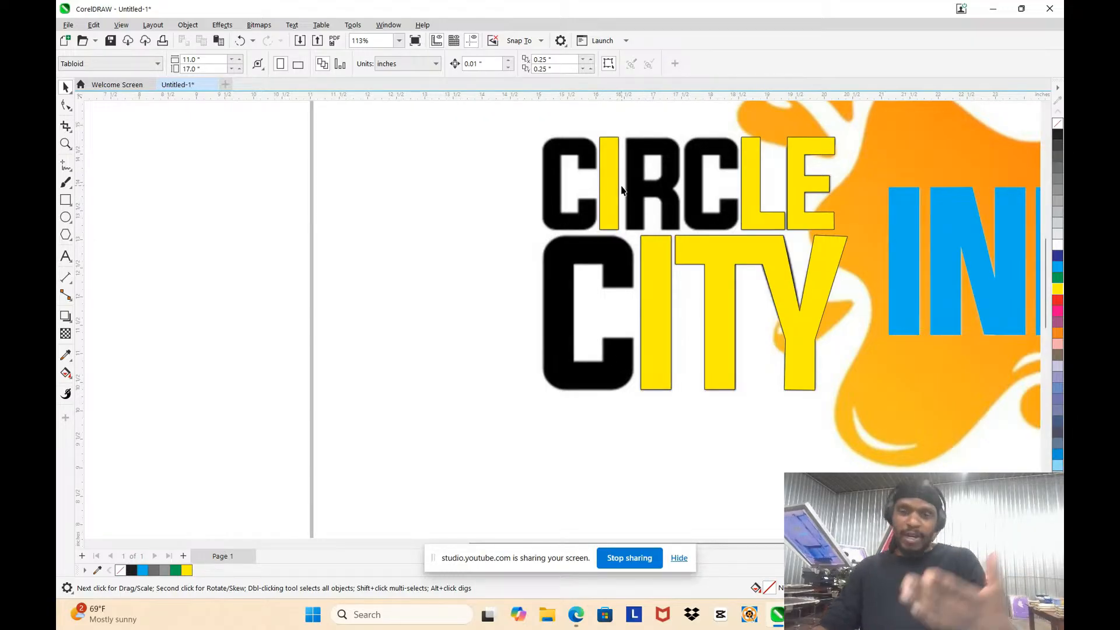
scroll(716, 151, "up", 2)
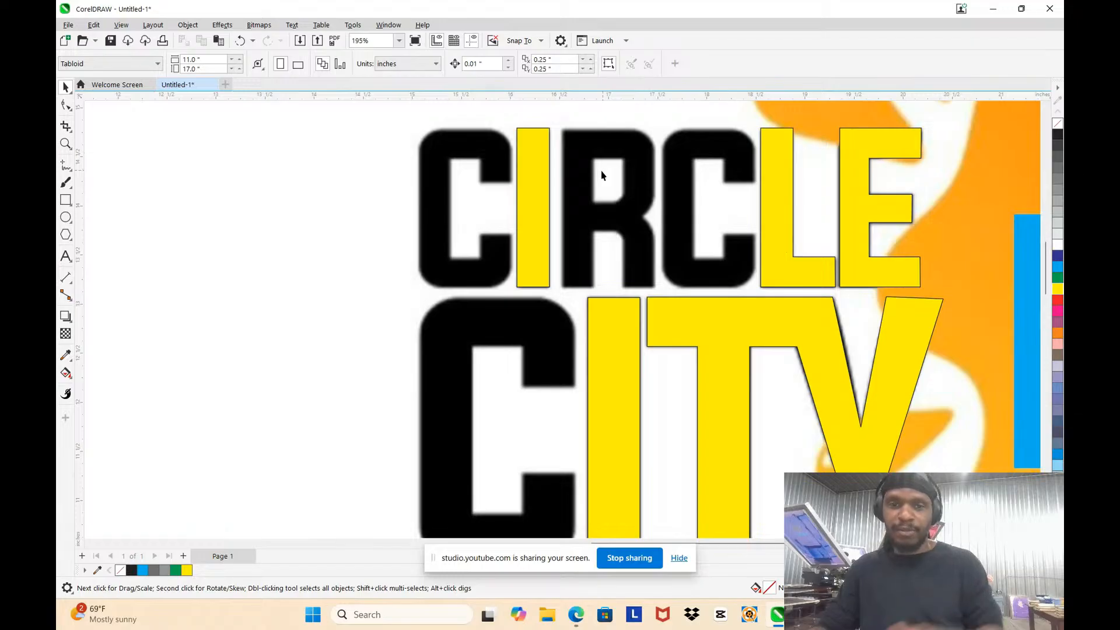
scroll(545, 151, "up", 2)
left_click(543, 156)
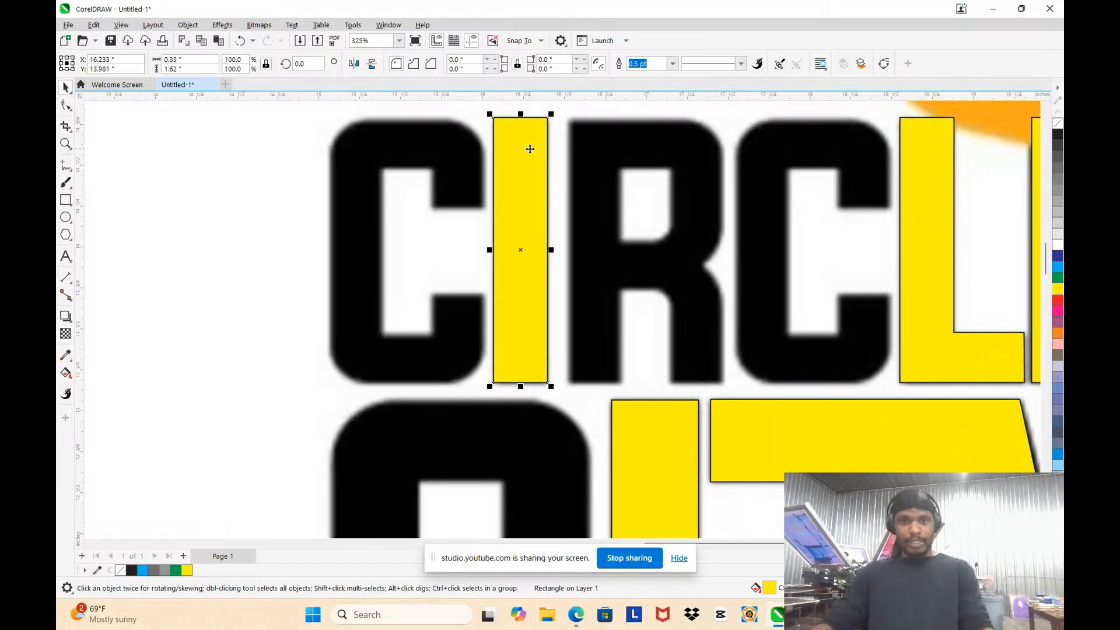
left_click_drag(528, 151, 586, 152)
key("Delete")
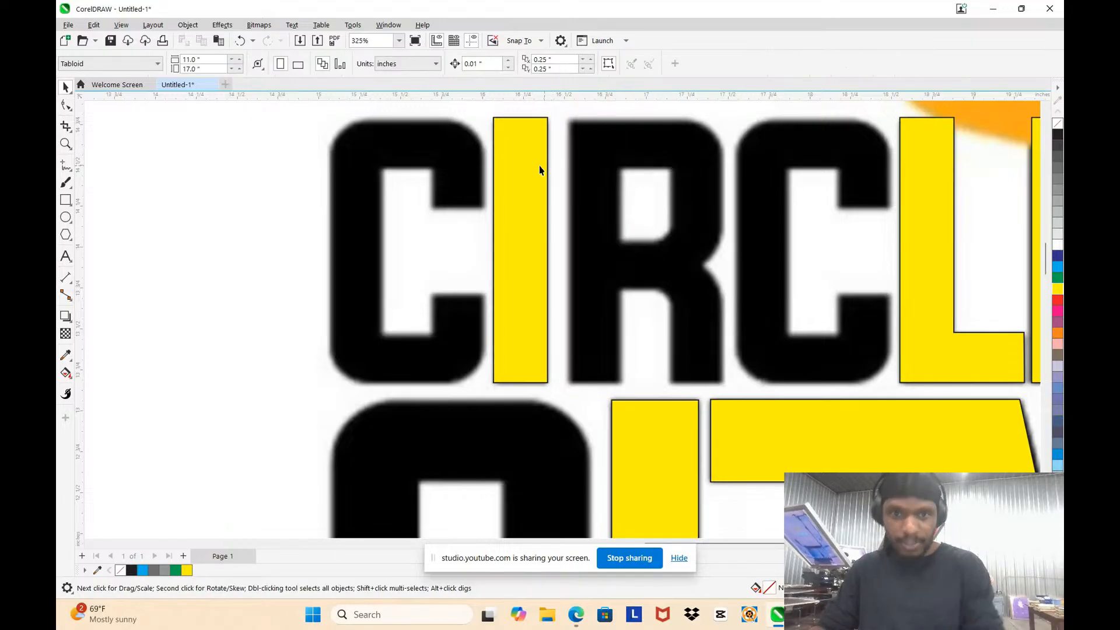
Step: Duplicate CIRCLE's yellow I rectangle and place the copy over the R's vertical stem
left_click(525, 168)
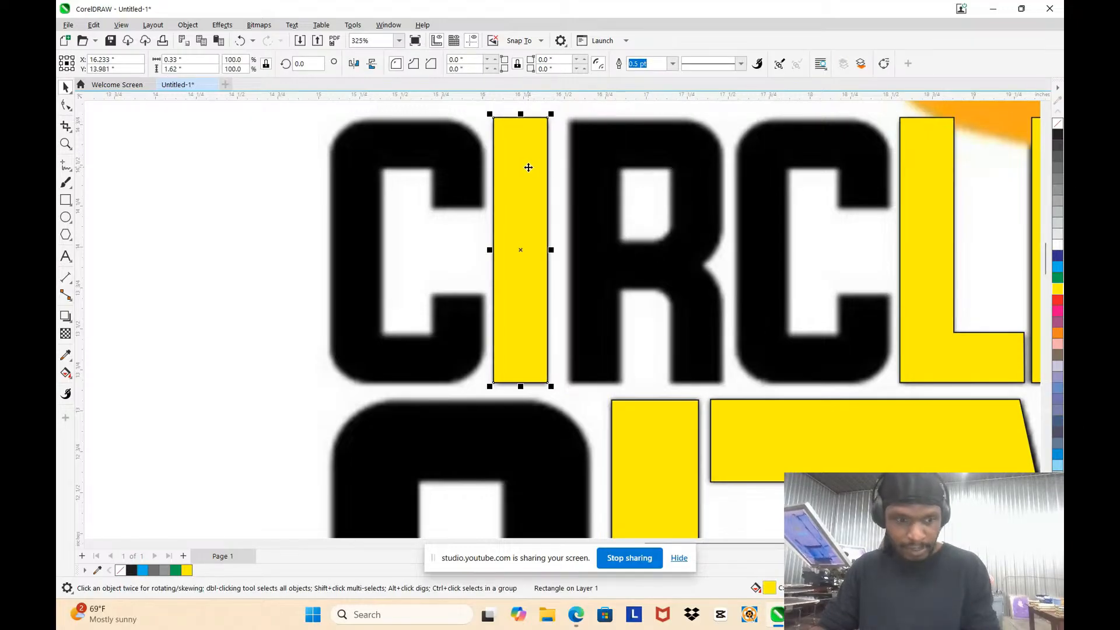
left_click_drag(529, 167, 604, 173)
scroll(648, 131, "down", 4)
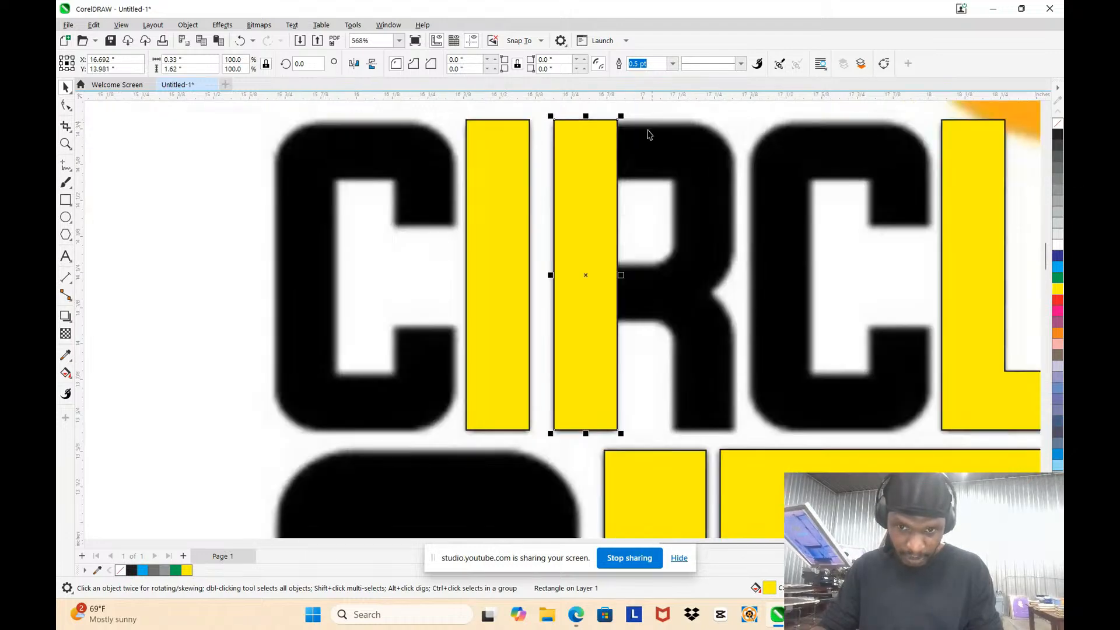
scroll(635, 204, "up", 3)
scroll(640, 171, "down", 2)
scroll(641, 171, "up", 2)
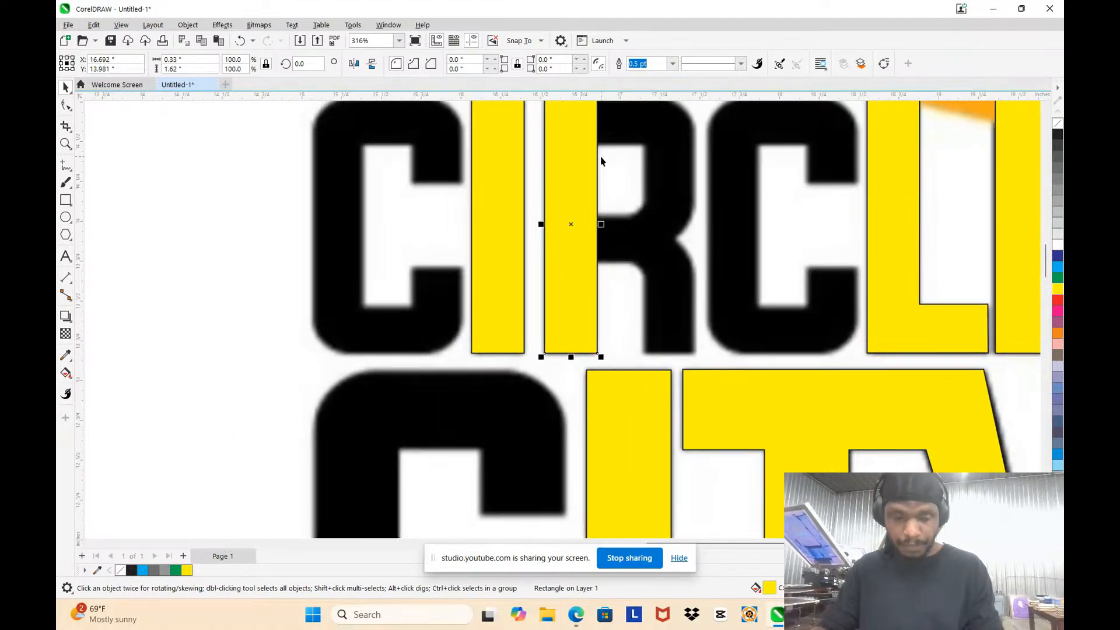
scroll(600, 155, "down", 3)
scroll(603, 141, "up", 3)
Step: Duplicate the R's stem rectangle onto its right leg and shorten the copy from above to about 0.42 in high
left_click(577, 164)
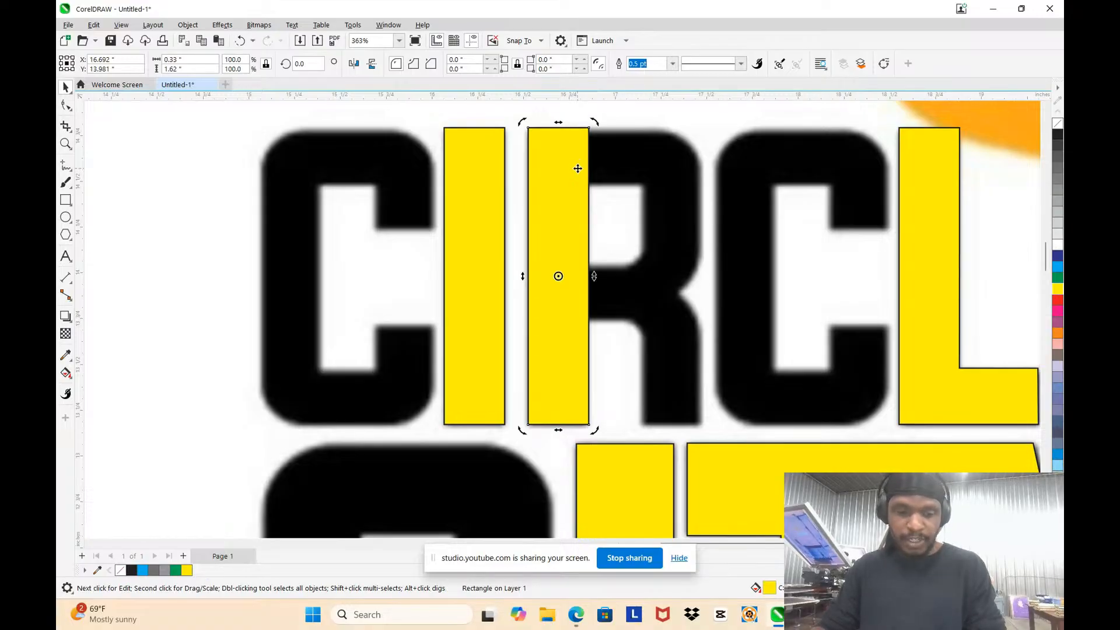
left_click_drag(577, 170, 684, 177)
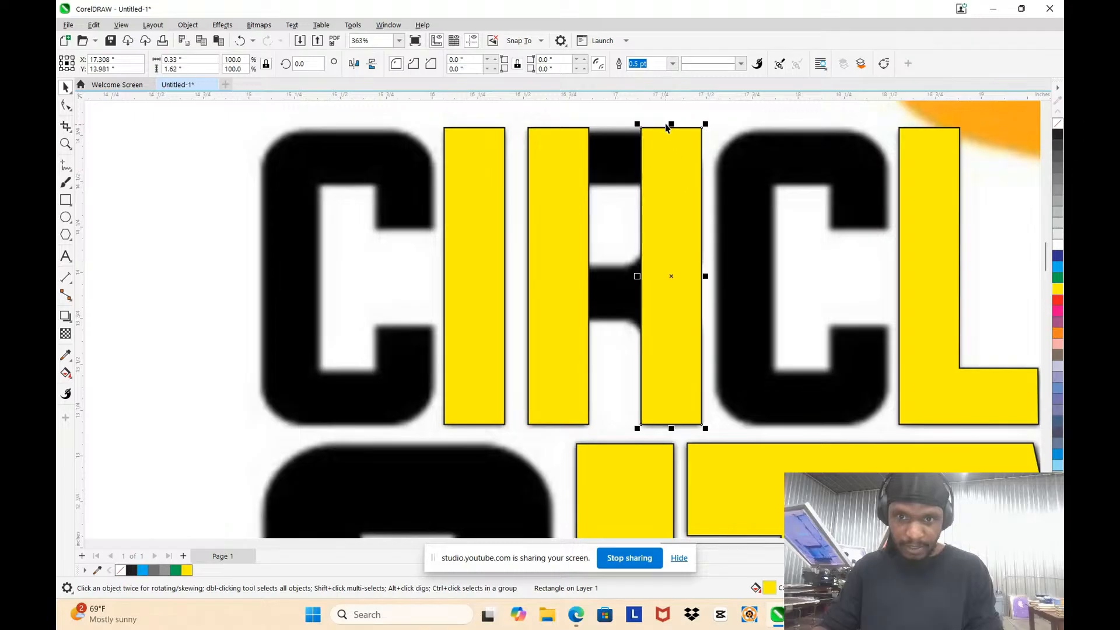
left_click_drag(671, 123, 665, 345)
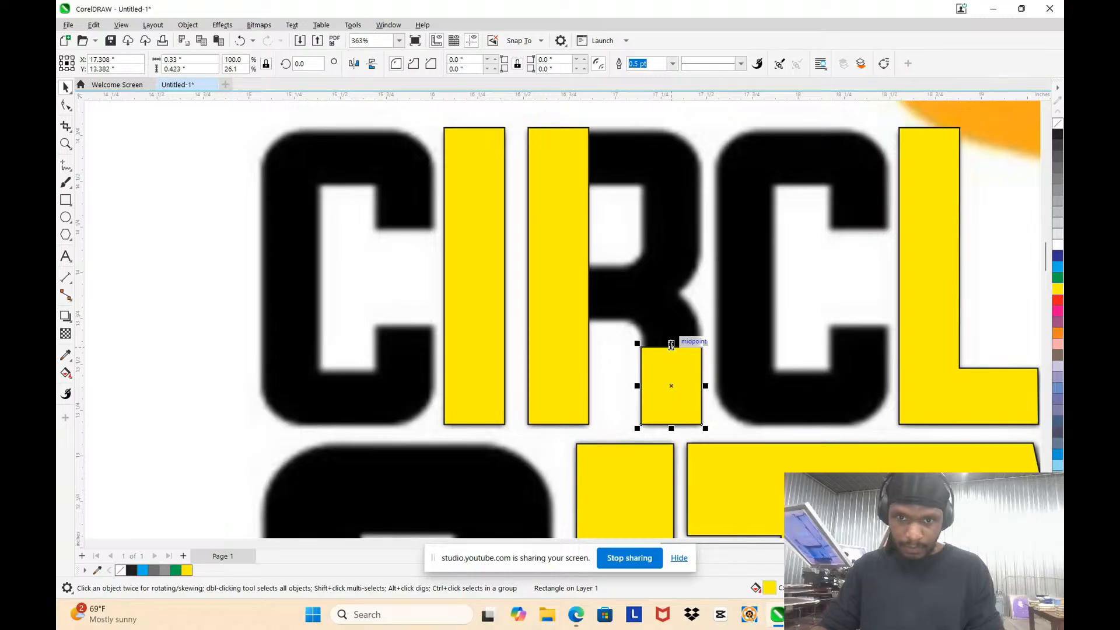
Step: Trim the R's leg block to about 0.38 in, copy it to the top bar, bowl side and middle bar, and flatten the middle copy to about 0.28 in
left_click_drag(670, 344, 614, 298)
left_click_drag(617, 251, 617, 281)
left_click_drag(617, 279, 617, 267)
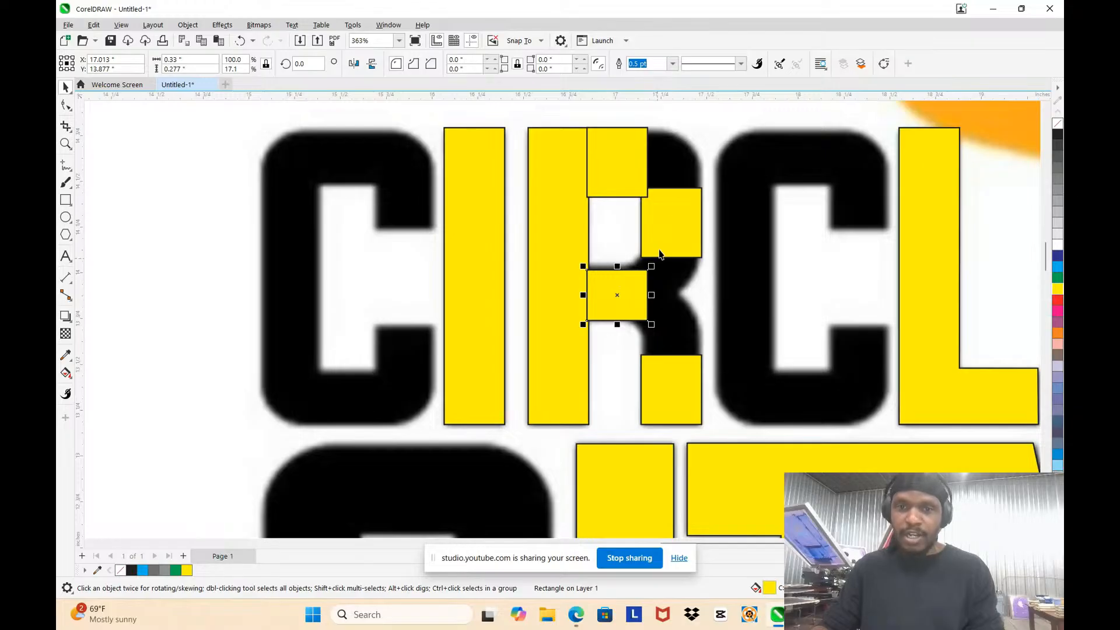
Step: Narrow the R's bowl-side rectangle to about 0.31 in and extend it upward to about 0.44 in high
left_click(679, 219)
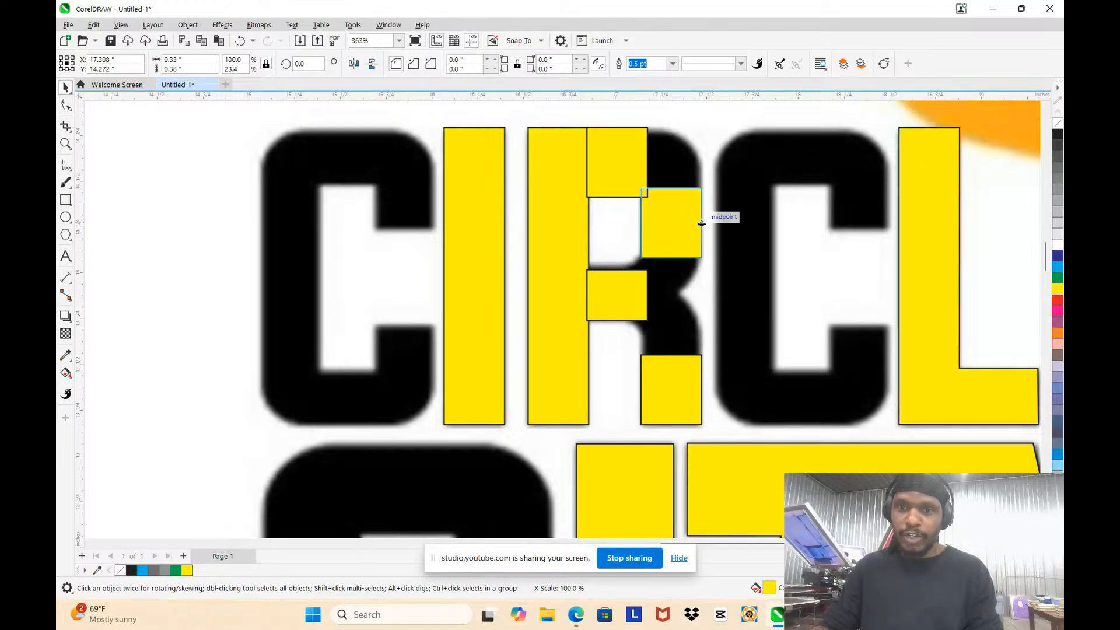
mouse_move(705, 222)
left_mouse_down()
mouse_move(695, 223)
mouse_move(702, 231)
left_mouse_up()
scroll(695, 222, "up", 2)
scroll(703, 231, "down", 3)
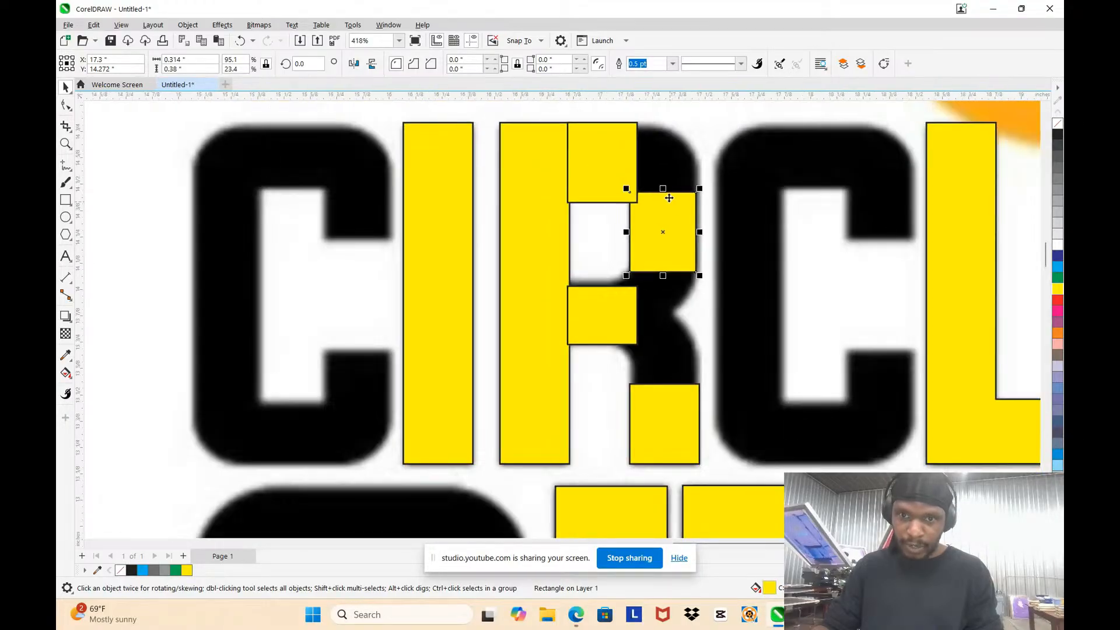
left_click_drag(663, 189, 663, 174)
scroll(647, 295, "up", 1)
scroll(647, 294, "up", 1)
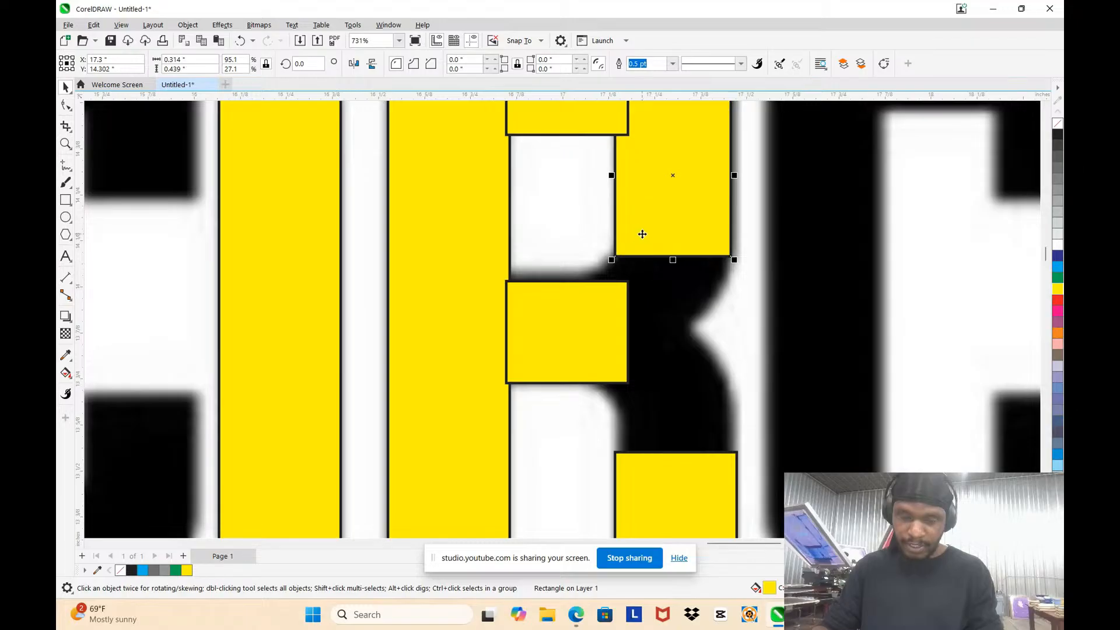
scroll(642, 234, "down", 2)
scroll(575, 251, "up", 2)
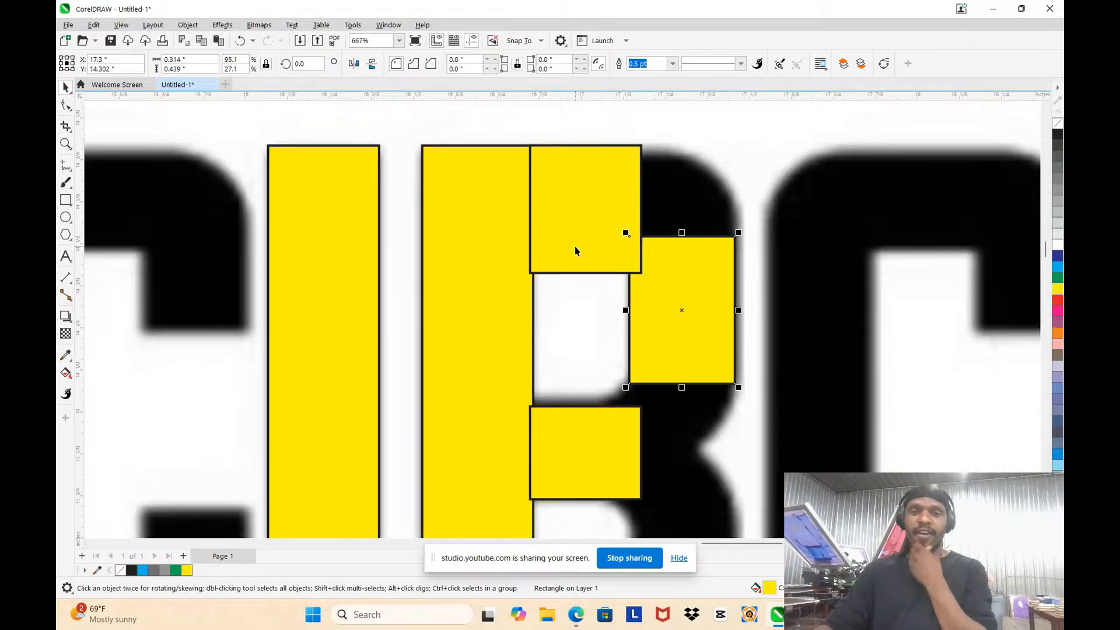
Step: Raise the lower edge of the R's top bar rectangle, making it about 0.31 in high to match the letter
left_click(575, 251)
left_click_drag(586, 277, 582, 252)
scroll(571, 163, "down", 2)
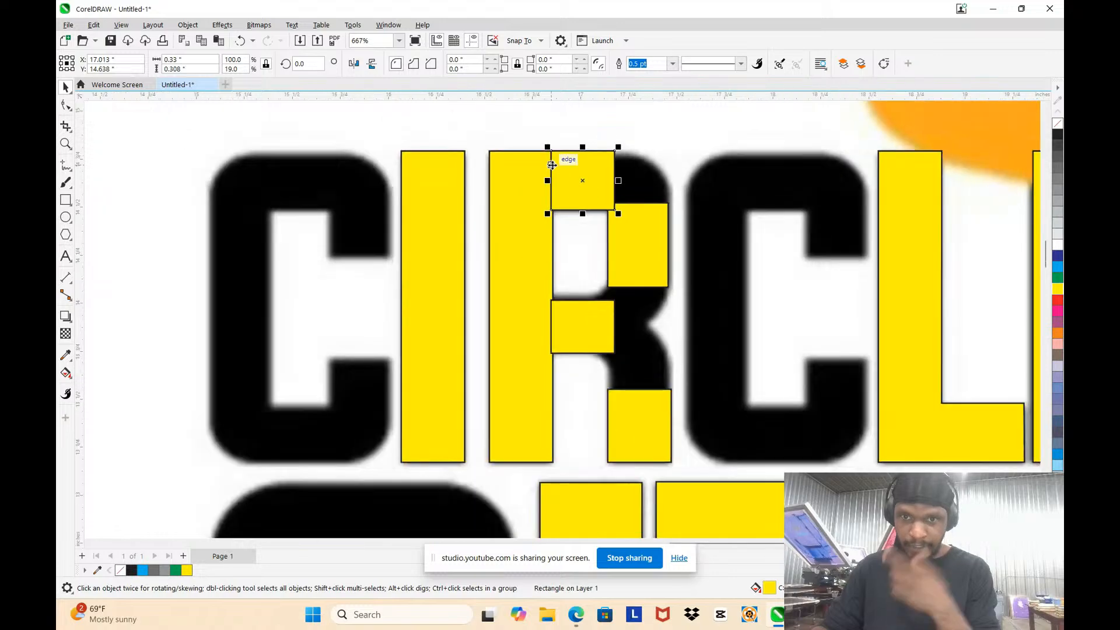
scroll(559, 140, "up", 3)
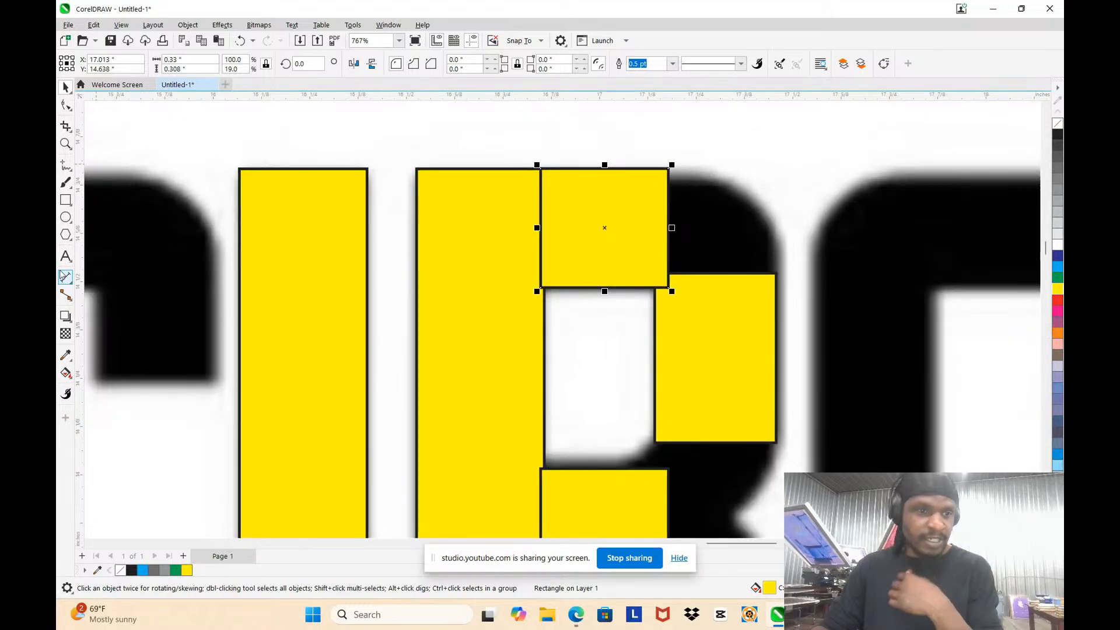
left_click(72, 283)
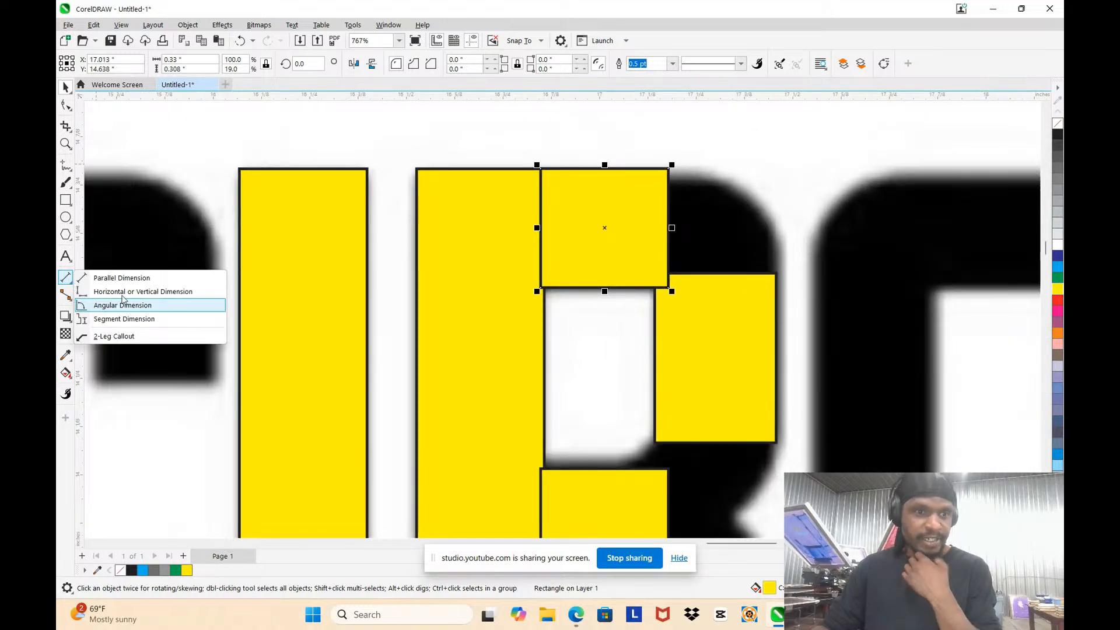
left_click(73, 241)
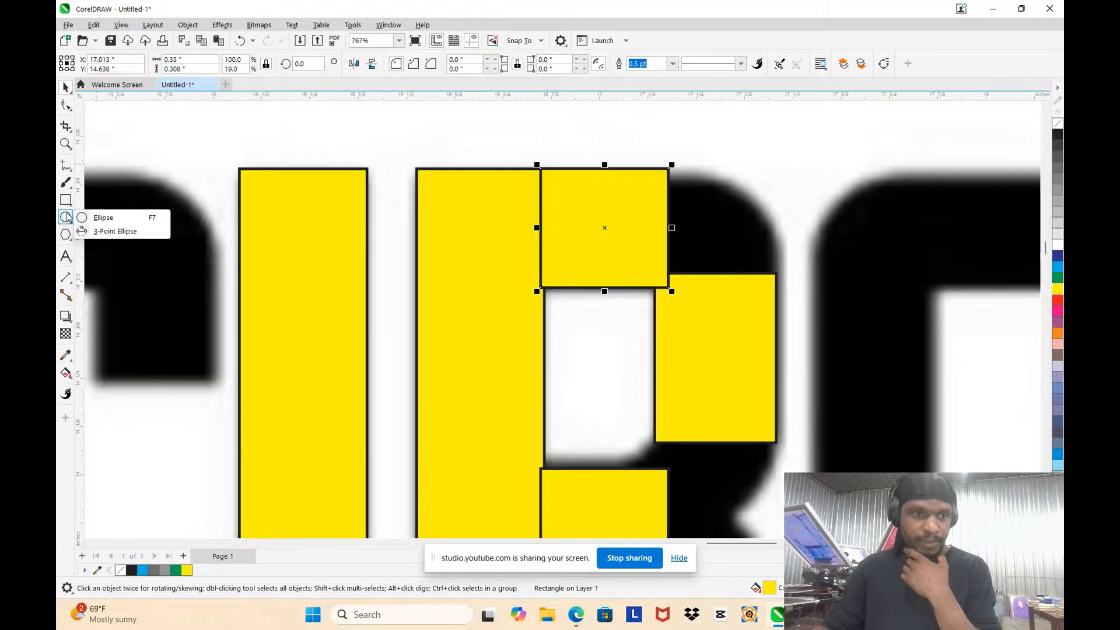
mouse_move(68, 201)
mouse_move(65, 171)
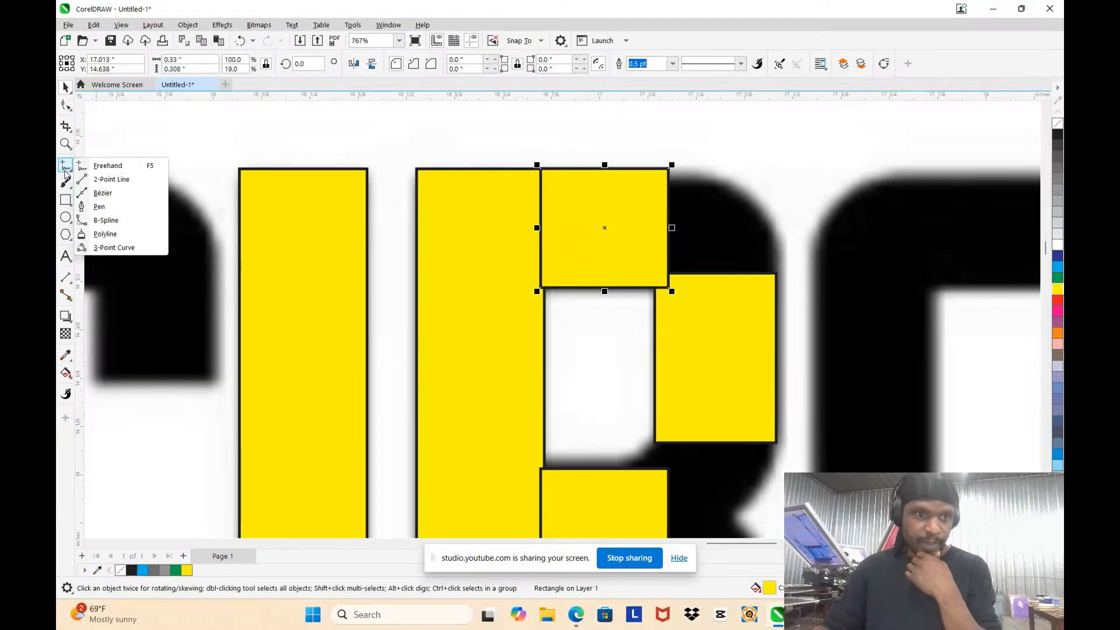
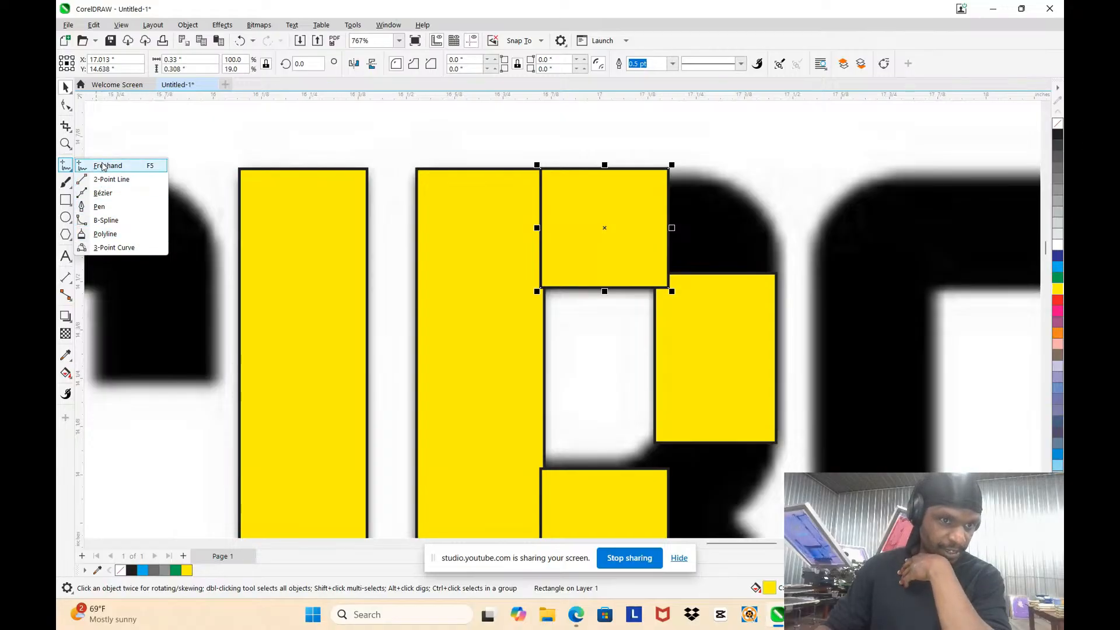
Step: Draw a straight Bézier line about 0.28 by 0.27 in from the R's top bar corner to the bowl-side rectangle's outer upper corner
left_click(103, 194)
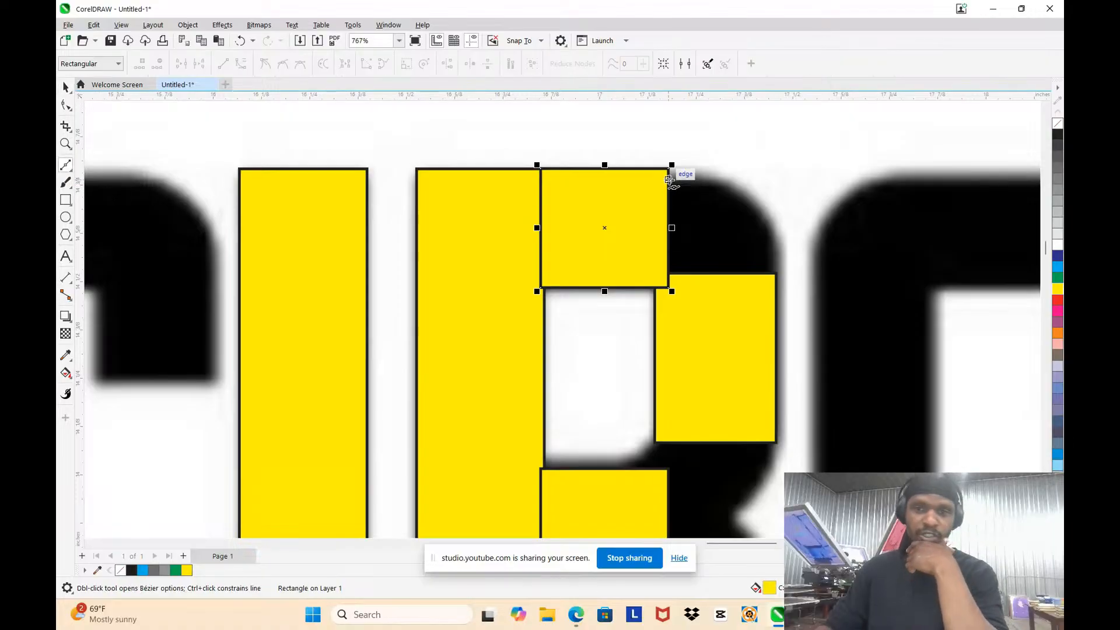
scroll(669, 170, "up", 2)
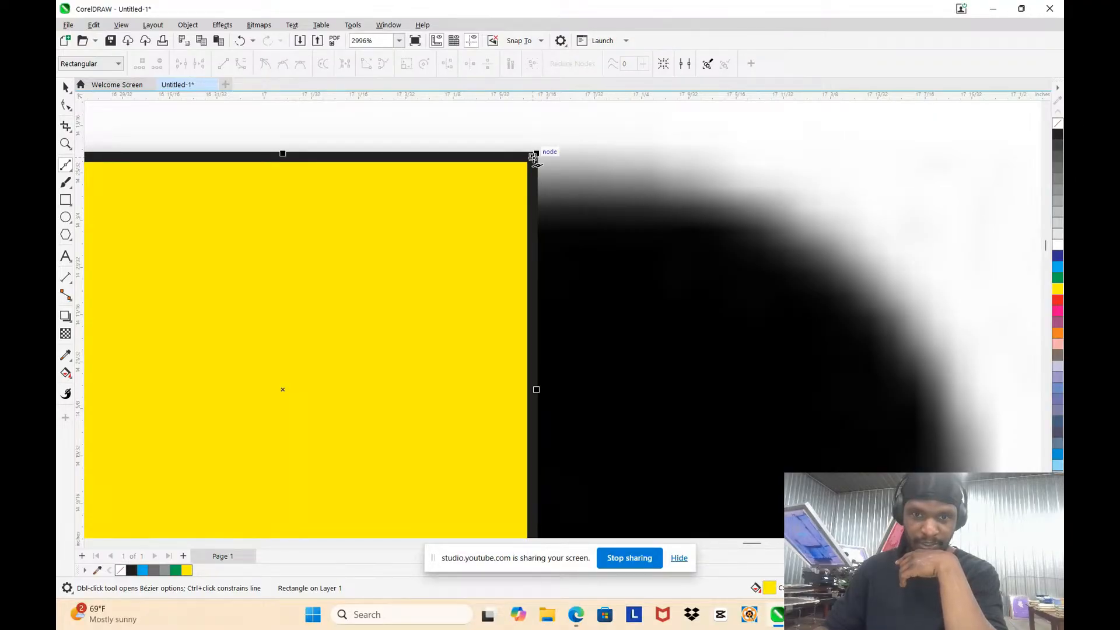
scroll(534, 158, "down", 2)
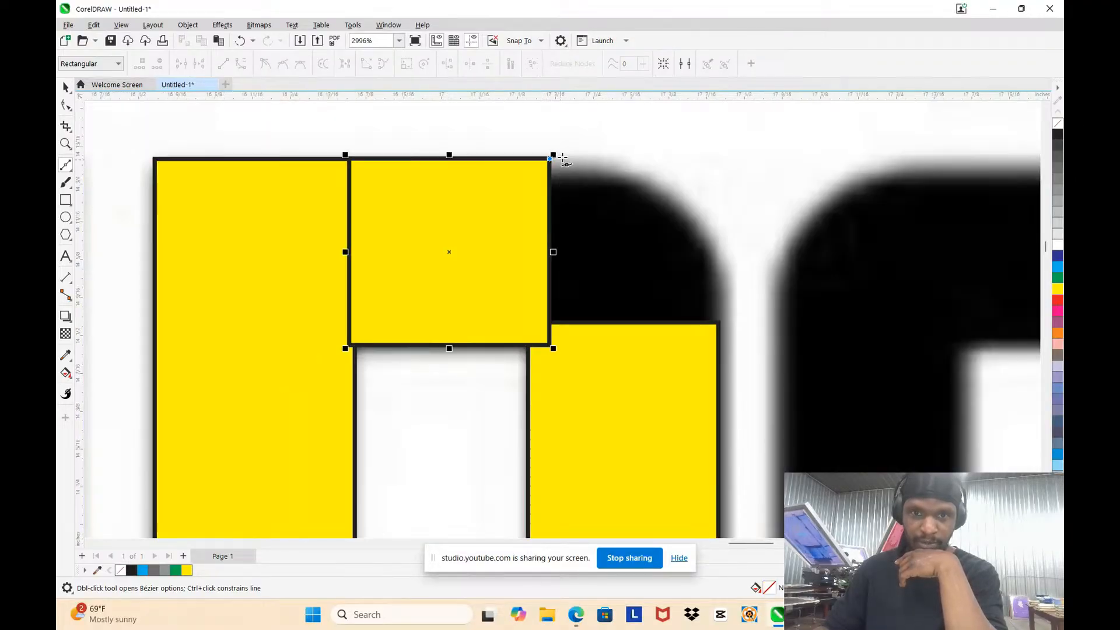
left_click(718, 324)
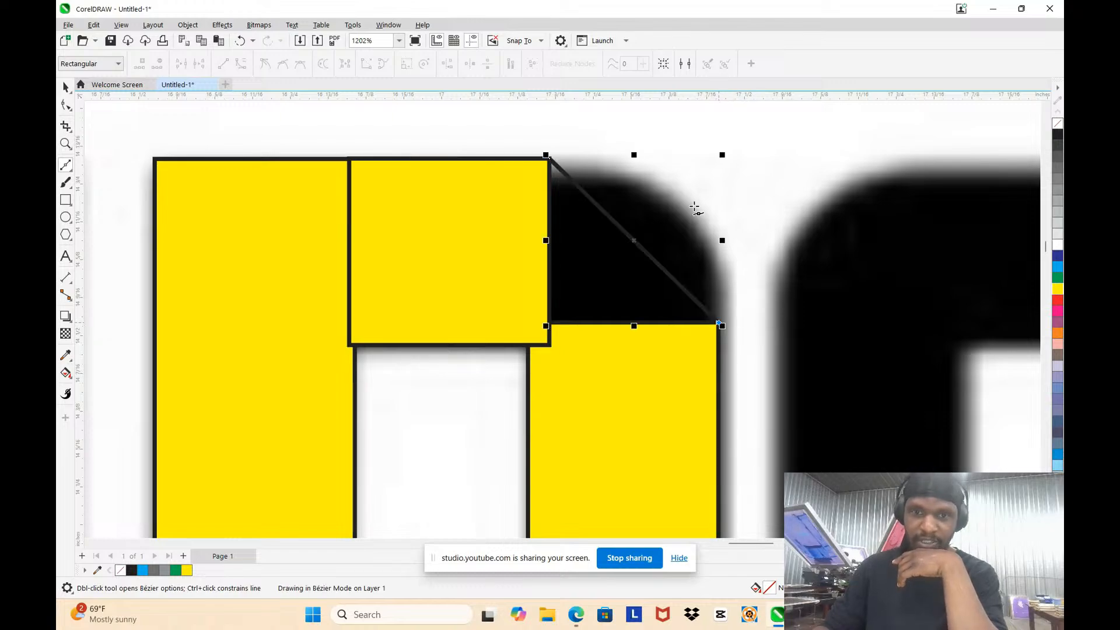
left_click(66, 87)
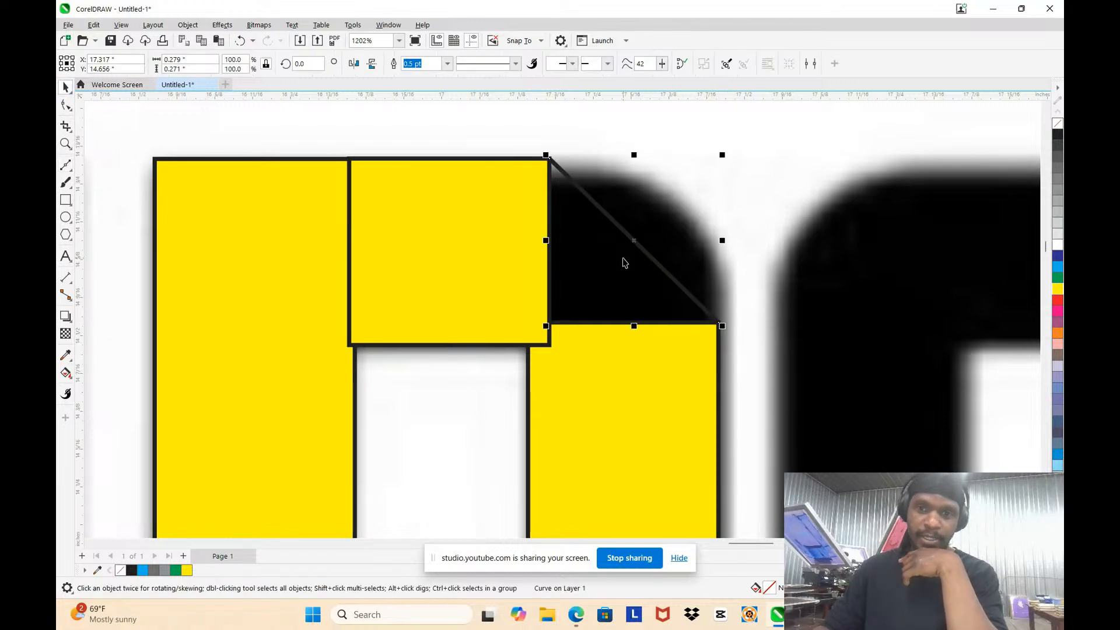
Step: Convert the diagonal line to a curve and bend it outward to follow the R's rounded upper corner
key("F10")
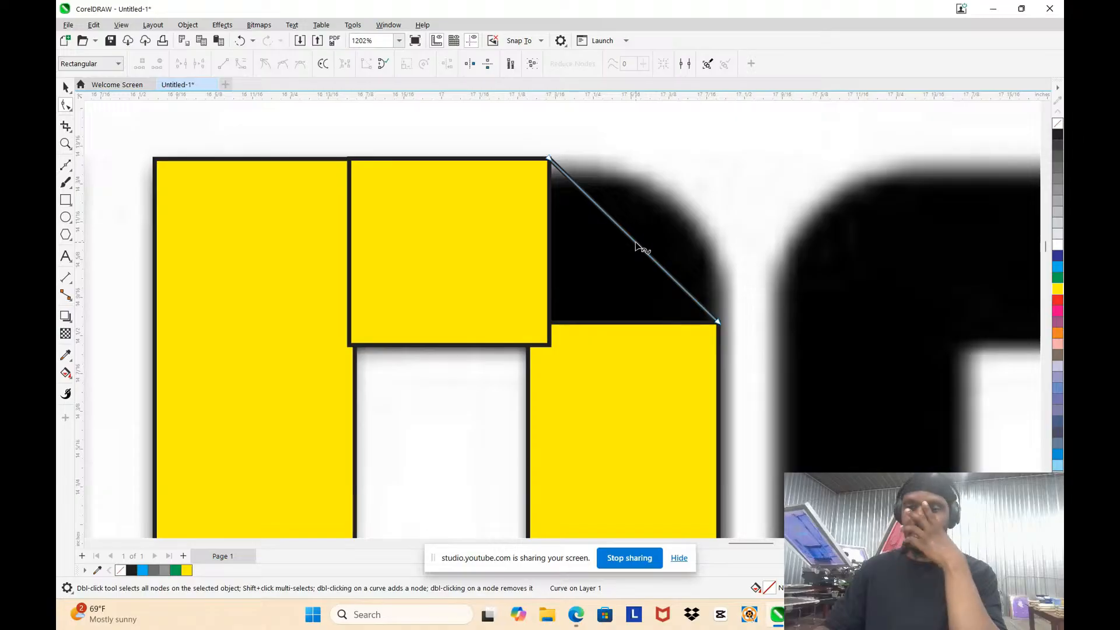
left_click(637, 244)
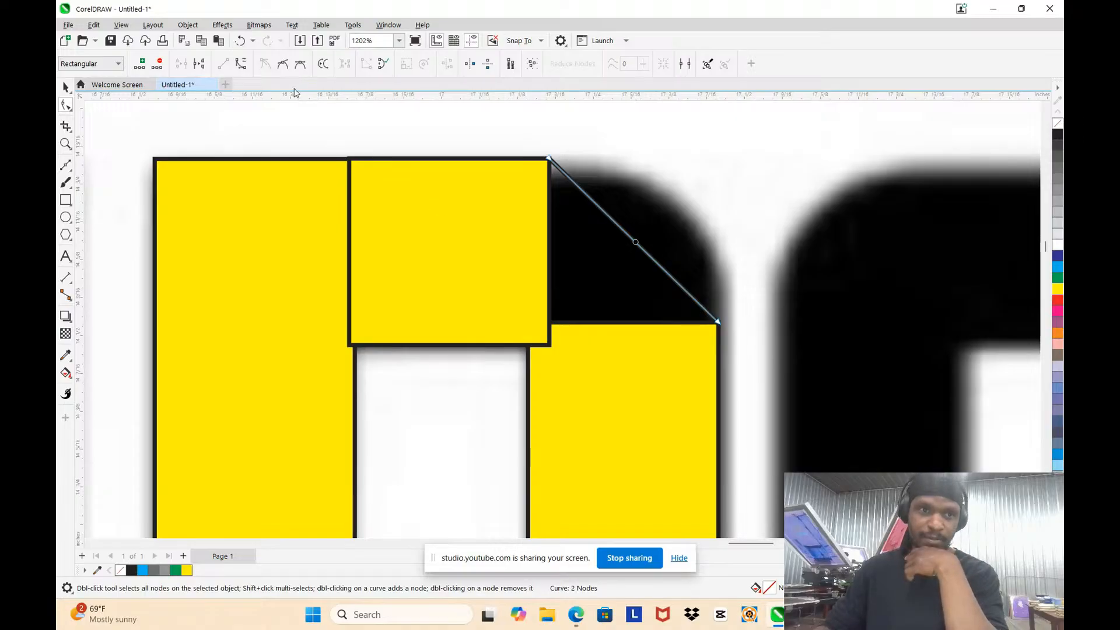
left_click(240, 64)
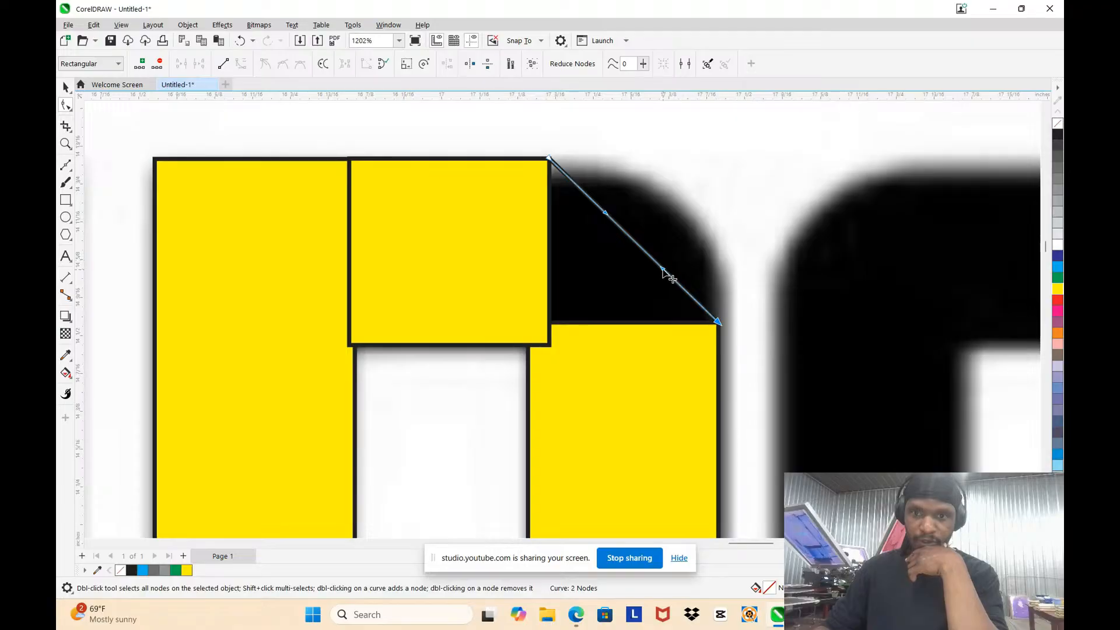
left_click_drag(663, 270, 716, 188)
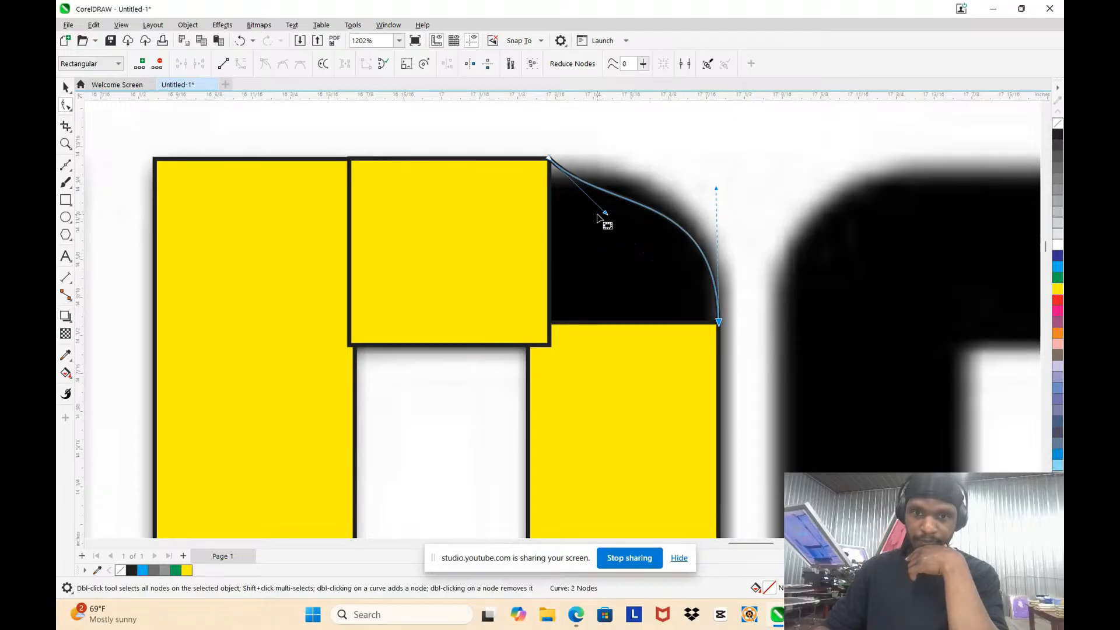
left_click_drag(605, 213, 655, 159)
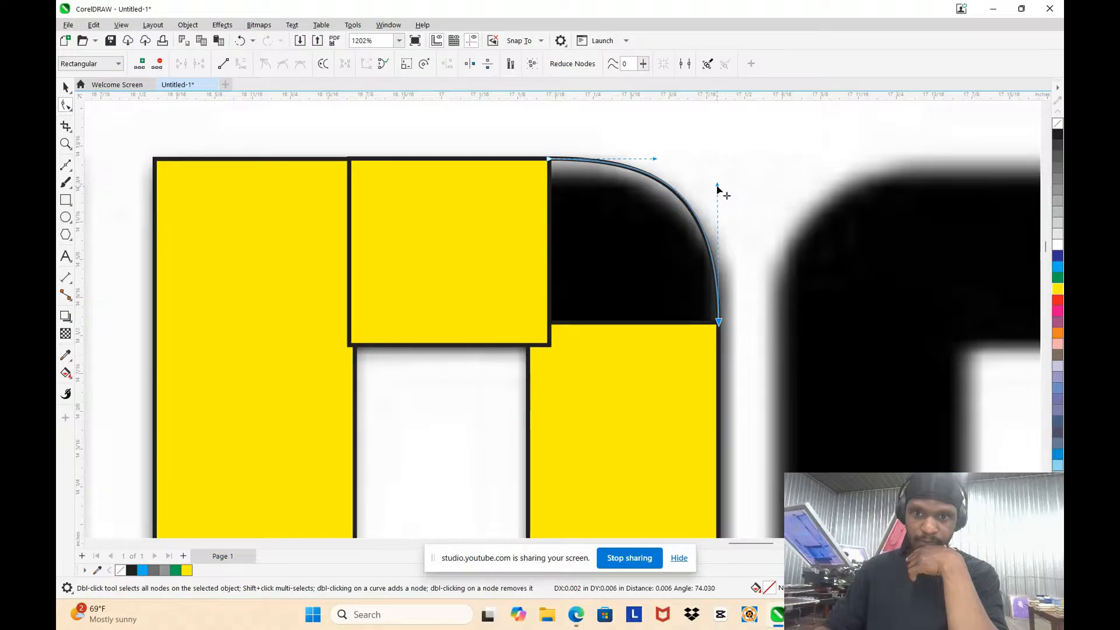
scroll(716, 193, "down", 5)
scroll(716, 244, "up", 1)
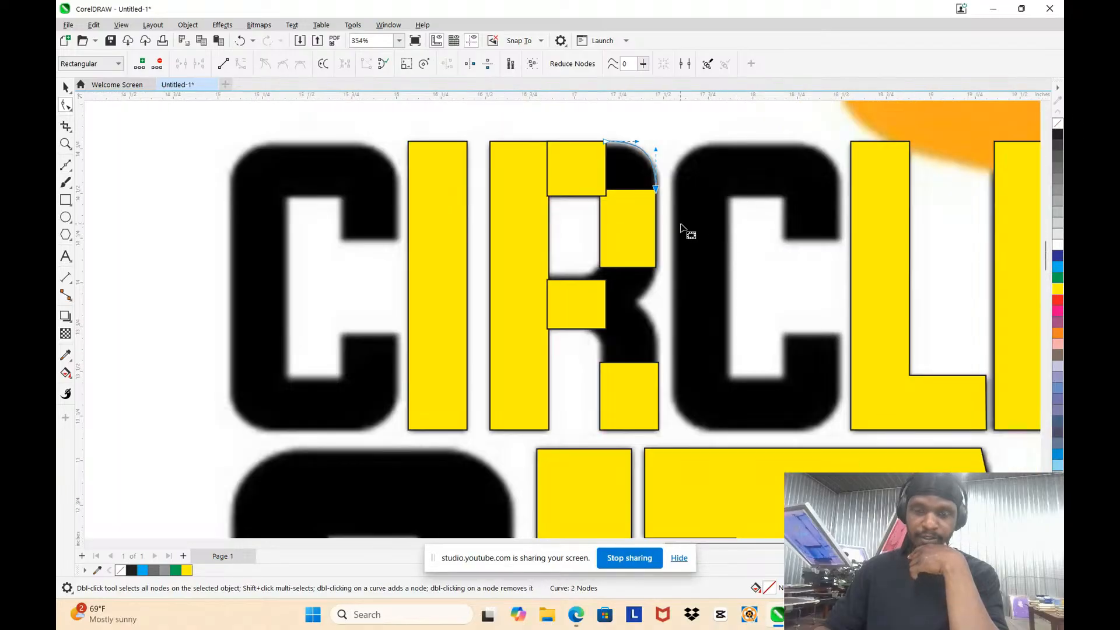
Step: Copy the rounded corner curve down onto the R's leg shoulder and stretch the copy to about 0.32 in high
left_click(64, 86)
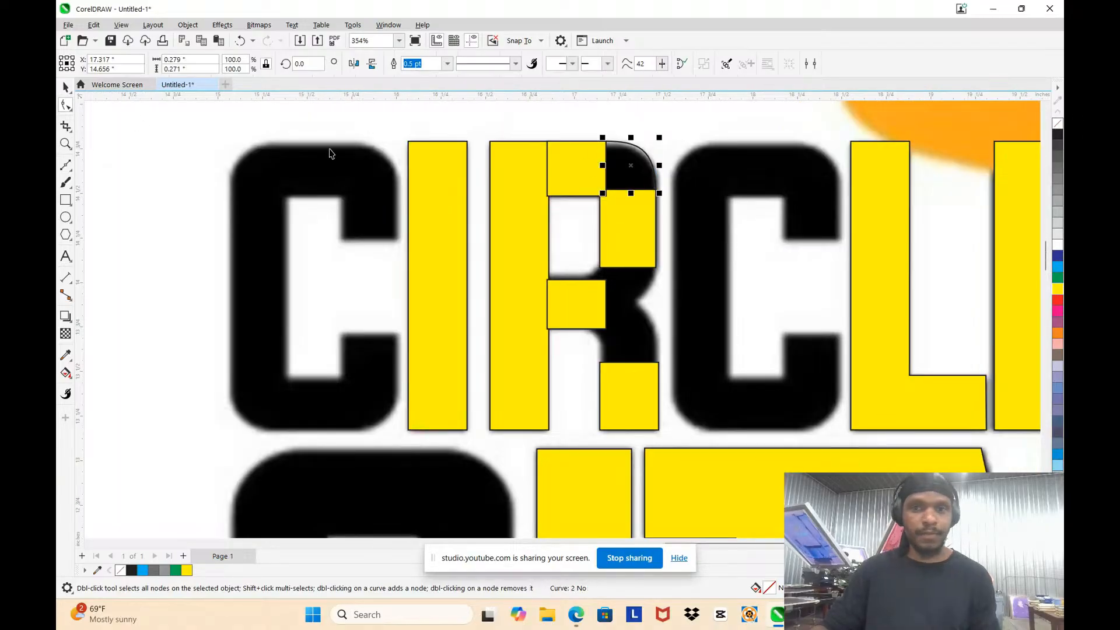
scroll(607, 166, "up", 2)
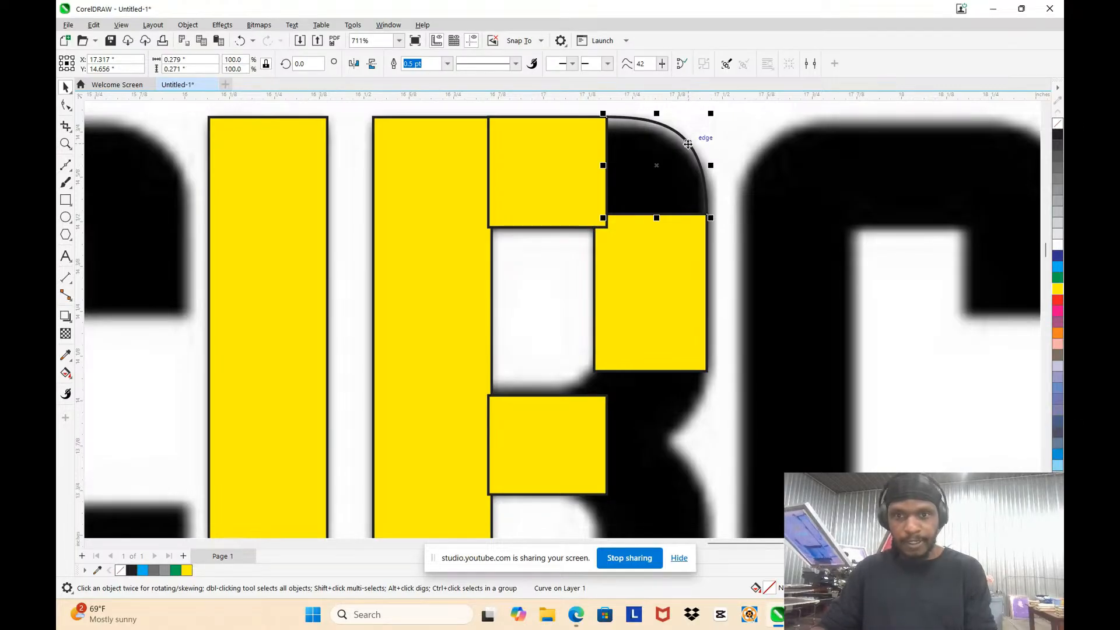
left_click_drag(688, 144, 663, 379)
scroll(669, 394, "down", 3)
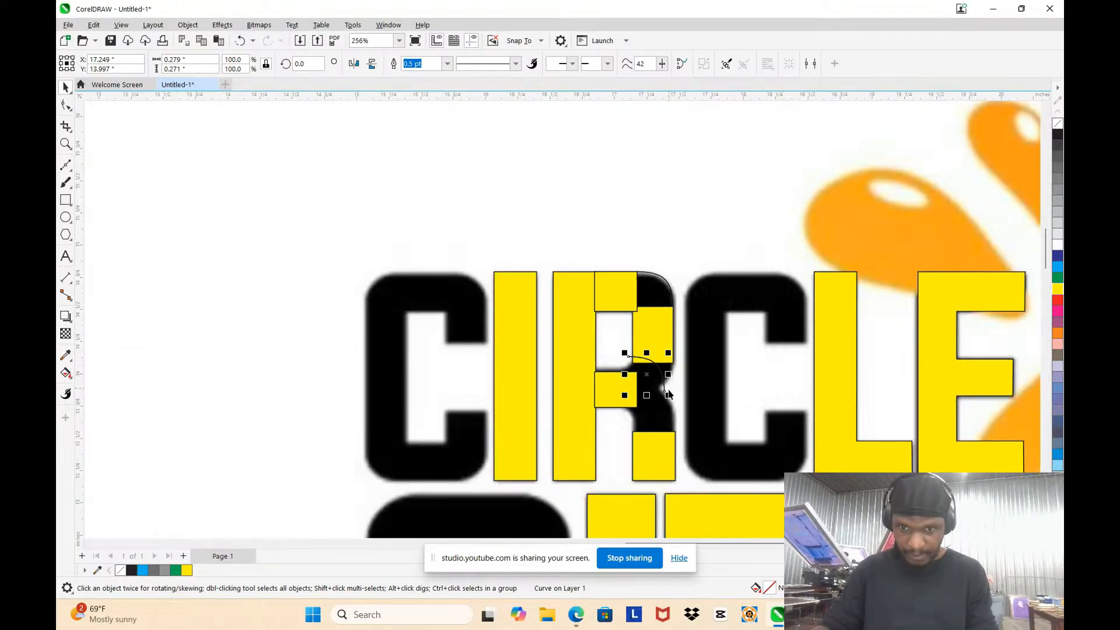
scroll(669, 395, "up", 3)
left_click_drag(642, 330, 663, 404)
scroll(663, 405, "up", 2)
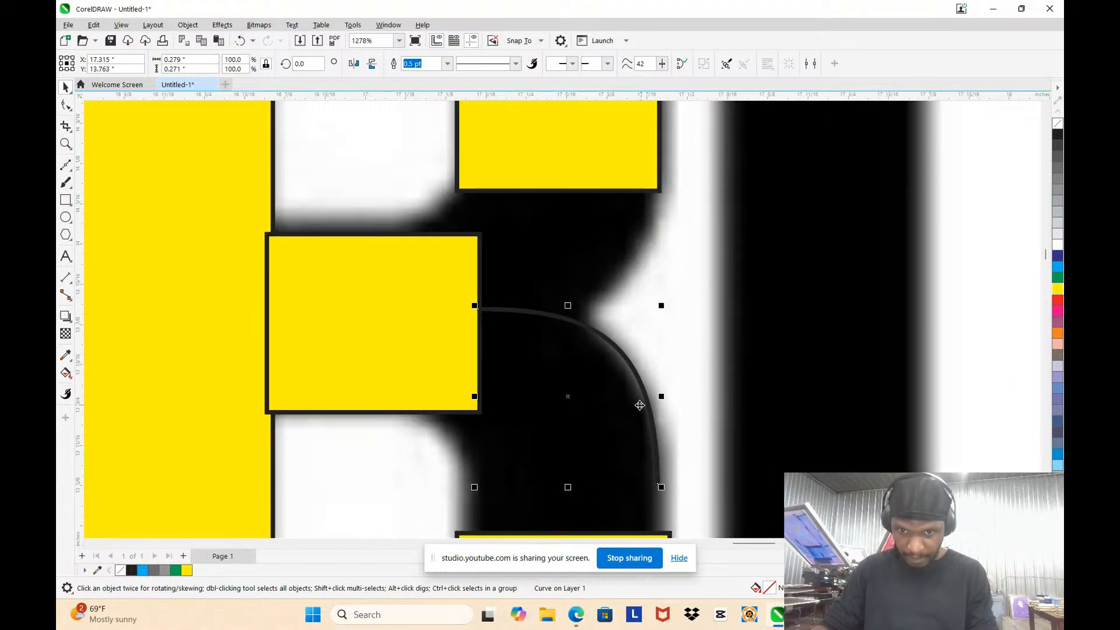
left_click_drag(568, 487, 568, 521)
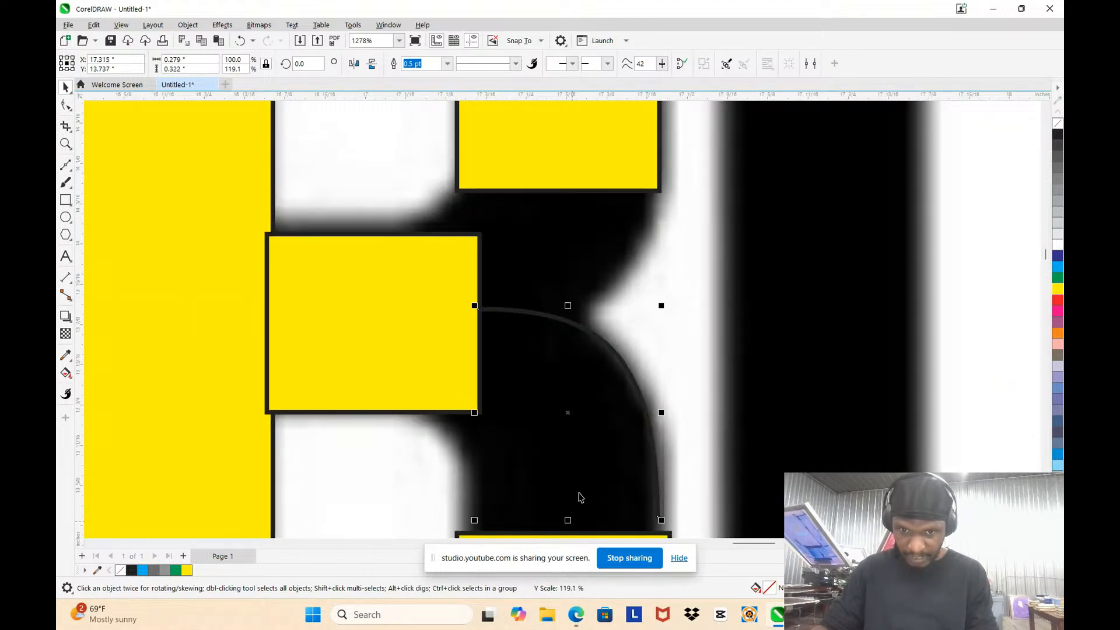
scroll(569, 521, "down", 3)
scroll(615, 431, "up", 2)
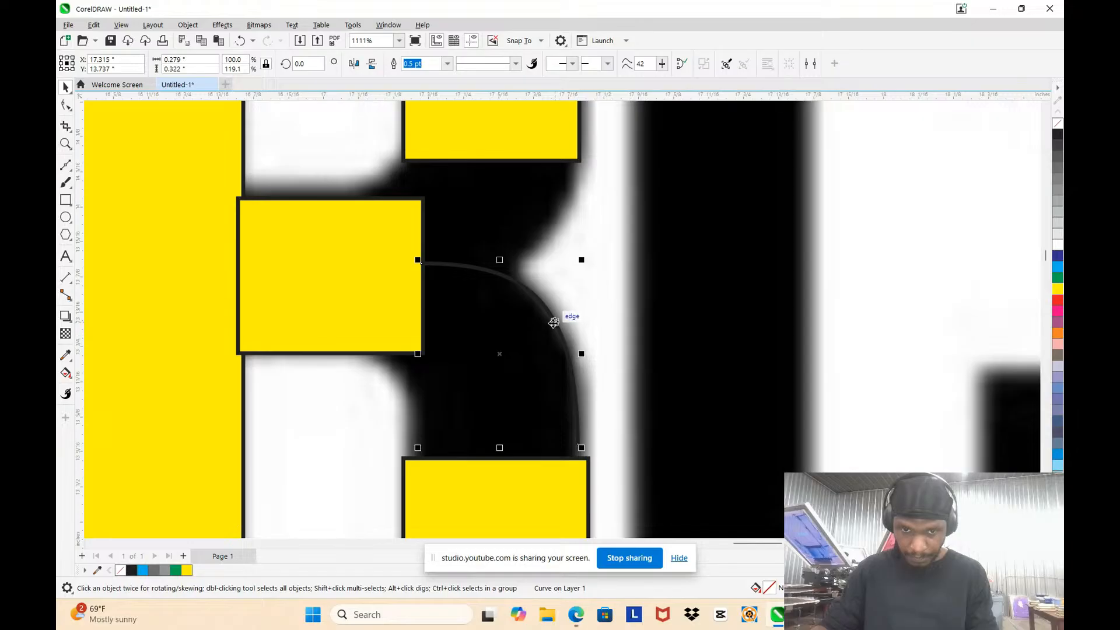
Step: Make a vertically mirrored copy of the leg curve above it to trace the lower corner of the R's bowl
scroll(618, 344, "down", 1)
scroll(618, 344, "down", 3)
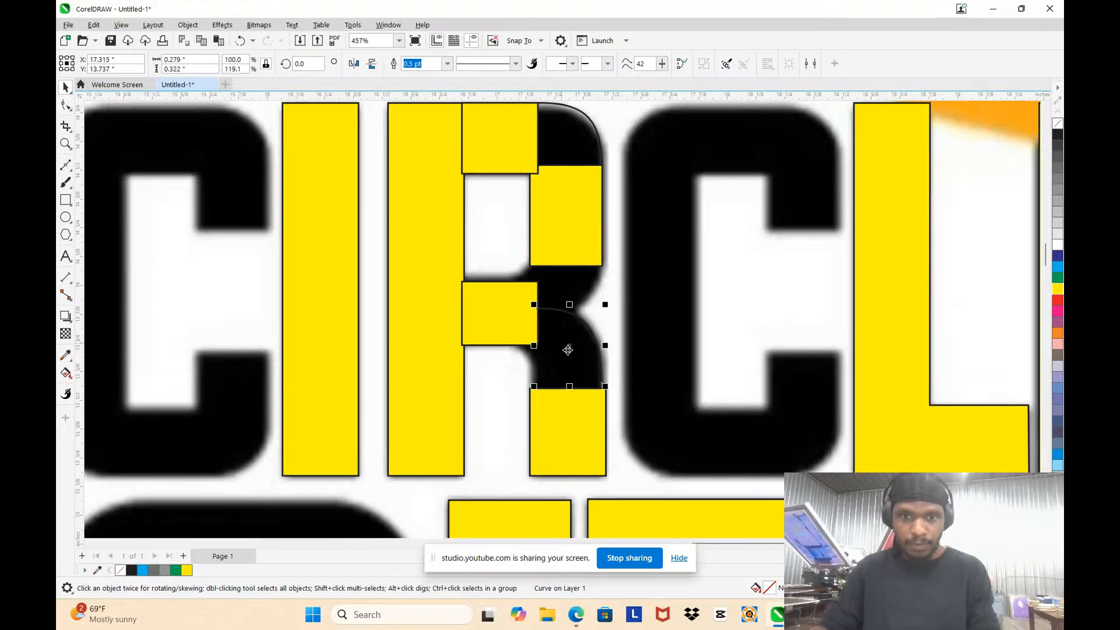
left_click_drag(568, 391, 564, 265)
key("ctrl+z")
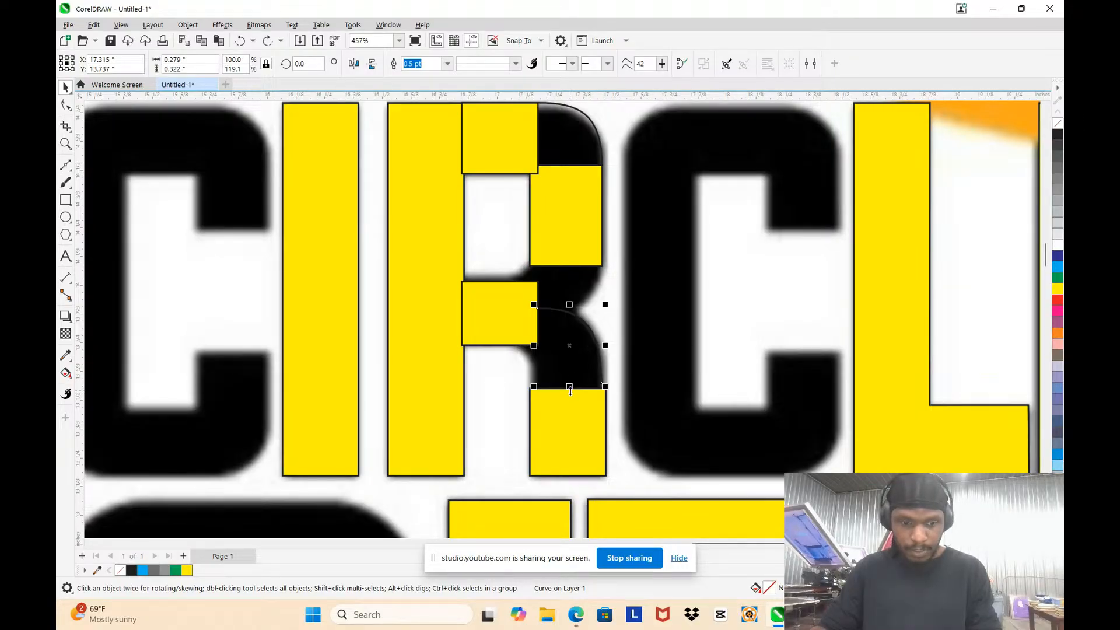
left_click_drag(572, 391, 561, 281)
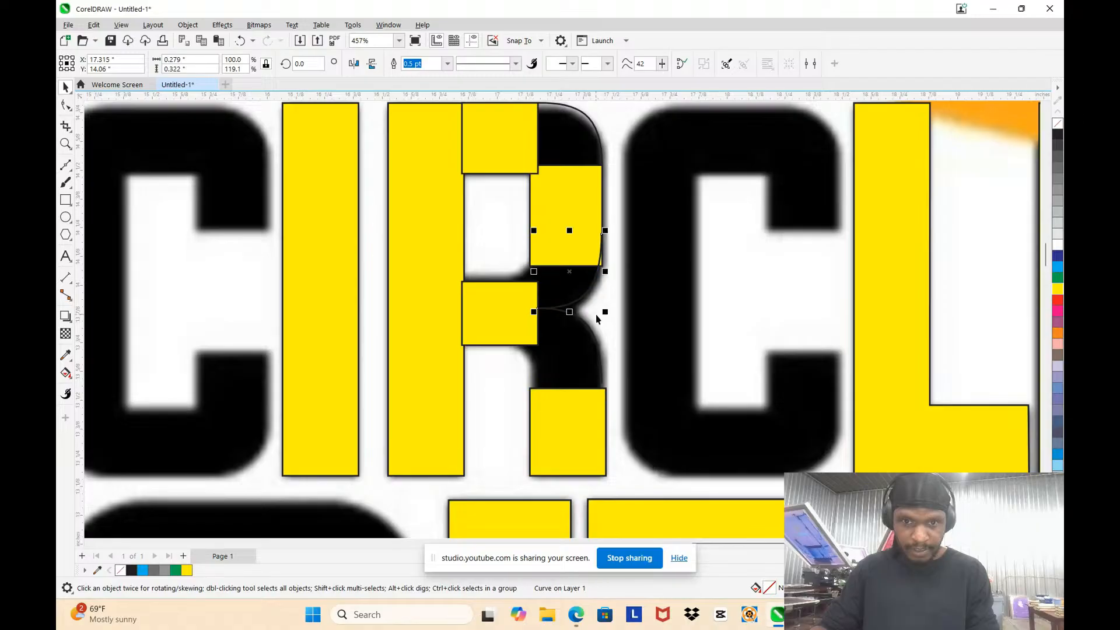
scroll(561, 279, "up", 5)
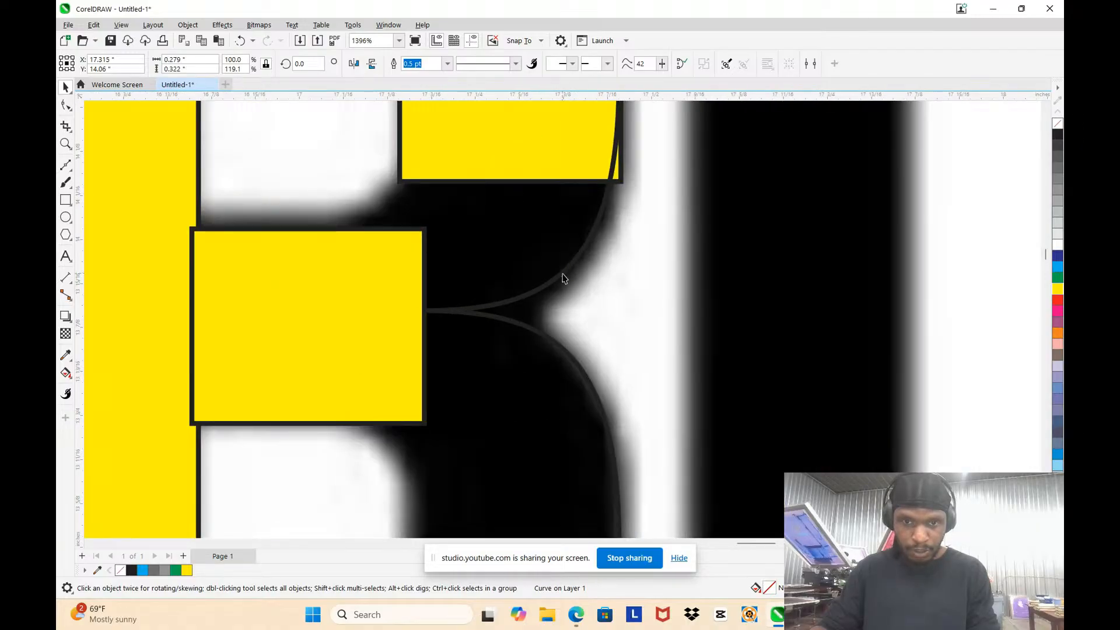
Step: Add a node to the mirrored bowl curve and adjust it and the upper handle to fit the letter's outer edge
key("F10")
scroll(578, 230, "down", 5)
scroll(586, 169, "up", 6)
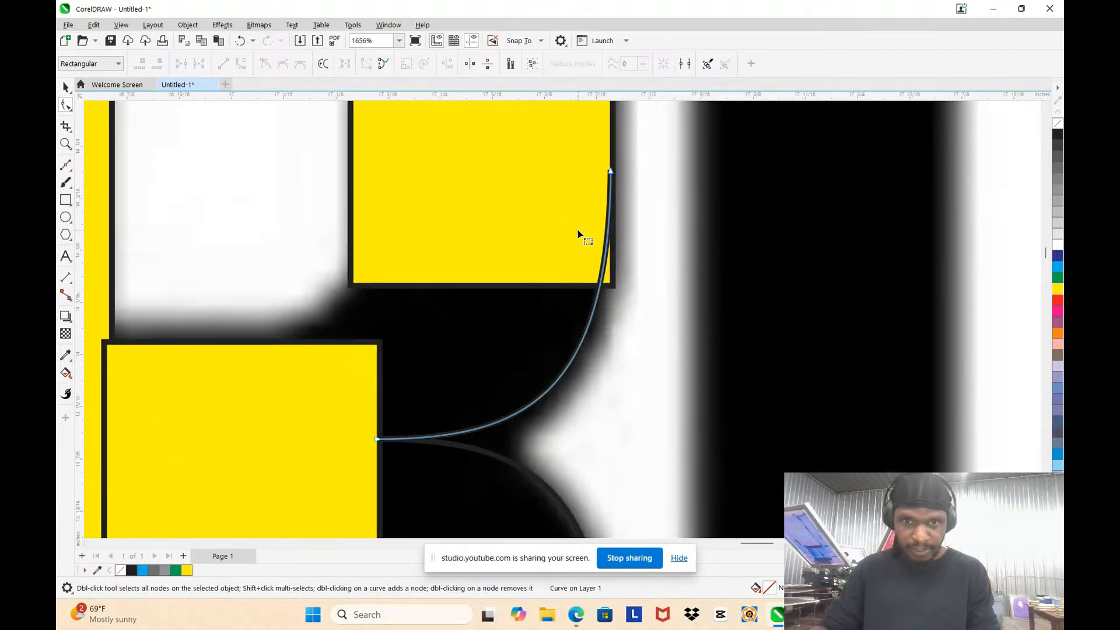
left_click(65, 88)
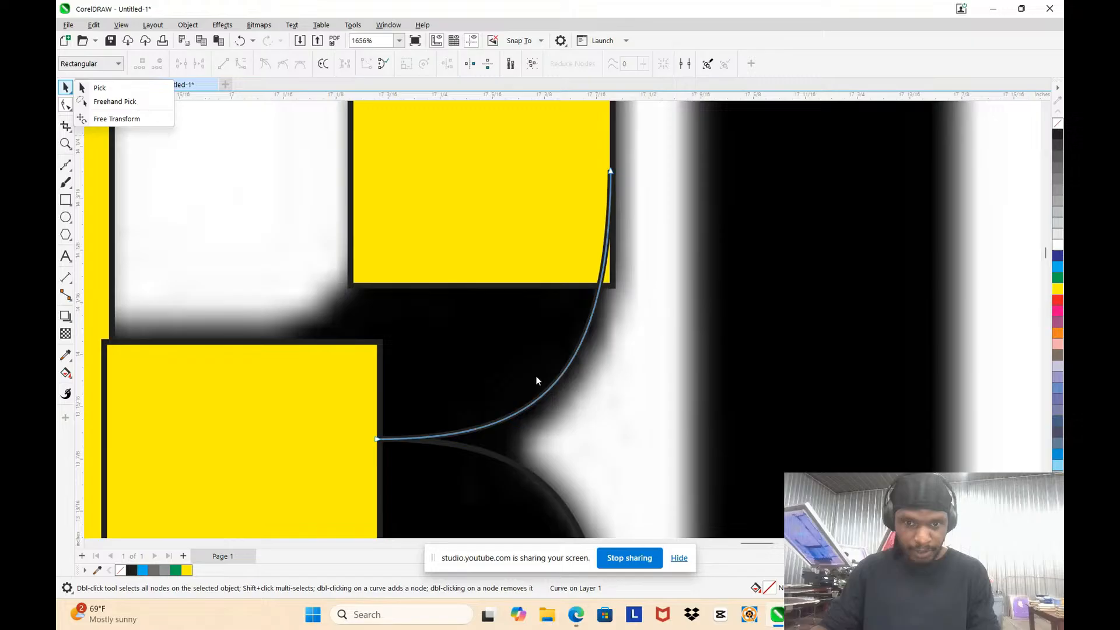
left_click(146, 91)
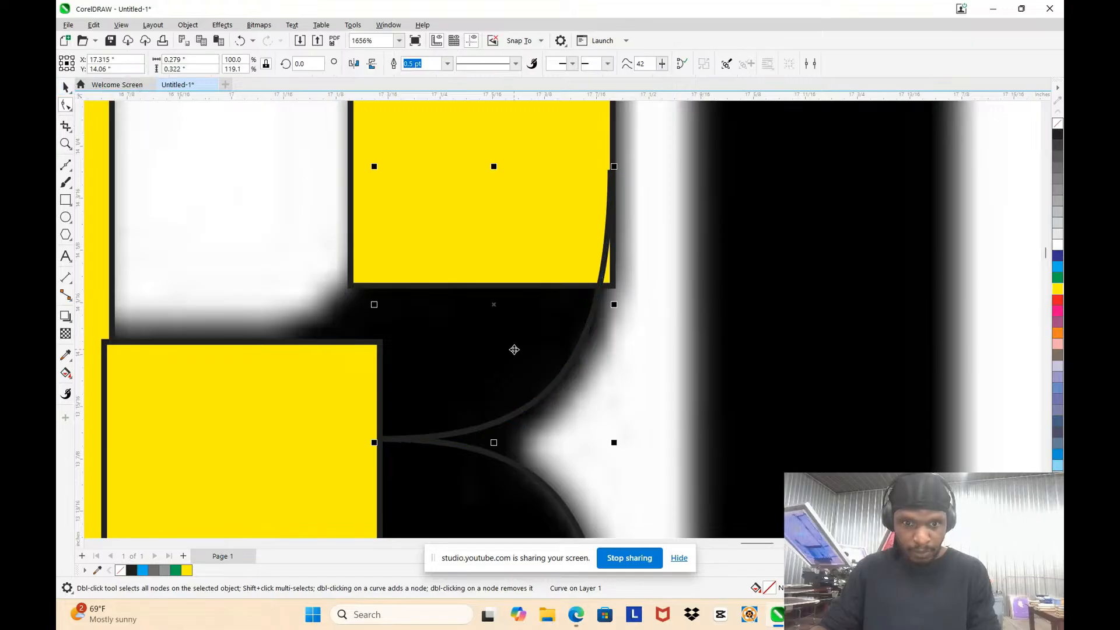
key("F10")
left_click(551, 389)
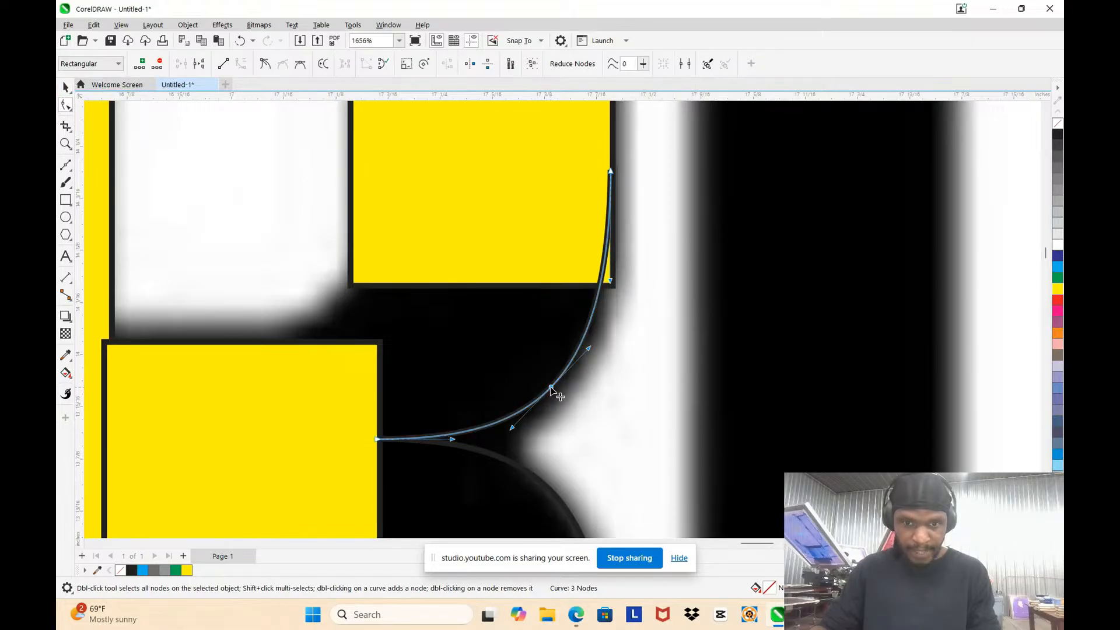
left_click_drag(551, 389, 554, 400)
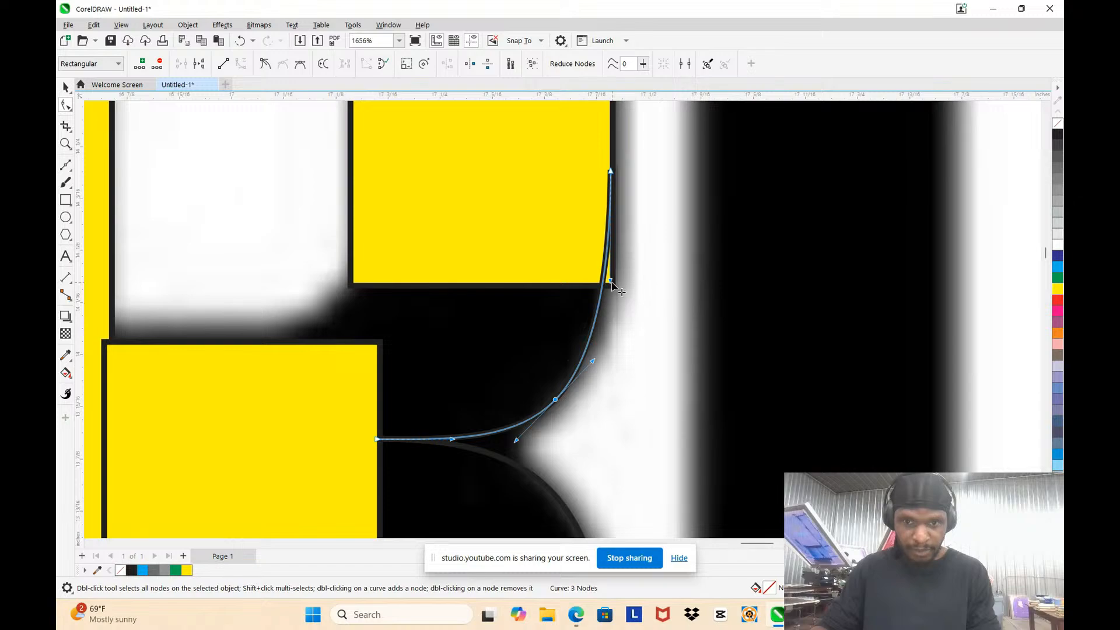
left_click_drag(611, 281, 619, 286)
scroll(572, 251, "down", 2)
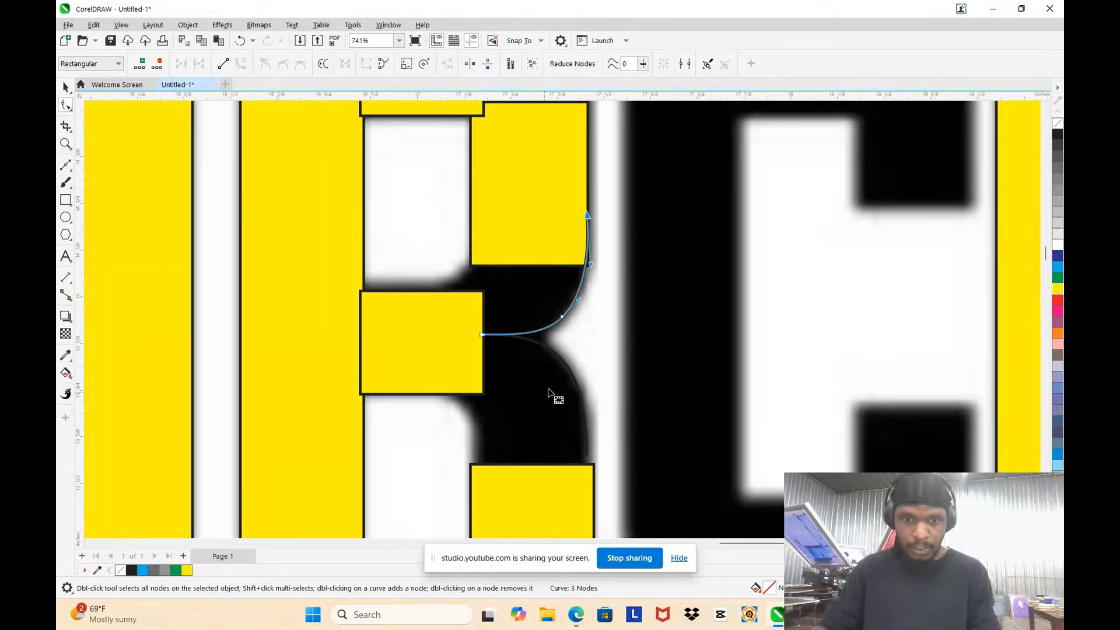
left_click(551, 360)
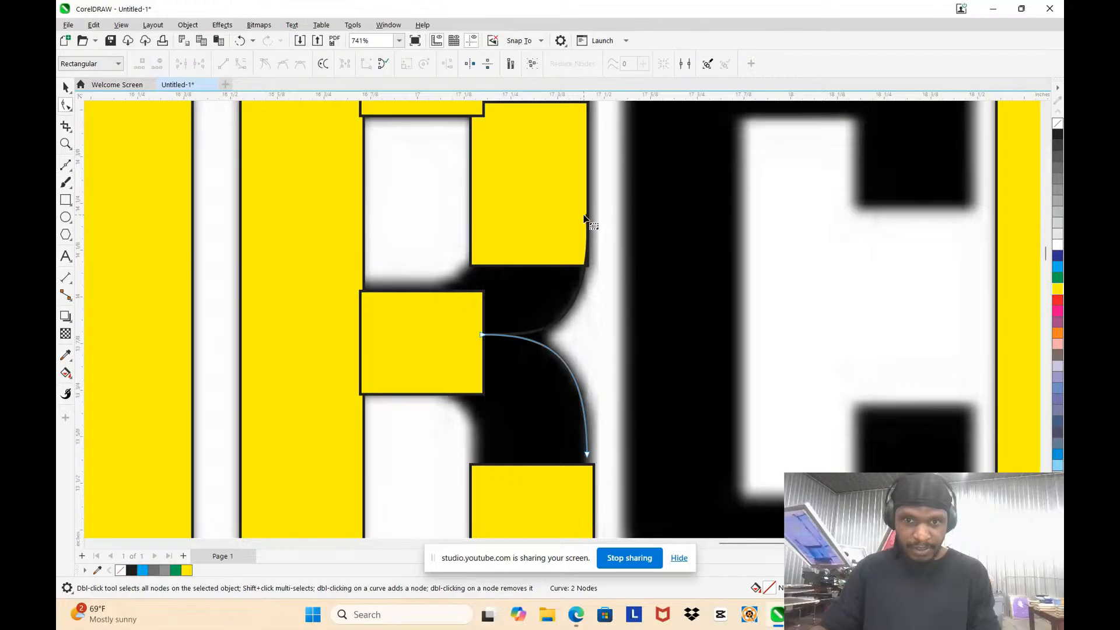
left_click(524, 333)
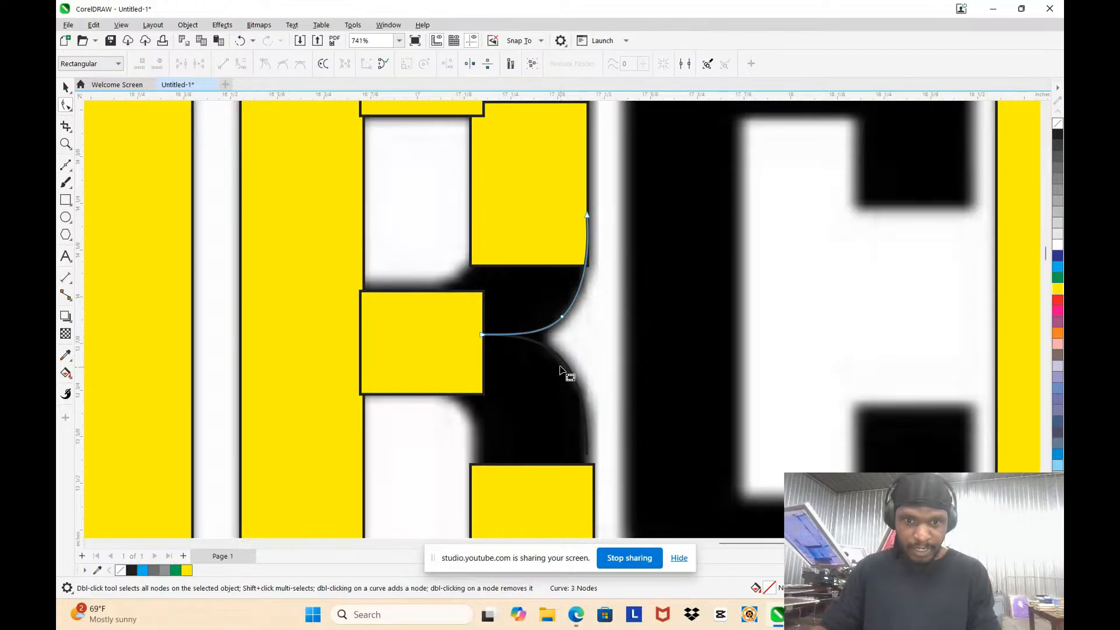
left_click(523, 340)
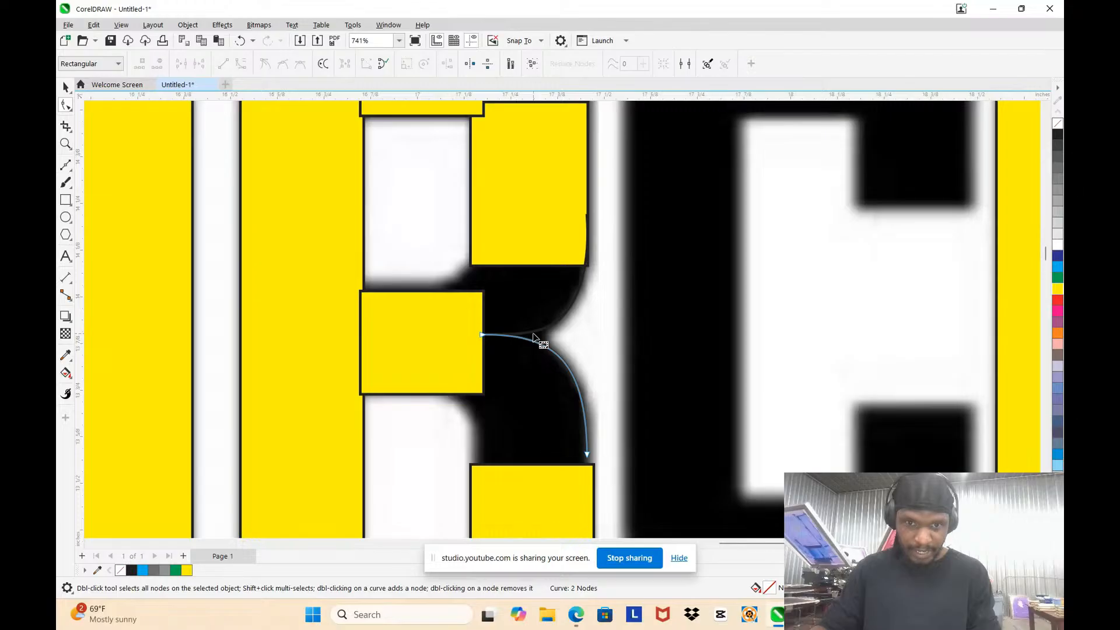
left_click(533, 337)
Step: Draw a short freehand line about 0.055 in high bridging the bowl and leg curves at the R's notch
scroll(533, 338, "up", 2)
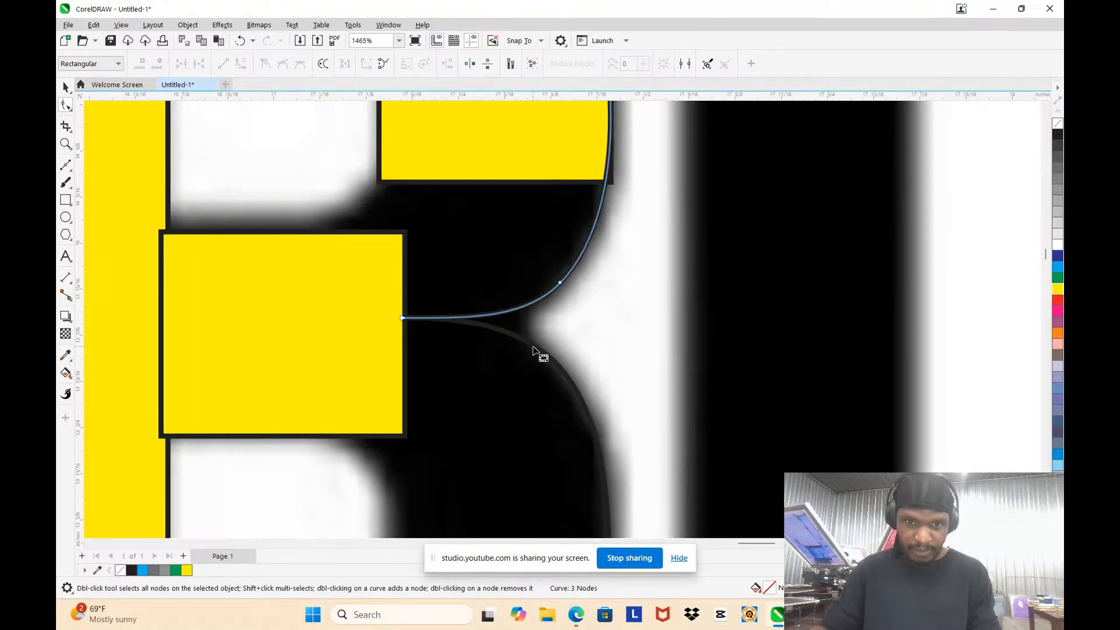
left_click(71, 174)
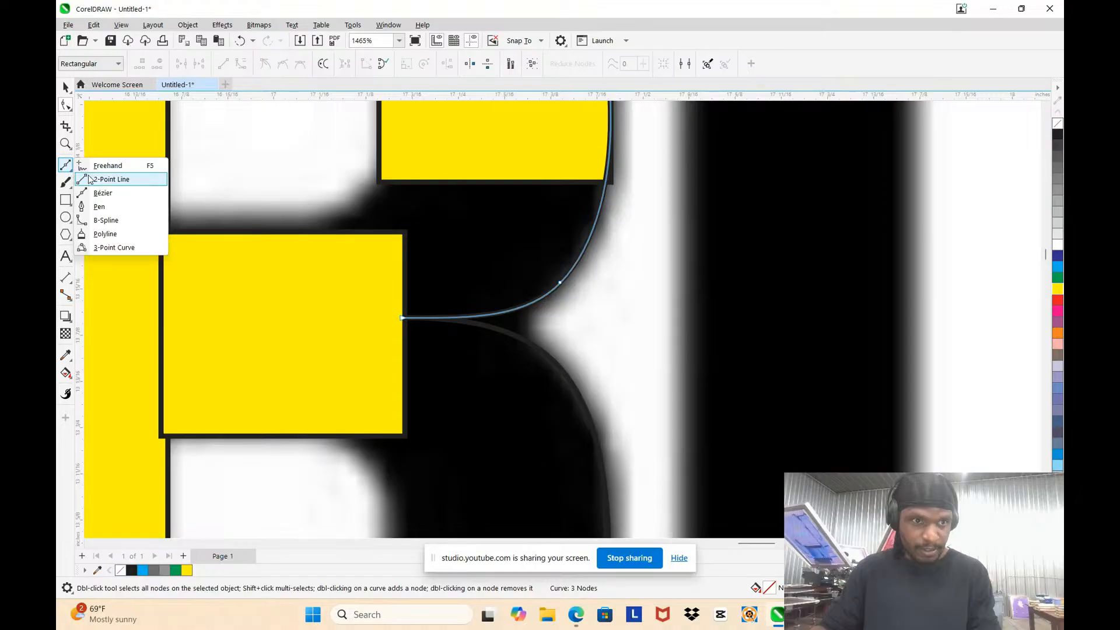
left_click(112, 162)
scroll(437, 286, "up", 4)
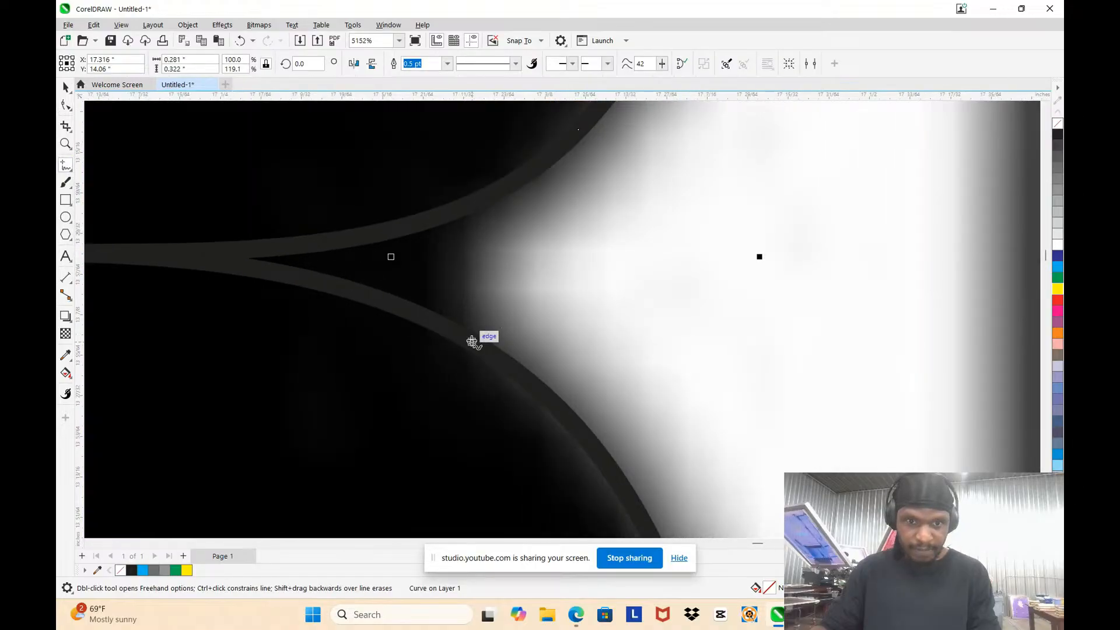
mouse_move(475, 340)
left_mouse_down()
mouse_move(460, 295)
mouse_move(481, 197)
left_mouse_up()
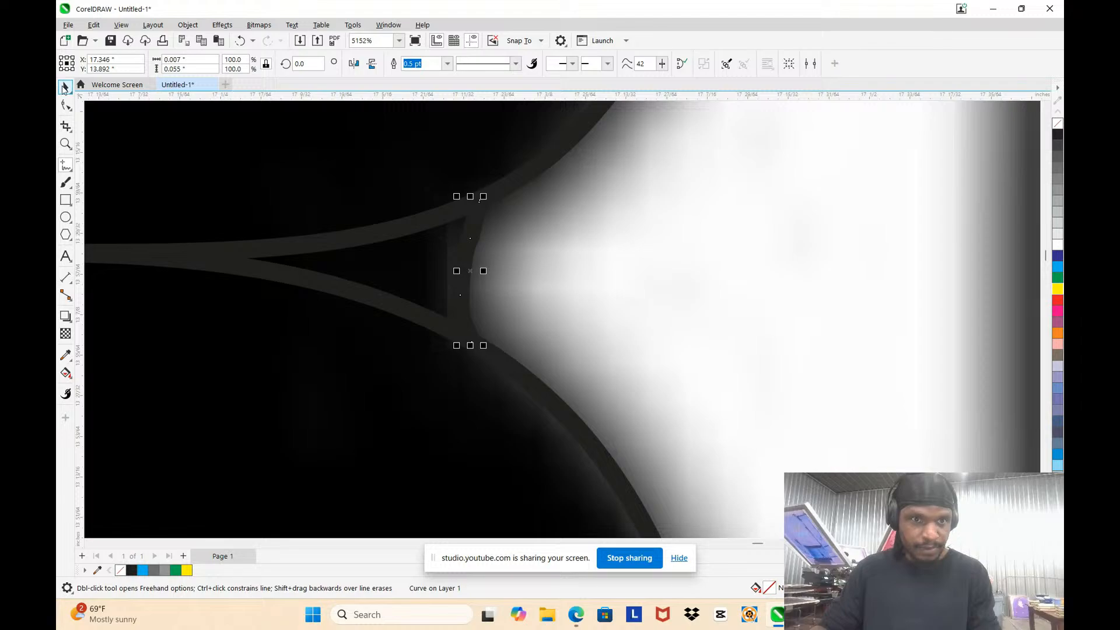
Step: Delete the extra middle nodes of the short freehand line at the notch to smooth it
left_click(64, 88)
double_click(463, 262)
left_click_drag(421, 229, 502, 306)
key("Delete")
scroll(472, 204, "up", 1)
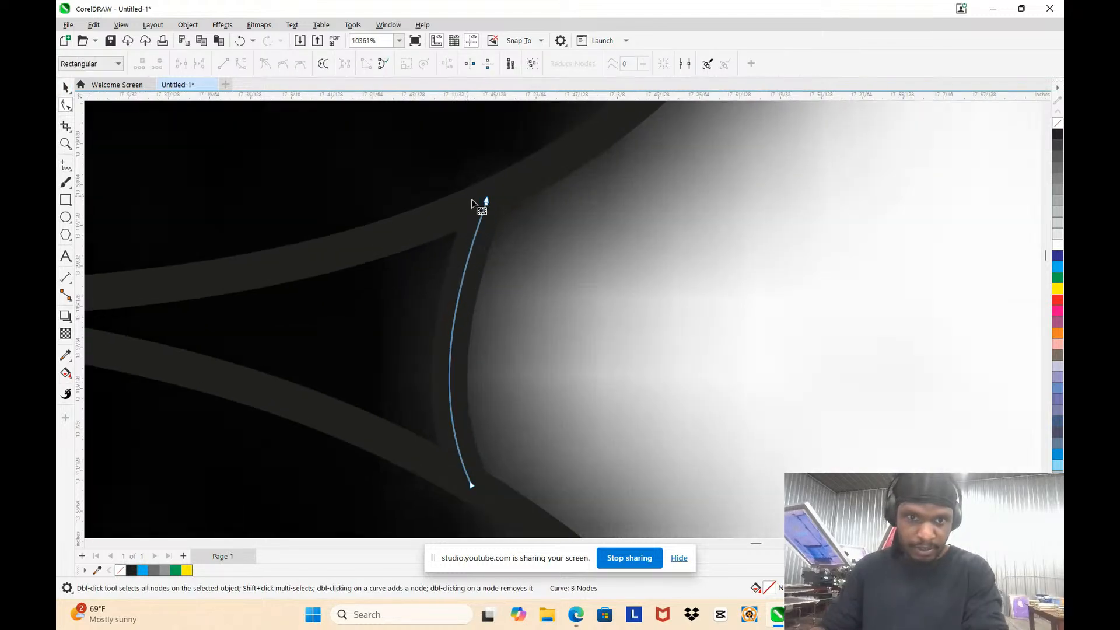
Step: Copy the leg's outer curve to the inner corner of the R's leg, between the middle and bottom rectangles
scroll(487, 201, "down", 3)
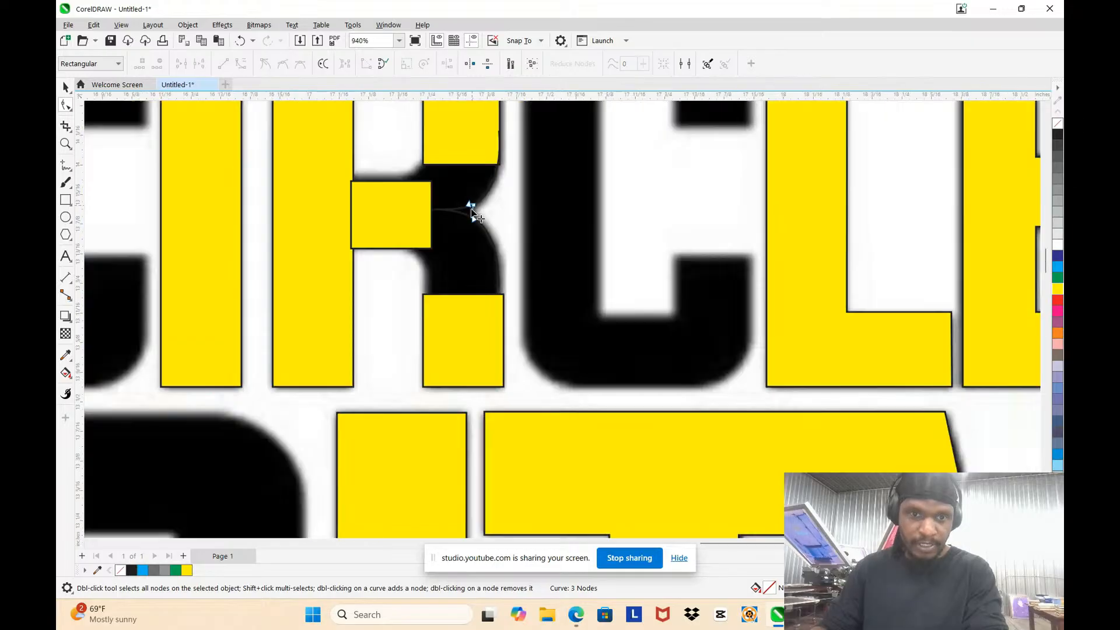
scroll(443, 297, "down", 1)
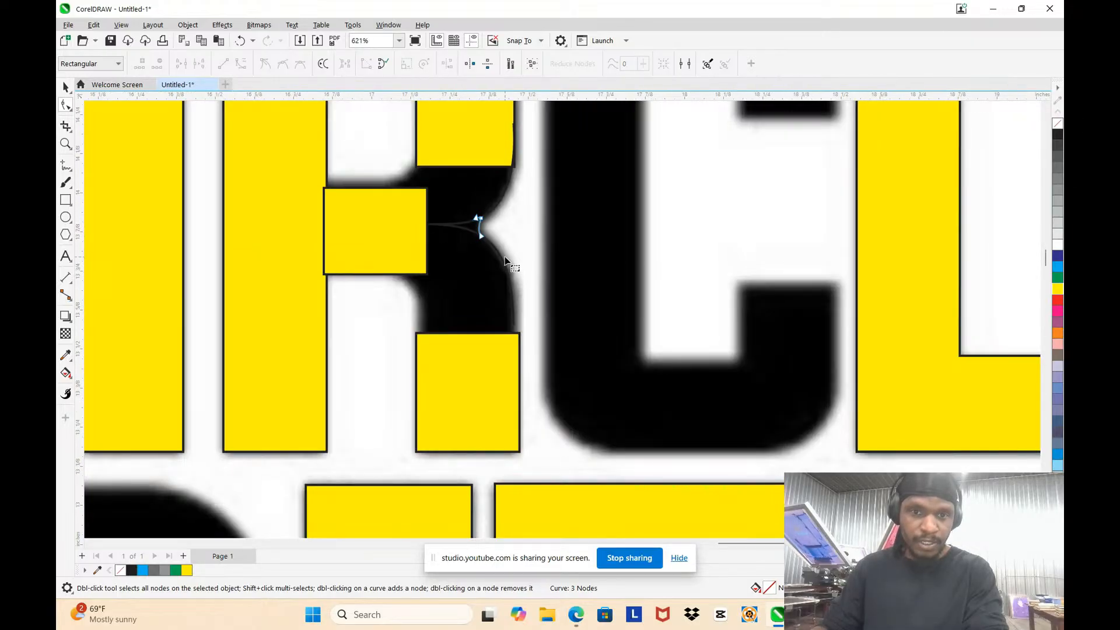
key("Delete")
left_click(63, 89)
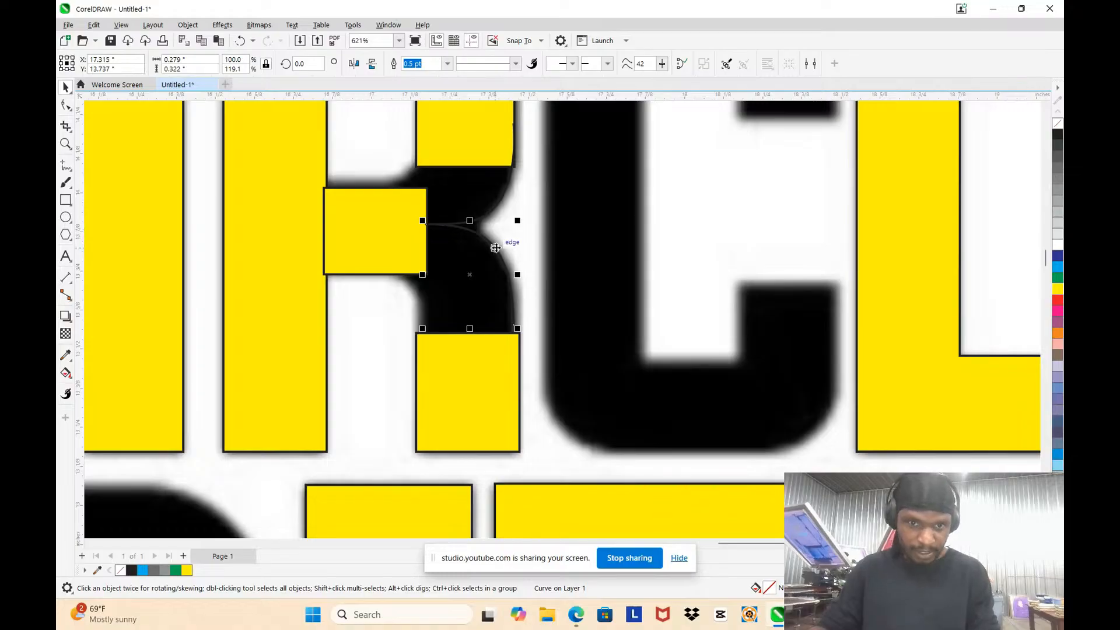
left_click_drag(495, 252, 415, 298)
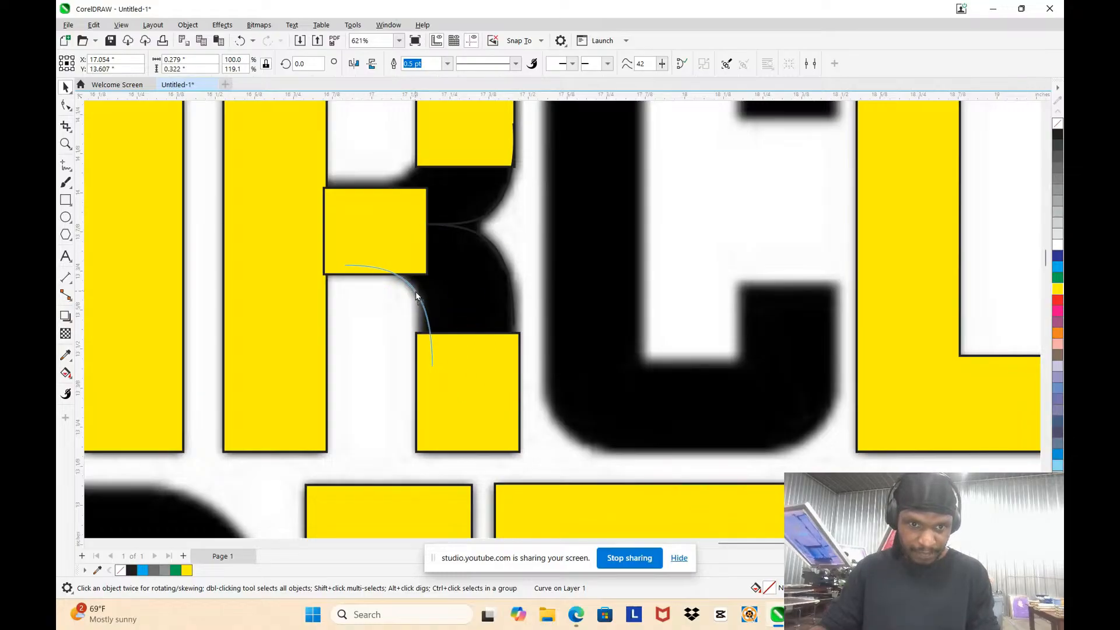
scroll(403, 306, "up", 2)
left_click_drag(458, 328, 426, 326)
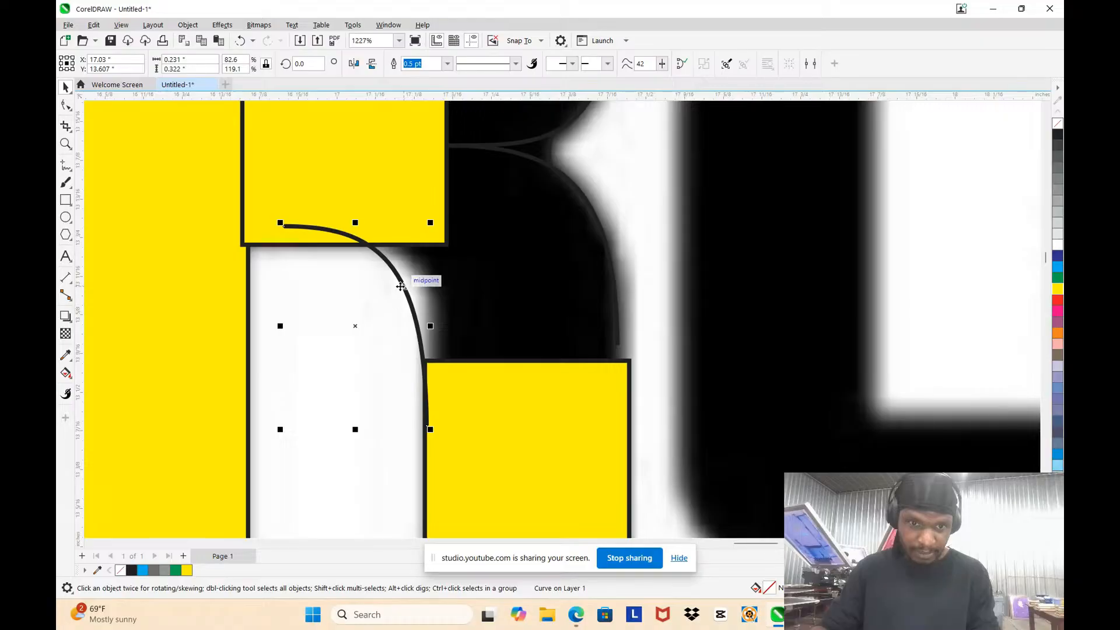
key("F10")
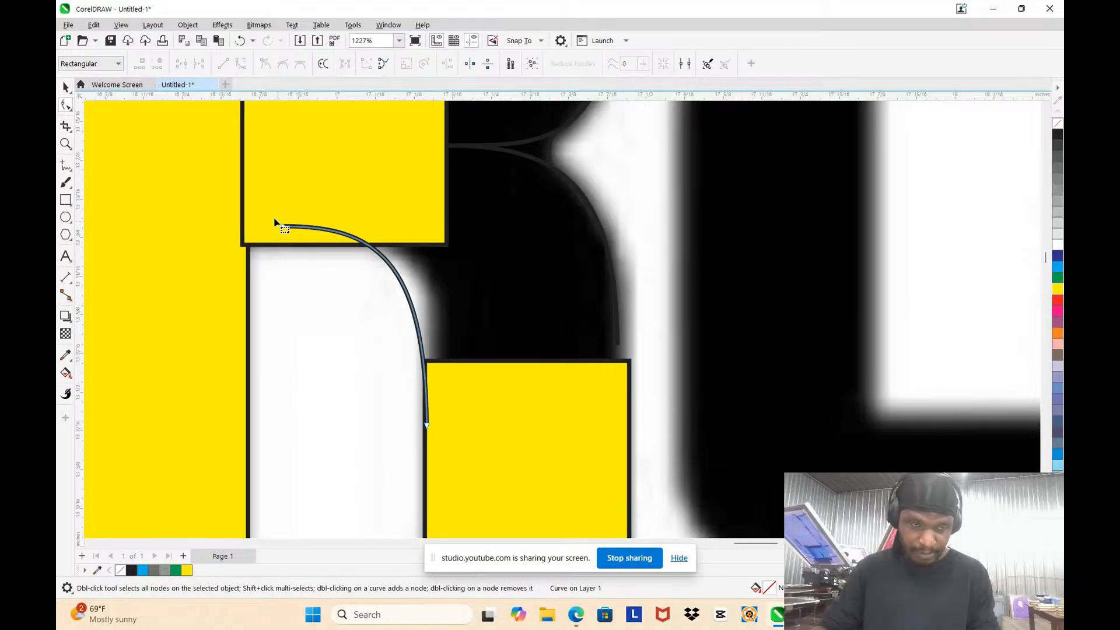
key("ctrl+z")
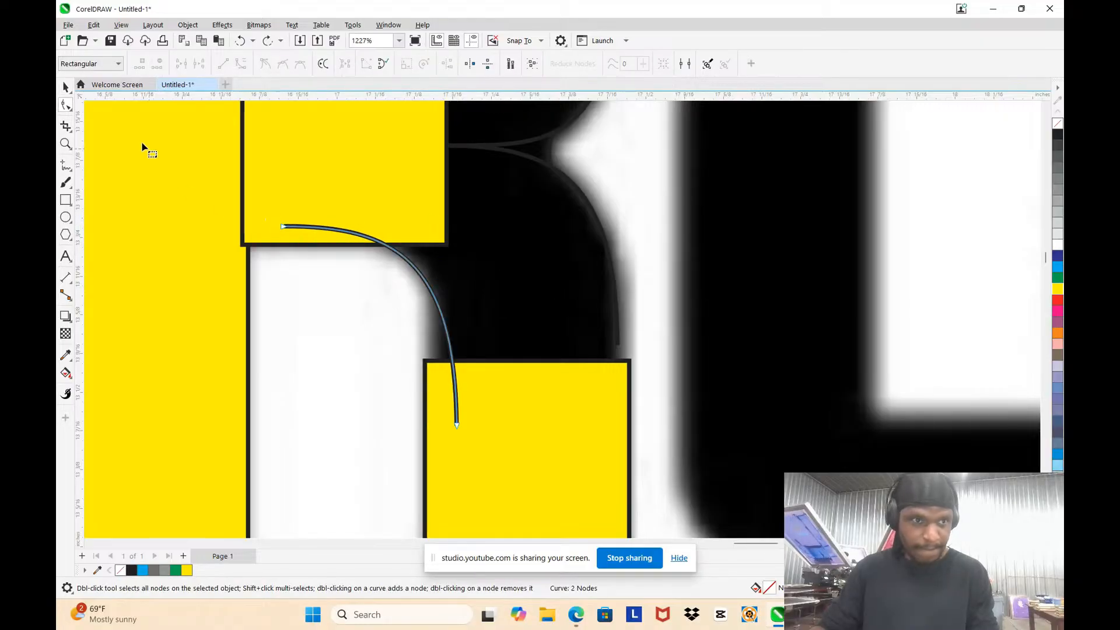
left_click(66, 87)
key("Escape")
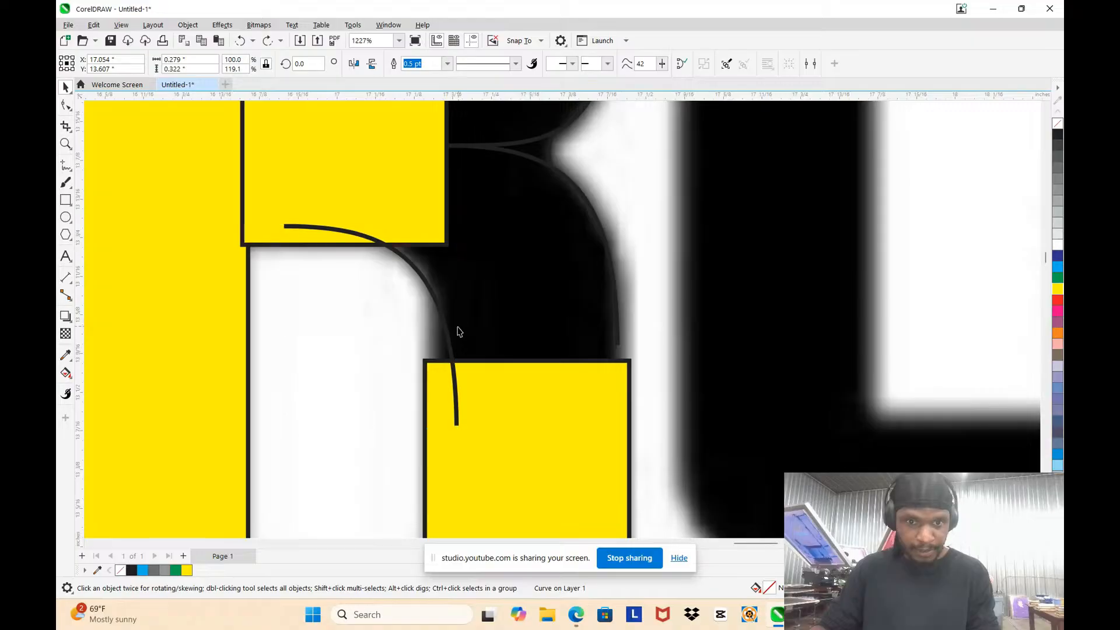
Step: Move the copied curve's end nodes onto the rectangle edges and adjust its handles to fit the leg's inner corner
double_click(448, 325)
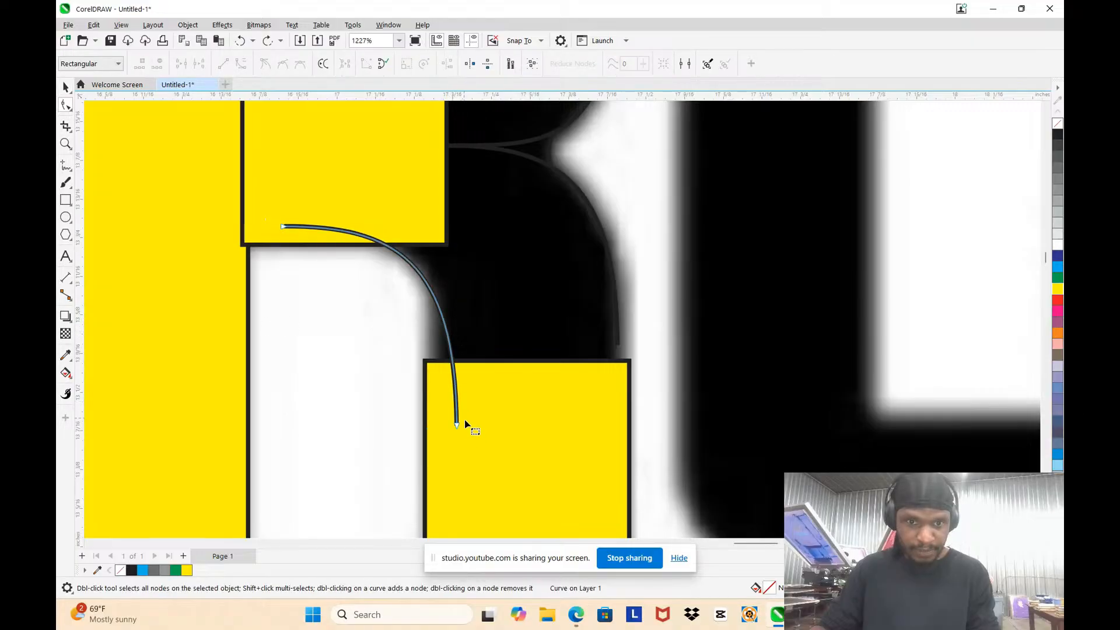
left_click_drag(457, 427, 425, 426)
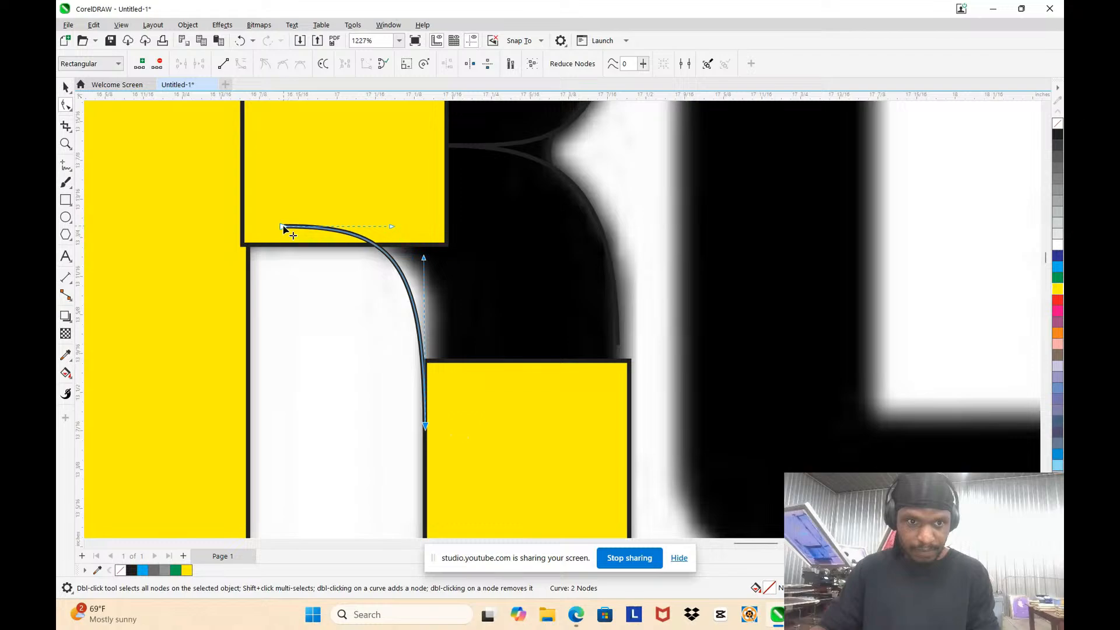
left_click_drag(283, 227, 286, 243)
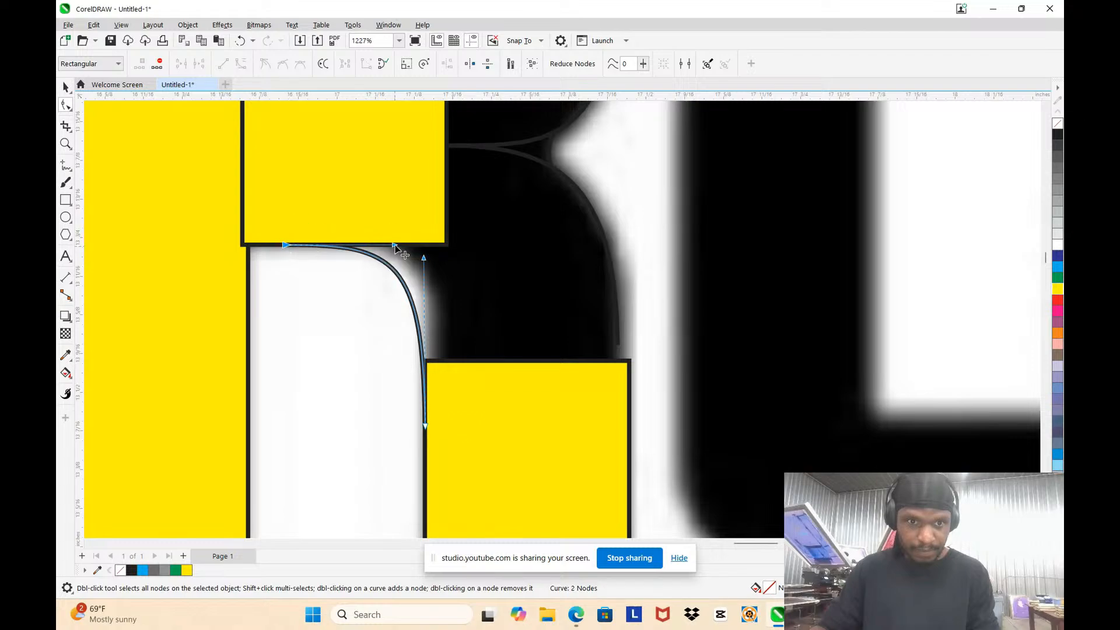
left_click_drag(394, 246, 424, 229)
scroll(426, 318, "up", 2)
left_click_drag(481, 176, 481, 182)
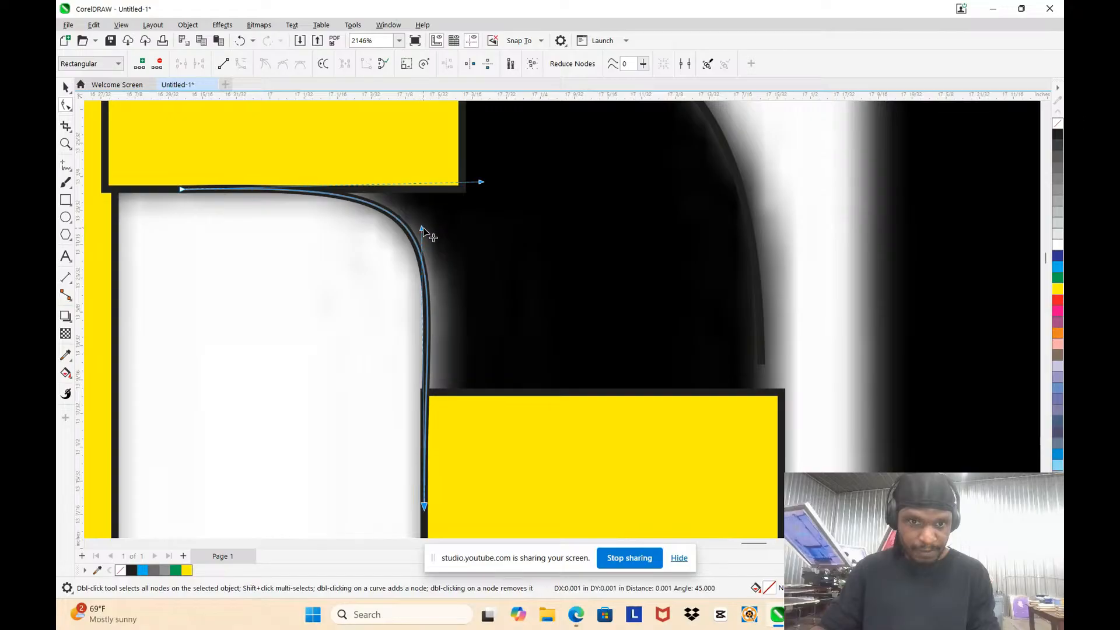
scroll(430, 255, "down", 8)
scroll(434, 201, "up", 5)
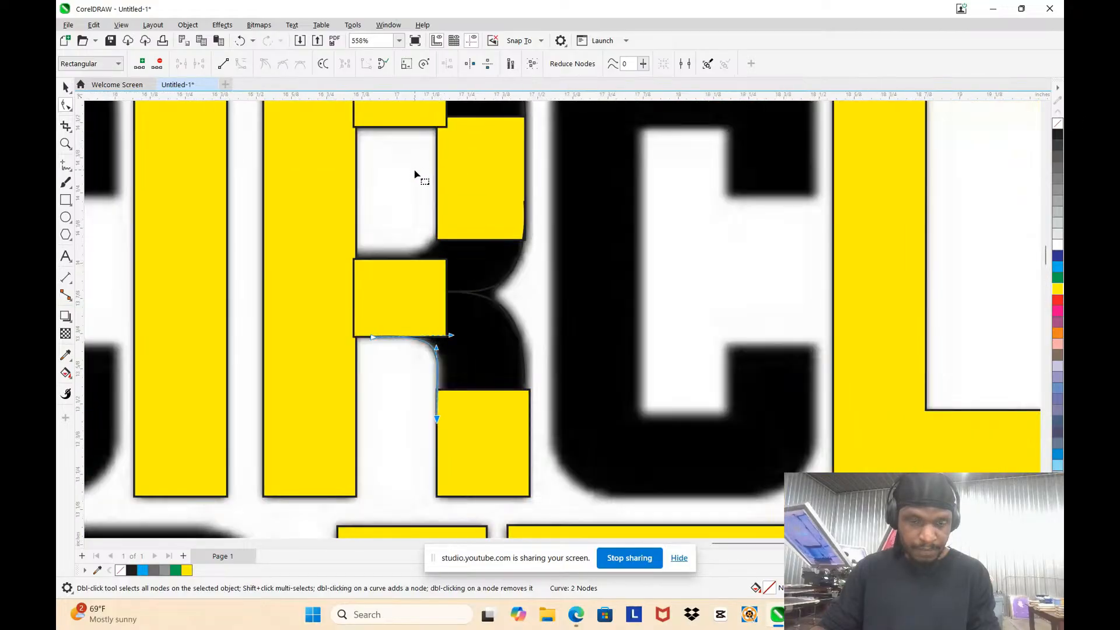
Step: Make a vertically mirrored copy of the inner leg curve above it to trace the lower corner of the R's counter
scroll(413, 175, "down", 5)
key("space")
scroll(361, 227, "up", 2)
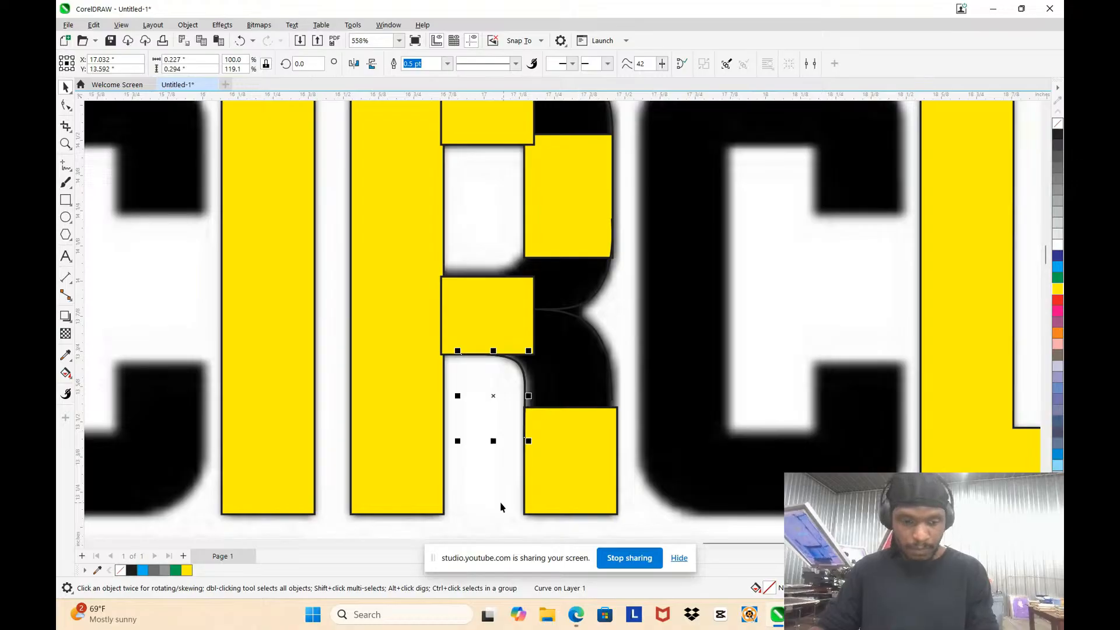
left_click_drag(492, 441, 494, 235)
scroll(533, 302, "down", 4)
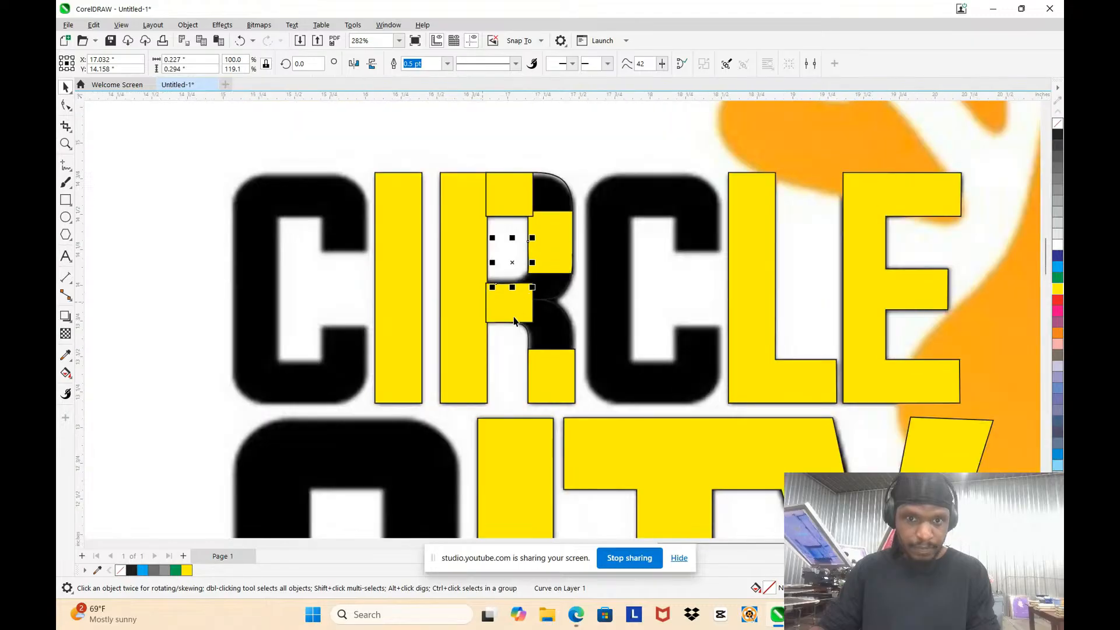
Step: Fill the R's top rectangle slate blue with Smart Fill
scroll(537, 211, "up", 3)
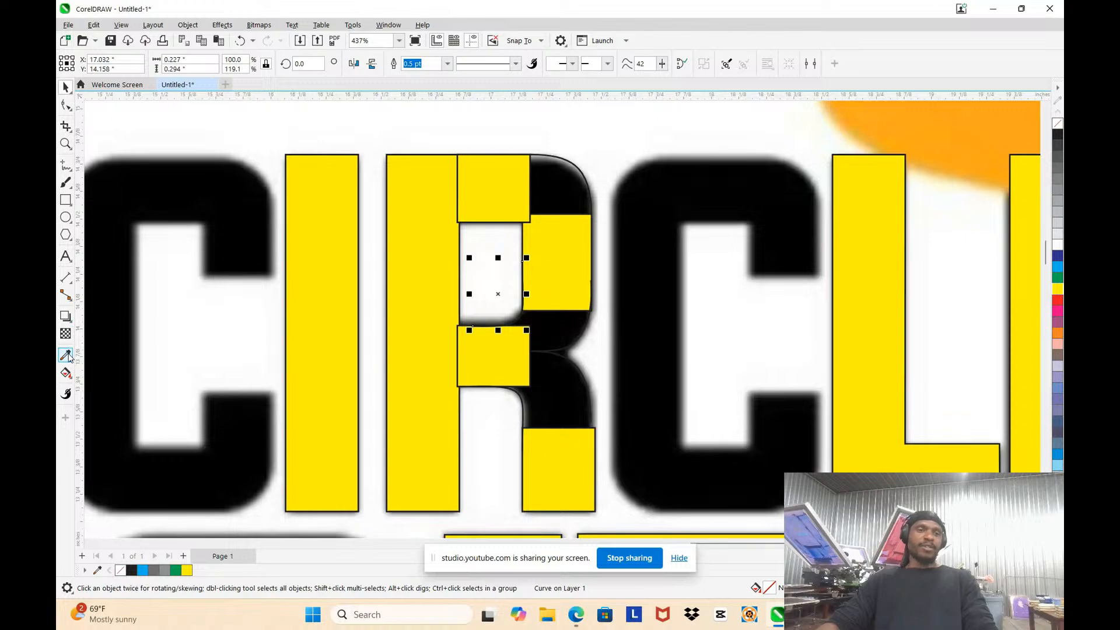
left_click(72, 378)
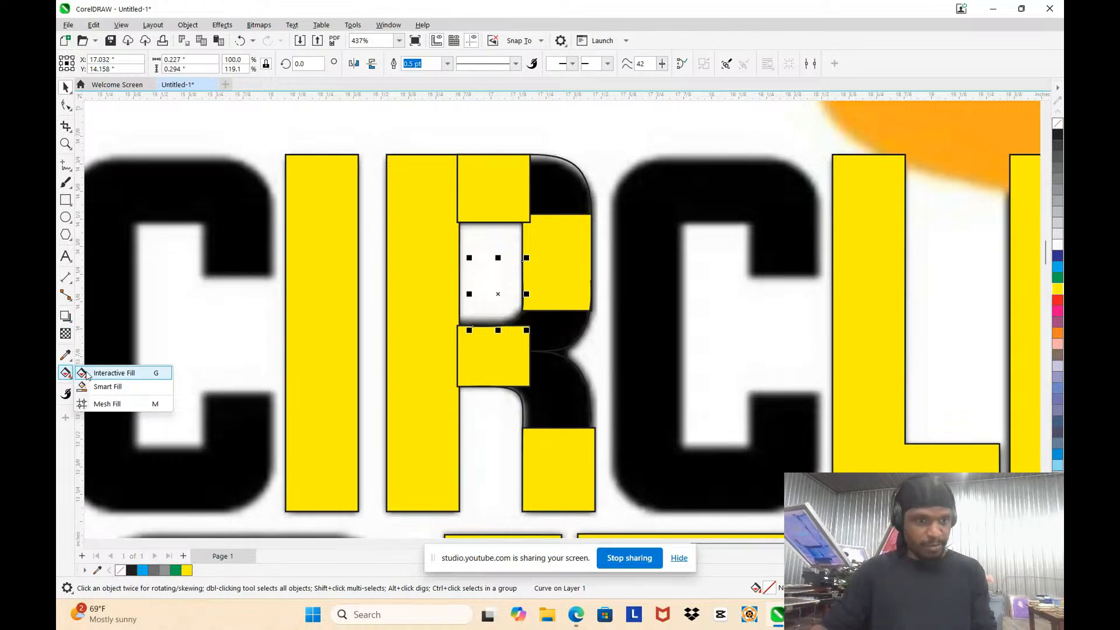
left_click(119, 387)
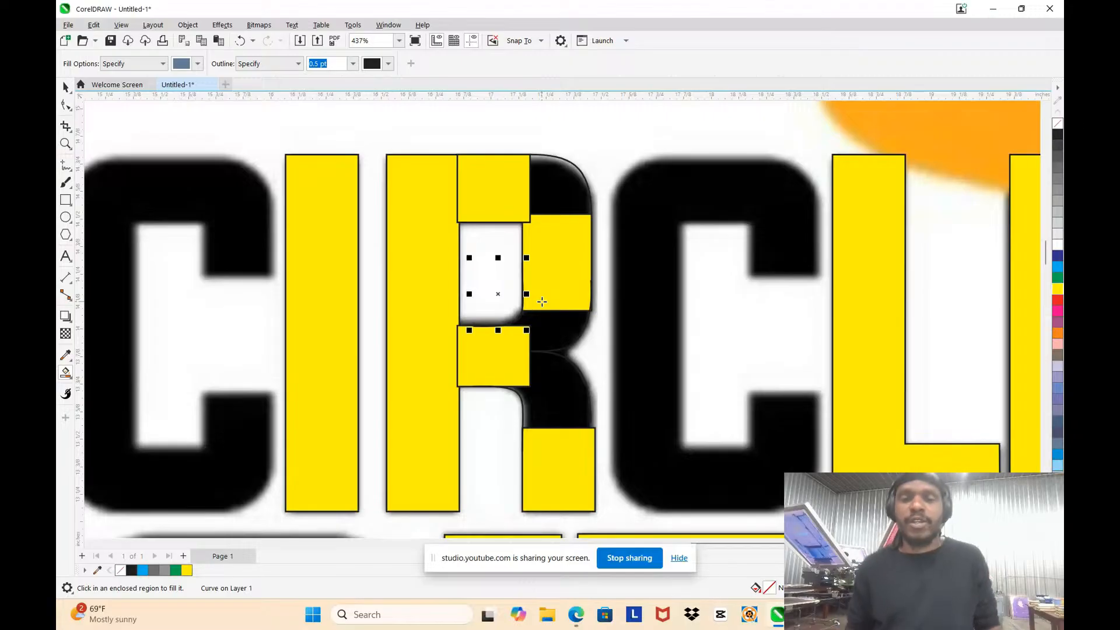
left_click(480, 189)
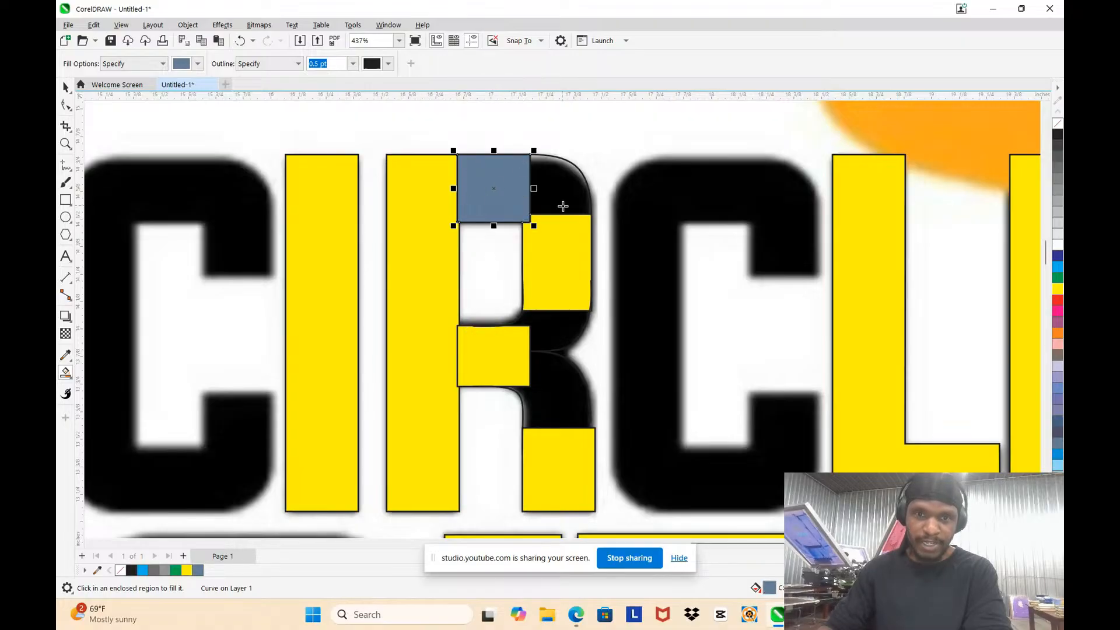
Step: Smart-fill the rounded upper corner and the lower corner of the R's bowl in slate blue
scroll(563, 203, "up", 3)
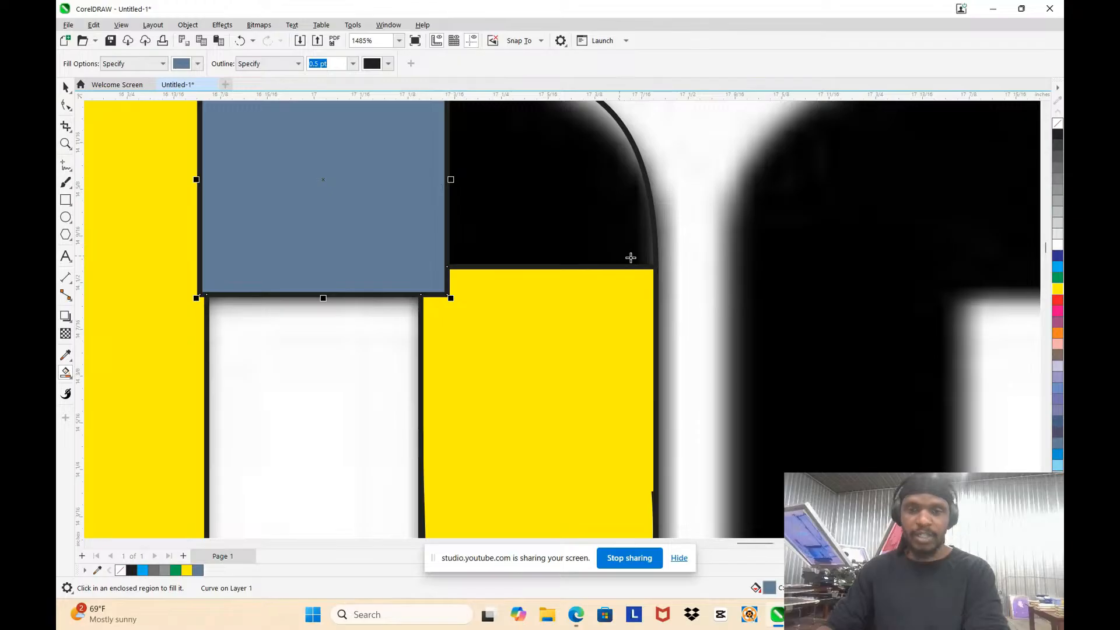
scroll(631, 258, "down", 2)
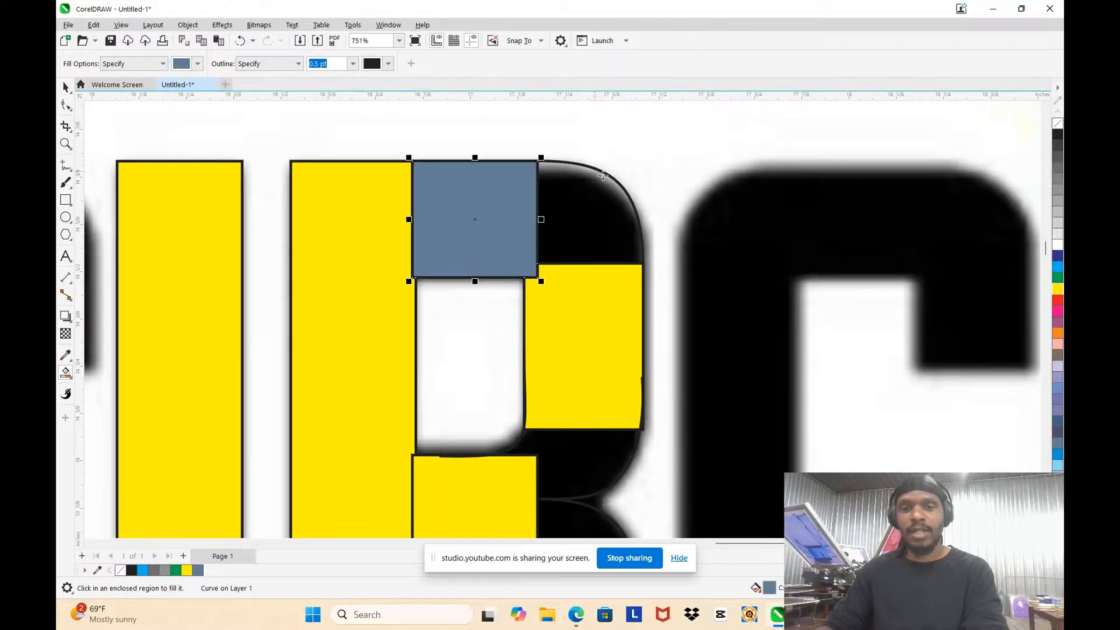
left_click(588, 219)
scroll(575, 213, "down", 3)
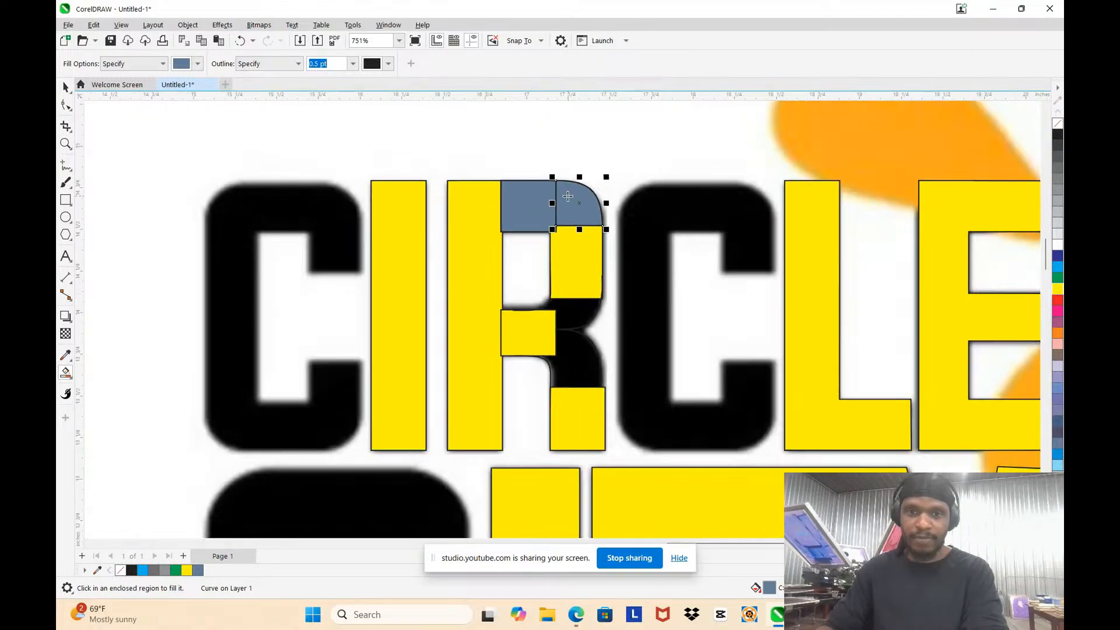
scroll(565, 202, "up", 1)
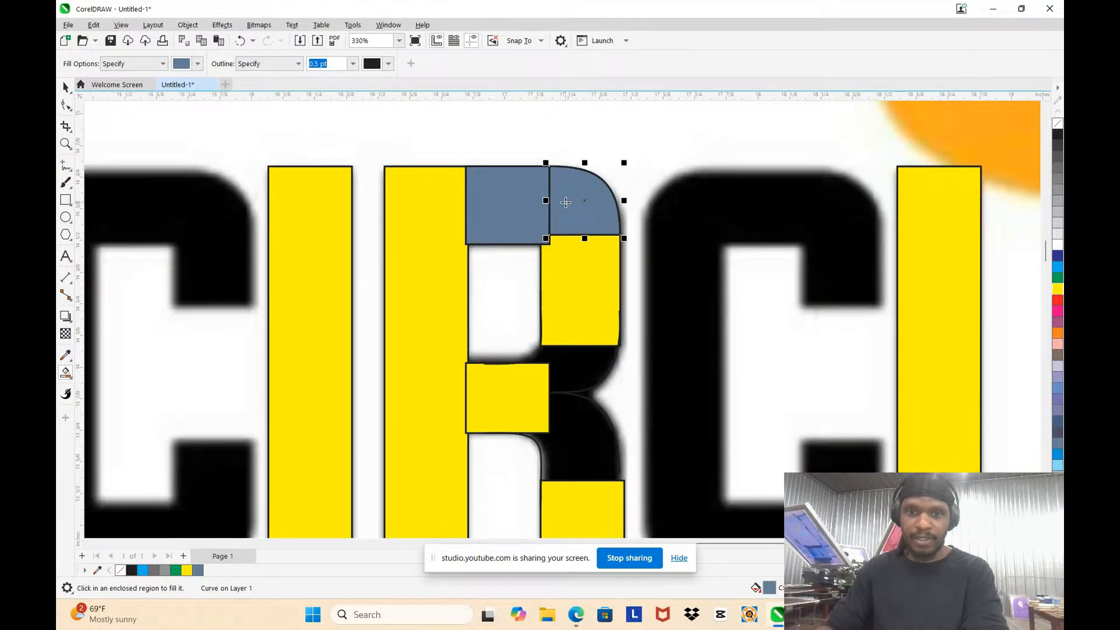
left_click(582, 372)
Step: Try to smart-fill the R's leg region between the middle and bottom rectangles
left_click(572, 411)
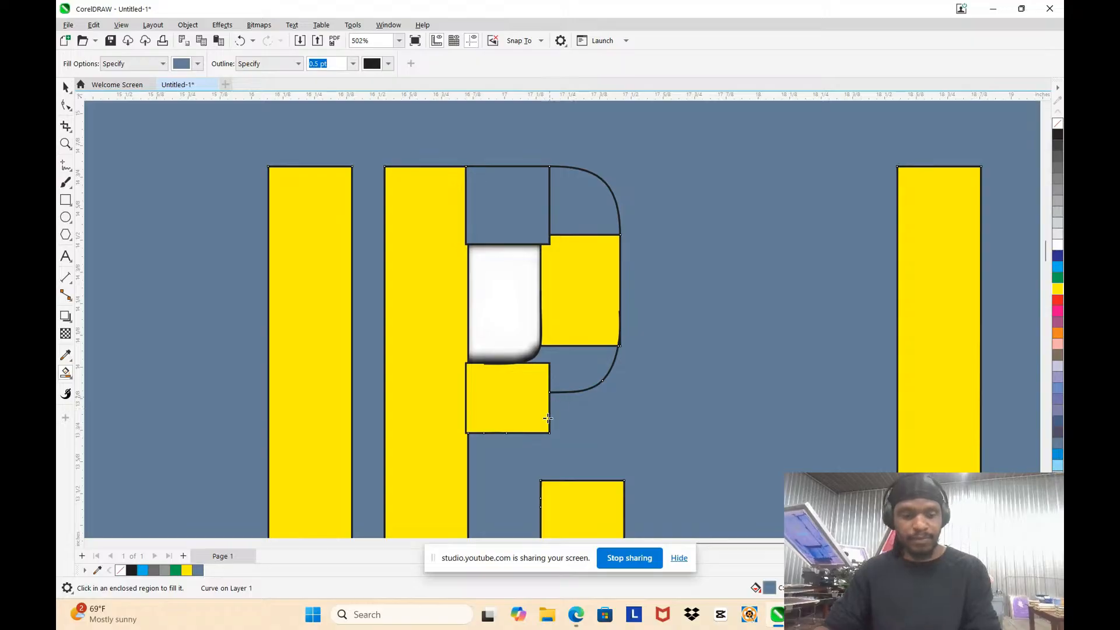
key("ctrl+z")
scroll(572, 420, "up", 2)
scroll(586, 374, "down", 4)
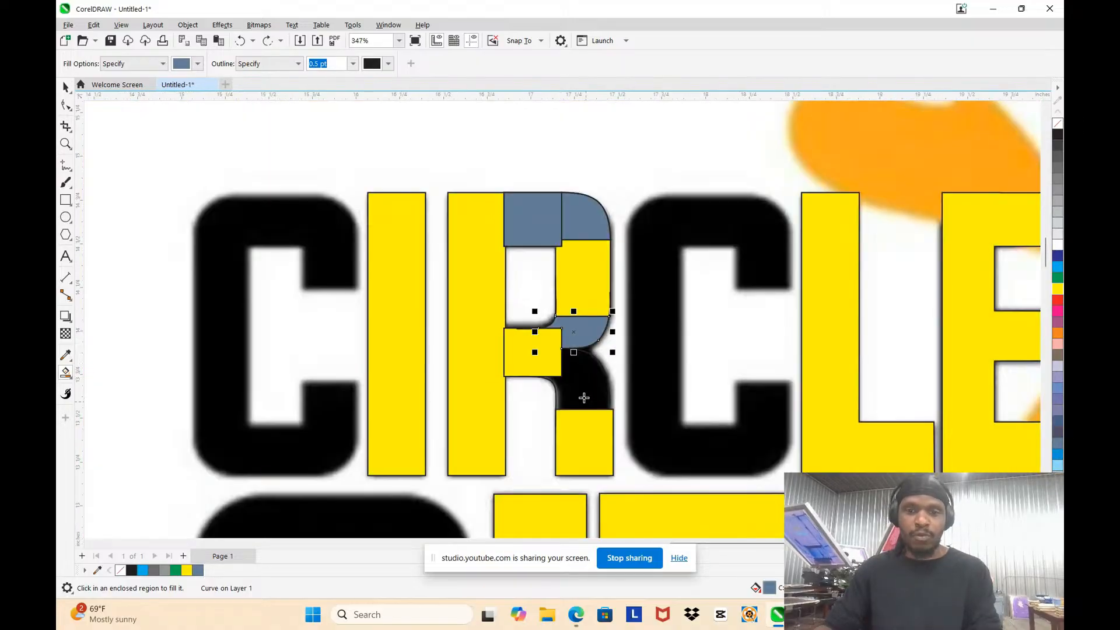
left_click(583, 389)
scroll(575, 376, "down", 2)
scroll(604, 435, "up", 2)
scroll(604, 435, "down", 4)
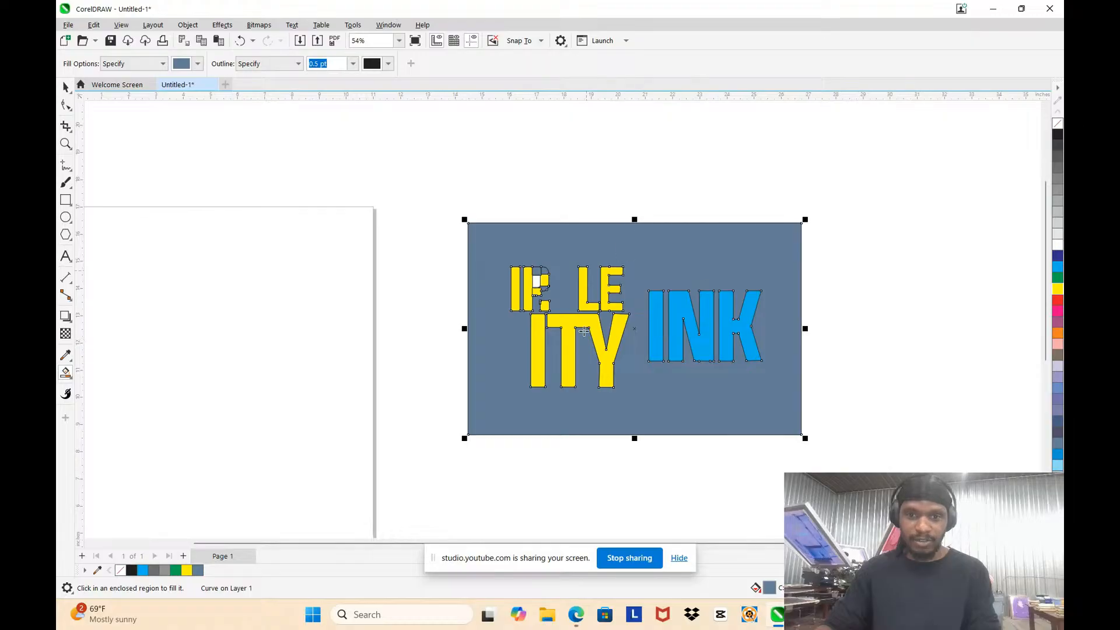
scroll(581, 328, "up", 2)
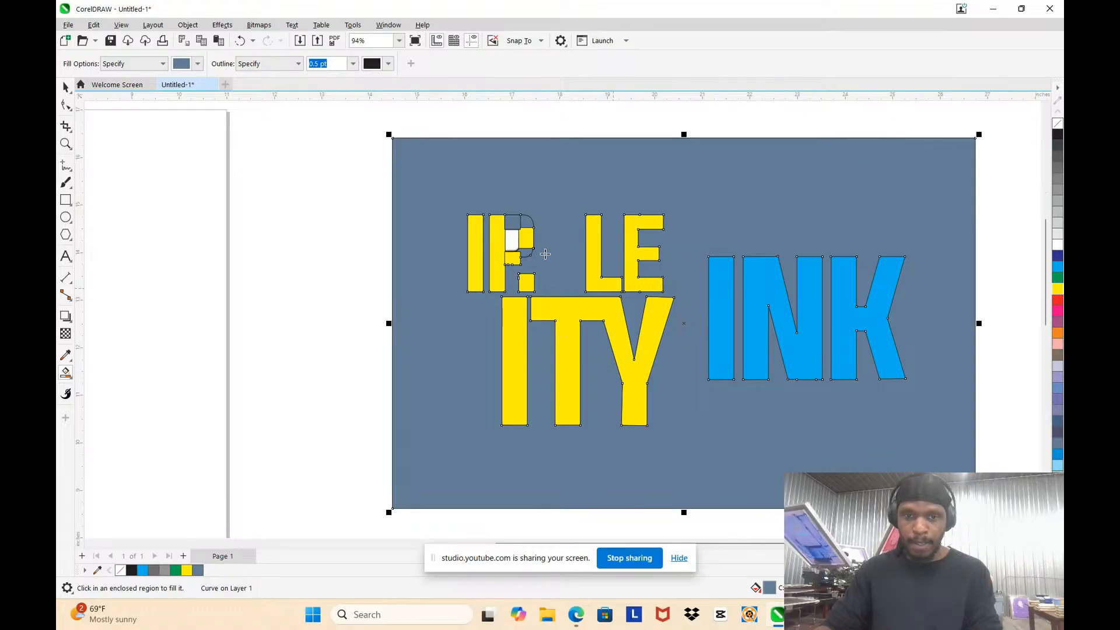
scroll(544, 254, "up", 8)
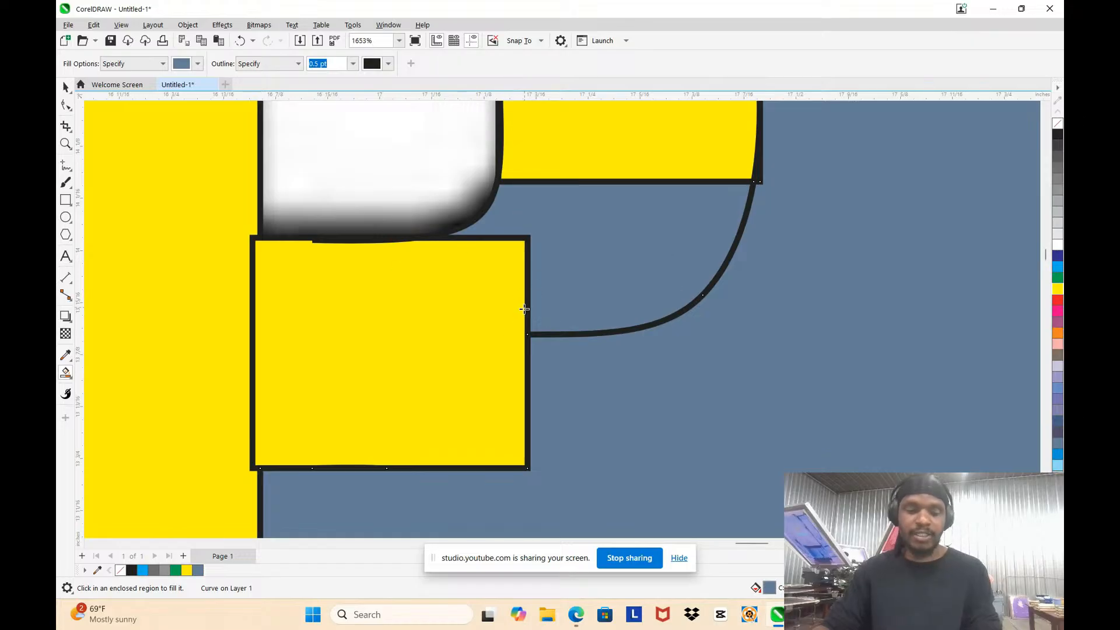
left_click(723, 367)
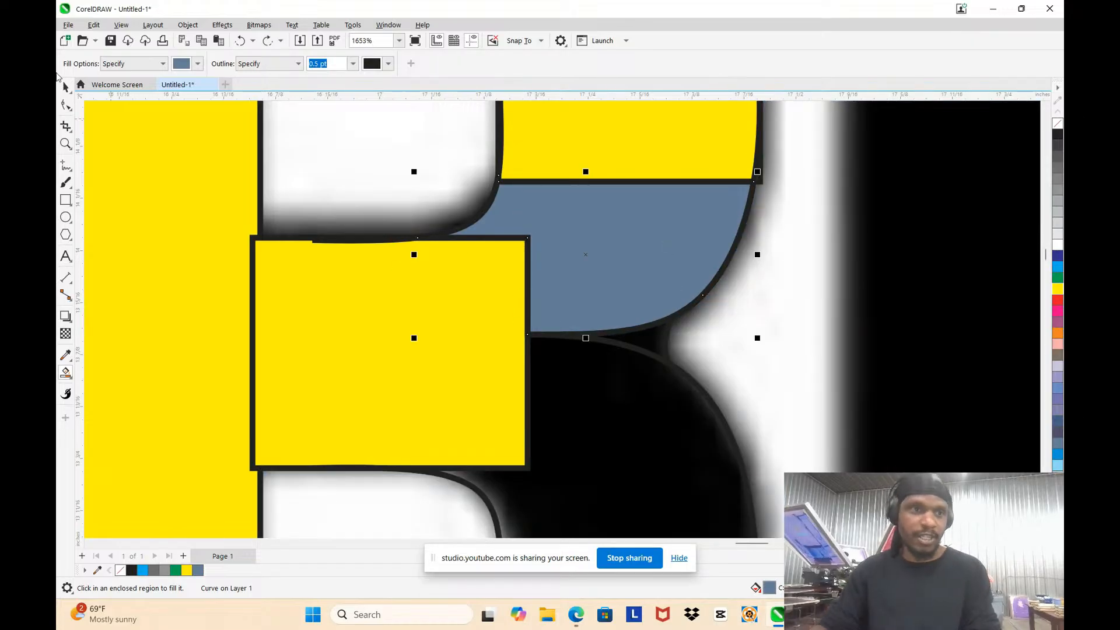
Step: Move the inner leg curve's lower end node about 0.006 in into the bottom rectangle so the two overlap
left_click(66, 87)
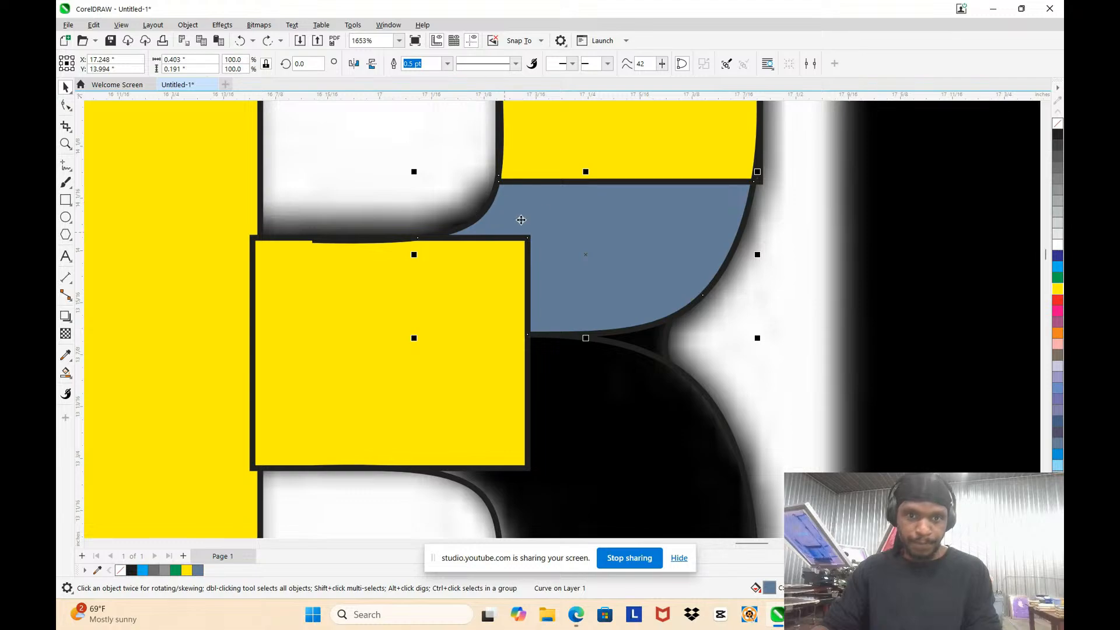
key("F10")
scroll(532, 293, "down", 2)
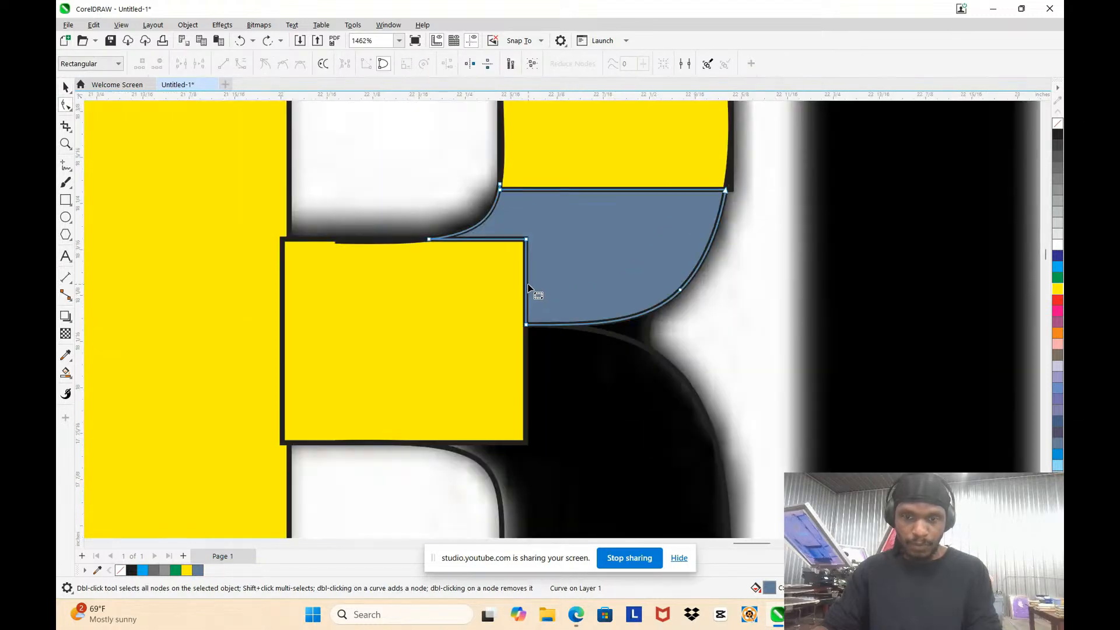
left_click(552, 327)
scroll(551, 330, "down", 2)
scroll(521, 410, "up", 3)
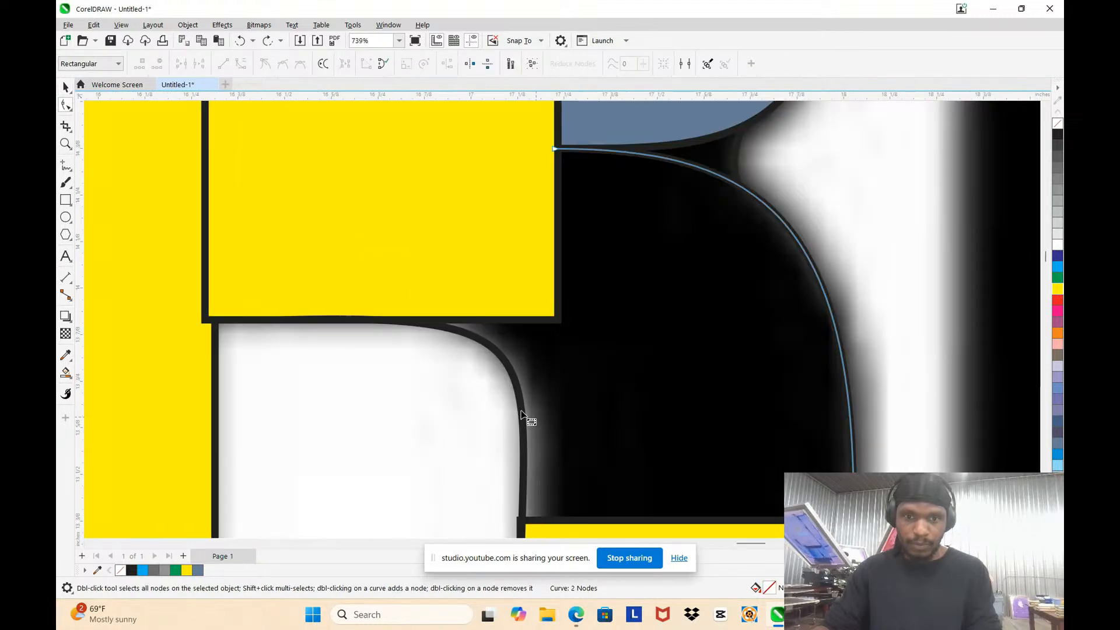
left_click(508, 373)
scroll(507, 368, "up", 3)
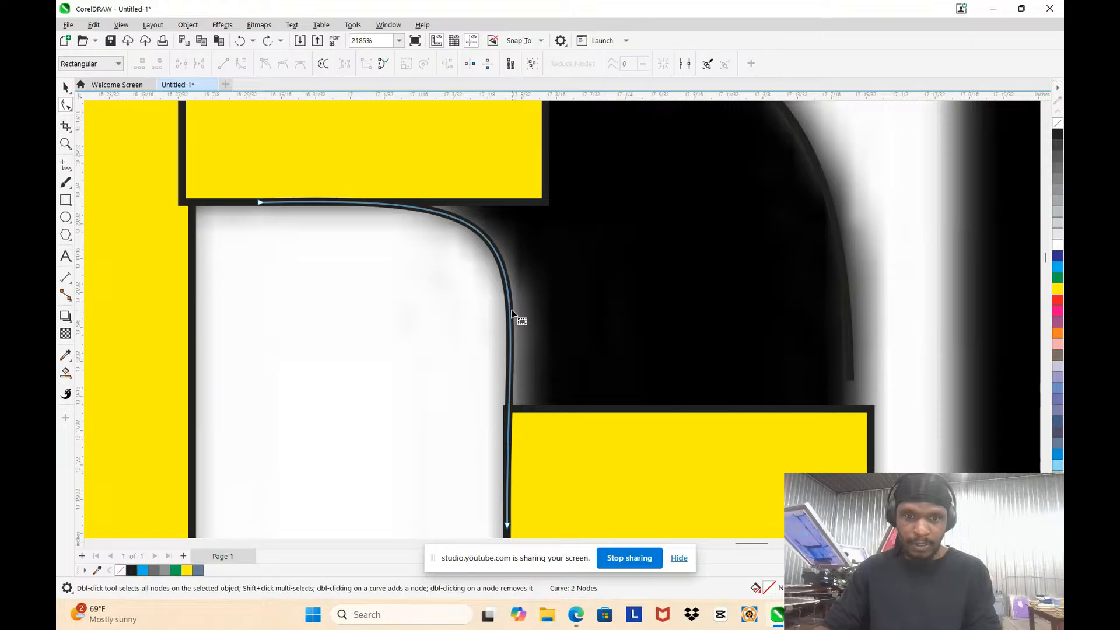
scroll(511, 312, "down", 3)
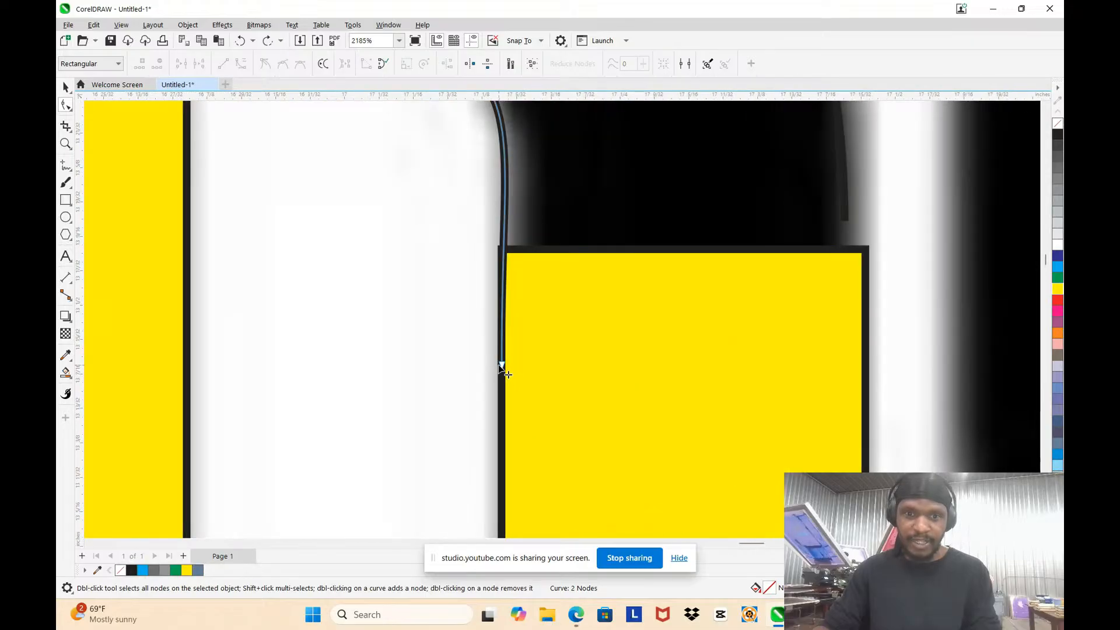
left_click_drag(501, 366, 510, 366)
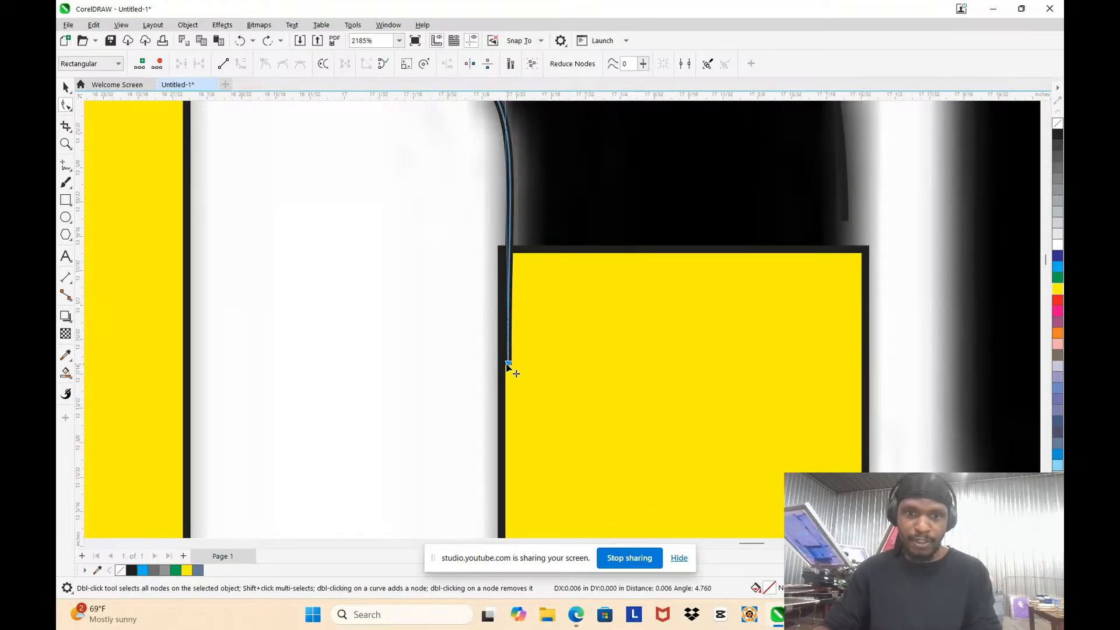
Step: Move the inner leg curve's upper end node onto the lower edge of the R's middle rectangle so the two overlap
scroll(529, 340, "down", 2)
scroll(530, 341, "down", 2)
scroll(429, 279, "up", 2)
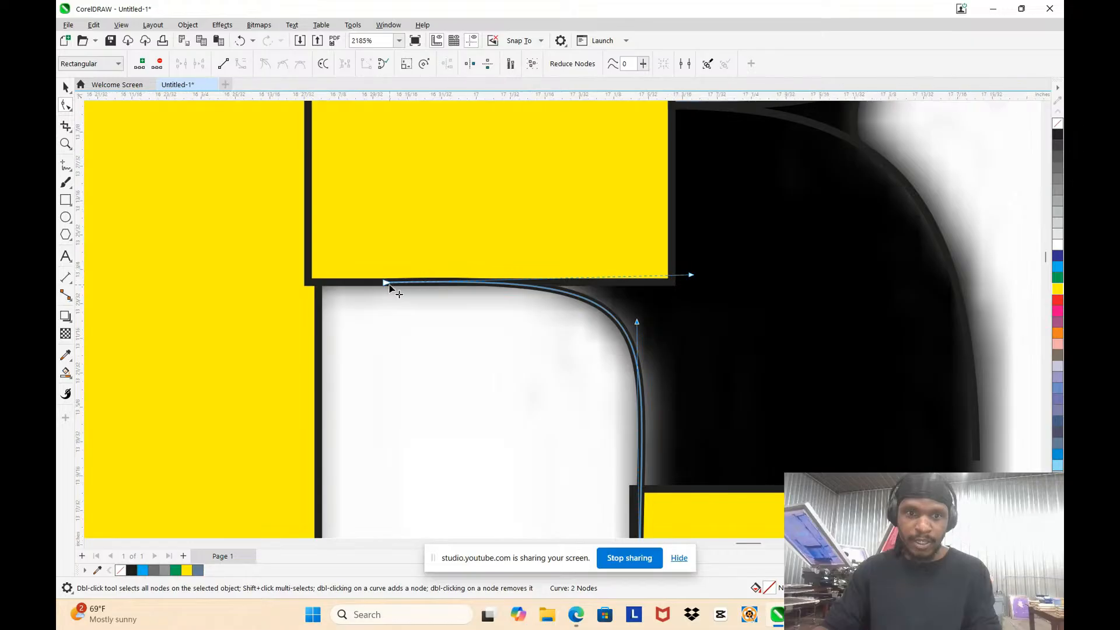
left_click_drag(366, 256, 386, 276)
scroll(421, 273, "down", 2)
left_click(477, 358)
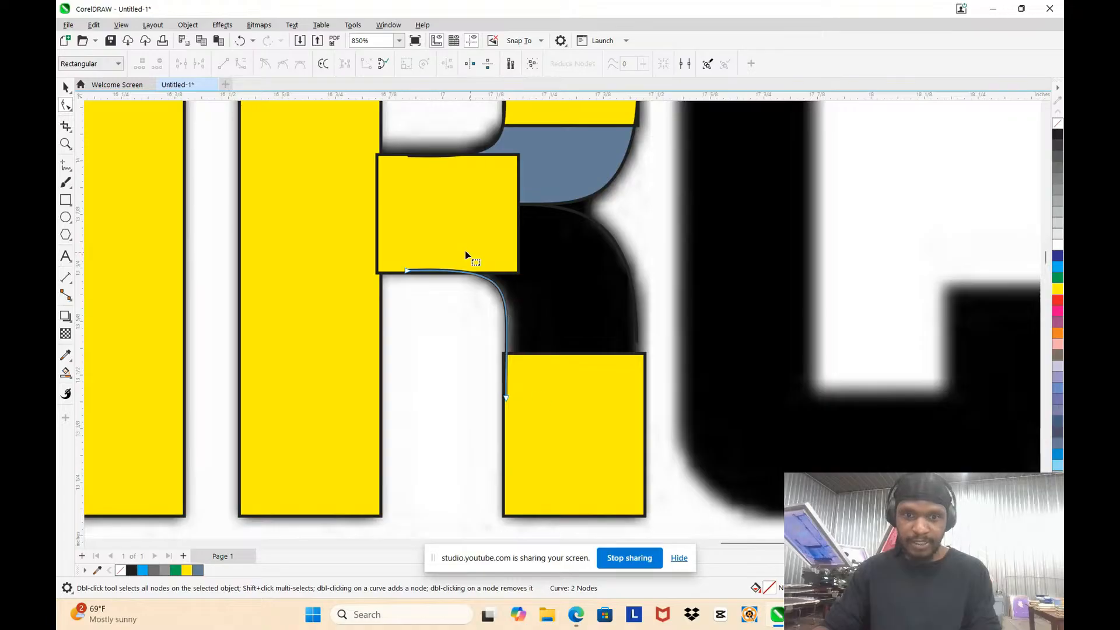
Step: Extend the lower end of the R's outer leg curve down into the bottom rectangle so the two overlap
scroll(622, 380, "up", 3)
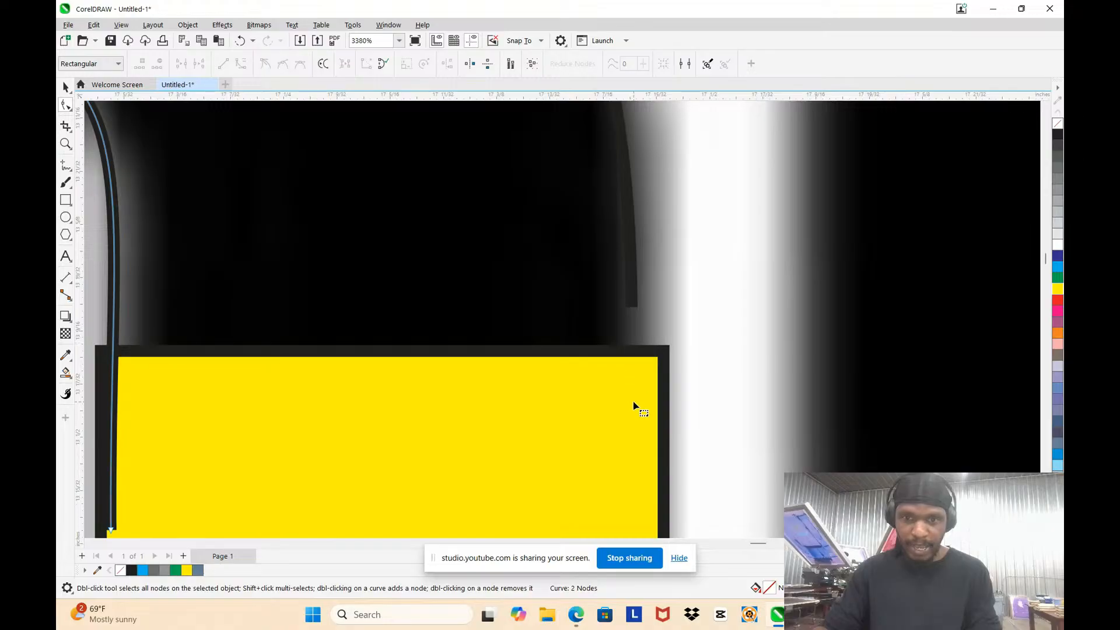
left_click(625, 374)
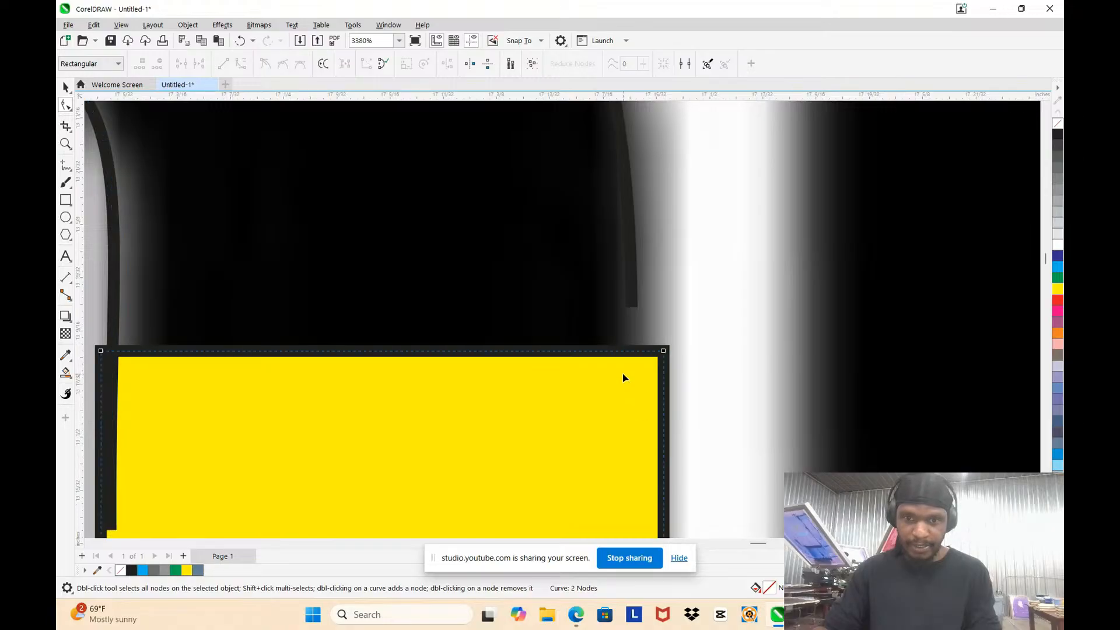
left_click(632, 292)
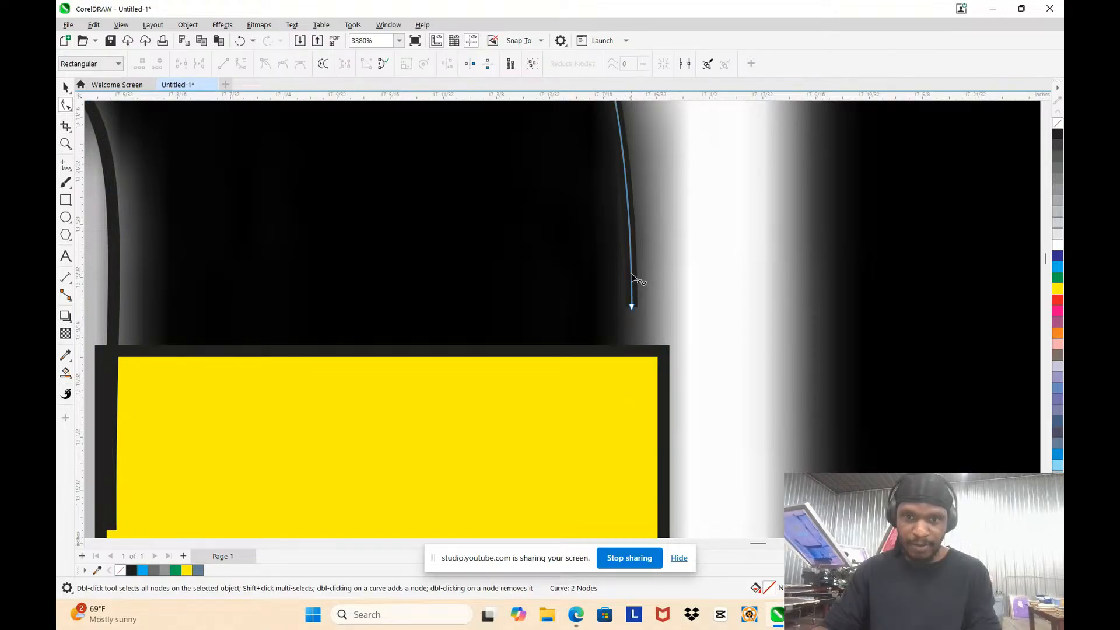
left_click(631, 303)
left_click_drag(631, 308, 631, 381)
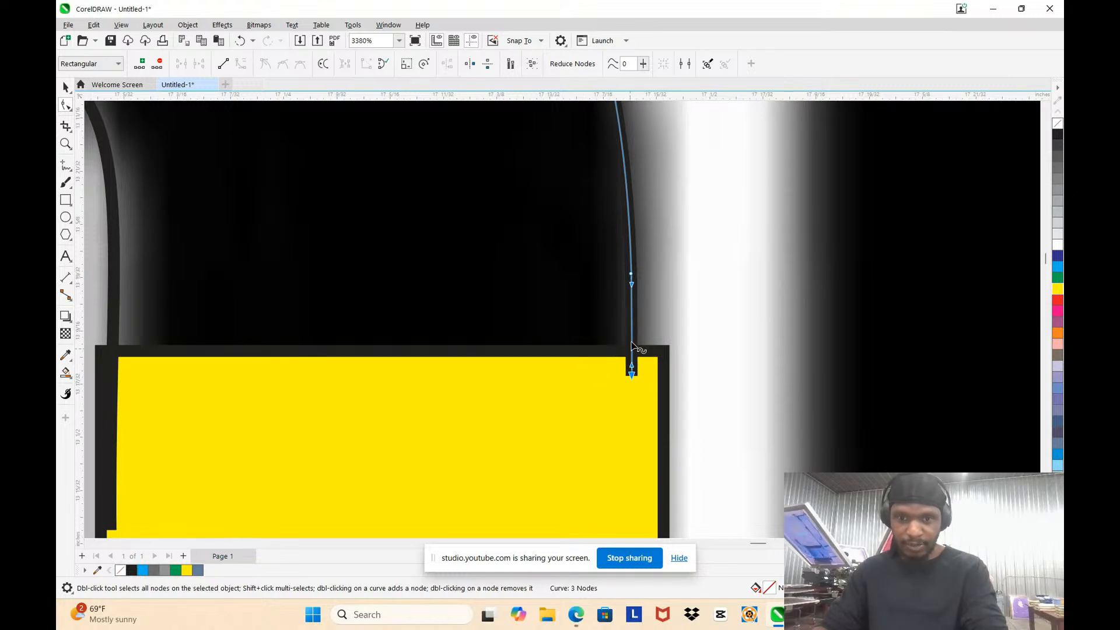
scroll(522, 312, "down", 2)
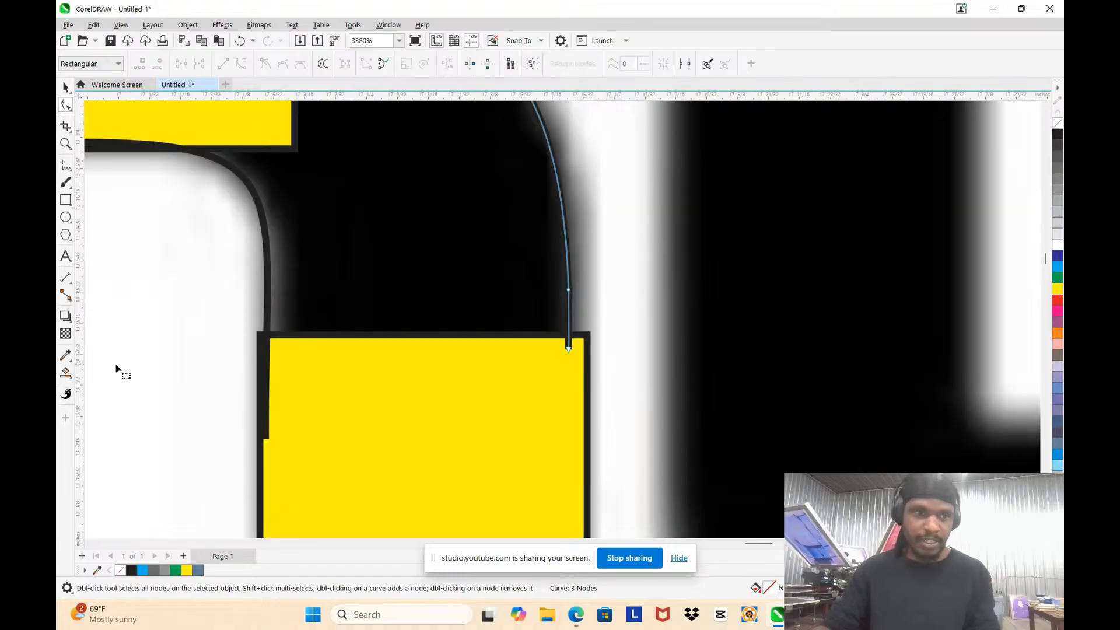
Step: Smart-fill the R's leg region between the middle and bottom rectangles in slate blue
left_click(67, 382)
left_click(102, 384)
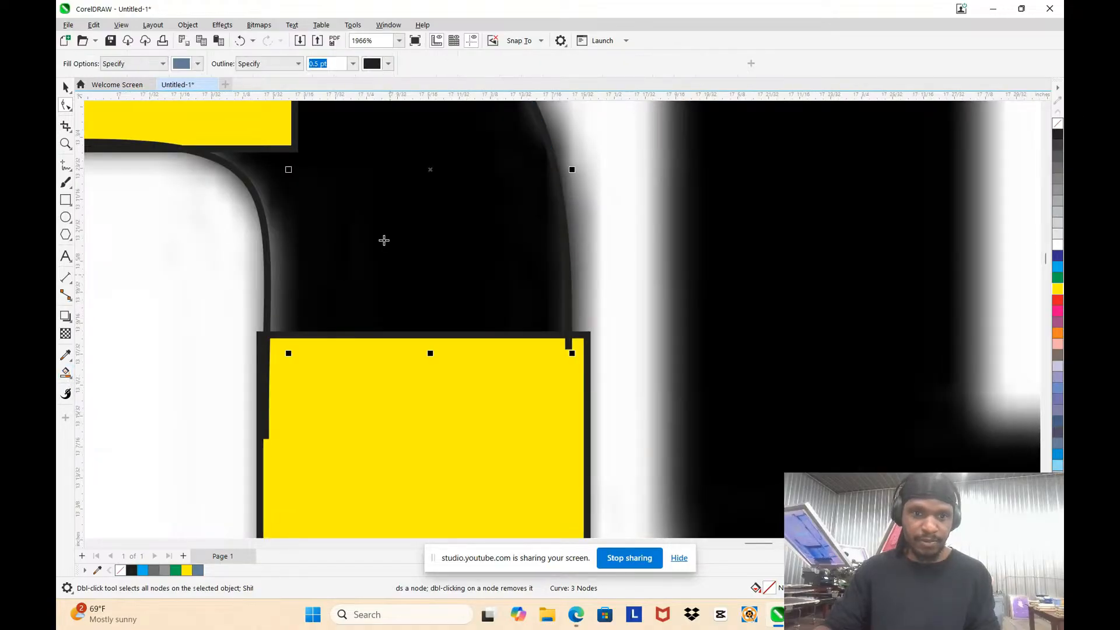
left_click(384, 239)
scroll(450, 282, "down", 2)
scroll(434, 322, "down", 4)
scroll(456, 321, "up", 2)
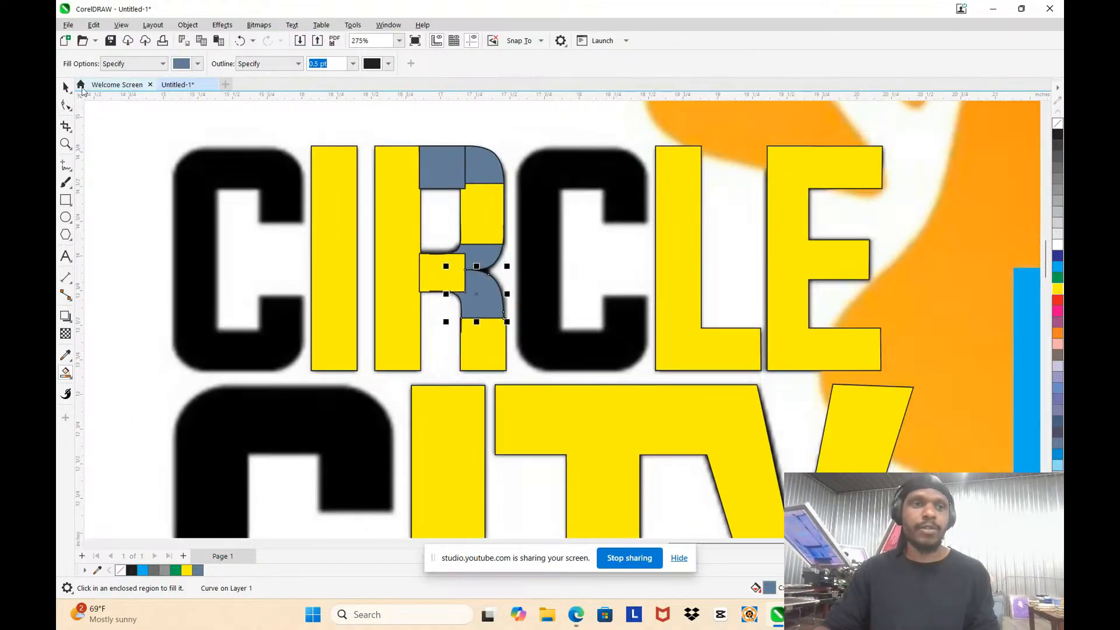
Step: Select the R's rectangles and smart-filled pieces and weld them into one shape
key("space")
left_click(502, 392)
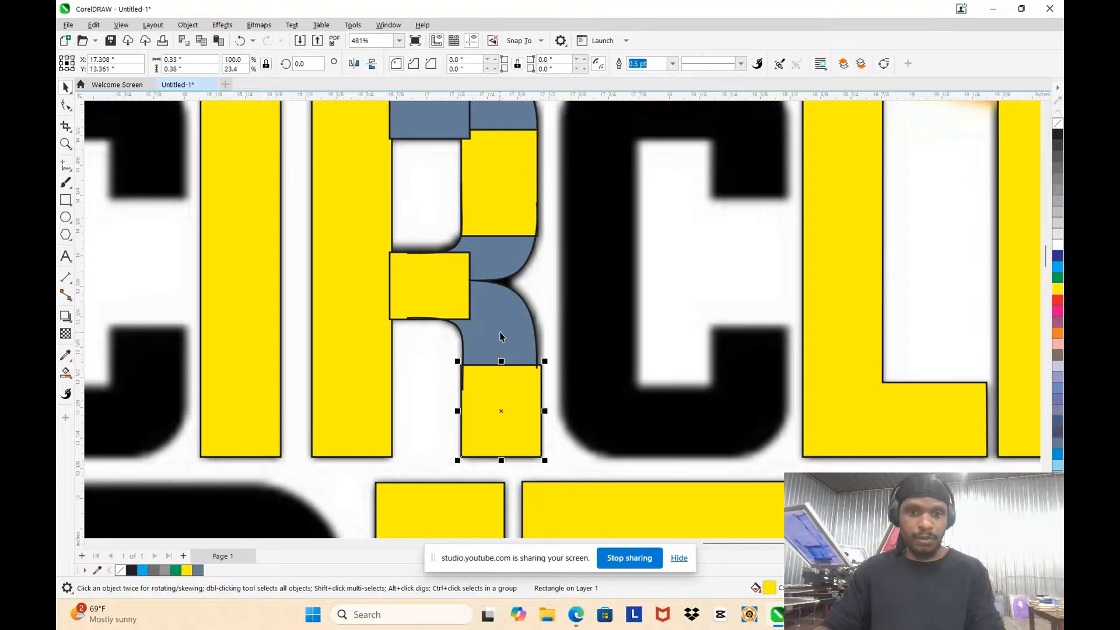
left_click(507, 393)
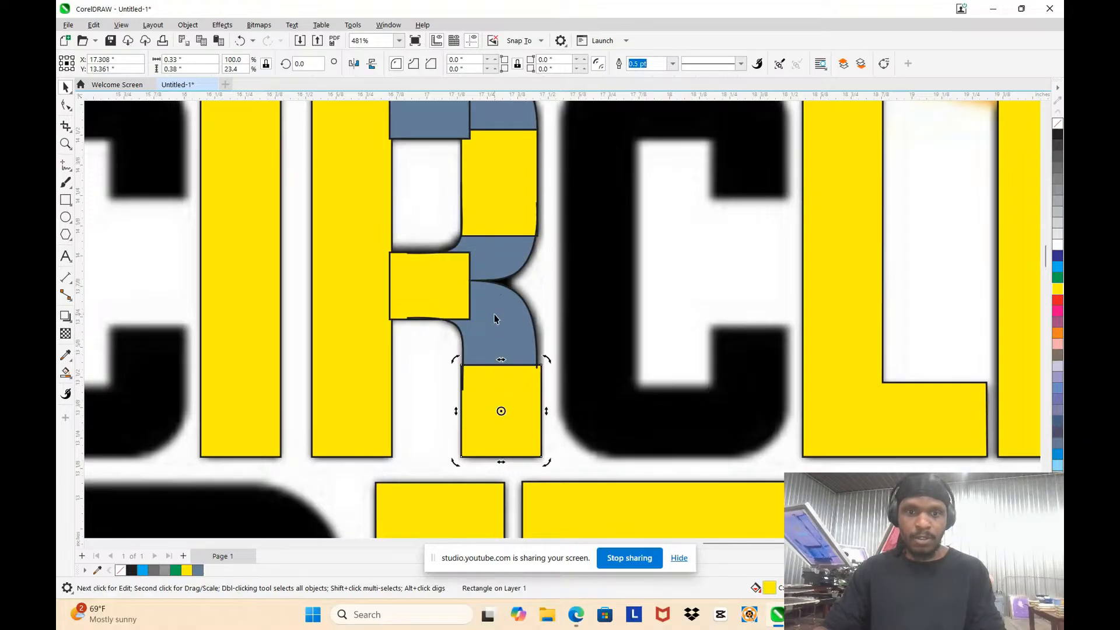
left_click(495, 318, "shift")
left_click(442, 299, "shift")
left_click(362, 300, "shift")
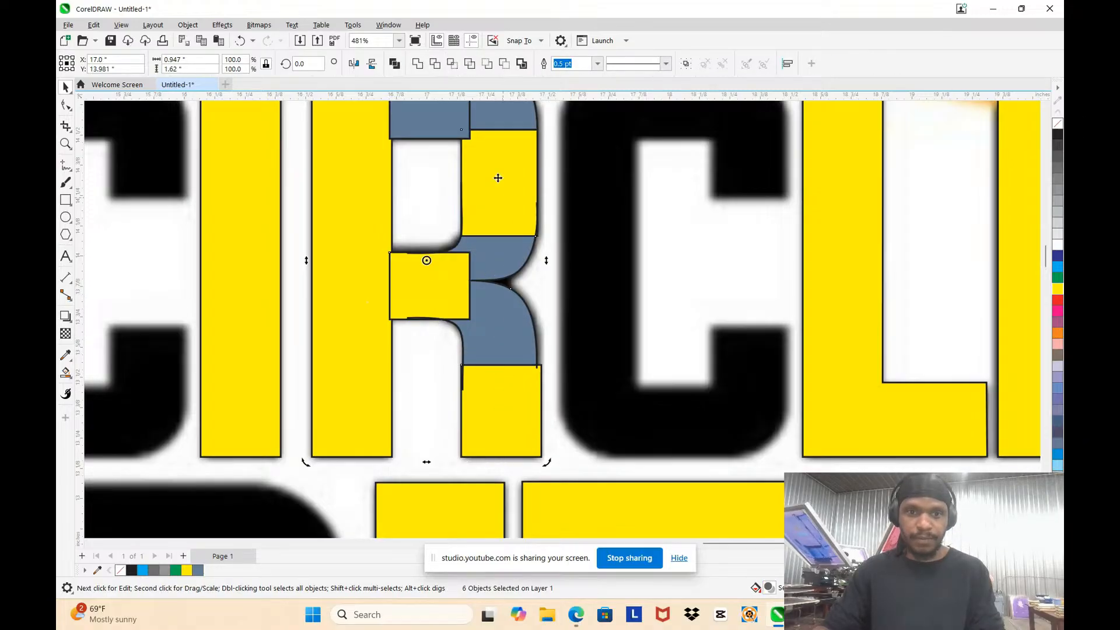
left_click(417, 63)
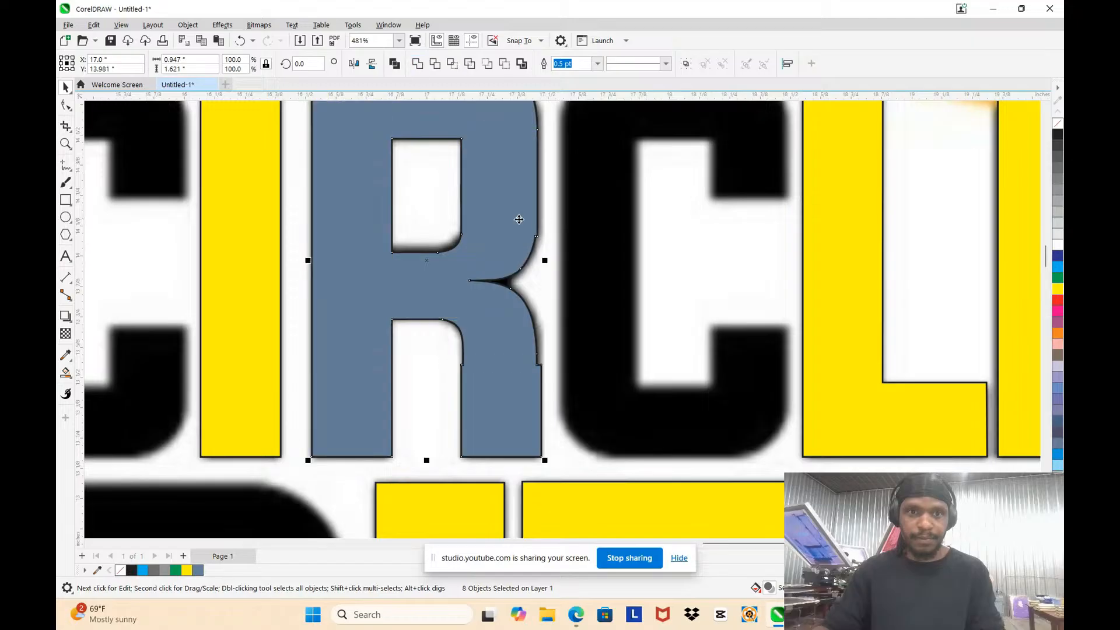
Step: Try to smart-fill the small notch between the R's bowl and leg in slate blue
scroll(520, 220, "down", 3)
scroll(526, 190, "up", 2)
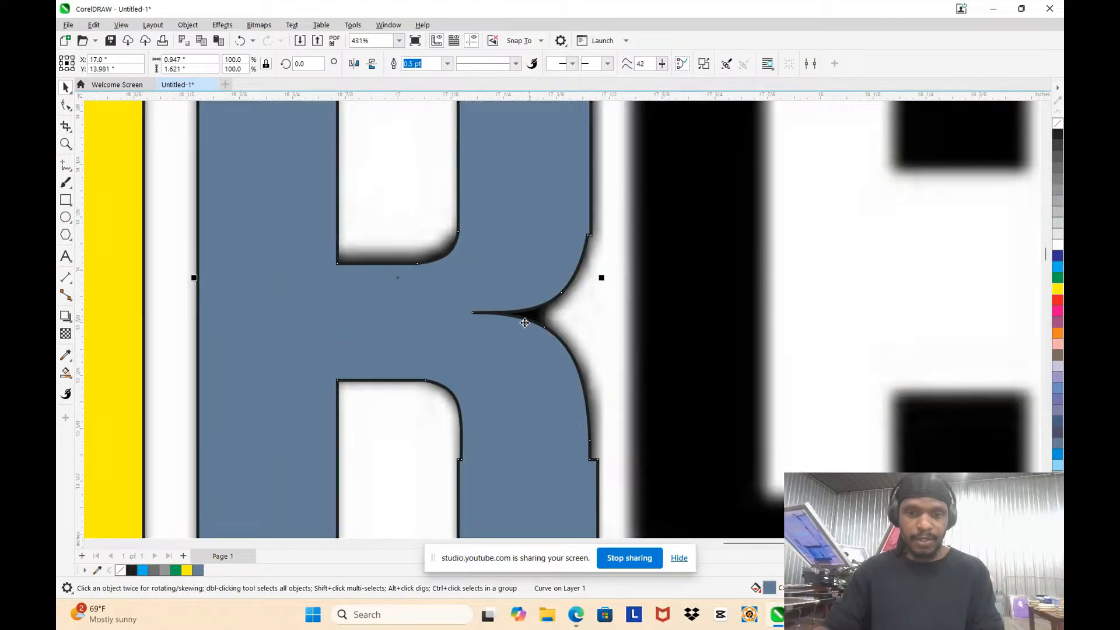
scroll(533, 318, "up", 3)
left_click(530, 317)
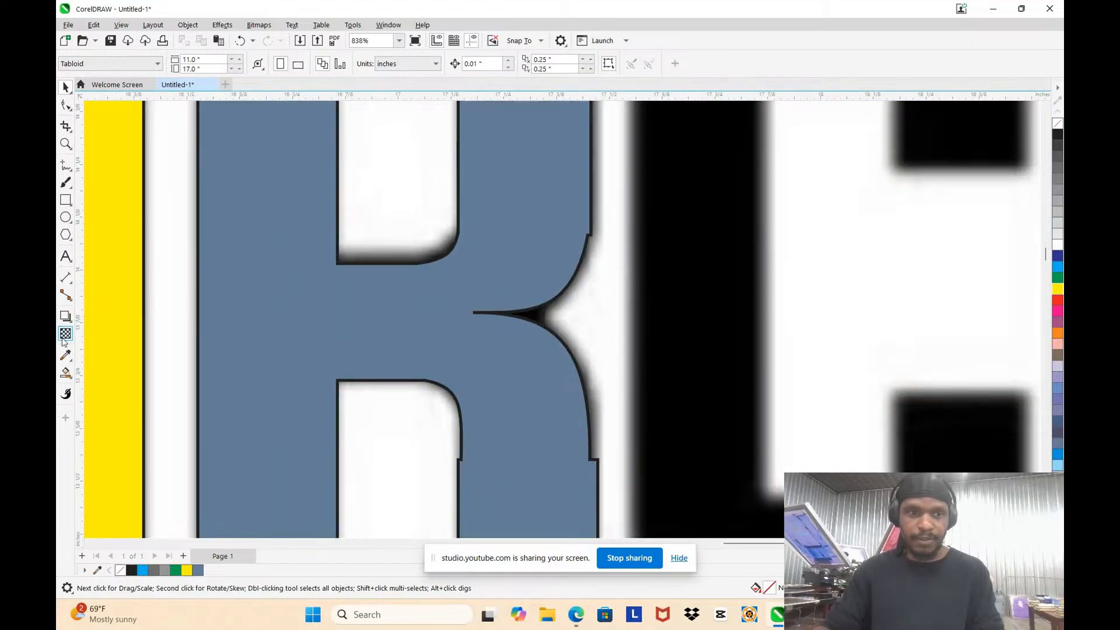
left_click(67, 379)
left_click(105, 383)
scroll(583, 327, "up", 3)
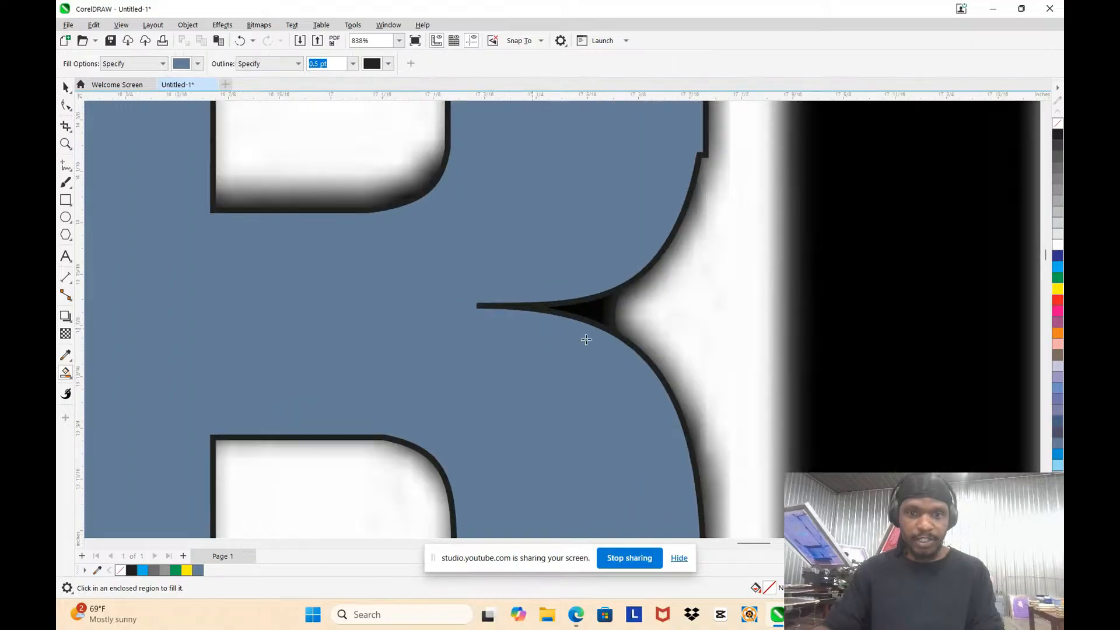
scroll(600, 313, "down", 3)
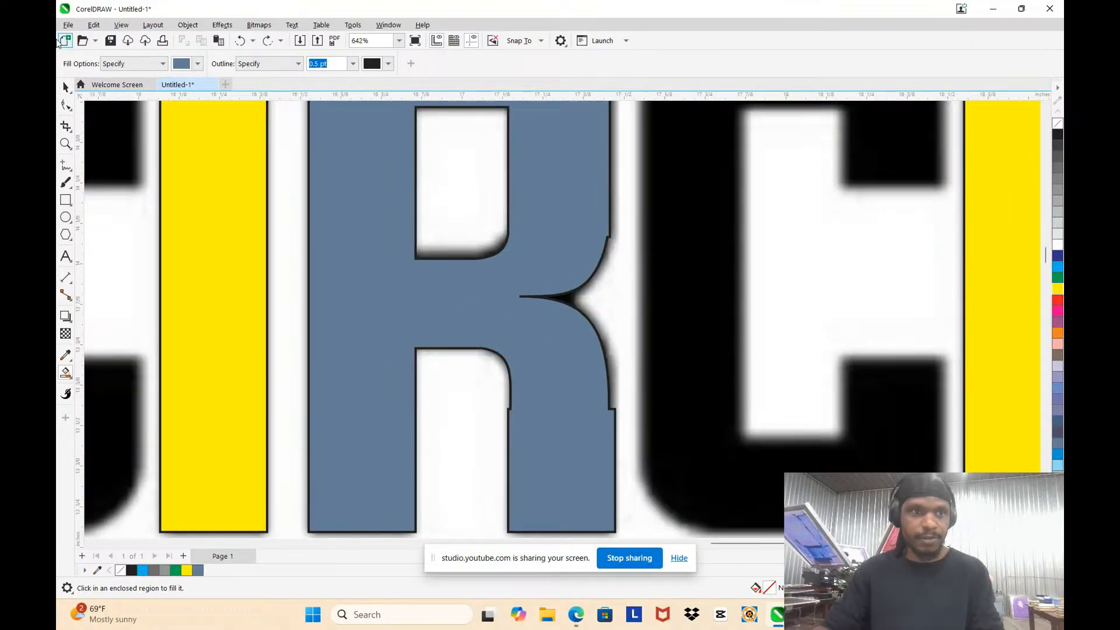
left_click(65, 87)
scroll(624, 296, "up", 4)
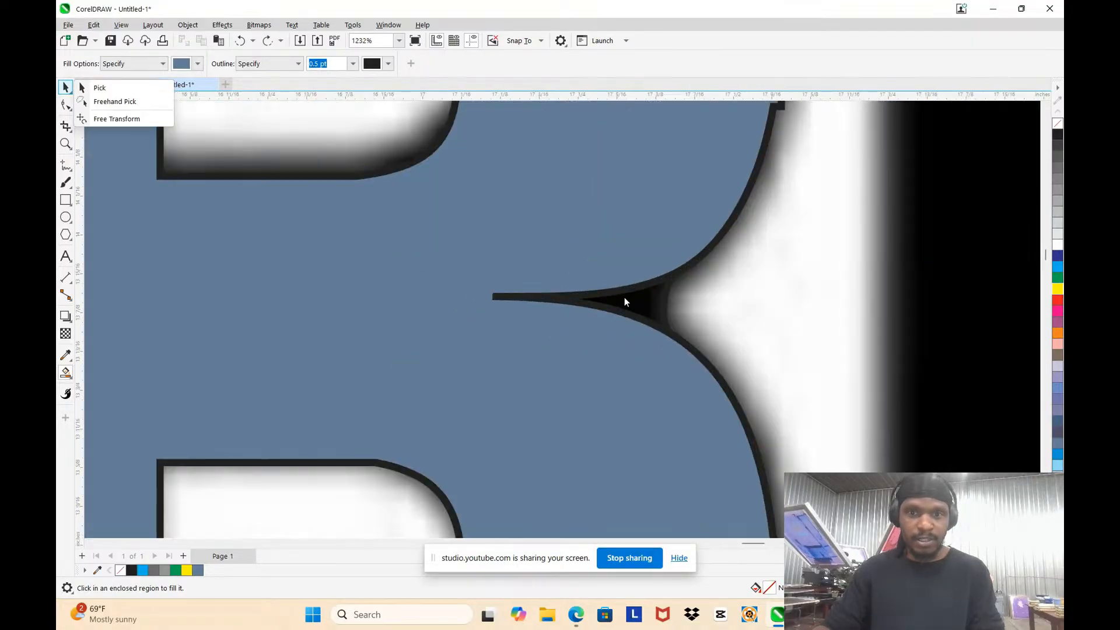
left_click(677, 303)
key("ctrl+z")
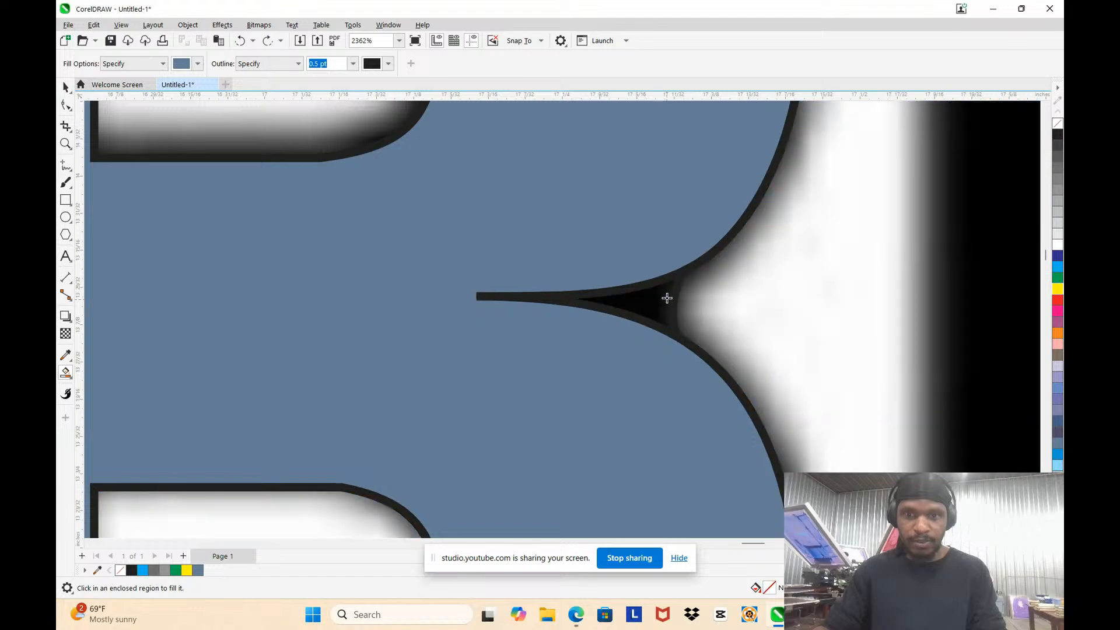
Step: Extend both ends of the short curve across the notch so they overlap the R's bowl and leg
left_click(65, 105)
left_click(674, 306)
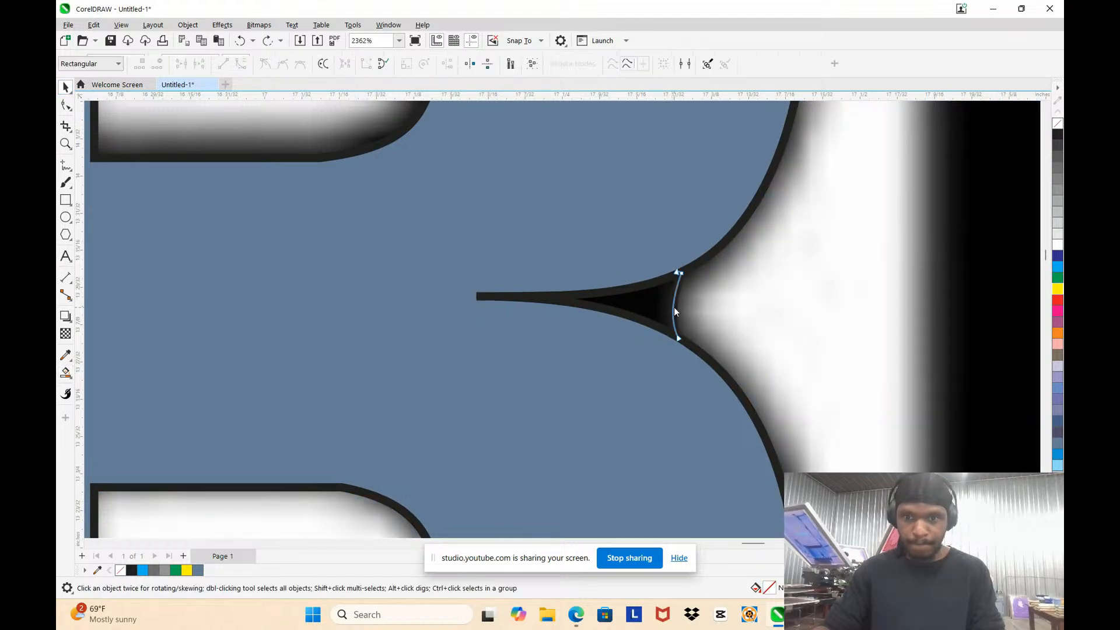
left_click_drag(656, 237, 683, 238)
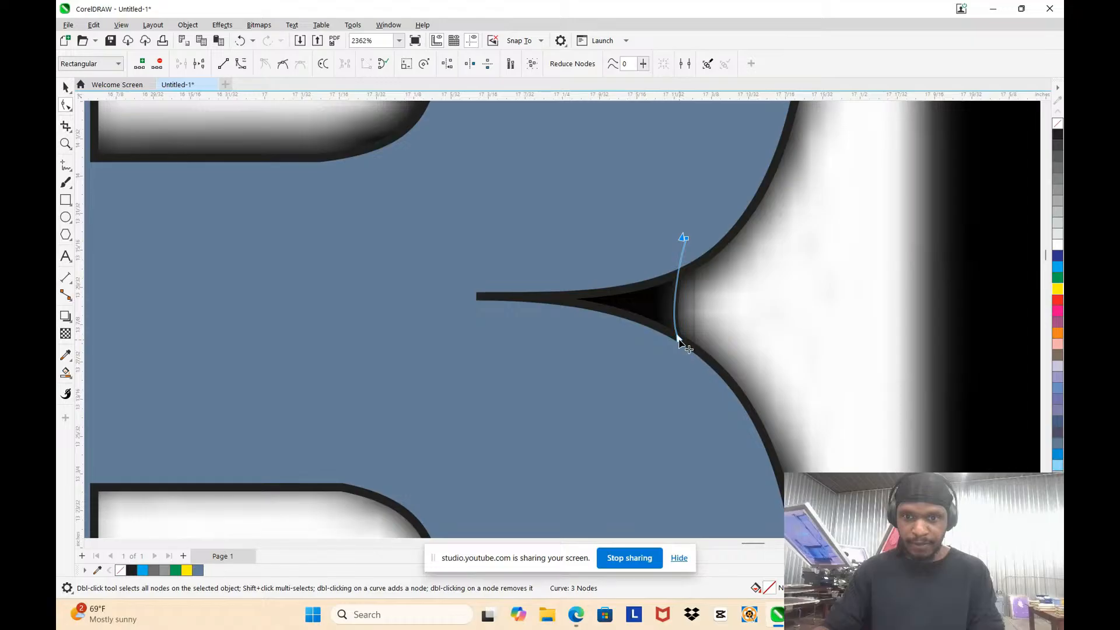
mouse_move(678, 339)
left_mouse_down()
mouse_move(685, 382)
mouse_move(669, 356)
left_mouse_up()
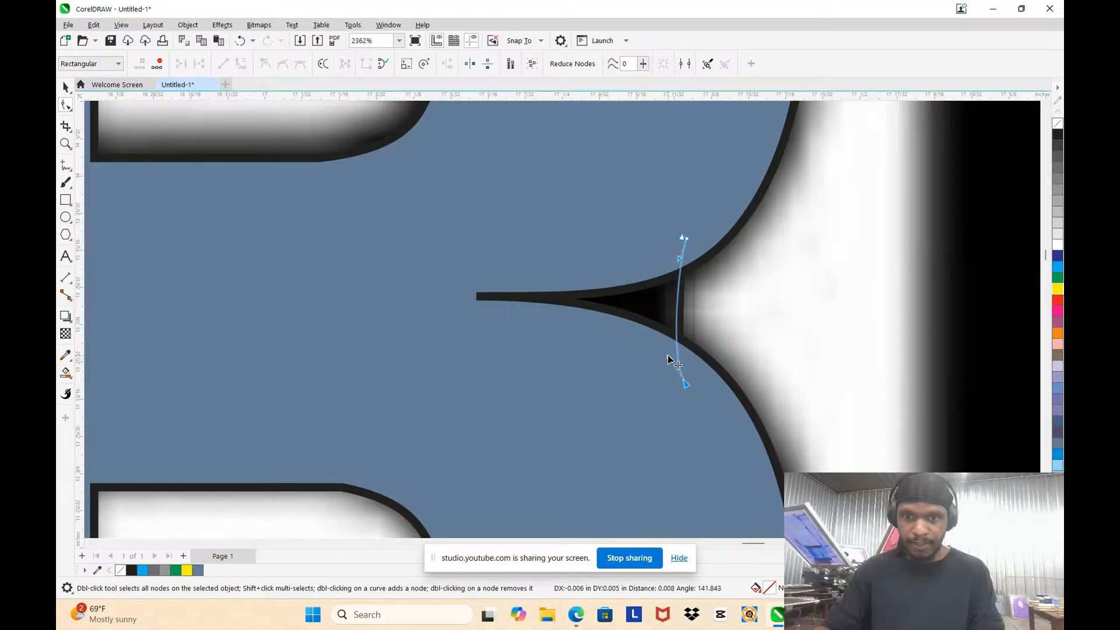
Step: Smart-fill the closed notch between the R's bowl and leg in slate blue
left_click(69, 379)
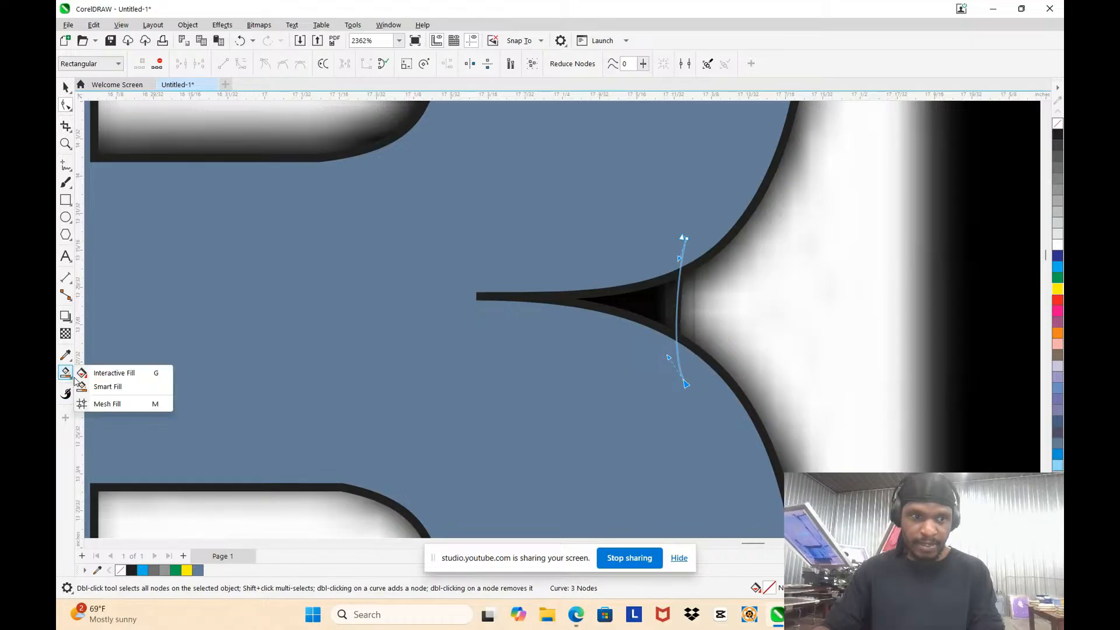
left_click(108, 385)
left_click(654, 308)
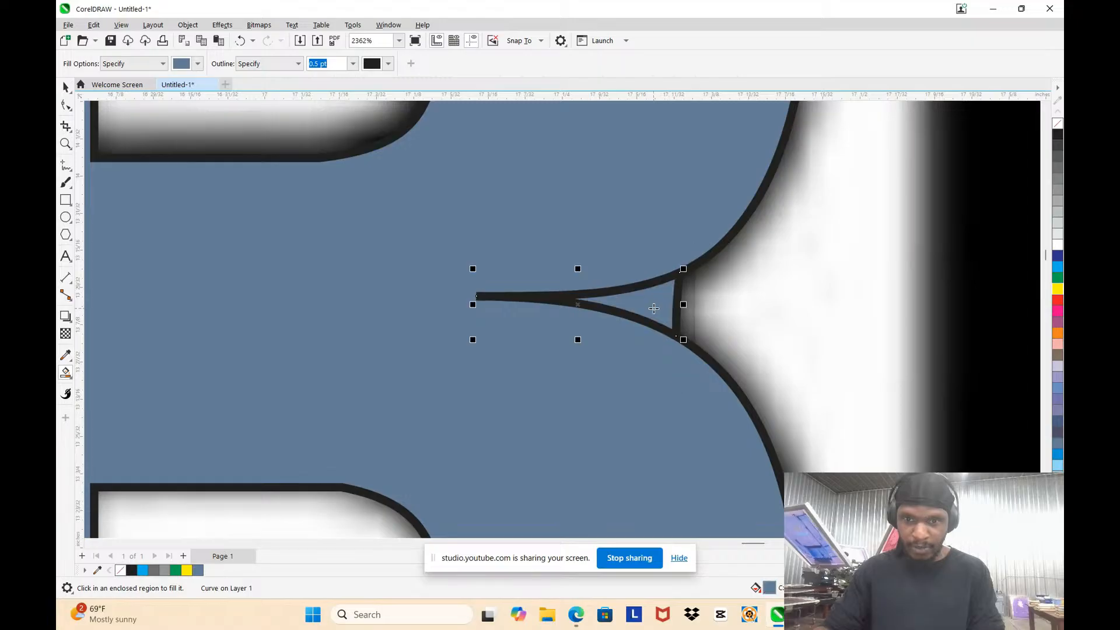
scroll(603, 238, "down", 2)
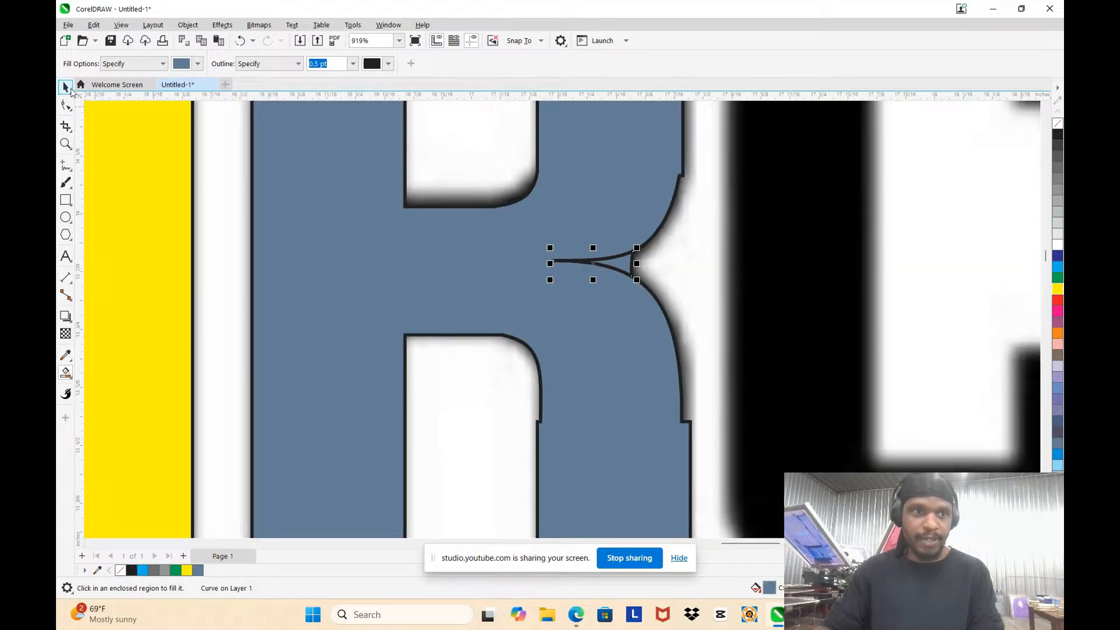
Step: Weld the filled notch piece to the rest of the R
left_click(67, 88)
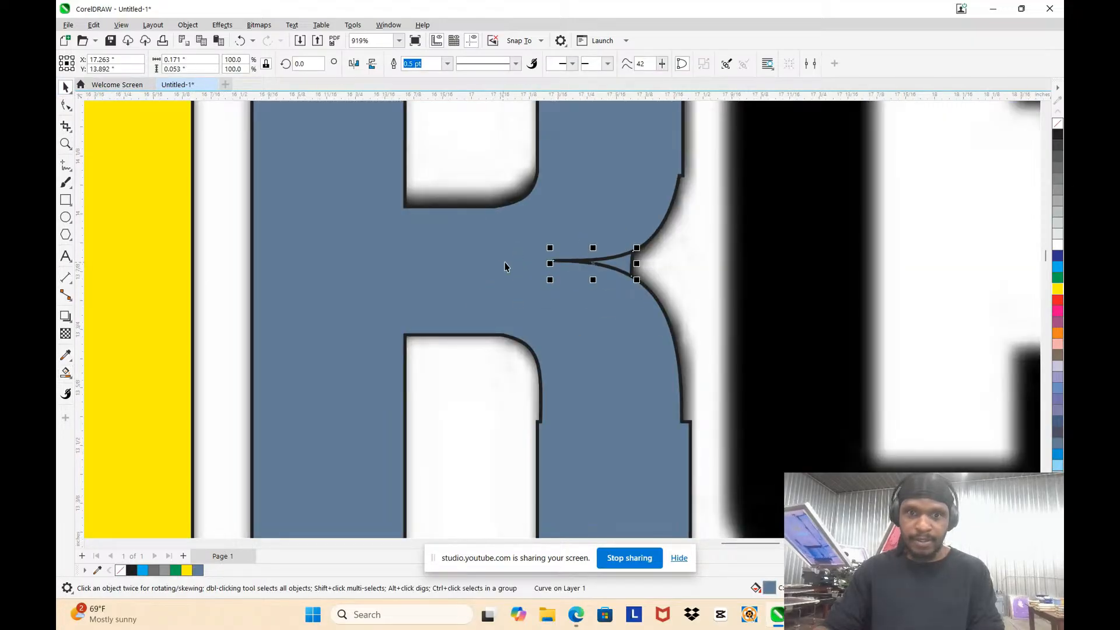
left_click(607, 230, "shift")
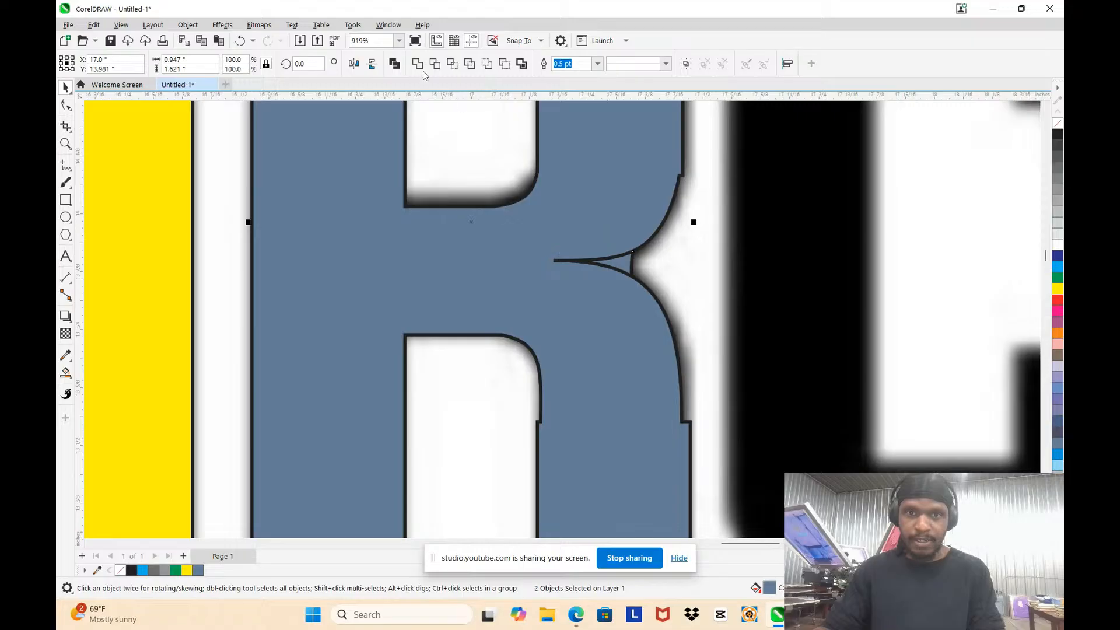
scroll(588, 239, "down", 3)
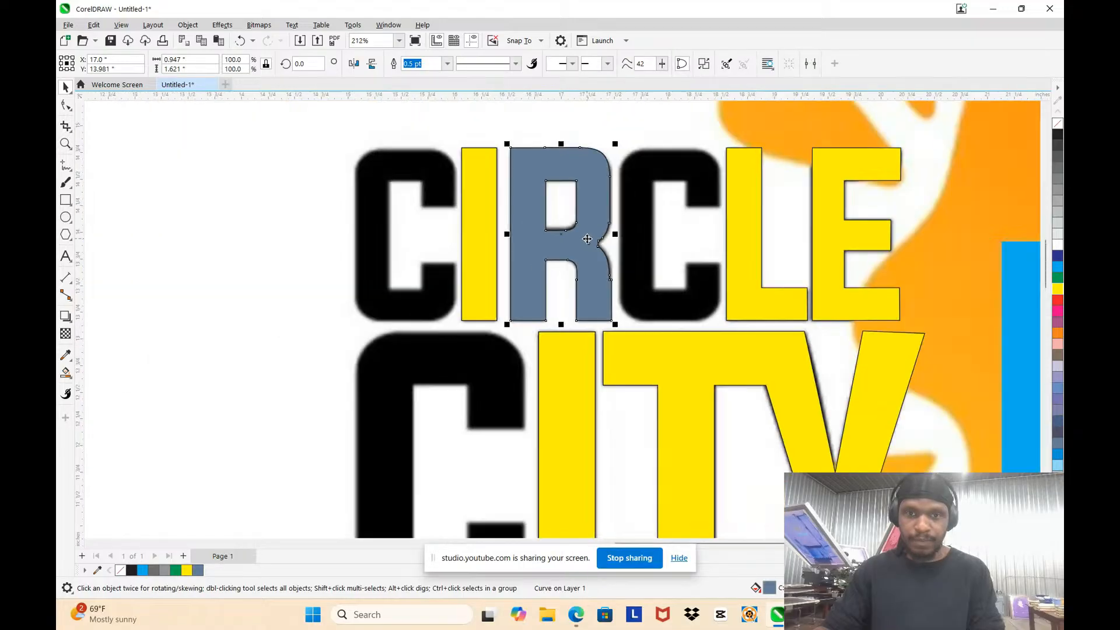
Step: Remove the welded R's fill and delete the leftover yellow rectangle at the top of the letter
left_click(596, 185)
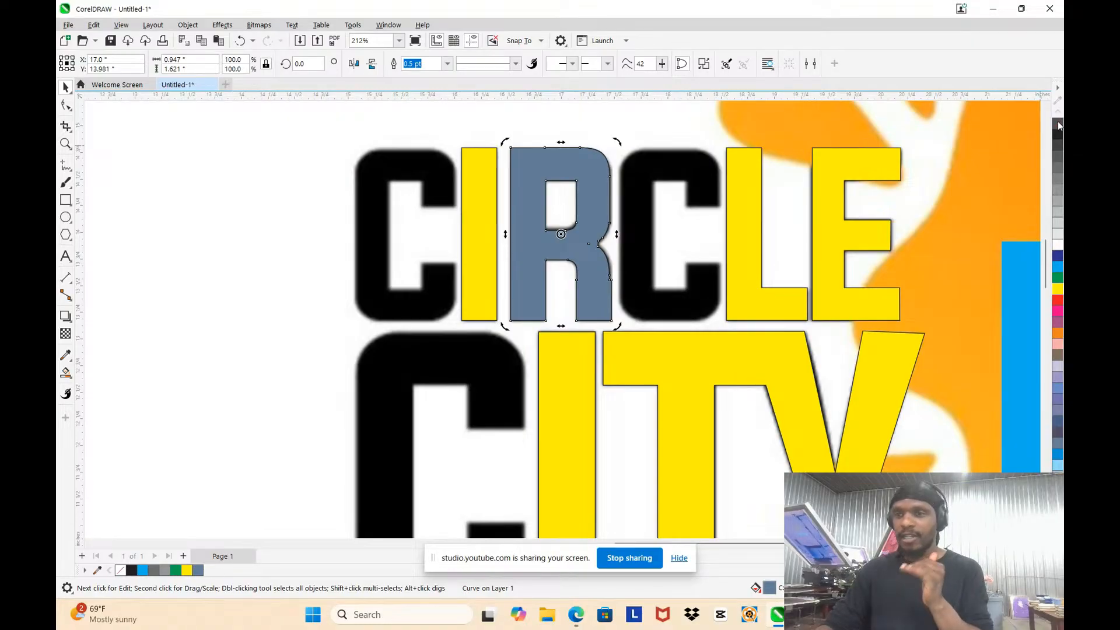
left_click(1058, 124)
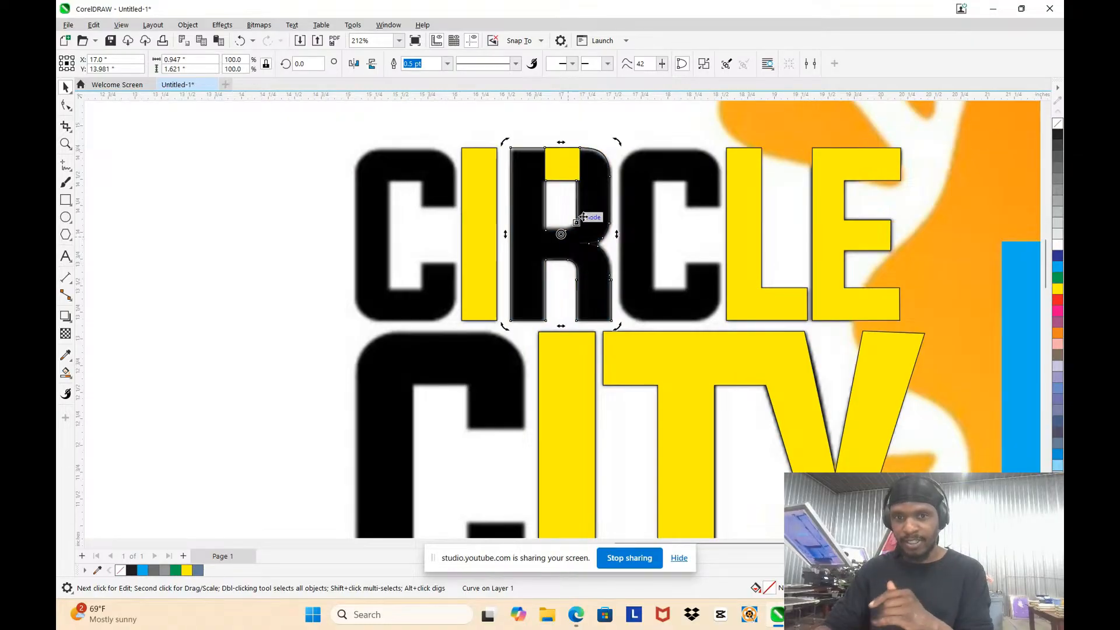
scroll(572, 166, "up", 3)
left_click(565, 168)
scroll(555, 159, "down", 2)
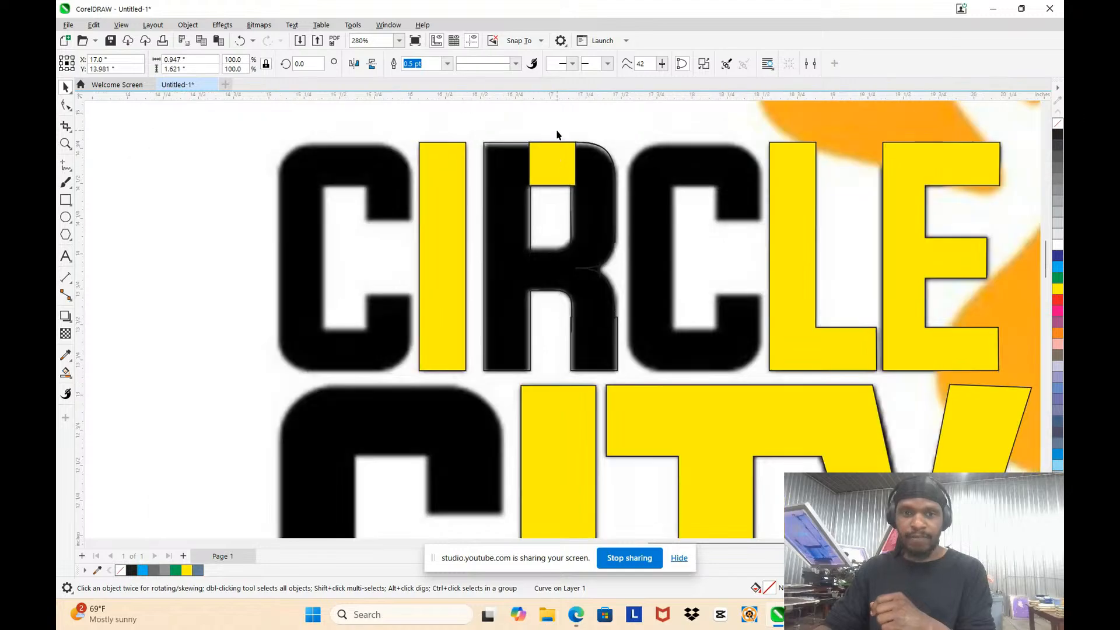
mouse_move(555, 156)
left_mouse_down()
mouse_move(588, 130)
mouse_move(557, 159)
left_mouse_up()
key("ctrl+z")
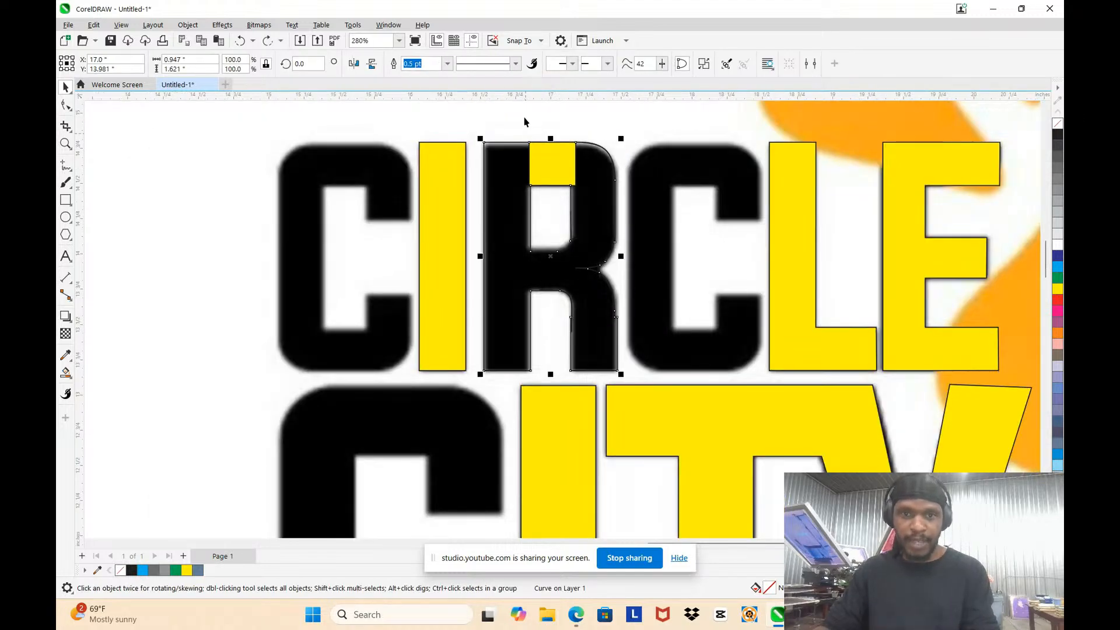
left_click_drag(515, 114, 597, 201)
key("Delete")
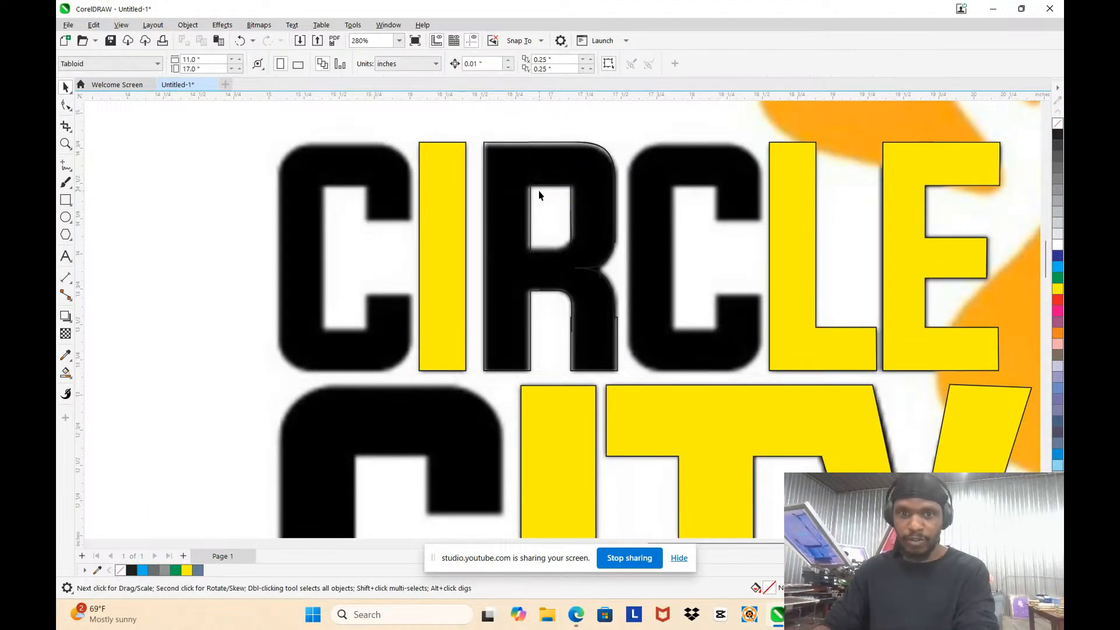
Step: Color the welded R's outline light blue
scroll(538, 187, "up", 1)
left_click(526, 172)
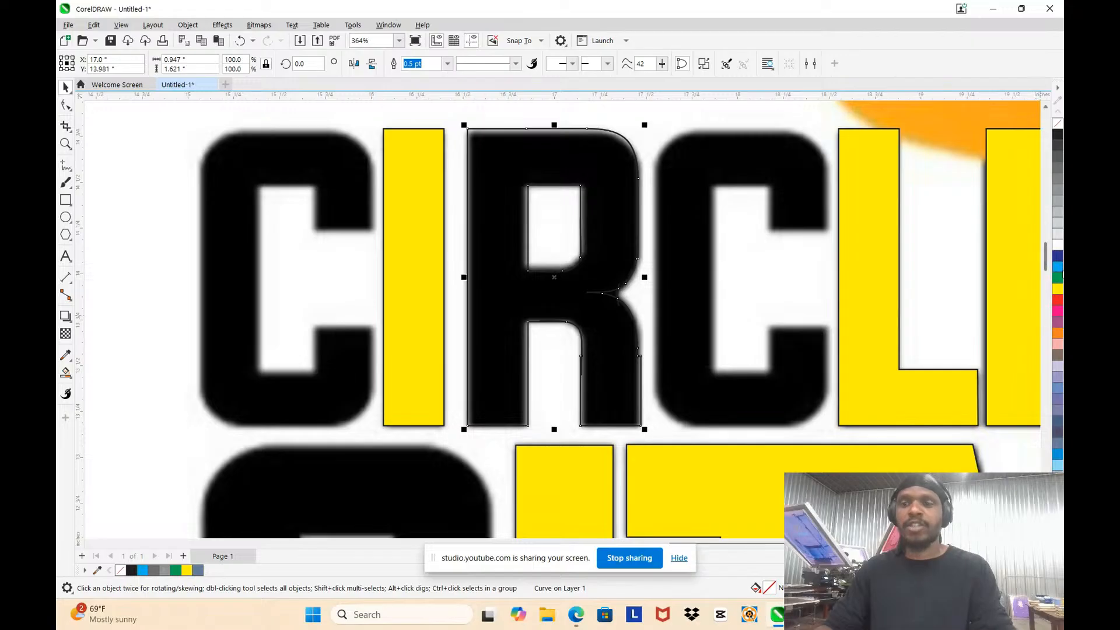
right_click(1058, 271)
scroll(669, 275, "up", 6)
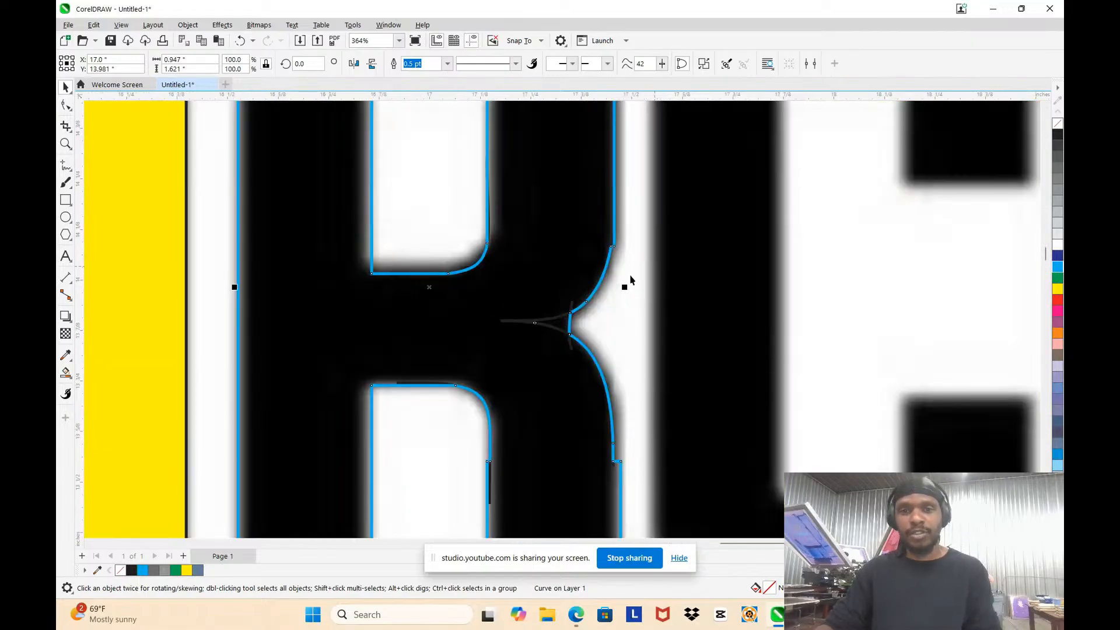
Step: Delete the leftover construction curves around the notch between the R's bowl and leg
key("F10")
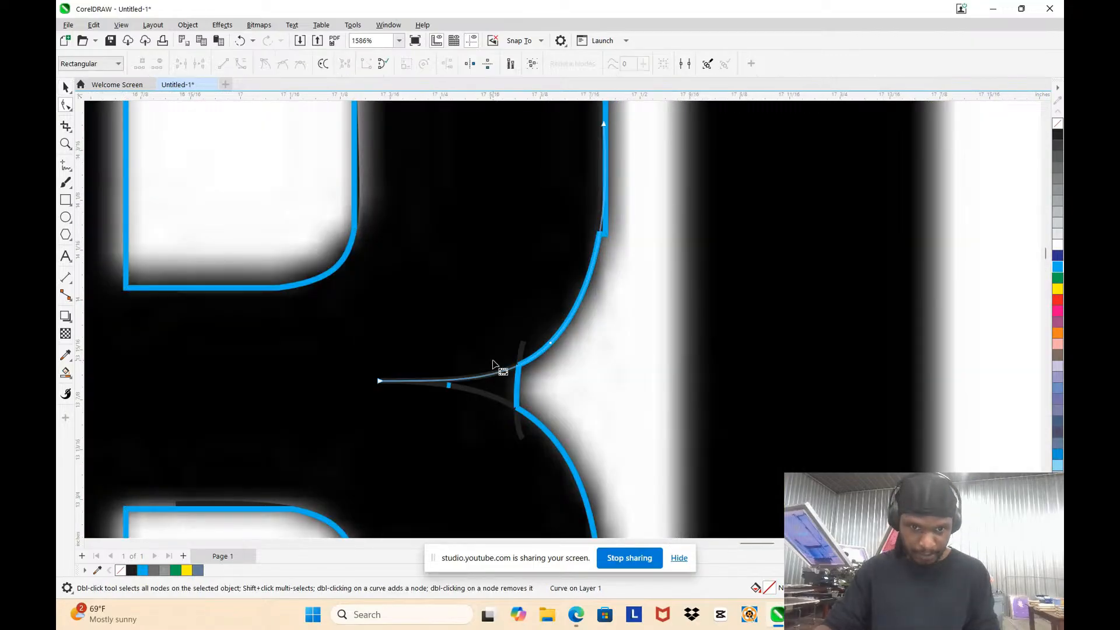
scroll(418, 353, "down", 3)
left_click_drag(368, 235, 604, 420)
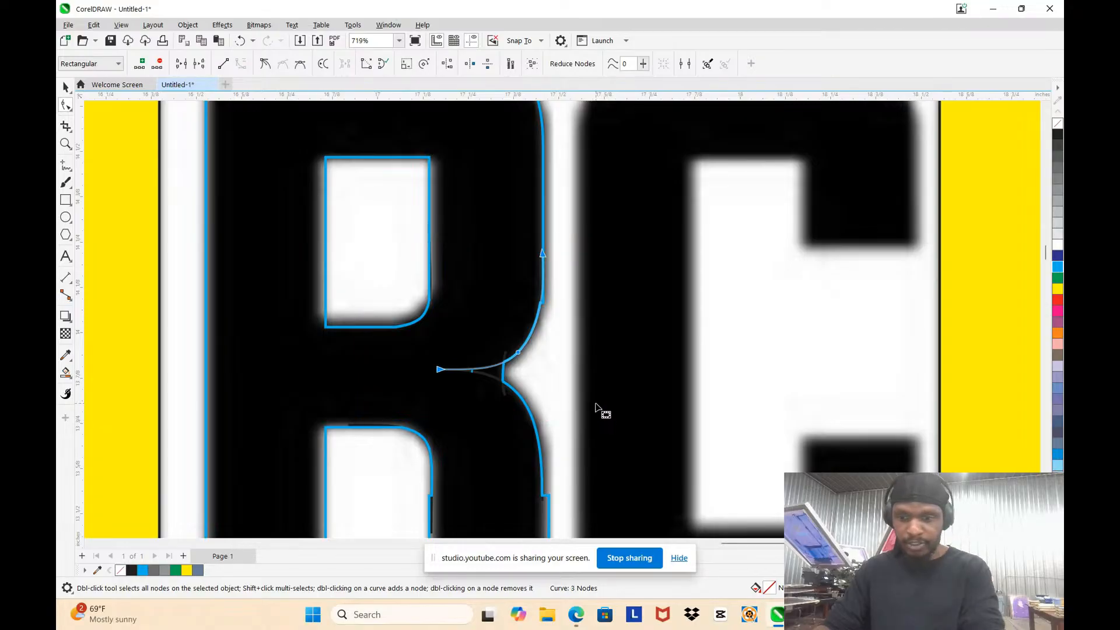
key("Delete")
left_click_drag(428, 308, 551, 509)
key("Delete")
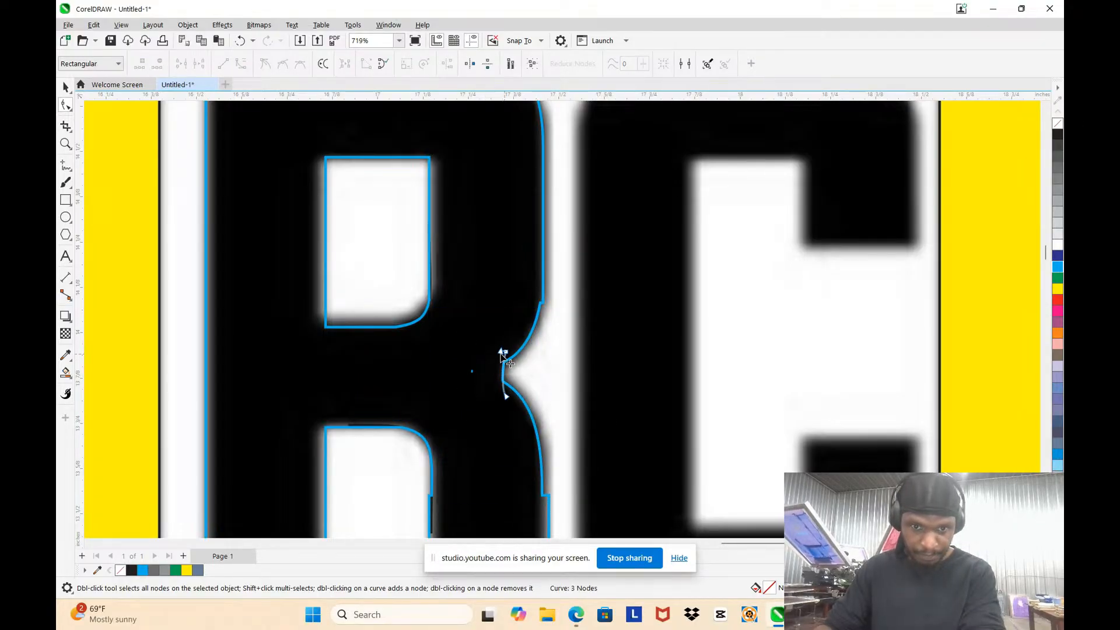
left_click_drag(443, 314, 548, 440)
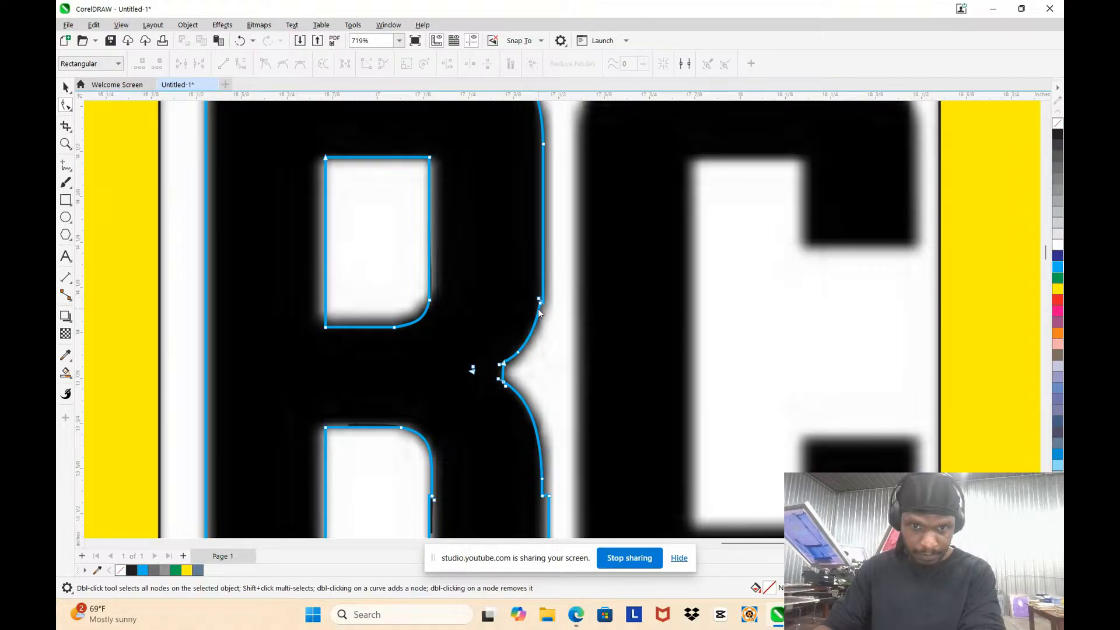
Step: Delete the step nodes where the outer side of the R's bowl meets its lower curve
scroll(538, 309, "up", 2)
left_click_drag(487, 251, 541, 316)
key("Delete")
scroll(540, 316, "down", 2)
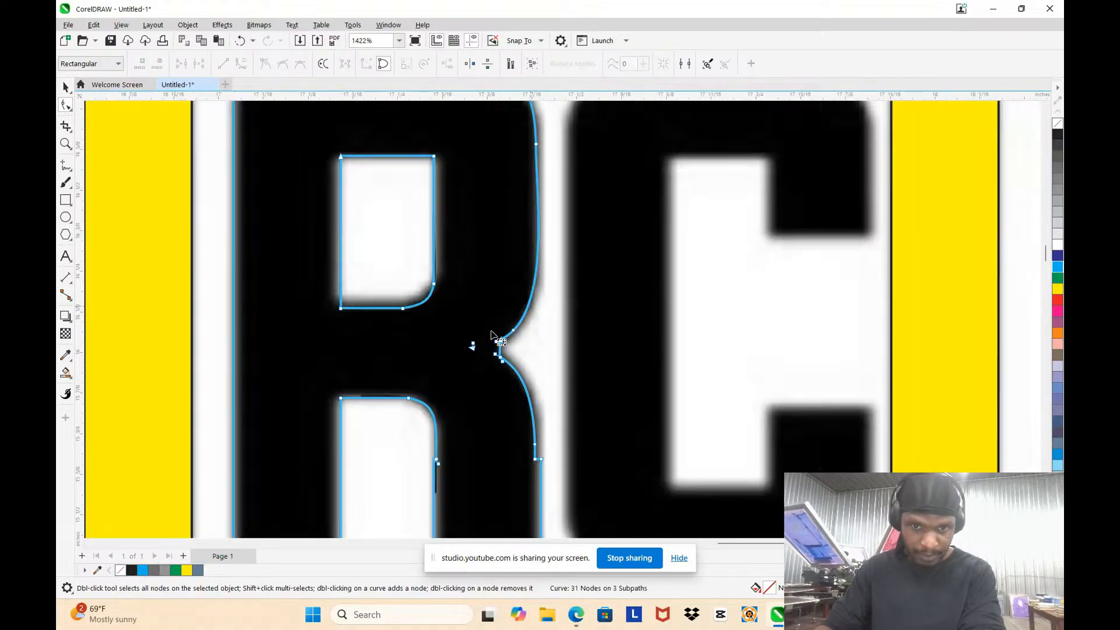
Step: Delete the tiny stray subpath inside the R, just left of the notch
scroll(478, 344, "up", 3)
left_click_drag(417, 266, 475, 334)
key("Delete")
scroll(474, 332, "down", 3)
scroll(485, 302, "up", 3)
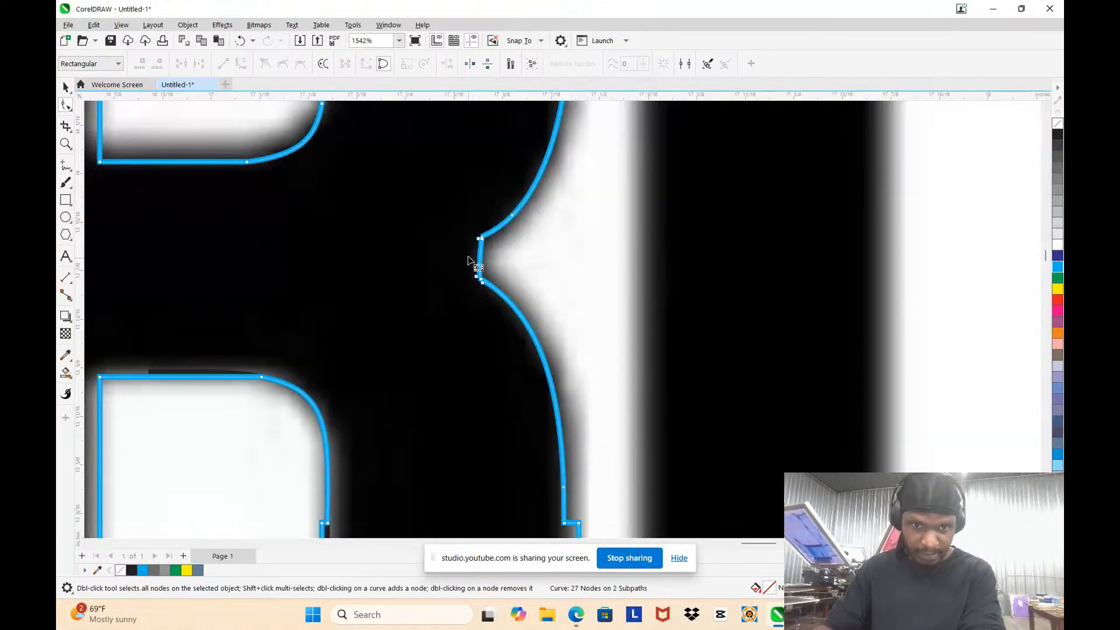
Step: Move the outer edge of the R's right leg 0.010 in to the left, in line with the curve above
scroll(474, 274, "down", 3)
scroll(516, 420, "up", 4)
scroll(484, 274, "down", 3)
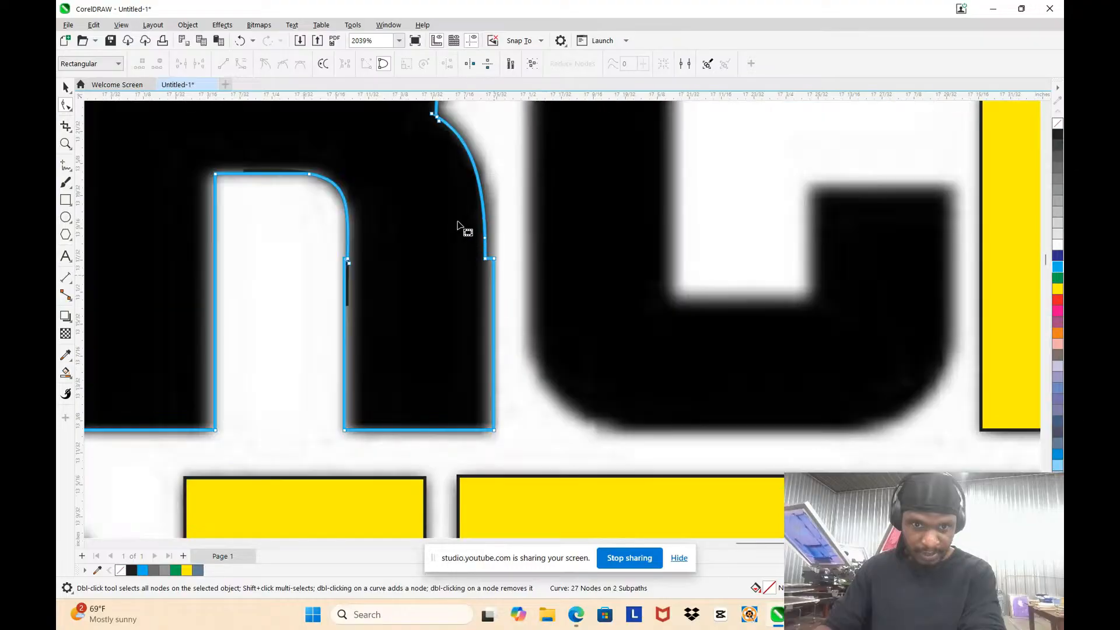
scroll(477, 268, "up", 1)
scroll(499, 243, "up", 1)
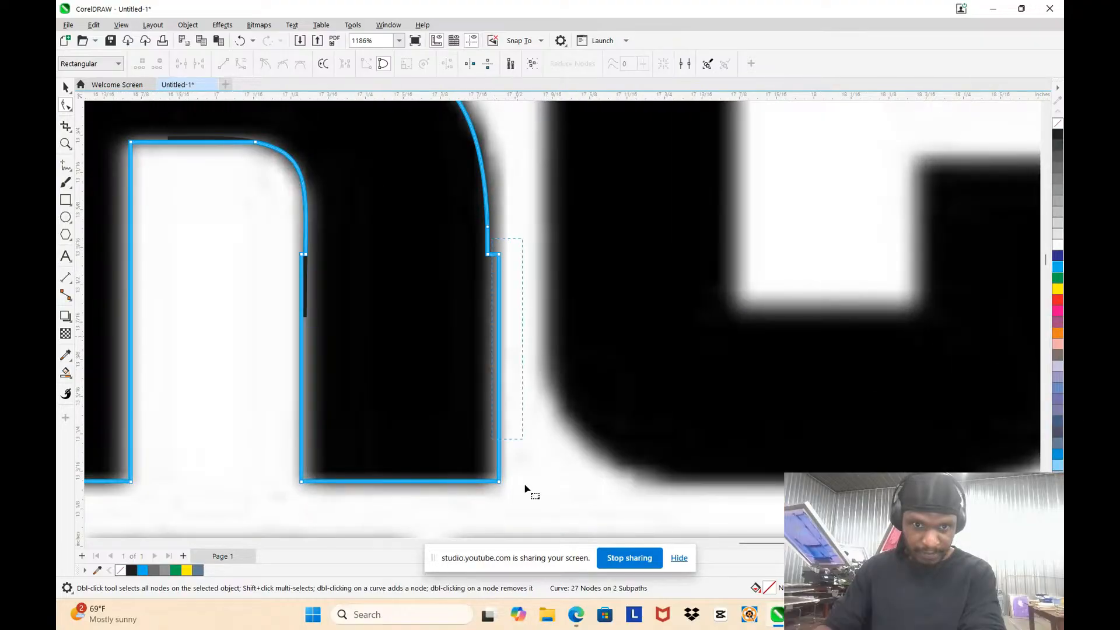
key("Left")
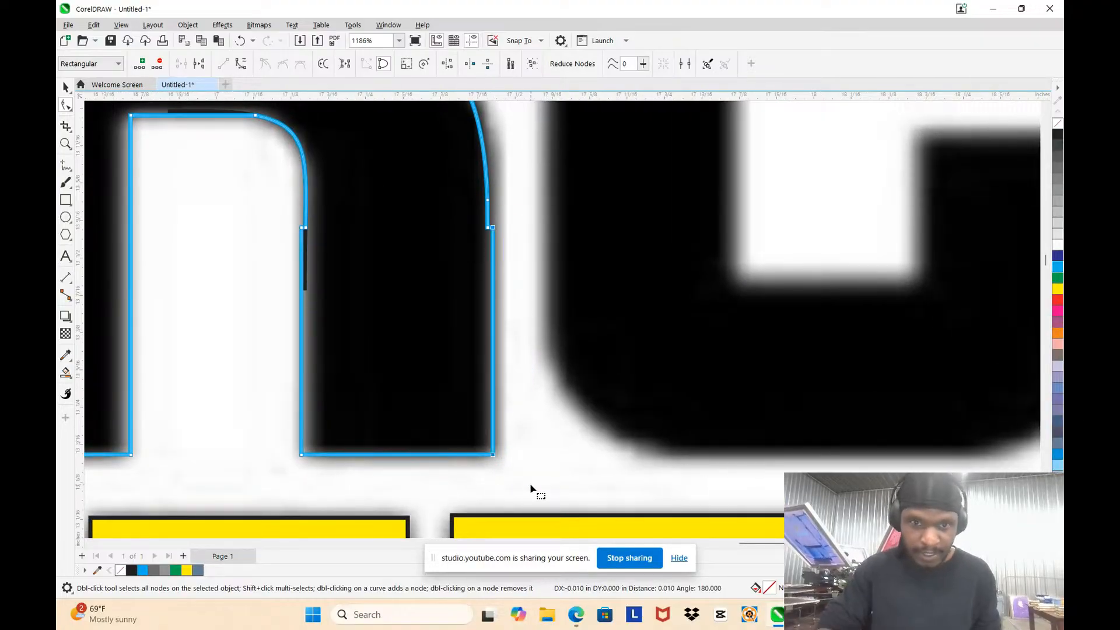
left_click(530, 490)
Step: Add a node on the right leg's outer edge and delete the overlapping joint nodes just above it
scroll(513, 199, "up", 2)
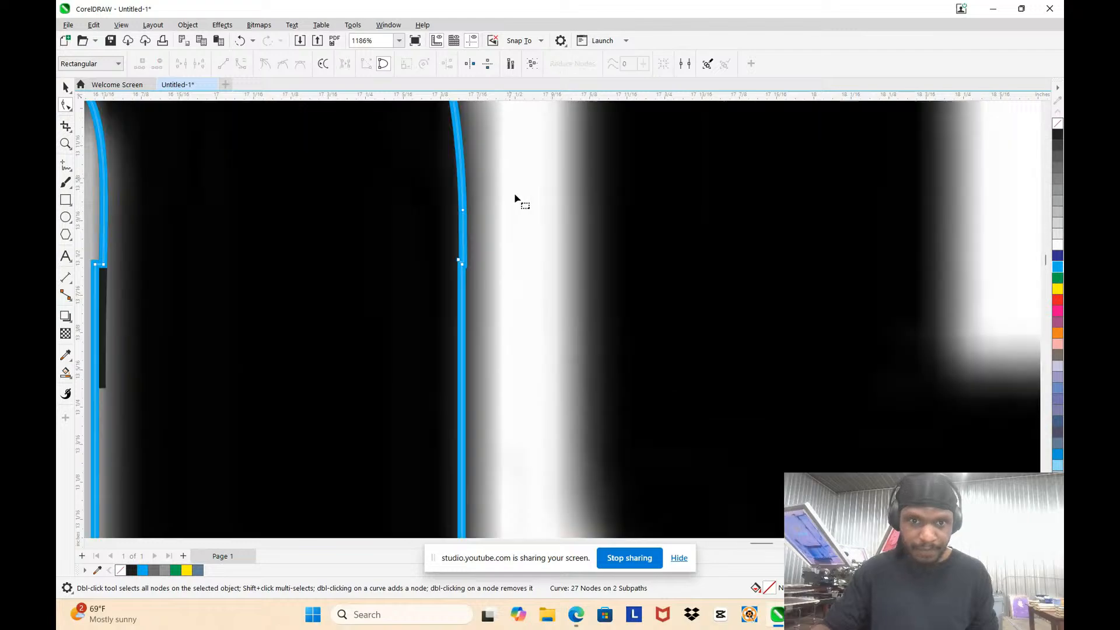
scroll(515, 199, "up", 3)
left_click(451, 332)
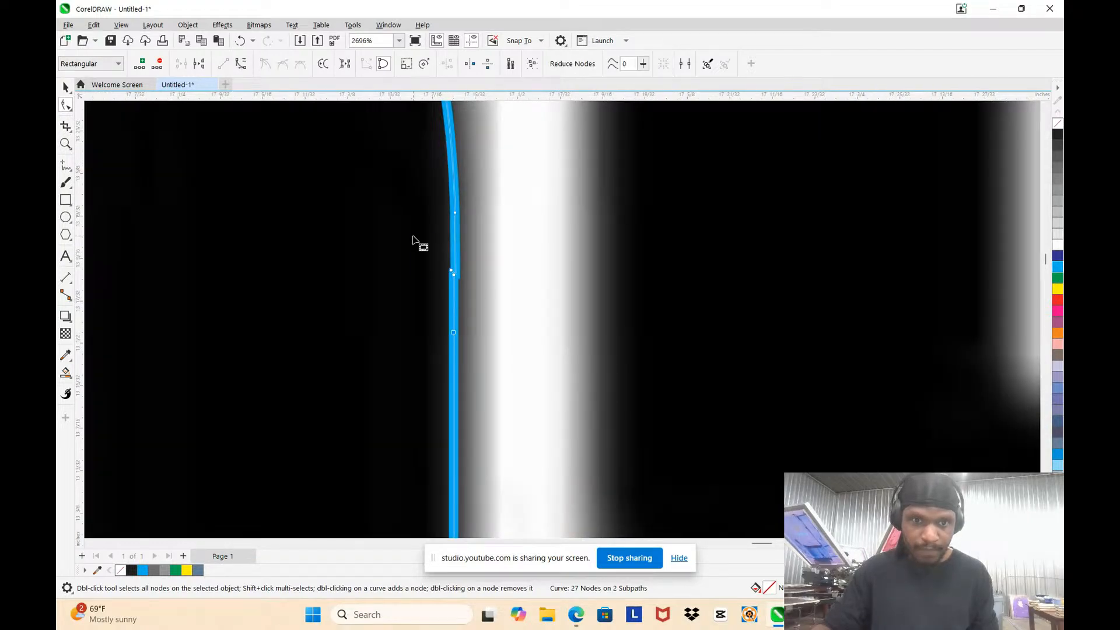
key("Delete")
scroll(465, 275, "down", 6)
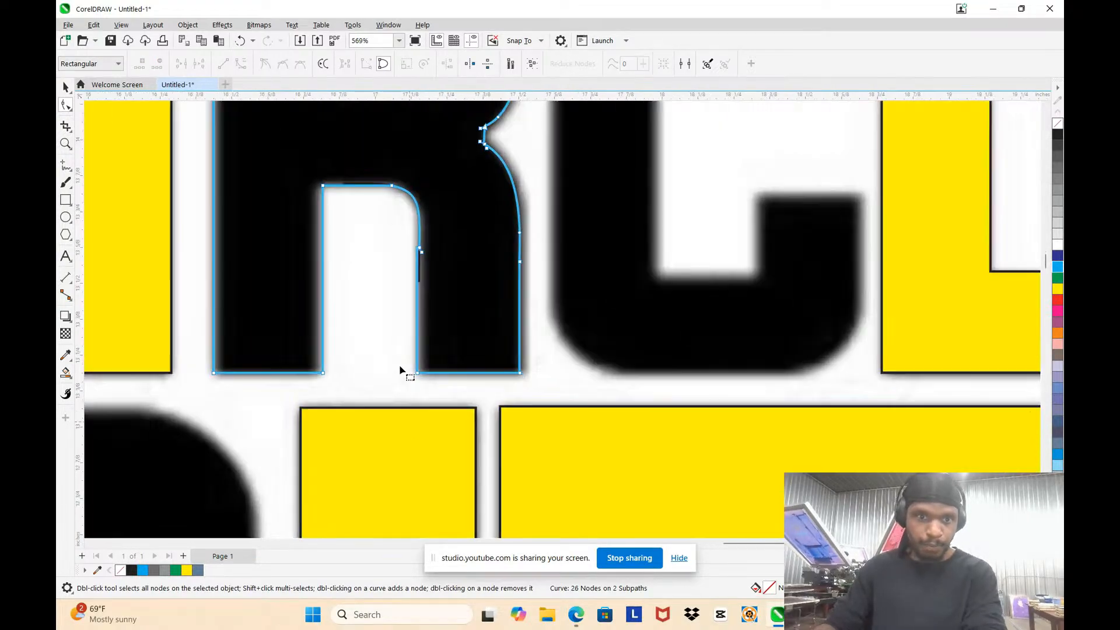
Step: Move the inner edge of the R's right leg 0.010 in to the right, toward the curve above
scroll(403, 367, "up", 3)
scroll(408, 175, "up", 3)
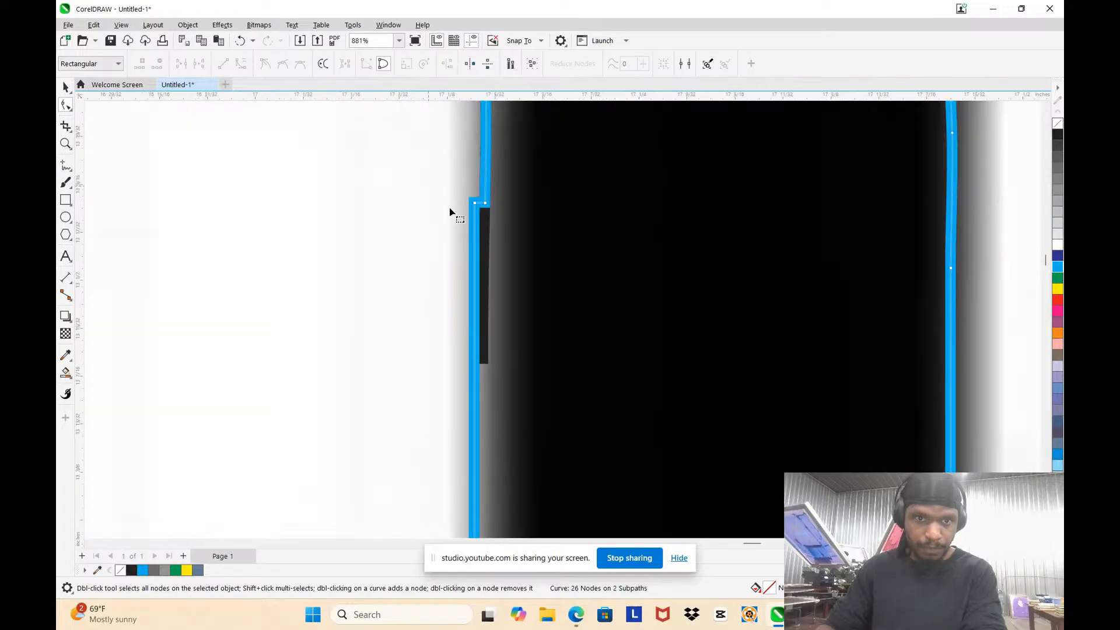
left_click_drag(430, 150, 466, 265)
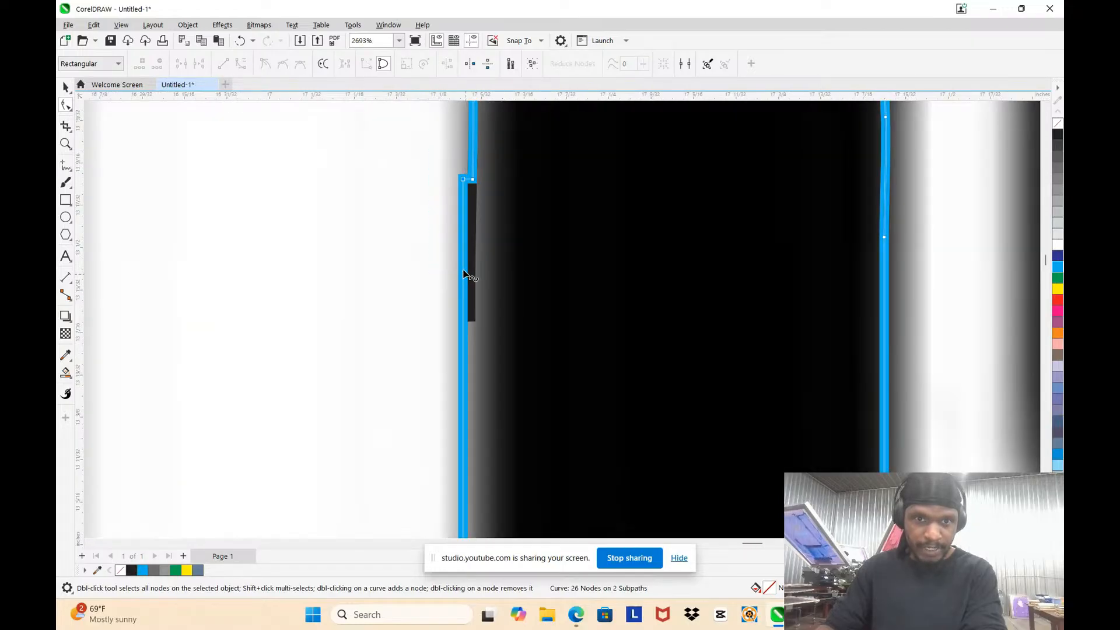
scroll(399, 185, "down", 2)
left_click_drag(399, 153, 440, 500)
scroll(392, 320, "up", 2)
scroll(407, 324, "down", 1)
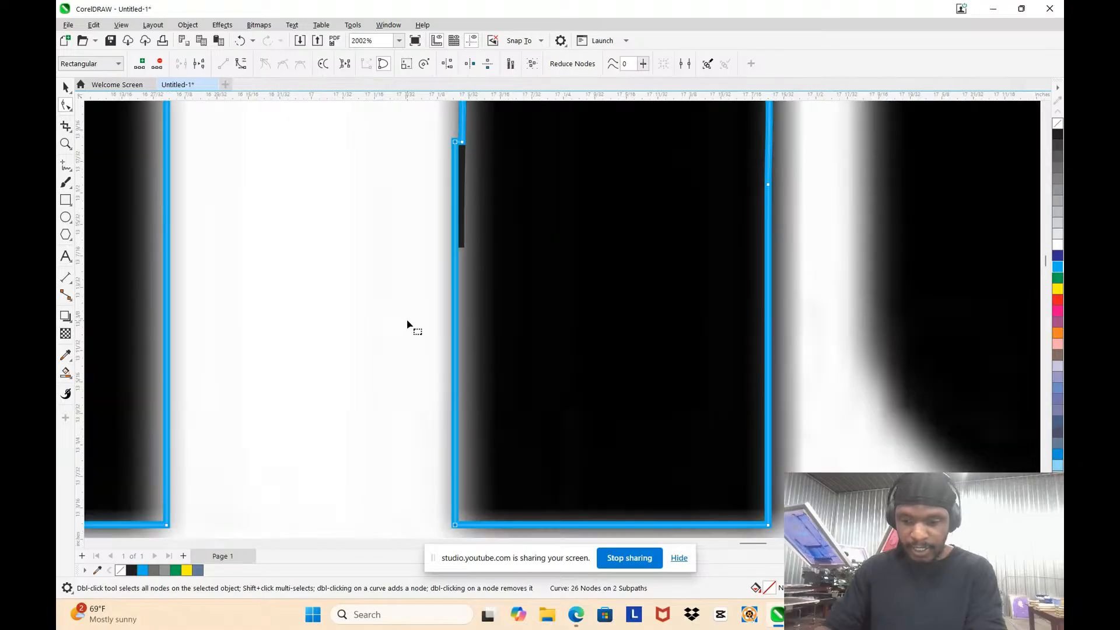
key("Right")
scroll(454, 120, "up", 1)
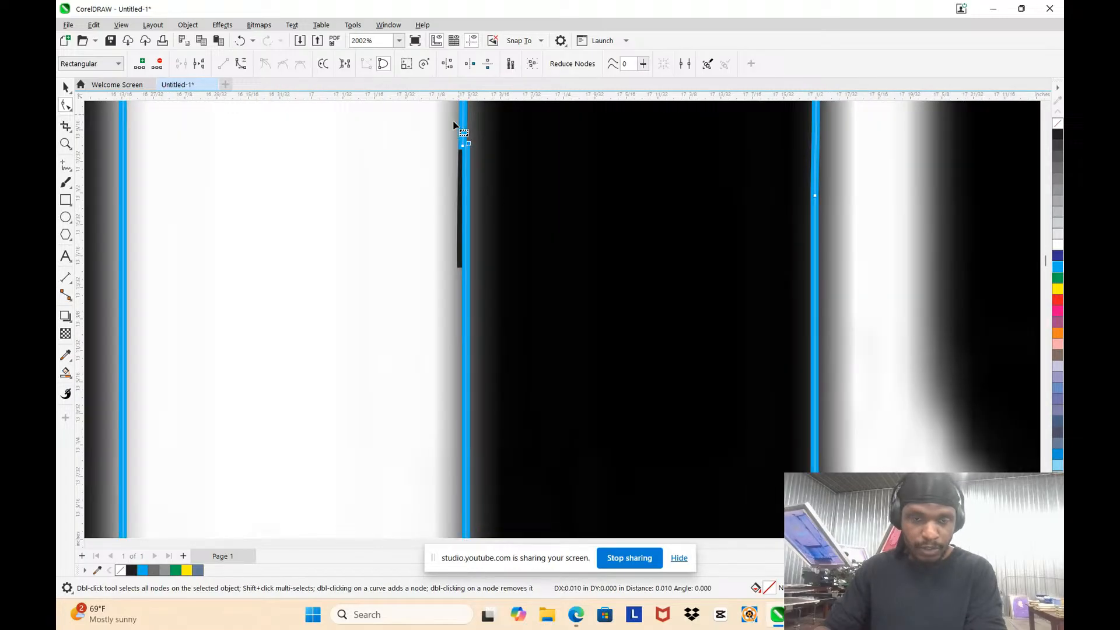
Step: Add nodes on the right leg's inner edge below the joint, on the rounded corner, and just above the joint
left_click(464, 313)
scroll(464, 313, "down", 2)
scroll(458, 164, "up", 2)
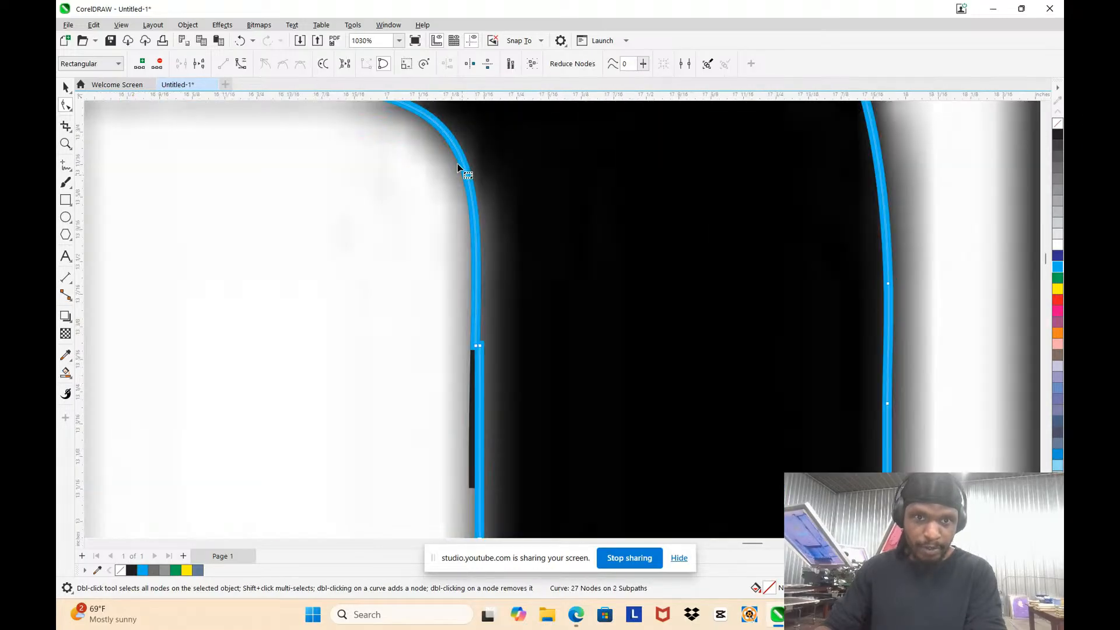
scroll(457, 165, "up", 2)
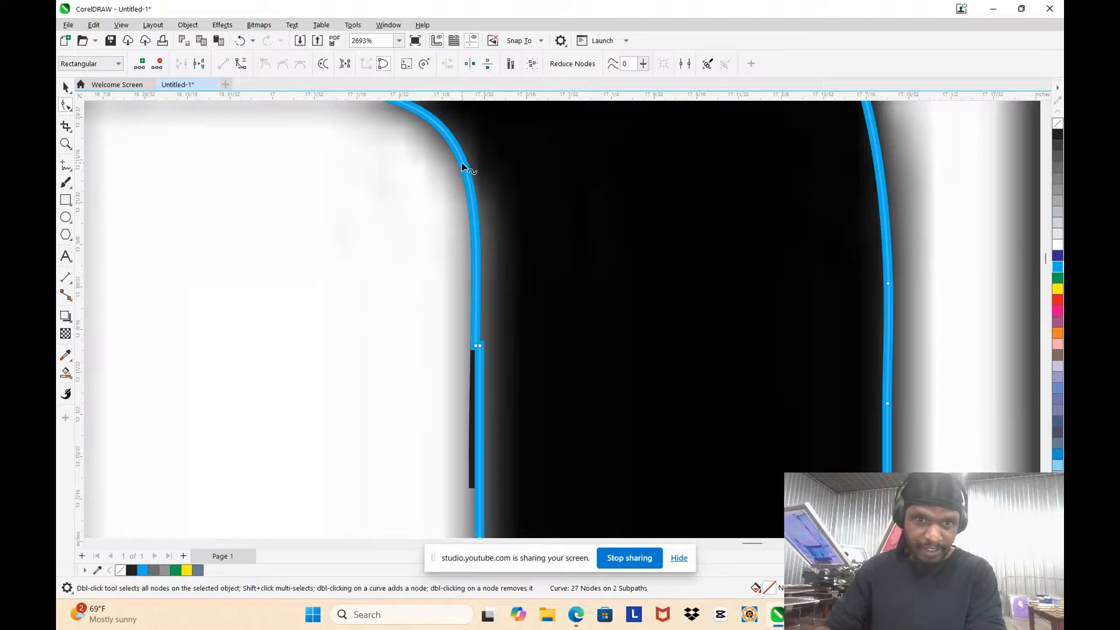
left_click(462, 163)
scroll(493, 339, "up", 1)
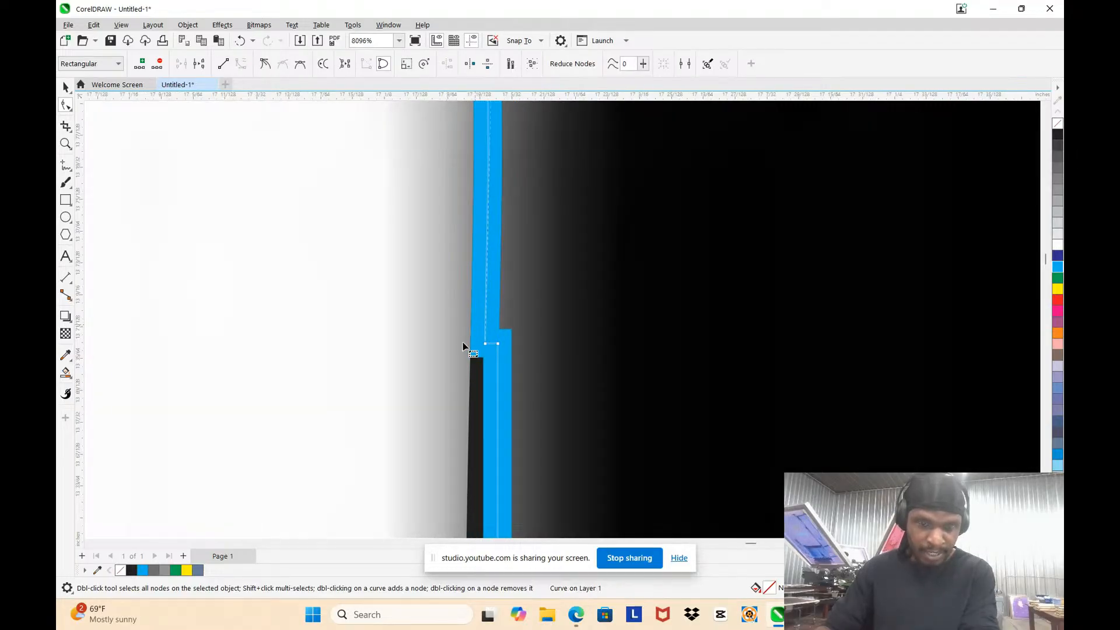
scroll(495, 344, "up", 5)
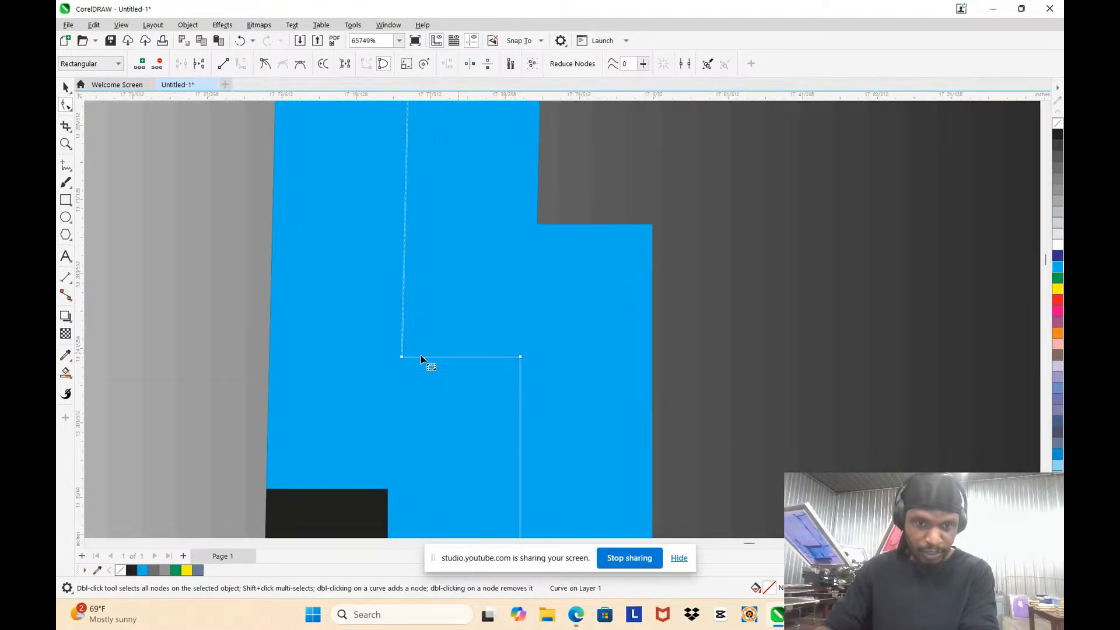
scroll(388, 284, "down", 1)
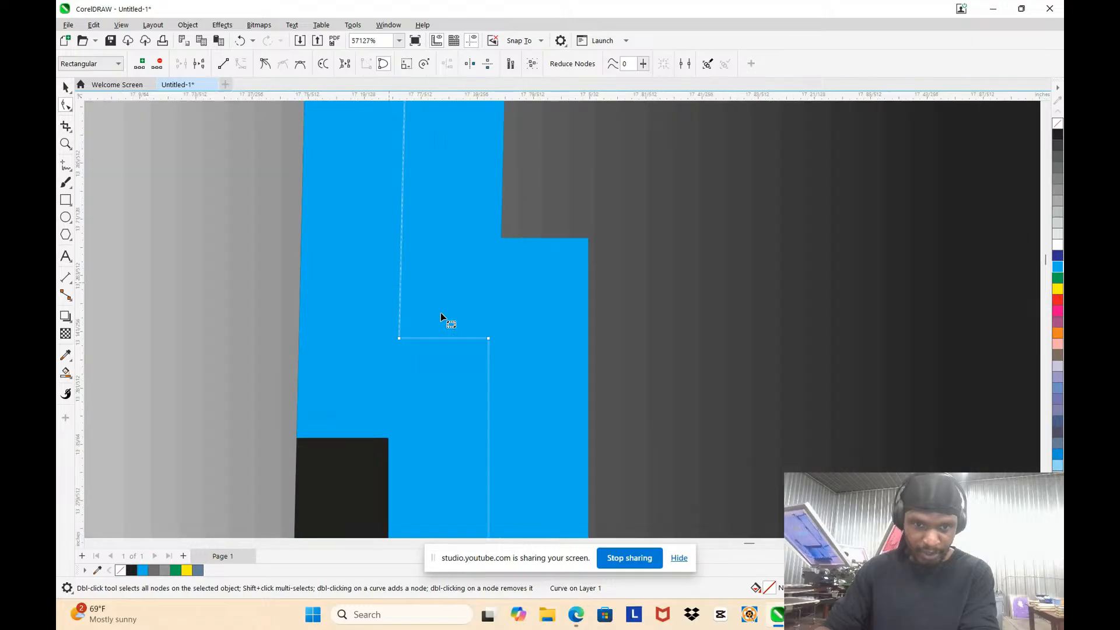
scroll(490, 344, "down", 5)
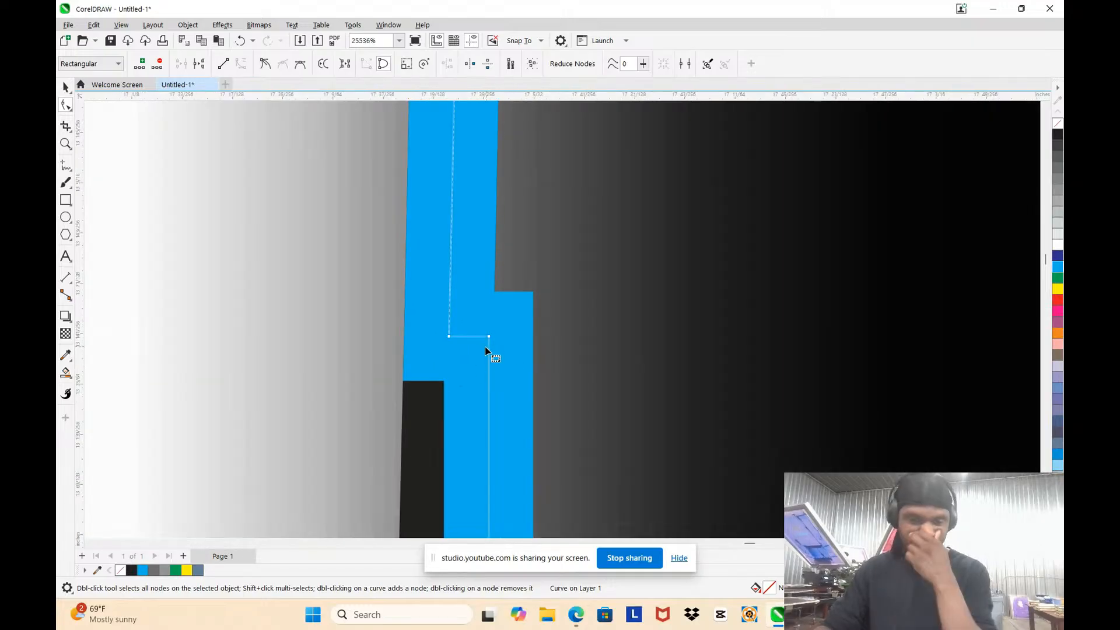
scroll(485, 343, "down", 5)
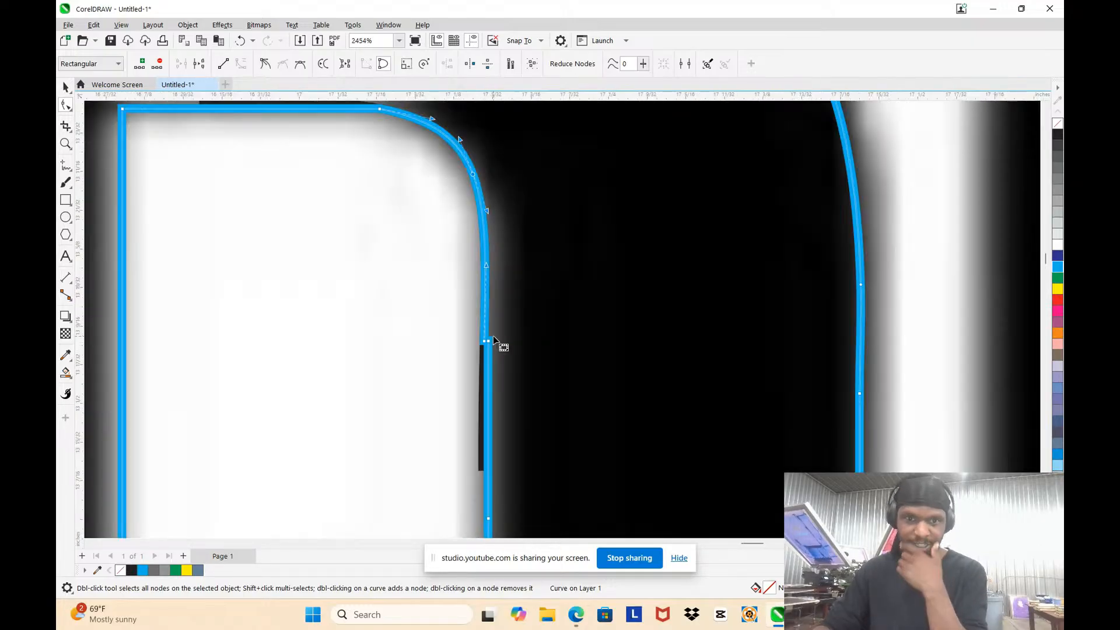
scroll(499, 347, "up", 2)
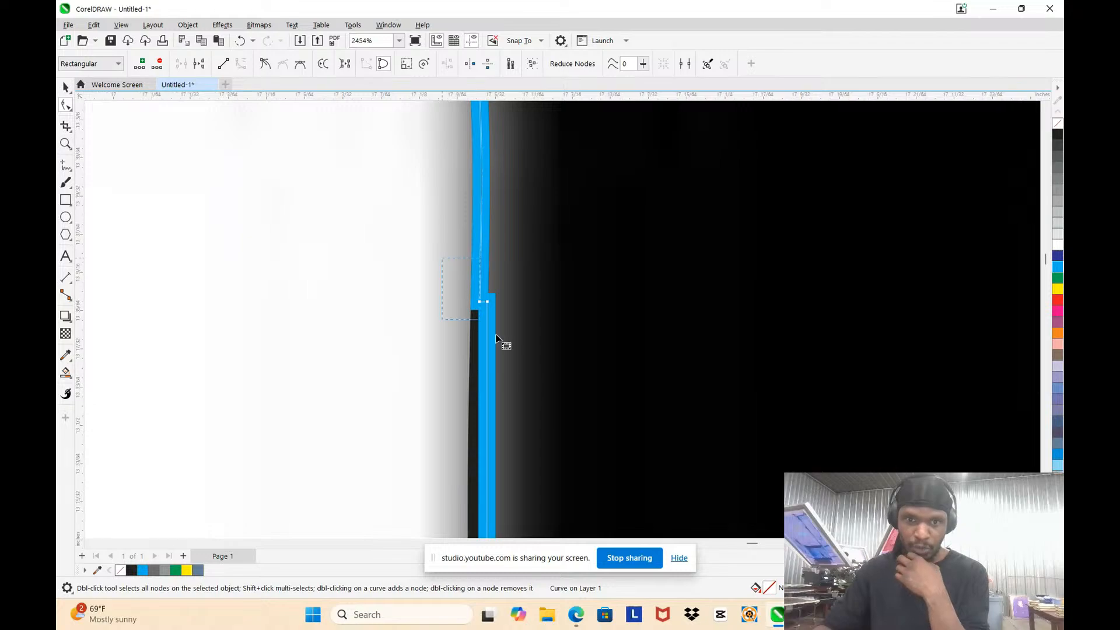
scroll(505, 313, "down", 3)
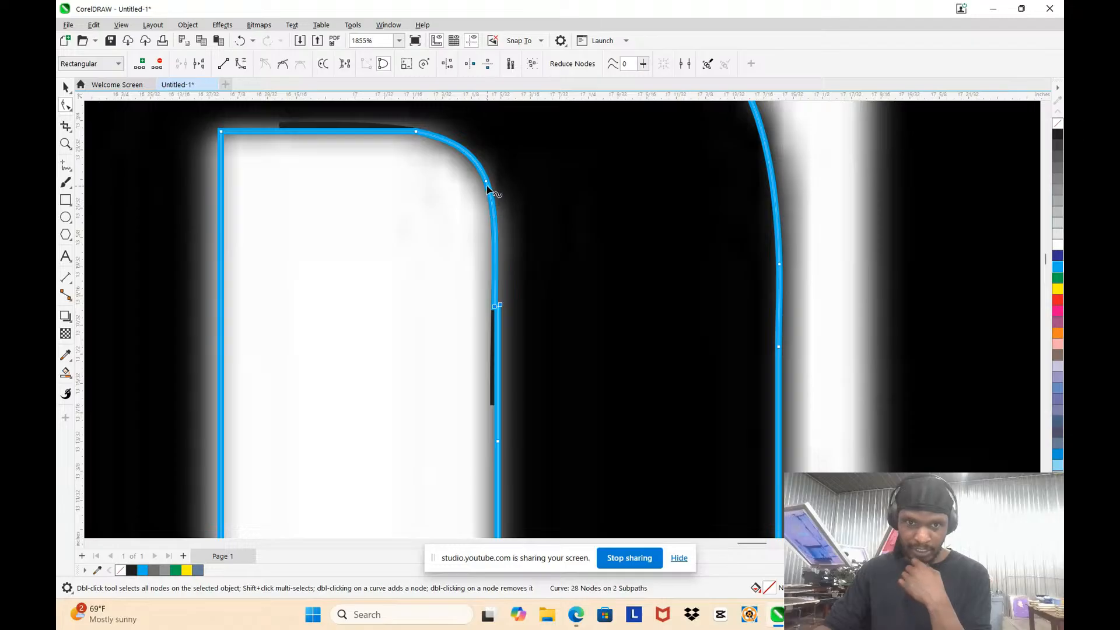
double_click(495, 278)
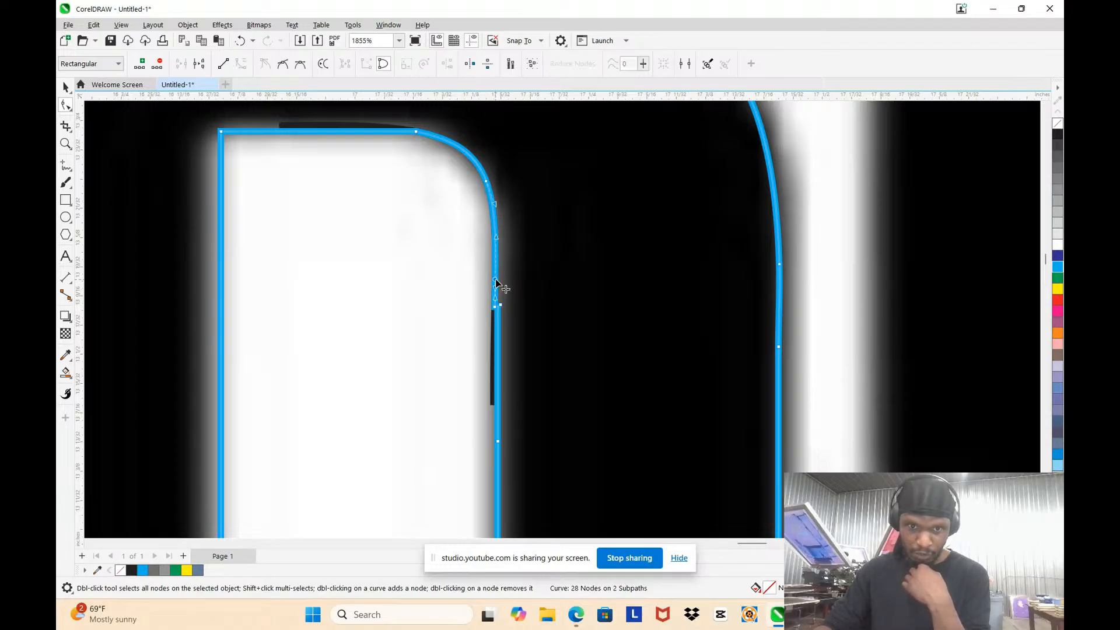
Step: Delete the two step nodes at the joint on the right leg's inner edge
scroll(476, 420, "up", 1)
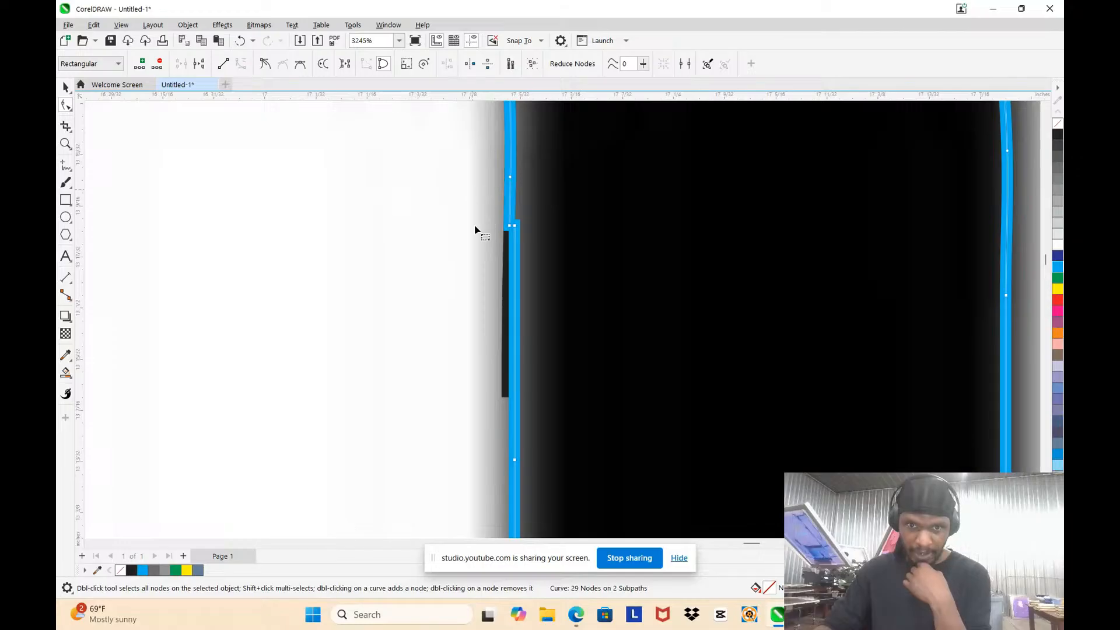
left_click_drag(474, 192, 523, 286)
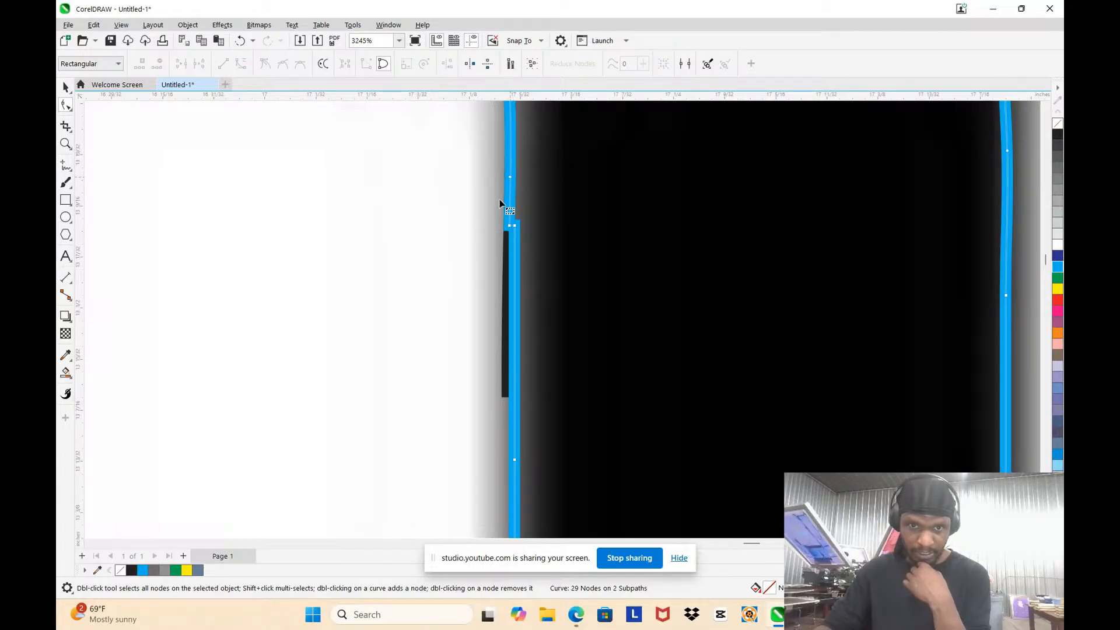
left_click_drag(500, 202, 562, 265)
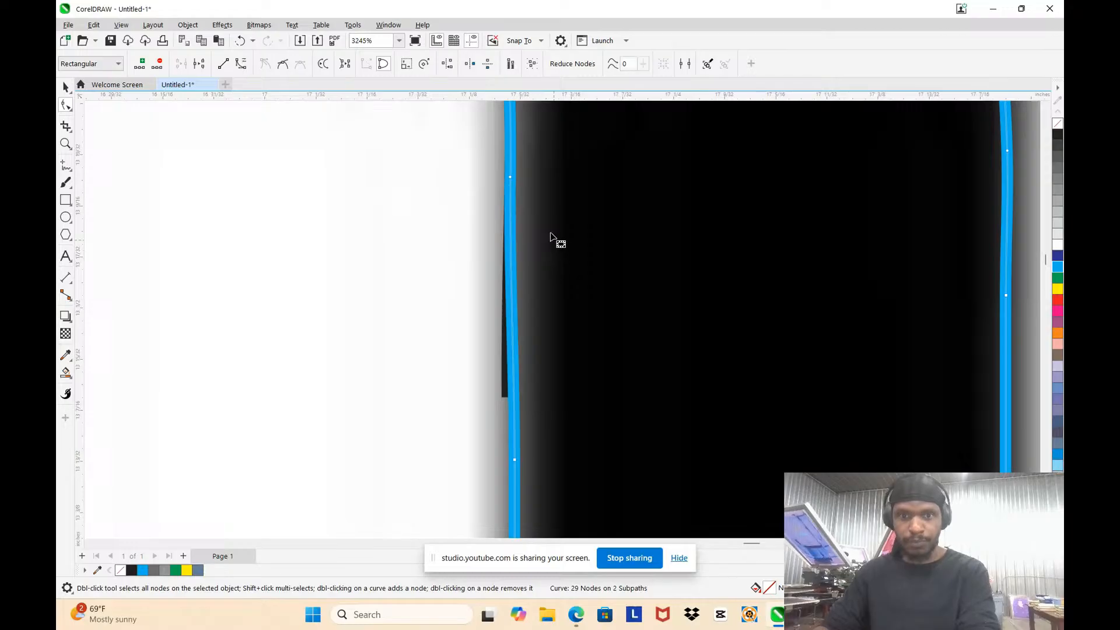
key("Delete")
scroll(548, 233, "down", 3)
scroll(545, 221, "up", 1)
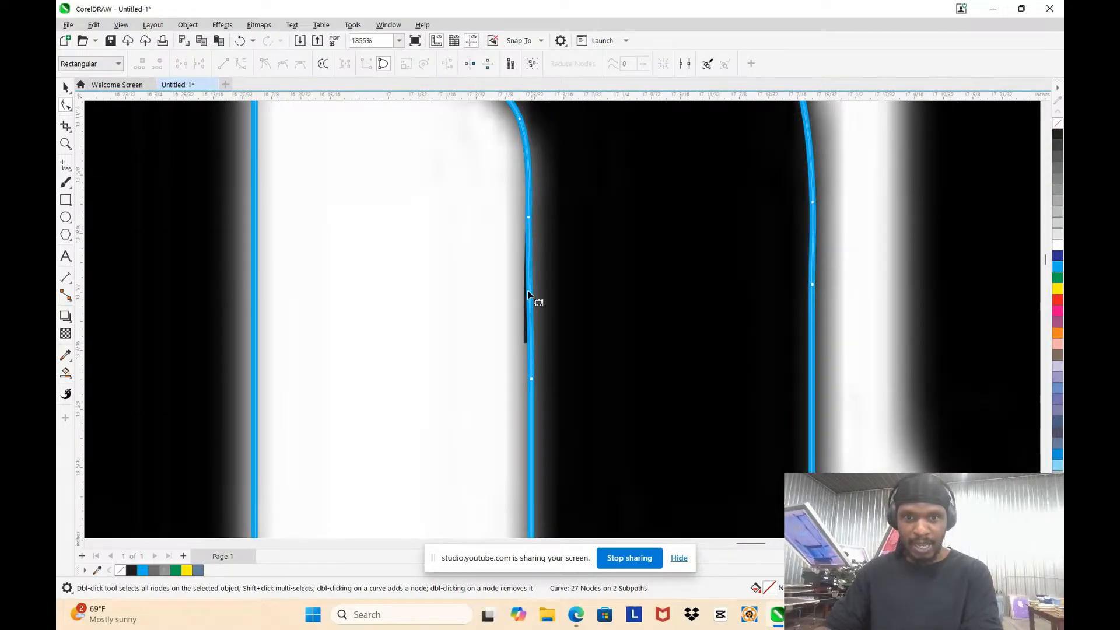
Step: Move the inner-edge node above the former joint about 0.006 in to the right and convert the segment below it to a straight line
scroll(528, 279, "up", 2)
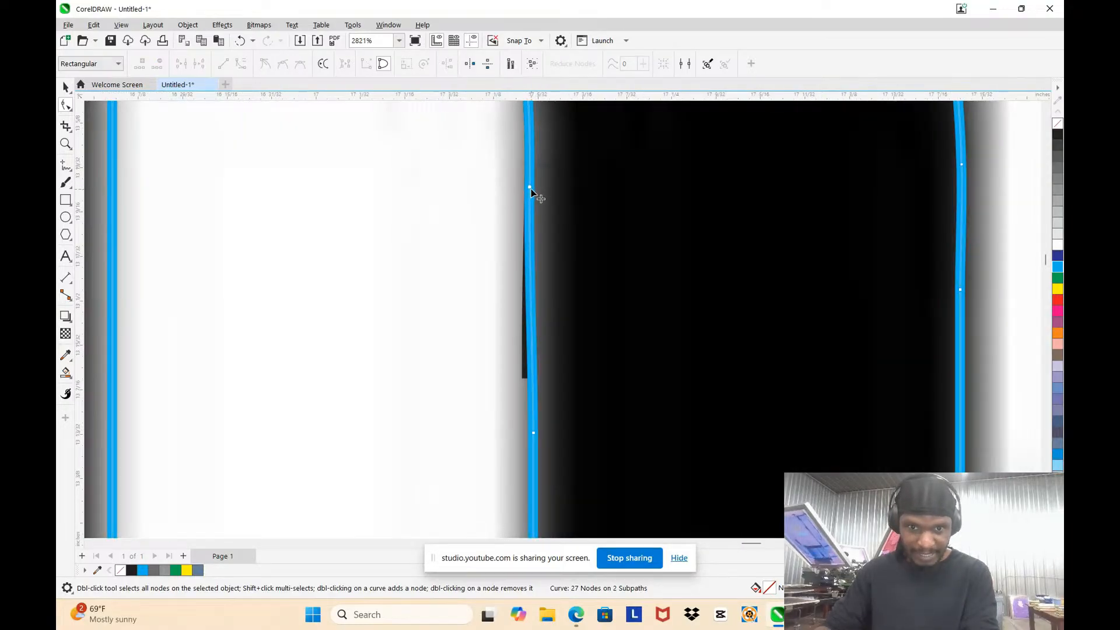
left_click_drag(530, 189, 538, 186)
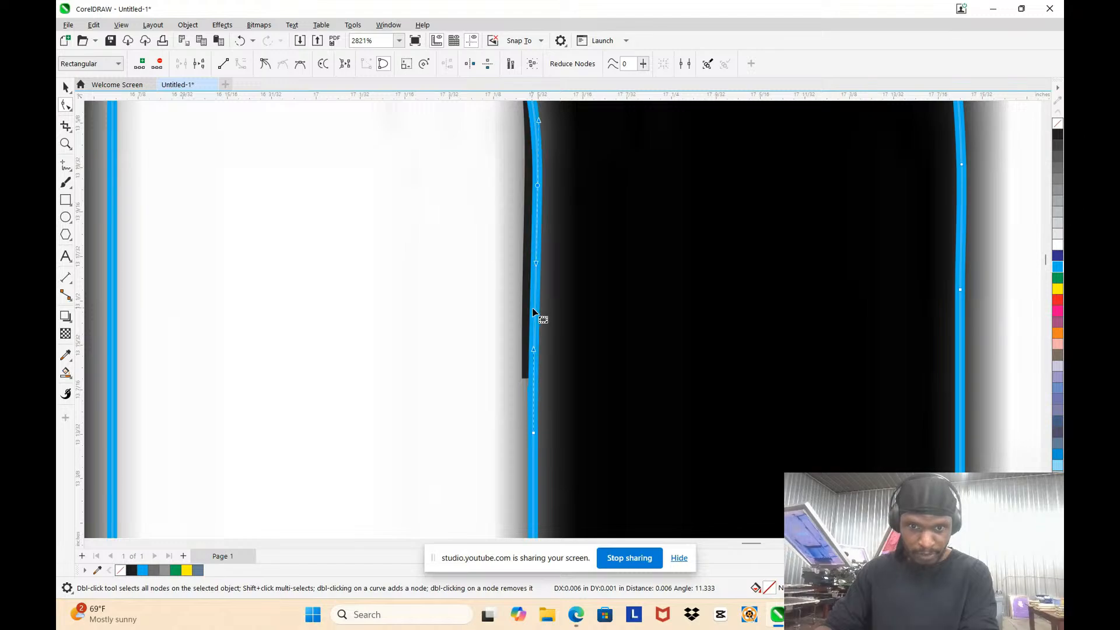
left_click(535, 294)
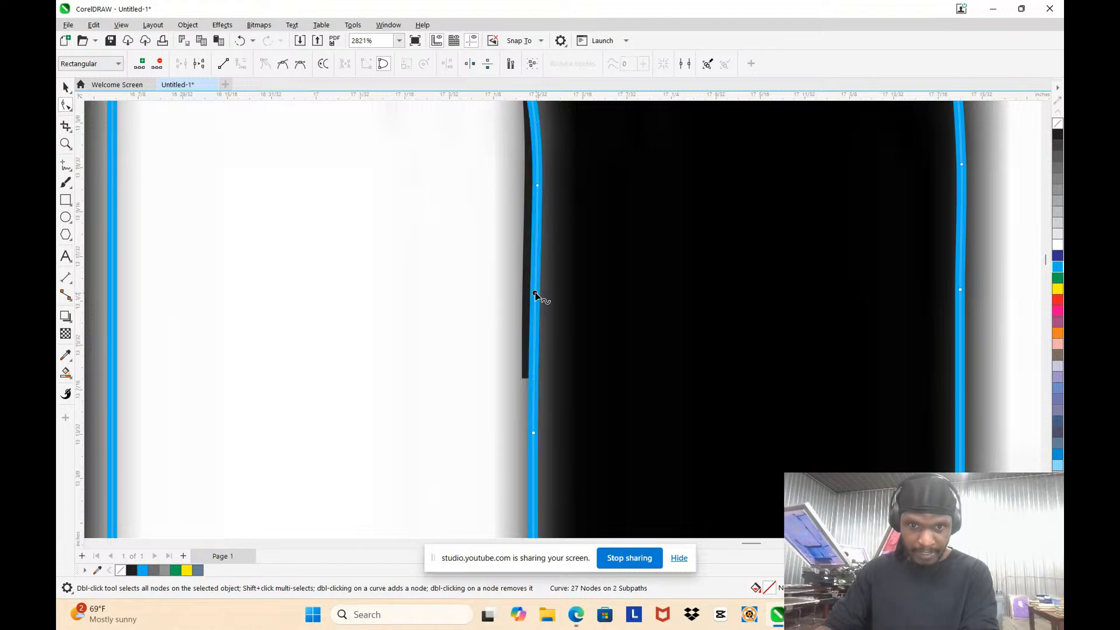
left_click(222, 65)
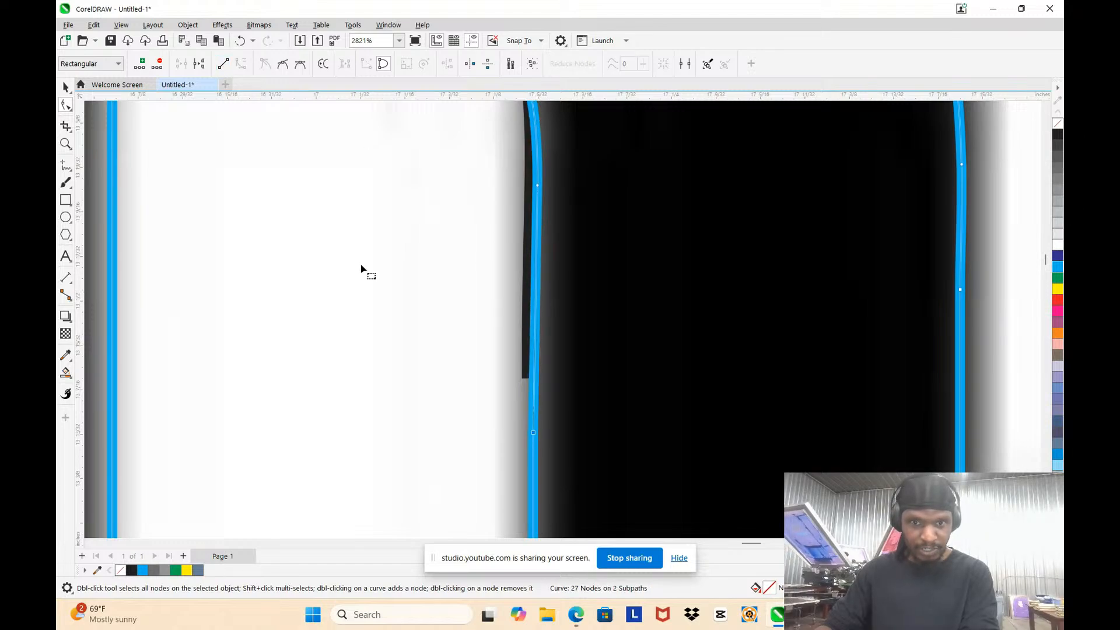
scroll(457, 270, "down", 3)
scroll(522, 277, "down", 3)
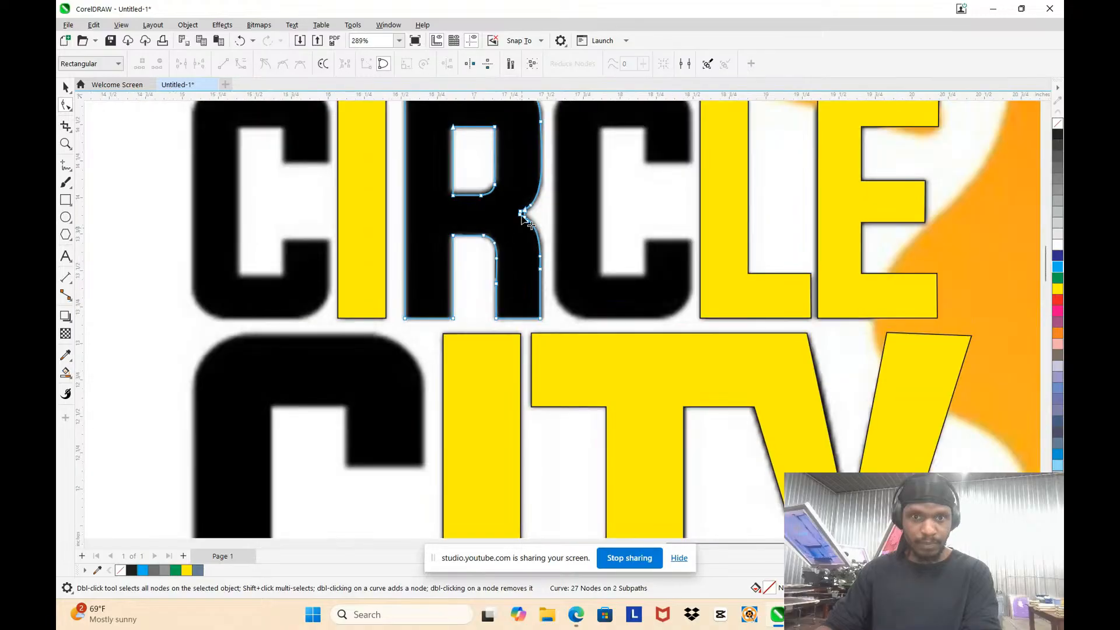
Step: Nudge the bottom edge of the R's upper counter up by one increment
scroll(517, 200, "up", 6)
scroll(423, 247, "down", 4)
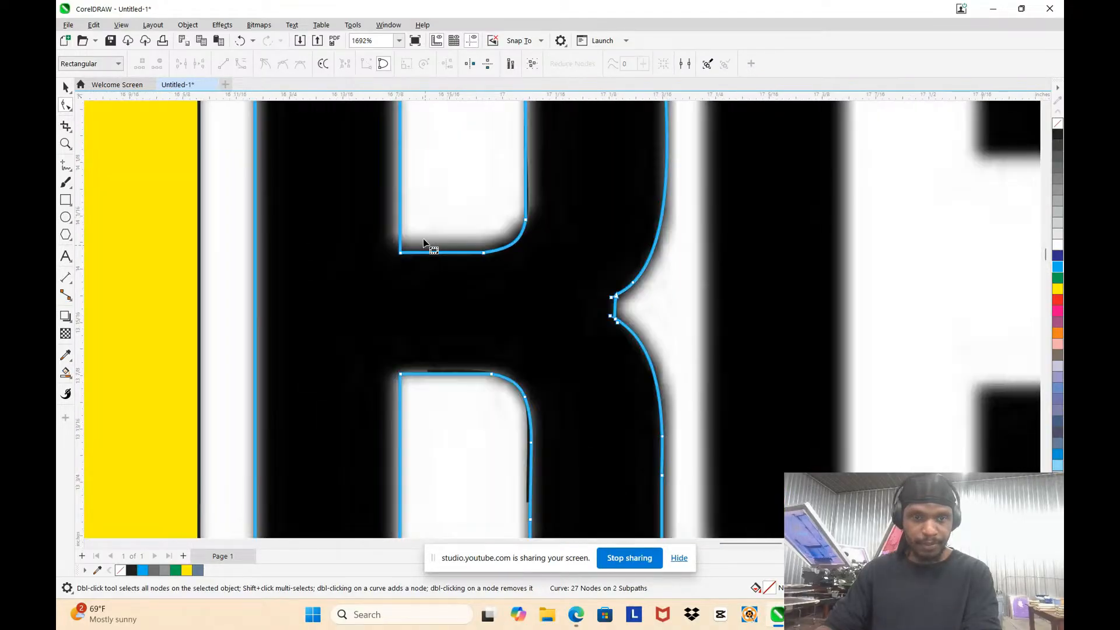
scroll(425, 225, "up", 4)
left_click_drag(365, 243, 601, 316)
key("Up")
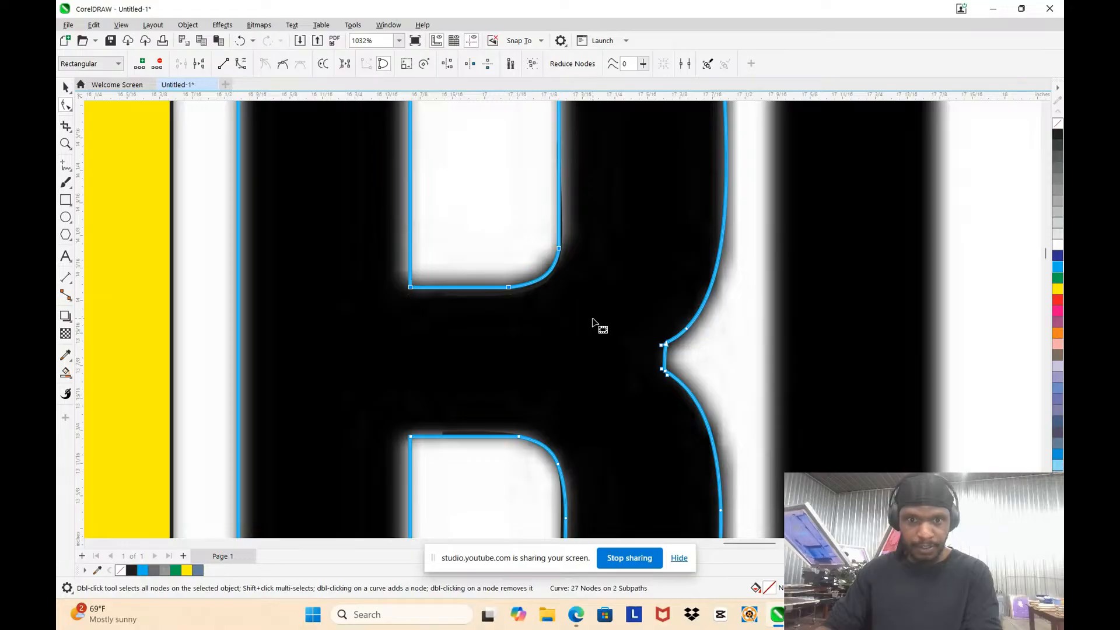
Step: Nudge the left edge of the R's upper counter two increments outward to the left
scroll(592, 320, "down", 4)
scroll(505, 189, "up", 4)
left_click_drag(434, 138, 518, 401)
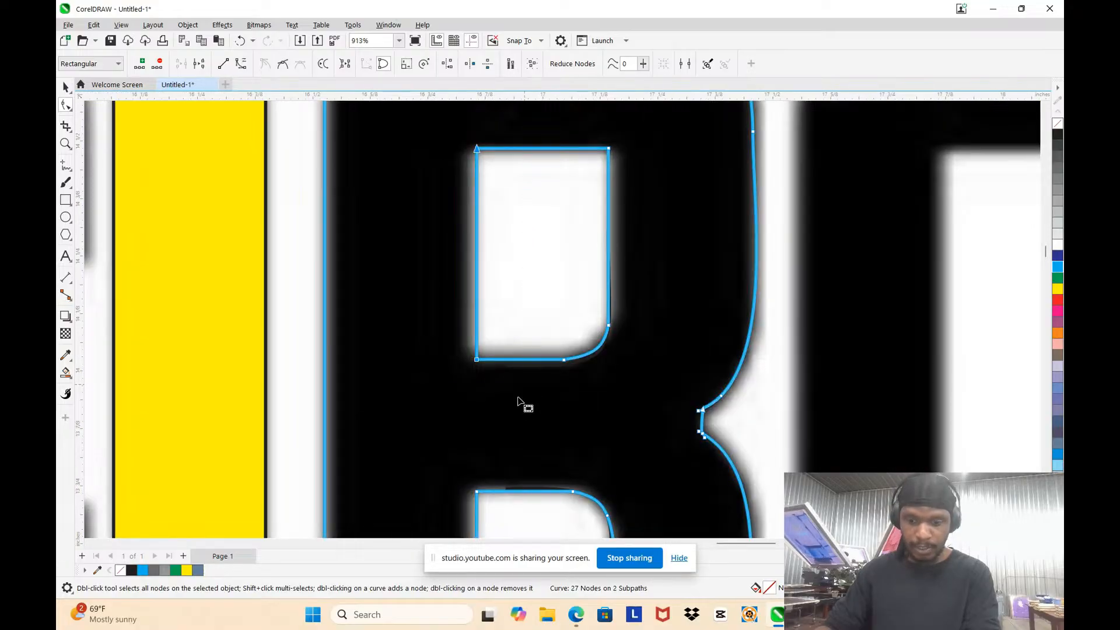
key("Left")
key("Left")
Step: Nudge the right edge of the R's upper counter one increment outward to the right
scroll(542, 412, "down", 4)
scroll(562, 232, "up", 4)
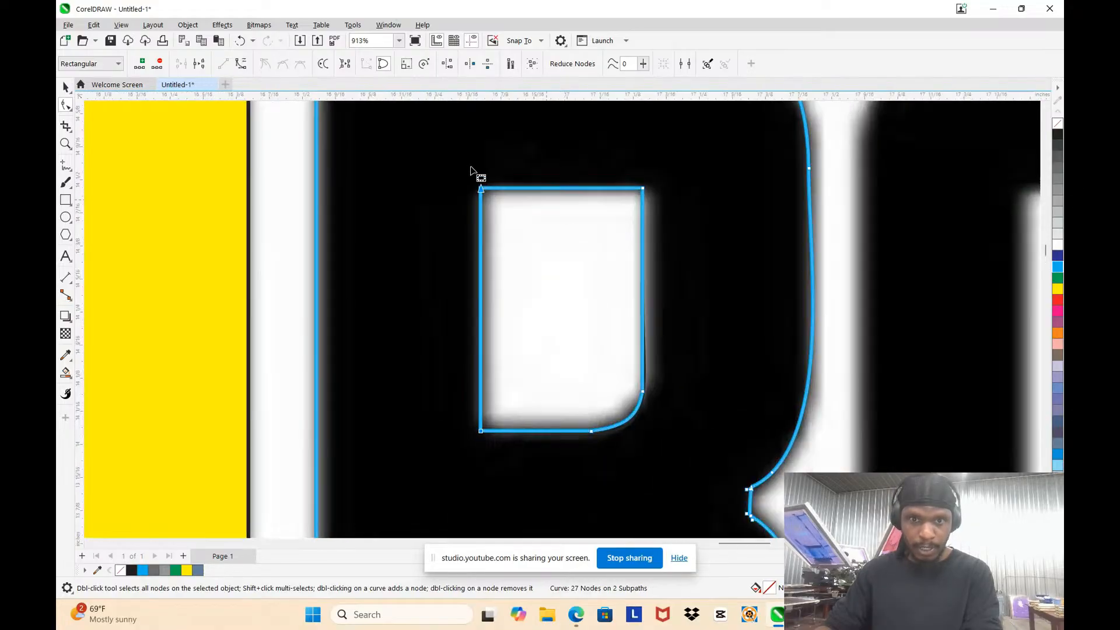
left_click_drag(599, 173, 728, 408)
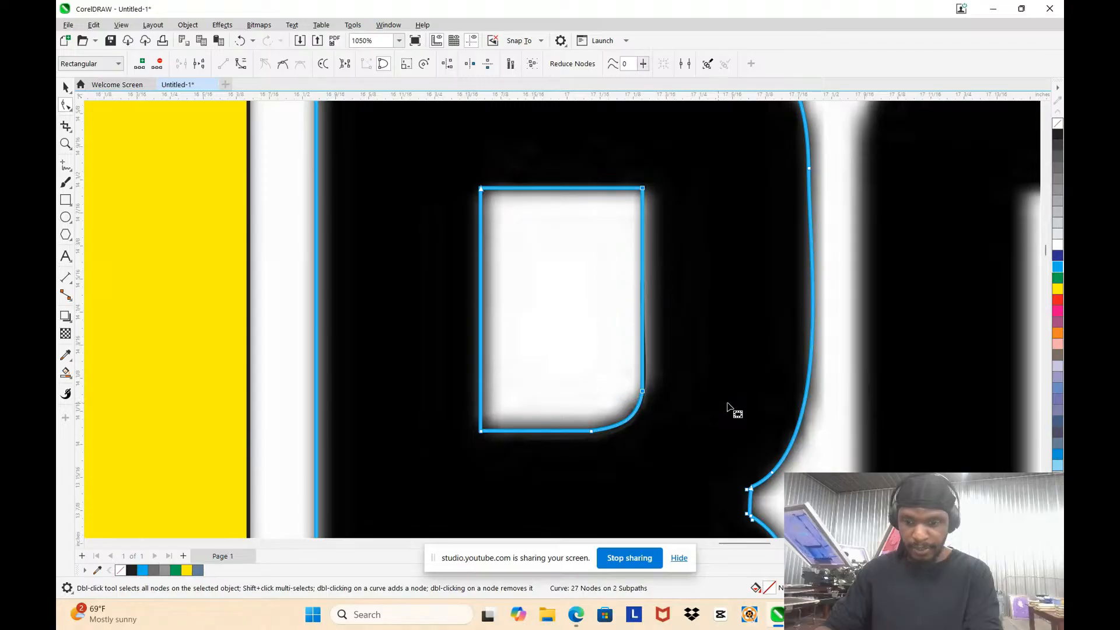
key("Right")
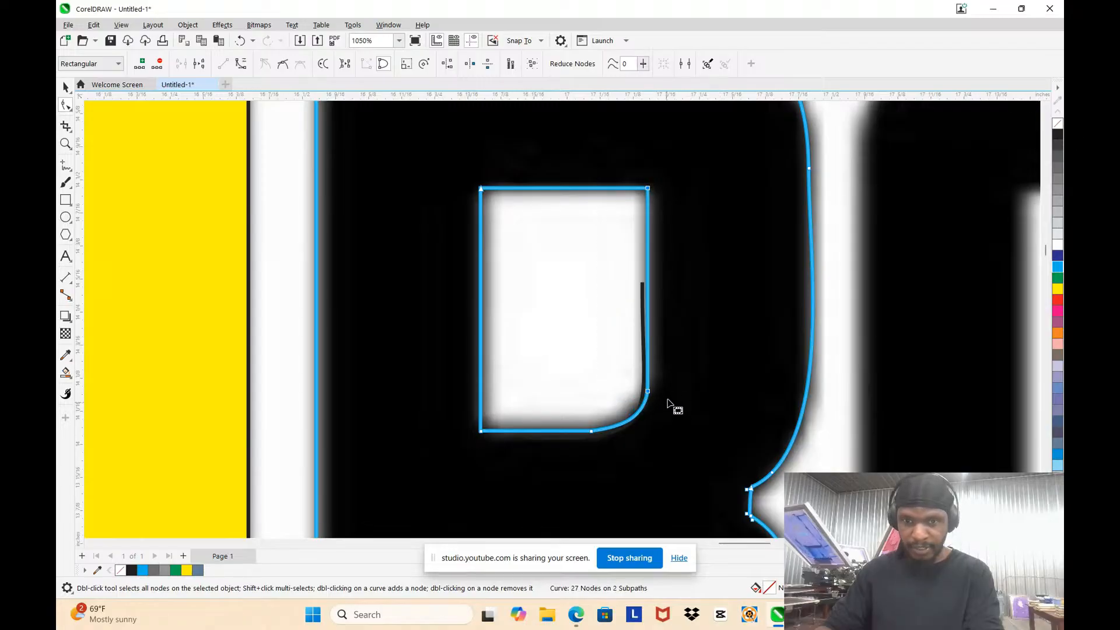
left_click(640, 304)
Step: Add a node on the upper counter's right edge above the rounded corner and delete the junction and mid-corner nodes below it
scroll(640, 305, "down", 4)
scroll(612, 388, "up", 3)
left_click_drag(528, 199, 660, 385)
scroll(662, 341, "down", 3)
scroll(660, 339, "up", 6)
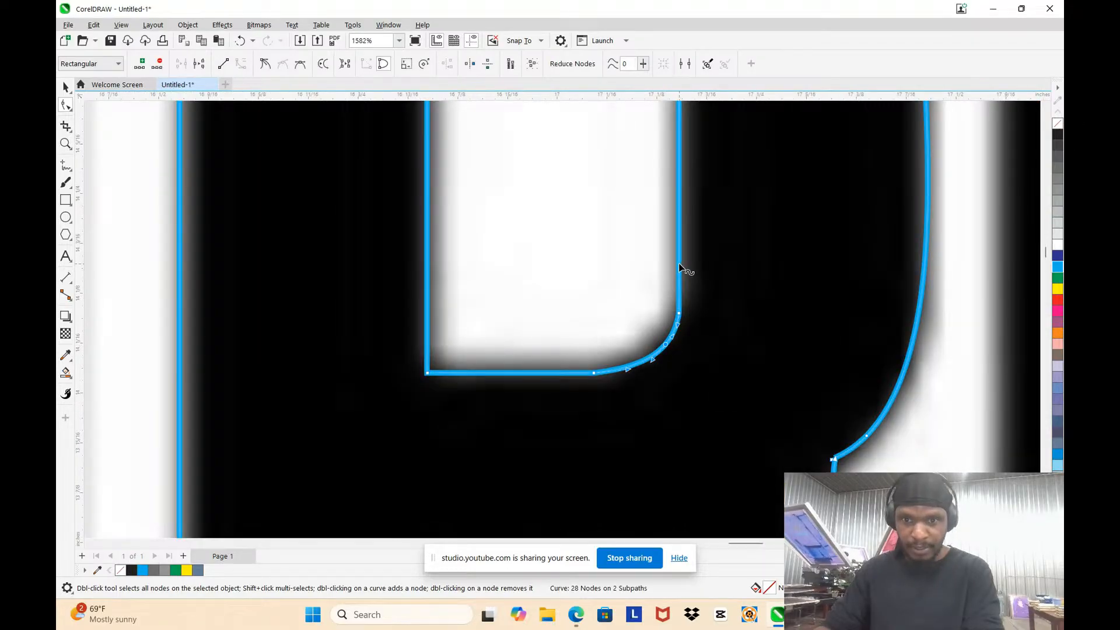
key("Delete")
scroll(618, 309, "down", 2)
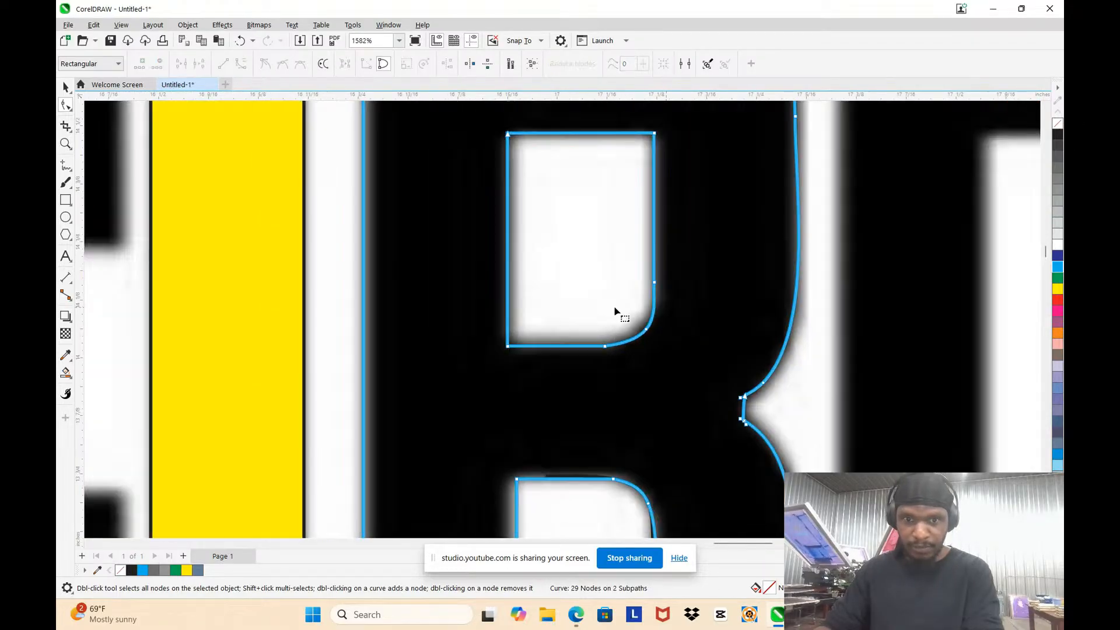
scroll(622, 328, "up", 3)
left_click(681, 325)
key("Delete")
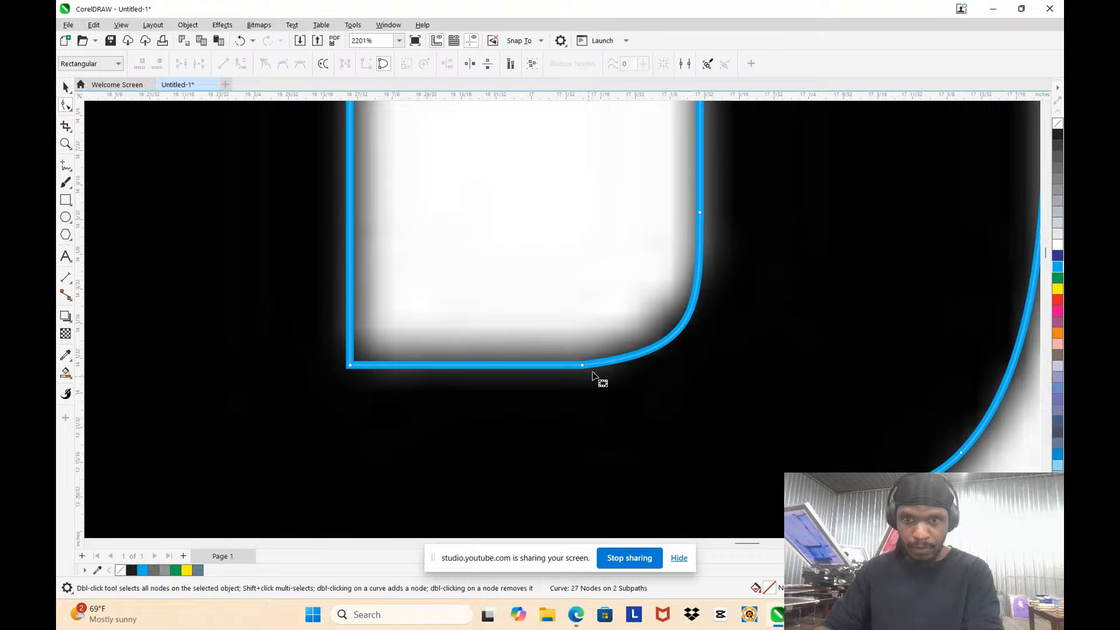
Step: Add nodes on the upper counter's bottom edge and on its rounded corner, and delete the junction node between them
double_click(524, 365)
scroll(551, 368, "up", 2)
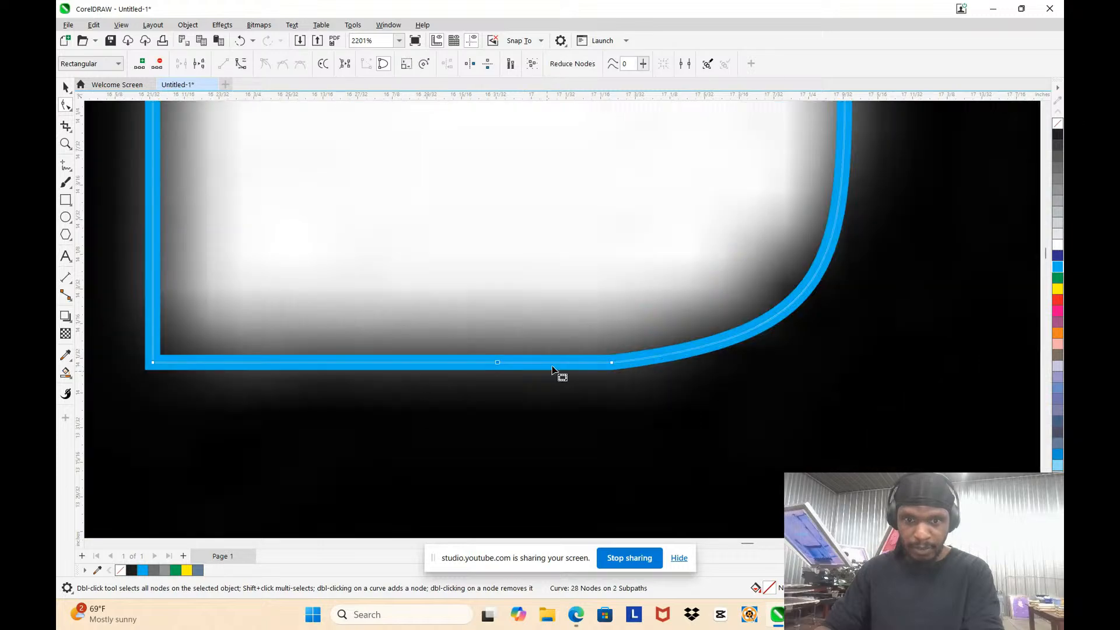
double_click(700, 351)
scroll(621, 361, "up", 3)
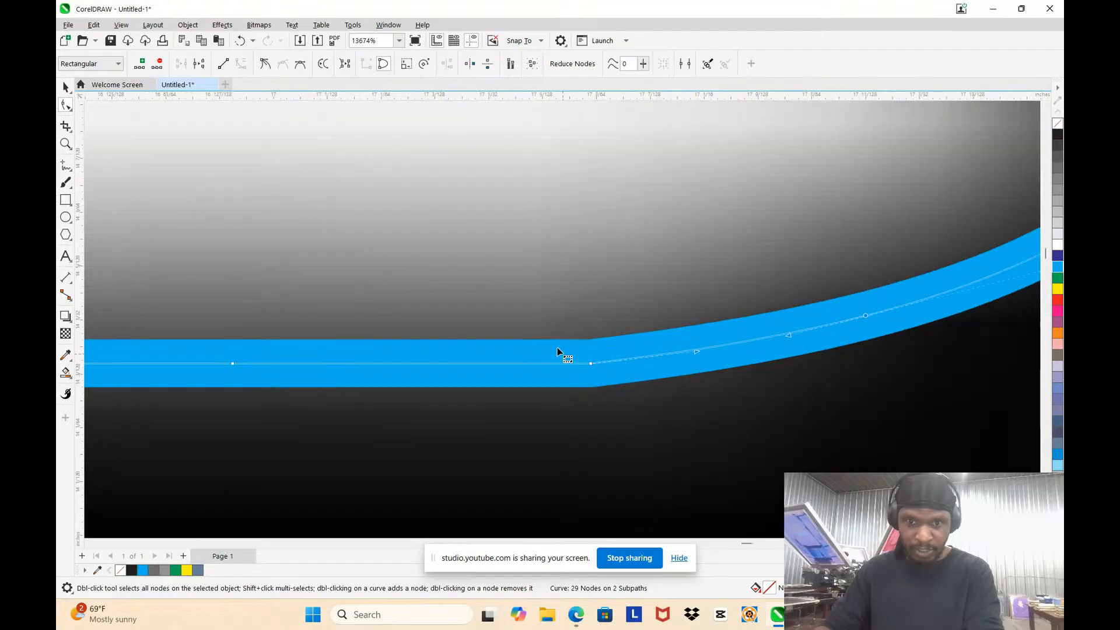
left_click_drag(579, 284, 626, 401)
double_click(589, 362)
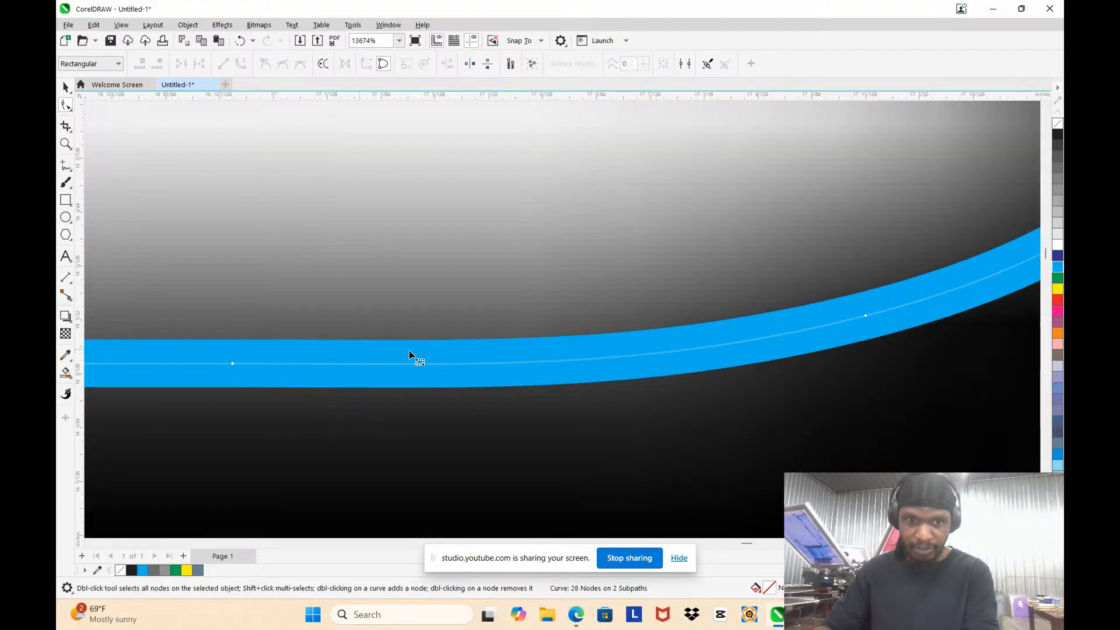
scroll(570, 392, "down", 4)
scroll(557, 368, "down", 3)
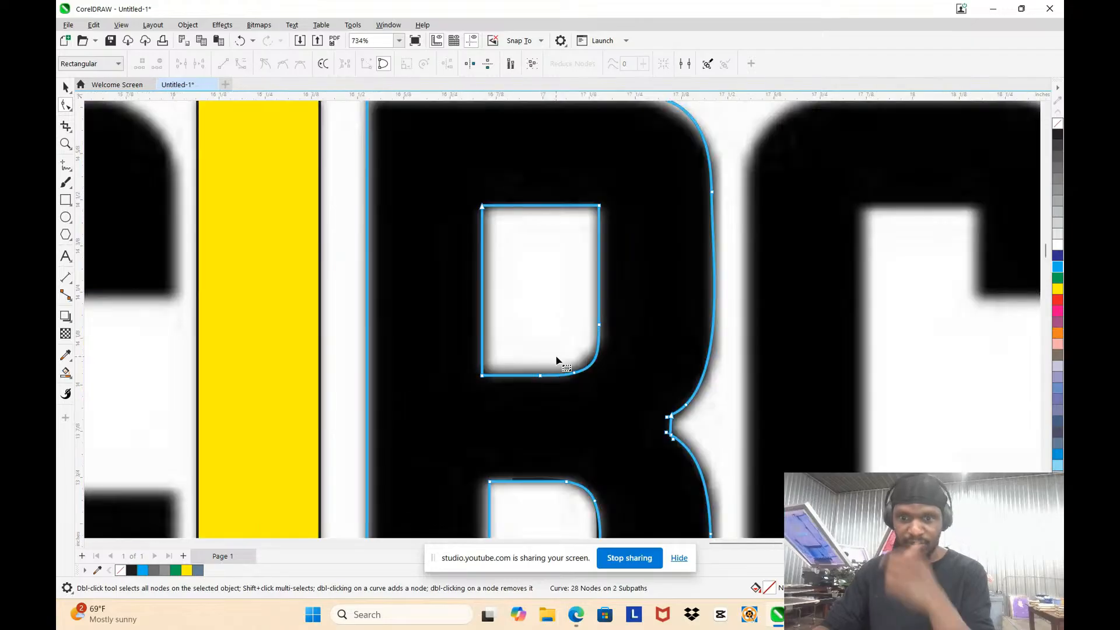
Step: Add a node on each side of the lower corner of the R's right-hand notch and delete the stray nodes at that corner
scroll(690, 449, "up", 5)
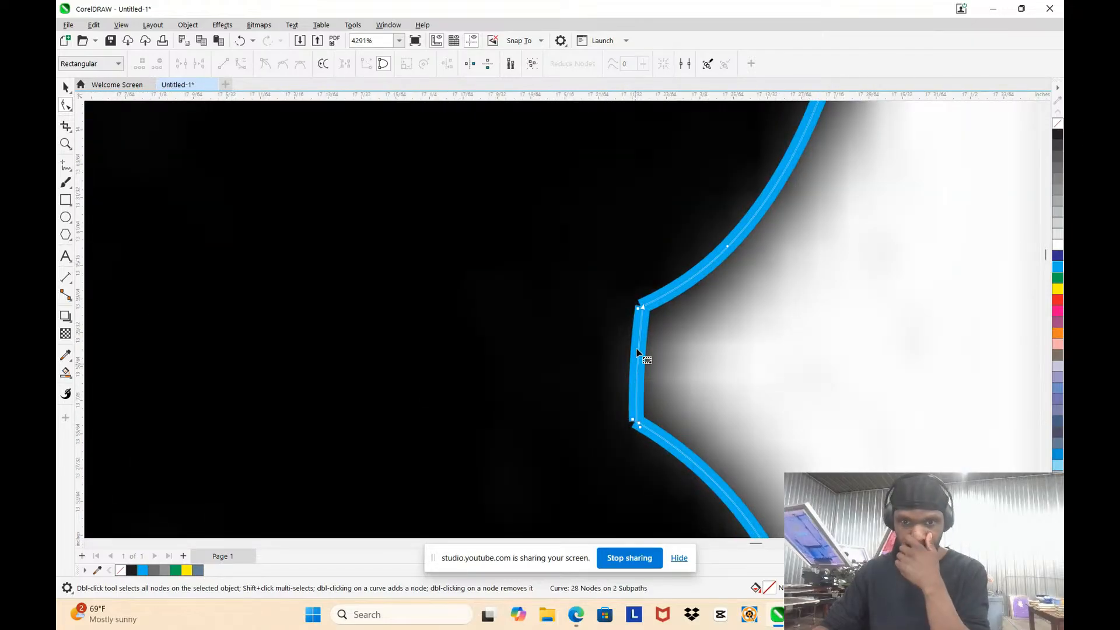
left_click_drag(674, 294, 672, 290)
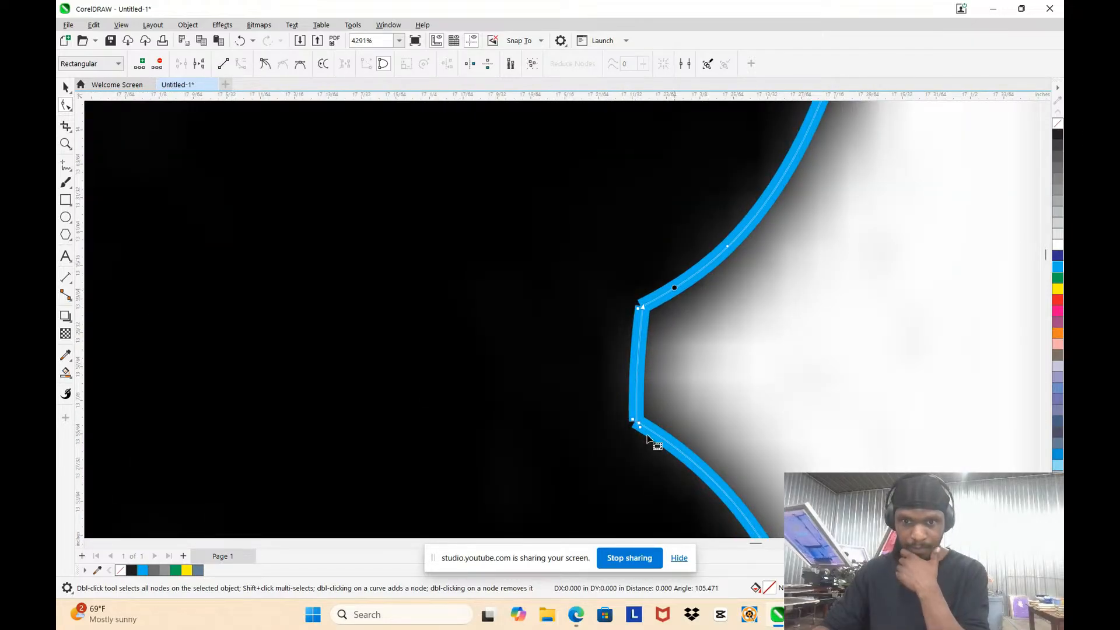
left_click_drag(659, 442, 656, 439)
double_click(659, 439)
scroll(640, 421, "up", 3)
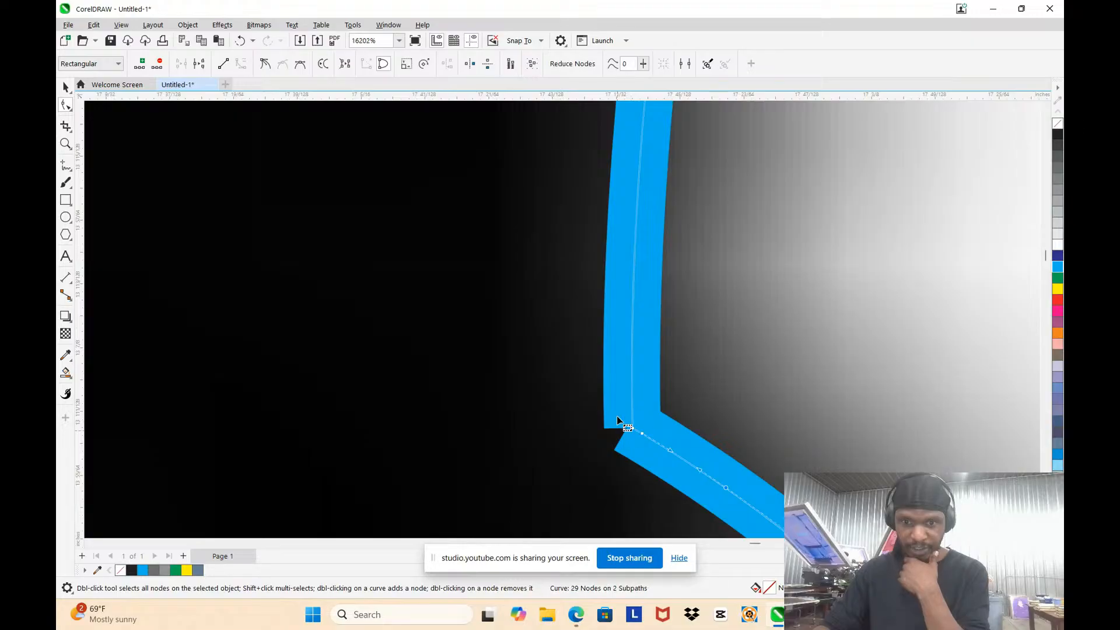
scroll(615, 417, "down", 2)
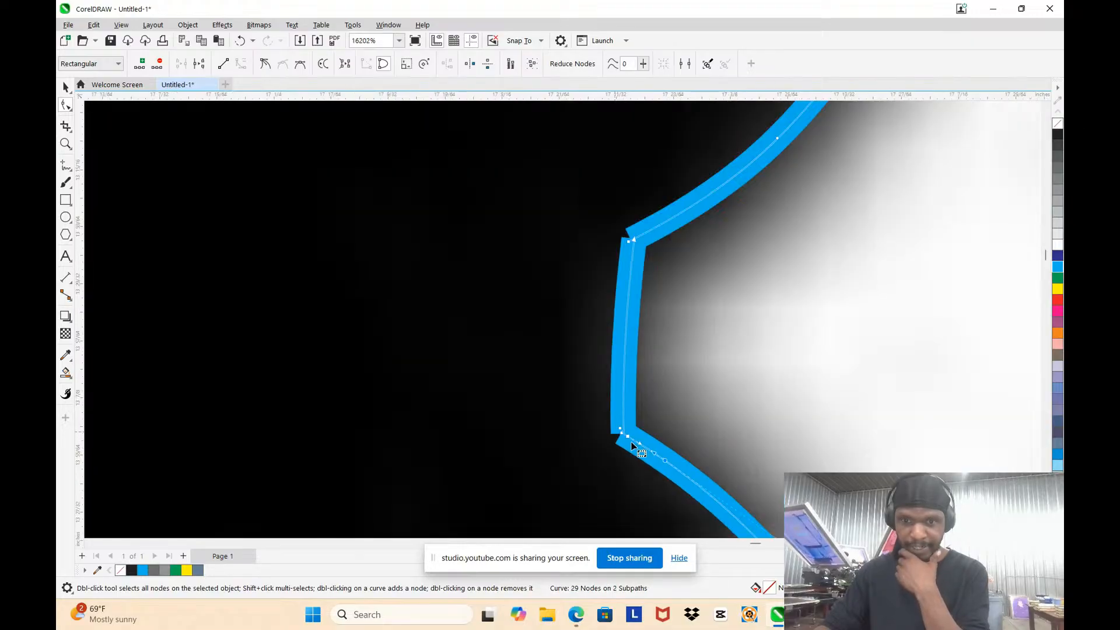
double_click(623, 392)
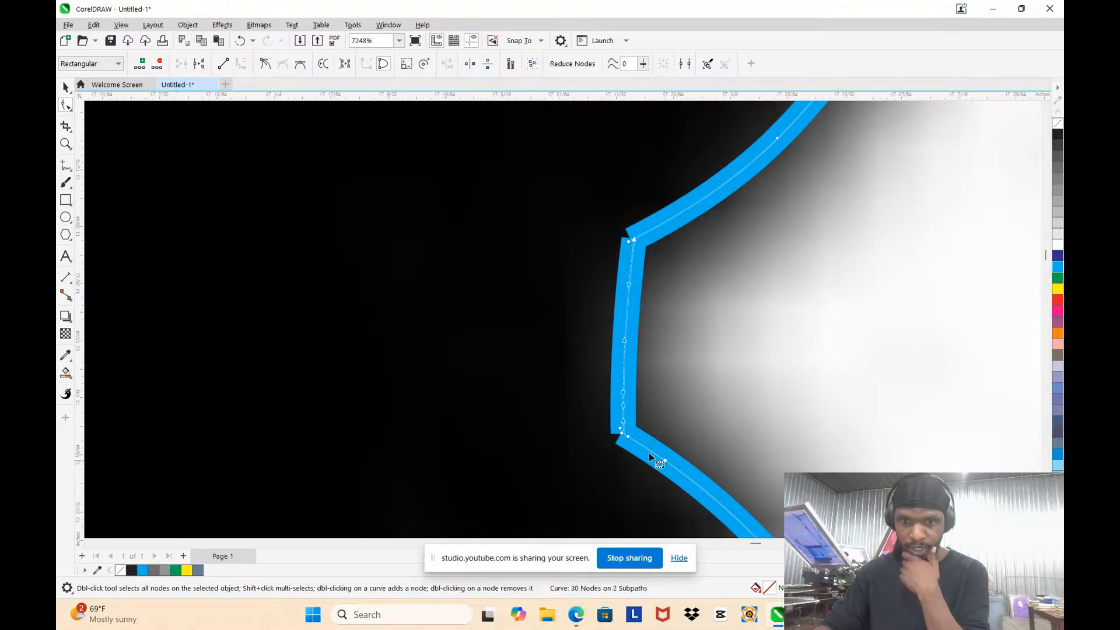
scroll(651, 456, "up", 2)
left_click_drag(568, 382, 640, 458)
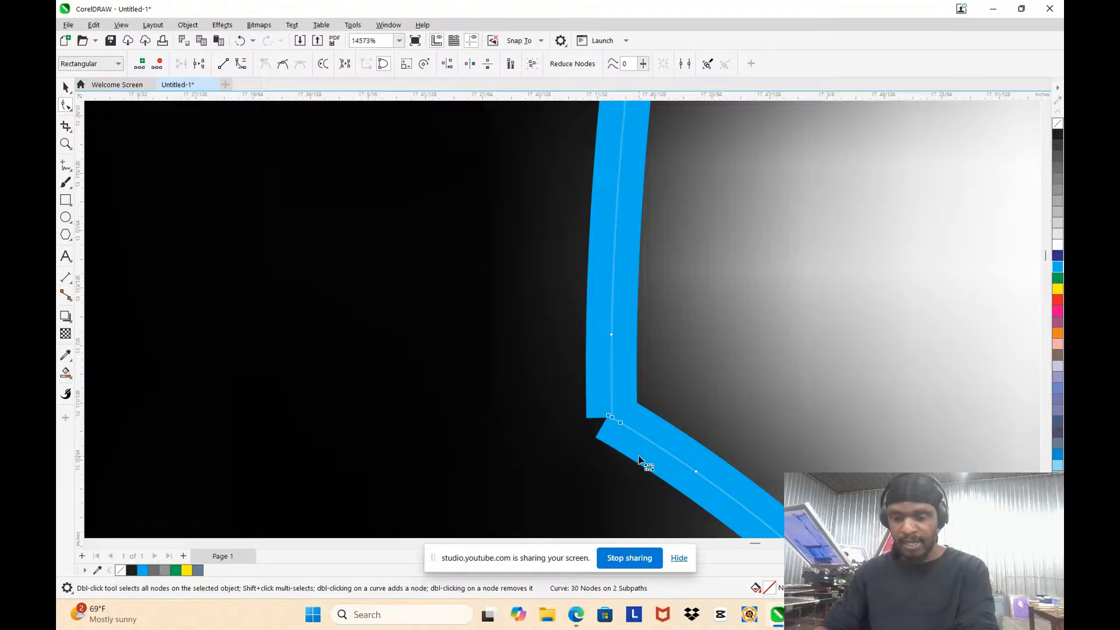
key("Delete")
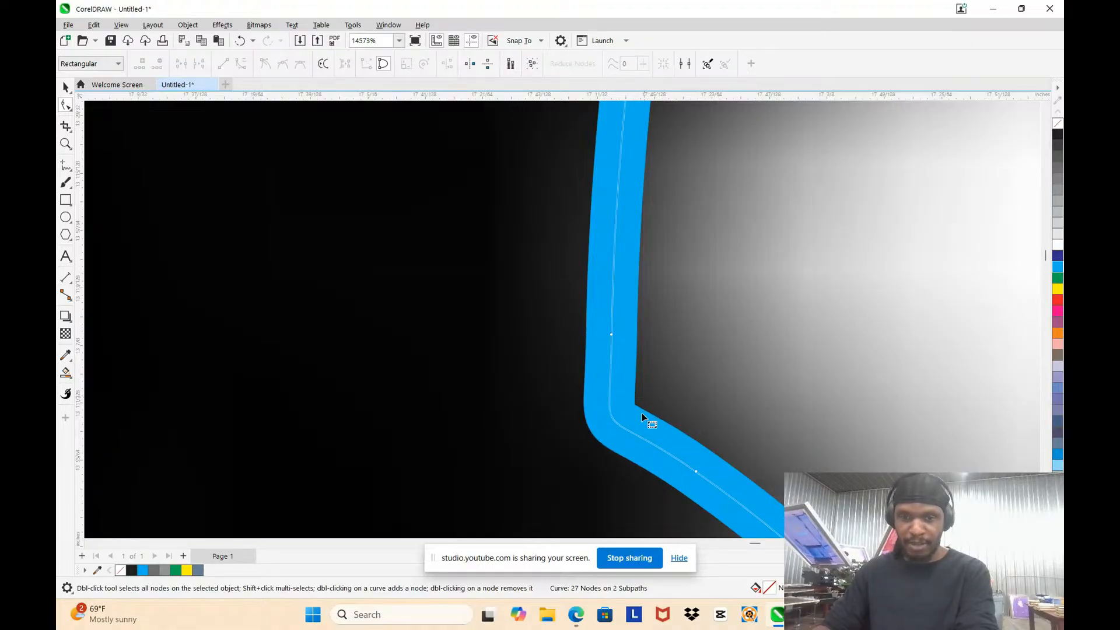
Step: Add a node on each side of the notch's upper corner and delete the stray overlapping nodes at that corner
scroll(642, 417, "down", 2)
scroll(660, 220, "up", 4)
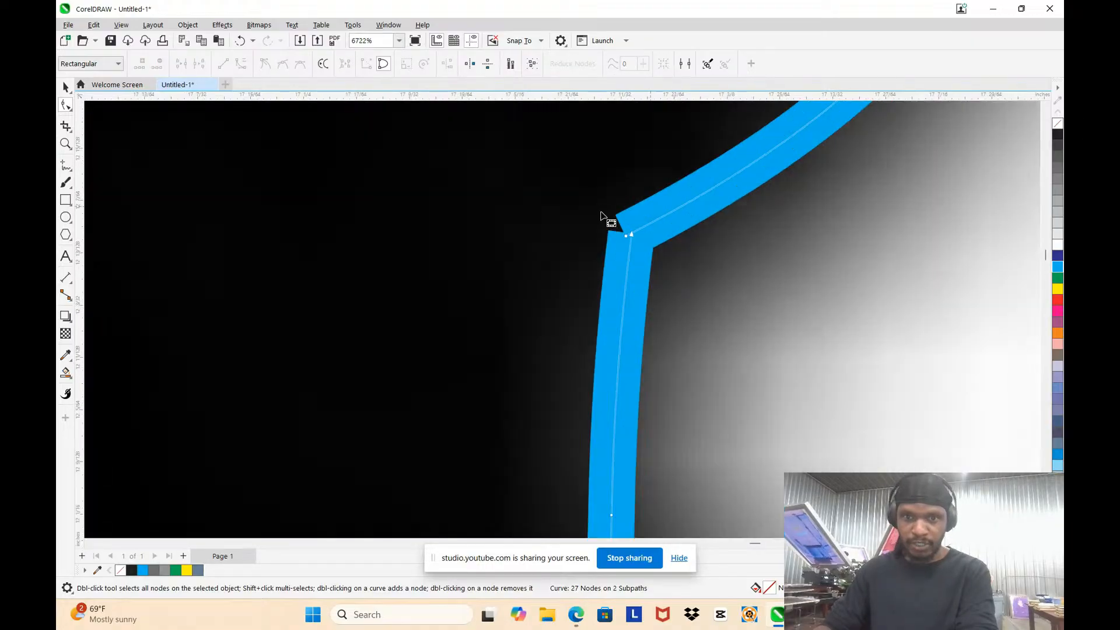
scroll(639, 277, "down", 2)
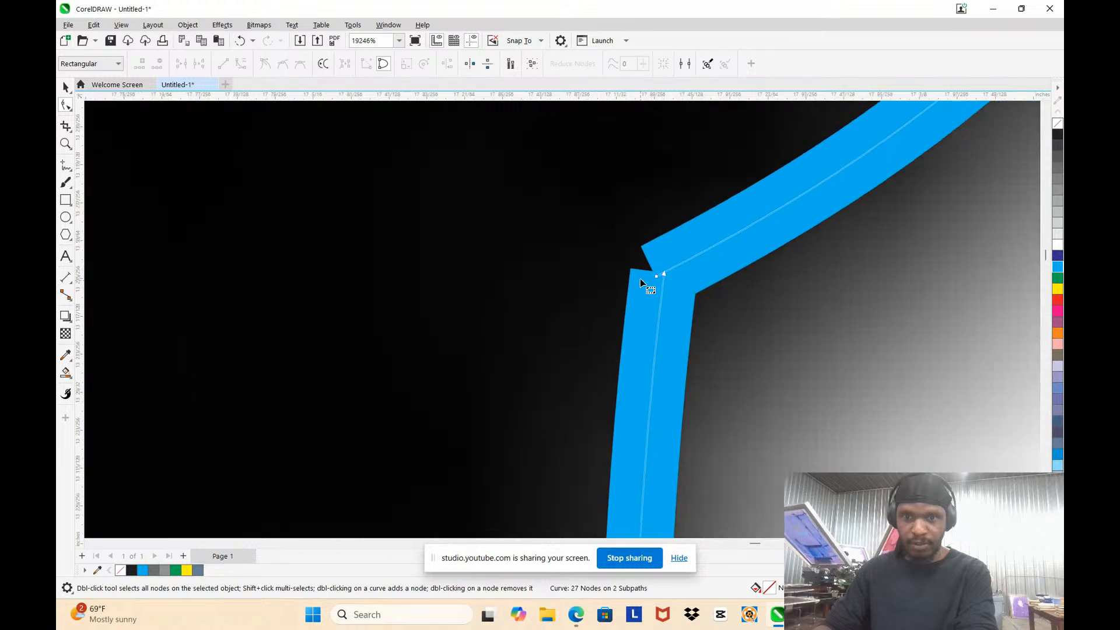
scroll(649, 277, "up", 4)
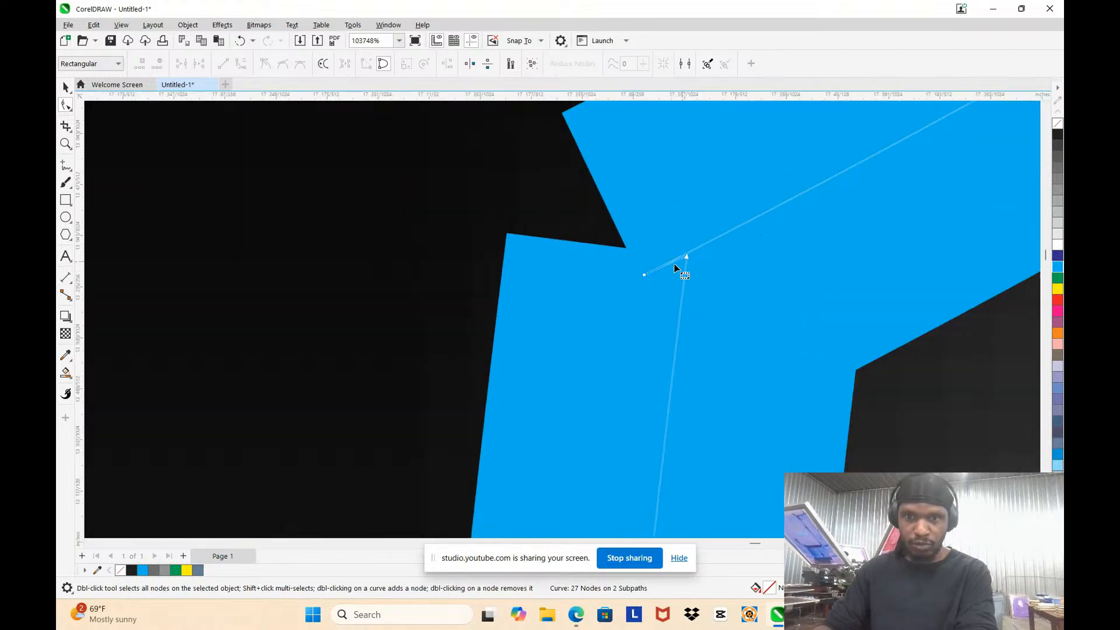
scroll(671, 263, "up", 3)
scroll(584, 221, "down", 1)
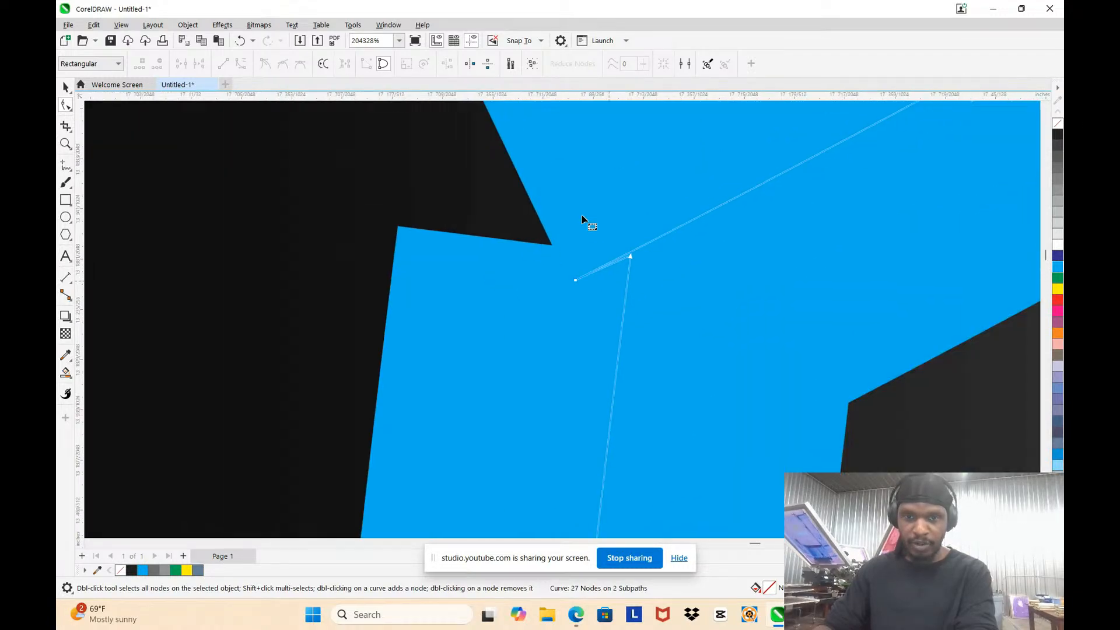
scroll(559, 274, "down", 5)
scroll(543, 259, "down", 1)
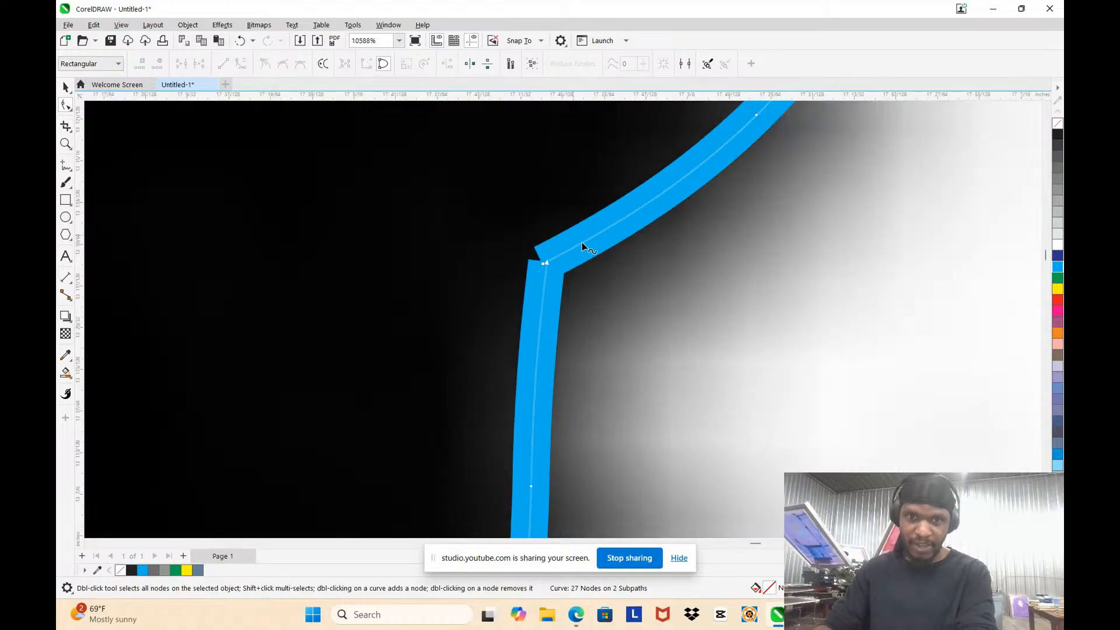
left_click(590, 239)
double_click(541, 303)
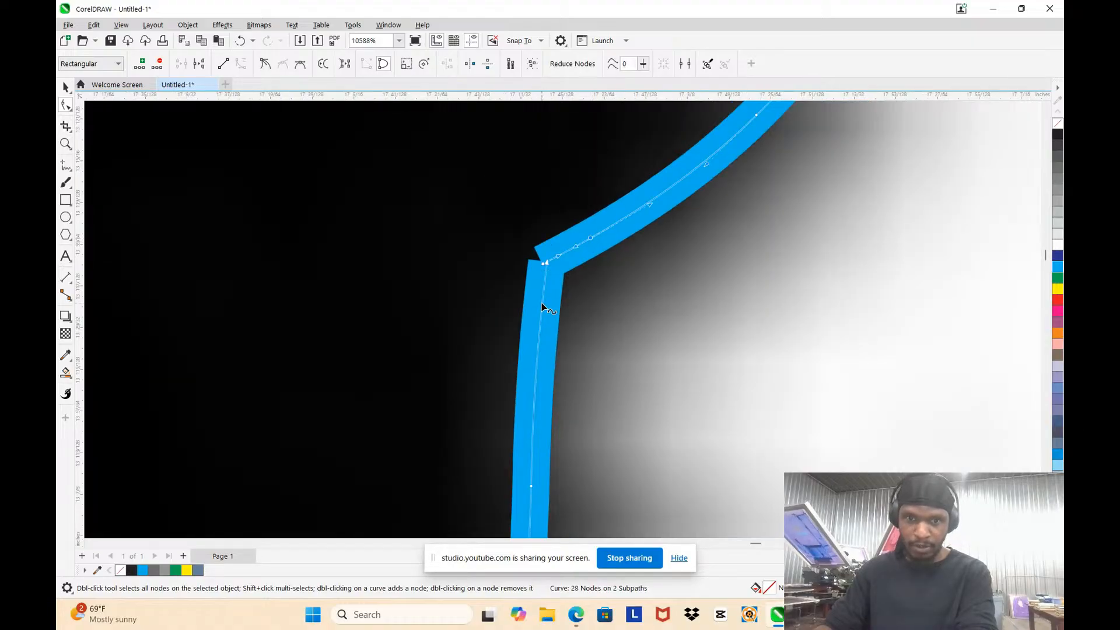
left_click_drag(509, 231, 547, 277)
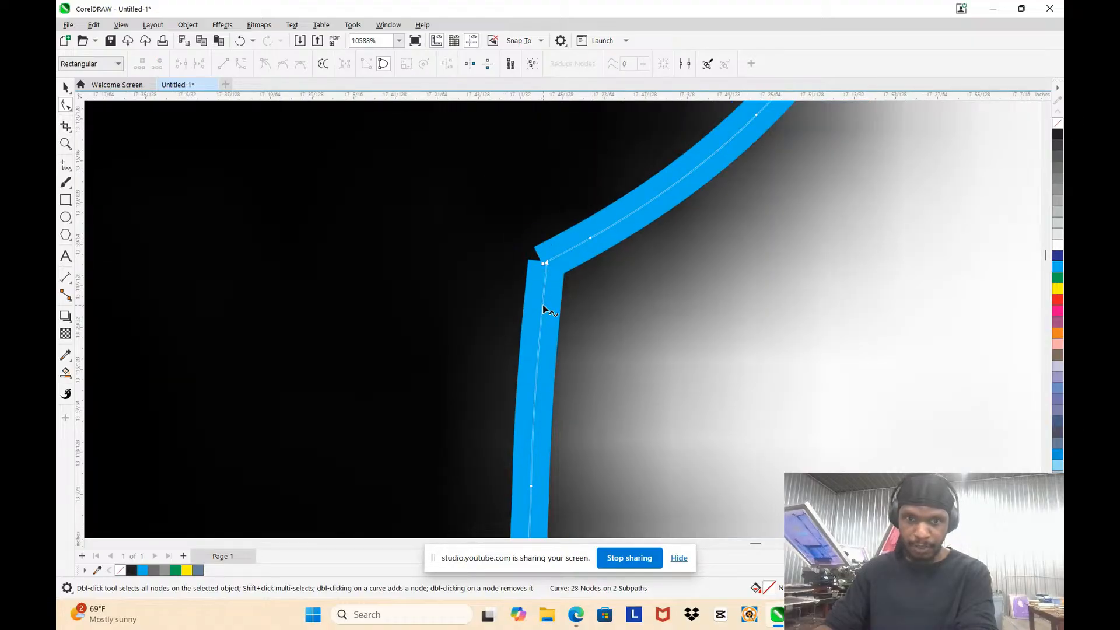
double_click(543, 305)
left_click_drag(517, 231, 554, 280)
key("Delete")
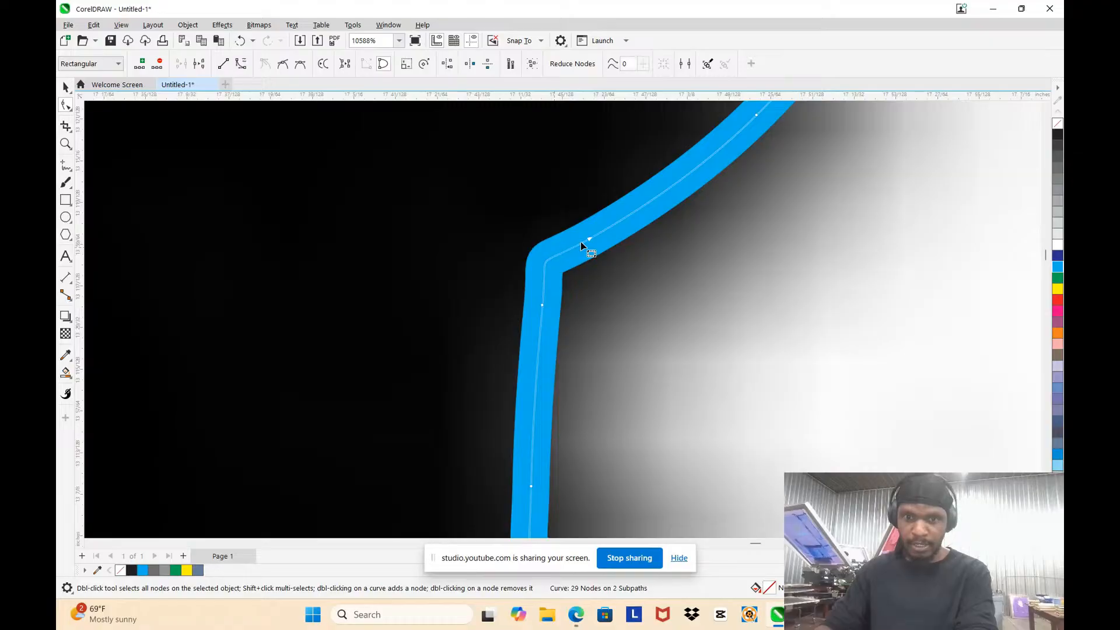
Step: Shorten the control handles at the notch's upper corner to tighten its rounding
scroll(533, 298, "up", 1)
left_click(551, 308)
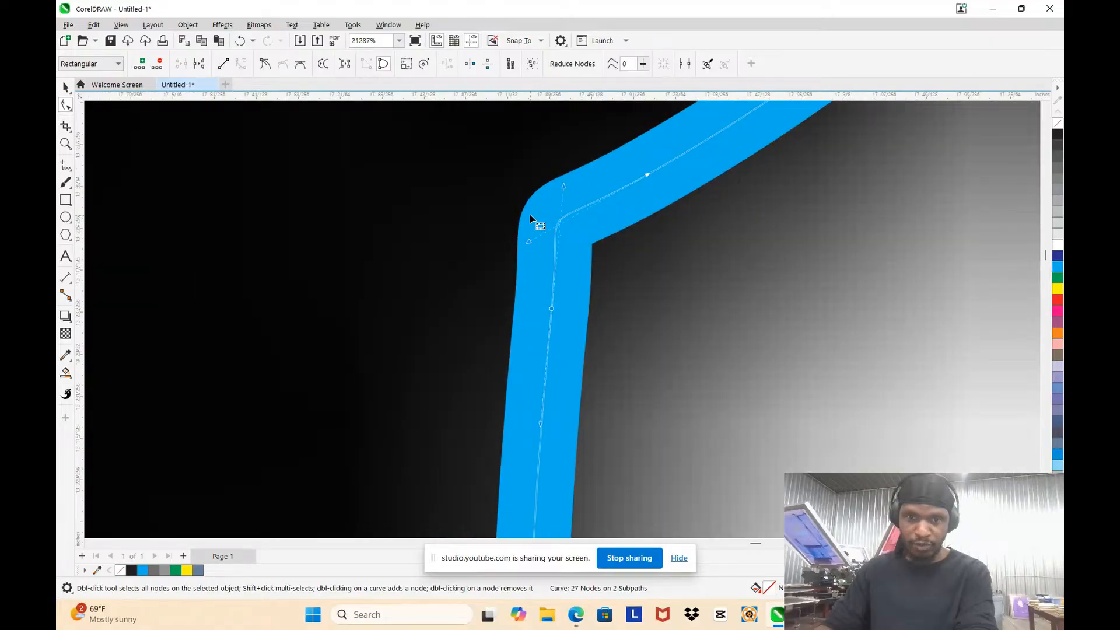
scroll(529, 216, "up", 1)
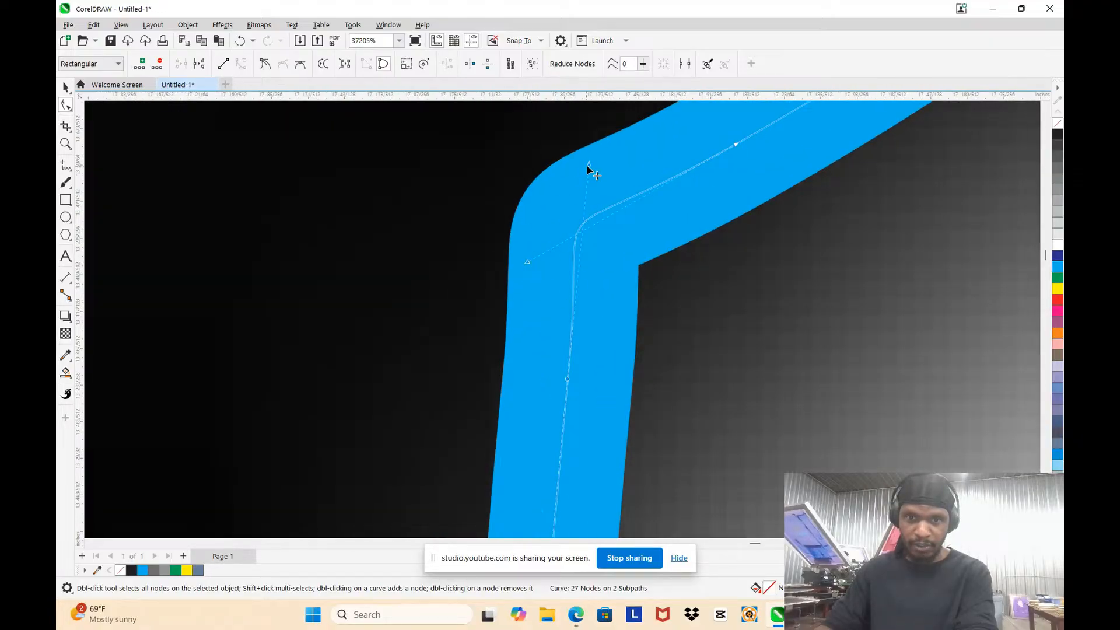
left_click_drag(589, 165, 589, 168)
left_click_drag(529, 263, 542, 257)
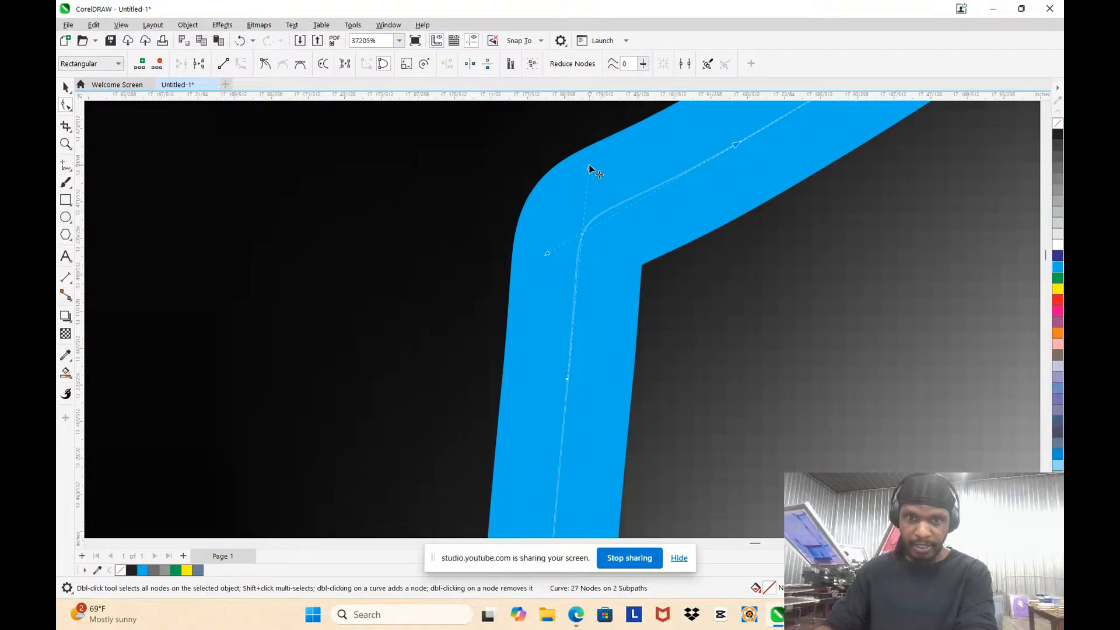
Step: Adjust both control handles at the lower corner of the R's notch to tighten its rounding
scroll(591, 166, "down", 5)
scroll(592, 323, "up", 3)
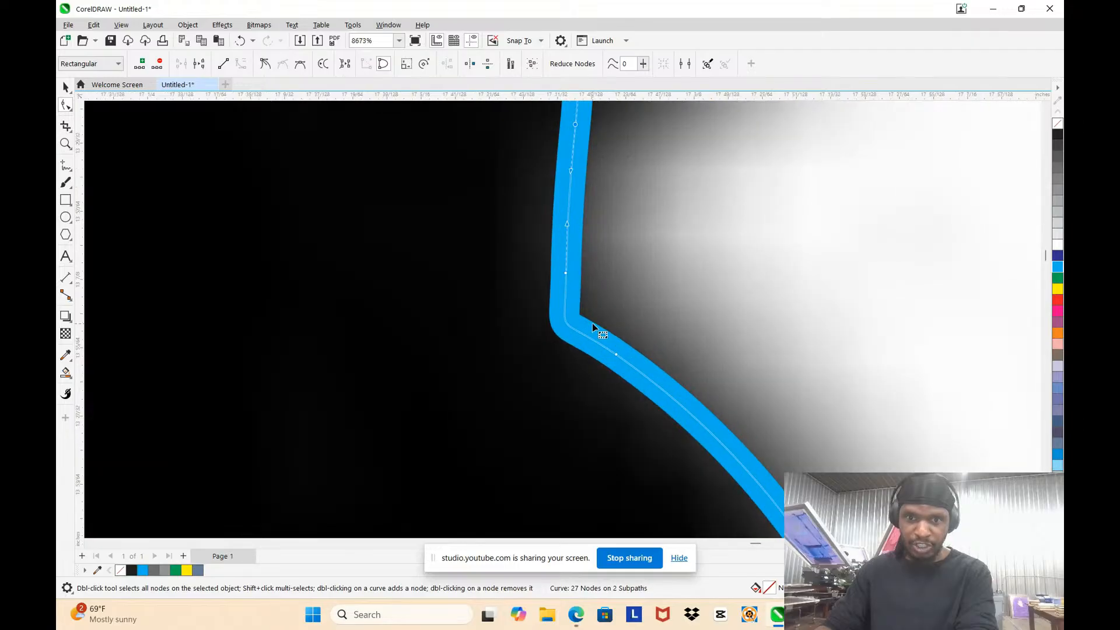
scroll(545, 255, "up", 1)
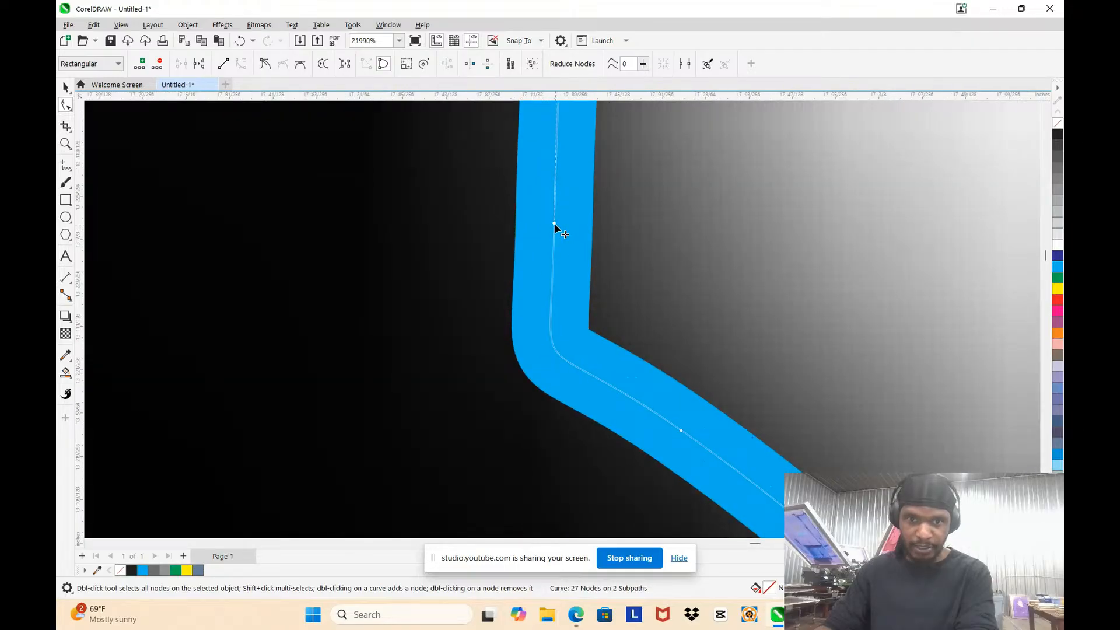
scroll(569, 328, "up", 1)
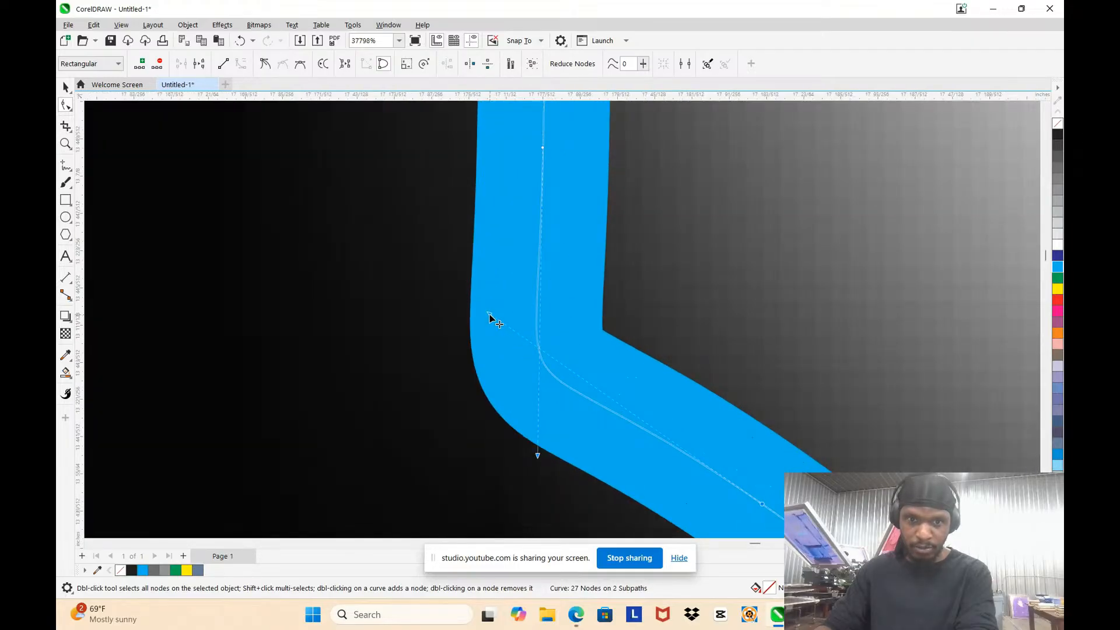
left_click_drag(490, 314, 494, 315)
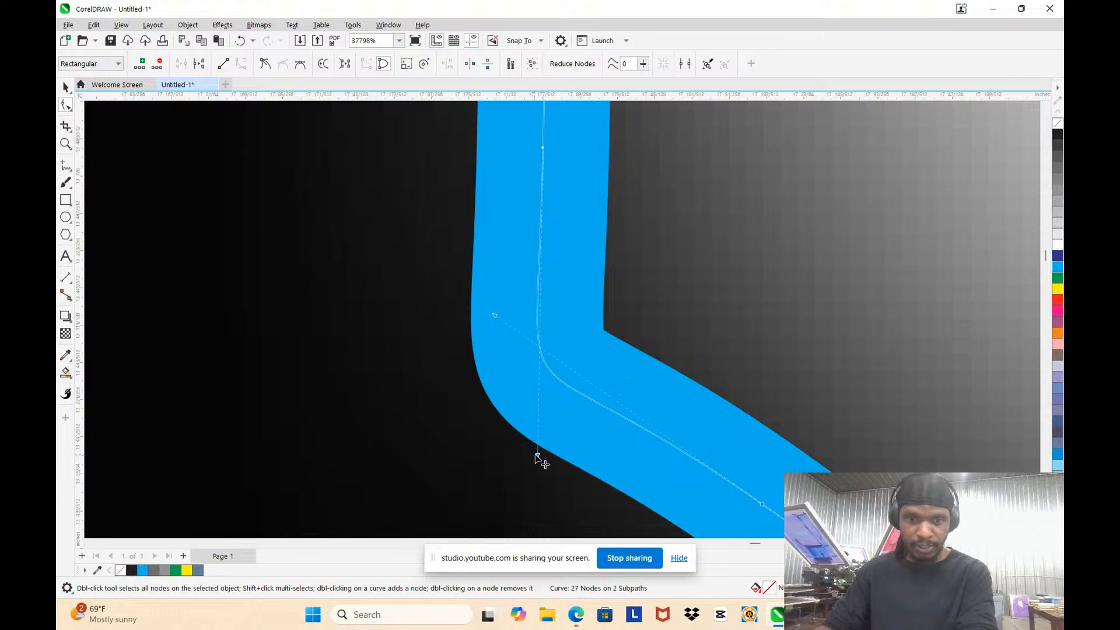
left_click_drag(536, 455, 540, 456)
scroll(540, 455, "down", 5)
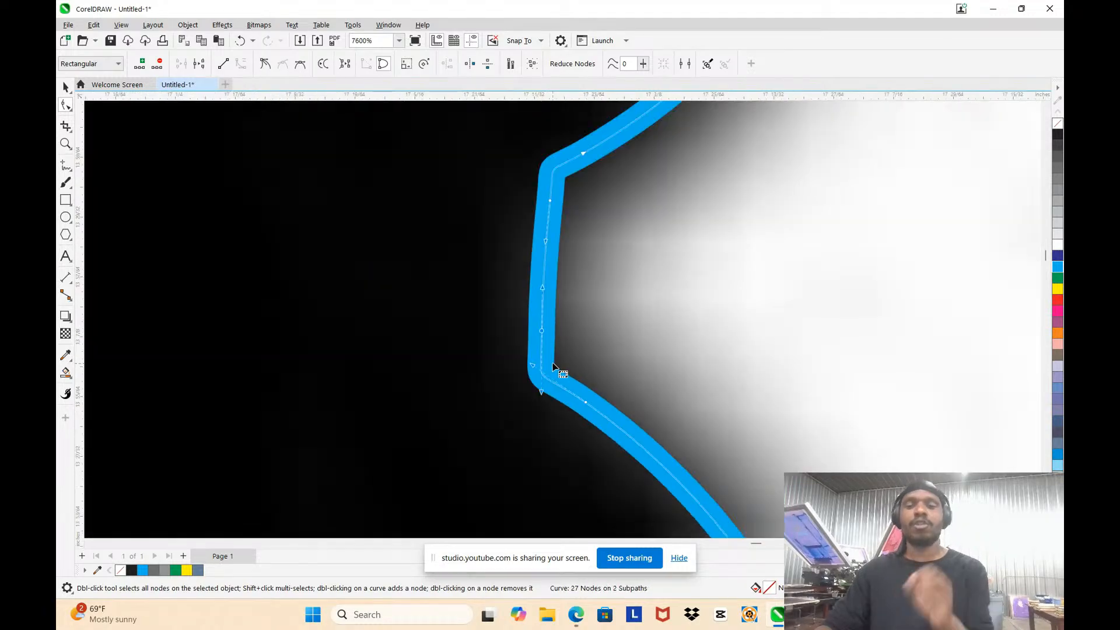
Step: Select the nodes along the R's top edge and nudge them down two steps to match the bitmap
scroll(532, 393, "down", 3)
scroll(582, 212, "up", 4)
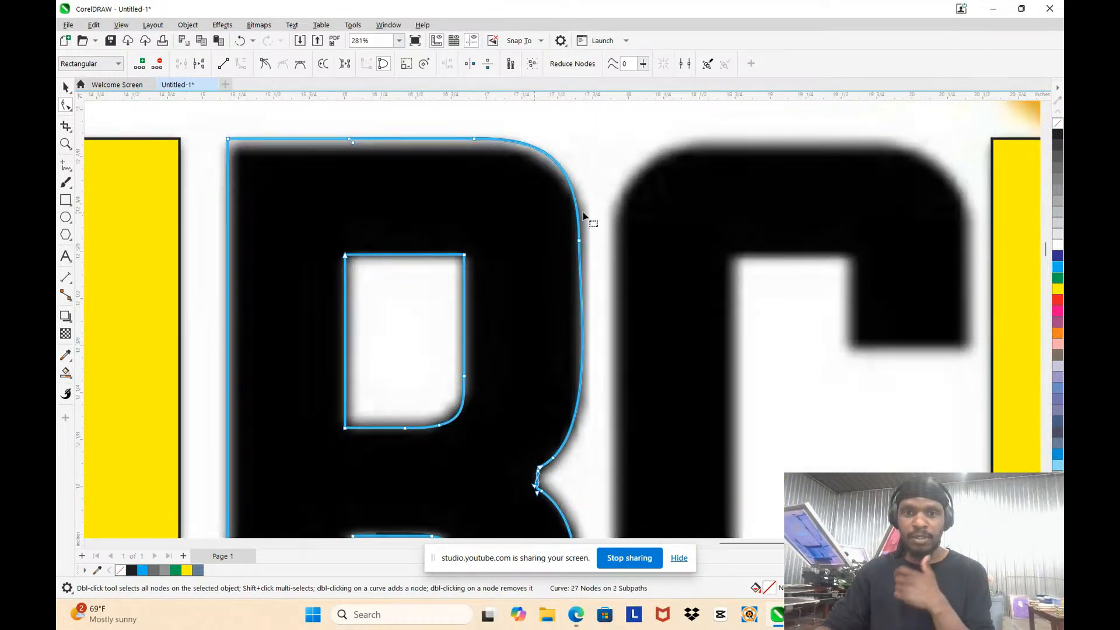
scroll(584, 243, "down", 2)
scroll(583, 244, "up", 3)
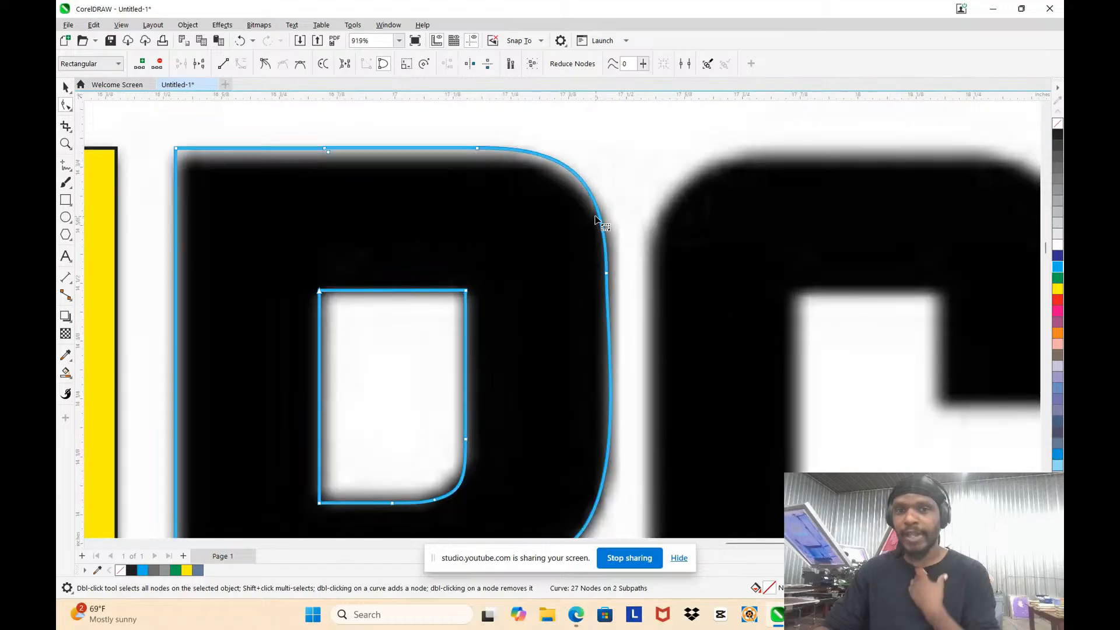
left_click_drag(172, 131, 512, 182)
key("Down")
key("Down")
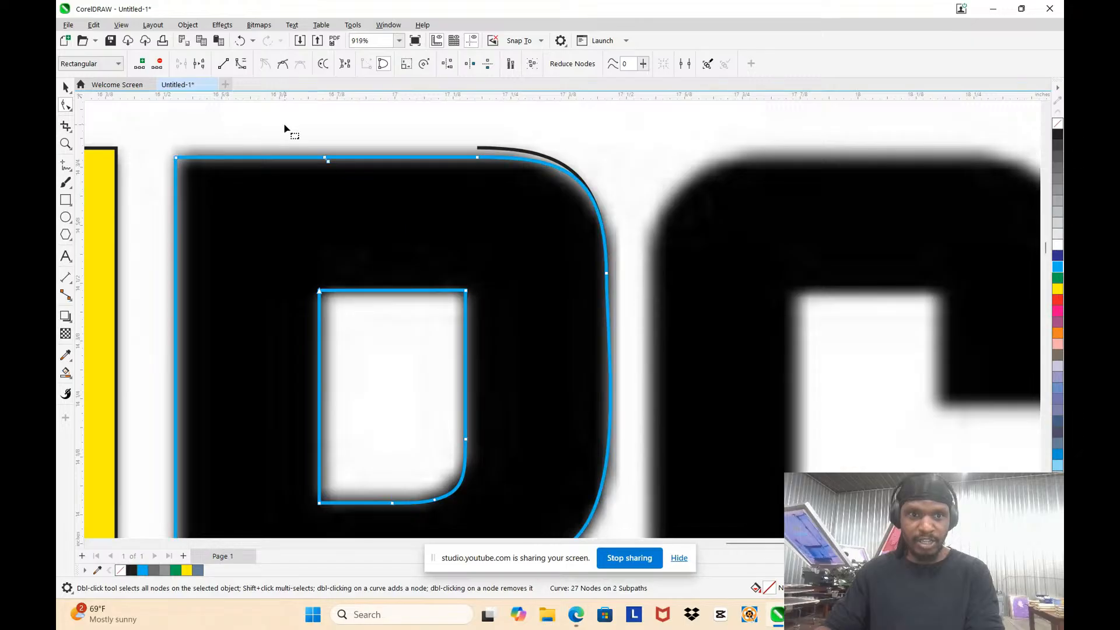
Step: Delete the stray overlapping nodes in the middle of the R's top edge
scroll(307, 167, "up", 3)
scroll(392, 188, "down", 3)
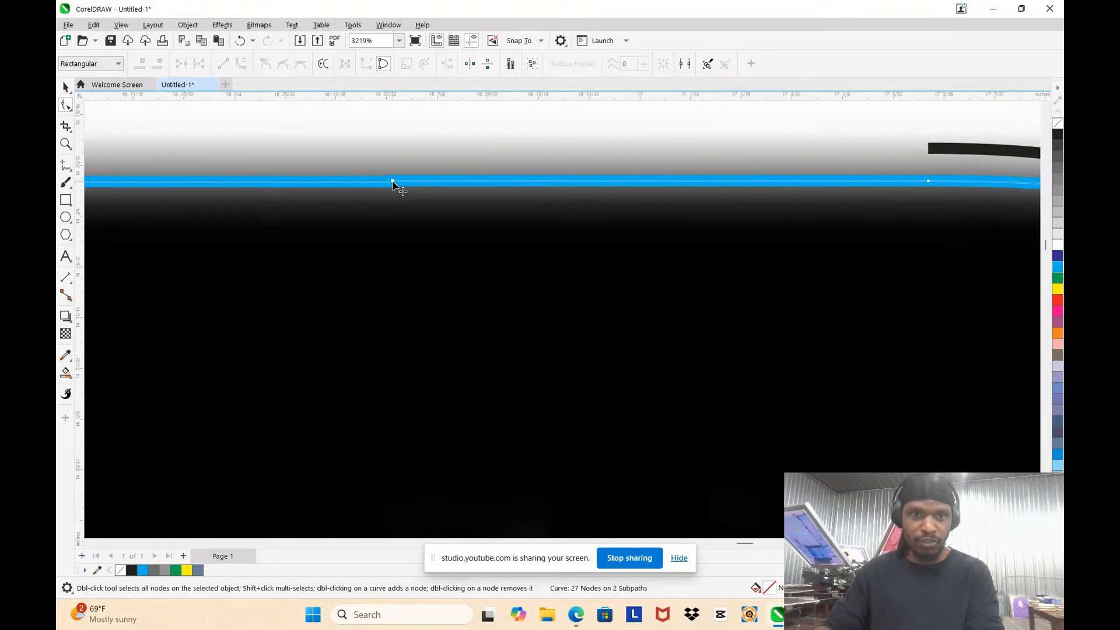
left_click_drag(381, 156, 430, 221)
key("Delete")
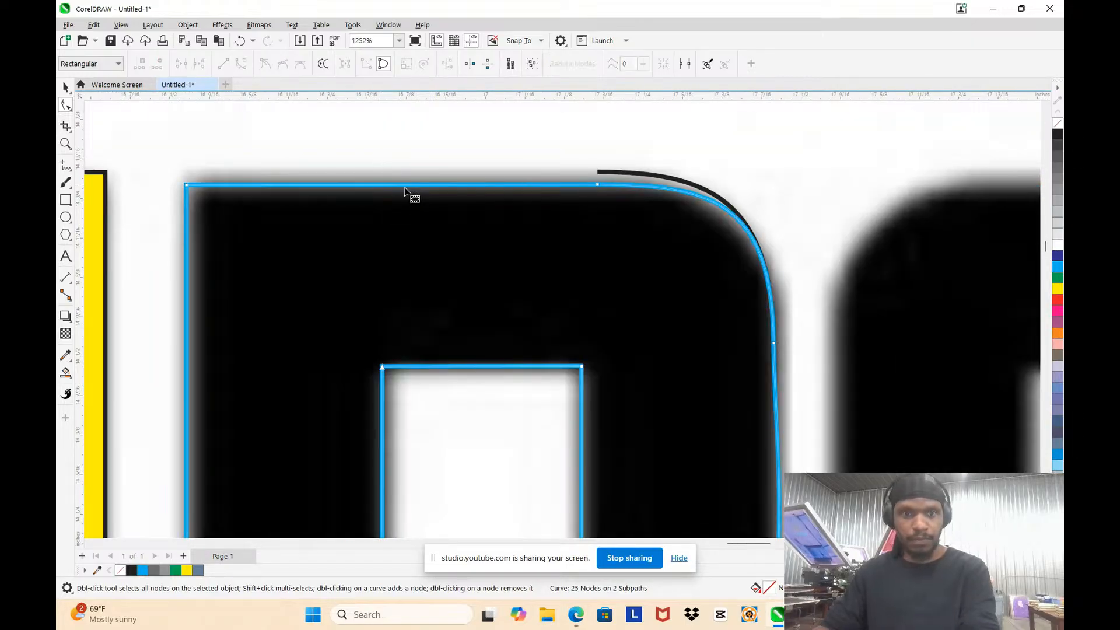
Step: Add a node on the R's upper-right curve and undo the removal of the existing node just below it
scroll(775, 275, "up", 1)
scroll(610, 195, "down", 3)
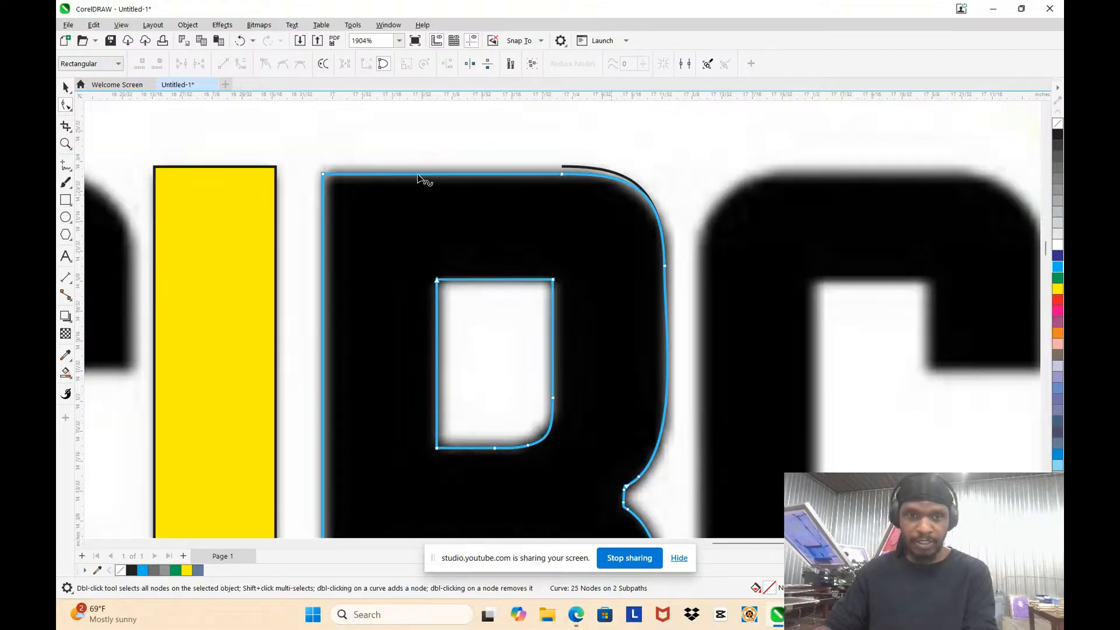
scroll(685, 293, "up", 1)
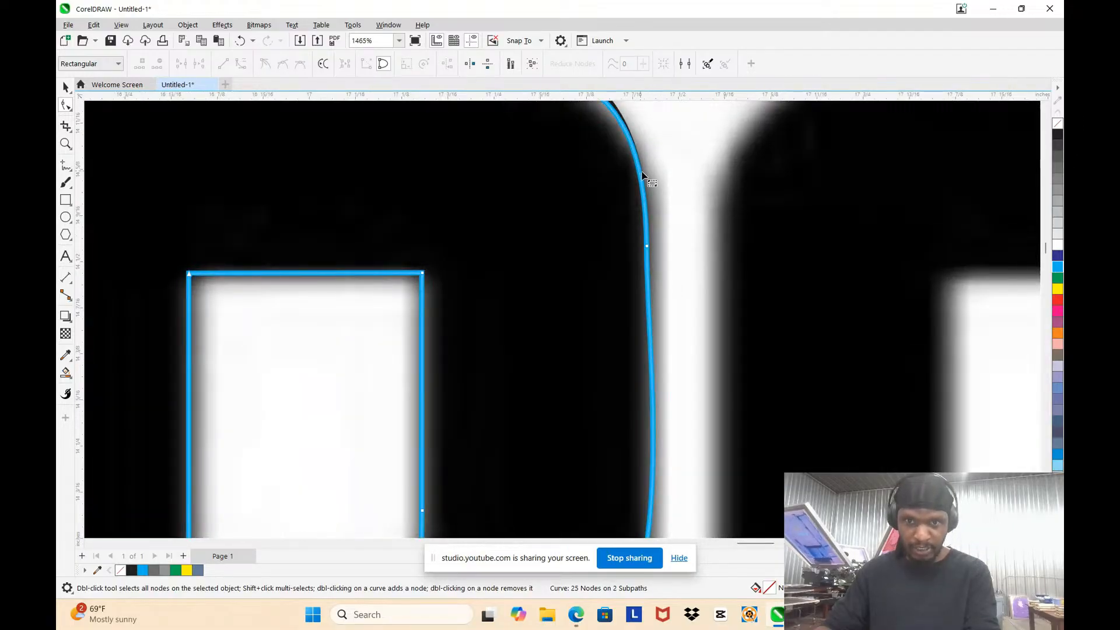
double_click(641, 178)
left_click(648, 245)
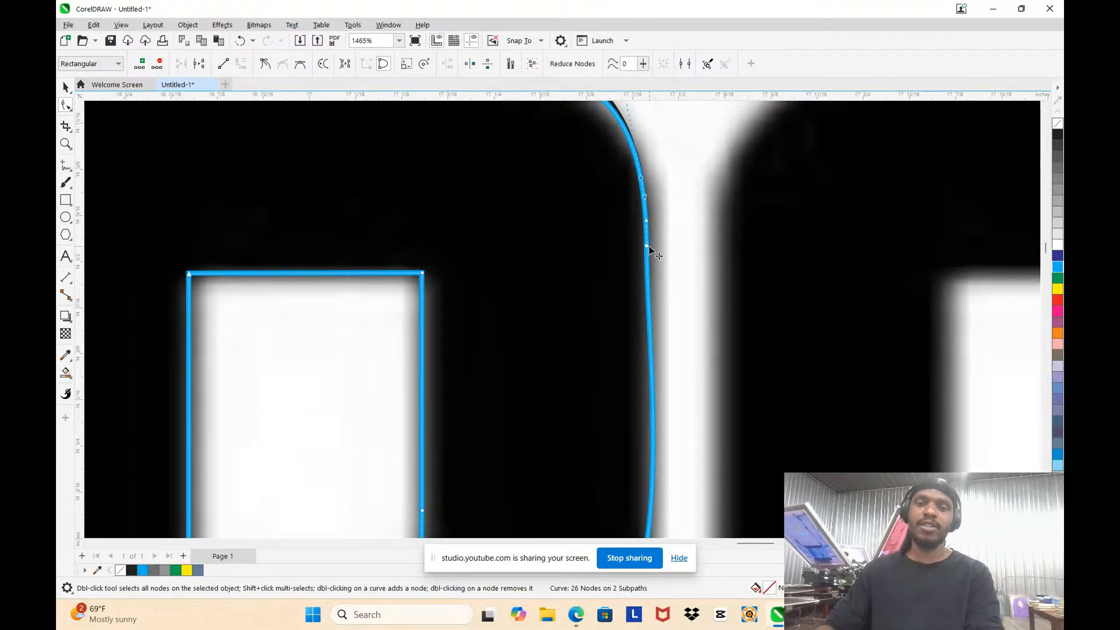
key("ctrl+z")
Step: Add a node on the lower part of the R's upper bowl and convert the outer segment above it to a straight line
scroll(651, 235, "down", 2)
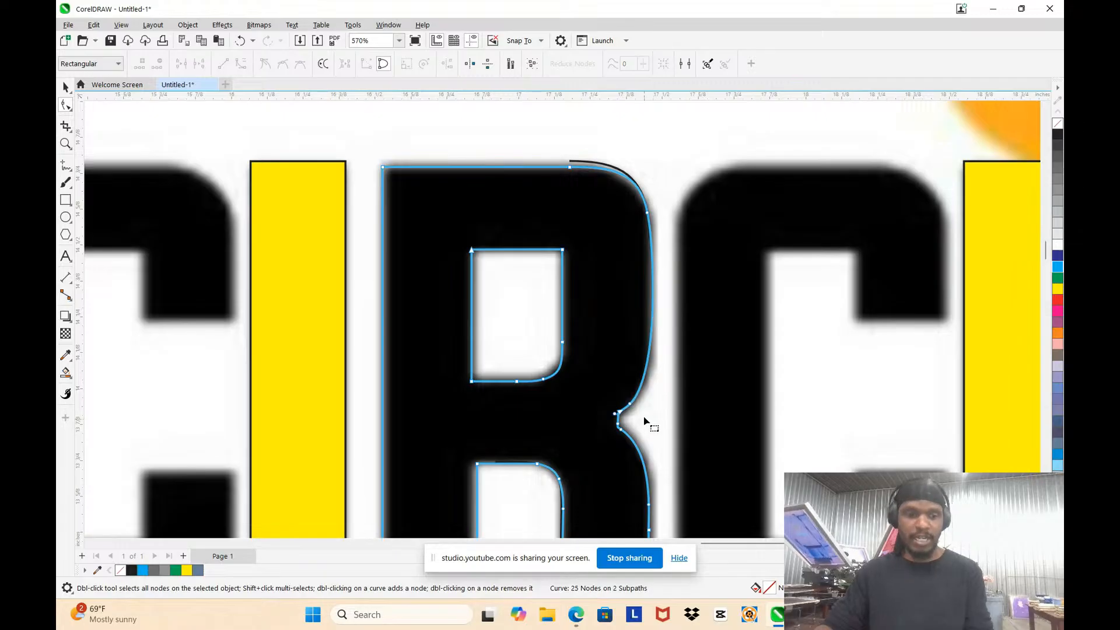
scroll(635, 465, "up", 2)
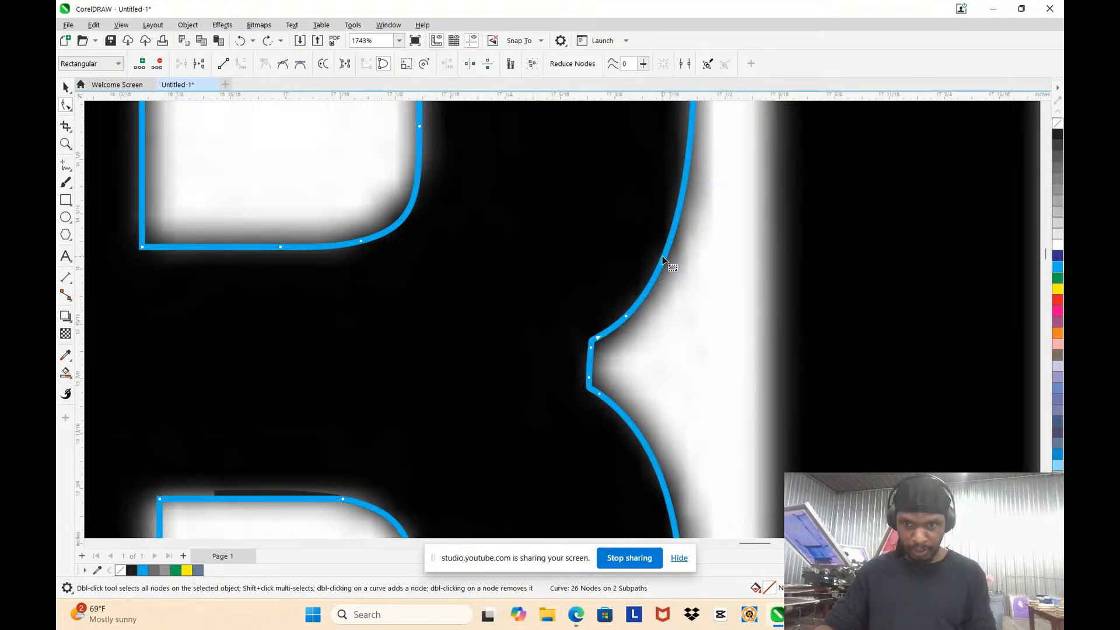
double_click(660, 264)
scroll(665, 251, "down", 2)
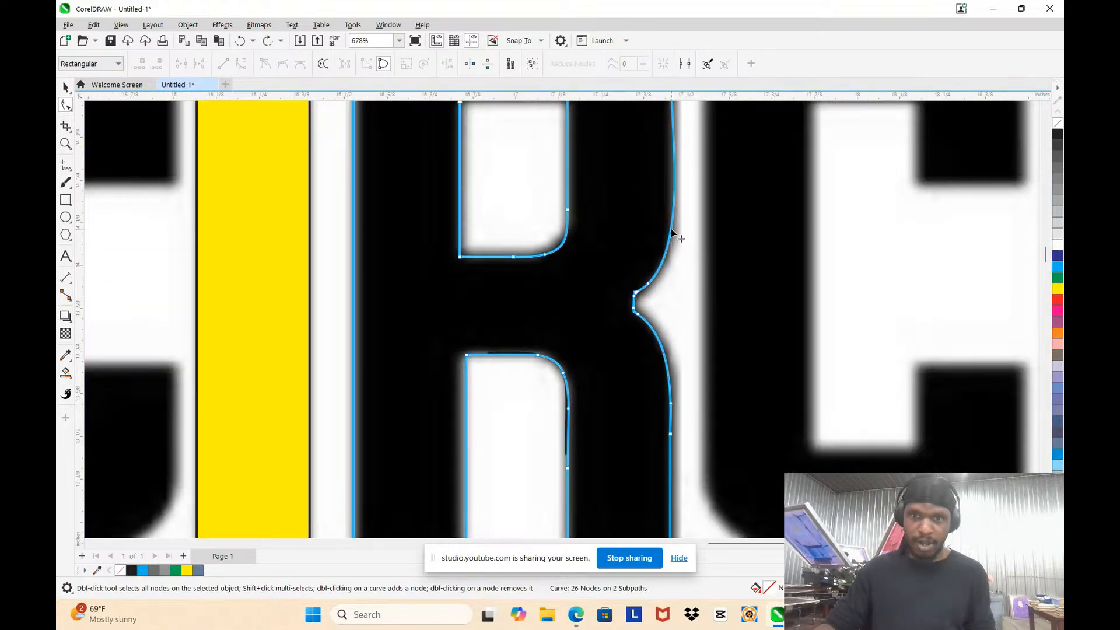
double_click(670, 233)
scroll(670, 175, "down", 2)
scroll(661, 198, "up", 2)
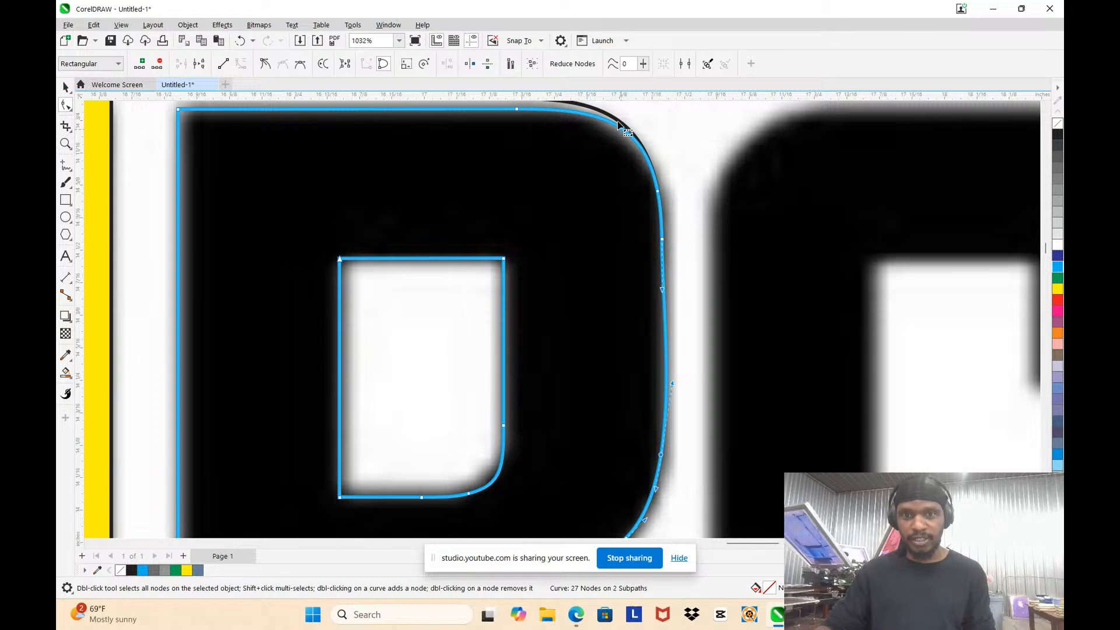
left_click(665, 349)
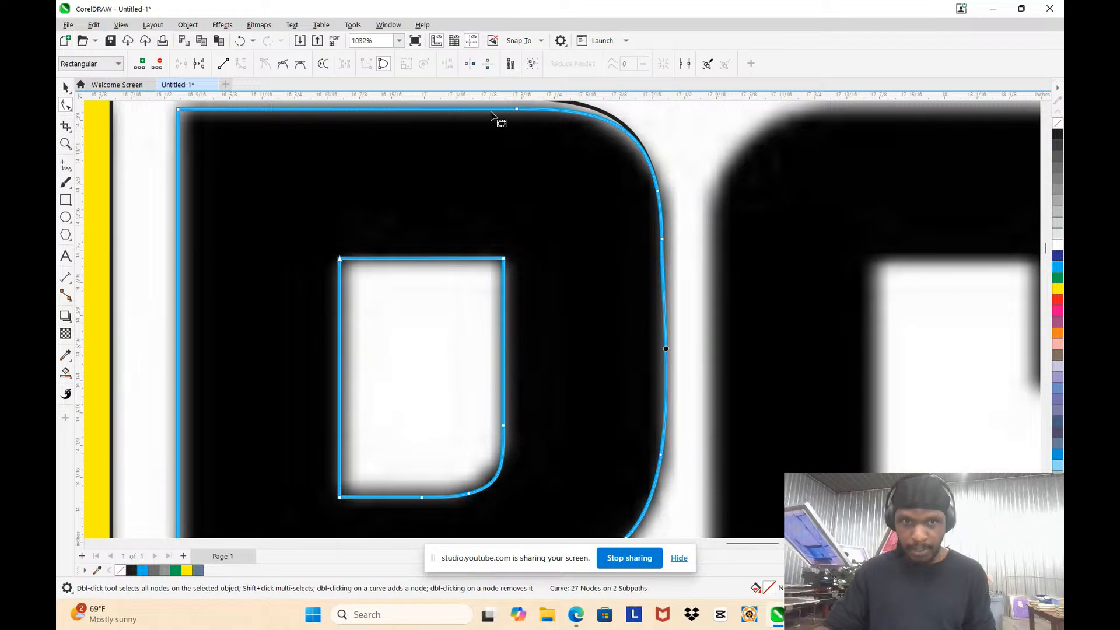
left_click(223, 63)
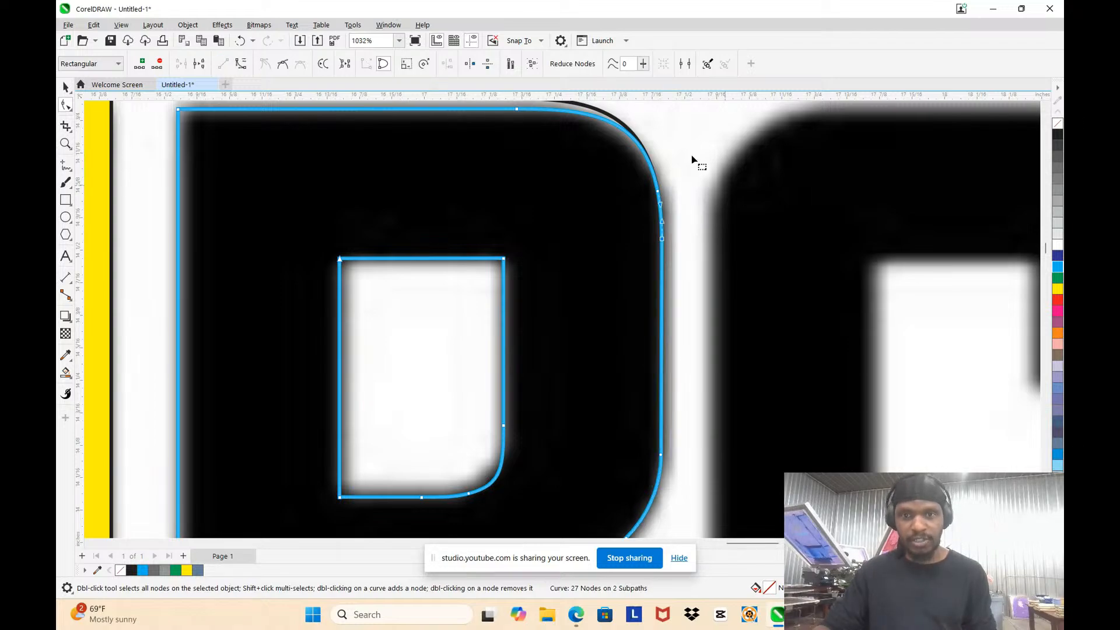
Step: Select and delete the stray black arc at the R's upper-right corner, and return to the Pick tool
left_click(630, 131)
scroll(630, 131, "down", 4)
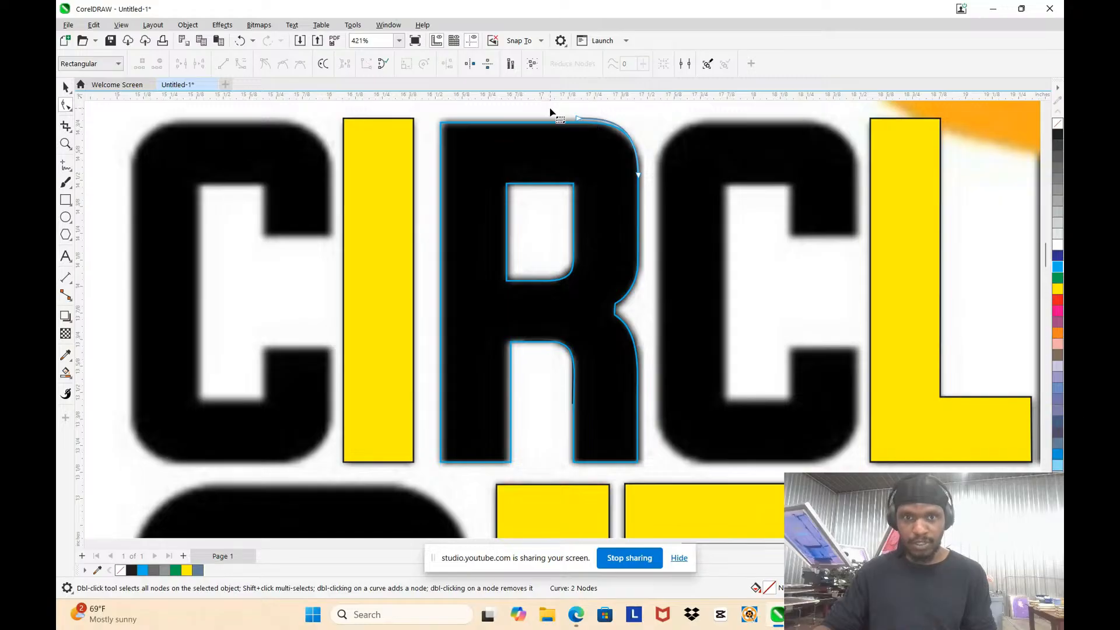
left_click(613, 233)
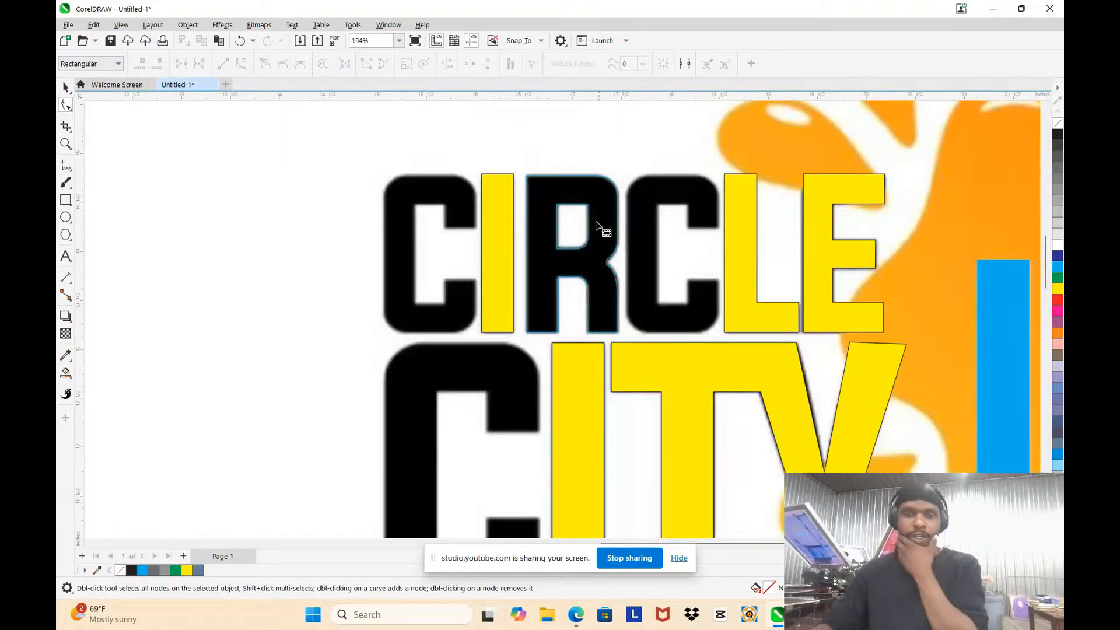
scroll(605, 232, "down", 3)
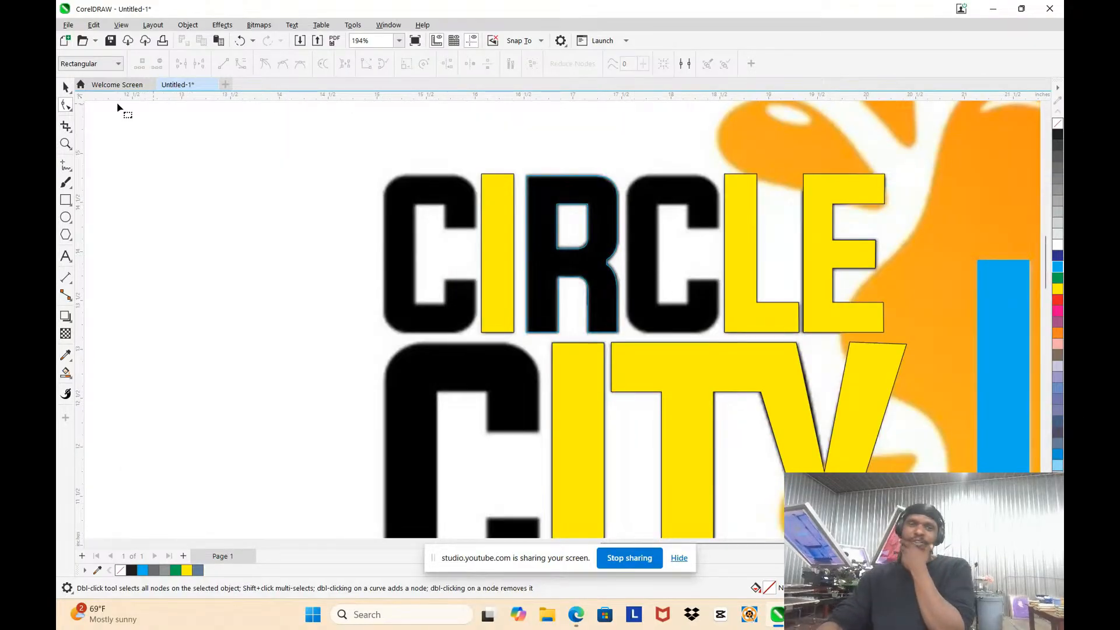
left_click(65, 87)
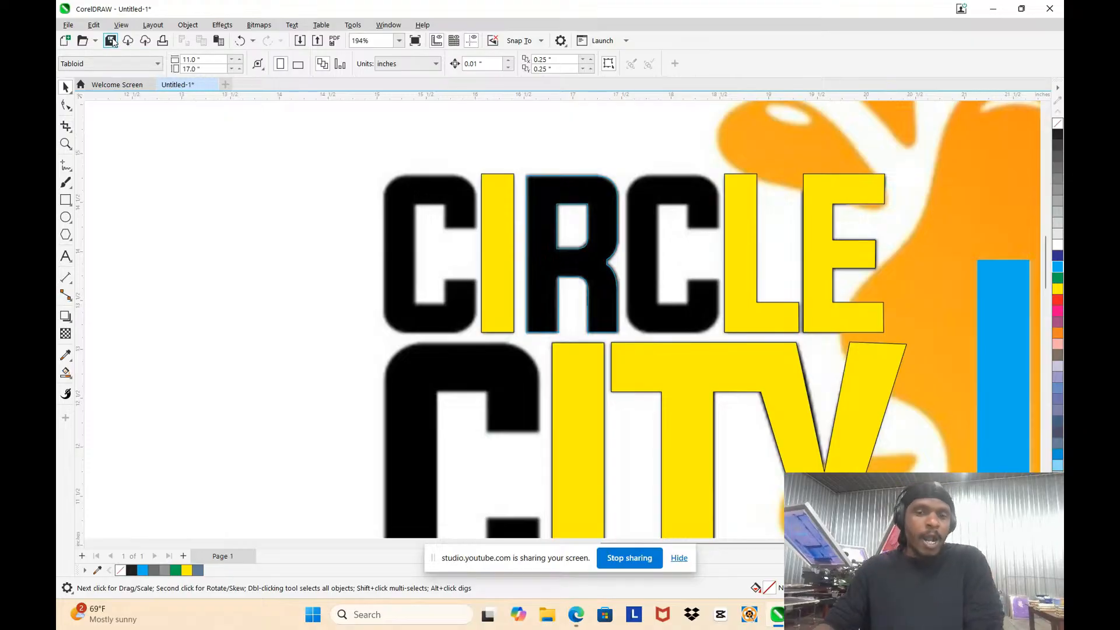
Step: Save the drawing as CIRCLE CITY INK in CDR format in the Cirle City Printing folder
left_click(107, 43)
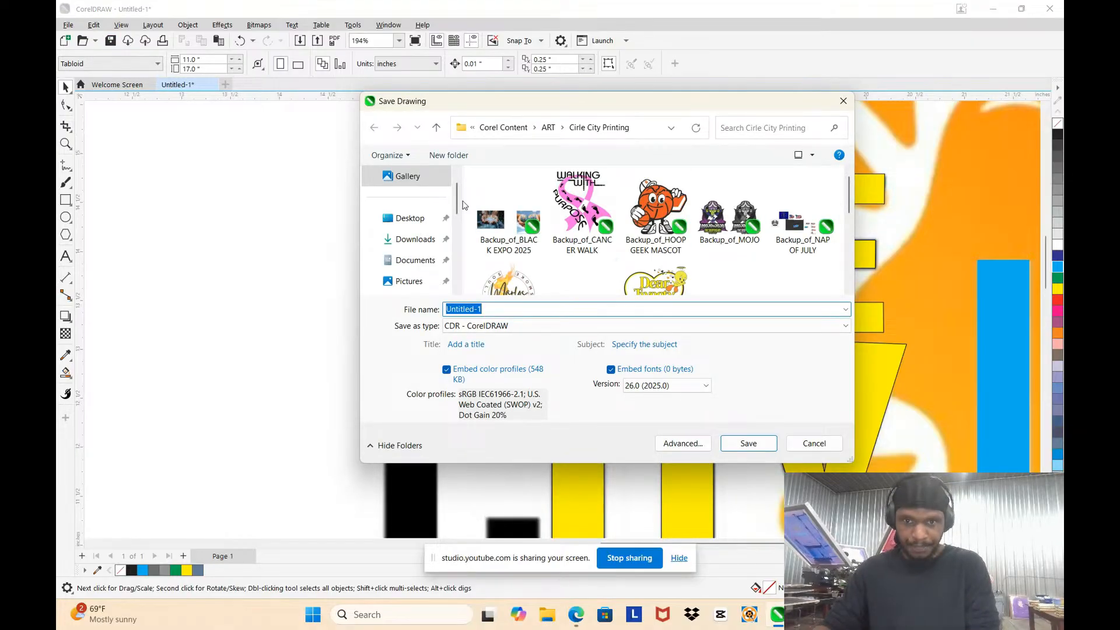
scroll(551, 269, "down", 3)
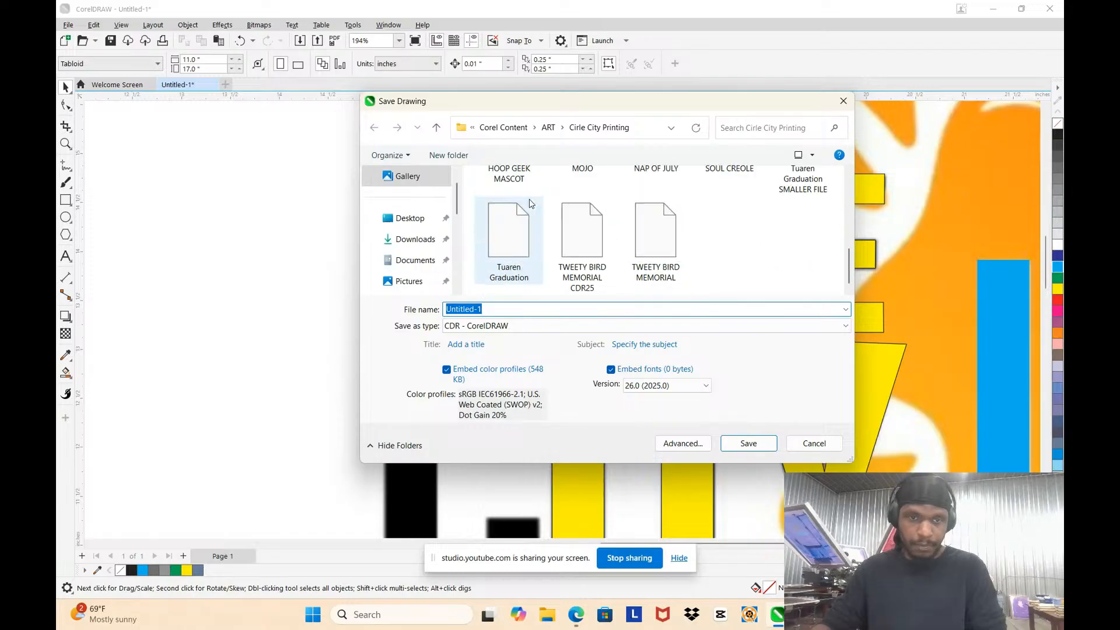
scroll(551, 269, "up", 3)
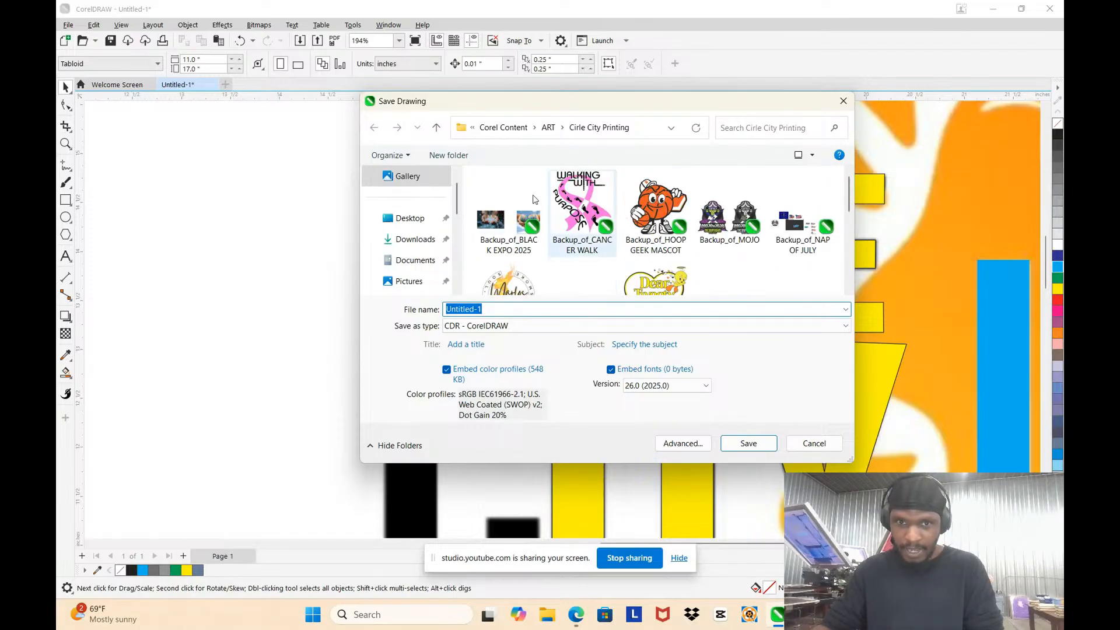
scroll(589, 228, "down", 5)
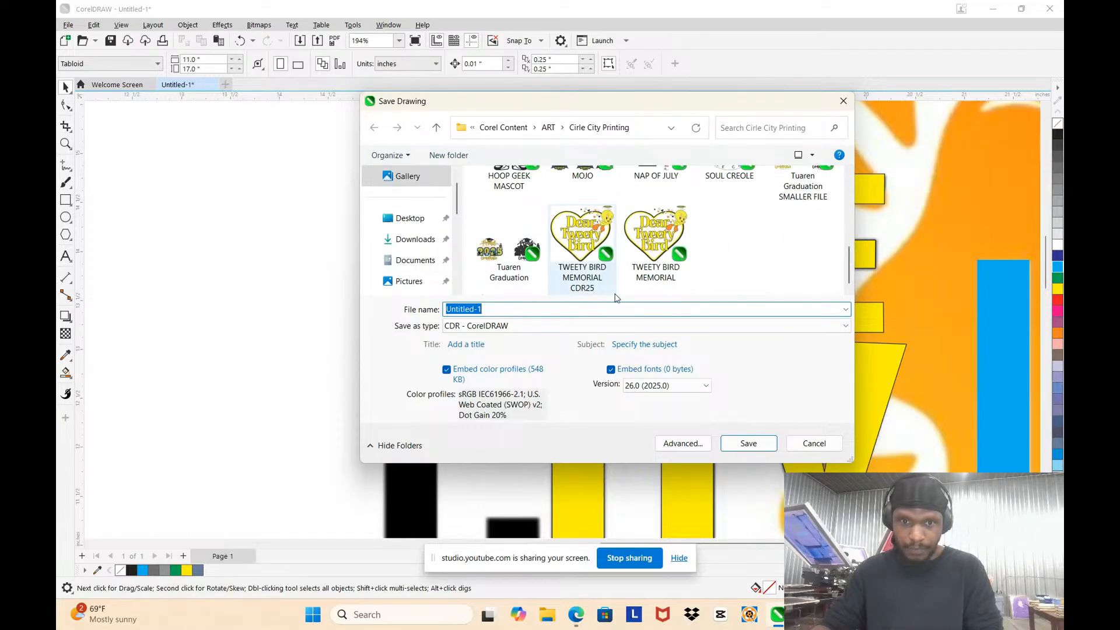
type("cic")
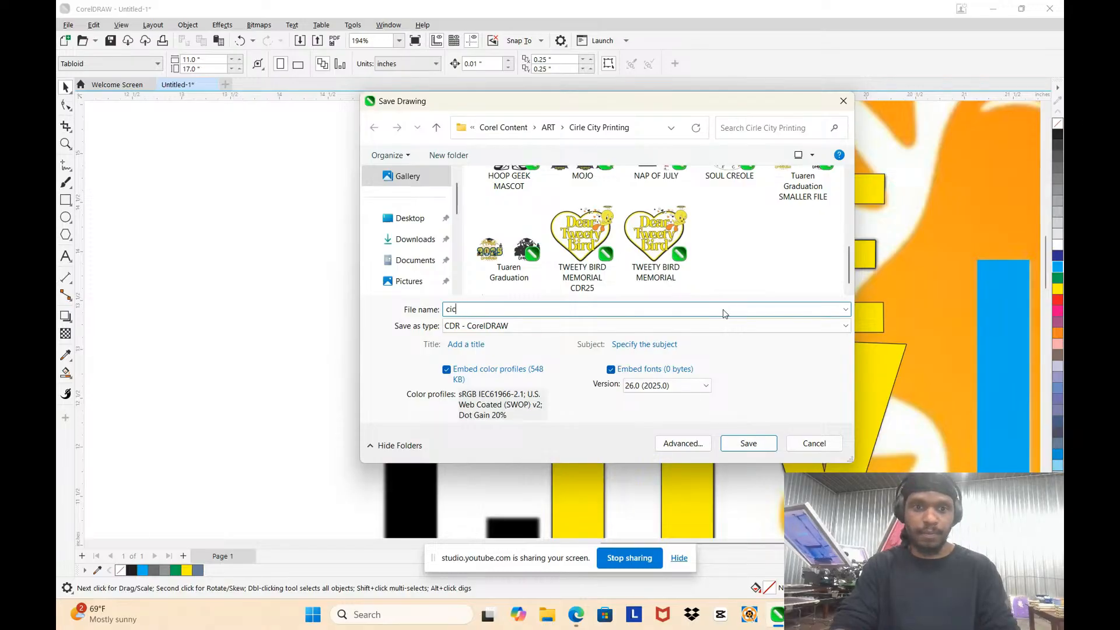
key("BackSpace")
key("BackSpace")
key("BackSpace")
key("Caps_Lock")
type("CIC")
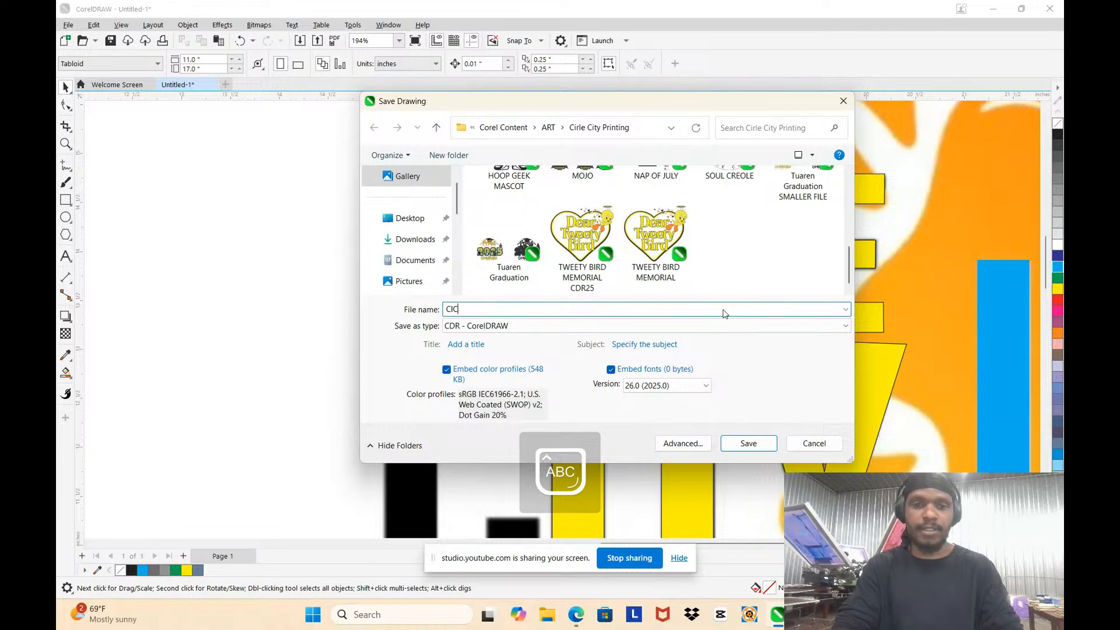
key("BackSpace")
type("RCLE CITY INK")
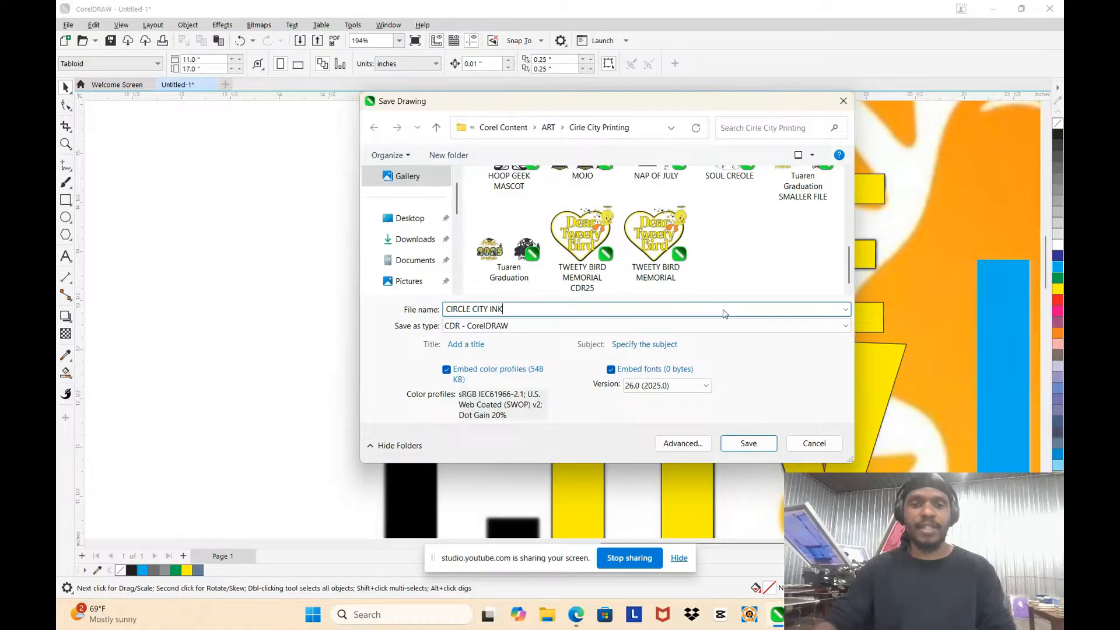
left_click(749, 445)
Step: Fill the R's traced shape with yellow and deselect it
scroll(433, 306, "up", 3)
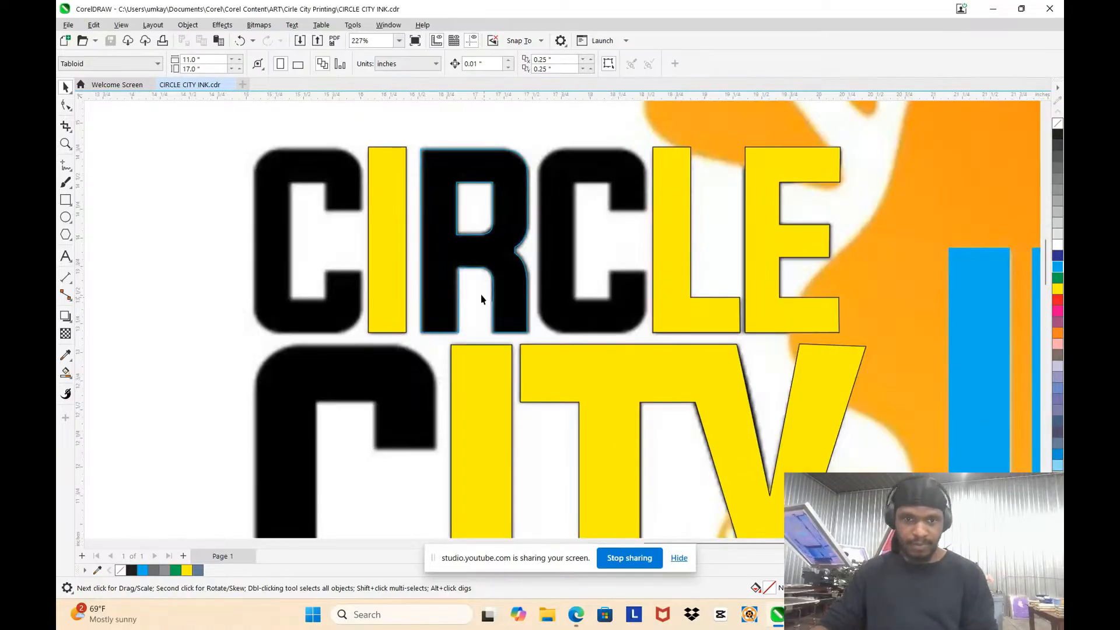
left_click(497, 257)
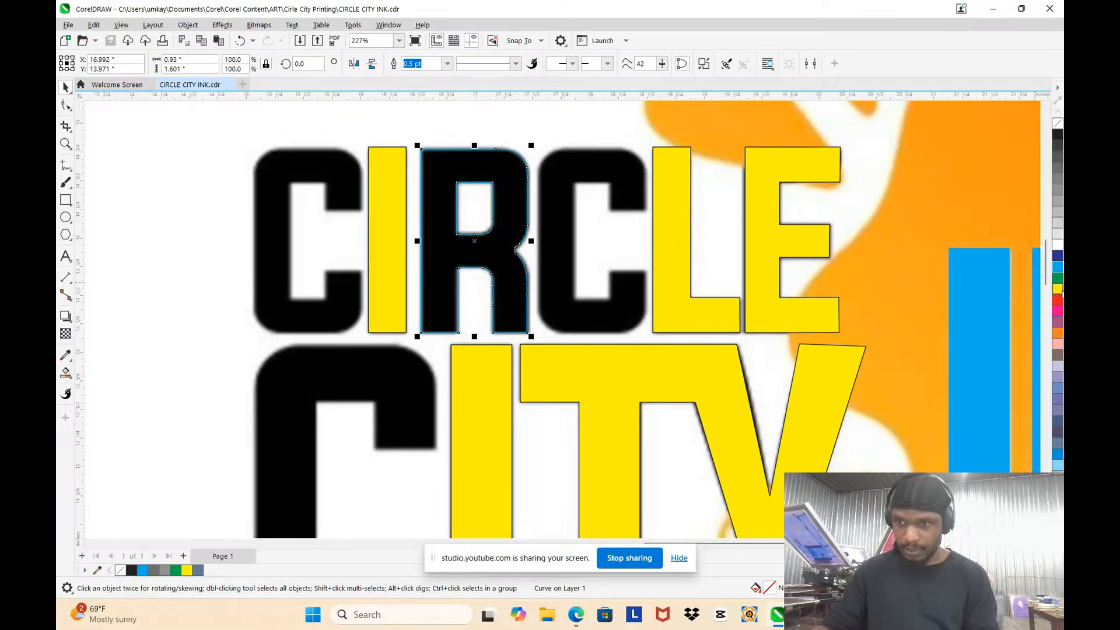
left_click(1056, 288)
scroll(348, 215, "down", 3)
key("Escape")
scroll(583, 355, "down", 3)
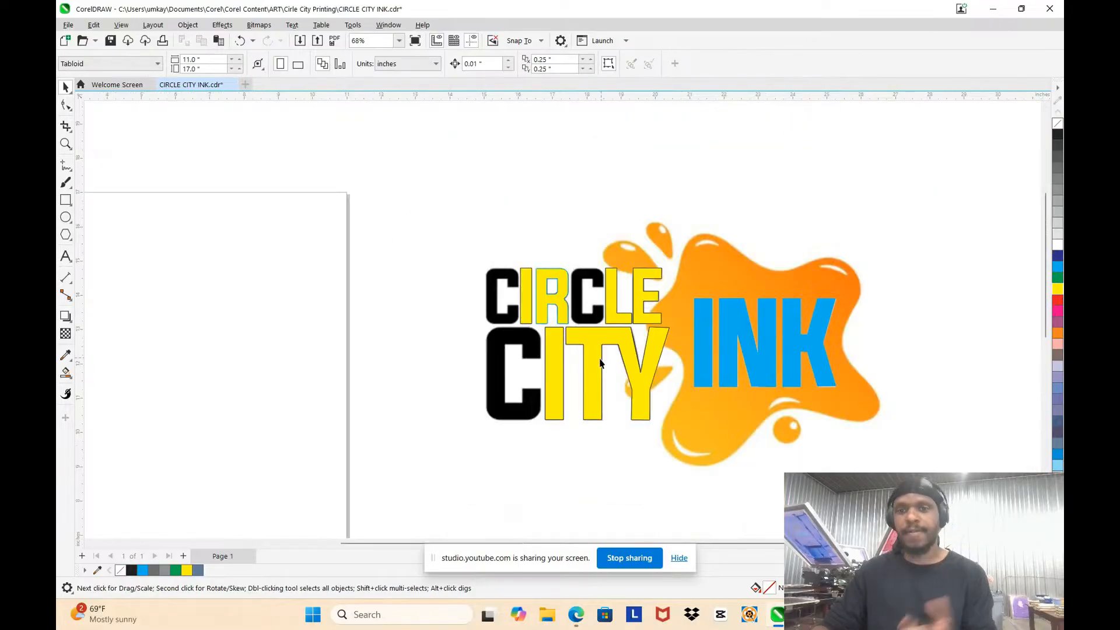
scroll(601, 359, "up", 3)
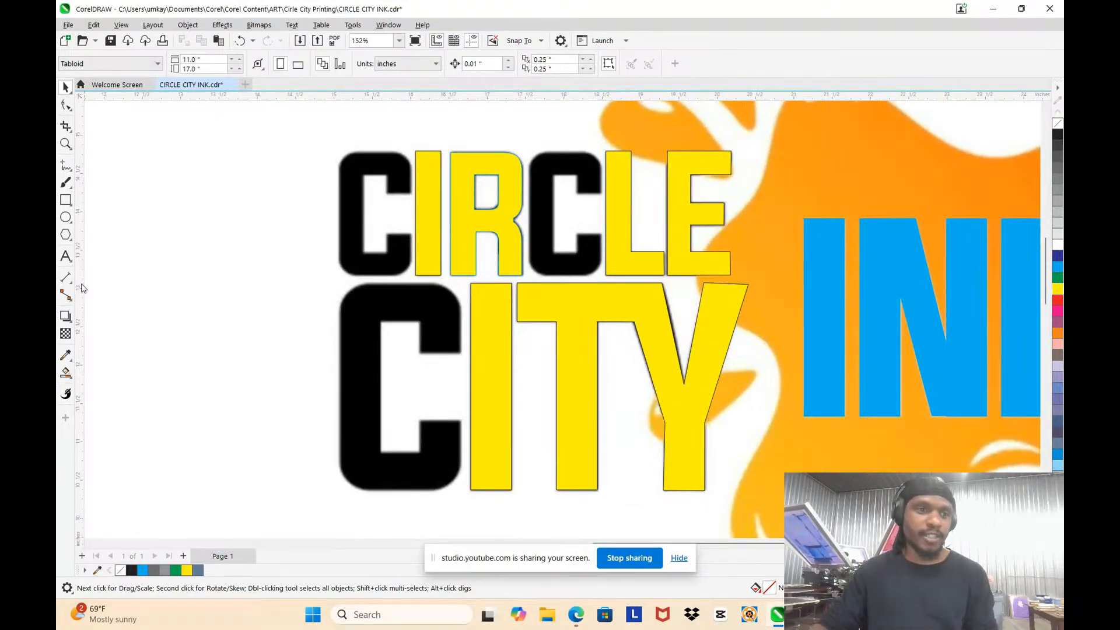
scroll(578, 169, "up", 2)
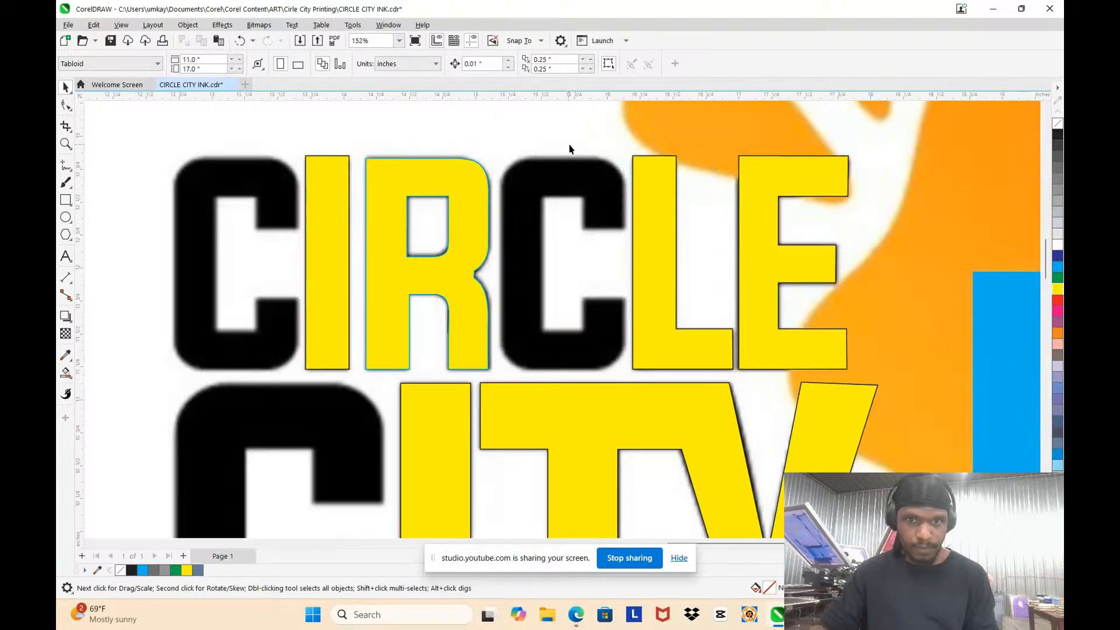
Step: Place a copy of the yellow I rectangle from CIRCLE over the second C's left stem, level with the original
left_click(453, 414)
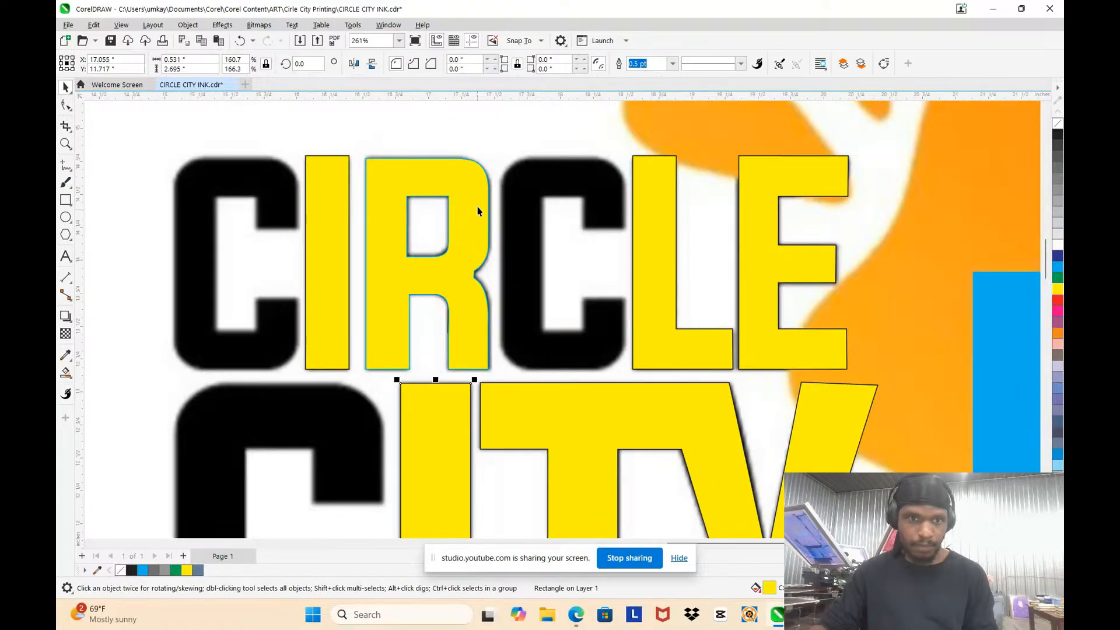
left_click(321, 211)
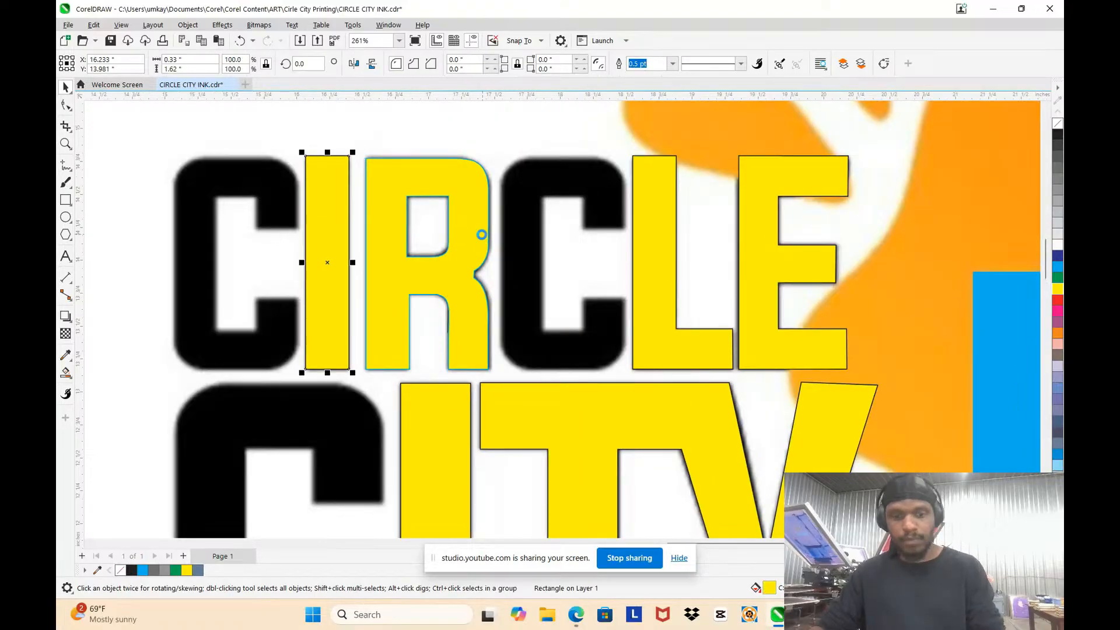
key("shift+Page_Up")
scroll(332, 189, "up", 2)
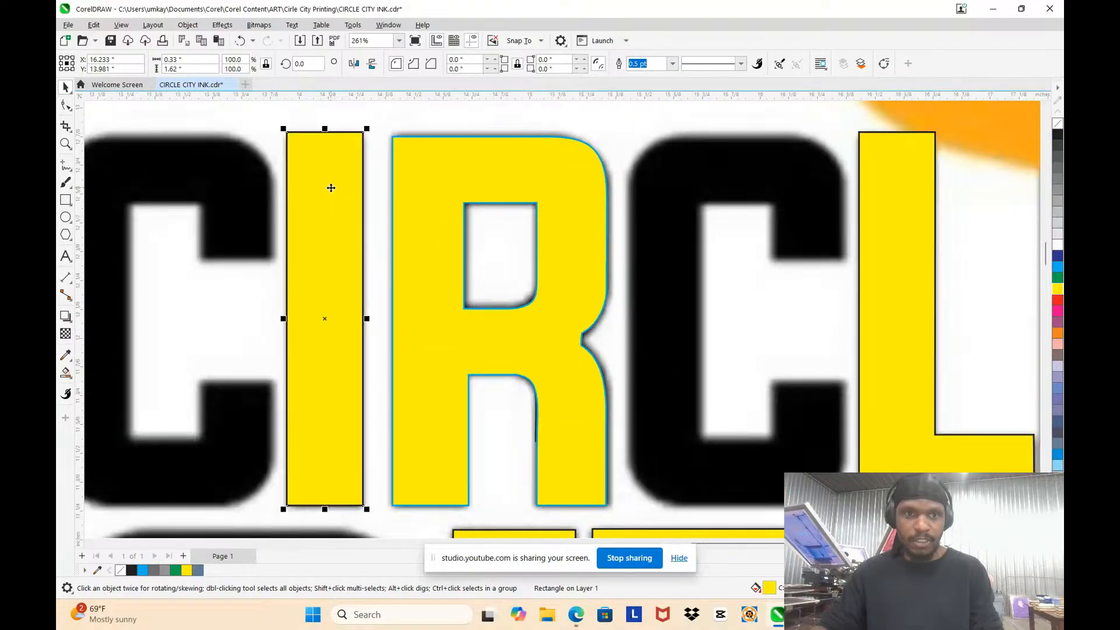
left_click_drag(328, 187, 695, 210)
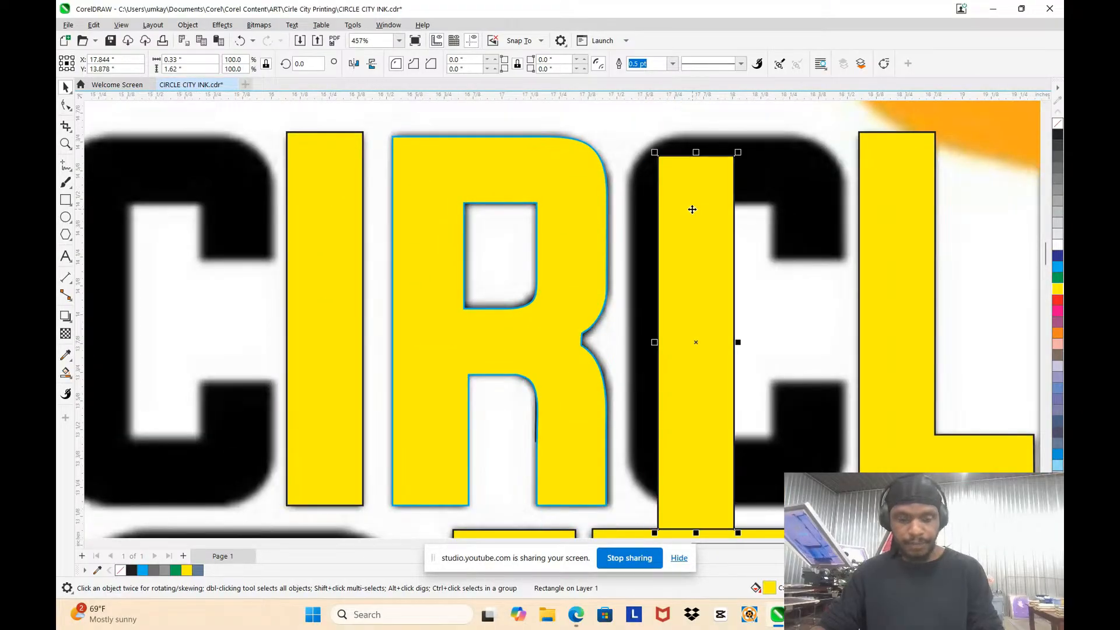
key("ctrl+z")
left_click_drag(334, 198, 673, 187)
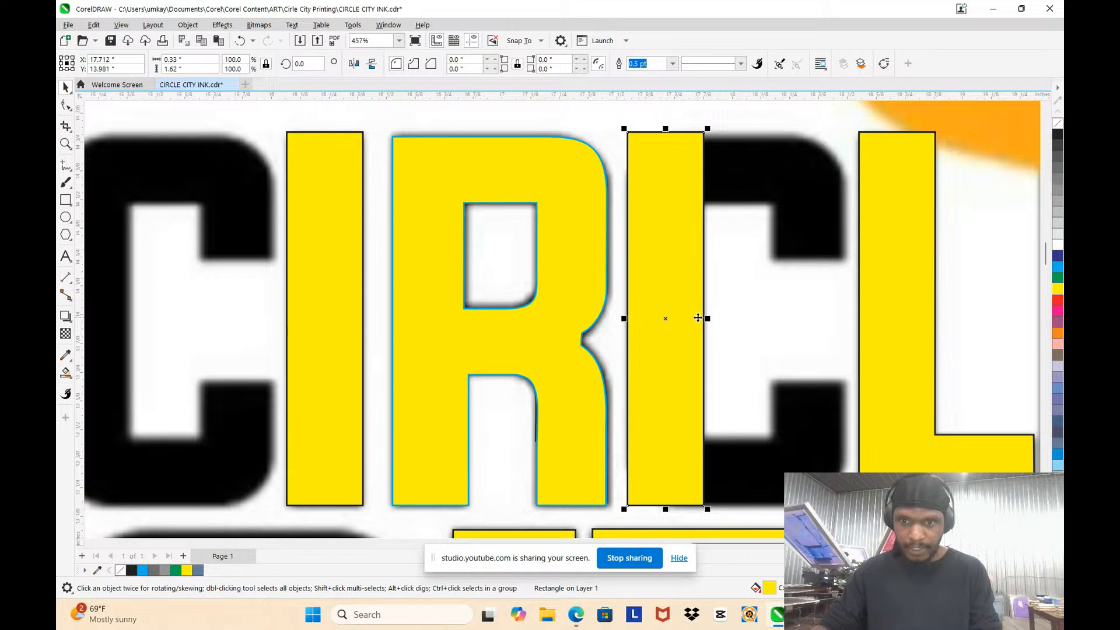
Step: Remove the copied rectangle's fill and give it a blue outline
scroll(708, 319, "up", 2)
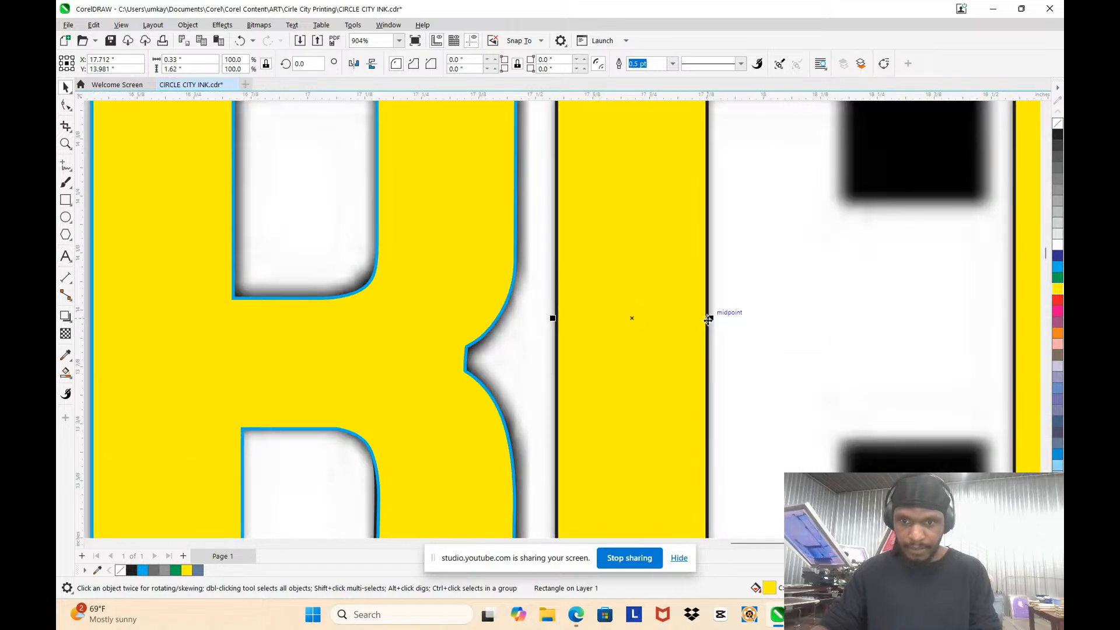
left_click(1057, 126)
scroll(744, 289, "up", 1)
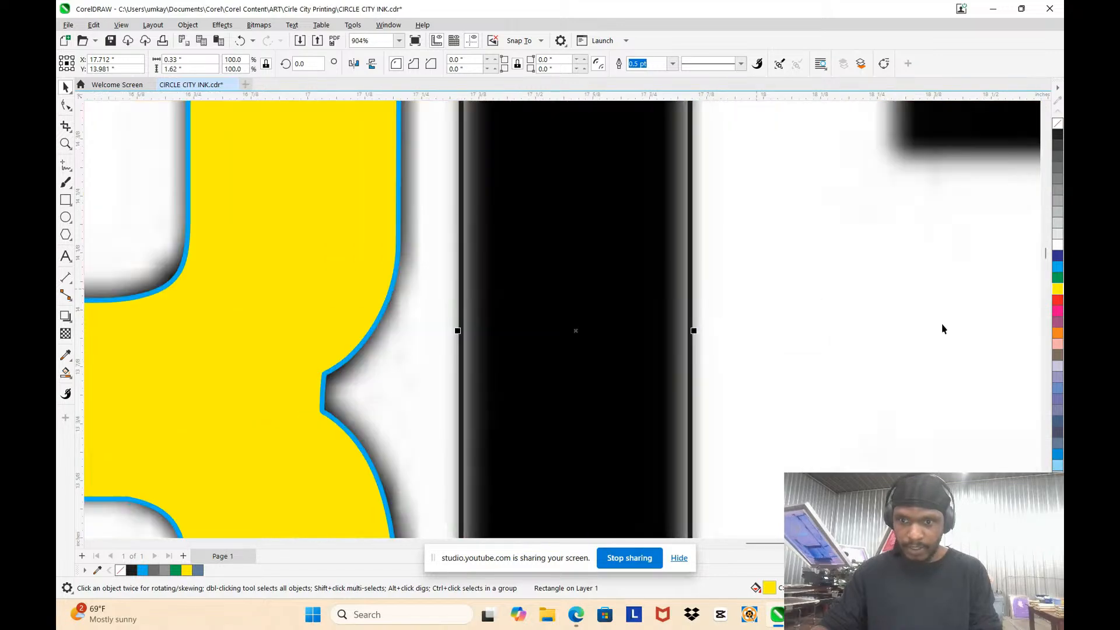
right_click(1057, 269)
Step: Narrow the rectangle to about 0.288 in to fit the second C's left stem, and lower its top edge below the rounded corner
left_click_drag(692, 331, 674, 331)
scroll(674, 331, "down", 4)
scroll(661, 228, "up", 4)
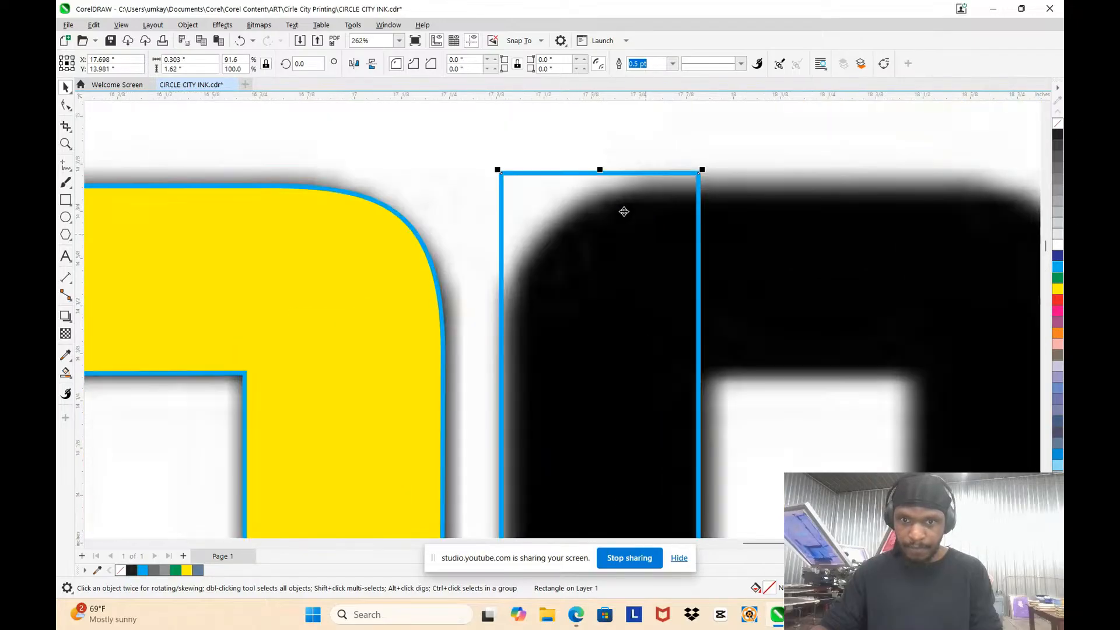
left_click_drag(599, 171, 603, 380)
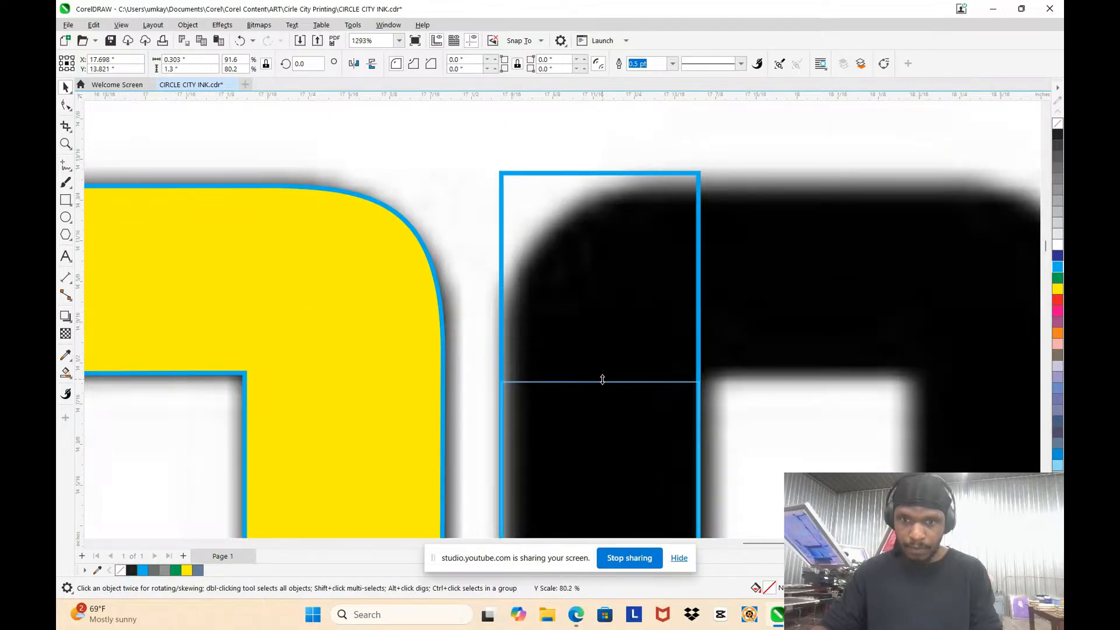
scroll(602, 380, "down", 4)
scroll(592, 282, "up", 4)
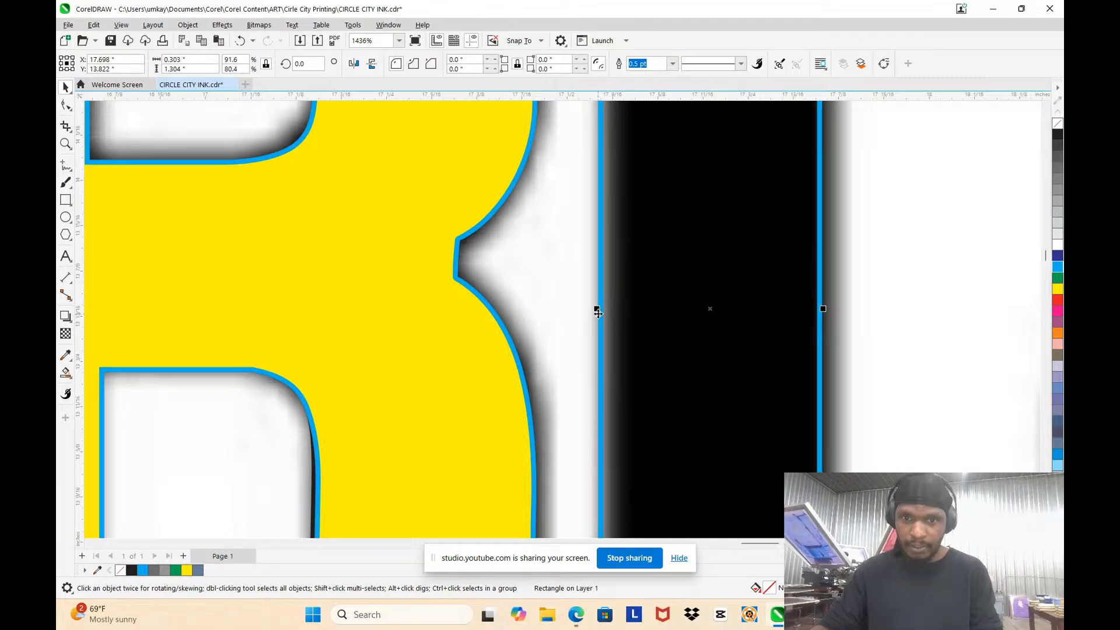
left_click_drag(595, 304, 606, 308)
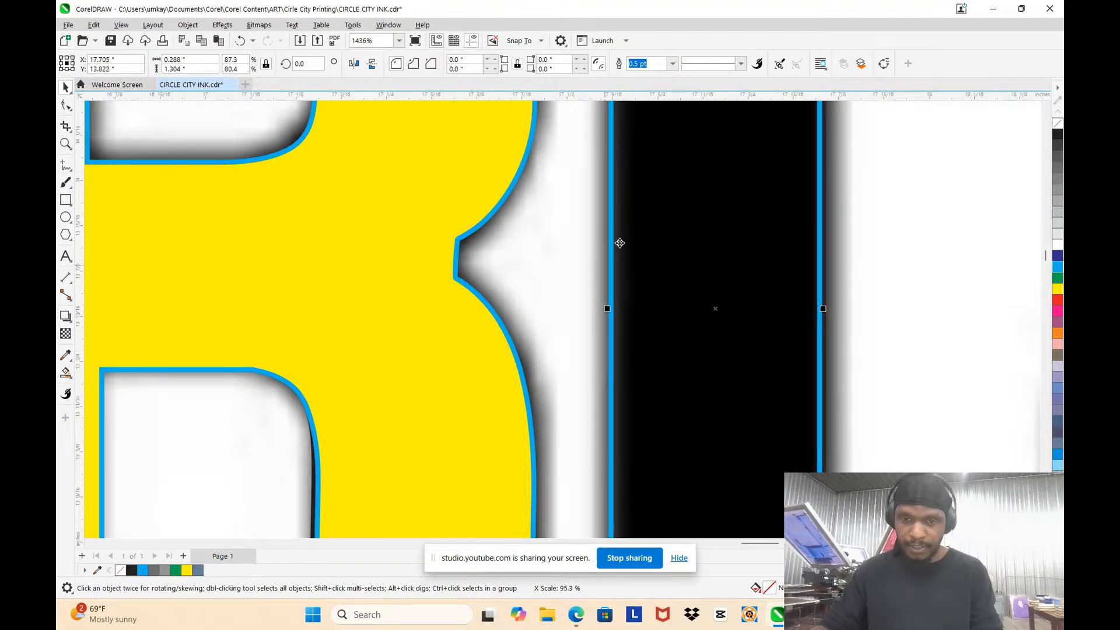
Step: Raise the stem rectangle's bottom edge above the C's lower rounded corner and trim its top, making it about 1.029 in tall
scroll(641, 344, "down", 5)
scroll(641, 344, "up", 1)
scroll(639, 373, "up", 3)
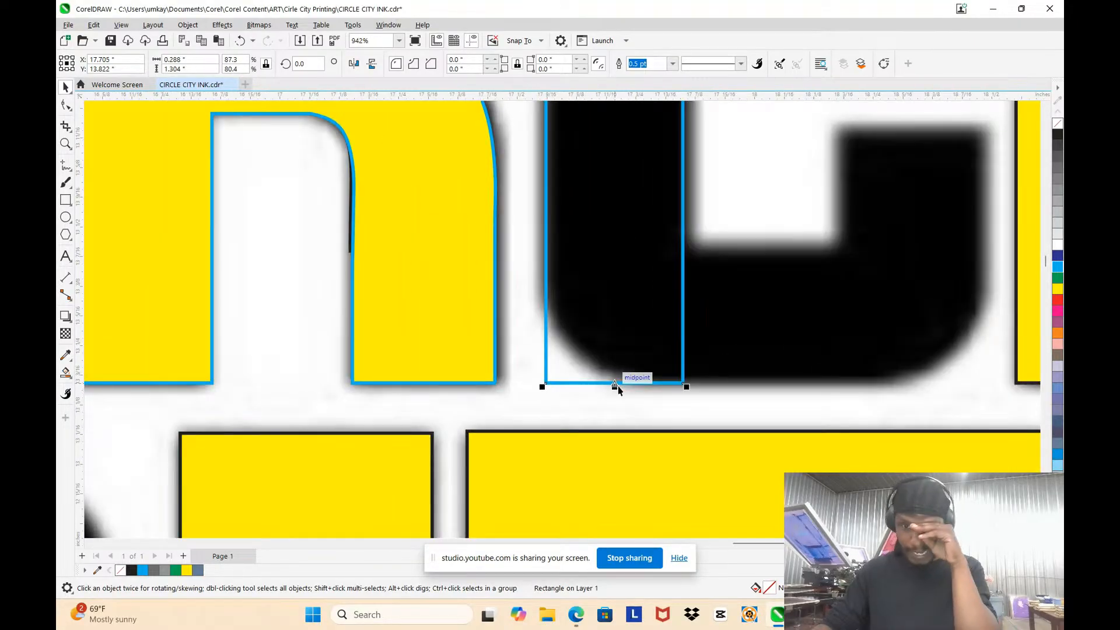
left_click_drag(617, 387, 612, 271)
scroll(612, 274, "down", 2)
scroll(611, 286, "down", 3)
scroll(580, 260, "up", 5)
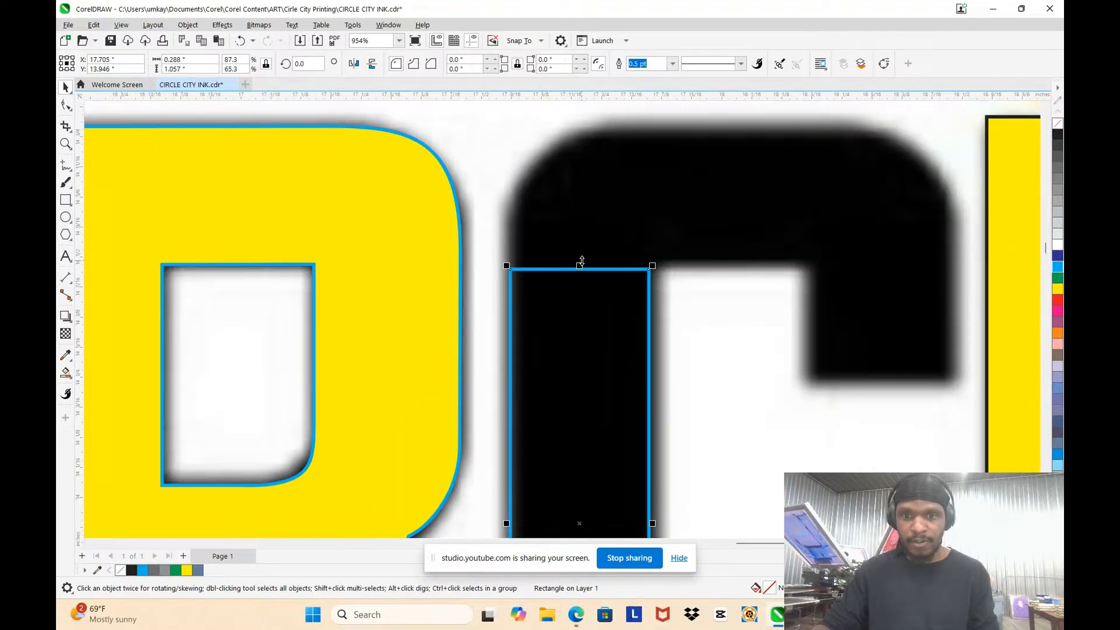
left_click_drag(581, 261, 581, 267)
Step: Copy the stem rectangle to the C's upper-right arm and shorten the copy to about 0.355 in tall
scroll(595, 255, "down", 3)
scroll(624, 213, "up", 2)
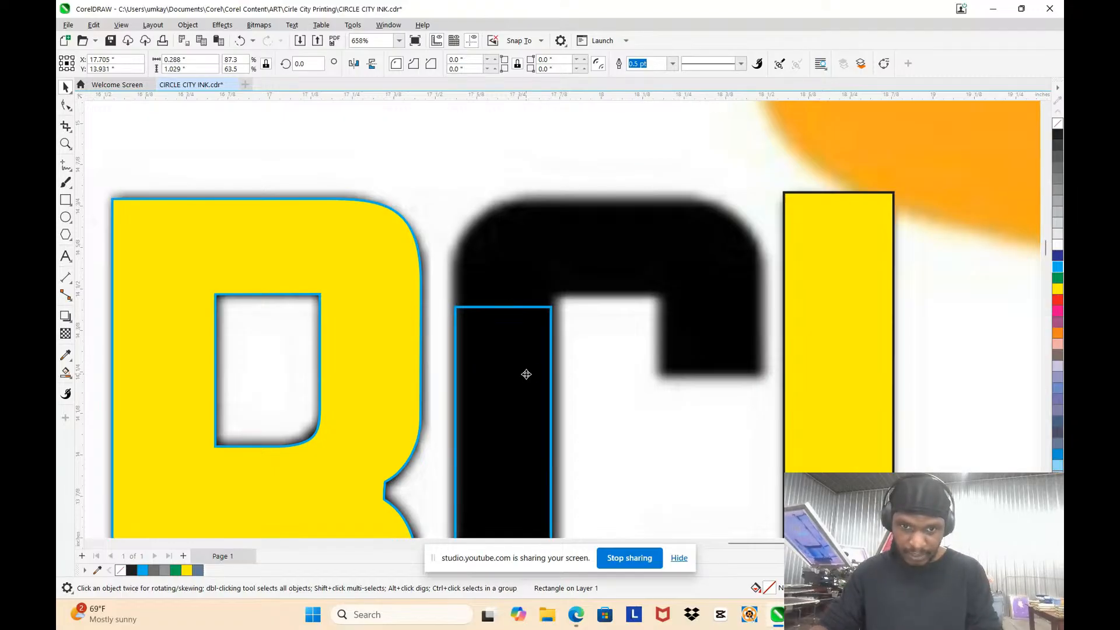
left_click_drag(526, 373, 732, 320)
scroll(732, 321, "down", 3)
scroll(736, 449, "up", 3)
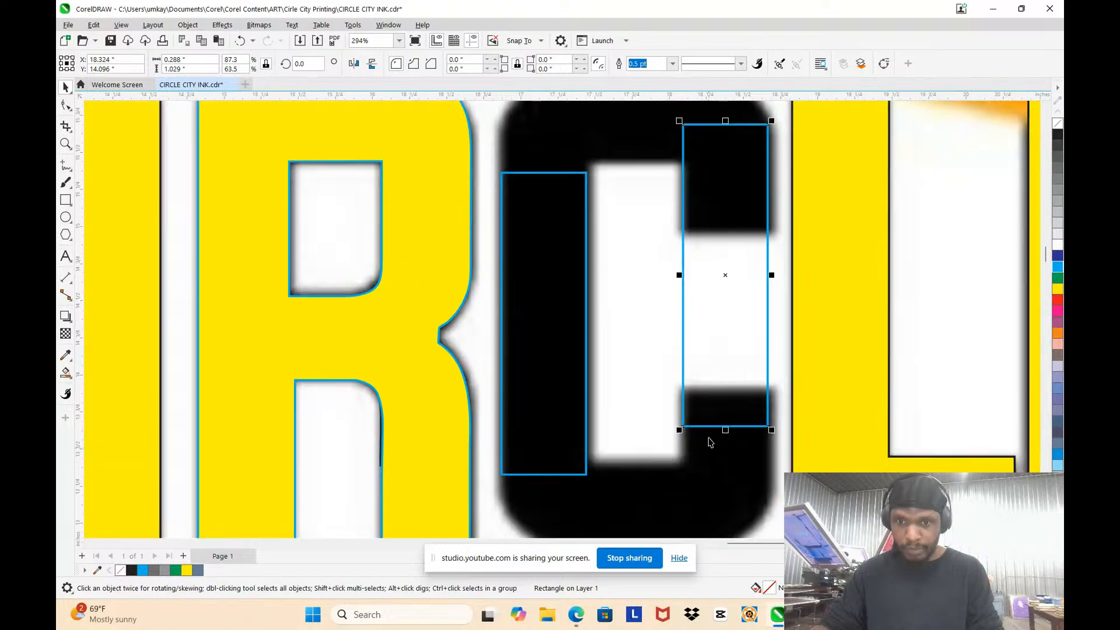
left_click_drag(729, 430, 725, 201)
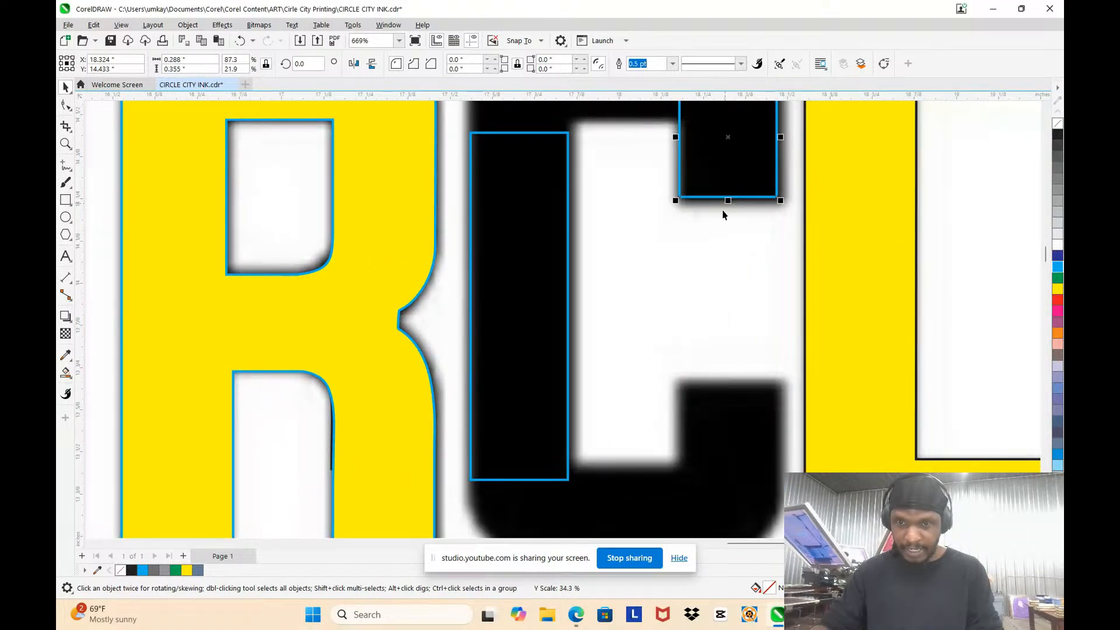
scroll(687, 217, "down", 3)
scroll(694, 155, "up", 2)
Step: Select both tracing rectangles on the second C and set their outline width to Hairline
left_click(696, 188)
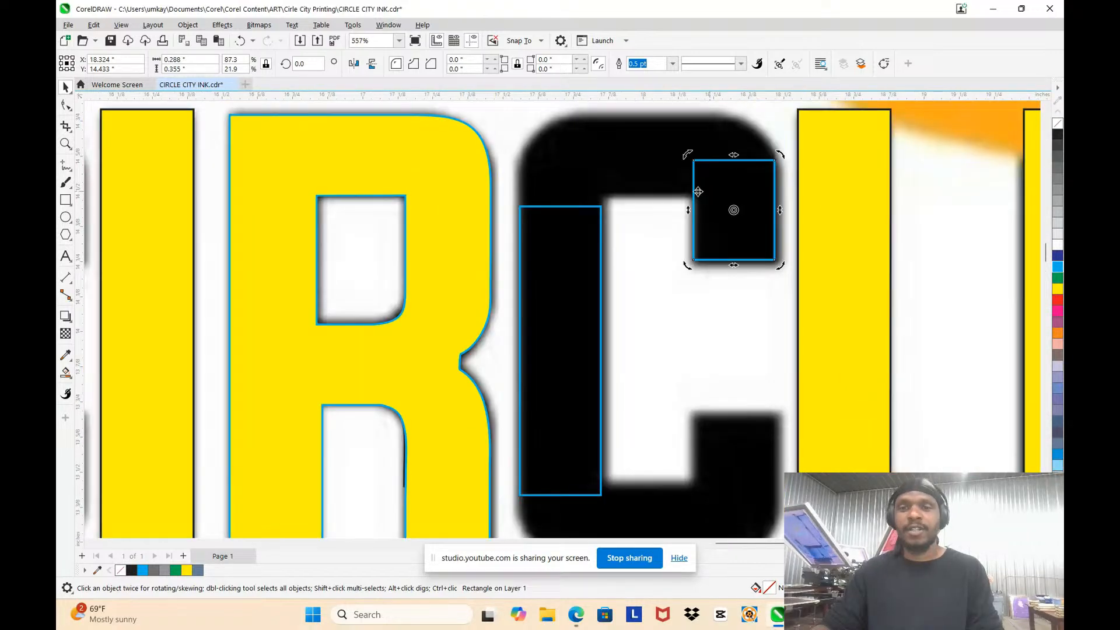
left_click(566, 233, "shift")
key("F12")
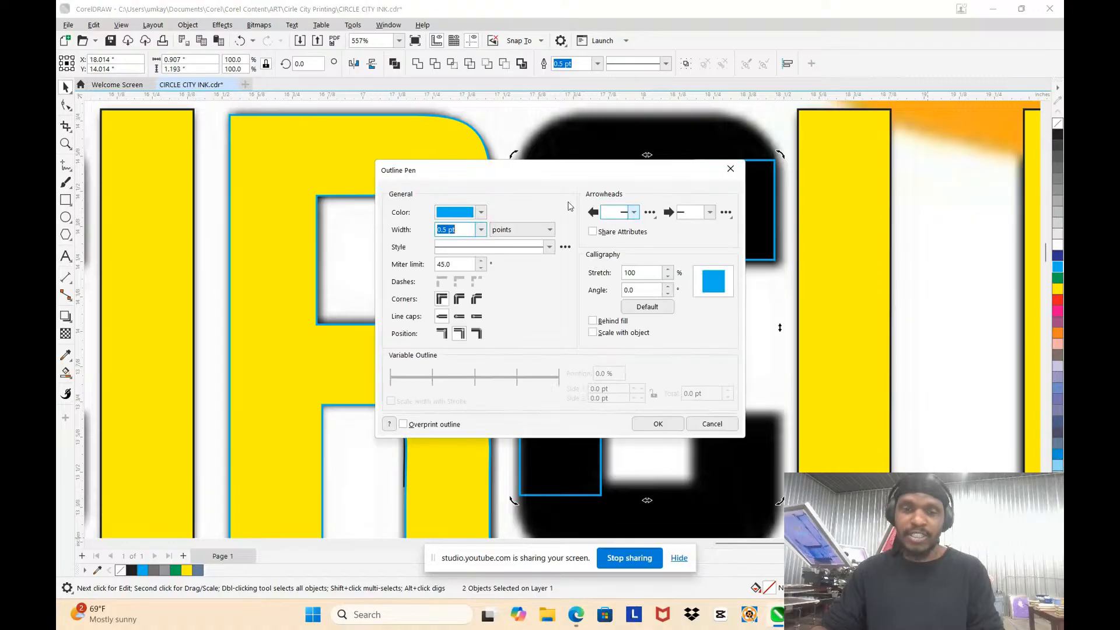
left_click(481, 231)
left_click(458, 242)
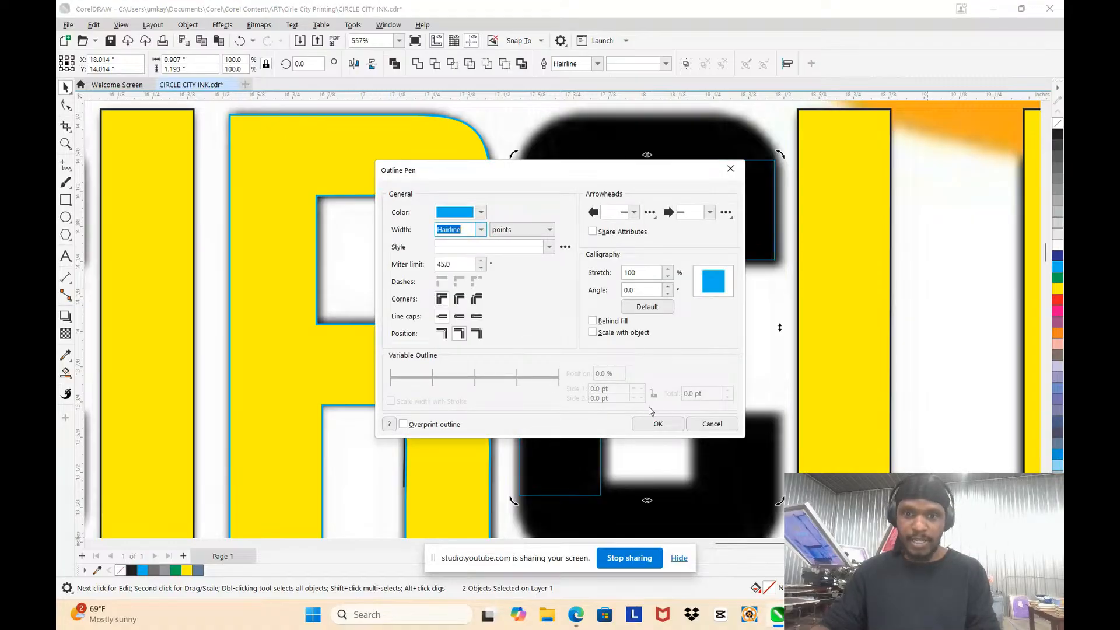
left_click(645, 424)
Step: Lower the top edge of the left stem rectangle slightly, farther below the C's upper rounded corner
scroll(660, 205, "up", 3)
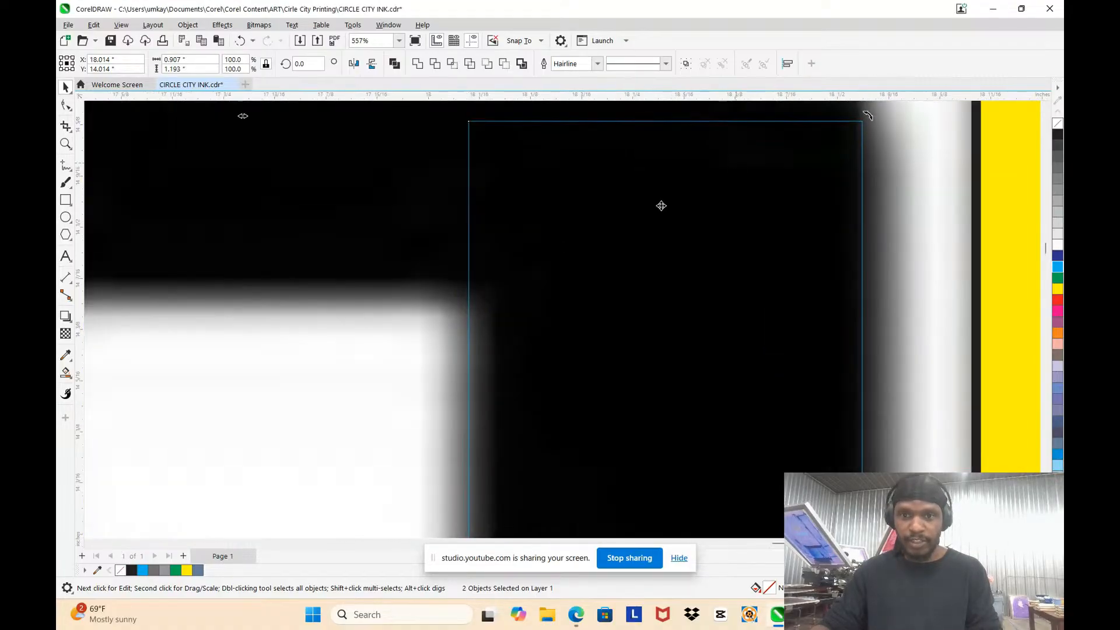
scroll(589, 245, "down", 3)
left_click(589, 233)
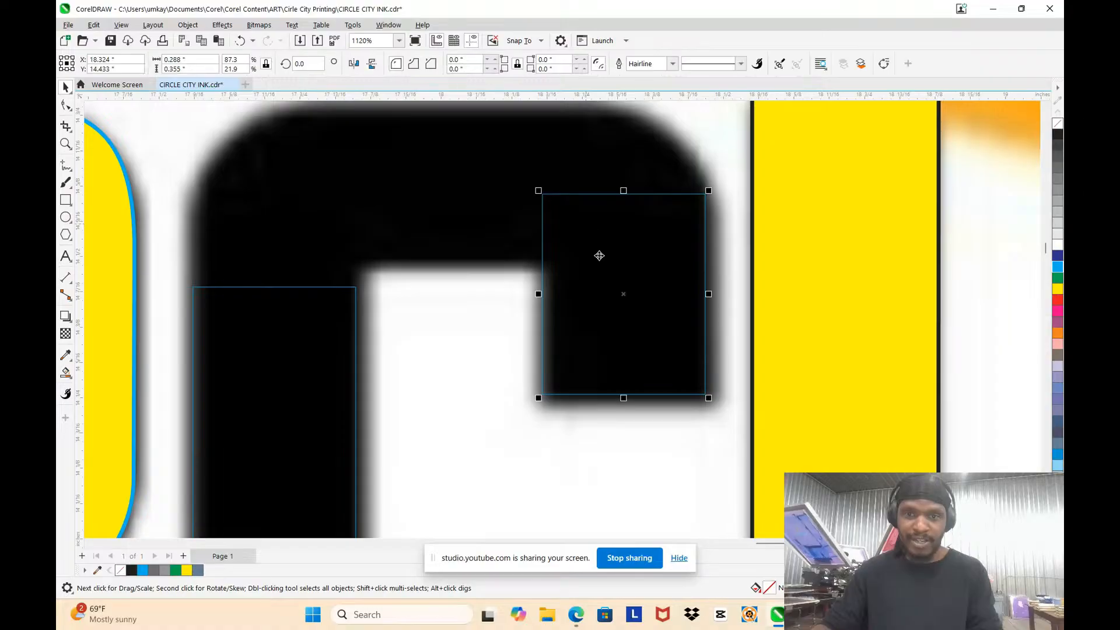
scroll(537, 305, "up", 2)
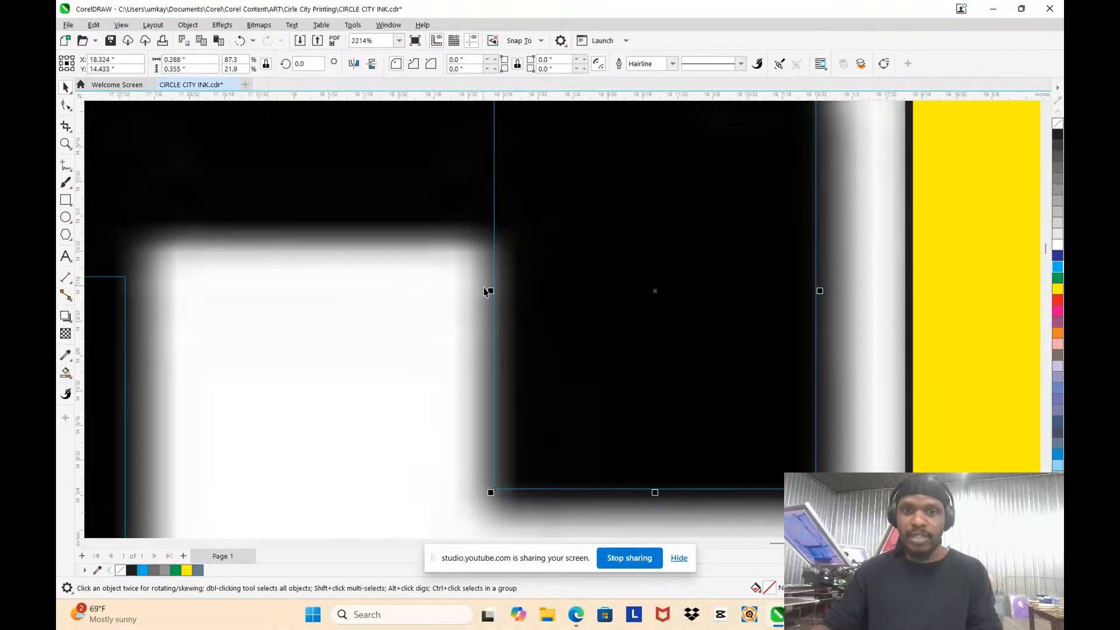
scroll(667, 307, "down", 2)
scroll(613, 240, "down", 3)
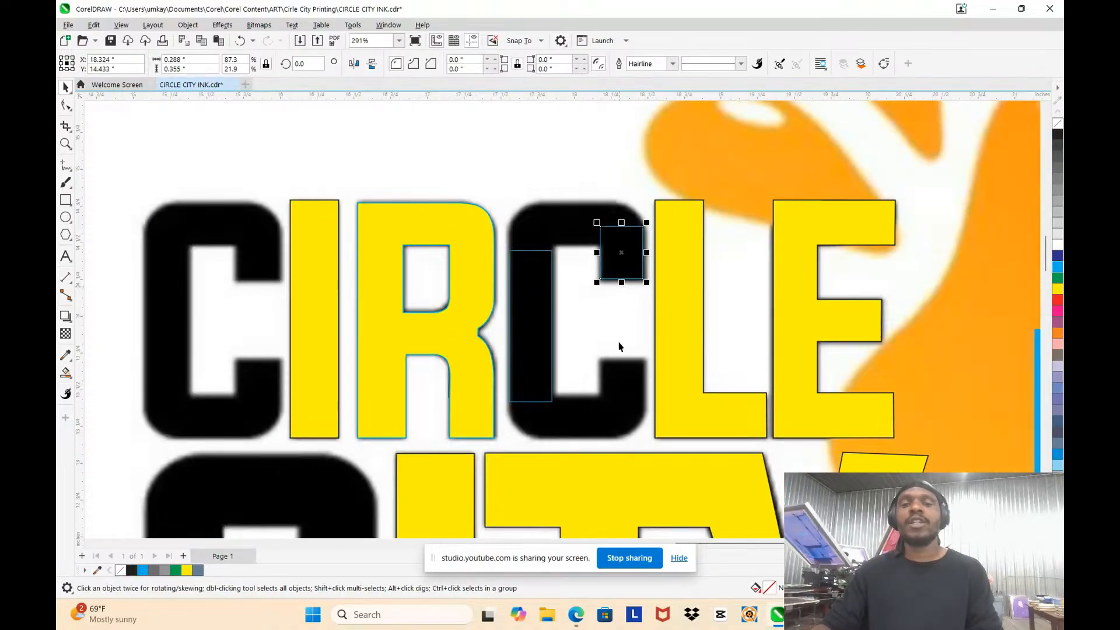
scroll(599, 418, "up", 3)
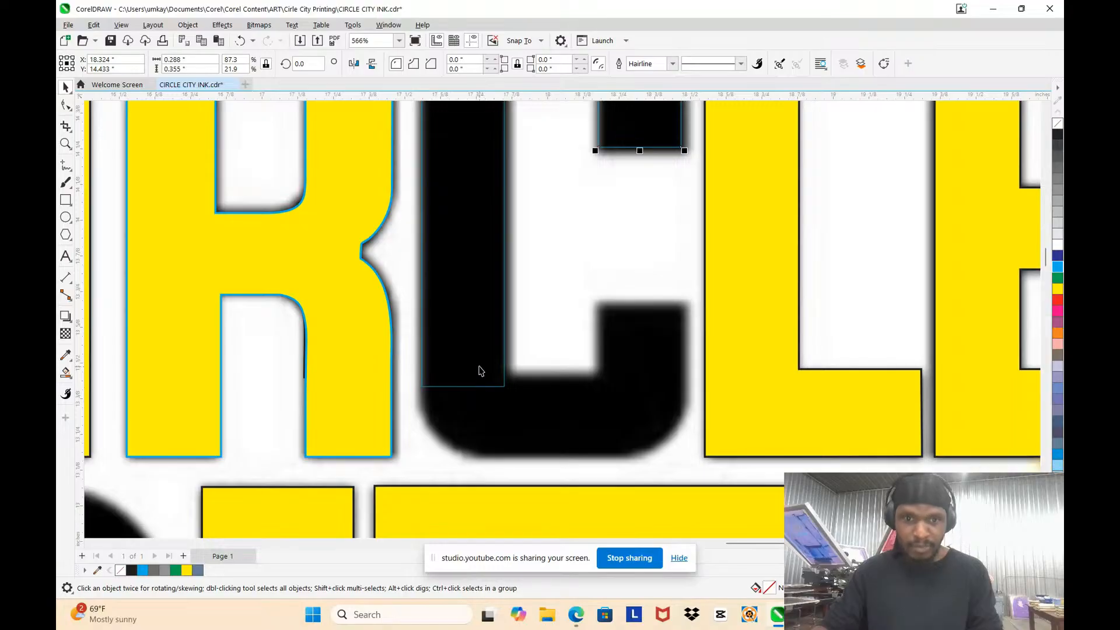
left_click(479, 371)
scroll(474, 352, "up", 3)
scroll(471, 350, "down", 4)
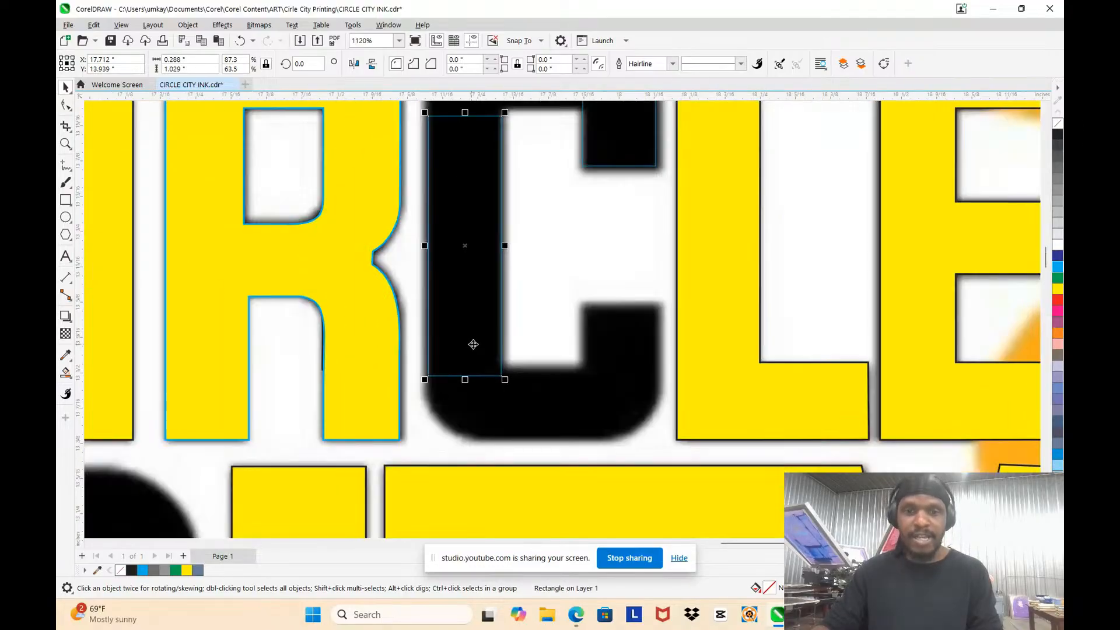
scroll(503, 133, "up", 4)
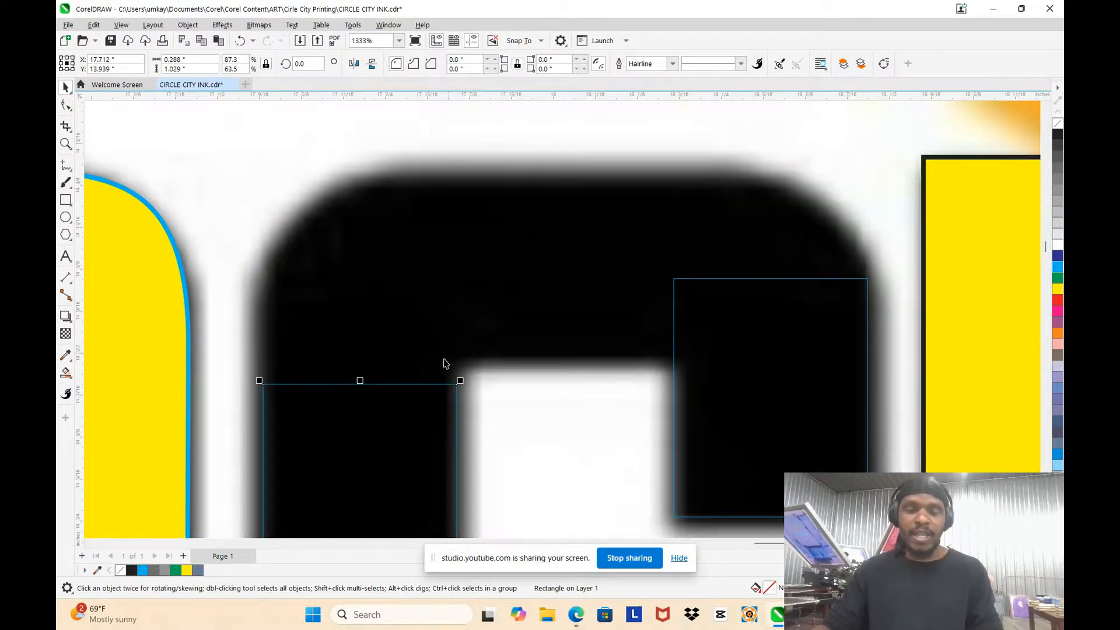
scroll(427, 385, "down", 1)
left_click_drag(367, 380, 367, 403)
Step: Copy the upper-right arm rectangle to the middle of the C's top bar and shorten the copy to about 0.266 in tall
left_click(643, 336)
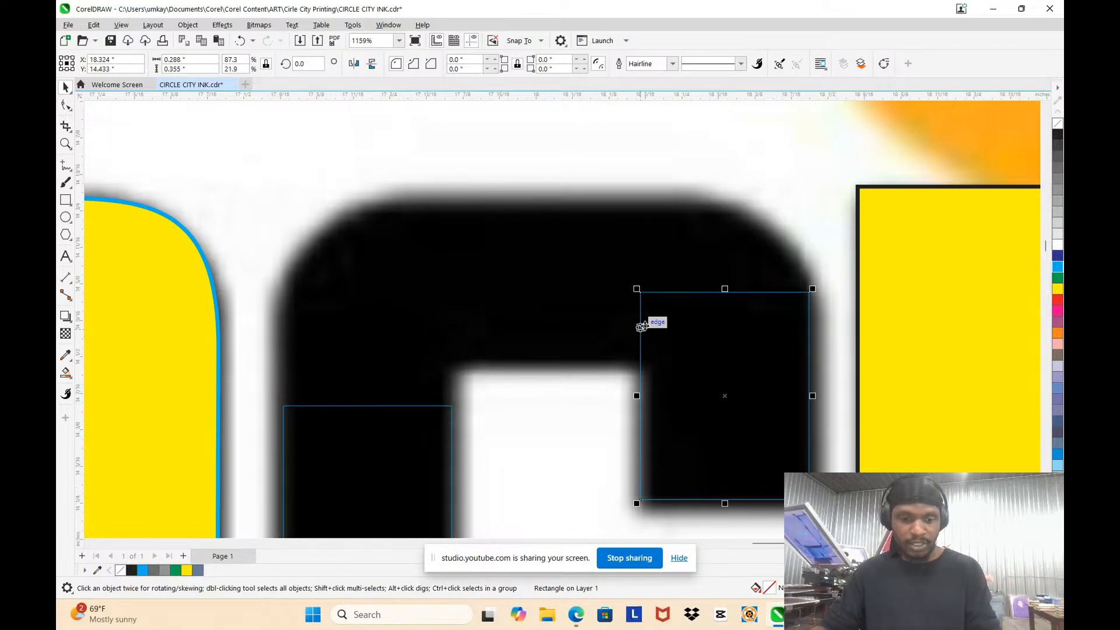
left_click_drag(710, 347, 529, 208)
left_click_drag(542, 156, 540, 201)
Step: Copy the top-bar rectangle onto the C's bottom bar, and the upper-right arm rectangle onto its lower-right arm
scroll(552, 170, "down", 3)
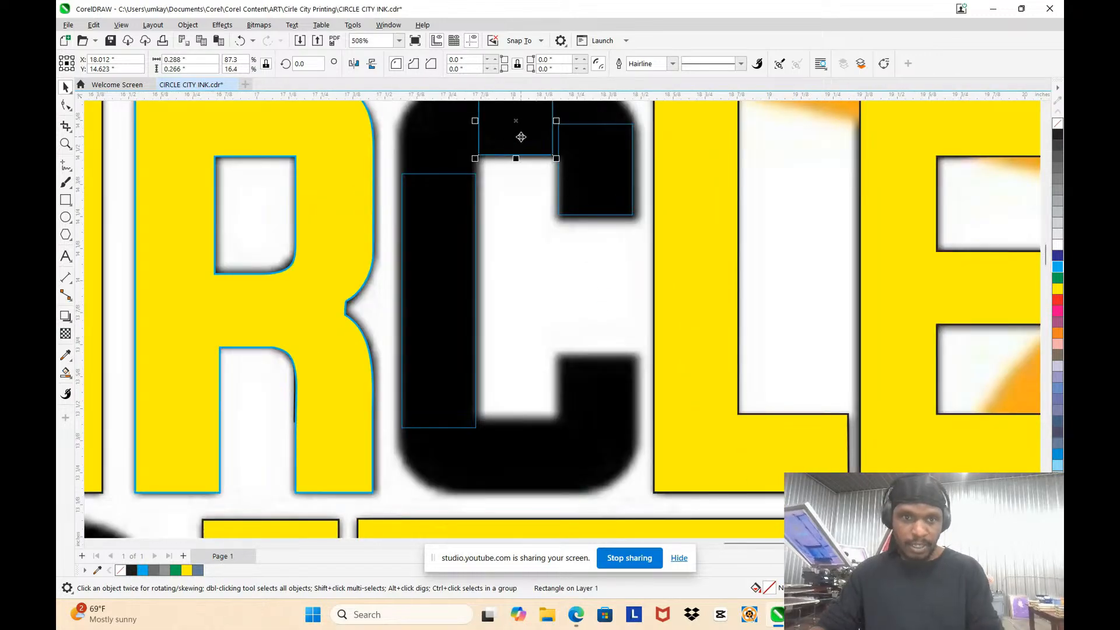
left_click_drag(517, 139, 536, 471)
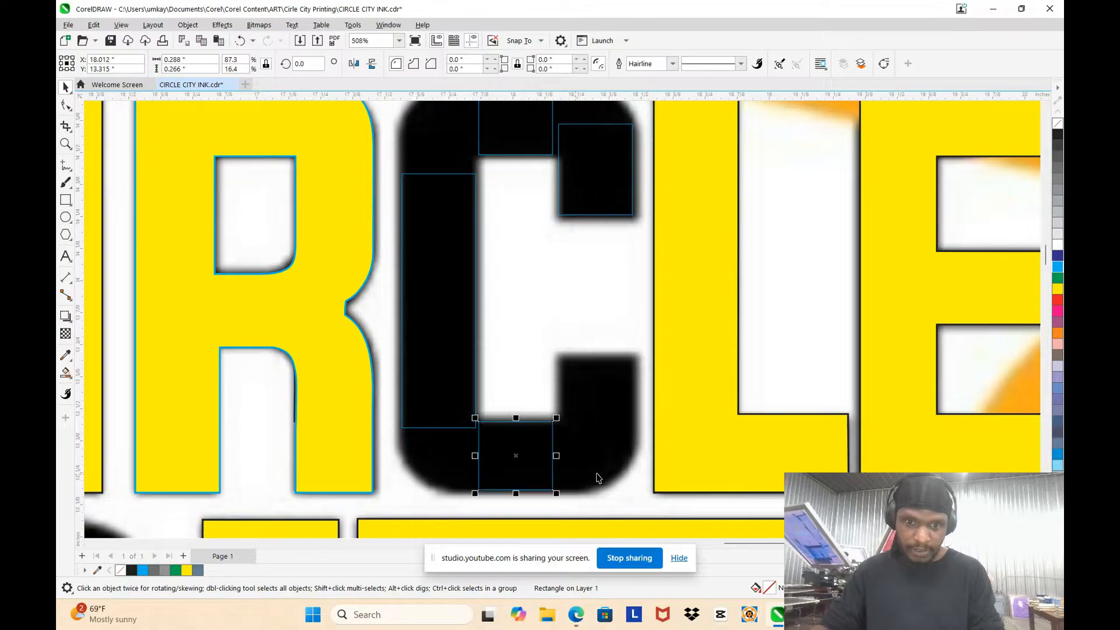
left_click(607, 191)
left_click_drag(608, 189, 604, 414)
Step: Draw a small freehand curve about 0.031 by 0.052 in around the C's inner lower-left corner
scroll(604, 414, "up", 3)
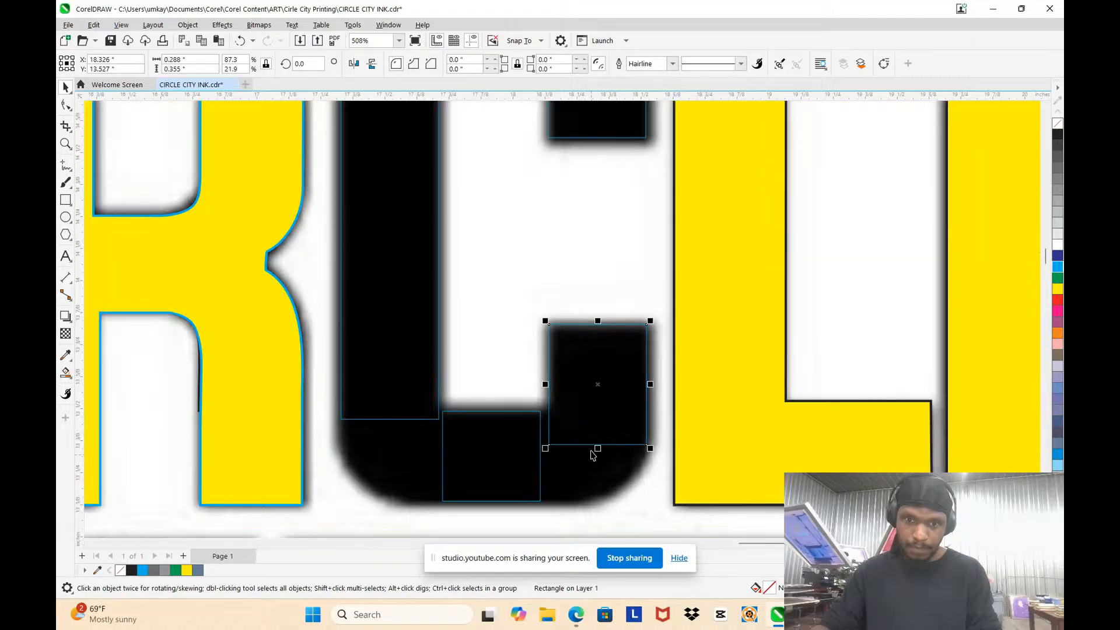
left_click(66, 167)
left_click_drag(244, 365, 271, 404)
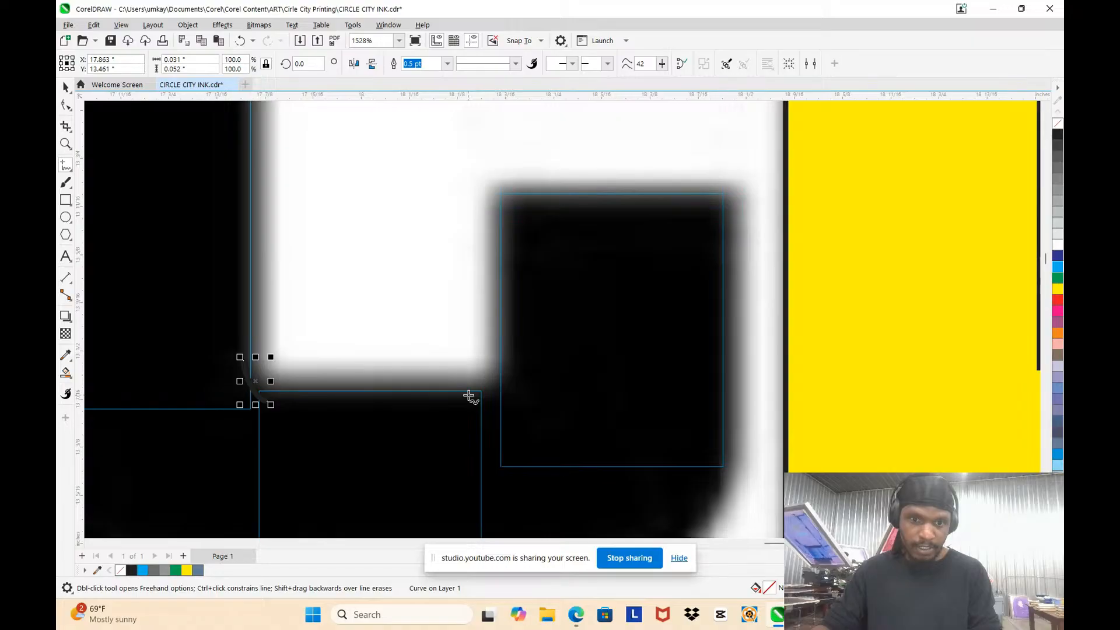
left_click(66, 88)
Step: Raise the corner curve's lower end node to the bottom-bar rectangle's top edge, making the curve about 0.042 in tall
scroll(215, 368, "up", 7)
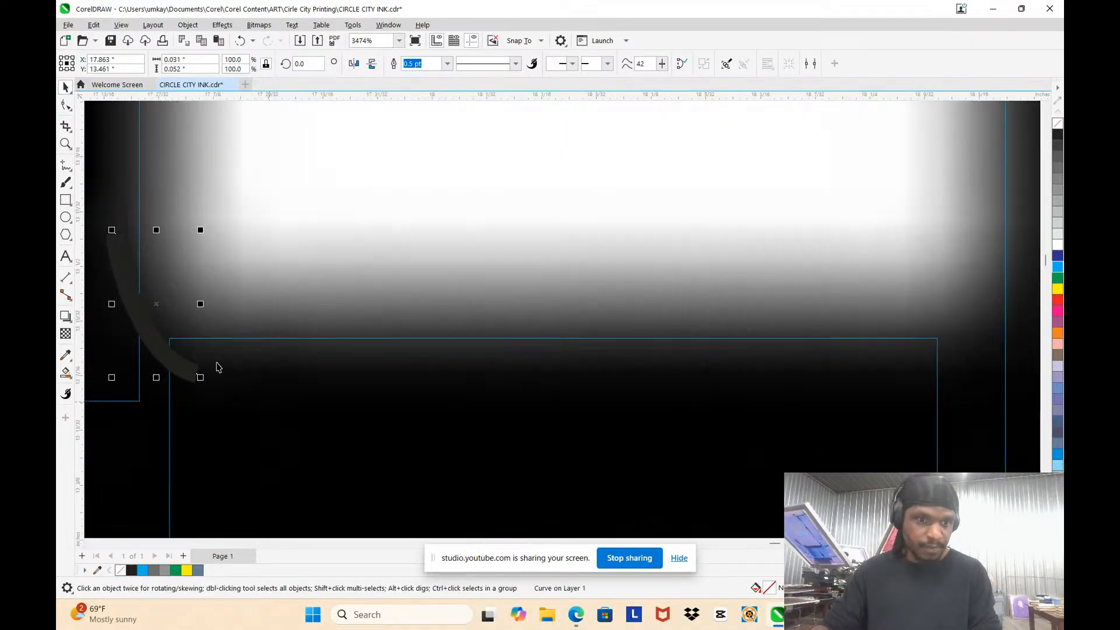
key("F10")
scroll(217, 373, "down", 3)
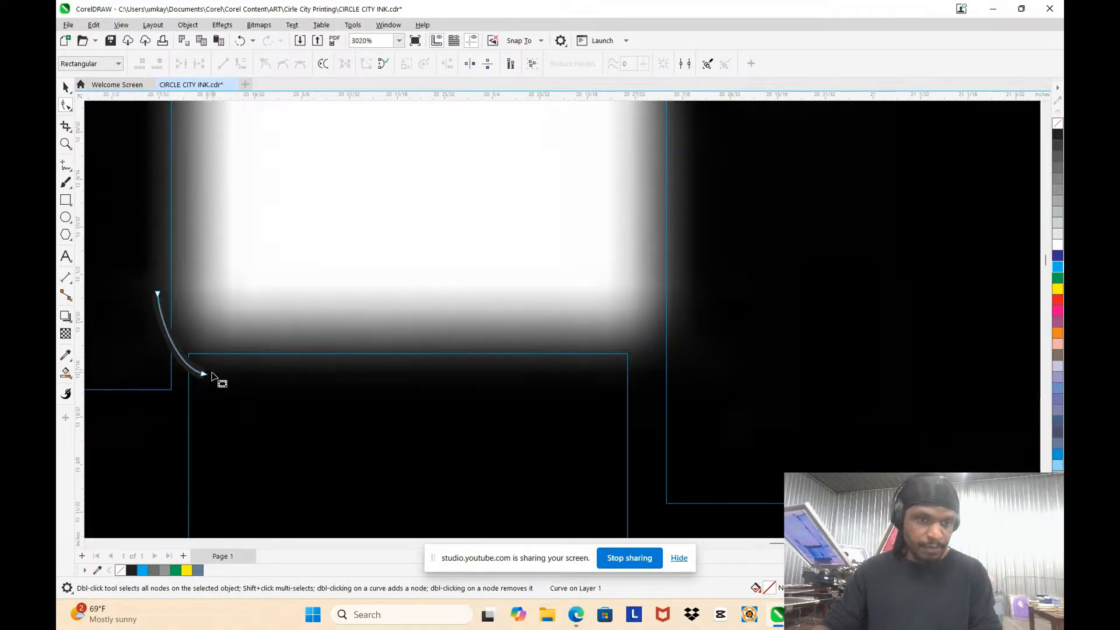
mouse_move(204, 373)
left_mouse_down()
mouse_move(182, 358)
mouse_move(204, 358)
left_mouse_up()
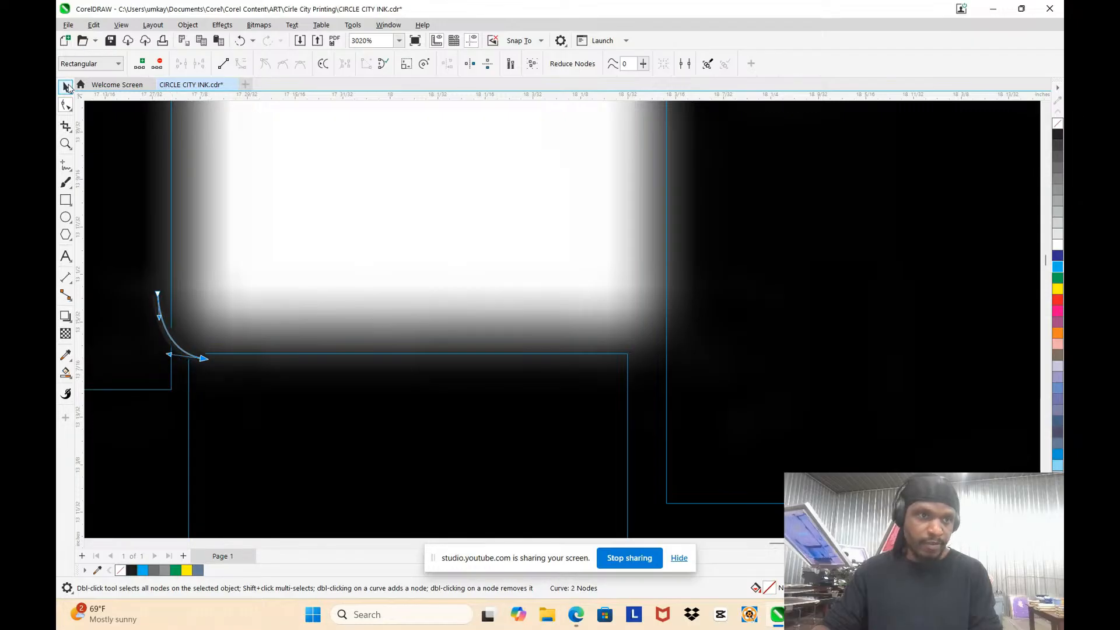
left_click(66, 88)
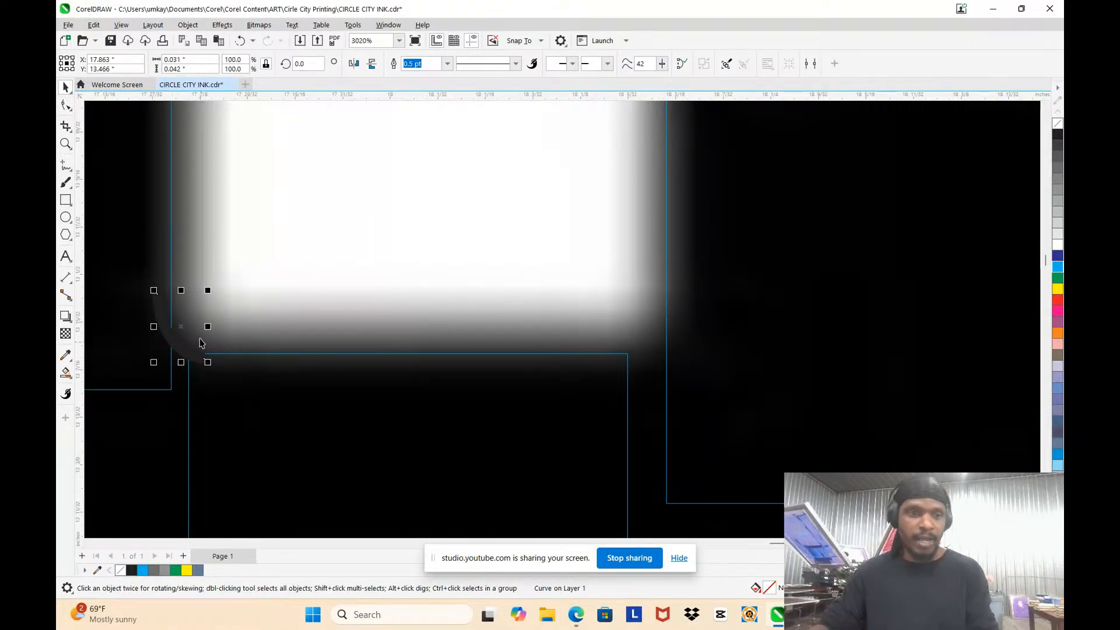
Step: Place a horizontally mirrored copy of the corner curve at the C's inner lower-right corner
left_click_drag(153, 328, 259, 324)
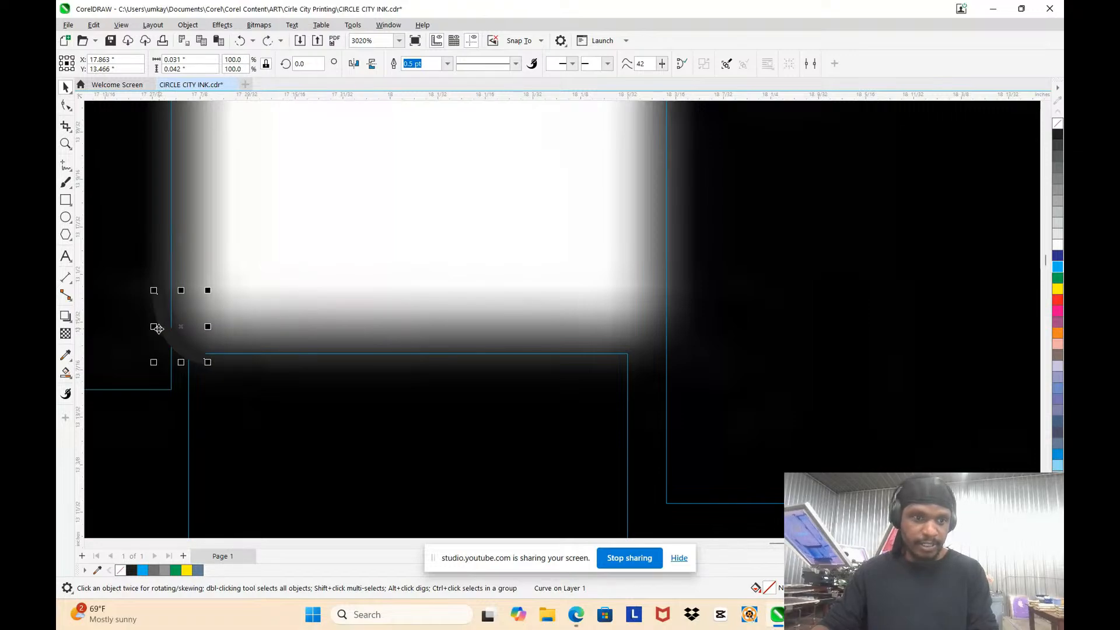
left_click_drag(150, 327, 645, 372)
scroll(624, 326, "down", 5)
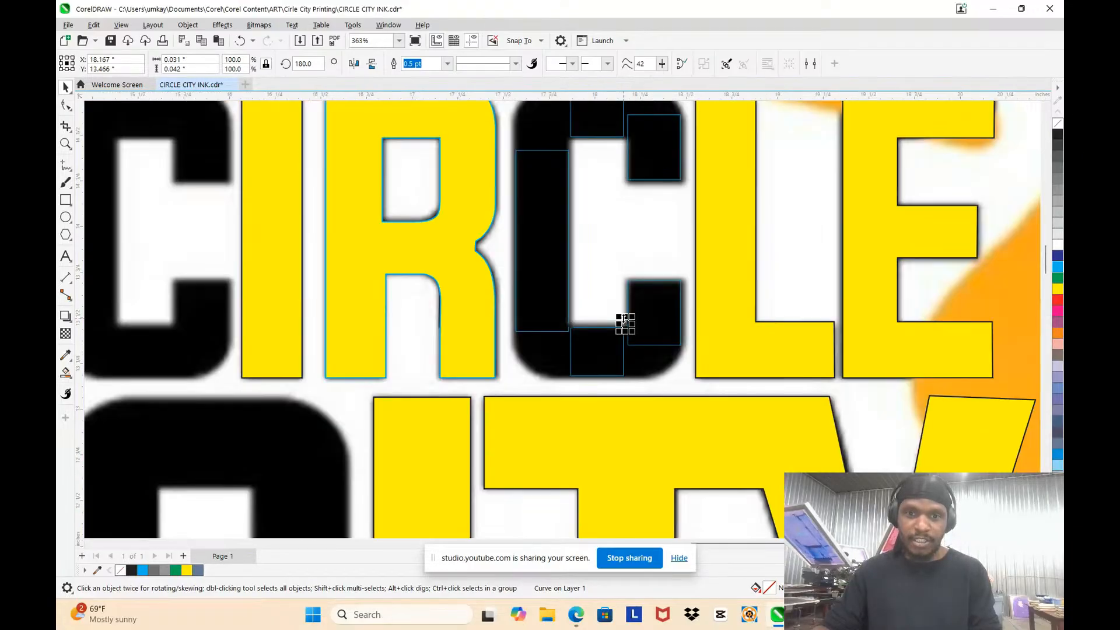
scroll(623, 326, "up", 2)
Step: Select the two small curves at the C's inner lower corners together
left_click(771, 357)
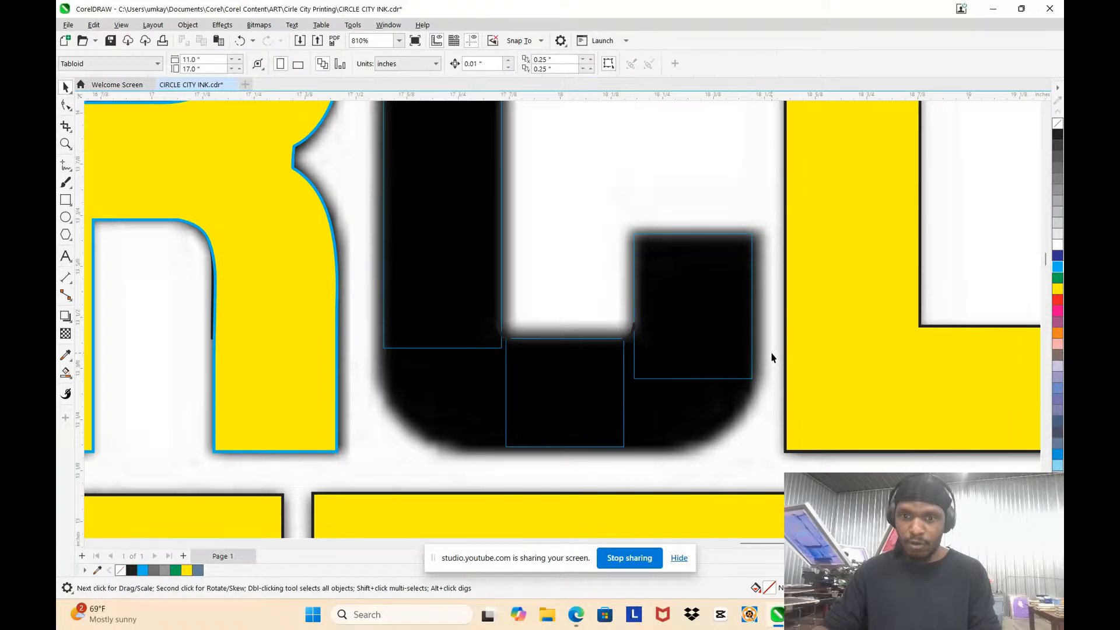
left_click_drag(756, 349, 460, 306)
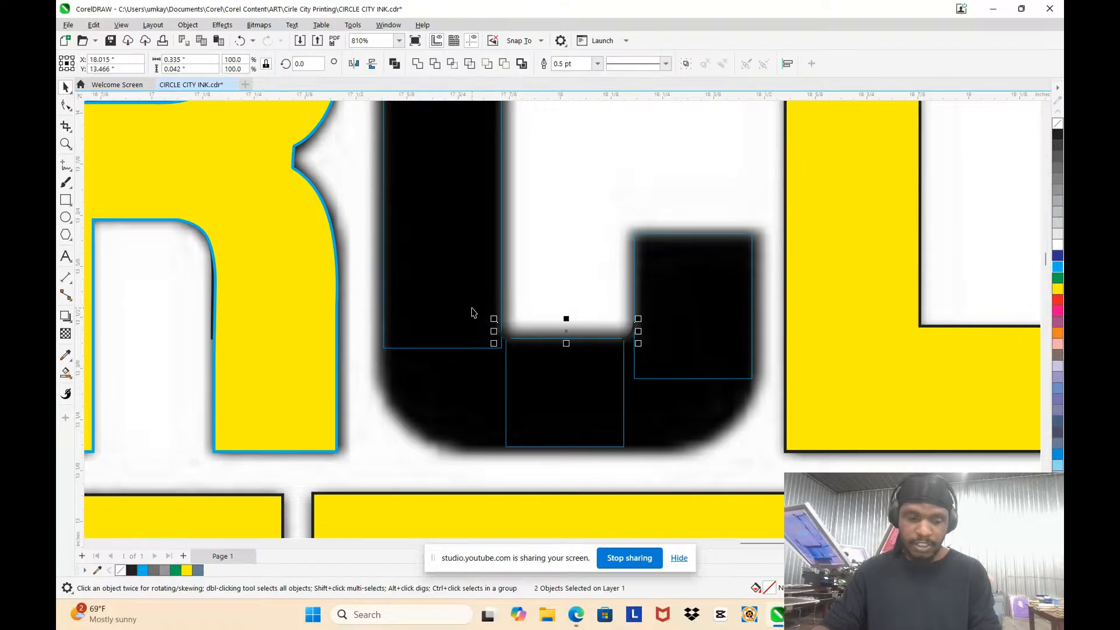
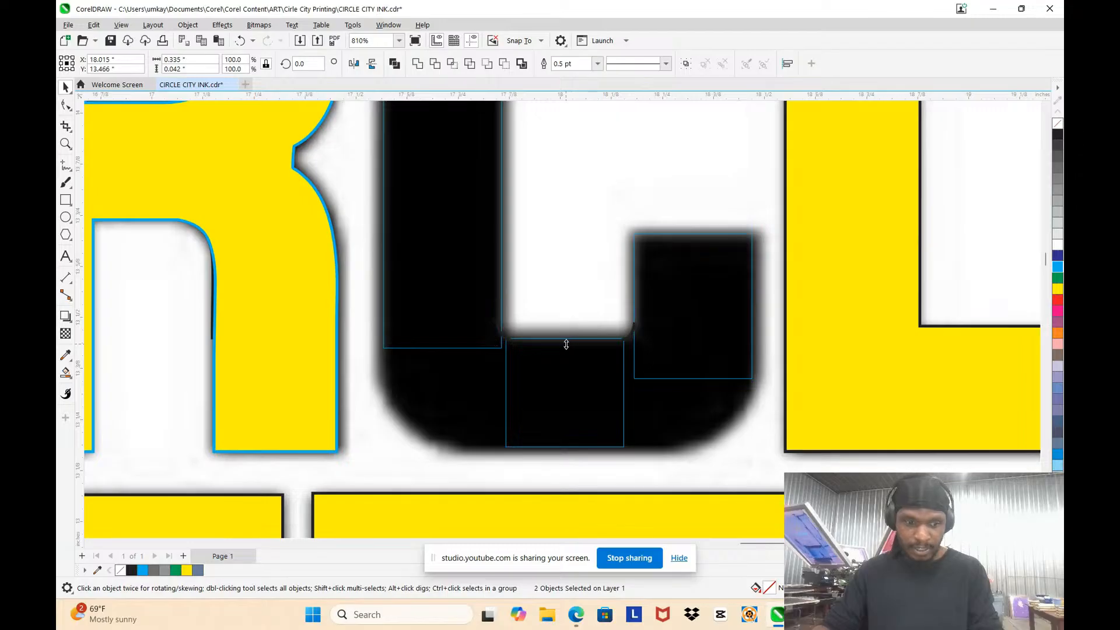
Step: Place a vertically mirrored set of the two small corner curves at the C's inner upper corners
left_click_drag(566, 344, 568, 310)
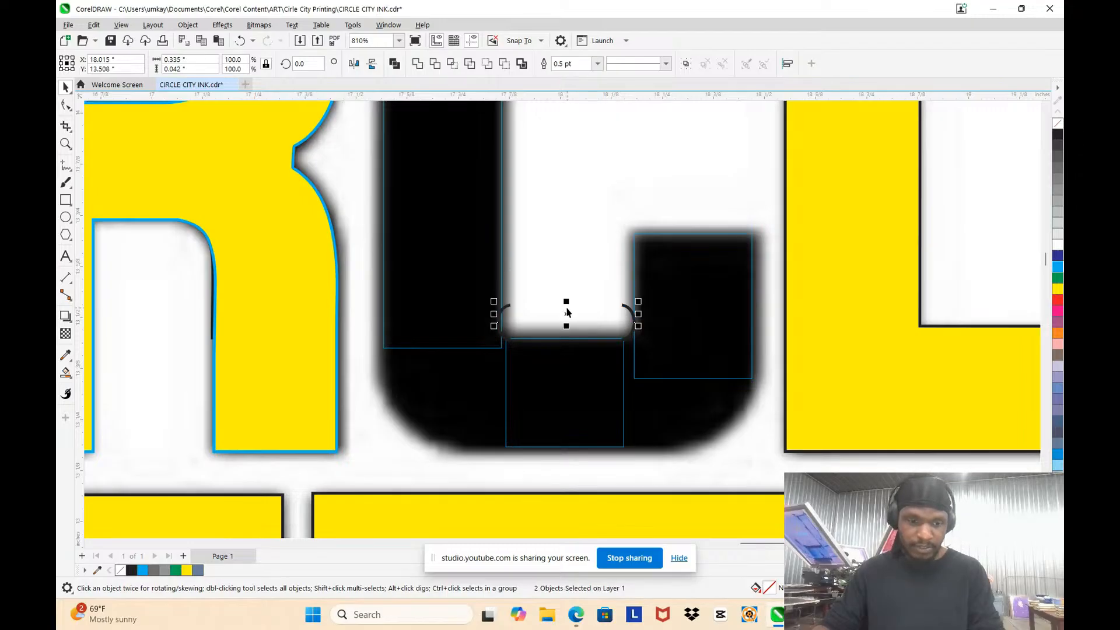
key("ctrl+z")
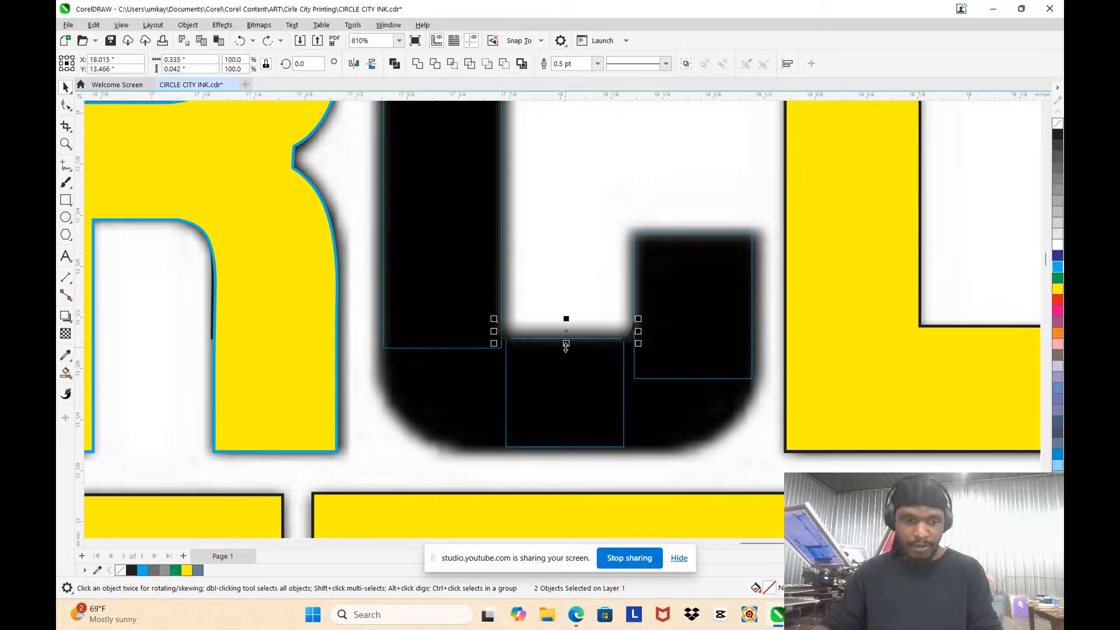
left_click_drag(566, 346, 566, 315)
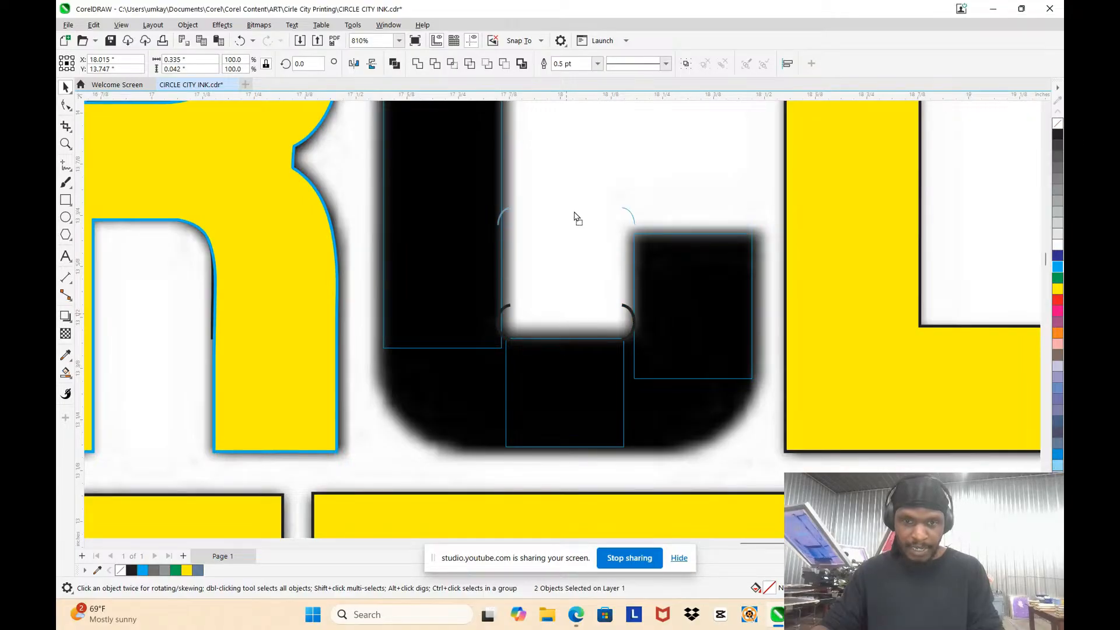
scroll(576, 218, "down", 5)
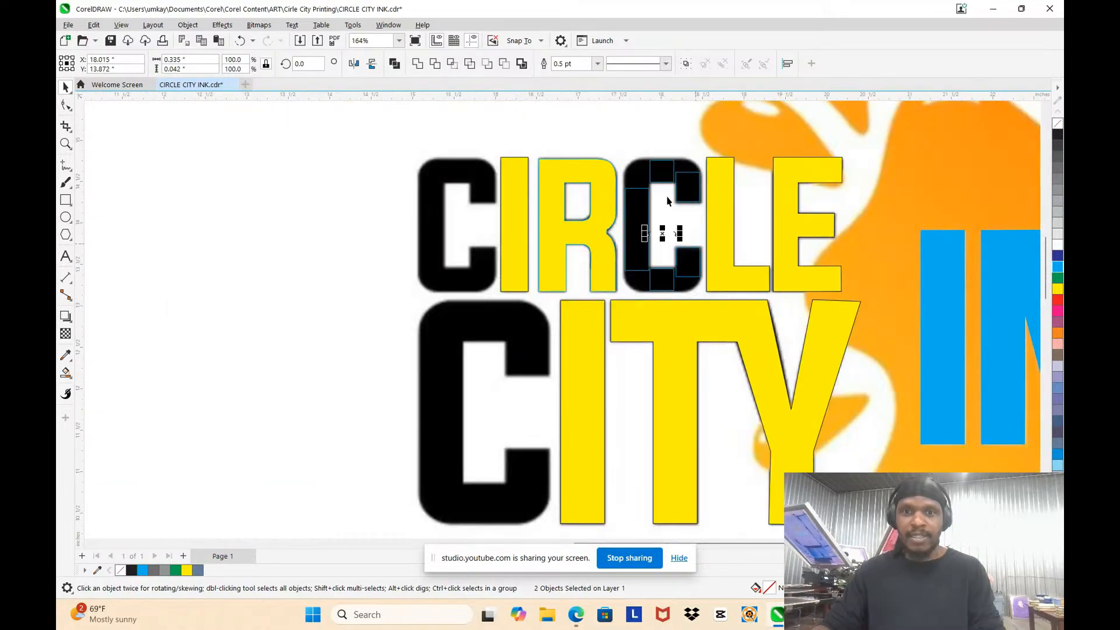
scroll(668, 201, "up", 3)
key("Tab")
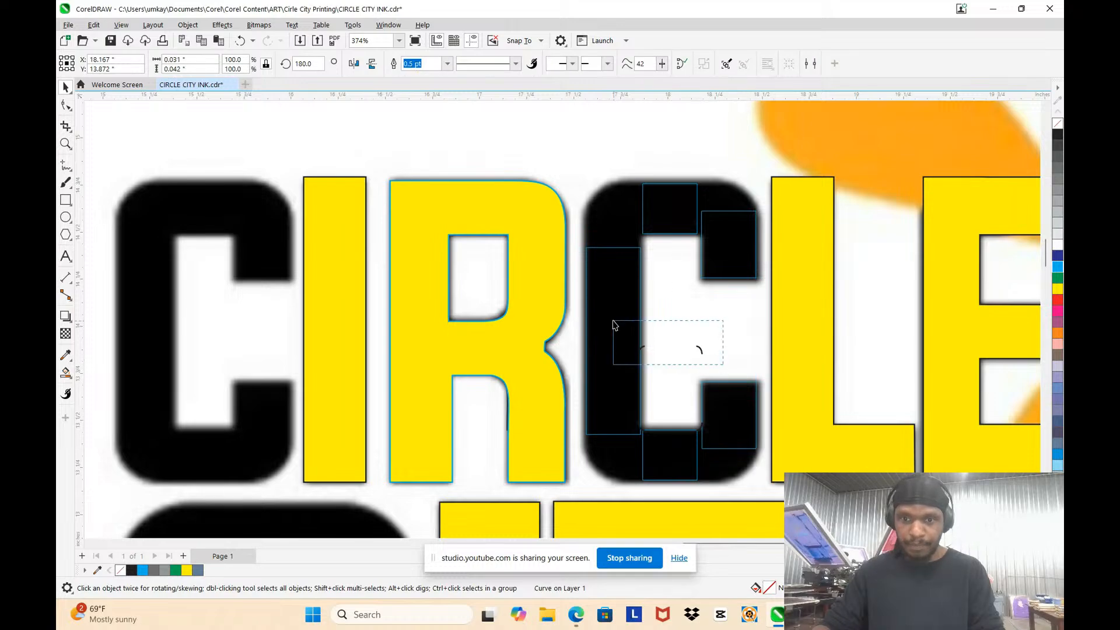
left_click_drag(613, 321, 614, 322)
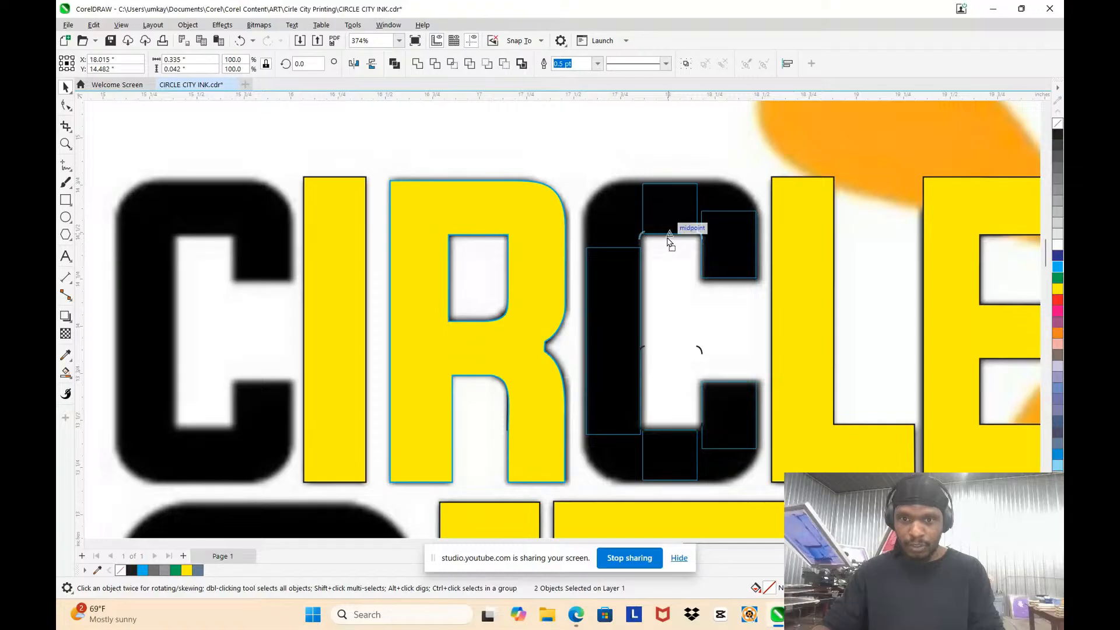
Step: Lower the pair of inner upper corner curves by about 0.01 in onto the top-bar rectangle's bottom edge
scroll(667, 240, "up", 4)
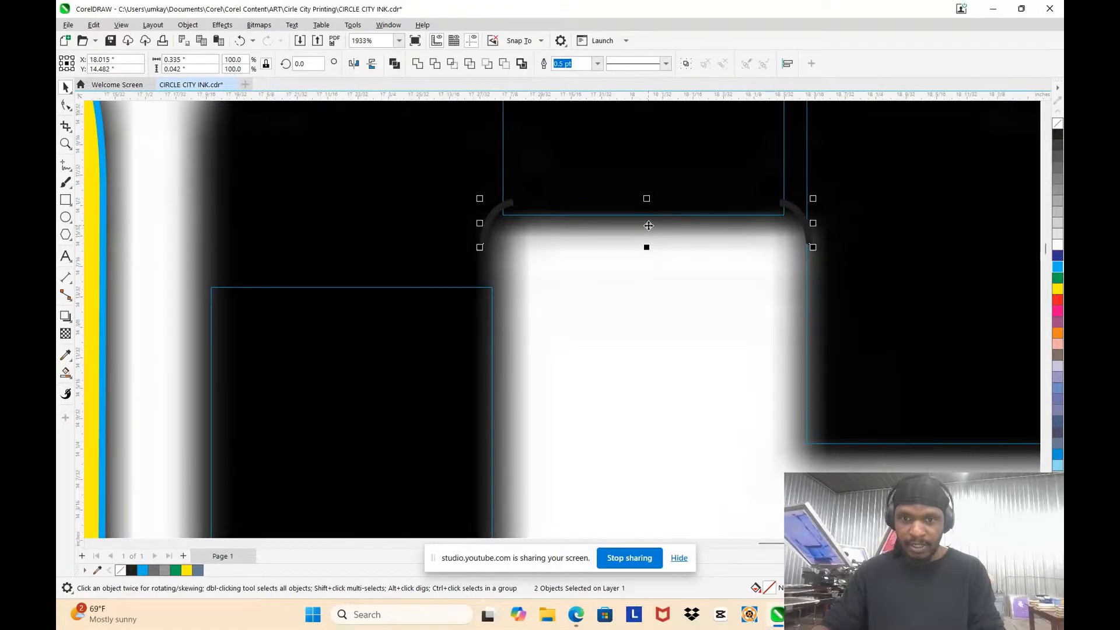
key("Tab")
key("Escape")
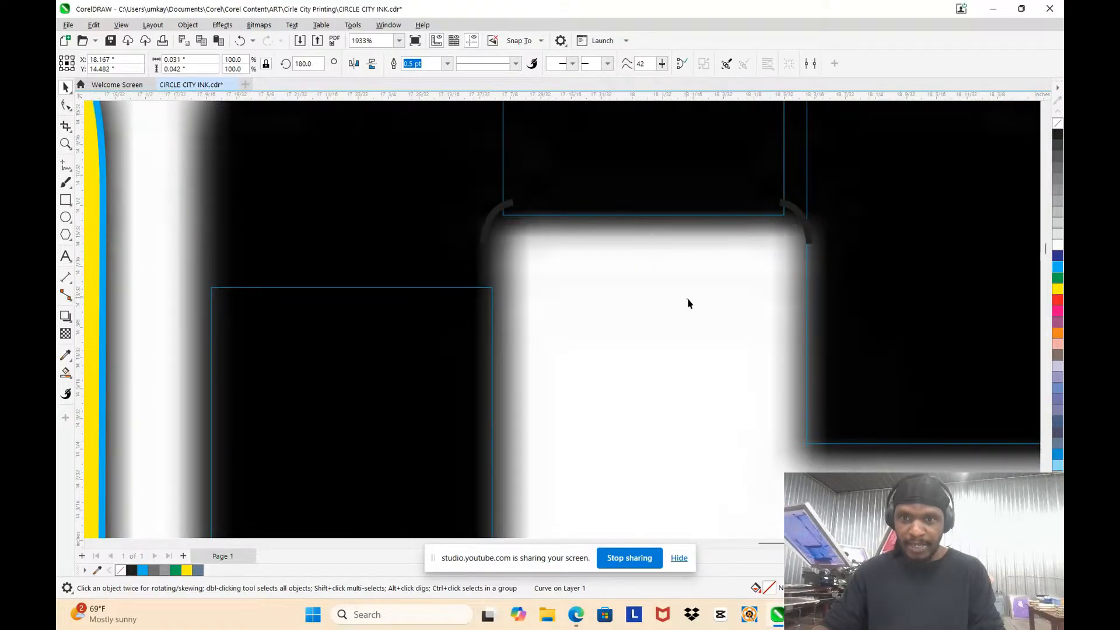
left_click_drag(887, 460, 453, 150)
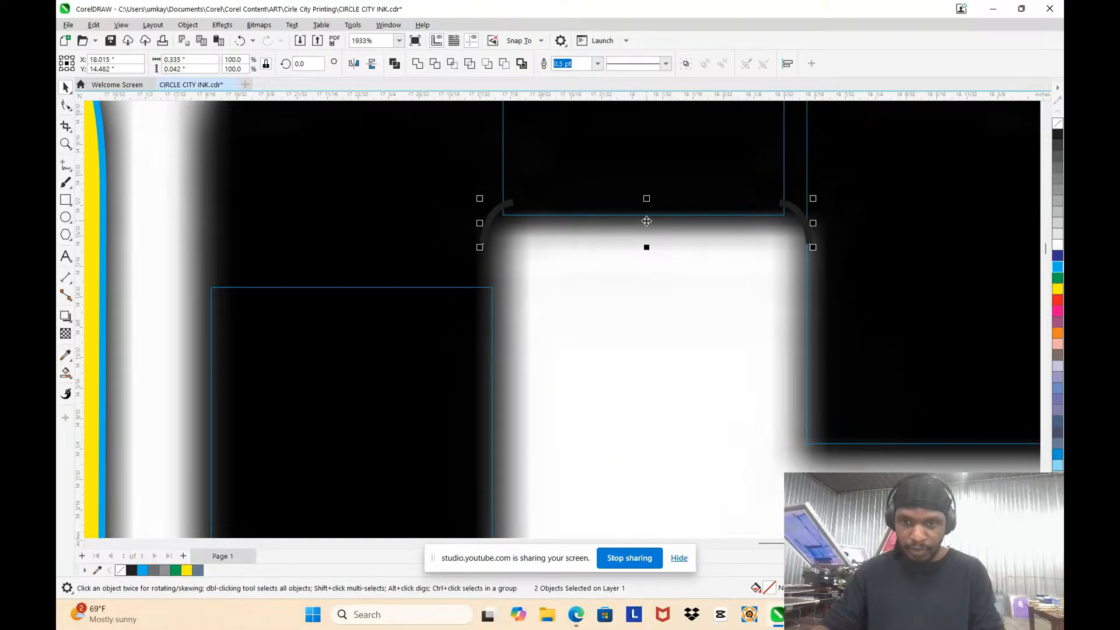
left_click_drag(646, 220, 647, 232)
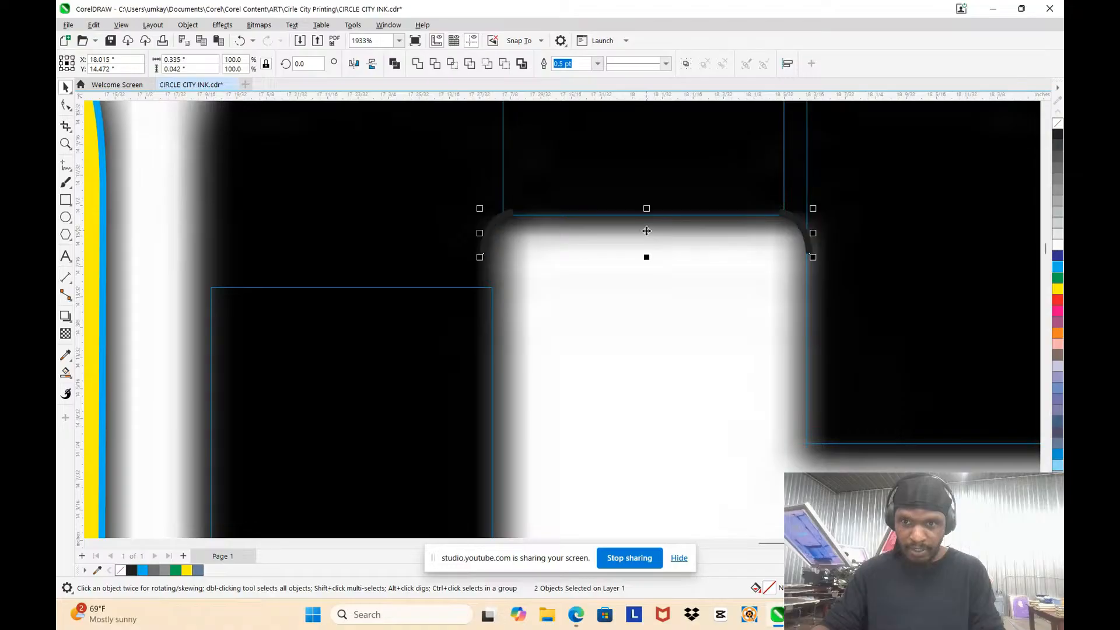
Step: Add a node near the inner upper-left curve's lower end and extend that end straight down past the stem rectangle's top
left_click(500, 239)
double_click(486, 231)
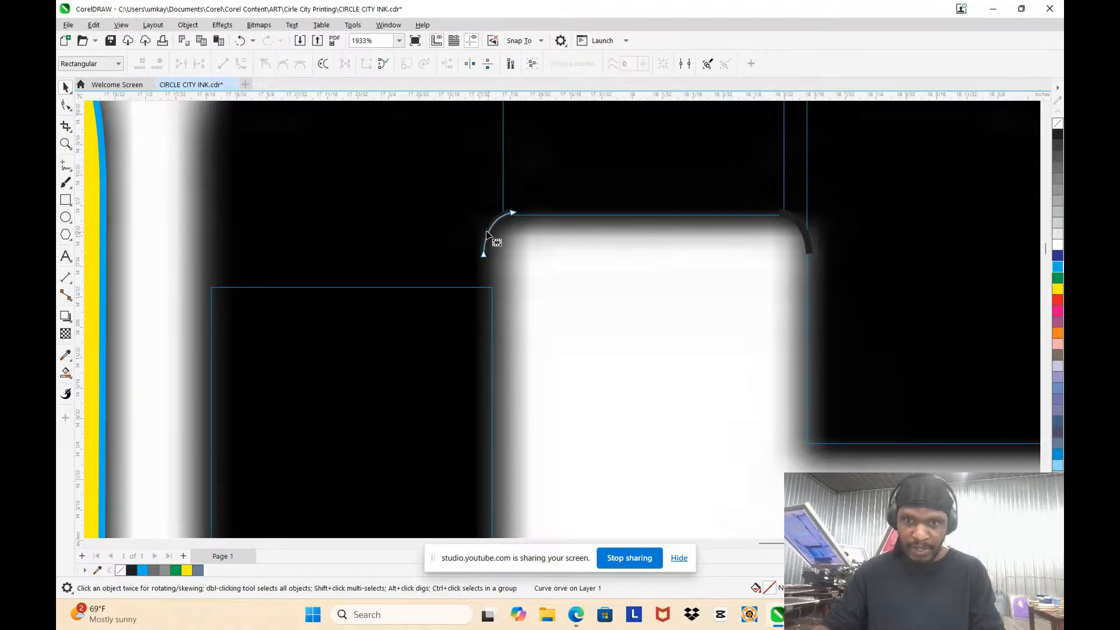
scroll(485, 244, "up", 2)
double_click(484, 245)
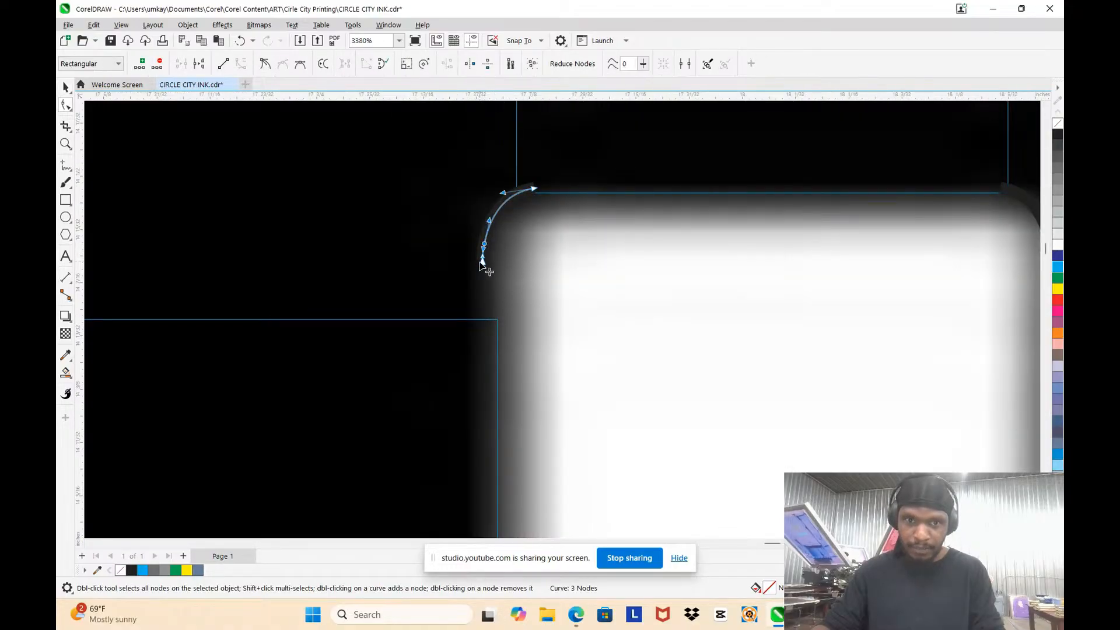
left_click_drag(482, 262, 481, 376)
scroll(490, 329, "down", 4)
scroll(487, 318, "up", 2)
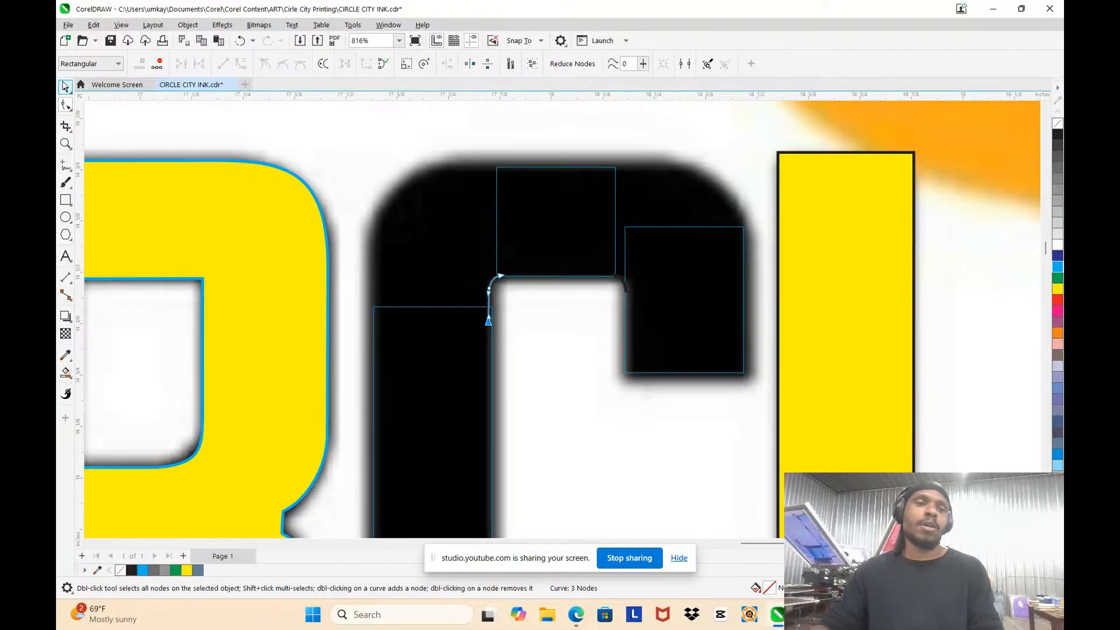
Step: Move and enlarge the extended corner curve to span the C's outer upper-left corner
left_click(65, 87)
left_click_drag(490, 295, 383, 151)
key("F10")
scroll(475, 178, "up", 2)
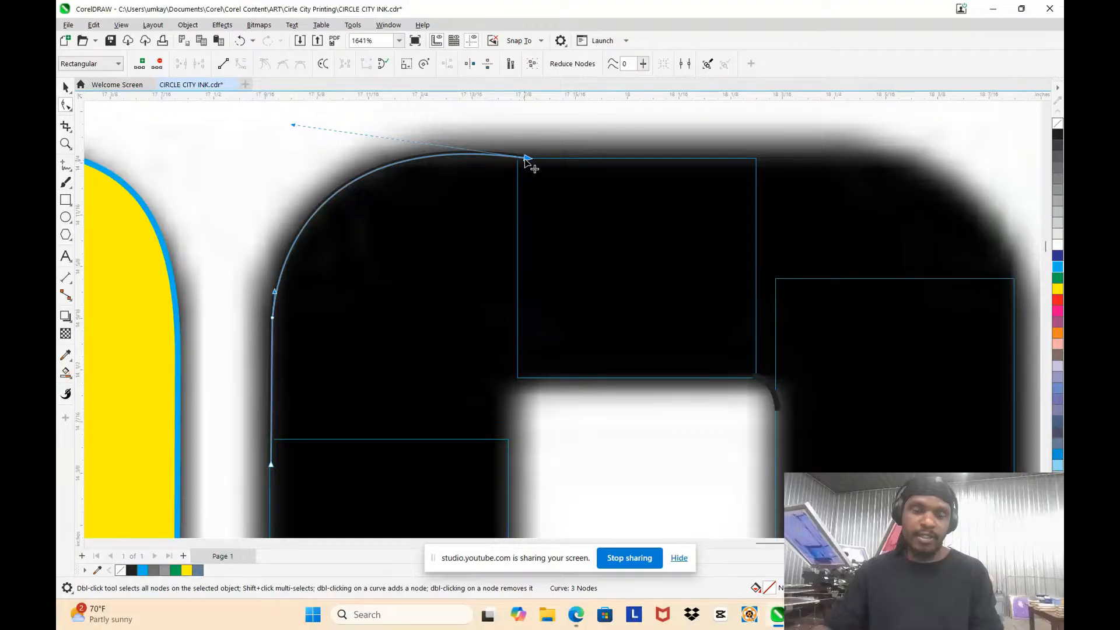
Step: Reshape the outer upper-left curve to follow the corner and overlap the top-bar rectangle's top edge, making it about 0.343 by 0.371 in
left_click_drag(528, 158, 554, 158)
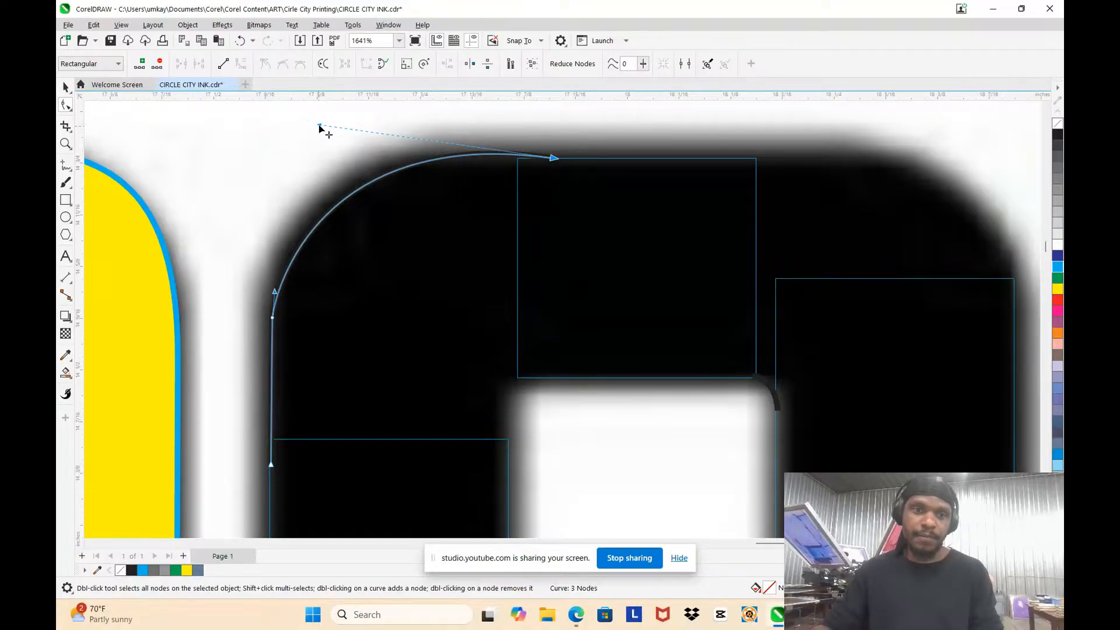
left_click_drag(320, 126, 283, 142)
scroll(543, 143, "up", 2)
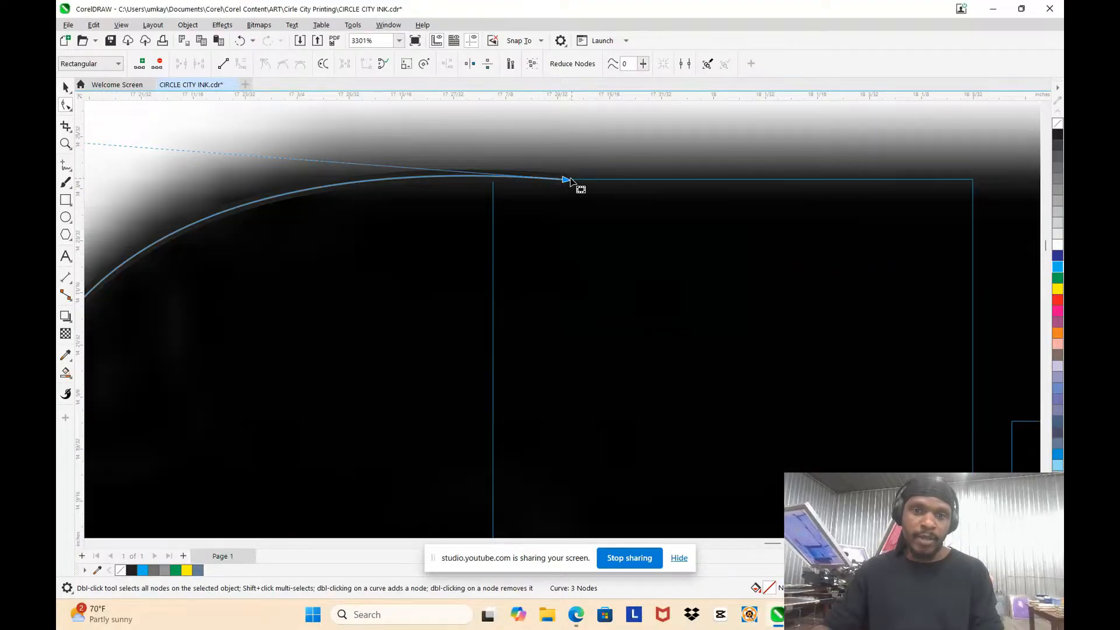
left_click_drag(570, 181, 568, 191)
scroll(572, 192, "up", 1)
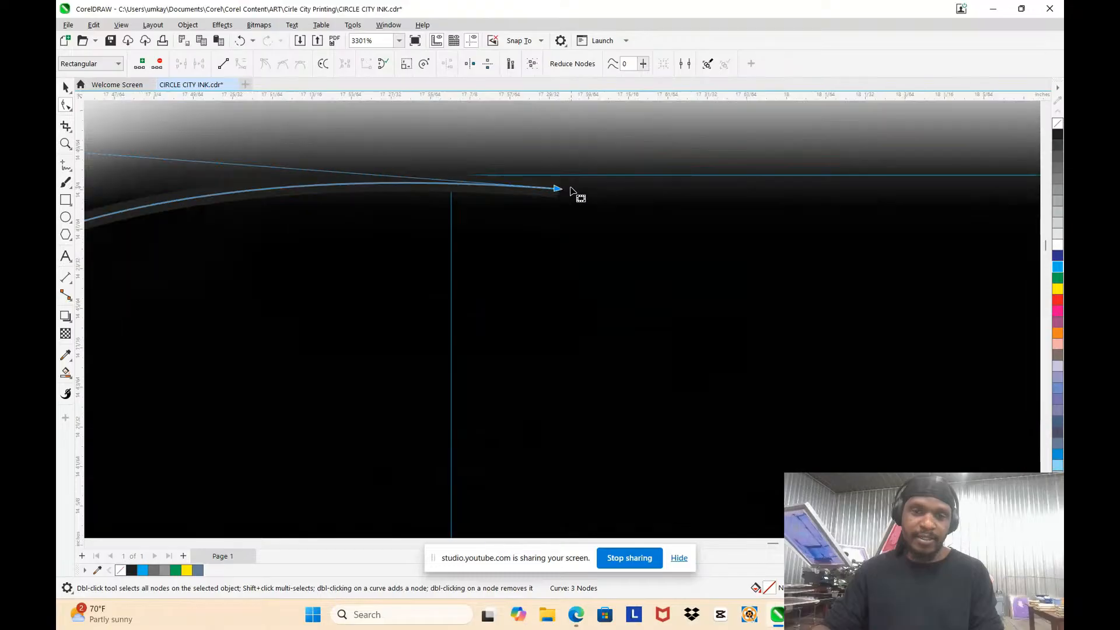
scroll(522, 189, "down", 2)
scroll(531, 187, "up", 3)
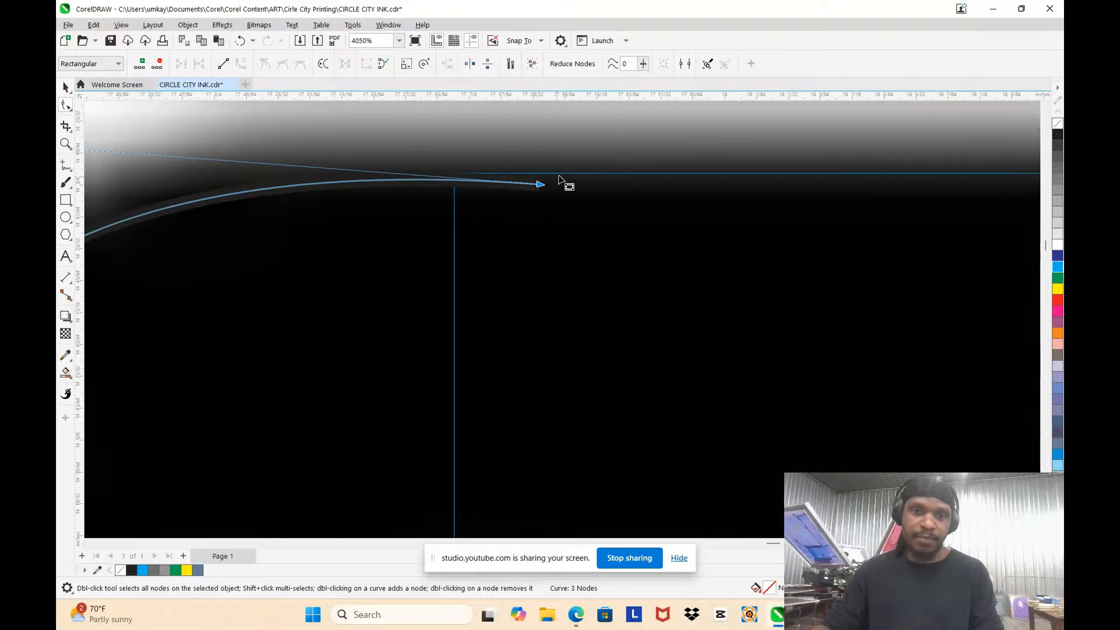
scroll(540, 172, "down", 2)
scroll(492, 177, "down", 1)
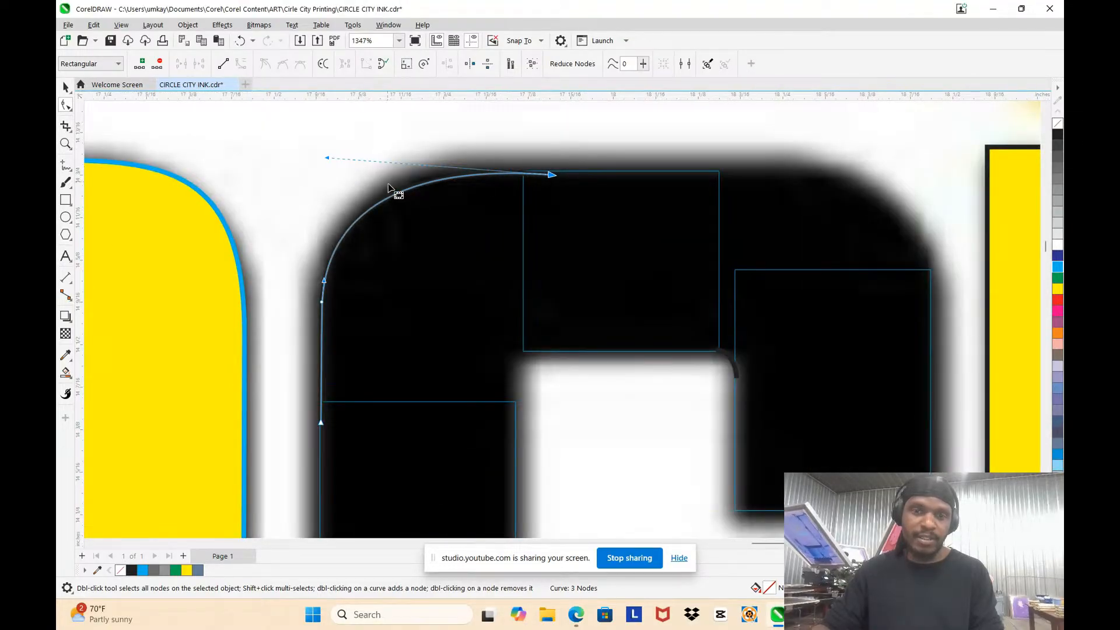
scroll(511, 192, "down", 1)
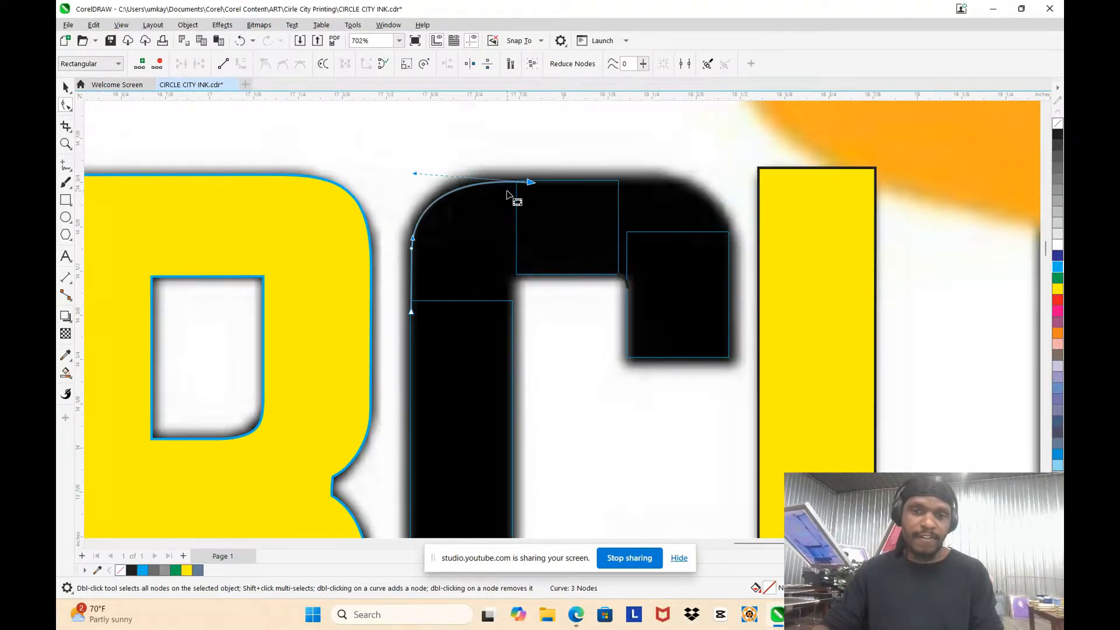
Step: Mirror the outer corner curve horizontally and move it onto the C's outer upper-right corner
left_click(65, 88)
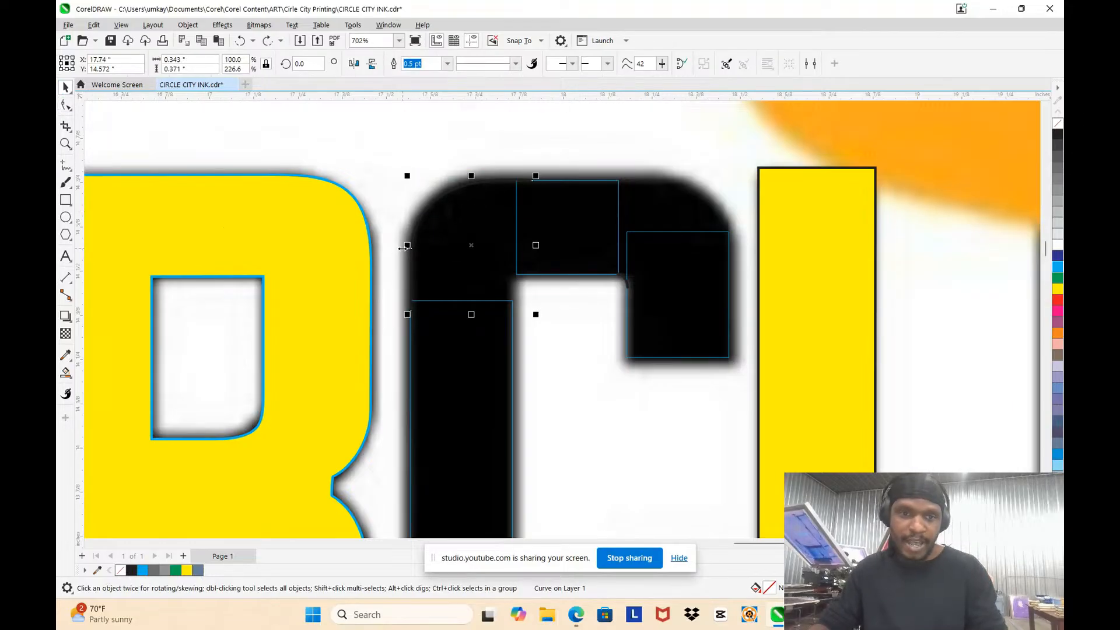
left_click_drag(405, 247, 406, 247)
left_click_drag(571, 245, 667, 244)
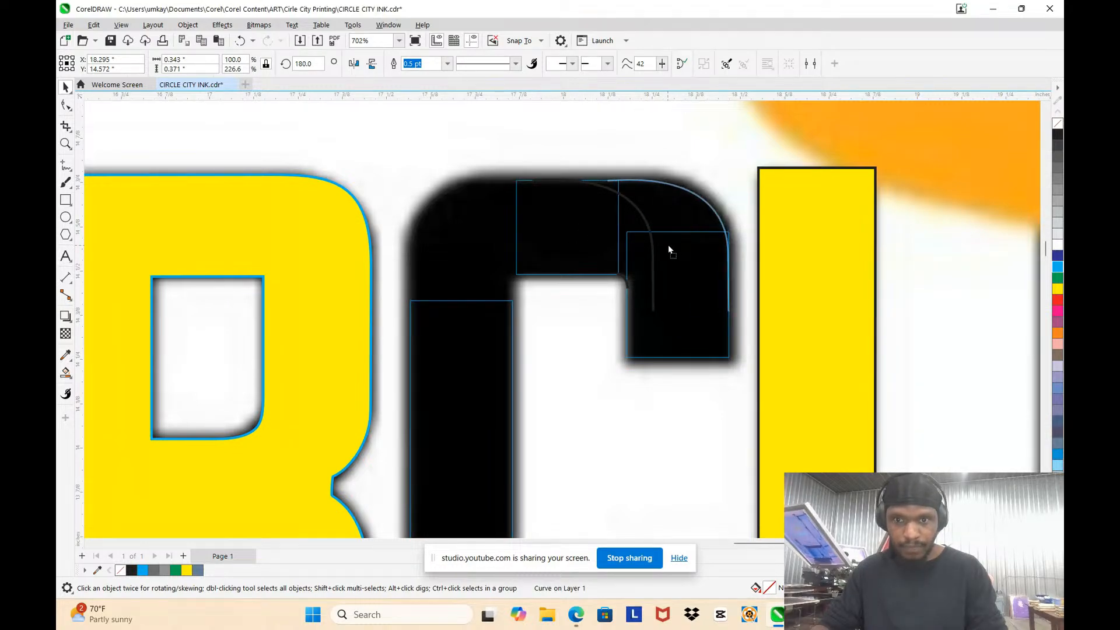
scroll(668, 244, "down", 2)
scroll(684, 342, "up", 2)
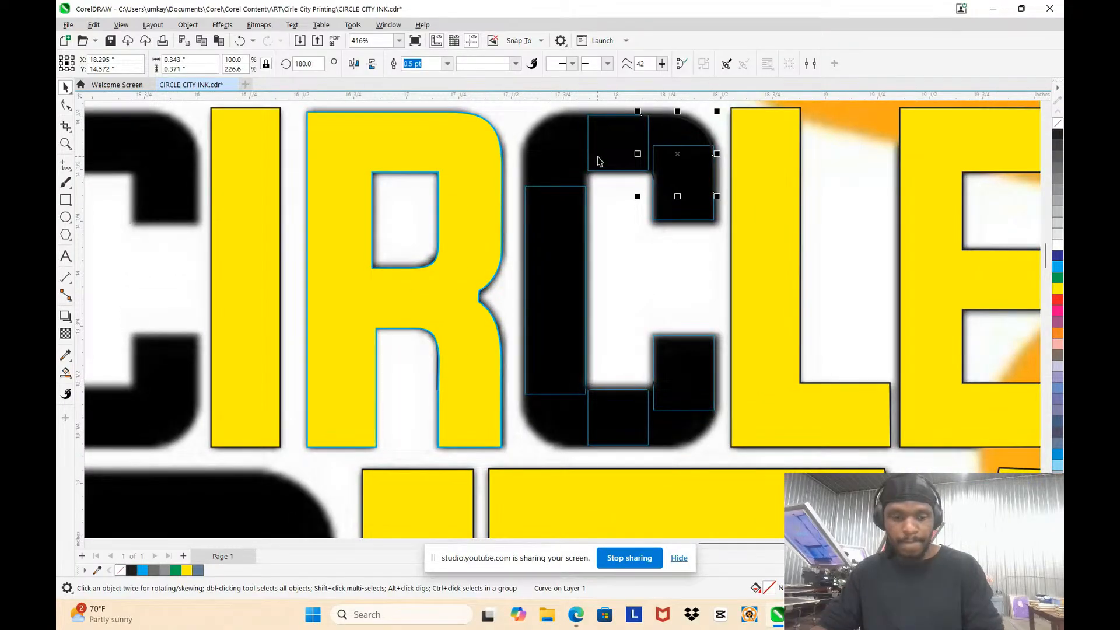
Step: Place a horizontally mirrored copy of the outer upper-right curve at the C's outer upper-left corner
key("Escape")
key("ctrl+z")
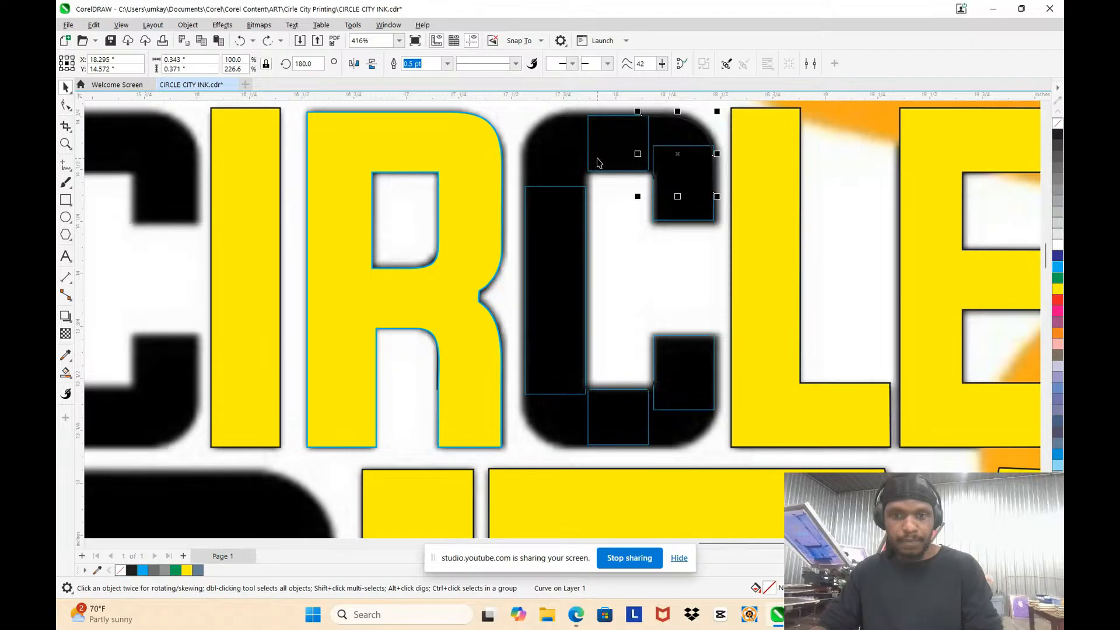
key("ctrl+v")
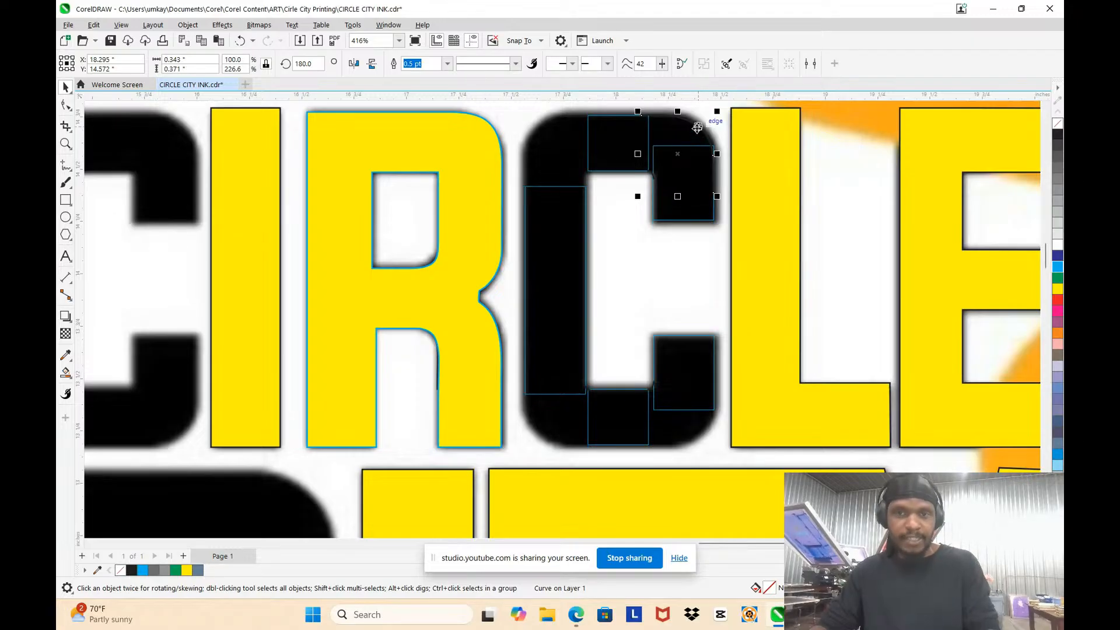
left_click_drag(713, 154, 564, 151)
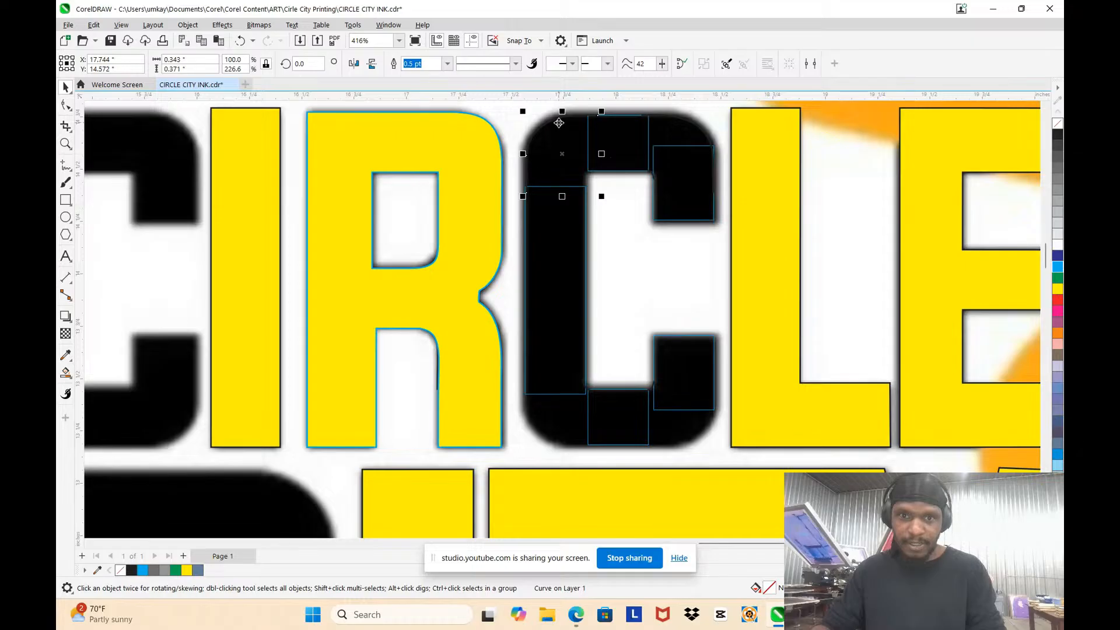
Step: Place a vertically mirrored copy of both outer upper corner curves at the C's outer lower corners
left_click(697, 130, "shift")
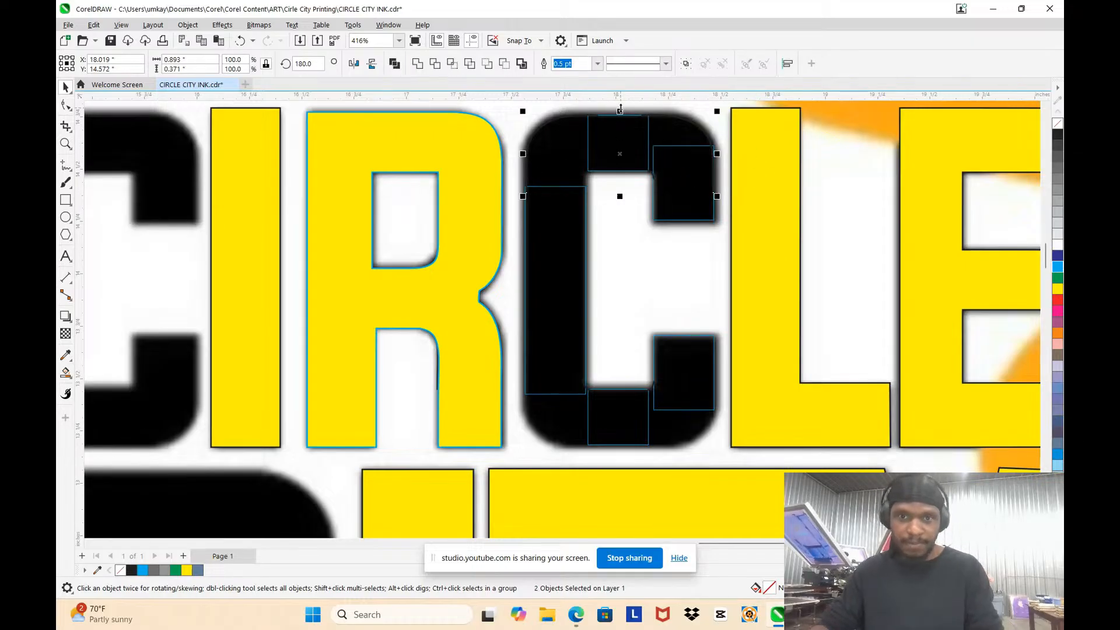
left_click_drag(620, 109, 615, 225)
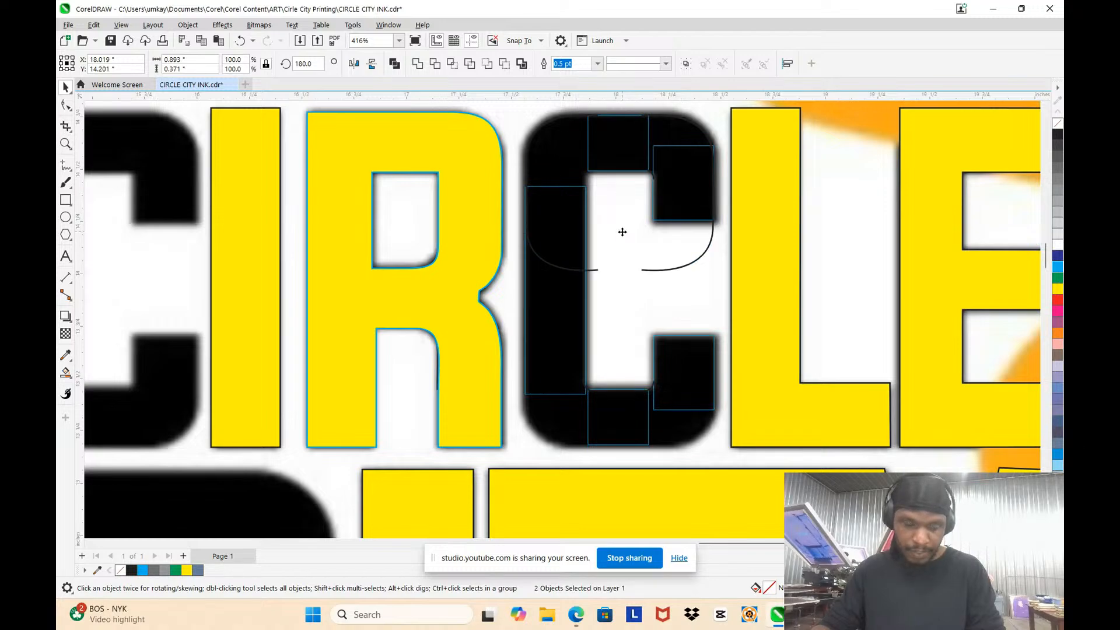
left_click_drag(622, 232, 607, 412)
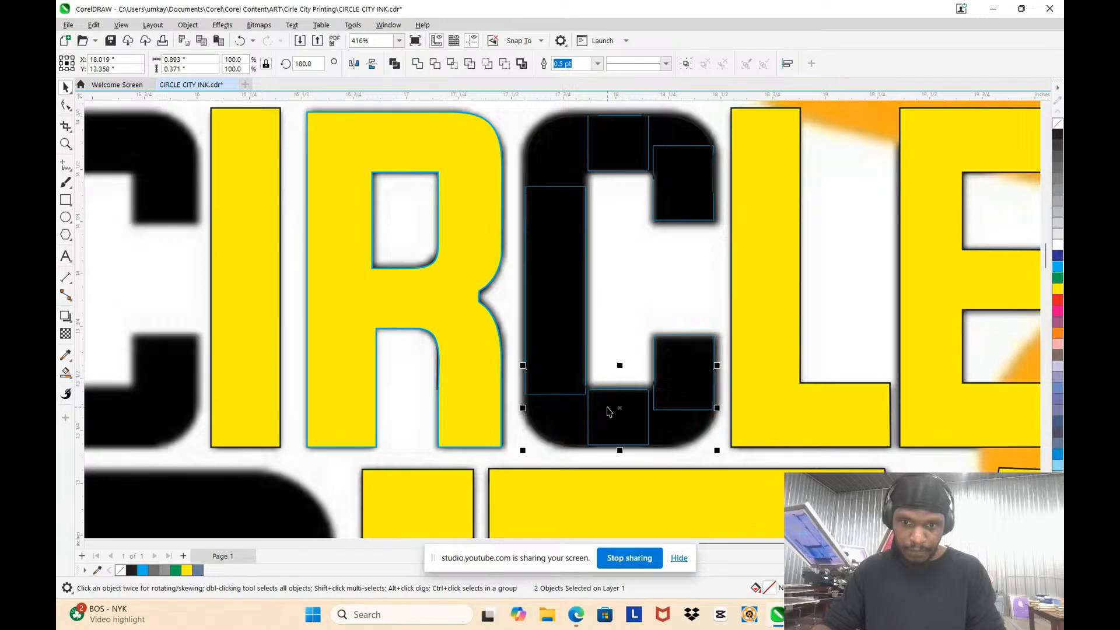
Step: Try to Smart Fill the C's outer lower-left corner region, undo the fill, and clear the selection
left_click(66, 385)
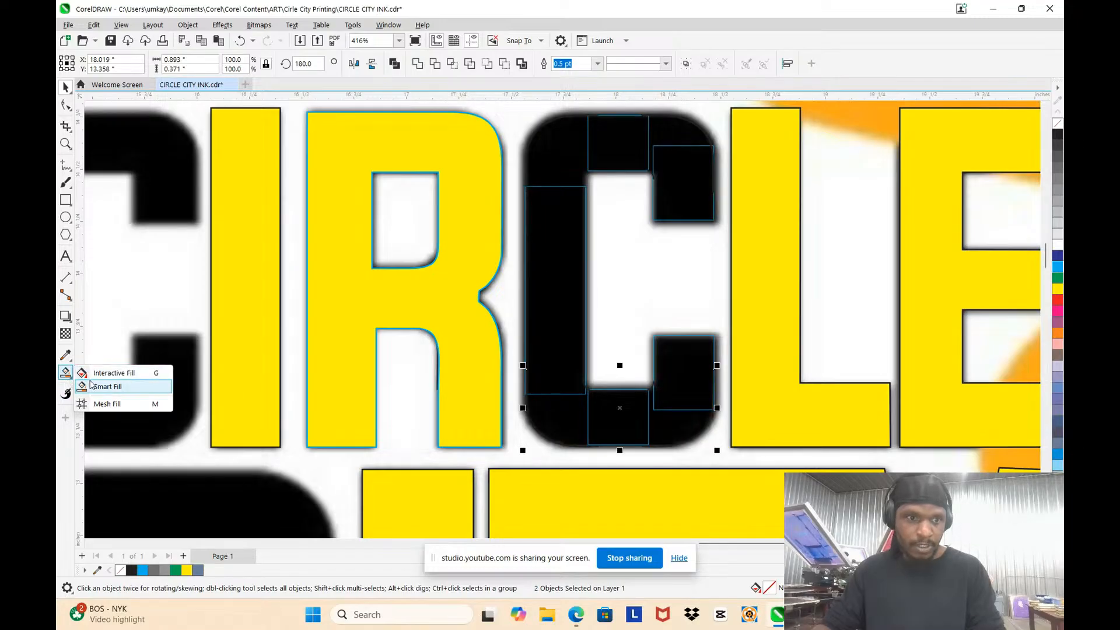
left_click(108, 387)
left_click(556, 421)
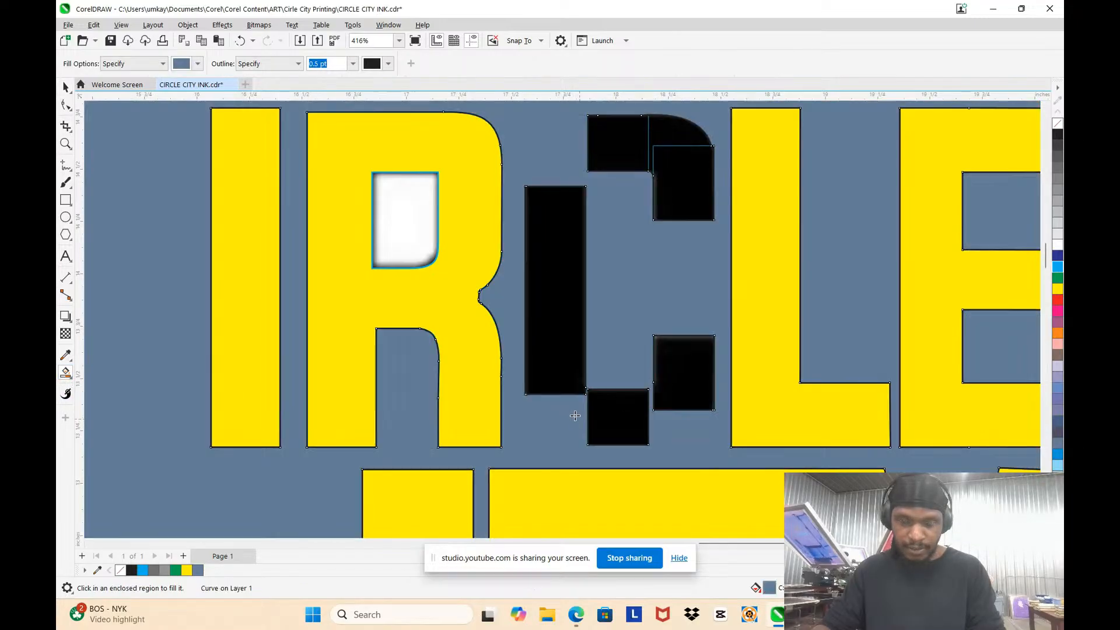
key("ctrl+z")
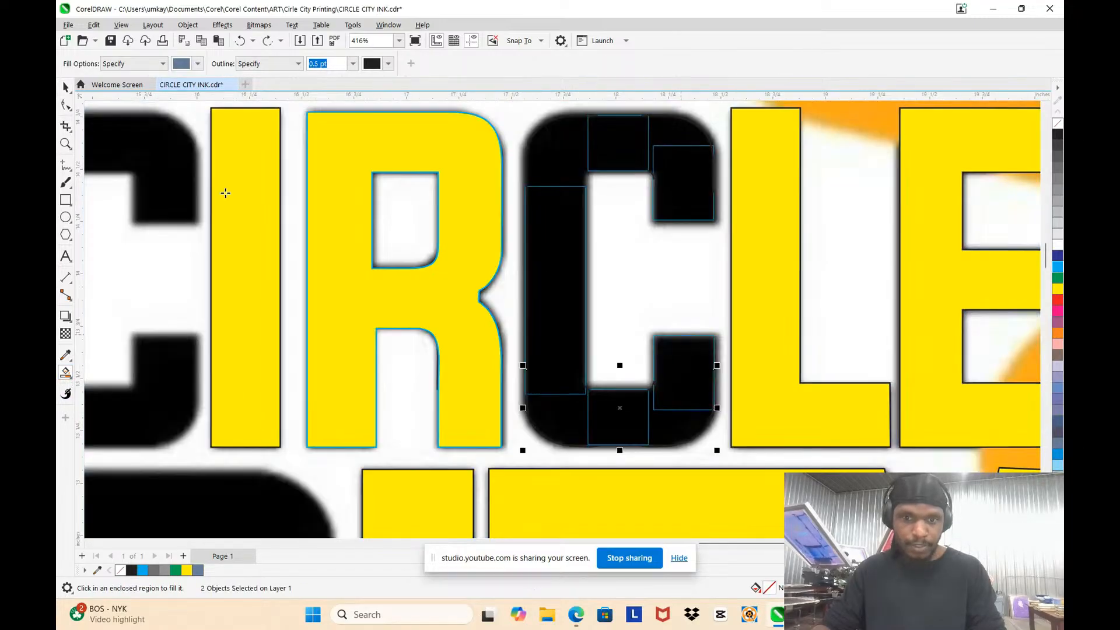
left_click(67, 93)
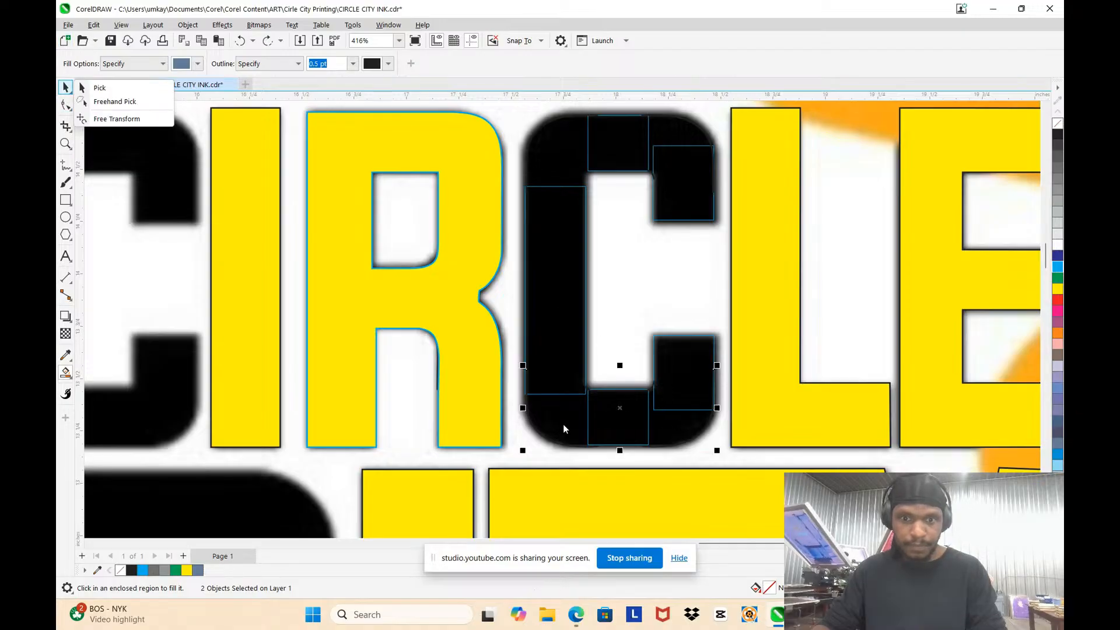
left_click(549, 439)
key("ctrl+z")
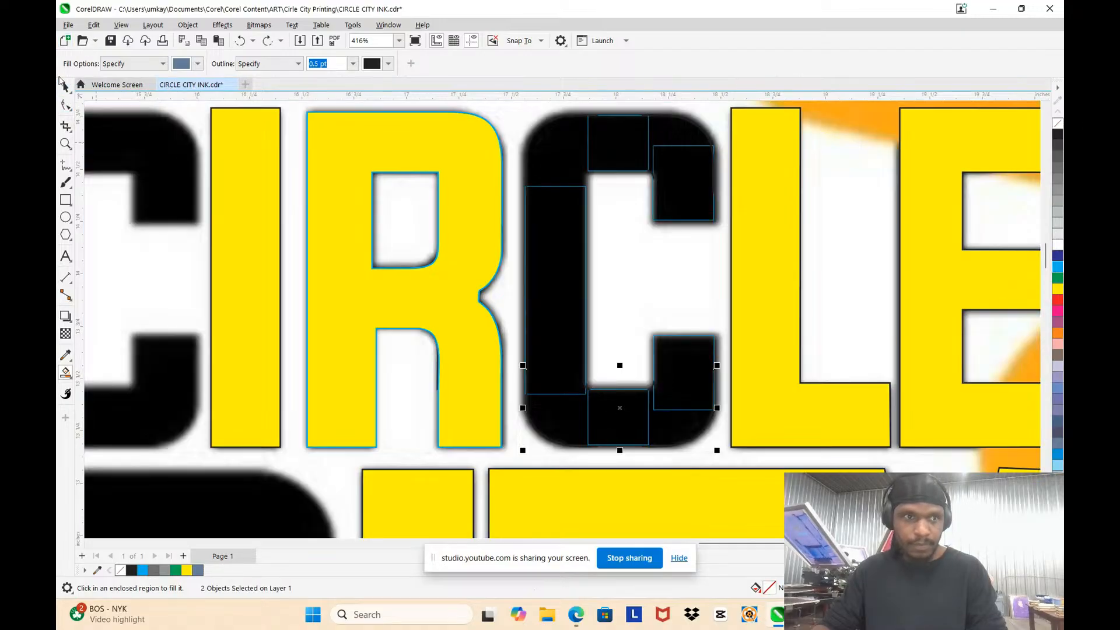
left_click(65, 88)
left_click(608, 463)
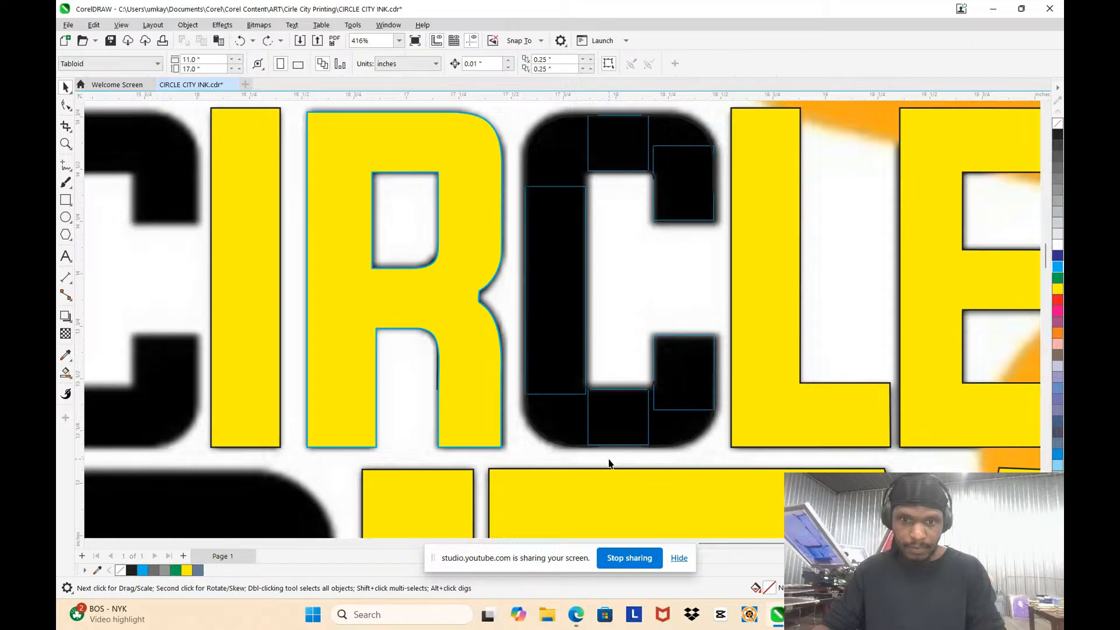
Step: Level the end handle of the C's outer lower-left curve and raise its end node onto the lower rectangle's bottom edge
scroll(607, 461, "up", 2)
left_click(497, 425)
left_click(501, 438)
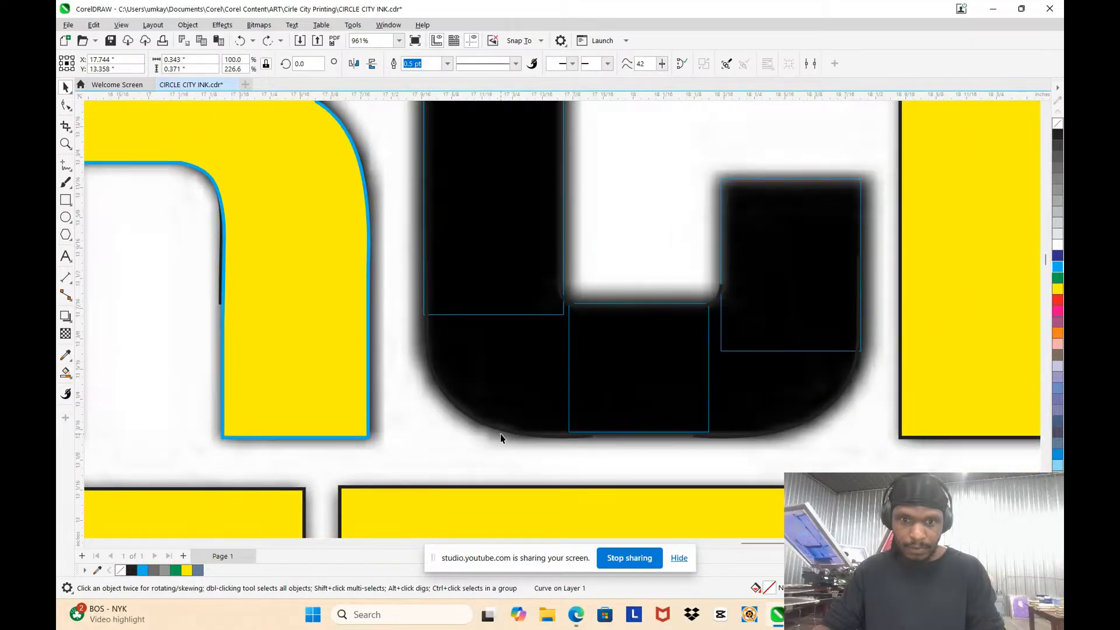
left_click(519, 436)
scroll(518, 434, "up", 3)
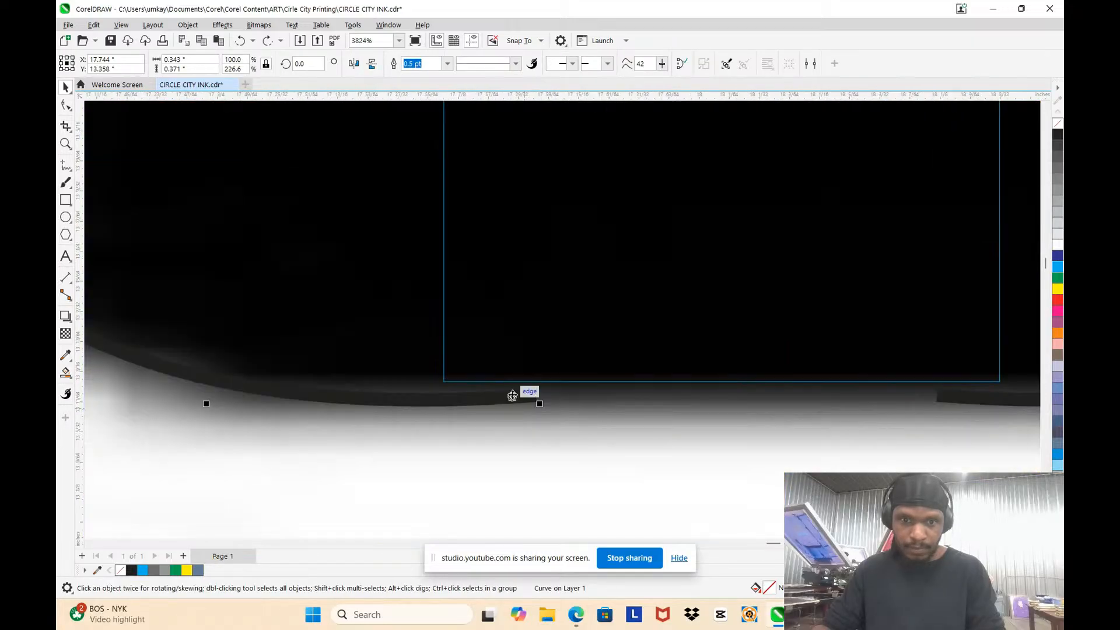
scroll(513, 367, "down", 2)
scroll(454, 375, "up", 2)
double_click(418, 385)
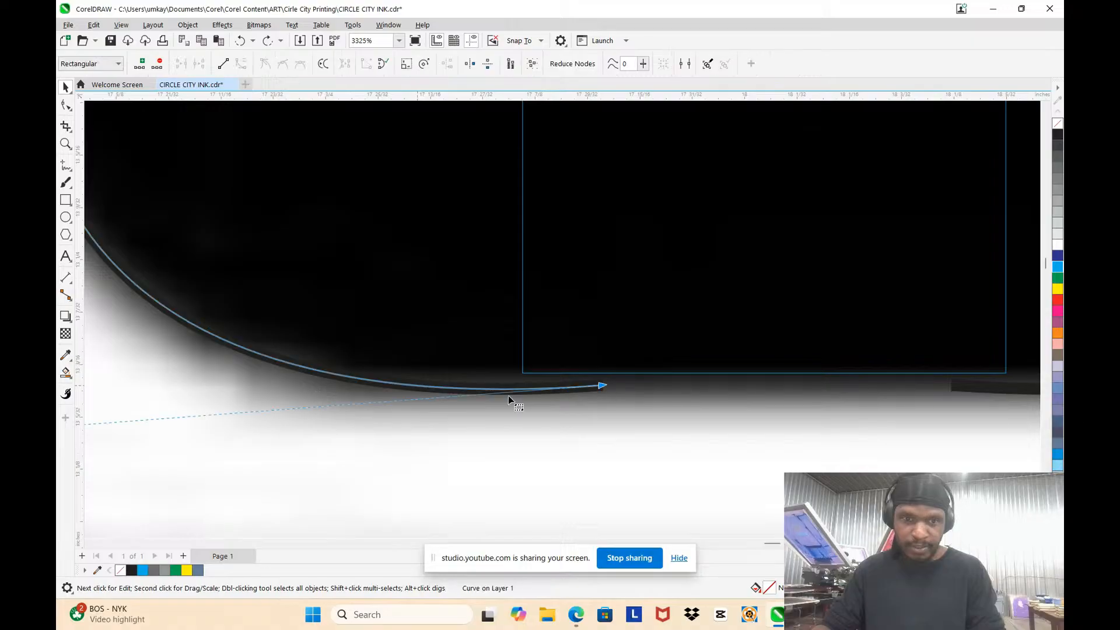
scroll(407, 398, "down", 1)
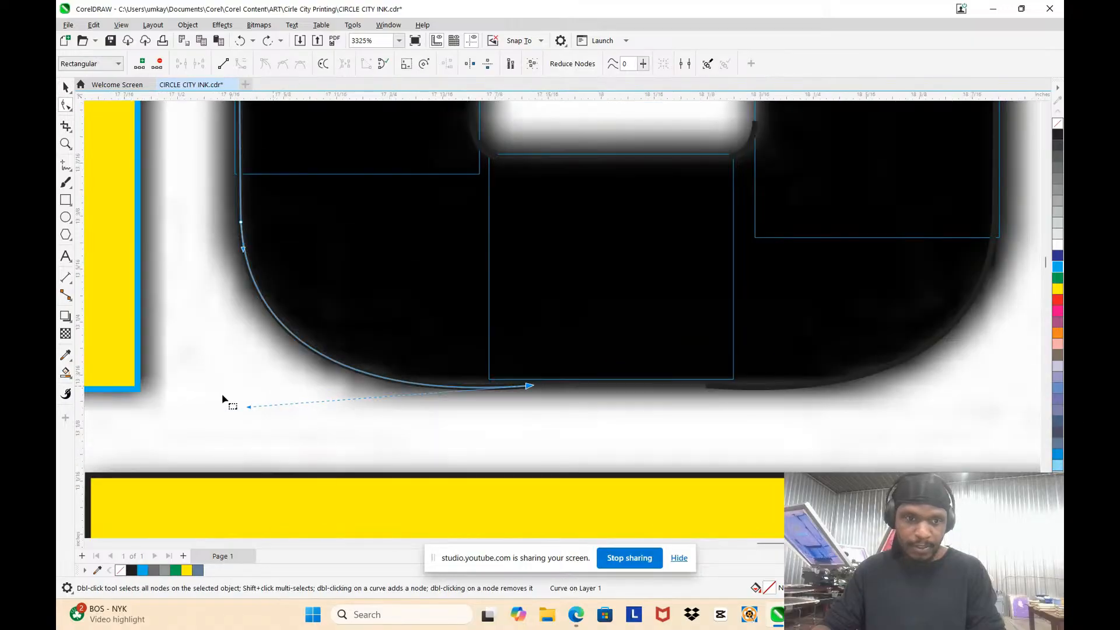
mouse_move(250, 410)
left_mouse_down()
mouse_move(250, 393)
mouse_move(243, 402)
left_mouse_up()
left_click_drag(529, 385, 531, 376)
Step: Replace the C's outer lower-right curve with a horizontally mirrored copy of the outer lower-left curve
left_click(750, 390)
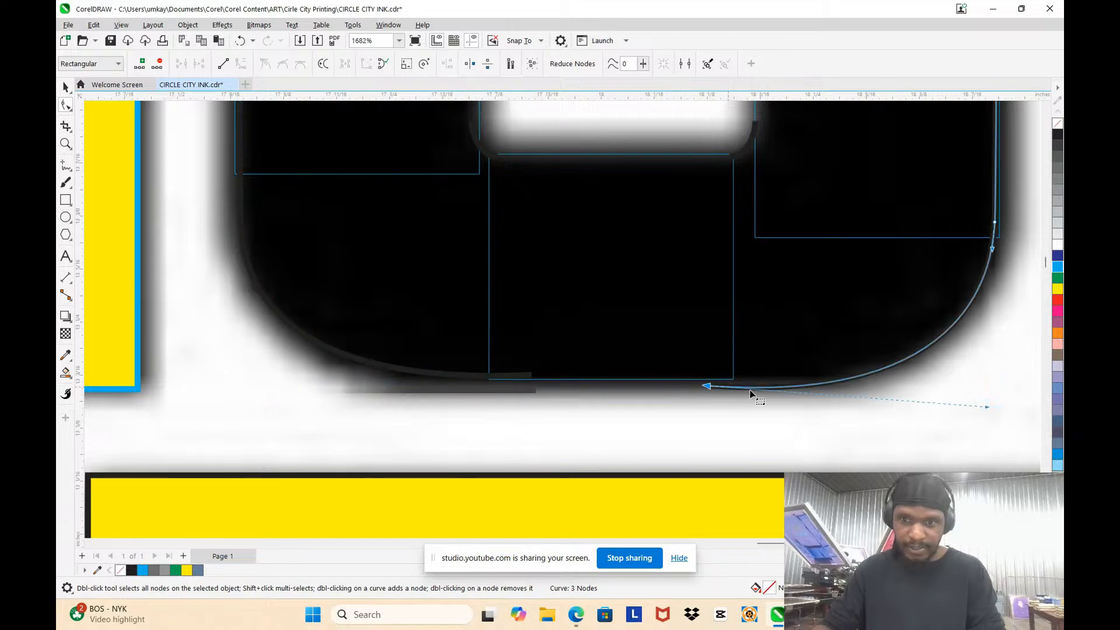
scroll(935, 290, "down", 3)
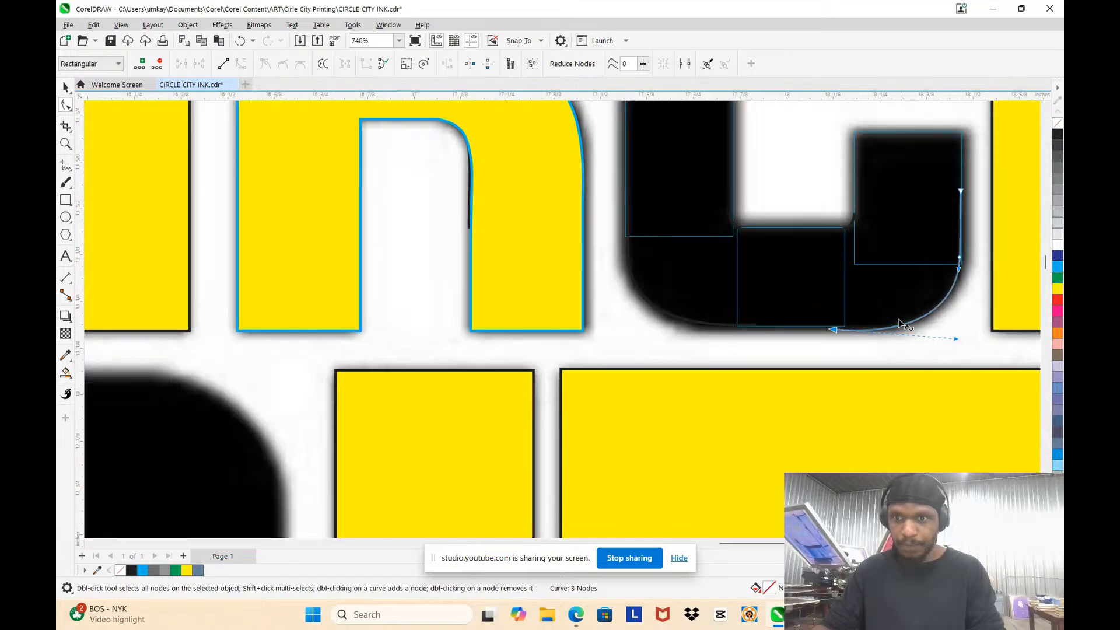
left_click_drag(986, 352, 805, 175)
key("Delete")
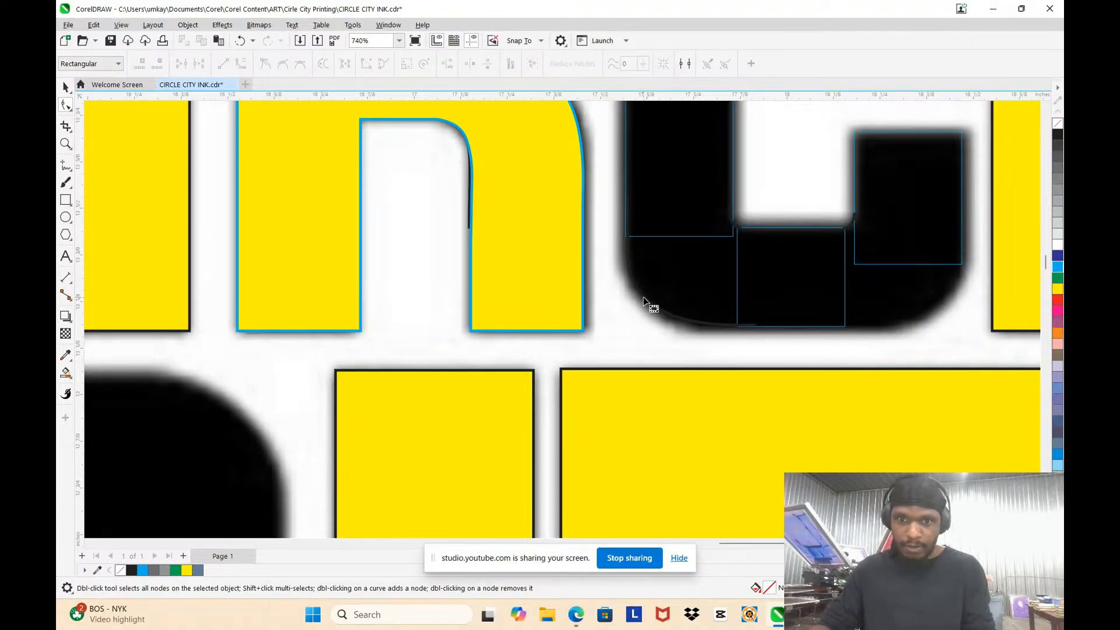
left_click(643, 297)
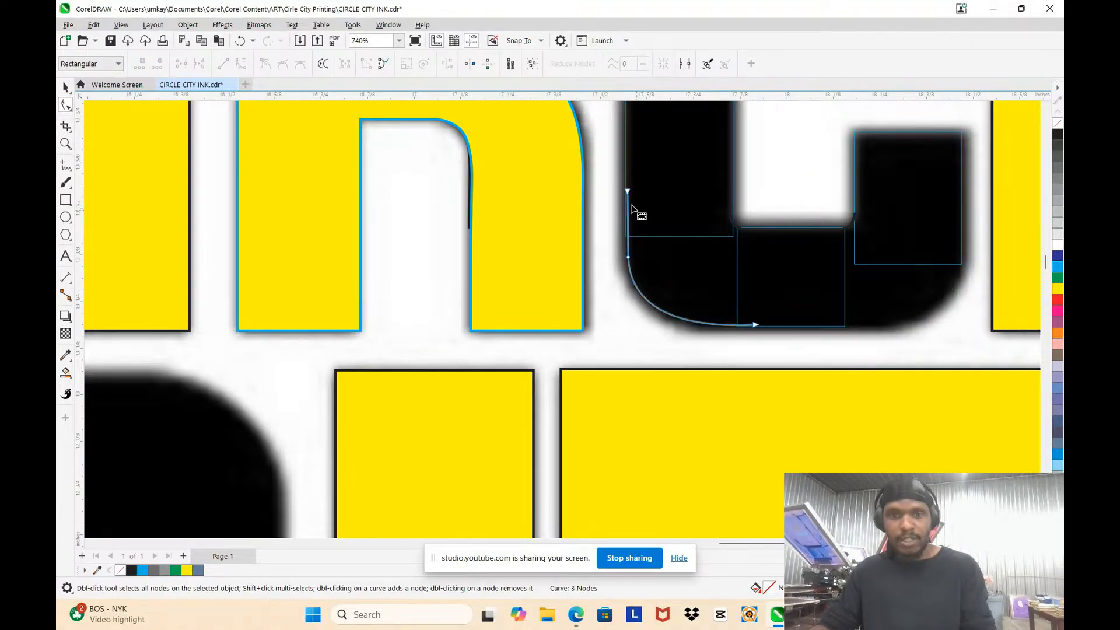
left_click(66, 87)
left_click_drag(624, 258, 896, 261)
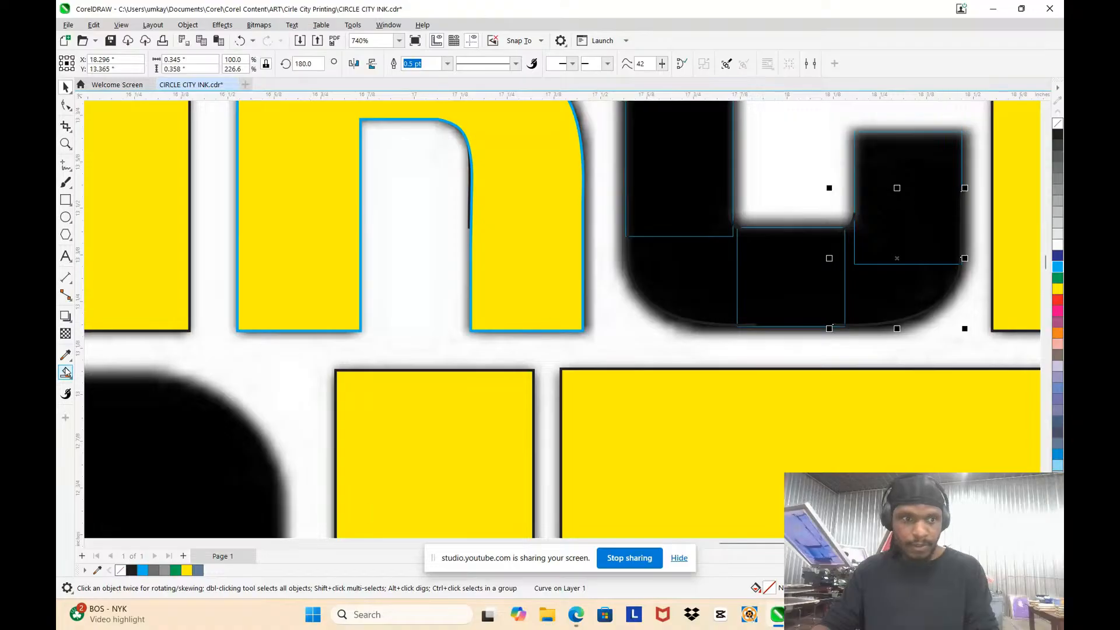
Step: Smart Fill the C's lower corners, bottom bar, lower arm and vertical stem with slate blue
left_click(68, 380)
left_click(87, 387)
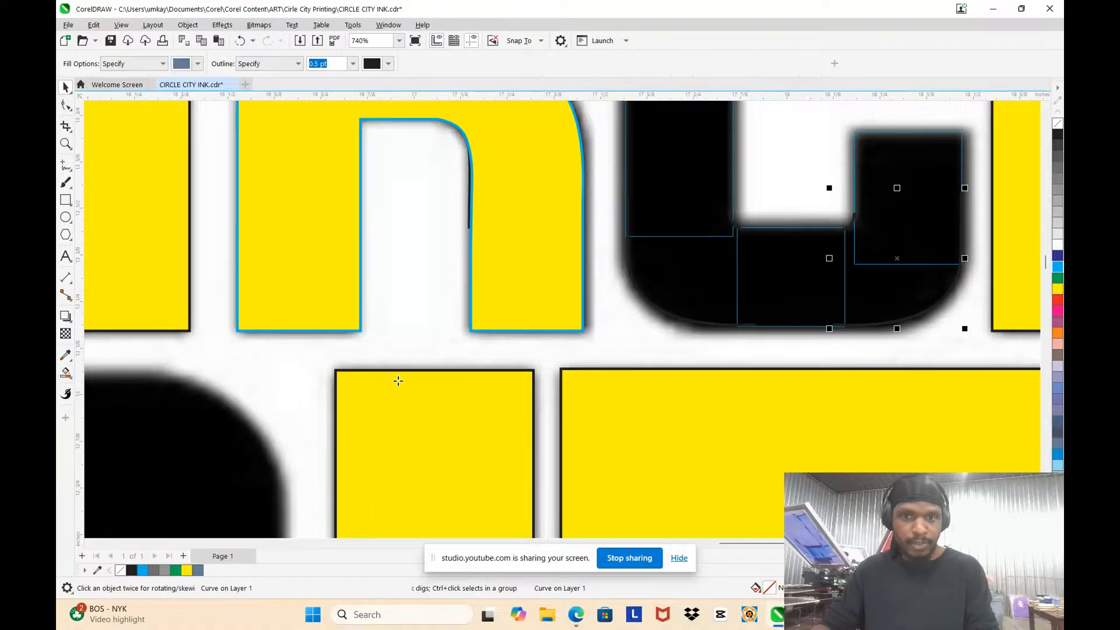
left_click(660, 275)
left_click(791, 290)
left_click(863, 290)
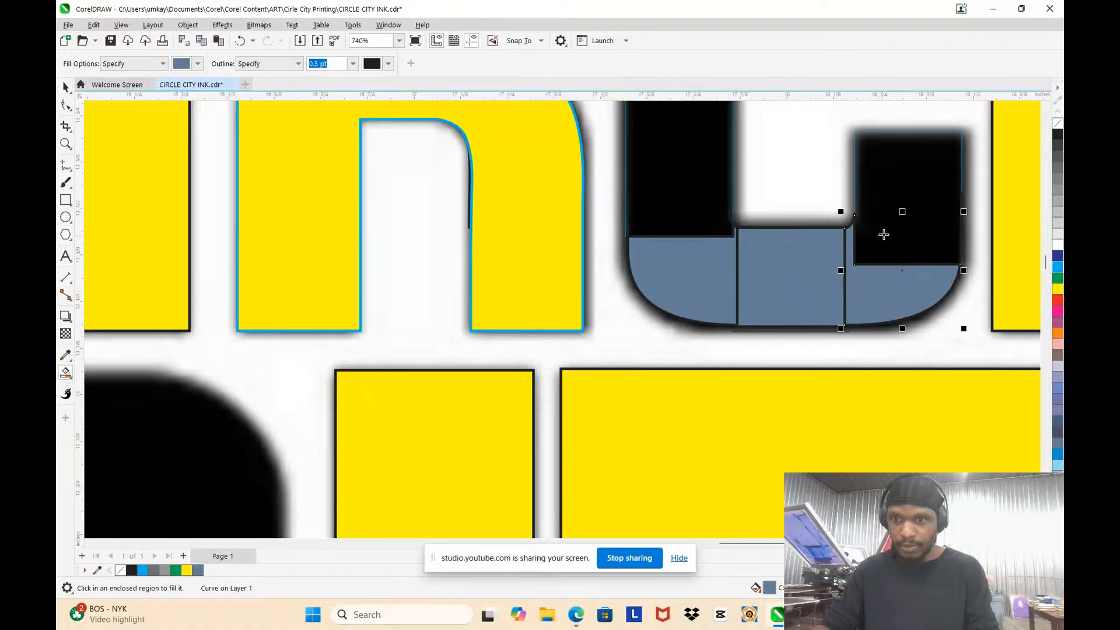
left_click(880, 233)
left_click(677, 193)
Step: Smart Fill the C's upper arm, outer upper-right corner and top bar with the same slate blue
scroll(747, 244, "down", 3)
scroll(777, 152, "up", 2)
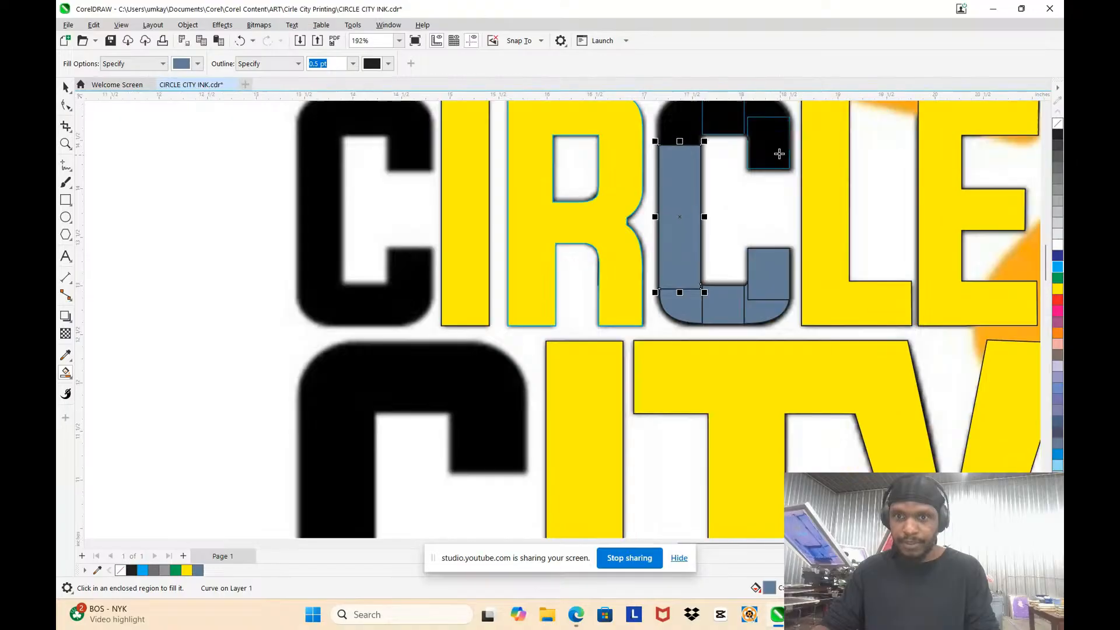
left_click(770, 148)
scroll(769, 148, "down", 2)
scroll(755, 185, "up", 4)
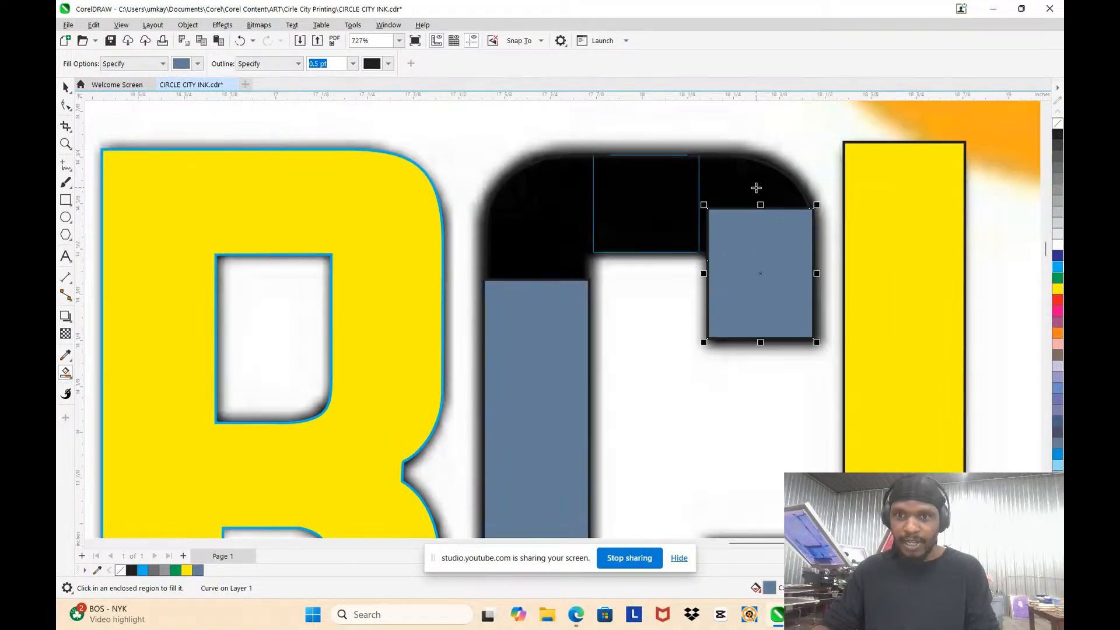
left_click(755, 187)
left_click(640, 207)
Step: Try to Smart Fill the C's upper-left corner region, undo the fill, and clear the selection
left_click(562, 238)
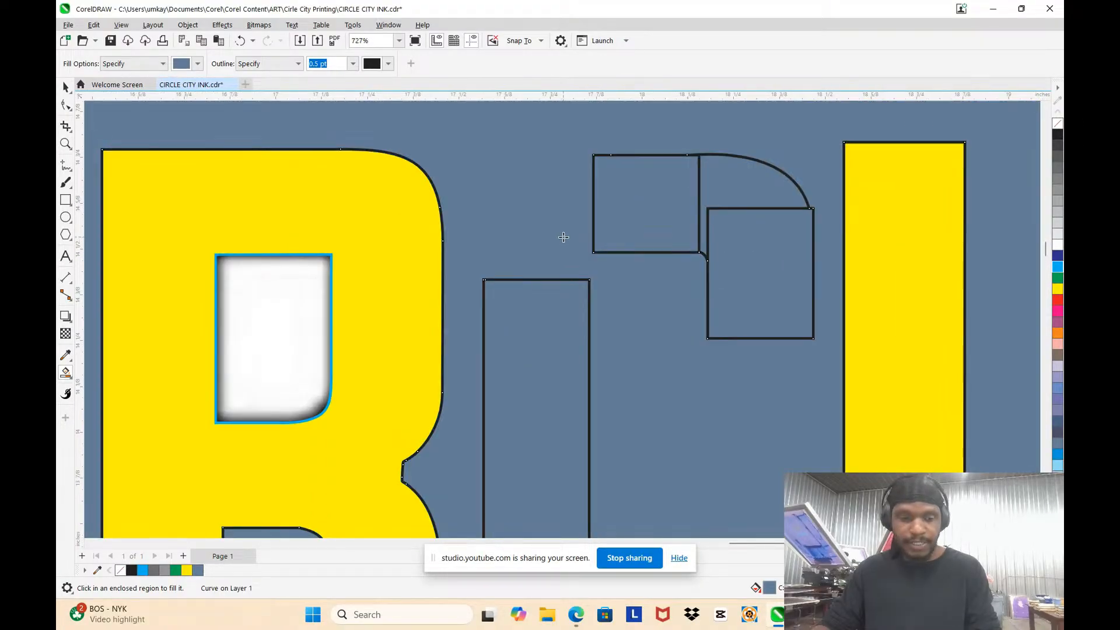
key("ctrl+z")
left_click(66, 87)
scroll(613, 286, "up", 5)
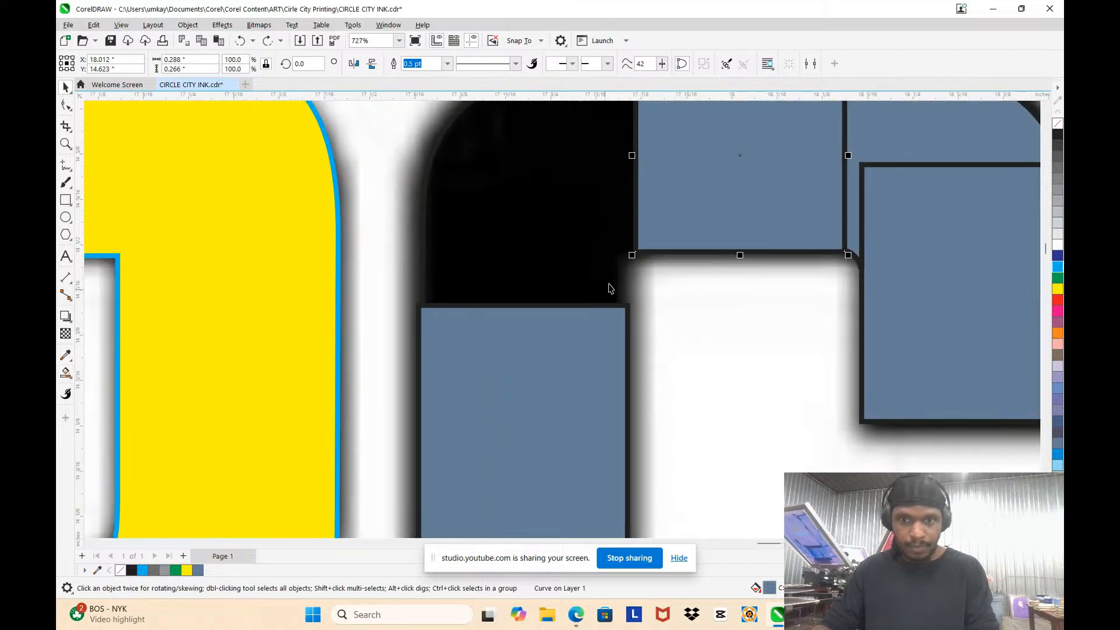
key("Escape")
Step: Place a horizontally mirrored copy of the inner upper-right corner curve at the C's inner upper-left corner
scroll(663, 220, "up", 3)
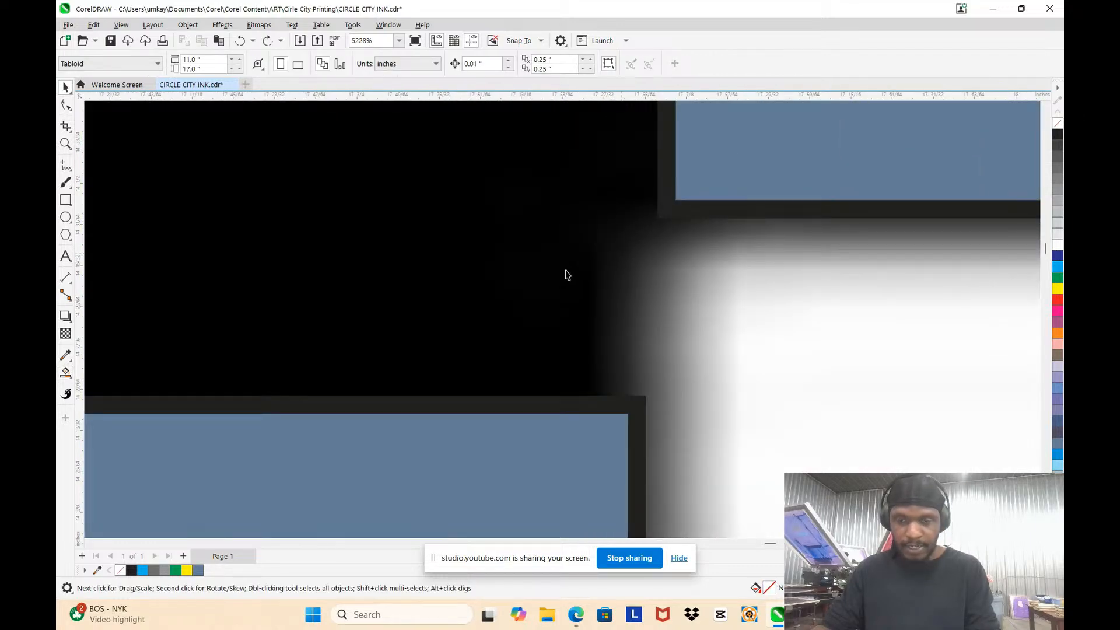
scroll(839, 278, "down", 4)
scroll(761, 262, "up", 3)
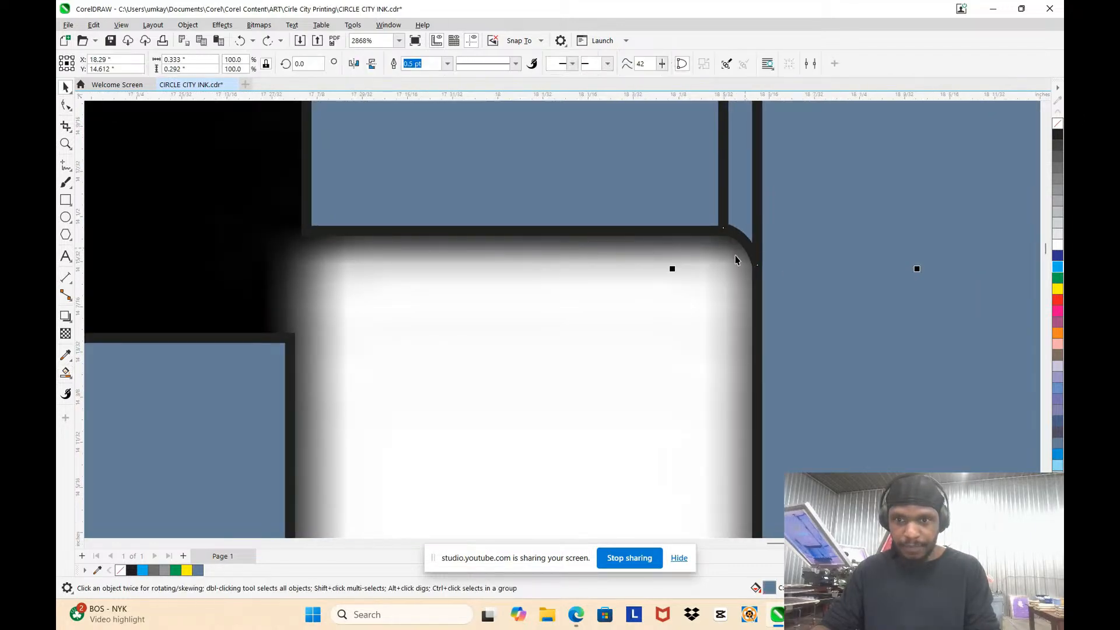
scroll(676, 280, "down", 2)
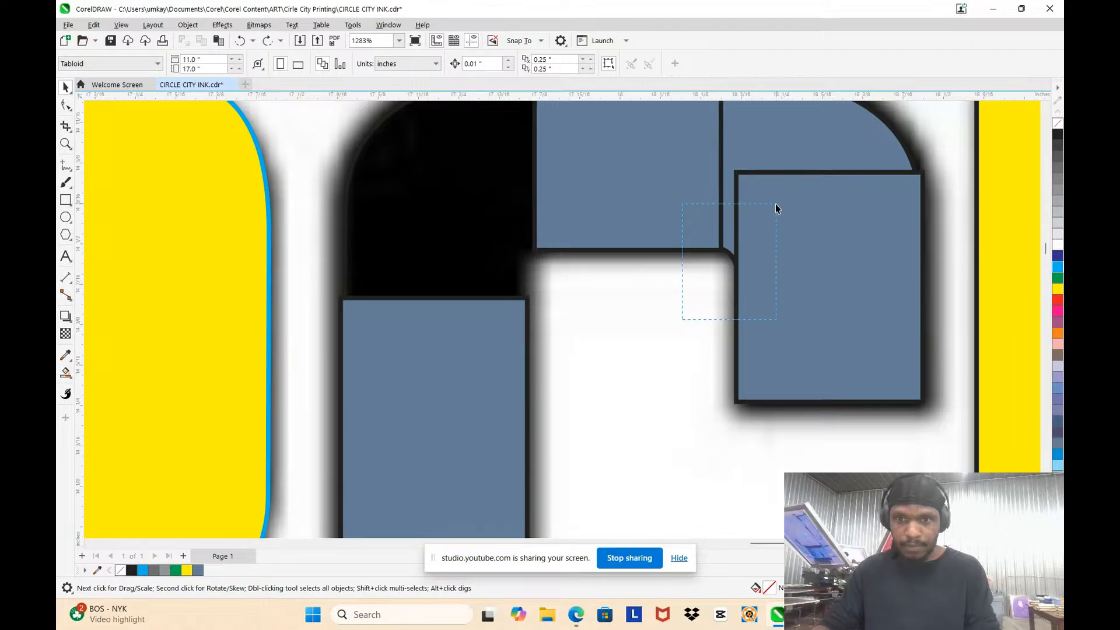
left_click_drag(775, 206, 775, 221)
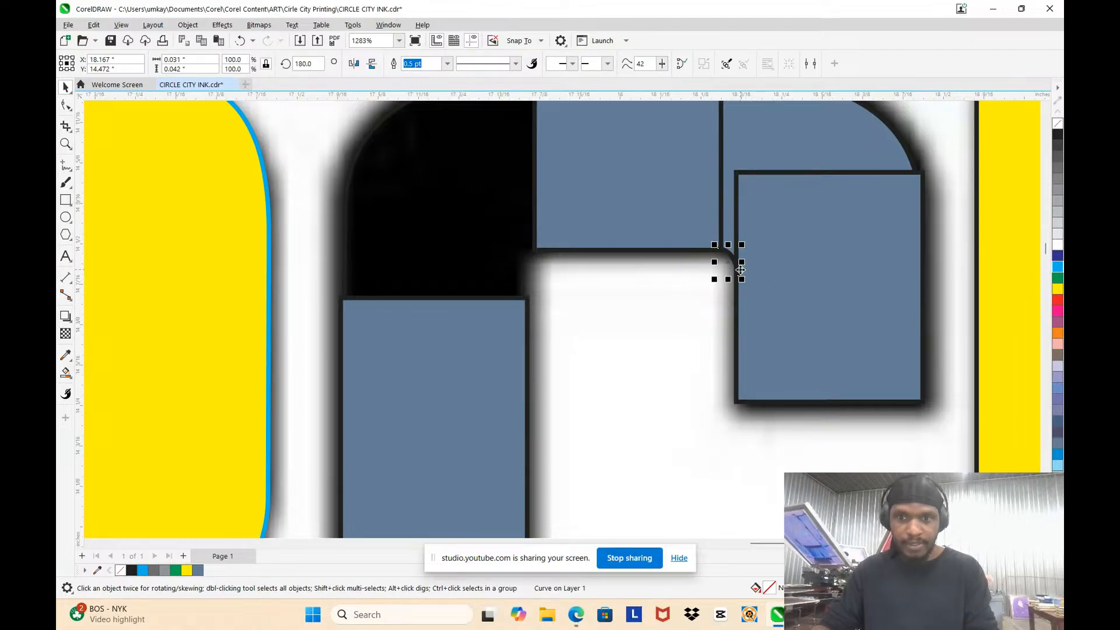
left_click_drag(743, 264, 721, 263)
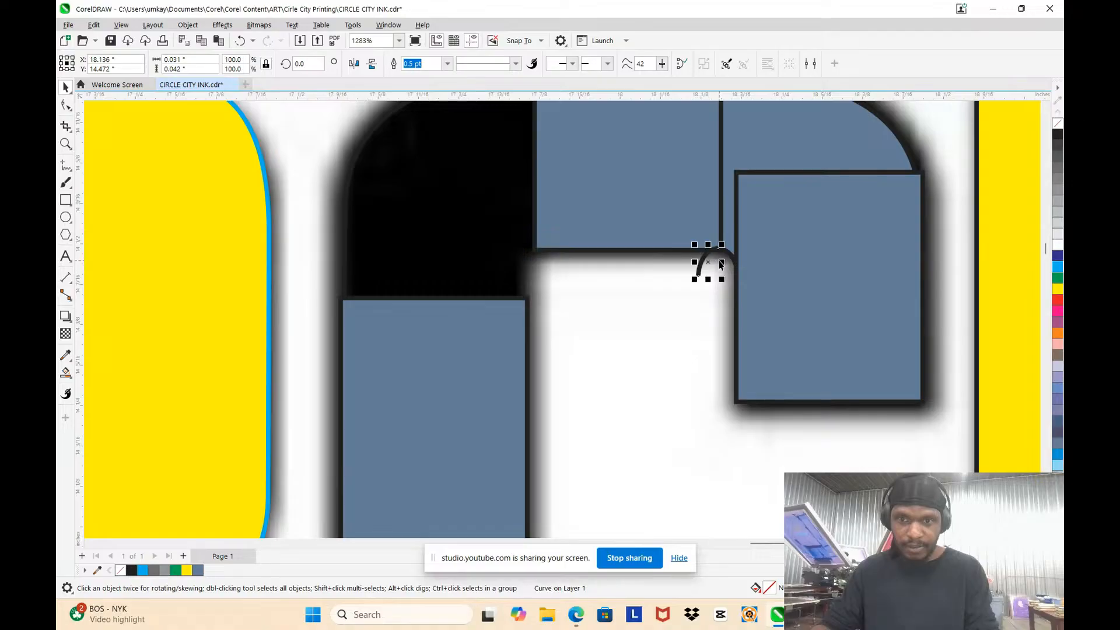
left_click_drag(602, 257, 543, 262)
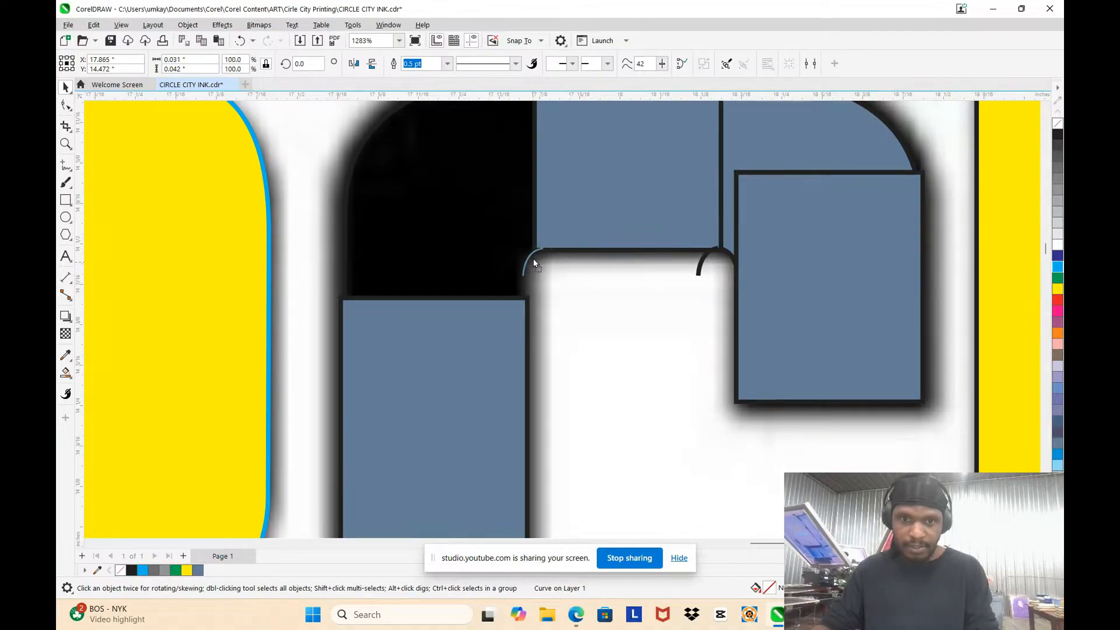
Step: Add a node near the lower end of the inner upper-left curve and extend that end down into the stem rectangle
scroll(532, 258, "up", 2)
key("F10")
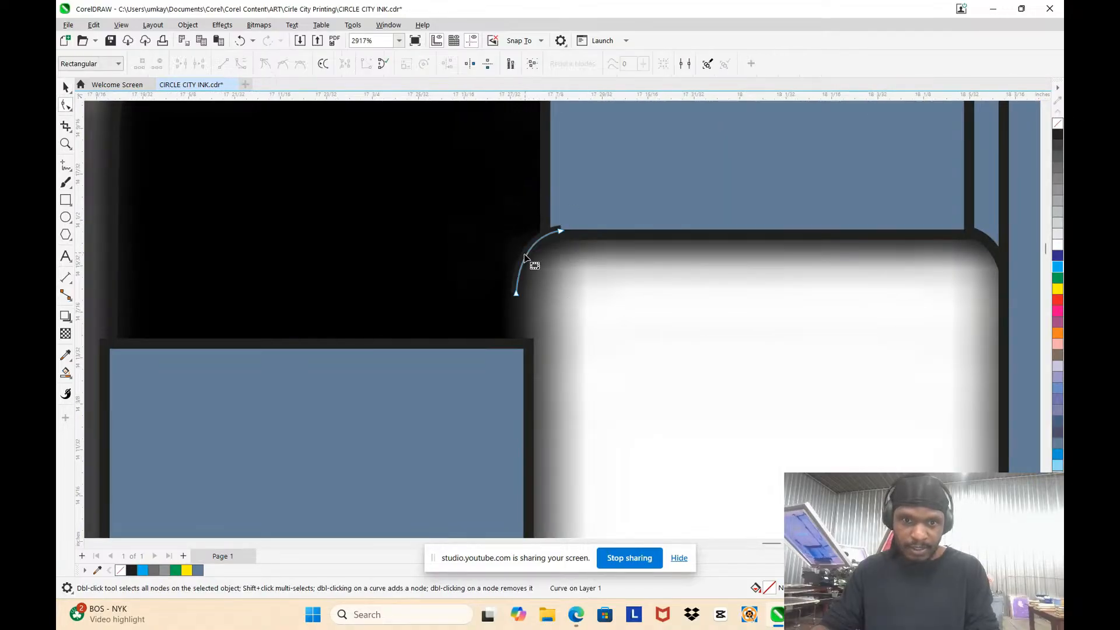
double_click(518, 284)
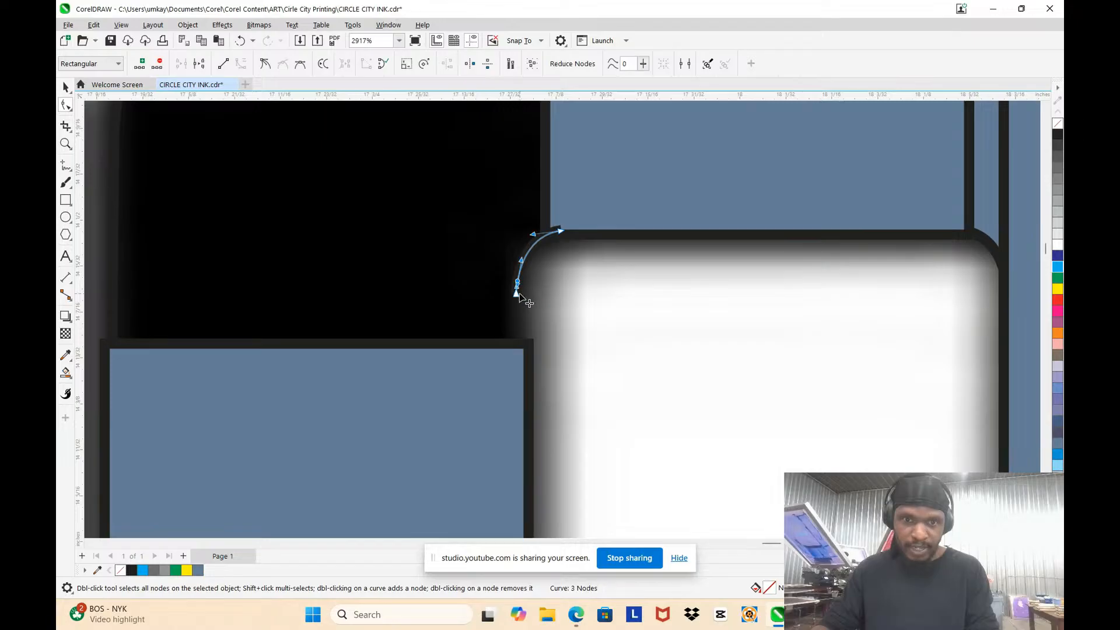
left_click_drag(516, 293, 516, 383)
scroll(529, 292, "down", 2)
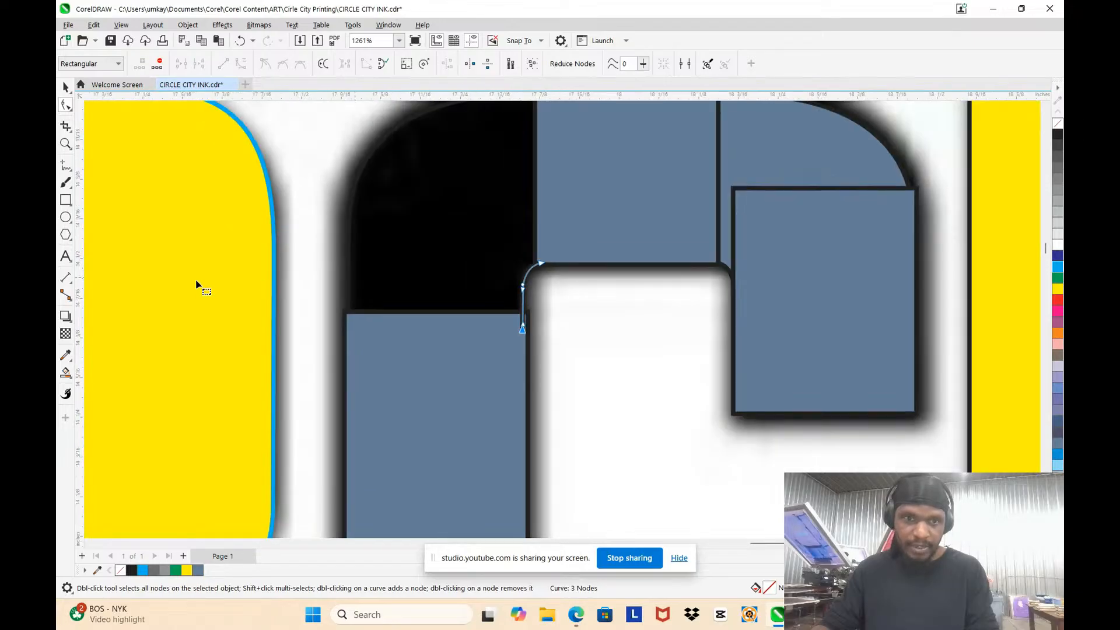
Step: Smart Fill the enclosed upper-left corner region of the C with slate blue
left_click(65, 373)
left_click(456, 183)
scroll(456, 183, "down", 4)
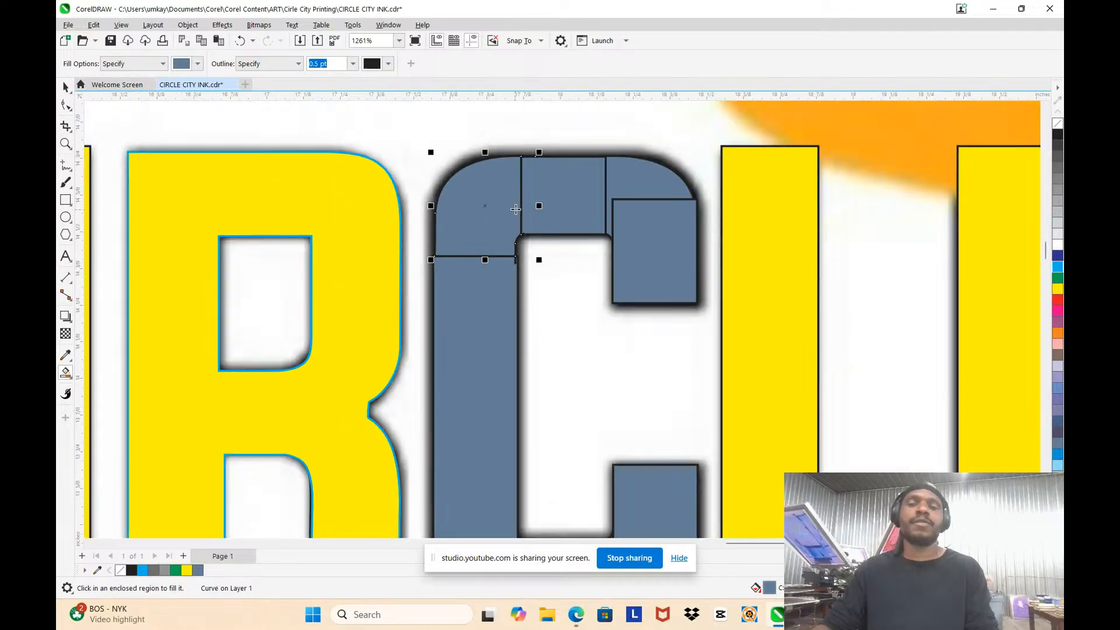
Step: Select all nine slate blue pieces of the C and weld them into a single shape
left_click(61, 90)
scroll(590, 354, "up", 2)
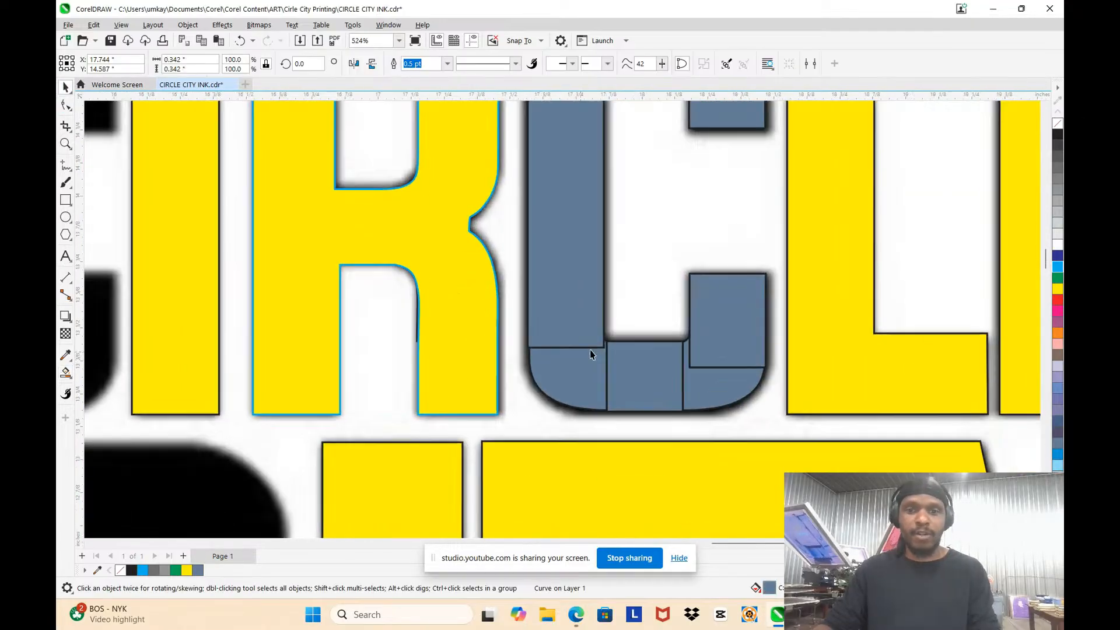
left_click(706, 304)
left_click(713, 390, "shift")
left_click(641, 376, "shift")
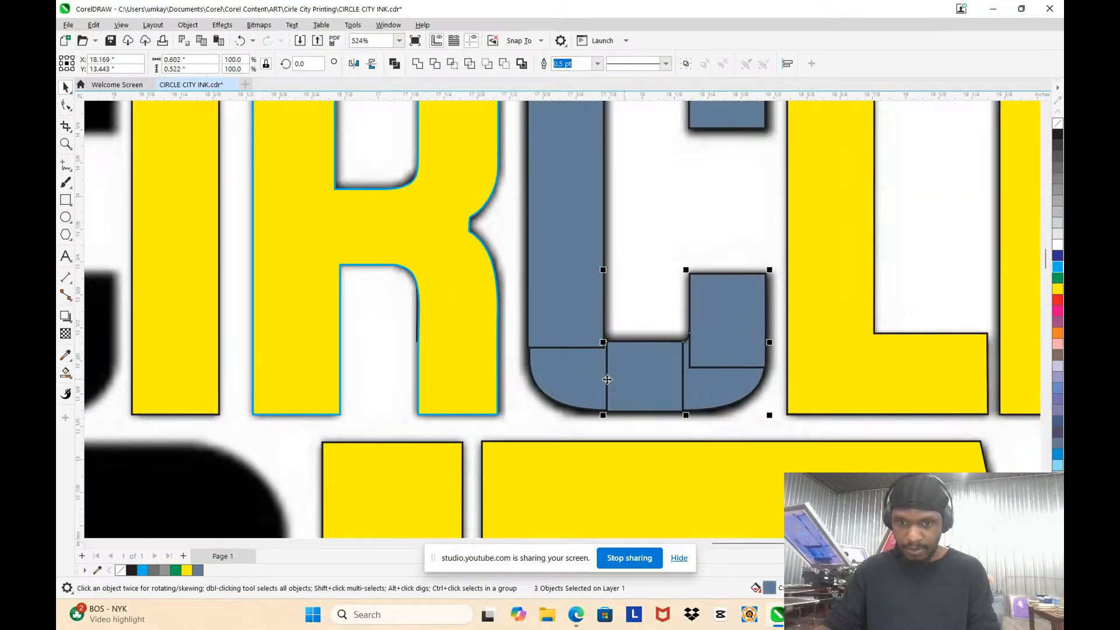
left_click(559, 292, "shift")
left_click(560, 292, "shift")
scroll(612, 302, "down", 2)
left_click(663, 188, "shift")
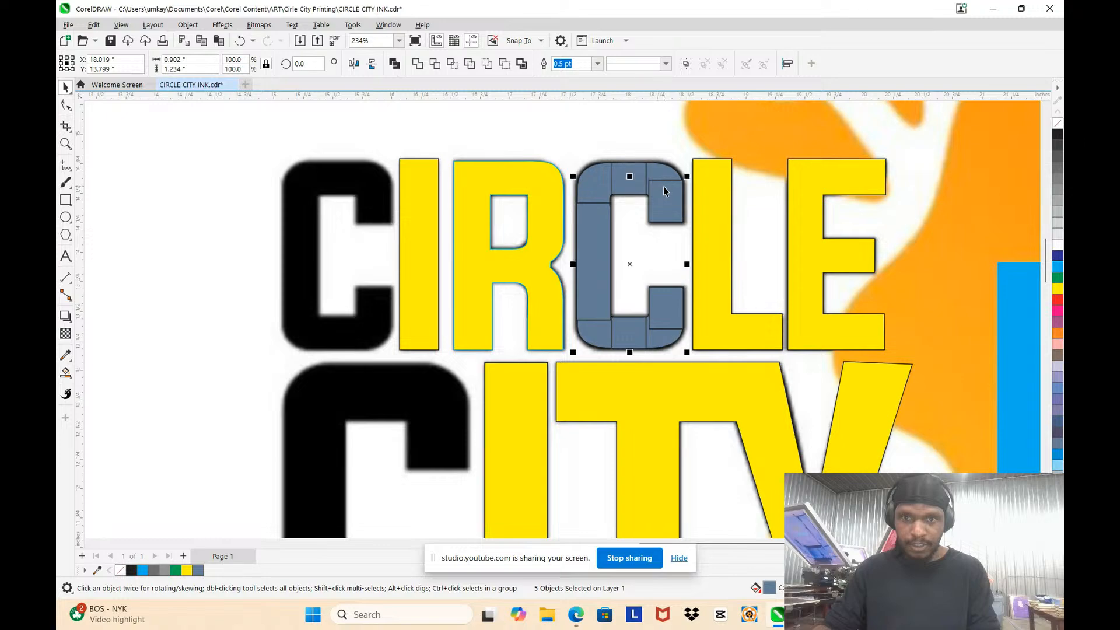
left_click(658, 171, "shift")
left_click(641, 175, "shift")
left_click(609, 177, "shift")
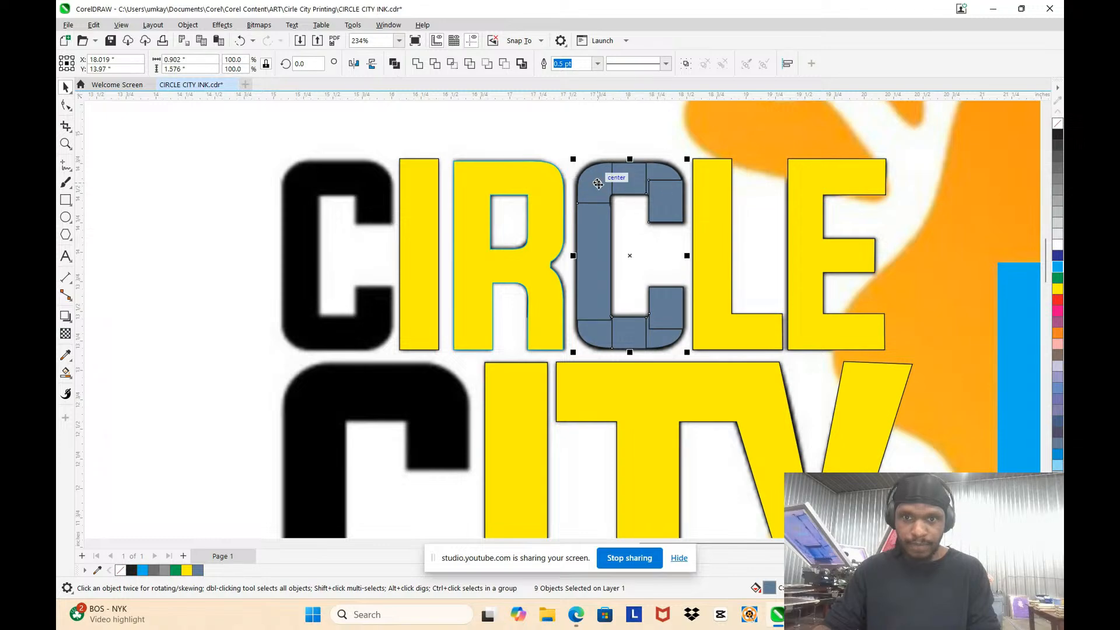
left_click(418, 64)
Step: Try to delete the leftover construction shapes around the second C of CIRCLE, and undo the deletion
scroll(641, 175, "up", 3)
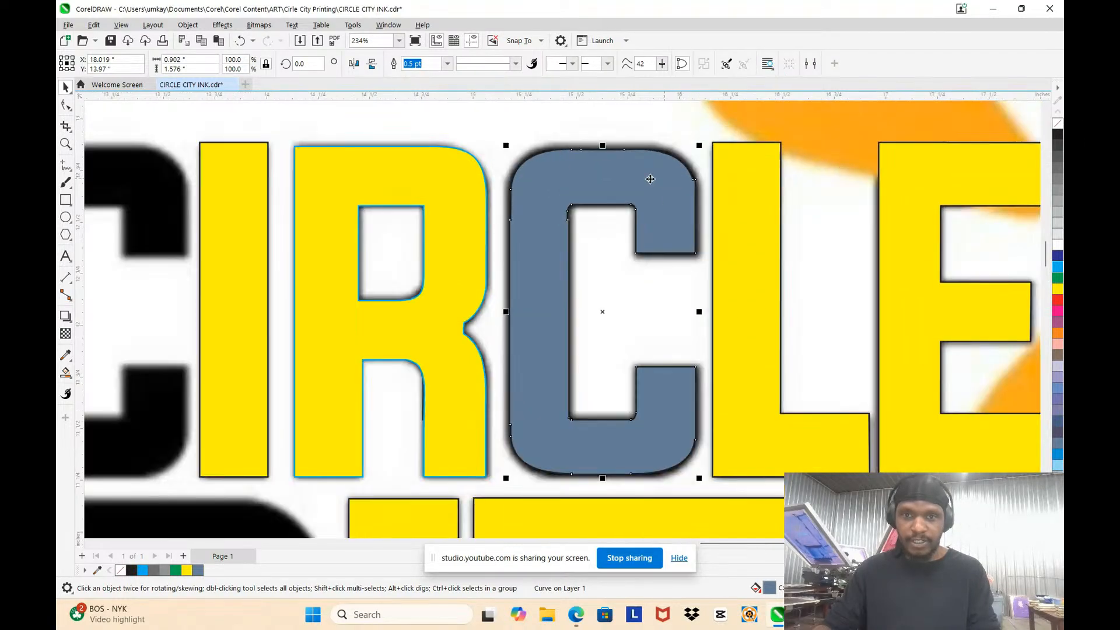
scroll(622, 173, "down", 2)
left_click(624, 150)
scroll(618, 175, "up", 3)
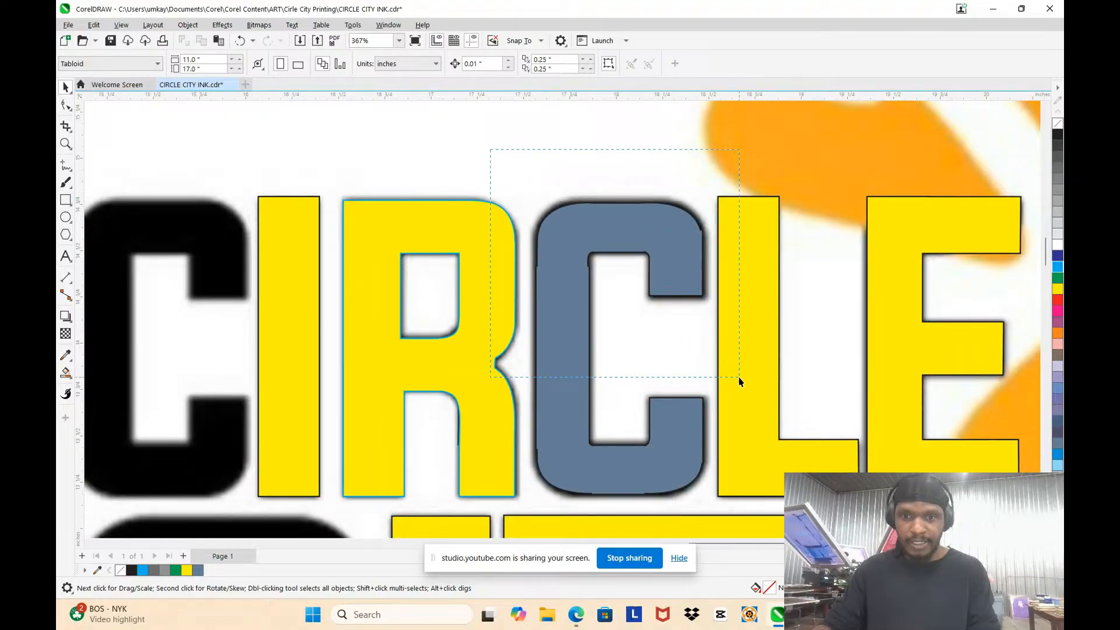
left_click_drag(739, 382, 742, 394)
left_click(537, 156)
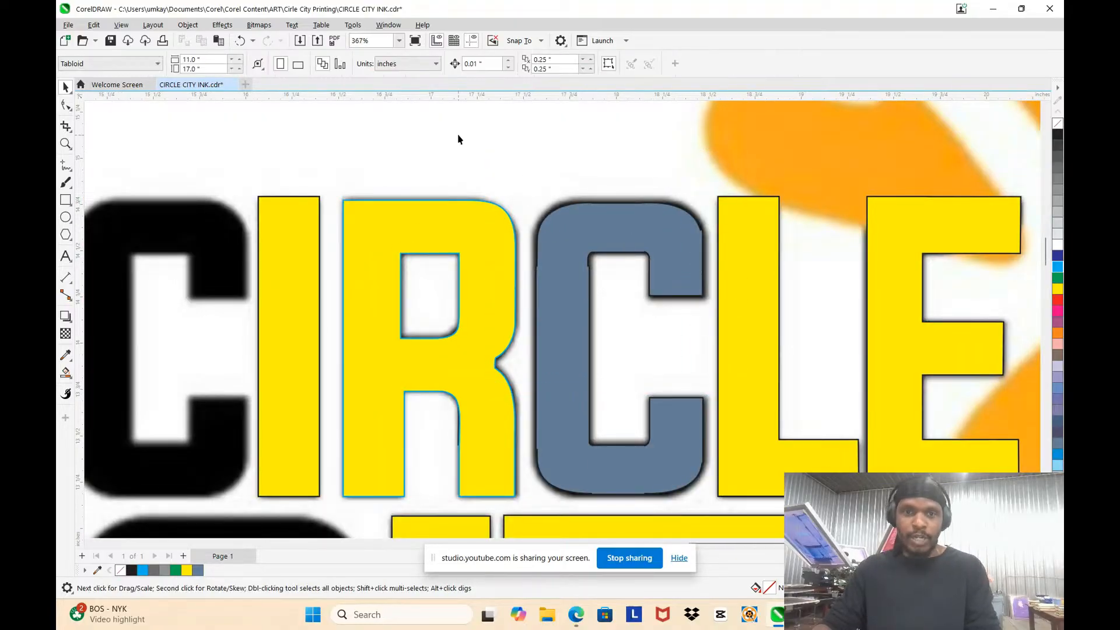
left_click_drag(702, 322, 755, 390)
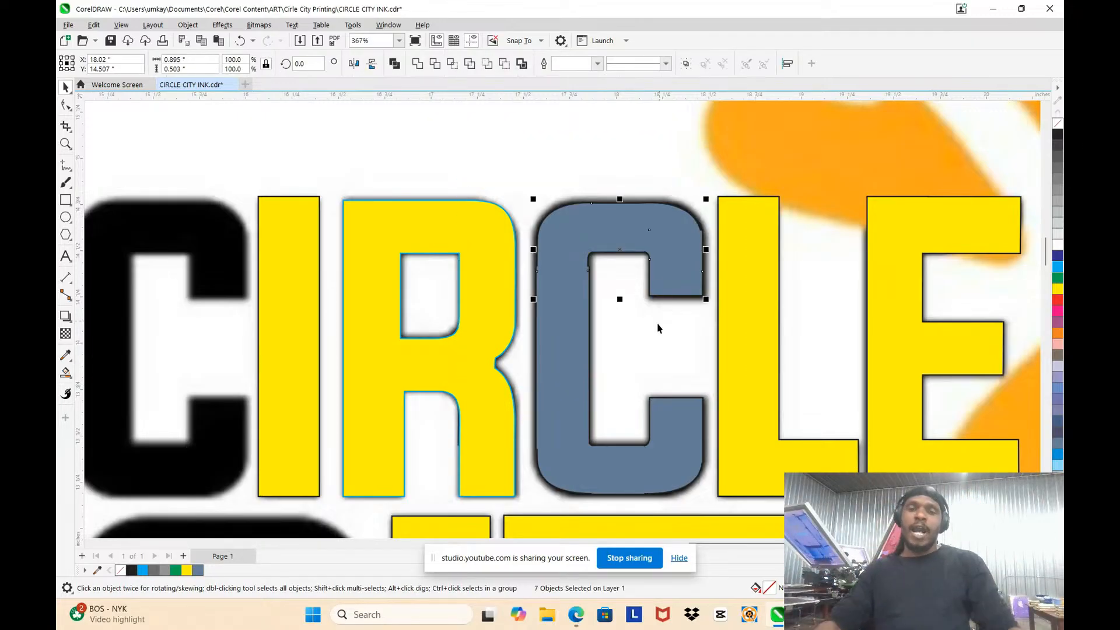
left_click(485, 170)
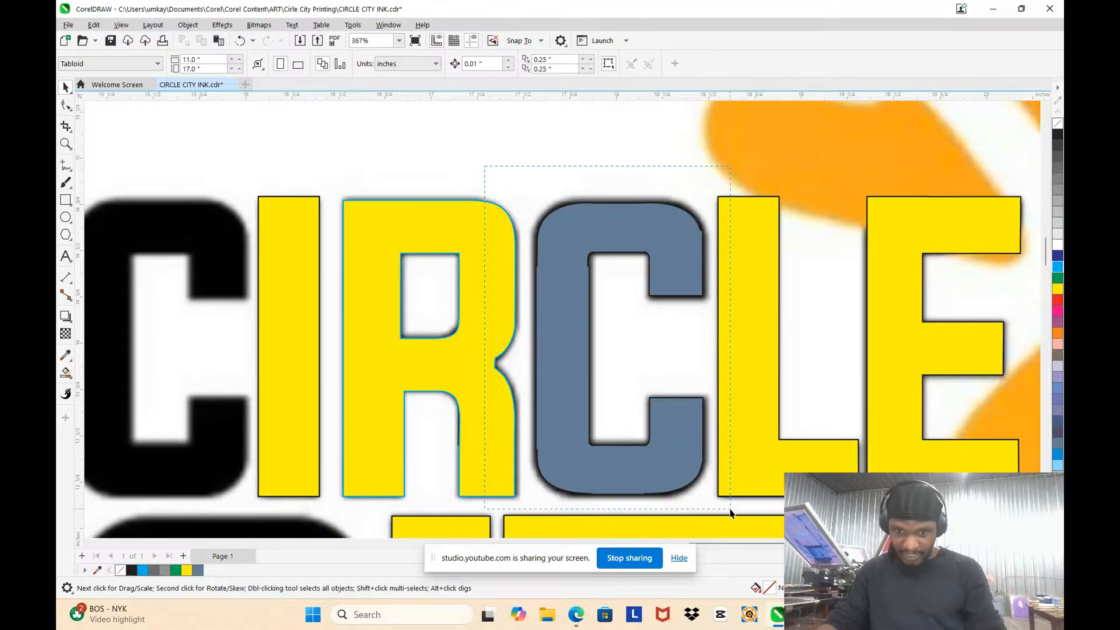
left_click_drag(734, 513, 736, 514)
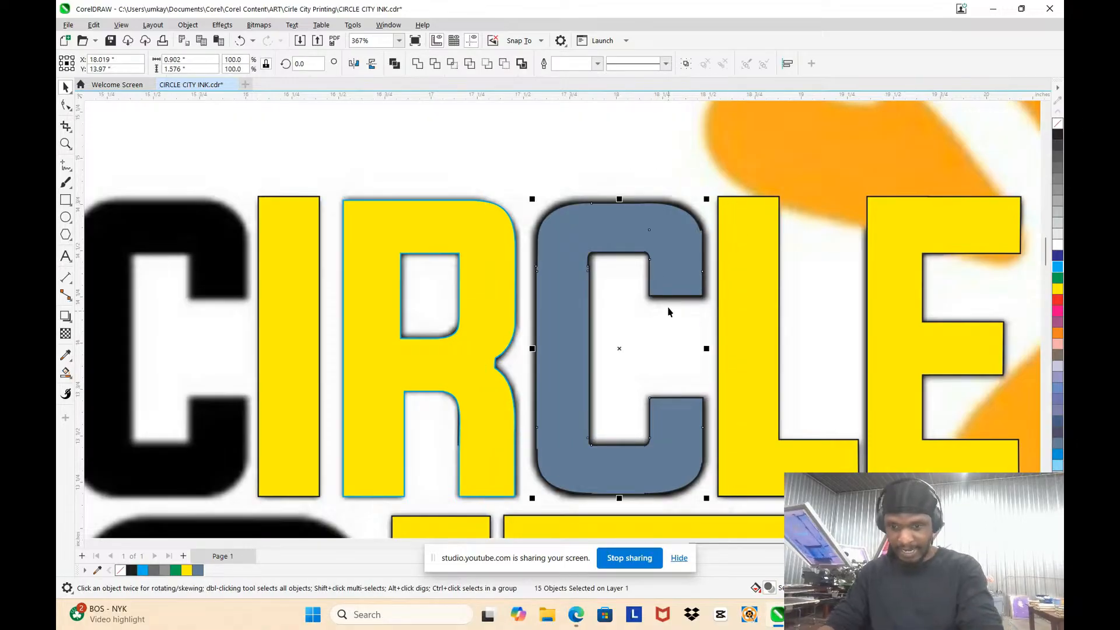
key("Delete")
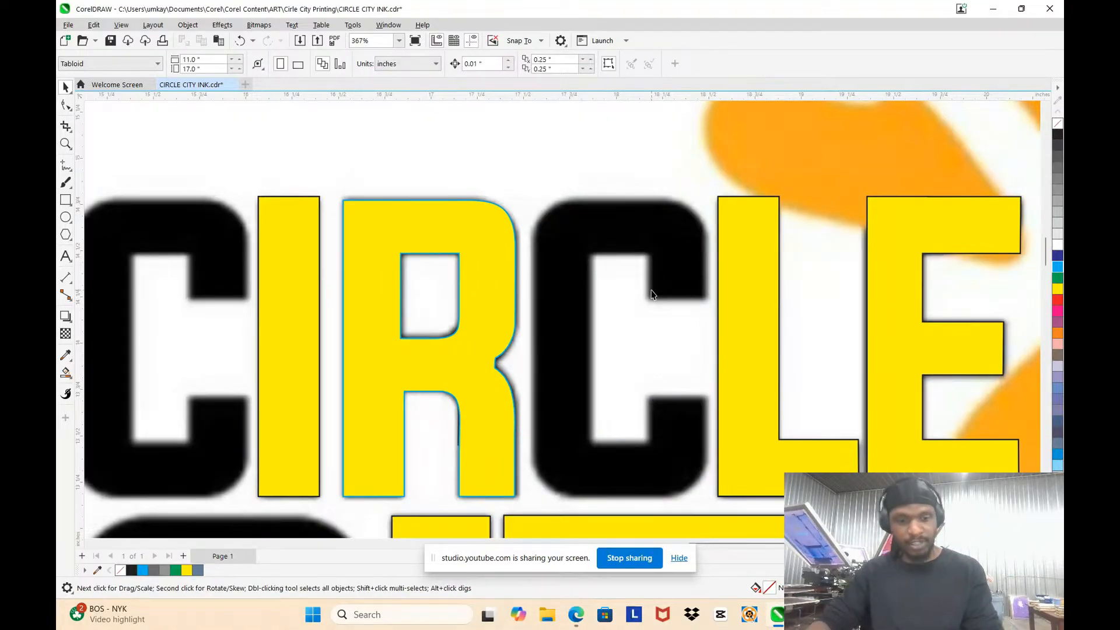
key("ctrl+z")
Step: Delete the construction shapes left behind the welded C, and check beneath it by moving the C aside and undoing that move
left_click_drag(446, 125, 785, 474)
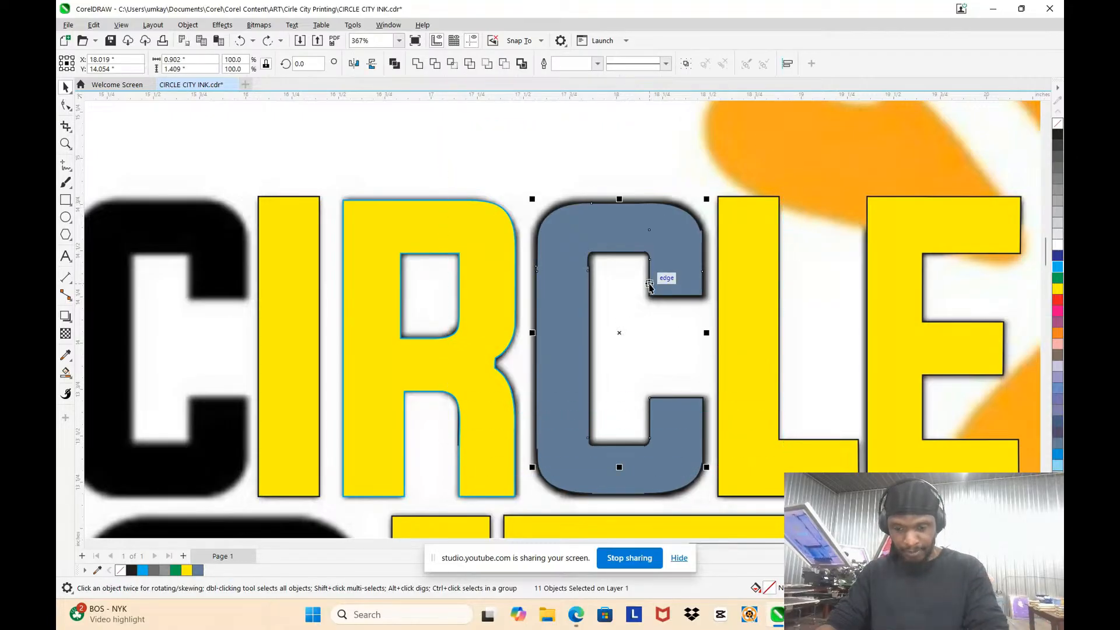
left_click(517, 233)
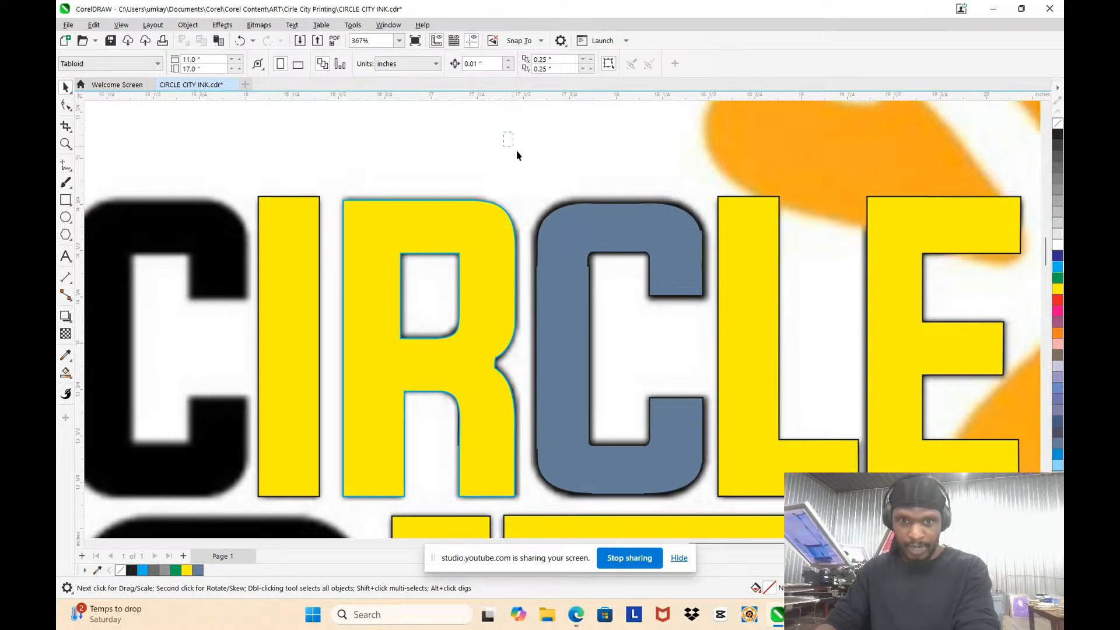
left_click_drag(516, 155, 803, 424)
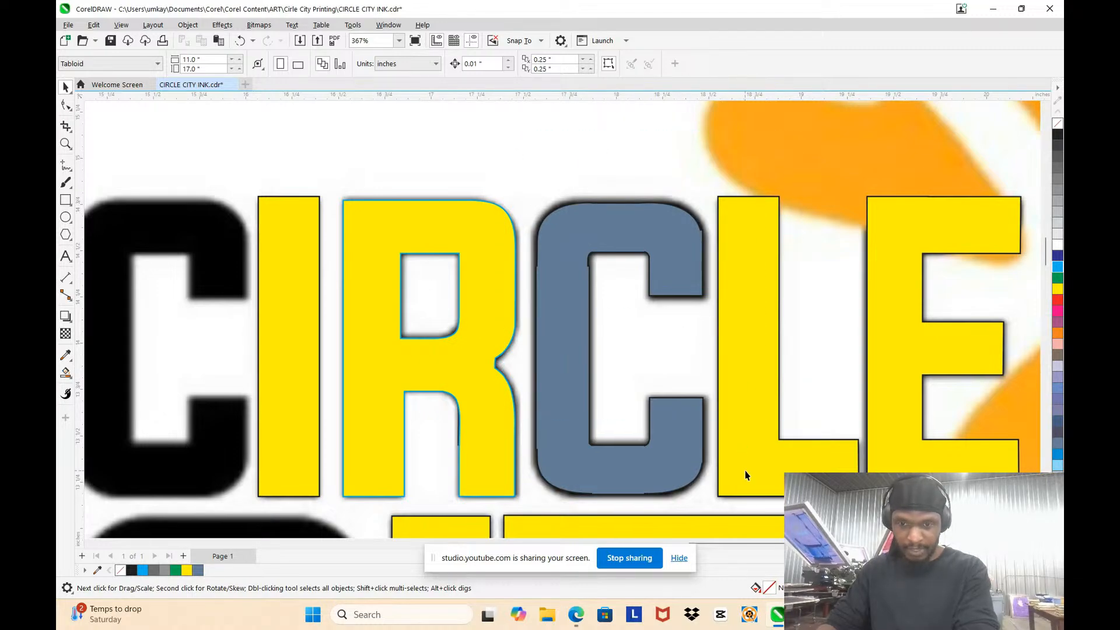
left_click_drag(634, 364, 513, 333)
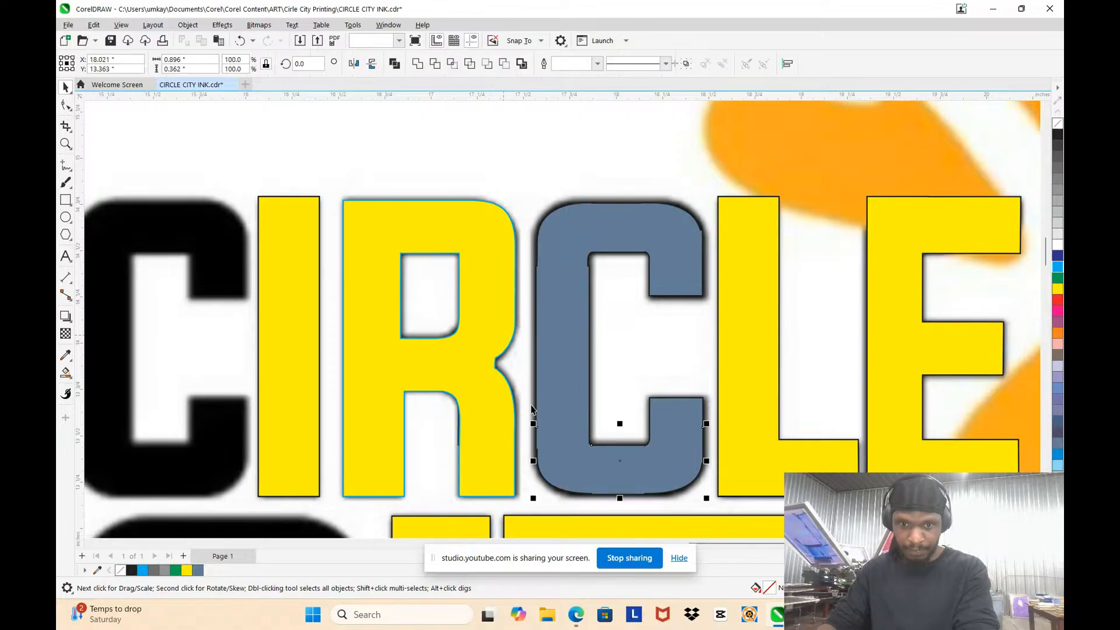
left_click(685, 456)
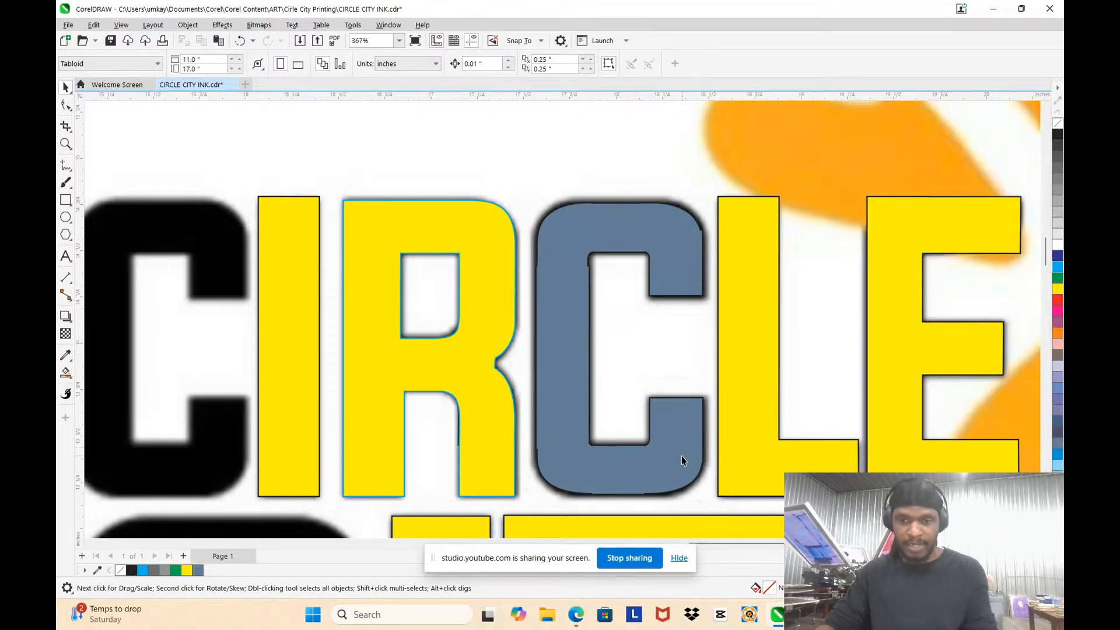
left_click_drag(681, 456, 946, 377)
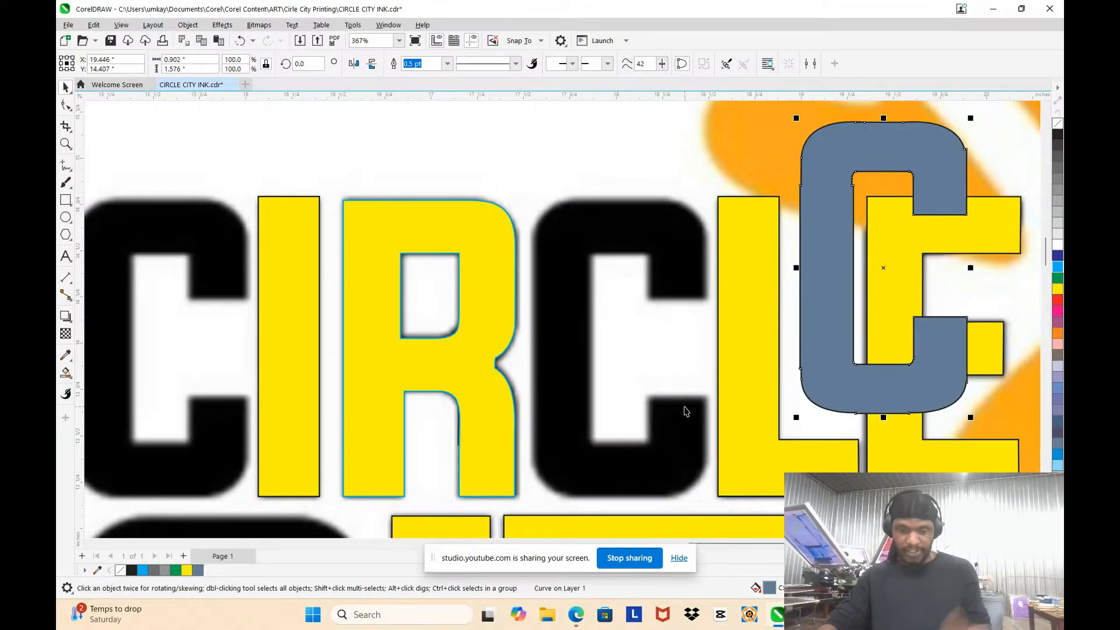
key("ctrl+z")
Step: Nudge the nodes of the C's top edge and outer upper corners up 0.01 inch with the Shape tool
scroll(705, 224, "up", 5)
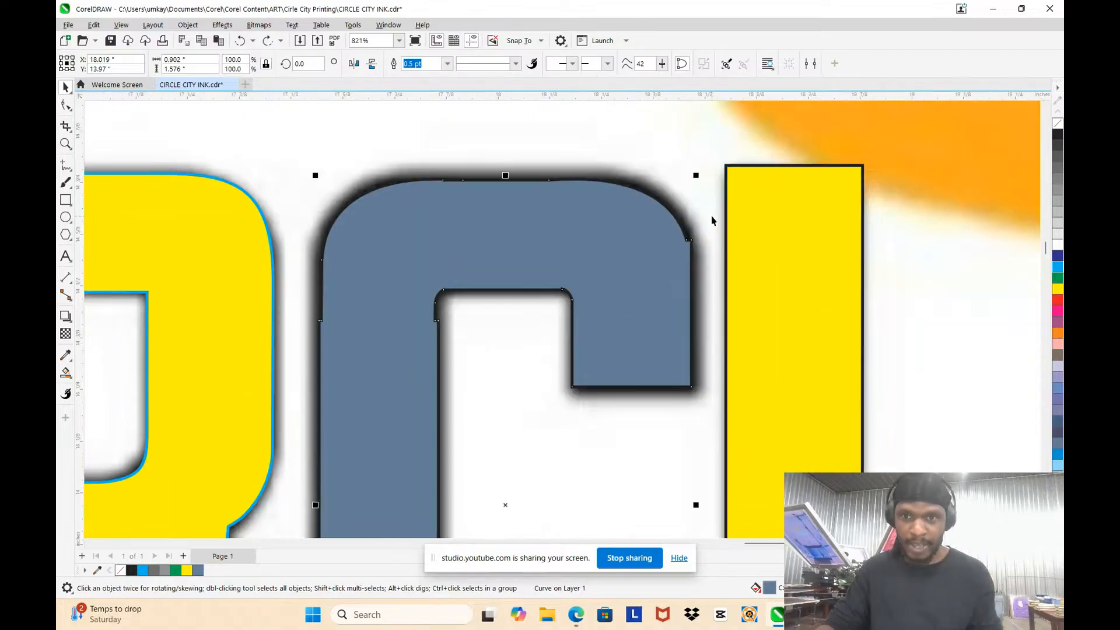
scroll(641, 276, "up", 1)
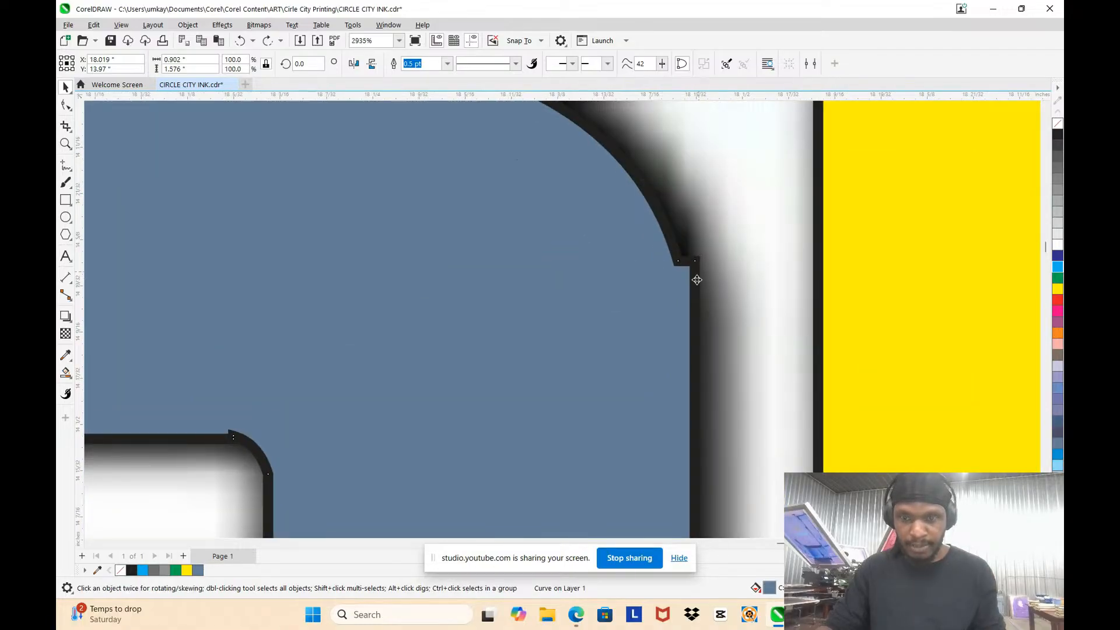
scroll(665, 253, "up", 1)
scroll(664, 254, "down", 2)
key("F10")
scroll(680, 258, "down", 3)
scroll(711, 423, "up", 2)
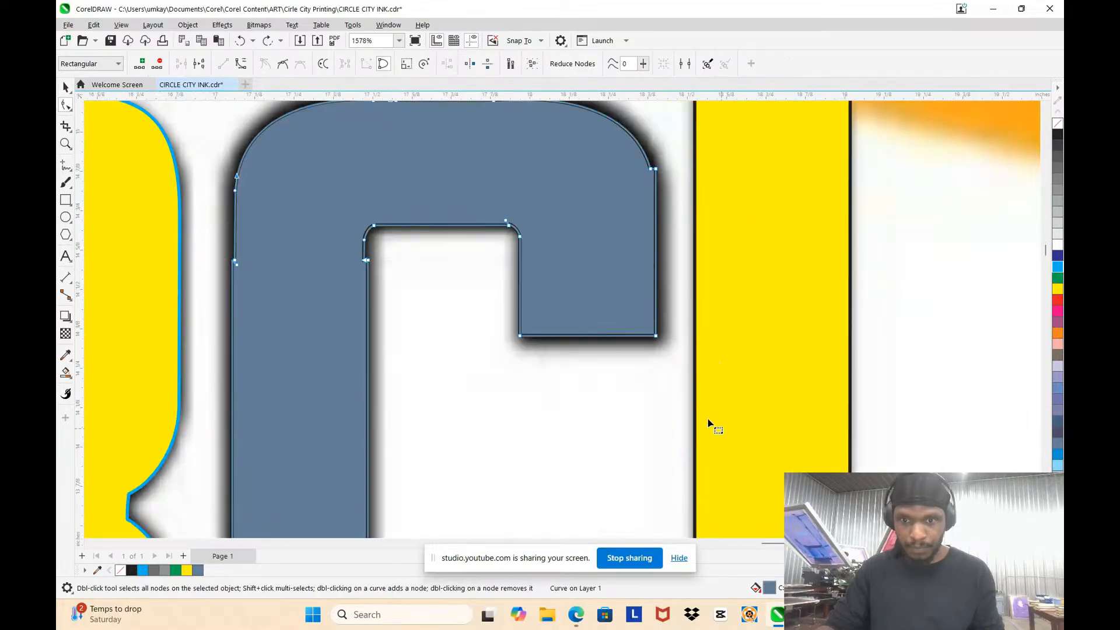
scroll(655, 202, "down", 3)
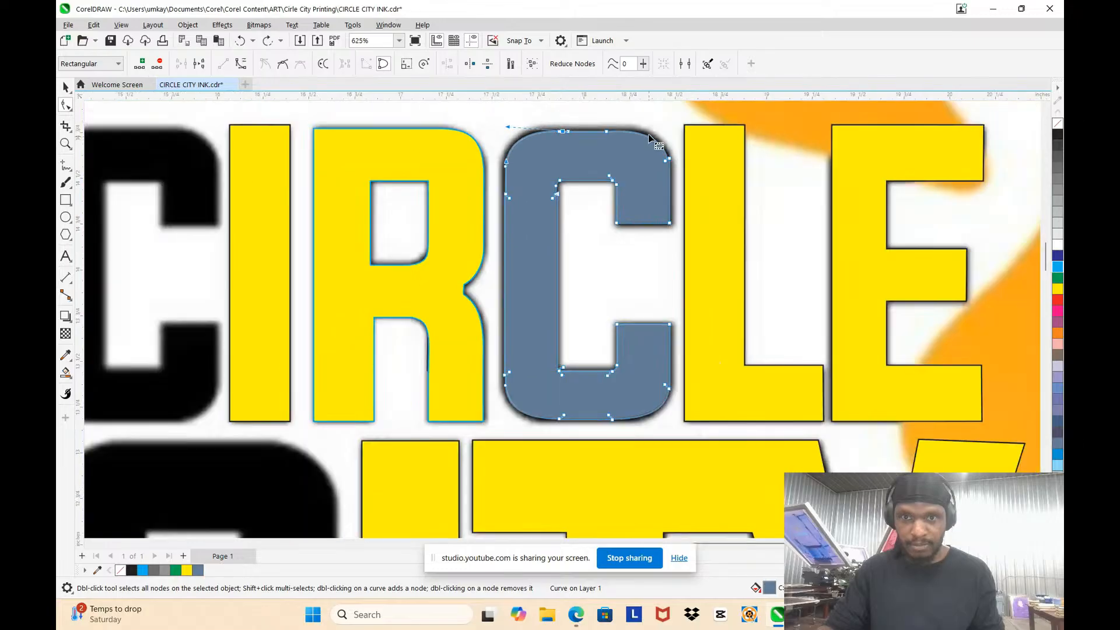
scroll(646, 128, "up", 3)
scroll(647, 128, "down", 2)
scroll(334, 130, "up", 2)
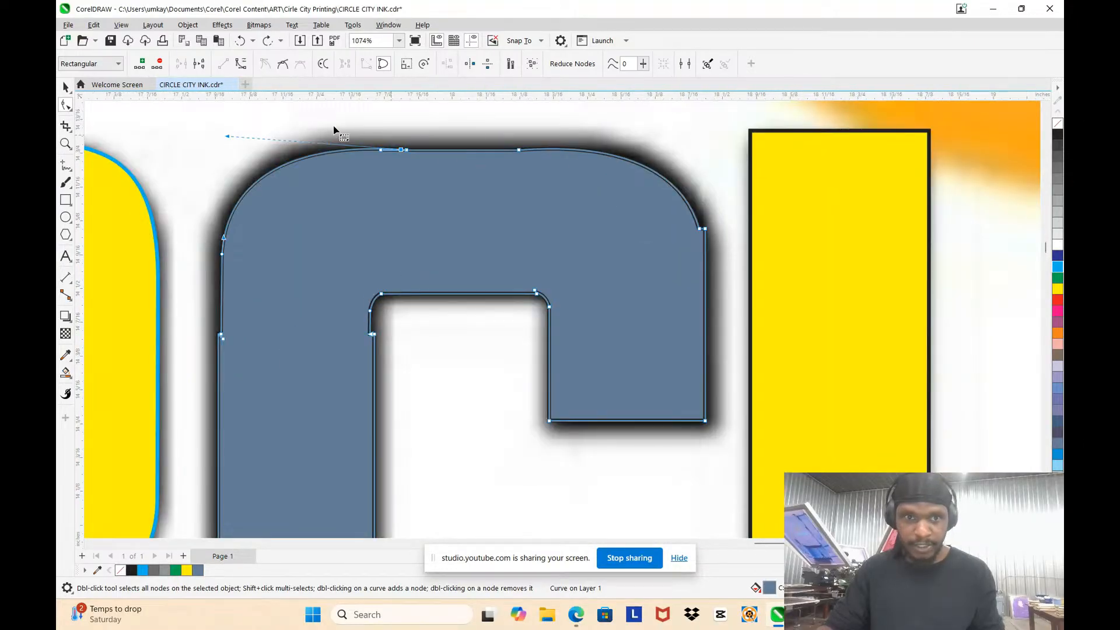
left_click(204, 158)
left_click_drag(690, 258, 699, 258)
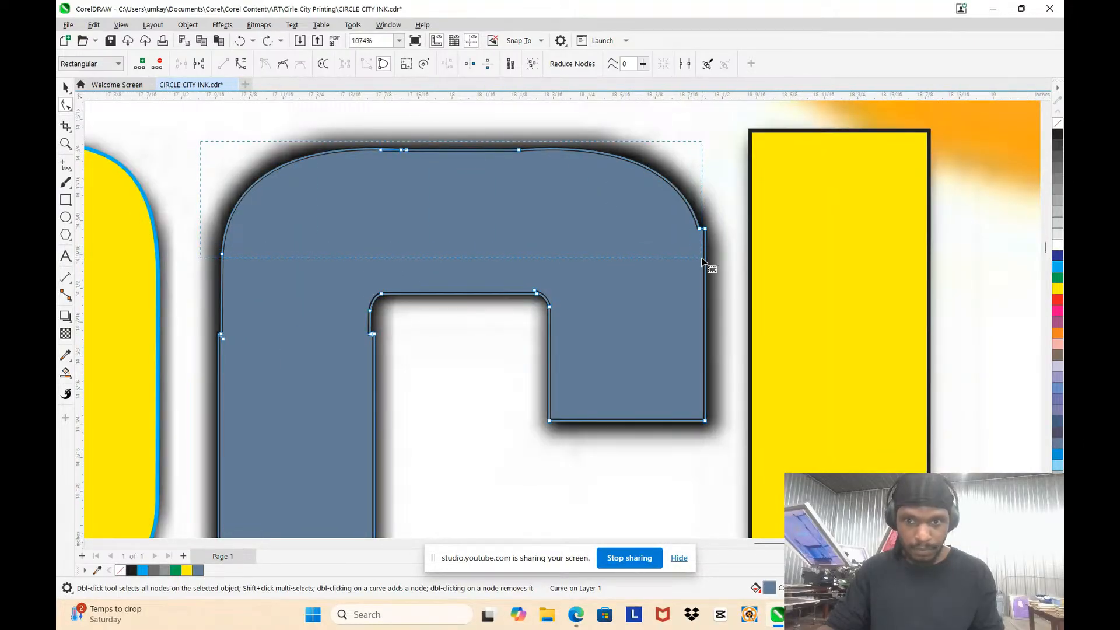
key("Up")
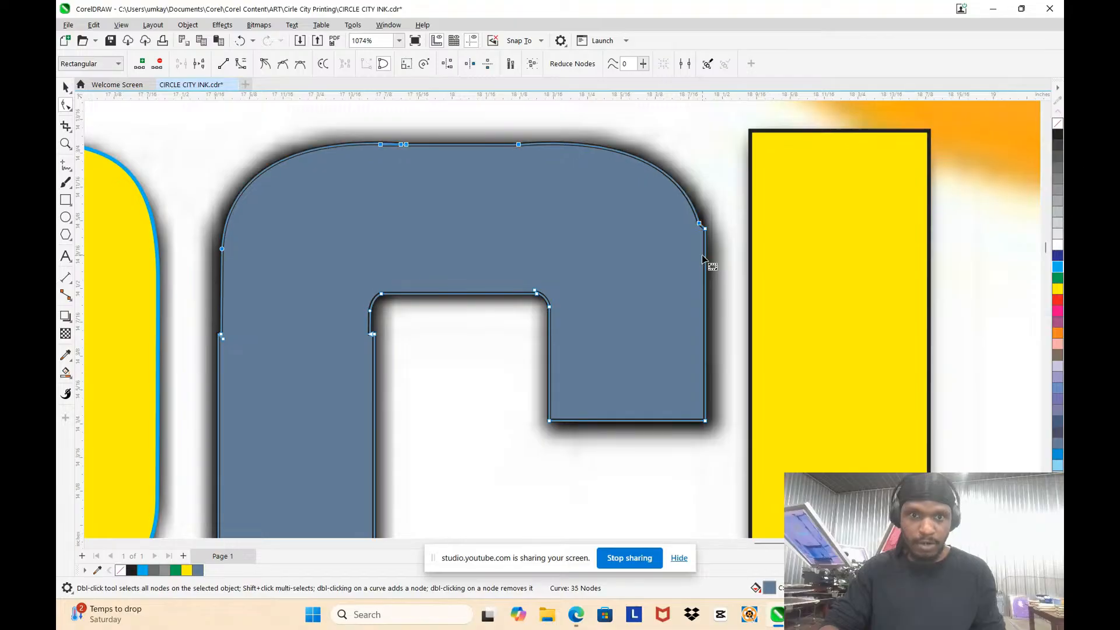
Step: Nudge the lower node of the C's outer upper-right curve 0.01 inch right to meet the vertical edge
scroll(723, 216, "up", 2)
scroll(670, 125, "down", 3)
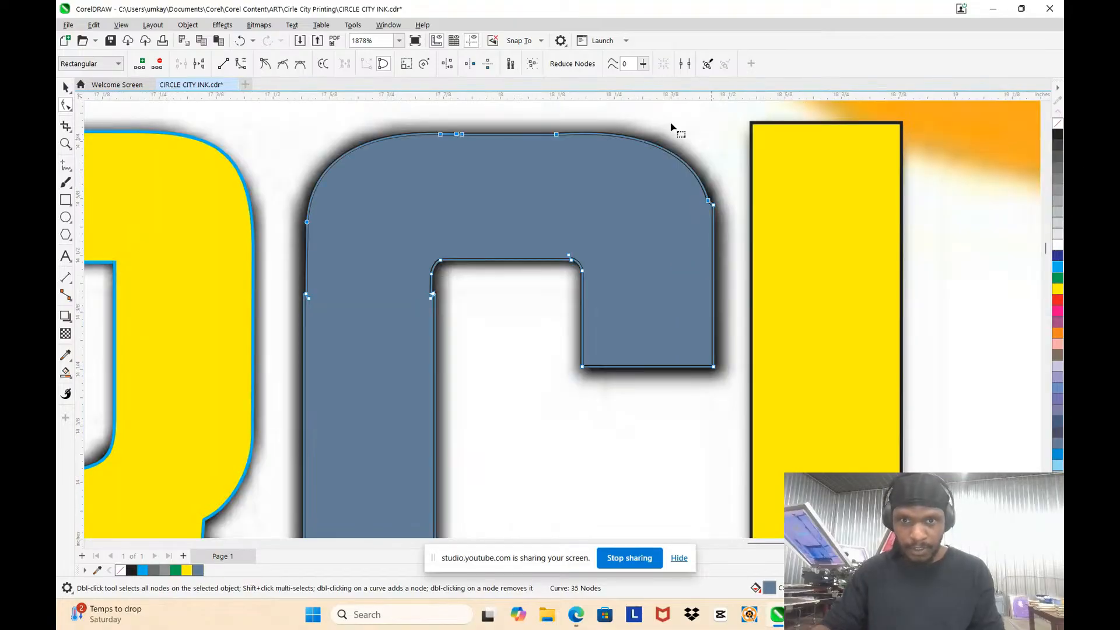
scroll(383, 117, "up", 3)
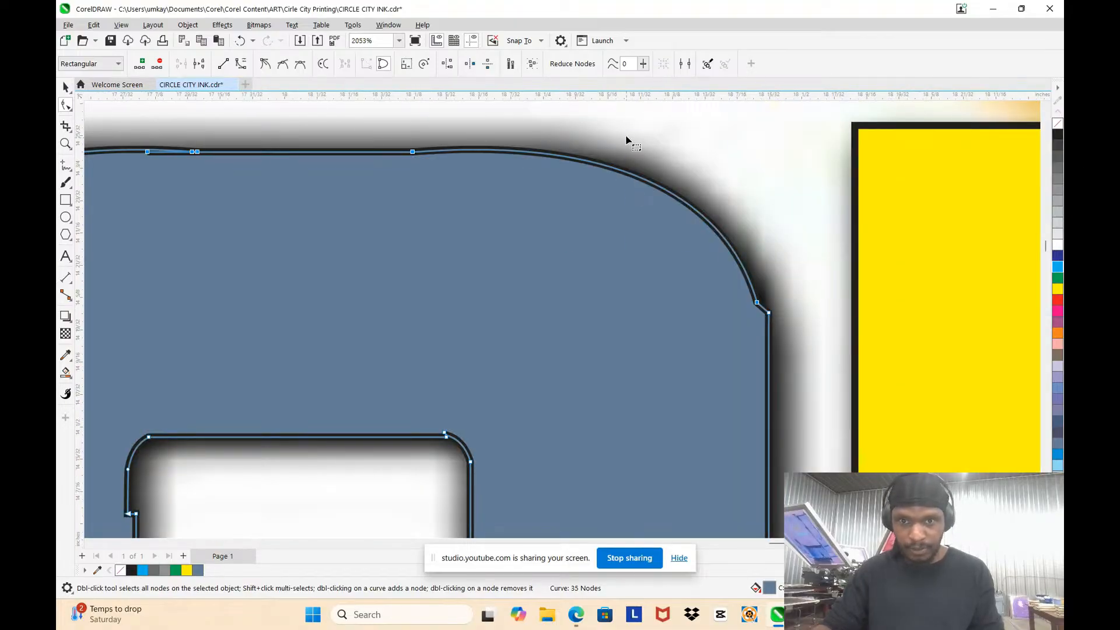
left_click_drag(752, 312, 753, 309)
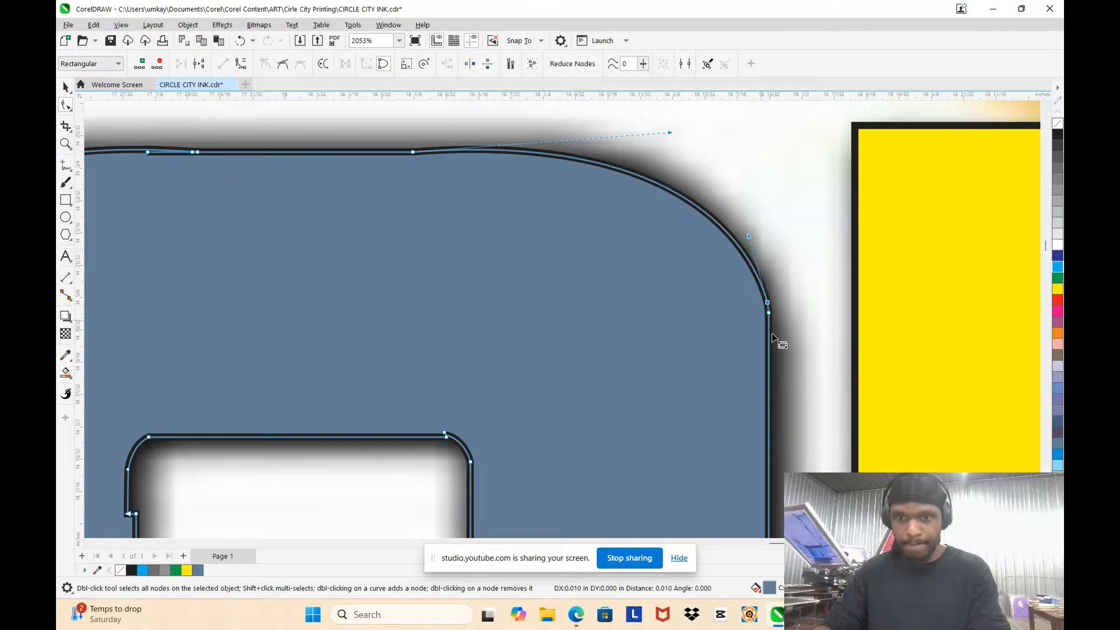
Step: Nudge the lower nodes of the C's inner upper-left corner curve right toward the stem's inner edge
scroll(773, 290, "down", 1)
scroll(773, 290, "down", 2)
scroll(450, 200, "up", 1)
left_click_drag(442, 188, 718, 306)
left_click(716, 307)
scroll(705, 268, "down", 2)
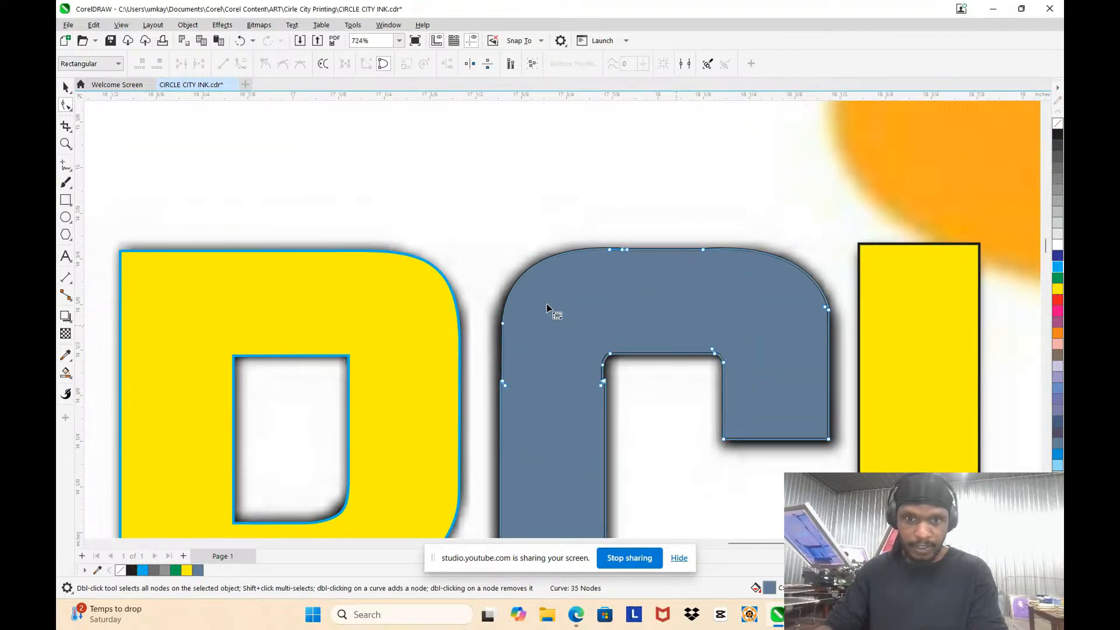
scroll(508, 312, "down", 2)
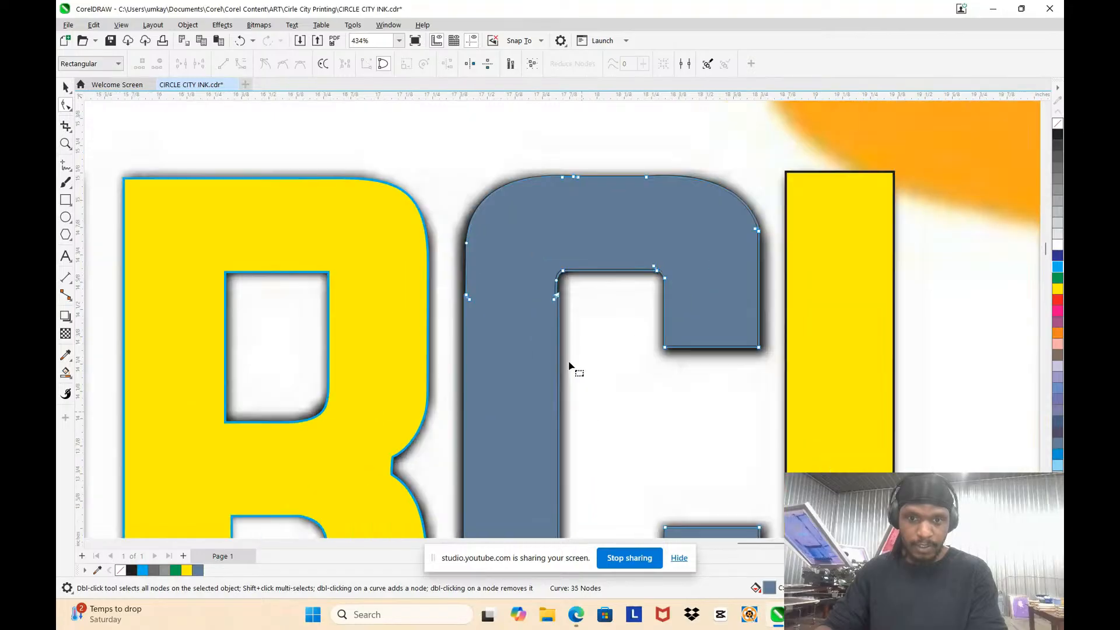
scroll(575, 369, "up", 3)
scroll(524, 167, "up", 4)
left_click_drag(517, 188, 582, 352)
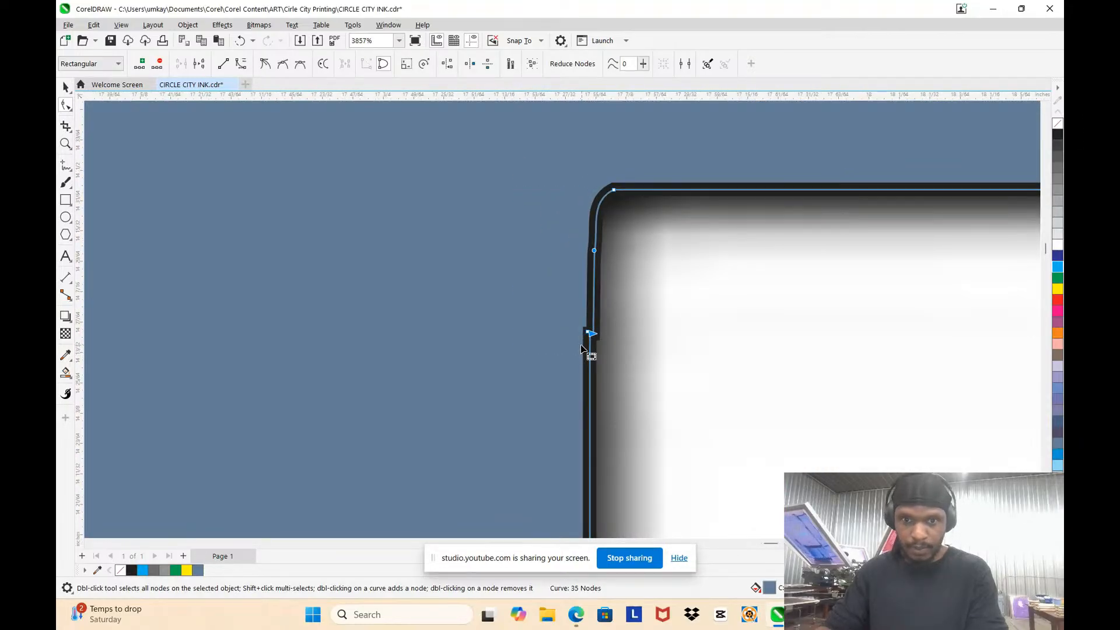
Step: Examine the C's lower corners and overall outline for steps and misaligned nodes
scroll(560, 303, "down", 2)
scroll(651, 279, "down", 3)
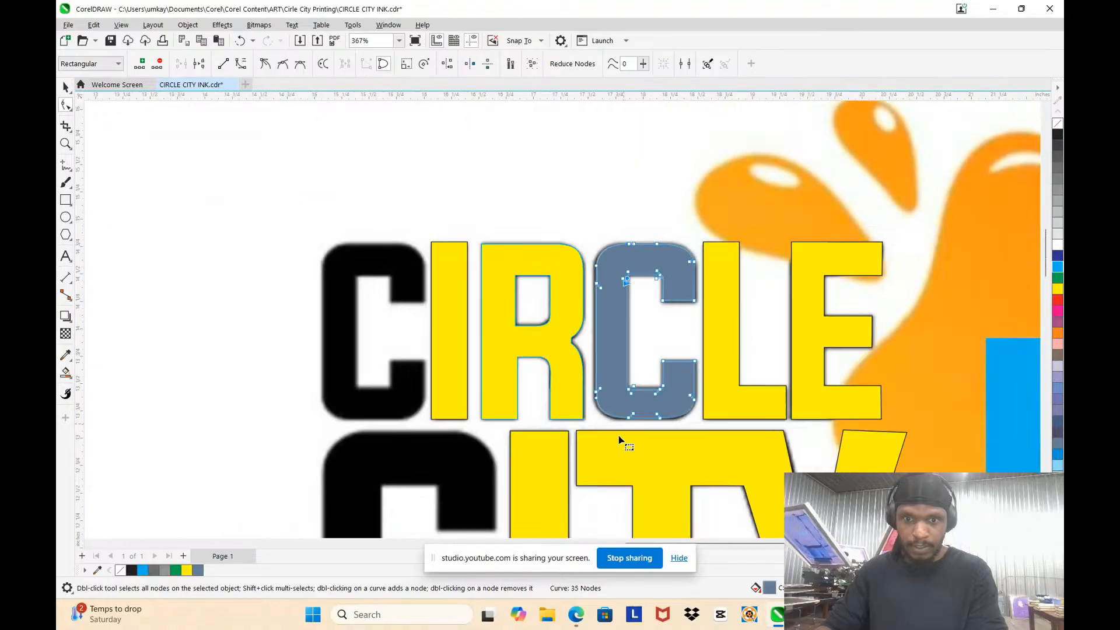
scroll(635, 362, "up", 5)
scroll(680, 277, "down", 3)
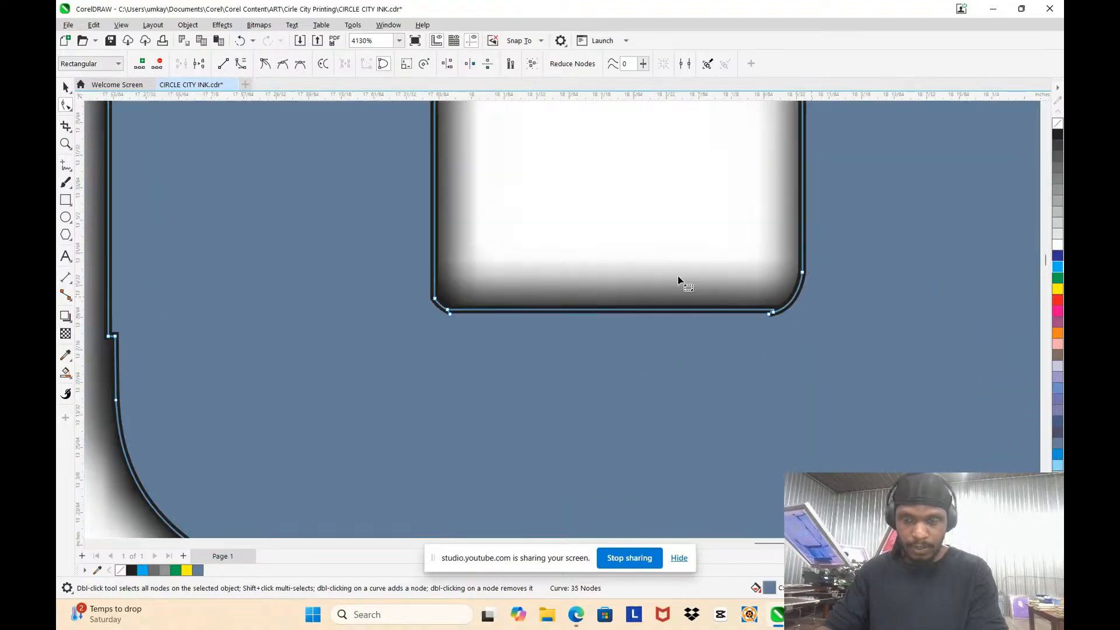
scroll(408, 292, "up", 5)
scroll(397, 278, "down", 3)
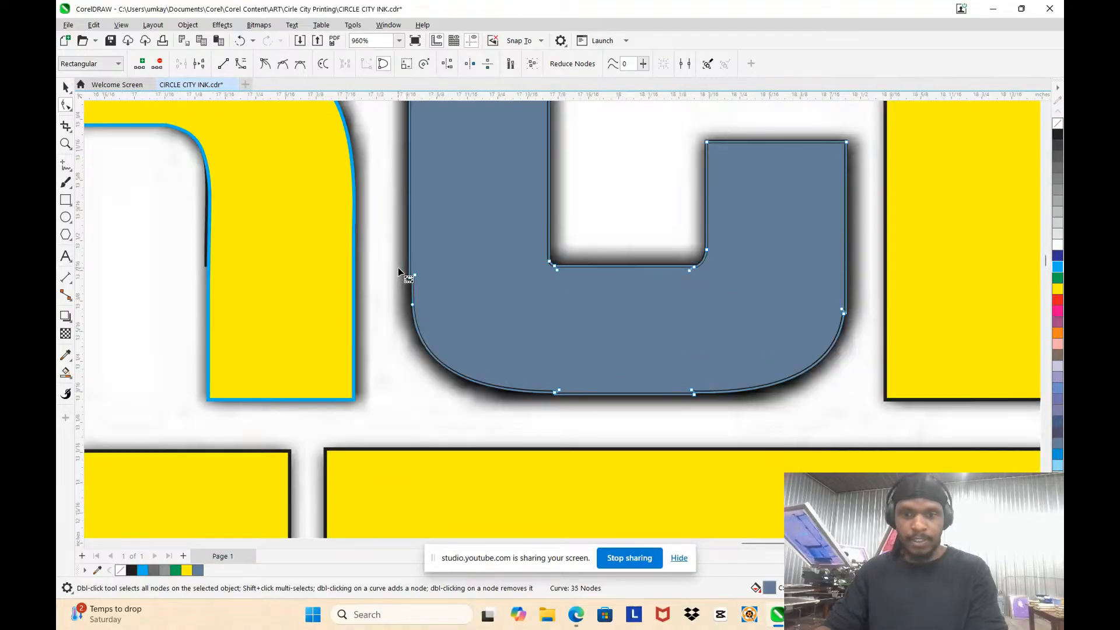
scroll(677, 250, "down", 2)
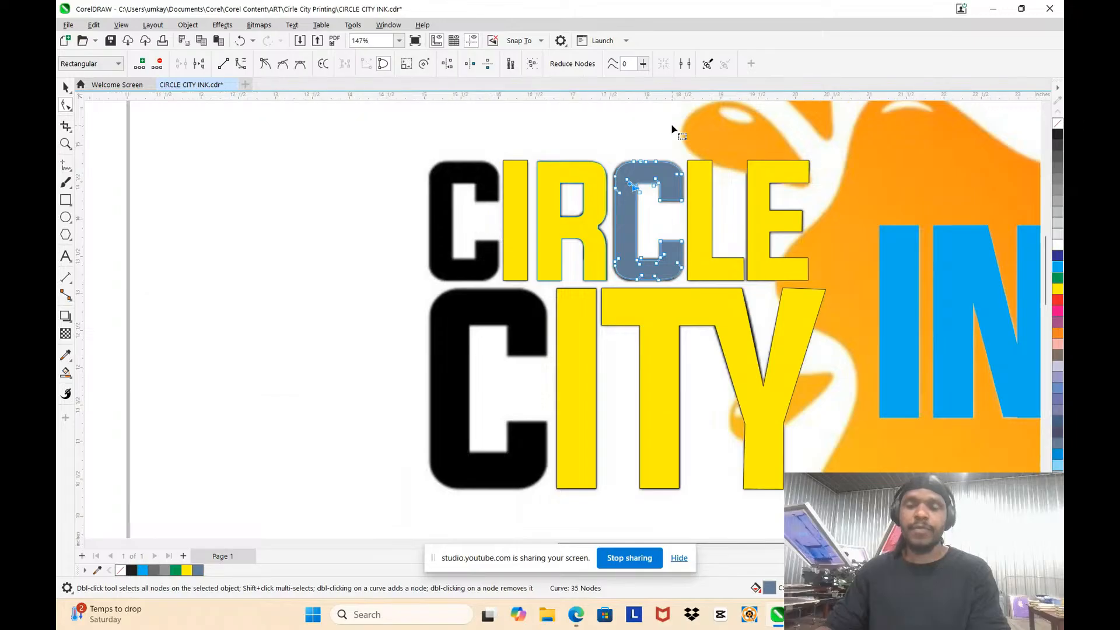
scroll(669, 125, "up", 3)
scroll(694, 297, "down", 5)
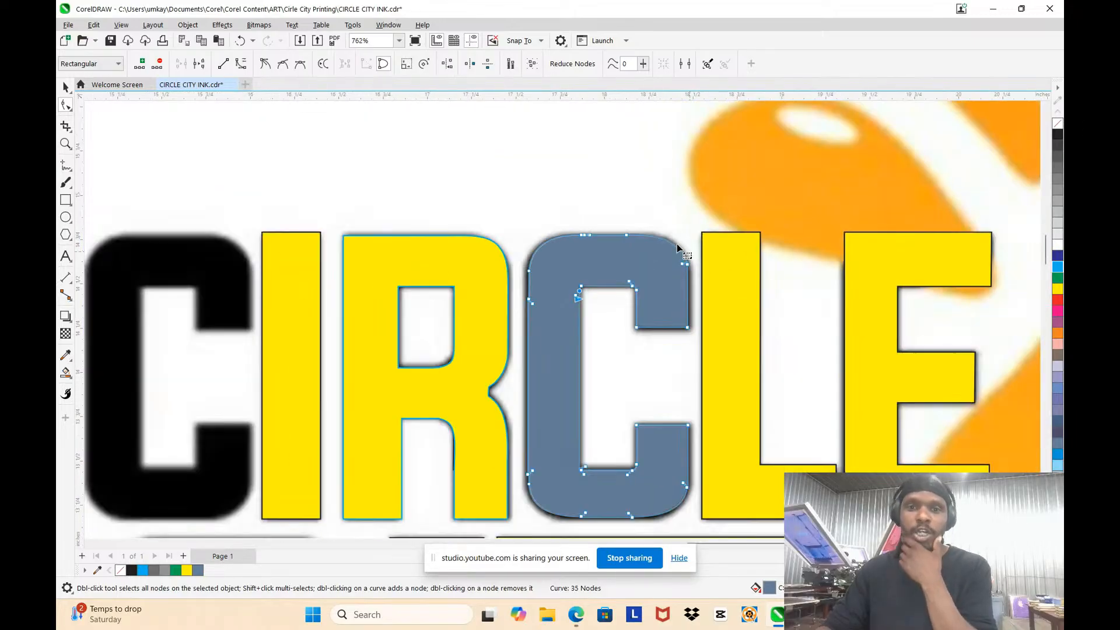
Step: Smooth the C's top edge between the two outer corner curves with the Smooth tool
scroll(676, 243, "up", 5)
left_click(69, 108)
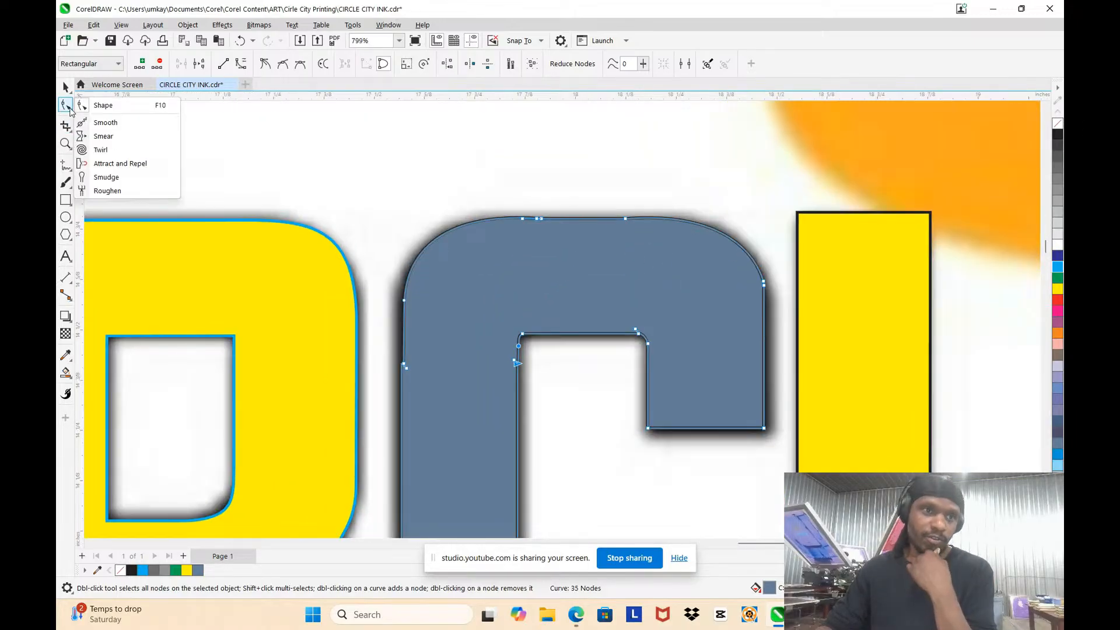
left_click(118, 123)
scroll(539, 225, "up", 3)
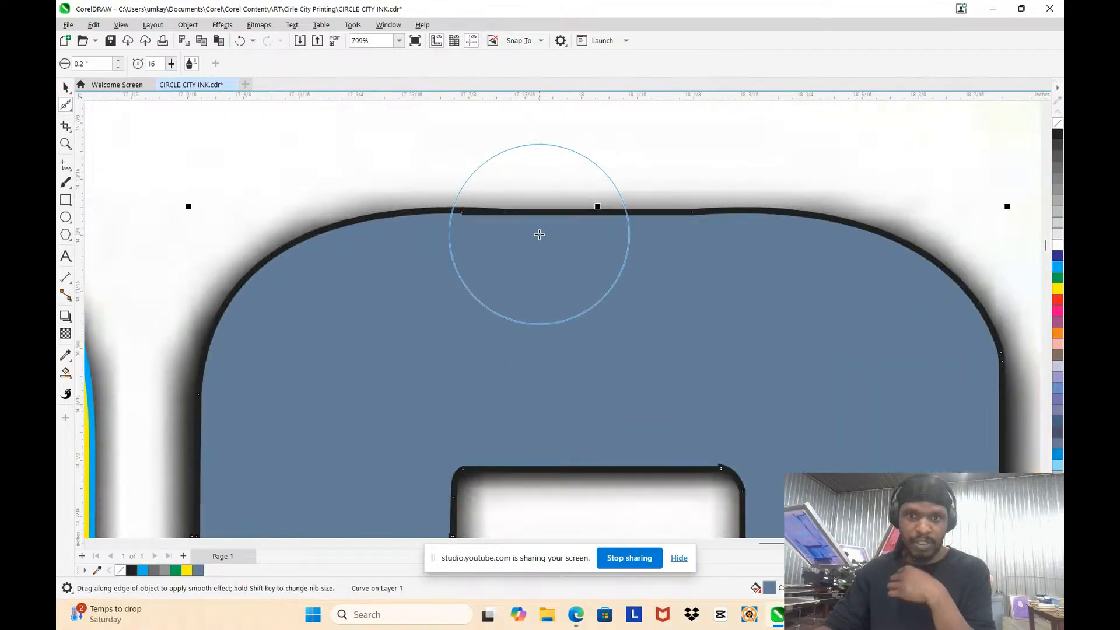
mouse_move(506, 245)
left_mouse_down()
mouse_move(495, 215)
mouse_move(465, 229)
mouse_move(483, 213)
mouse_move(527, 227)
mouse_move(495, 215)
mouse_move(486, 227)
mouse_move(513, 217)
mouse_move(496, 232)
mouse_move(635, 217)
mouse_move(702, 240)
mouse_move(562, 229)
mouse_move(515, 210)
mouse_move(618, 240)
mouse_move(572, 216)
mouse_move(463, 225)
mouse_move(612, 233)
left_mouse_up()
scroll(569, 237, "down", 5)
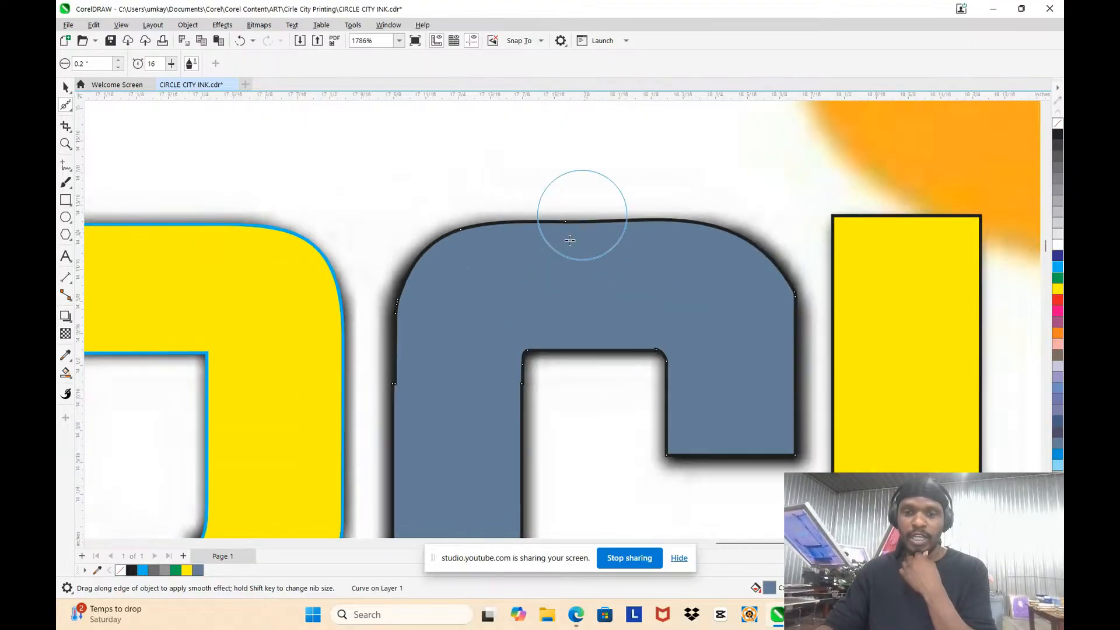
scroll(567, 246, "up", 5)
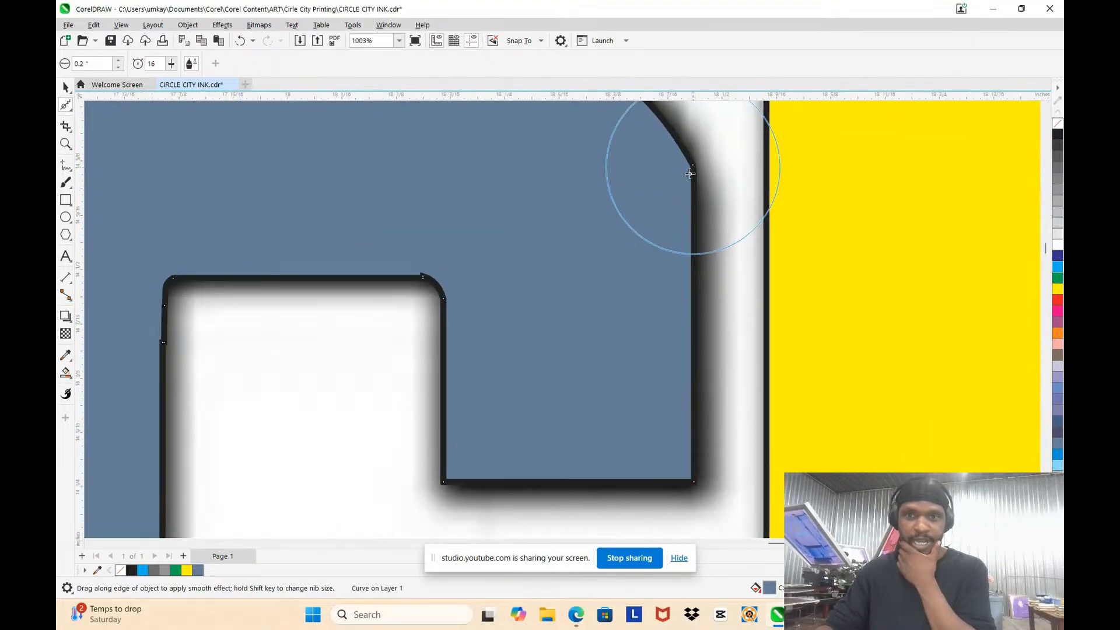
Step: Smooth the C's inner upper corners and the step on its outer left edge below the upper-left curve with the Smooth tool
scroll(500, 237, "down", 2)
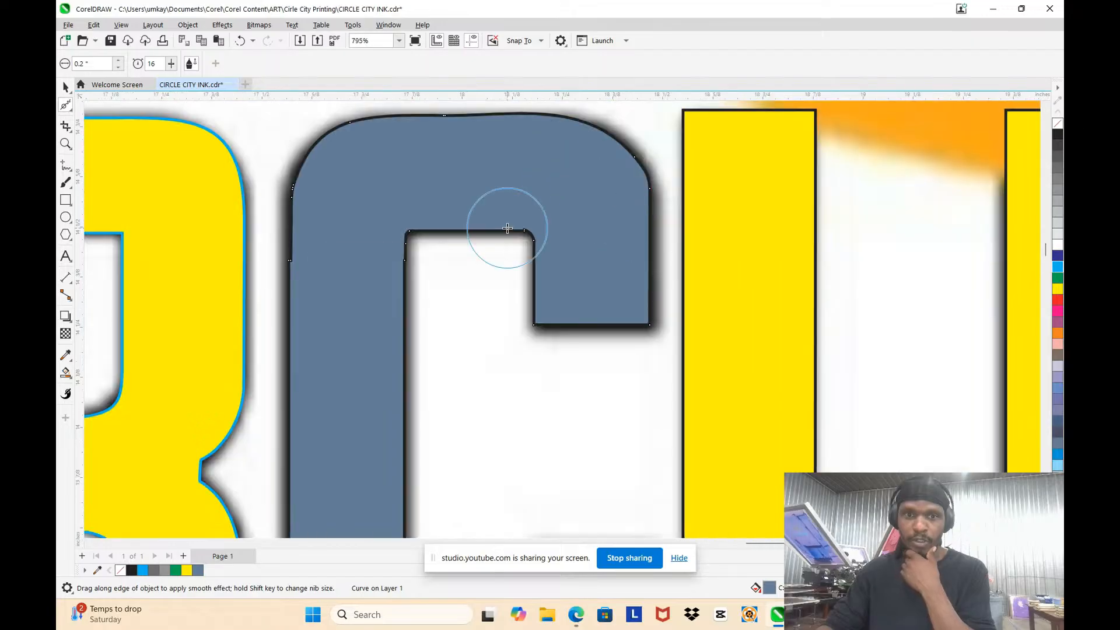
scroll(522, 247, "up", 2)
mouse_move(522, 248)
left_mouse_down()
mouse_move(518, 237)
mouse_move(522, 290)
left_mouse_up()
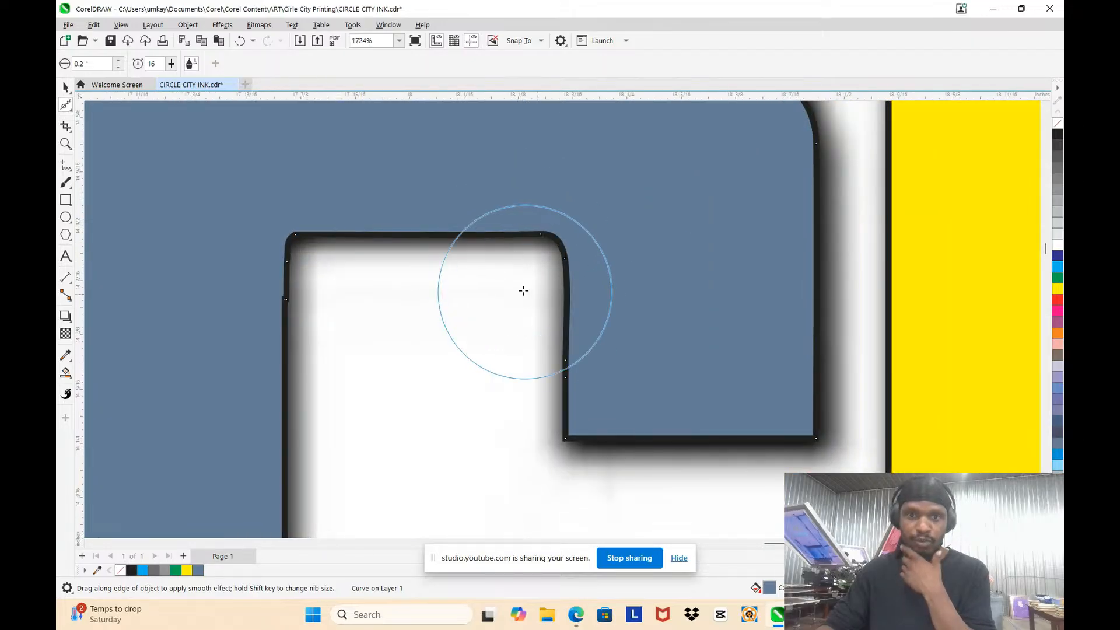
mouse_move(326, 264)
left_mouse_down()
mouse_move(302, 273)
mouse_move(303, 290)
mouse_move(291, 250)
mouse_move(300, 296)
mouse_move(346, 321)
left_mouse_up()
scroll(349, 237, "down", 3)
scroll(263, 205, "up", 2)
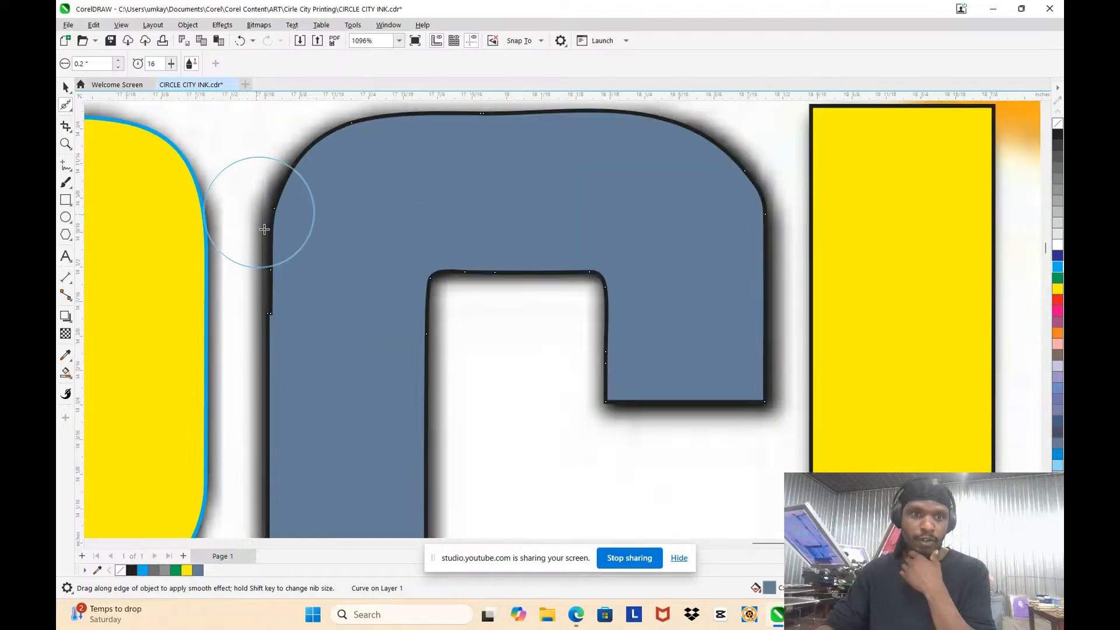
mouse_move(264, 299)
left_mouse_down()
mouse_move(270, 341)
mouse_move(266, 329)
left_mouse_up()
scroll(337, 305, "down", 2)
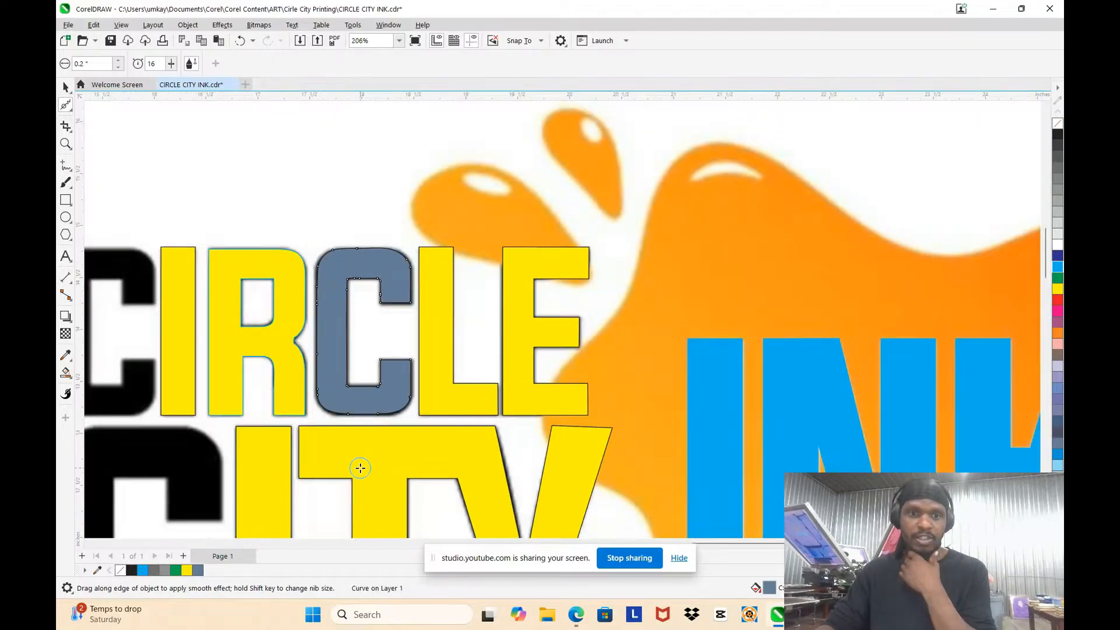
Step: Smooth the step at the C's outer lower-left curve, its inner lower edge, and the bottom edge around to the lower-right corner
scroll(360, 467, "up", 7)
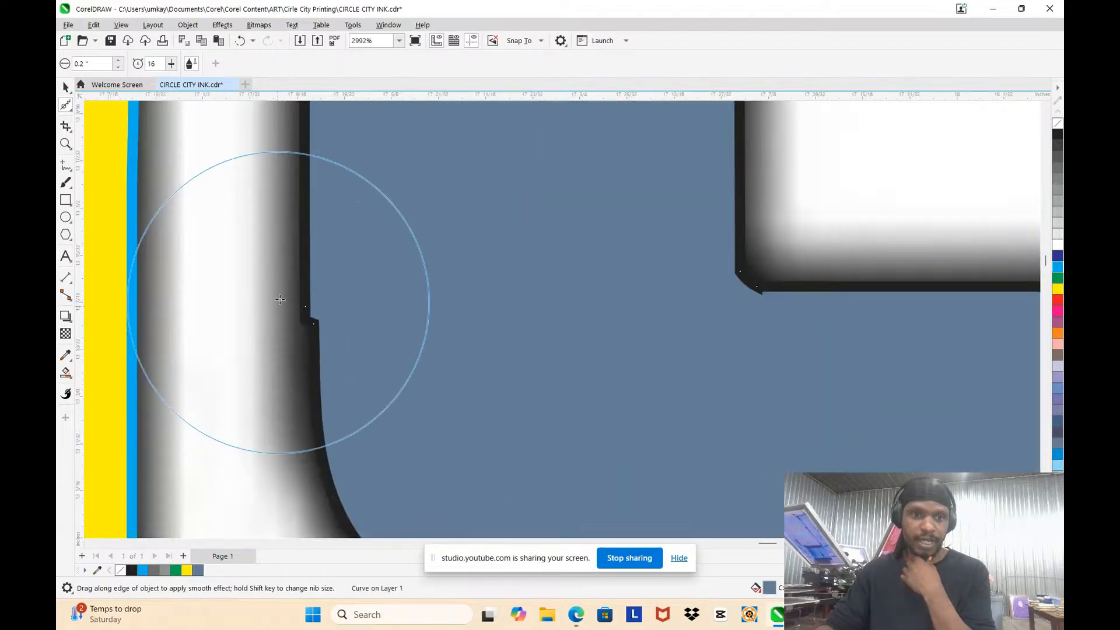
mouse_move(309, 320)
left_mouse_down()
mouse_move(312, 335)
mouse_move(310, 282)
left_mouse_up()
scroll(399, 308, "down", 2)
mouse_move(558, 299)
left_mouse_down()
mouse_move(683, 329)
mouse_move(725, 299)
mouse_move(726, 310)
mouse_move(732, 296)
mouse_move(721, 303)
mouse_move(673, 276)
mouse_move(623, 301)
mouse_move(594, 296)
left_mouse_up()
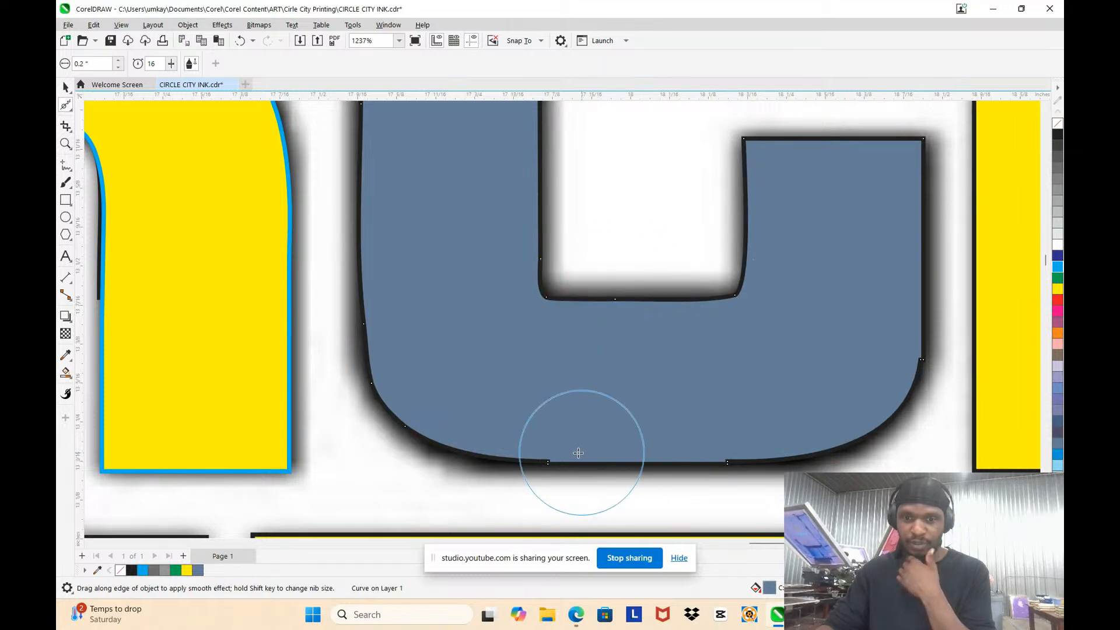
mouse_move(578, 453)
left_mouse_down()
mouse_move(743, 439)
mouse_move(565, 446)
mouse_move(680, 433)
mouse_move(831, 439)
mouse_move(911, 338)
mouse_move(935, 333)
mouse_move(916, 345)
mouse_move(920, 365)
mouse_move(913, 333)
mouse_move(920, 372)
mouse_move(900, 327)
left_mouse_up()
scroll(828, 271, "down", 7)
scroll(839, 115, "up", 4)
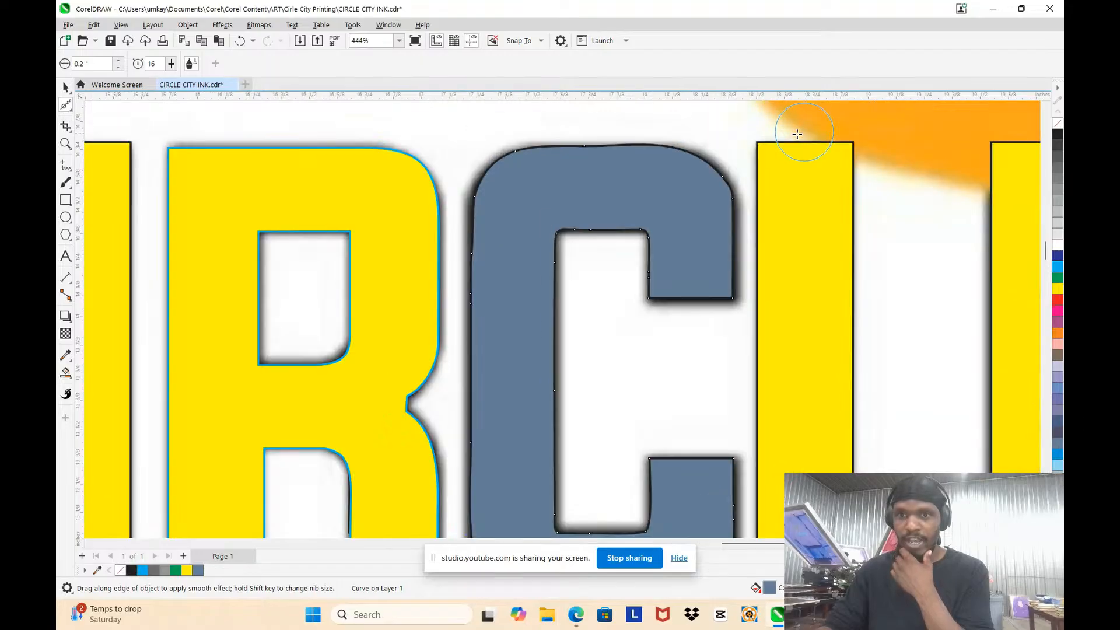
Step: Smooth the C's outer upper-right curve and the corners of its inner top edge
scroll(796, 134, "up", 3)
mouse_move(687, 213)
left_mouse_down()
mouse_move(645, 175)
mouse_move(683, 246)
mouse_move(677, 220)
mouse_move(533, 183)
mouse_move(384, 181)
mouse_move(320, 220)
mouse_move(330, 370)
mouse_move(334, 320)
left_mouse_up()
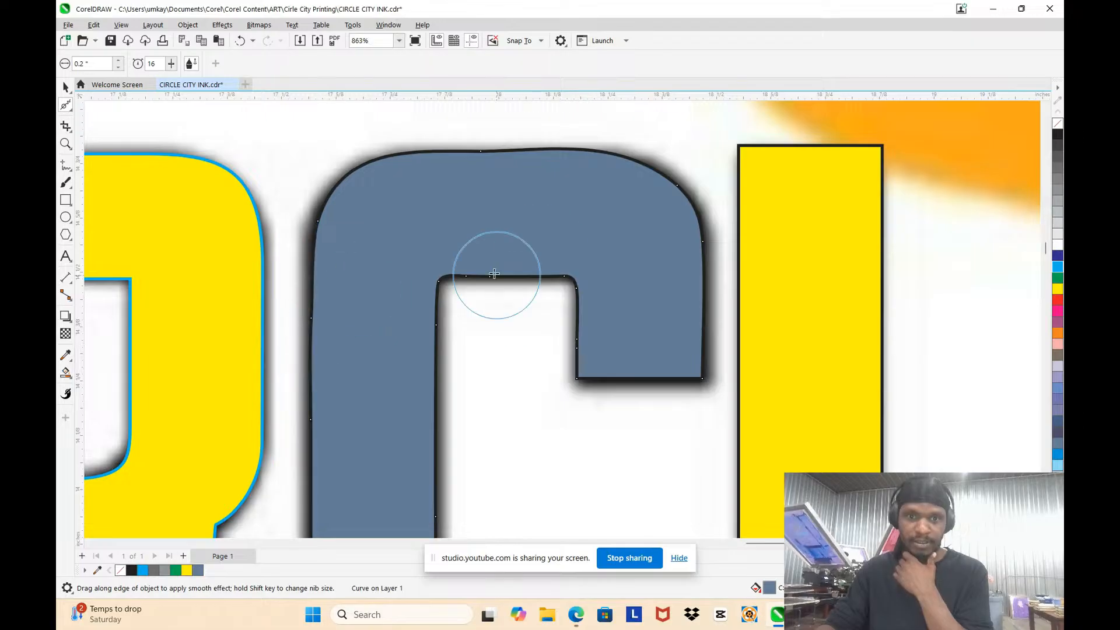
mouse_move(494, 274)
left_mouse_down()
mouse_move(470, 283)
mouse_move(558, 257)
mouse_move(570, 290)
mouse_move(521, 340)
left_mouse_up()
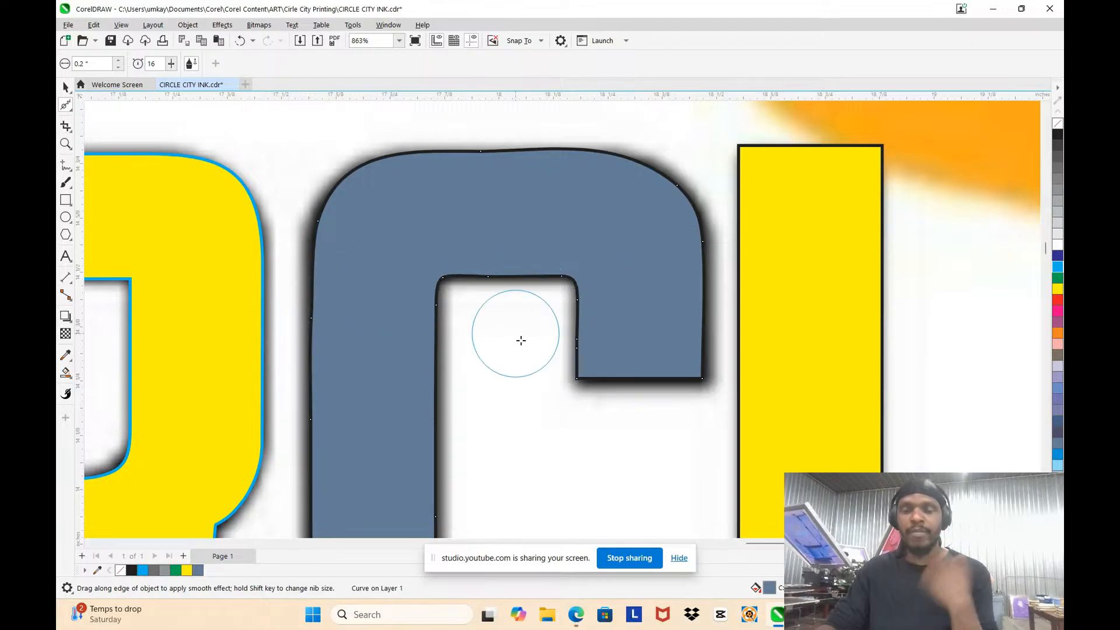
scroll(553, 351, "down", 2)
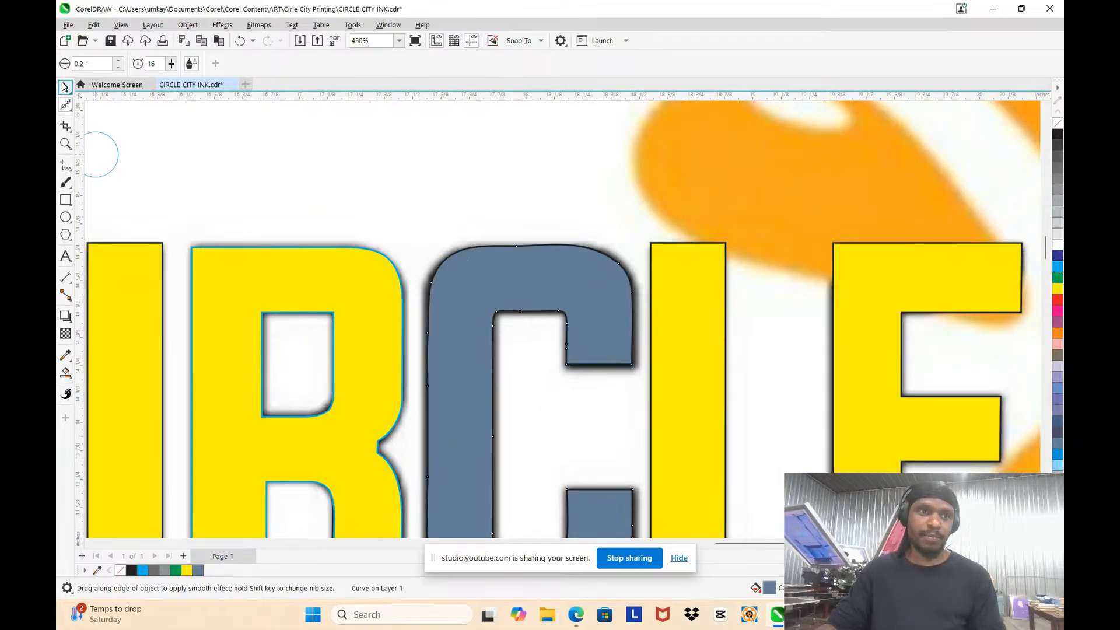
Step: Select the C, remove its fill so the bitmap shows through, and colour its outline cyan
key("space")
left_click(547, 304)
scroll(537, 228, "up", 2)
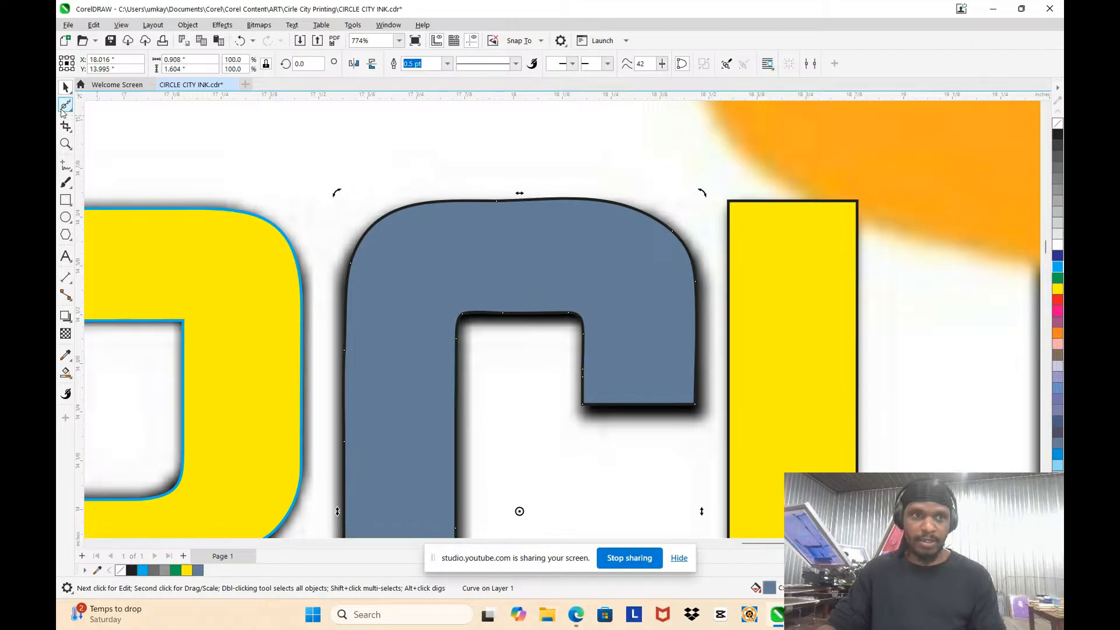
left_click(493, 218)
scroll(551, 228, "down", 2)
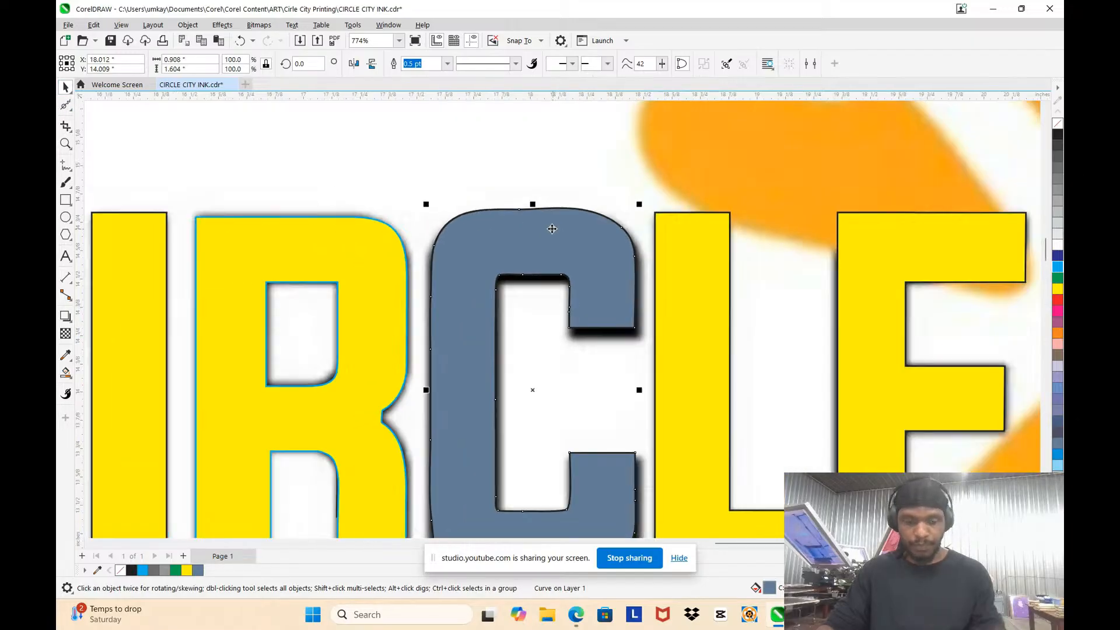
scroll(548, 280, "up", 3)
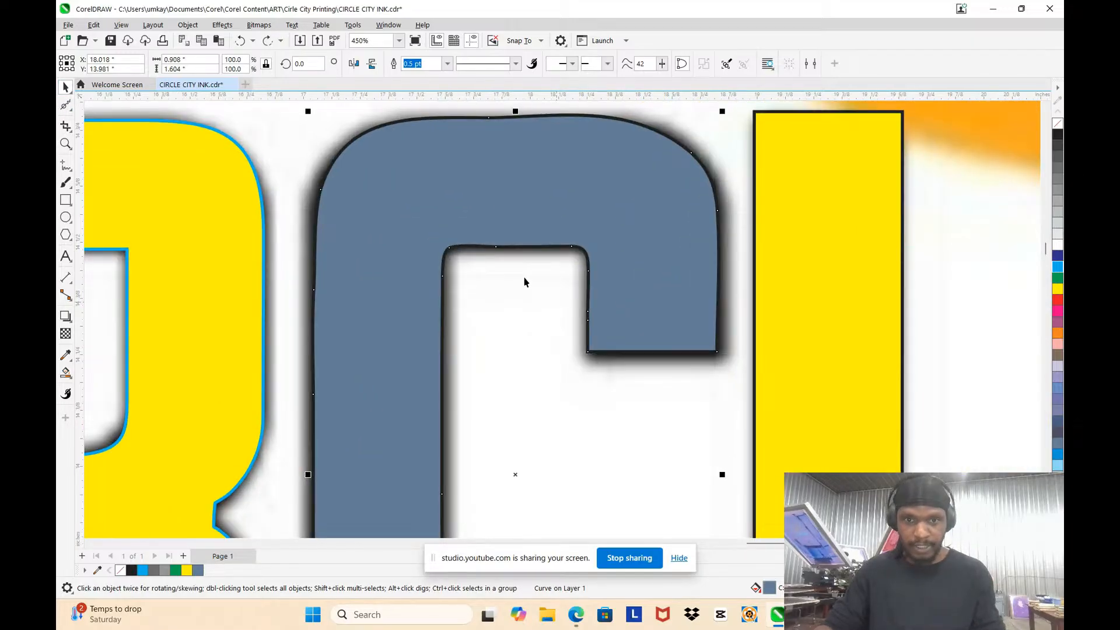
left_click(1057, 133)
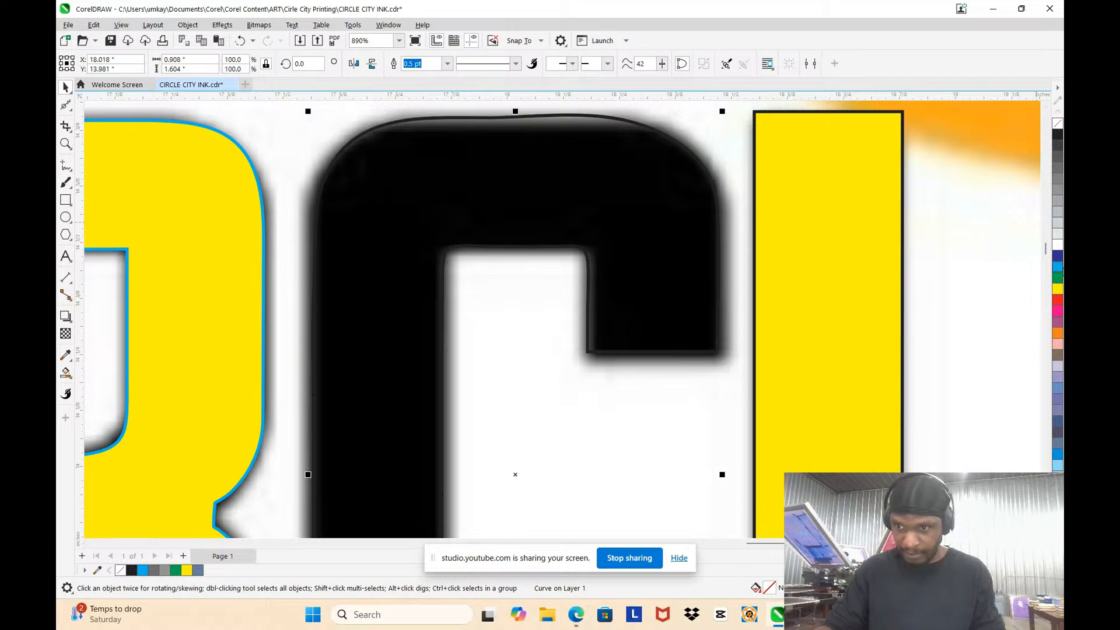
right_click(1057, 267)
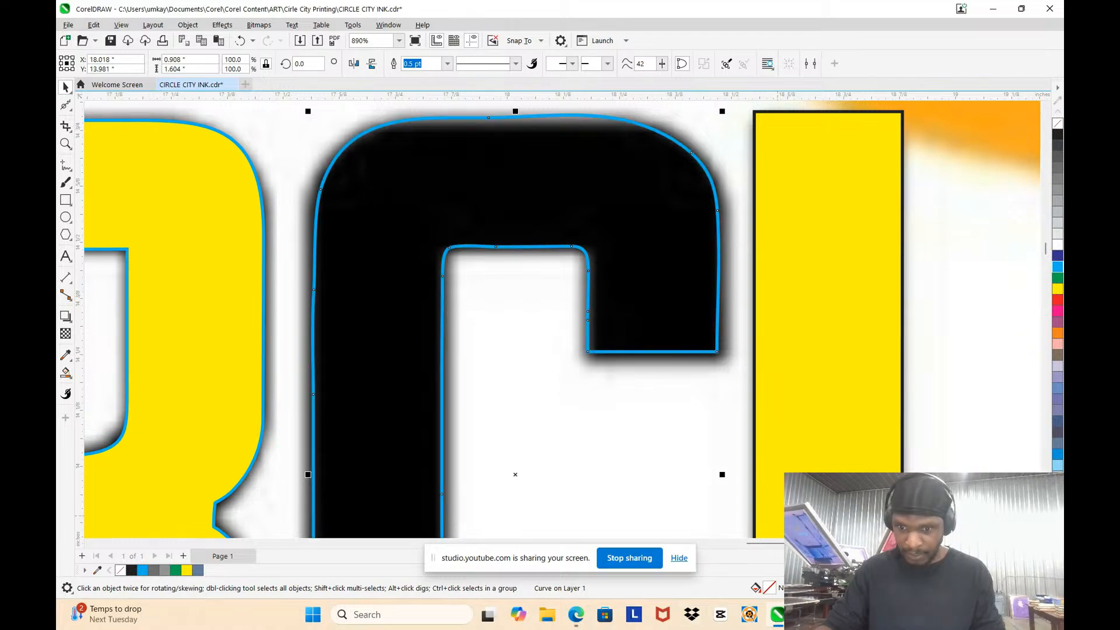
Step: Set the C's outline width to Hairline
key("F12")
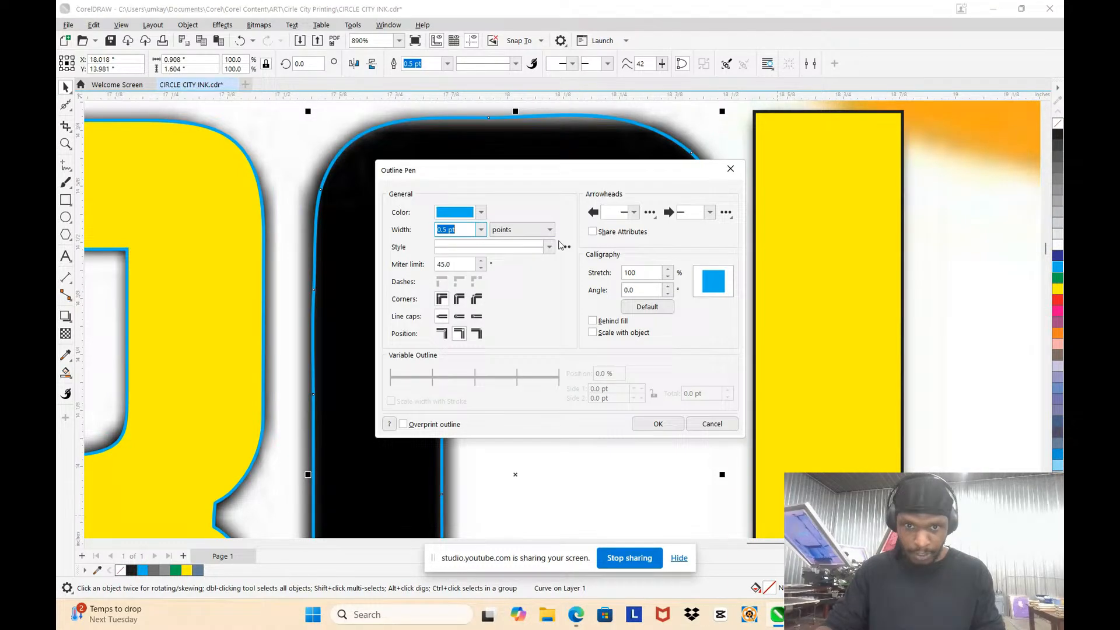
left_click(481, 230)
left_click(460, 251)
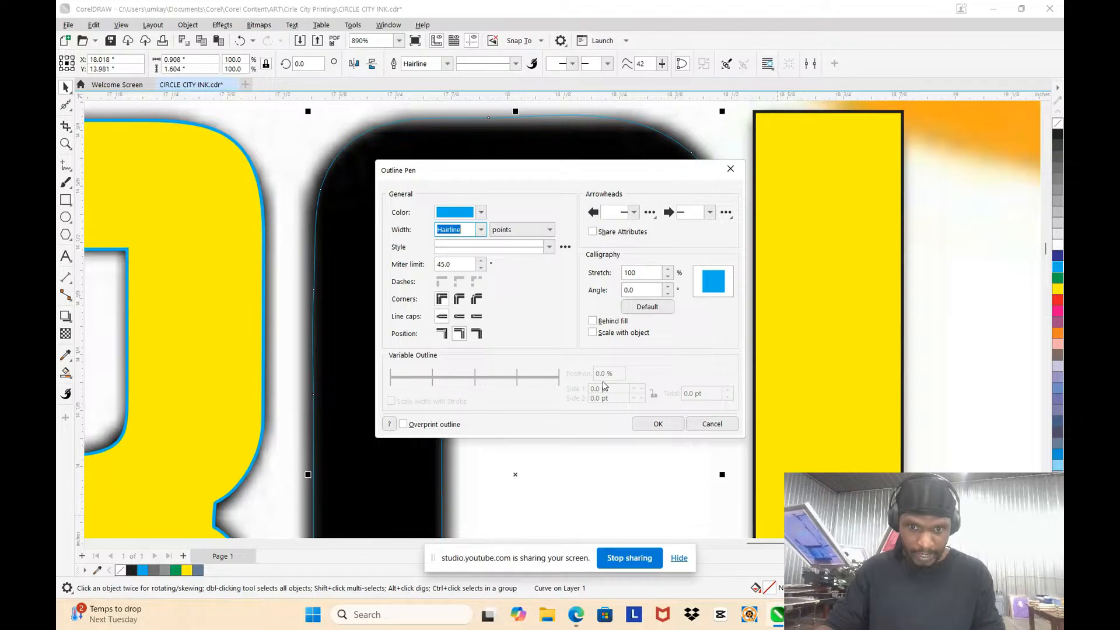
left_click(652, 424)
scroll(543, 185, "up", 1)
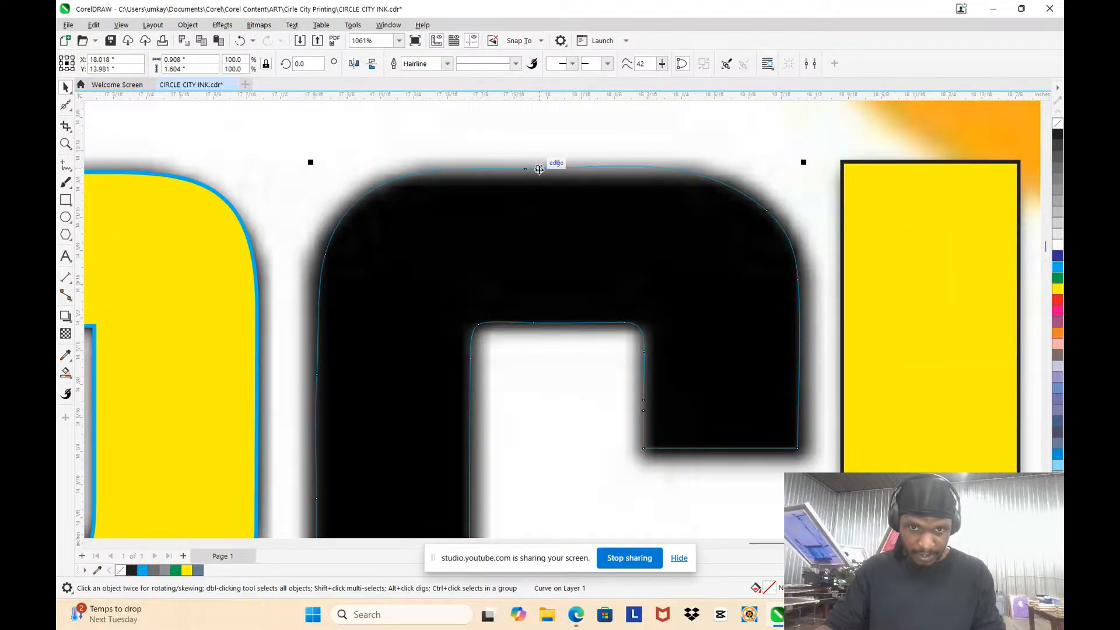
Step: Add nodes where the C's top edge meets the outer corner curves and delete the node in the middle of that edge
key("F10")
scroll(590, 215, "up", 1)
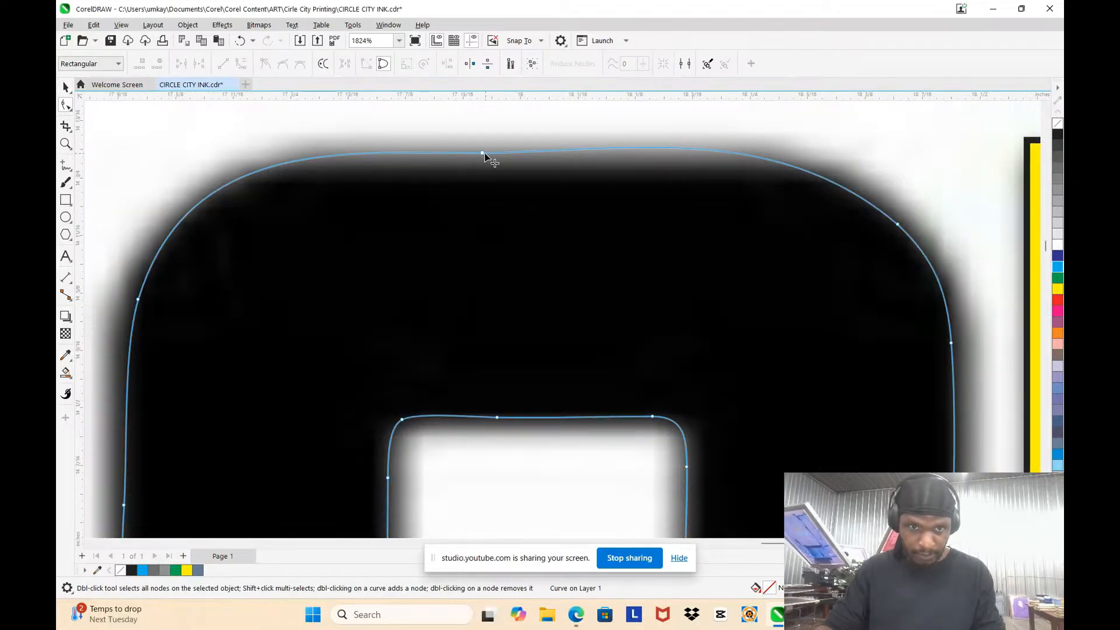
left_click_drag(482, 153, 478, 165)
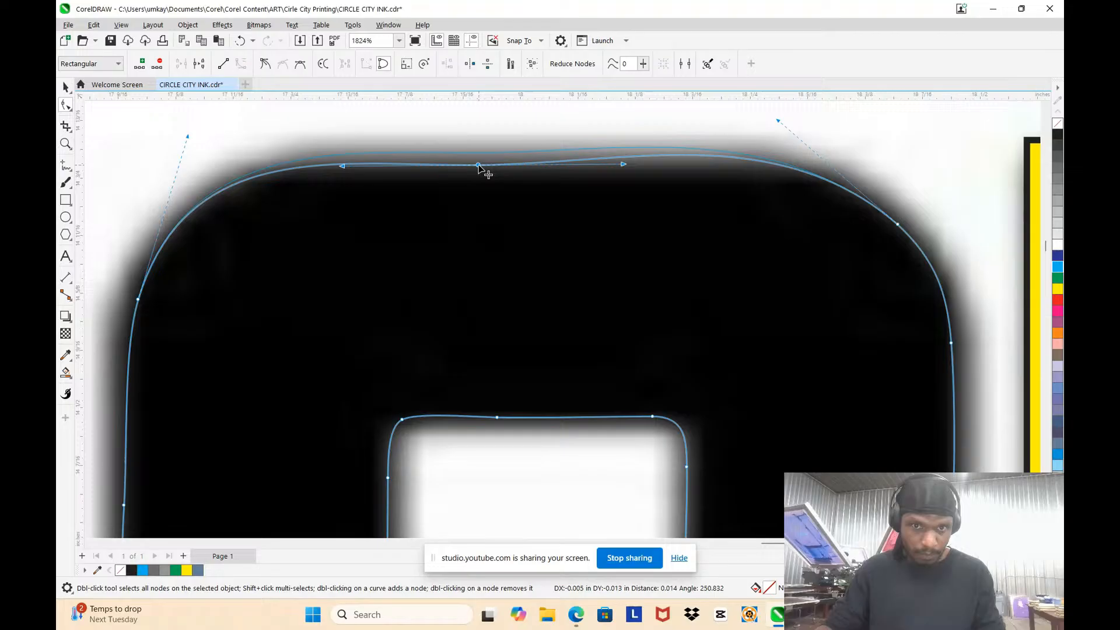
left_click(297, 173)
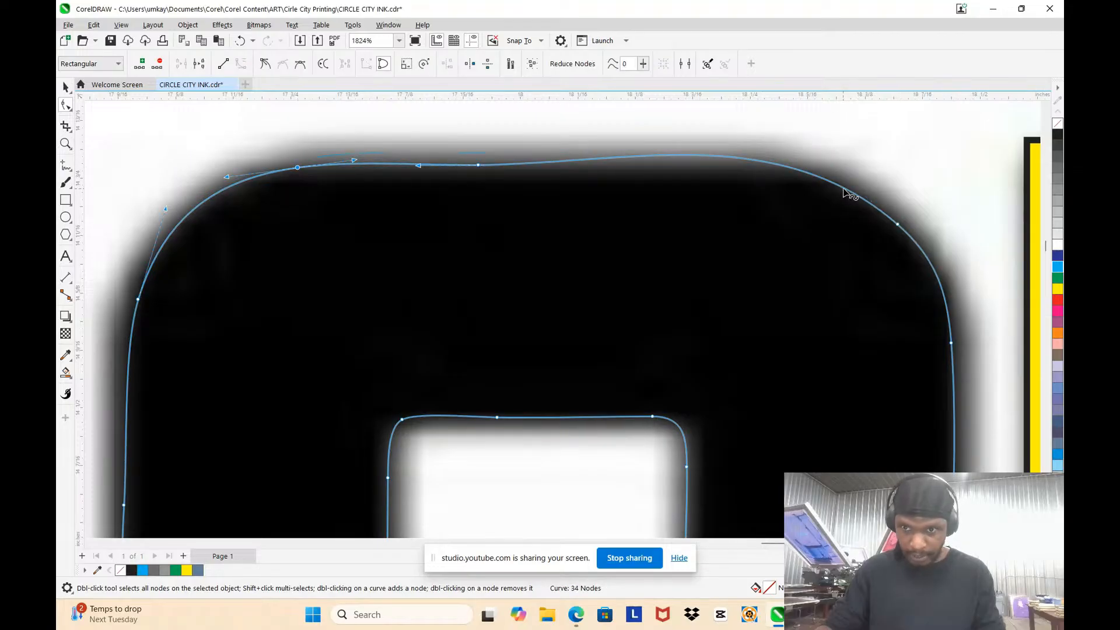
double_click(479, 166)
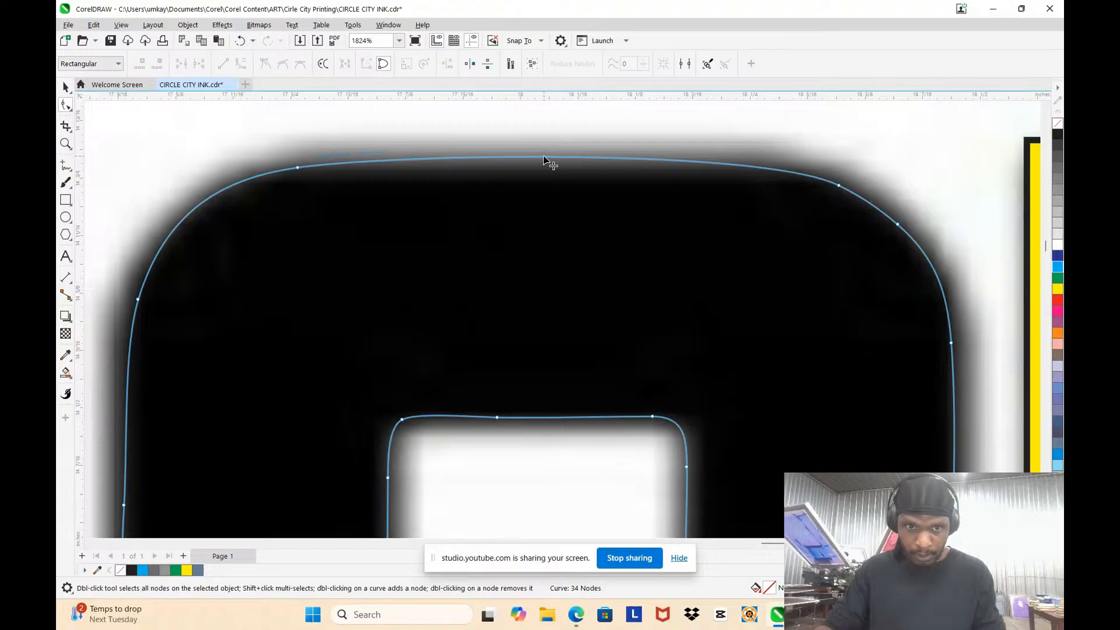
Step: Add a lowered middle node and a right end node on the C's top edge, and convert the segment between them to a line
double_click(543, 158)
left_click_drag(544, 157, 539, 166)
left_click(772, 182)
left_click(792, 174)
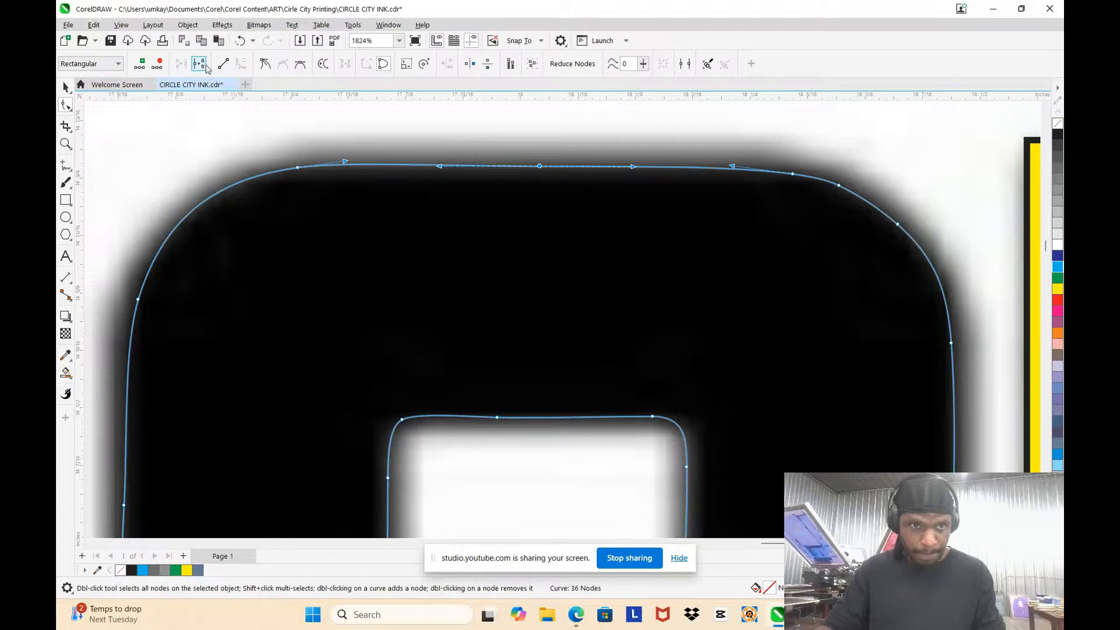
left_click(229, 68)
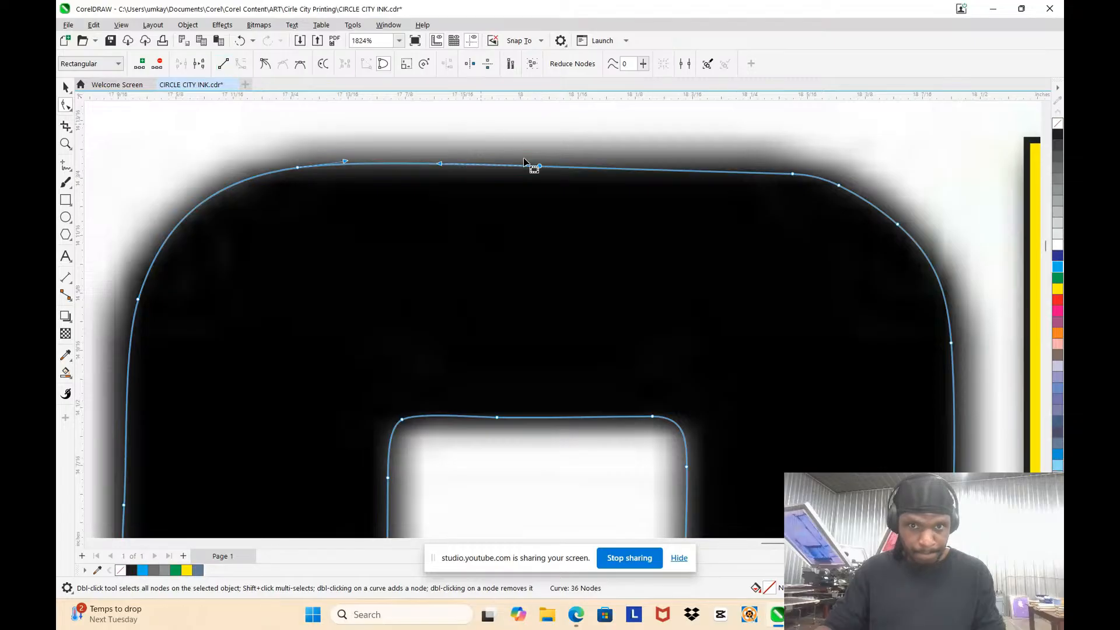
Step: Convert the left half of the C's top edge to a line and shift its left end node slightly right
left_click(367, 164)
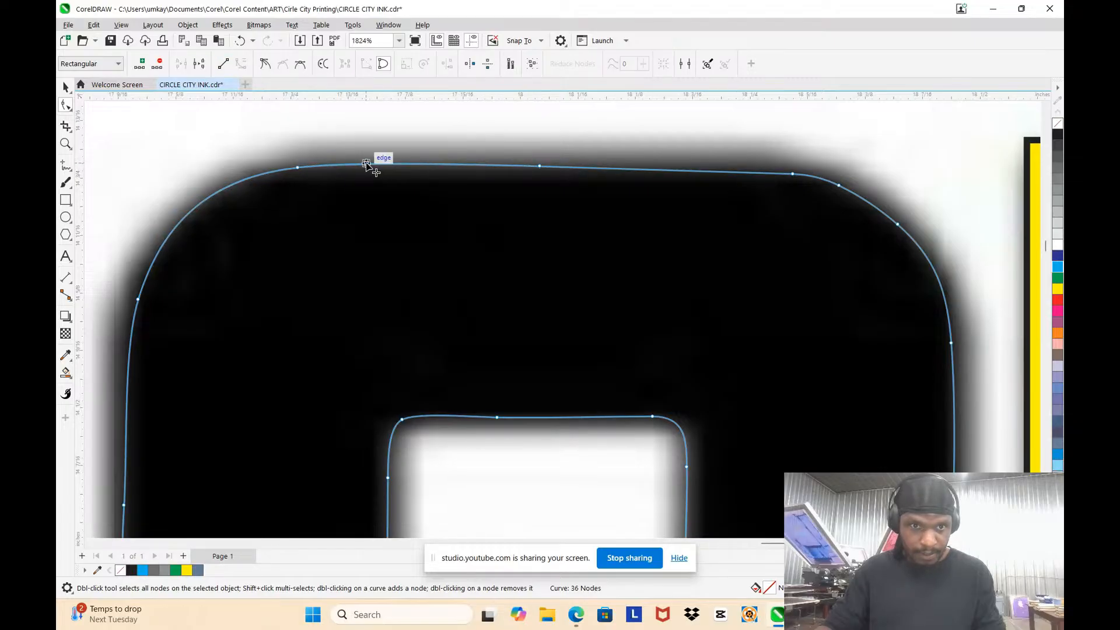
left_click(408, 163)
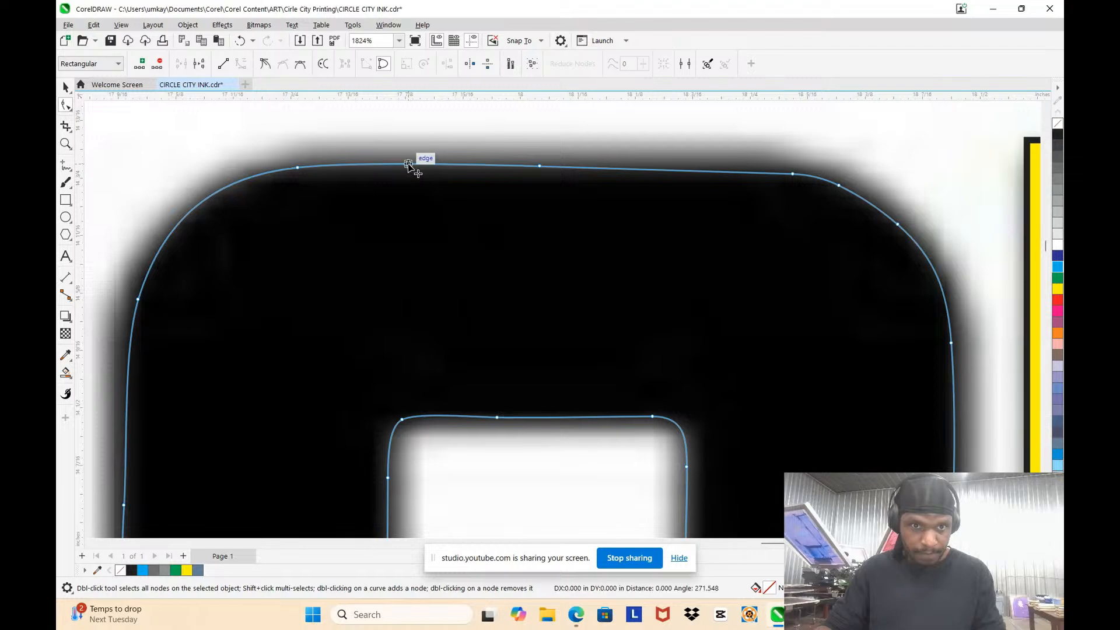
left_click(419, 163)
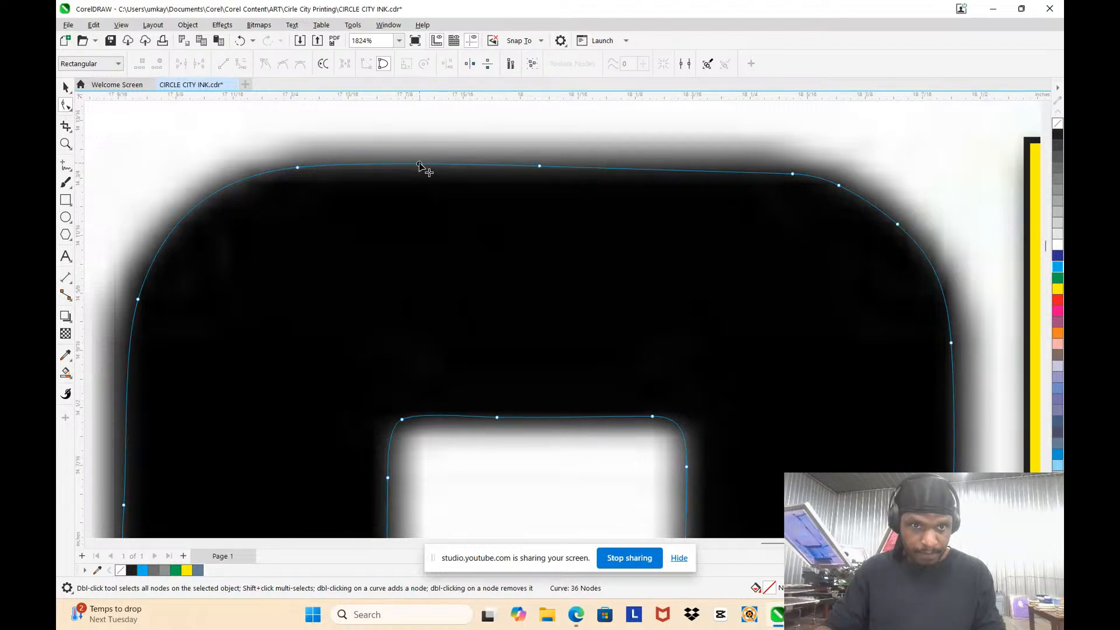
left_click(222, 68)
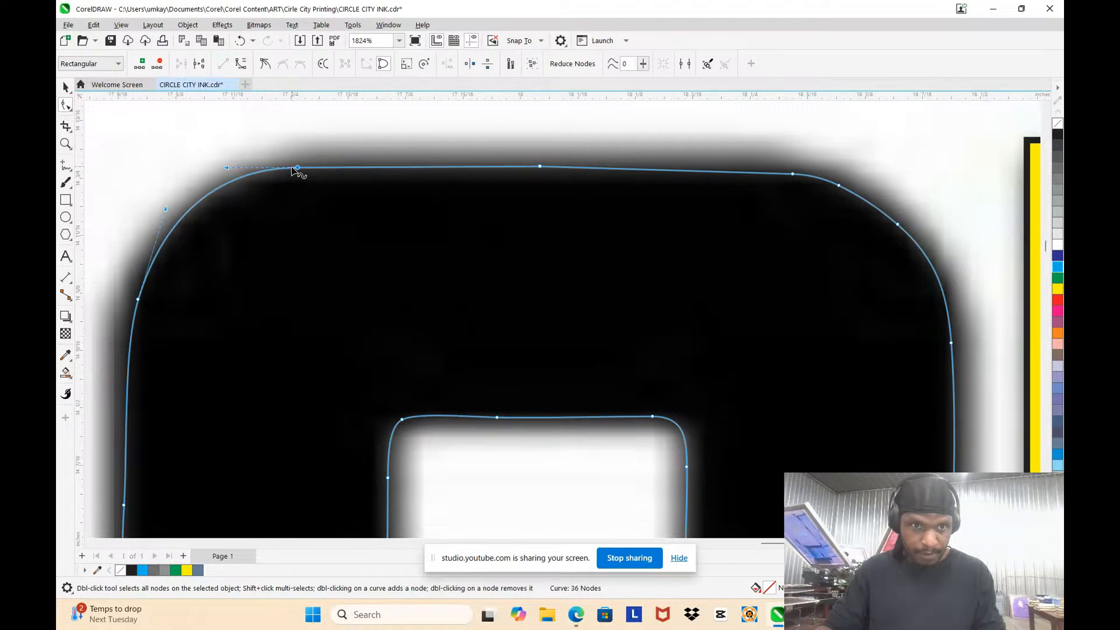
left_click_drag(296, 166, 316, 168)
Step: Delete the extra node on the C's outer upper-right curve and the middle node of its top edge
left_click(839, 186)
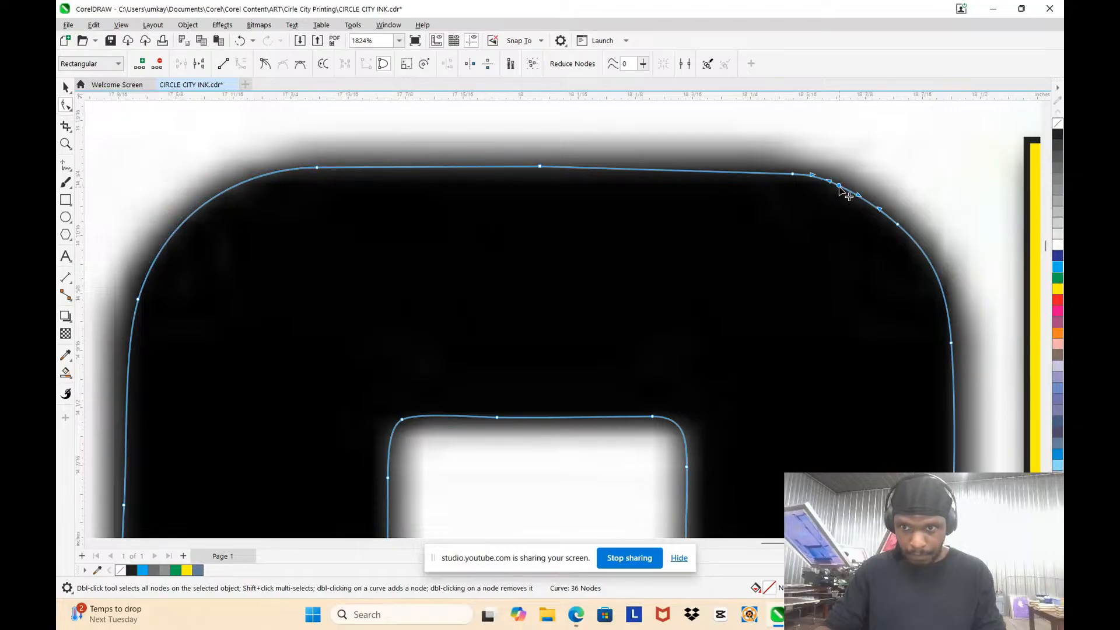
key("Delete")
scroll(834, 186, "down", 2)
scroll(817, 184, "up", 1)
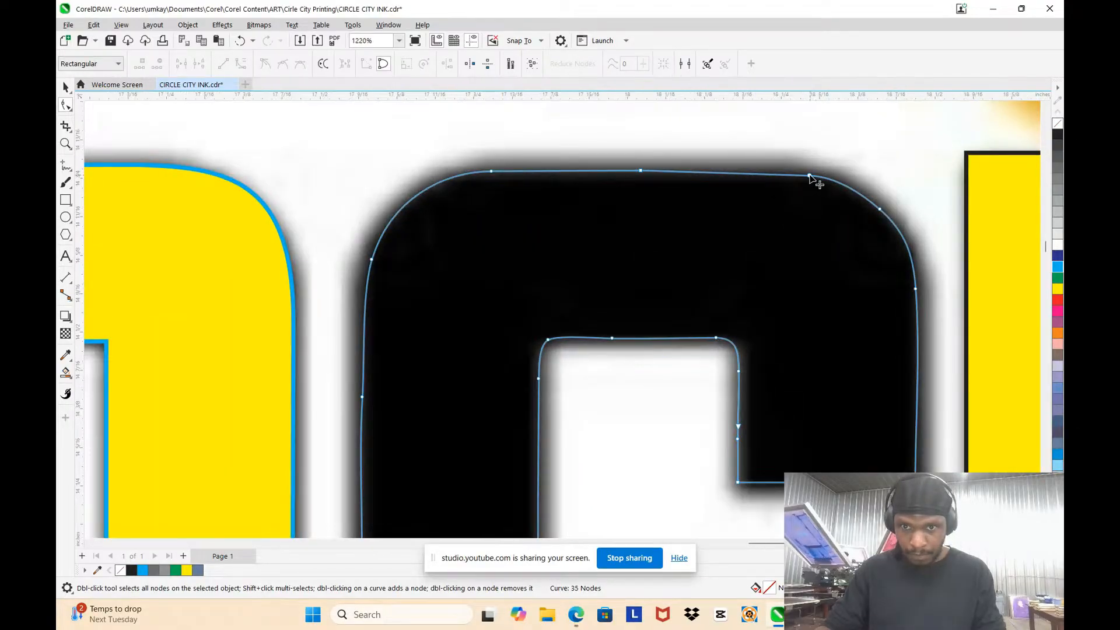
scroll(808, 182, "up", 1)
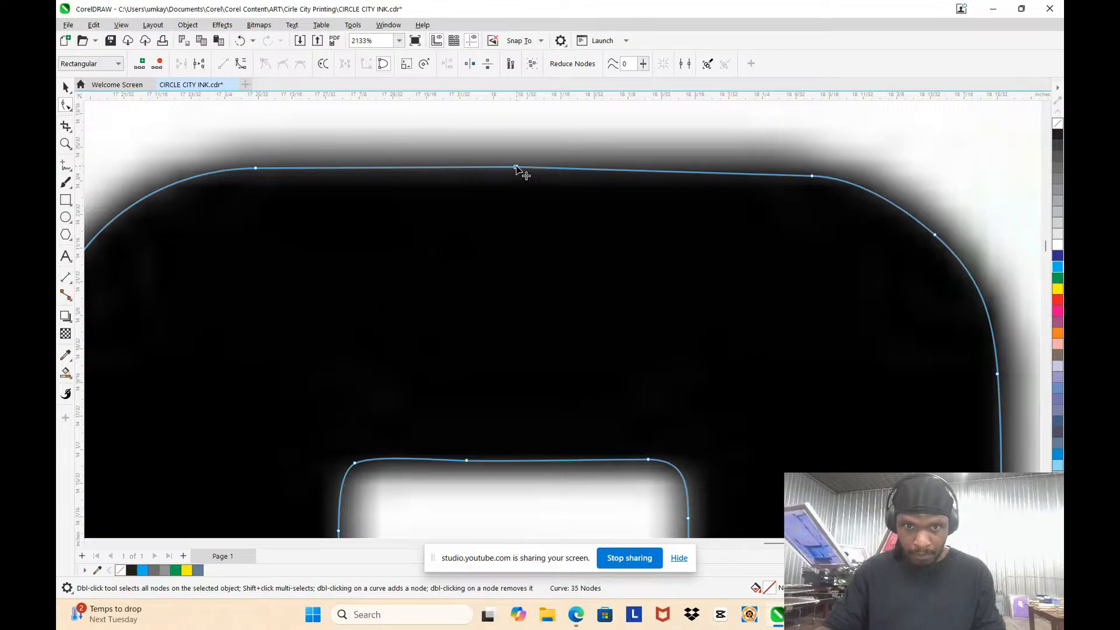
key("Delete")
Step: Move the top edge's right end node about 0.017 inch up and left, and lengthen its curve handle about 0.019 inch
left_click_drag(810, 177, 794, 171)
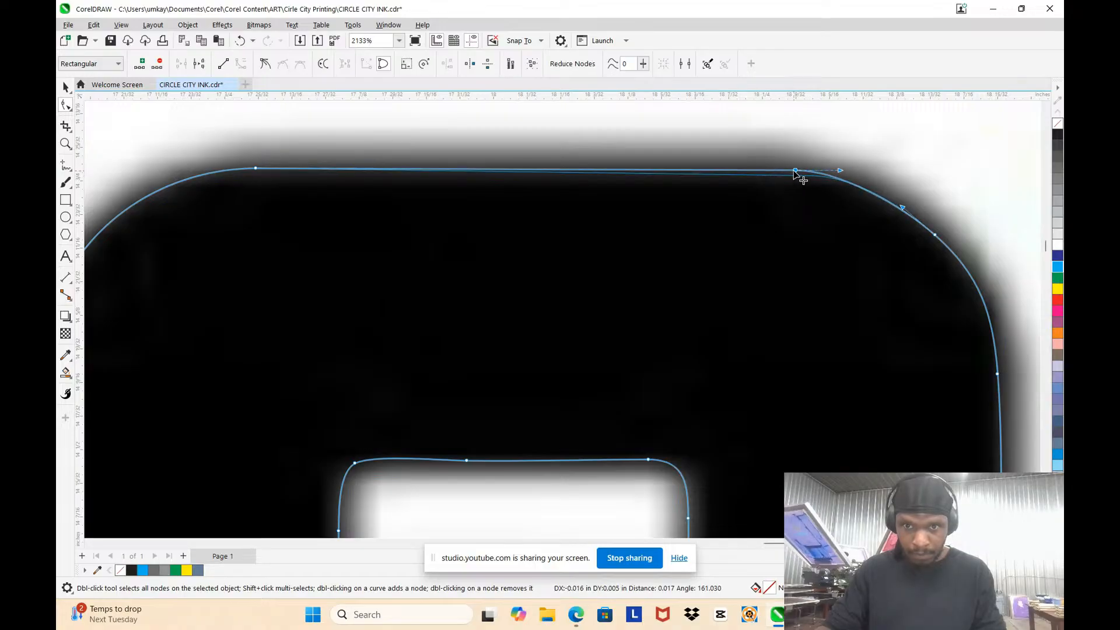
left_click(788, 200)
left_click(821, 174)
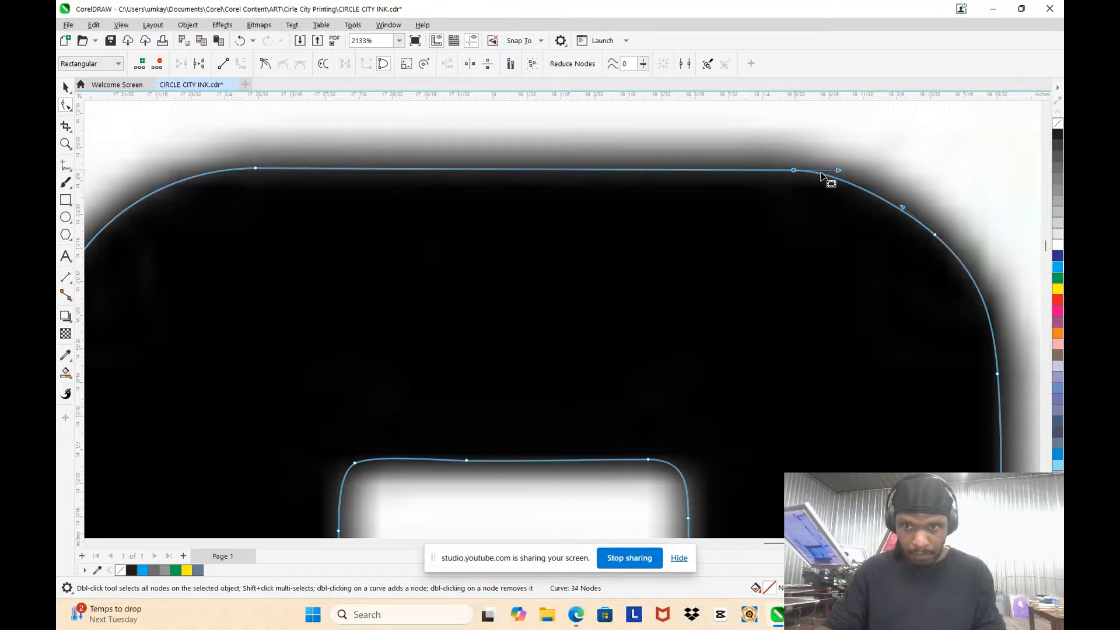
left_click_drag(839, 170, 852, 169)
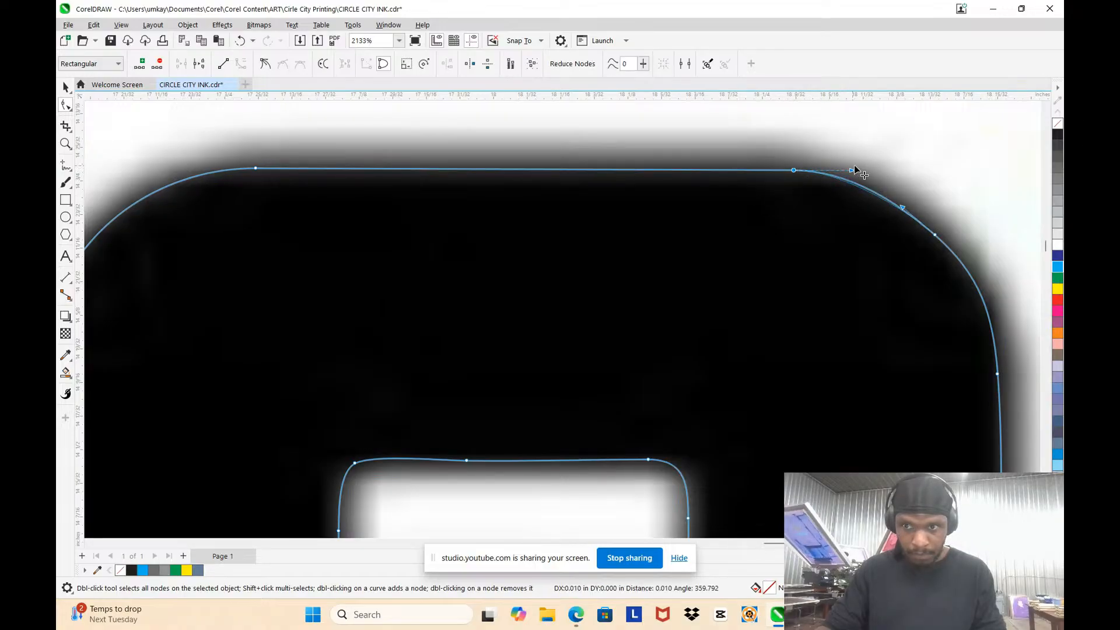
Step: Delete the node midway along the C's outer upper-right corner curve
double_click(935, 235)
scroll(880, 230, "down", 4)
scroll(935, 350, "up", 2)
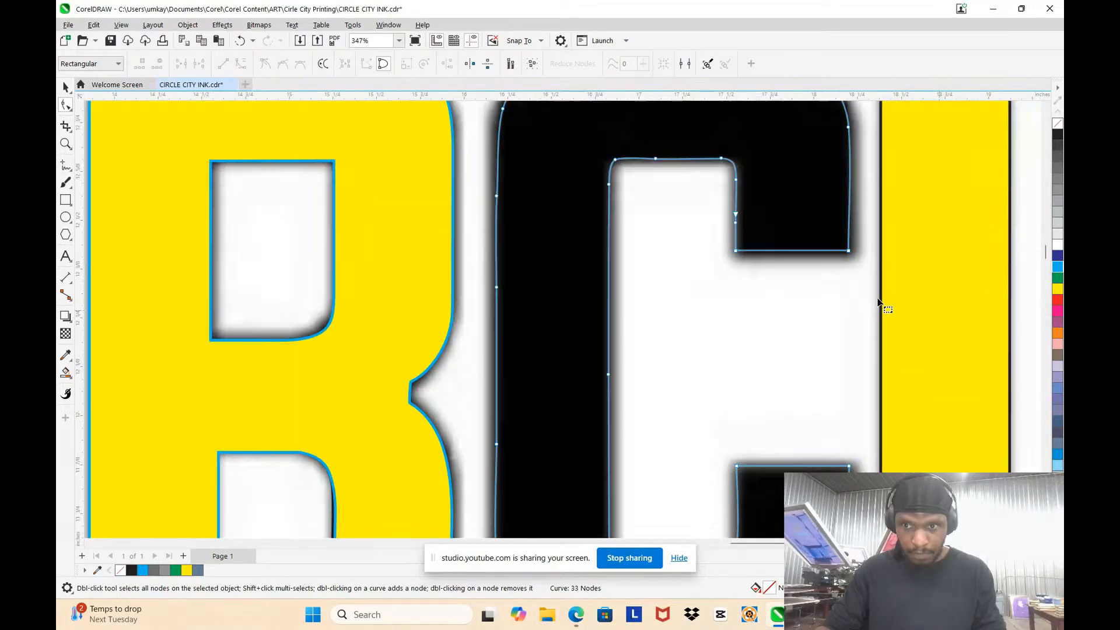
Step: Delete the two extra nodes on the inner vertical edge of the C's upper arm
scroll(849, 252, "up", 1)
scroll(849, 252, "down", 3)
scroll(742, 228, "up", 3)
scroll(800, 315, "up", 2)
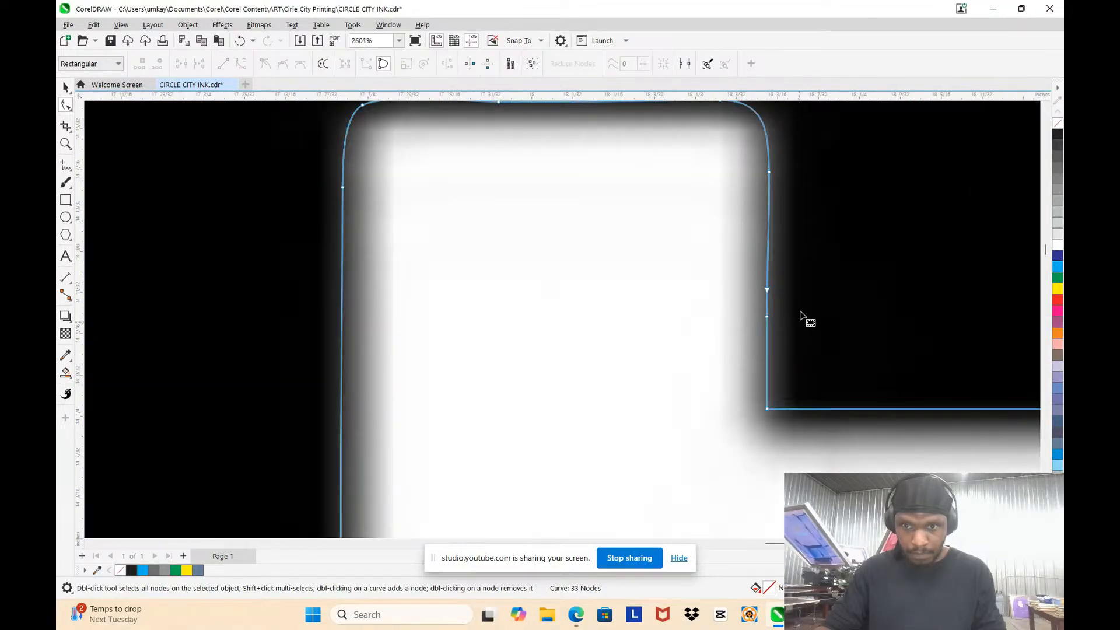
left_click_drag(712, 204, 799, 337)
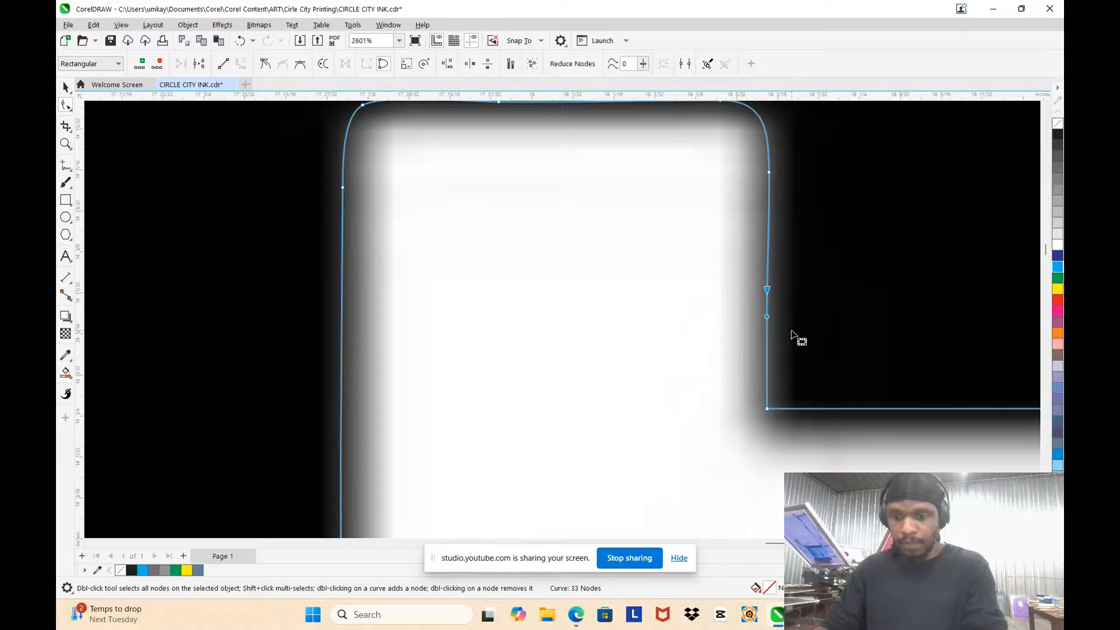
key("Delete")
Step: Delete the node midway along the top edge of the C's inner opening
scroll(770, 244, "down", 2)
scroll(653, 219, "up", 2)
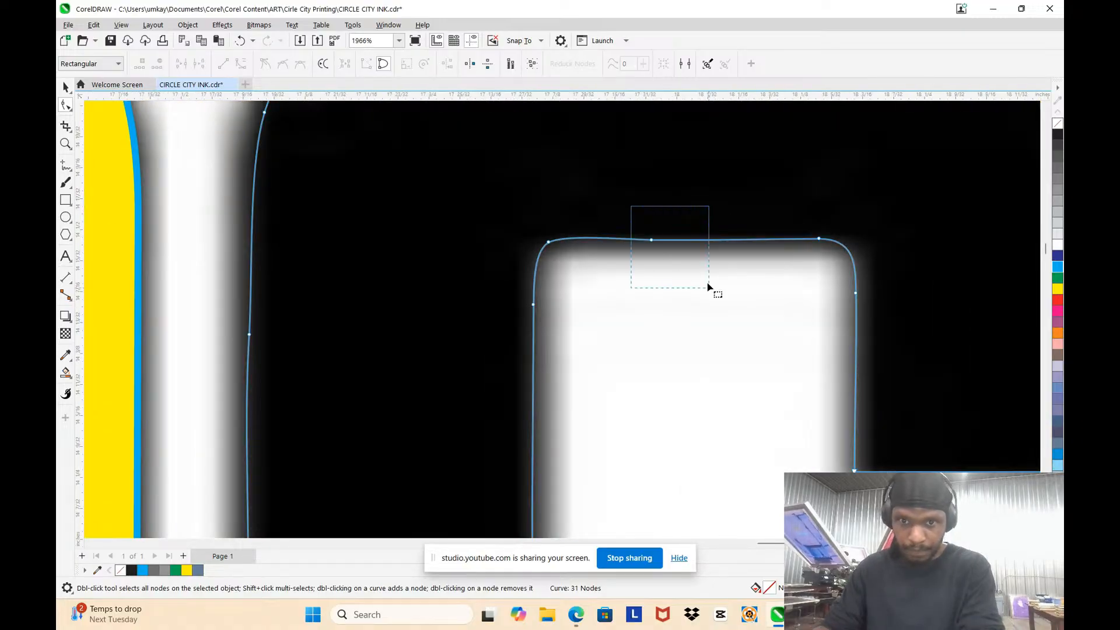
left_click_drag(709, 286, 708, 287)
key("Delete")
Step: Delete the middle node of the inner opening's bottom edge and convert the edge to a line starting slightly further right
scroll(664, 241, "down", 5)
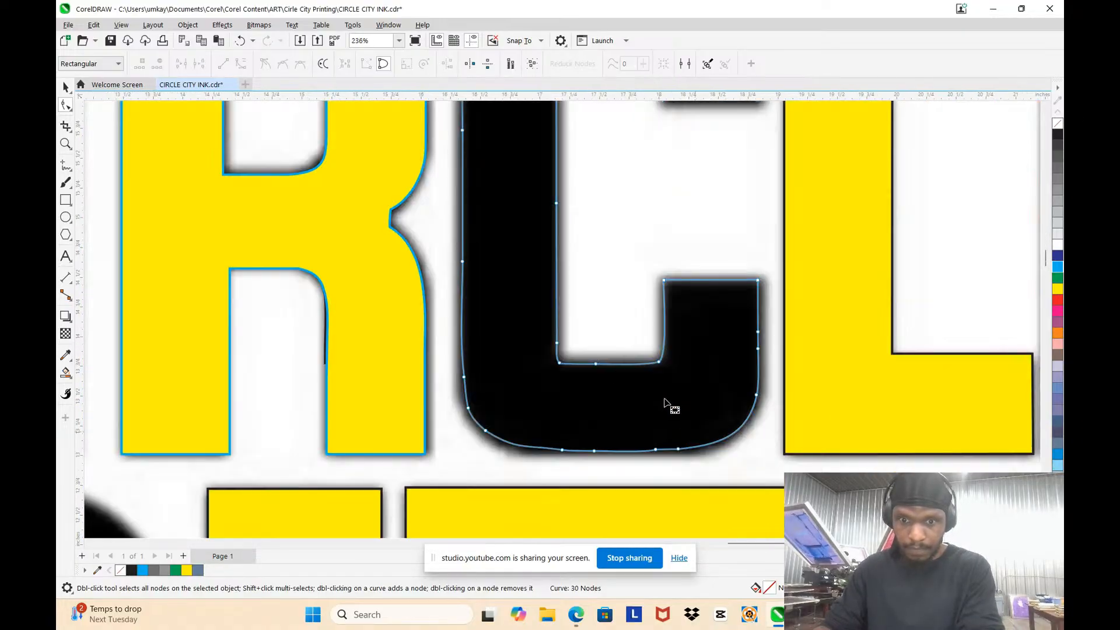
scroll(613, 367, "up", 2)
scroll(506, 365, "up", 2)
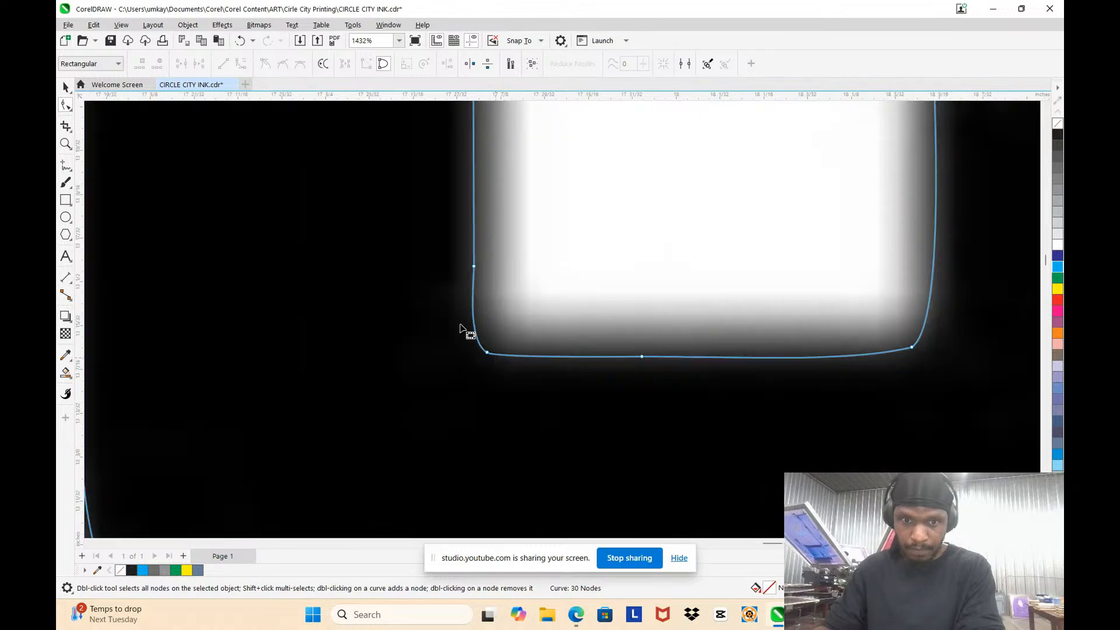
key("Delete")
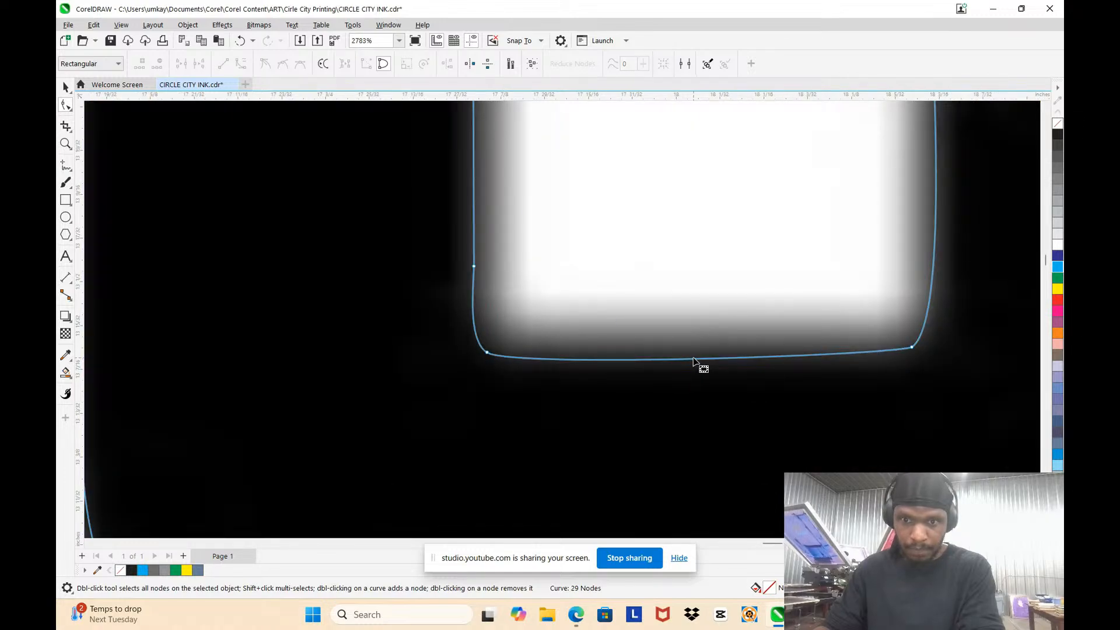
left_click(693, 358)
left_click(241, 65)
left_click(697, 262)
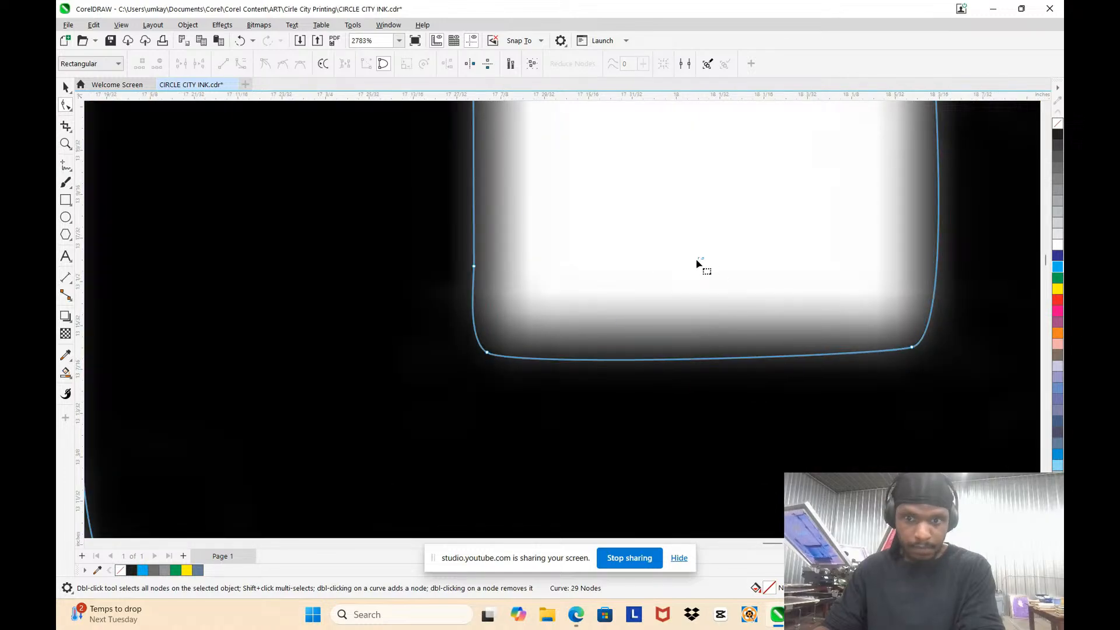
left_click(689, 359)
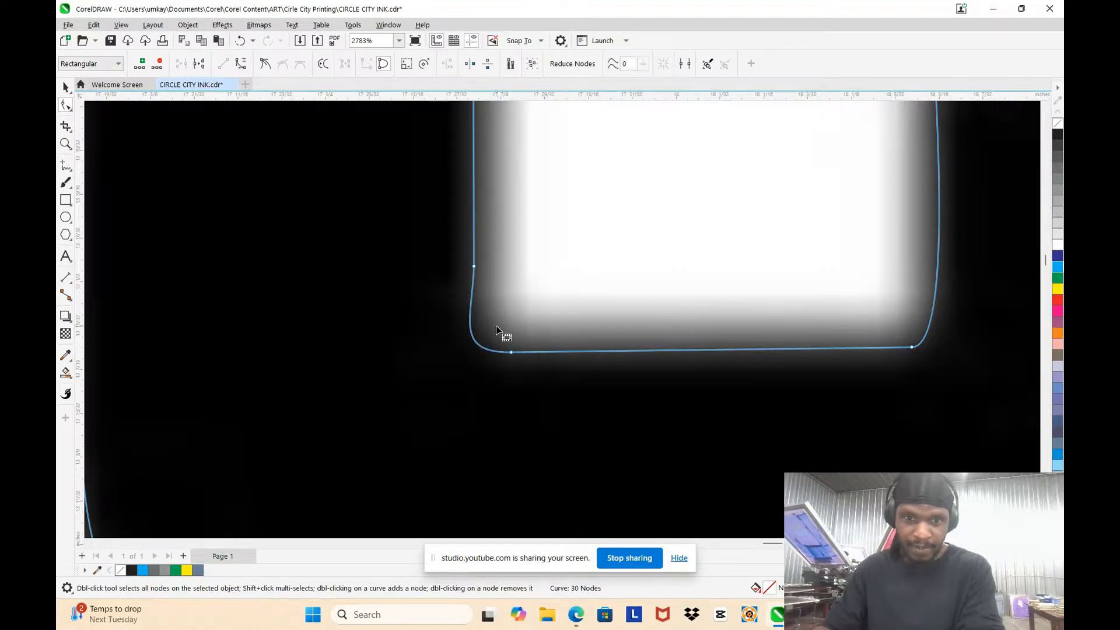
Step: Smooth the inner opening's lower-left corner by moving its upper node's curve handle about 0.012 inch right
left_click(474, 266)
left_click_drag(465, 353, 472, 353)
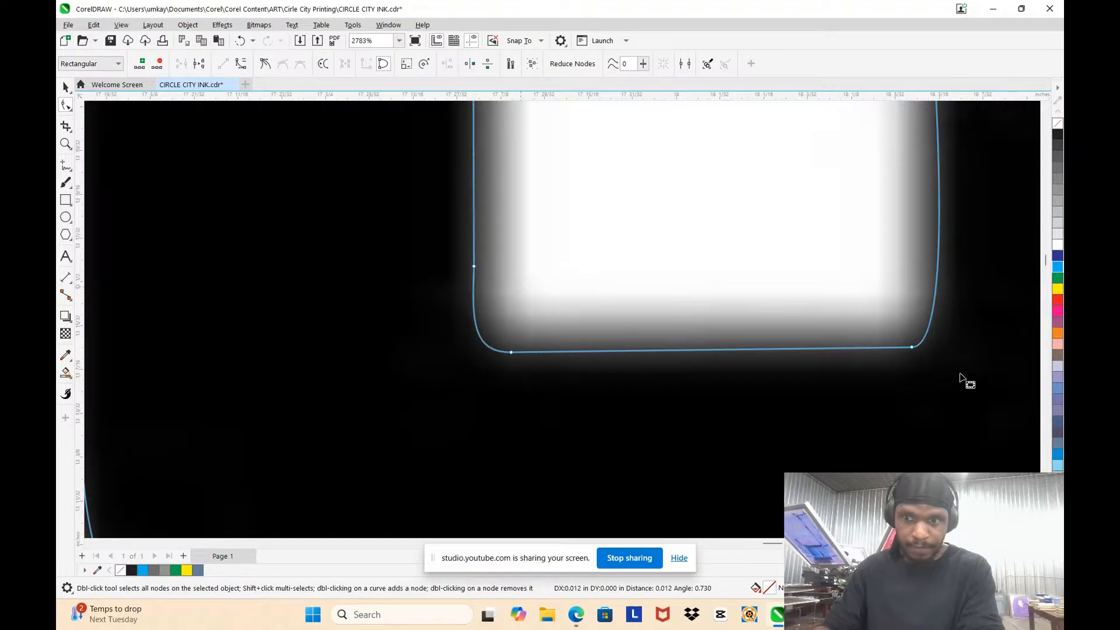
left_click(961, 378)
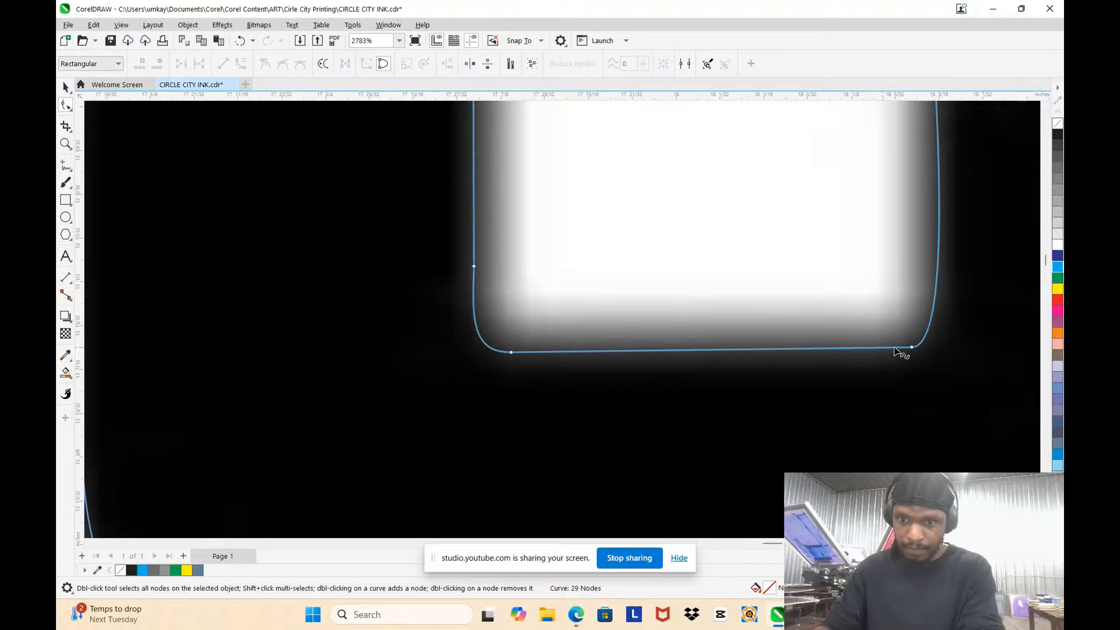
Step: Reshape the inner opening's lower-right corner into a tighter curve and nudge its three nodes left
mouse_move(911, 348)
left_mouse_down()
mouse_move(891, 352)
mouse_move(959, 352)
mouse_move(924, 351)
left_mouse_up()
scroll(911, 334, "down", 2)
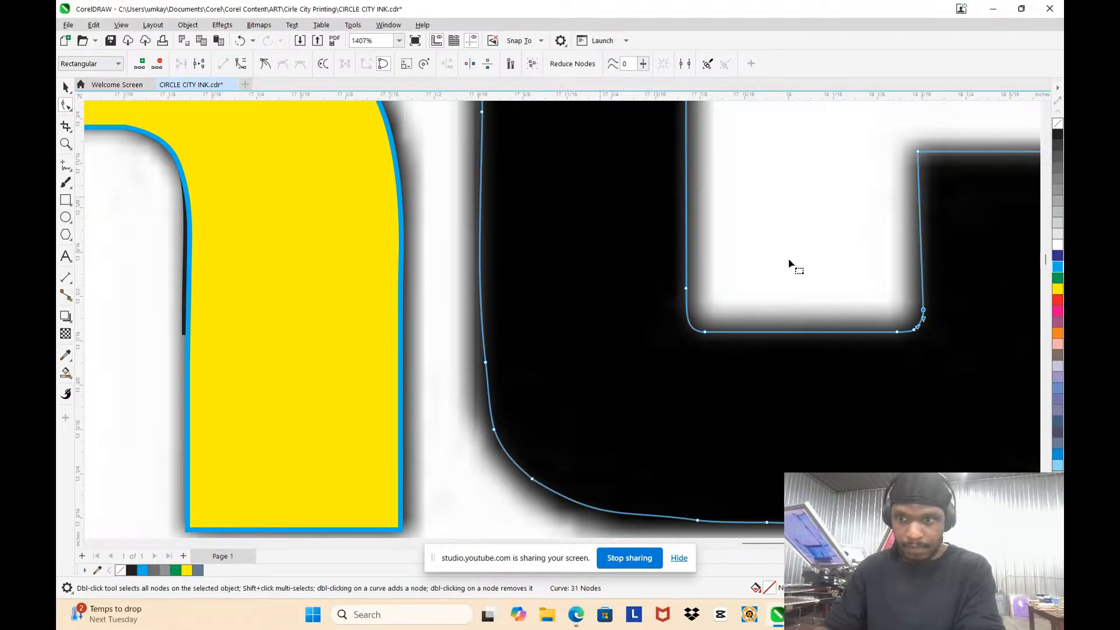
scroll(887, 269, "up", 2)
left_click_drag(713, 282, 867, 409)
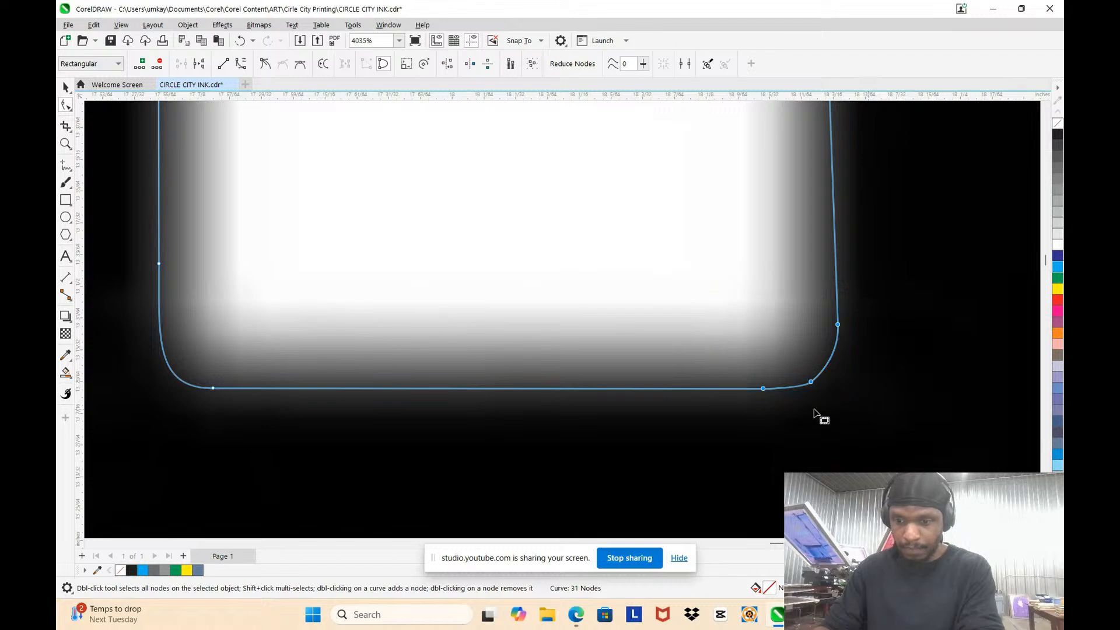
key("Left")
scroll(790, 397, "down", 3)
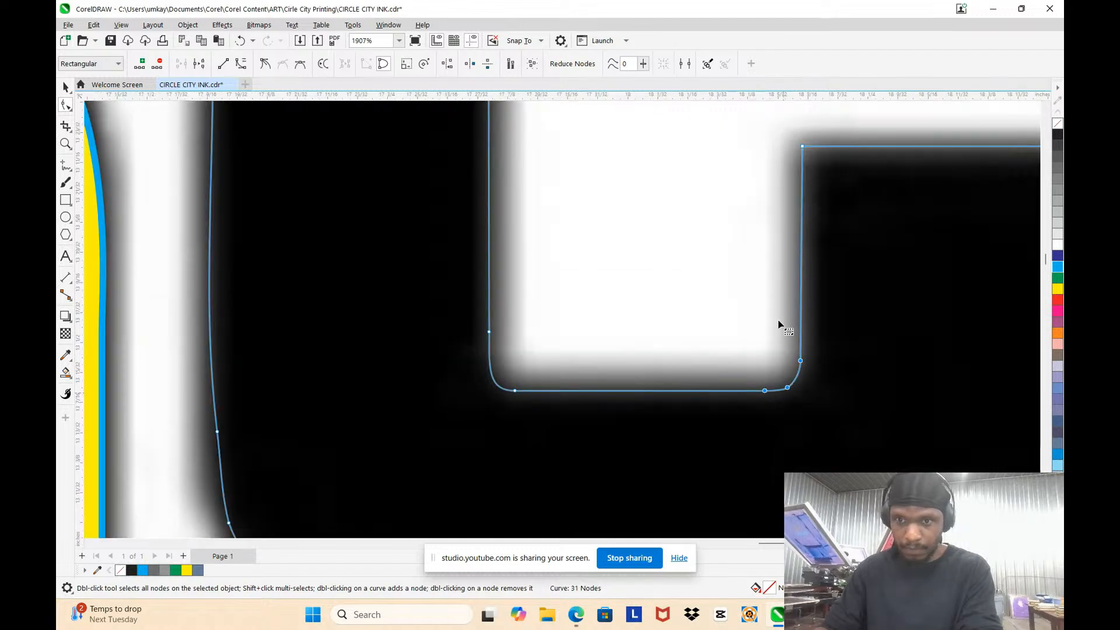
Step: Add a node on the inner opening's right edge just above the lower-right corner and delete the corner's middle node
left_click(830, 361)
scroll(810, 354, "up", 3)
double_click(787, 343)
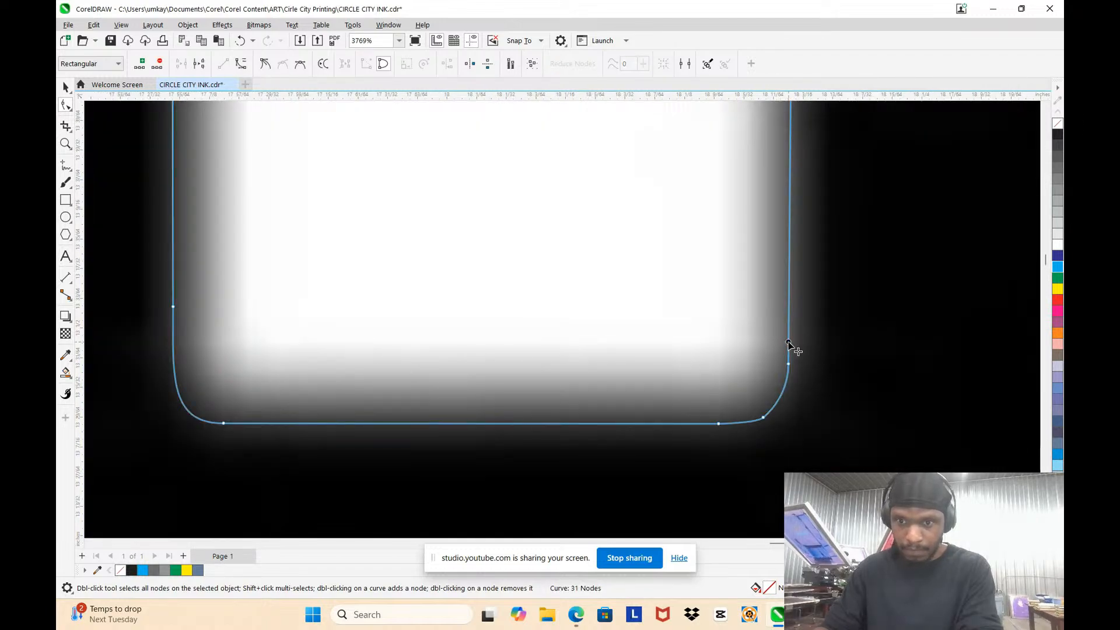
left_click_drag(745, 351, 779, 425)
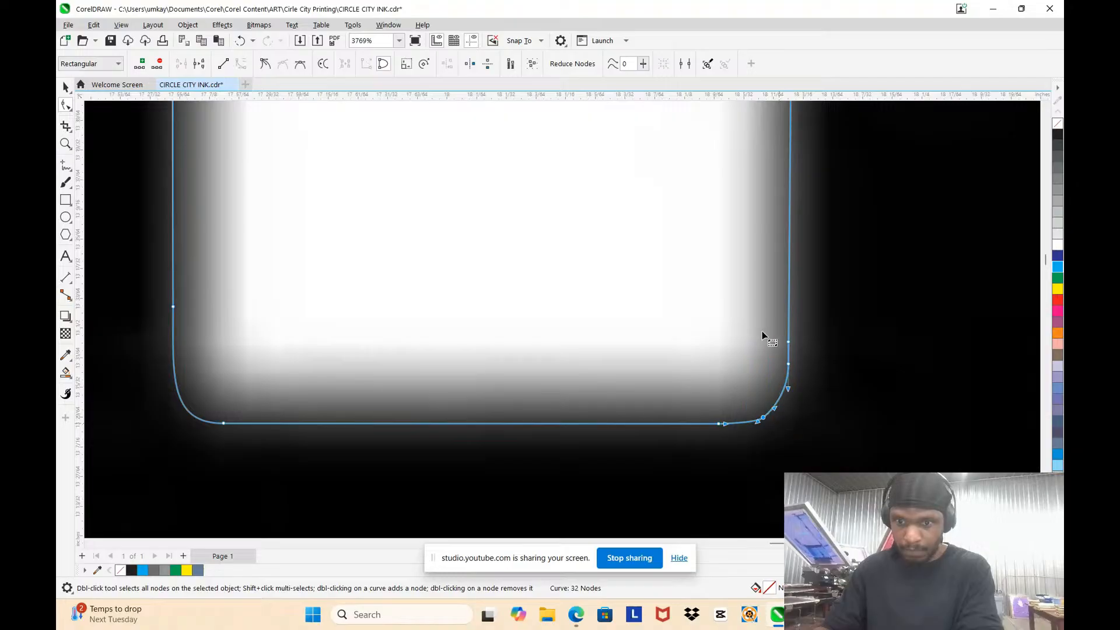
key("Delete")
Step: Shift the two lower nodes of the lower arm's inner edge about 0.005 inch right and its top corner node about 0.003 inch right
scroll(799, 355, "up", 2)
left_click(777, 374)
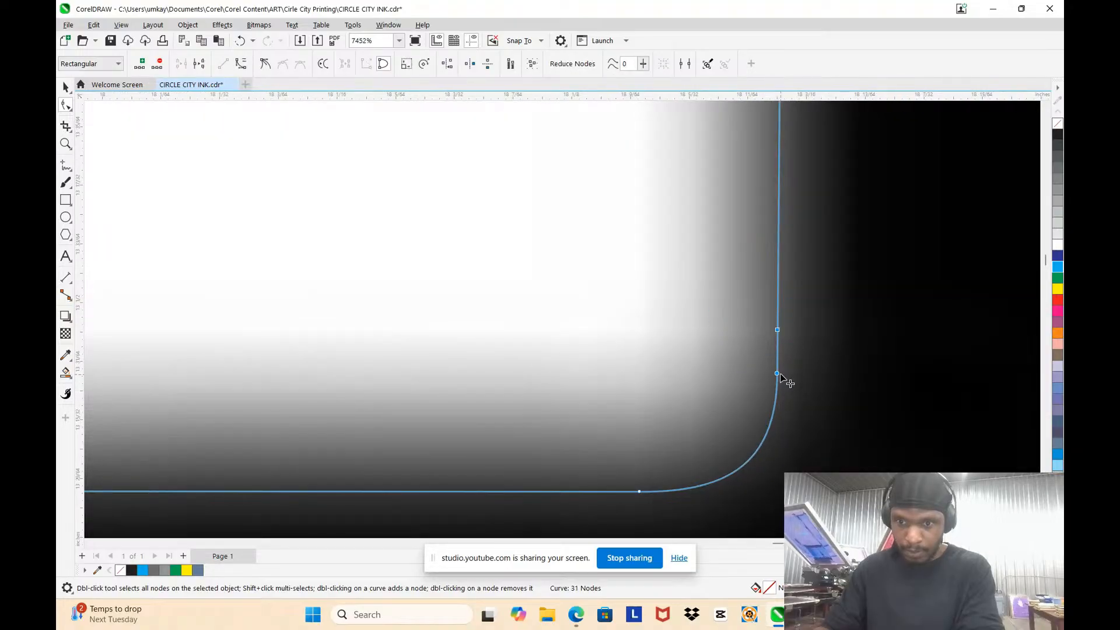
mouse_move(780, 376)
left_mouse_down()
mouse_move(797, 380)
mouse_move(780, 374)
left_mouse_up()
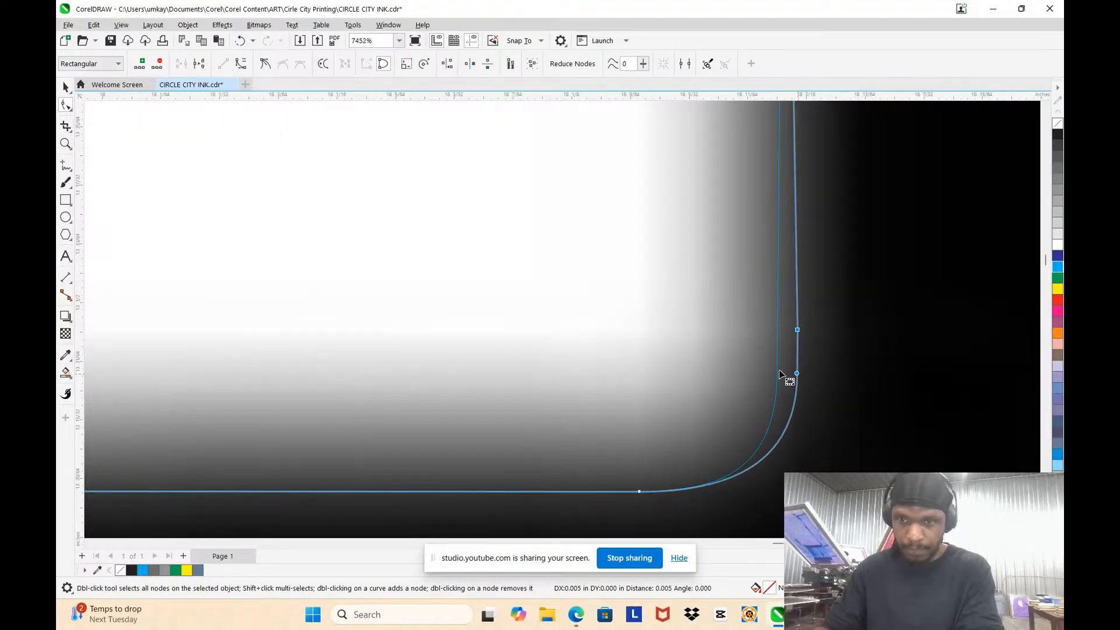
scroll(780, 373, "down", 4)
scroll(817, 230, "up", 2)
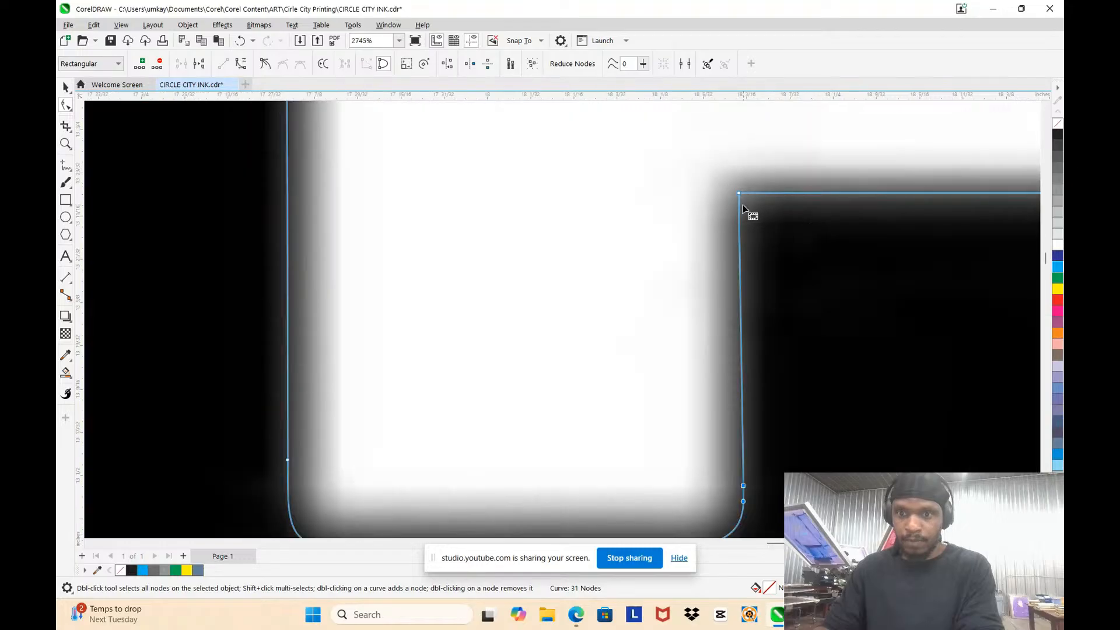
left_click_drag(738, 193, 743, 193)
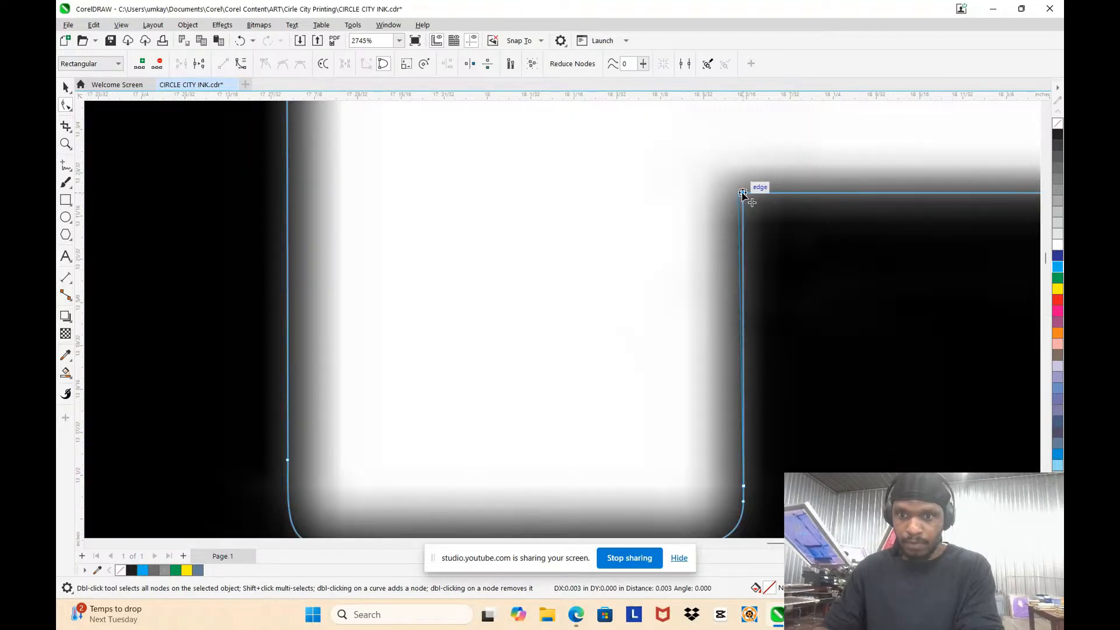
Step: Delete the two extra nodes on the outer right edge of the C's lower arm
scroll(668, 235, "down", 2)
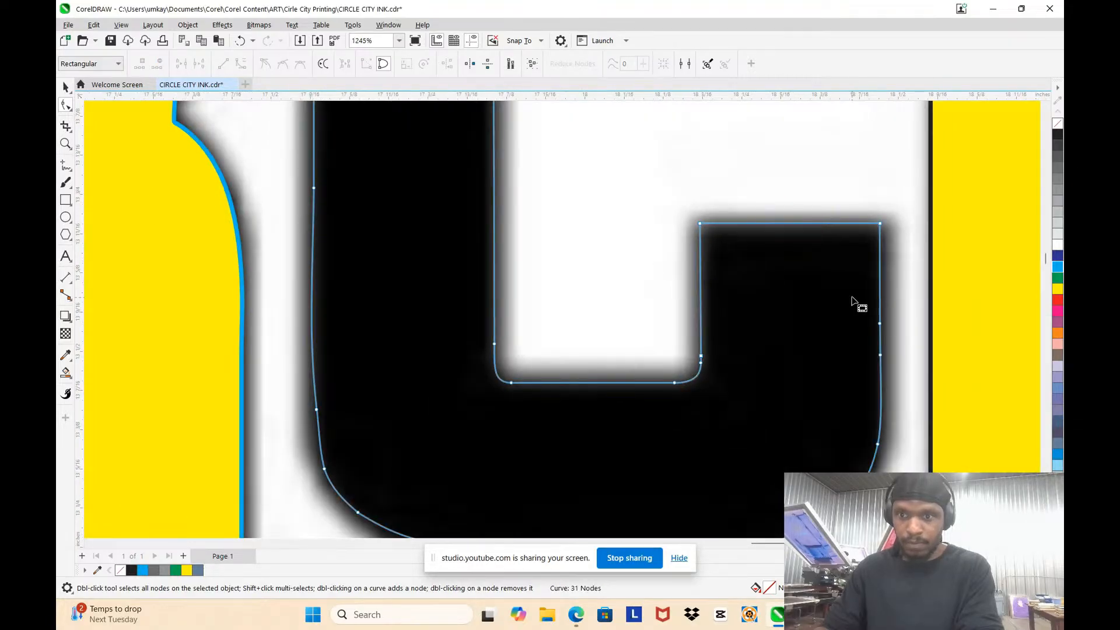
left_click_drag(907, 390, 908, 387)
key("Delete")
Step: Delete the intermediate nodes along the C's outer left edge and convert that edge to a straight line
scroll(799, 331, "down", 3)
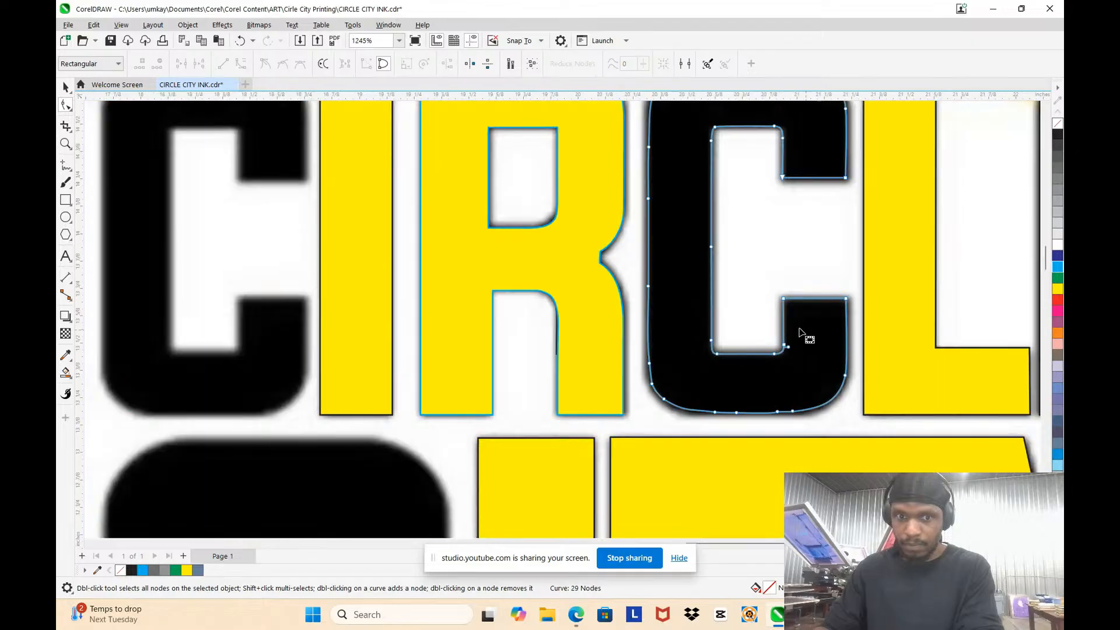
scroll(654, 310, "down", 3)
scroll(642, 229, "up", 4)
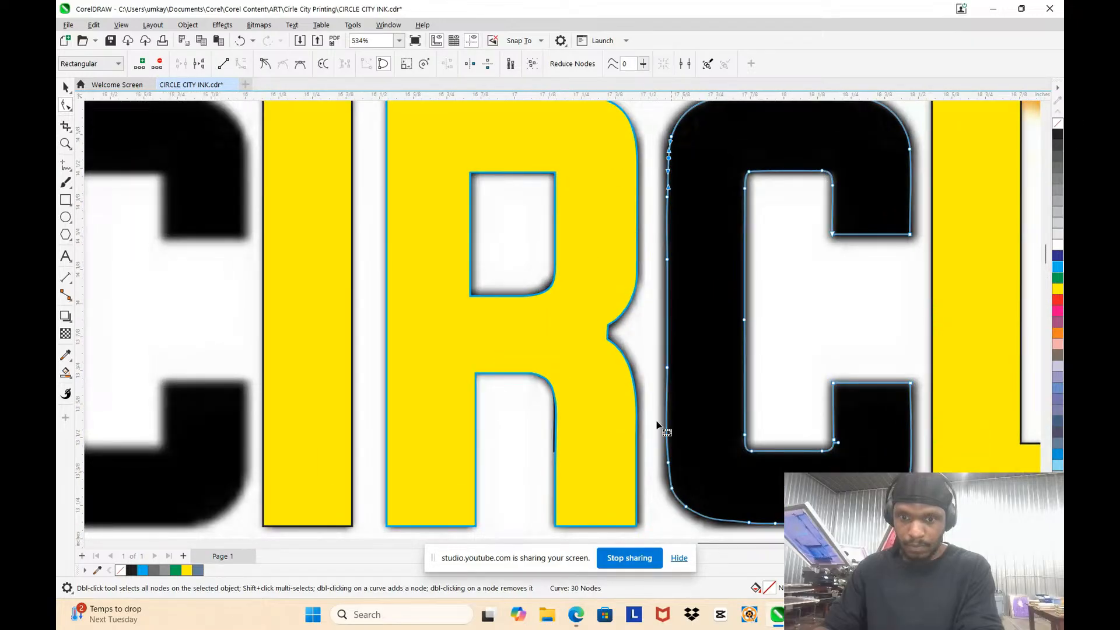
left_click_drag(691, 401, 691, 401)
key("Delete")
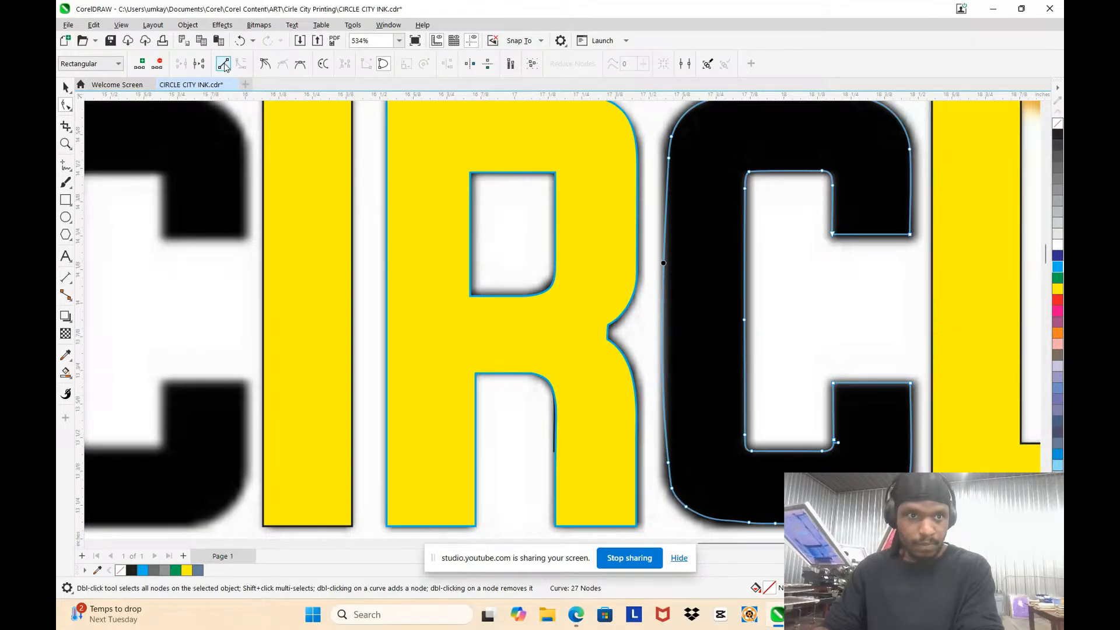
key("Delete")
Step: Delete two extra nodes on the C's outer lower-left curve, leaving the pair at the curve's upper end
scroll(659, 315, "down", 3)
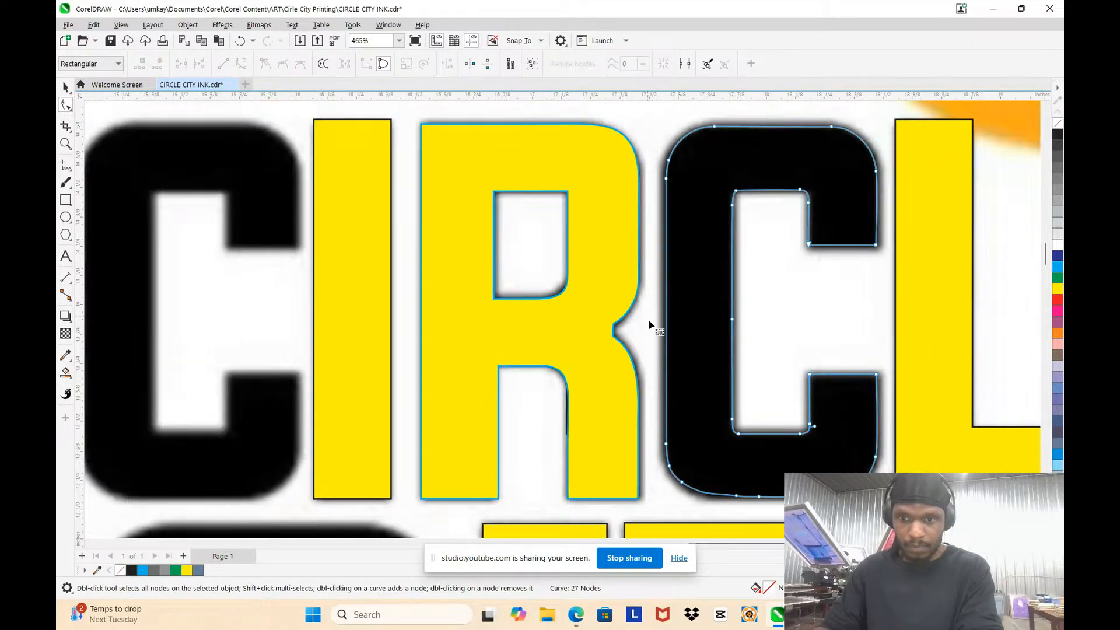
scroll(775, 516, "up", 8)
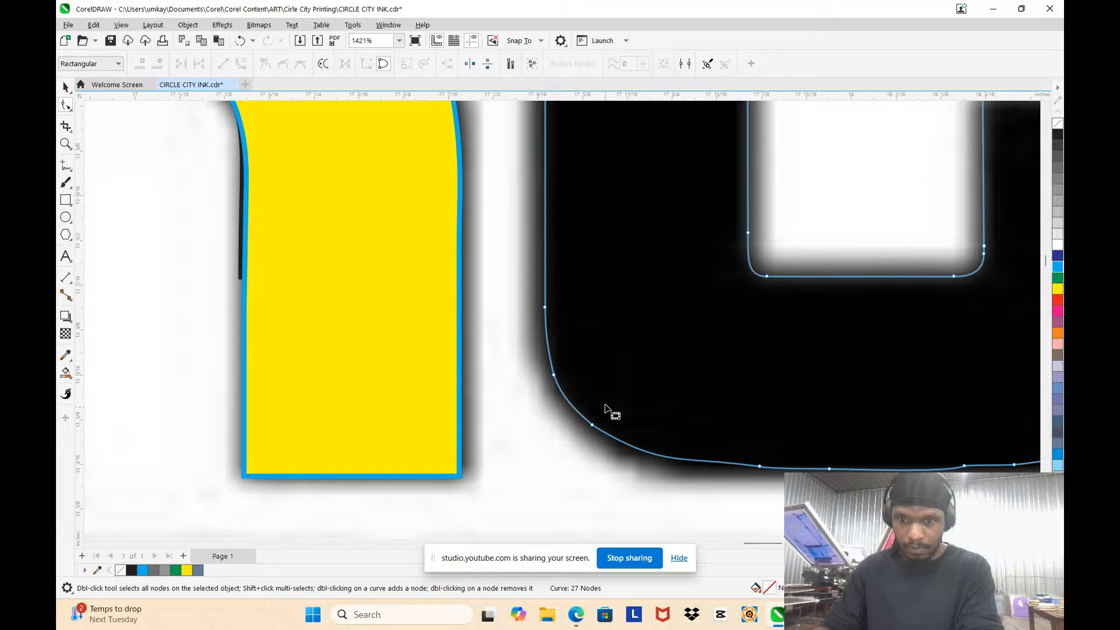
left_click_drag(683, 463, 769, 498)
key("Delete")
scroll(694, 437, "down", 4)
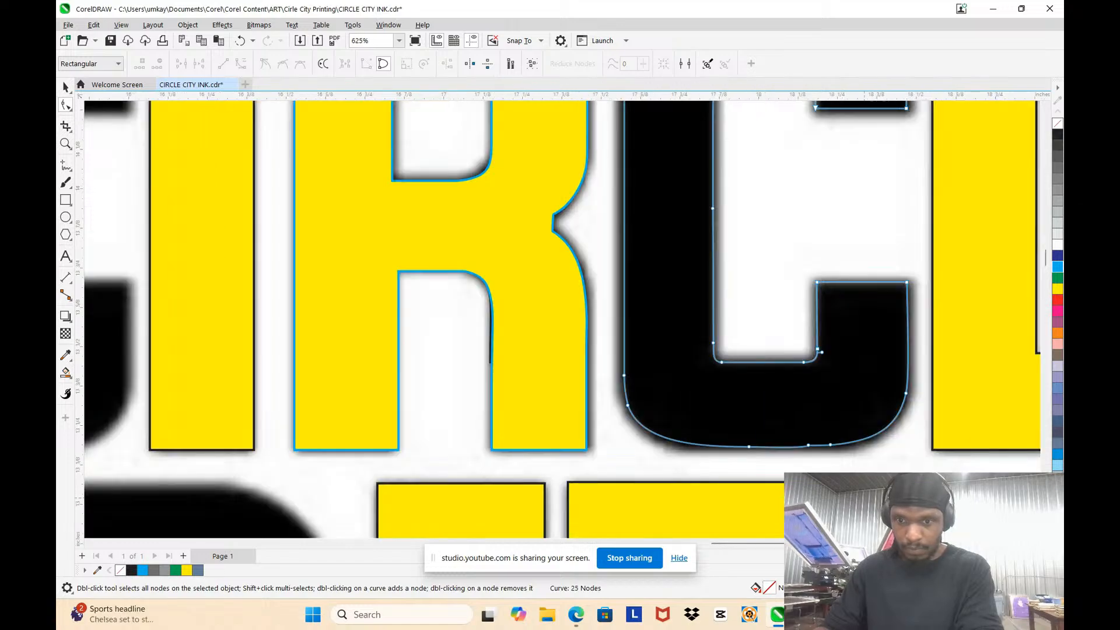
Step: Add a node where the lower-left curve meets the bottom edge, pull it outward, and delete the bottom edge's two middle nodes
scroll(509, 402, "up", 2)
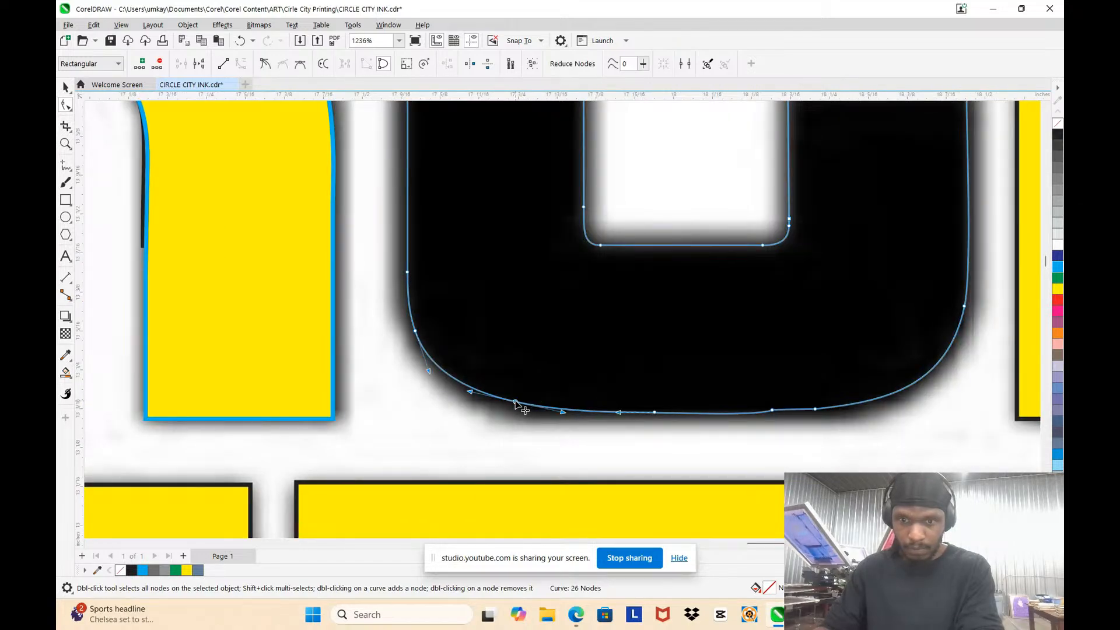
double_click(515, 402)
left_click_drag(613, 357, 790, 456)
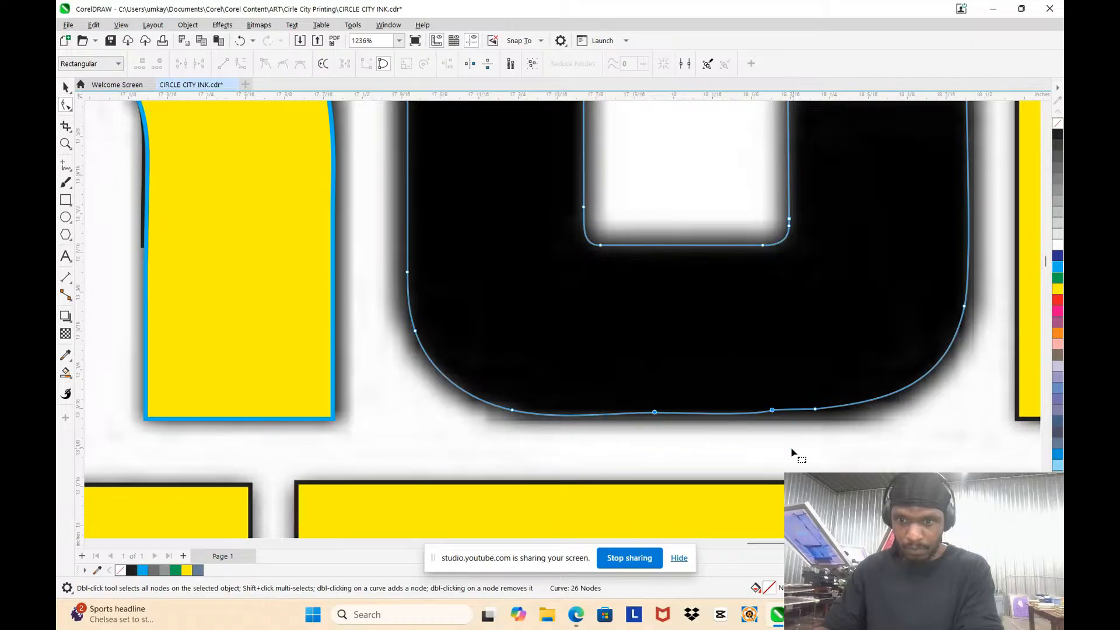
key("Delete")
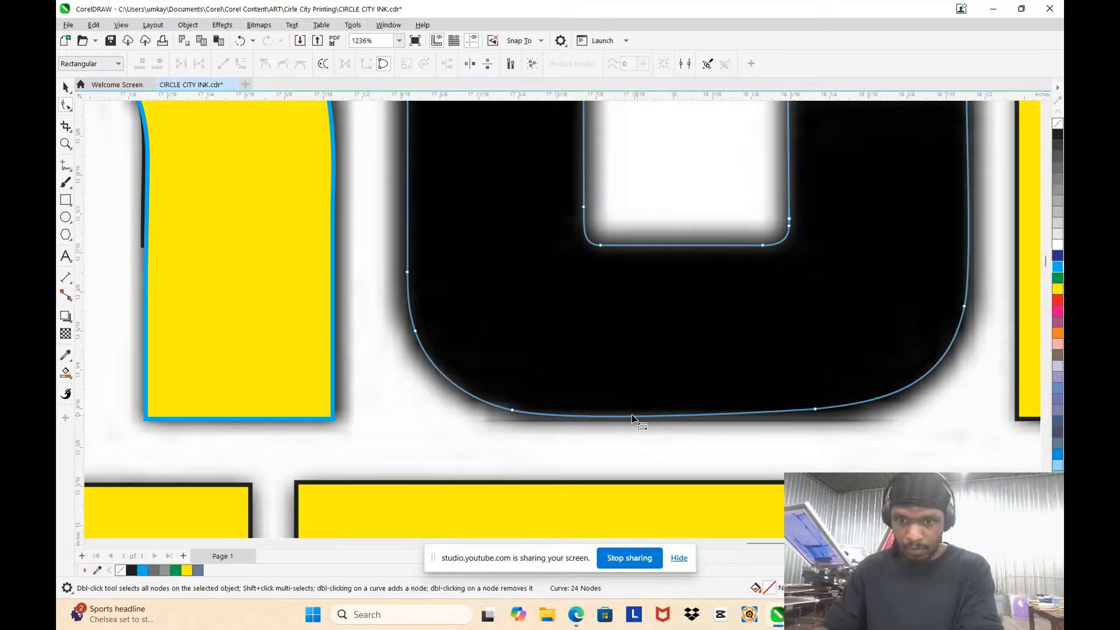
Step: Add a node near the bottom edge's left end, level the right end node with it, and convert the span to a line
double_click(543, 415)
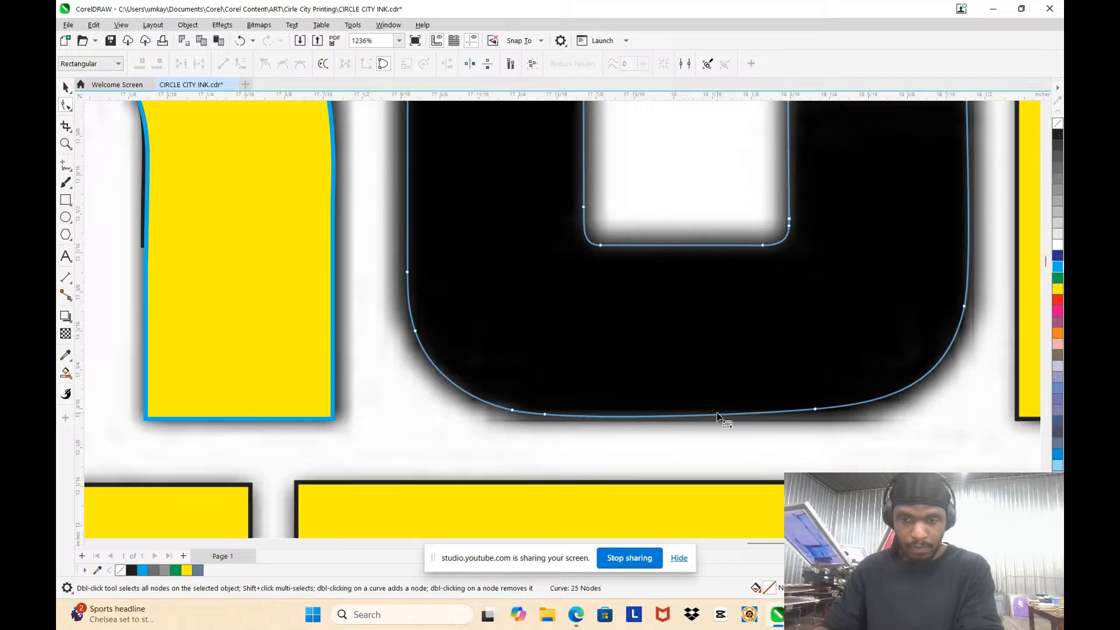
left_click_drag(814, 409, 755, 405)
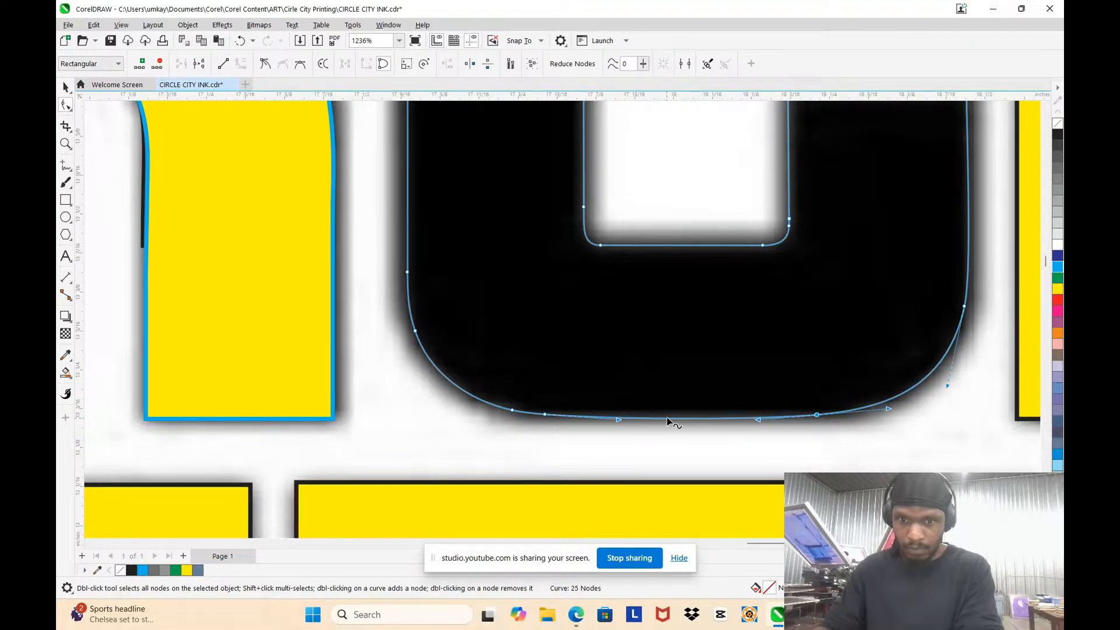
left_click(723, 321)
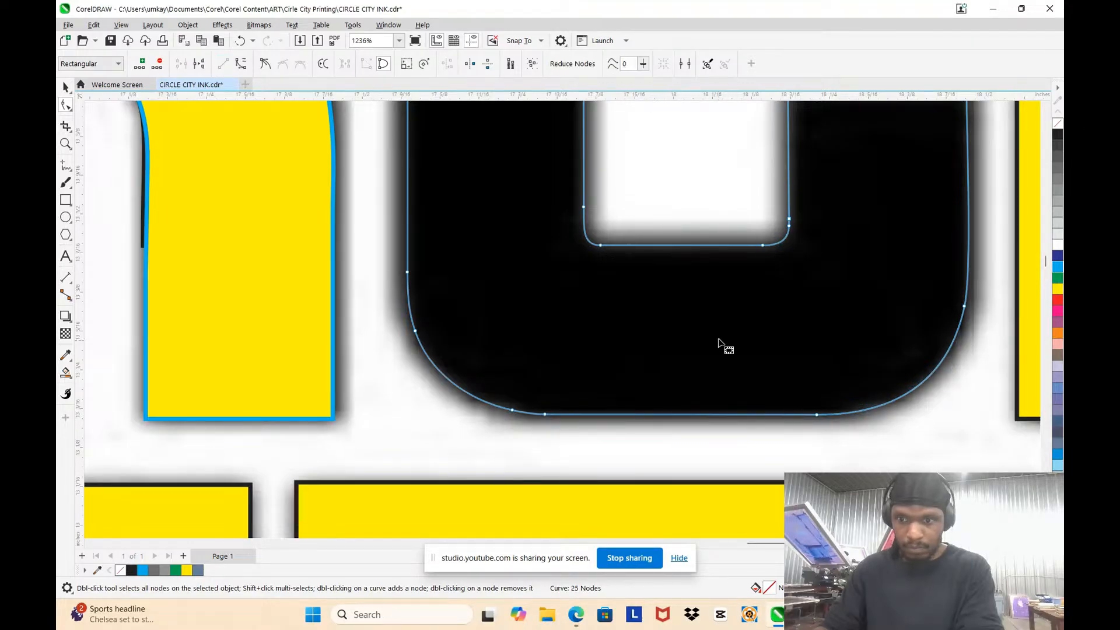
Step: Select the finished second C of CIRCLE as an object and fill it with yellow
scroll(719, 340, "down", 5)
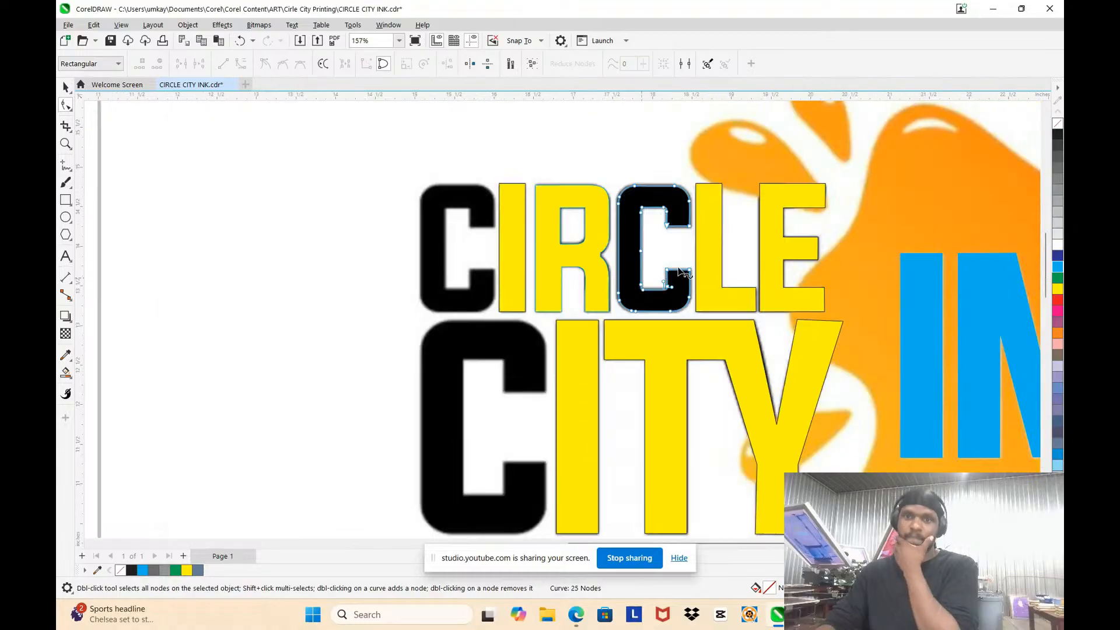
key("space")
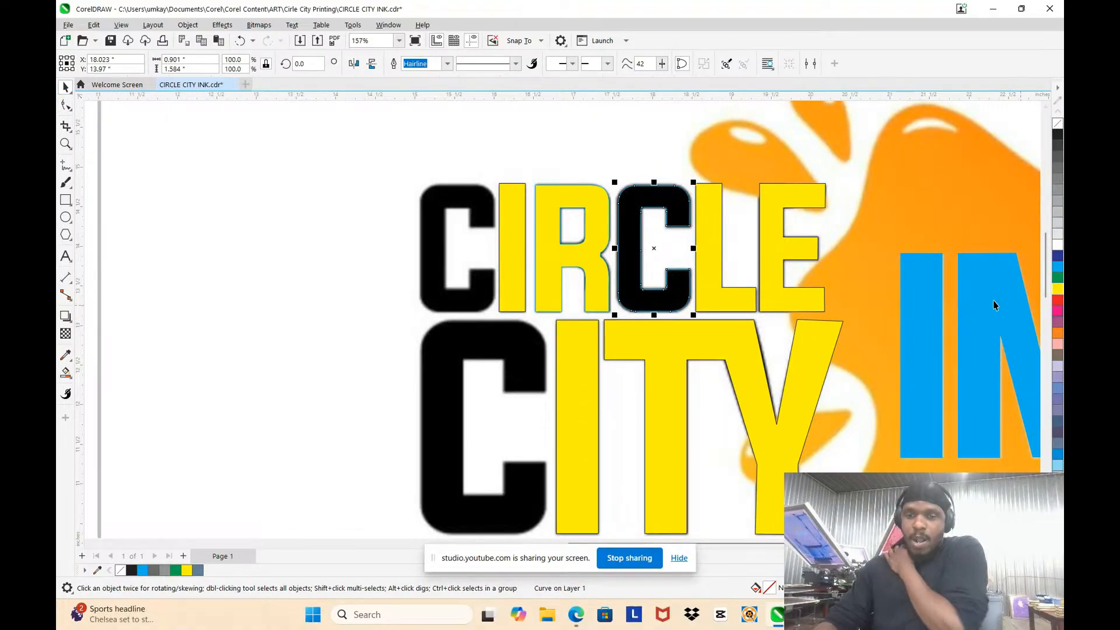
left_click(1058, 289)
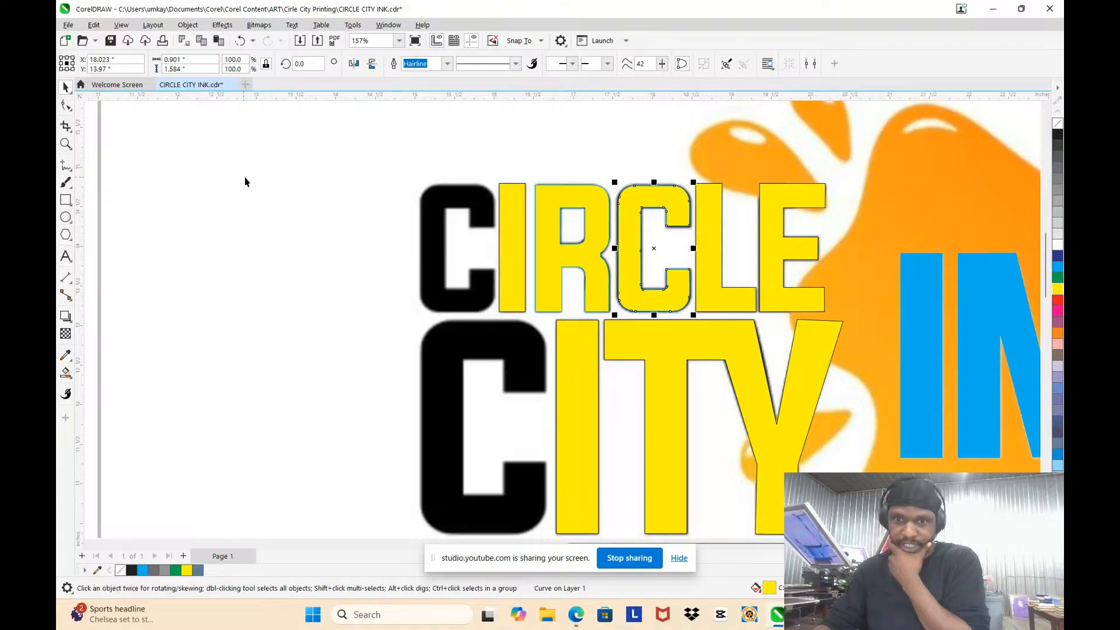
Step: Duplicate the yellow second C of CIRCLE onto the word's black first C and nudge the copy into alignment
scroll(644, 171, "up", 2)
scroll(638, 186, "down", 1)
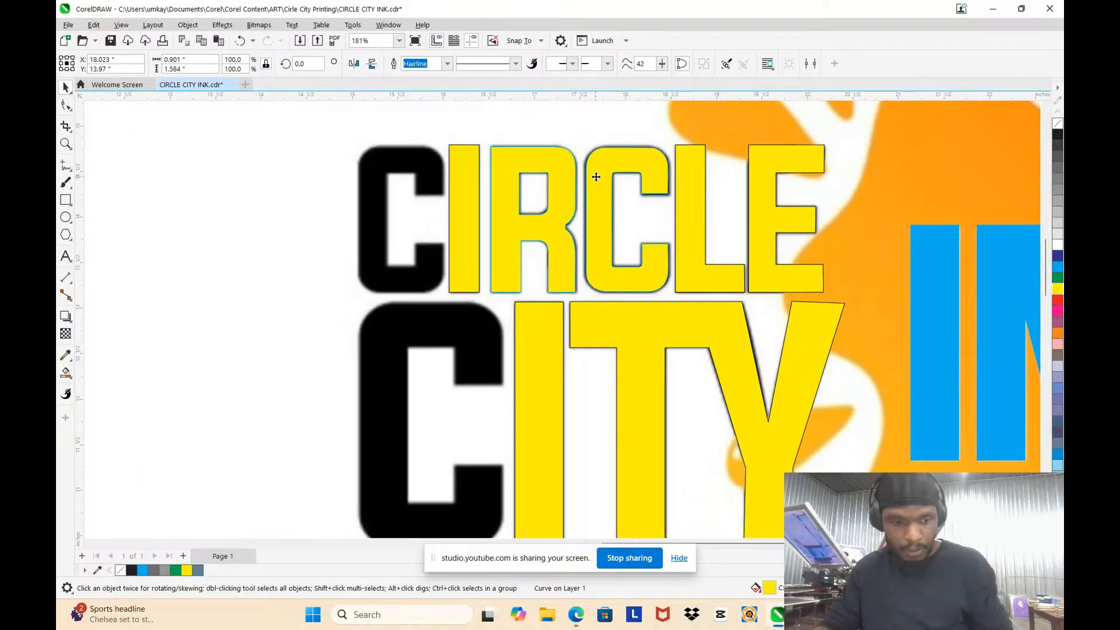
left_click(369, 164)
left_click_drag(369, 166, 372, 165)
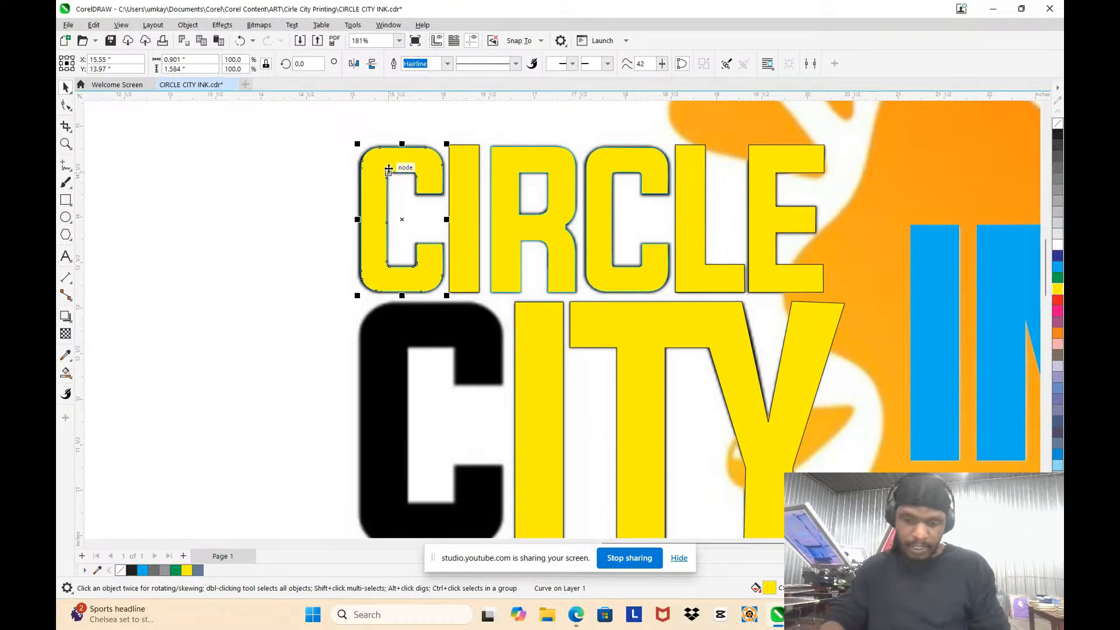
key("Left")
key("Left")
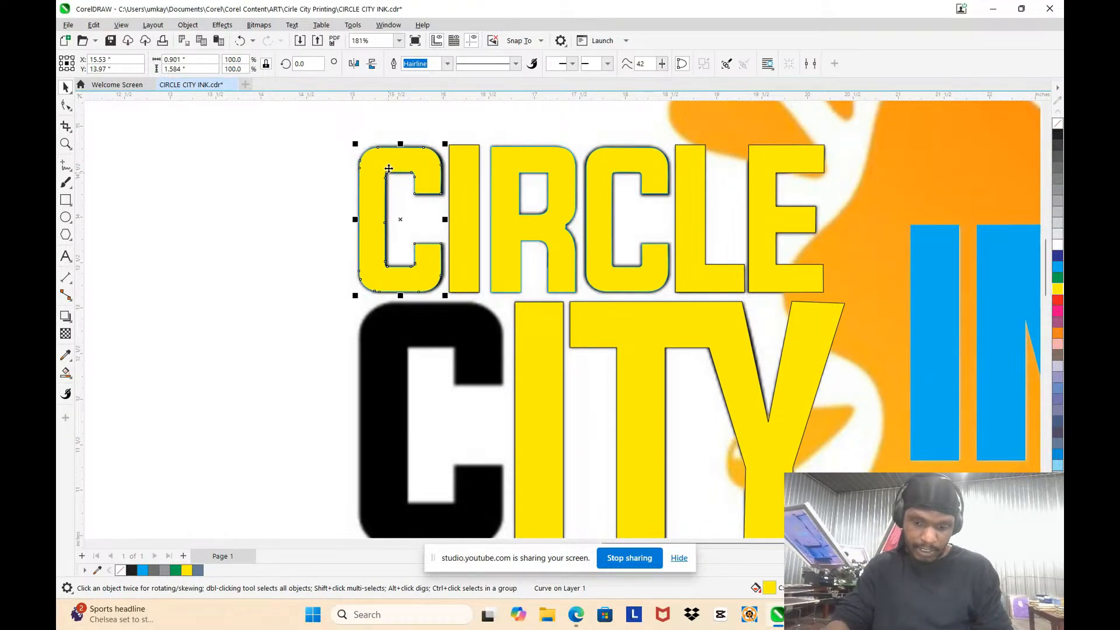
key("Right")
key("Right")
key("Left")
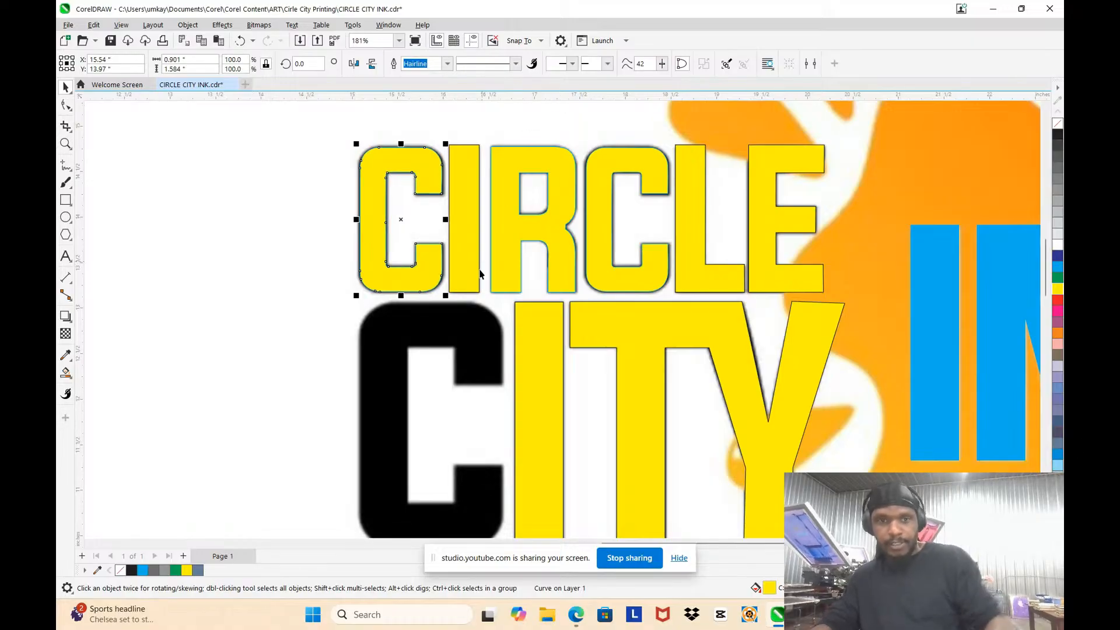
Step: Duplicate the small C onto CITY's black C, scale the copy to about 171.2%, and align it with the bitmap letter
left_click_drag(436, 172, 450, 388)
scroll(450, 389, "down", 2)
scroll(443, 373, "up", 4)
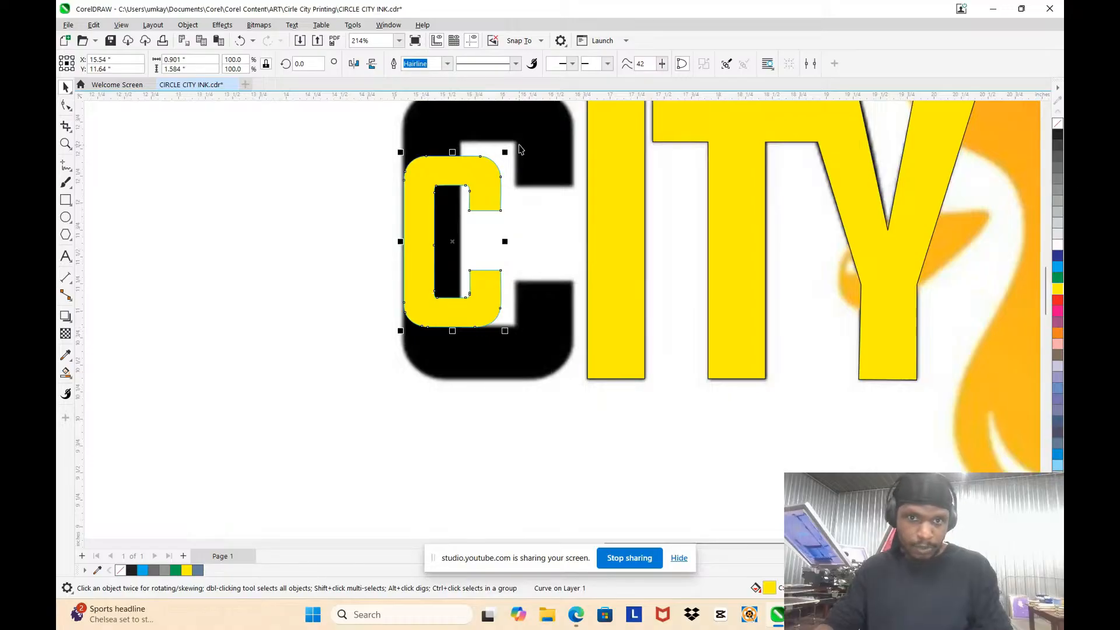
left_click_drag(503, 150, 696, 160)
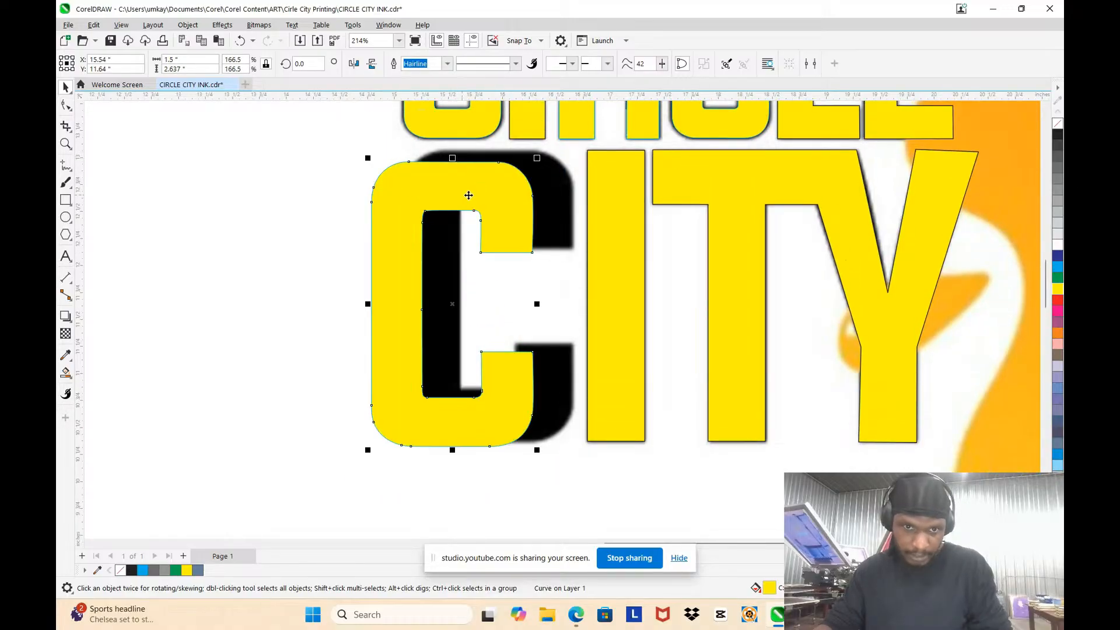
left_click_drag(468, 196, 513, 196)
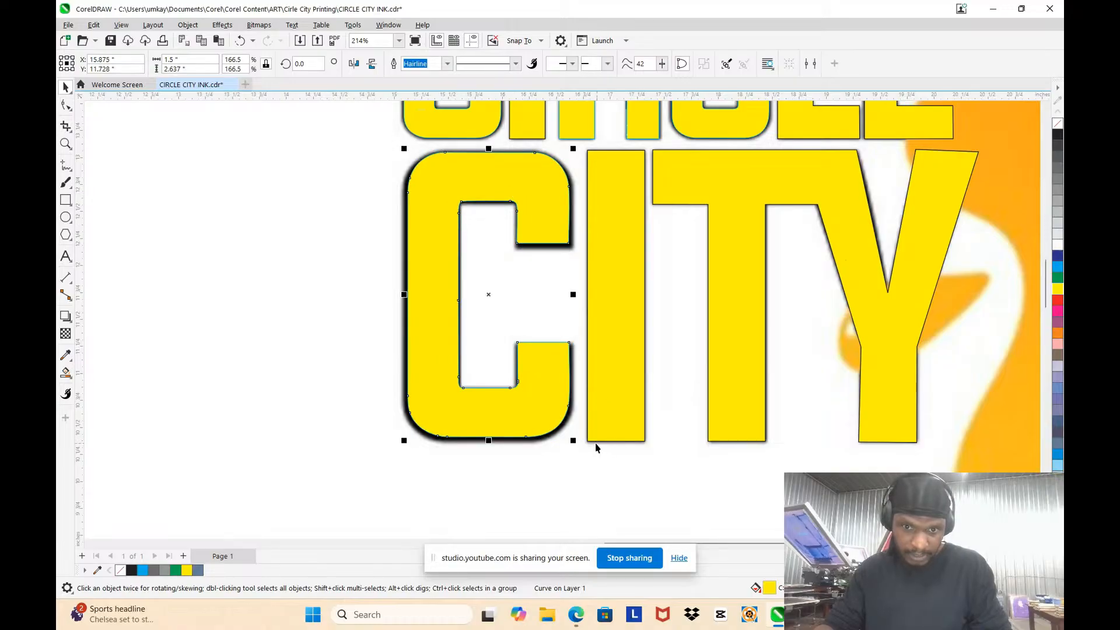
left_click_drag(575, 440, 577, 445)
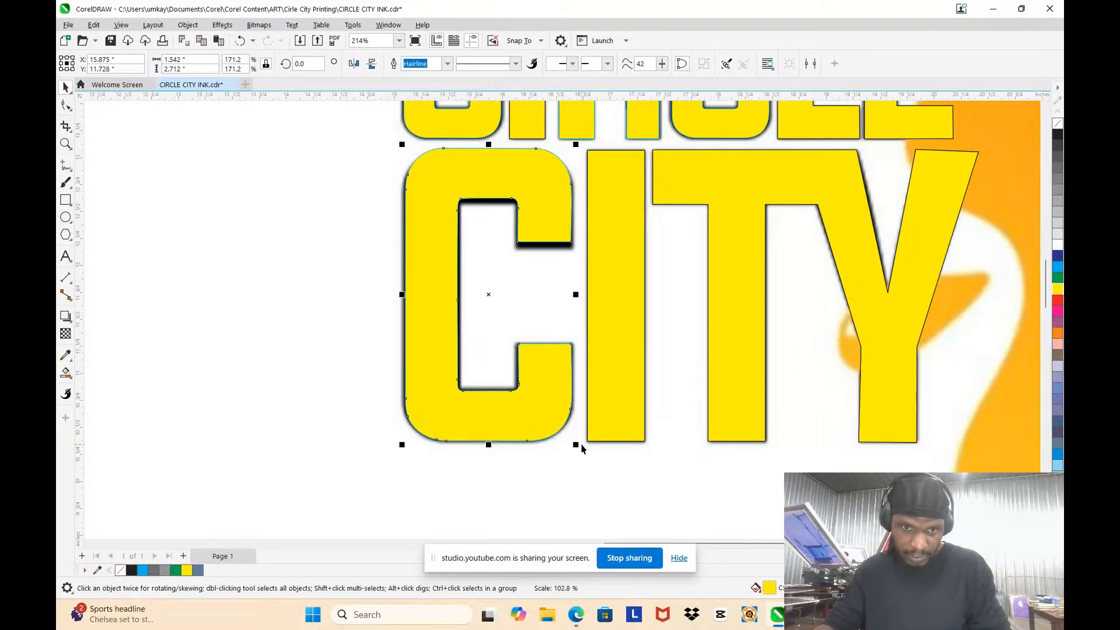
key("Down")
key("Down")
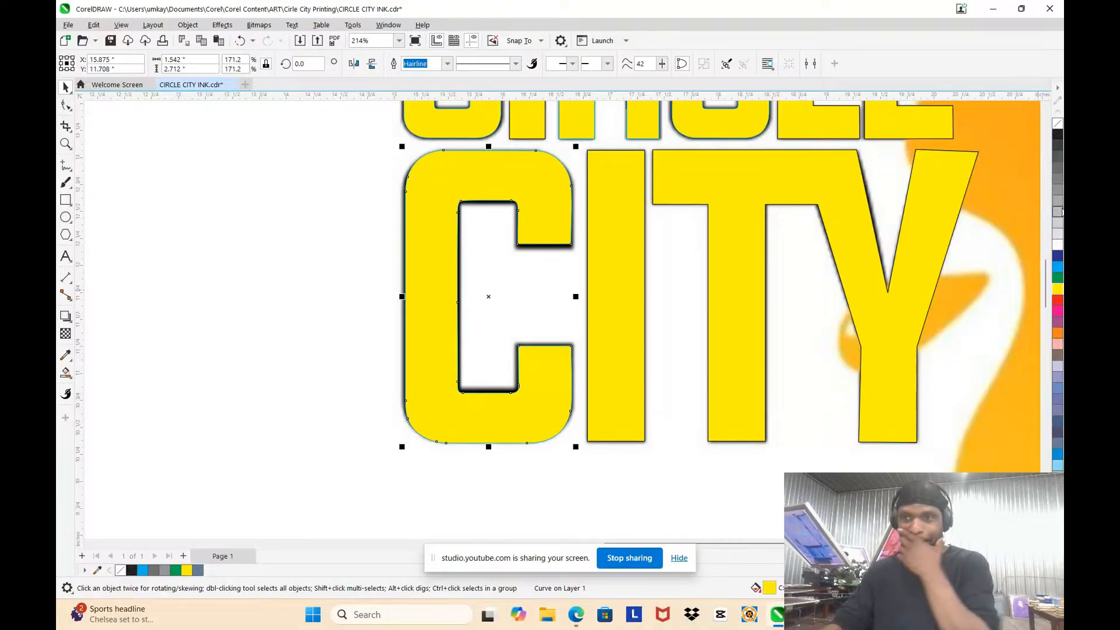
Step: Remove the large C's fill, then nudge its upper nodes slightly down and its lower nodes slightly up to match the bitmap
left_click(1057, 123)
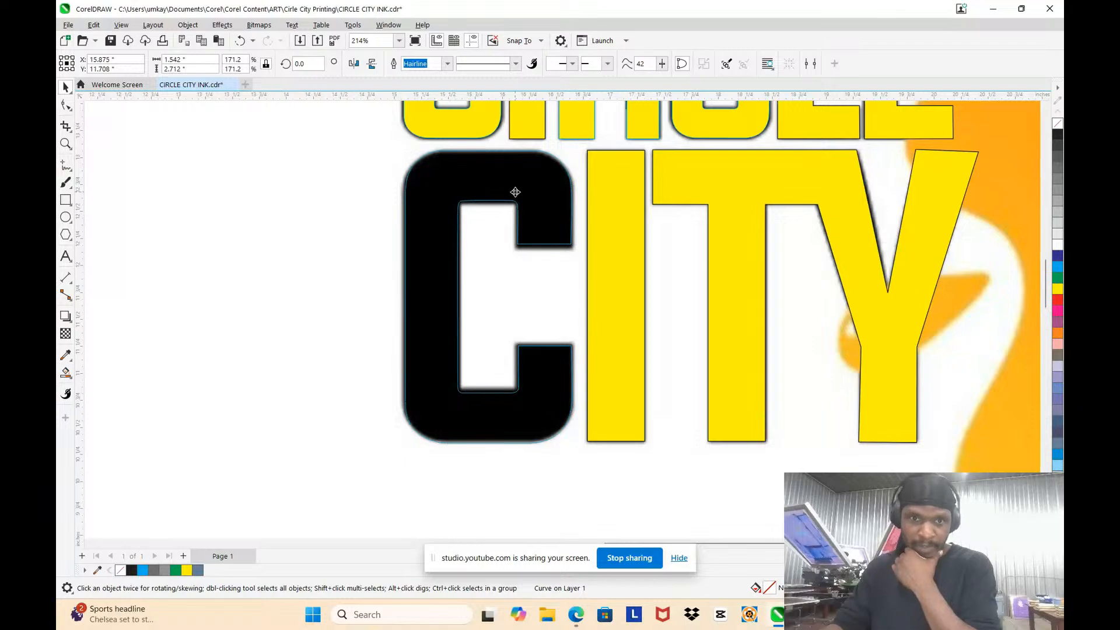
key("F10")
scroll(412, 138, "up", 2)
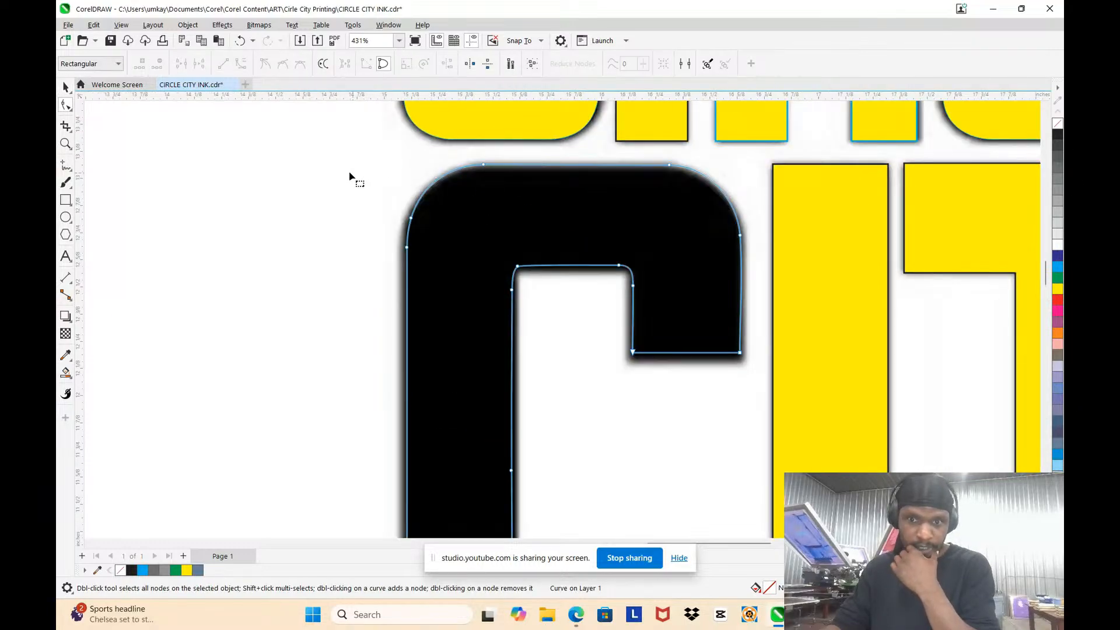
left_click_drag(326, 140, 754, 383)
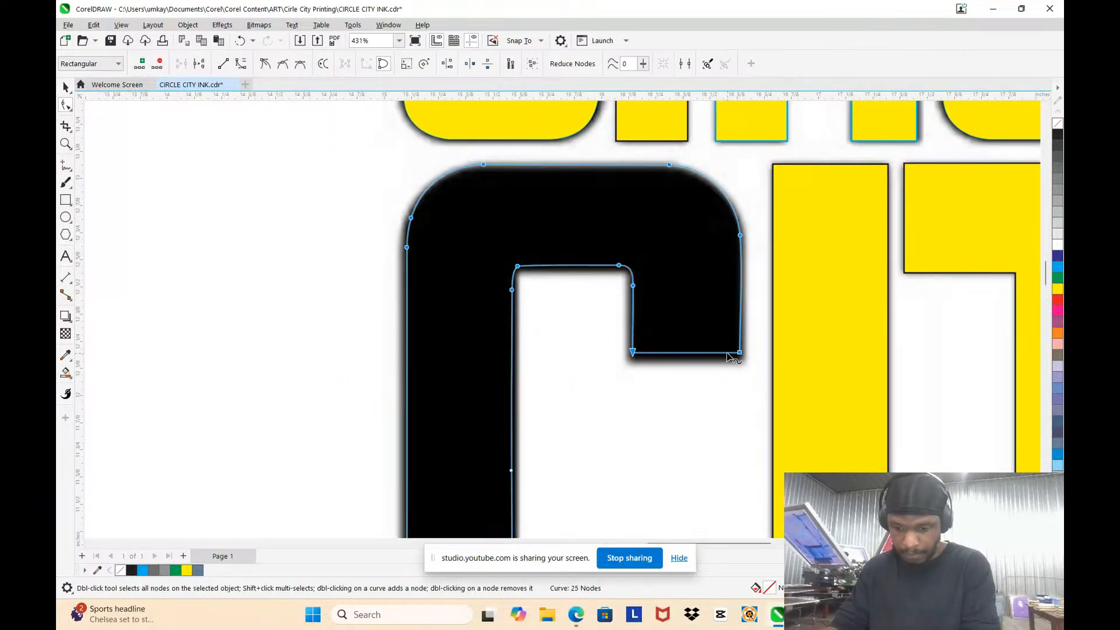
key("ctrl+z")
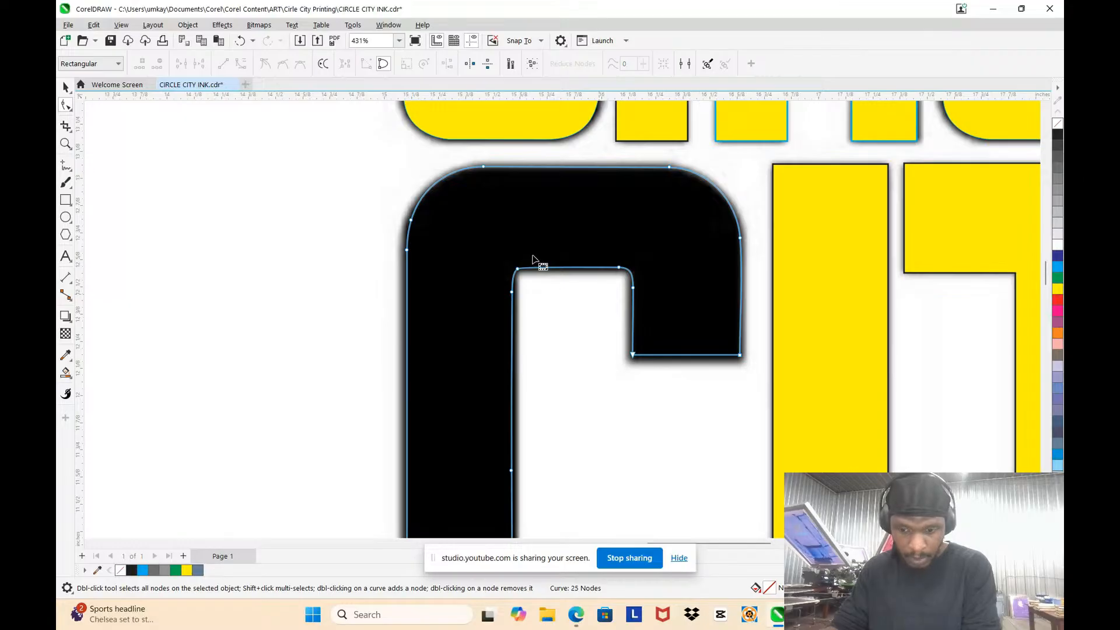
left_click_drag(385, 196, 758, 370)
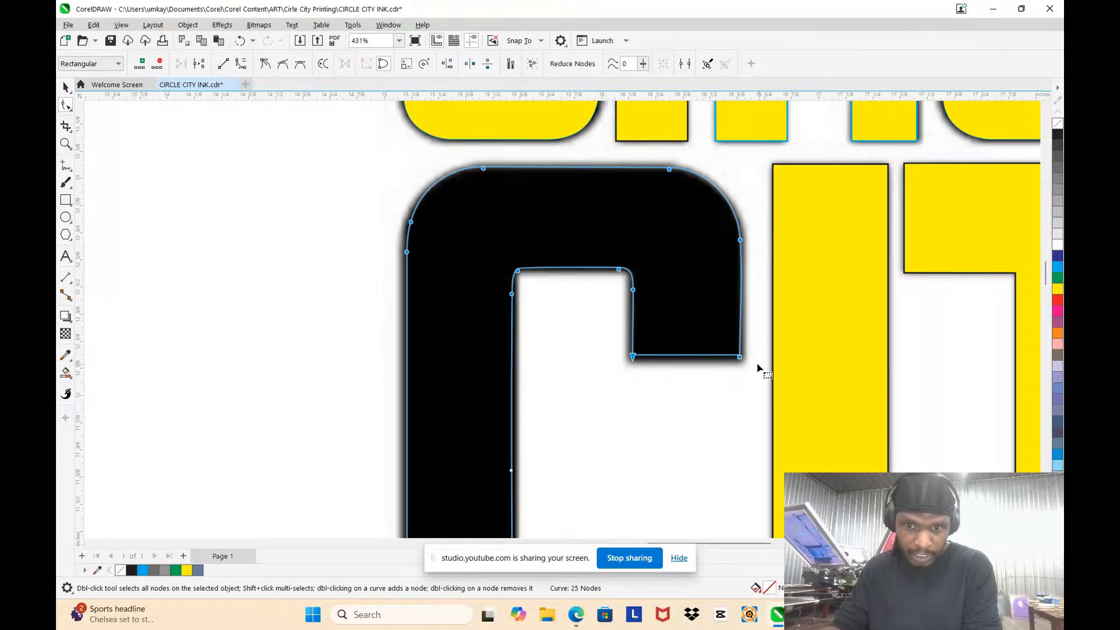
scroll(659, 297, "down", 1)
scroll(651, 287, "down", 2)
scroll(646, 379, "up", 3)
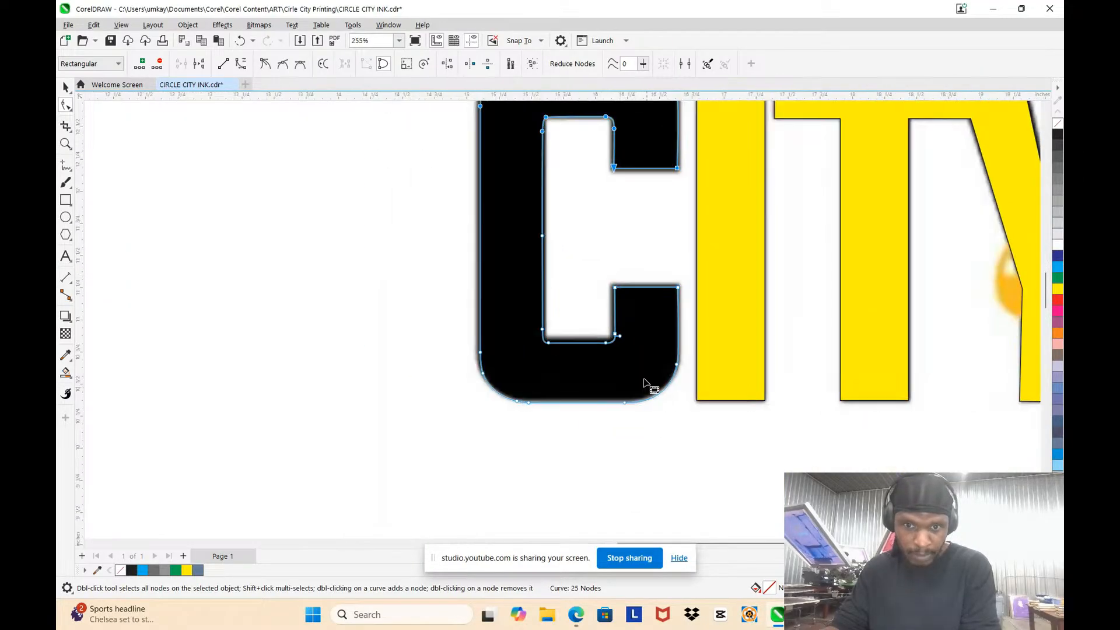
left_click_drag(344, 196, 722, 454)
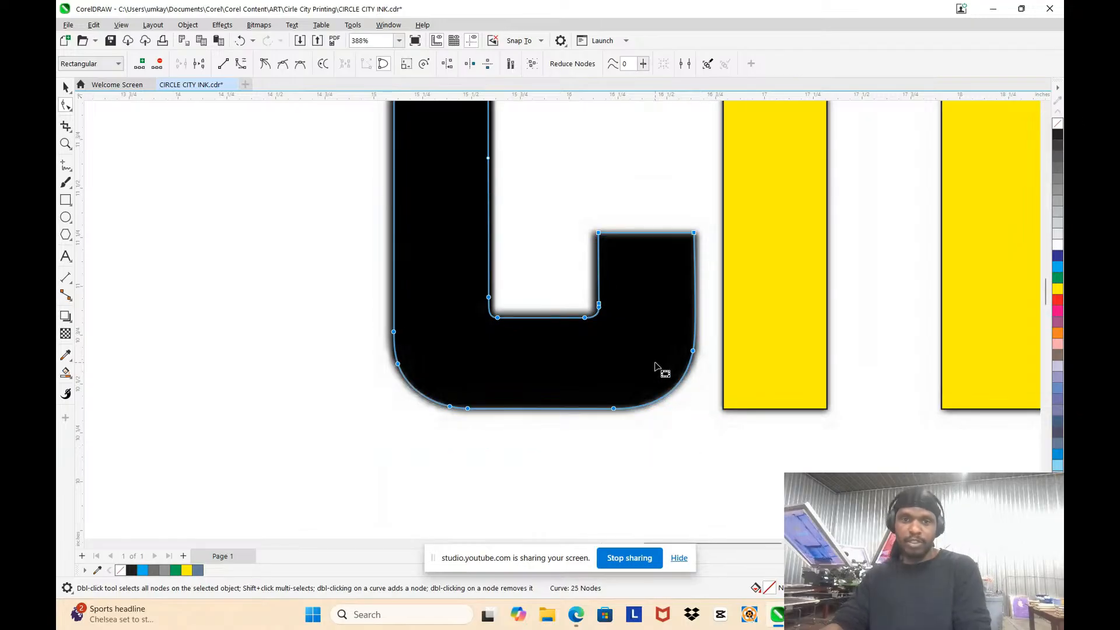
scroll(662, 370, "down", 2)
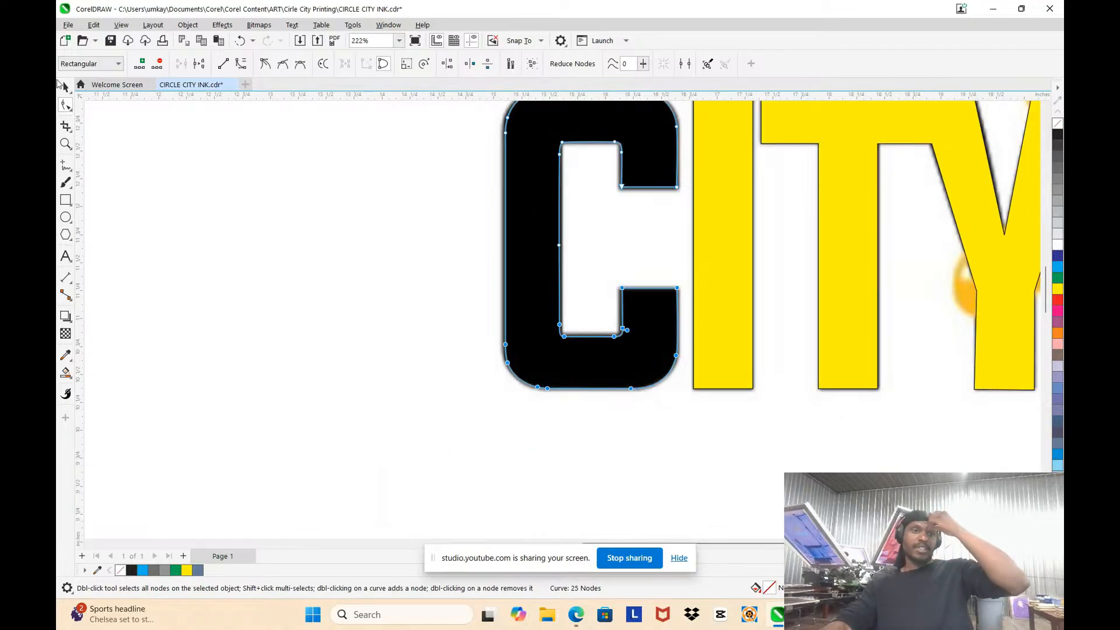
Step: Select the adjusted C of CITY as an object and fill it with yellow
left_click(64, 87)
left_click(260, 189)
scroll(512, 242, "down", 3)
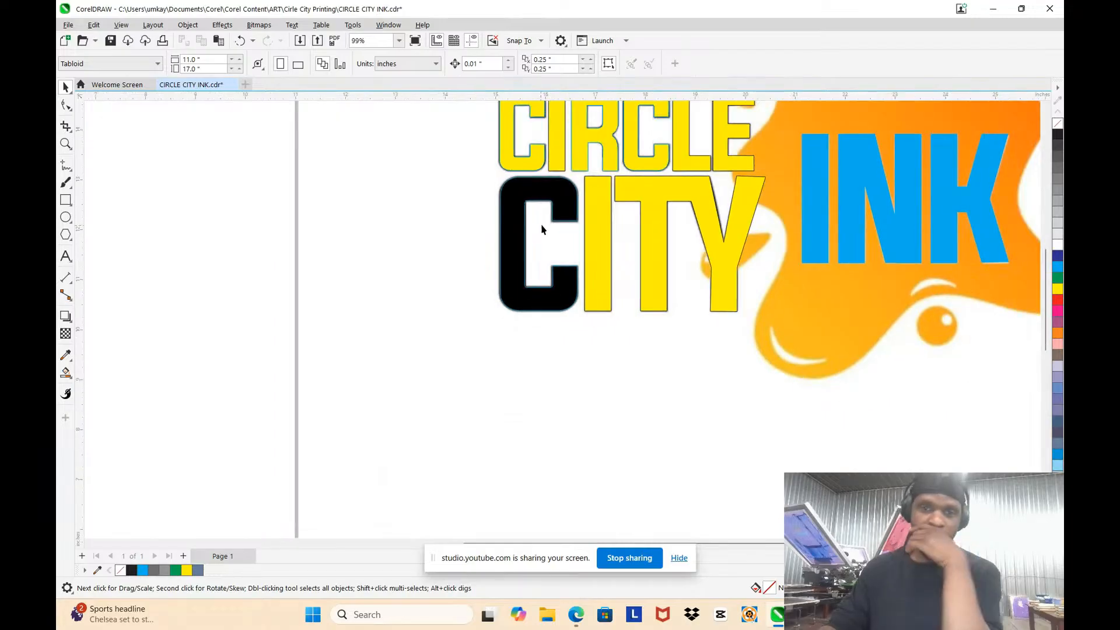
left_click(557, 193)
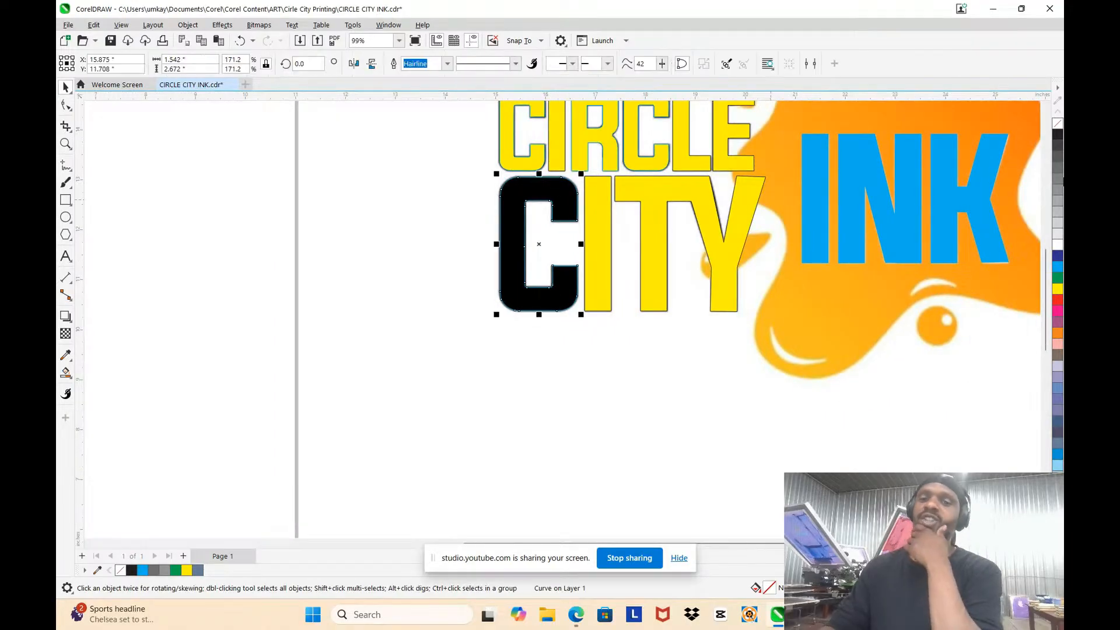
left_click(1061, 291)
left_click(557, 419)
scroll(499, 351, "down", 2)
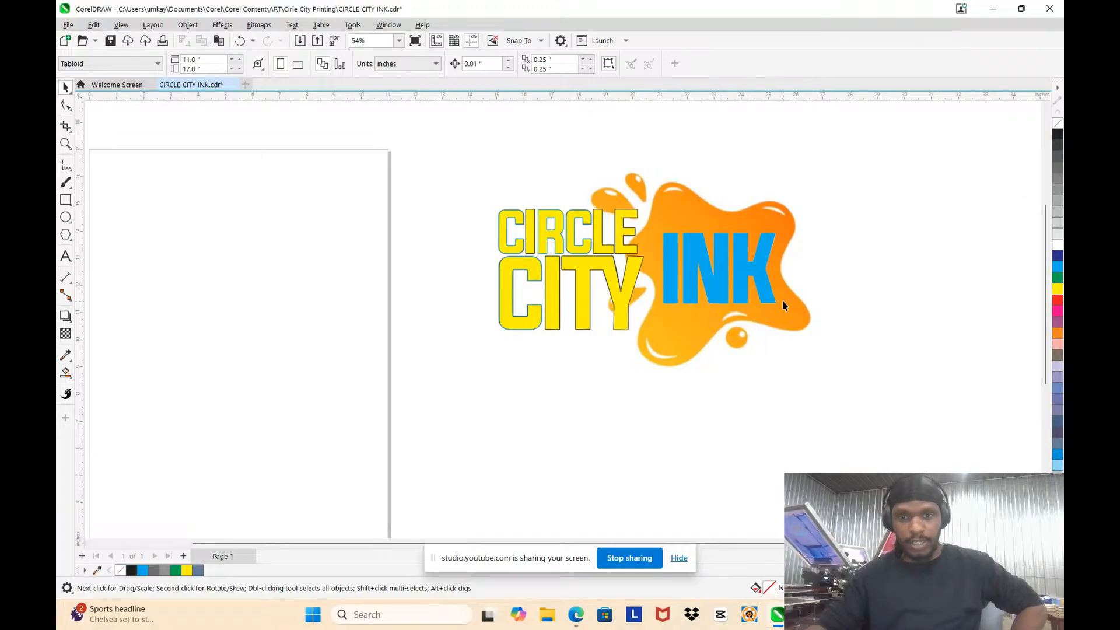
Step: Select all six yellow letters of CIRCLE and weld them into one curve
scroll(704, 280, "up", 2)
left_click(274, 133)
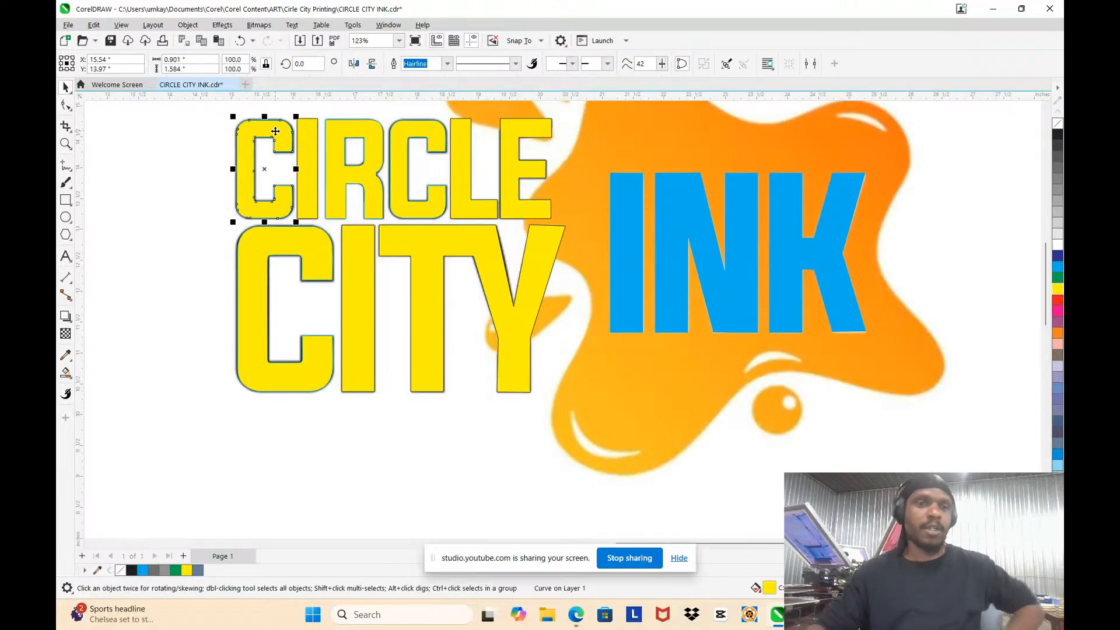
left_click(301, 153, "shift")
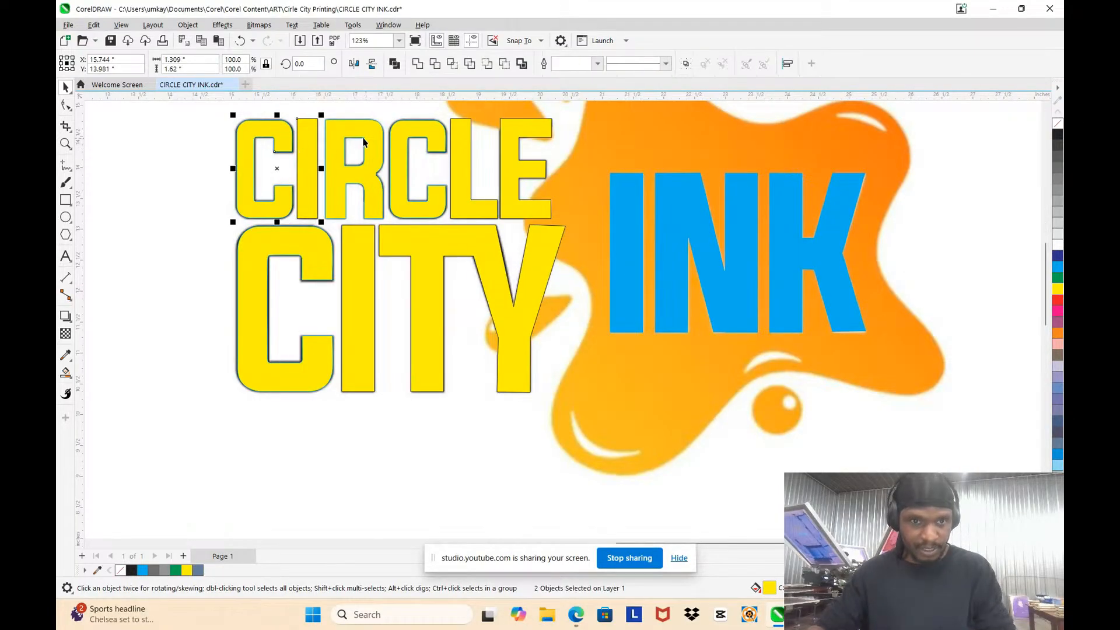
left_click(365, 141, "shift")
left_click(401, 140, "shift")
left_click(465, 134, "shift")
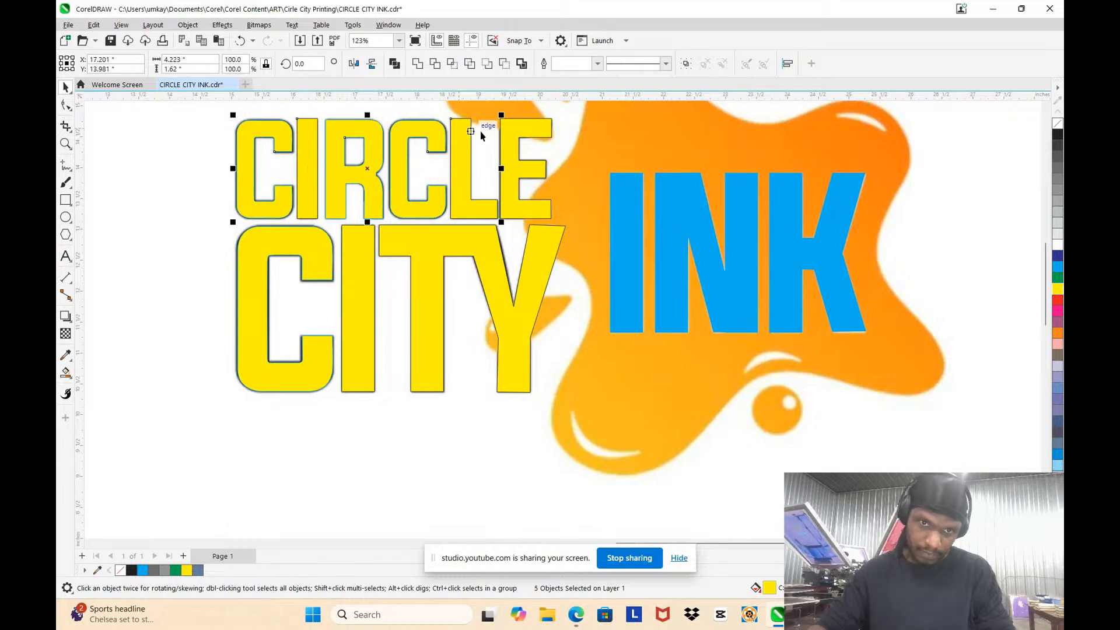
left_click(512, 135, "shift")
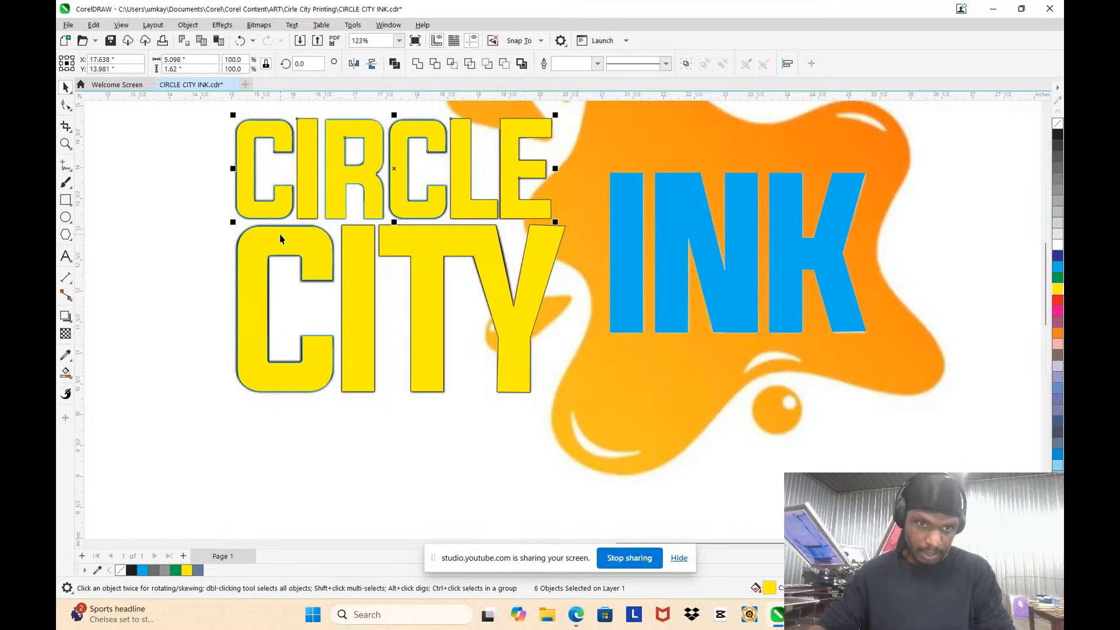
left_click(417, 63)
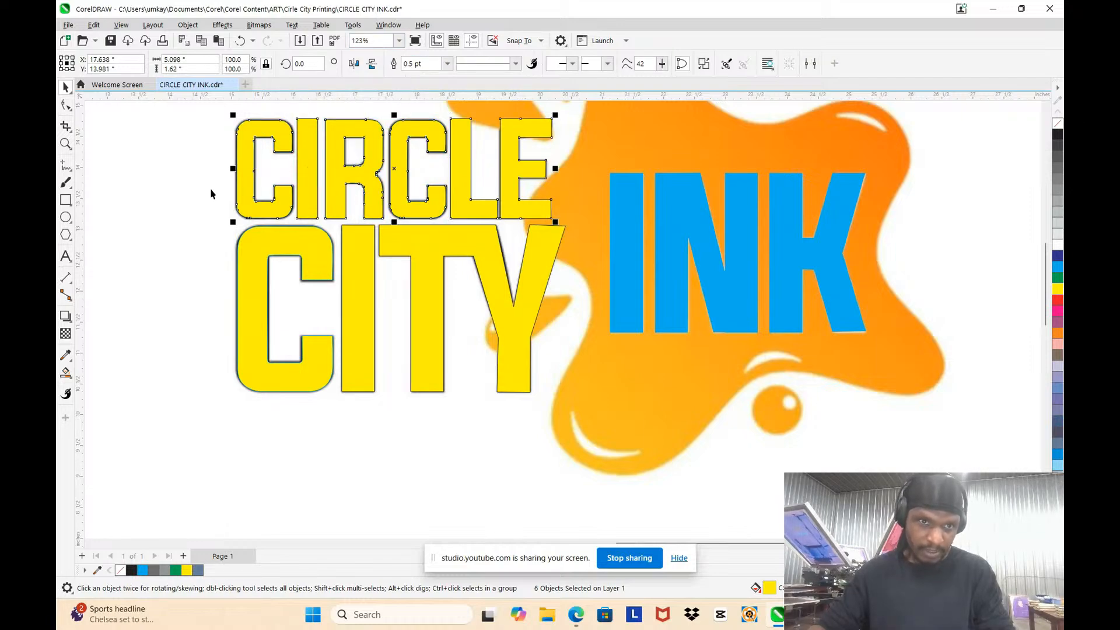
Step: Move the welded CIRCLE lettering below its bitmap as a test and undo the move
left_click(325, 160)
left_click_drag(332, 160, 416, 374)
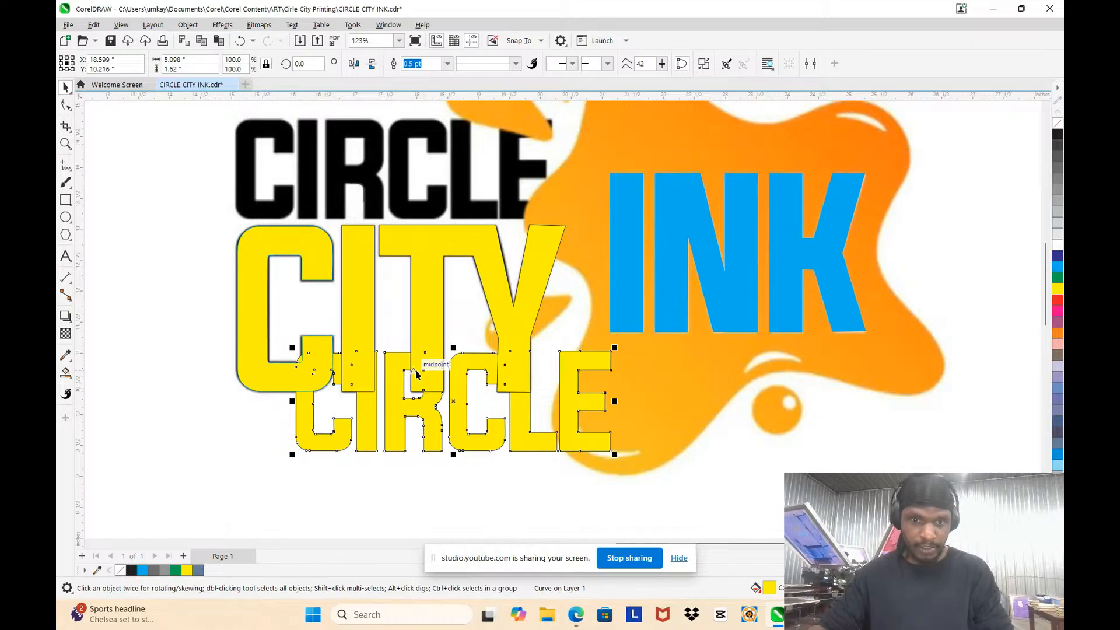
key("ctrl+z")
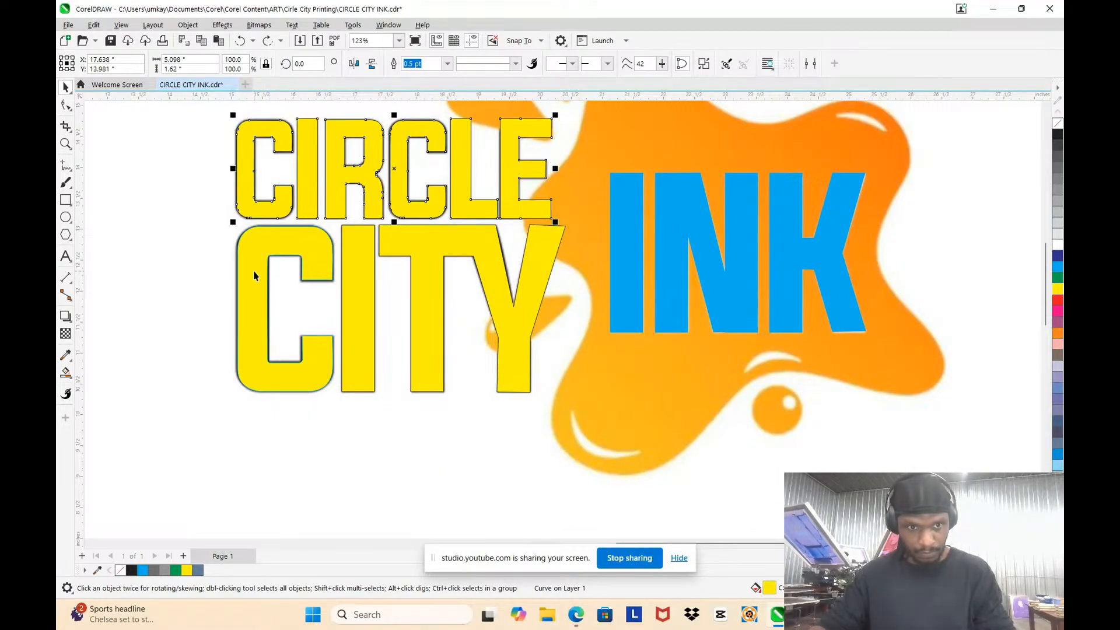
Step: Select the yellow letters of CITY and weld them into one curve, testing it with a move that is undone
left_click(364, 262)
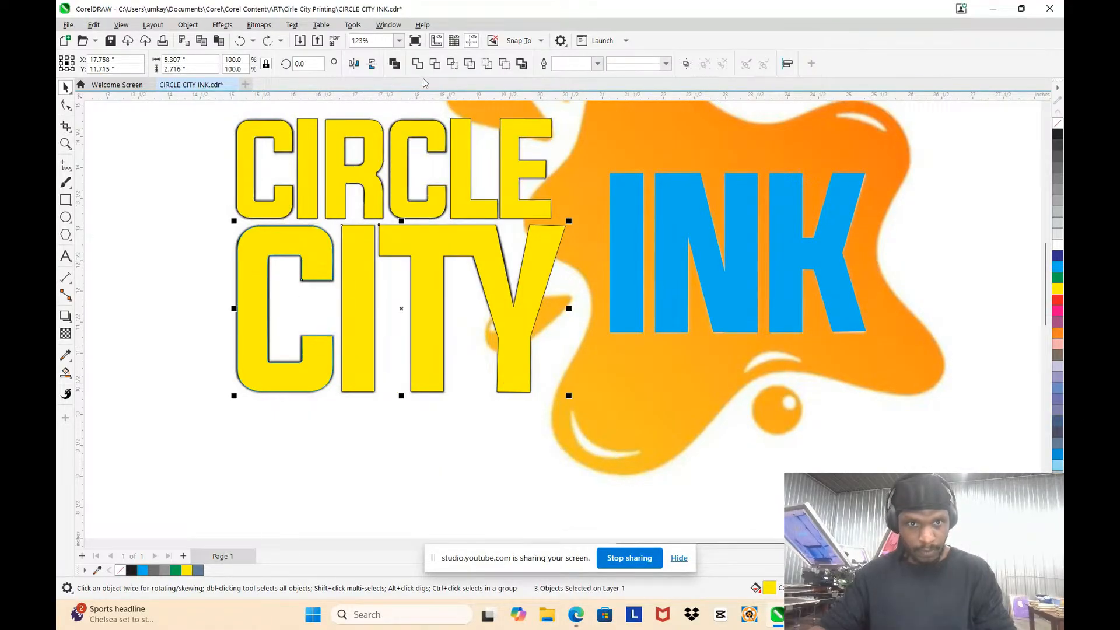
left_click(418, 64)
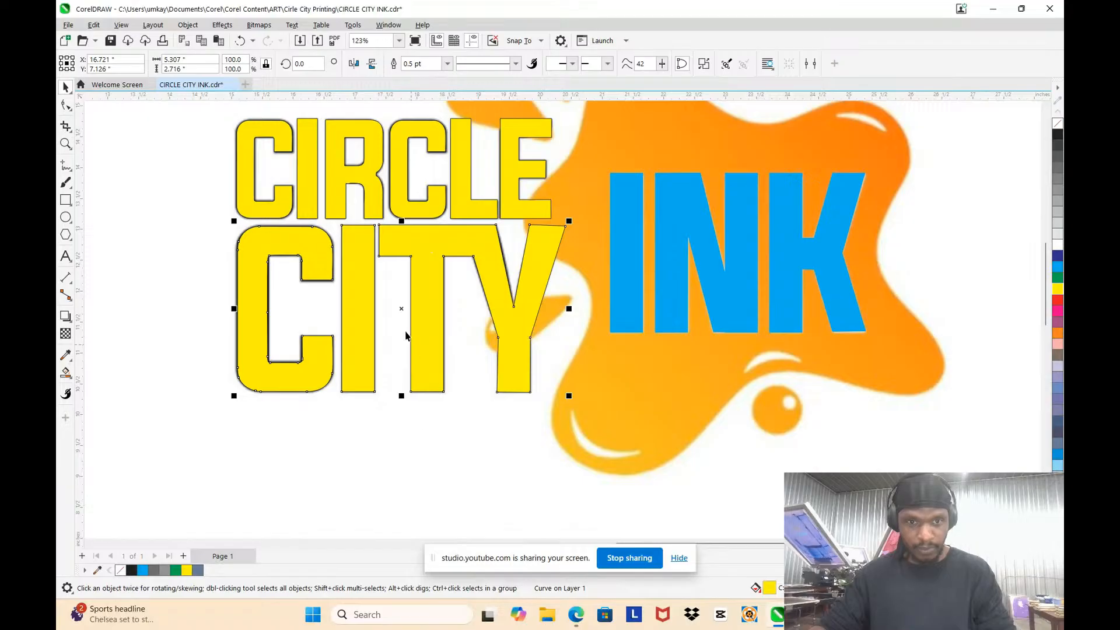
left_click_drag(406, 335, 406, 462)
key("ctrl+z")
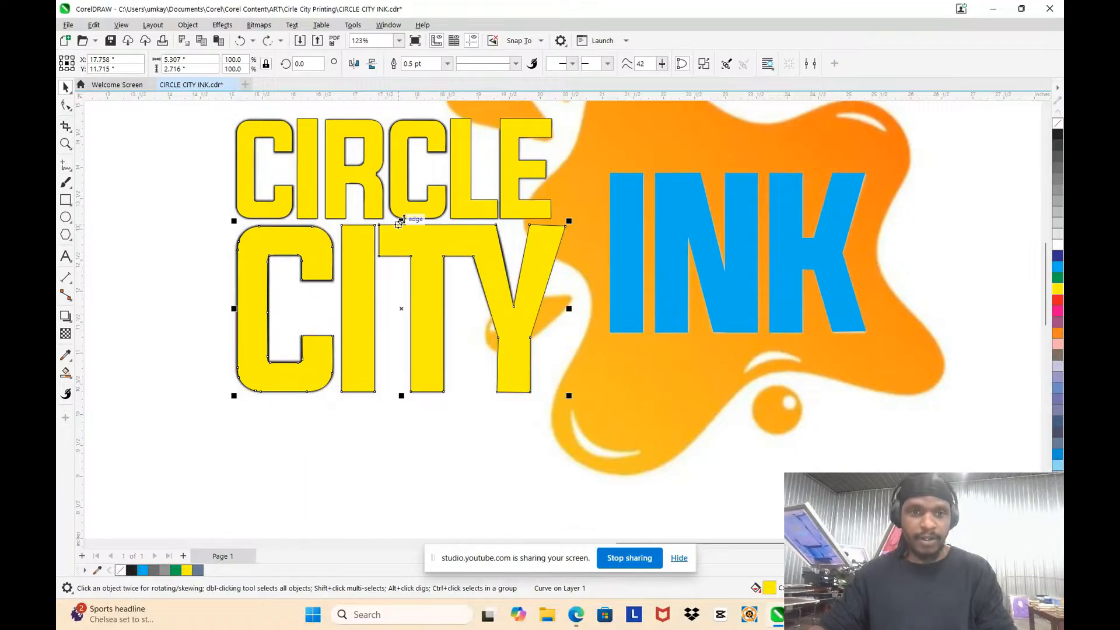
Step: Select the CIRCLE and CITY curves together and merge them into a single curve
left_click(401, 218, "shift")
scroll(579, 359, "down", 3)
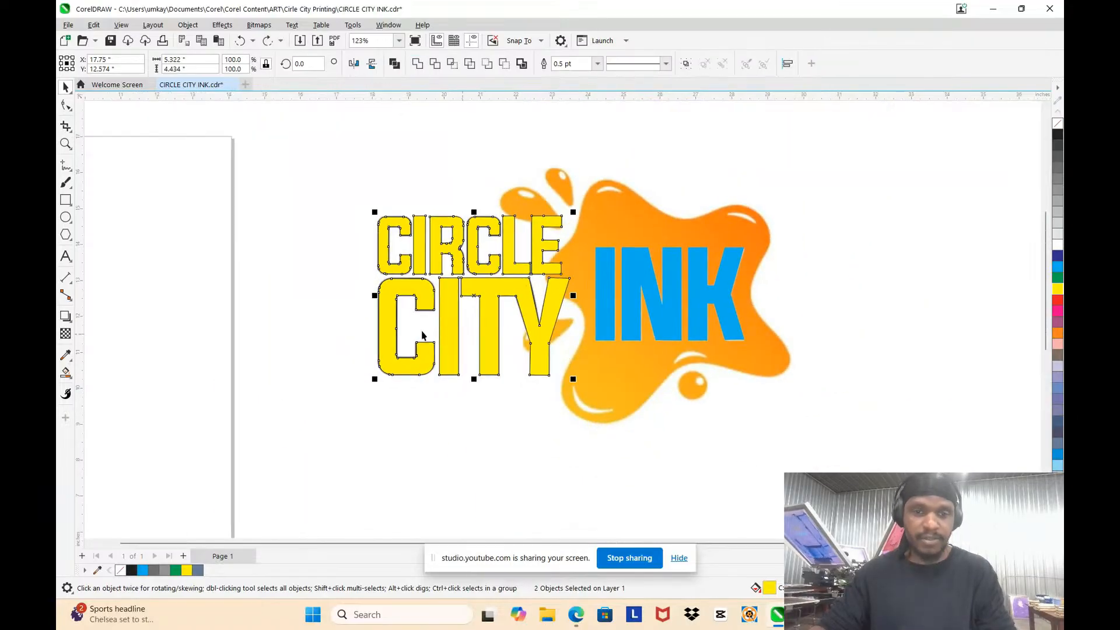
left_click(415, 302)
Step: Move the merged CIRCLE CITY lettering beside the bitmap to compare them, and undo the move
left_click_drag(449, 292, 197, 278)
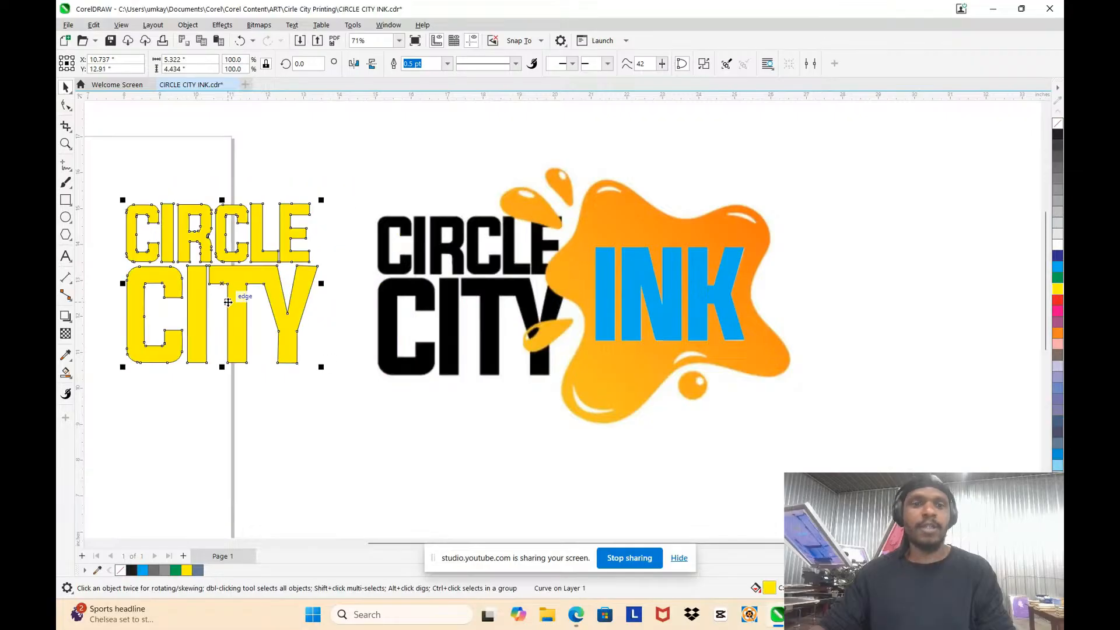
left_click(362, 152)
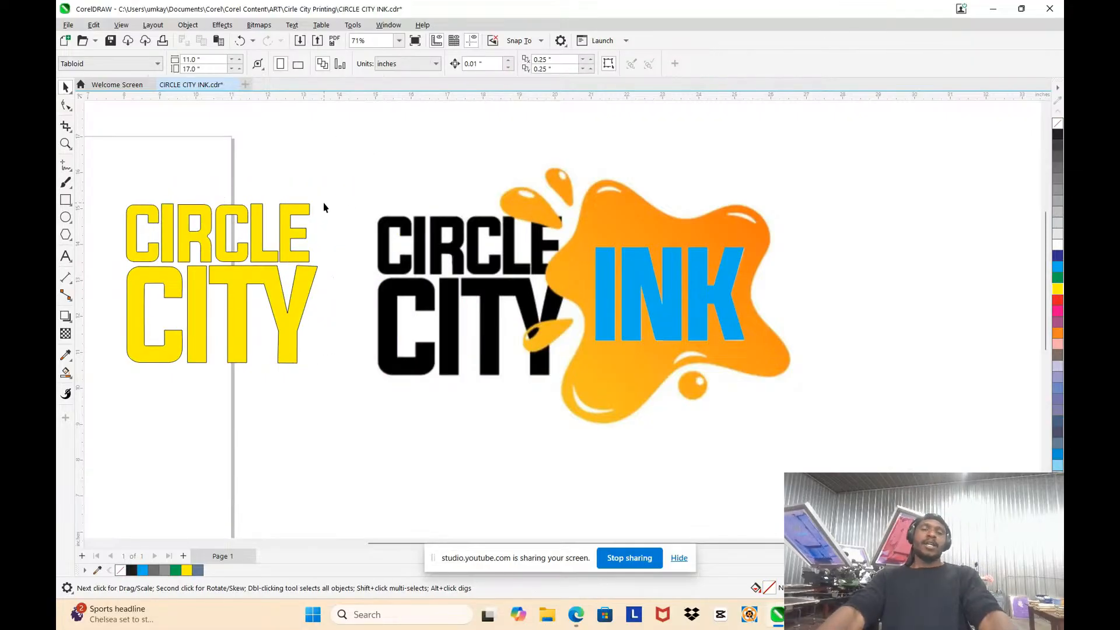
key("ctrl+z")
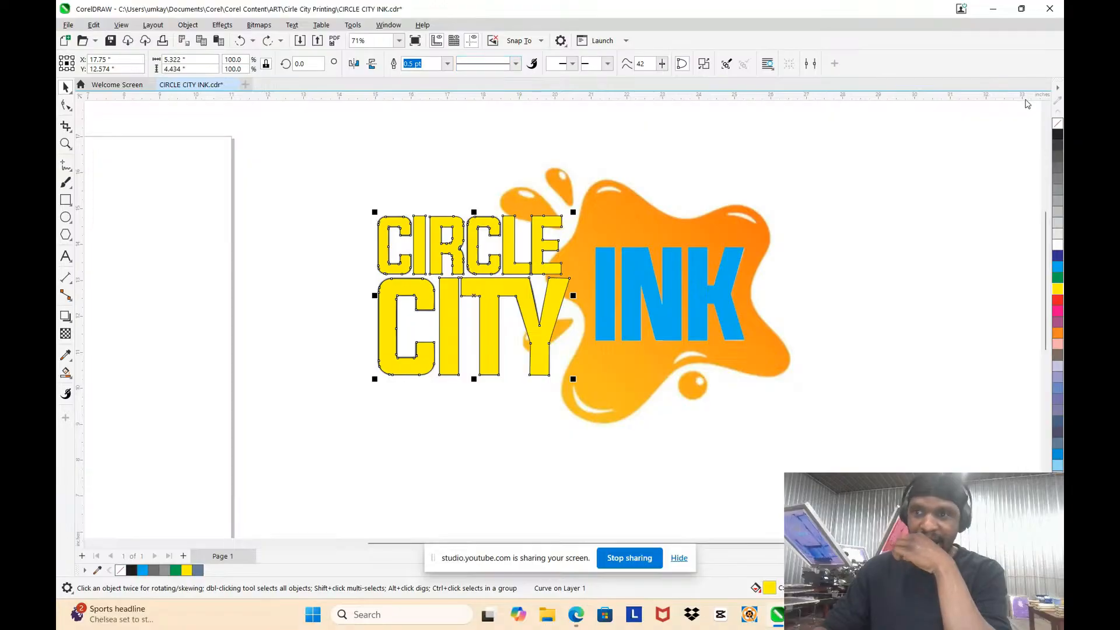
Step: Remove the outline from the merged CIRCLE CITY lettering and deselect it
left_click(870, 187)
scroll(449, 255, "up", 3)
scroll(484, 227, "up", 3)
scroll(460, 213, "down", 5)
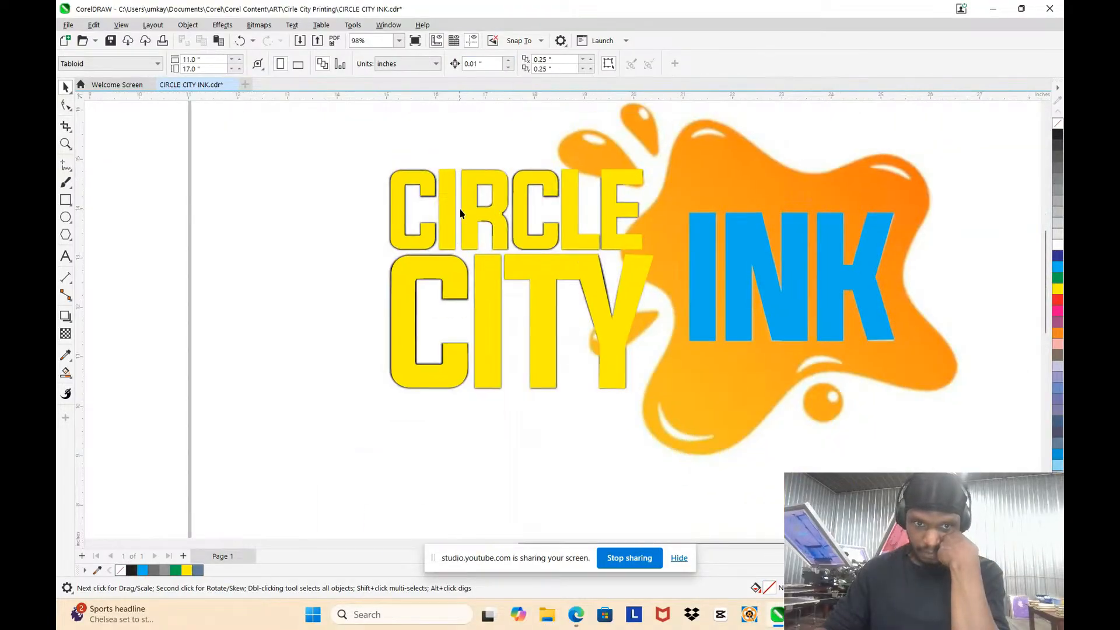
Step: Shift the yellow CIRCLE CITY lettering below its traced position to compare it with the bitmap, undo the move and clear the selection
left_click_drag(489, 222, 461, 300)
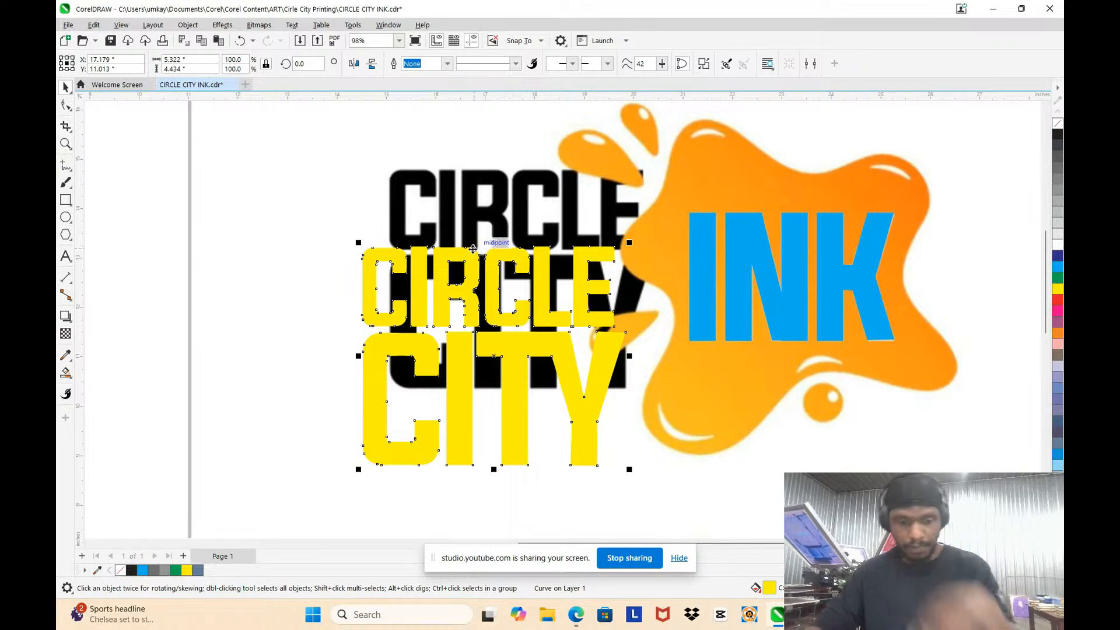
key("ctrl+z")
scroll(475, 250, "down", 3)
scroll(755, 218, "up", 5)
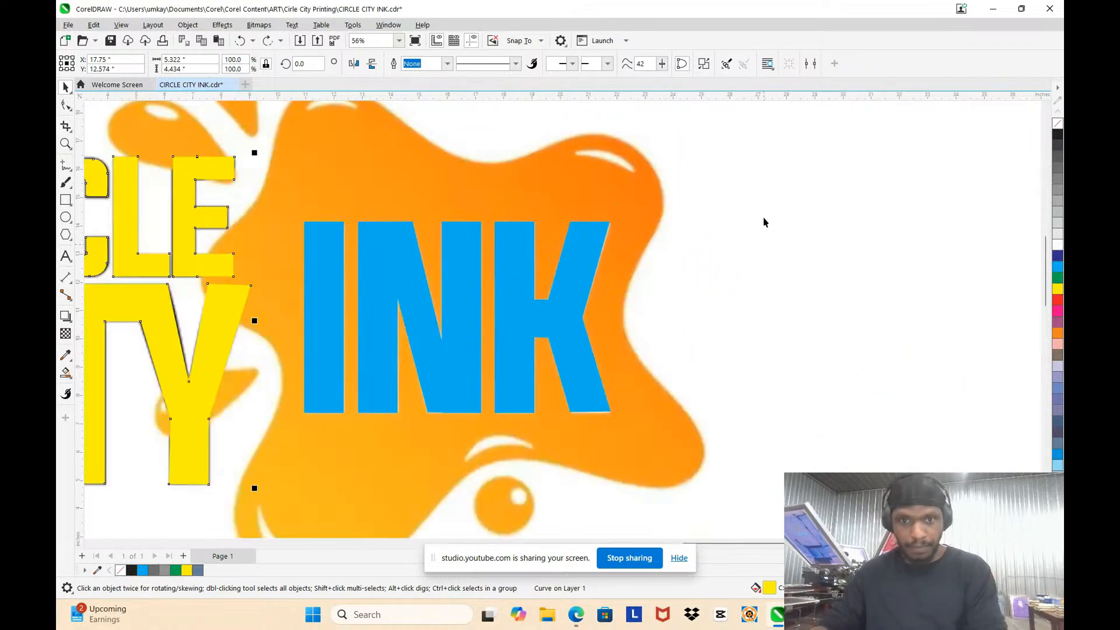
left_click(746, 211)
Step: Try tracing the orange splat's outer edge with one freehand curve, and discard the curve
scroll(745, 198, "down", 4)
scroll(743, 181, "up", 2)
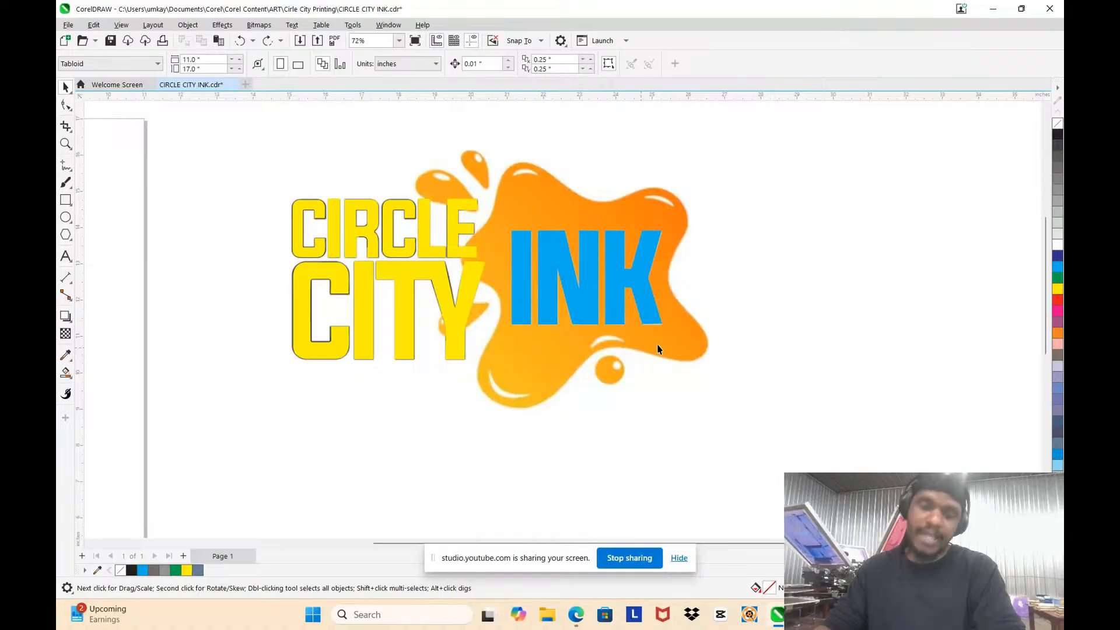
scroll(512, 226, "down", 2)
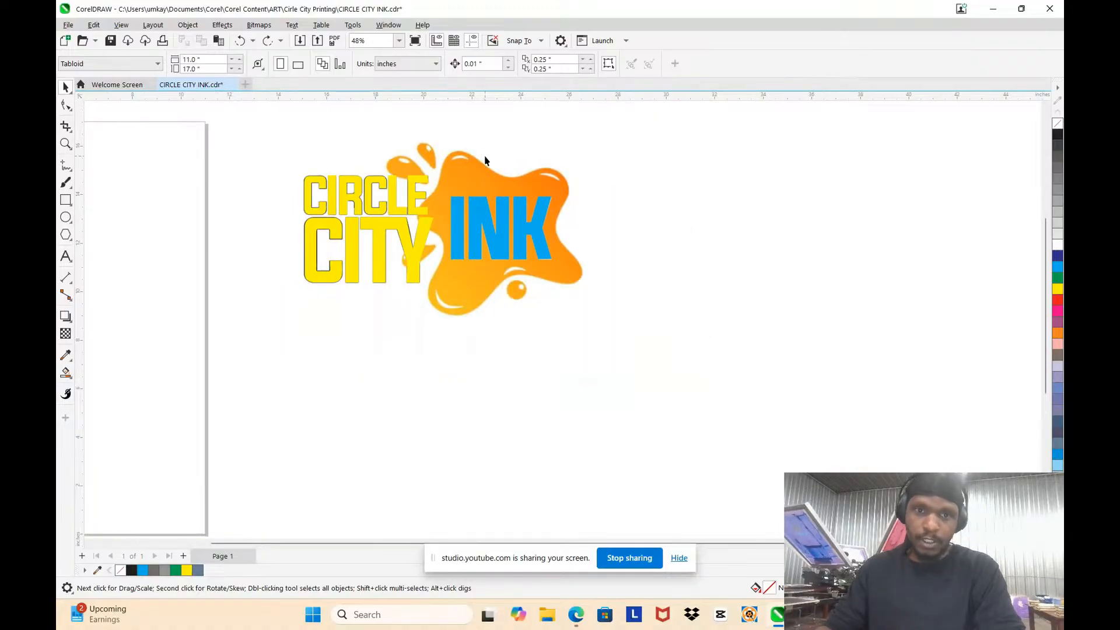
scroll(484, 161, "up", 2)
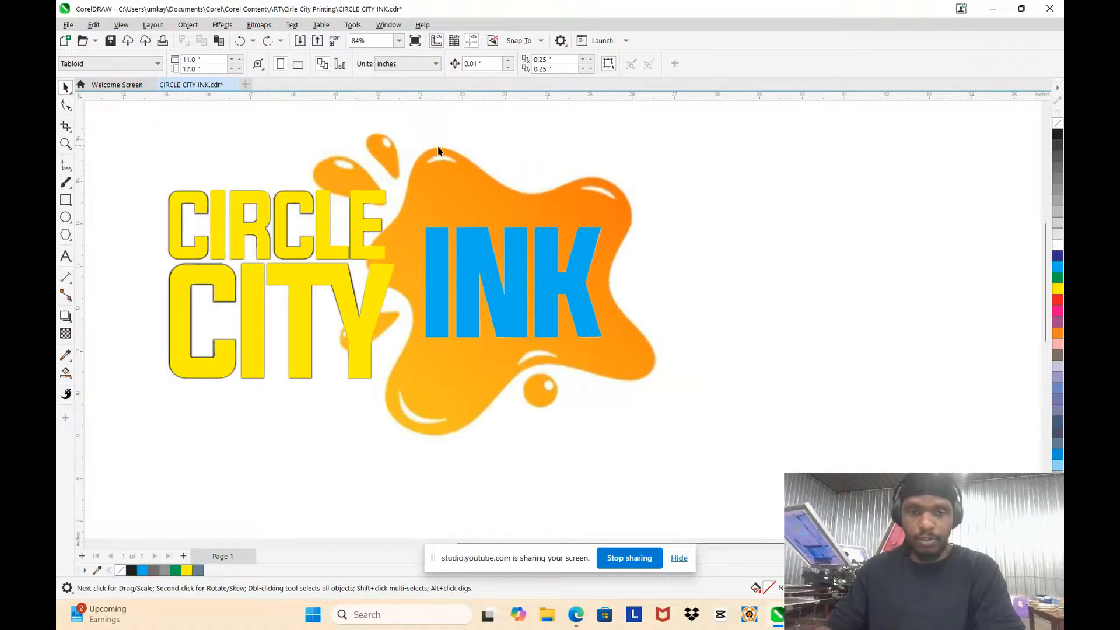
left_click(69, 169)
left_click(99, 165)
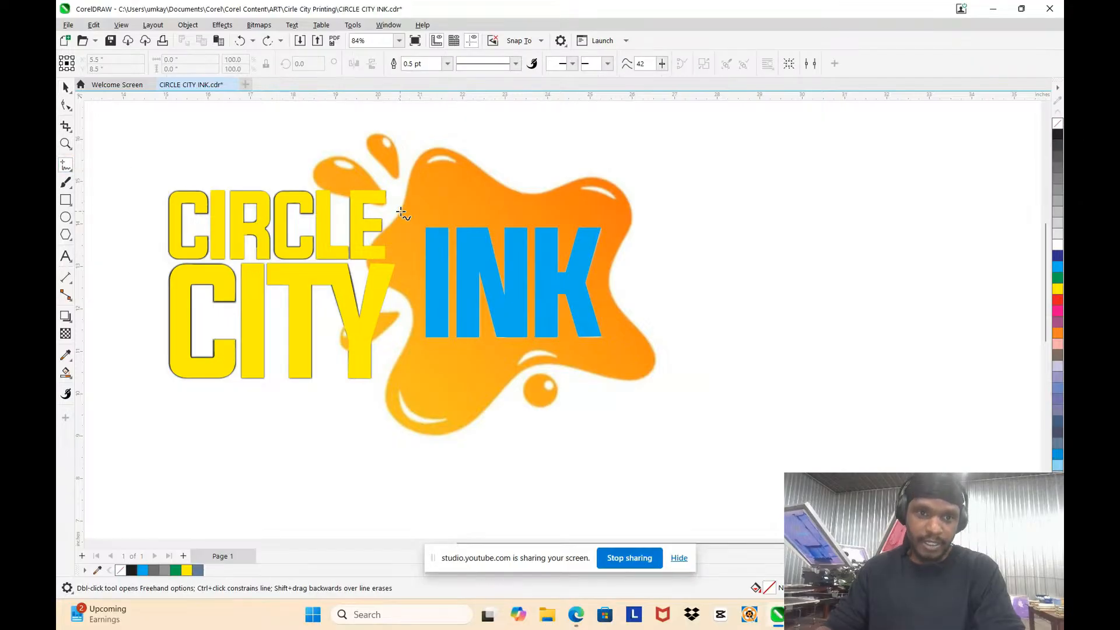
left_click_drag(401, 212, 407, 190)
mouse_move(425, 153)
left_mouse_down()
mouse_move(523, 187)
mouse_move(618, 193)
mouse_move(667, 353)
mouse_move(628, 388)
left_mouse_up()
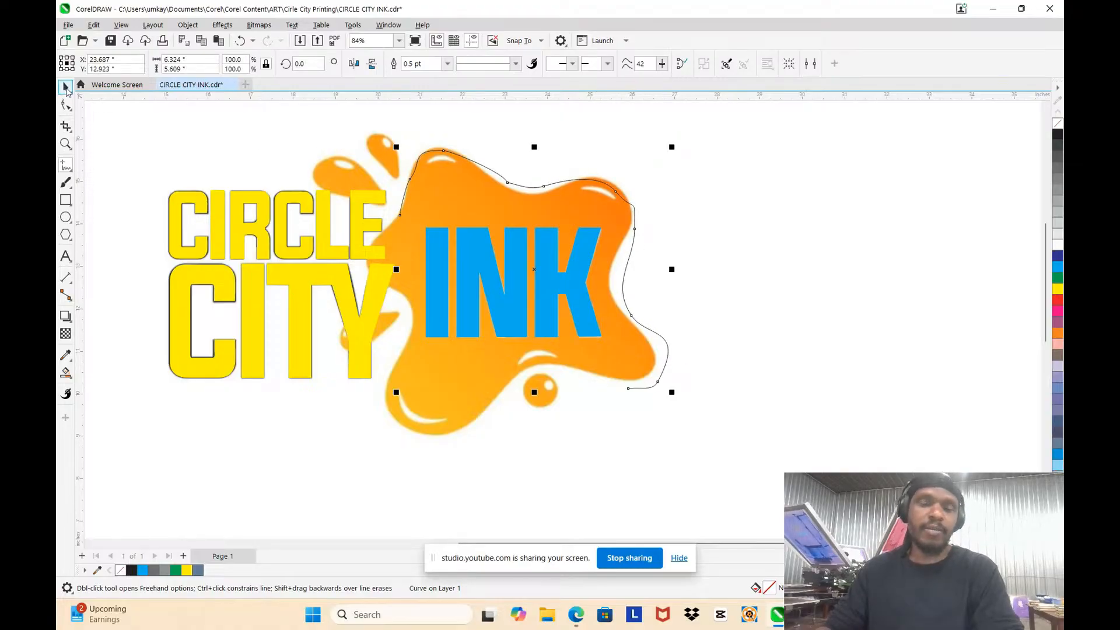
left_click(66, 88)
key("Escape")
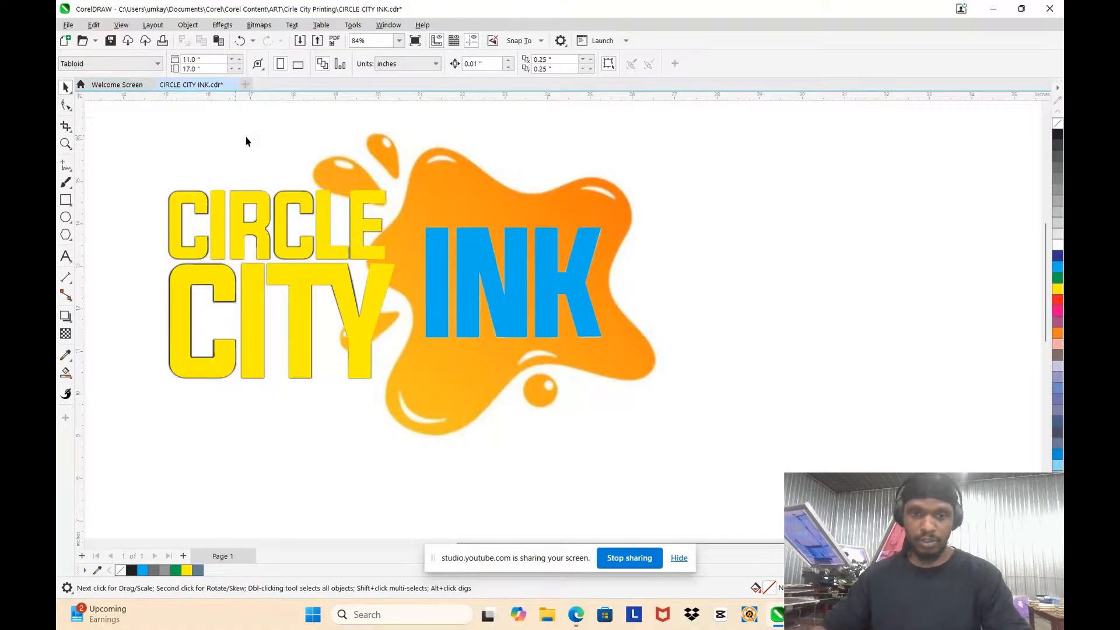
Step: Unlock the bitmap logo and place a copy of it in the empty space to the right of the original
scroll(647, 225, "down", 3)
scroll(642, 215, "up", 5)
scroll(488, 230, "down", 4)
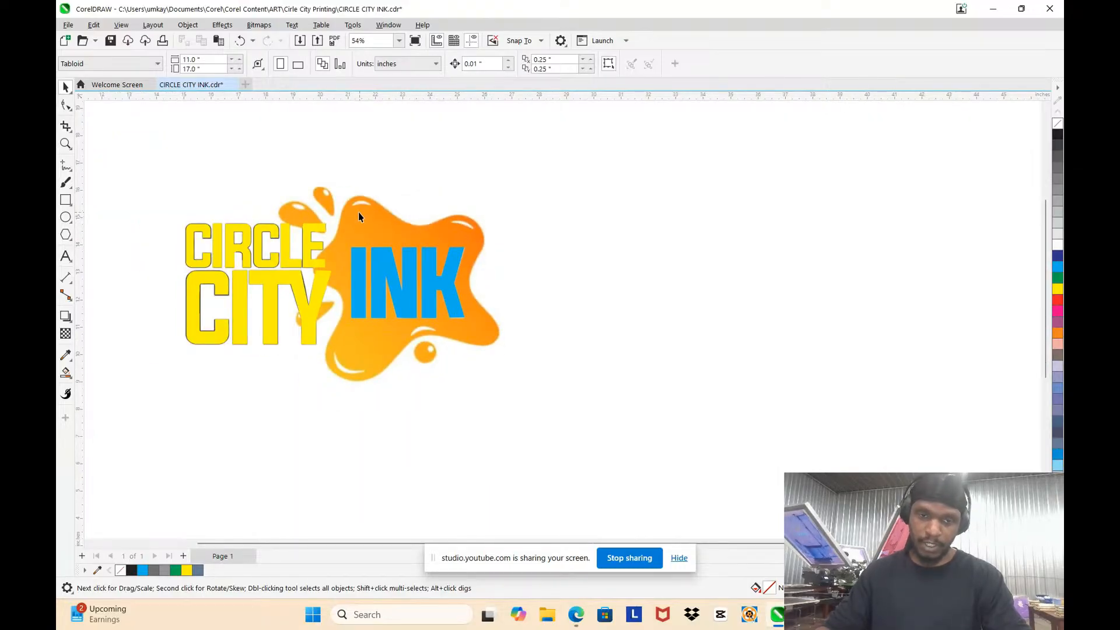
right_click(379, 220)
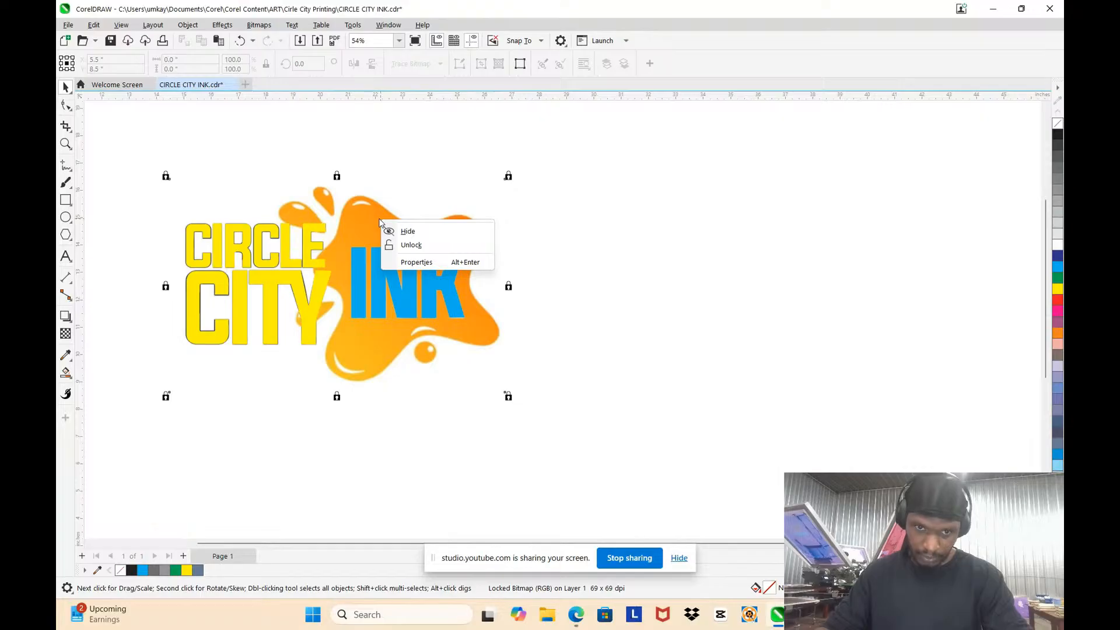
left_click(430, 245)
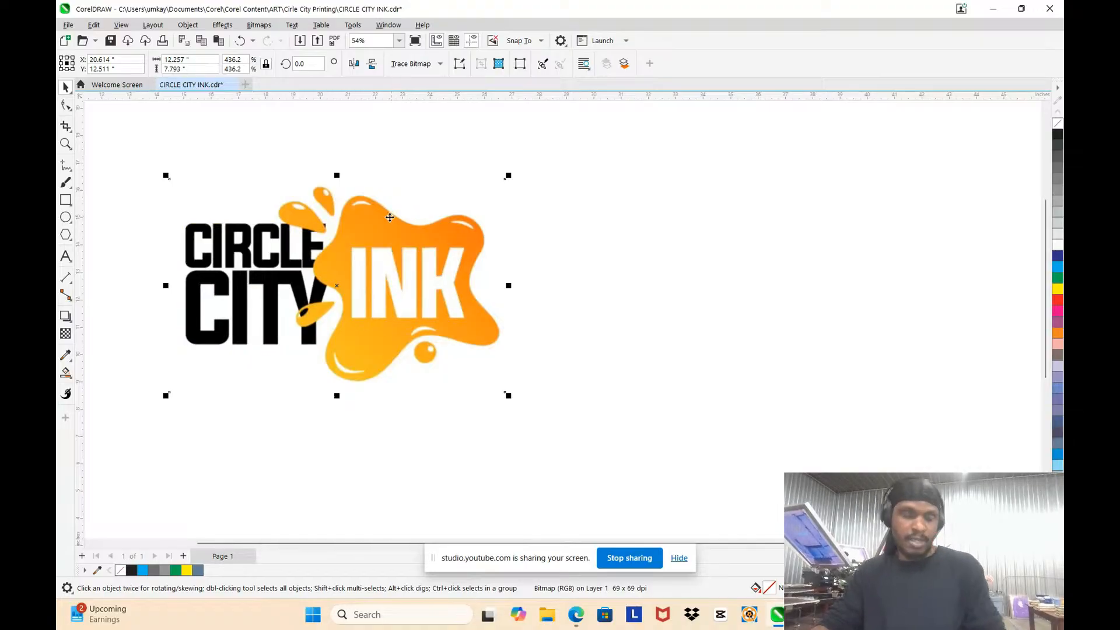
left_click_drag(390, 217, 883, 282)
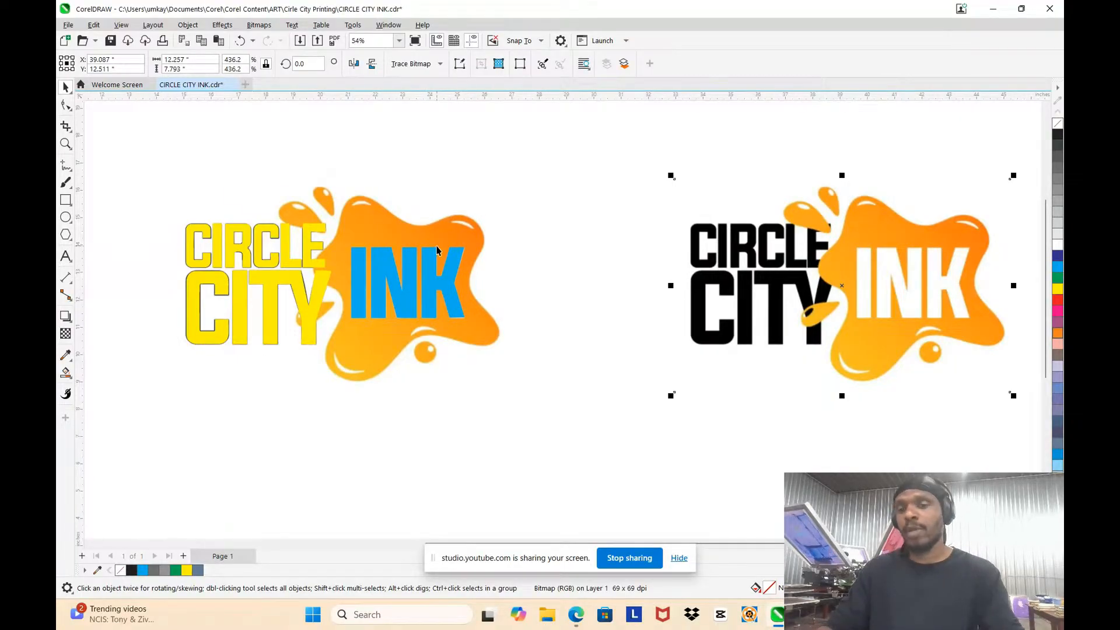
Step: Move the bitmap copy closer to the original logo, keeping it level with it
scroll(437, 250, "down", 2)
scroll(431, 262, "up", 2)
scroll(345, 265, "down", 2)
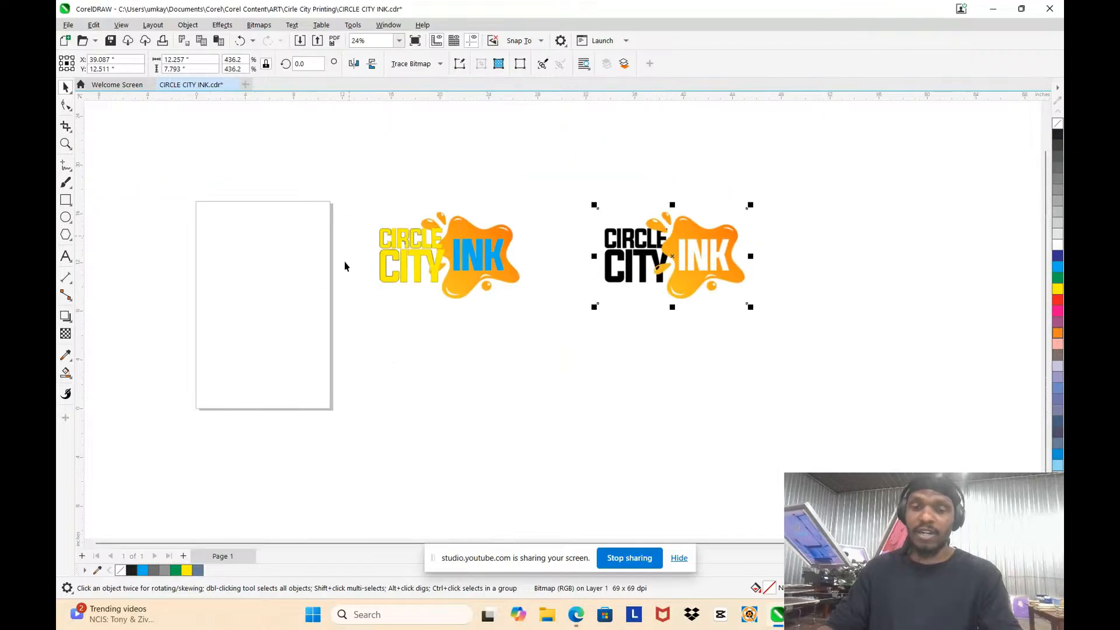
scroll(542, 239, "up", 2)
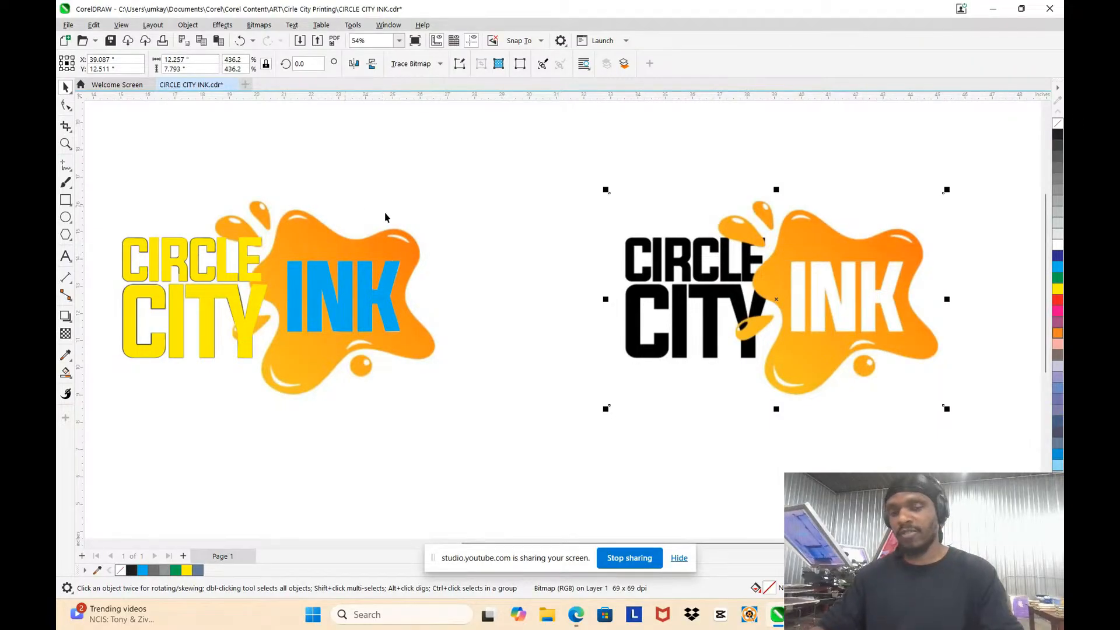
left_click_drag(786, 258, 696, 255)
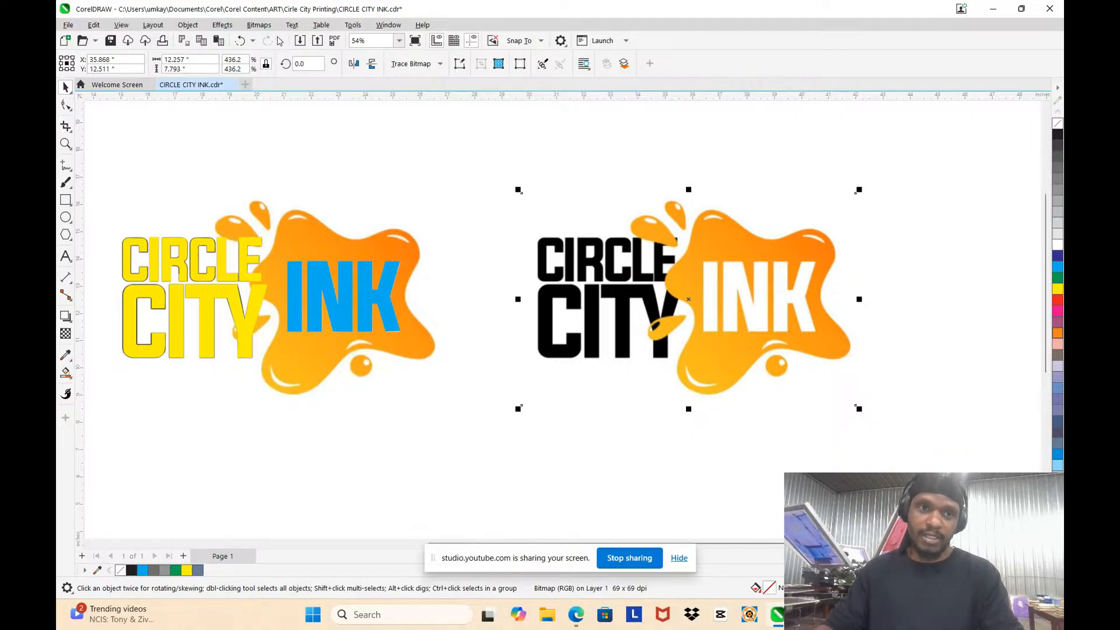
Step: Erase most of the black CIRCLE CITY lettering from the bitmap copy with the Eraser tool at a 3-inch nib size
left_click(68, 109)
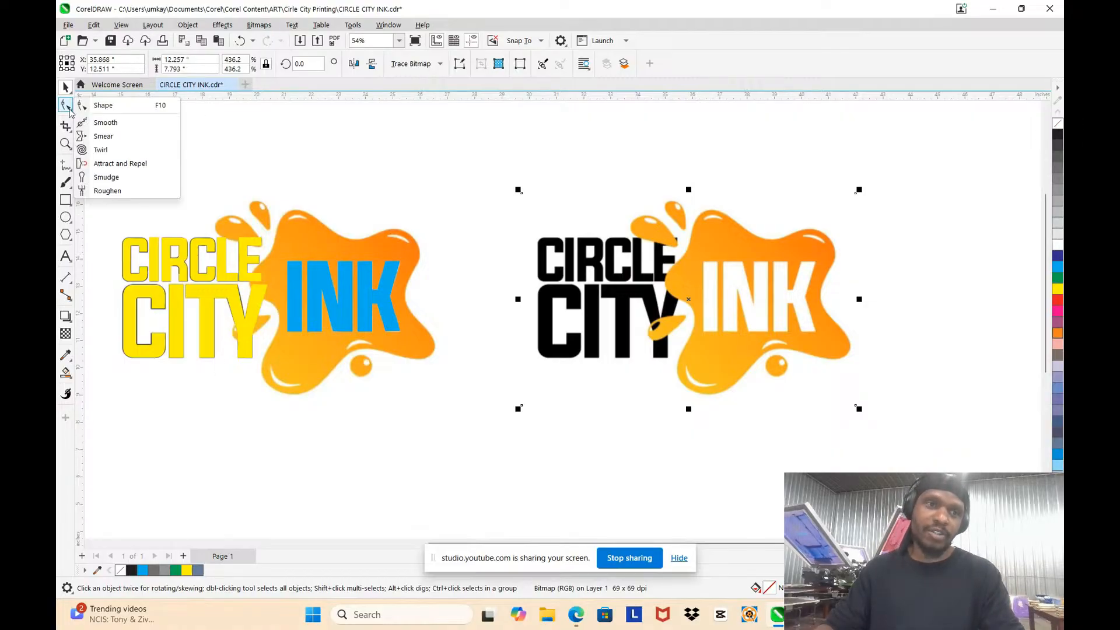
left_click(71, 129)
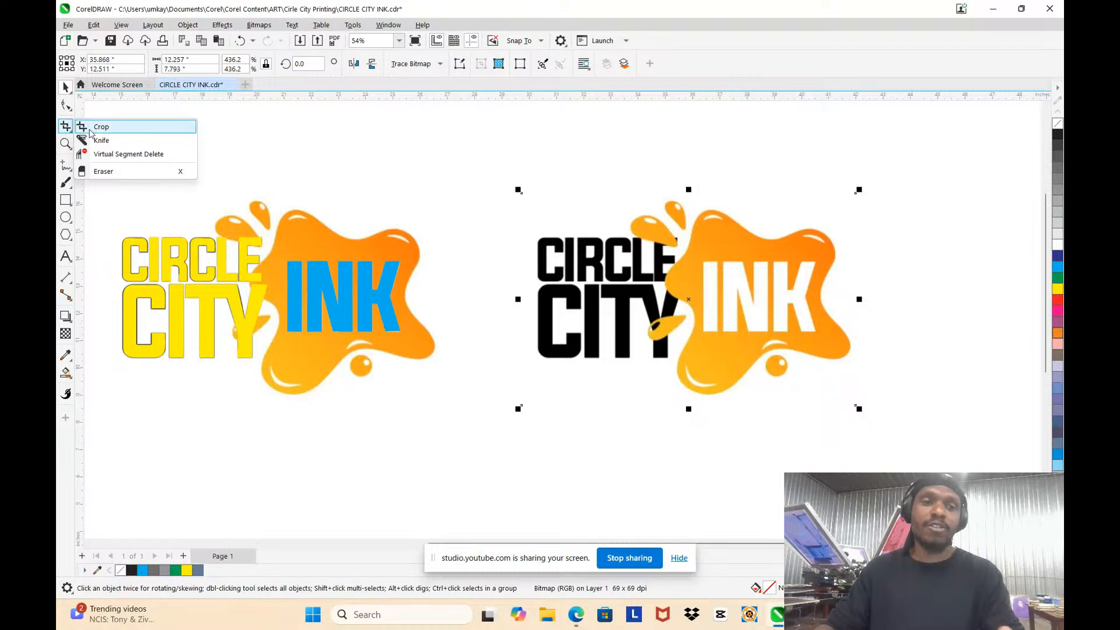
left_click(105, 171)
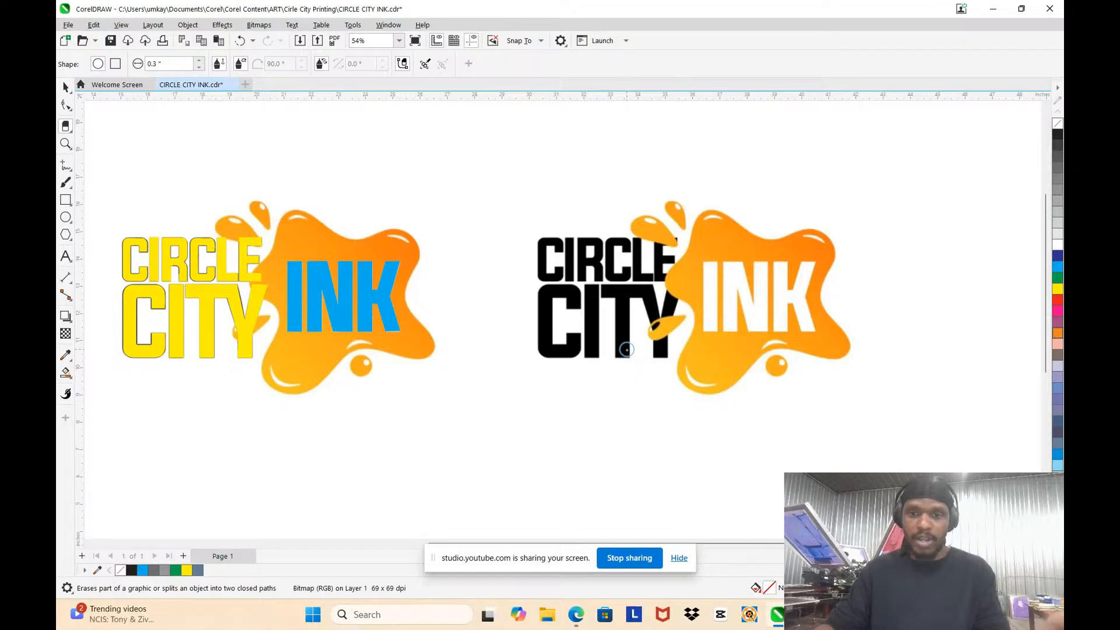
left_click(70, 132)
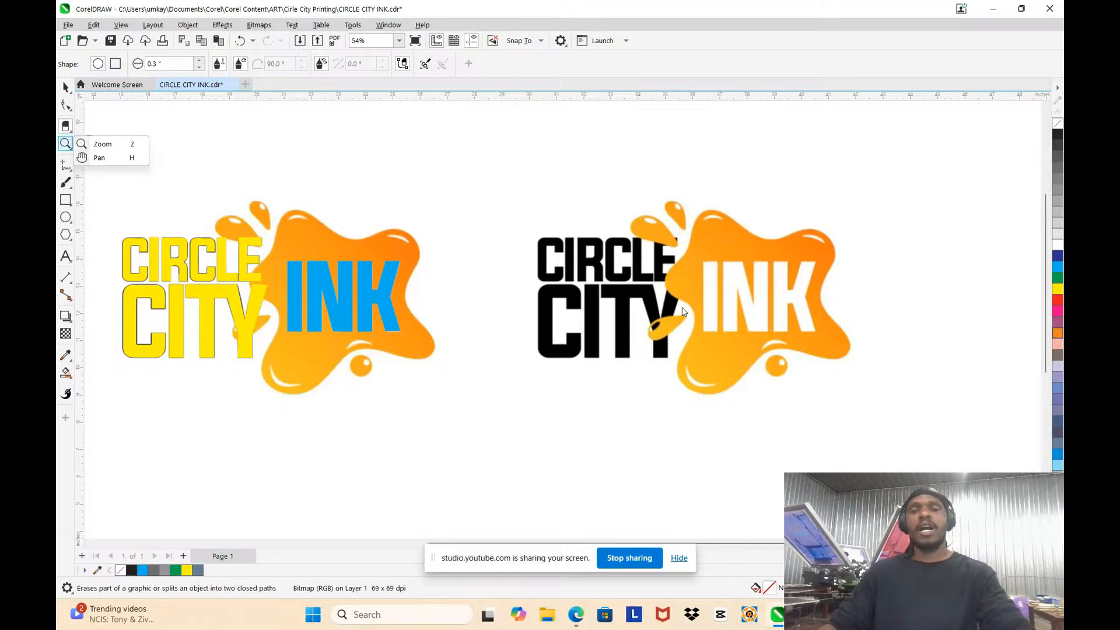
scroll(683, 311, "up", 4)
scroll(471, 281, "down", 3)
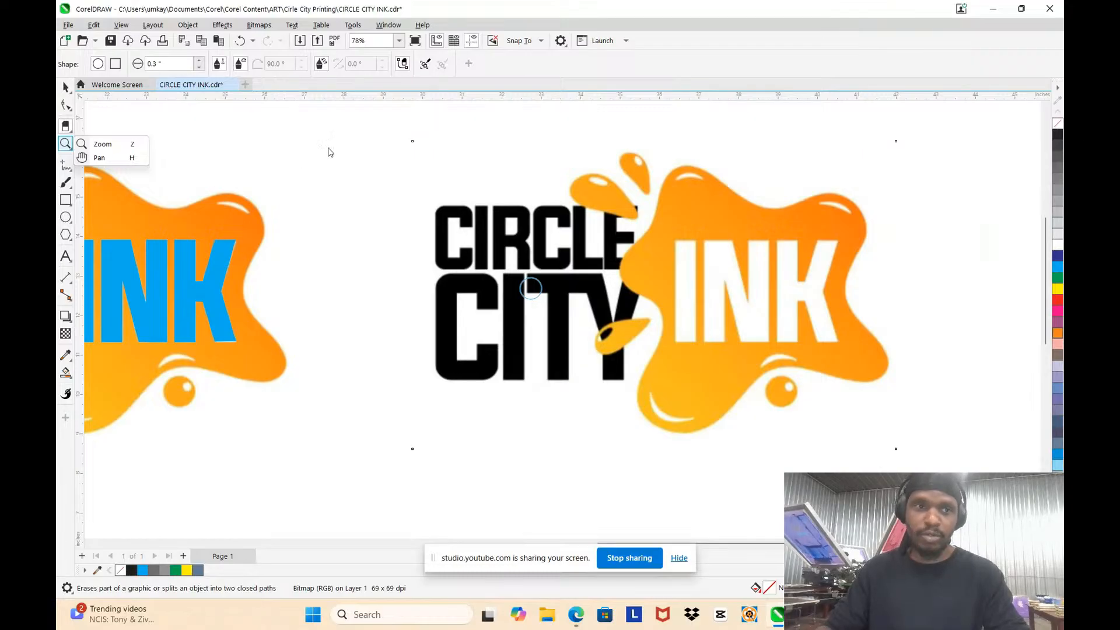
scroll(548, 280, "down", 3)
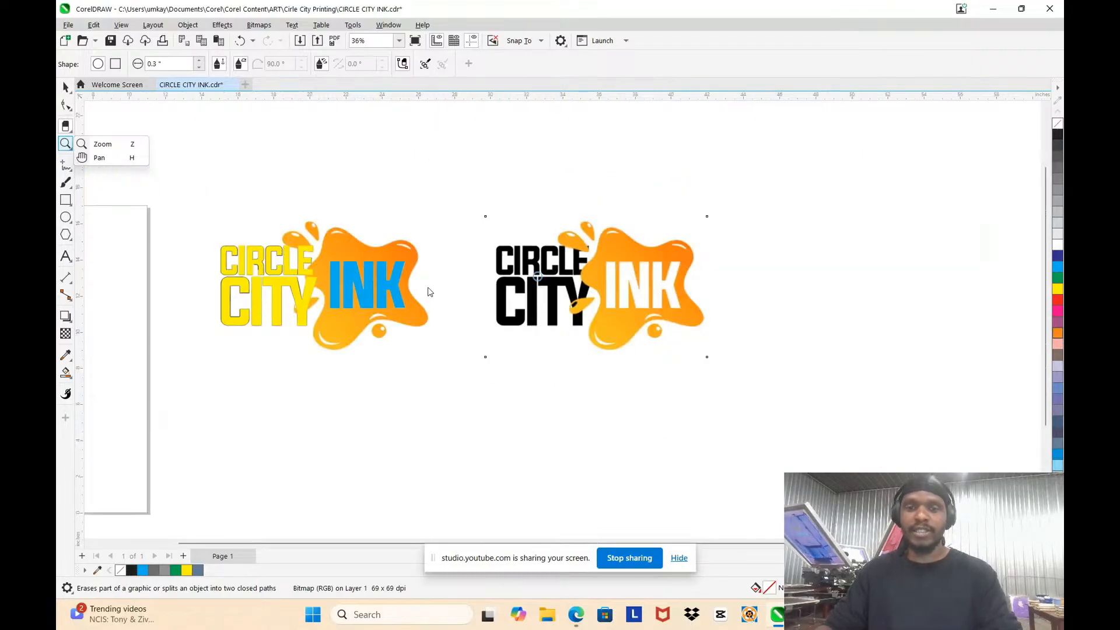
mouse_move(65, 126)
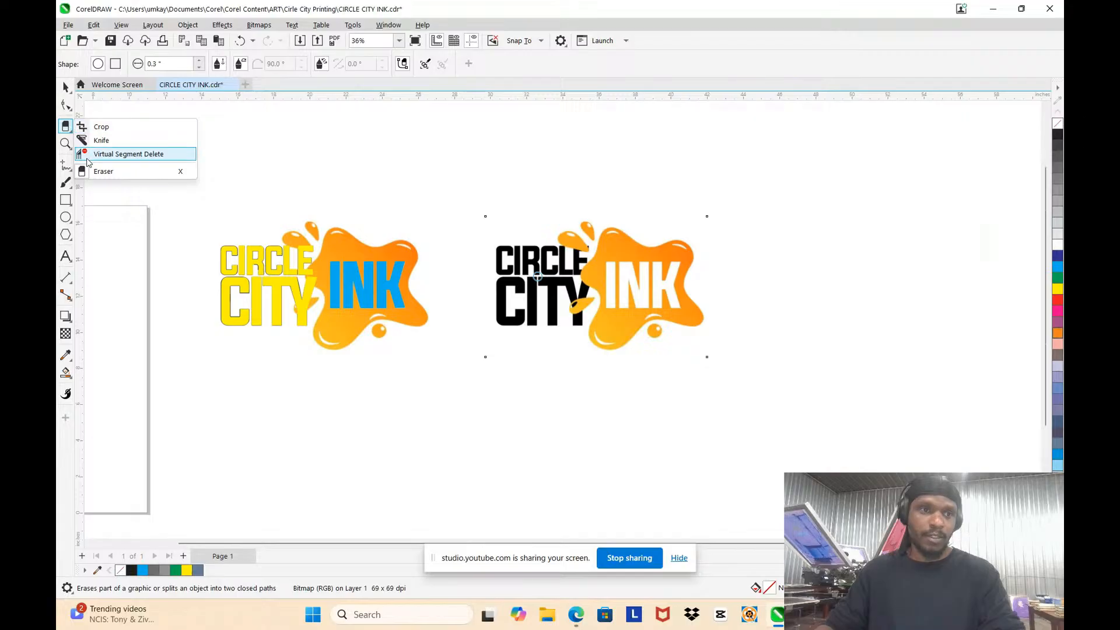
left_click(98, 172)
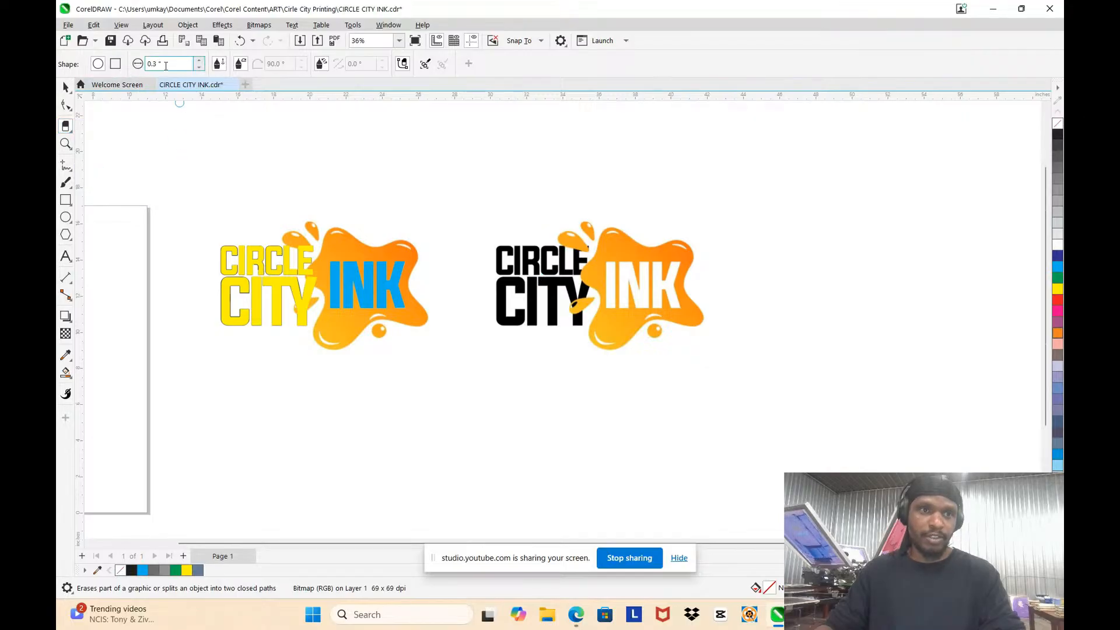
type("3")
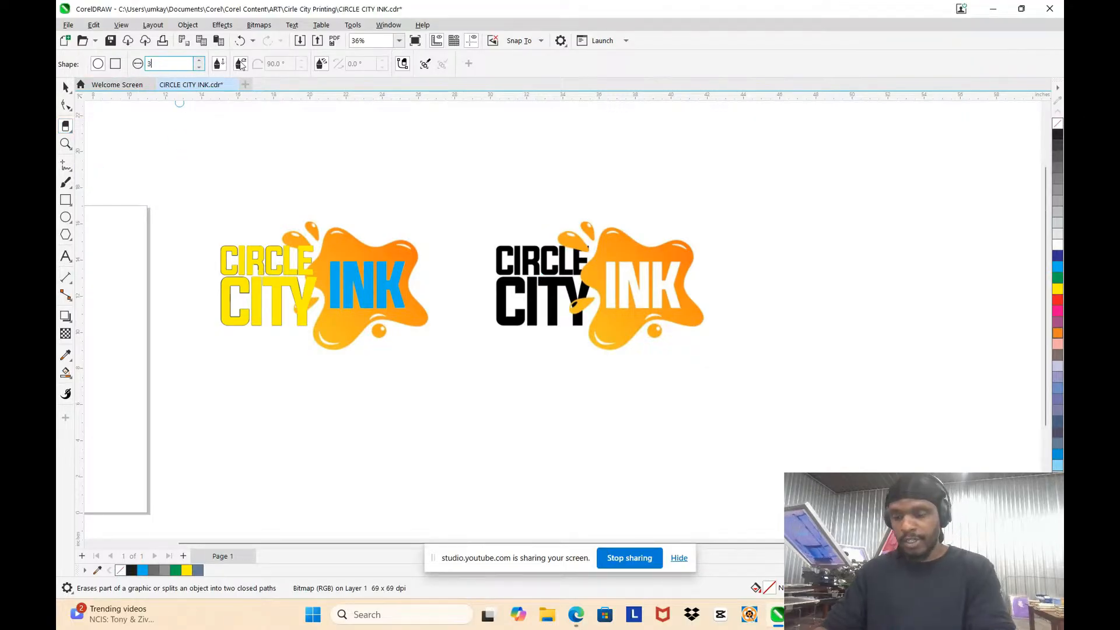
key("Return")
scroll(475, 274, "up", 4)
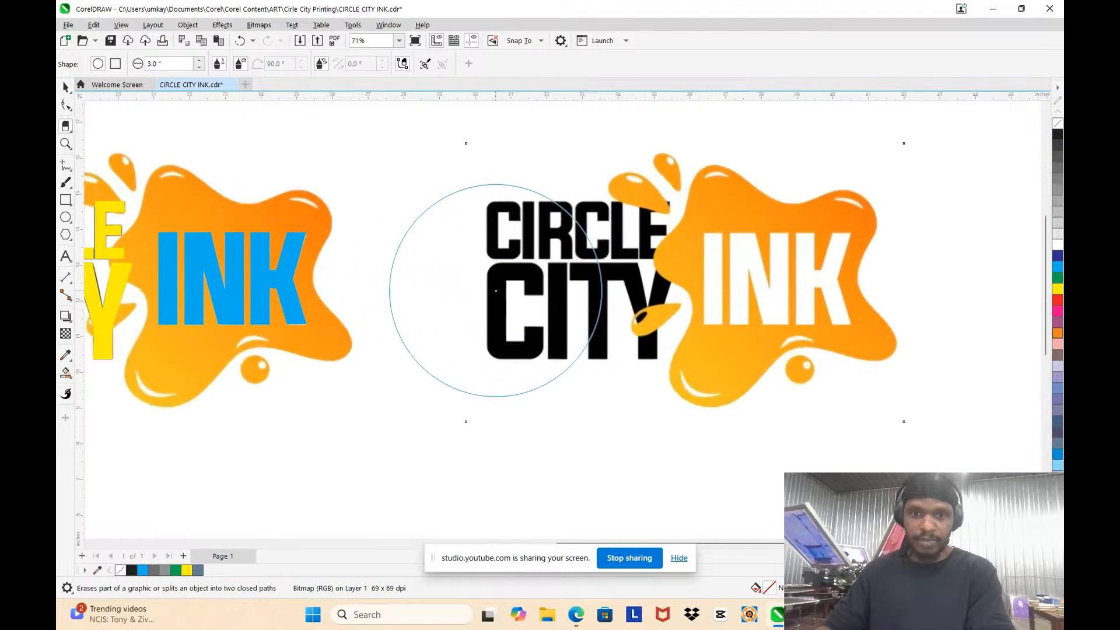
mouse_move(486, 255)
left_mouse_down()
mouse_move(487, 339)
mouse_move(518, 245)
mouse_move(546, 240)
mouse_move(513, 305)
mouse_move(508, 368)
mouse_move(519, 346)
mouse_move(475, 327)
left_mouse_up()
scroll(474, 327, "down", 2)
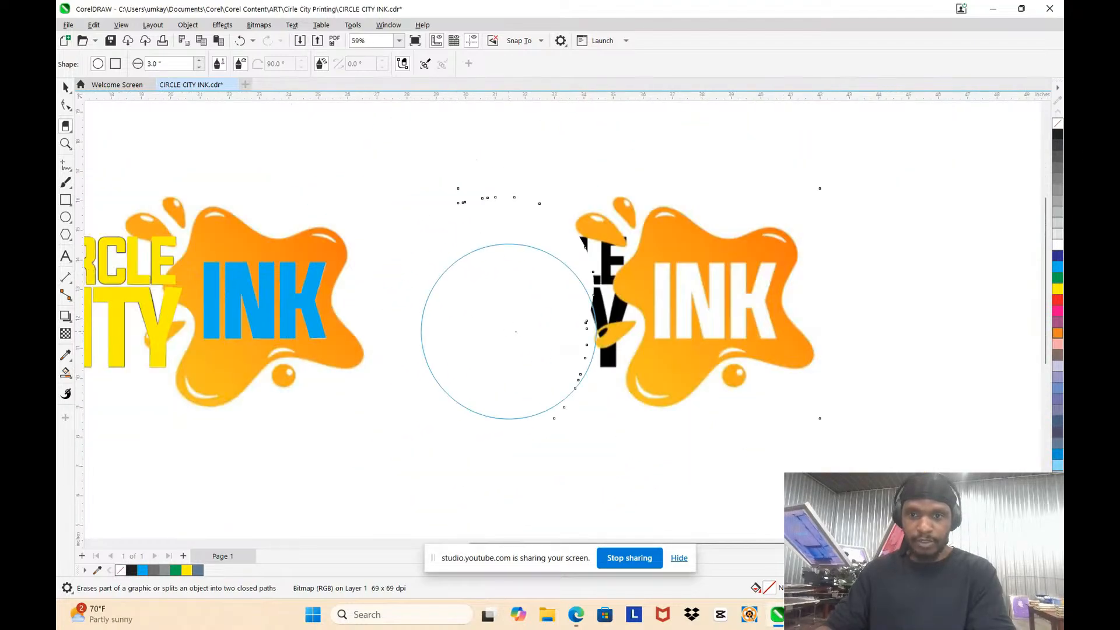
Step: Reduce the eraser nib to 0.5 inch and erase the leftover black letter pieces between the upper and lower droplets
scroll(719, 339, "up", 1)
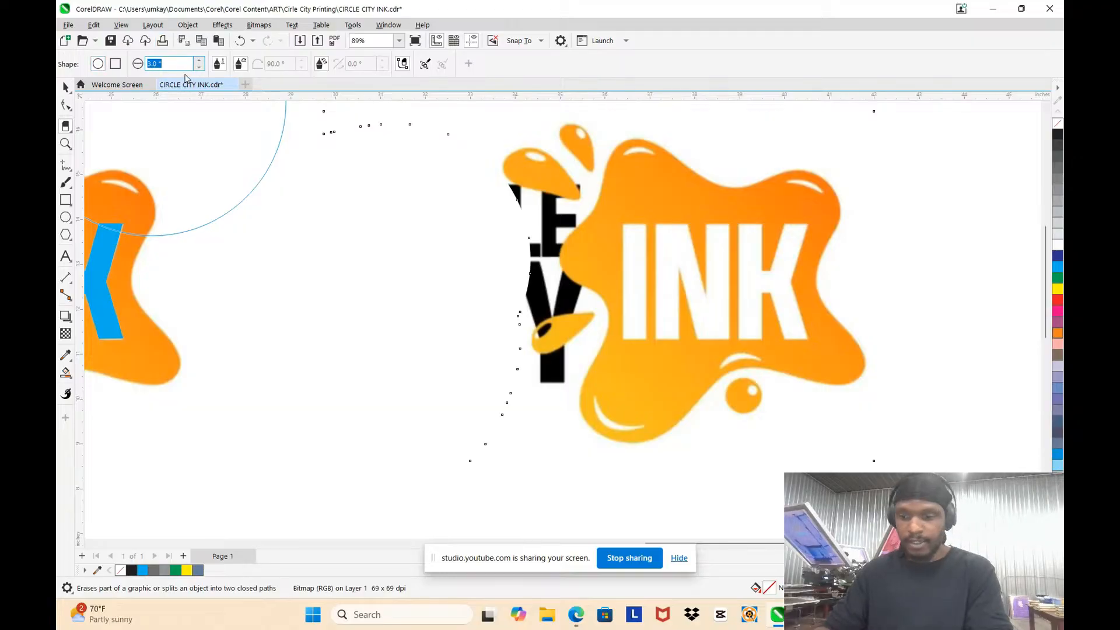
key("Return")
scroll(525, 222, "up", 2)
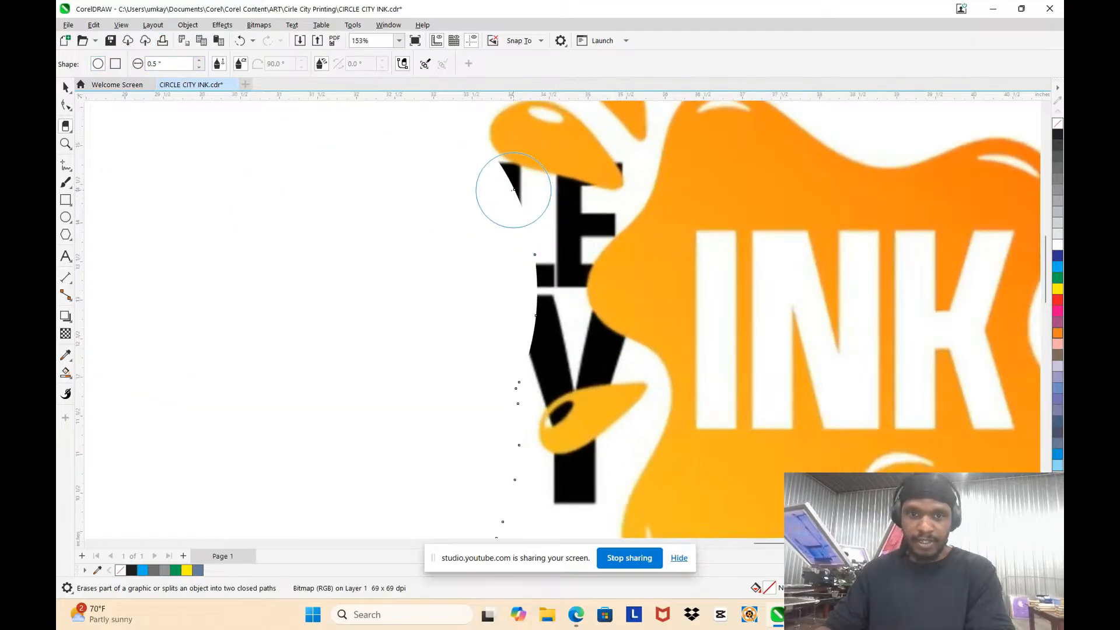
mouse_move(495, 202)
left_mouse_down()
mouse_move(545, 226)
mouse_move(571, 224)
mouse_move(559, 230)
mouse_move(519, 340)
mouse_move(565, 349)
mouse_move(522, 350)
left_mouse_up()
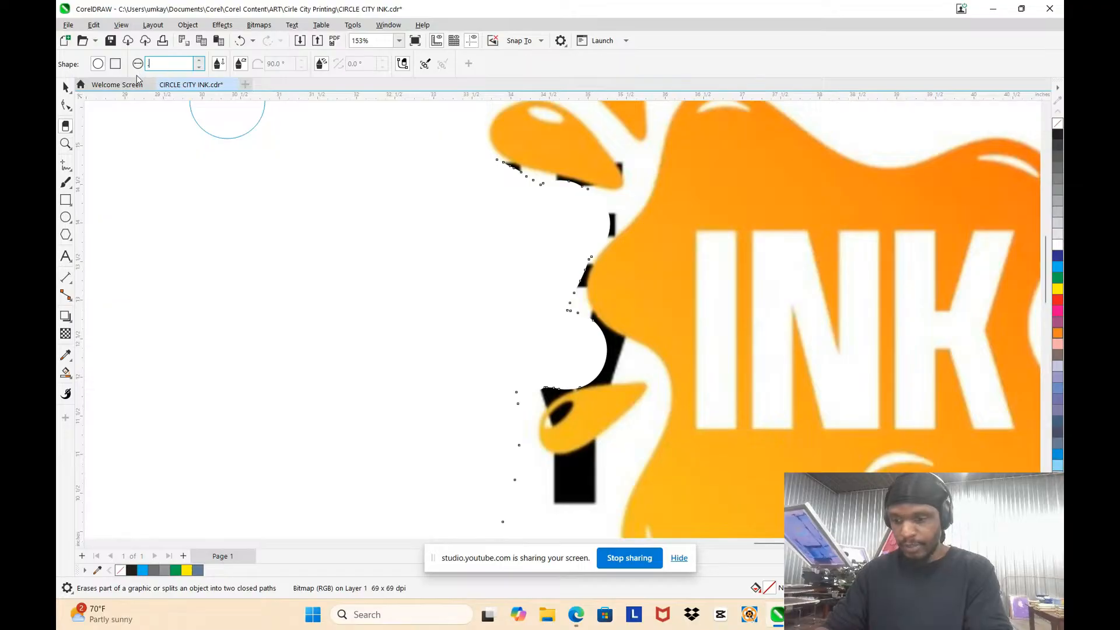
Step: Reduce the eraser nib to 0.3 inch and erase the black remains of the Y between the splat and the lower droplet
key("Return")
scroll(618, 359, "up", 3)
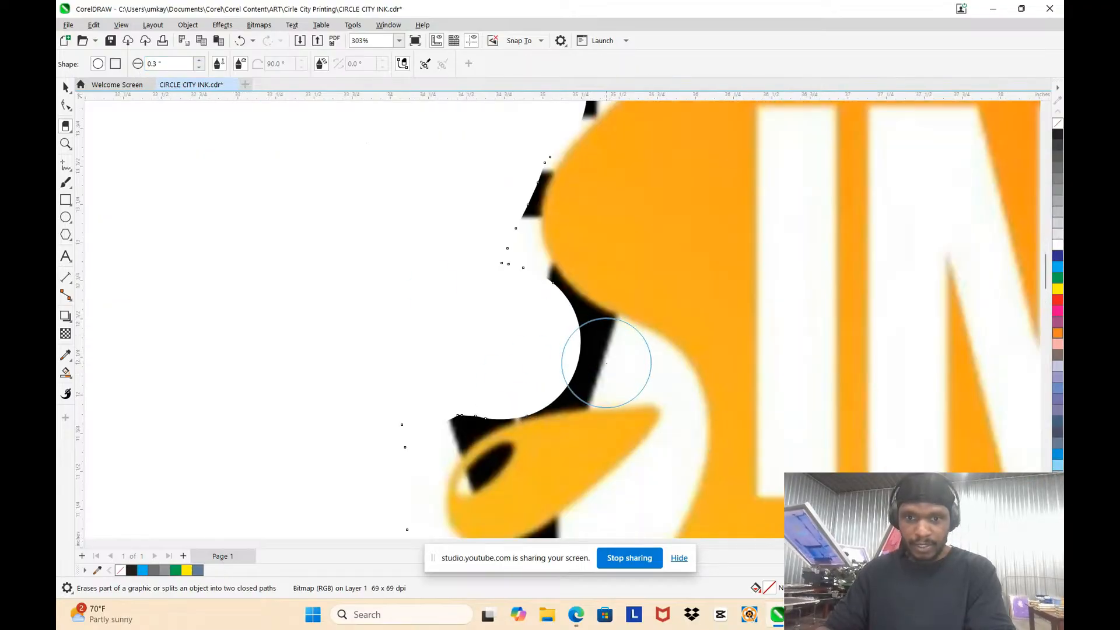
mouse_move(593, 362)
left_mouse_down()
mouse_move(517, 315)
mouse_move(537, 367)
mouse_move(504, 368)
mouse_move(443, 402)
left_mouse_up()
scroll(450, 257, "down", 3)
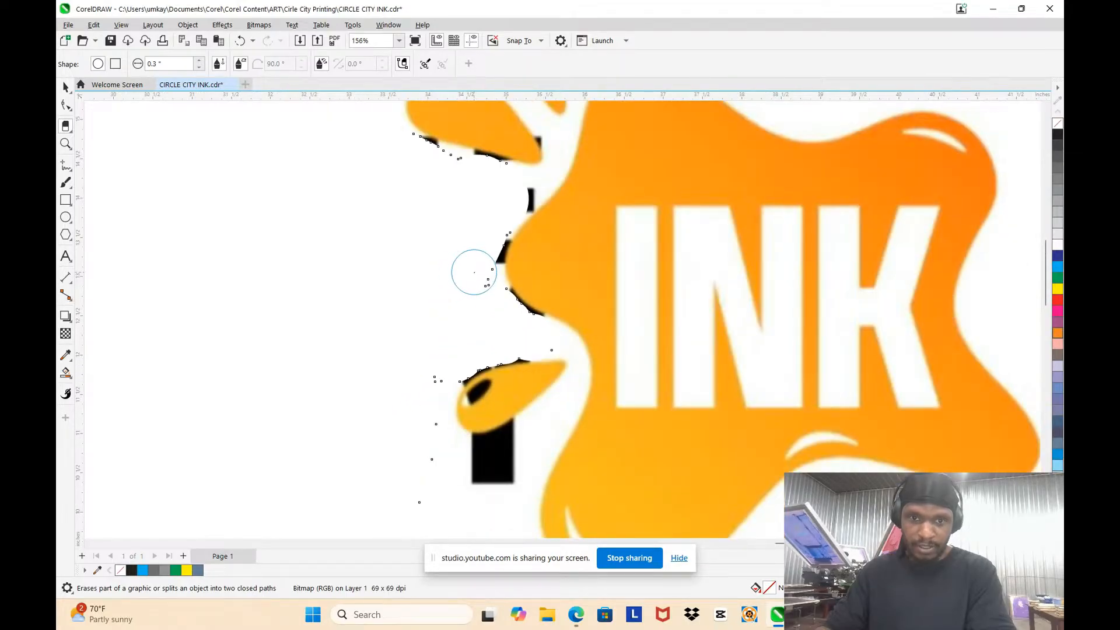
Step: Erase the black stem of the Y beneath the lower droplet with the 0.3-inch eraser, and return to the Pick tool
scroll(499, 500, "up", 3)
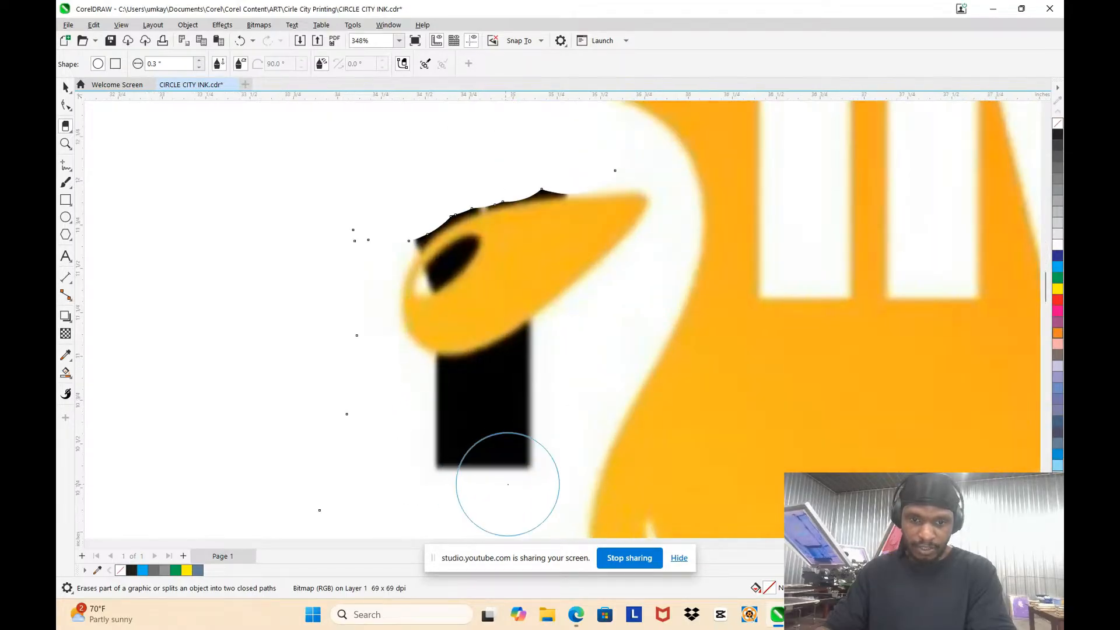
mouse_move(499, 474)
left_mouse_down()
mouse_move(518, 435)
mouse_move(554, 379)
mouse_move(441, 415)
mouse_move(440, 459)
mouse_move(543, 383)
left_mouse_up()
scroll(543, 383, "down", 6)
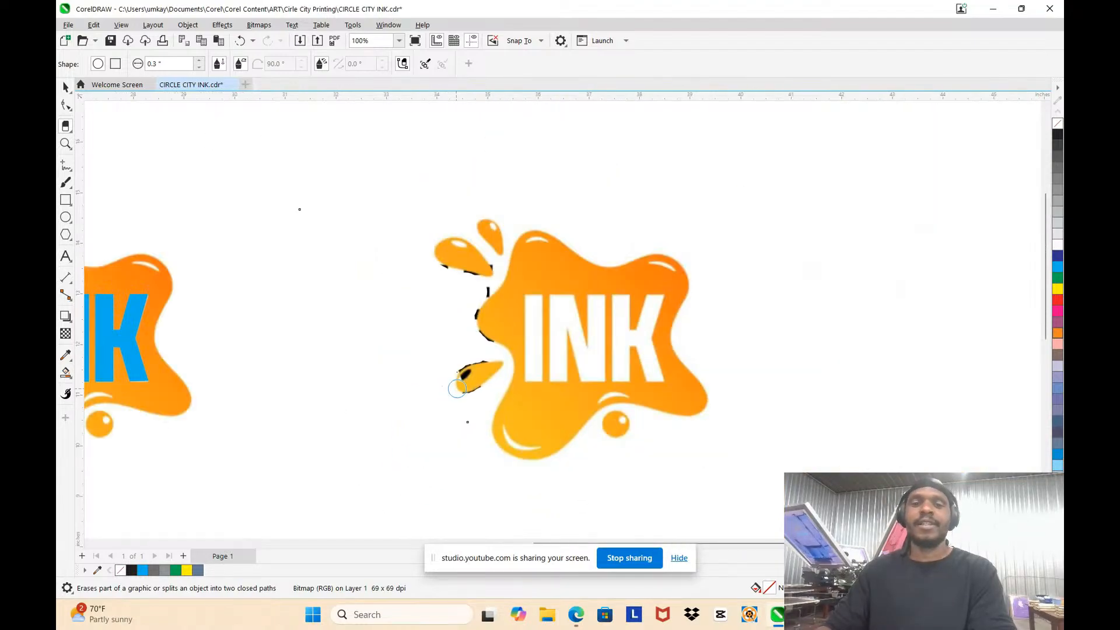
scroll(426, 316, "up", 2)
scroll(437, 239, "down", 3)
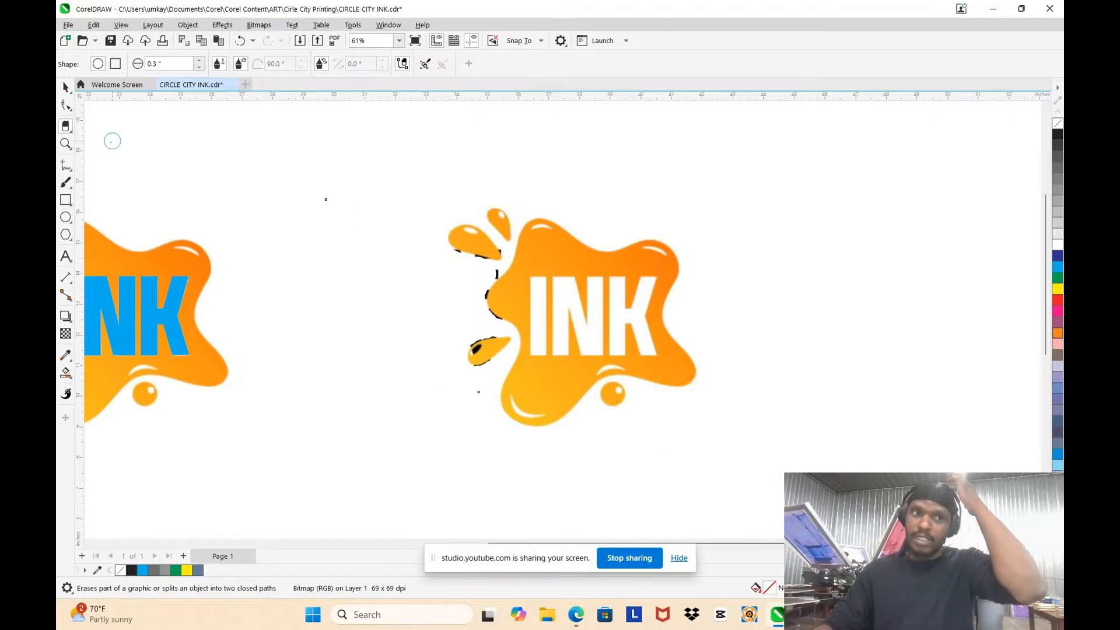
left_click(65, 87)
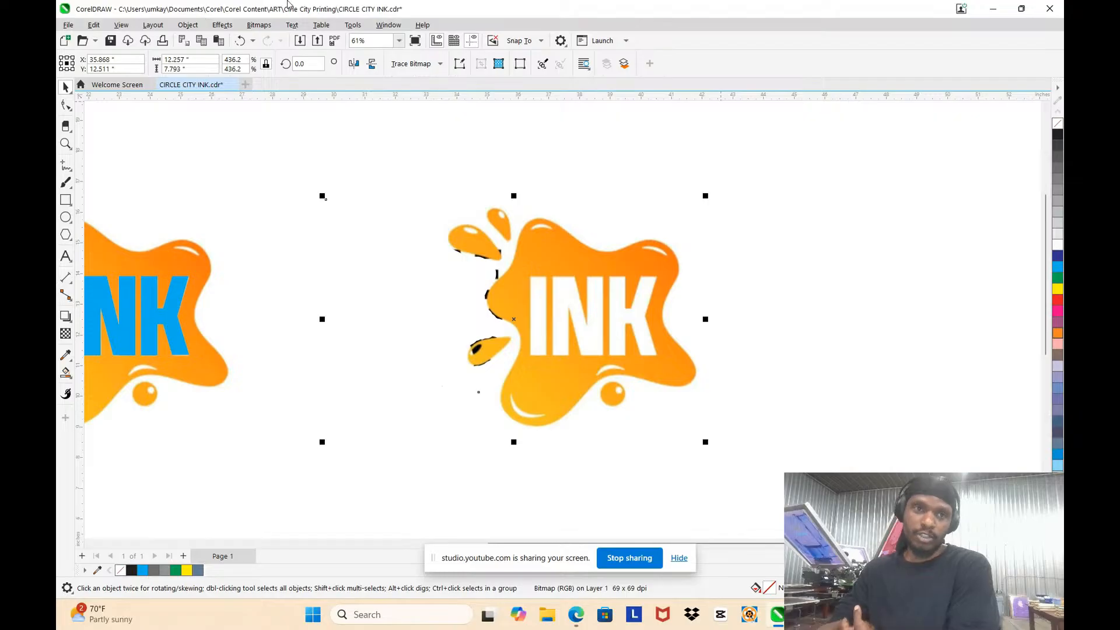
Step: Convert the erased splat copy to a 300 dpi CMYK Color (32-bit) bitmap with anti-aliasing and a transparent background
left_click(259, 24)
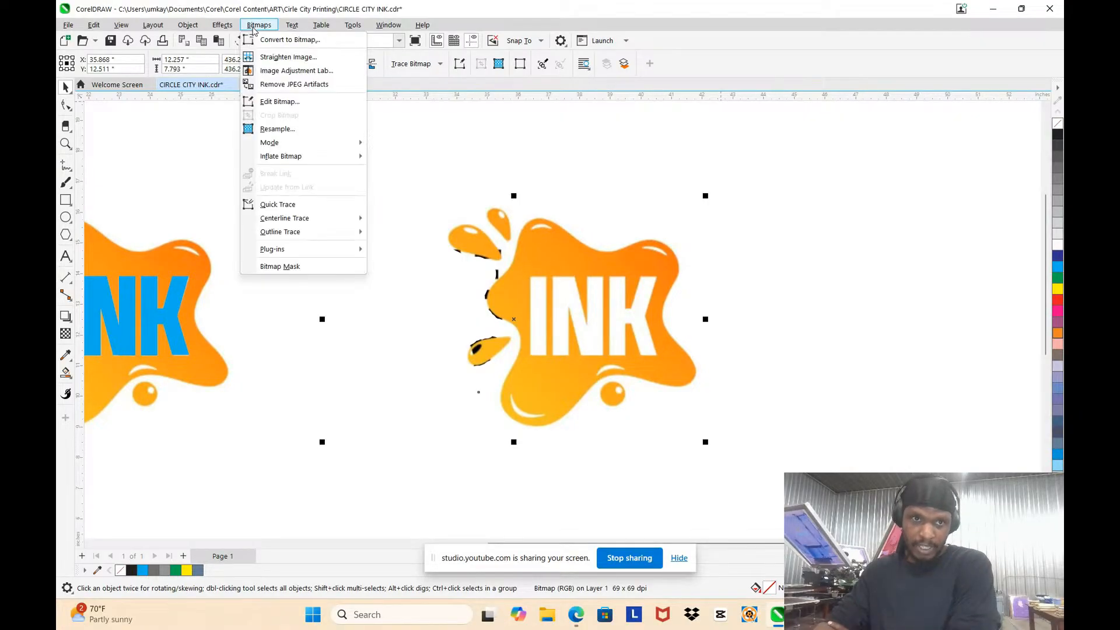
left_click(285, 40)
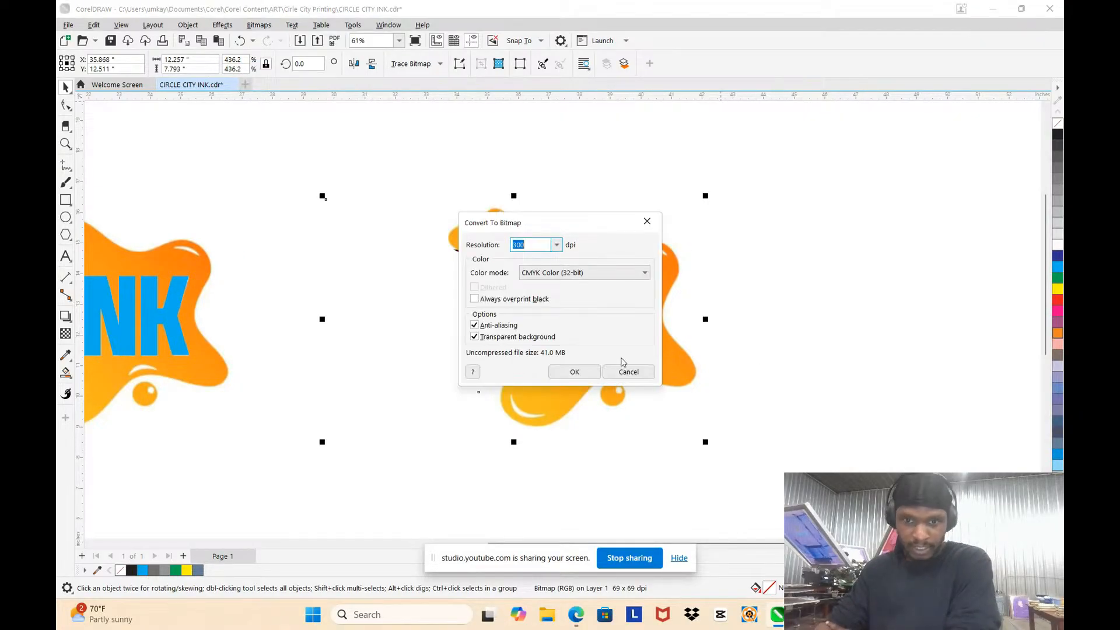
left_click(563, 371)
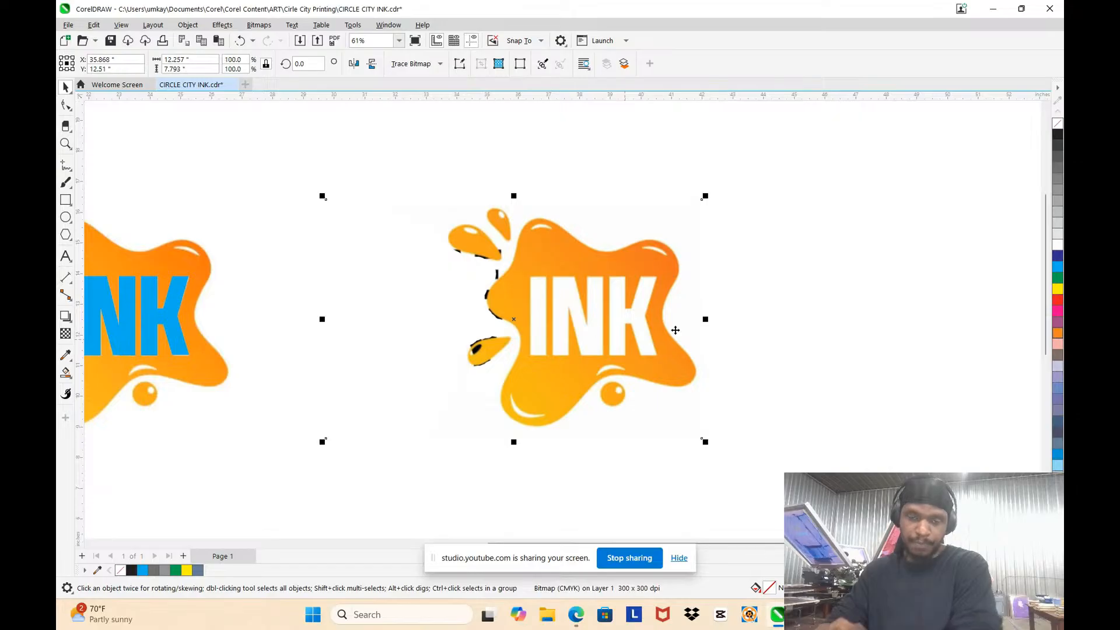
Step: Try a Quick Trace of the converted splat bitmap, and clear the trial result
scroll(688, 309, "down", 3)
scroll(628, 311, "up", 2)
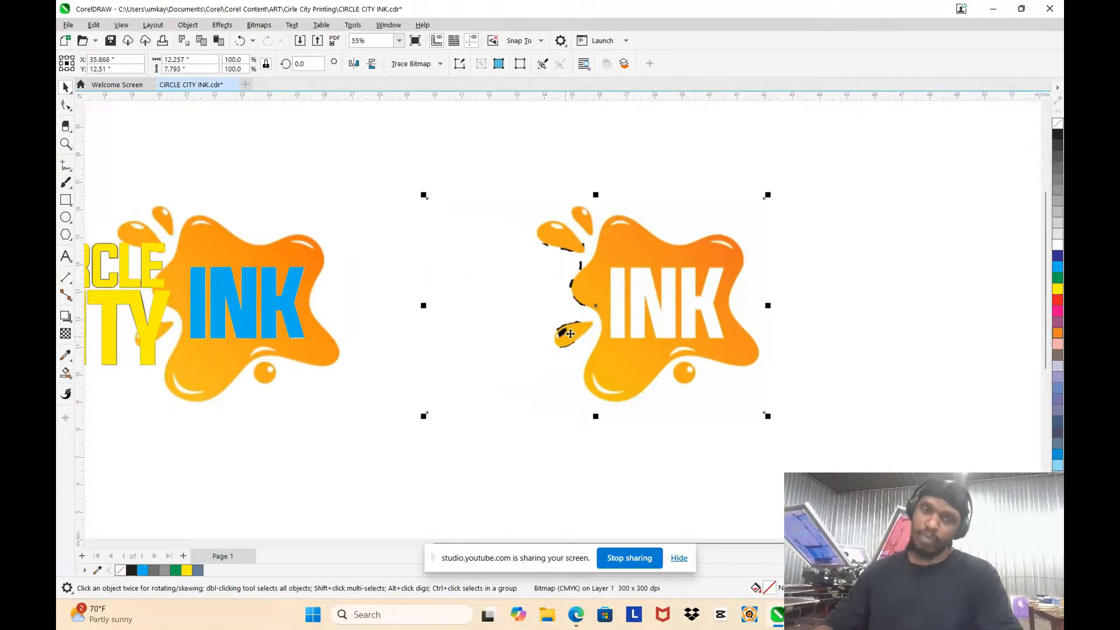
left_click(257, 26)
left_click(300, 208)
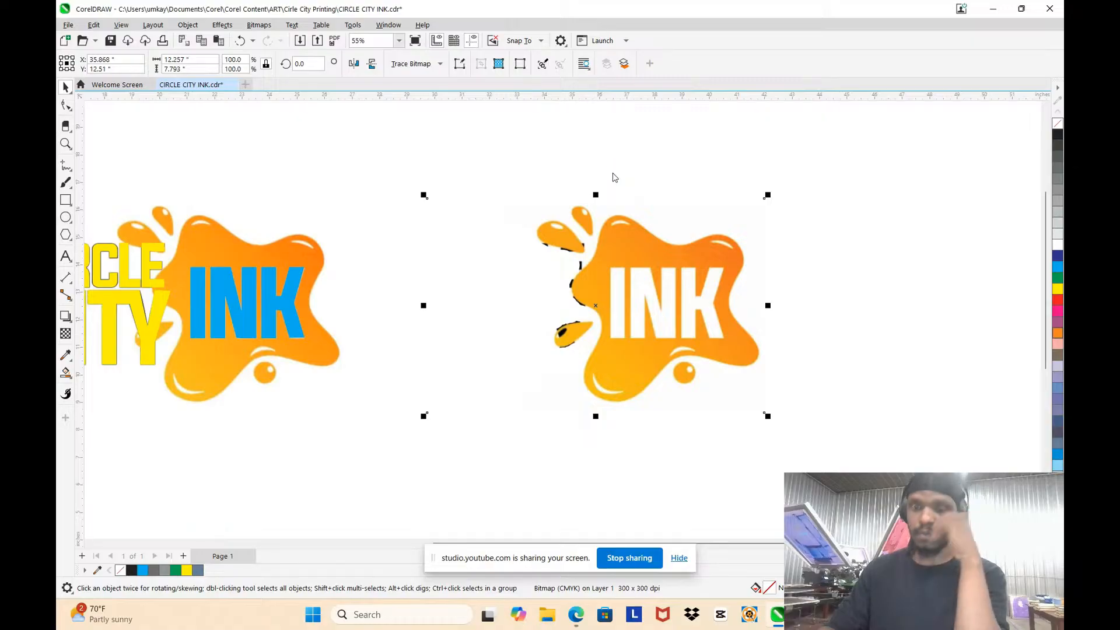
left_click(623, 302)
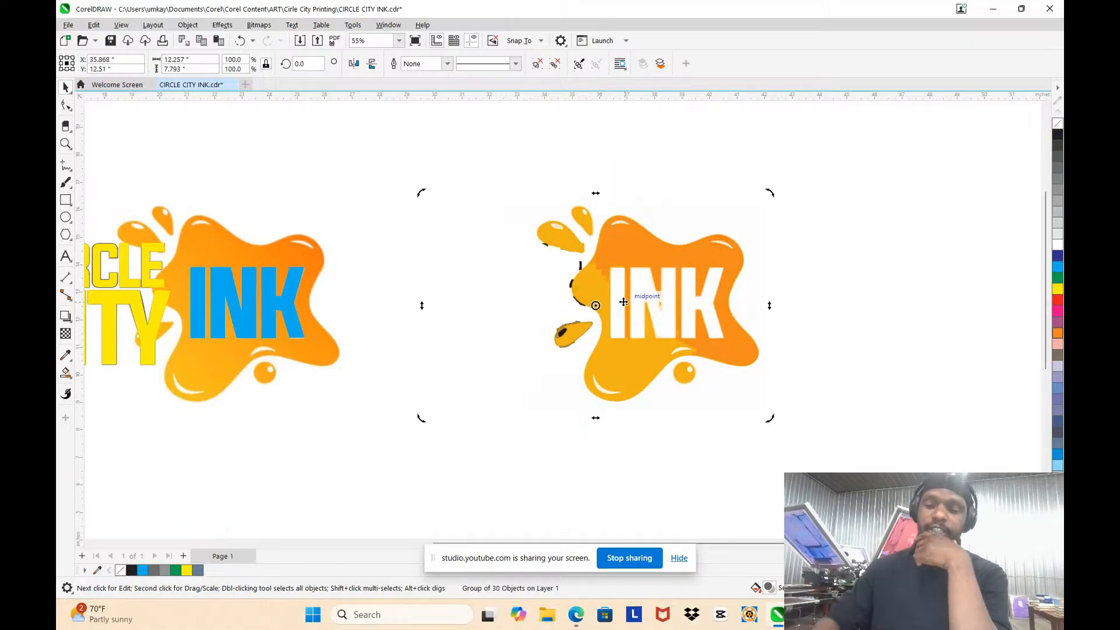
key("Escape")
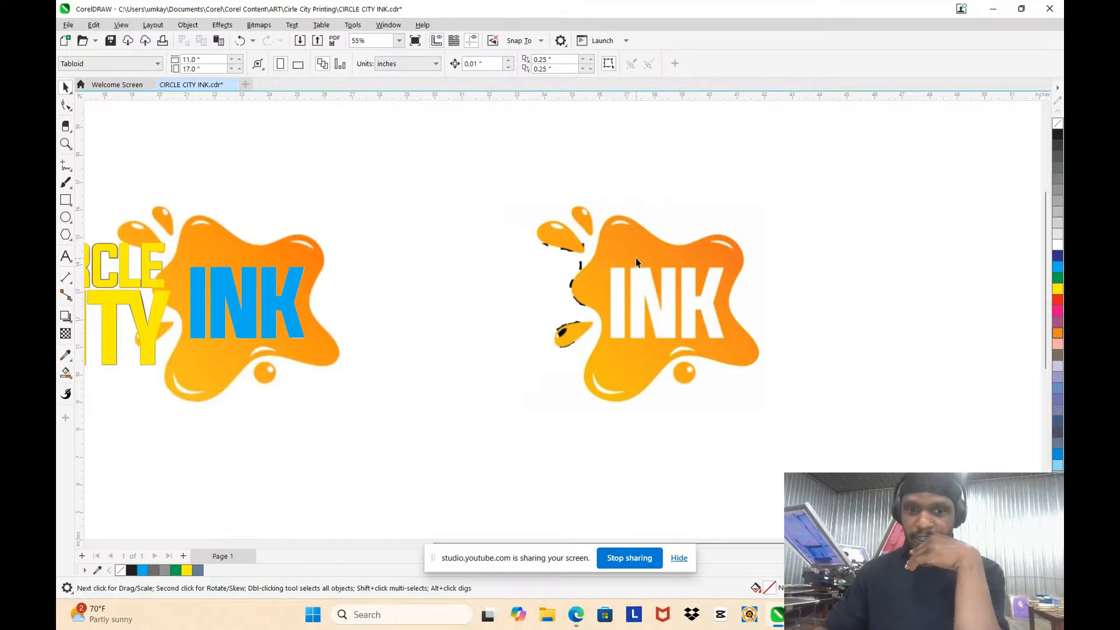
Step: Select the orange splat bitmap with the white INK lettering and run Quick Trace on it again
left_click(608, 258)
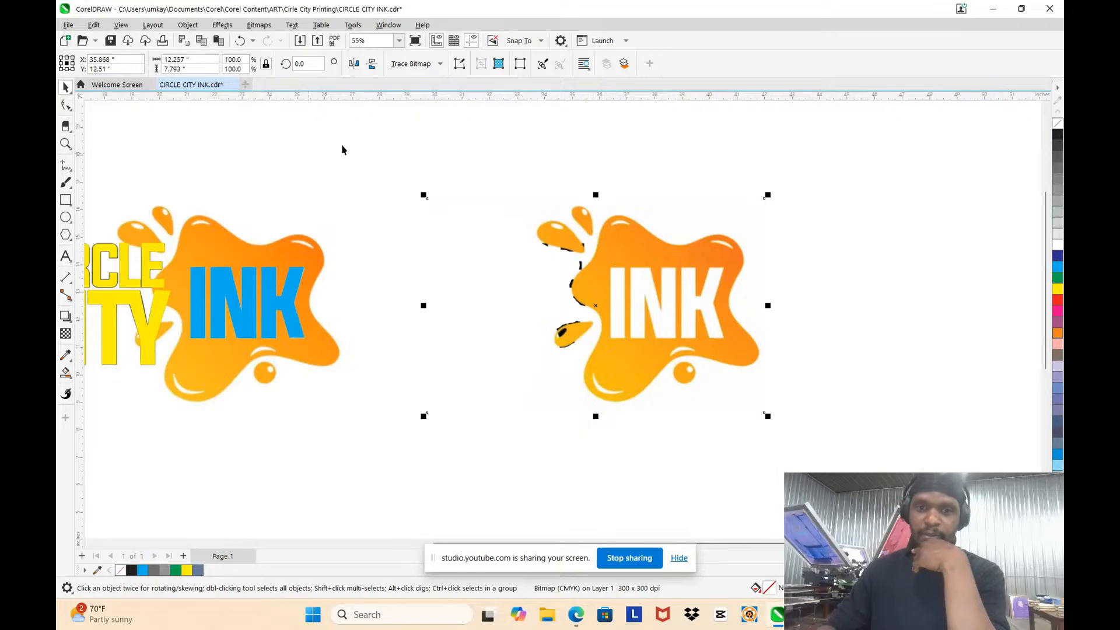
left_click(259, 25)
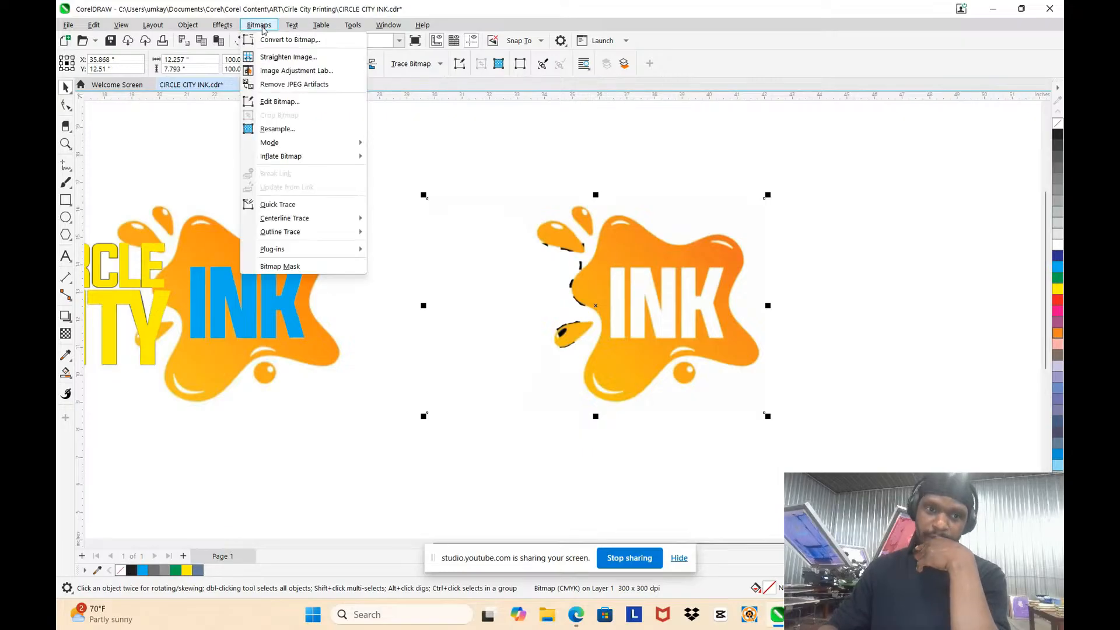
left_click(278, 204)
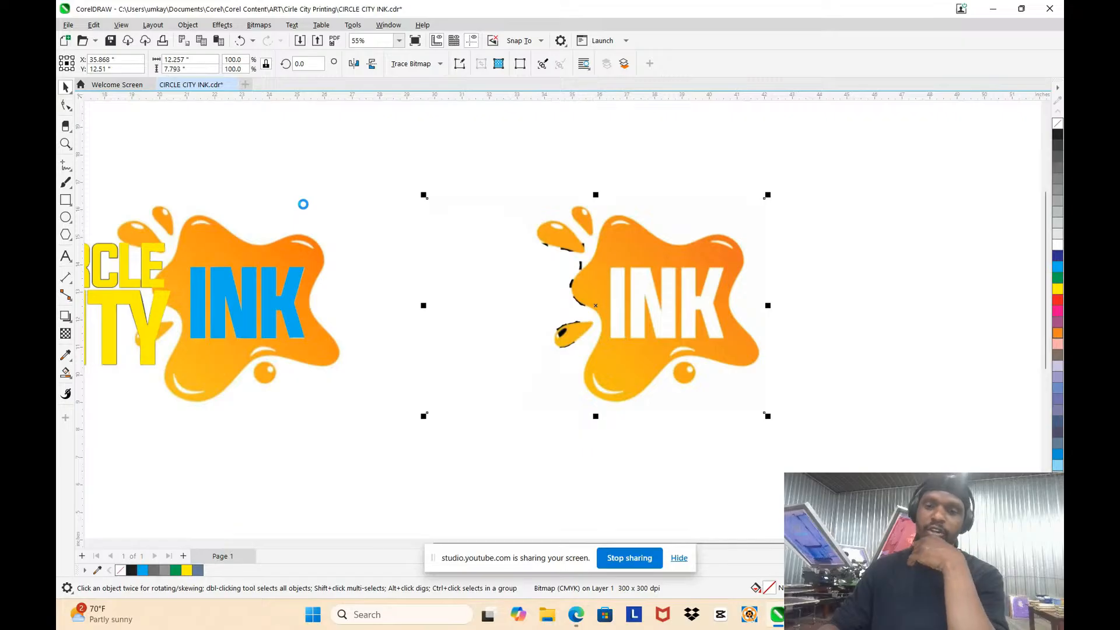
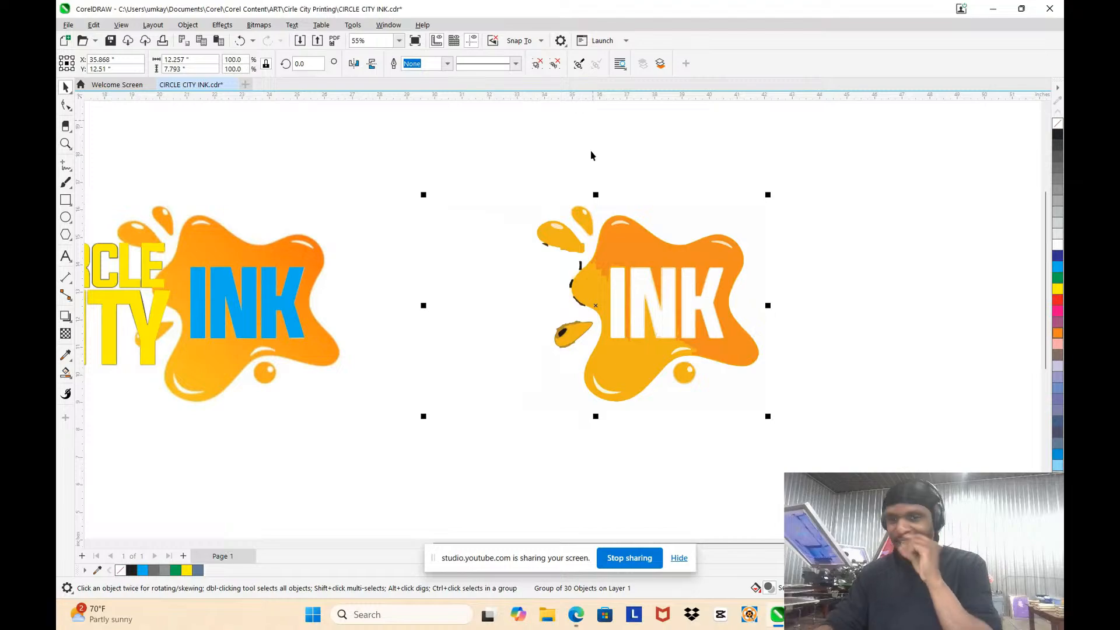
Step: Move the traced splat group off its source bitmap so the two lie side by side, and keep the trace selected
scroll(735, 342, "up", 3)
scroll(633, 287, "down", 2)
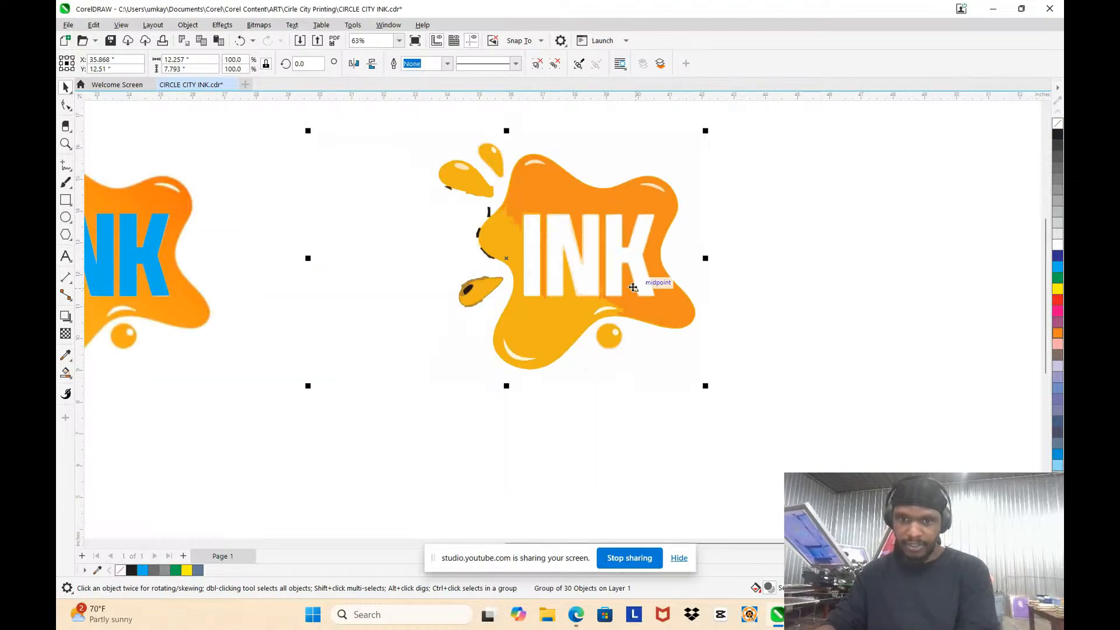
scroll(633, 287, "up", 3)
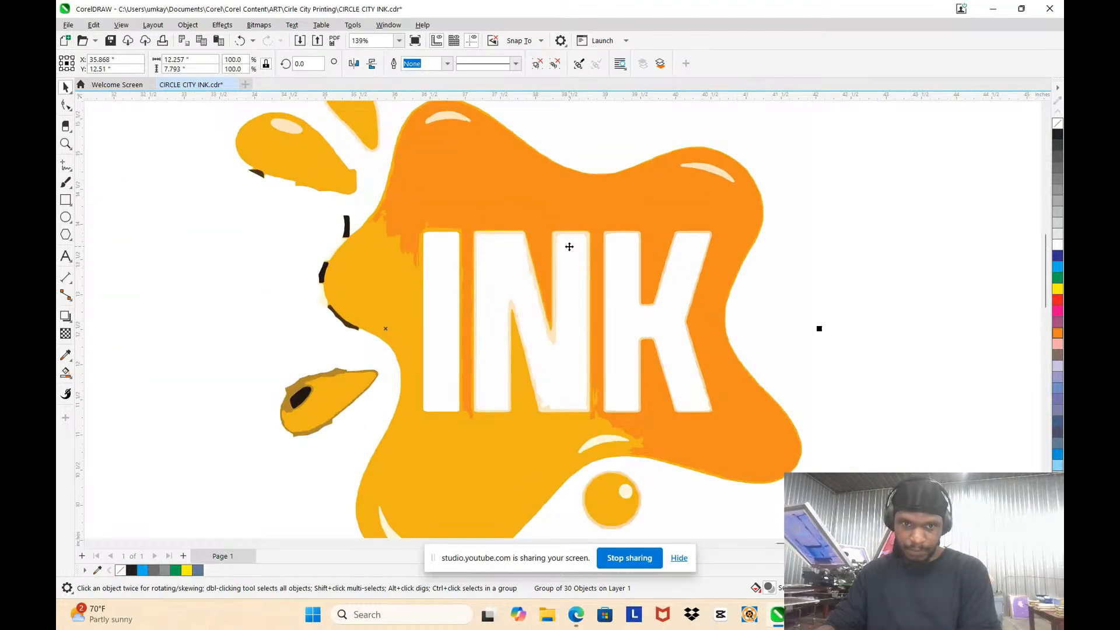
scroll(559, 239, "down", 5)
scroll(534, 228, "up", 2)
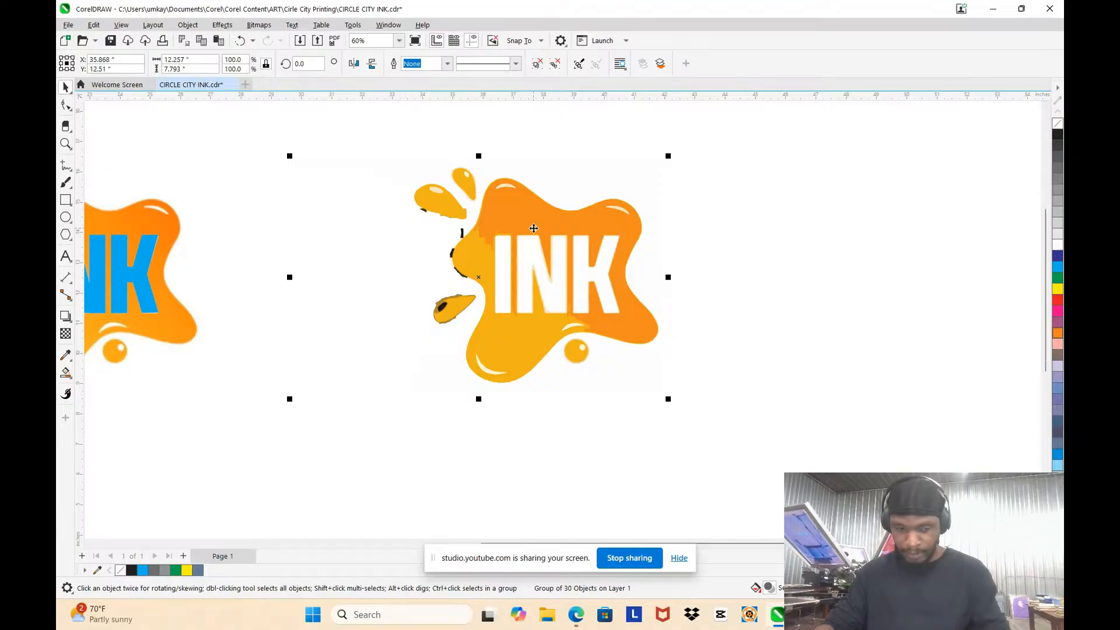
left_click_drag(534, 228, 912, 229)
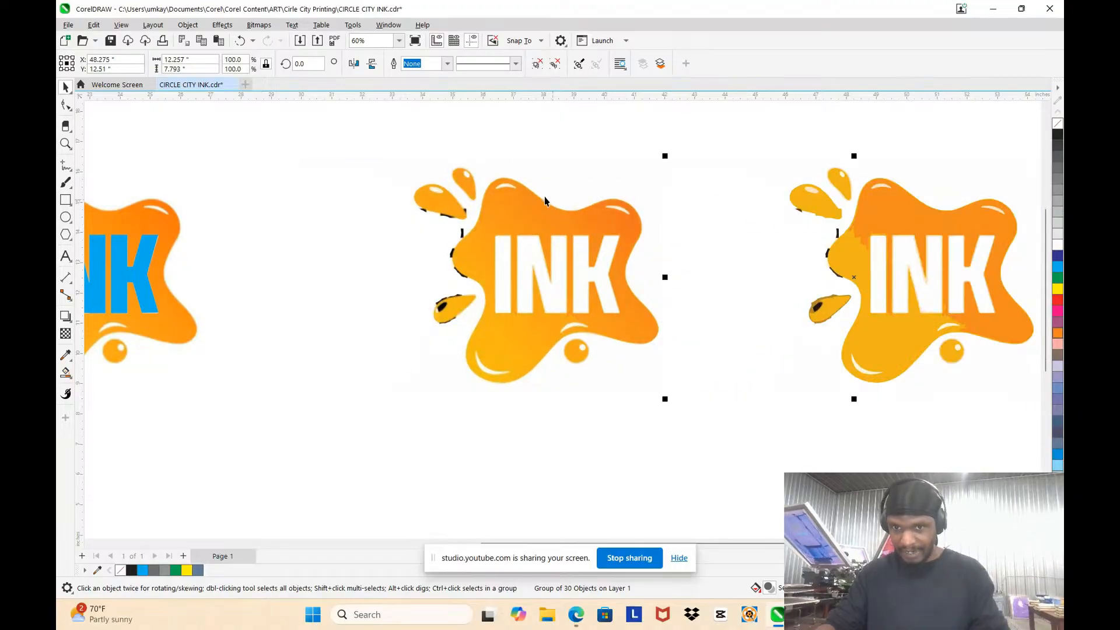
scroll(840, 240, "down", 2)
scroll(840, 240, "up", 2)
left_click(215, 241)
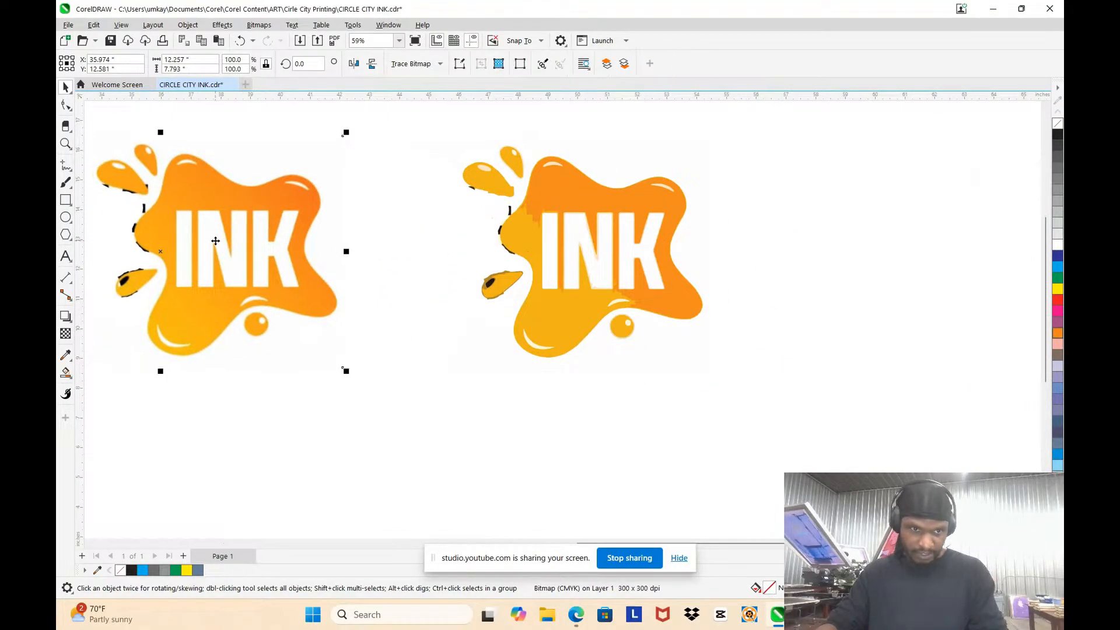
left_click(592, 251)
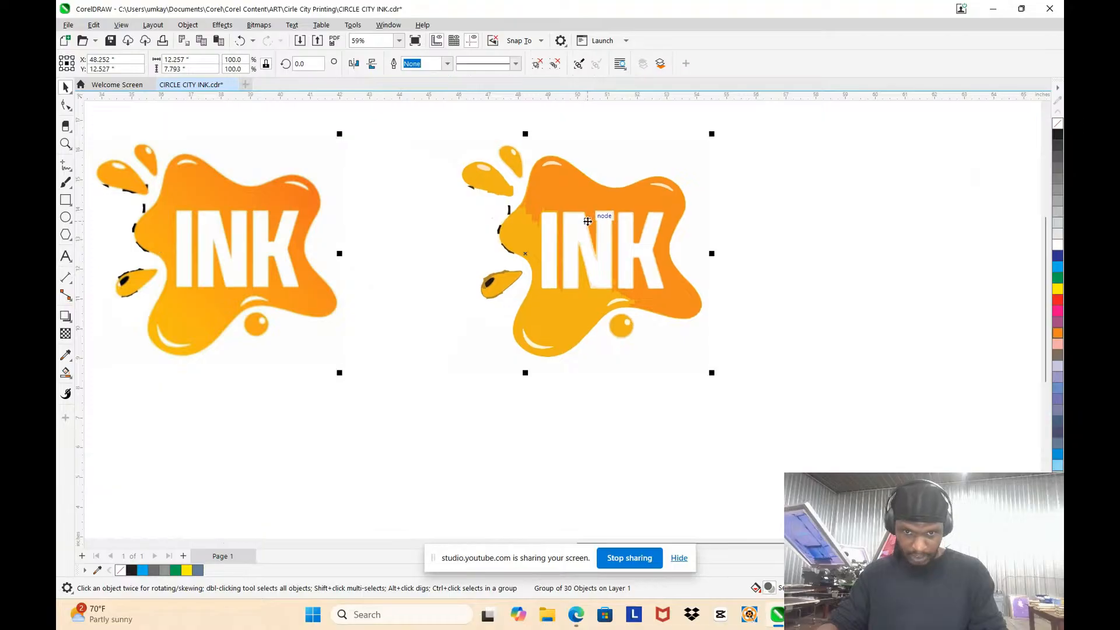
Step: Examine the edges and colour bands around the traced INK letters up close against the blurry source bitmap
scroll(593, 219, "up", 3)
scroll(562, 264, "up", 6)
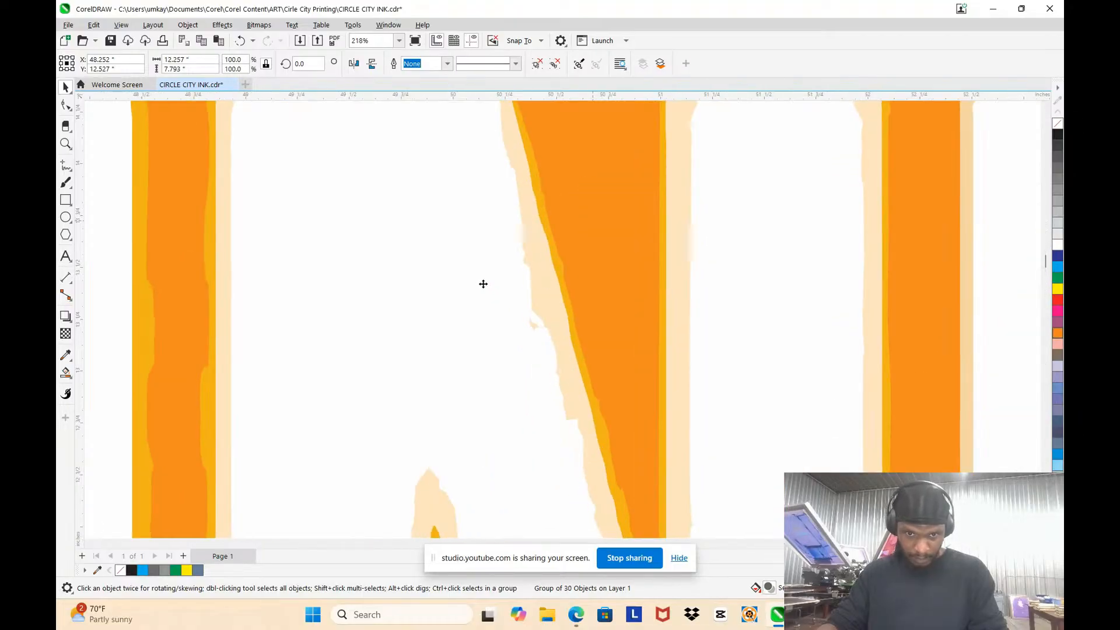
scroll(602, 274, "down", 3)
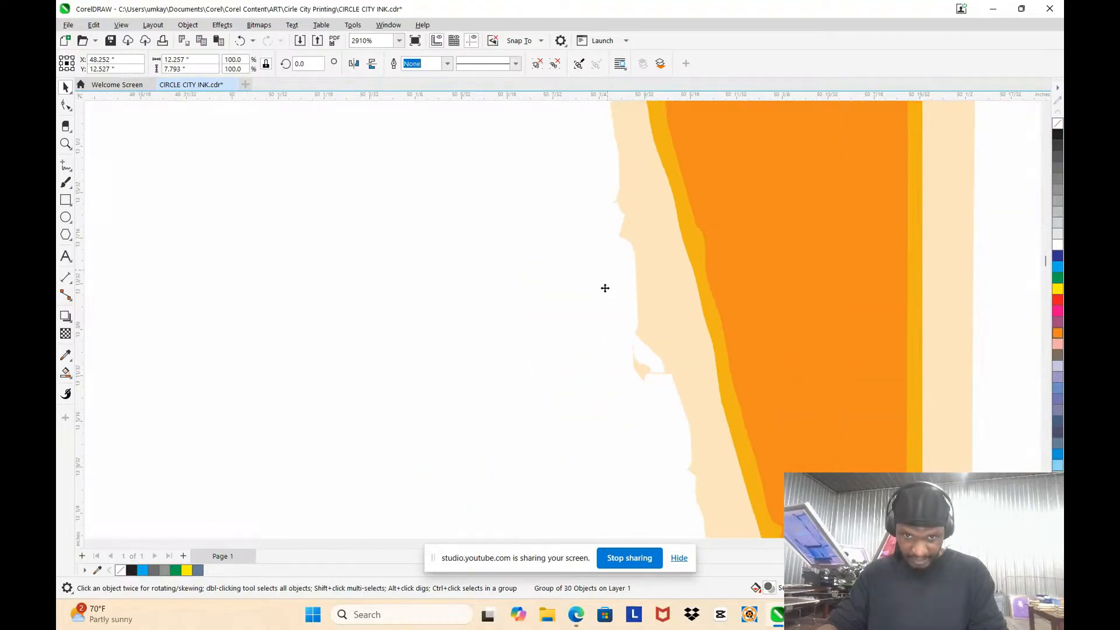
scroll(606, 233, "up", 5)
scroll(597, 236, "down", 5)
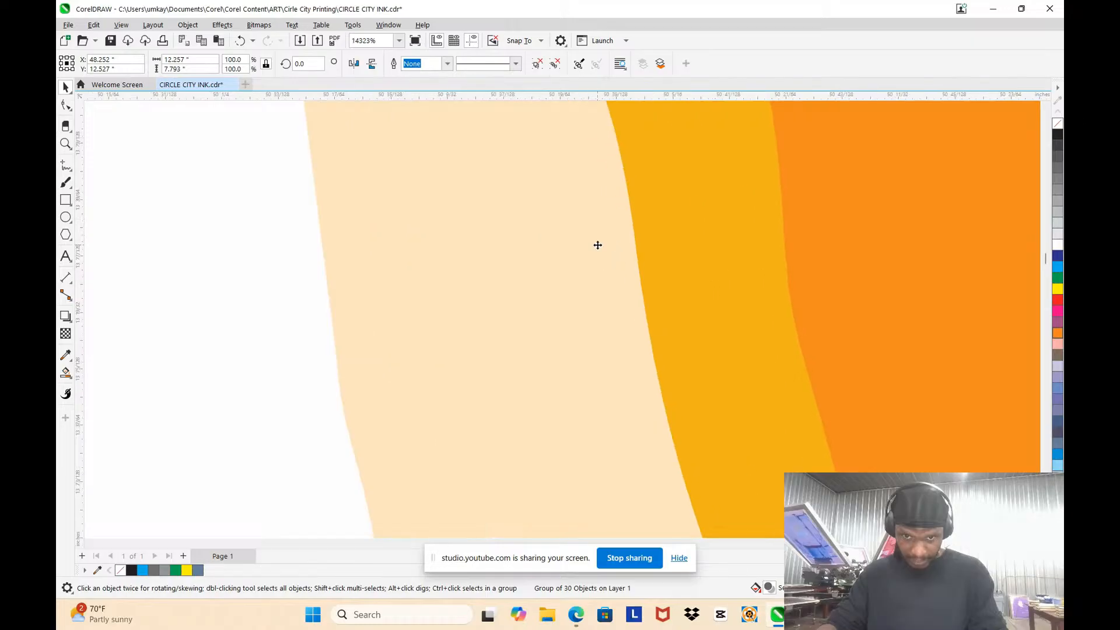
scroll(589, 251, "down", 5)
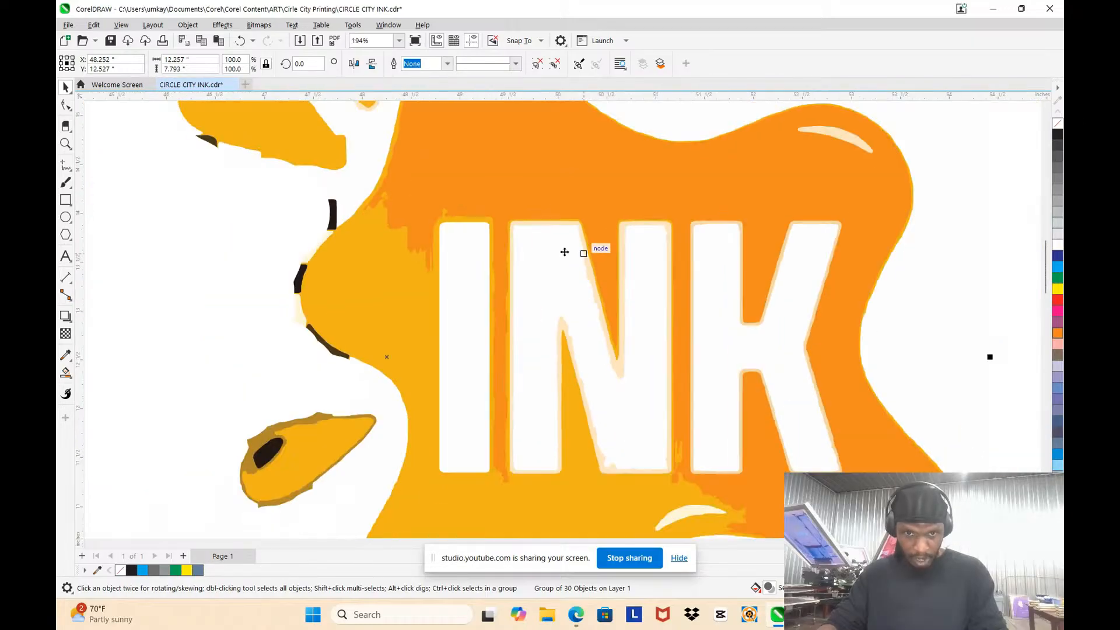
scroll(175, 274, "up", 5)
scroll(219, 258, "up", 4)
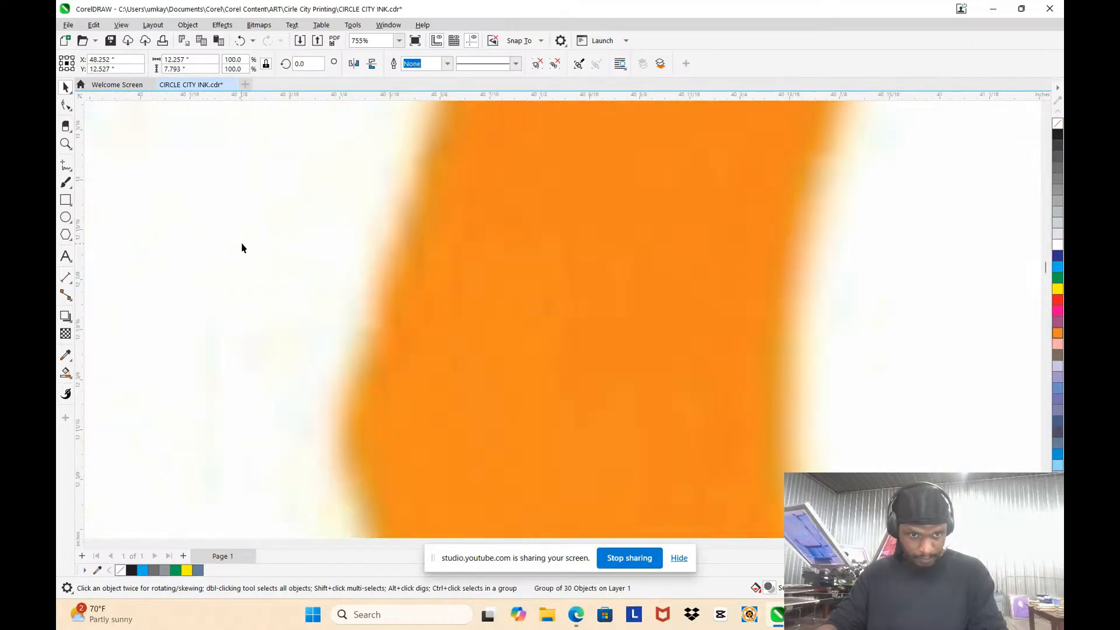
scroll(248, 244, "down", 4)
scroll(245, 258, "down", 5)
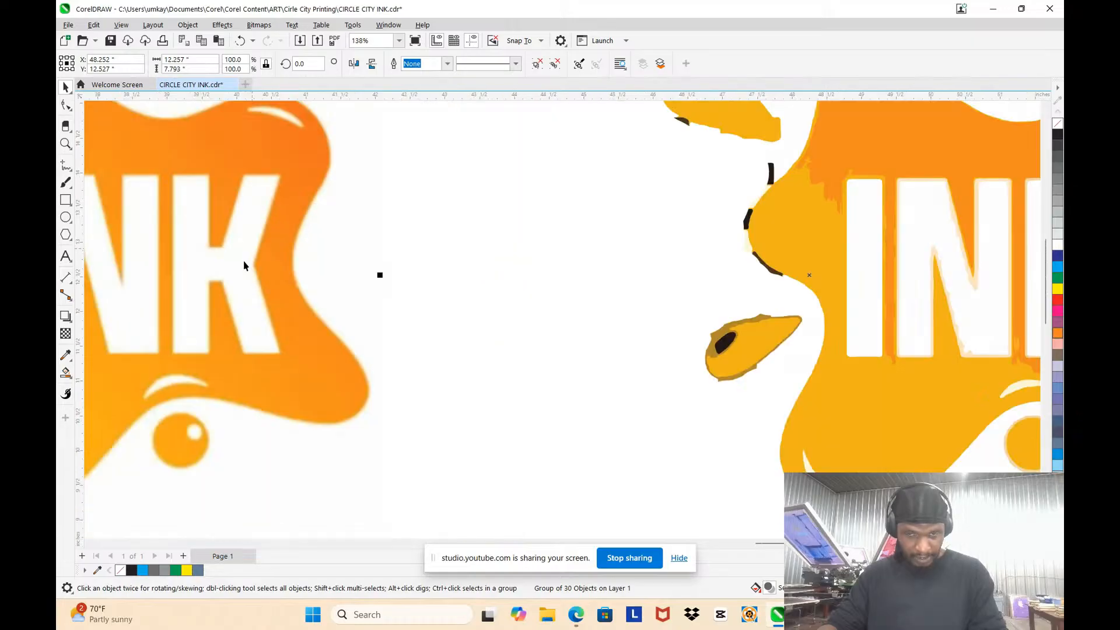
scroll(519, 256, "up", 5)
scroll(453, 250, "up", 5)
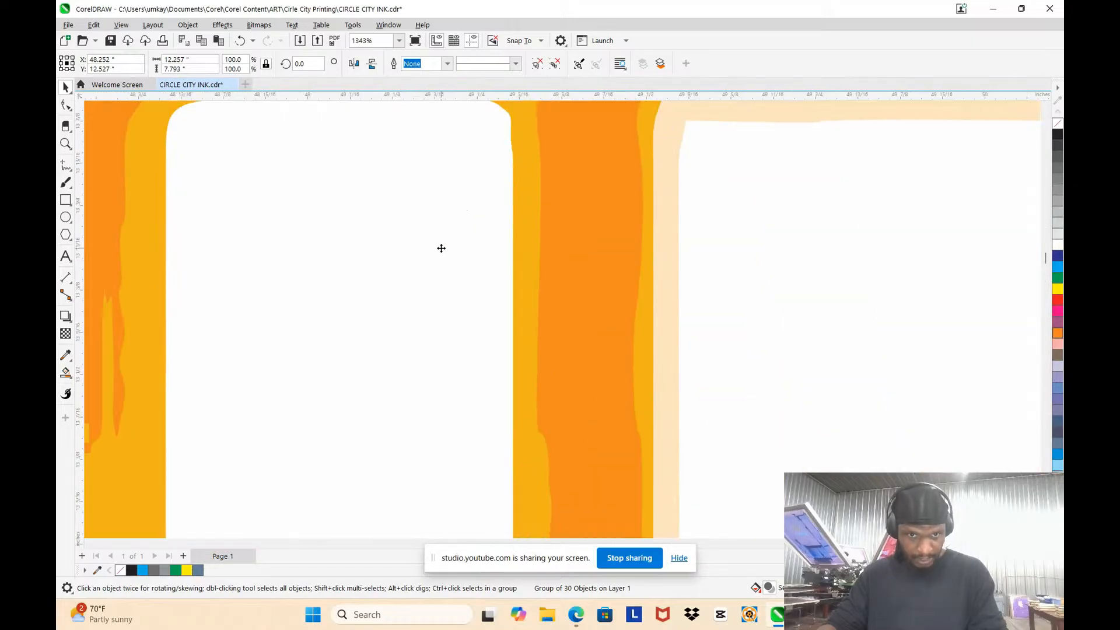
scroll(650, 263, "up", 3)
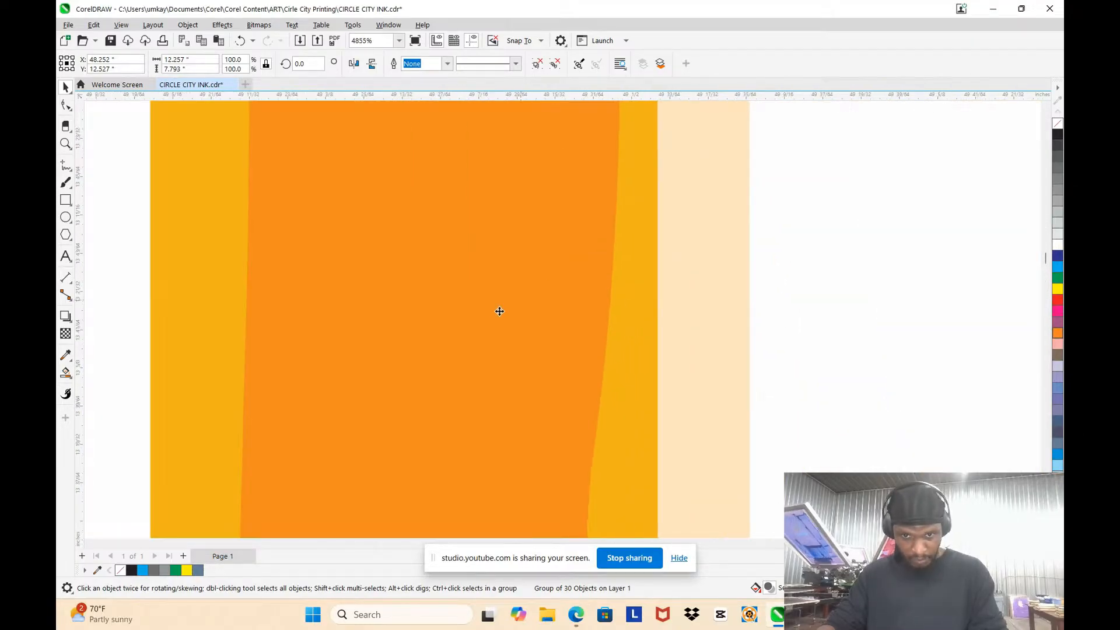
scroll(622, 226, "down", 2)
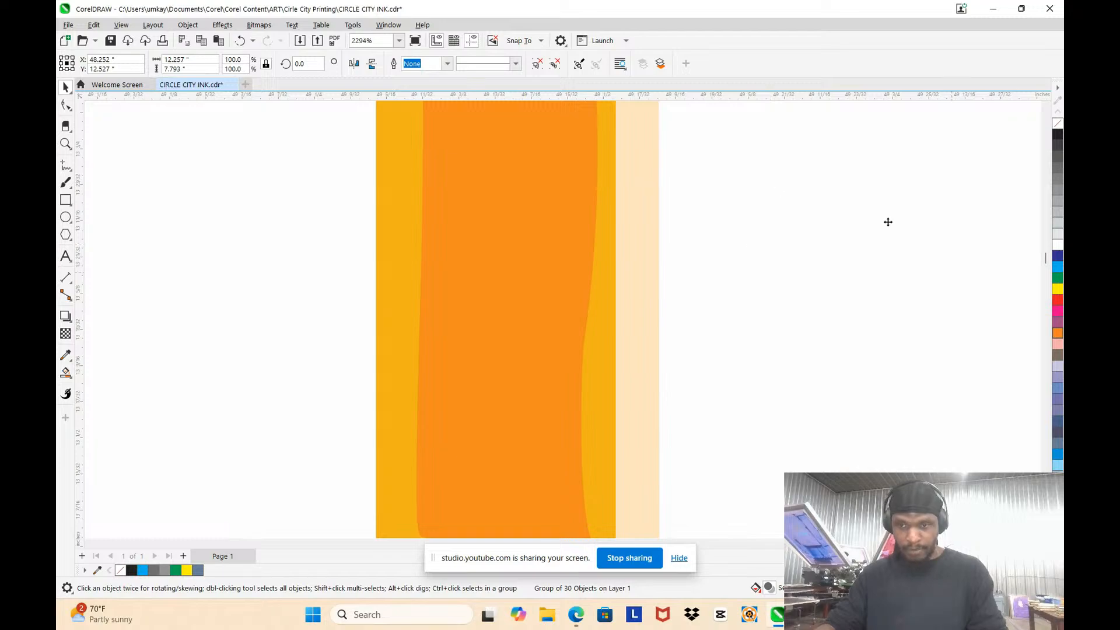
scroll(644, 317, "down", 4)
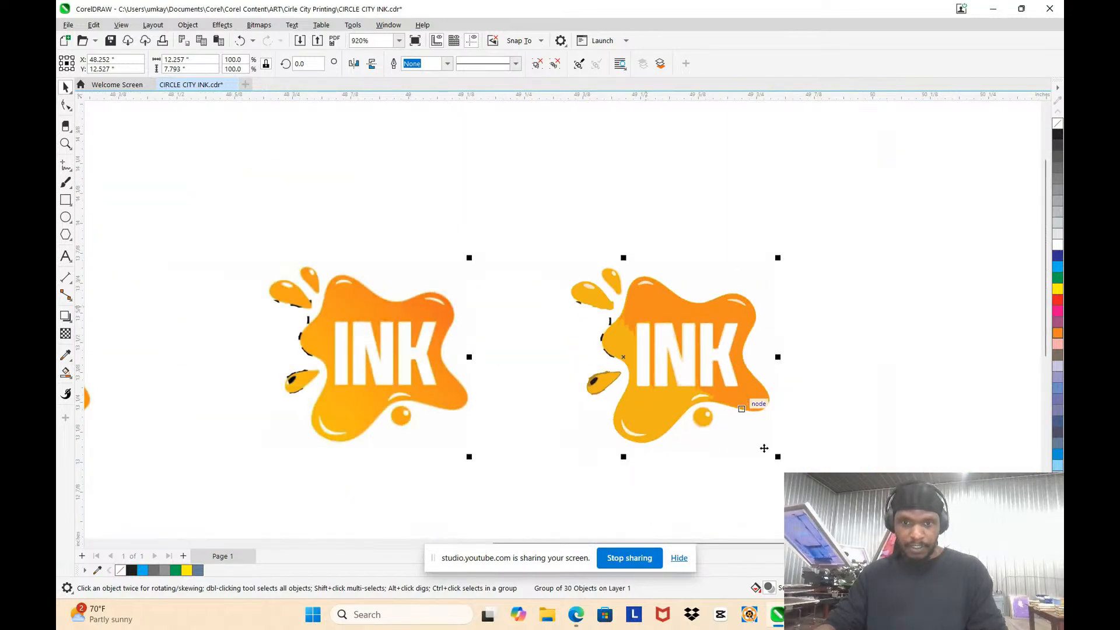
scroll(764, 447, "down", 3)
Step: Ungroup all objects in the traced splat and clear the selection
right_click(600, 235)
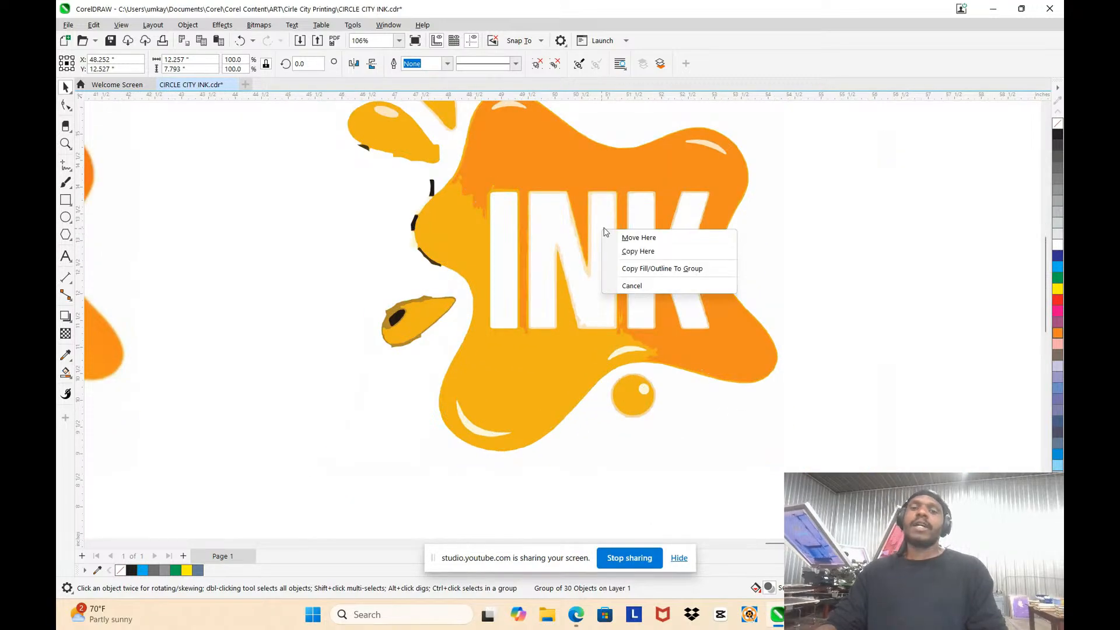
left_click(587, 238)
right_click(578, 223)
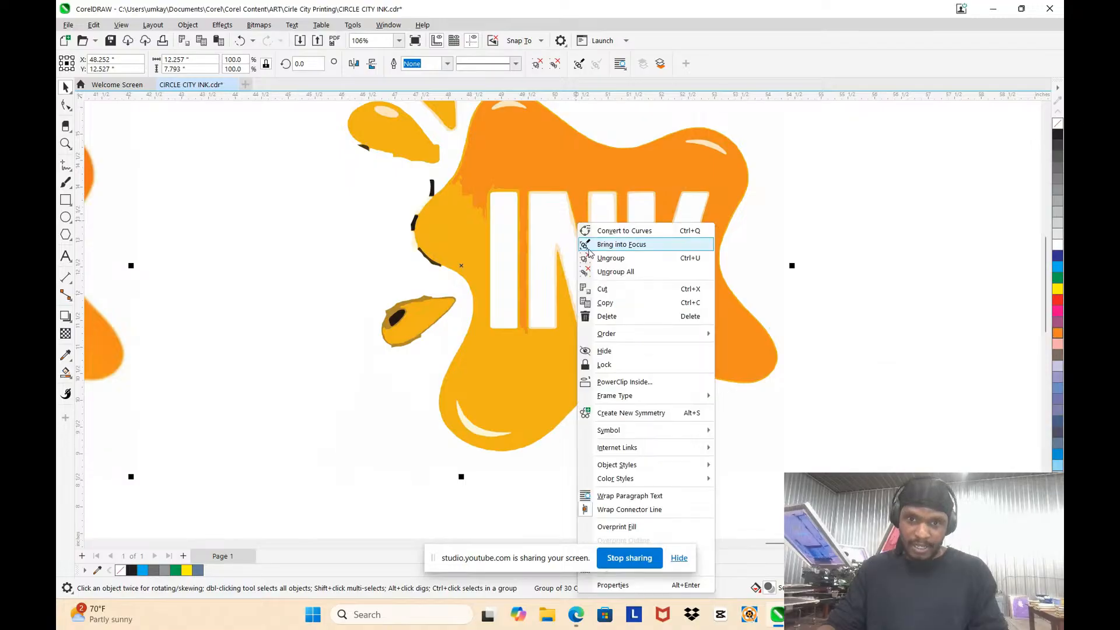
left_click(606, 271)
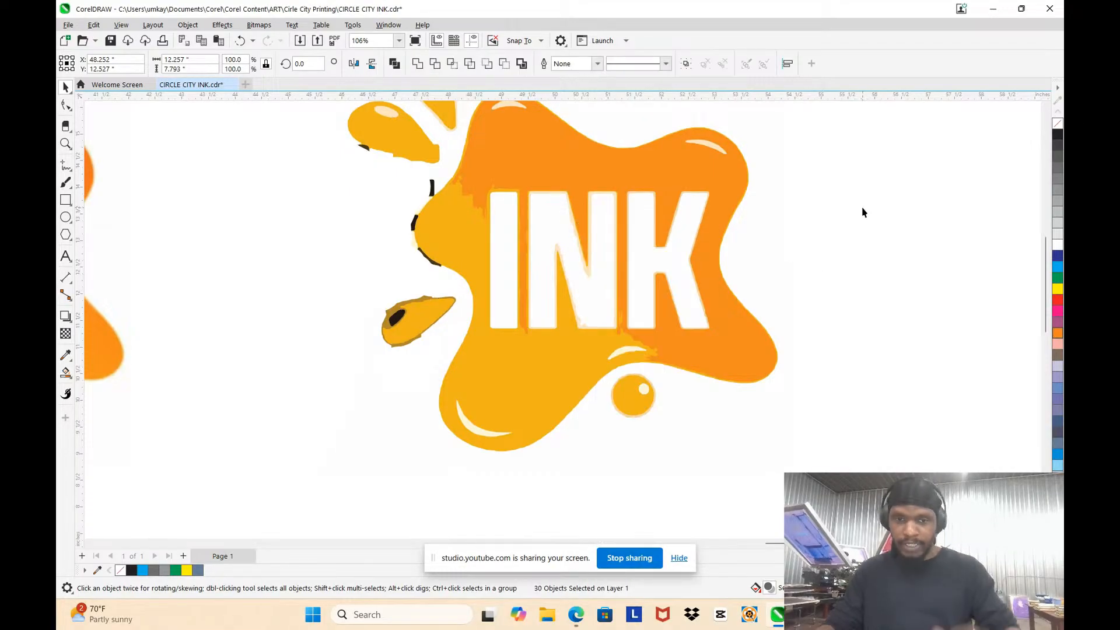
scroll(579, 234, "down", 3)
key("Escape")
left_click_drag(602, 182, 672, 168)
key("Escape")
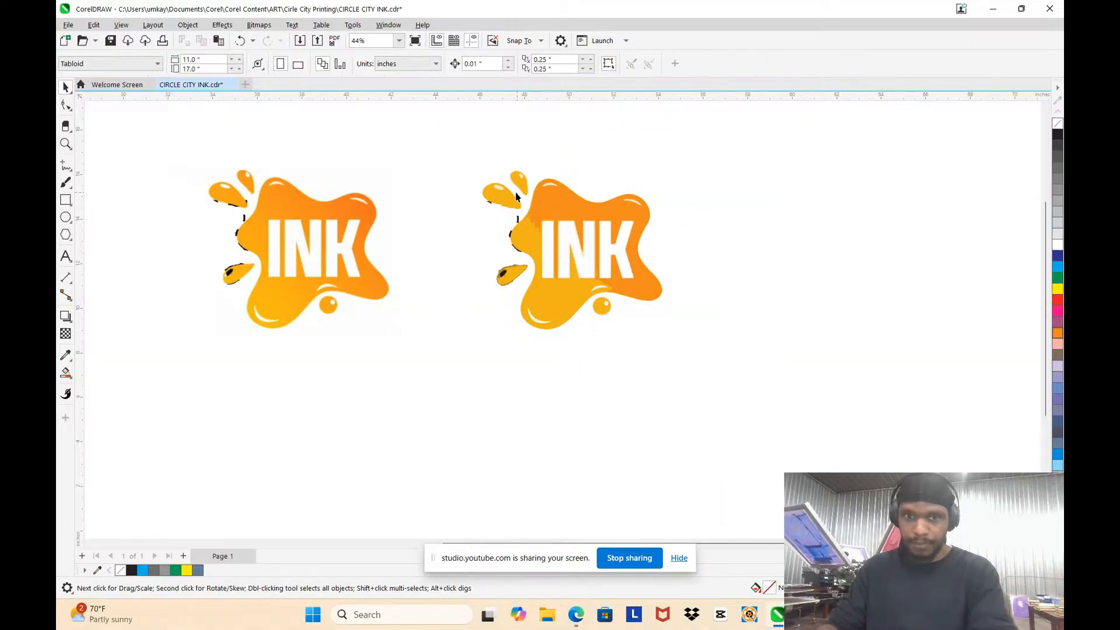
Step: Delete the black and dark-brown leftover fragments beneath the upper droplet and along the adjacent edge of the traced splat
scroll(515, 196, "up", 4)
left_click(424, 212)
scroll(421, 217, "up", 2)
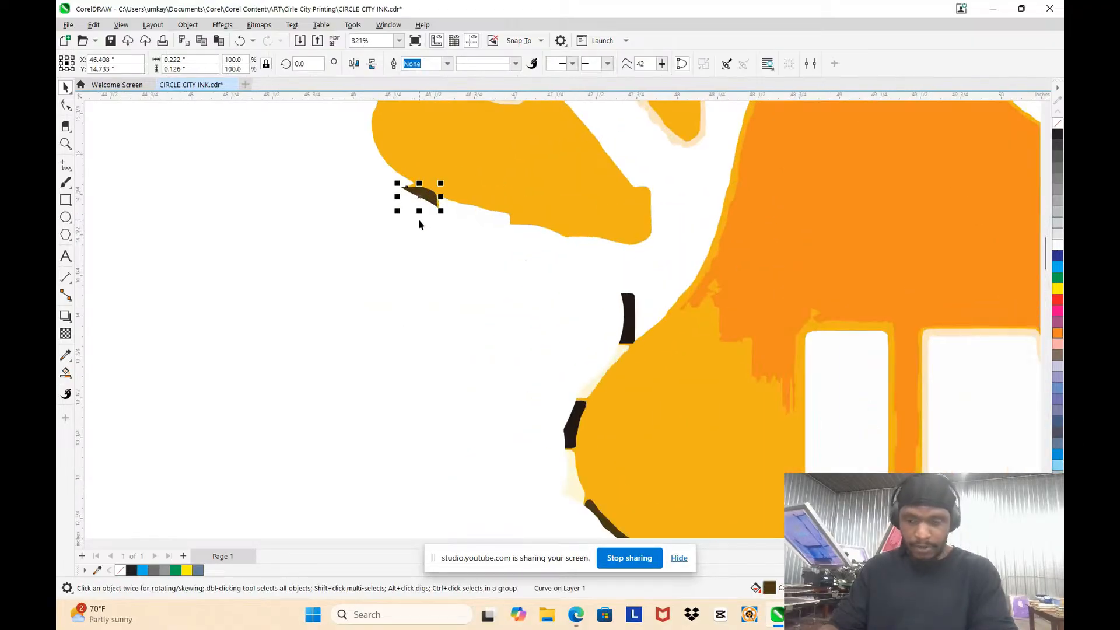
key("Delete")
left_click(625, 318)
key("Delete")
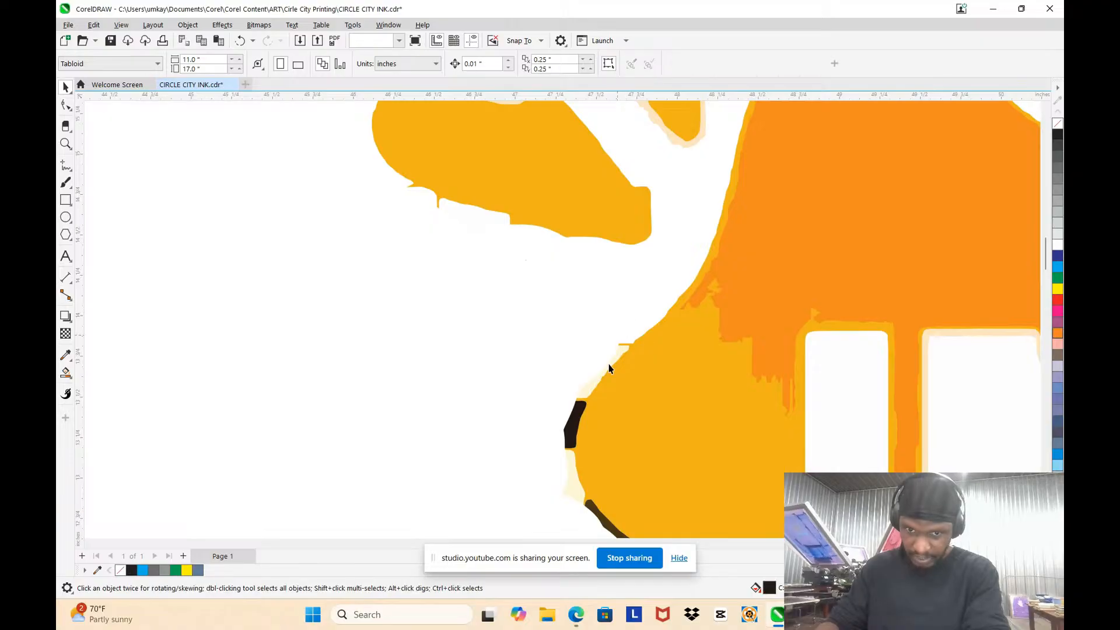
scroll(570, 425, "down", 2)
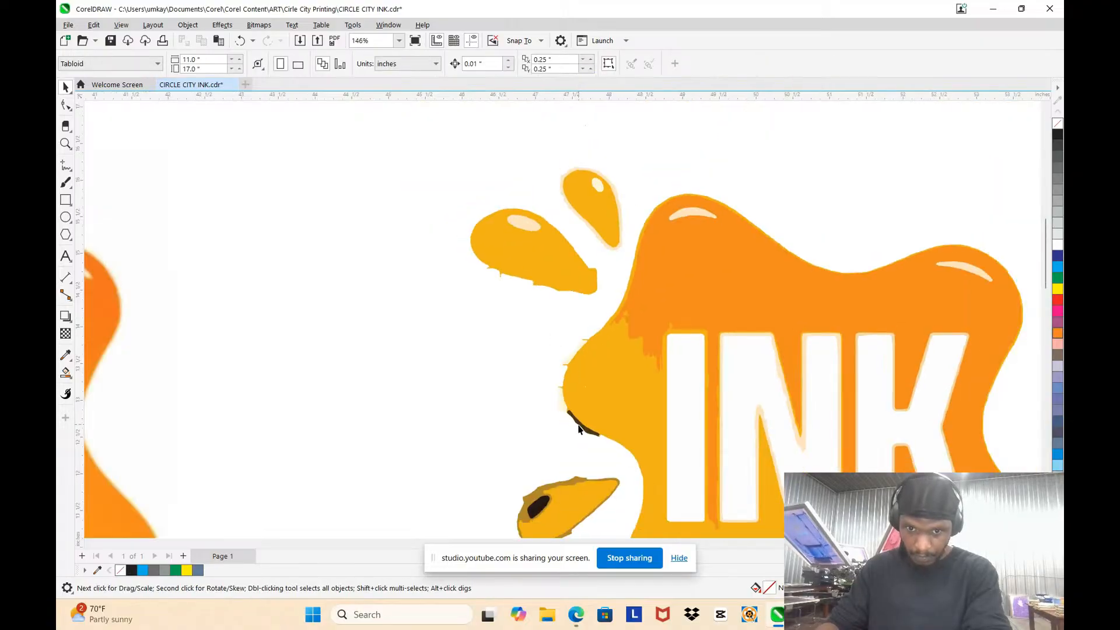
left_click(579, 430)
key("Delete")
Step: Fill the black spot inside the lower detached droplet of the trace with white
scroll(577, 426, "down", 3)
scroll(508, 423, "up", 5)
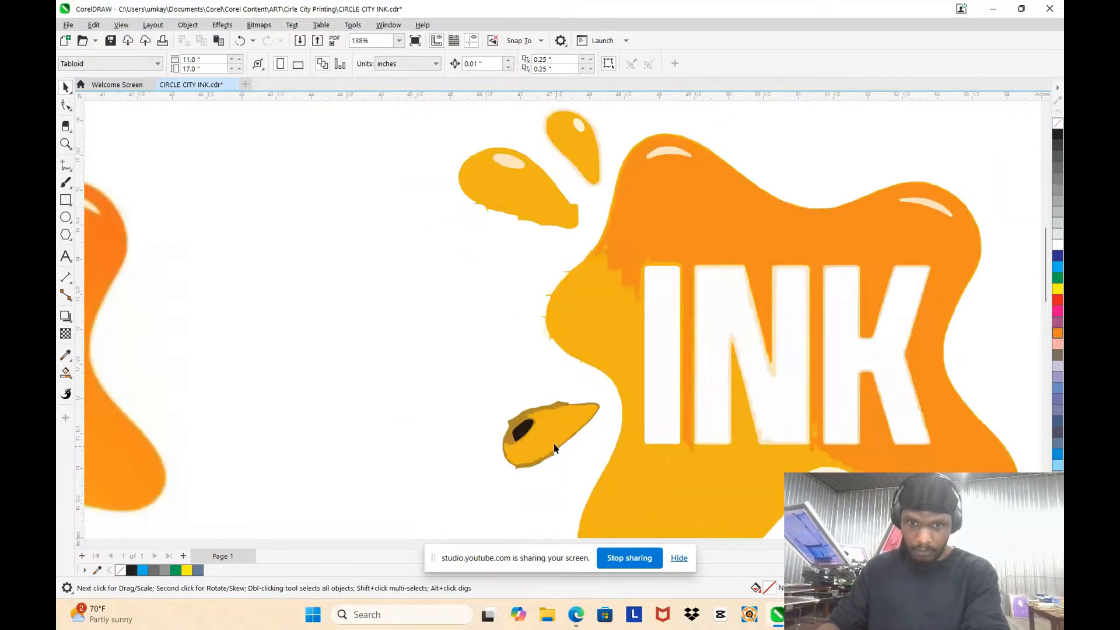
left_click(499, 421)
key("Delete")
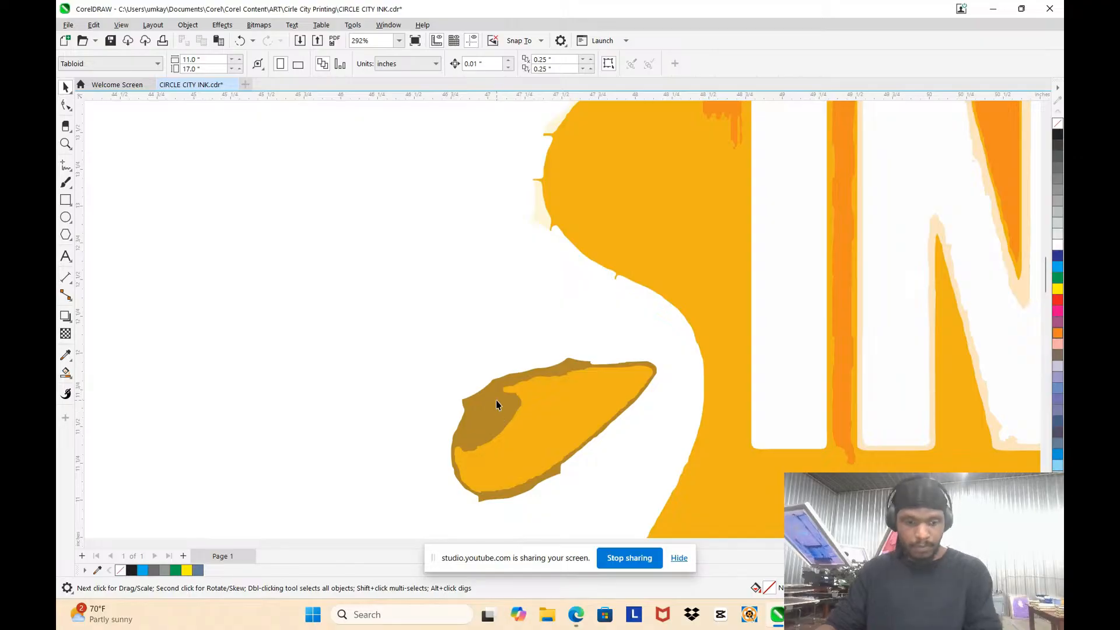
key("ctrl+z")
scroll(496, 405, "down", 2)
scroll(495, 415, "up", 5)
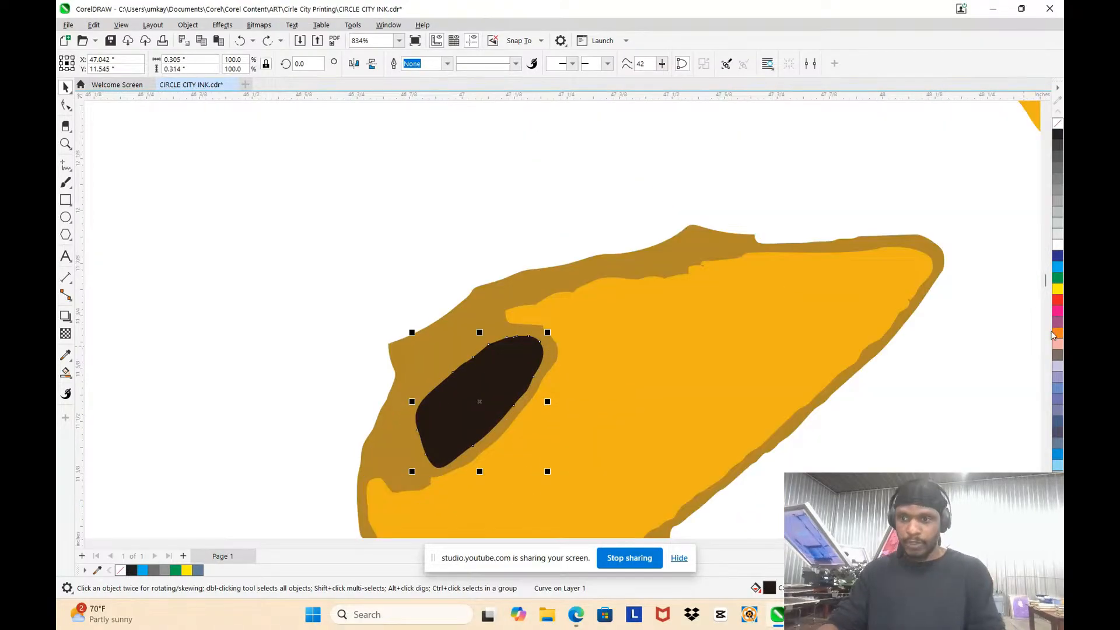
left_click(1057, 247)
Step: Fill the cream highlights on the splat's lower lobe, above the round drop and inside the round drop with white
scroll(313, 317, "down", 8)
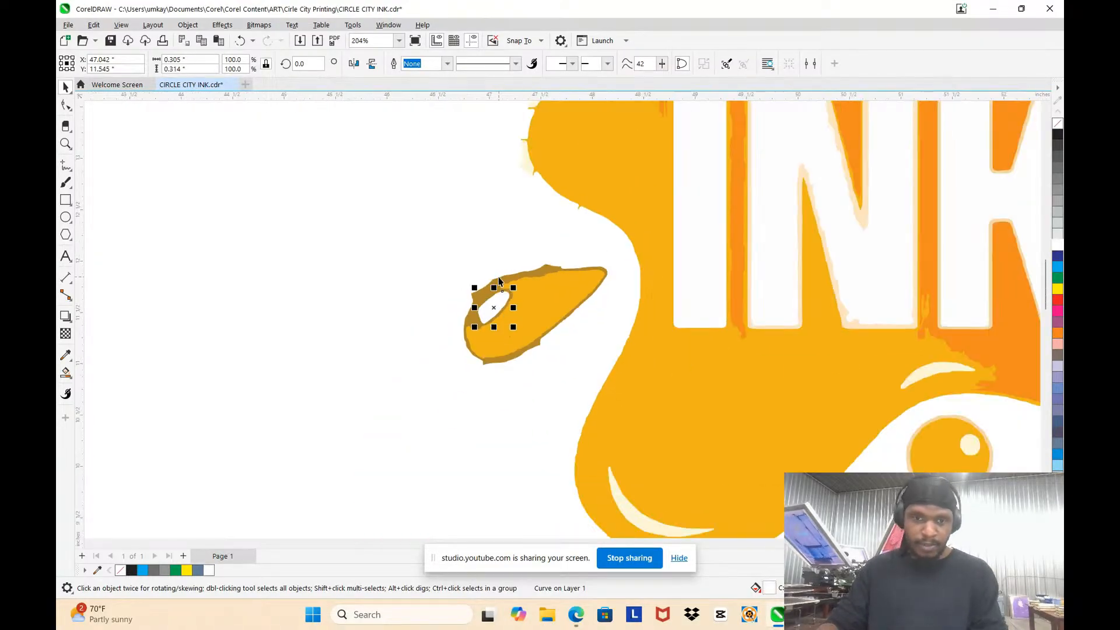
scroll(335, 291, "up", 4)
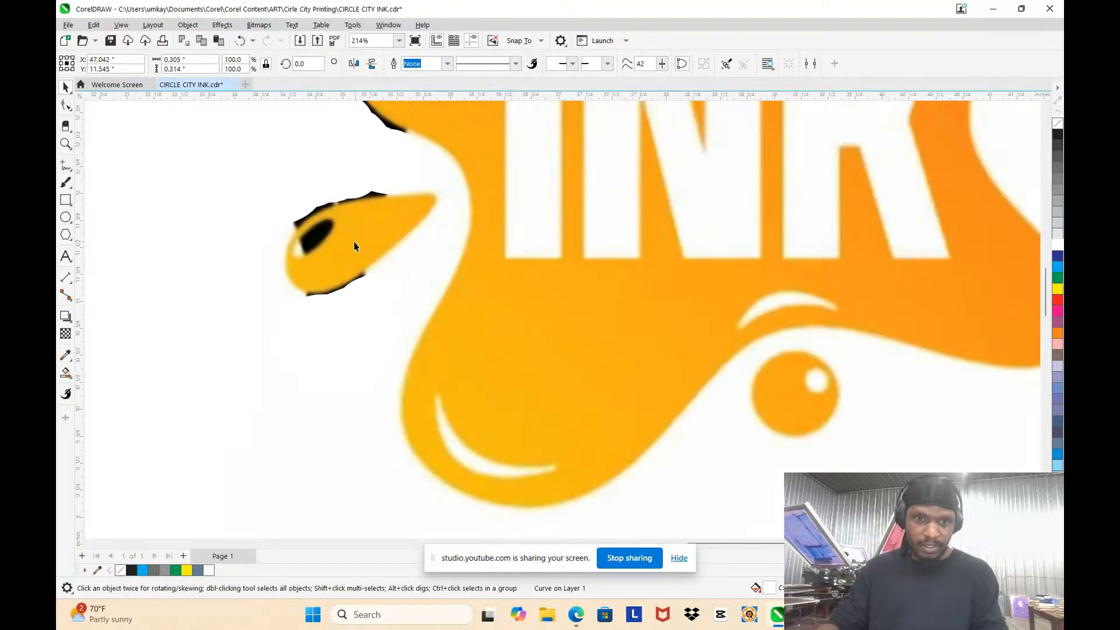
scroll(353, 242, "down", 5)
scroll(249, 249, "up", 5)
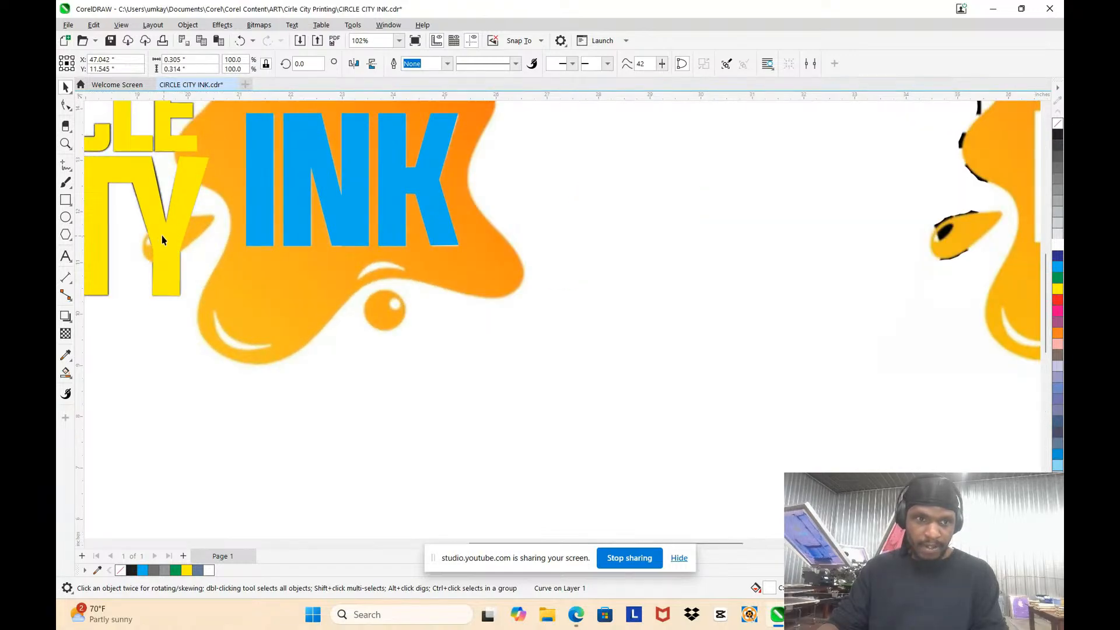
scroll(174, 253, "down", 2)
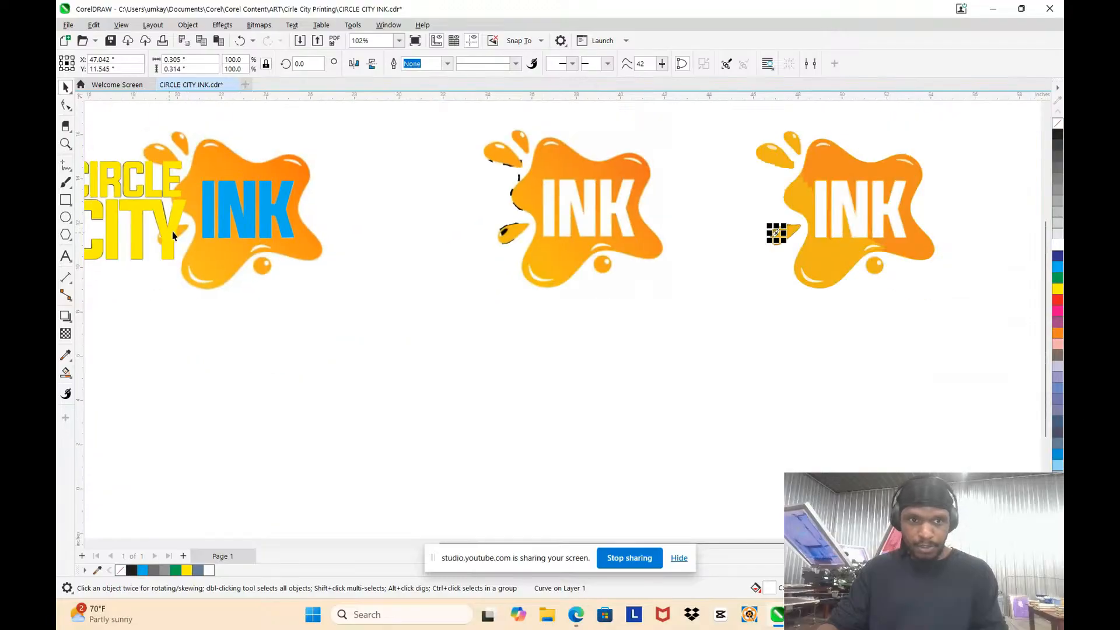
scroll(908, 255, "up", 5)
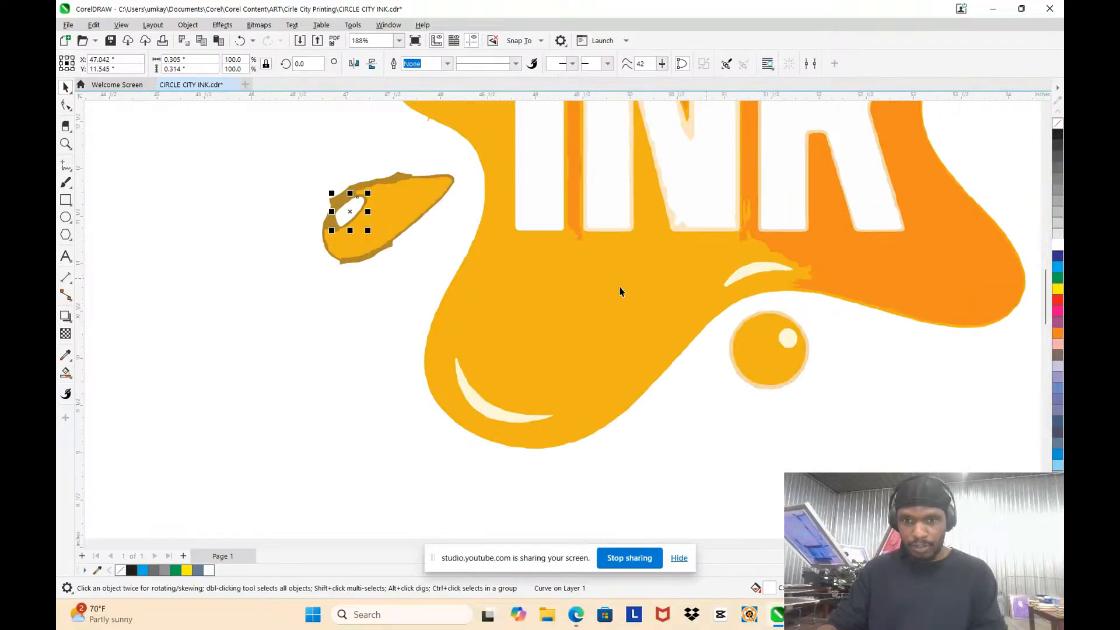
left_click(489, 416)
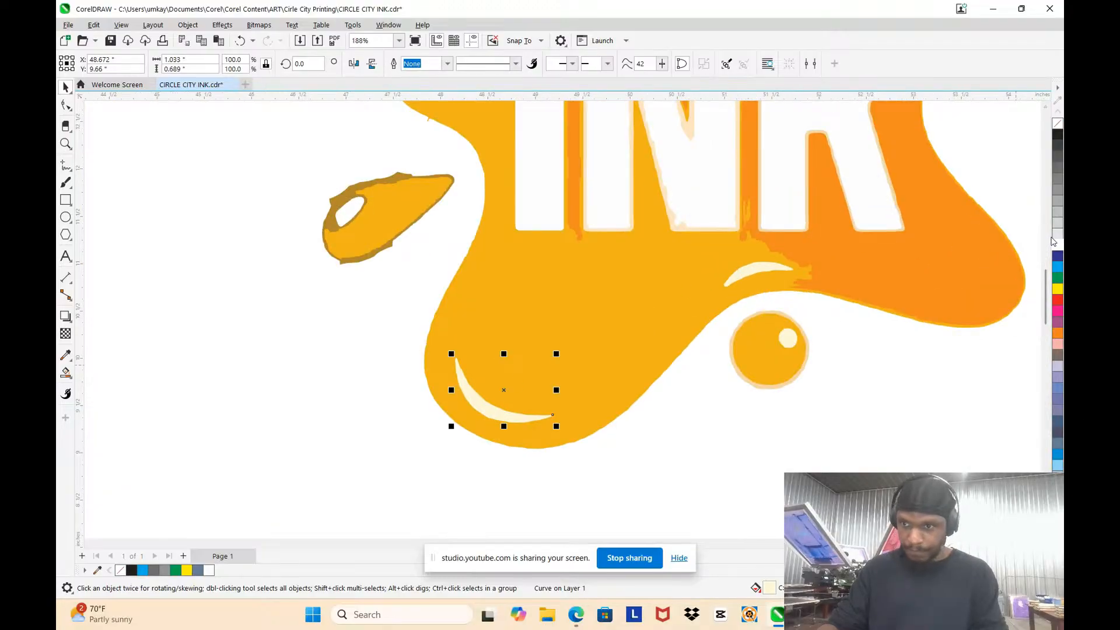
left_click(764, 273)
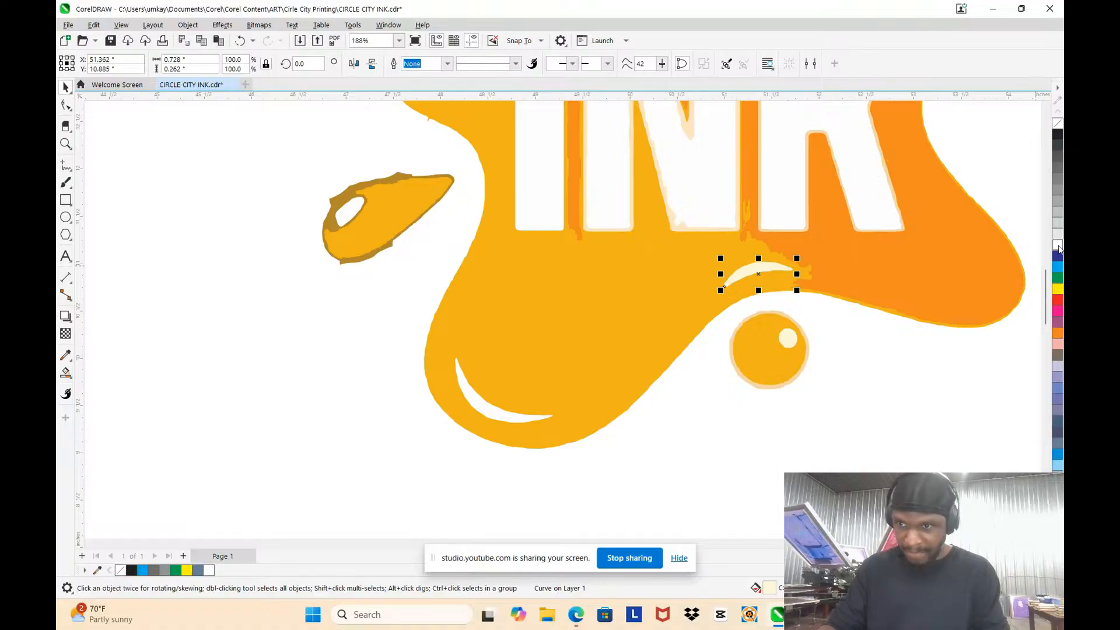
scroll(645, 223, "down", 4)
scroll(677, 245, "up", 5)
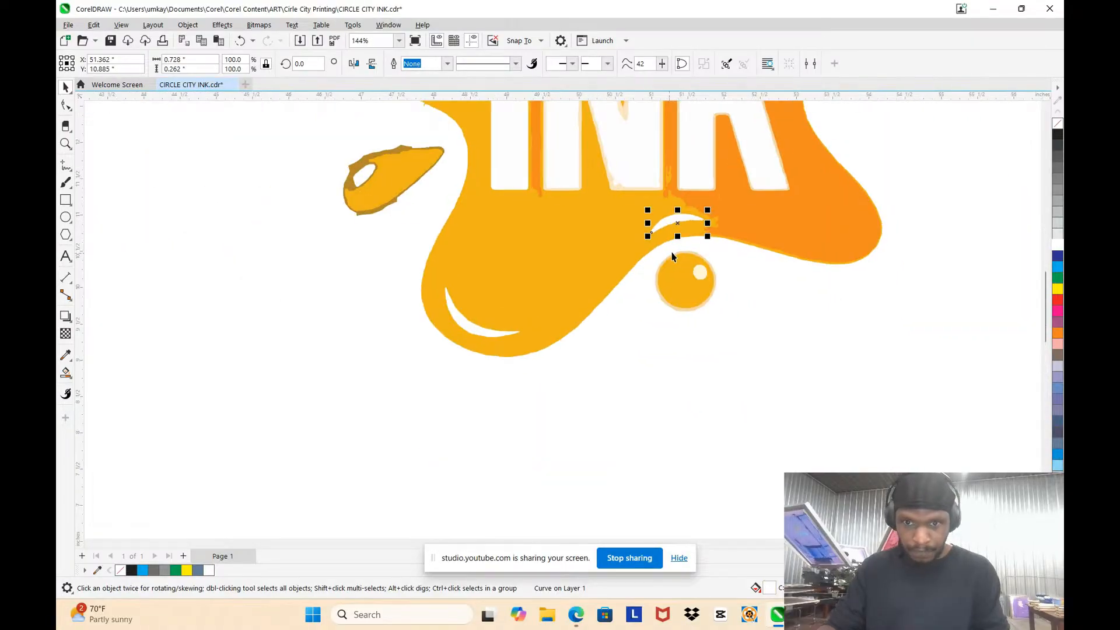
left_click(721, 291)
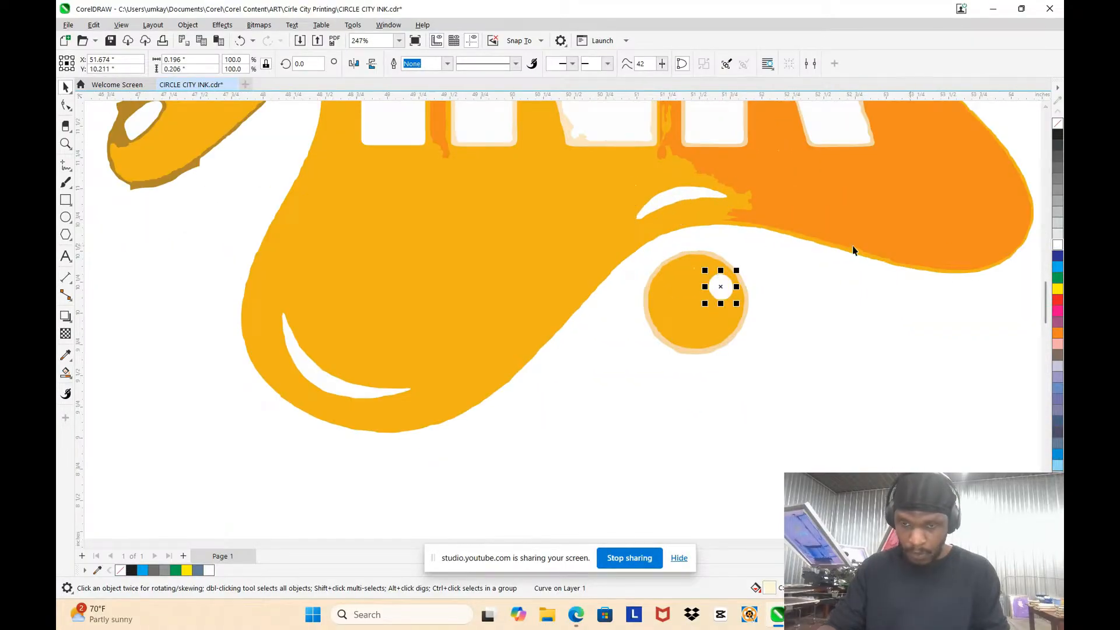
Step: Fill the cream highlights on the splat's two upper lobes with white
scroll(752, 237, "down", 5)
scroll(775, 175, "up", 4)
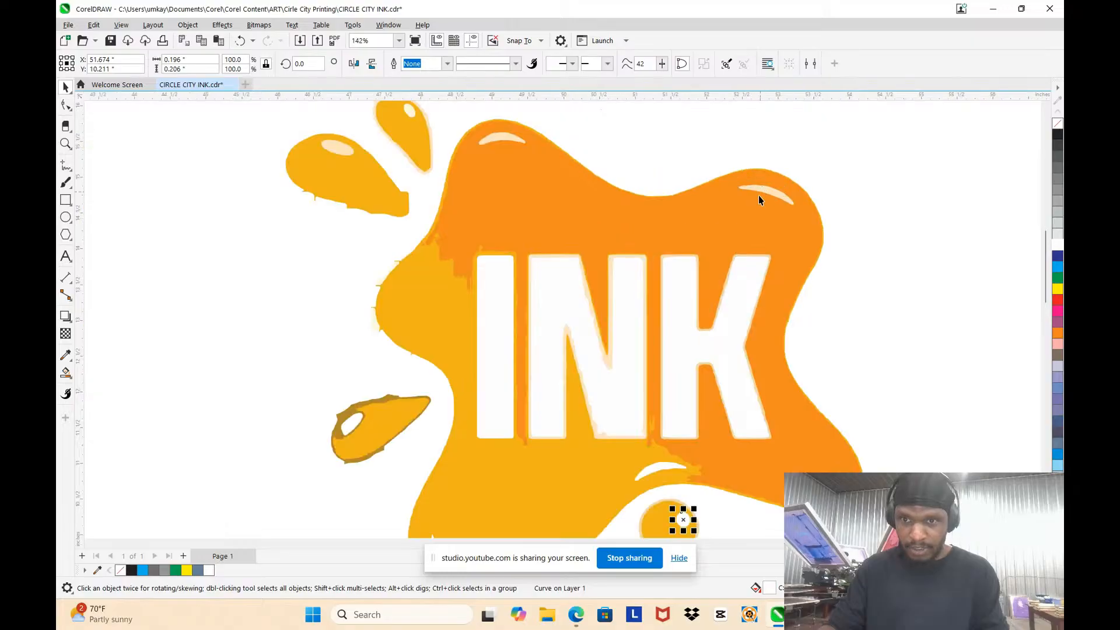
left_click(772, 197)
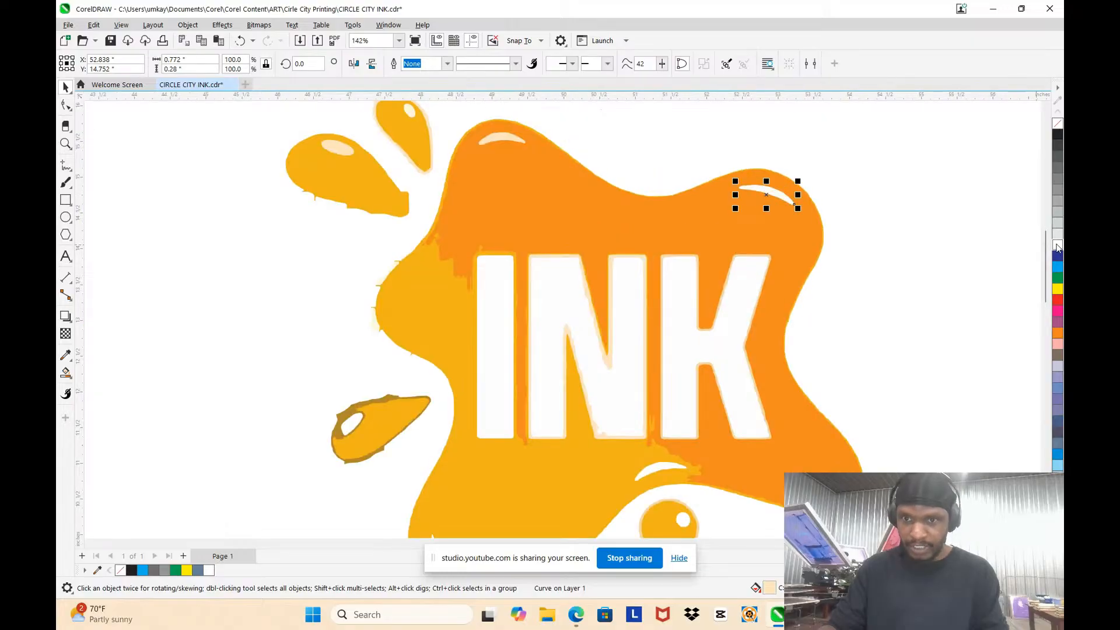
left_click(500, 136)
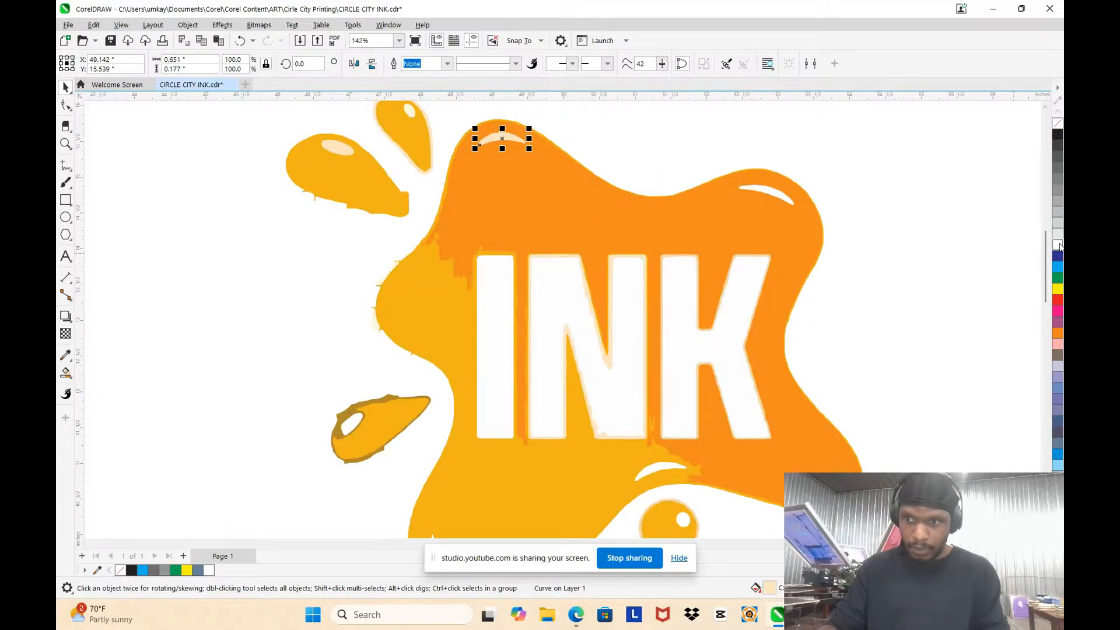
Step: Fill the cream highlights inside the two upper detached droplets with white
scroll(723, 194, "down", 3)
scroll(577, 168, "up", 5)
left_click(586, 164)
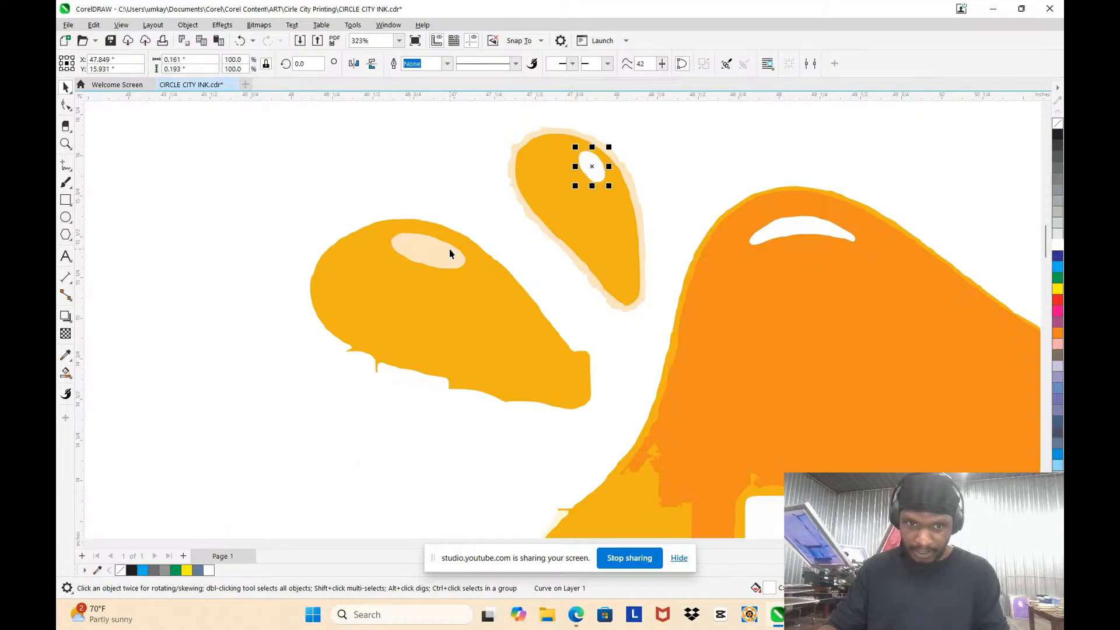
left_click(1057, 246)
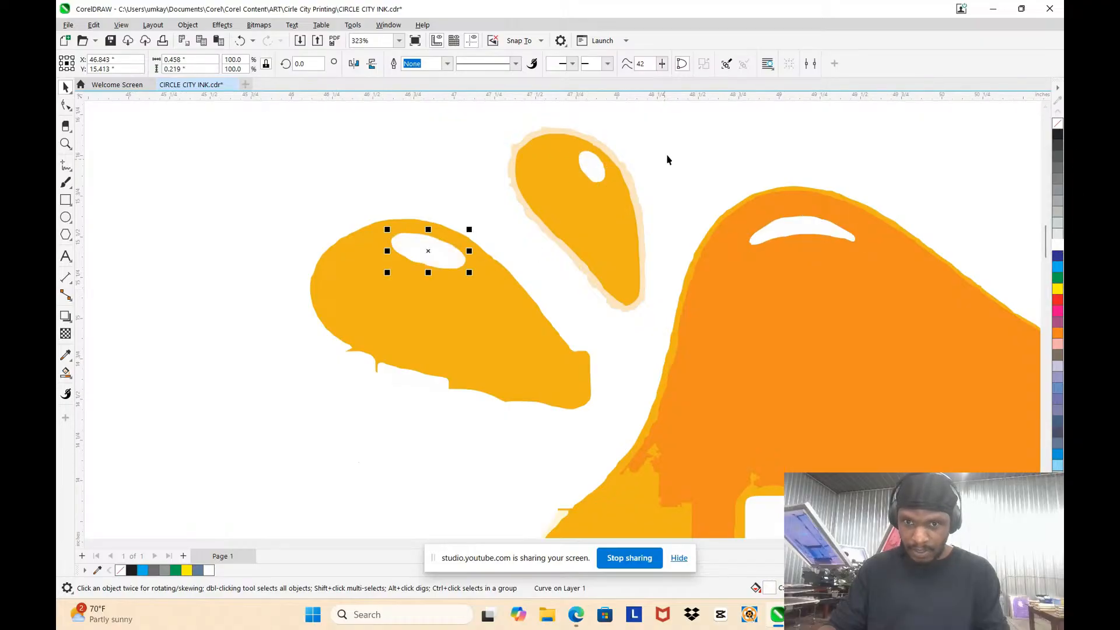
Step: Delete the cream halo around the small upper droplet and leave nothing selected
left_click(667, 157)
left_click(631, 176)
key("Escape")
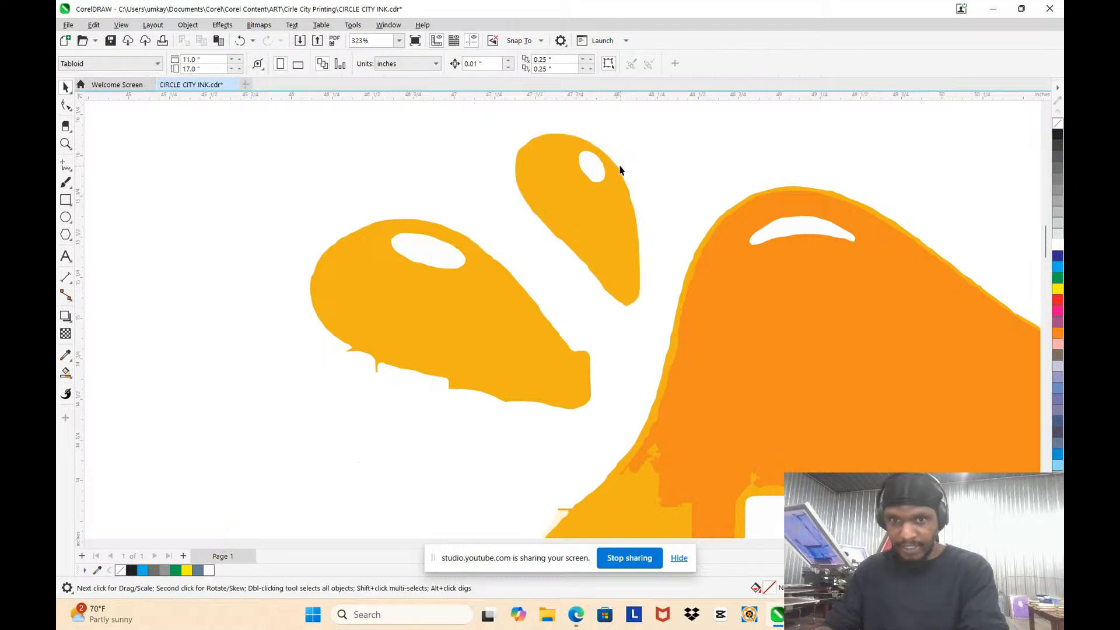
Step: Select all the INK letter shapes in the traced splat and fill them with black
scroll(607, 163, "down", 5)
scroll(685, 257, "up", 4)
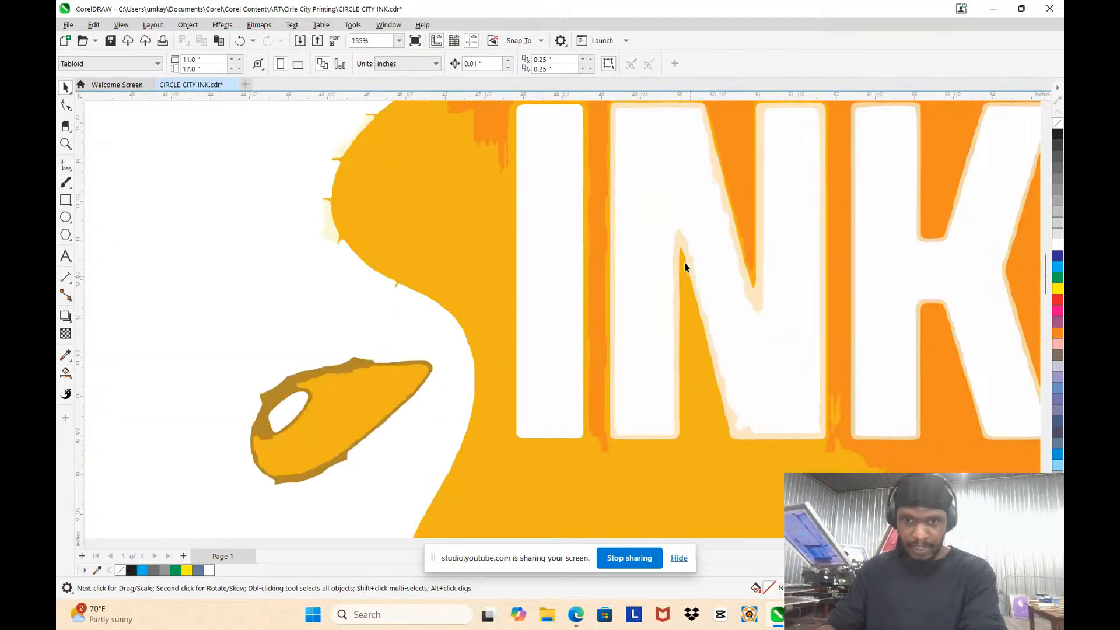
scroll(635, 233, "down", 6)
scroll(619, 200, "up", 3)
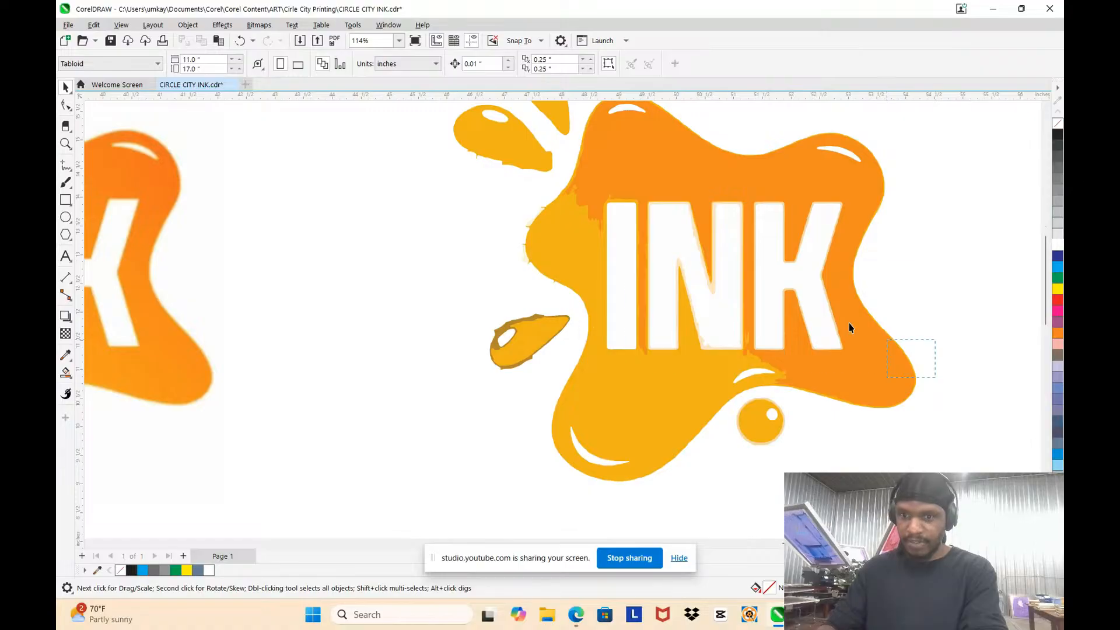
mouse_move(601, 195)
left_mouse_down()
mouse_move(595, 185)
mouse_move(617, 188)
mouse_move(581, 169)
left_mouse_up()
left_click(935, 371)
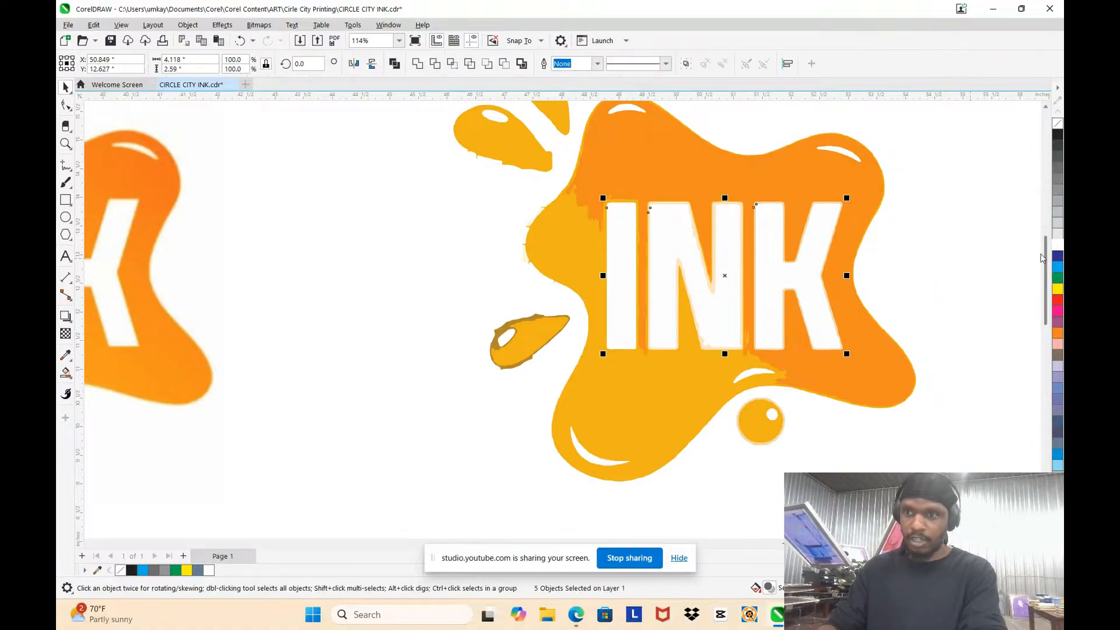
left_click(1057, 135)
left_click(742, 177)
key("Delete")
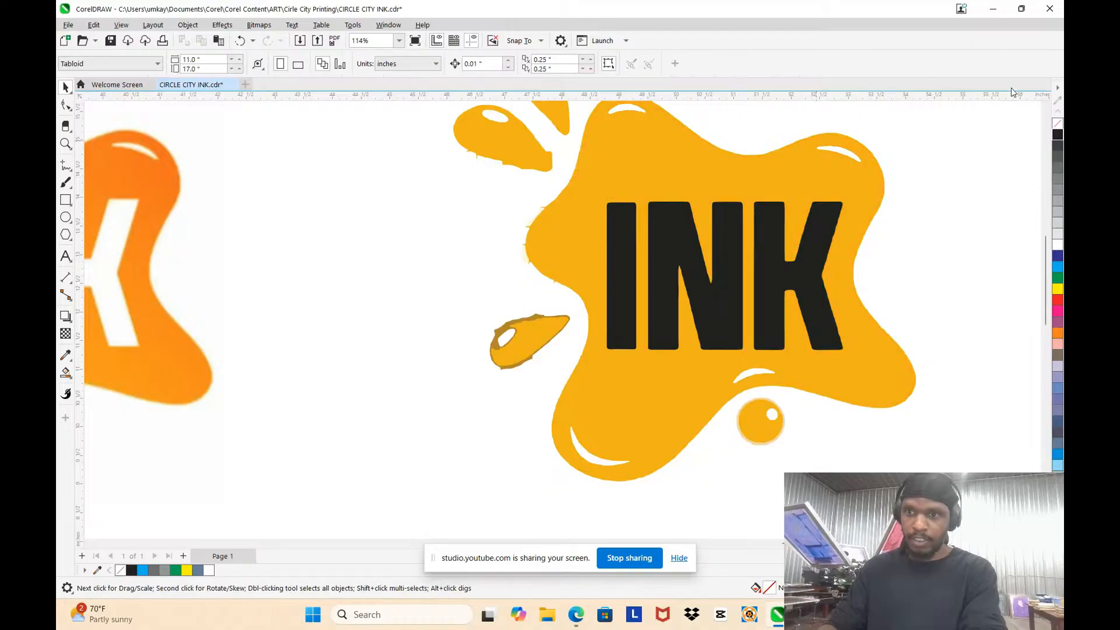
key("ctrl+z")
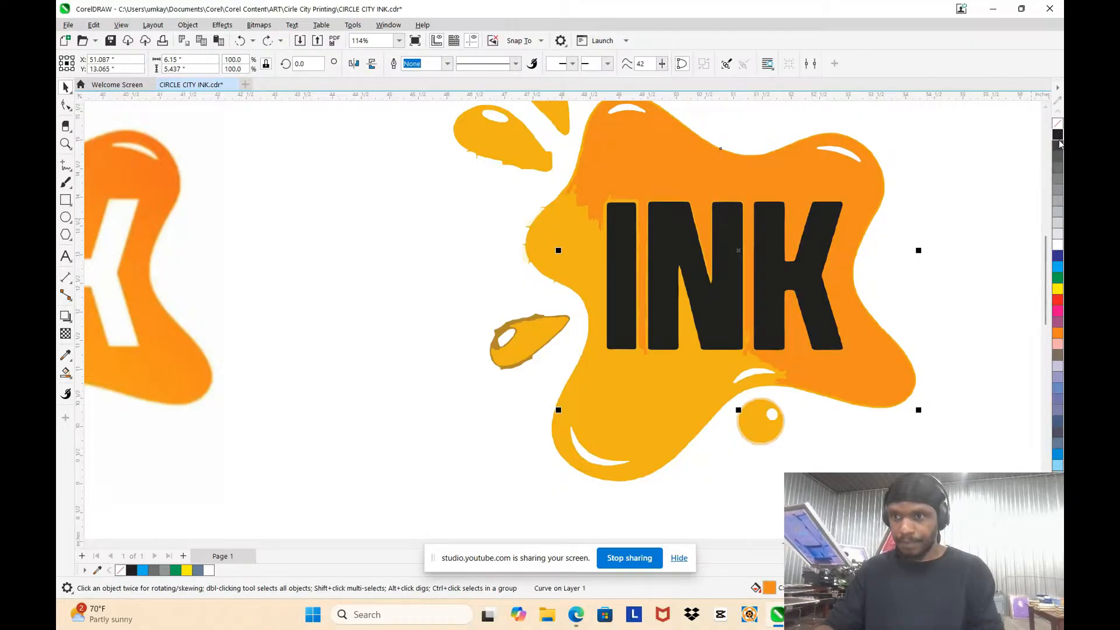
Step: Fill both the darker orange area and the yellow-orange body of the splat with black
left_click(1057, 134)
left_click(1026, 155)
left_click(642, 377)
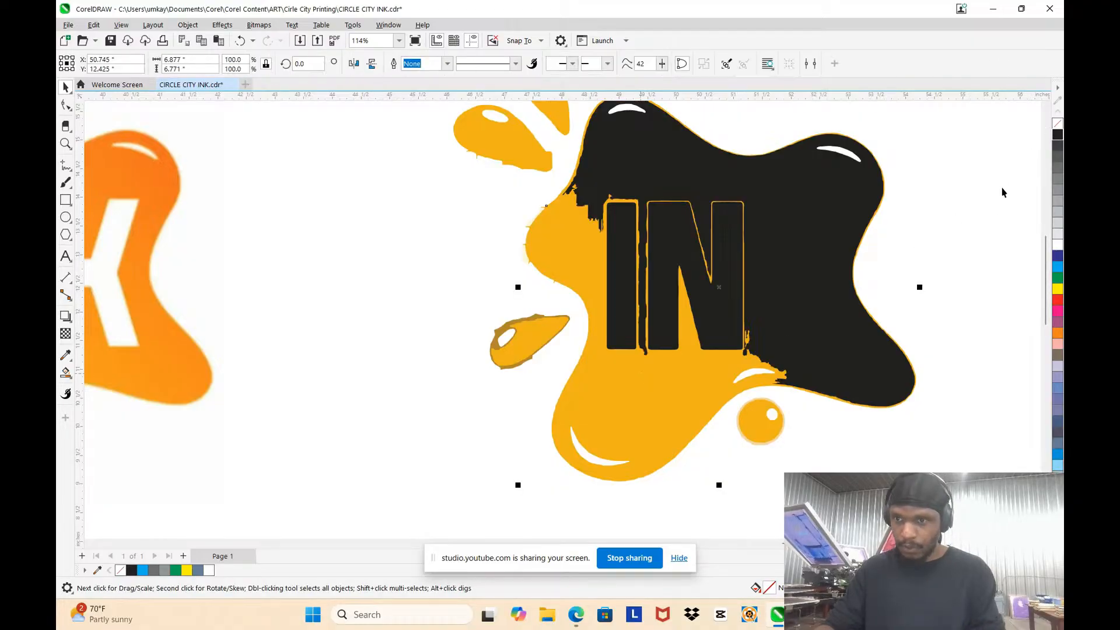
left_click(1057, 134)
Step: Fill the two upper detached droplets with black, keeping their highlights white
scroll(683, 297, "down", 2)
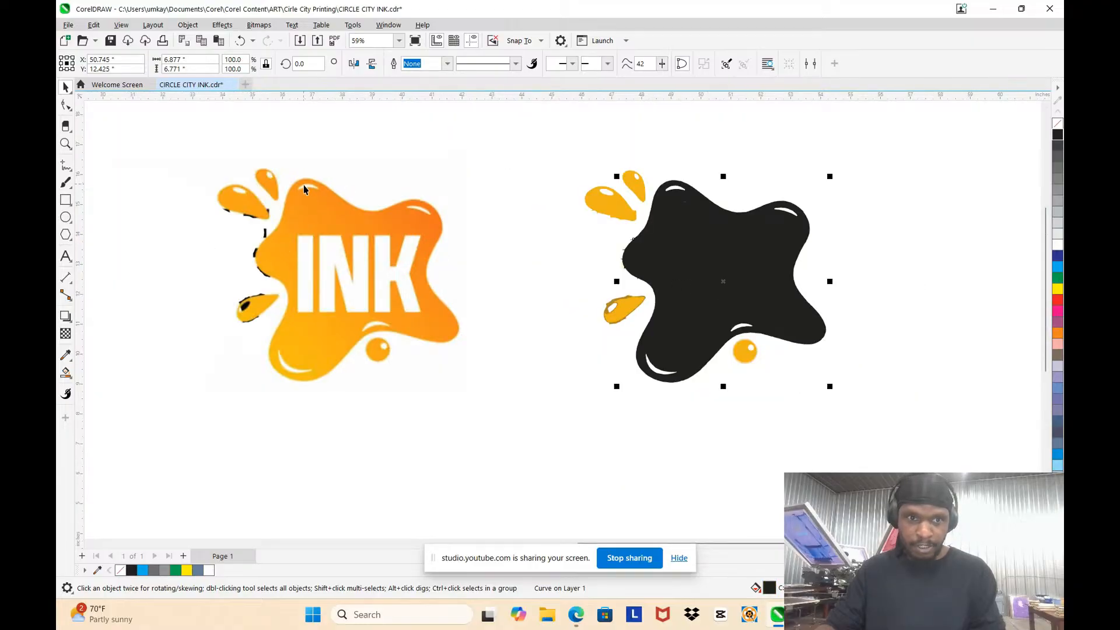
scroll(676, 164, "up", 2)
left_click(602, 225)
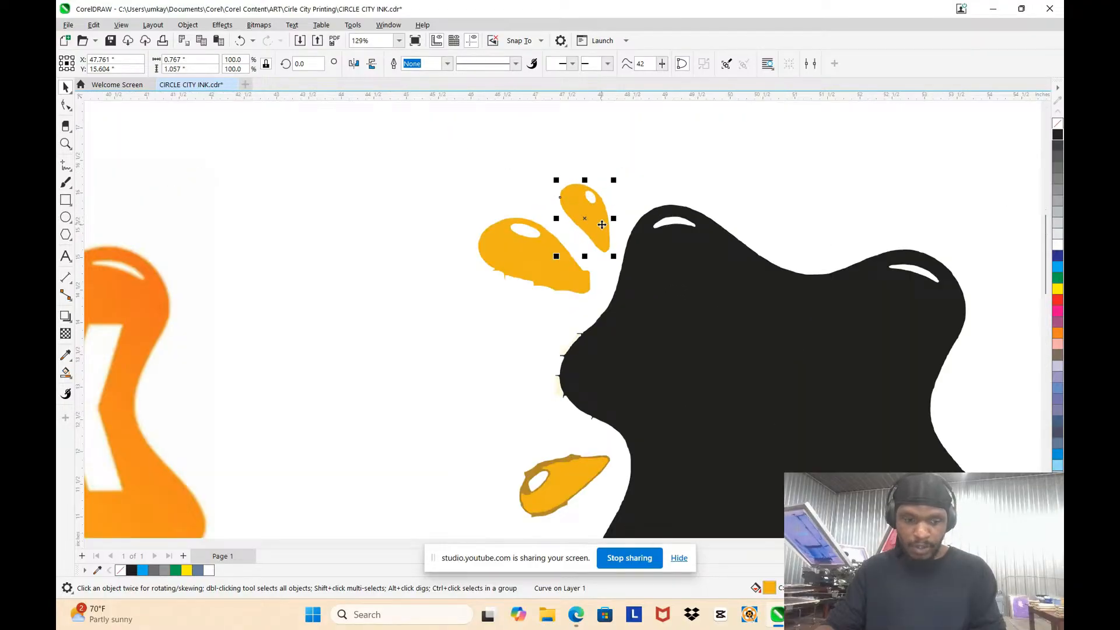
left_click(1057, 136)
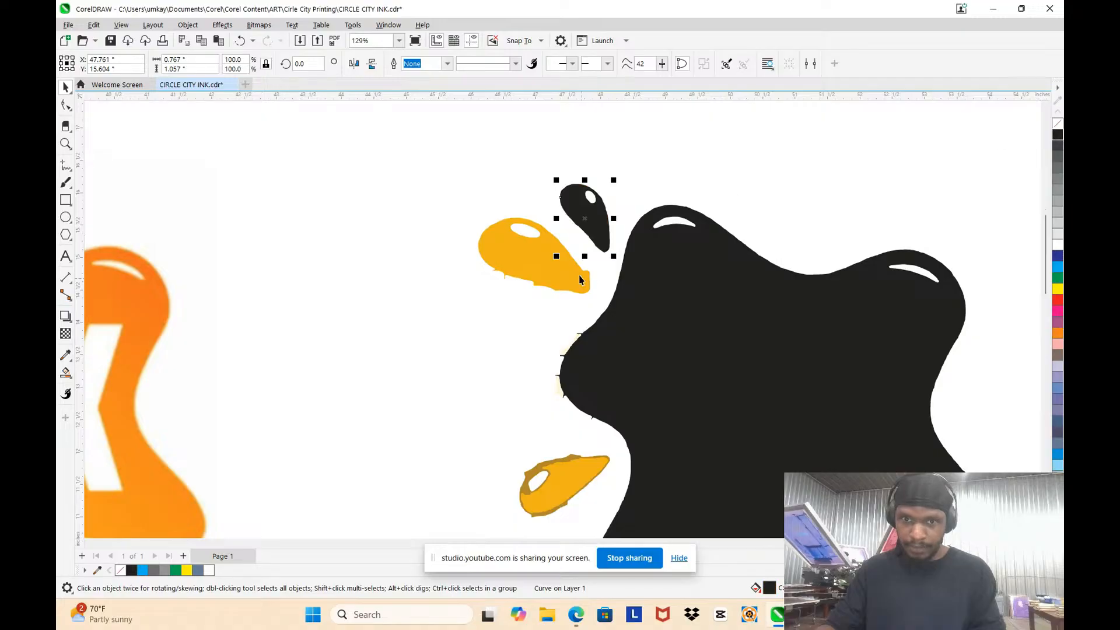
key("Tab")
scroll(645, 145, "down", 2)
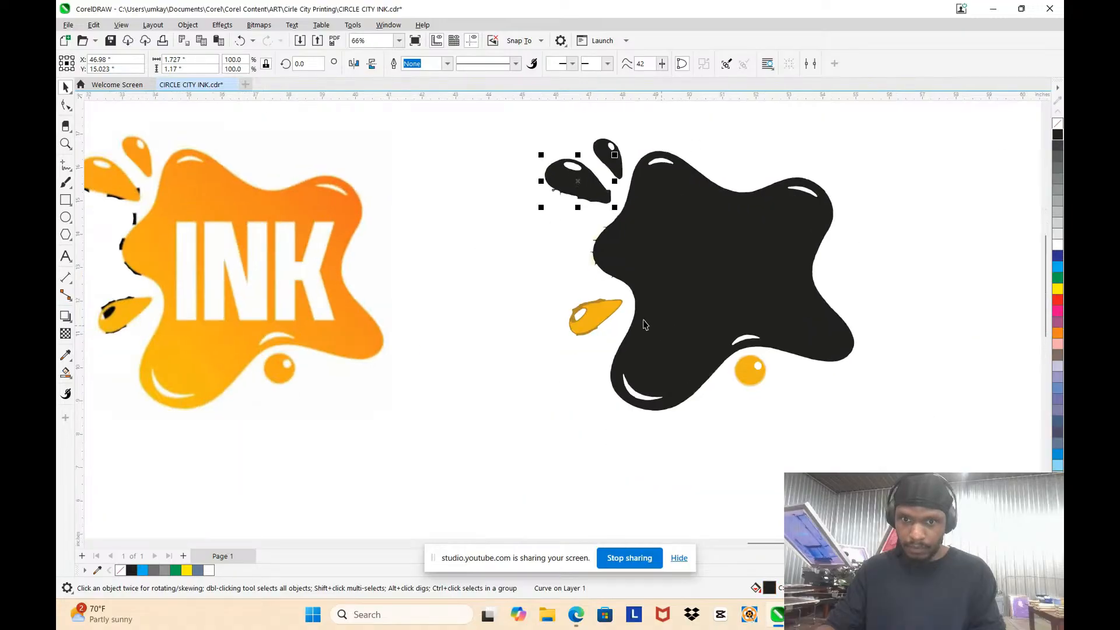
Step: Fill the lower detached droplet's brown outline shape and its orange interior with black
scroll(557, 296, "up", 4)
left_click(563, 286)
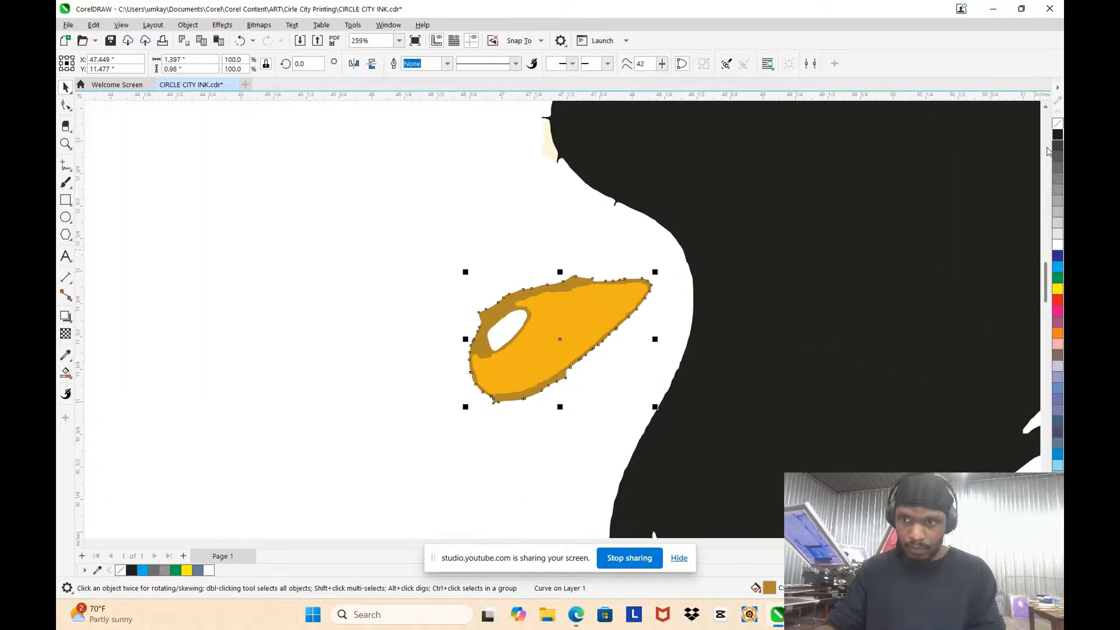
left_click(1060, 138)
key("Tab")
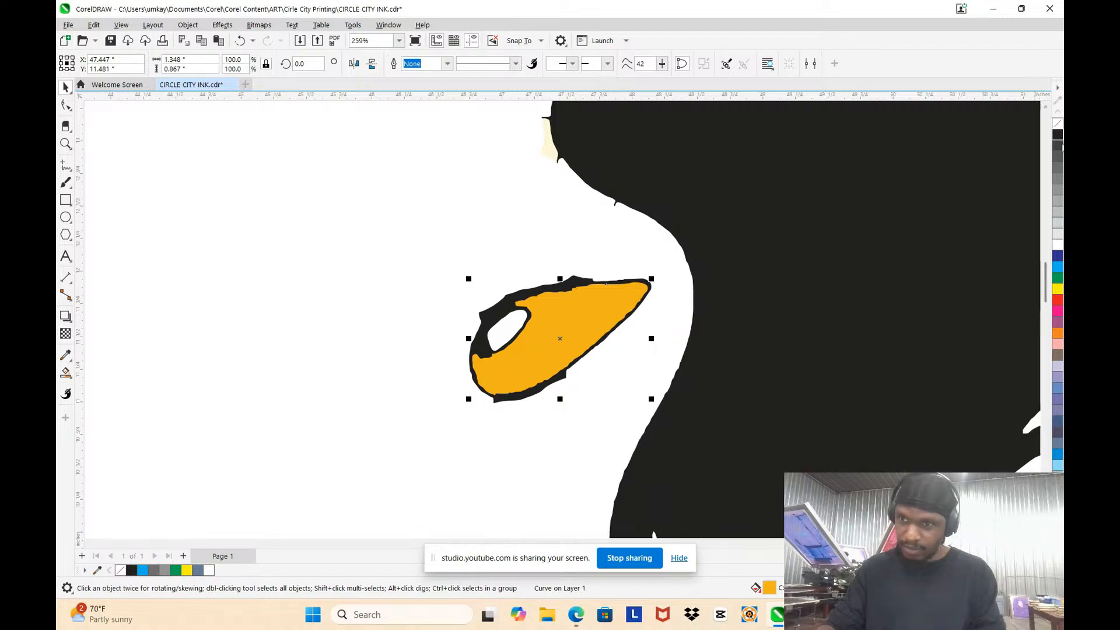
left_click(1057, 135)
Step: Fill the round drop below the splat with black and delete the cream ring around it
scroll(568, 273, "down", 5)
scroll(715, 335, "up", 3)
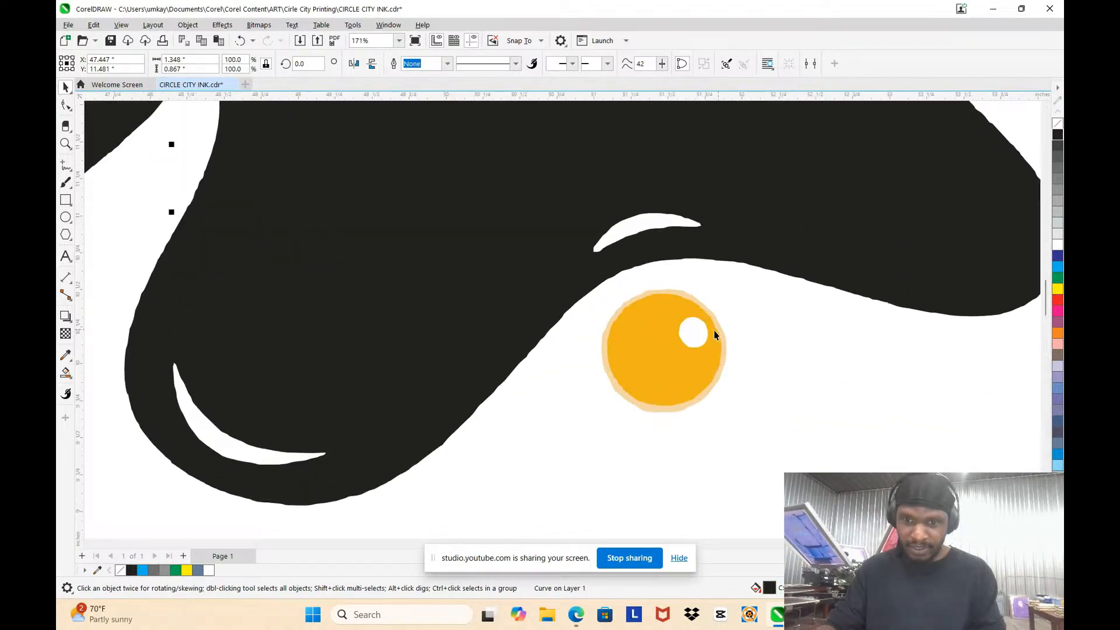
left_click(719, 362)
left_click(1058, 137)
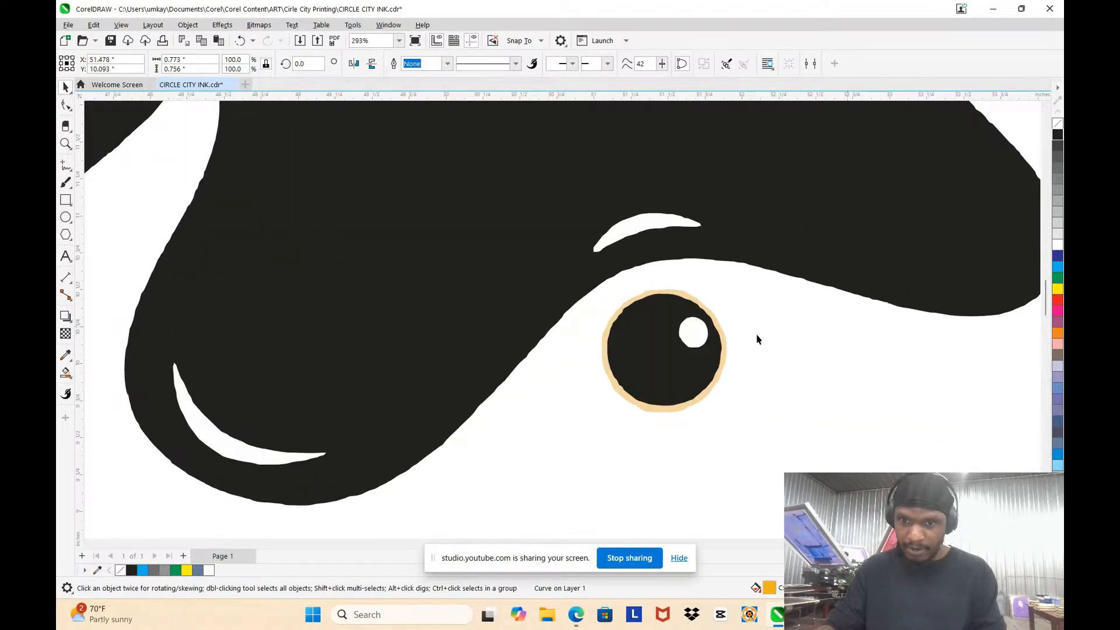
key("Escape")
scroll(735, 315, "up", 3)
left_click(699, 323)
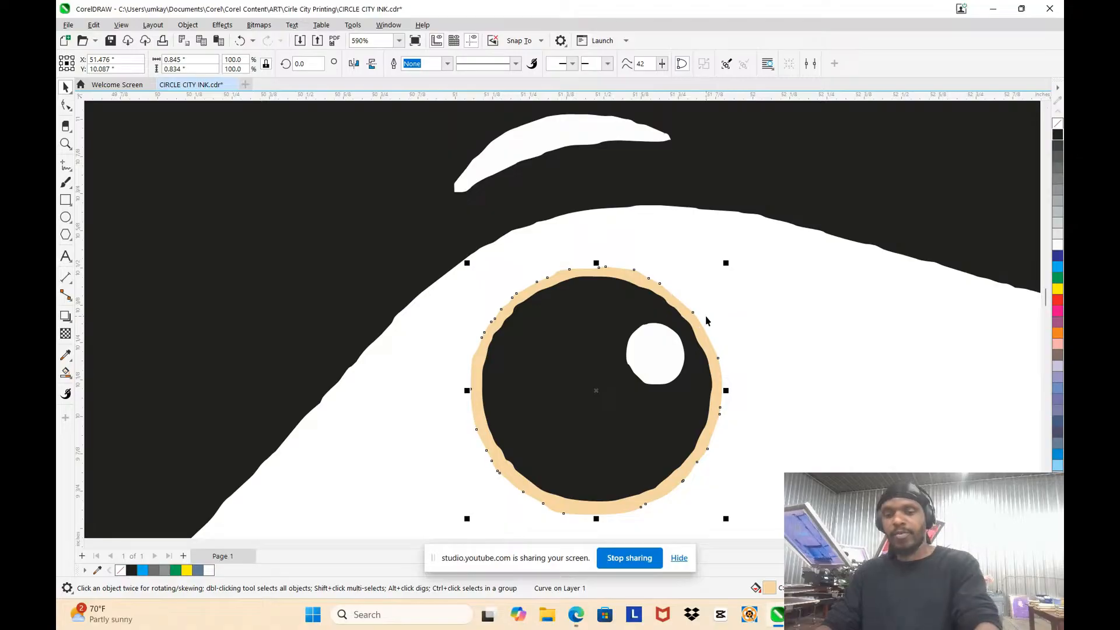
key("Escape")
scroll(705, 320, "down", 8)
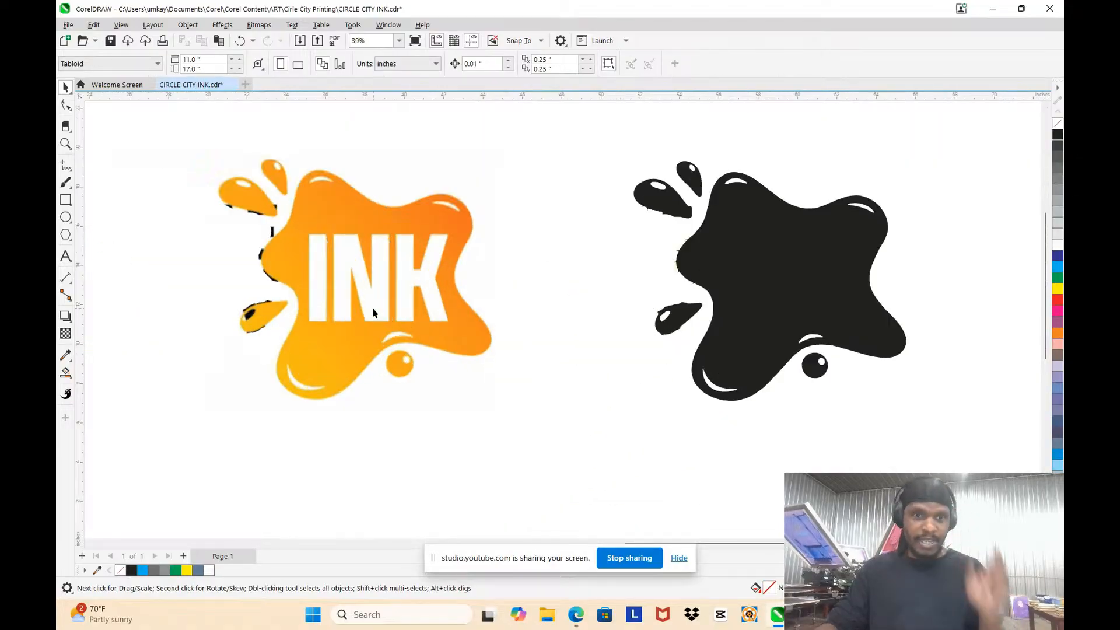
scroll(373, 313, "up", 2)
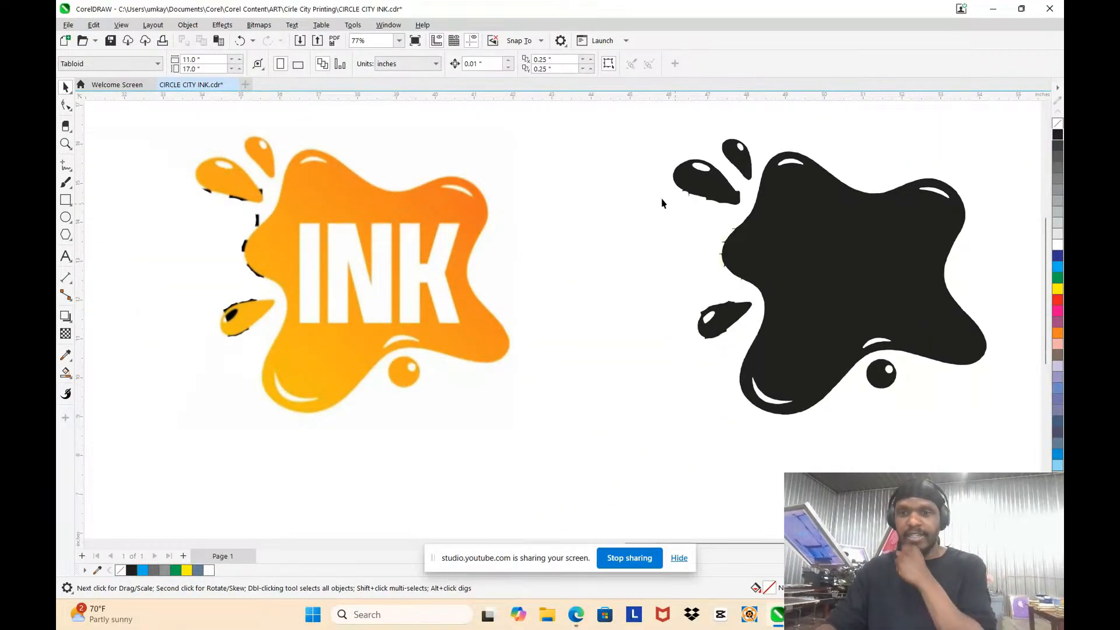
scroll(758, 193, "down", 3)
scroll(773, 245, "up", 3)
scroll(773, 245, "down", 3)
scroll(773, 246, "up", 1)
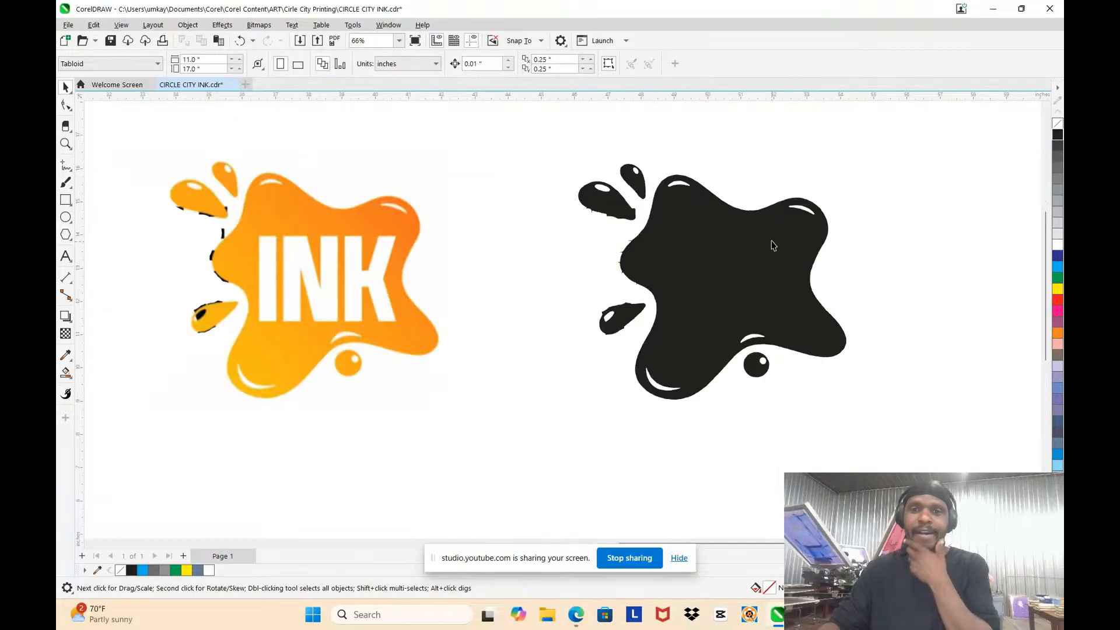
Step: Convert all the black splat pieces to one 300 dpi CMYK Color (32-bit) bitmap with anti-aliasing and a transparent background
scroll(773, 245, "up", 1)
mouse_move(694, 243)
left_mouse_down()
mouse_move(927, 429)
mouse_move(920, 465)
left_mouse_up()
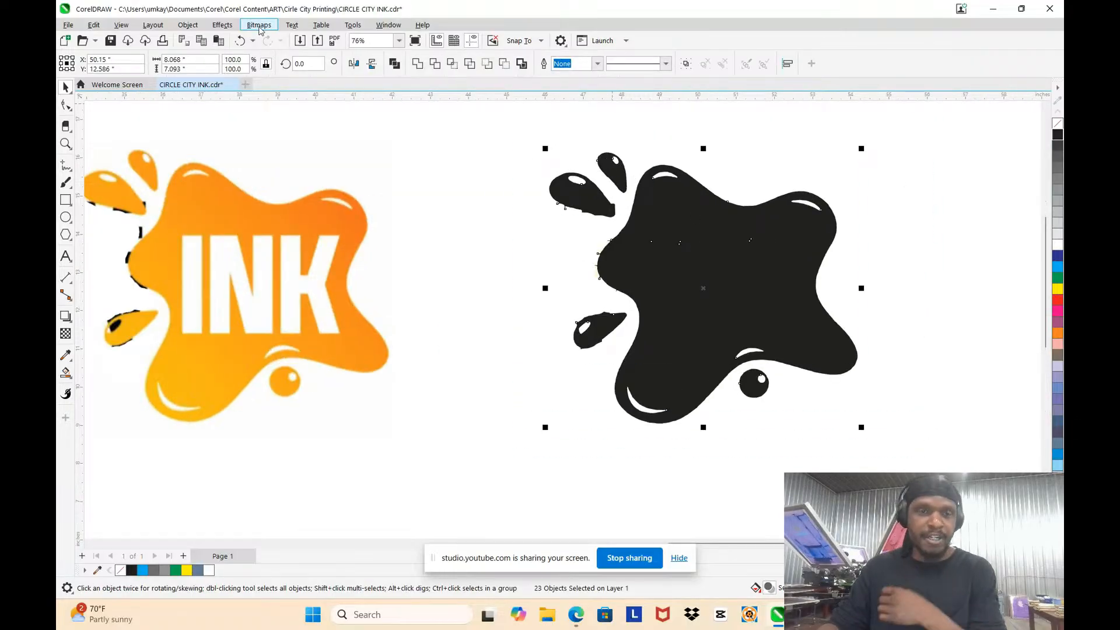
left_click(258, 25)
left_click(300, 37)
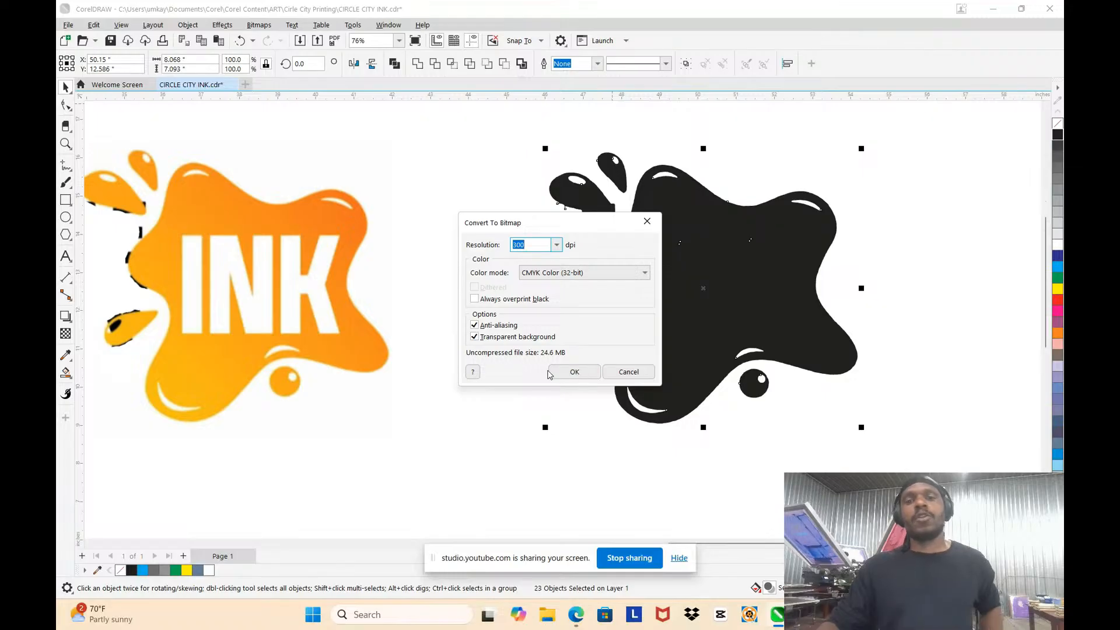
left_click(566, 372)
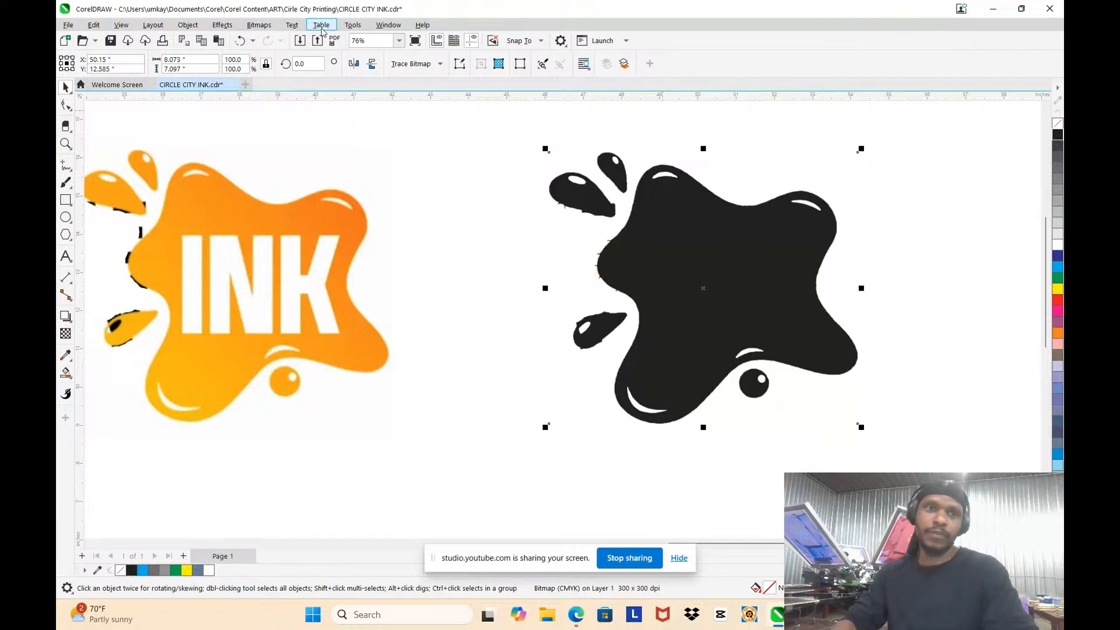
Step: Quick-trace the black splat bitmap and move the traced group horizontally clear of it, to about X 62.8 inches
left_click(259, 25)
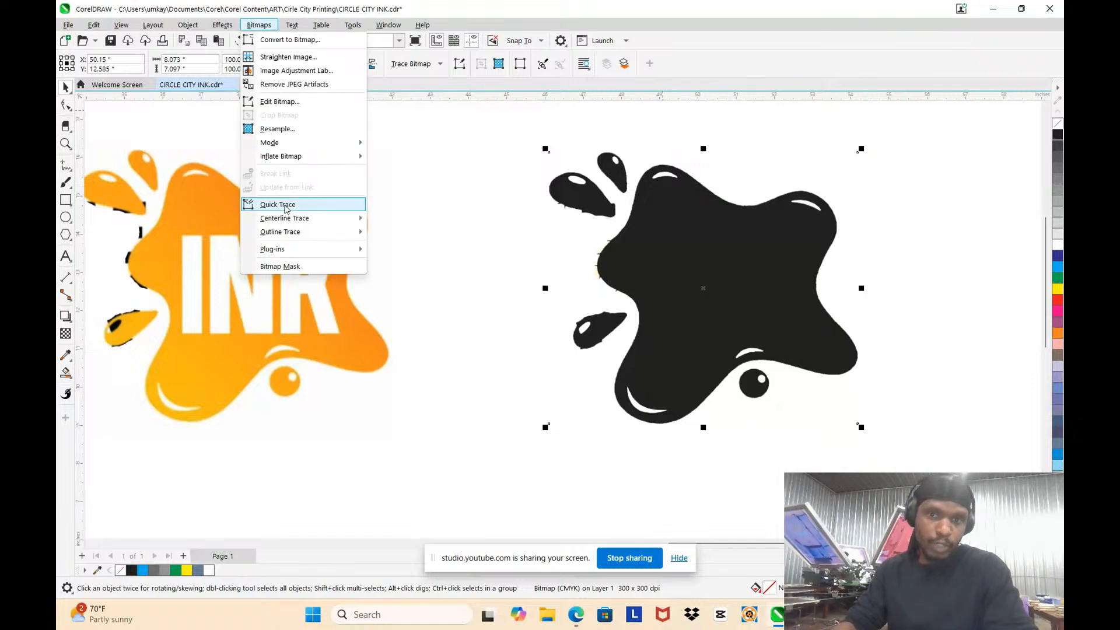
left_click(286, 205)
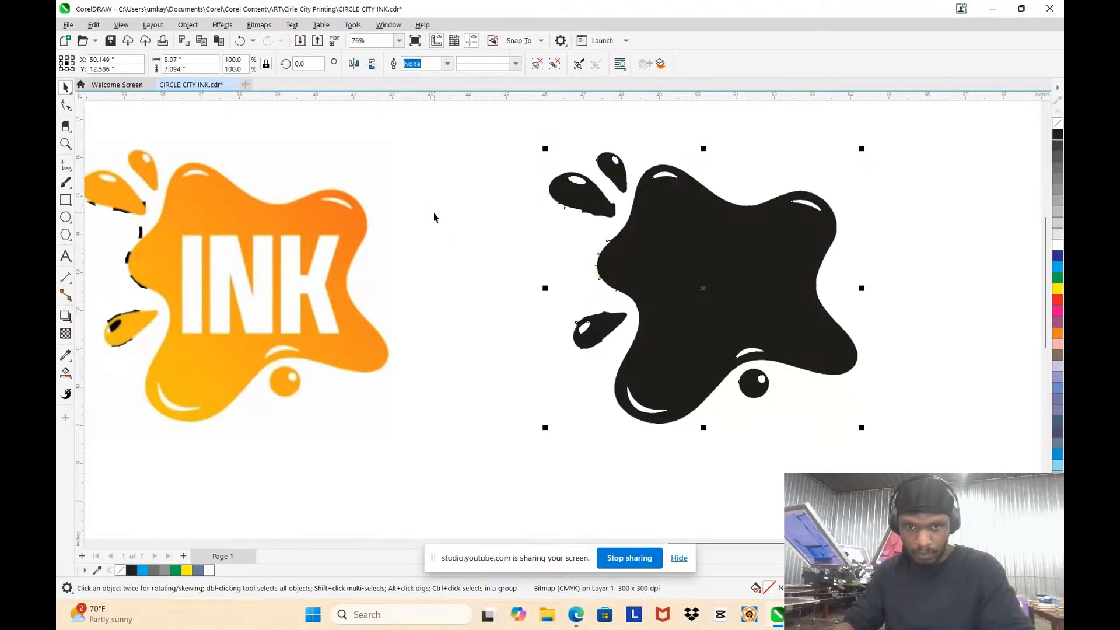
scroll(433, 214, "down", 3)
left_click_drag(530, 219, 752, 219)
scroll(763, 234, "up", 2)
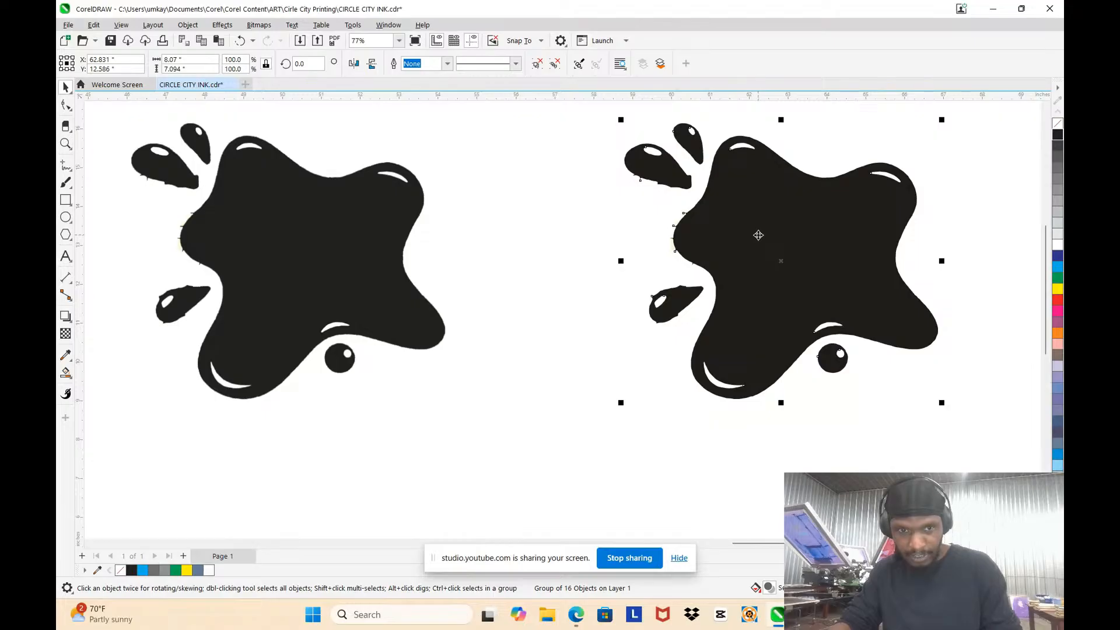
Step: Compare the new black splat trace with its source bitmap and the original orange artwork
scroll(758, 235, "down", 2)
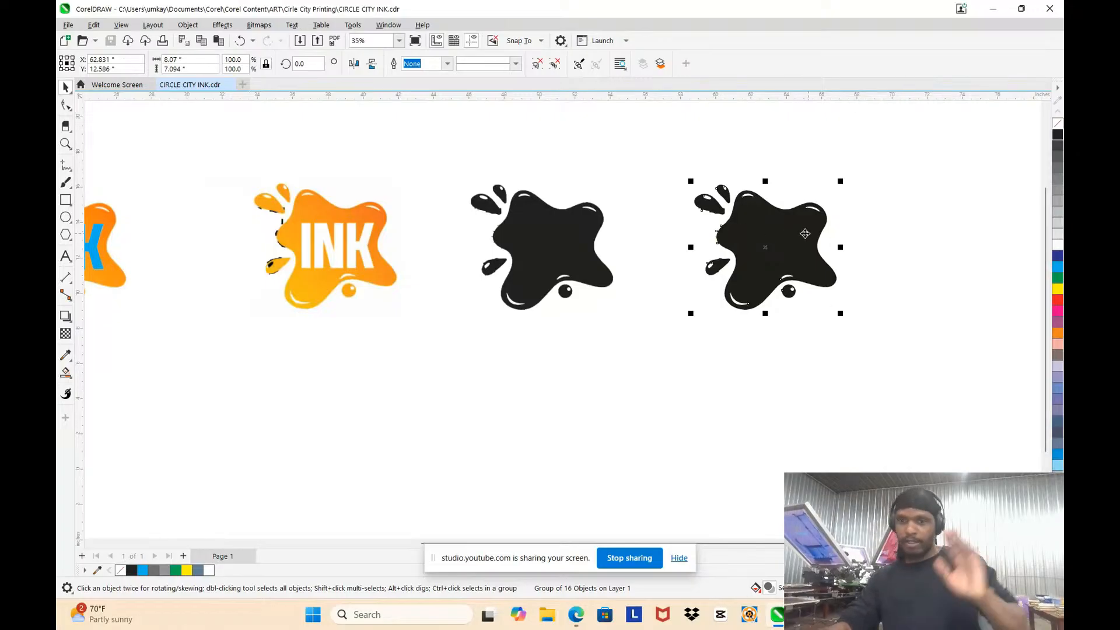
scroll(687, 178, "up", 1)
scroll(642, 140, "down", 2)
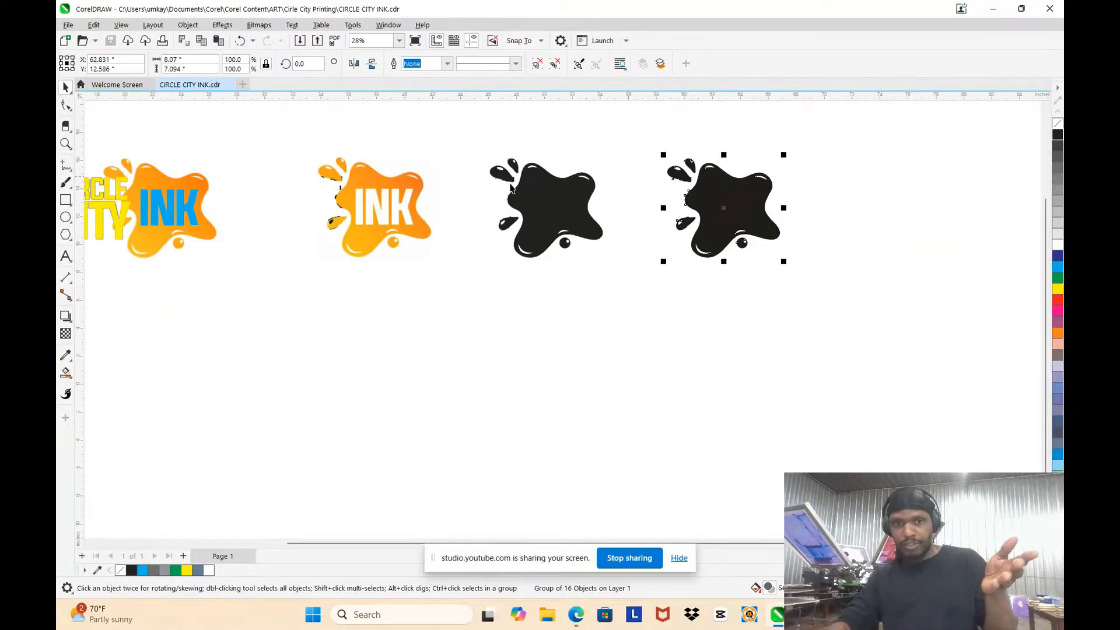
scroll(673, 232, "down", 3)
scroll(700, 223, "up", 4)
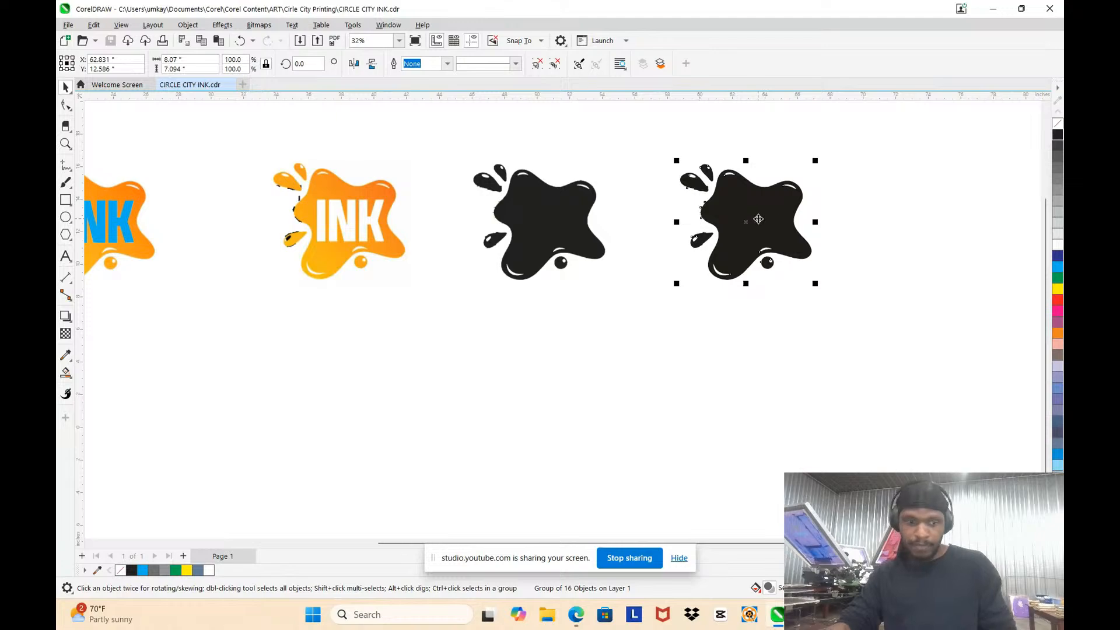
scroll(757, 219, "down", 3)
scroll(752, 218, "up", 3)
scroll(729, 209, "up", 4)
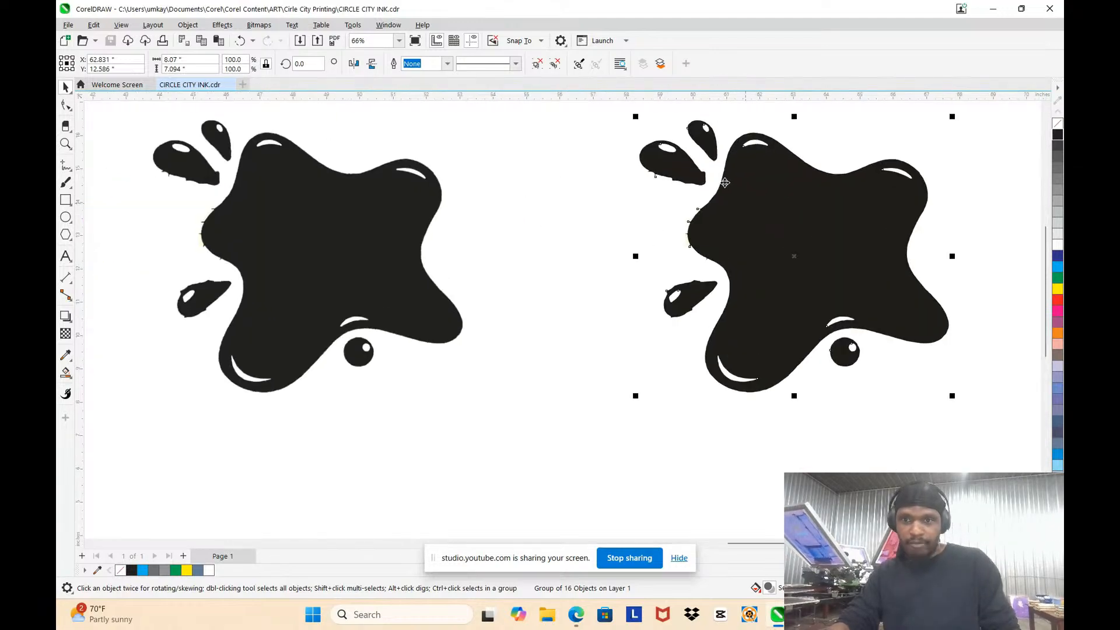
scroll(821, 300, "down", 5)
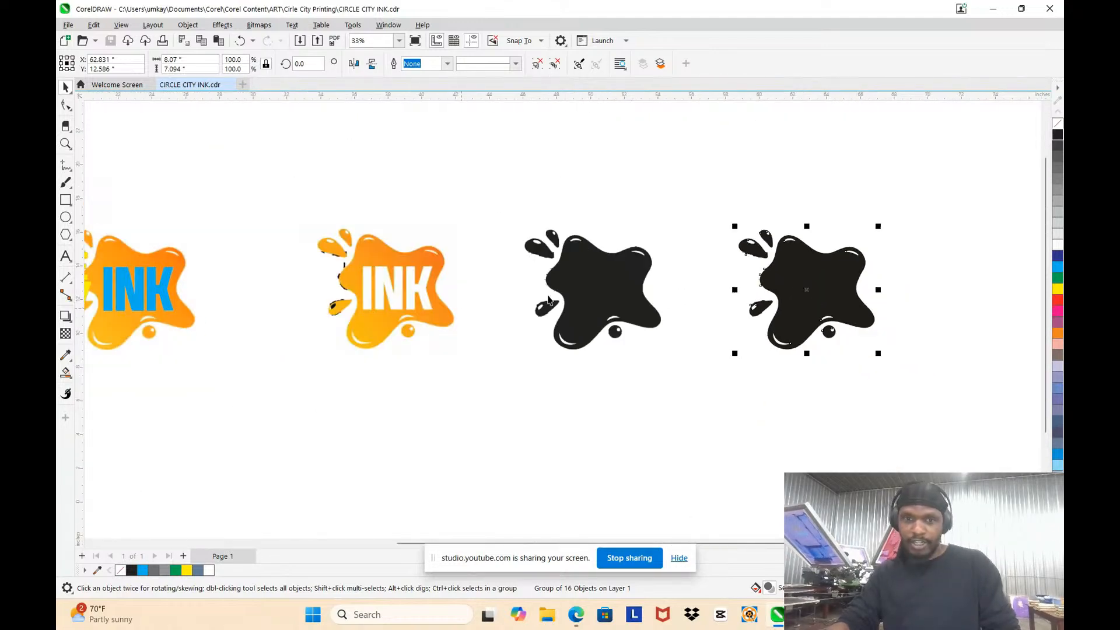
Step: Move the traced black splat group over the orange splat of the original logo, to about X 22.5 inches
scroll(319, 317, "up", 2)
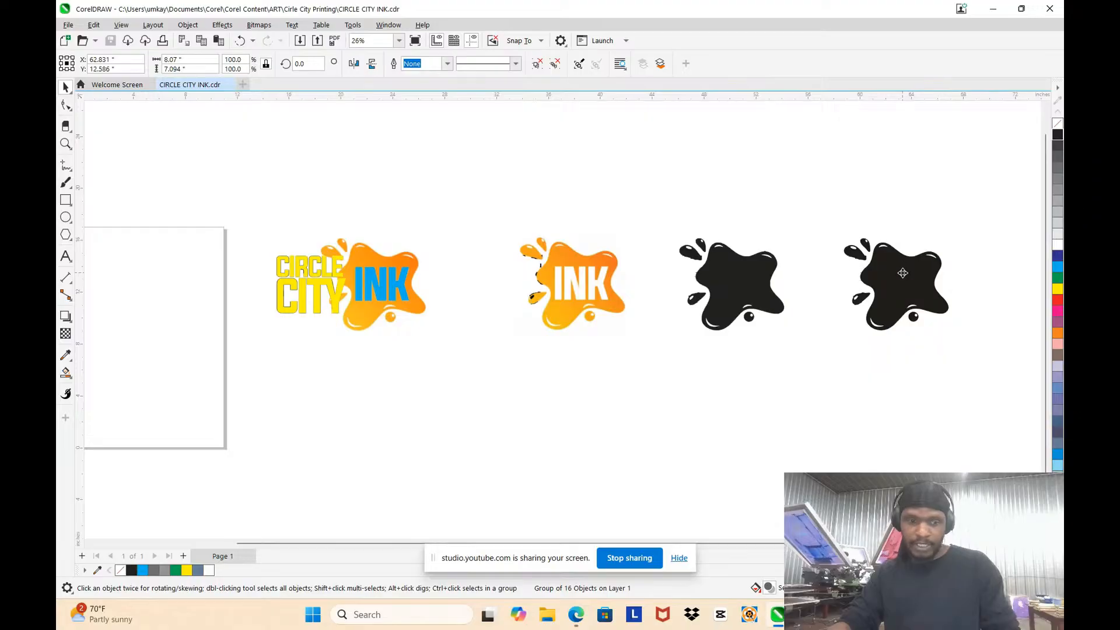
left_click_drag(902, 273, 379, 286)
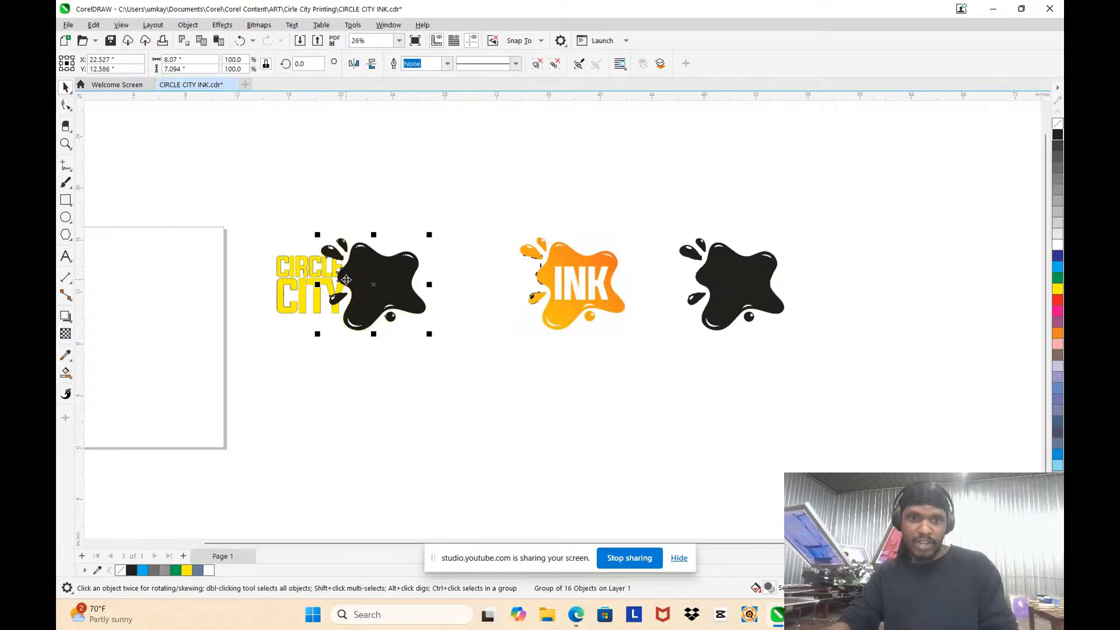
scroll(346, 280, "up", 3)
scroll(297, 314, "down", 3)
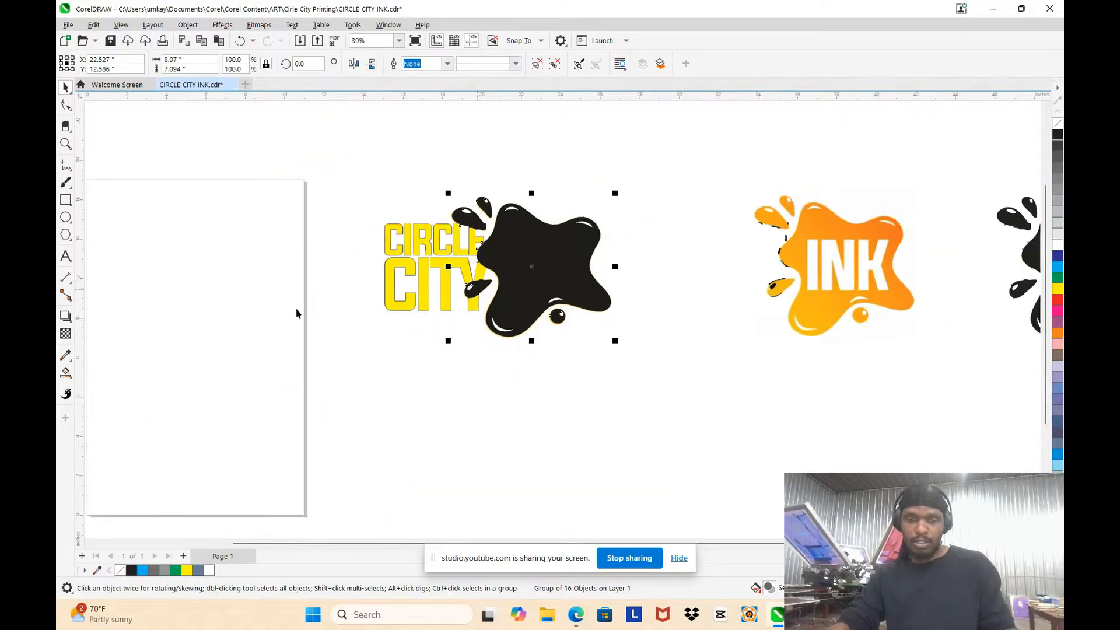
scroll(424, 242, "up", 4)
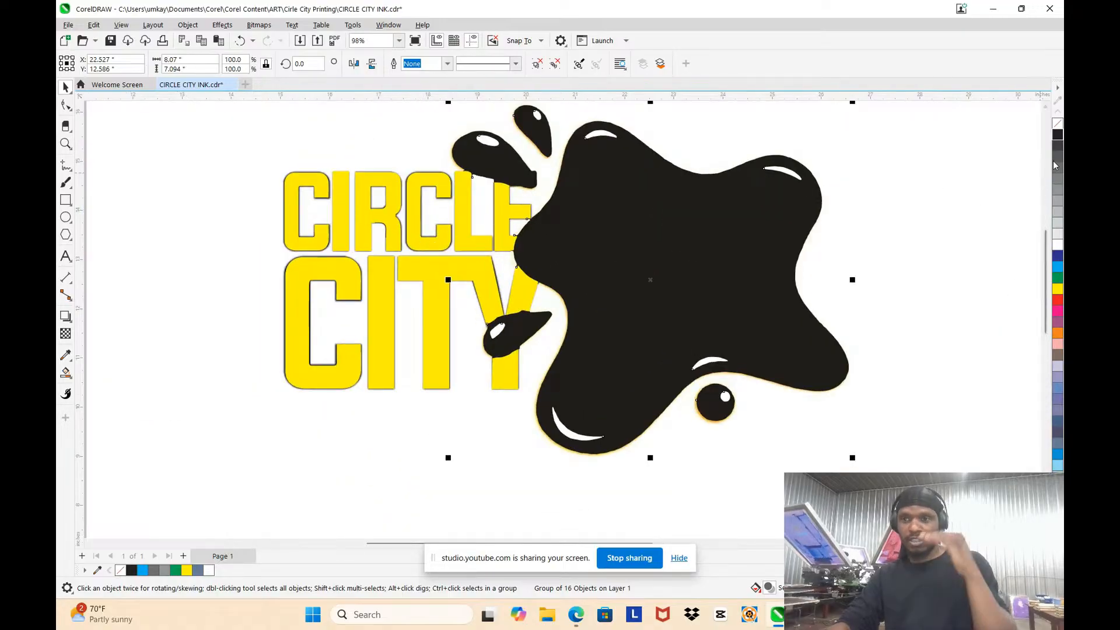
Step: Remove the black fill from the splat trace and give it a light blue Hairline outline
left_click(1057, 124)
scroll(744, 195, "down", 3)
scroll(939, 169, "up", 3)
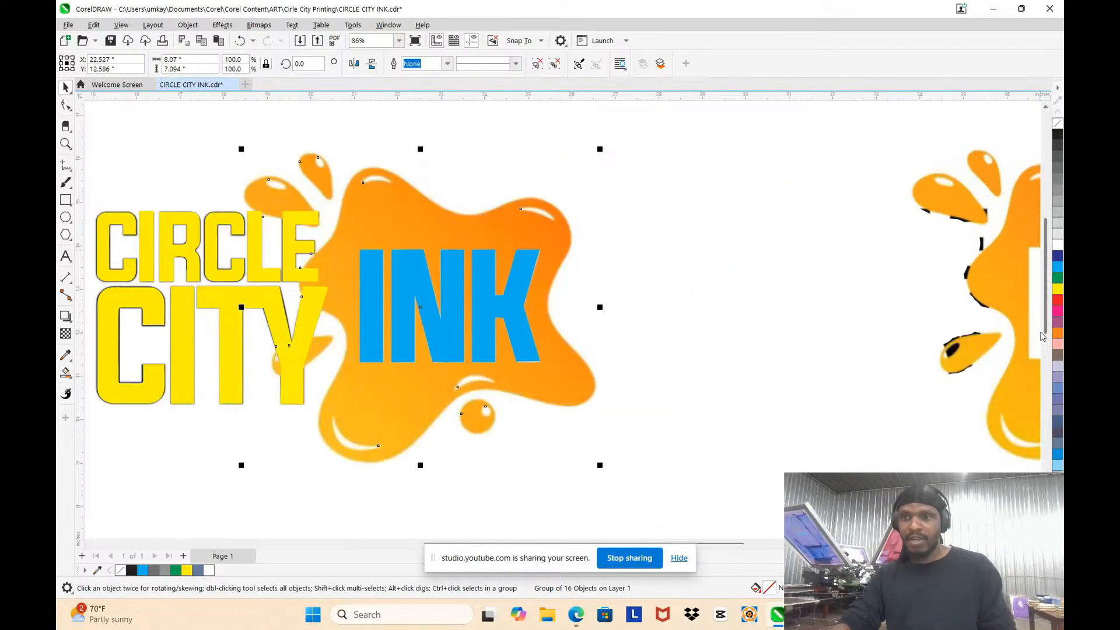
right_click(1058, 268)
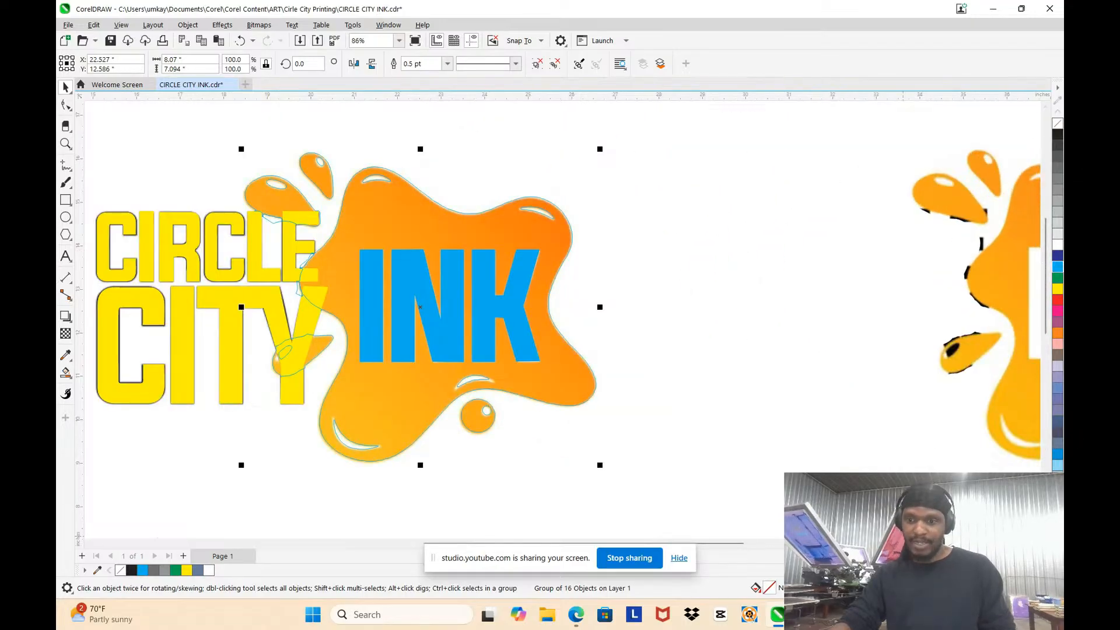
key("F12")
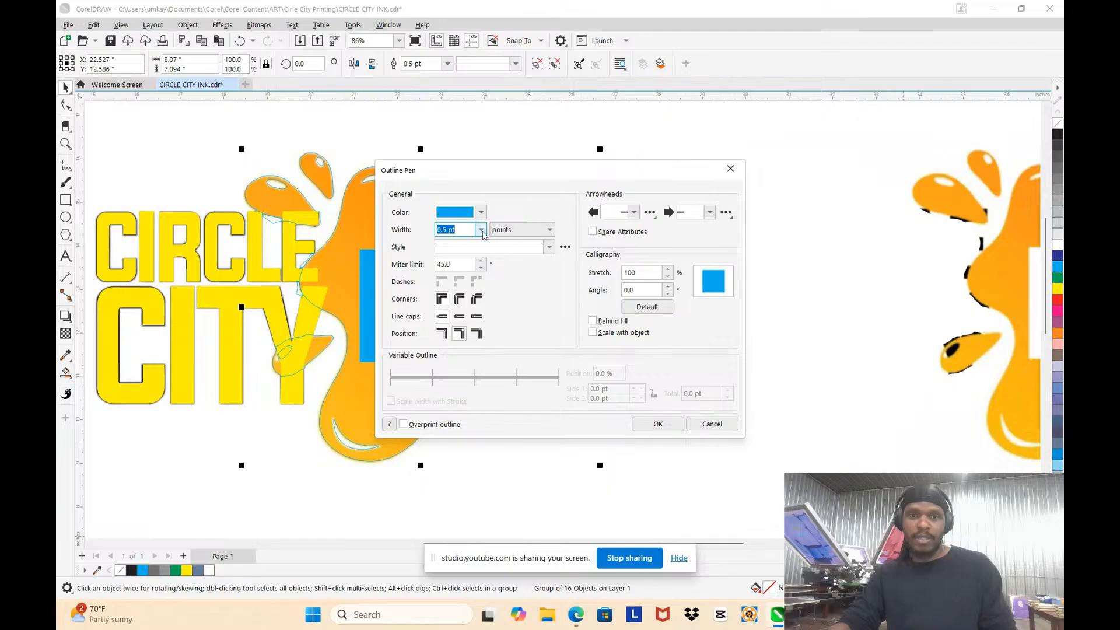
left_click(481, 230)
left_click(460, 252)
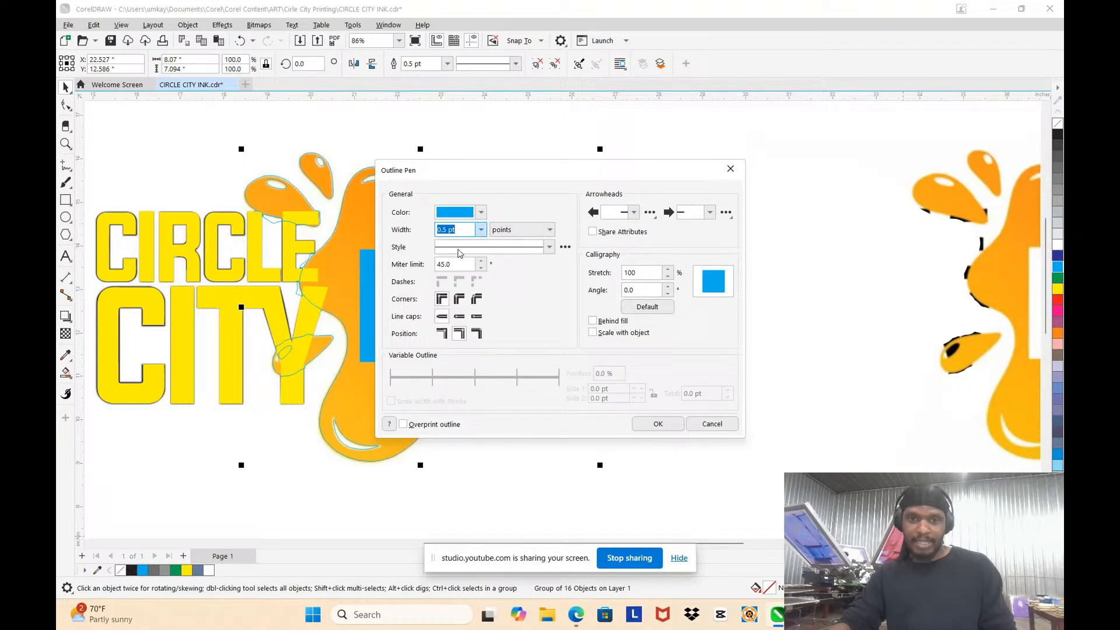
left_click(653, 423)
Step: Compare the hairline trace with the orange artwork around the upper-left lobe and its highlight
scroll(408, 181, "up", 4)
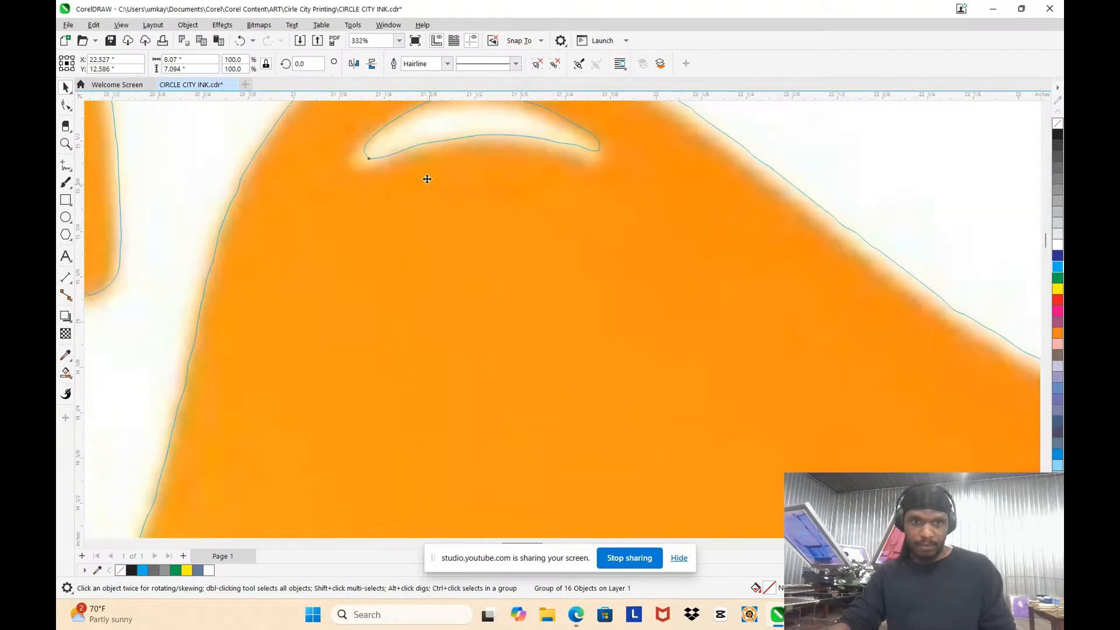
scroll(438, 184, "up", 2)
scroll(454, 170, "down", 4)
scroll(525, 280, "up", 7)
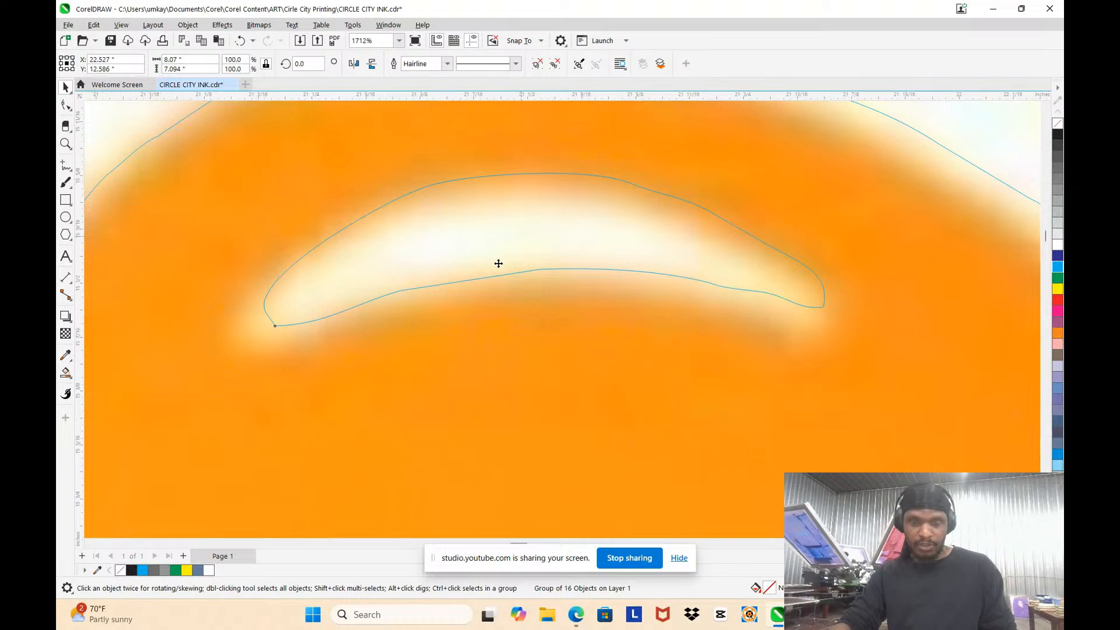
scroll(497, 259, "down", 4)
scroll(495, 247, "up", 3)
scroll(490, 245, "down", 4)
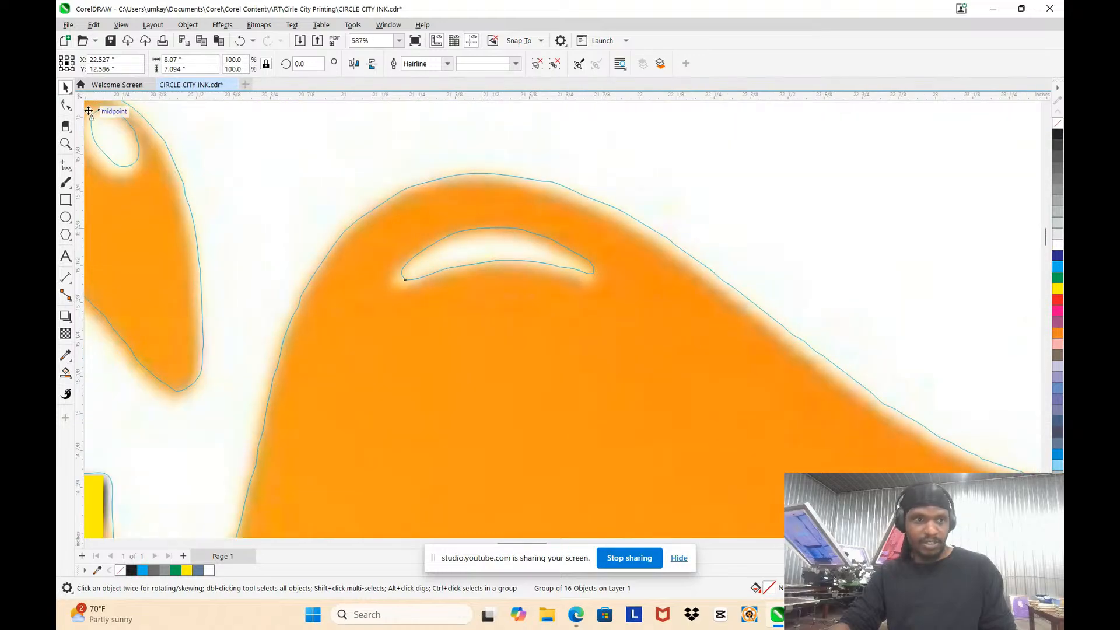
Step: Choose the Smooth tool and set its nib size to 1.0 inch
left_click(68, 107)
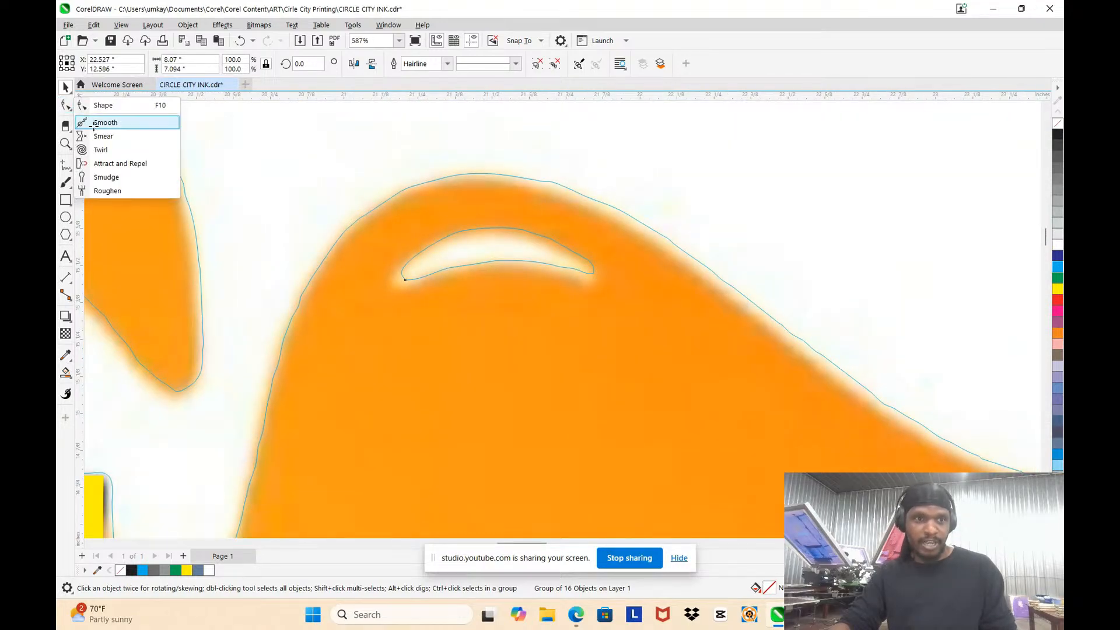
left_click(94, 124)
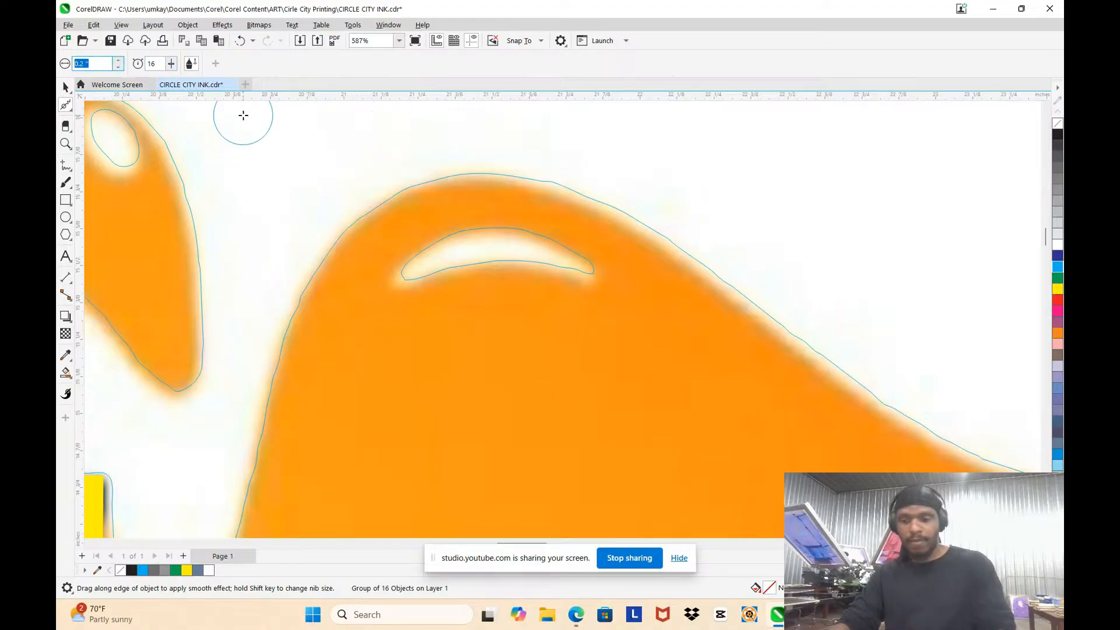
type("5")
key("Return")
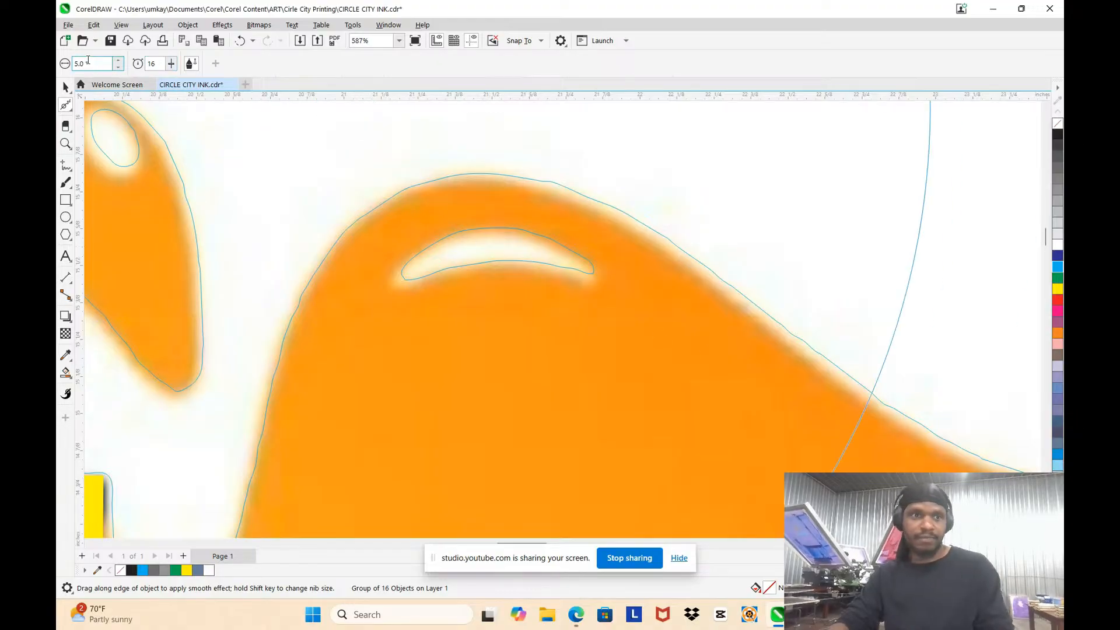
scroll(511, 268, "down", 8)
scroll(514, 265, "up", 3)
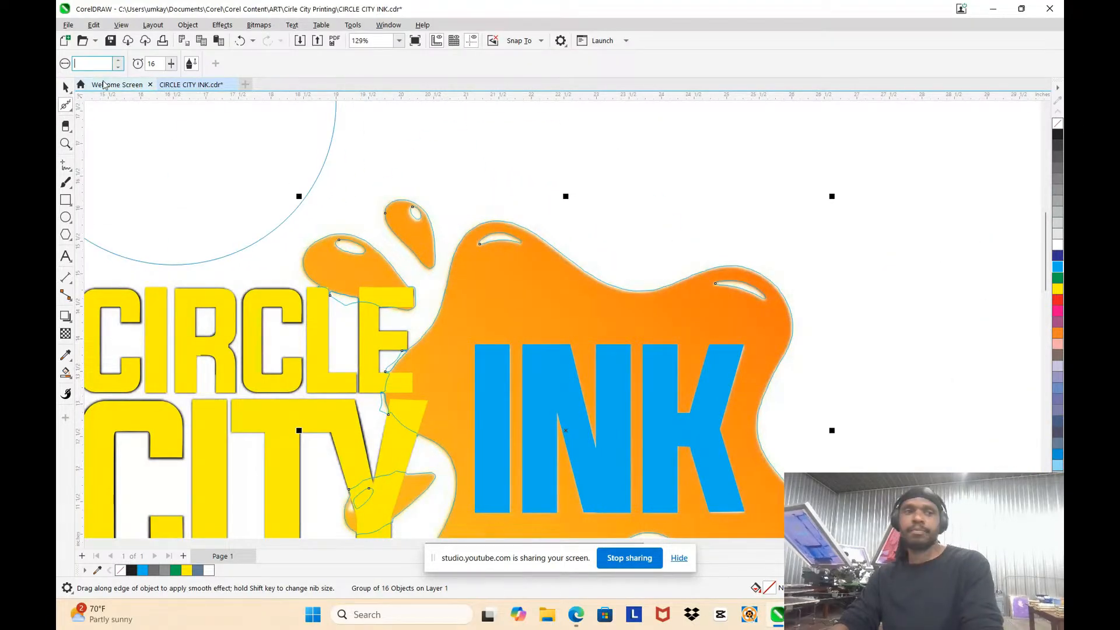
key("Return")
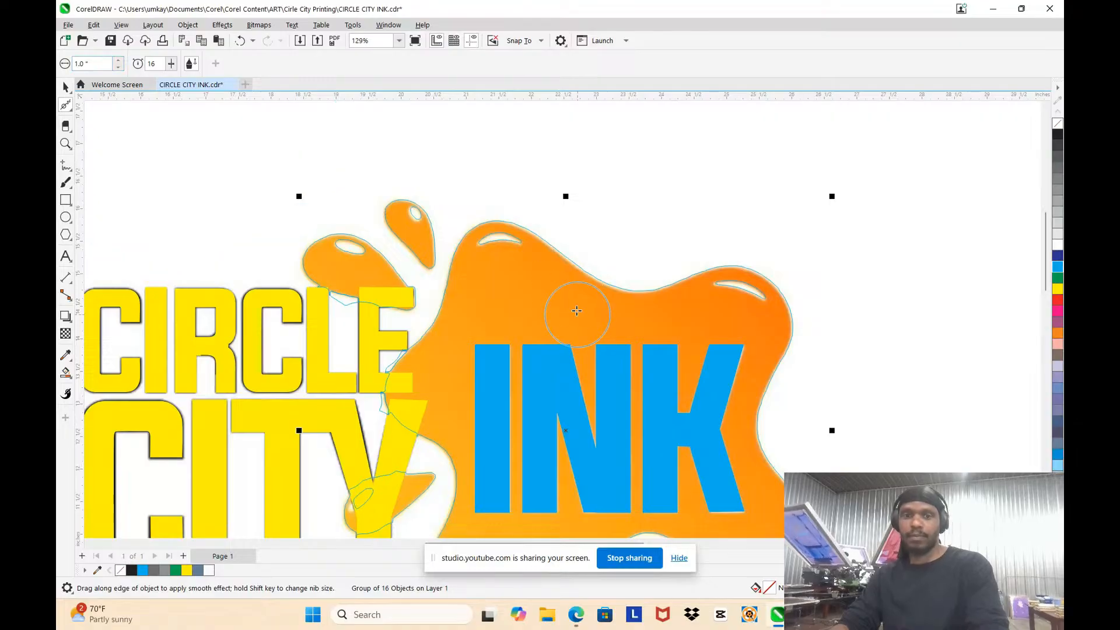
Step: Smooth the outlines of the splat's upper-left highlight and the lobe edge around it
scroll(502, 240, "up", 5)
scroll(464, 231, "up", 3)
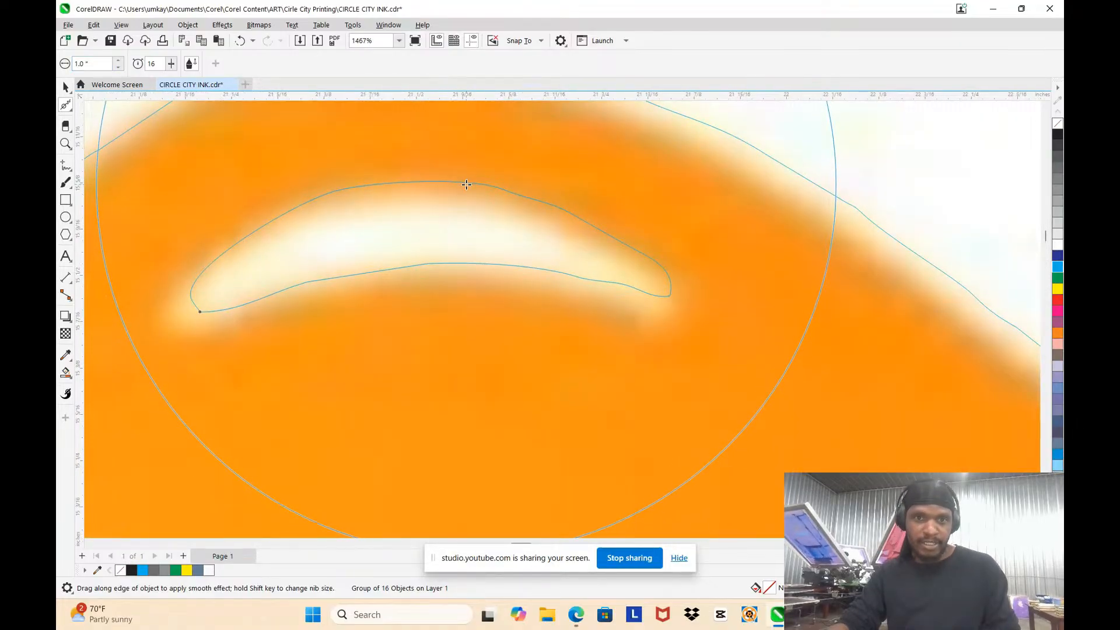
mouse_move(465, 182)
left_mouse_down()
mouse_move(488, 187)
mouse_move(492, 222)
mouse_move(464, 219)
left_mouse_up()
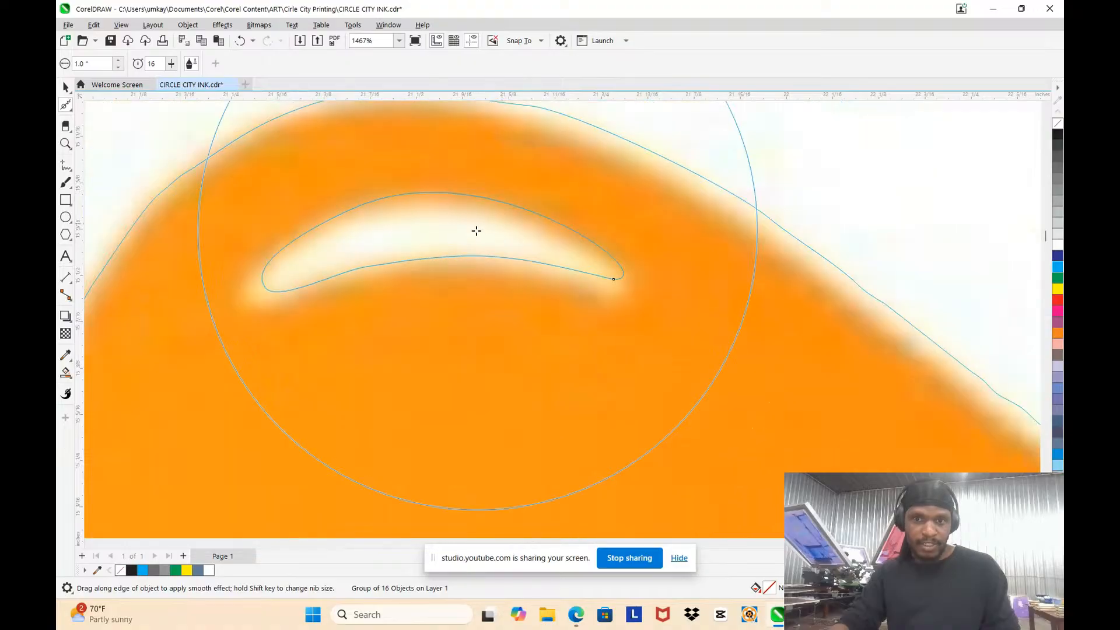
scroll(465, 220, "down", 3)
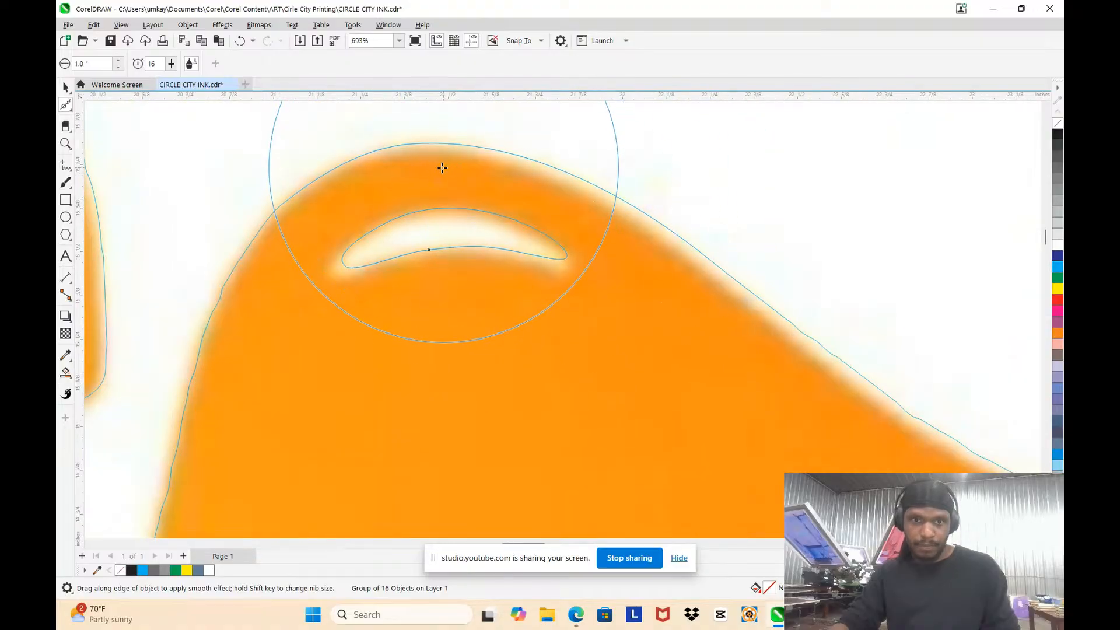
scroll(420, 157, "down", 6)
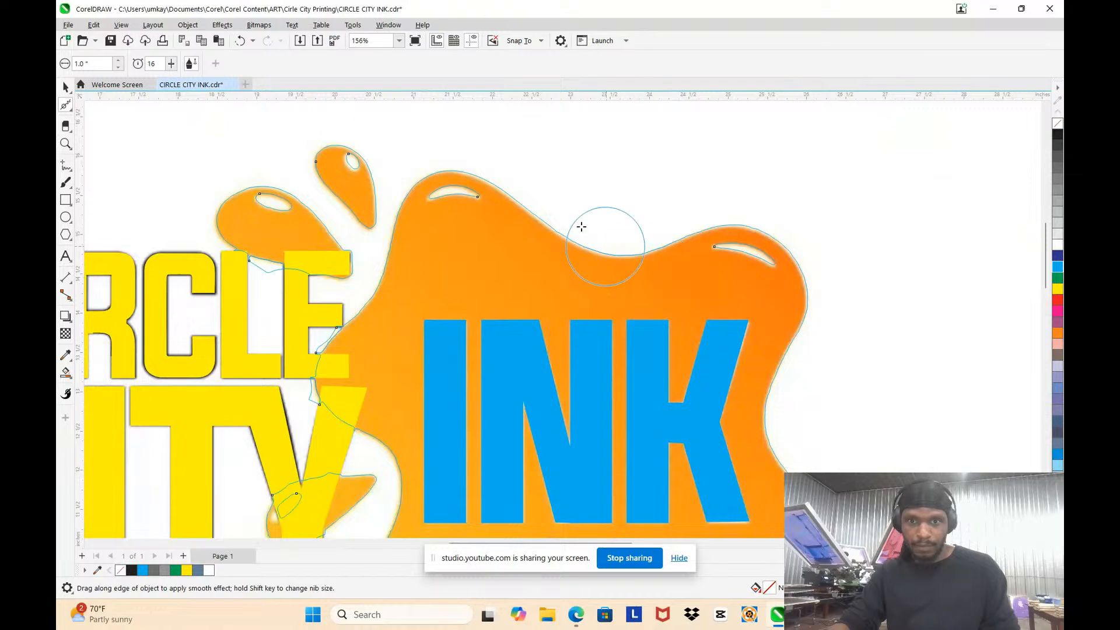
Step: Smooth the splat's dipping top edge and the upper-right lobe with its highlight
scroll(580, 225, "up", 3)
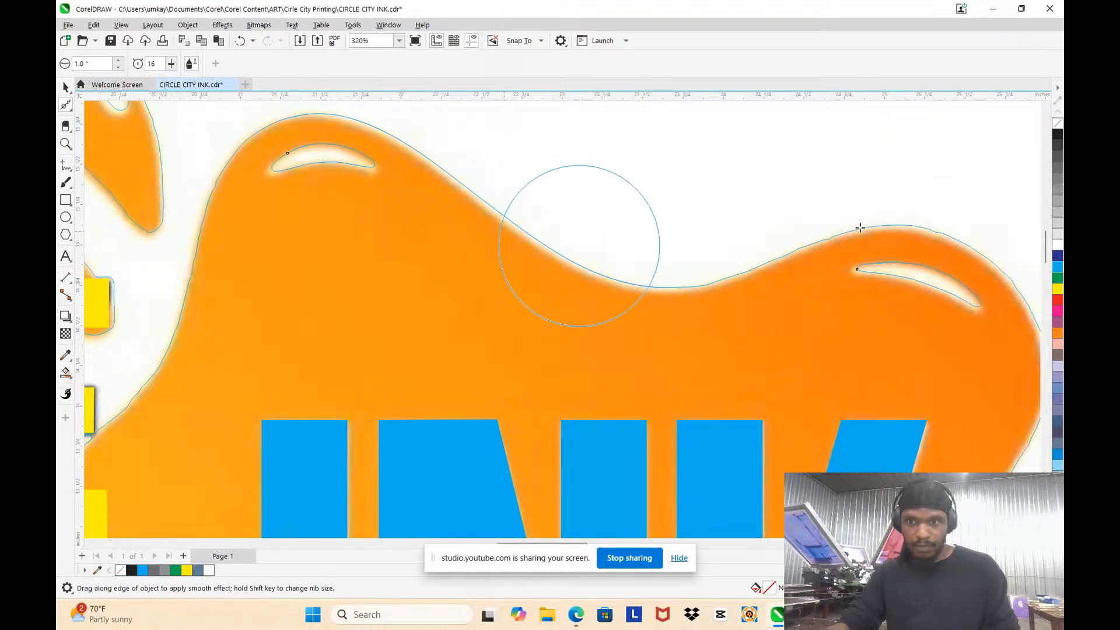
scroll(862, 243, "up", 3)
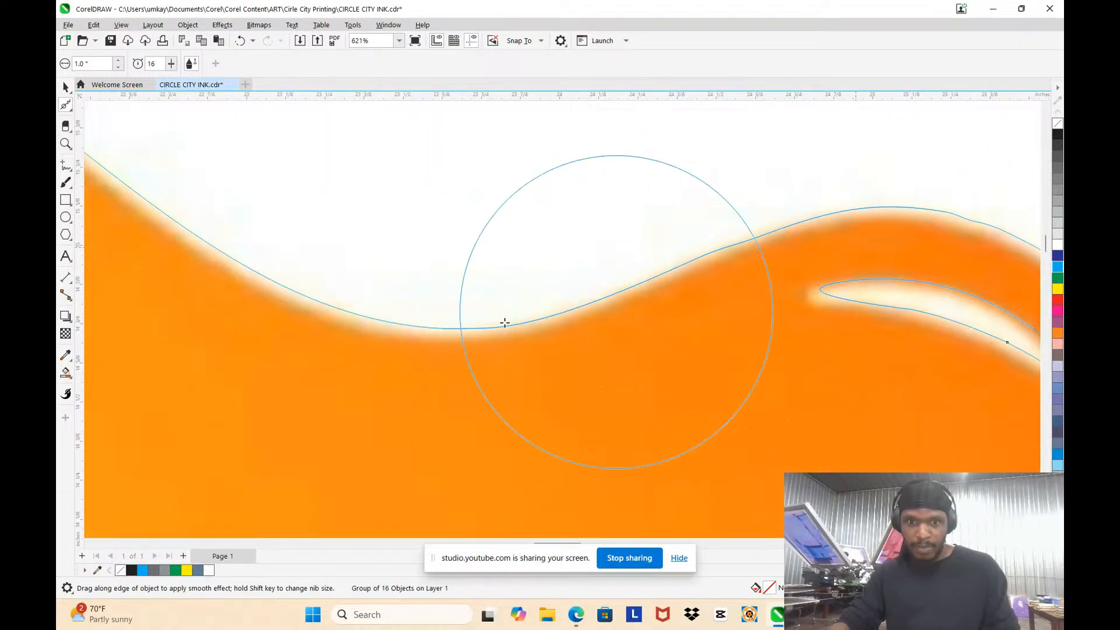
scroll(886, 259, "down", 3)
scroll(886, 260, "up", 3)
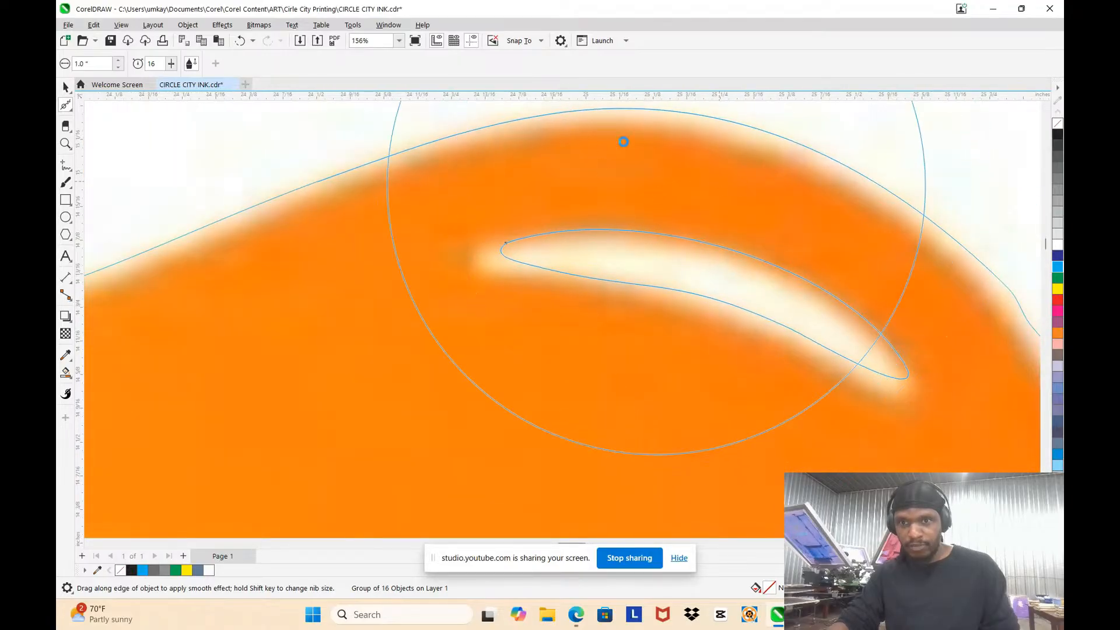
scroll(807, 307, "down", 2)
scroll(806, 307, "down", 3)
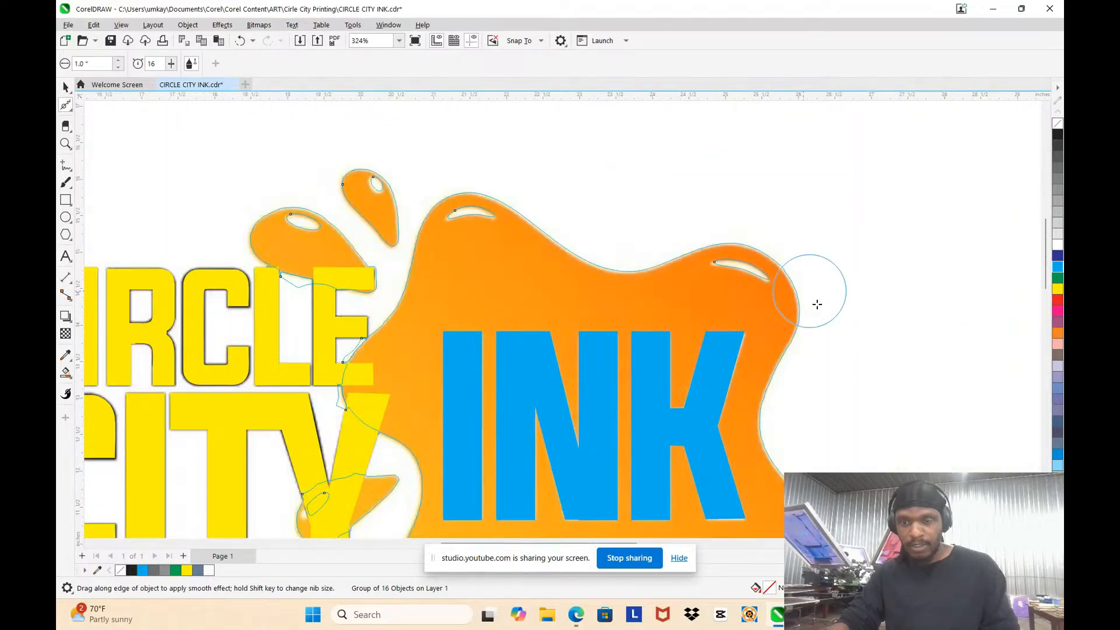
Step: Smooth the splat's right edge from the upper-right lobe down past the K of INK
scroll(814, 305, "up", 5)
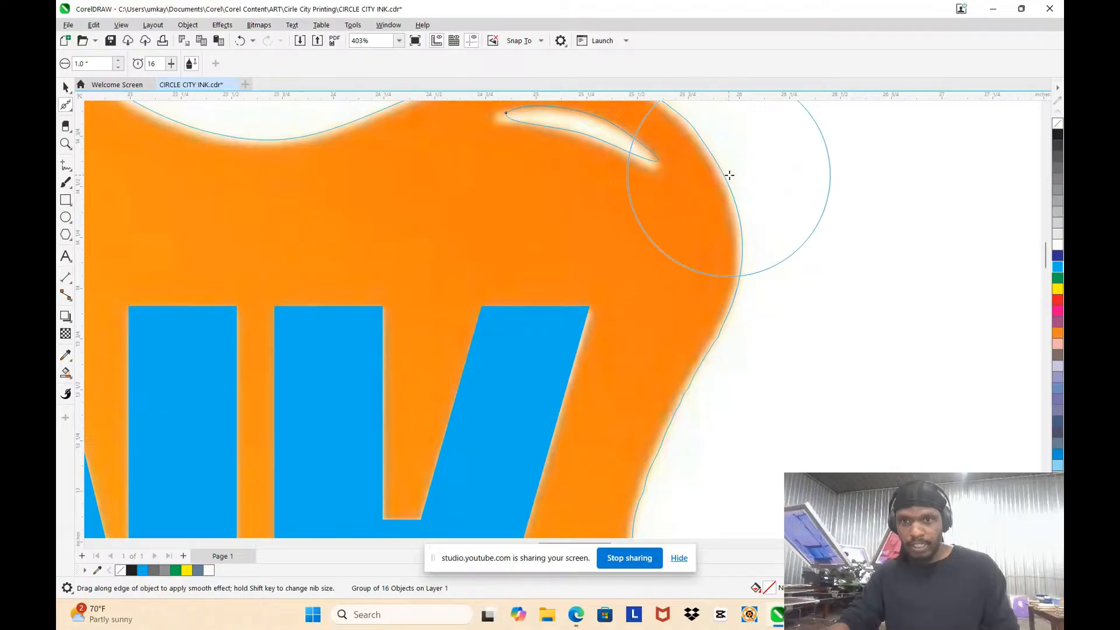
scroll(727, 177, "down", 2)
scroll(727, 178, "down", 1)
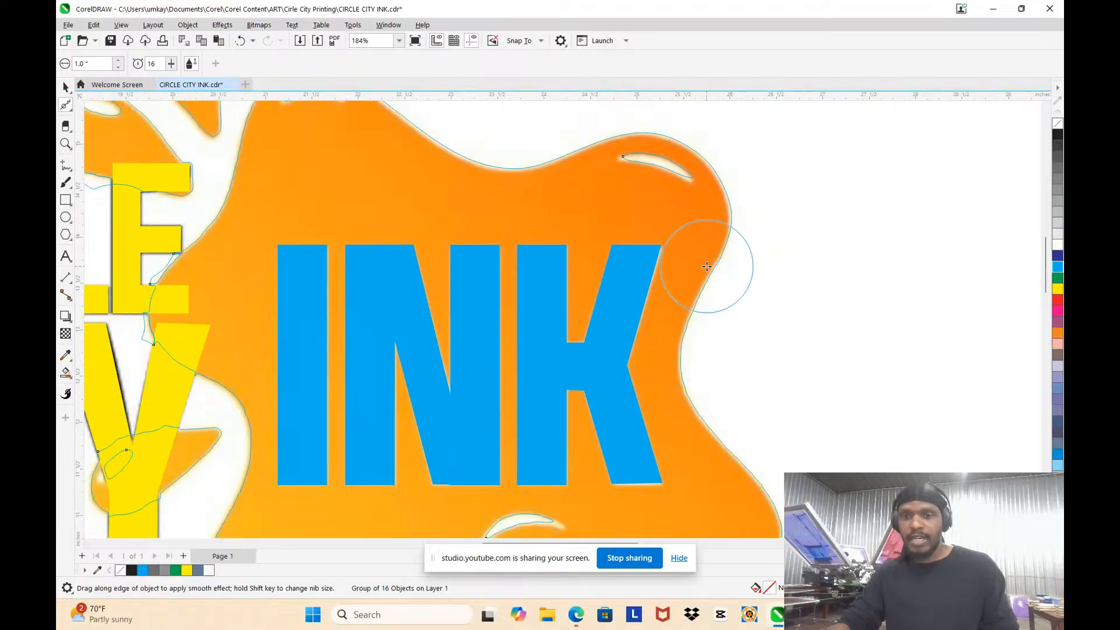
scroll(725, 312, "up", 3)
mouse_move(709, 180)
left_mouse_down()
mouse_move(648, 315)
mouse_move(636, 412)
mouse_move(631, 394)
mouse_move(637, 387)
mouse_move(632, 405)
mouse_move(664, 297)
mouse_move(705, 235)
mouse_move(660, 224)
left_mouse_up()
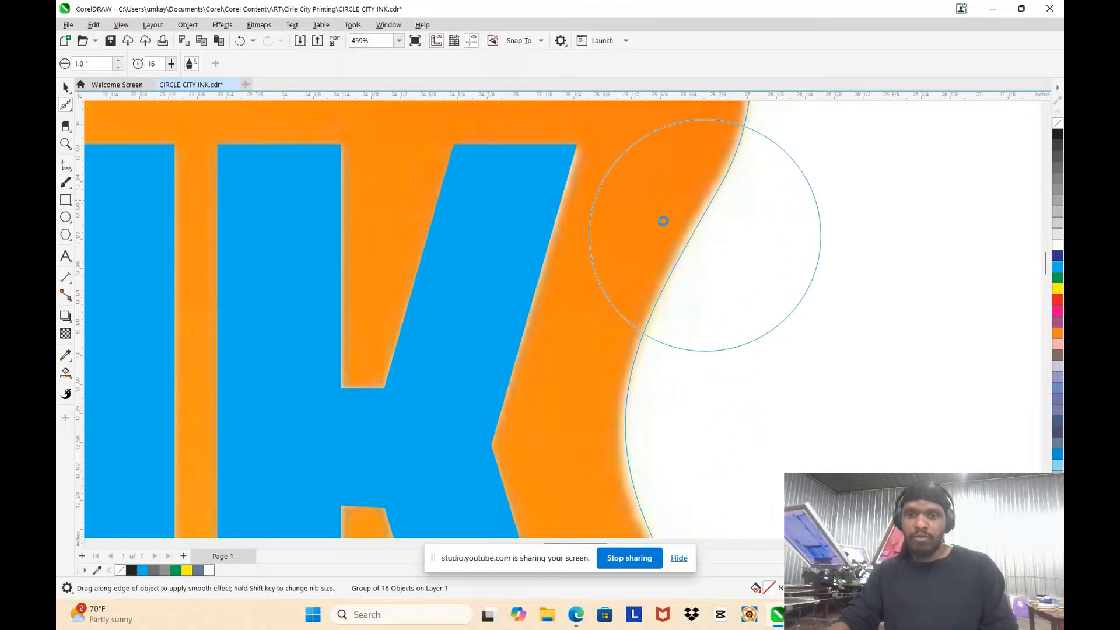
scroll(664, 228, "down", 5)
Step: Smooth the outline around the splat's lower-right lobe
scroll(656, 237, "up", 3)
scroll(647, 252, "up", 3)
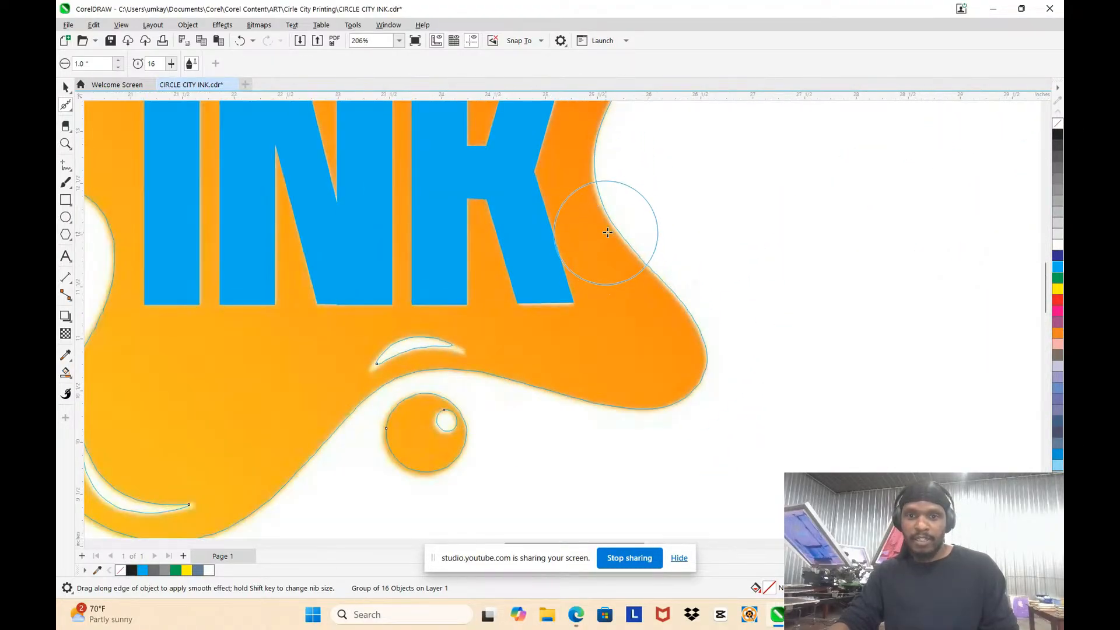
mouse_move(632, 244)
left_mouse_down()
mouse_move(691, 311)
mouse_move(695, 370)
mouse_move(684, 386)
mouse_move(701, 388)
mouse_move(536, 375)
mouse_move(550, 393)
mouse_move(607, 415)
left_mouse_up()
Step: Smooth the highlight above the round drop and the splat edge beneath it
scroll(607, 416, "up", 4)
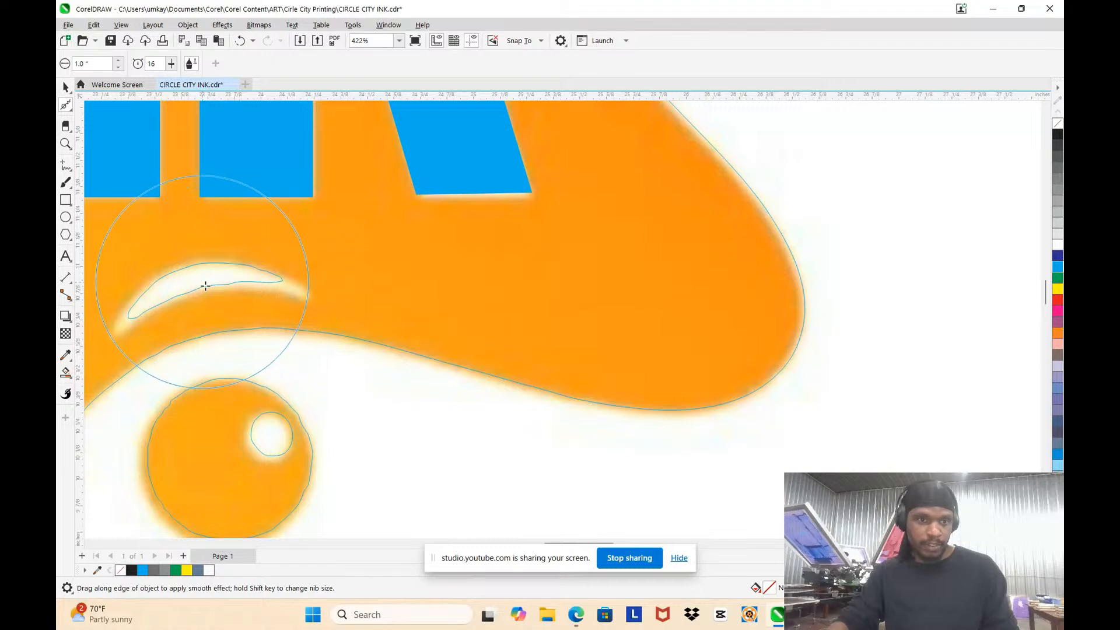
scroll(162, 305, "up", 5)
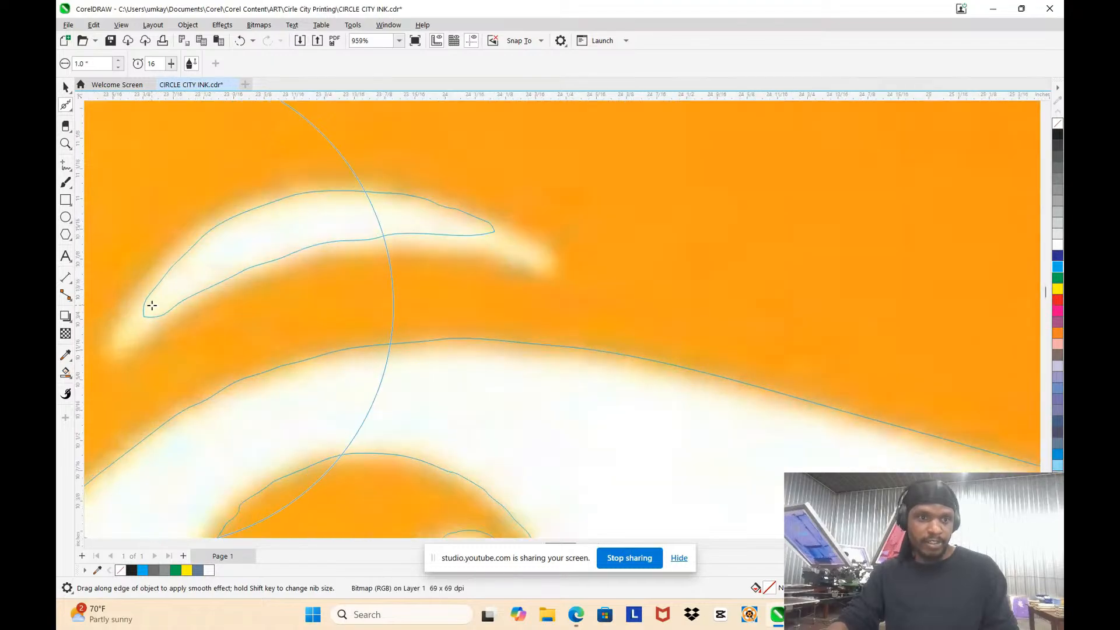
mouse_move(232, 237)
left_mouse_down()
mouse_move(290, 198)
mouse_move(385, 217)
mouse_move(452, 249)
mouse_move(449, 338)
left_mouse_up()
scroll(551, 308, "down", 5)
Step: Smooth the lower-left lobe's edge and highlight and the outline of the round drop
scroll(461, 391, "up", 3)
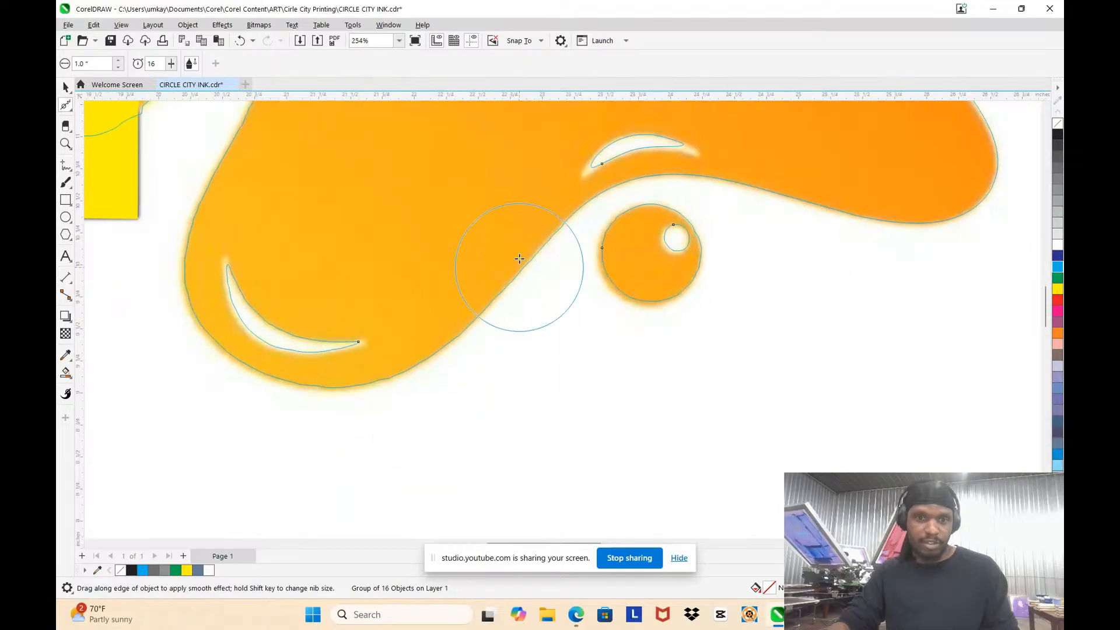
mouse_move(400, 345)
left_mouse_down()
mouse_move(363, 360)
mouse_move(258, 354)
mouse_move(198, 305)
mouse_move(199, 233)
left_mouse_up()
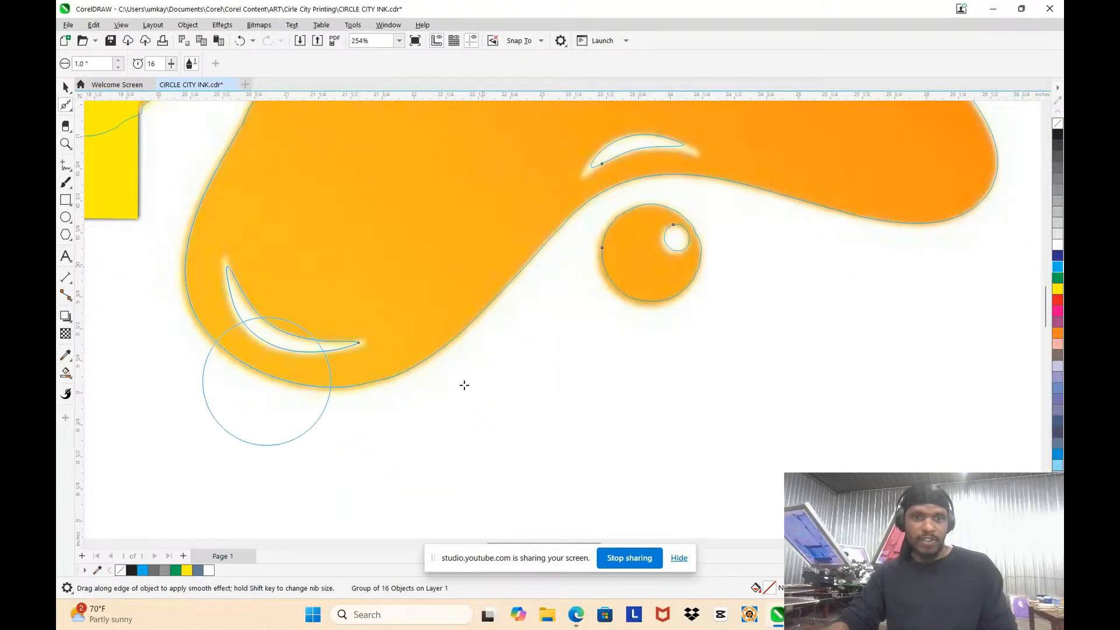
scroll(750, 257, "up", 2)
mouse_move(560, 257)
left_mouse_down()
mouse_move(564, 283)
mouse_move(656, 269)
mouse_move(580, 247)
mouse_move(521, 258)
mouse_move(495, 378)
mouse_move(456, 278)
mouse_move(421, 277)
mouse_move(428, 264)
mouse_move(389, 300)
left_mouse_up()
scroll(580, 245, "down", 5)
scroll(513, 239, "up", 4)
mouse_move(439, 270)
left_mouse_down()
mouse_move(449, 270)
mouse_move(337, 313)
mouse_move(390, 287)
left_mouse_up()
scroll(400, 210, "down", 1)
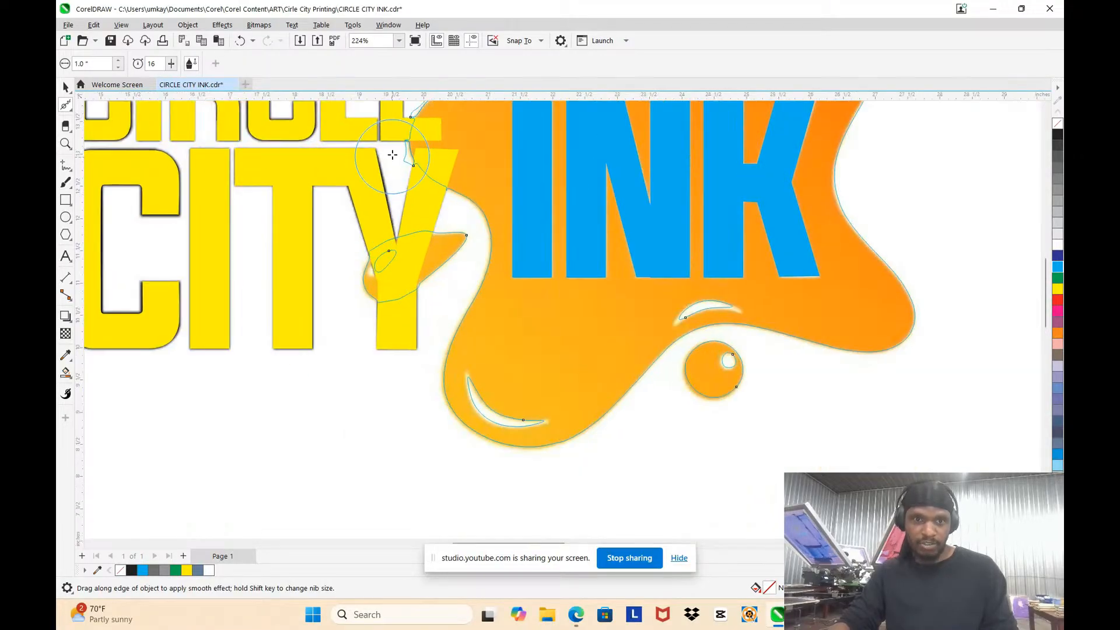
Step: Smooth the splat's left edge where it runs behind the Y of CITY
scroll(393, 155, "up", 3)
mouse_move(464, 189)
left_mouse_down()
mouse_move(569, 226)
mouse_move(551, 233)
mouse_move(555, 246)
mouse_move(511, 237)
mouse_move(517, 210)
mouse_move(449, 128)
mouse_move(527, 183)
mouse_move(595, 276)
left_mouse_up()
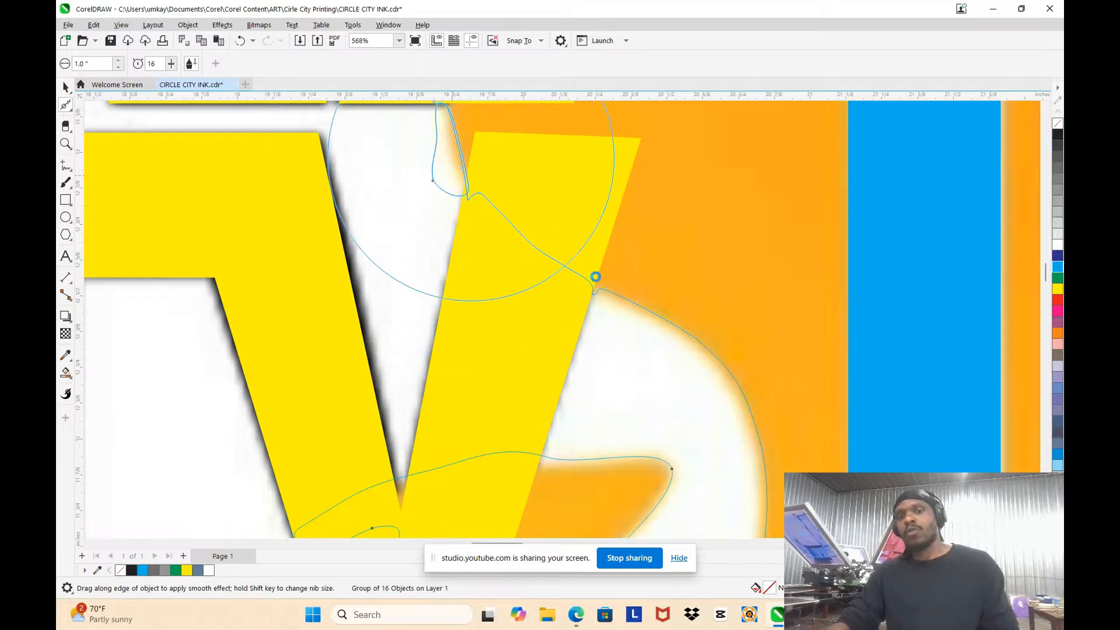
scroll(604, 264, "down", 4)
scroll(649, 229, "up", 3)
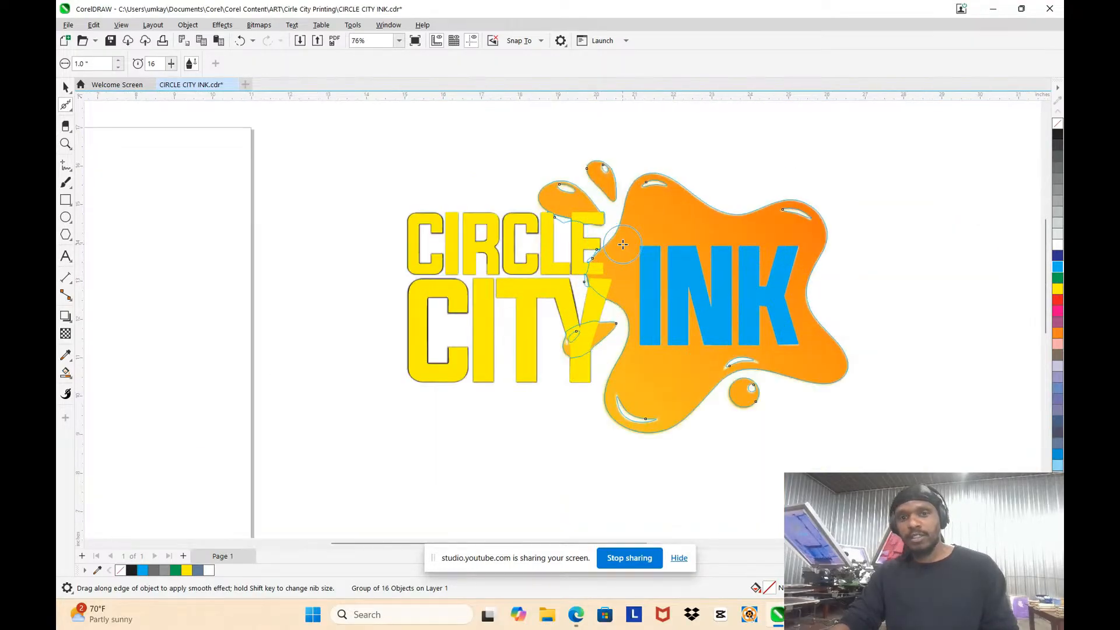
Step: Smooth the outline of the larger upper-left droplet and the neighbouring splat edge around the LE of CIRCLE
mouse_move(536, 284)
left_mouse_down()
mouse_move(573, 261)
mouse_move(593, 211)
mouse_move(610, 278)
mouse_move(556, 366)
left_mouse_up()
scroll(573, 261, "down", 3)
scroll(595, 244, "up", 3)
mouse_move(350, 227)
left_mouse_down()
mouse_move(310, 263)
mouse_move(440, 270)
mouse_move(479, 286)
mouse_move(467, 244)
mouse_move(513, 132)
mouse_move(506, 144)
mouse_move(545, 180)
mouse_move(545, 233)
left_mouse_up()
left_click(66, 88)
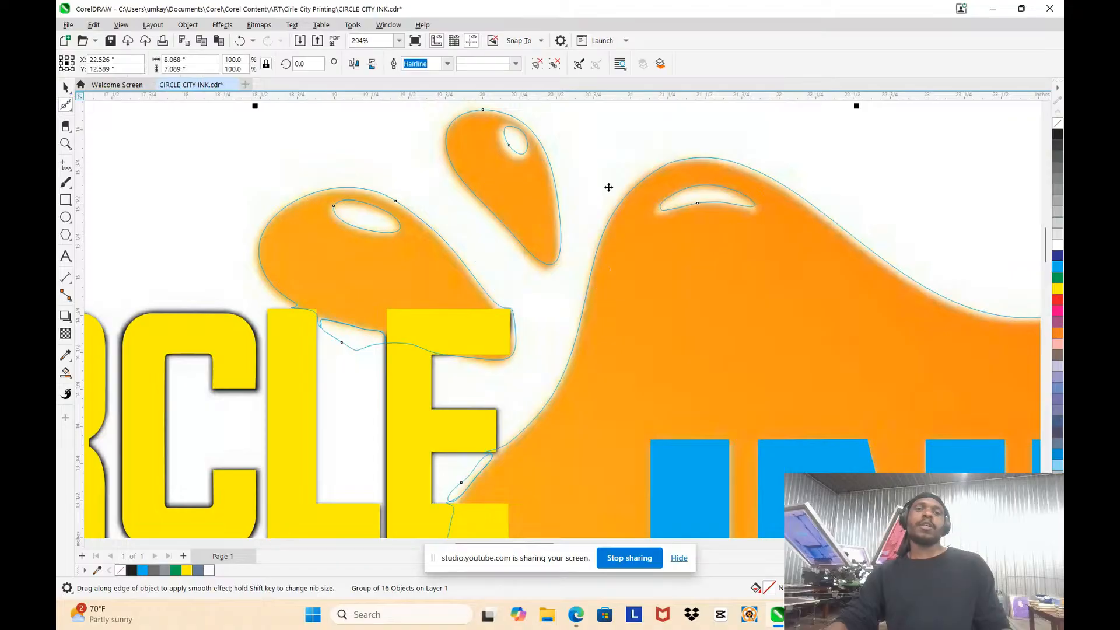
scroll(492, 130, "up", 3)
scroll(600, 247, "down", 2)
scroll(641, 280, "up", 2)
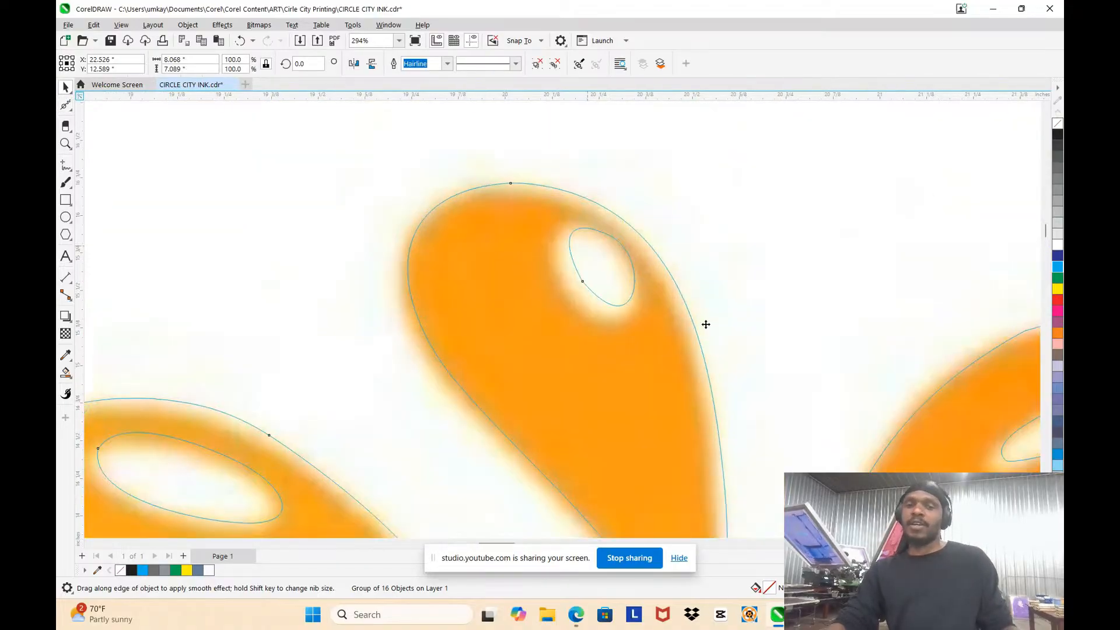
double_click(658, 279)
scroll(652, 273, "up", 3)
scroll(646, 271, "down", 2)
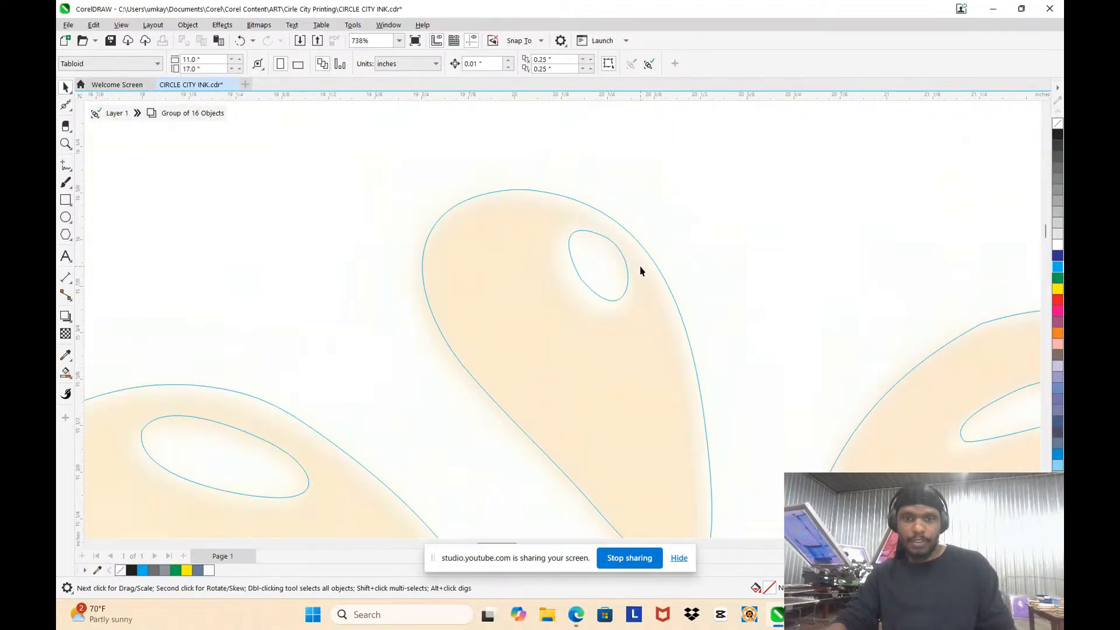
double_click(636, 259)
double_click(605, 237)
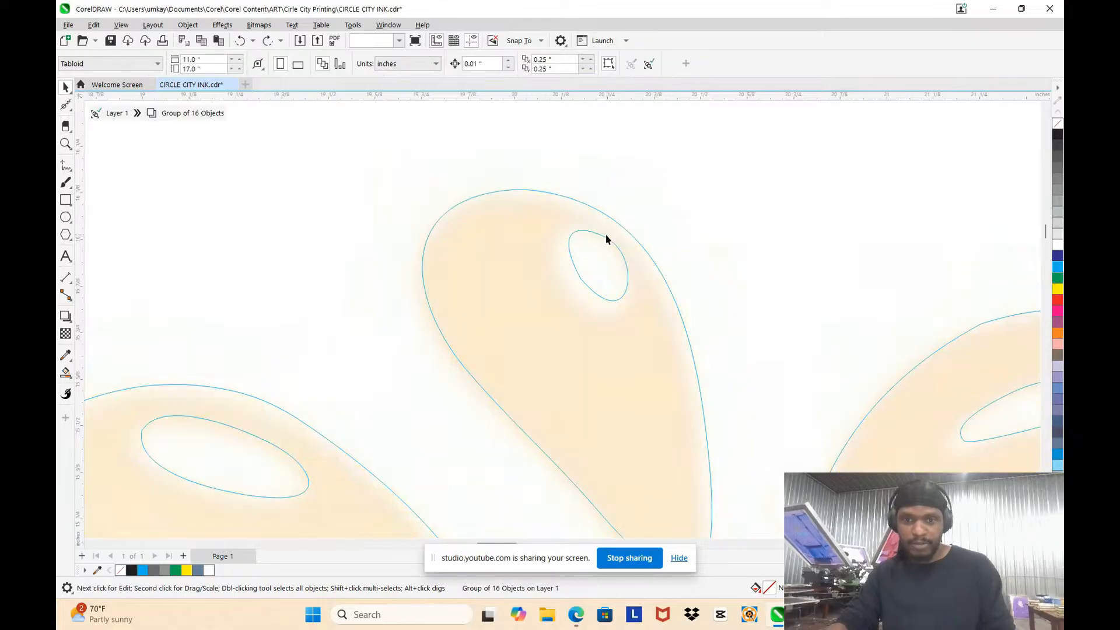
double_click(604, 238)
left_click(604, 237)
scroll(601, 222, "up", 3)
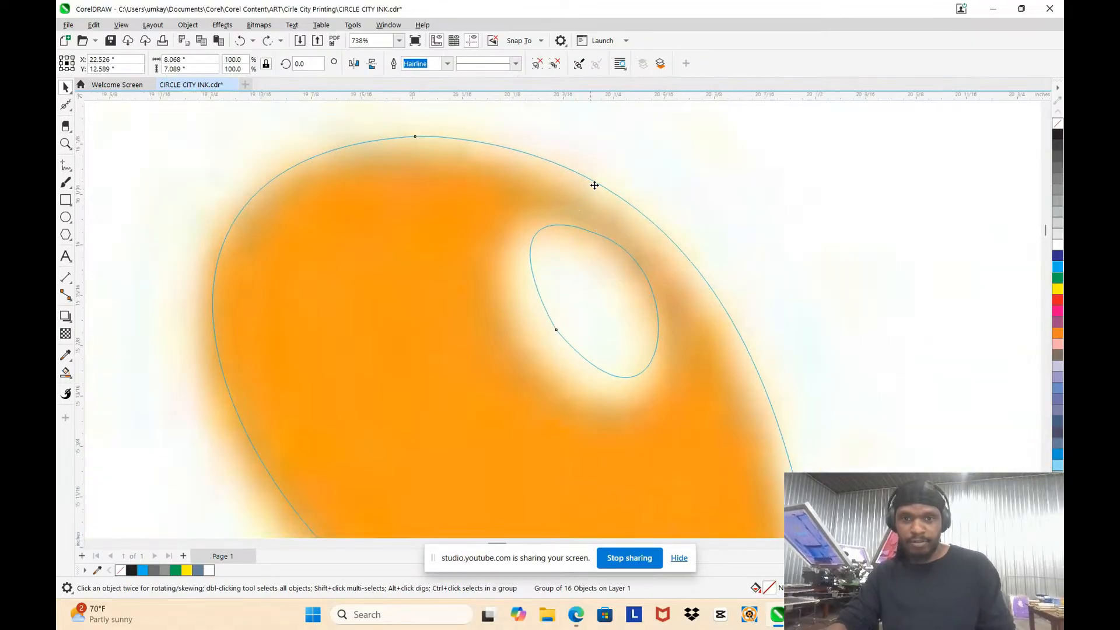
double_click(594, 184)
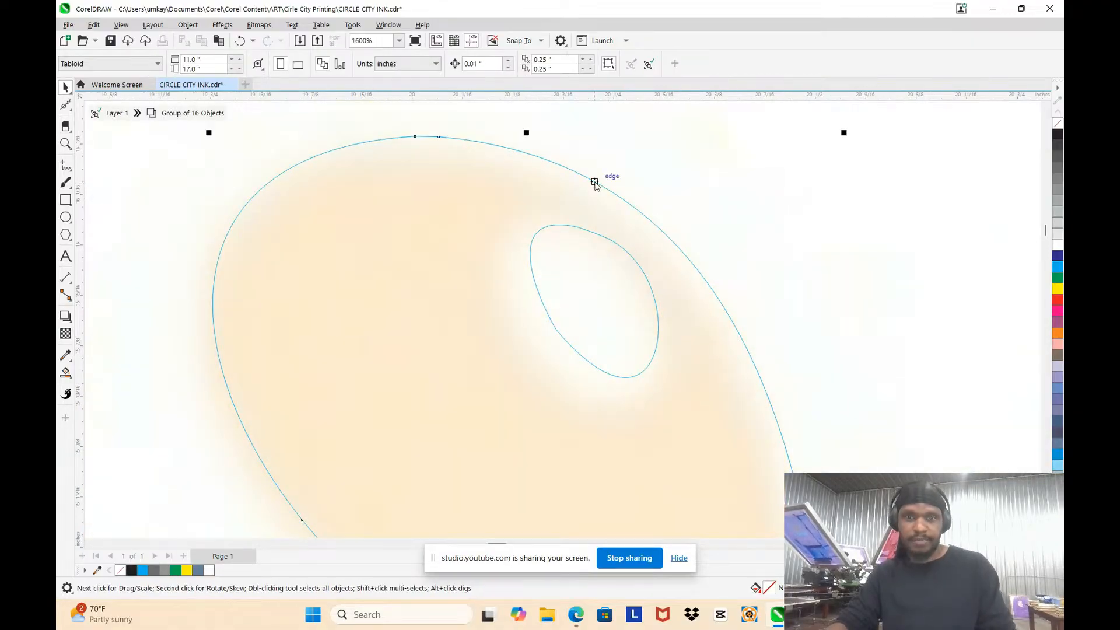
double_click(594, 184)
scroll(594, 184, "down", 6)
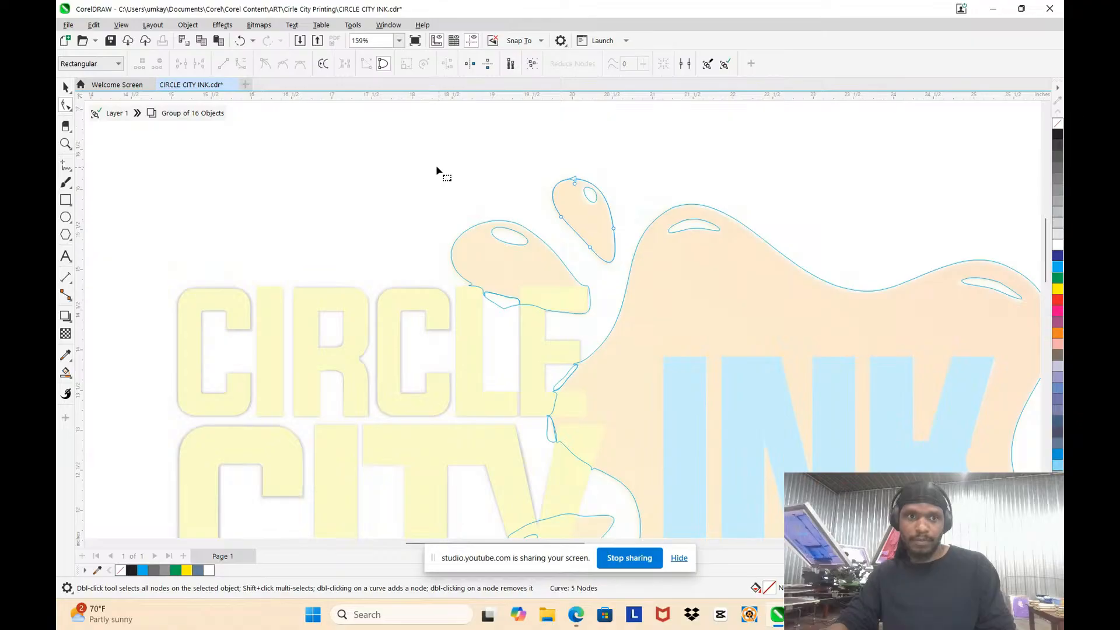
left_click(123, 117)
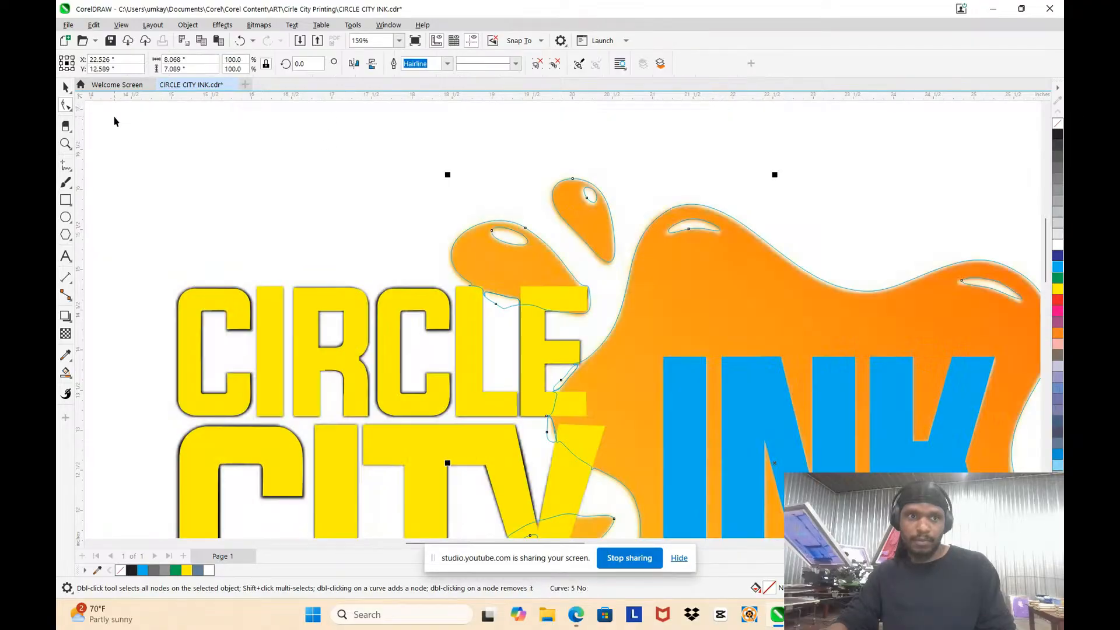
scroll(604, 236, "up", 2)
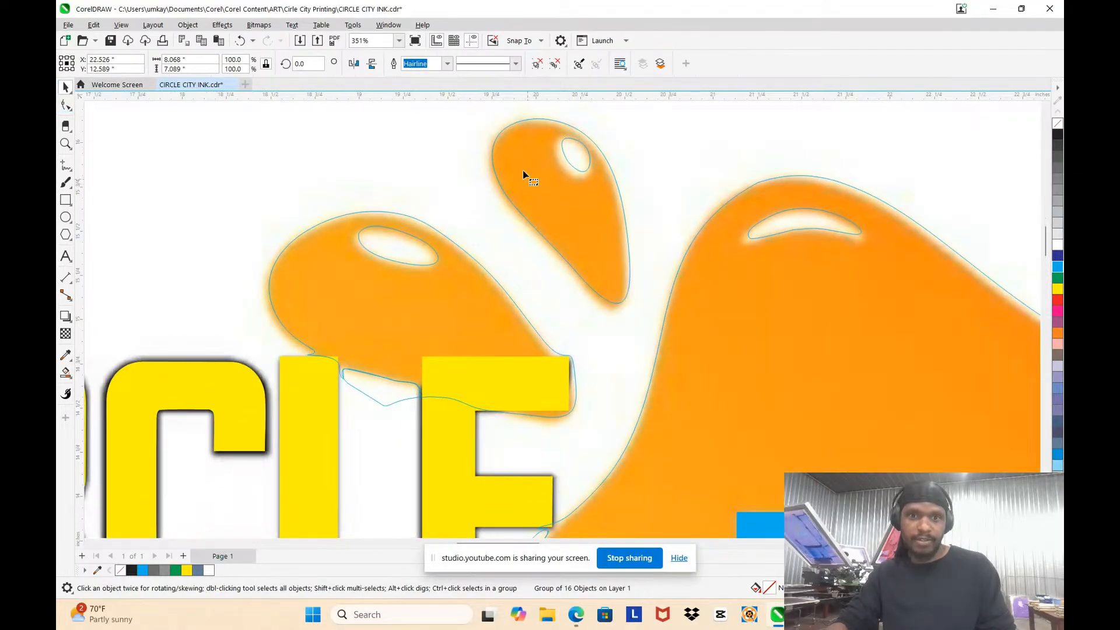
scroll(522, 170, "up", 2)
key("F10")
scroll(601, 153, "down", 3)
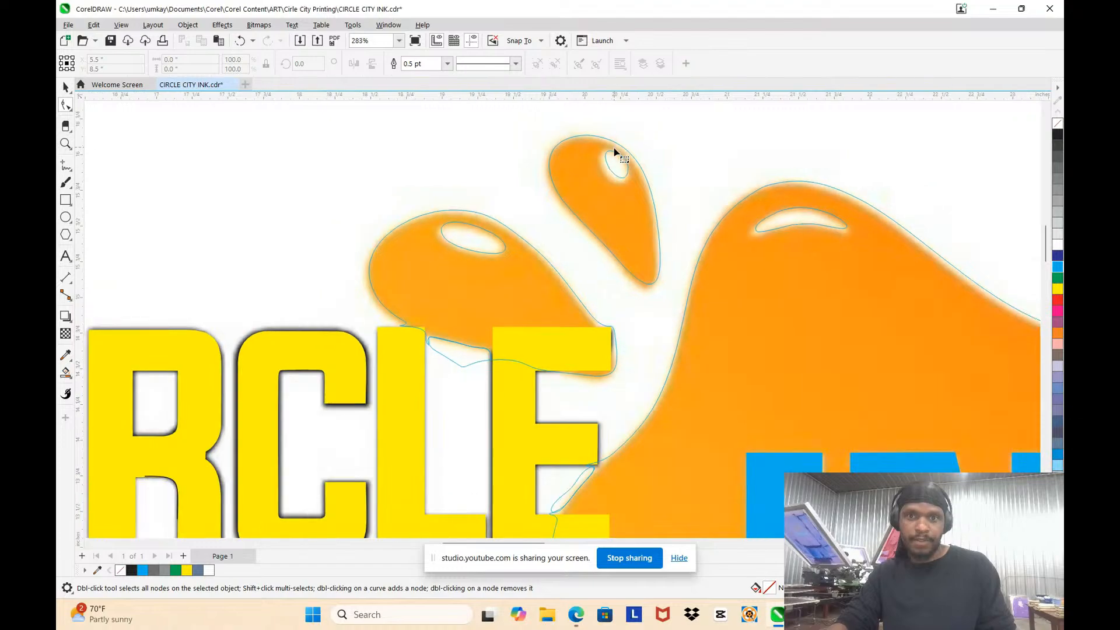
scroll(615, 156, "up", 2)
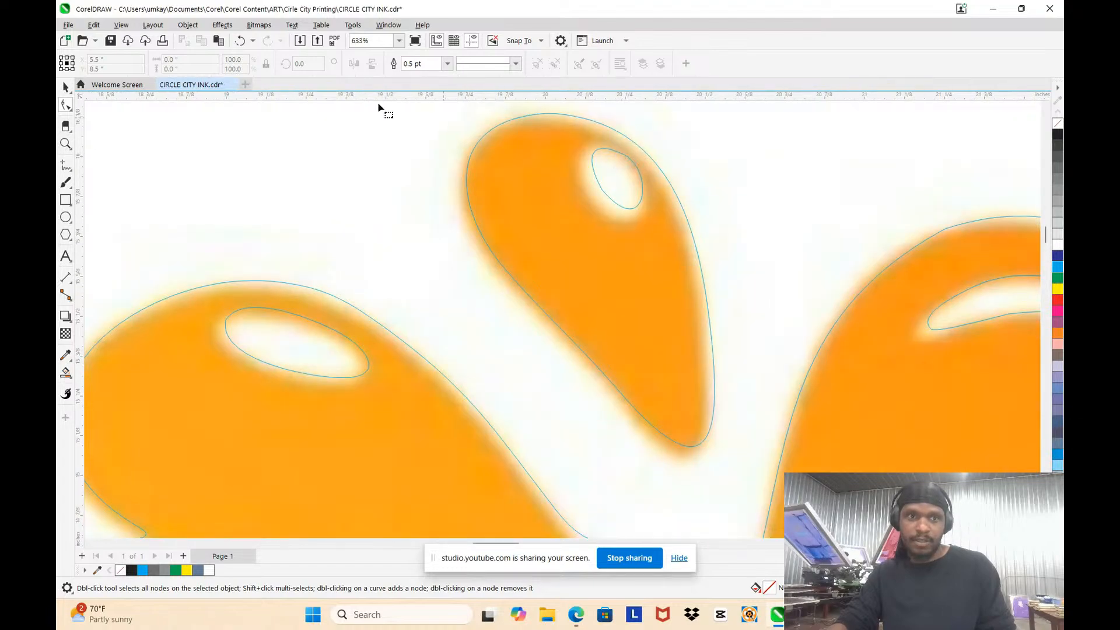
scroll(540, 216, "down", 5)
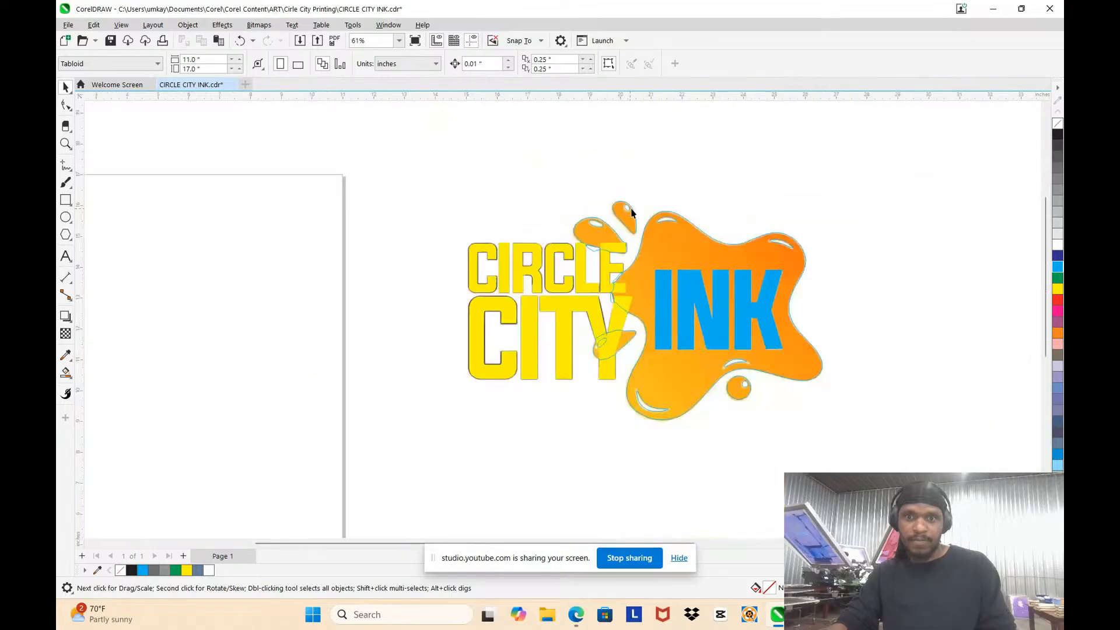
Step: Ungroup the traced splat outline into its individual curves
scroll(729, 264, "up", 4)
key("space")
right_click(688, 200)
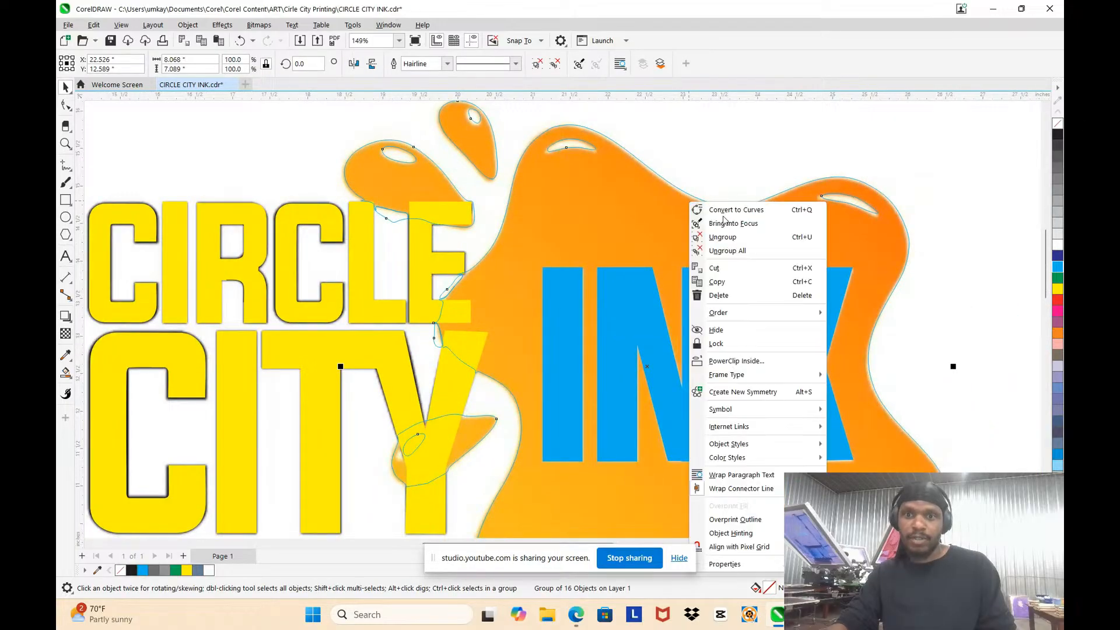
left_click(715, 238)
scroll(452, 134, "down", 2)
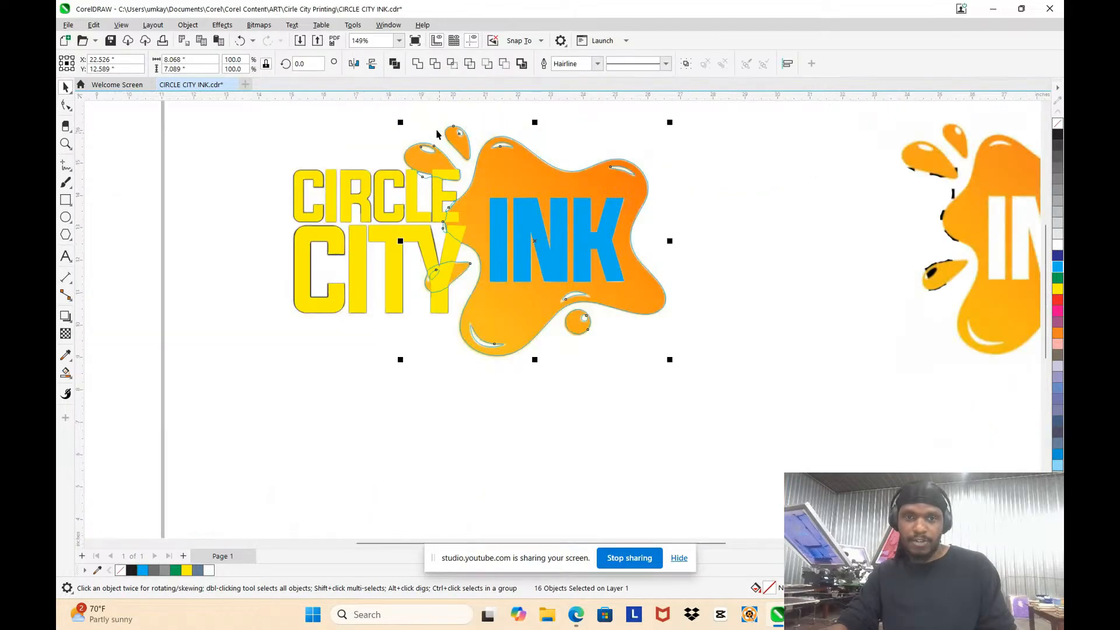
Step: Enlarge the small teardrop's highlight to about 0.181 by 0.215 in and reposition it over the original highlight
scroll(452, 134, "up", 4)
scroll(550, 130, "up", 4)
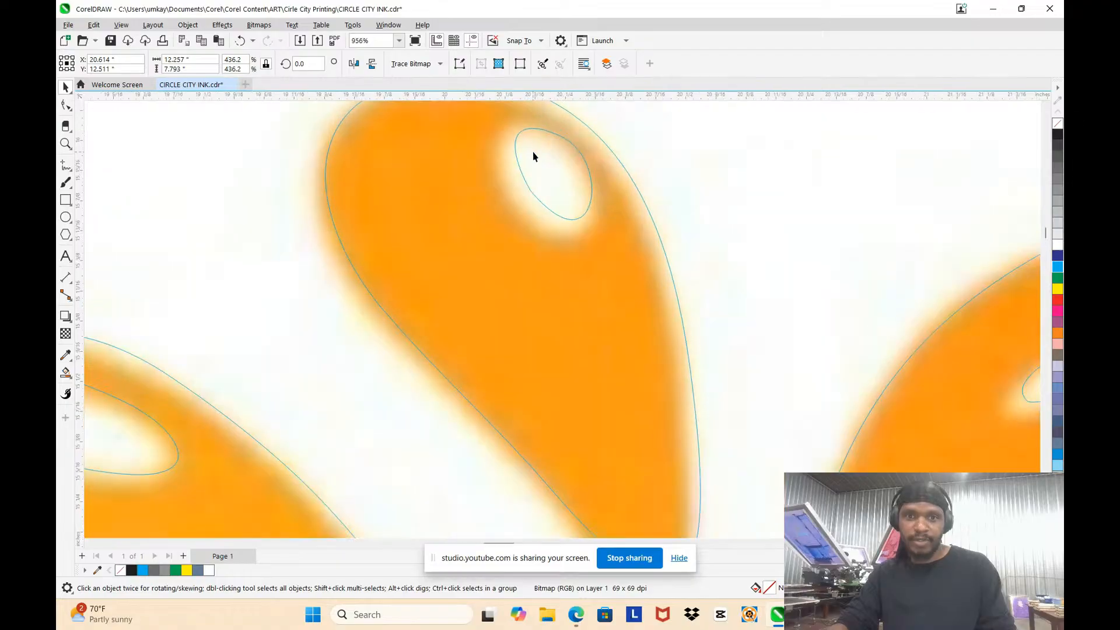
left_click(536, 149)
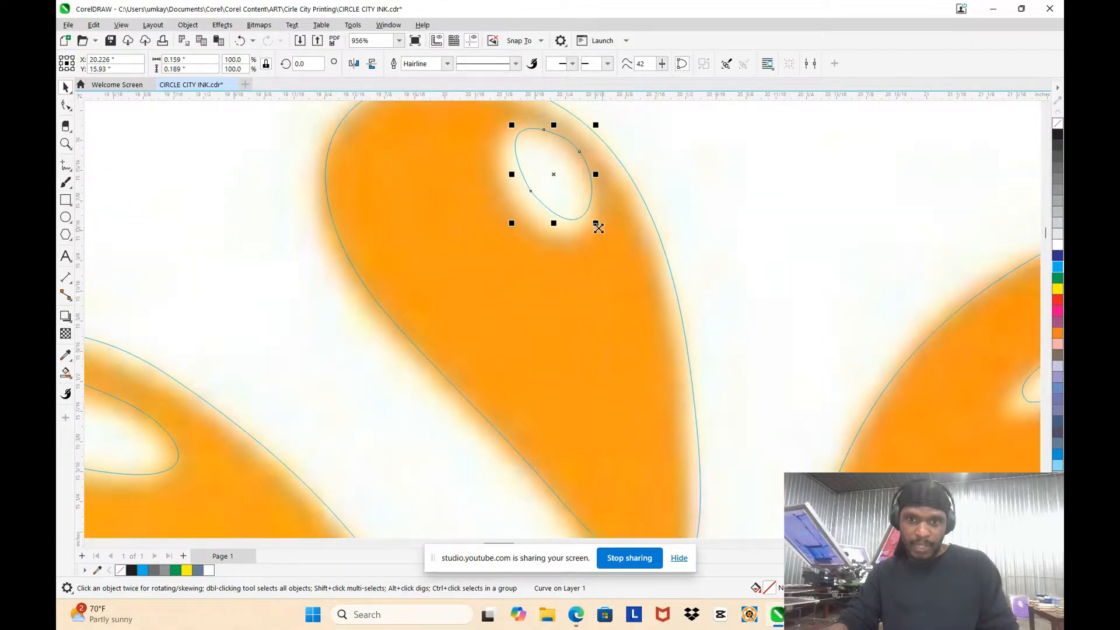
left_click_drag(599, 227, 610, 241)
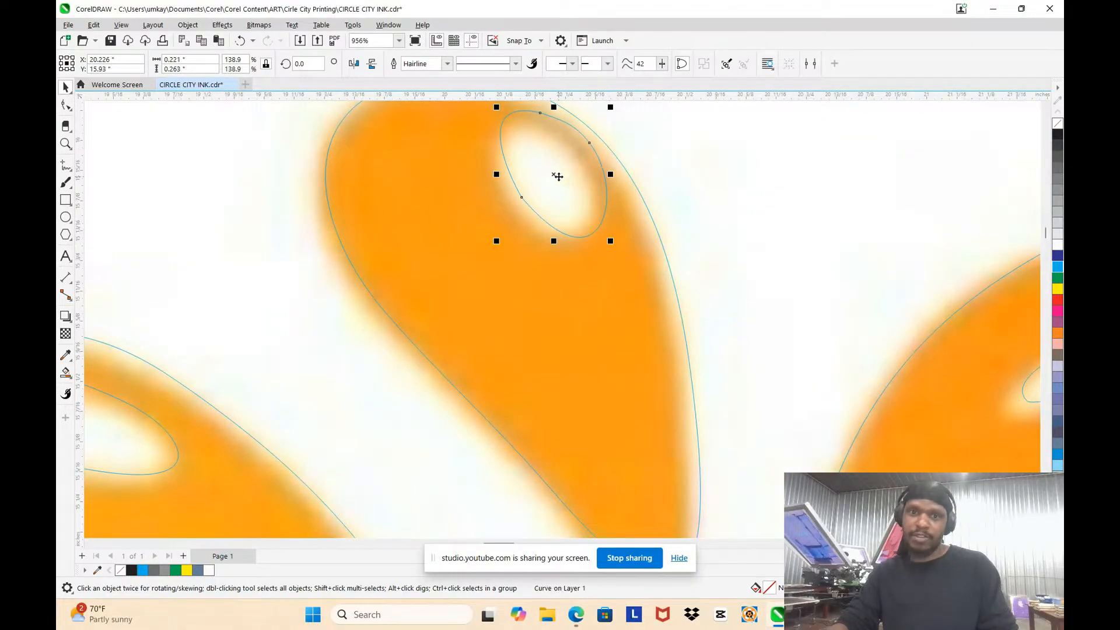
left_click_drag(557, 176, 552, 190)
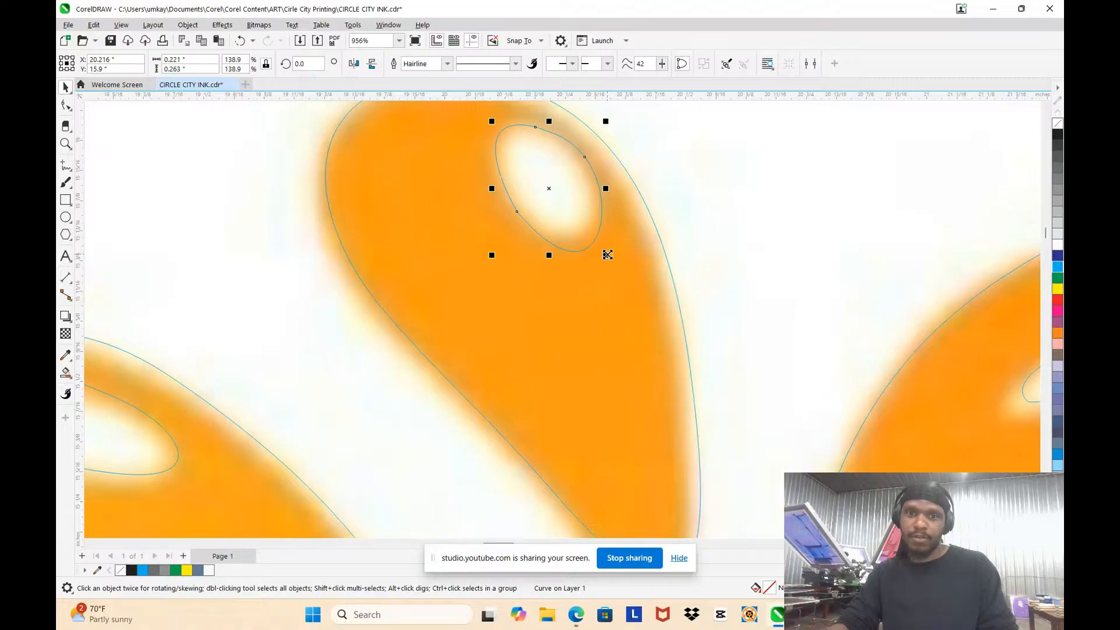
left_click_drag(607, 254, 596, 243)
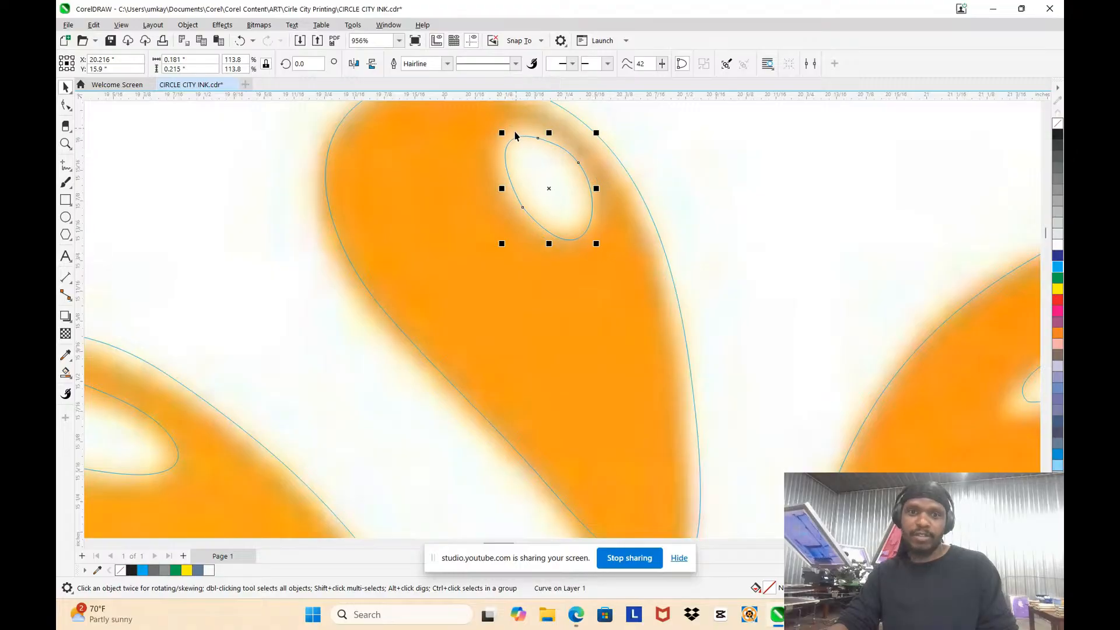
Step: Shift the small teardrop's outline up and to the left and stretch it to about 0.785 by 1.089 in over the original
left_click(610, 163)
scroll(618, 158, "down", 3)
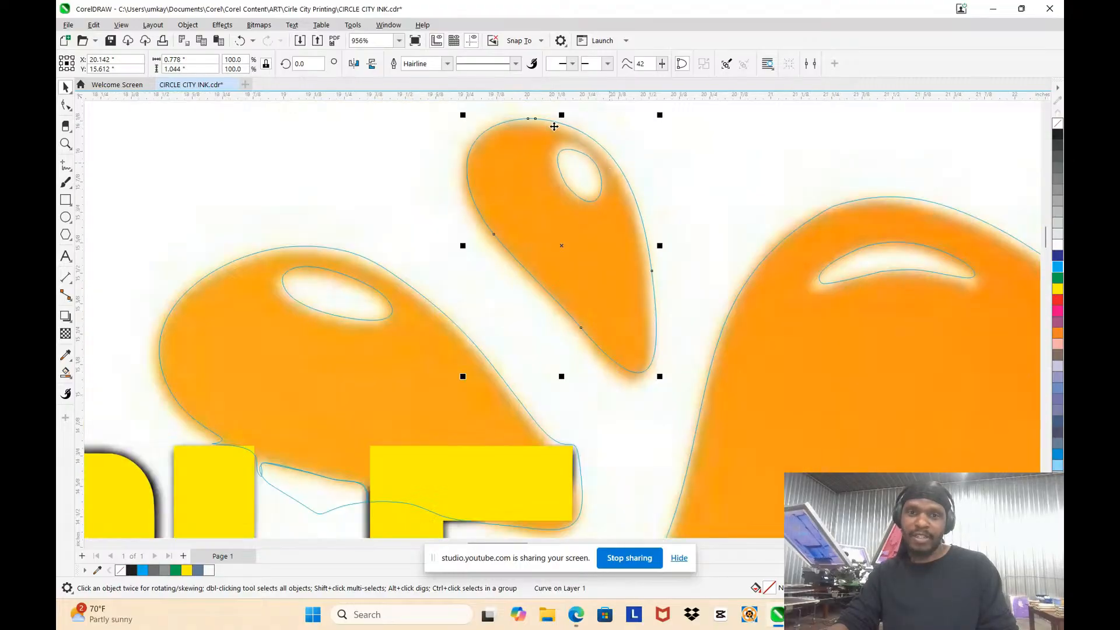
scroll(528, 122, "up", 3)
scroll(531, 121, "down", 4)
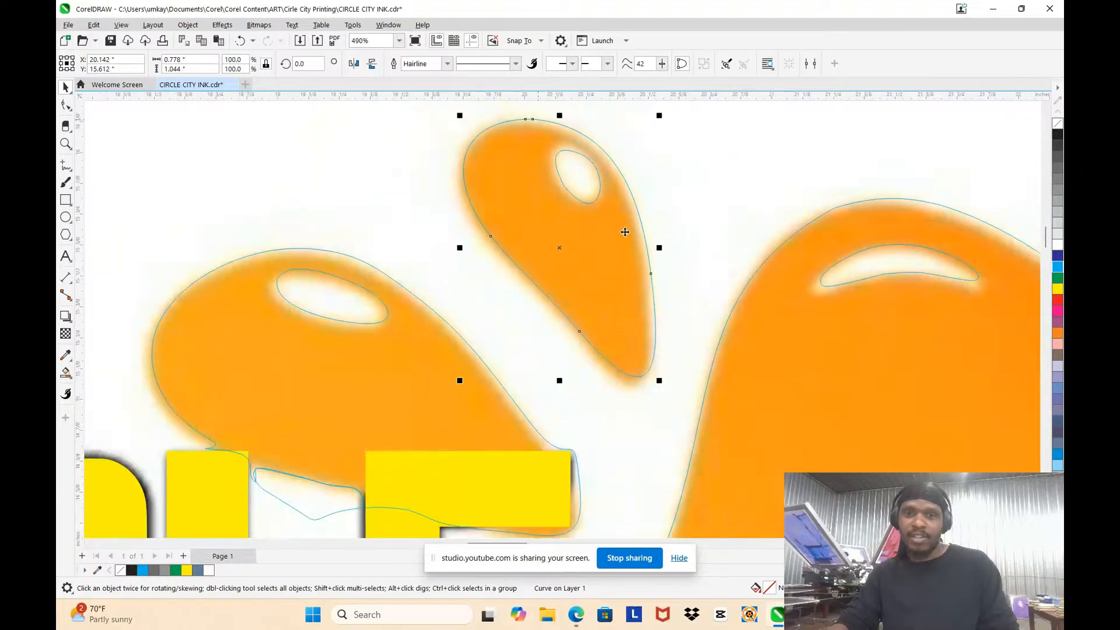
left_click_drag(642, 249, 635, 243)
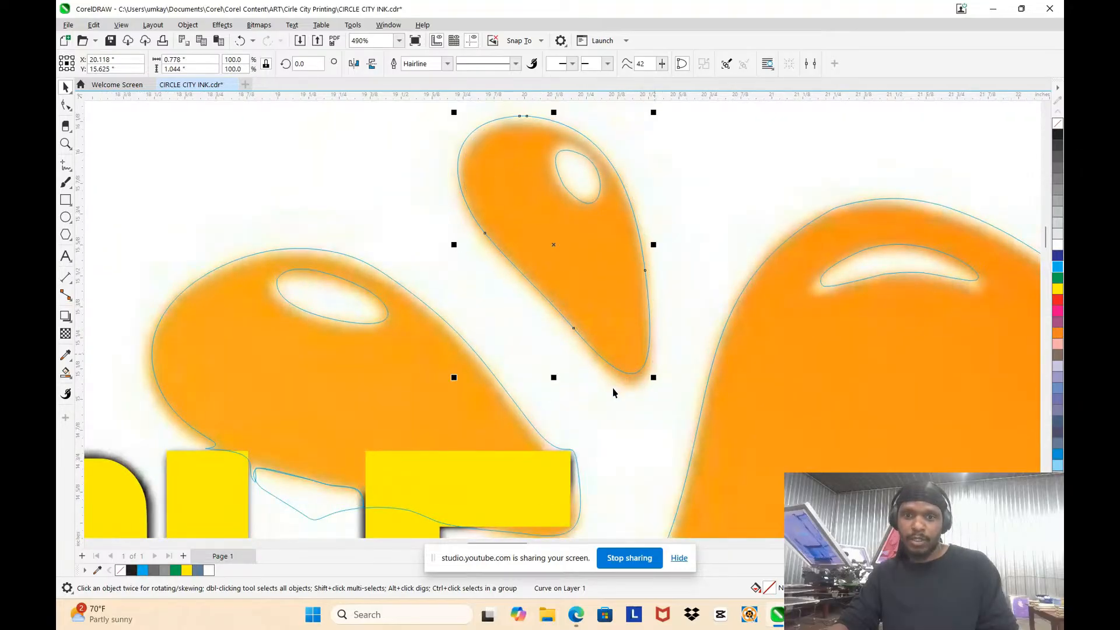
left_click_drag(553, 380, 554, 392)
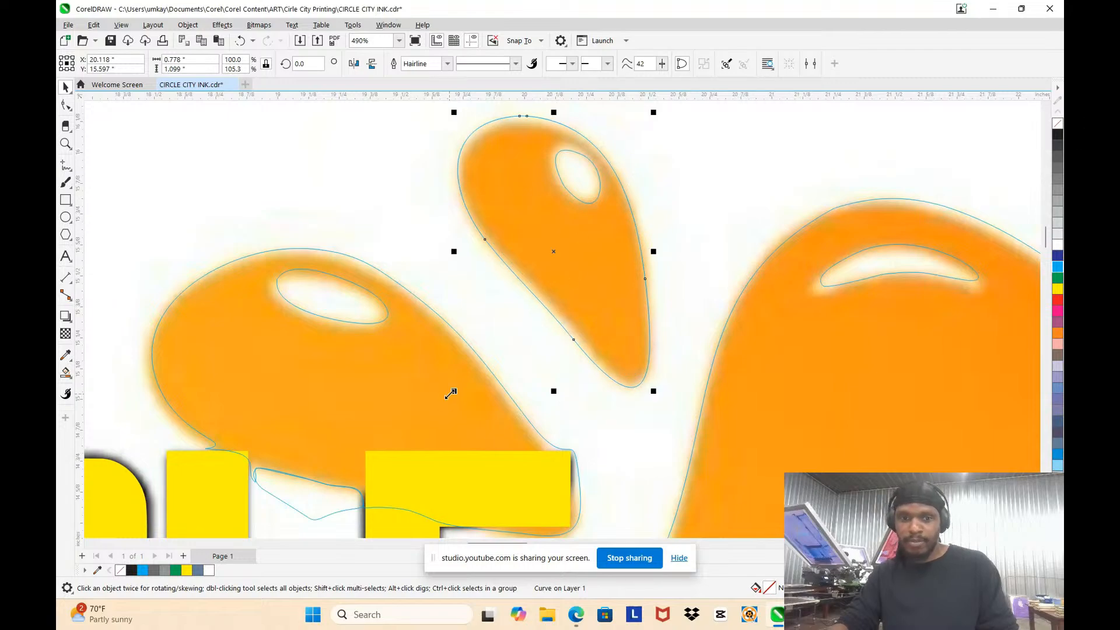
left_click_drag(450, 394, 452, 390)
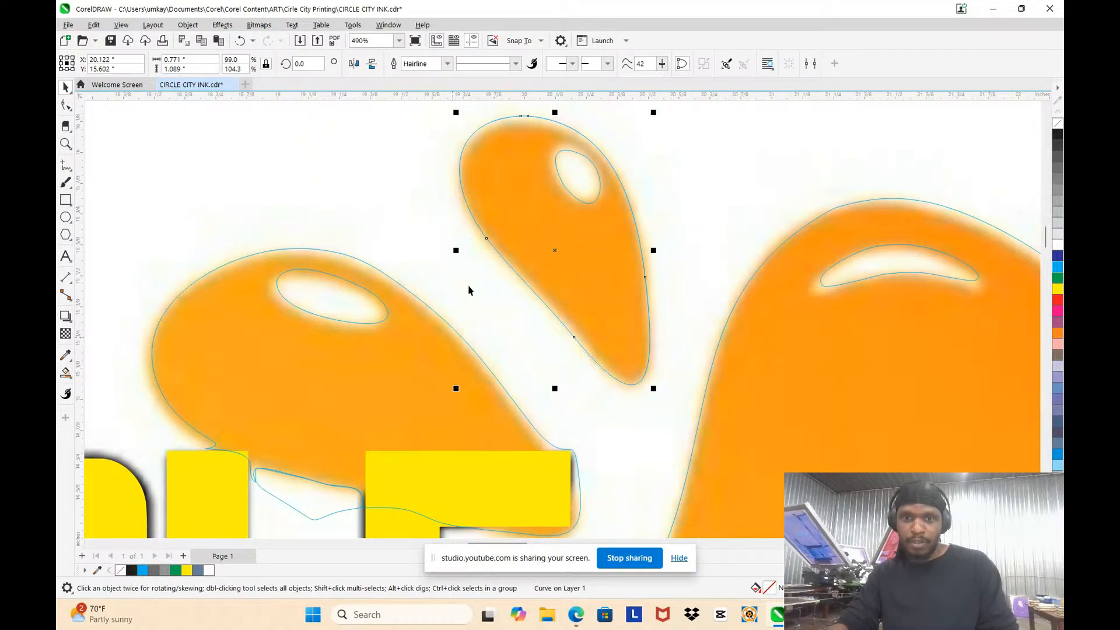
left_click_drag(657, 249, 661, 247)
Step: Reshape the left end of the splat's upper-right highlight, repositioning and replacing nodes so it follows the original's rounded tip
scroll(611, 166, "down", 2)
scroll(869, 252, "down", 2)
scroll(869, 303, "up", 4)
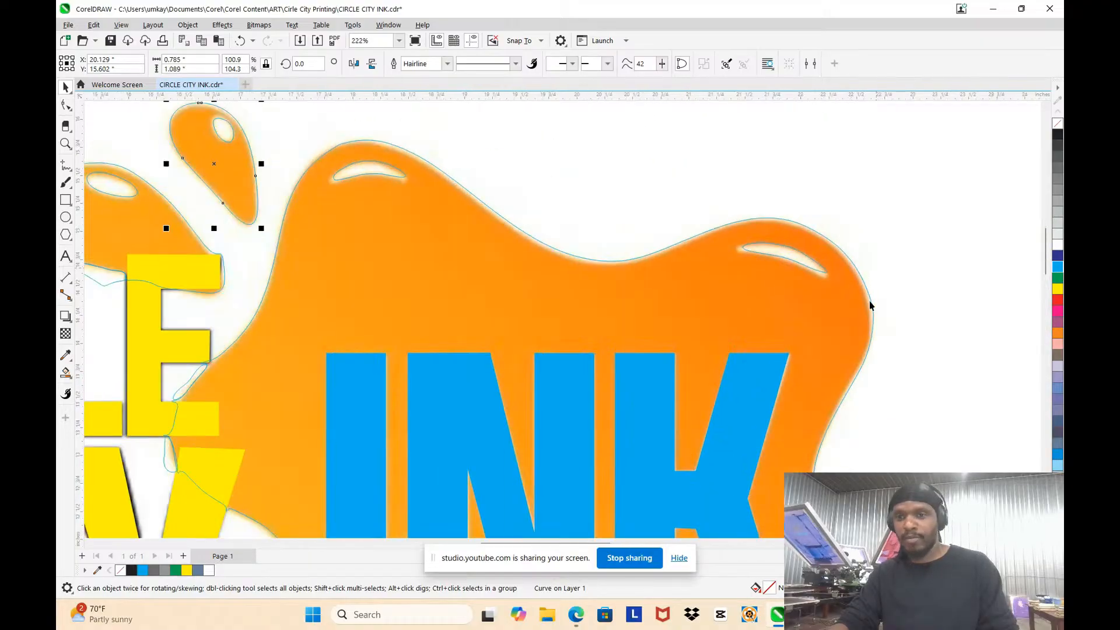
double_click(755, 234)
scroll(639, 236, "up", 2)
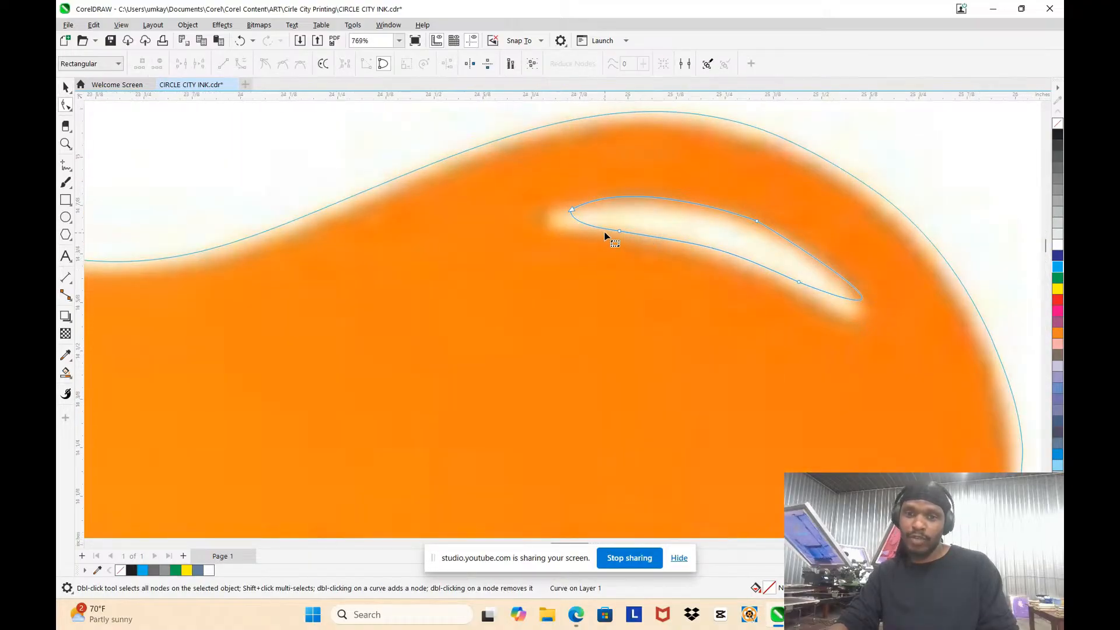
scroll(604, 233, "up", 3)
left_click_drag(546, 196, 508, 226)
double_click(516, 208)
scroll(527, 195, "up", 3)
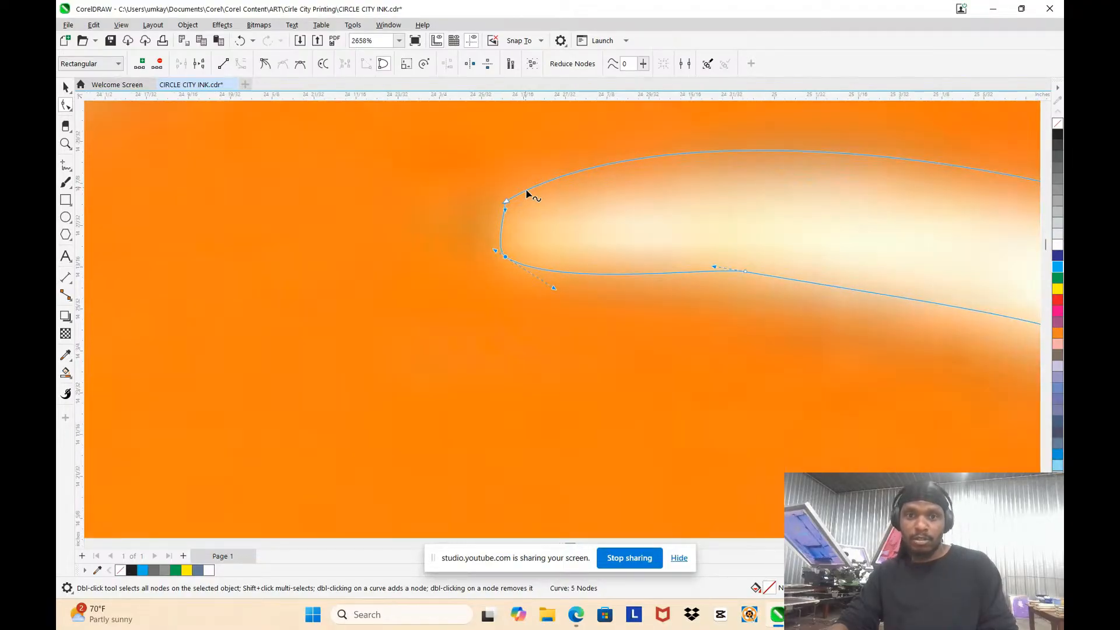
double_click(529, 189)
double_click(505, 202)
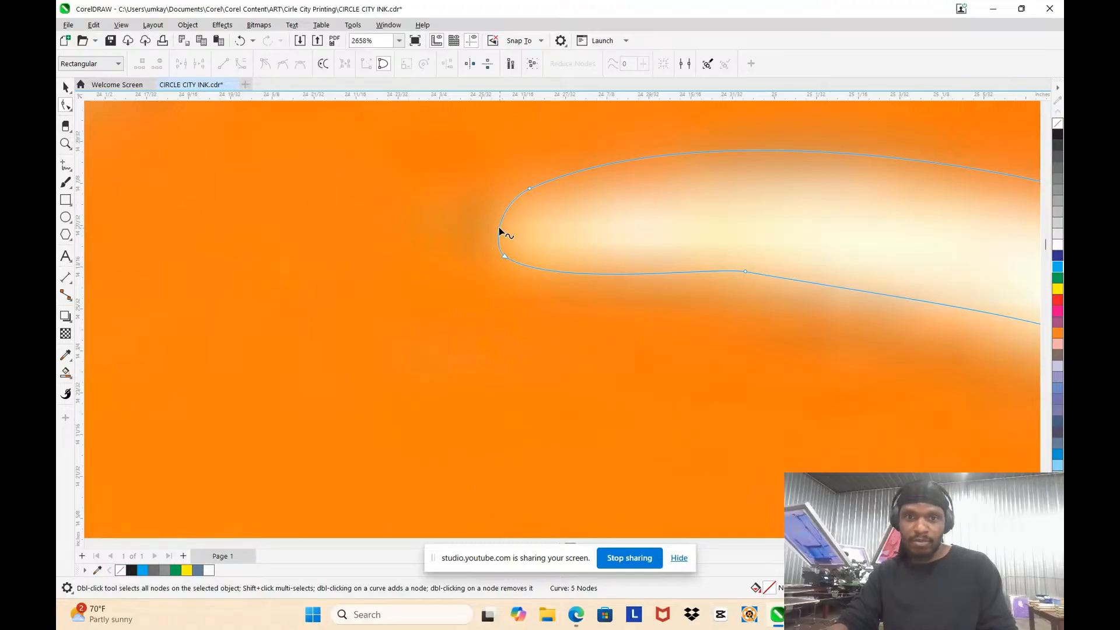
double_click(498, 227)
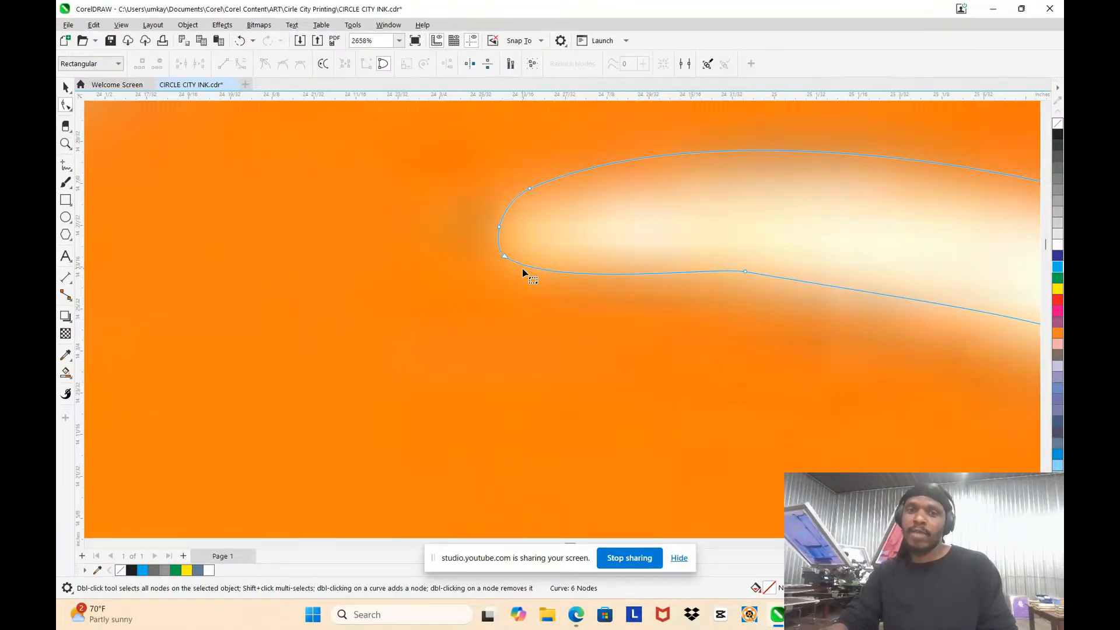
double_click(534, 269)
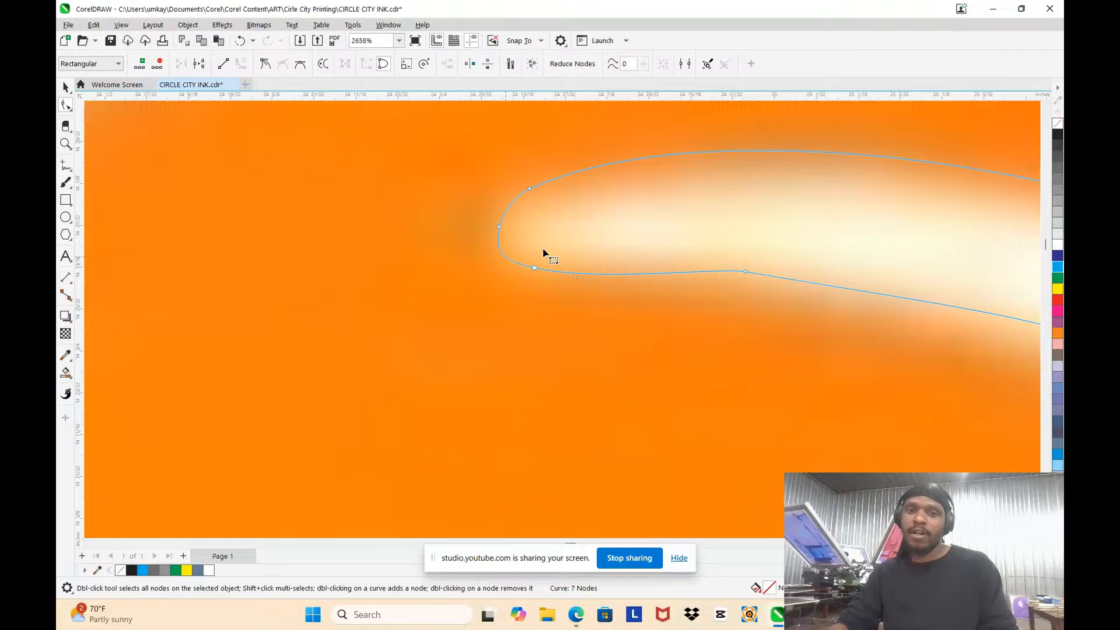
Step: Reshape the lower edge and right end of the upper-right highlight with added and moved nodes to match the original
scroll(548, 245, "down", 2)
scroll(773, 280, "up", 1)
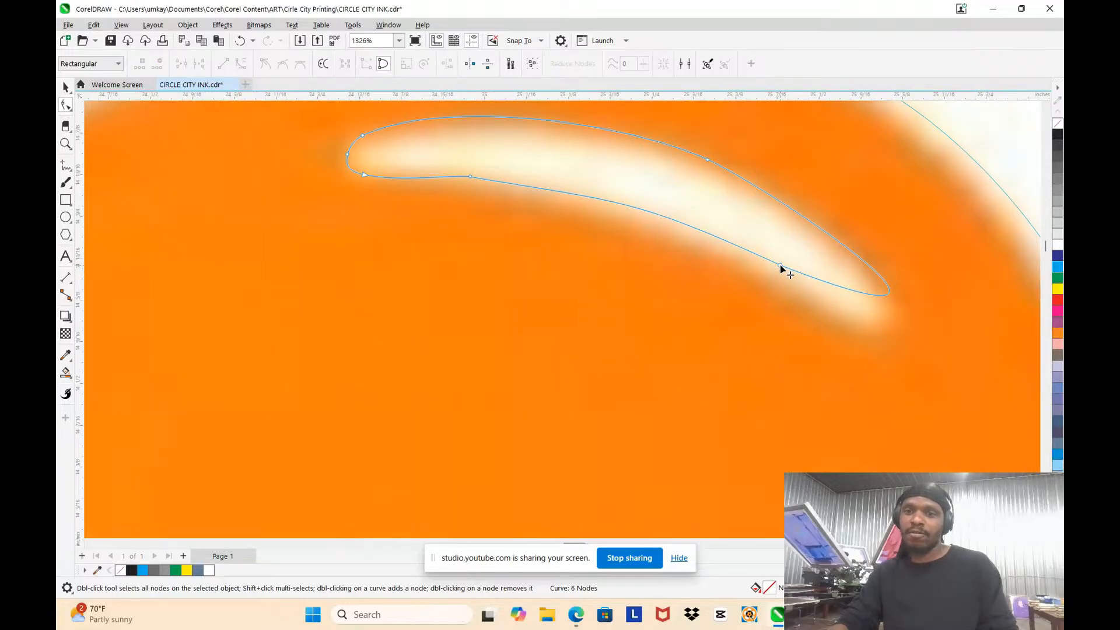
left_click_drag(781, 268, 757, 267)
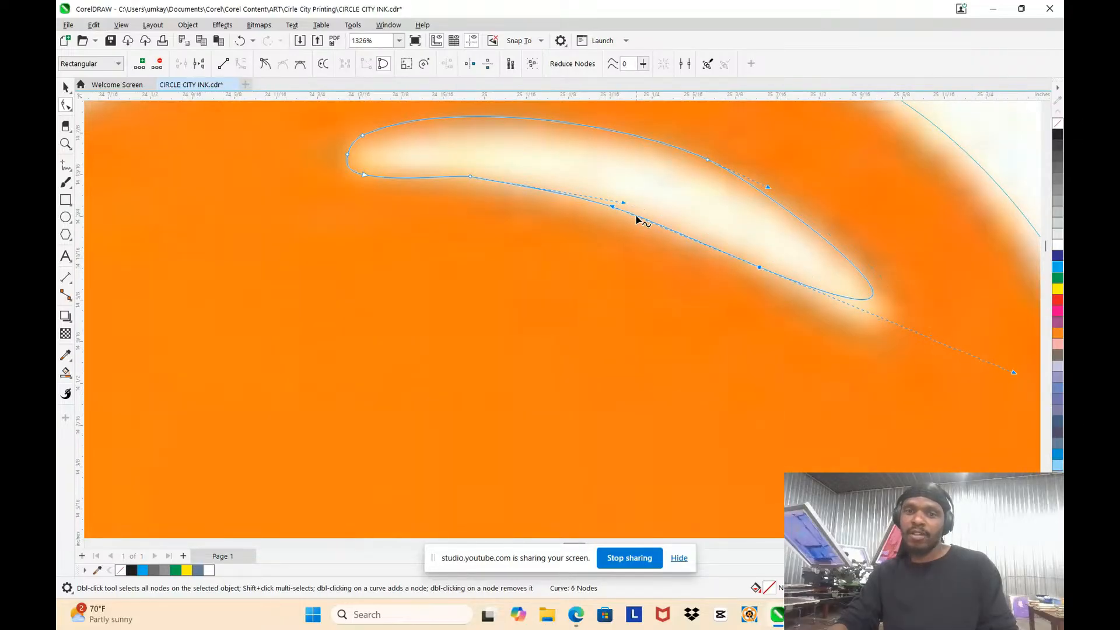
double_click(638, 218)
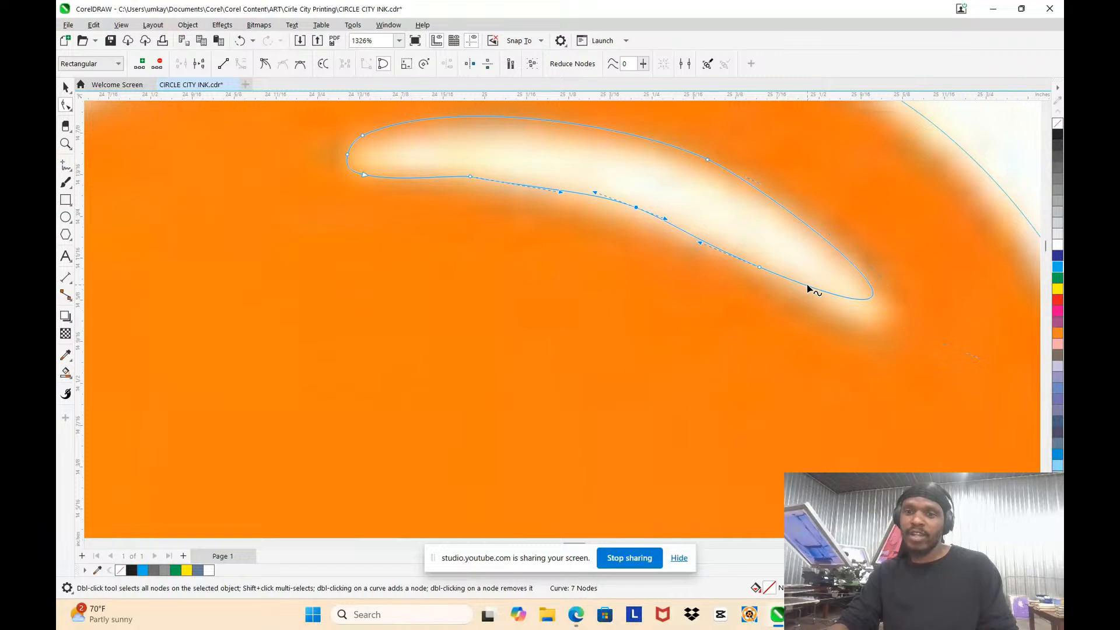
left_click_drag(808, 287, 872, 271)
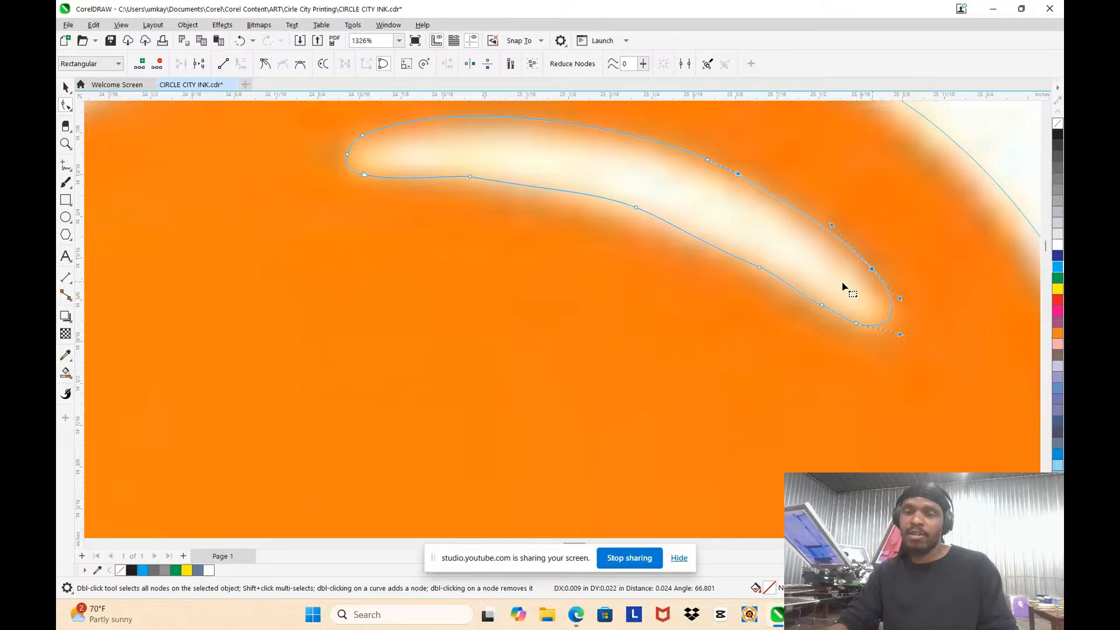
left_click(890, 332)
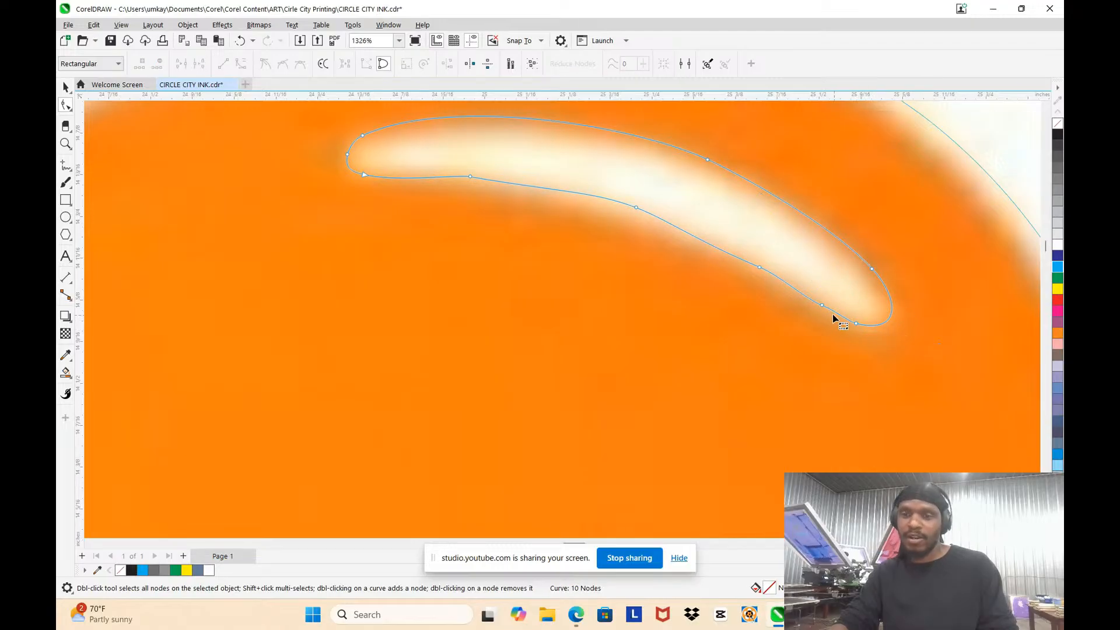
Step: Smooth the lower edge of the splat's upper-right highlight by repositioning the node near its right tip and removing surplus nodes
left_click_drag(829, 321, 828, 315)
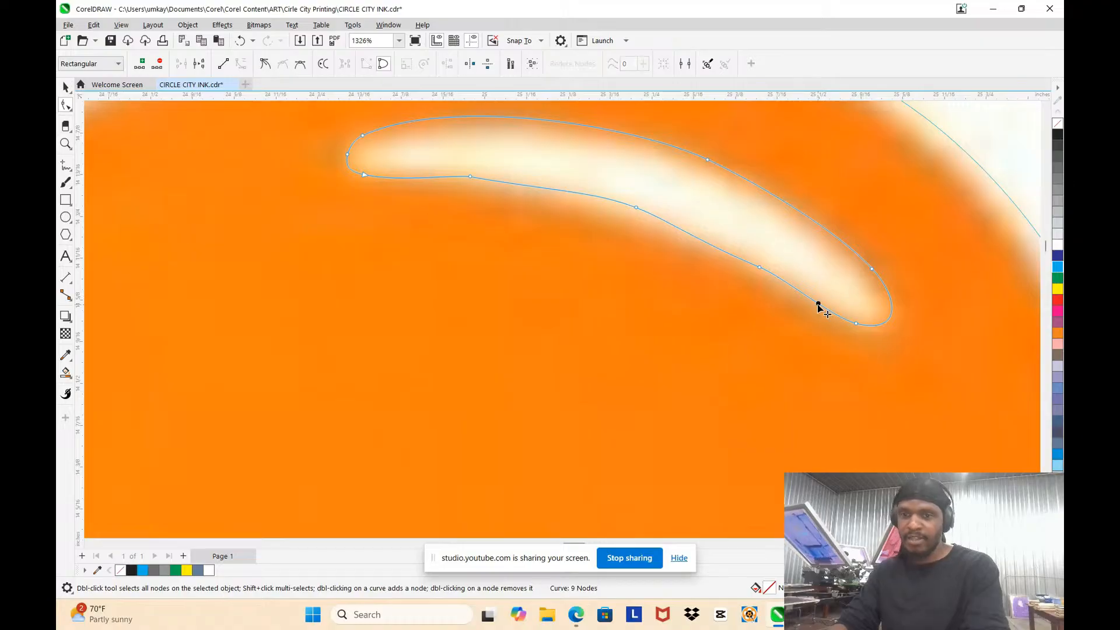
key("Delete")
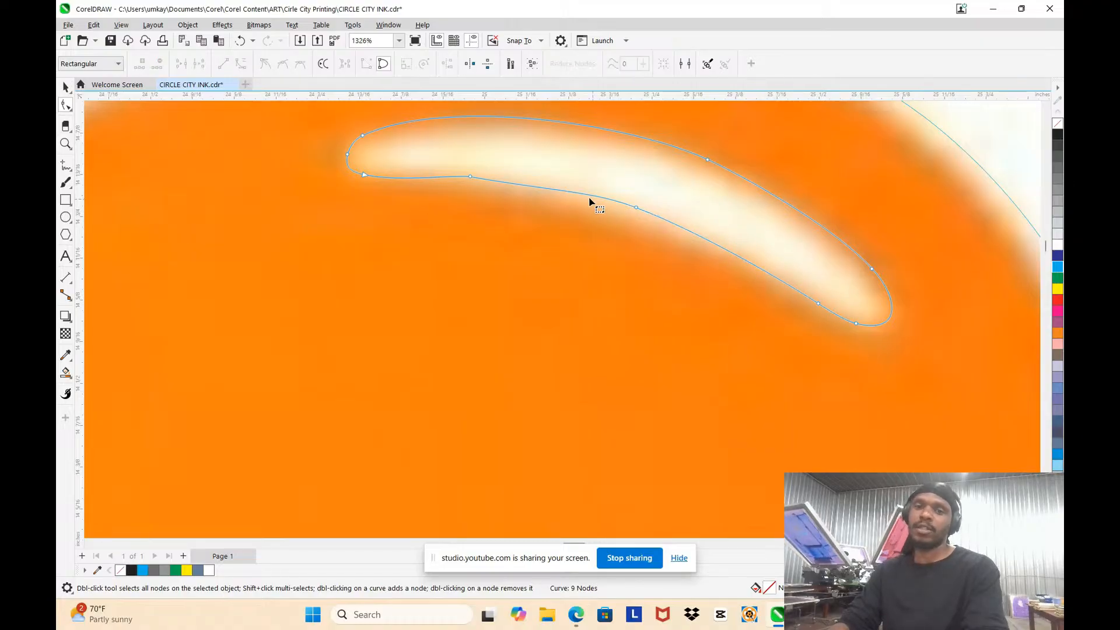
double_click(698, 235)
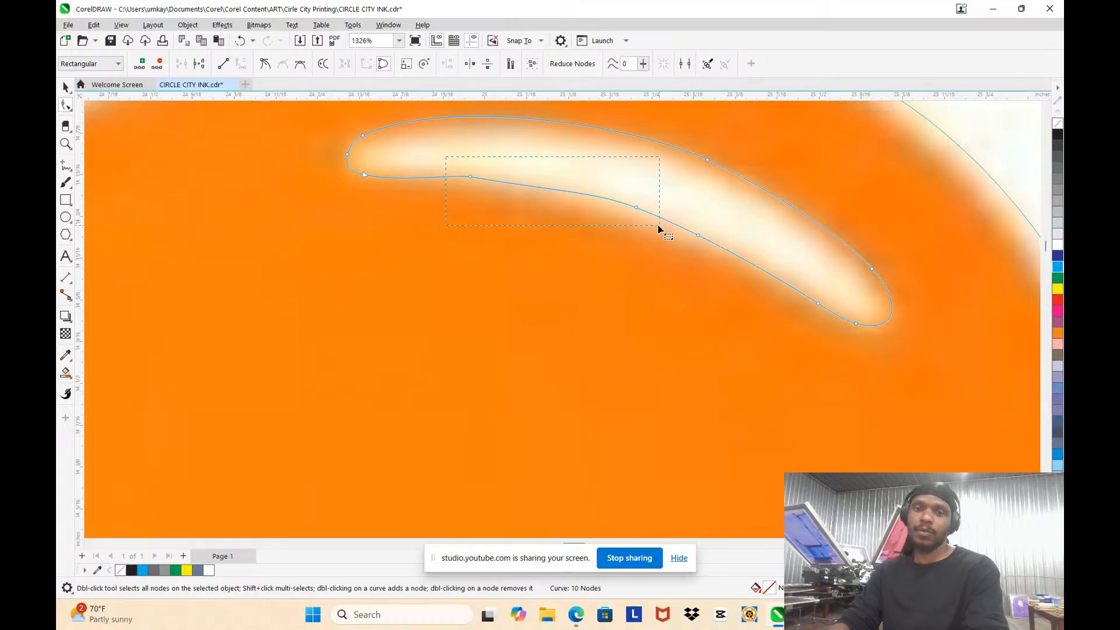
left_click_drag(659, 227, 659, 228)
key("Delete")
scroll(641, 204, "down", 3)
scroll(659, 186, "up", 2)
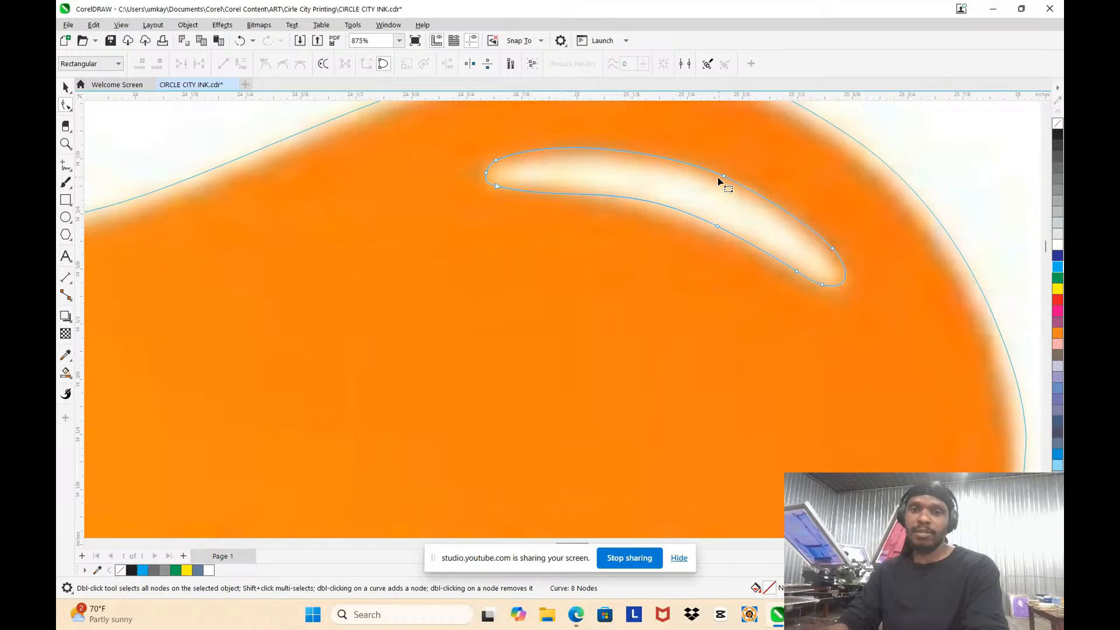
Step: Reshape the splat outline's dip between its two upper lobes, moving the dip's node and curve down onto the original edge
scroll(718, 181, "down", 5)
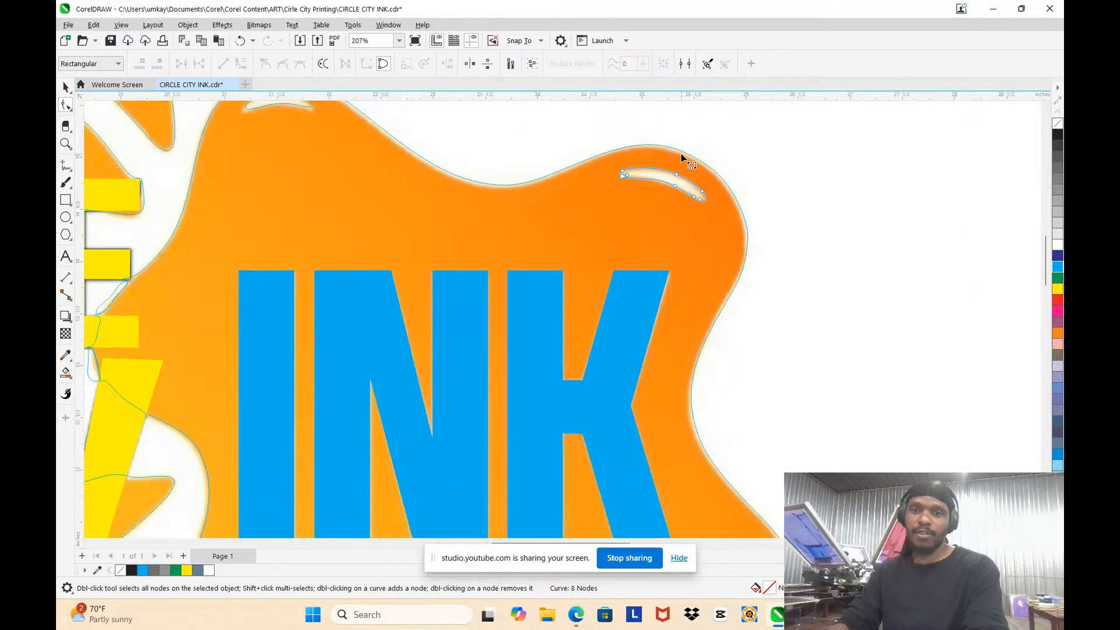
scroll(505, 167, "up", 3)
left_click(430, 203)
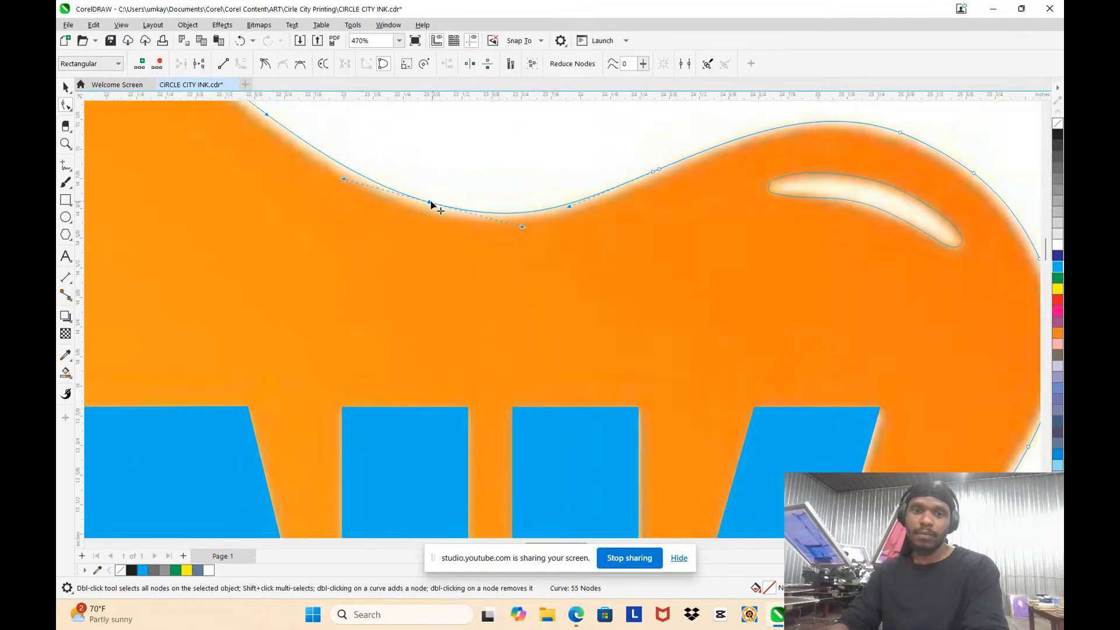
left_click_drag(430, 203, 421, 209)
left_click_drag(632, 153, 655, 176)
left_click(650, 208)
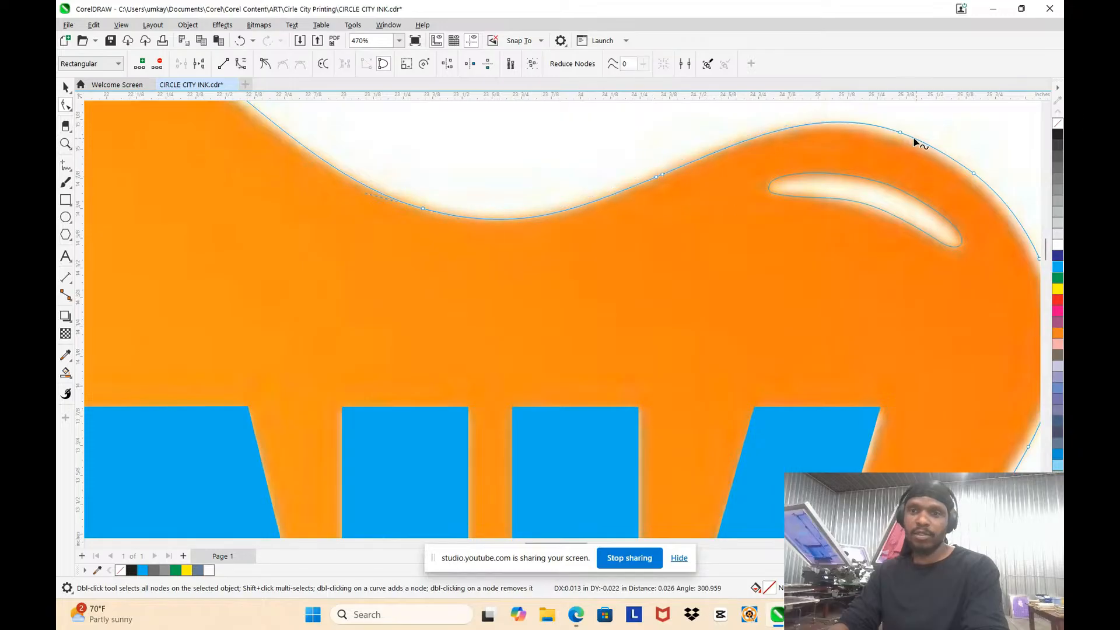
scroll(887, 129, "down", 2)
scroll(741, 120, "up", 3)
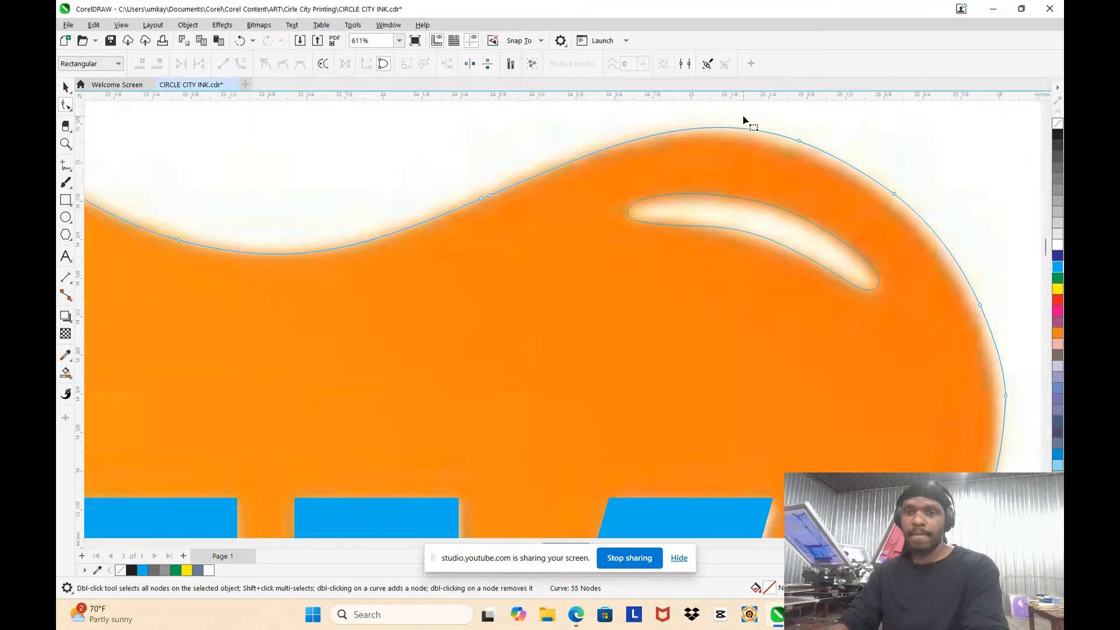
Step: Refit the outer side of the splat's upper-right lobe by deleting surplus nodes and moving the outermost node inward, undoing the last change
scroll(867, 182, "down", 1)
left_click_drag(896, 202, 913, 249)
scroll(882, 186, "down", 2)
scroll(927, 239, "up", 2)
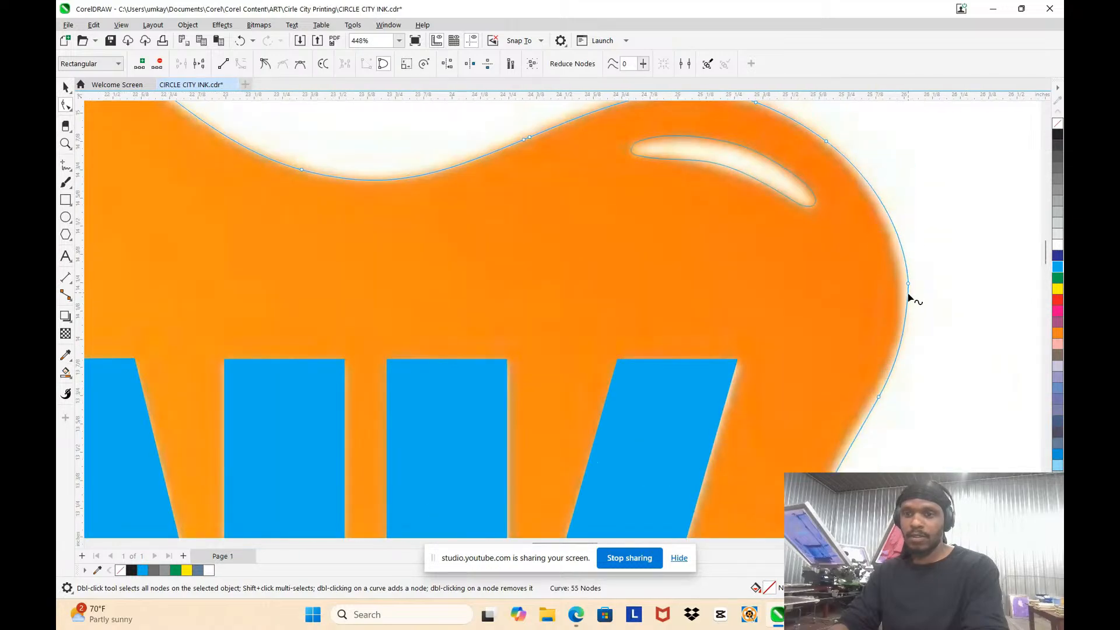
key("Delete")
left_click_drag(906, 291, 901, 282)
scroll(889, 335, "down", 2)
scroll(892, 350, "up", 2)
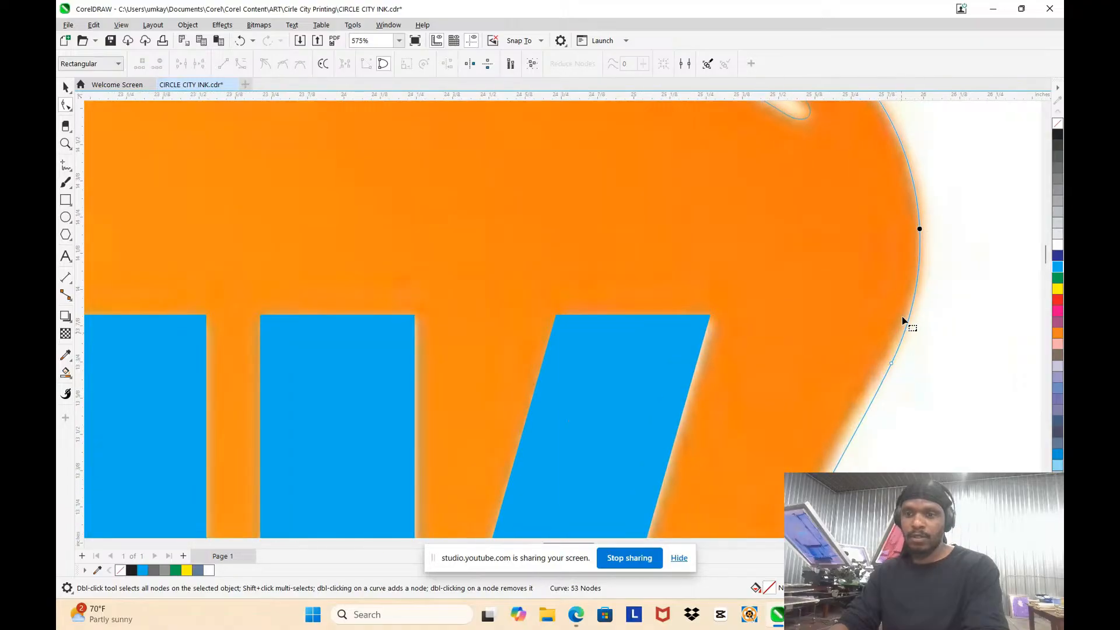
key("ctrl+z")
scroll(882, 282, "down", 3)
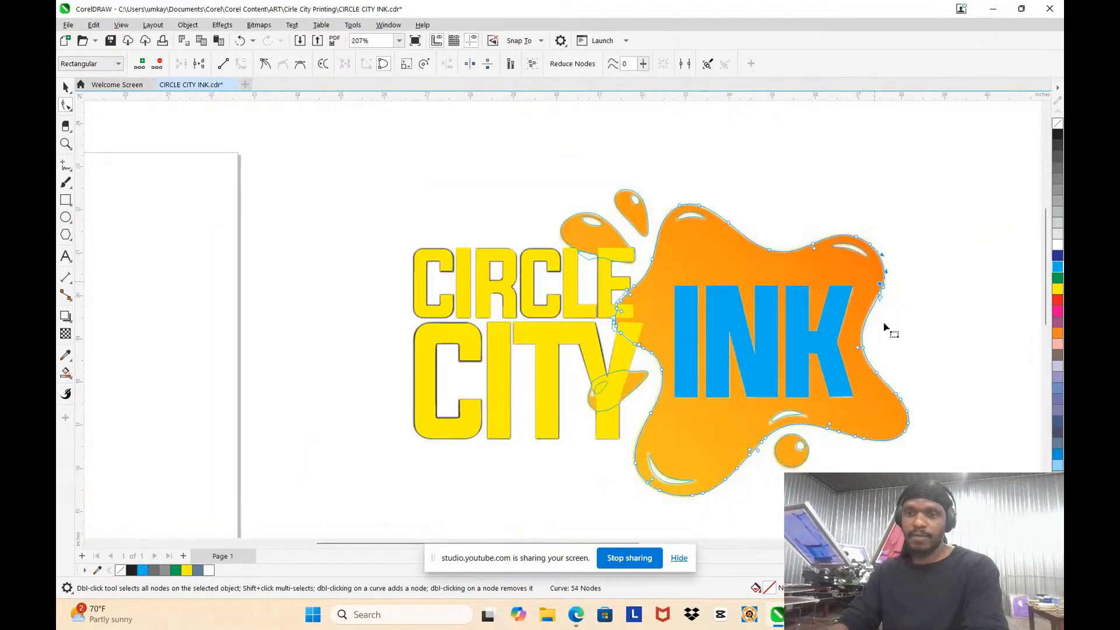
Step: Reshape the splat's right edge beside the letter K, adjusting nodes from the inward curve up to the upper-right lobe
scroll(867, 315, "up", 2)
double_click(866, 135)
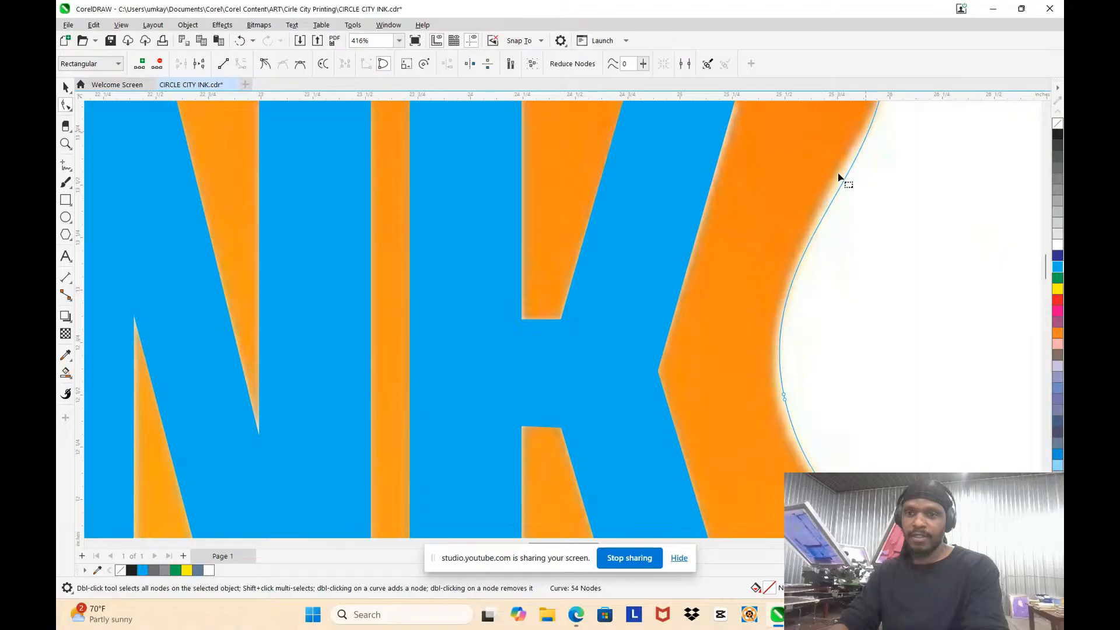
left_click_drag(799, 424, 777, 402)
scroll(796, 225, "down", 3)
scroll(839, 310, "up", 3)
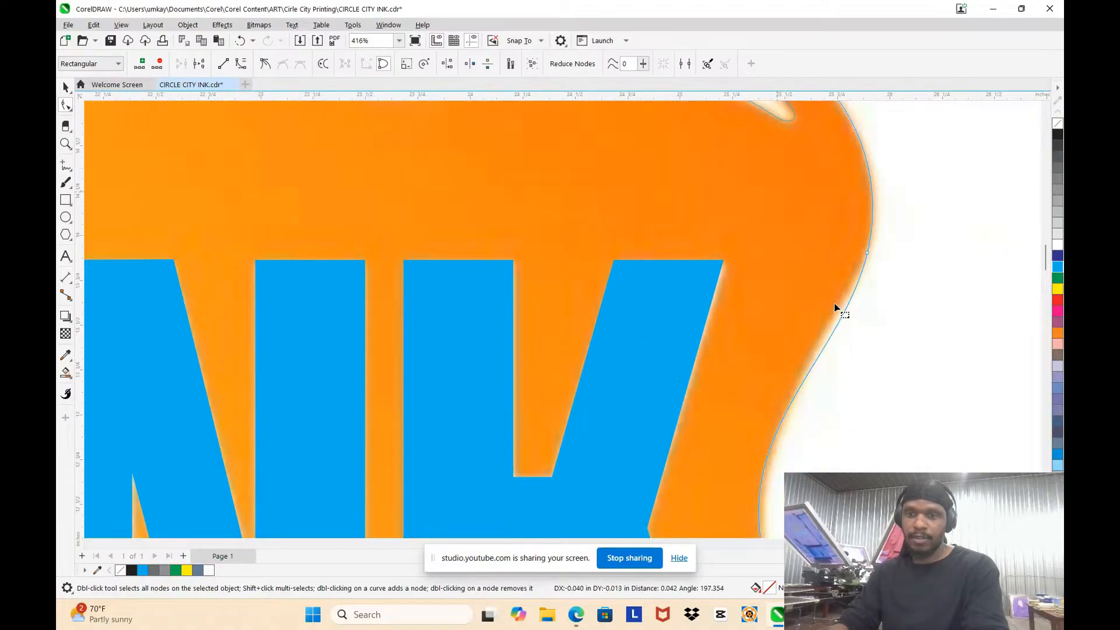
left_click_drag(822, 359, 824, 328)
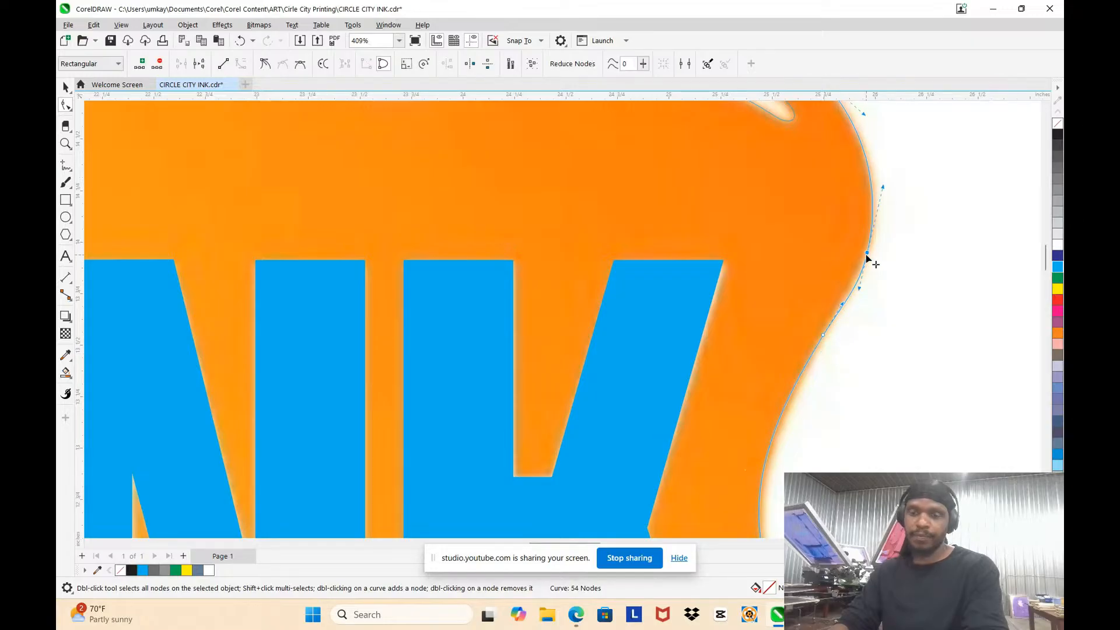
scroll(838, 240, "down", 2)
scroll(837, 241, "down", 3)
scroll(803, 217, "up", 2)
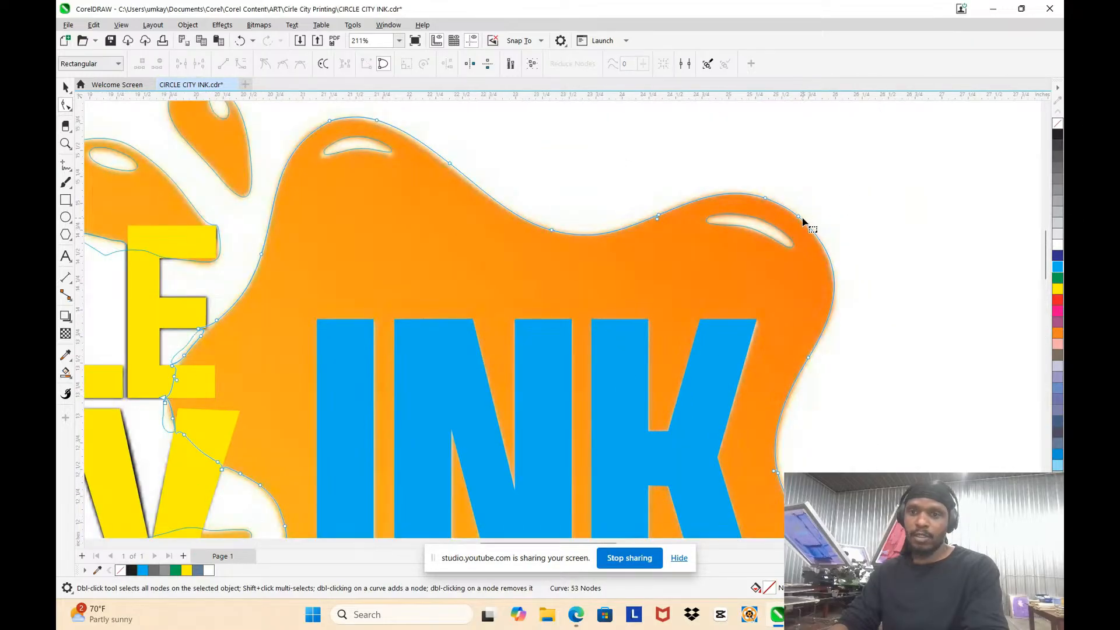
left_click_drag(802, 218, 837, 252)
Step: Delete surplus nodes along the upper edge of the splat's lower-right arm and pull that edge onto the original
scroll(825, 243, "down", 3)
scroll(799, 275, "up", 3)
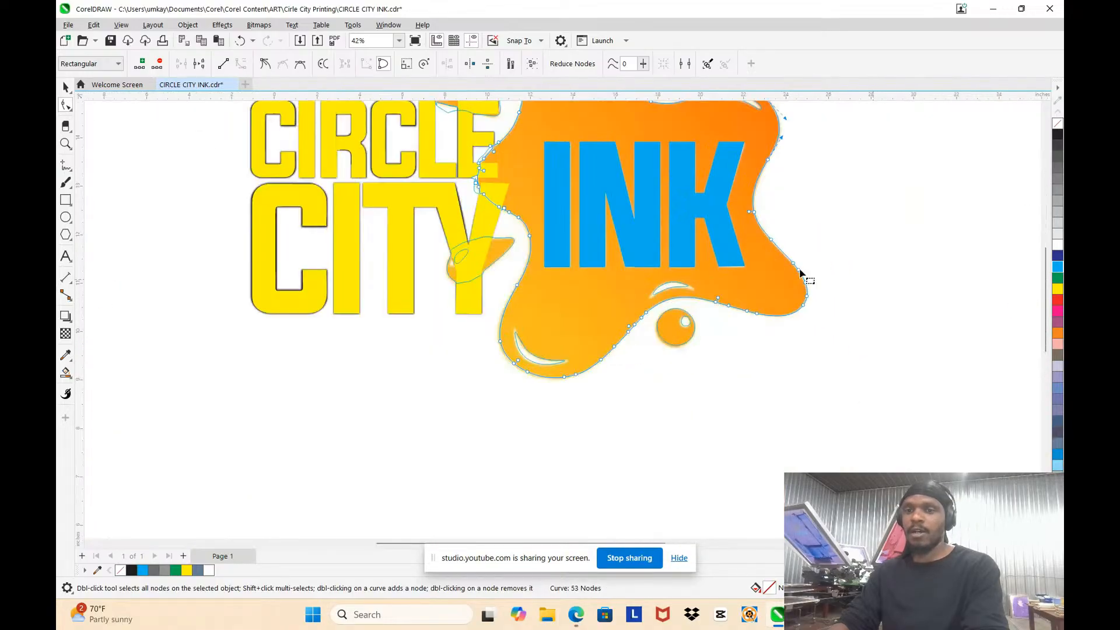
mouse_move(730, 200)
left_mouse_down()
mouse_move(726, 189)
mouse_move(739, 219)
left_mouse_up()
left_click(736, 162)
key("Delete")
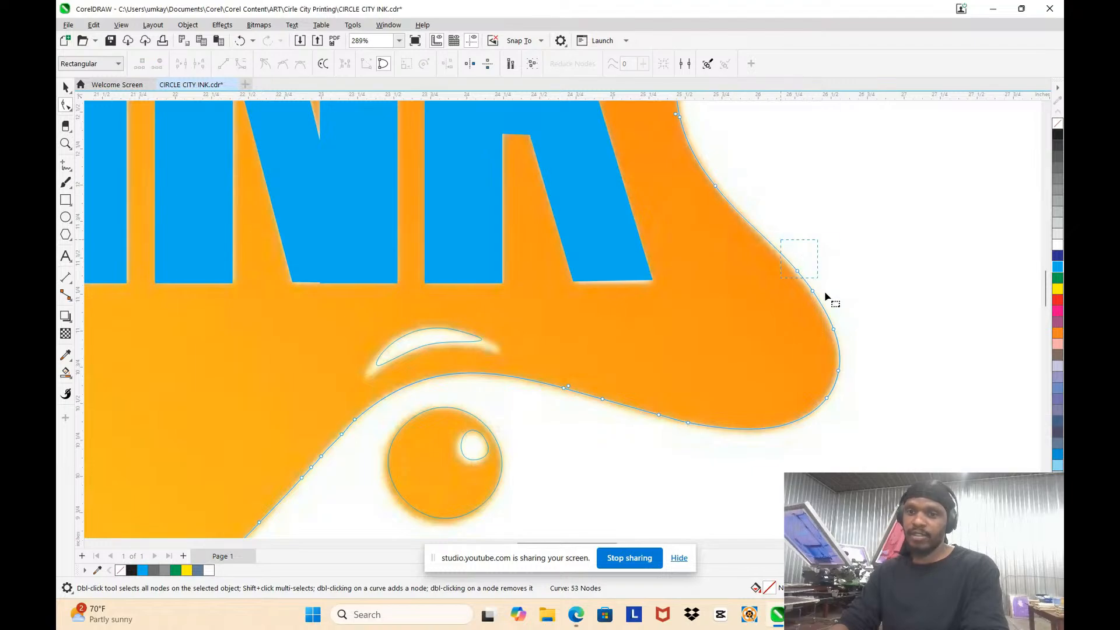
key("Delete")
scroll(840, 346, "up", 2)
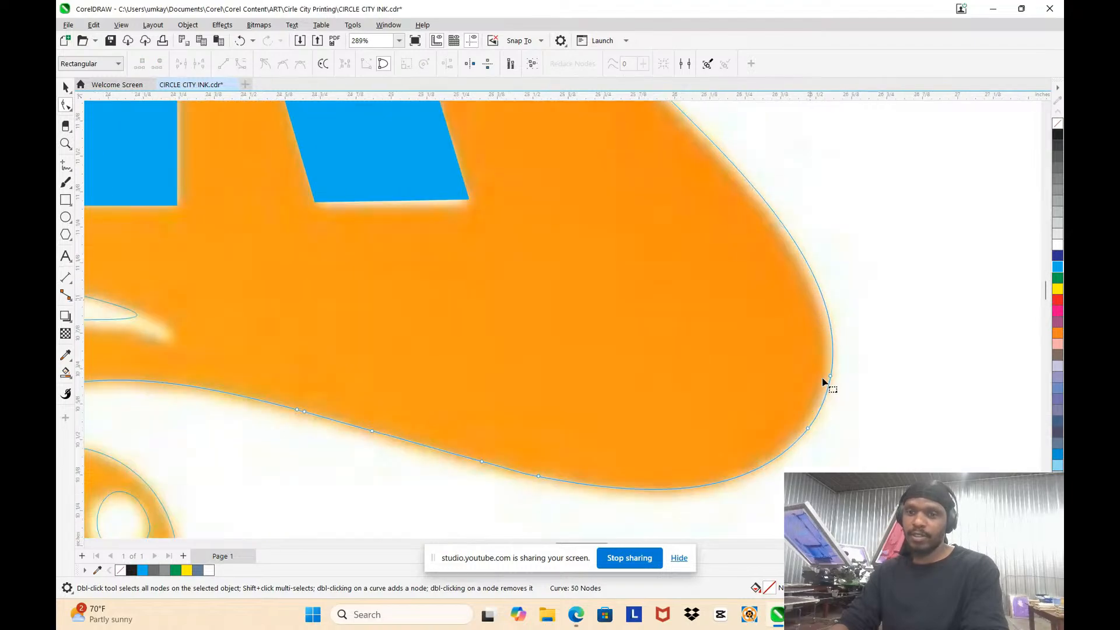
scroll(737, 176, "down", 1)
scroll(737, 176, "up", 2)
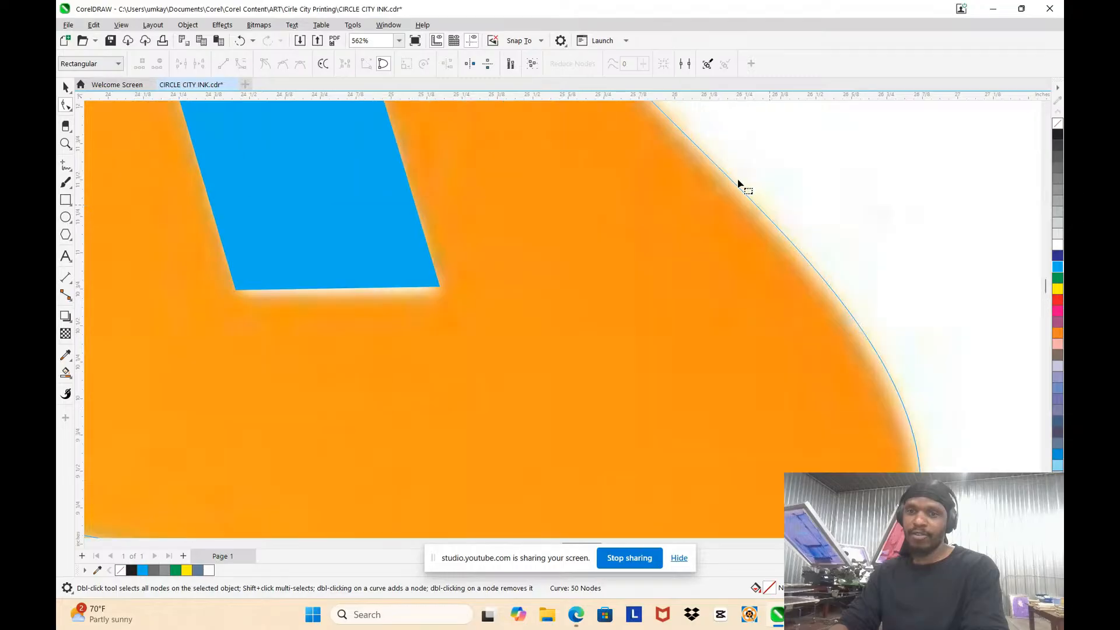
mouse_move(737, 188)
left_mouse_down()
mouse_move(733, 195)
mouse_move(736, 185)
left_mouse_up()
scroll(734, 193, "down", 2)
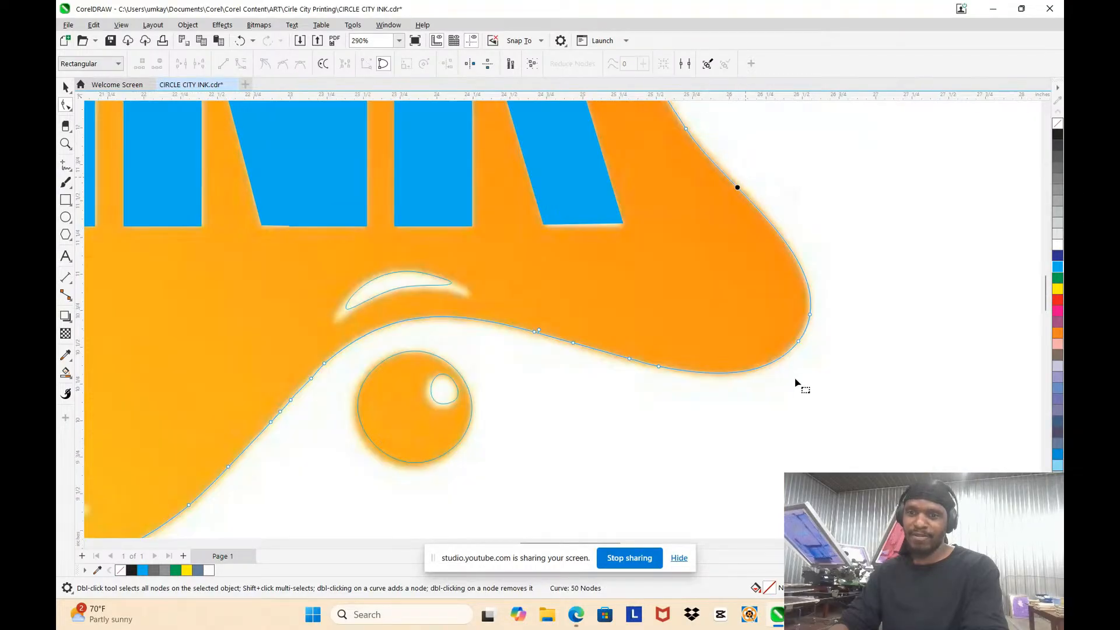
scroll(796, 341, "up", 1)
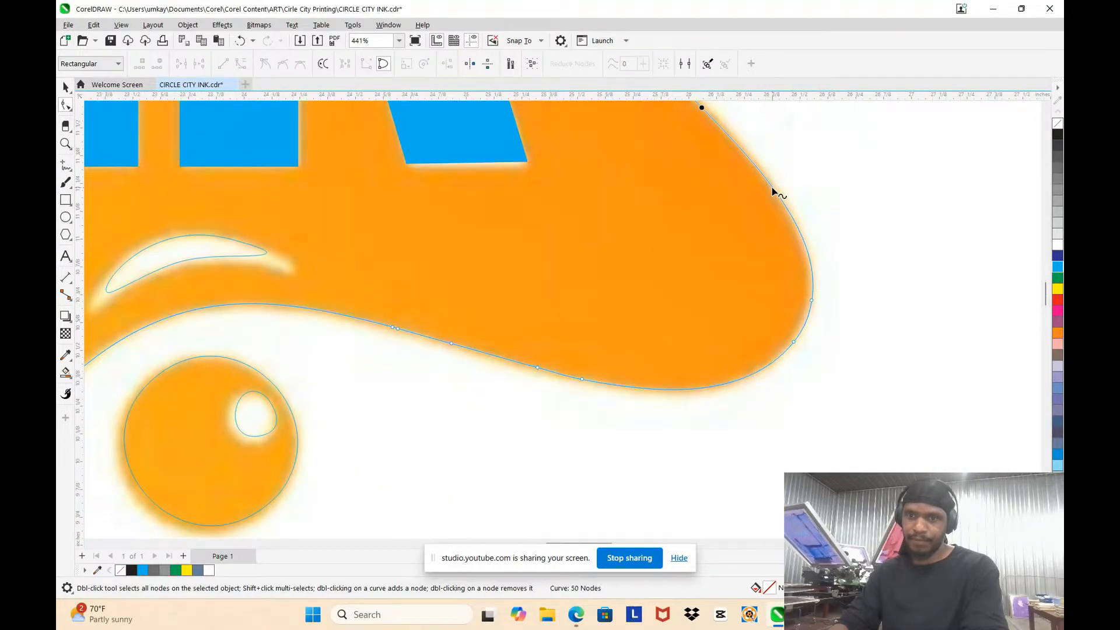
Step: Replace the nodes at the rounded tip of the lower-right arm and bend its underside to follow the original
left_click_drag(757, 270, 862, 375)
key("Delete")
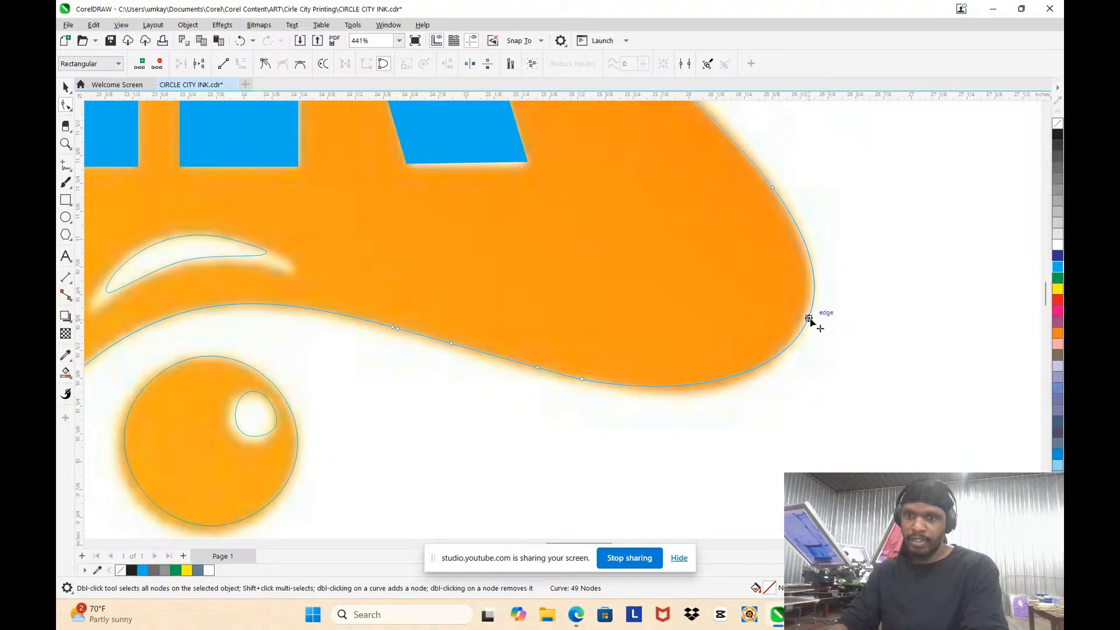
left_click(807, 320)
left_click_drag(807, 320, 784, 309)
scroll(750, 320, "down", 3)
scroll(697, 340, "up", 3)
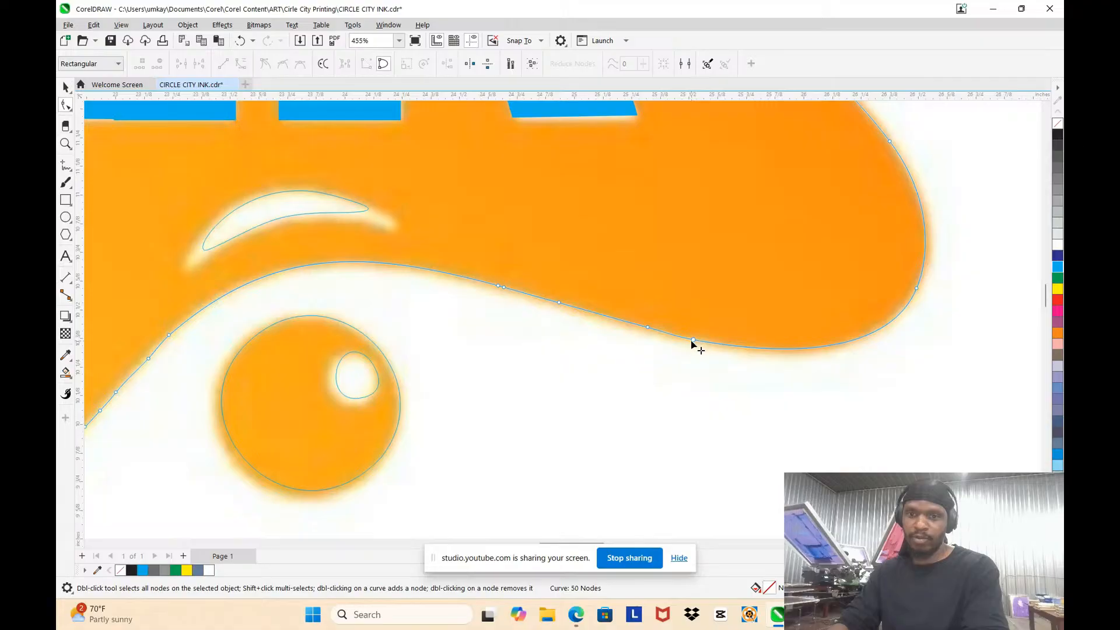
left_click(799, 359)
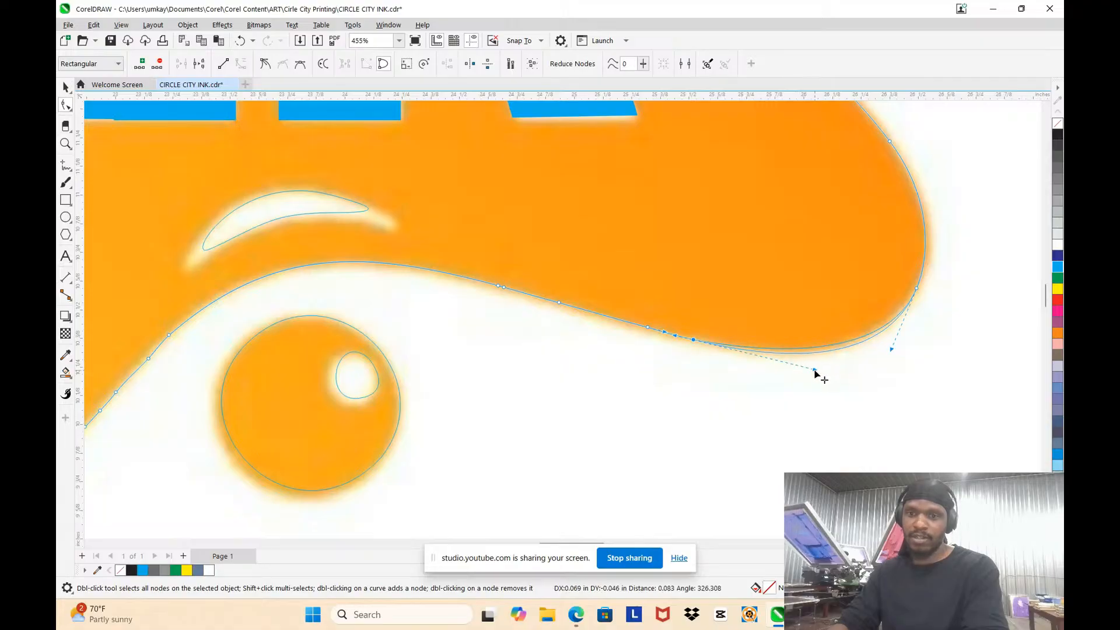
left_click(787, 295)
Step: Remove surplus nodes along the splat's diagonal edge beside the round droplet and adjust the node at its upper end
scroll(600, 267, "down", 3)
scroll(599, 292, "up", 2)
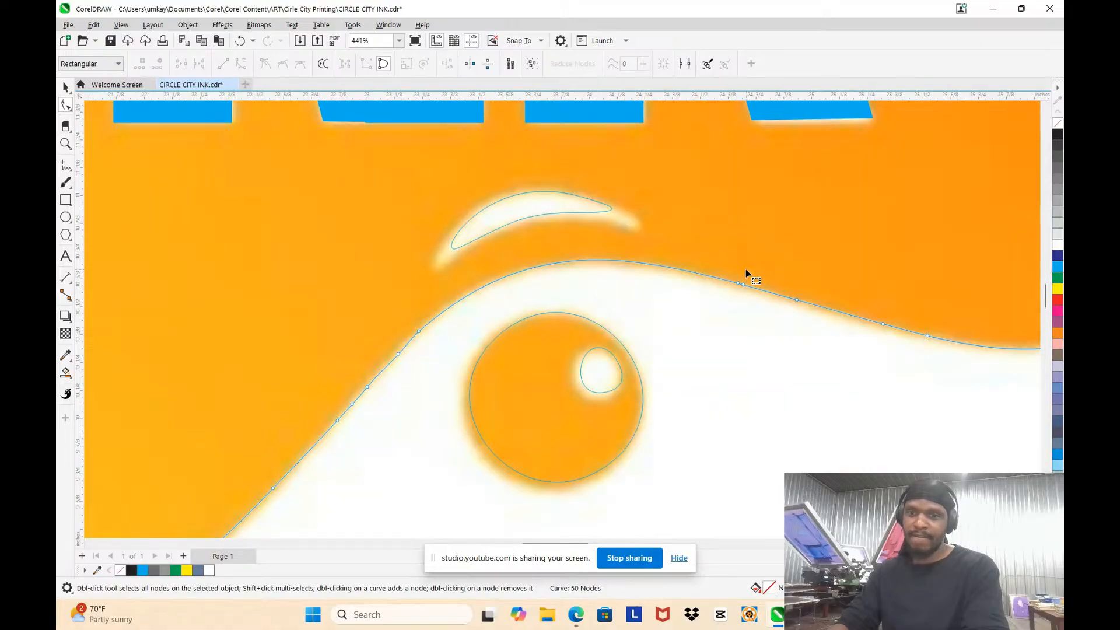
scroll(565, 383, "down", 3)
scroll(600, 313, "up", 3)
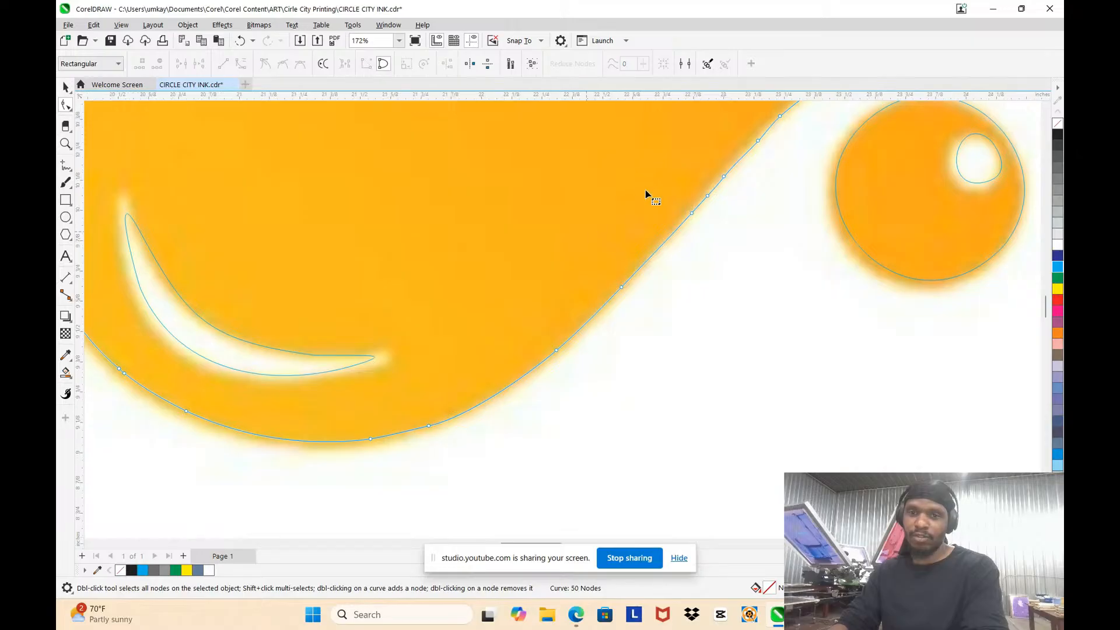
scroll(671, 204, "down", 1)
scroll(688, 212, "up", 1)
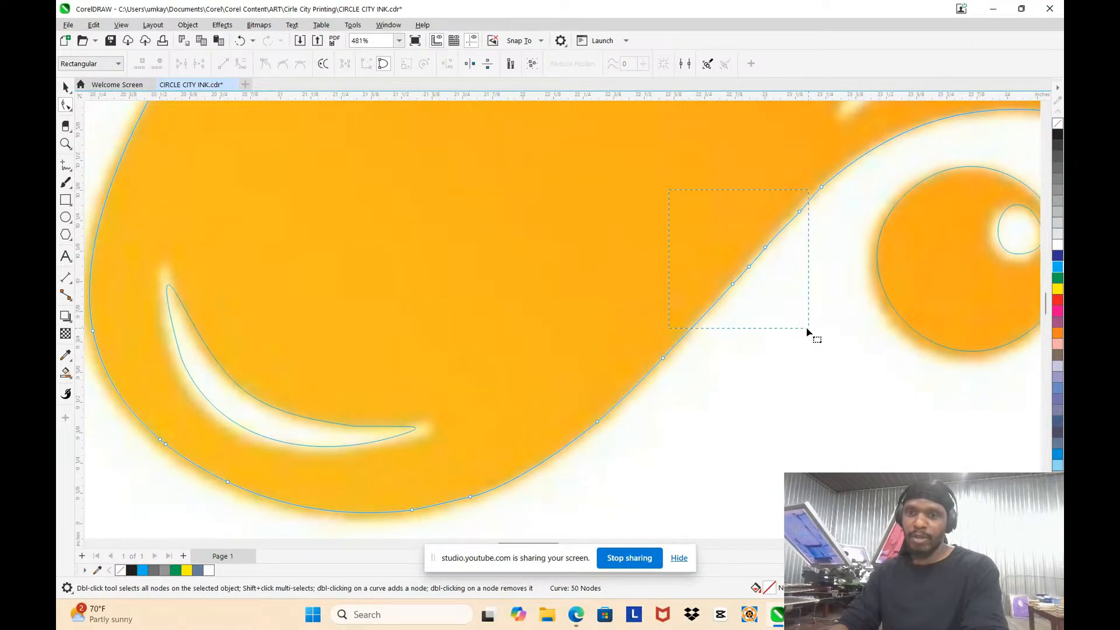
left_click_drag(808, 331, 808, 330)
key("Delete")
scroll(802, 173, "down", 3)
scroll(797, 181, "up", 2)
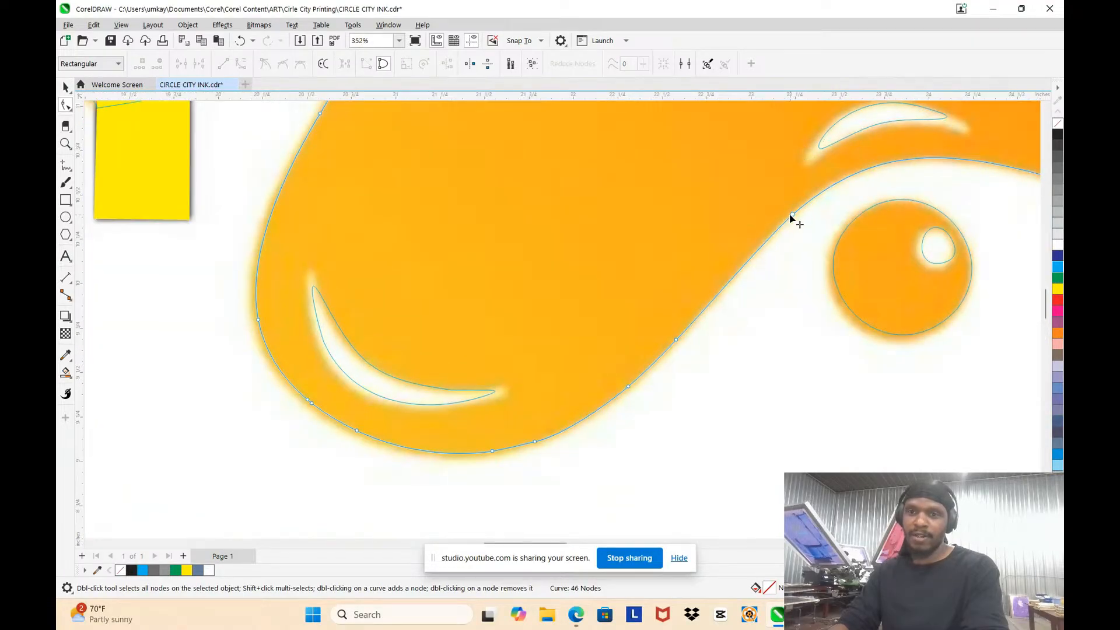
left_click_drag(790, 215, 783, 217)
left_click_drag(782, 217, 783, 217)
left_click(708, 211)
Step: Delete surplus nodes along the bottom of the splat's lower-left lobe and shift the remaining bottom nodes slightly down onto the original
scroll(702, 219, "down", 1)
scroll(582, 320, "up", 2)
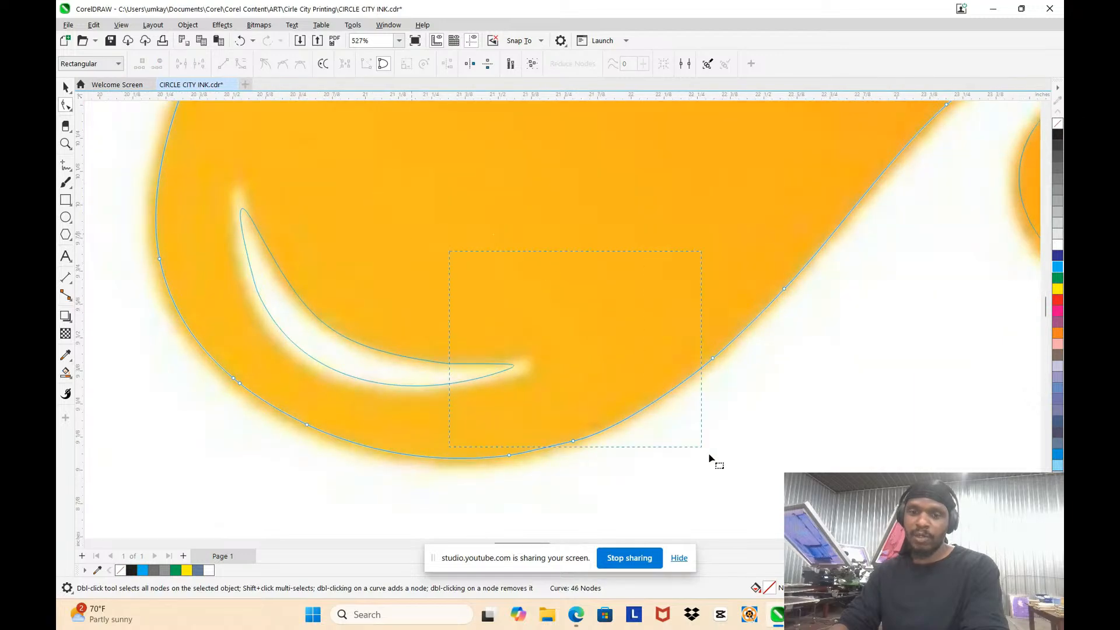
left_click_drag(709, 454, 740, 502)
key("Delete")
scroll(691, 268, "down", 1)
scroll(607, 362, "up", 2)
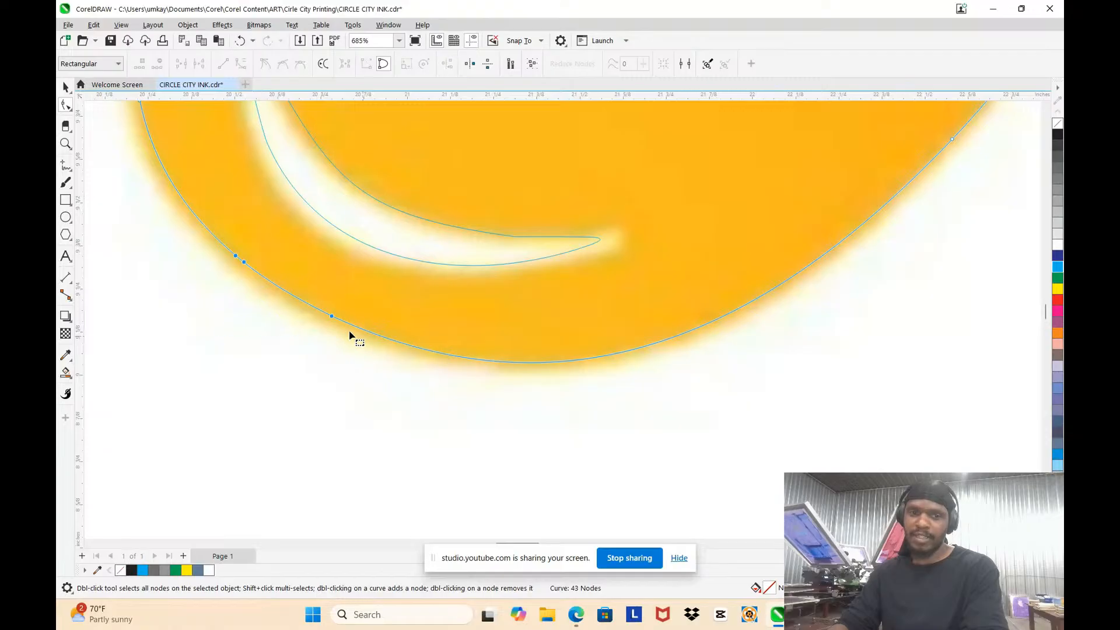
left_click_drag(332, 317, 331, 325)
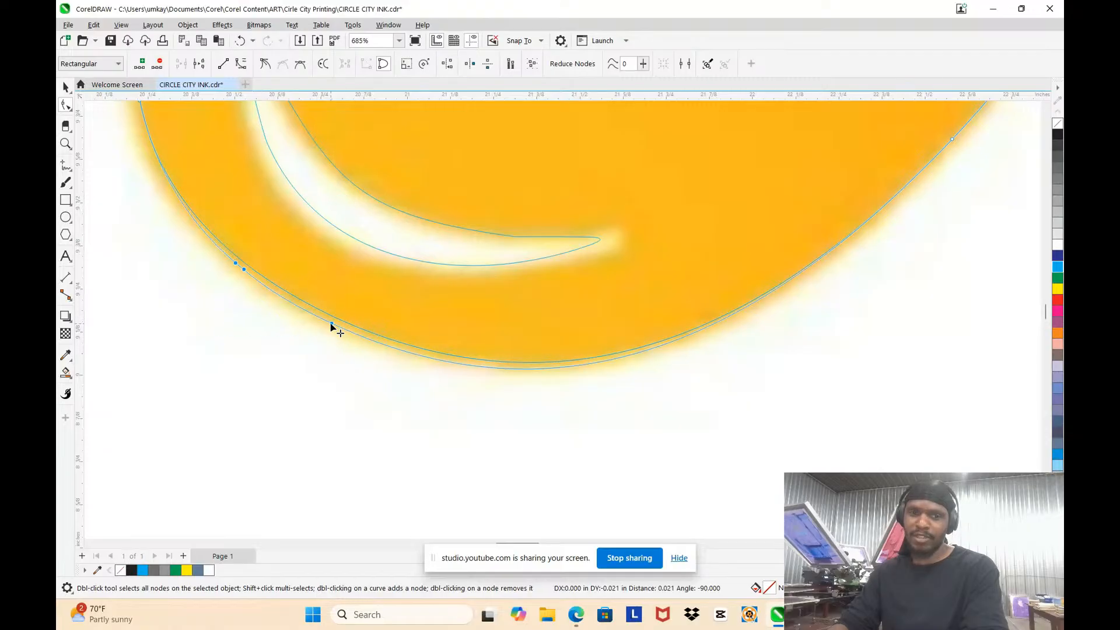
left_click(556, 362)
Step: Enlarge the round droplet's outline to about 0.814 by 0.796 in, extending it down and to the left over the original
scroll(568, 350, "down", 2)
scroll(737, 258, "down", 2)
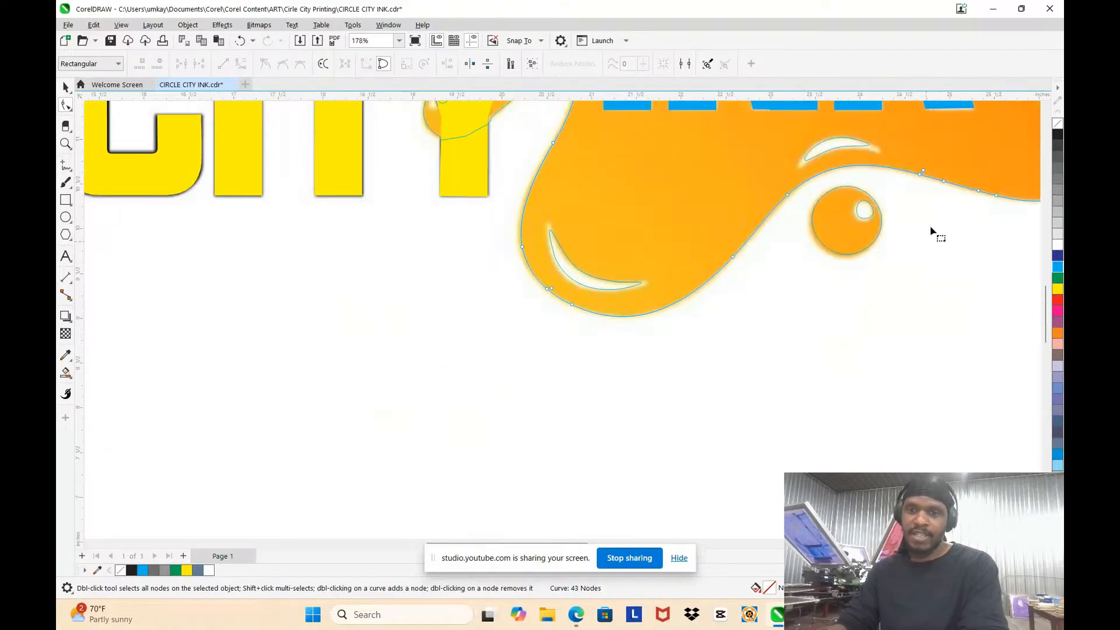
scroll(784, 258, "up", 3)
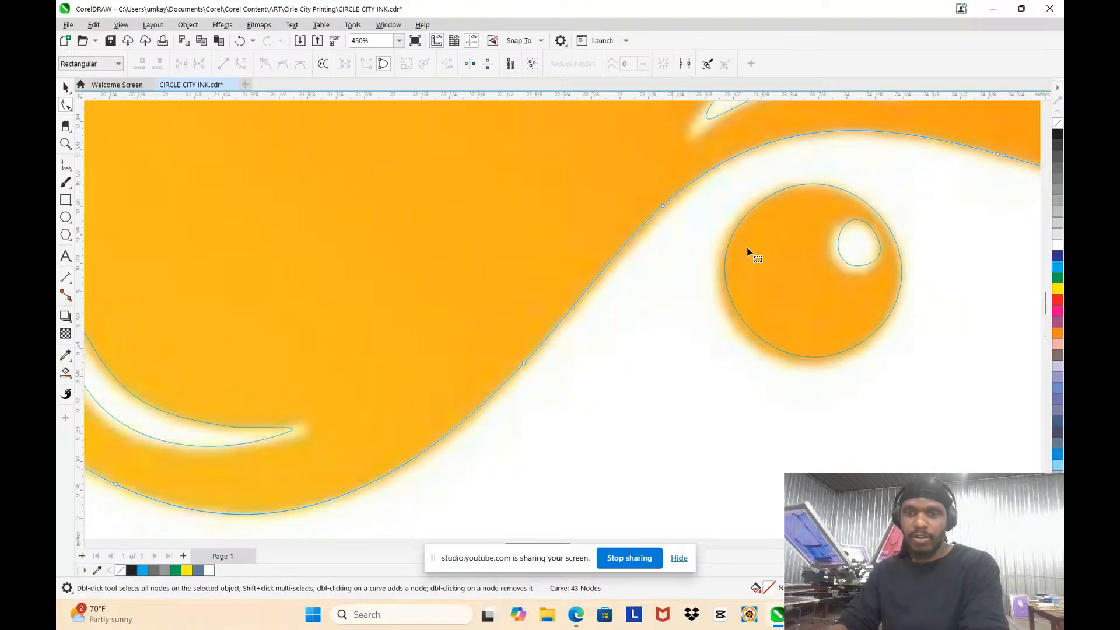
left_click(63, 89)
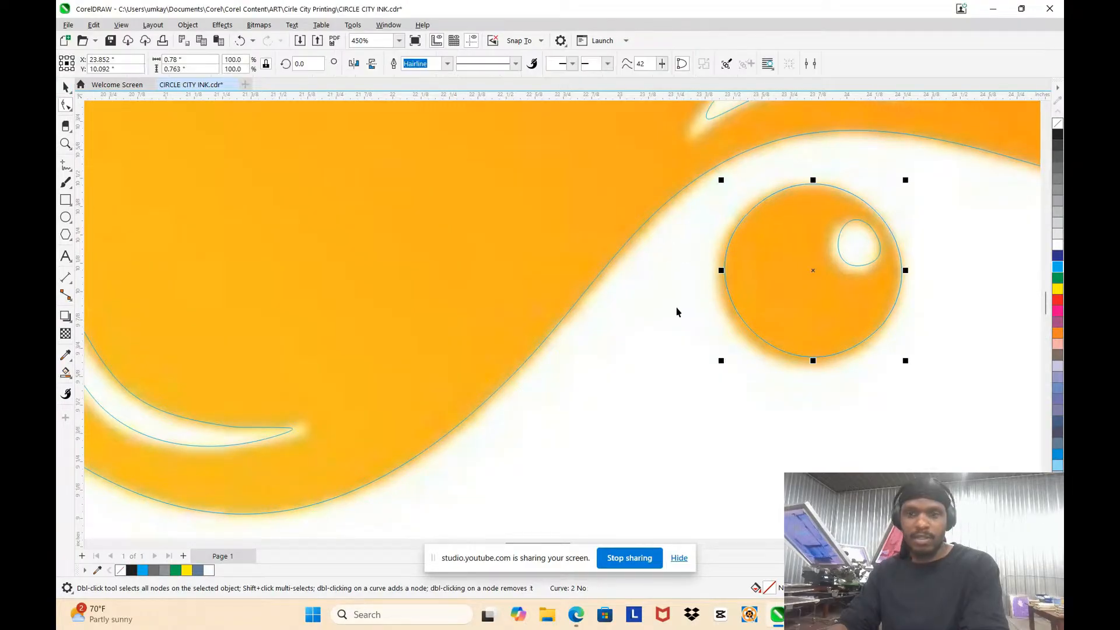
left_click_drag(716, 363, 713, 368)
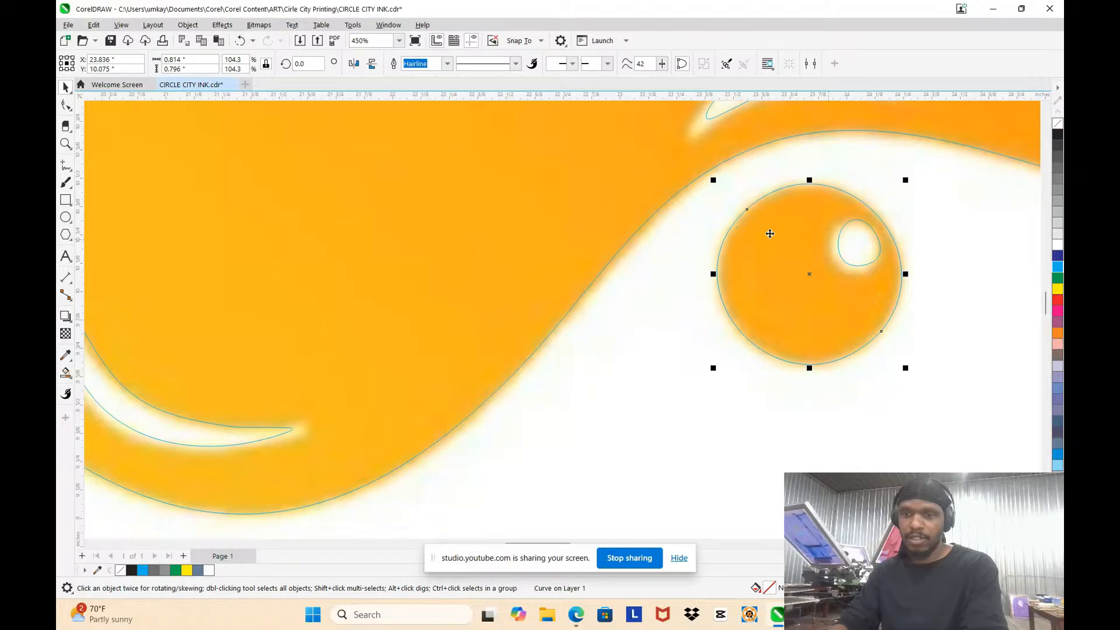
Step: Try to delete the upper-left node of the round droplet's outline
key("F10")
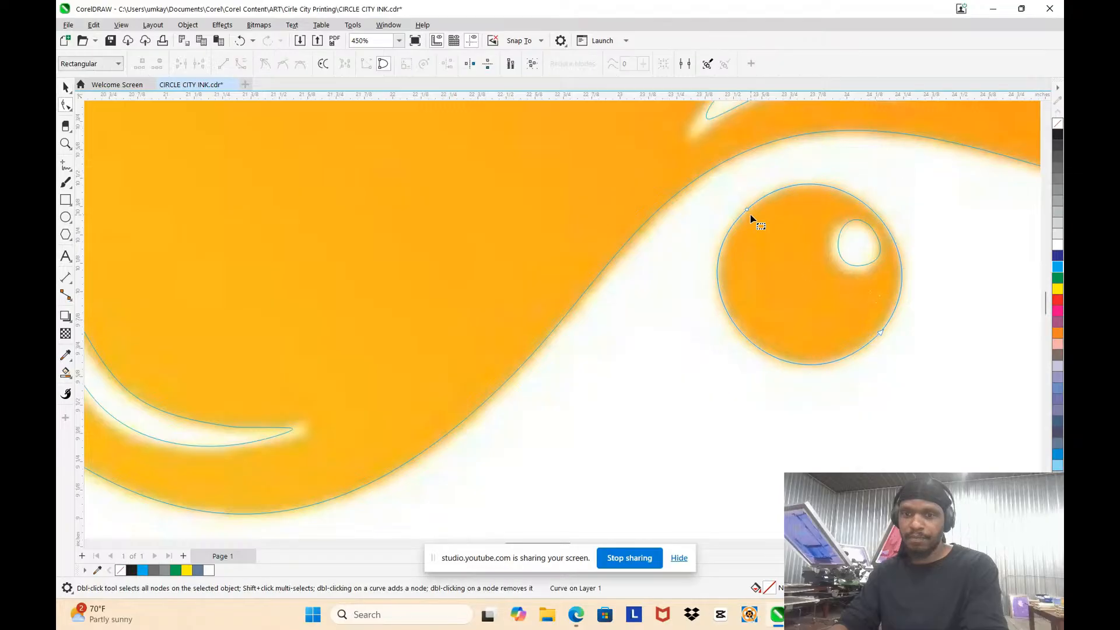
left_click(722, 249)
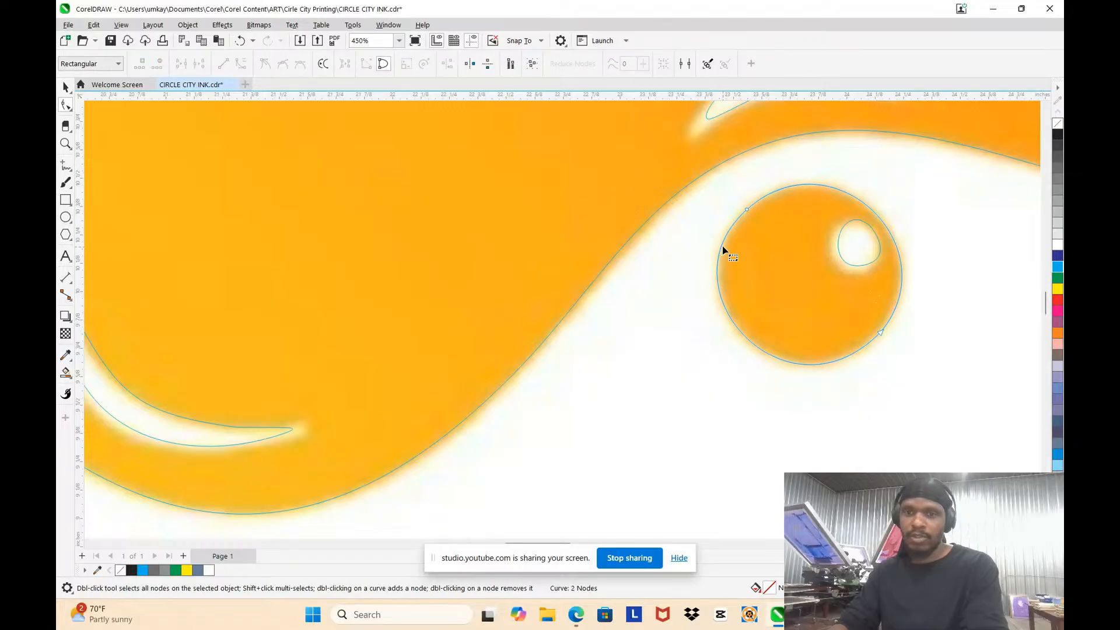
double_click(745, 210)
key("ctrl+z")
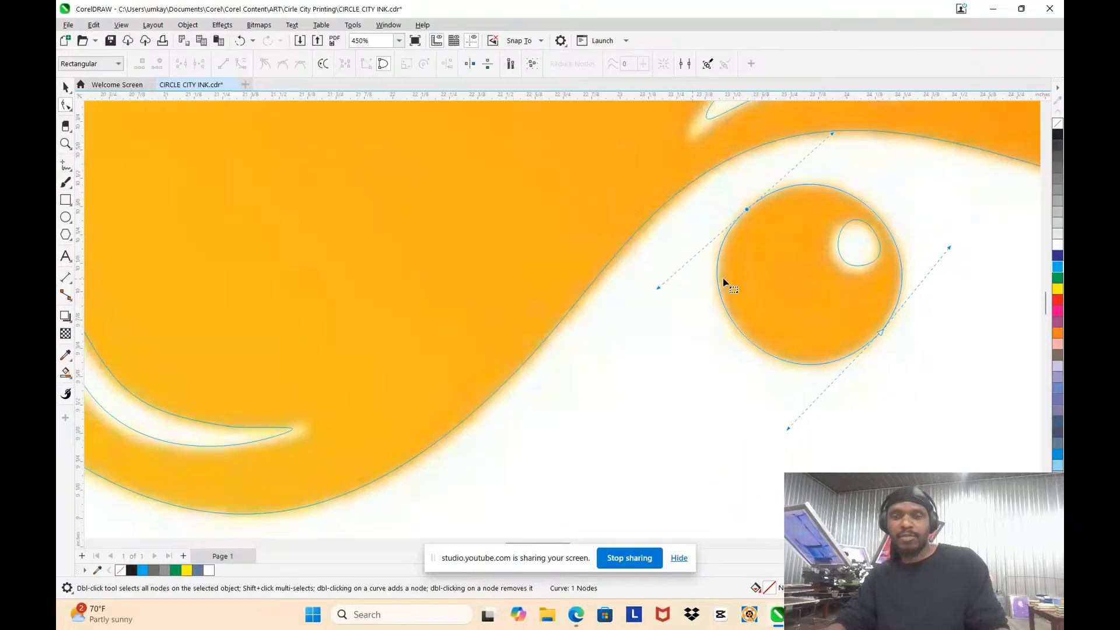
Step: Adjust the curve handles of the round droplet's two nodes so its outline follows the original
scroll(801, 201, "up", 2)
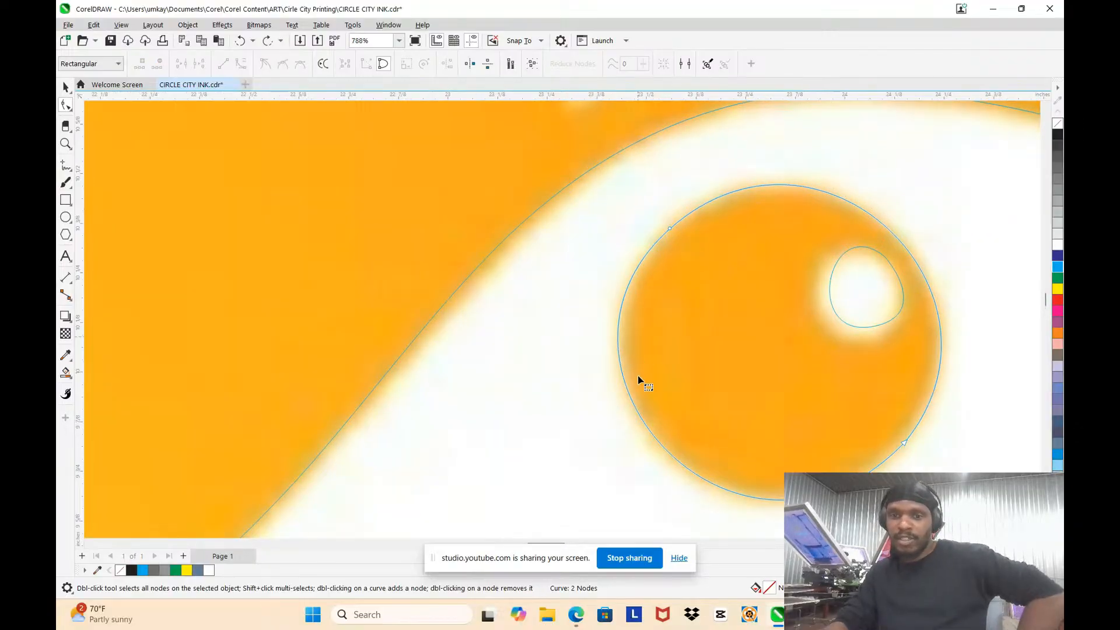
left_click(670, 229)
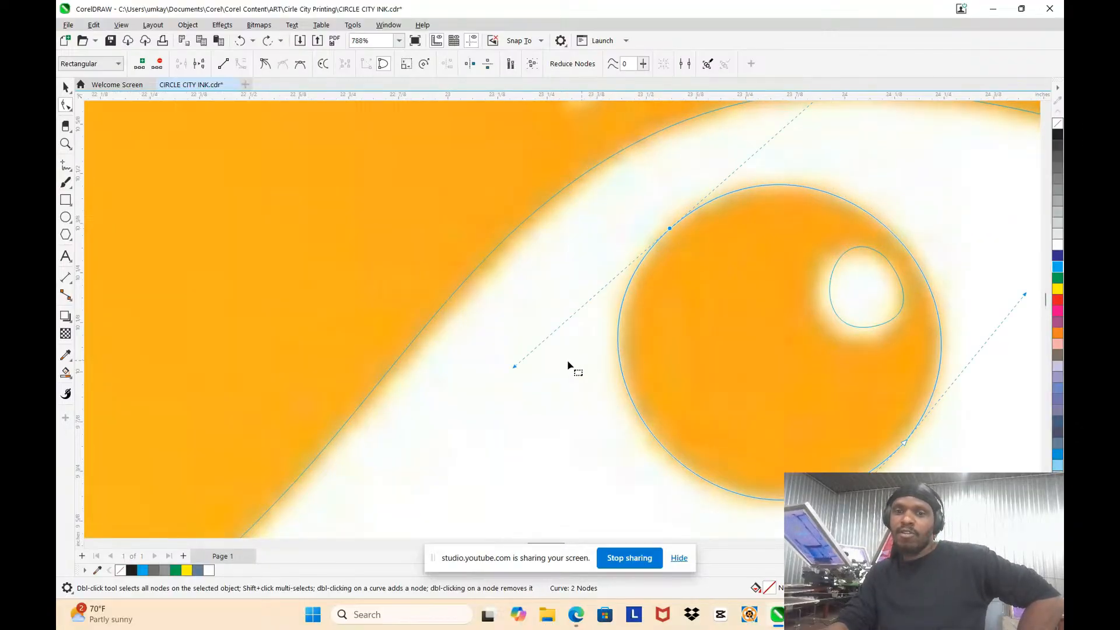
left_click_drag(514, 368, 542, 366)
scroll(793, 201, "down", 2)
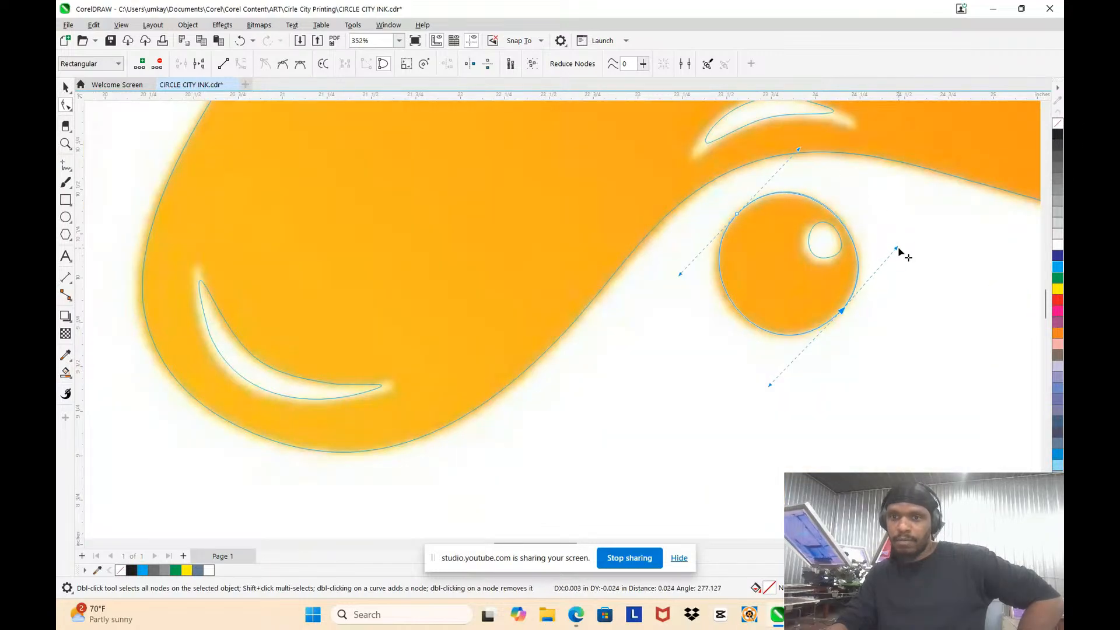
Step: Enlarge the highlight outline inside the round droplet to about 0.207 by 0.226 in, extending it down and to the left
scroll(900, 251, "down", 2)
scroll(858, 237, "up", 3)
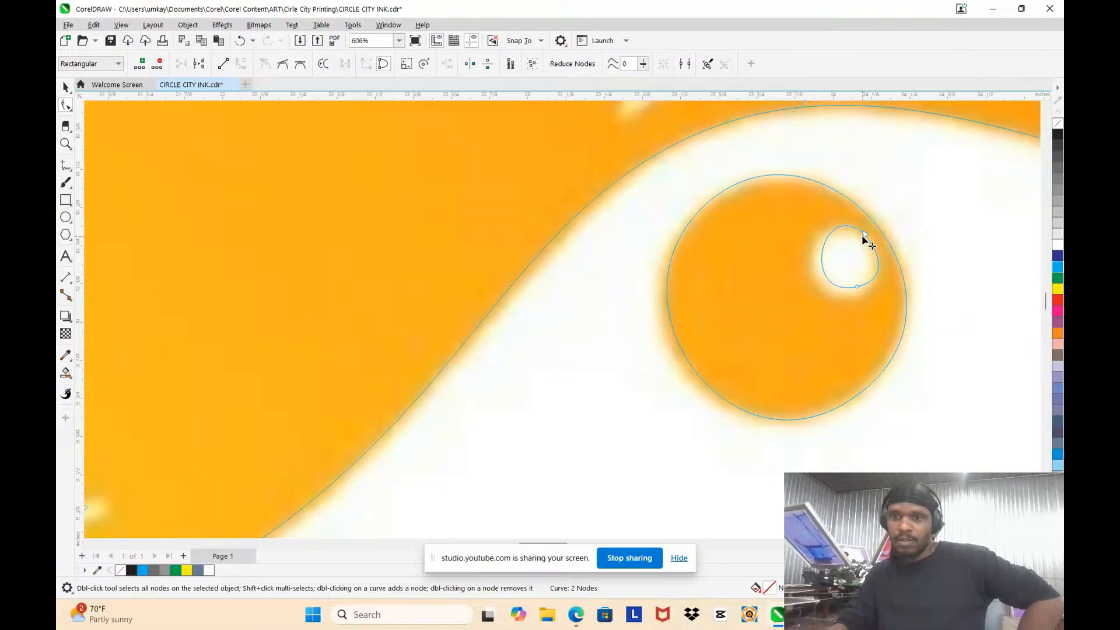
left_click(65, 88)
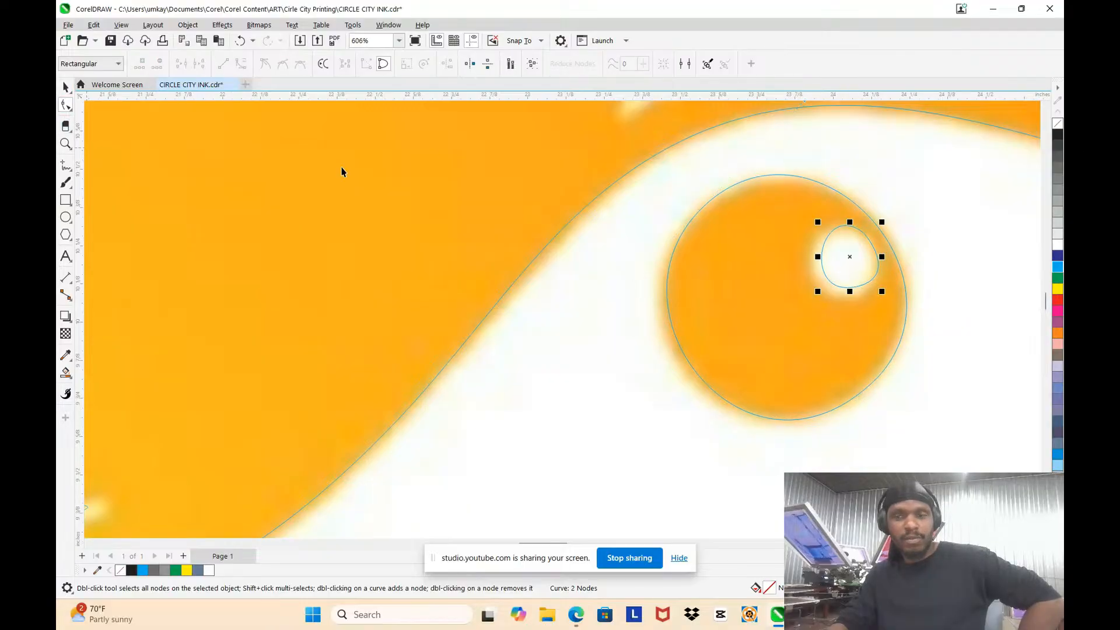
left_click_drag(818, 291, 810, 295)
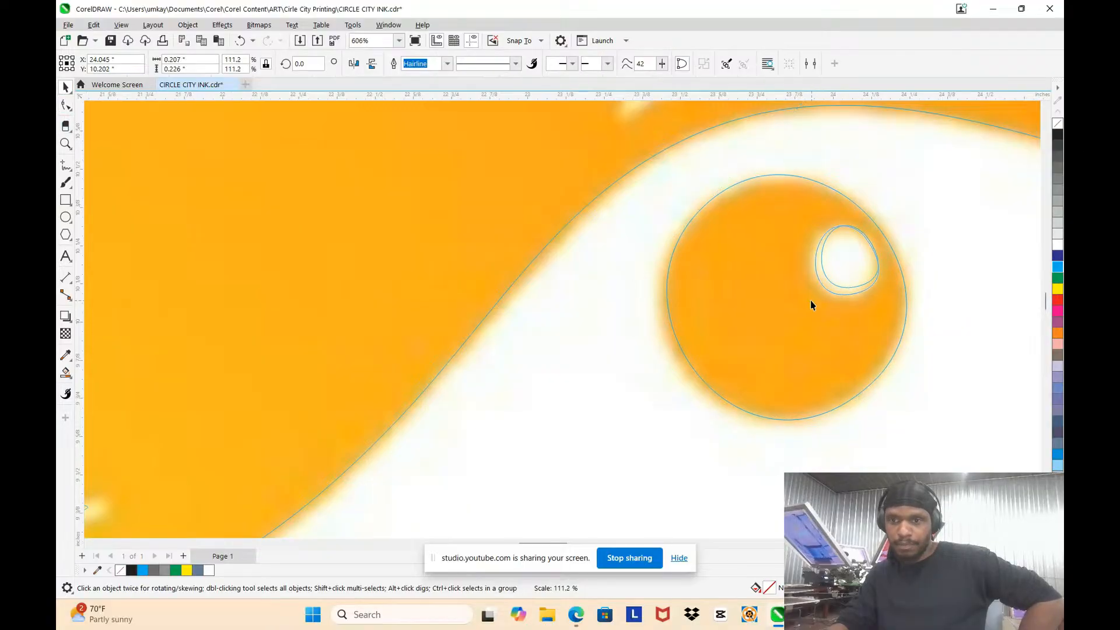
Step: Extend the upper tip of the lower-left lobe's crescent highlight and add a node that rounds it to match the original
scroll(810, 302, "down", 2)
scroll(375, 321, "up", 2)
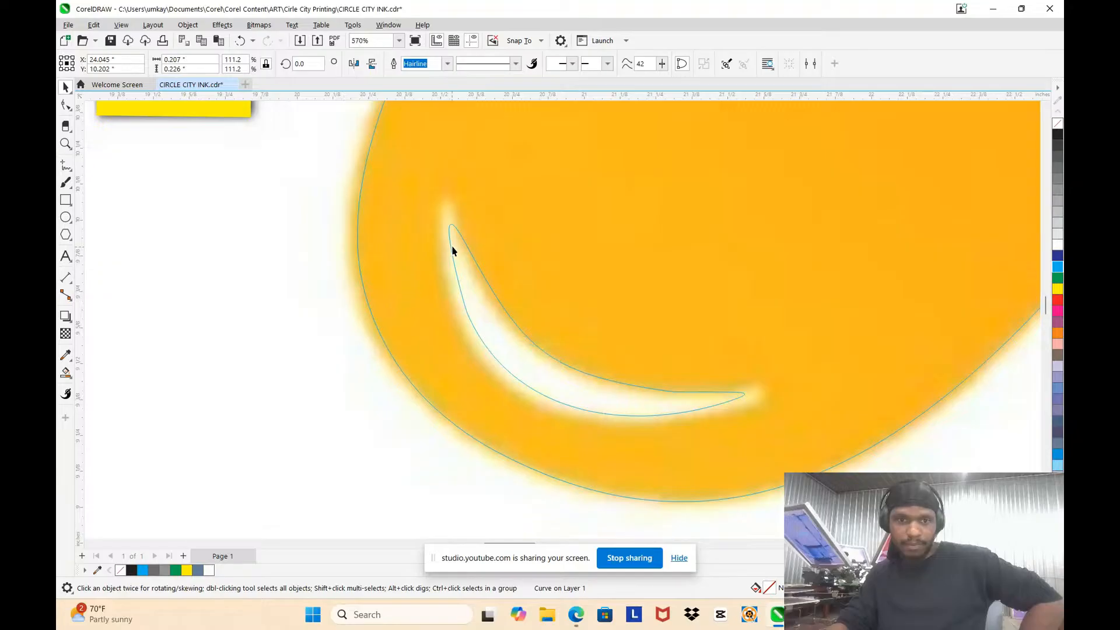
key("F10")
left_click_drag(468, 265, 456, 316)
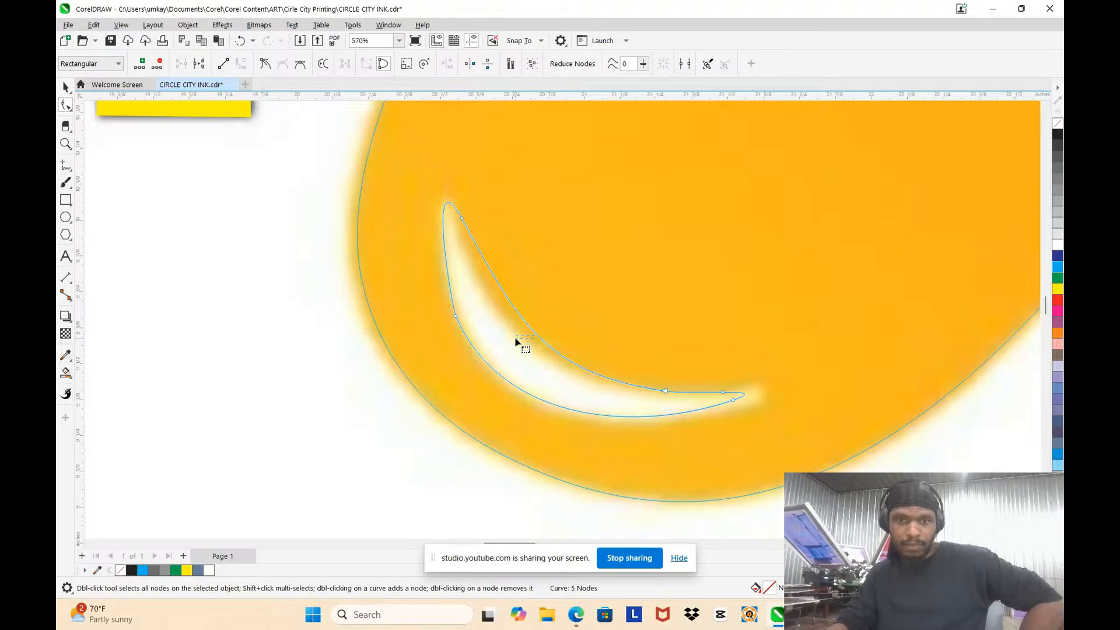
left_click(463, 225)
left_click_drag(465, 330, 476, 305)
left_click(472, 233)
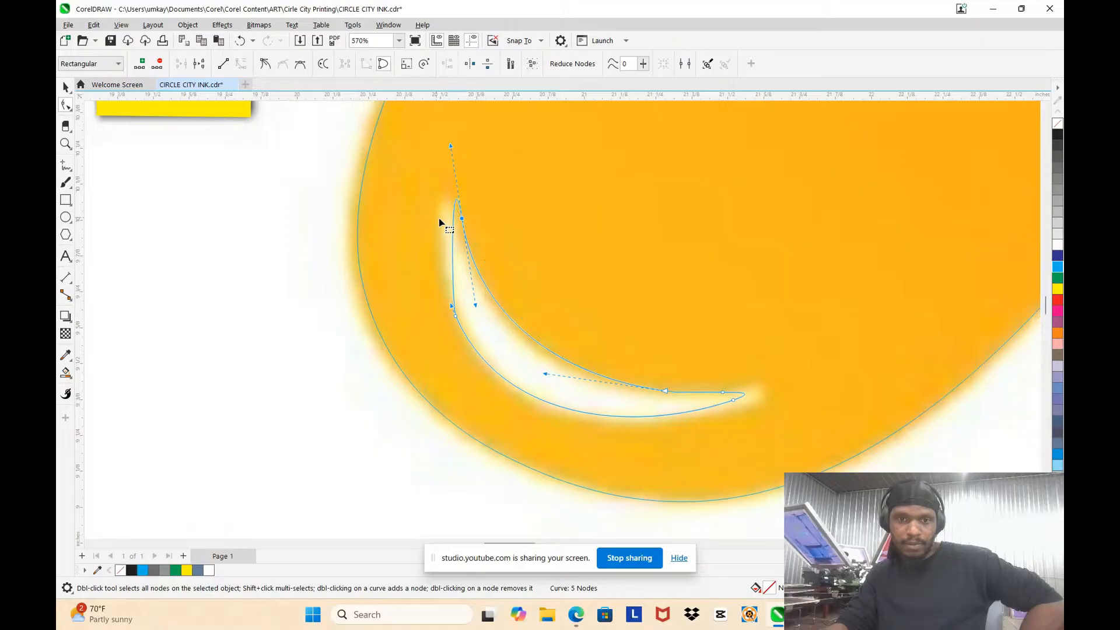
double_click(453, 213)
left_click_drag(453, 213, 438, 210)
left_click(503, 340)
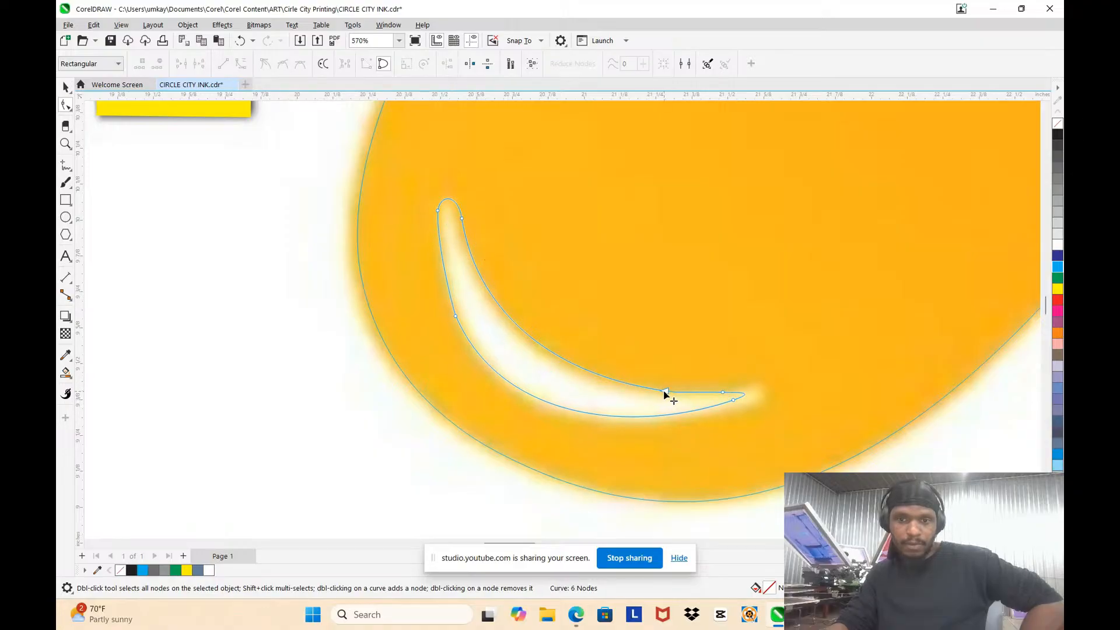
Step: Shift the nodes at the right end of the crescent highlight to widen its tip over the original
left_click(665, 392)
left_click(724, 392)
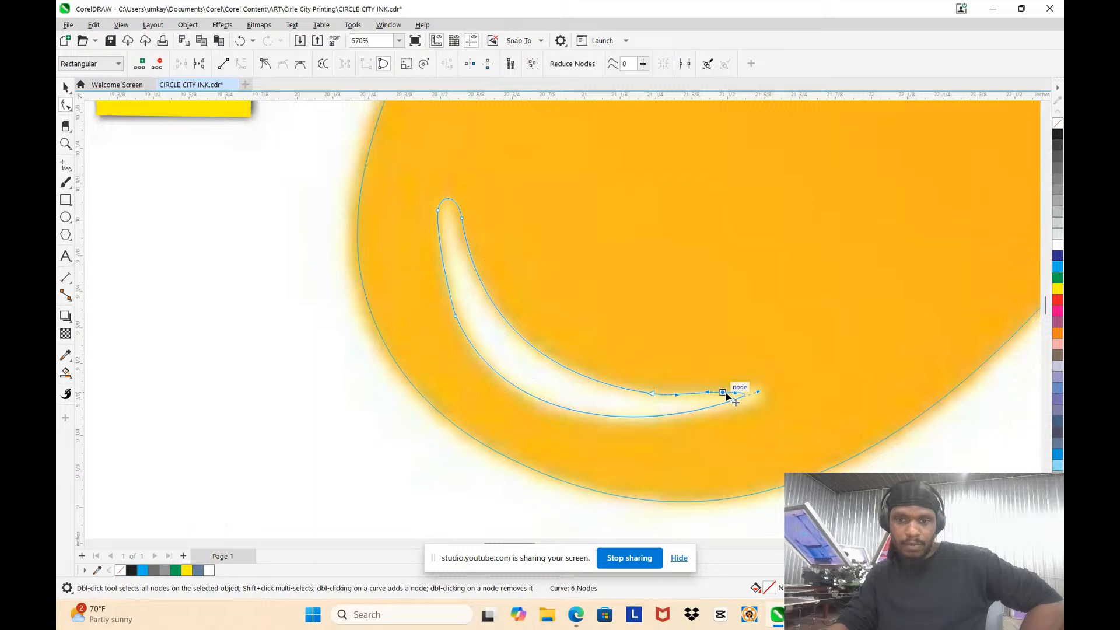
left_click_drag(726, 394, 746, 409)
left_click(716, 338)
Step: Delete the surplus nodes along the splat's left edge between the E of CIRCLE and the Y of CITY
scroll(715, 339, "down", 6)
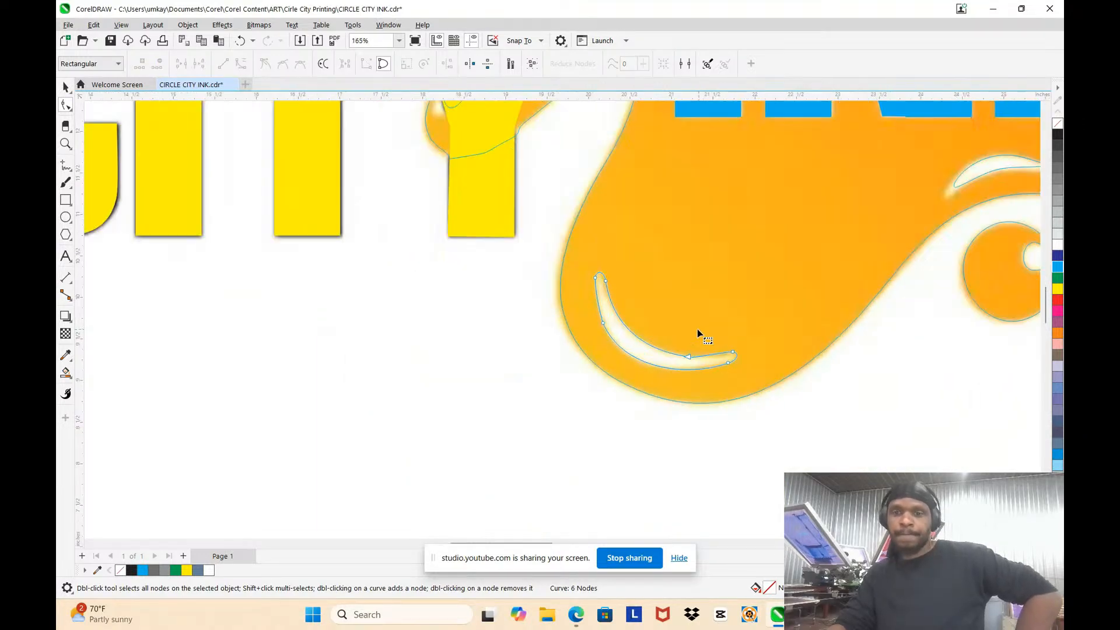
scroll(636, 224, "up", 3)
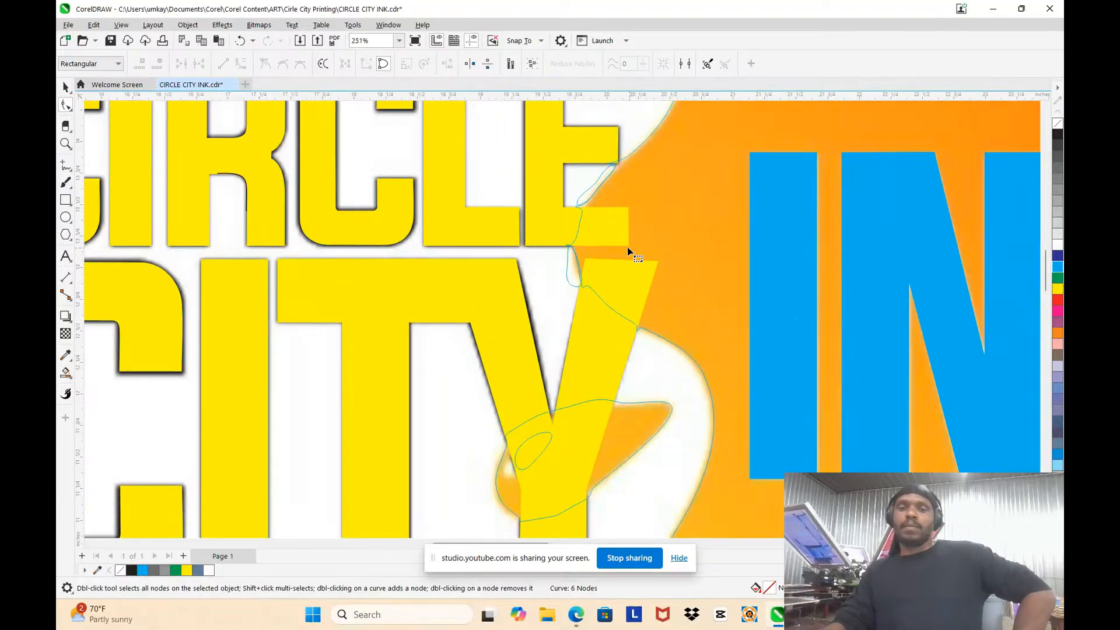
scroll(622, 224, "up", 2)
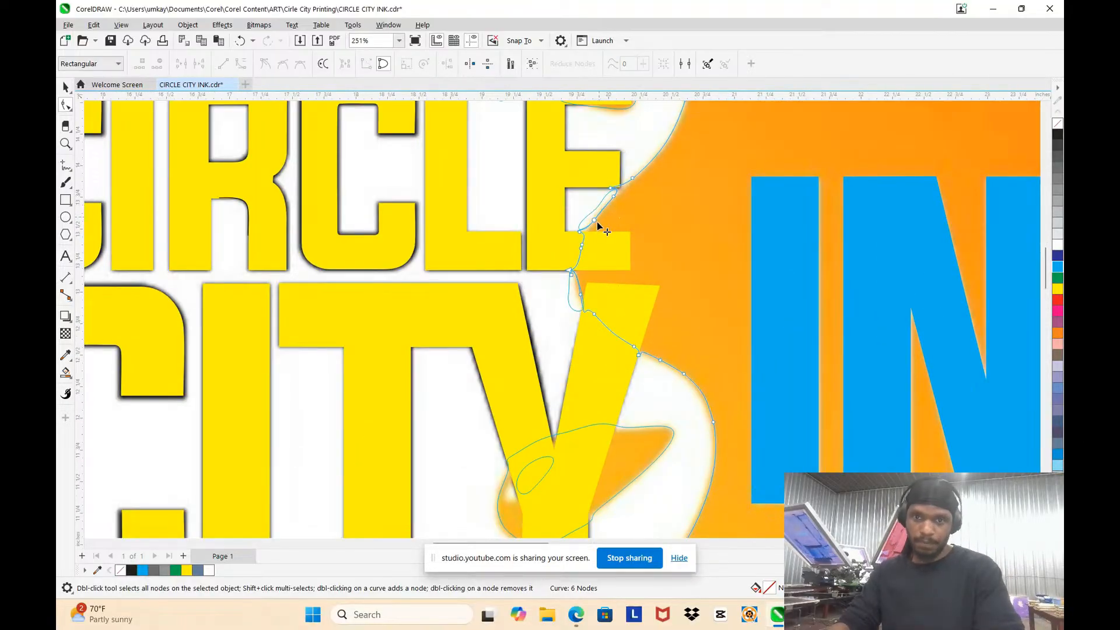
left_click(610, 326)
scroll(611, 328, "up", 2)
left_click_drag(438, 200, 507, 328)
key("Delete")
Step: Delete the two stray sliver shapes along the splat's left edge beside the Y and the E
scroll(521, 228, "down", 2)
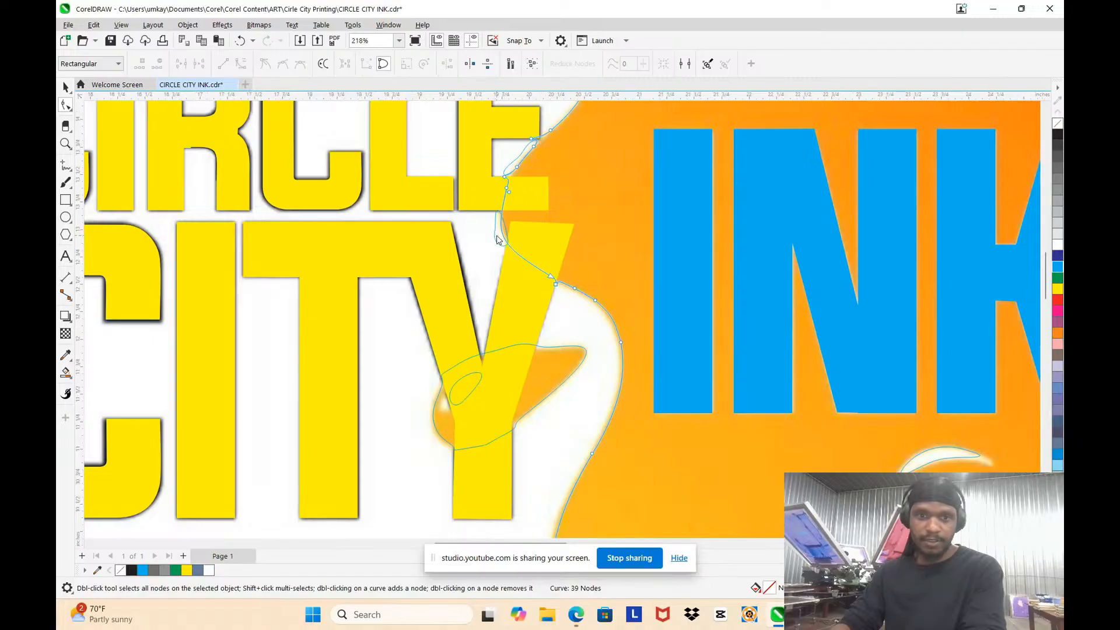
left_click(497, 236)
left_click_drag(477, 201, 534, 262)
key("Delete")
left_click(513, 155)
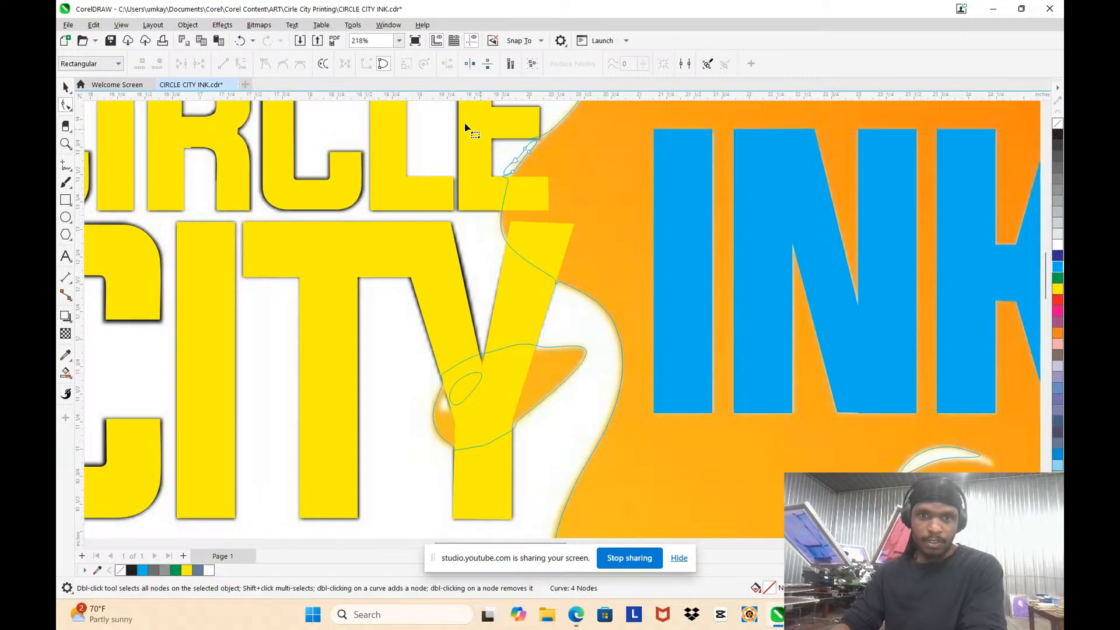
left_click_drag(558, 194, 559, 195)
key("Delete")
Step: Delete the surplus nodes where the splat's edge crosses the right arm of the Y
scroll(670, 328, "up", 2)
scroll(670, 193, "down", 1)
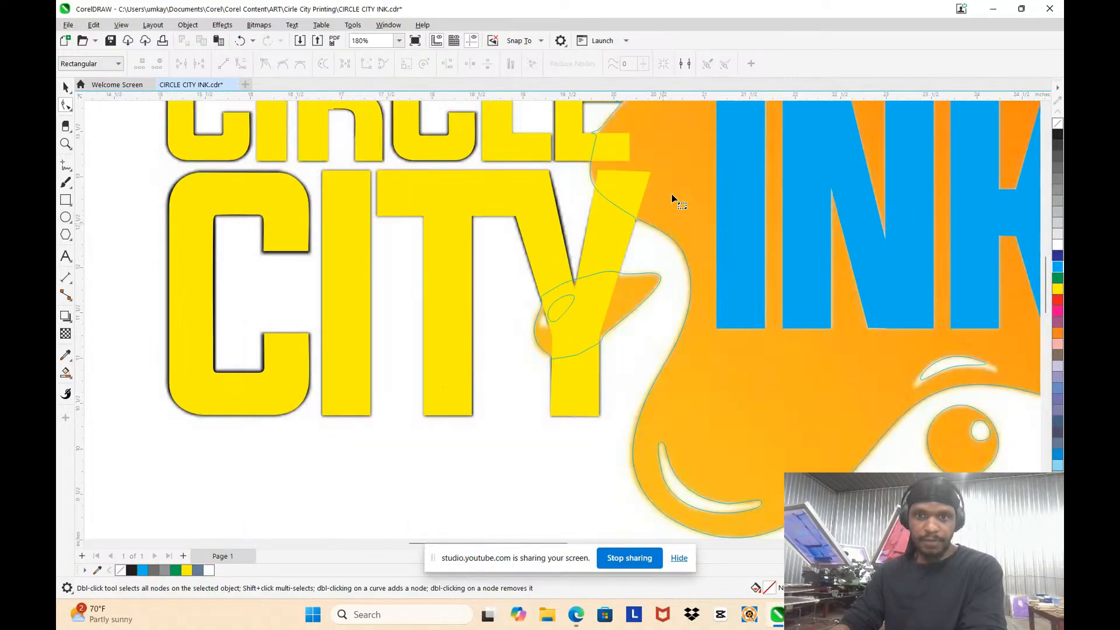
scroll(608, 252, "up", 2)
left_click(657, 317)
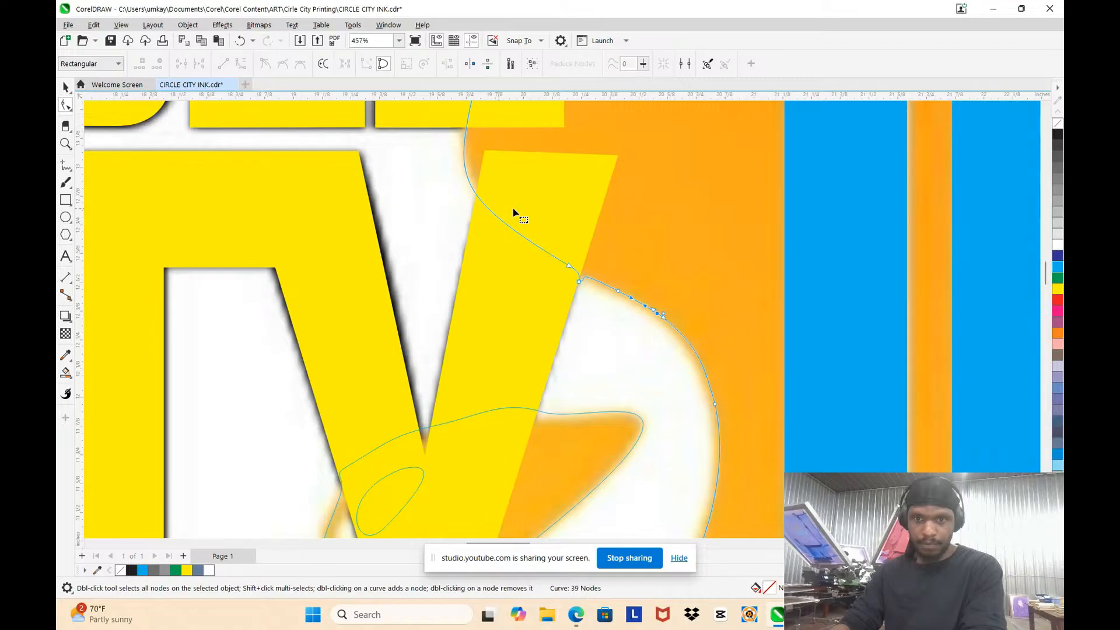
left_click_drag(559, 229, 582, 300)
key("Delete")
Step: Move the splat's edge node beside the Y's right arm onto the original and add another node at the arm
scroll(648, 287, "up", 2)
left_click(619, 287)
left_click(581, 299)
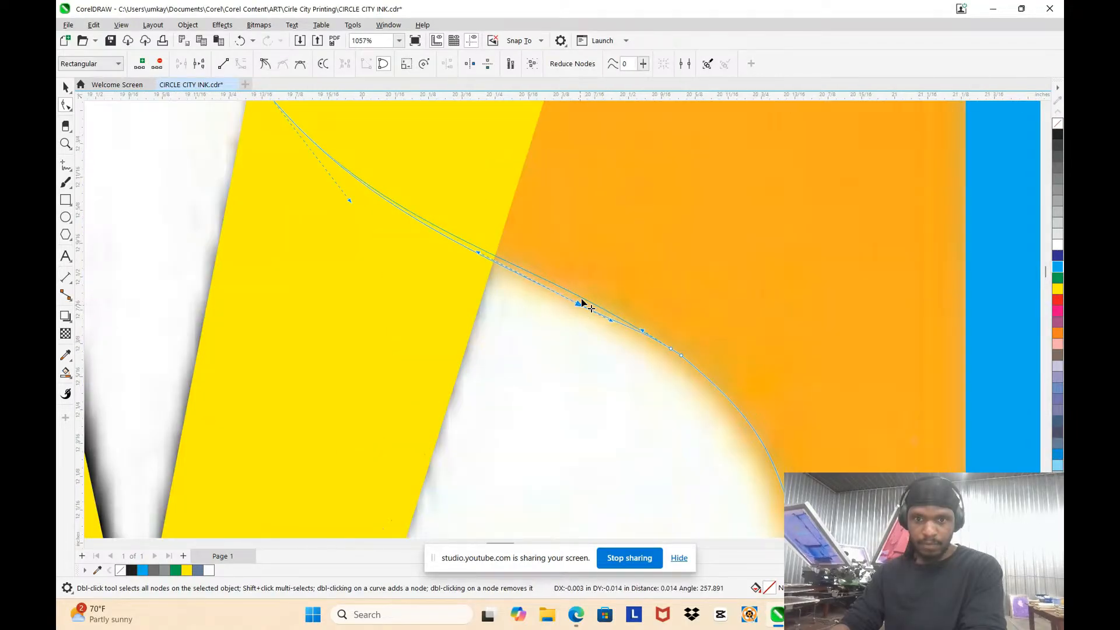
left_click(520, 285)
key("plus")
Step: Remove the clustered nodes on the splat's edge just below the Y's right arm
scroll(543, 231, "down", 2)
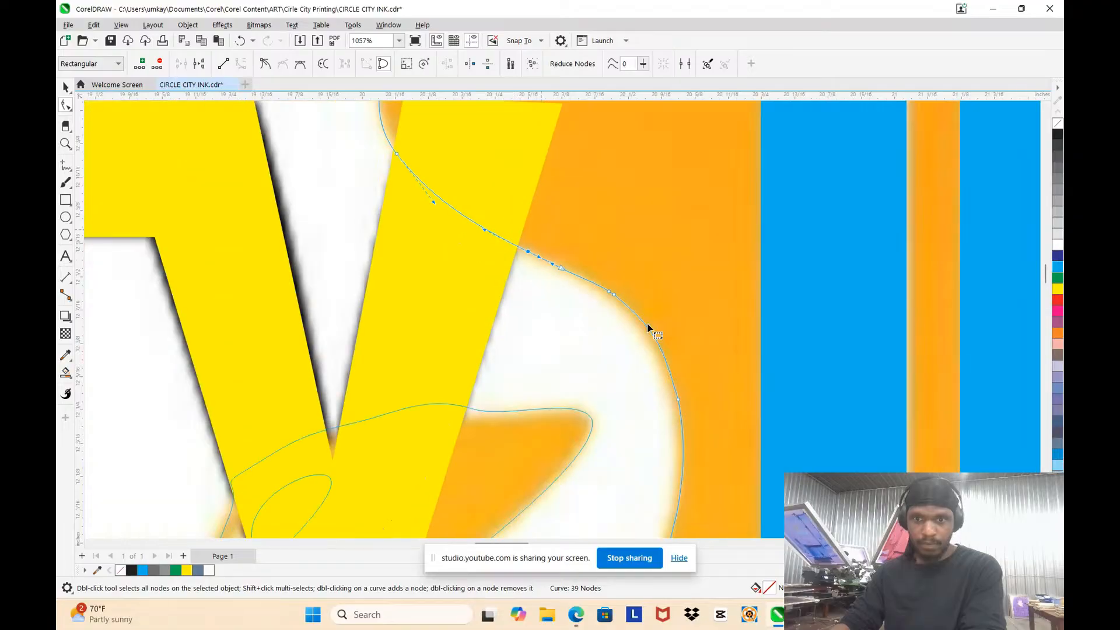
left_click_drag(543, 233, 624, 335)
key("Delete")
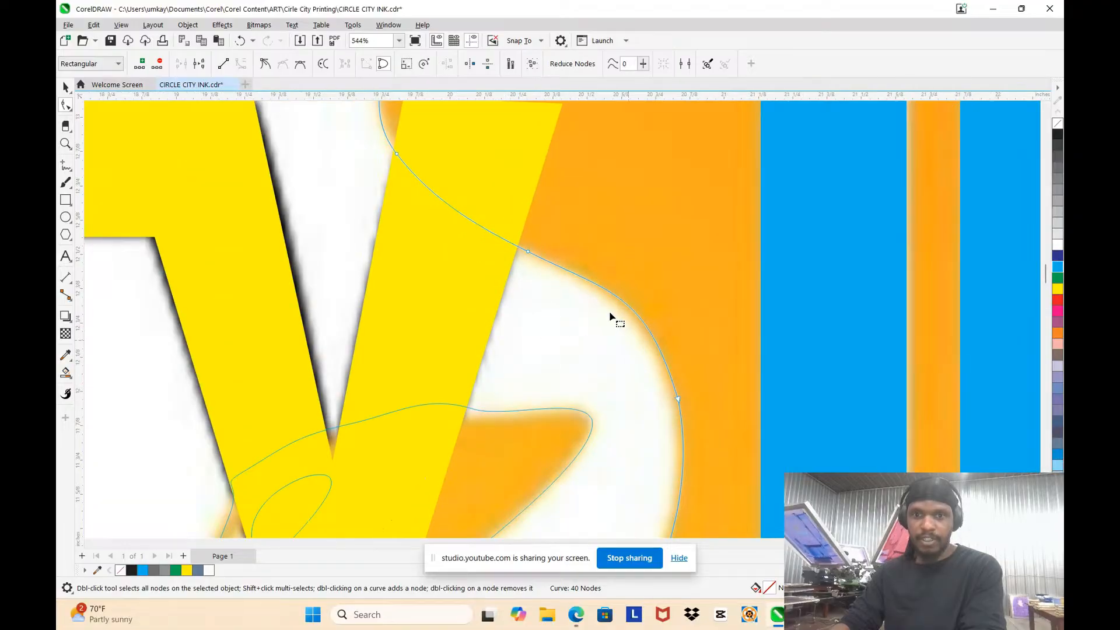
Step: Adjust the nodes and handles along the splat's curved edge between the Y and the I of INK to follow the original
scroll(609, 313, "down", 3)
scroll(660, 383, "up", 2)
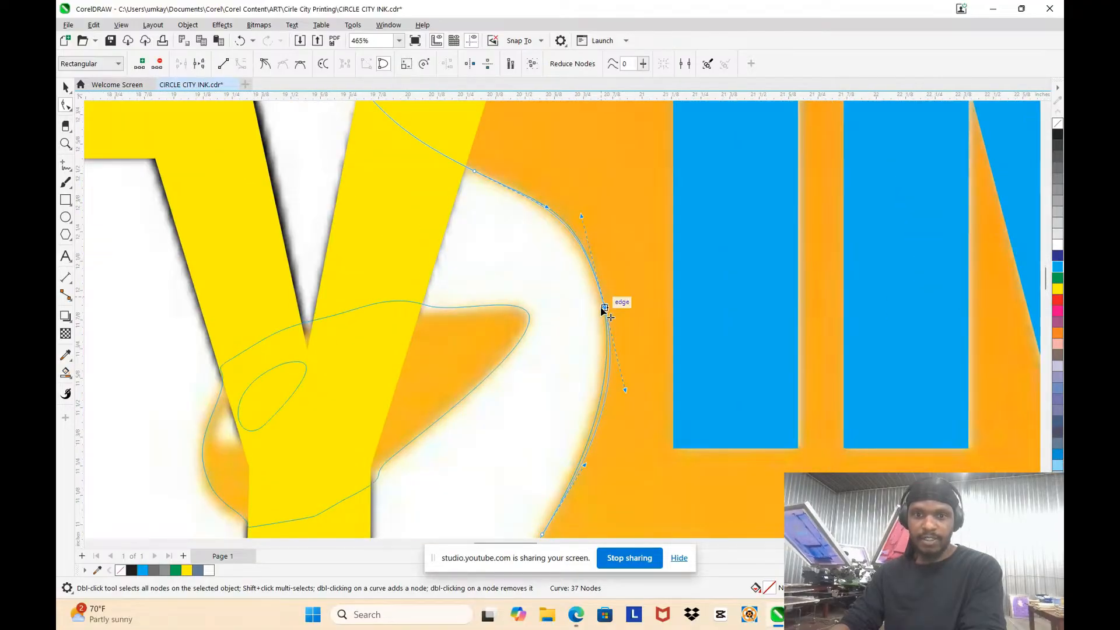
left_click(601, 299)
scroll(599, 303, "up", 2)
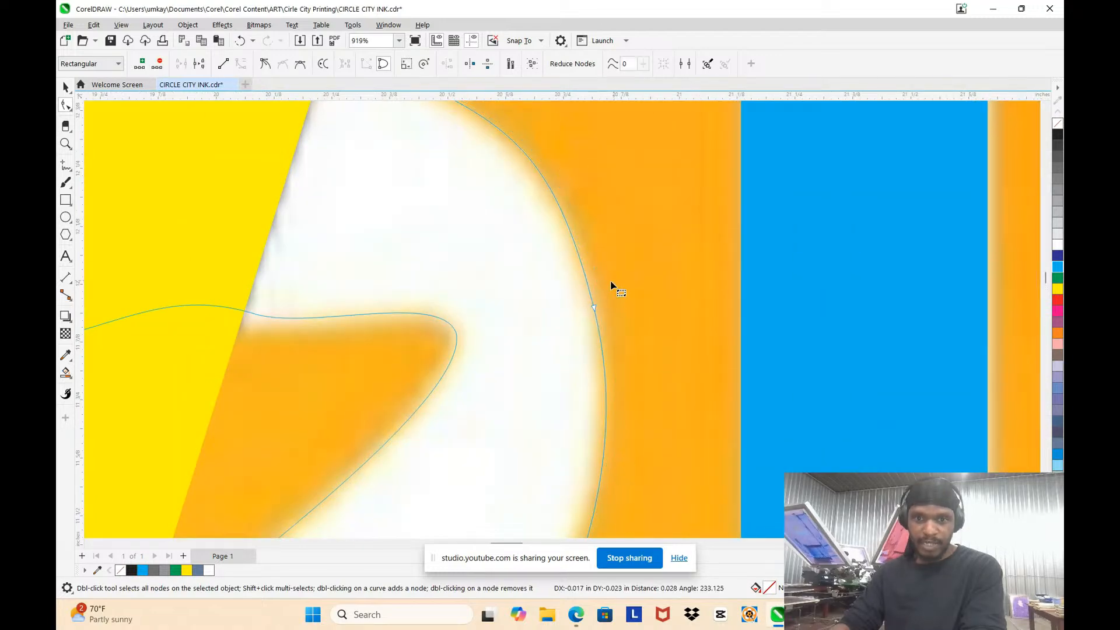
scroll(610, 285, "down", 5)
scroll(529, 420, "up", 2)
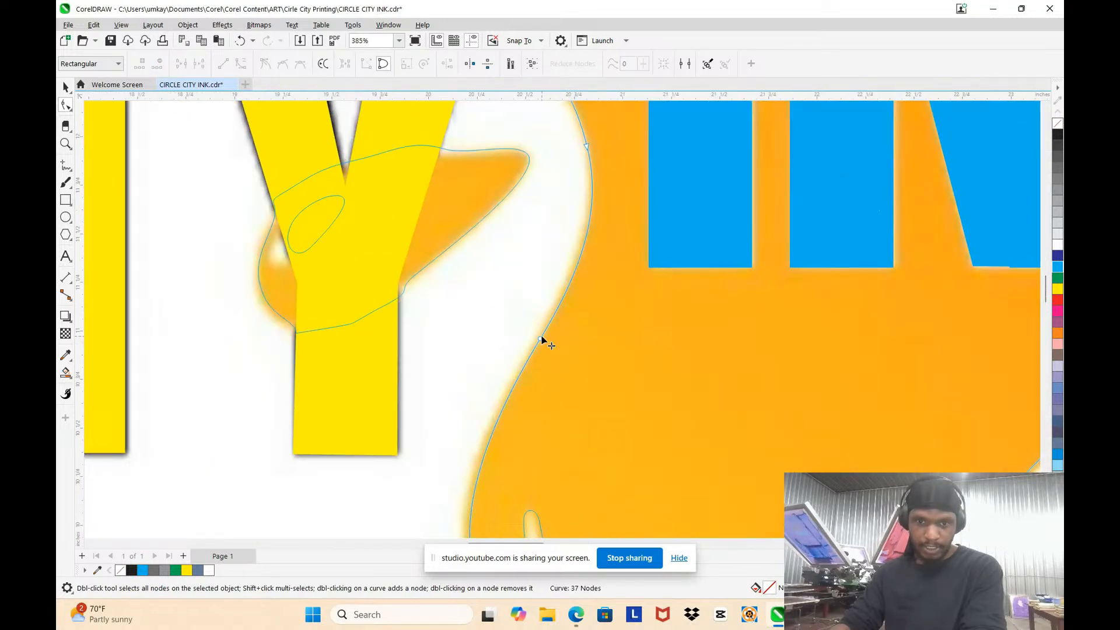
left_click(540, 339)
left_click_drag(574, 282, 573, 284)
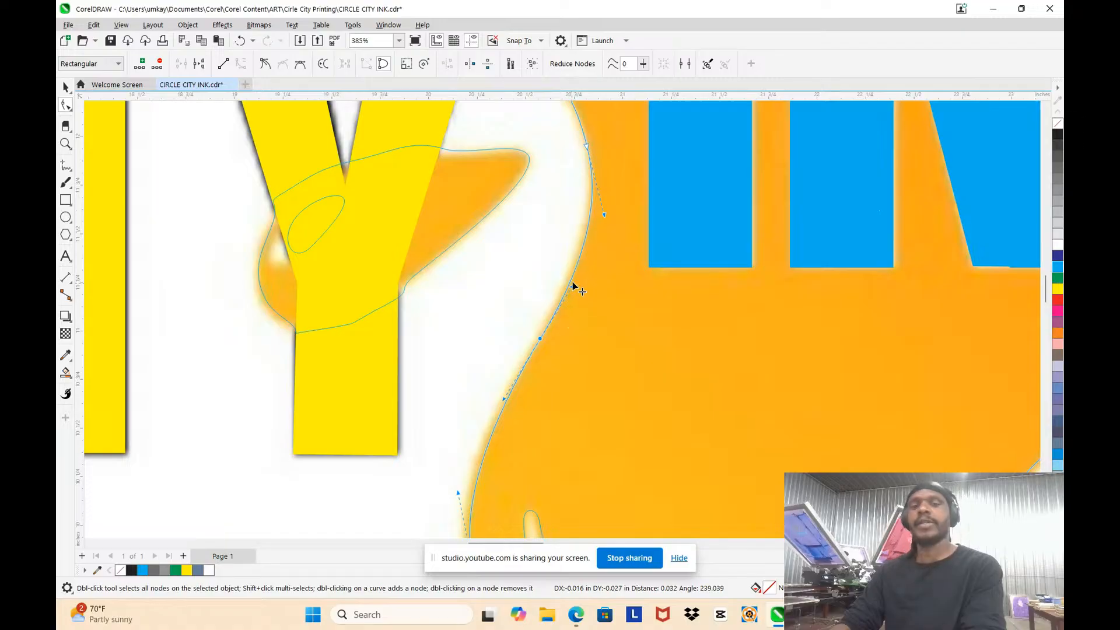
Step: Delete surplus nodes on the left side of the splat's lower-left lobe and reshape the curve from the node above it
scroll(554, 290, "down", 4)
scroll(525, 350, "up", 5)
left_click_drag(471, 214, 586, 366)
key("Delete")
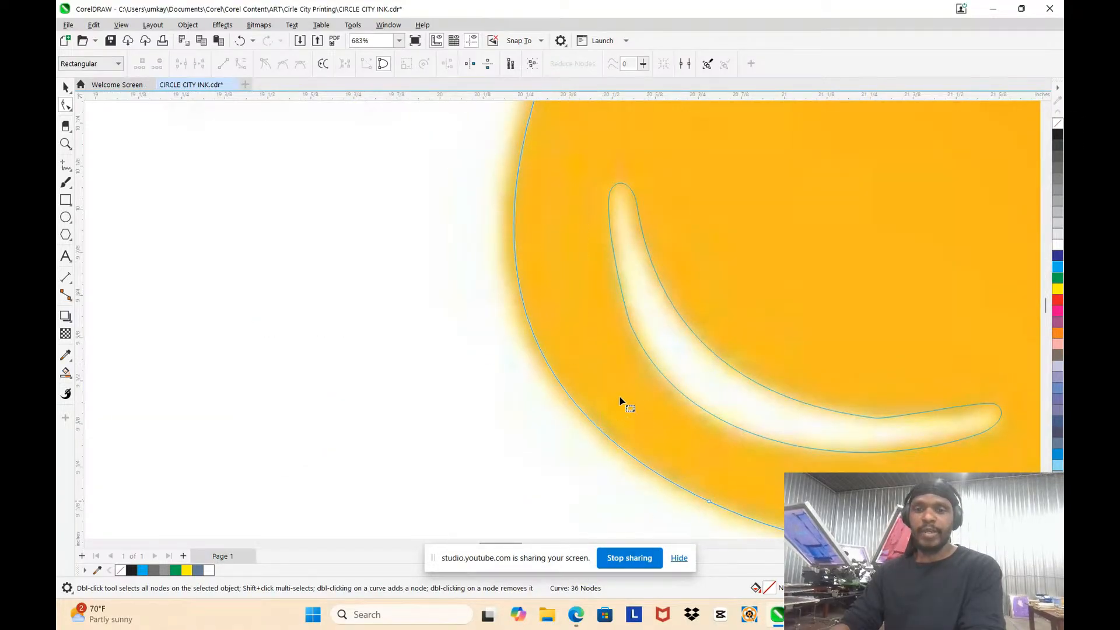
scroll(612, 350, "down", 3)
left_click(625, 182)
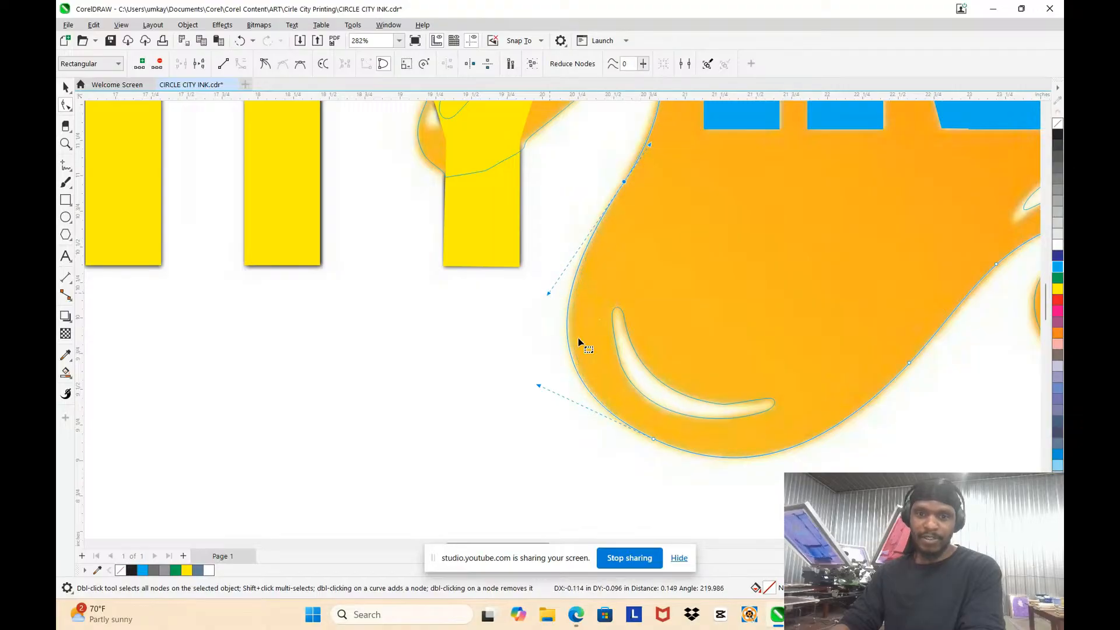
Step: Delete the surplus nodes along the upper-left edge of the droplet outline behind the Y
scroll(580, 344, "down", 2)
scroll(579, 349, "down", 2)
scroll(577, 347, "up", 3)
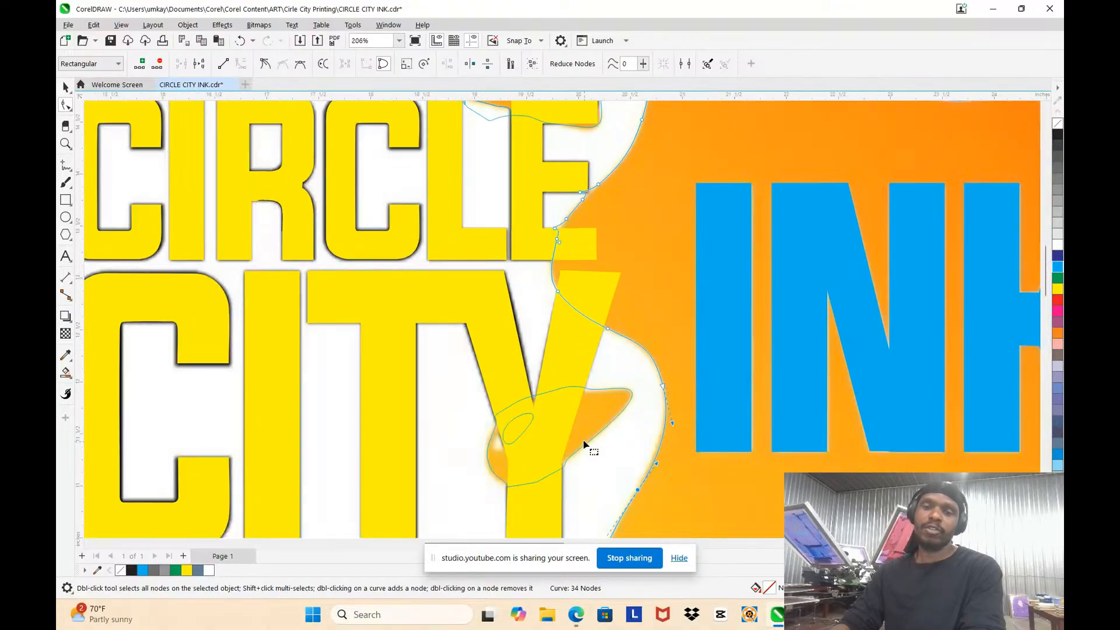
scroll(582, 438, "up", 5)
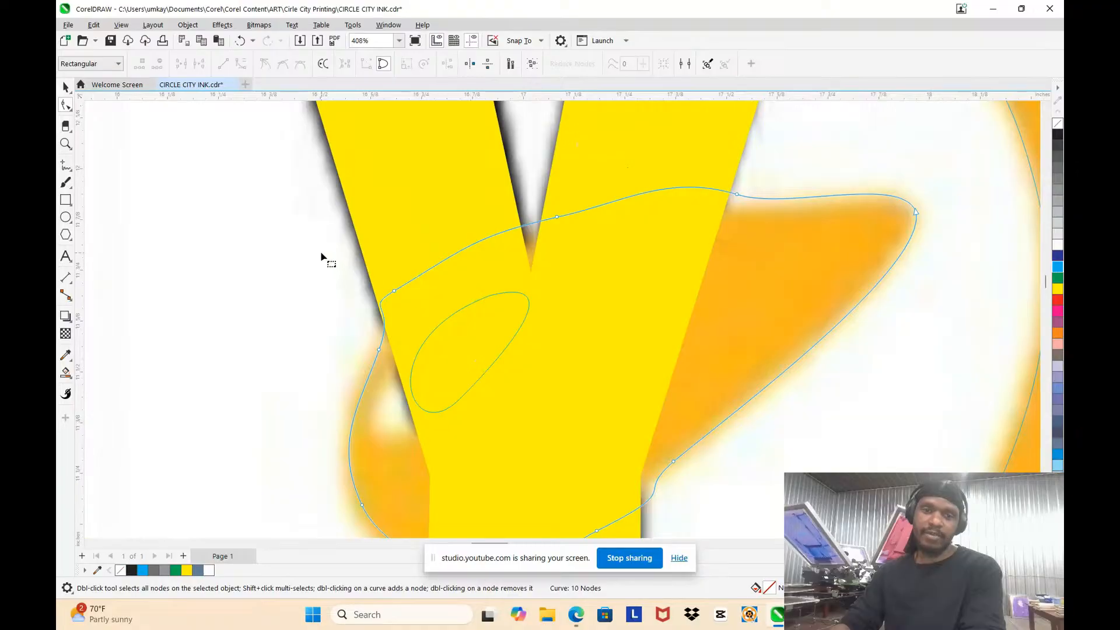
left_click_drag(322, 254, 495, 338)
key("Delete")
key("Delete")
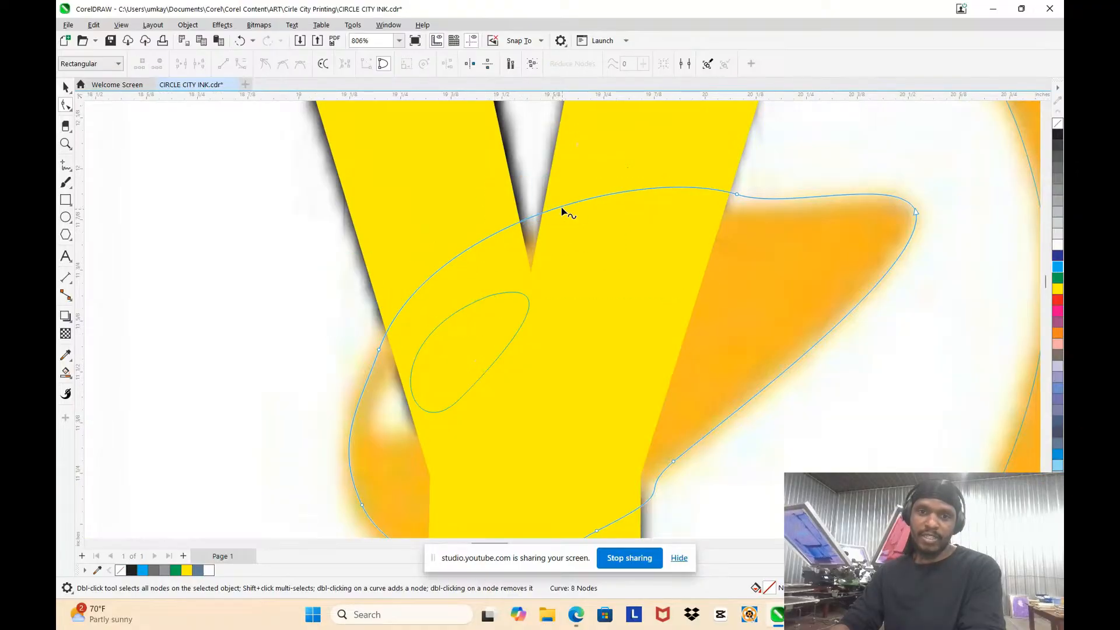
Step: Bend the droplet's upper edge behind the Y downward and move its node beside the Y's right arm onto the original
left_click_drag(561, 208, 570, 235)
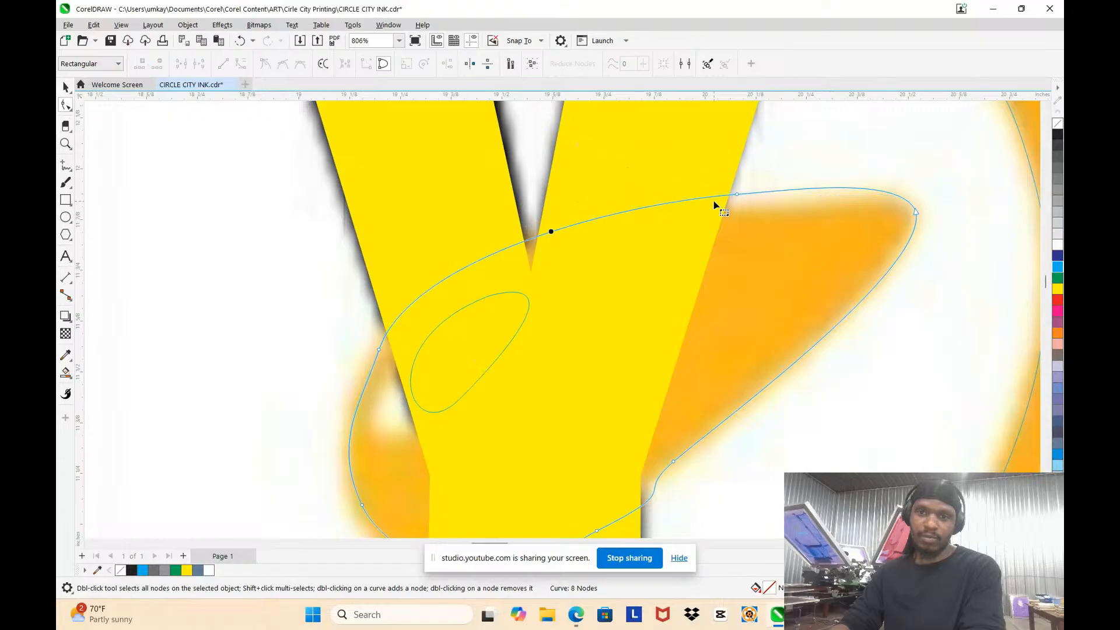
double_click(698, 199)
left_click_drag(737, 195, 745, 210)
double_click(698, 200)
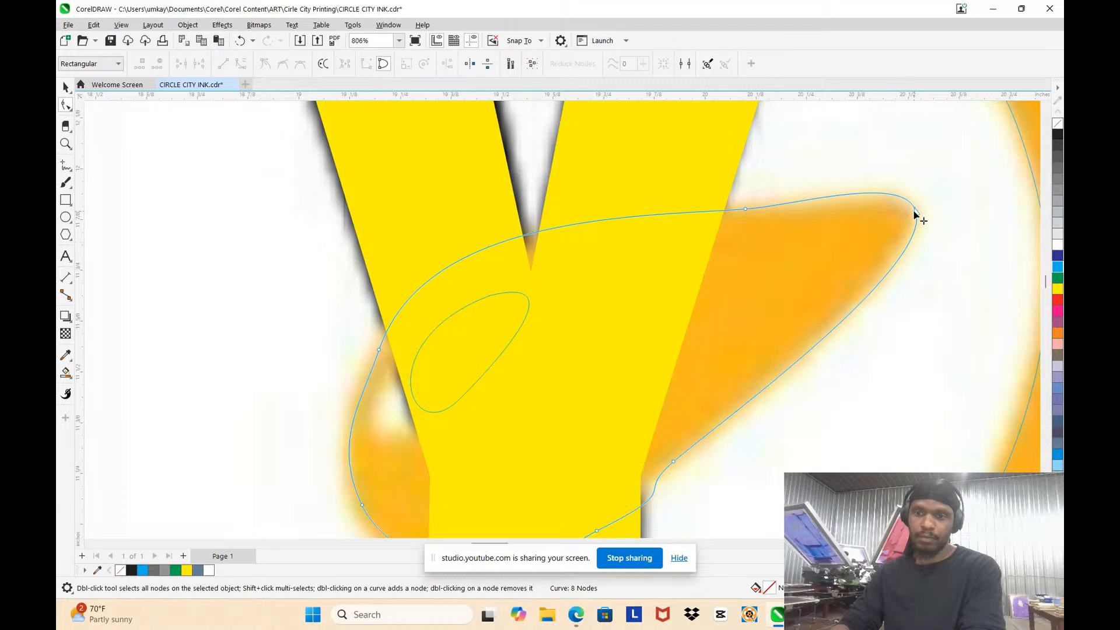
Step: Delete the surplus nodes along the lower edge of the droplet outline behind the Y
scroll(616, 415, "down", 3)
scroll(600, 483, "up", 3)
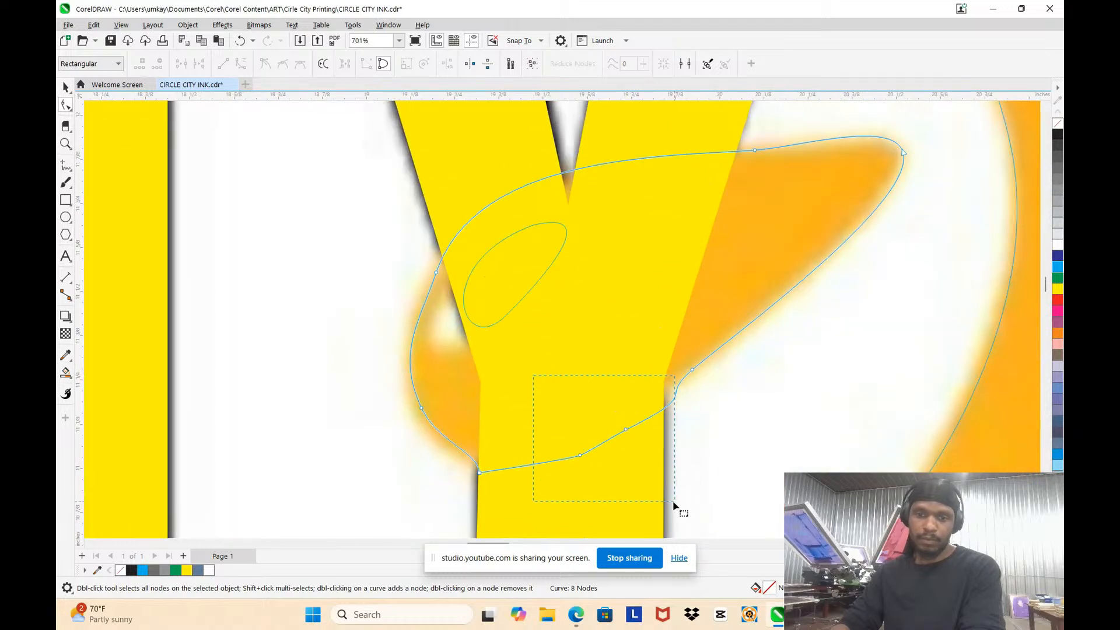
left_click_drag(673, 505, 675, 503)
key("Delete")
left_click_drag(534, 516, 534, 517)
key("Delete")
key("Delete")
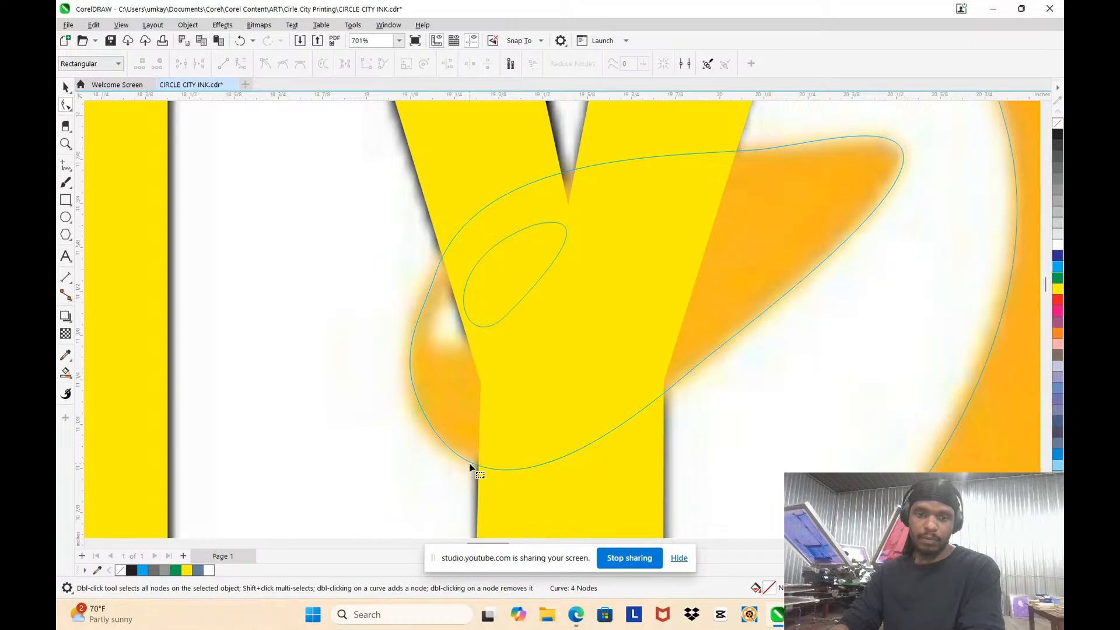
Step: Add a node on the Y droplet's lower-left curve and move it and the node by the Y's left arm onto the original
double_click(421, 408)
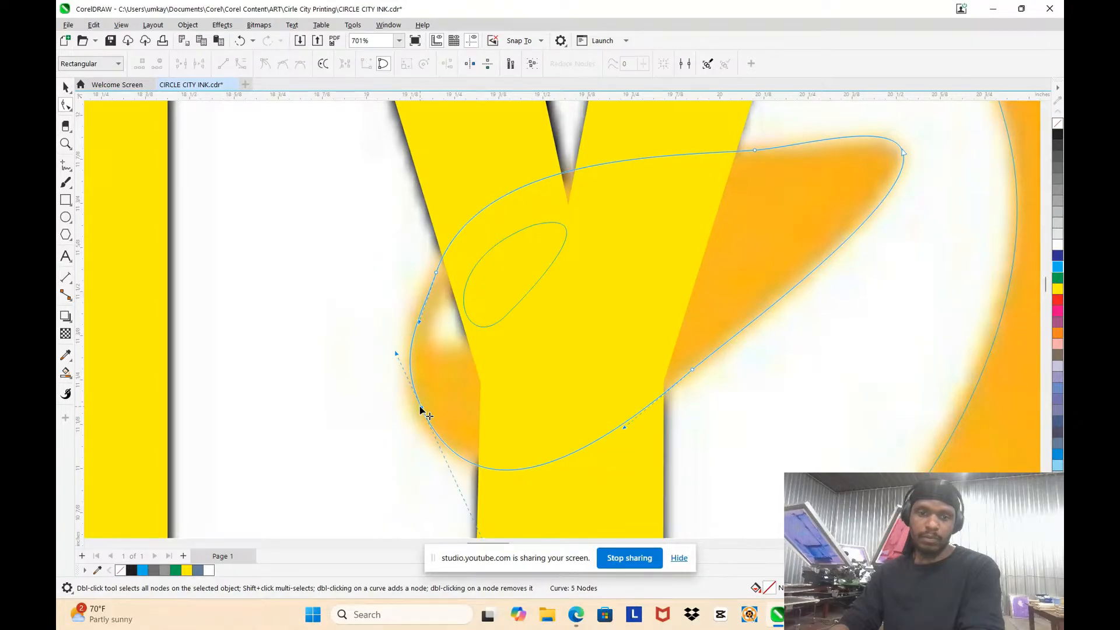
left_click(418, 407)
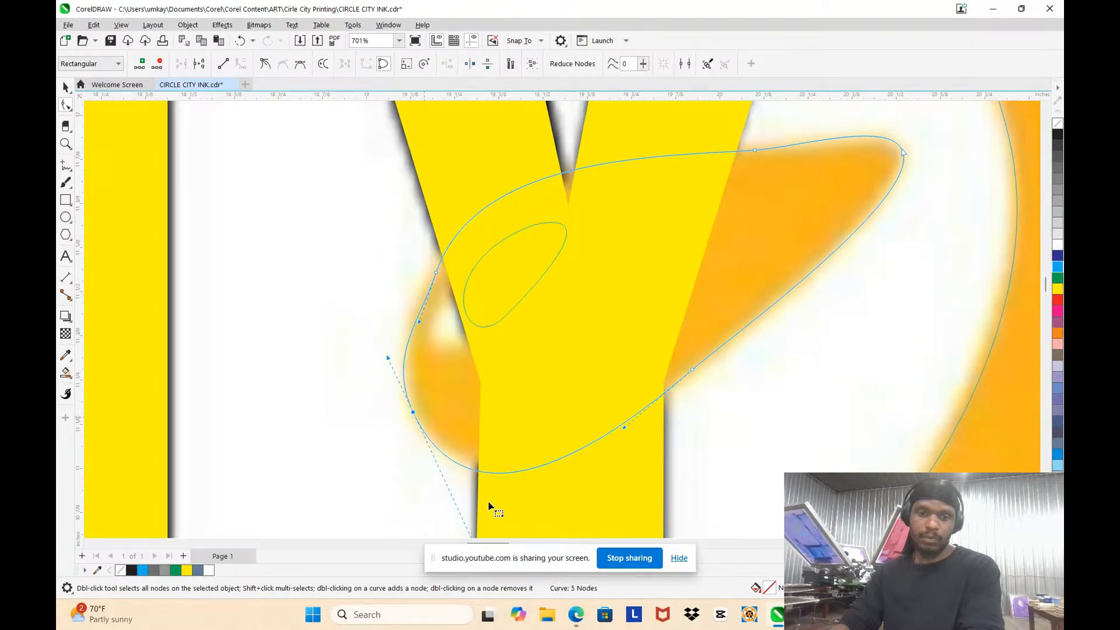
scroll(508, 412, "down", 3)
scroll(453, 352, "up", 6)
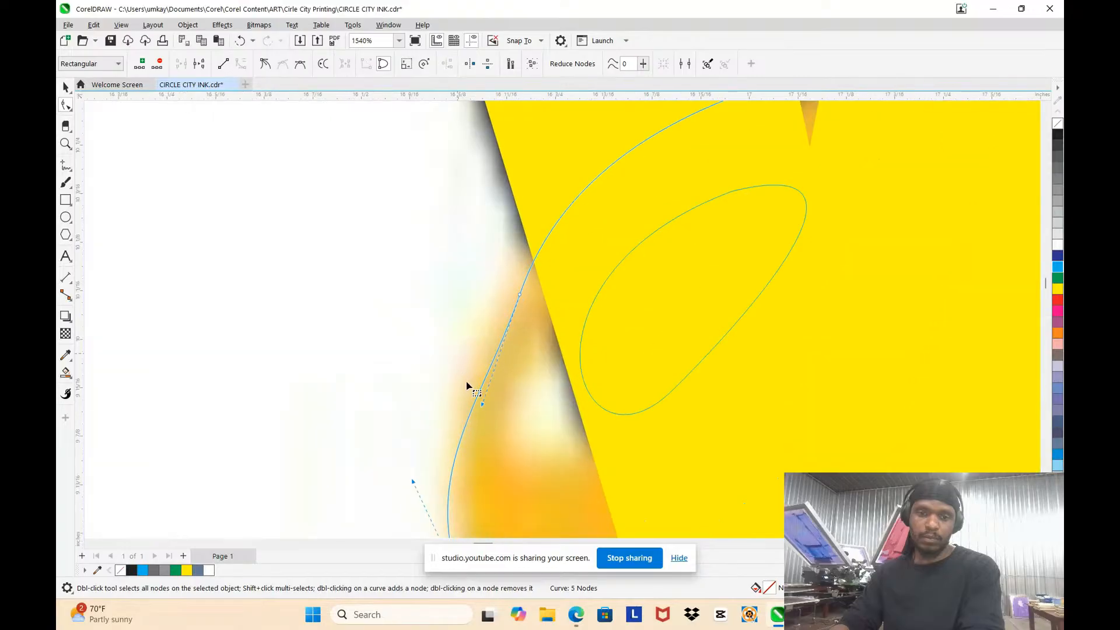
left_click_drag(520, 297, 537, 247)
mouse_move(500, 357)
left_mouse_down()
mouse_move(480, 350)
mouse_move(510, 368)
left_mouse_up()
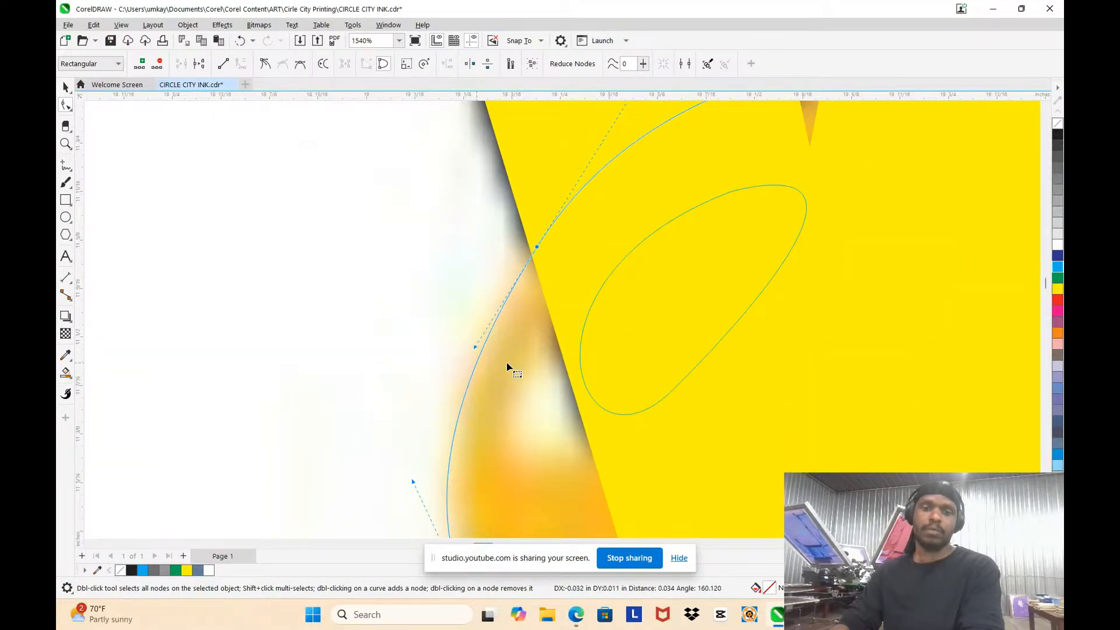
Step: Delete the stray closed curve between the L and the E of CIRCLE, below the droplet
scroll(470, 405, "down", 6)
scroll(617, 295, "down", 3)
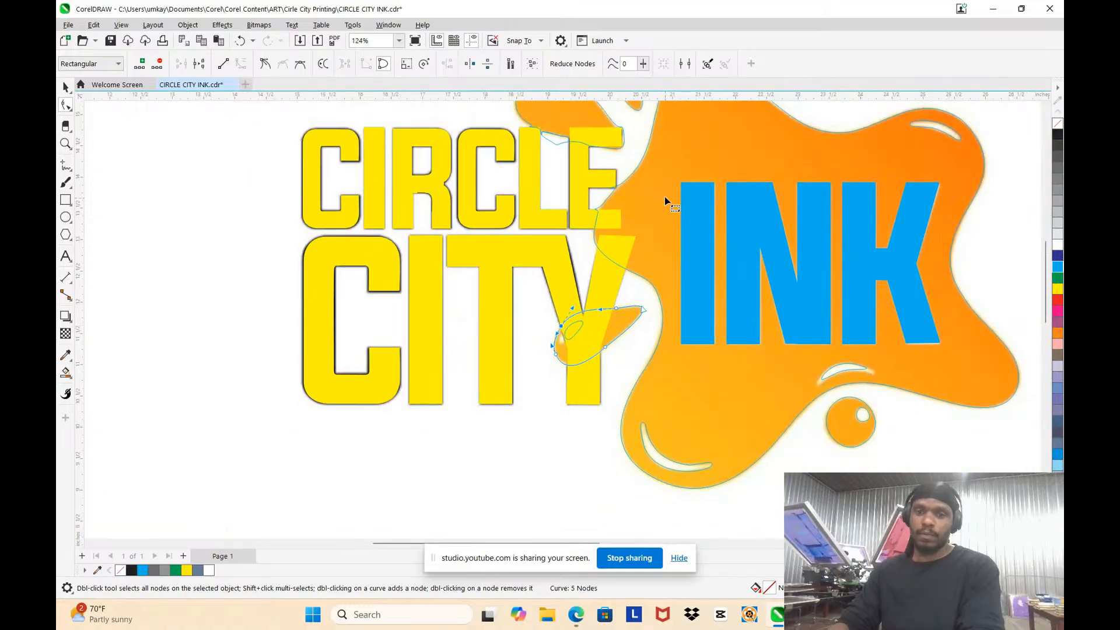
scroll(691, 223, "down", 3)
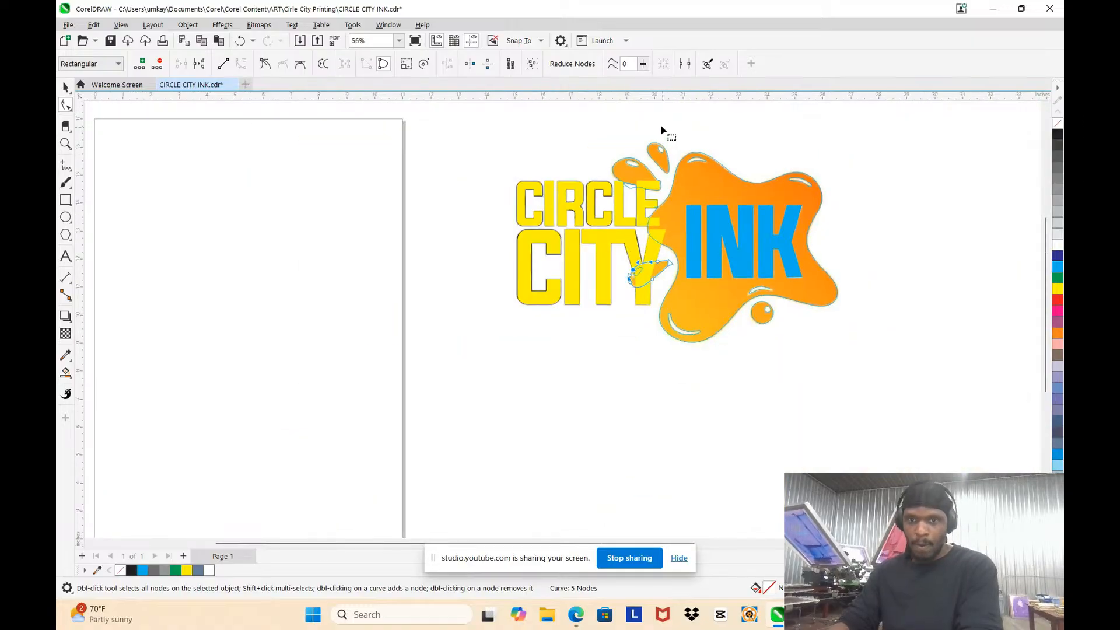
scroll(601, 358, "up", 5)
scroll(554, 332, "up", 3)
left_click(560, 277)
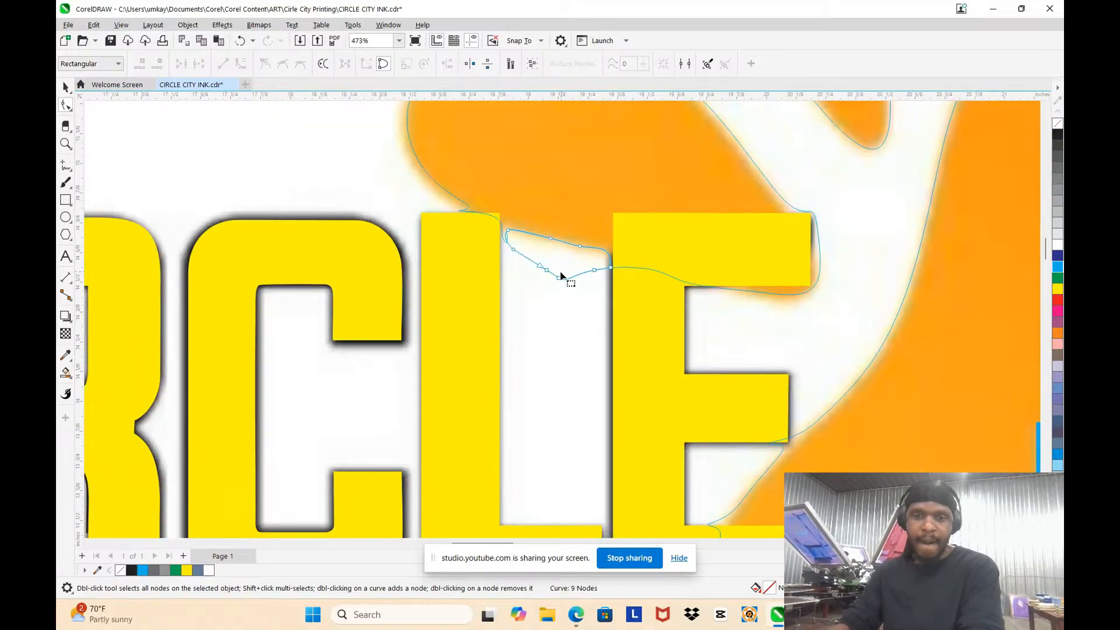
left_click_drag(573, 243, 660, 331)
key("Delete")
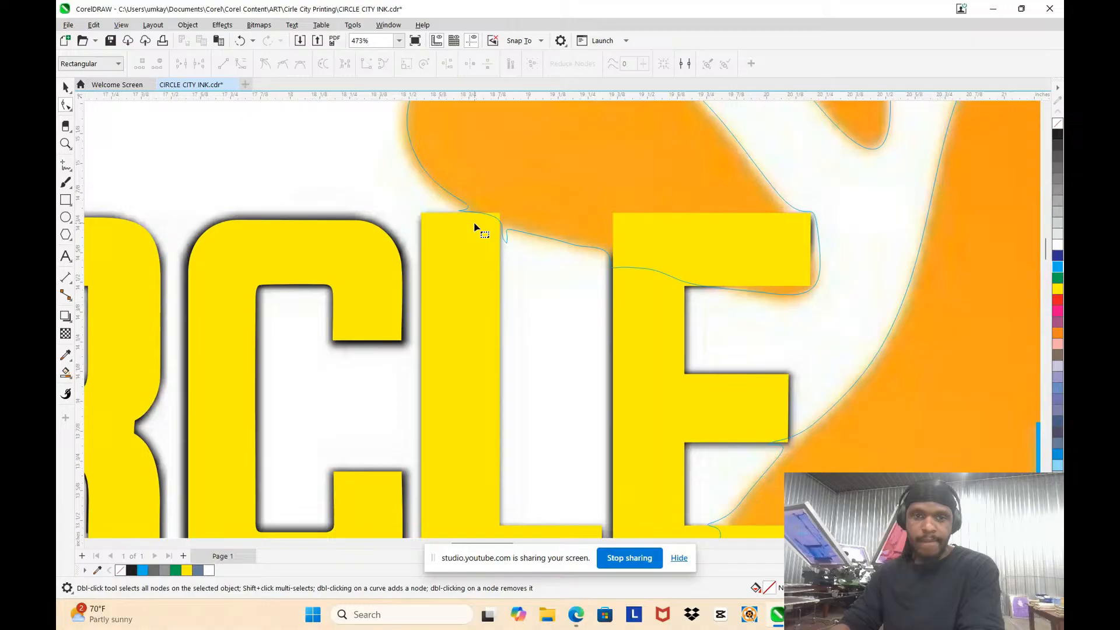
Step: Move the droplet's node above the L of CIRCLE onto the original edge and delete the jagged nodes over the L
left_click(439, 185)
scroll(440, 184, "up", 2)
left_click_drag(356, 126, 422, 187)
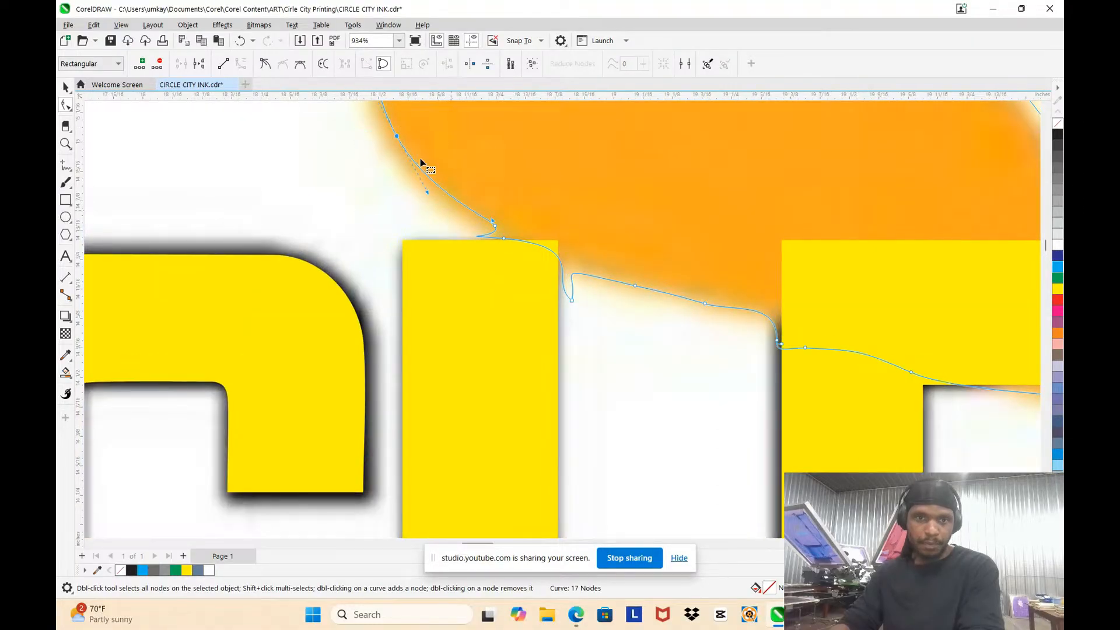
left_click_drag(395, 134, 392, 154)
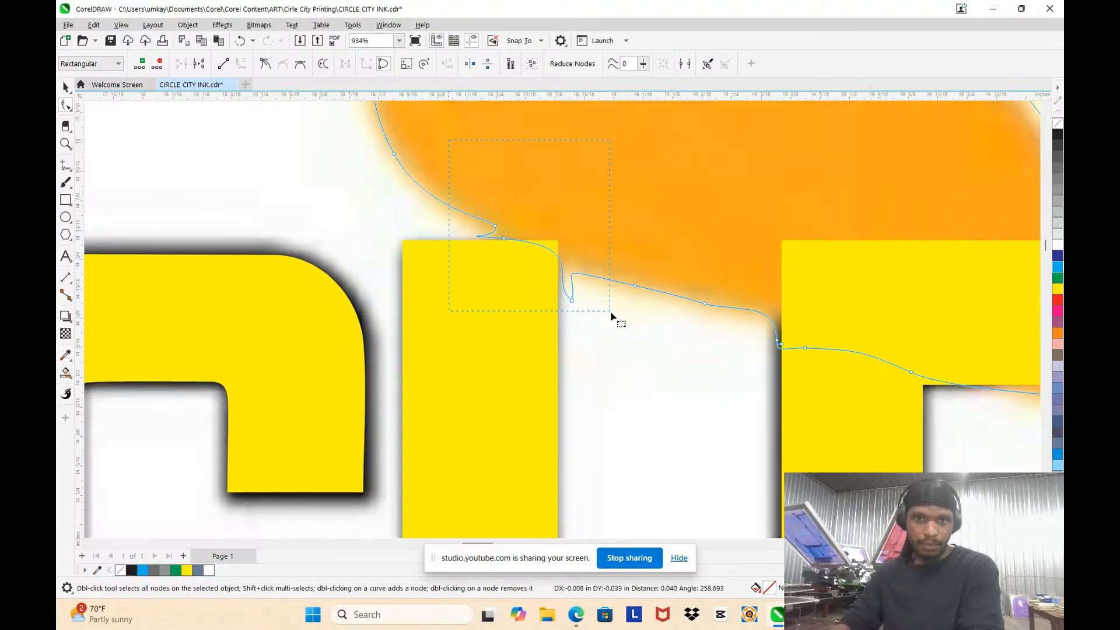
left_click_drag(610, 316, 613, 317)
key("Delete")
Step: Reshape the droplet's lower-left curve where it meets the L so it follows the original
scroll(533, 280, "down", 4)
scroll(524, 250, "up", 2)
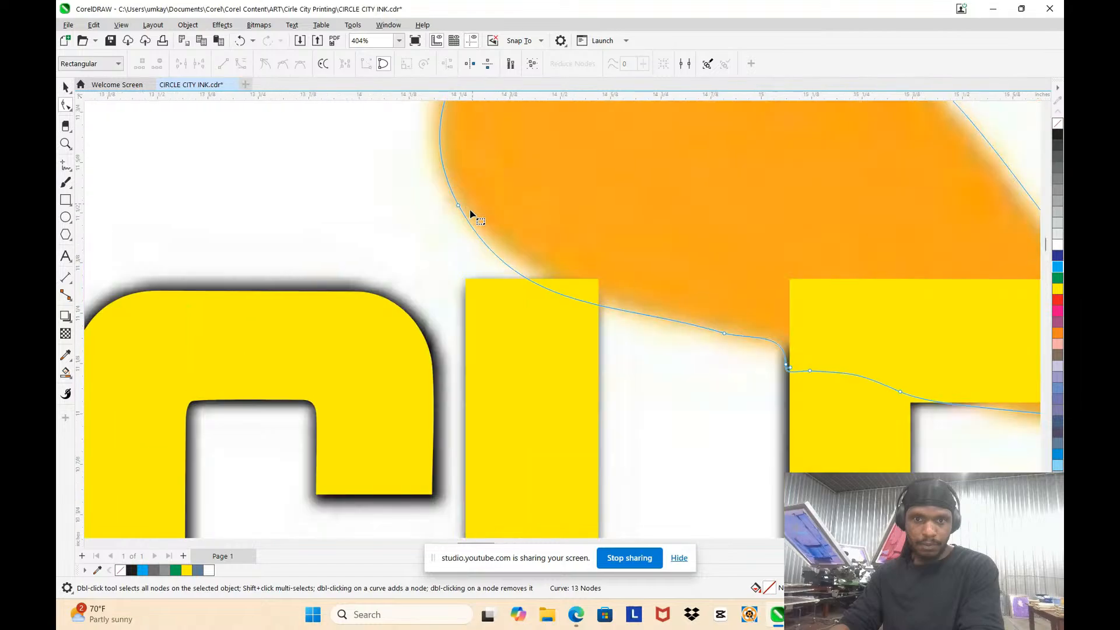
left_click(458, 205)
left_click_drag(517, 316, 530, 293)
Step: Delete the surplus nodes along the droplet's lower edge between the L and the E
scroll(530, 293, "down", 3)
scroll(699, 293, "up", 2)
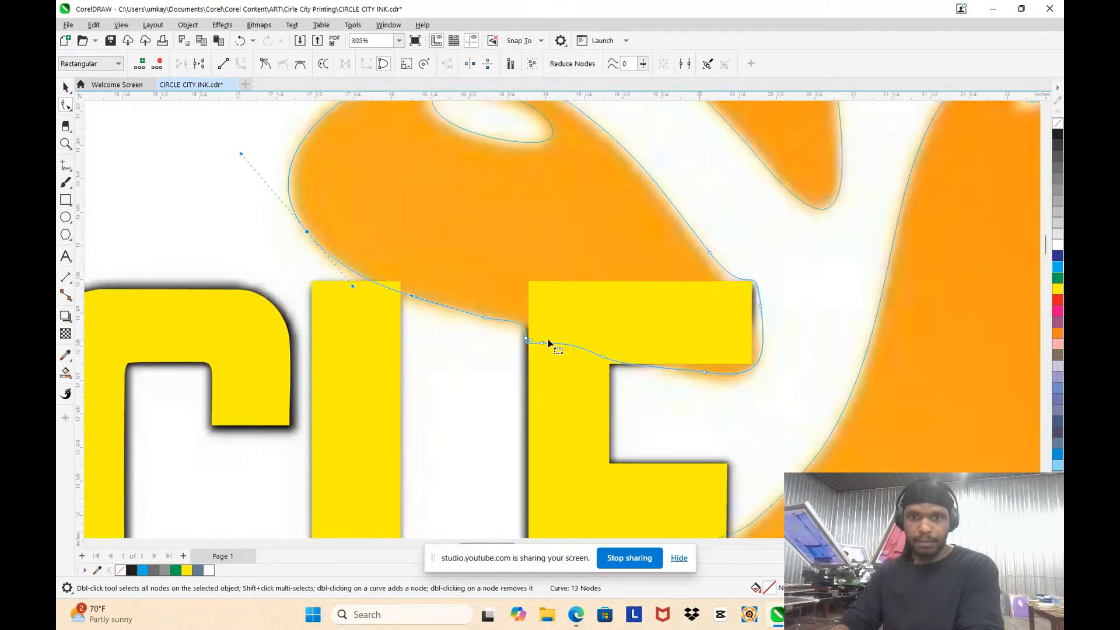
left_click(442, 307)
left_click_drag(457, 257, 535, 316)
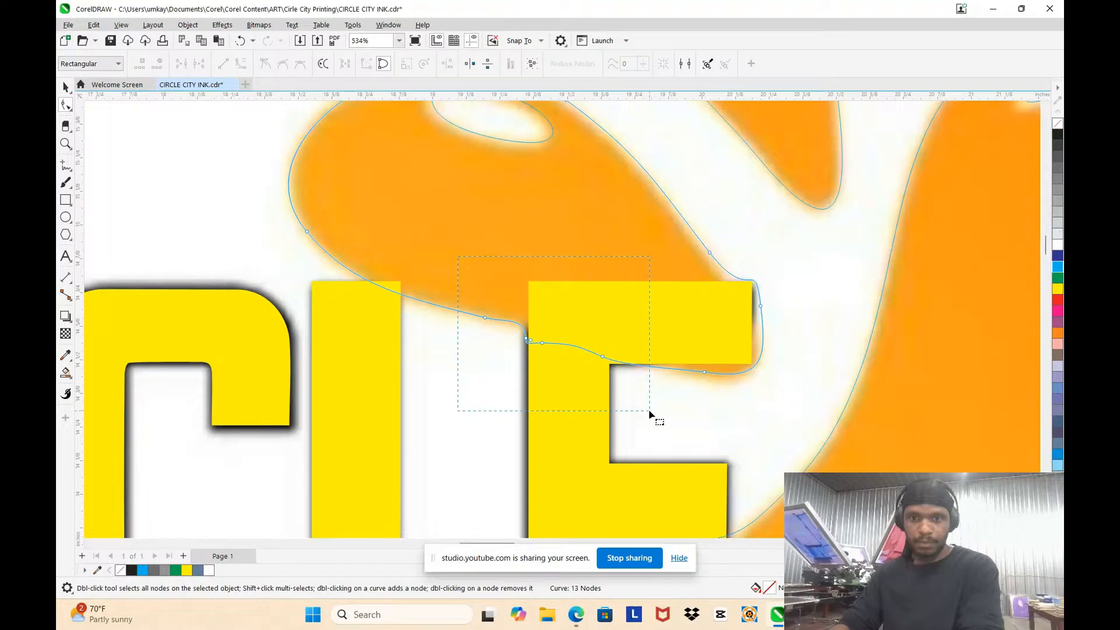
left_click_drag(649, 410, 650, 410)
key("Delete")
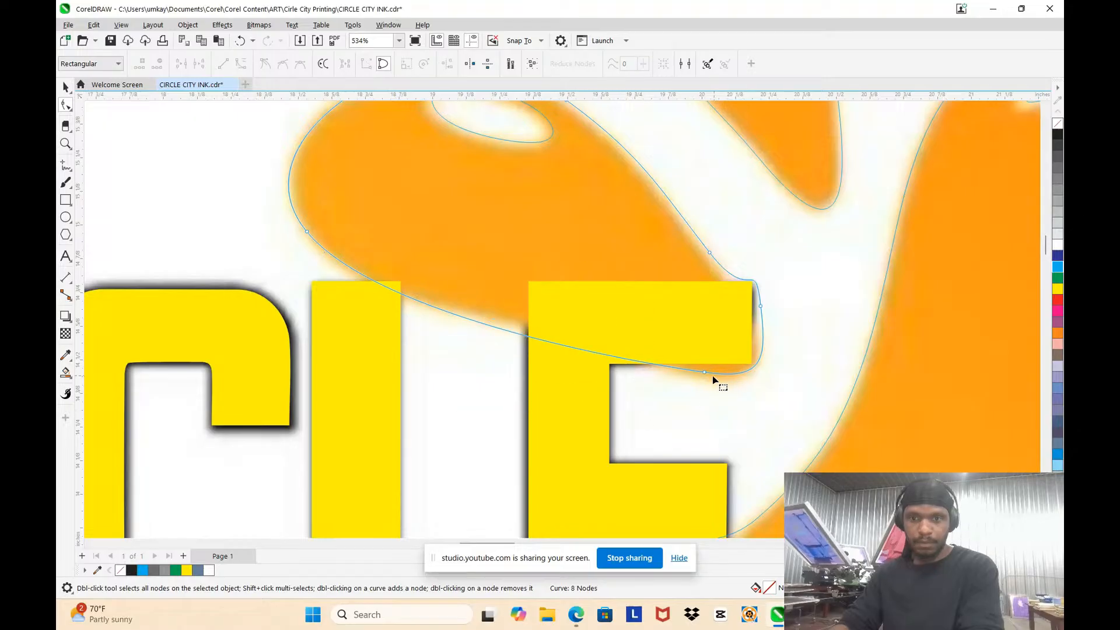
Step: Rework the nodes at the droplet's tip behind the E's upper arm, removing the surplus ones to round the tip
double_click(762, 351)
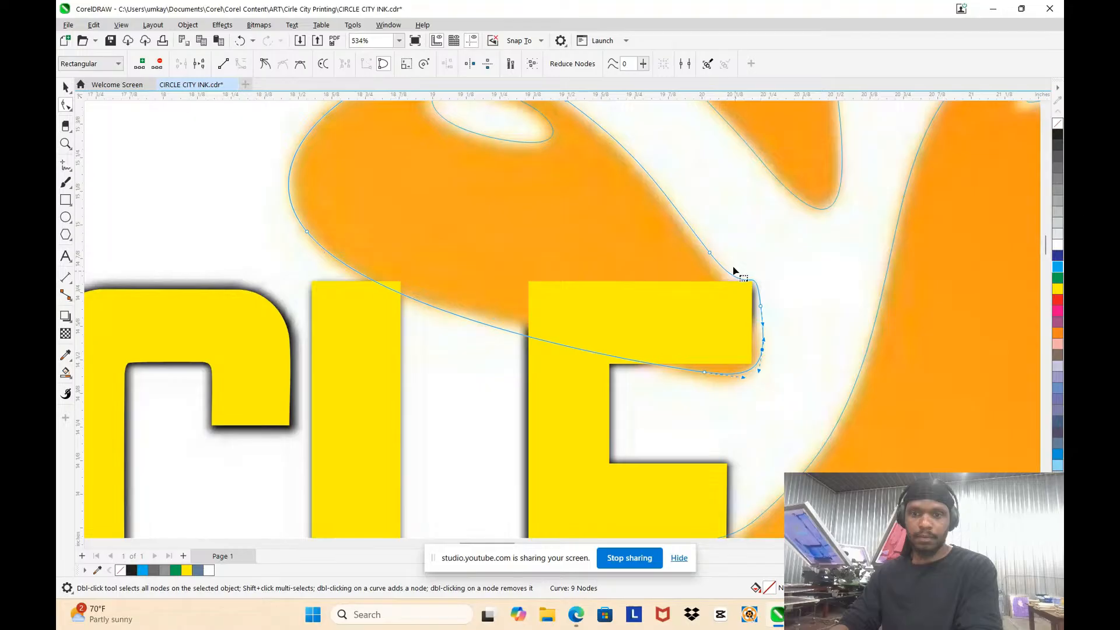
key("Delete")
left_click_drag(798, 325, 737, 299)
double_click(764, 302)
left_click_drag(694, 206, 750, 289)
key("Delete")
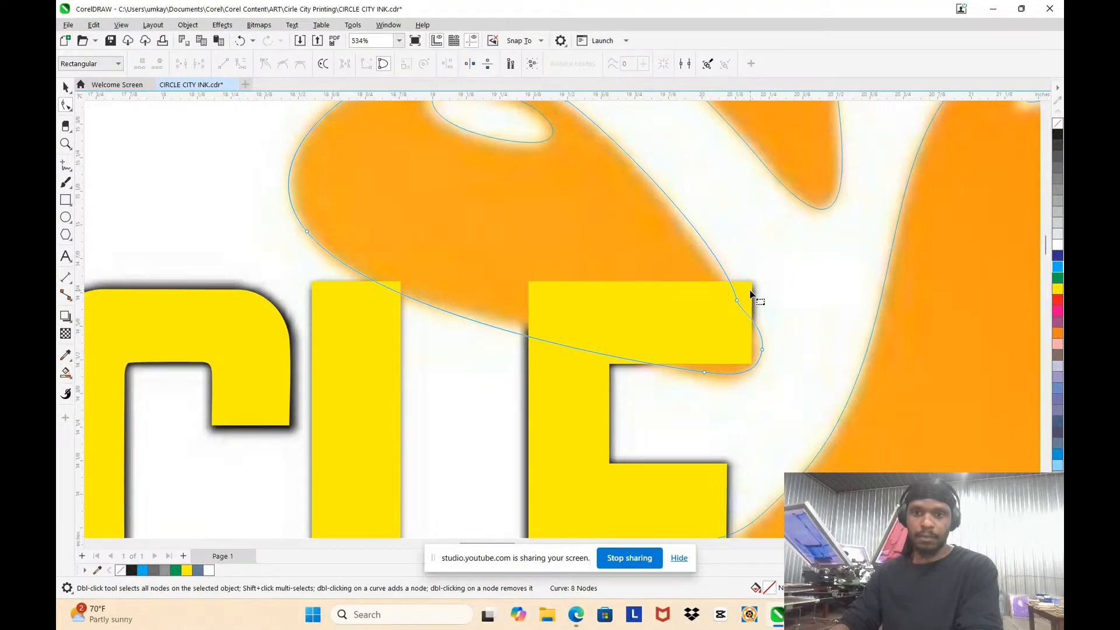
Step: Bend the droplet's long right edge above the E inward to match the original
scroll(749, 290, "down", 4)
scroll(702, 250, "up", 6)
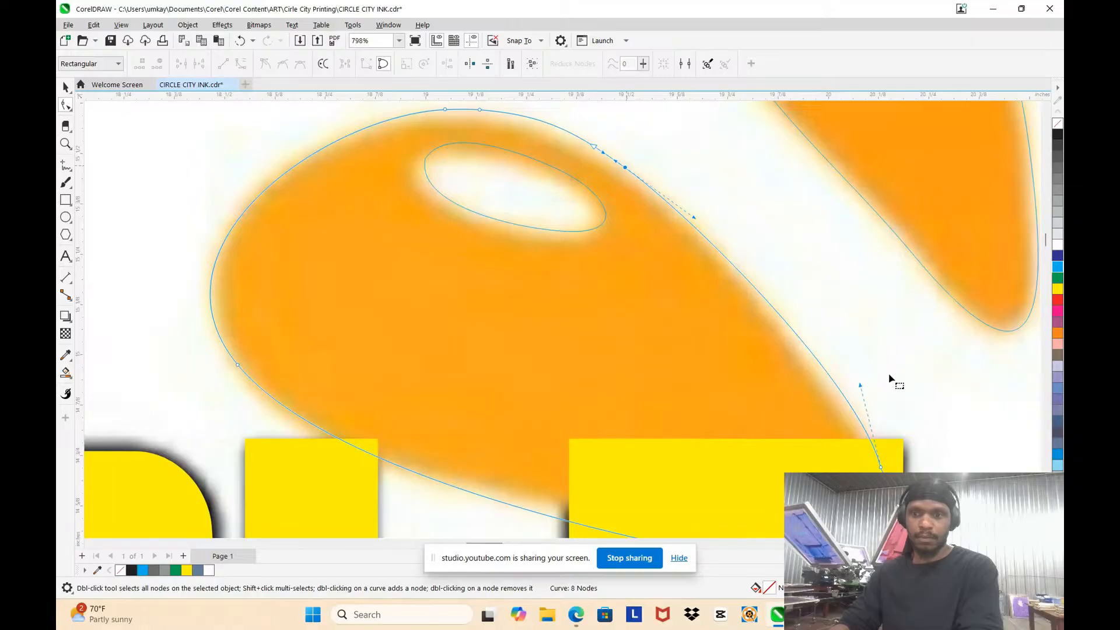
left_click_drag(860, 385, 834, 394)
scroll(720, 253, "down", 1)
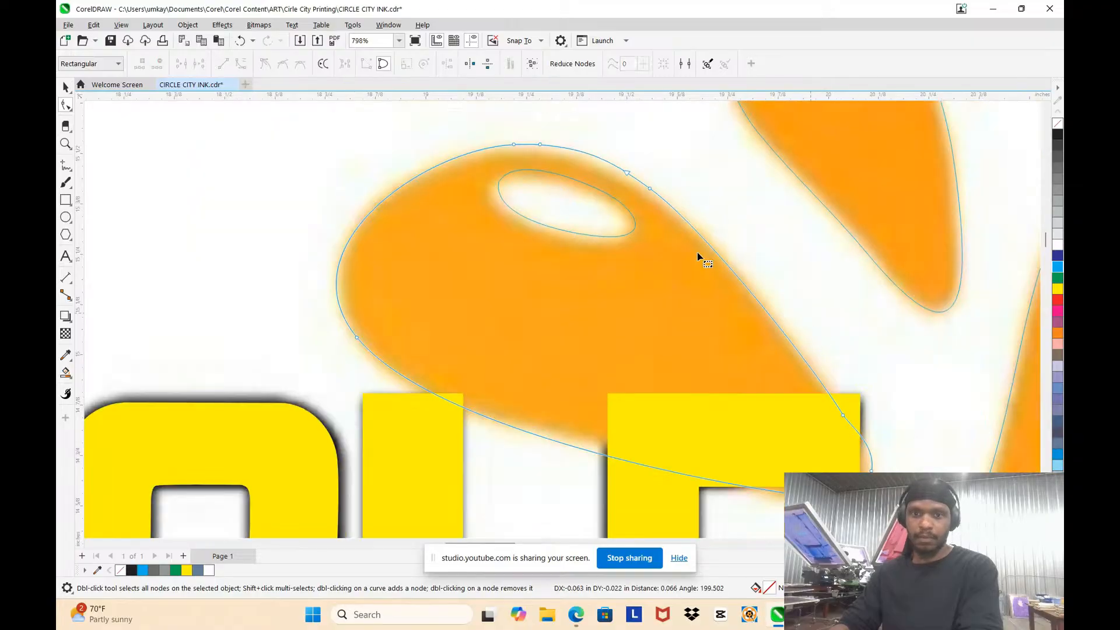
Step: Shift the nodes at the top of the droplet above CIRCLE and delete the surplus ones to smooth its upper edge
scroll(697, 252, "up", 1)
left_click(645, 211)
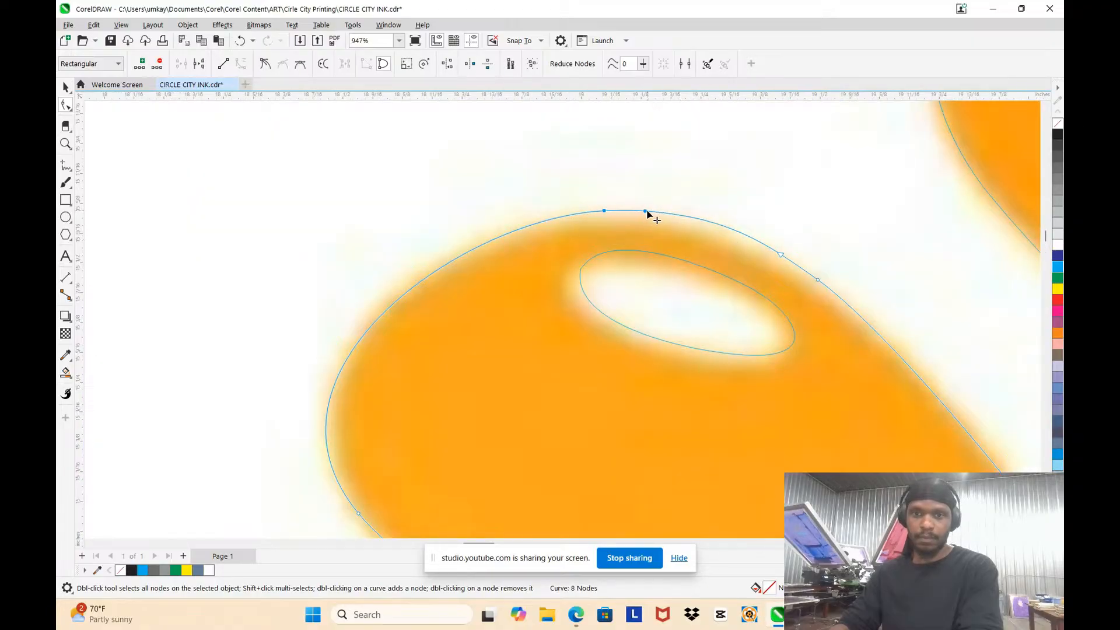
left_click_drag(647, 214, 627, 215)
left_click(425, 245)
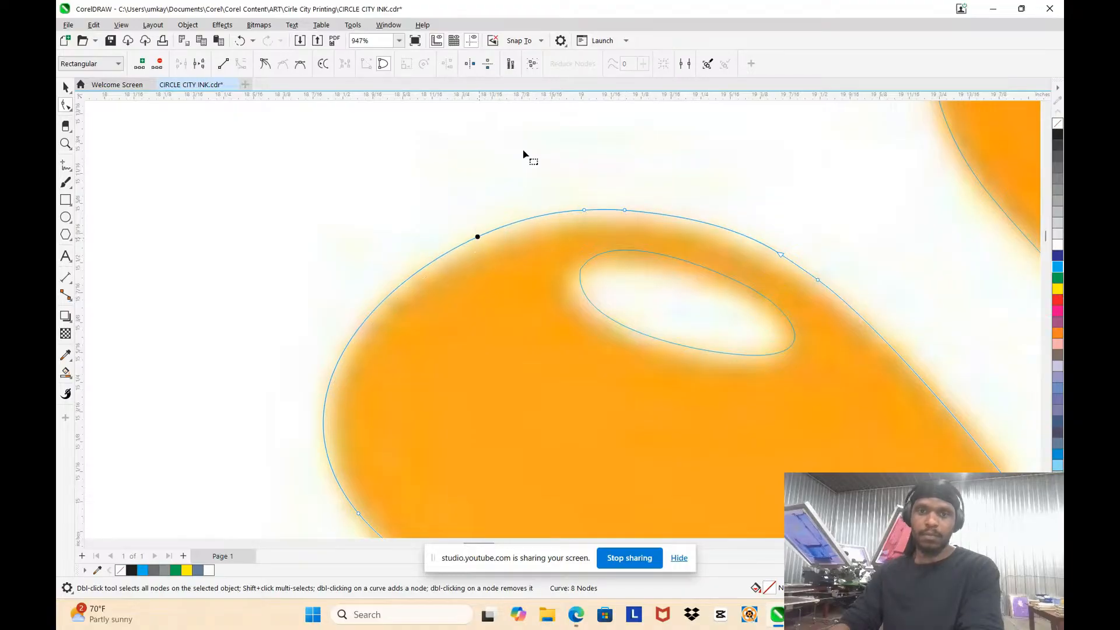
left_click_drag(525, 150, 802, 286)
key("Delete")
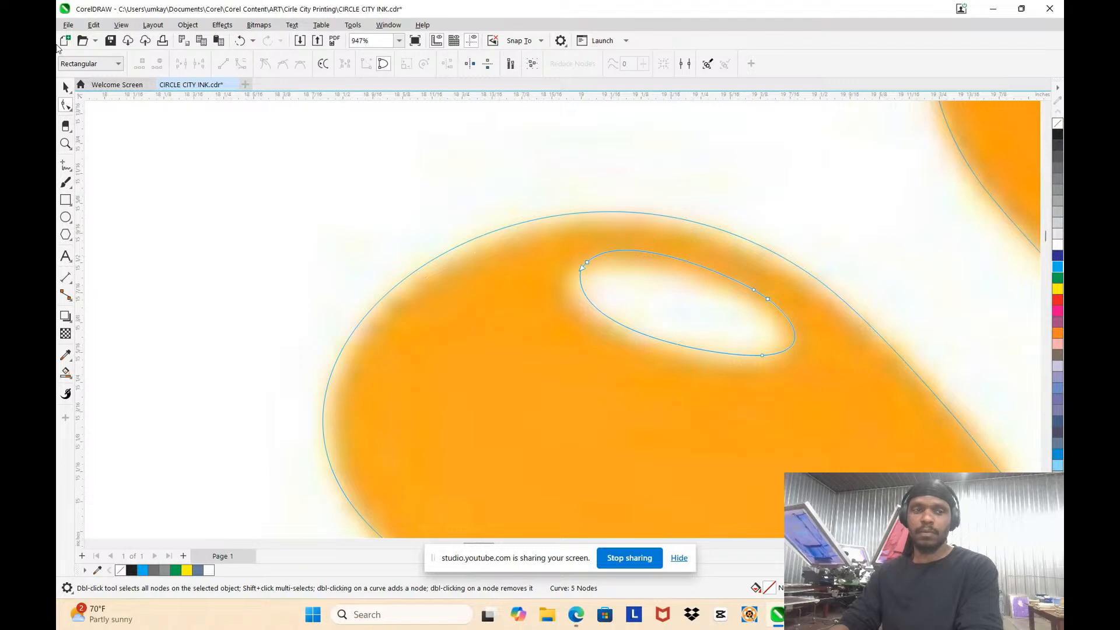
Step: Move the oval highlight in the droplet above CIRCLE onto the original highlight
left_click(65, 88)
left_click_drag(700, 317, 691, 326)
scroll(690, 321, "down", 8)
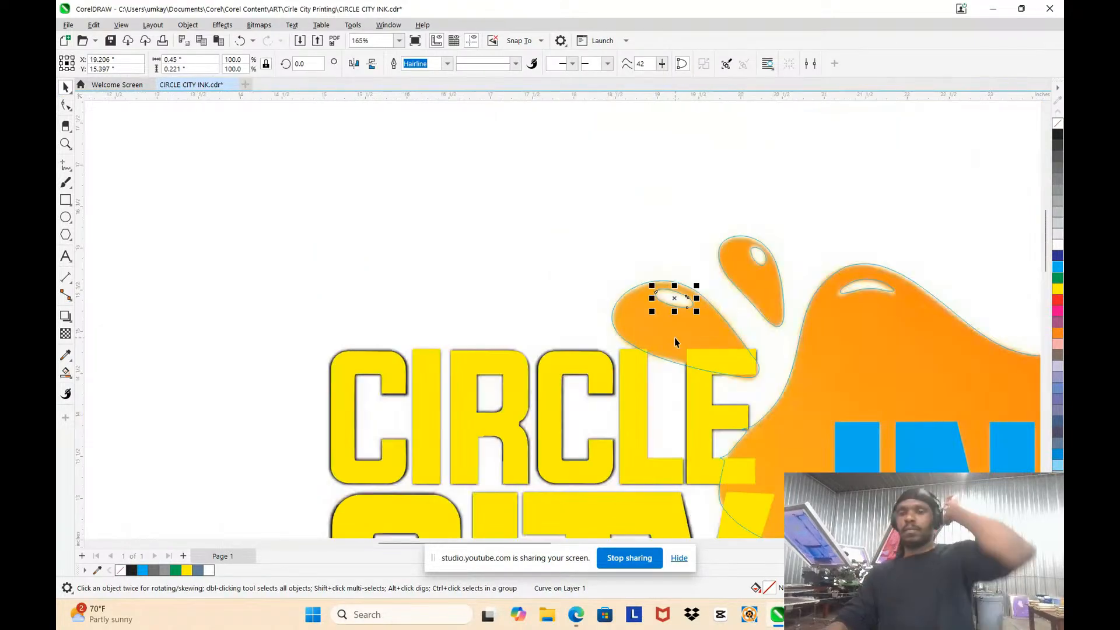
scroll(734, 312, "down", 4)
left_click(545, 292)
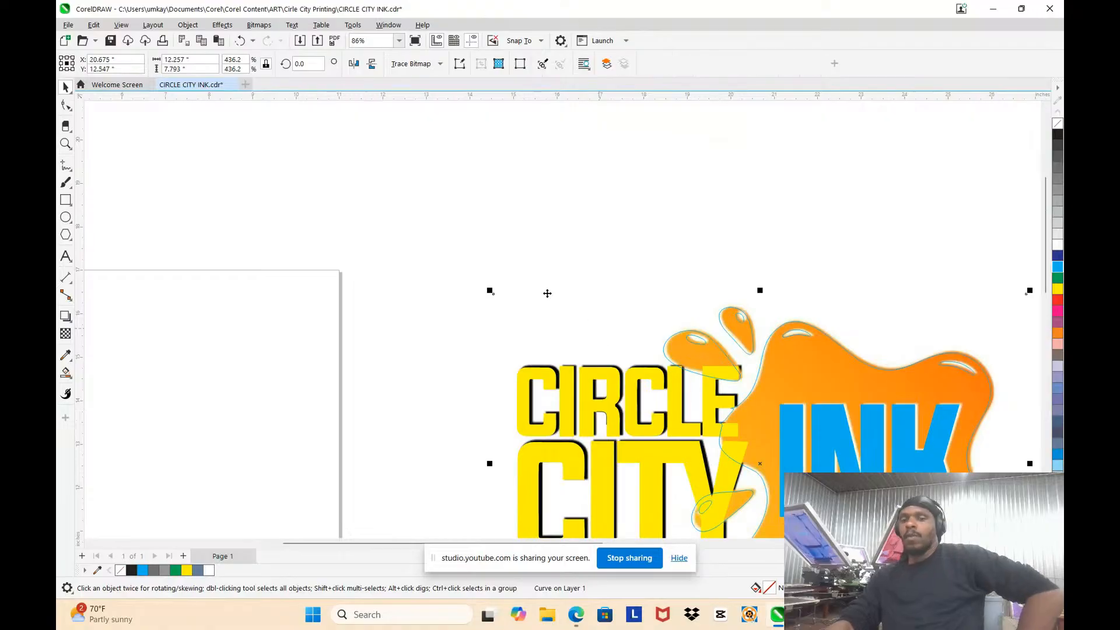
scroll(545, 292, "down", 3)
scroll(657, 361, "up", 2)
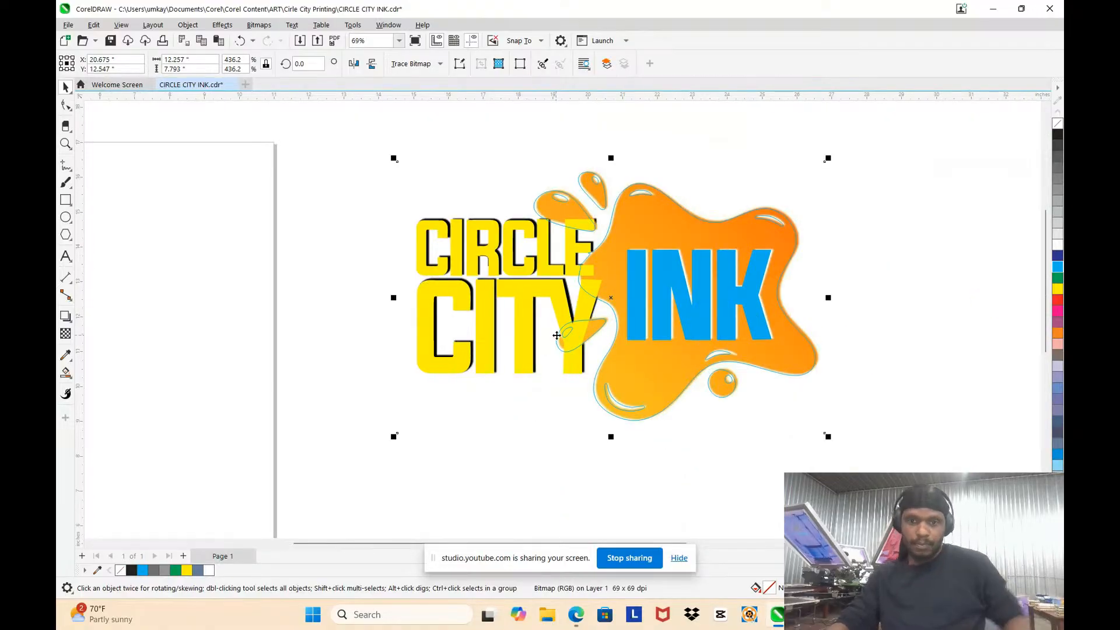
key("ctrl+z")
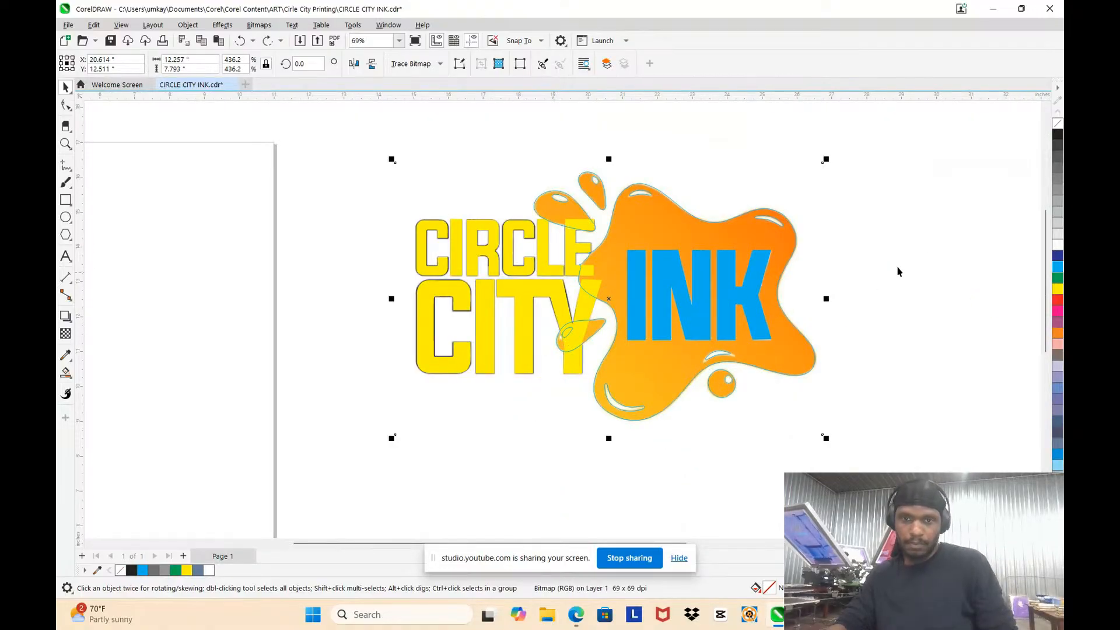
Step: Examine the traced splat, droplets and lettering against the original bitmap at several zoom levels
left_click(922, 260)
scroll(919, 262, "up", 1)
scroll(871, 242, "down", 2)
left_click(763, 234)
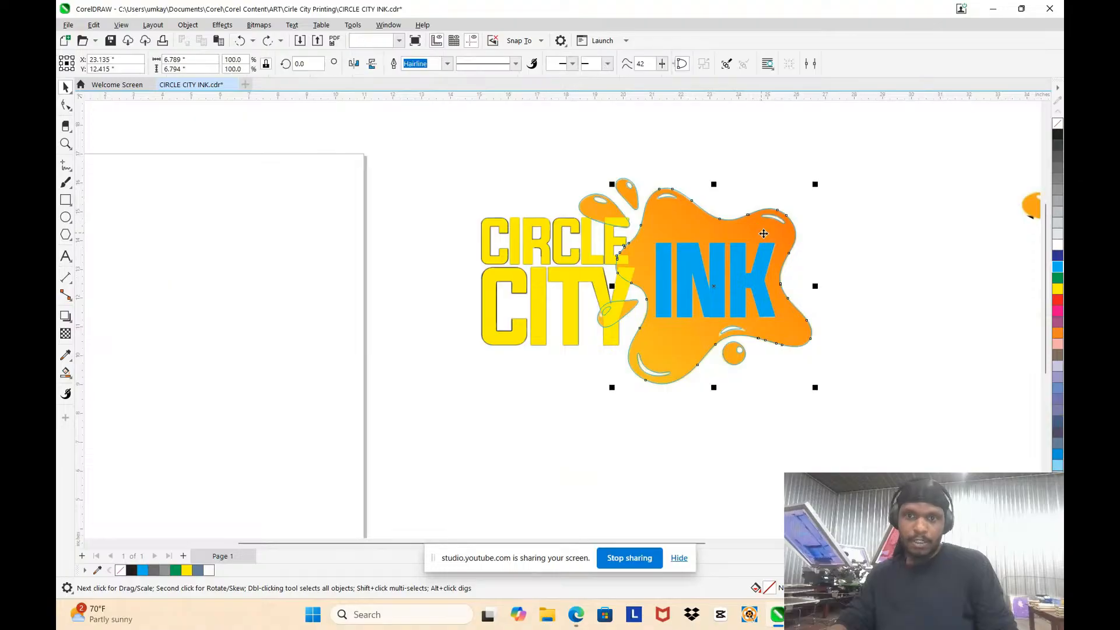
scroll(763, 234, "up", 1)
scroll(677, 179, "down", 2)
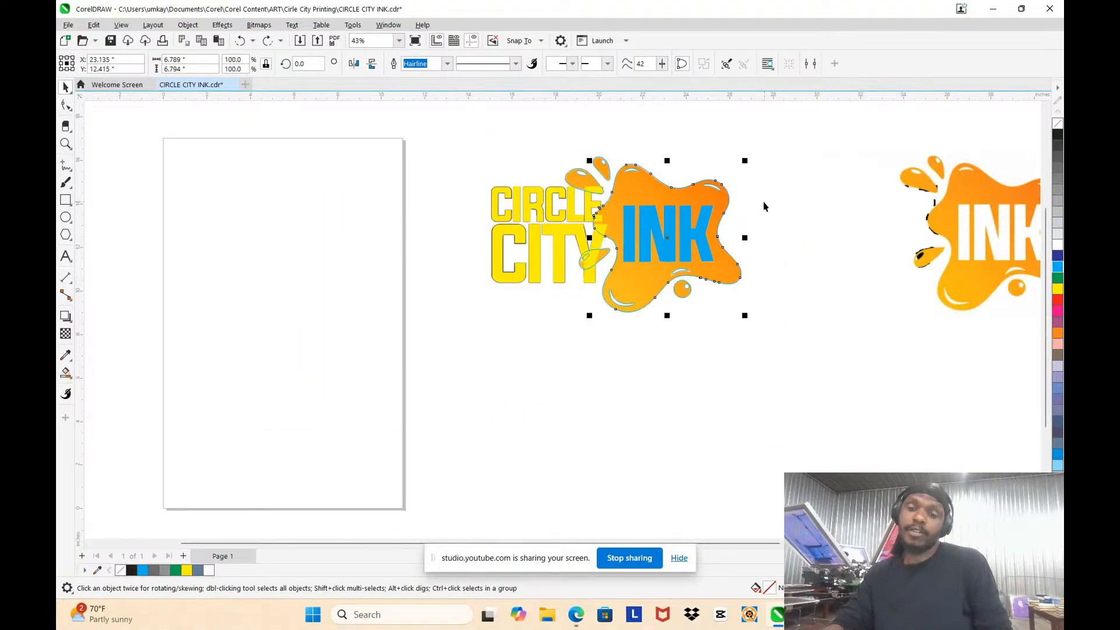
scroll(688, 200, "up", 2)
left_click(809, 211)
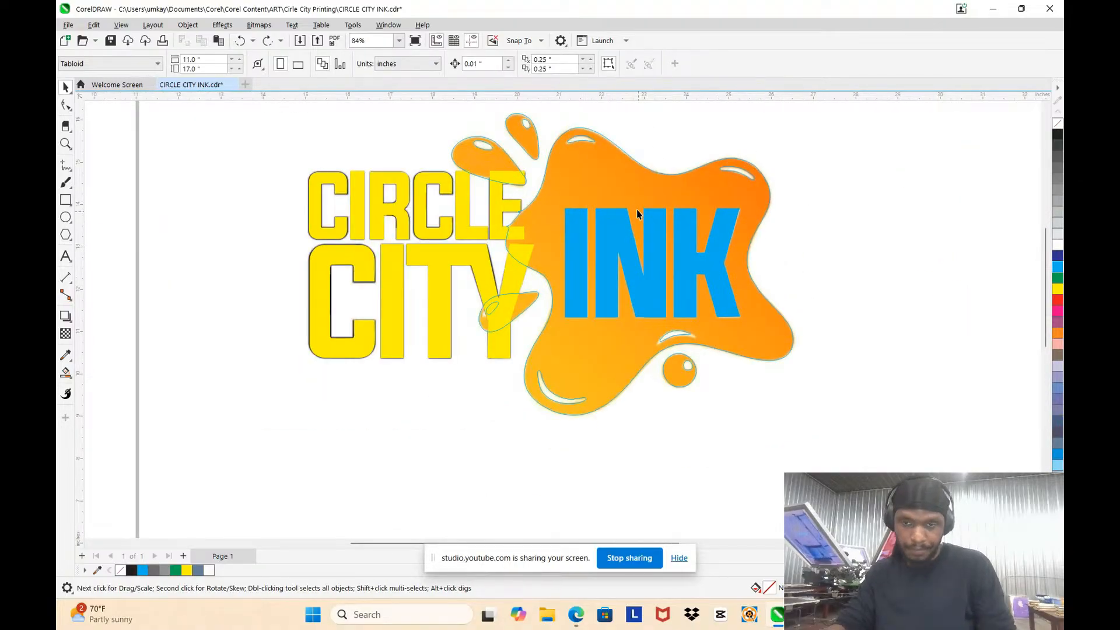
scroll(643, 202, "down", 2)
scroll(559, 175, "up", 5)
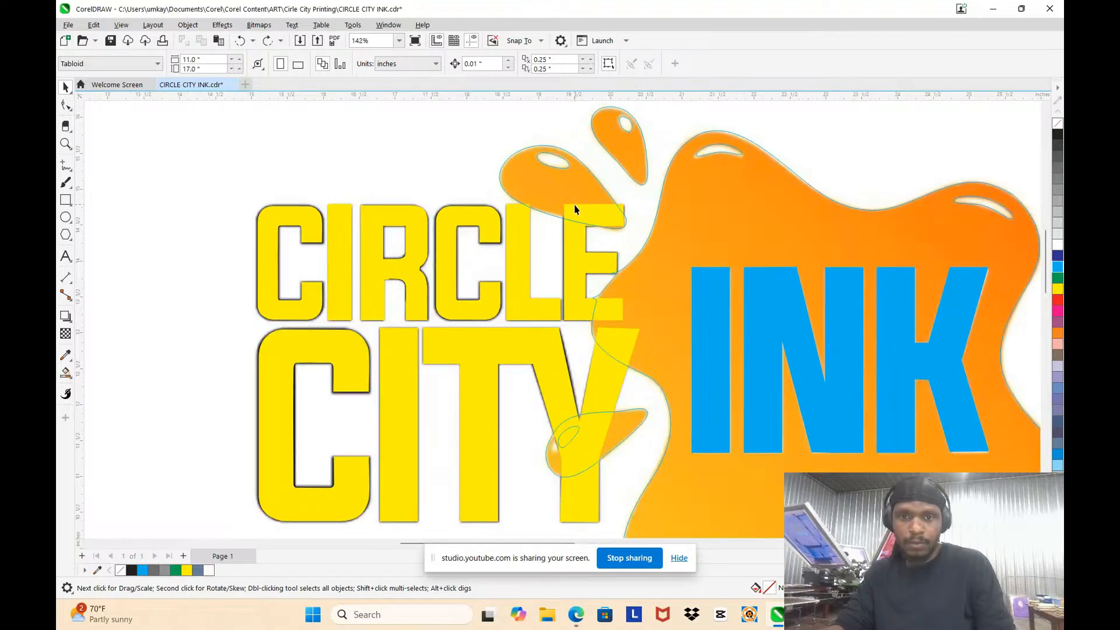
scroll(578, 204, "down", 2)
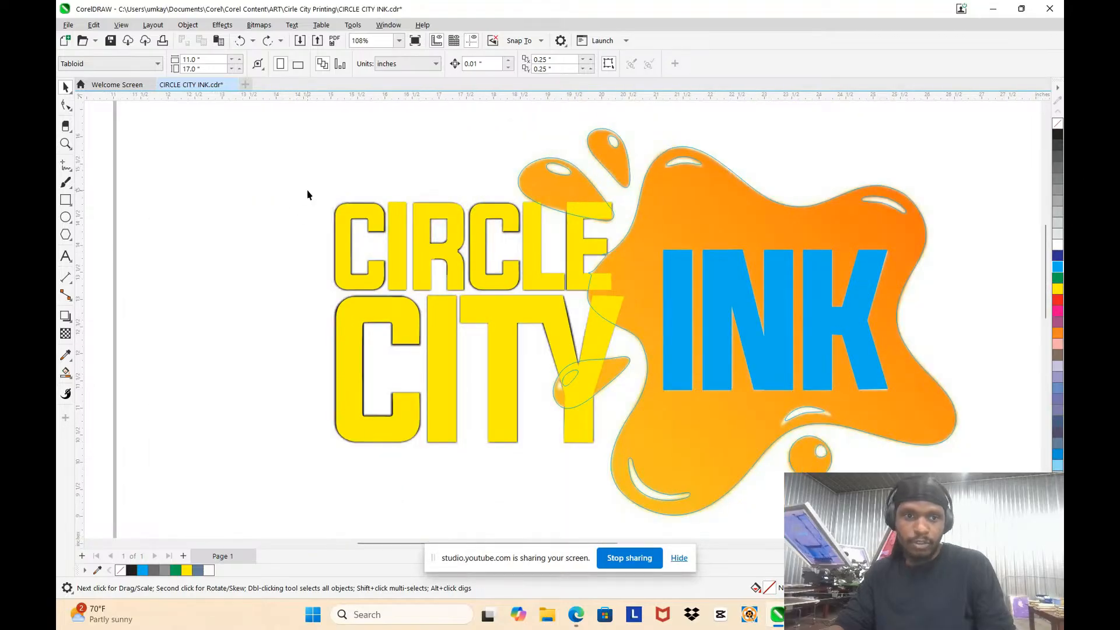
left_click_drag(294, 180, 624, 467)
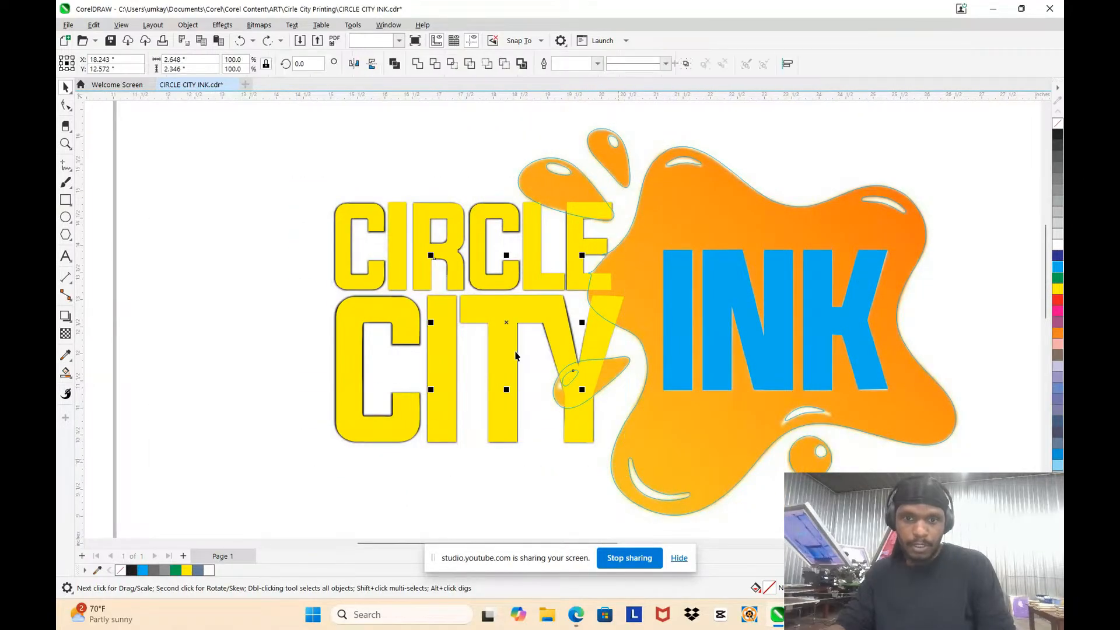
left_click(400, 312)
left_click_drag(445, 332, 416, 317)
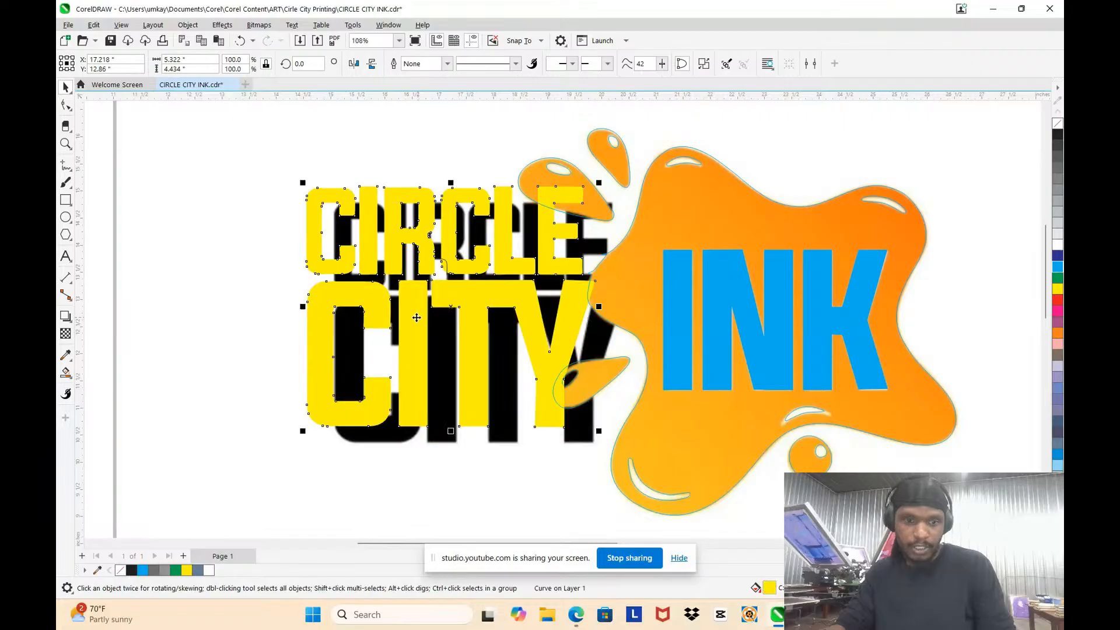
key("ctrl+z")
Step: Bring the yellow CIRCLE CITY lettering in front of the splat and droplet outlines
right_click(494, 301)
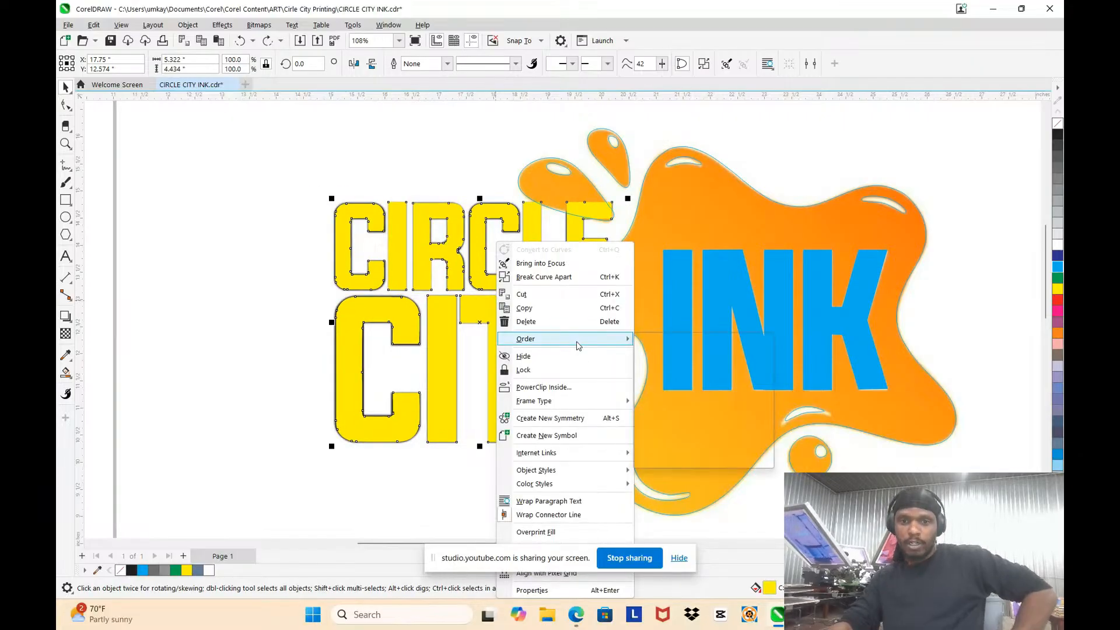
mouse_move(577, 340)
left_click(680, 342)
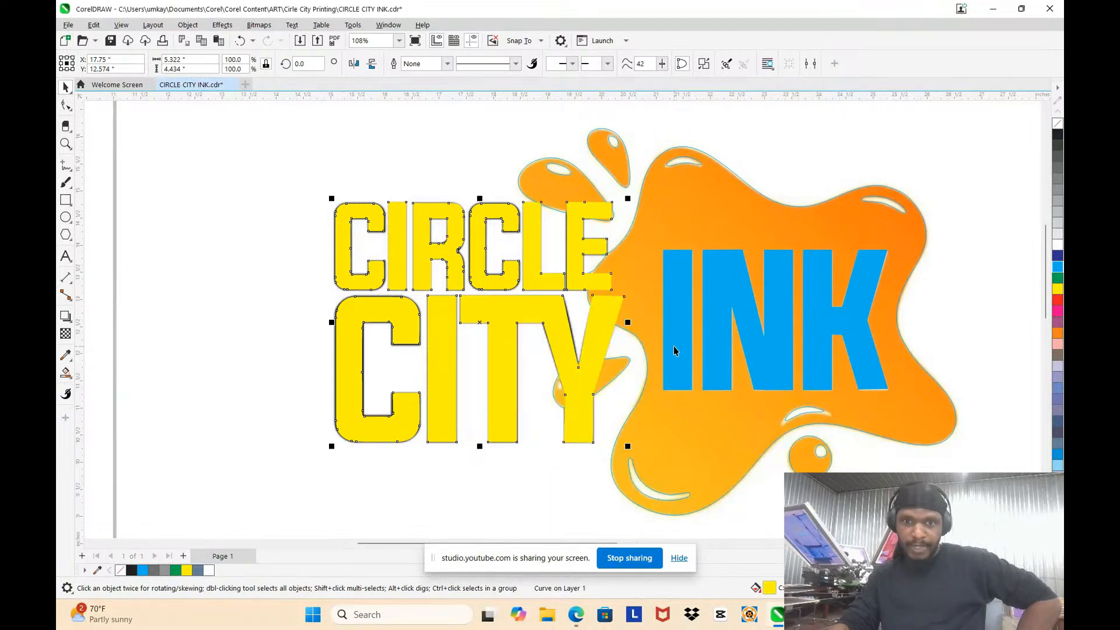
left_click(176, 239)
Step: Select the original logo bitmap behind the tracing
scroll(528, 250, "down", 3)
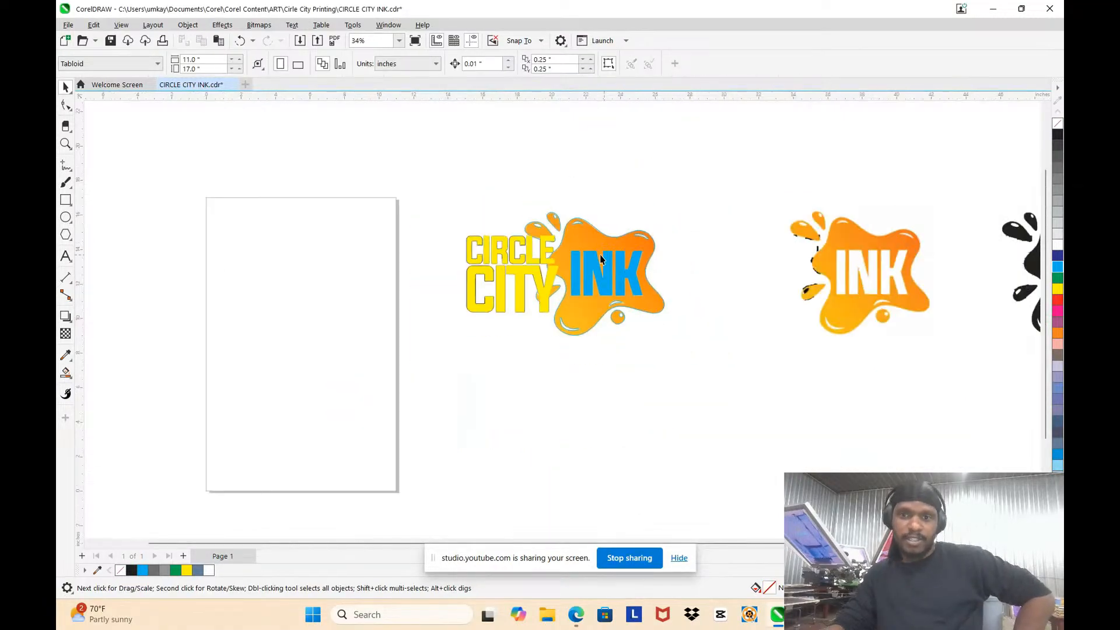
scroll(610, 257, "up", 2)
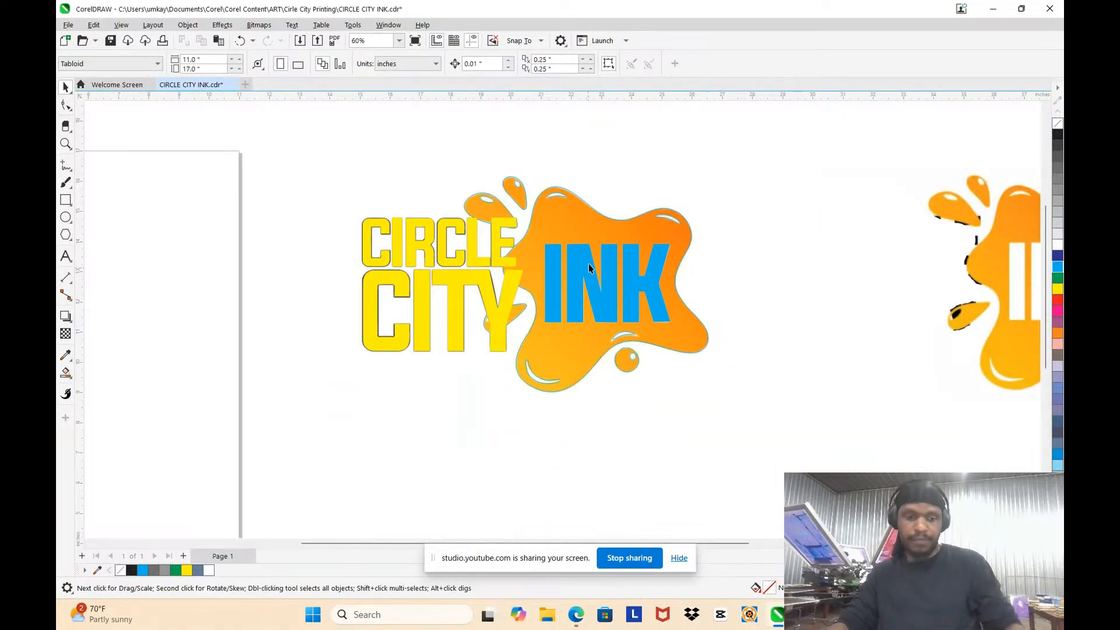
left_click(582, 228)
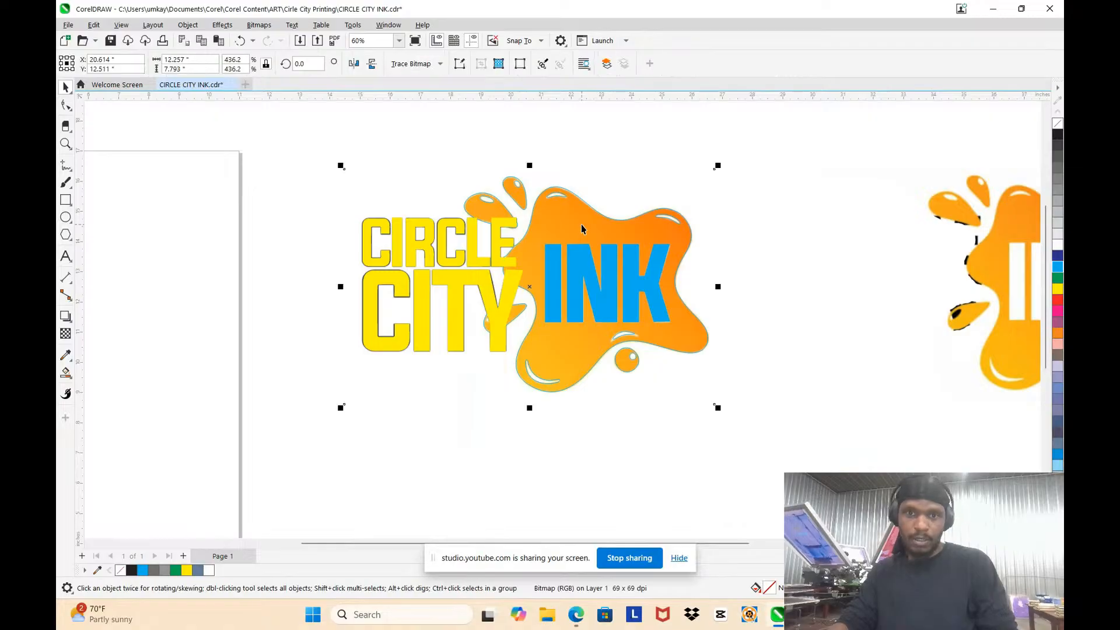
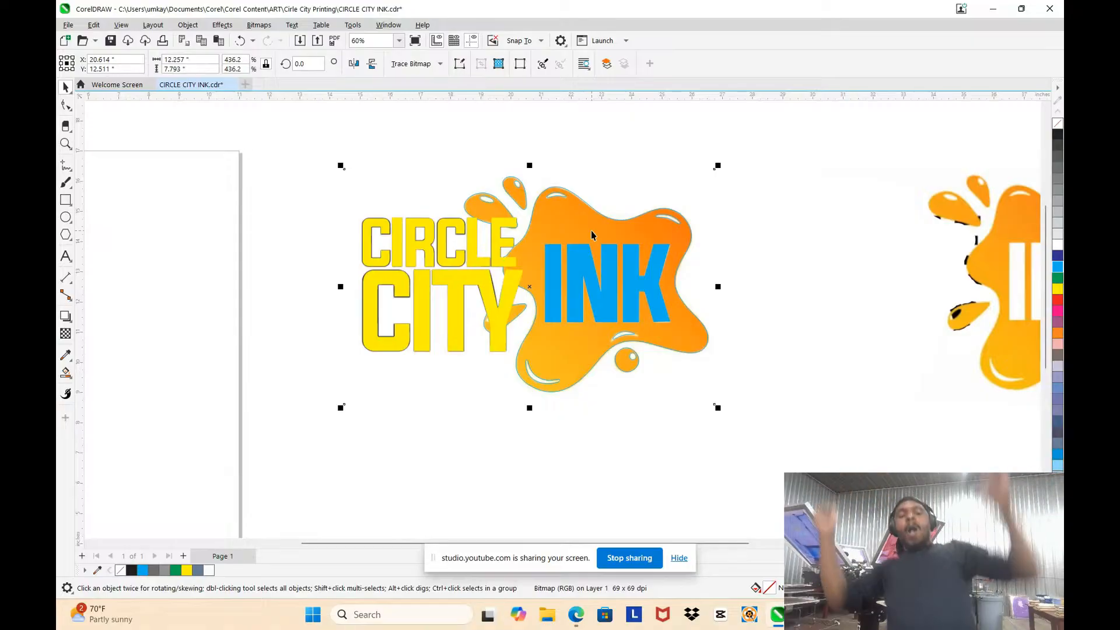
Step: Bring the logo bitmap to the front and move it off the vector tracing onto the page area
key("shift+Page_Up")
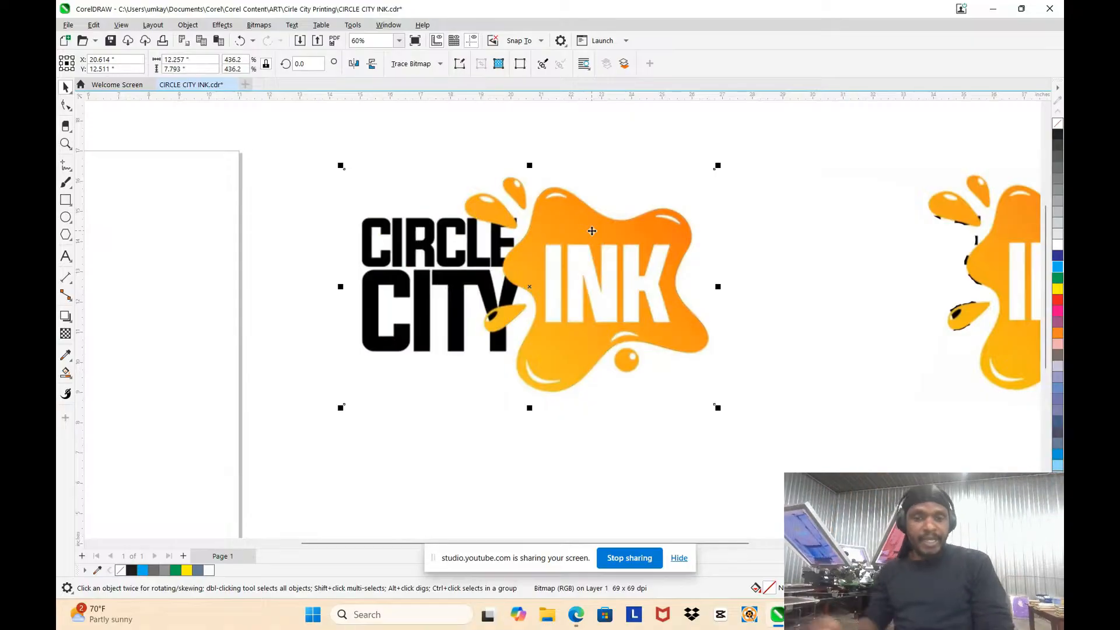
mouse_move(585, 250)
left_mouse_down()
mouse_move(190, 280)
mouse_move(209, 278)
left_mouse_up()
scroll(577, 412, "up", 1)
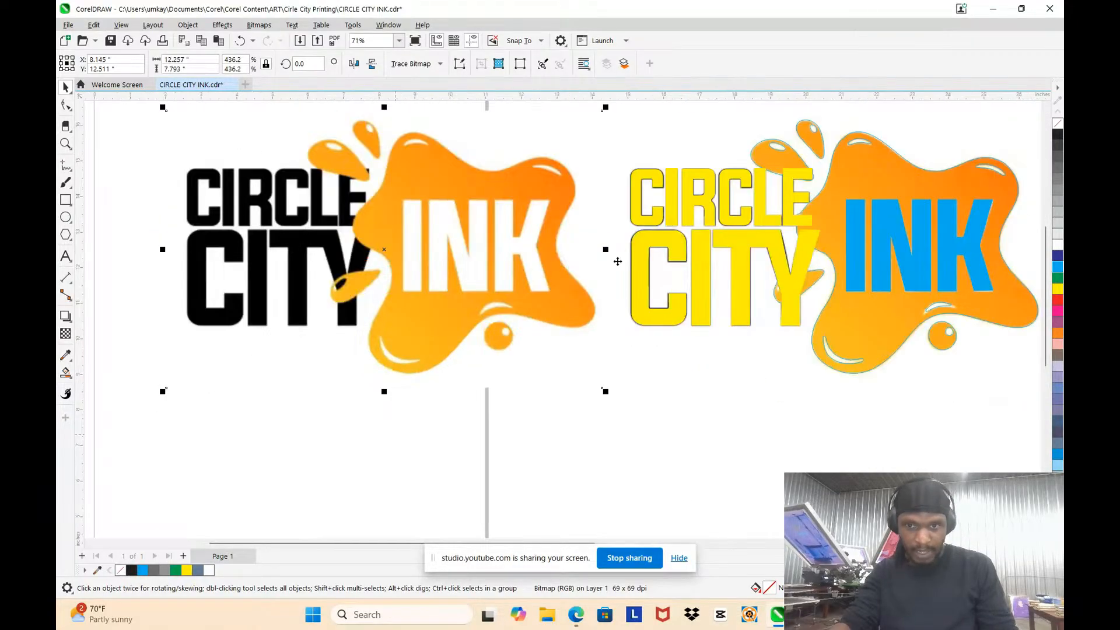
left_click(656, 222)
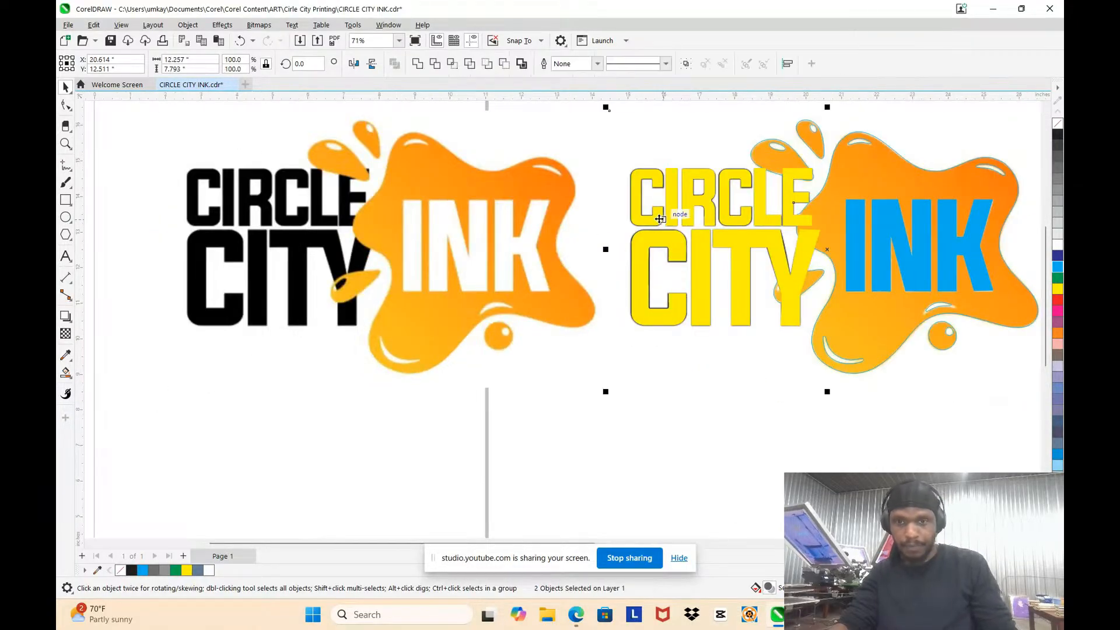
key("Delete")
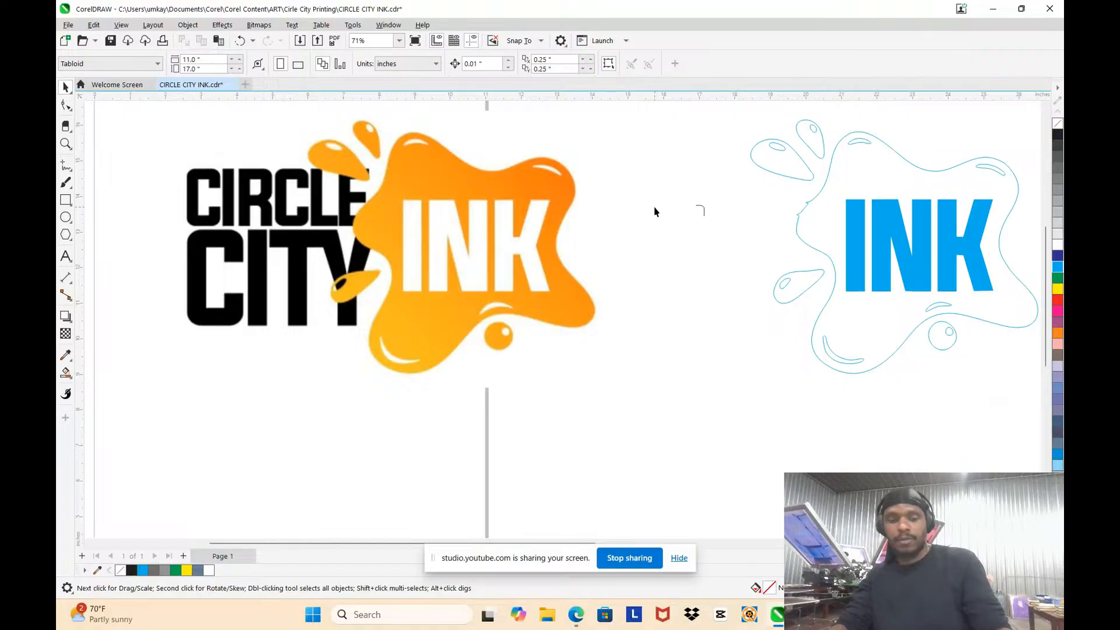
key("ctrl+z")
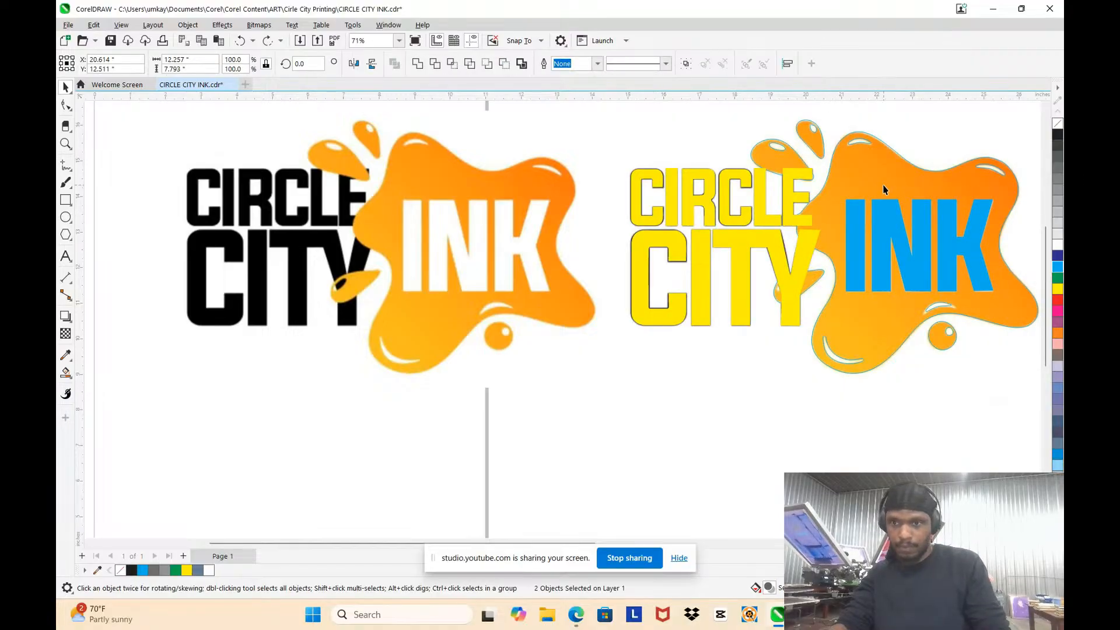
Step: Delete the remaining orange bitmap behind the vector tracing of the logo
left_click(883, 185)
left_click(881, 187, "alt")
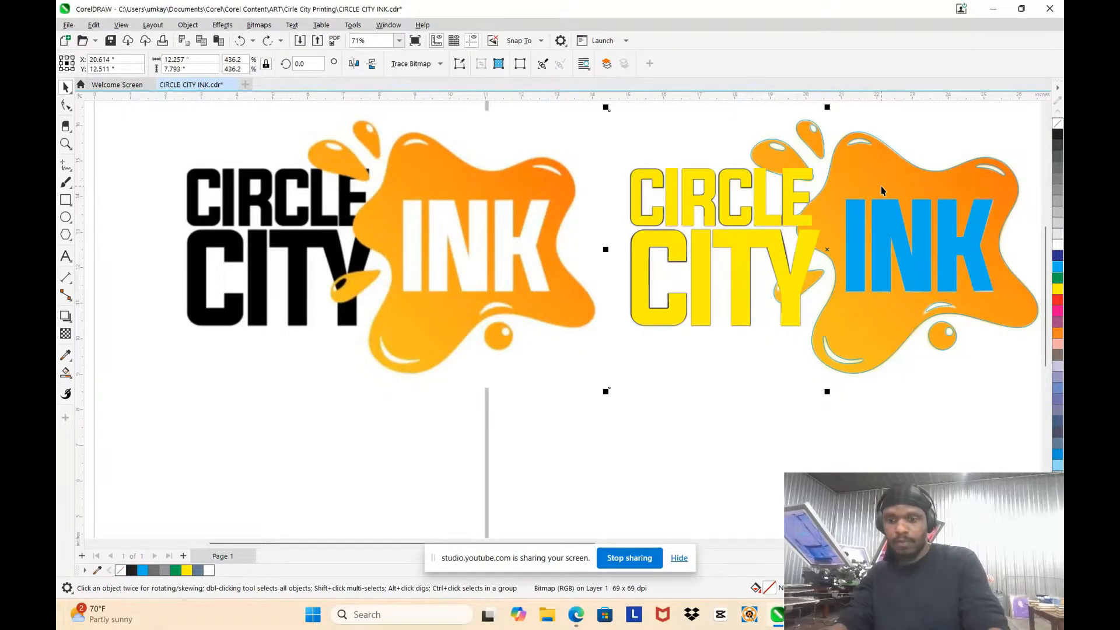
key("Delete")
scroll(870, 186, "down", 3)
scroll(869, 138, "up", 2)
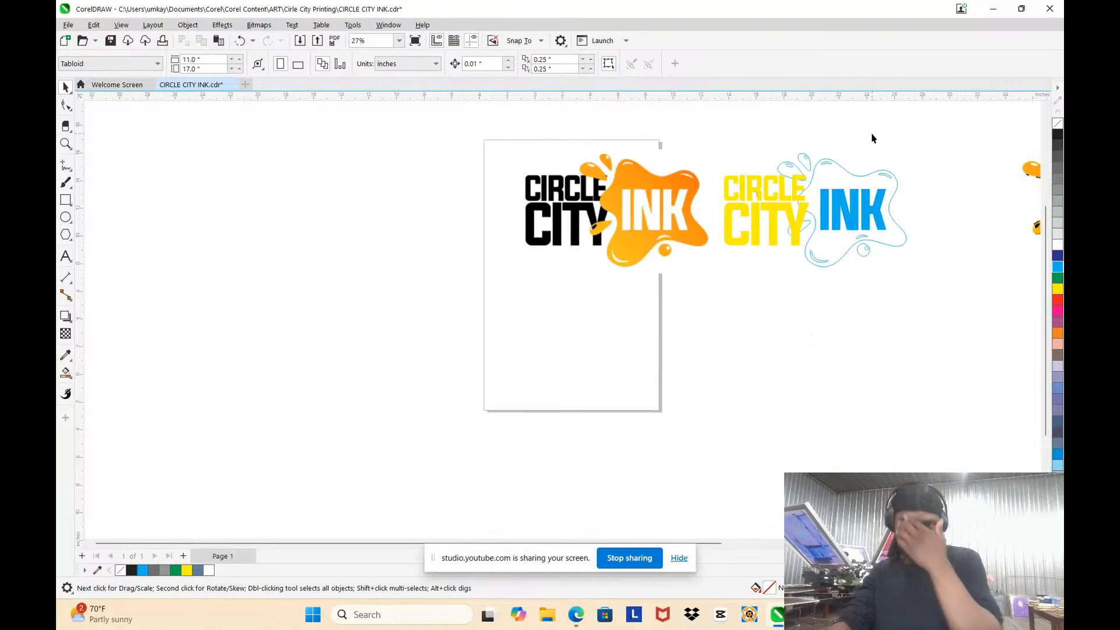
scroll(932, 256, "up", 1)
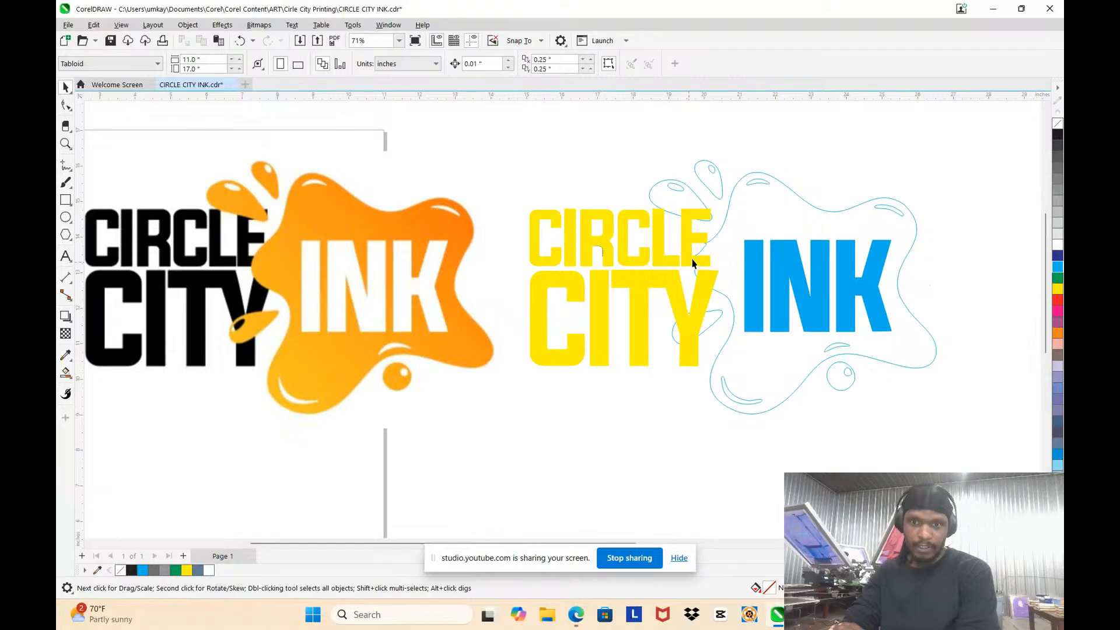
Step: Send the yellow CIRCLE CITY lettering to the back of the page
left_click(621, 239)
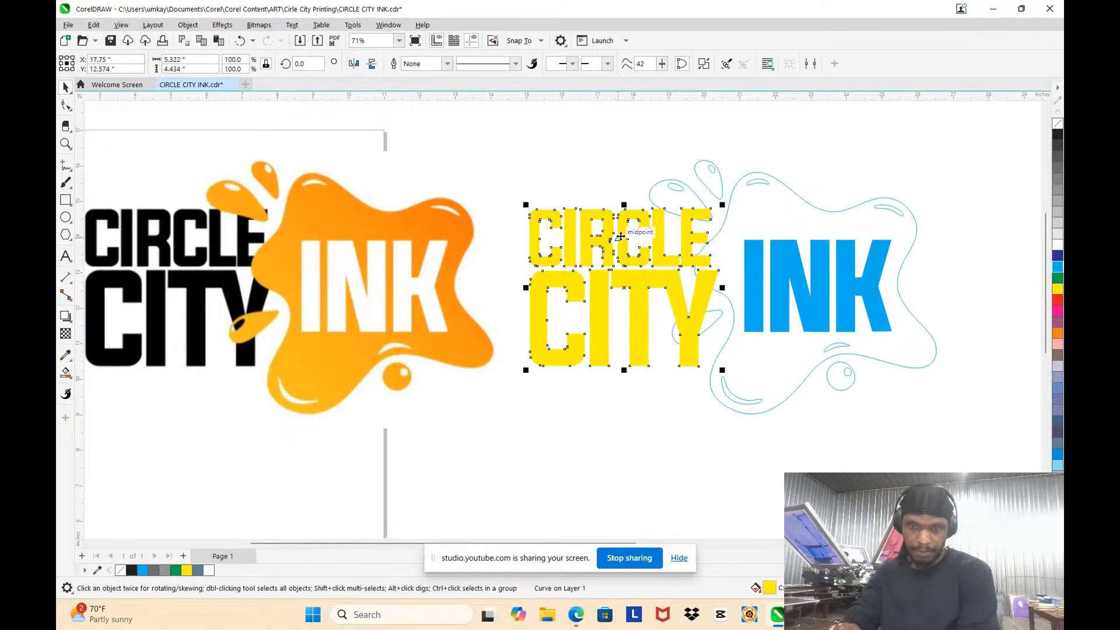
right_click(620, 236)
mouse_move(680, 335)
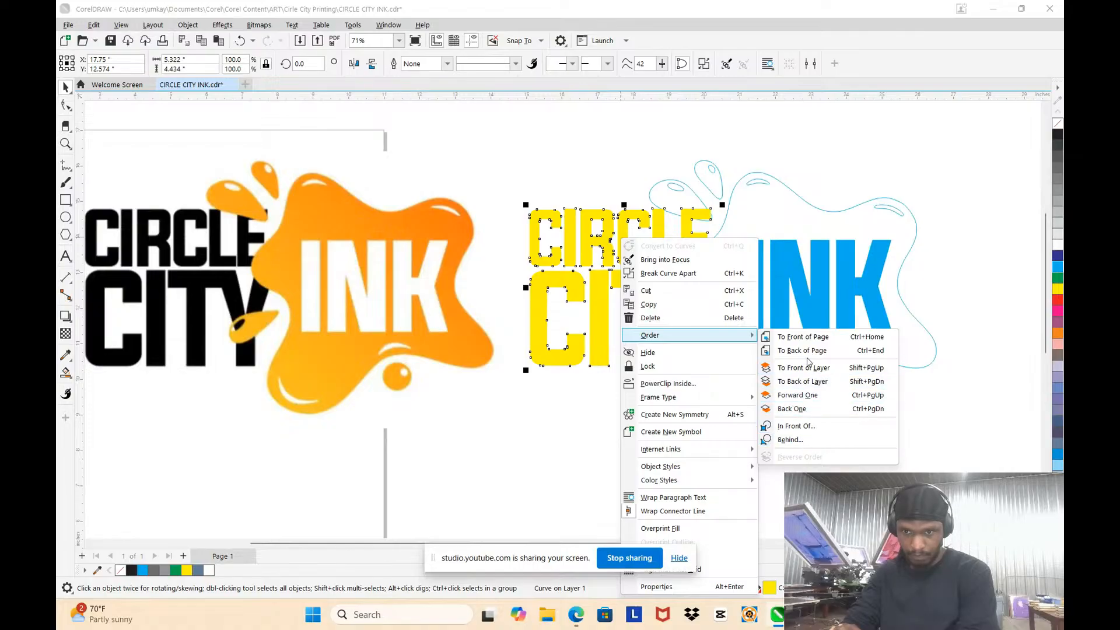
left_click(803, 350)
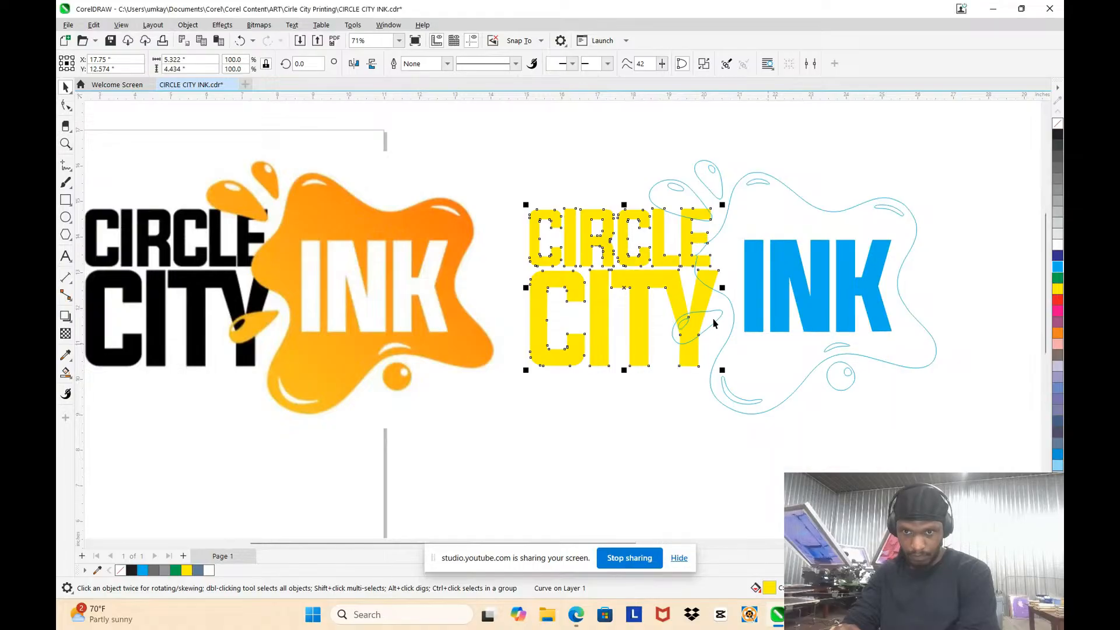
left_click(562, 145)
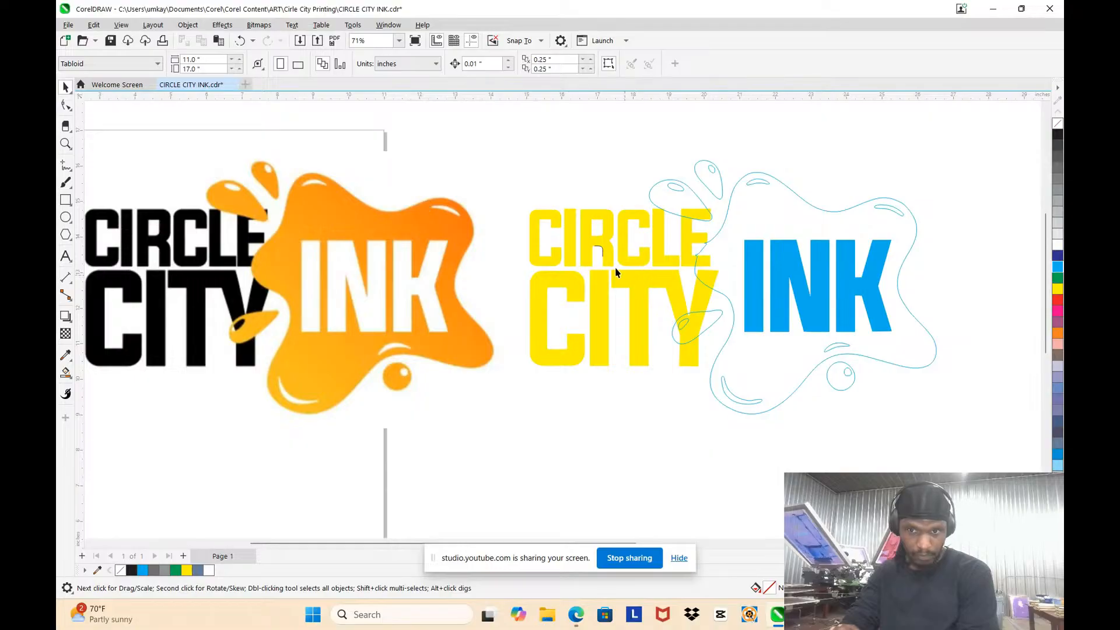
Step: Smart-fill the main ink splash around INK with slate blue and a 0.5 pt black outline
scroll(548, 214, "down", 2)
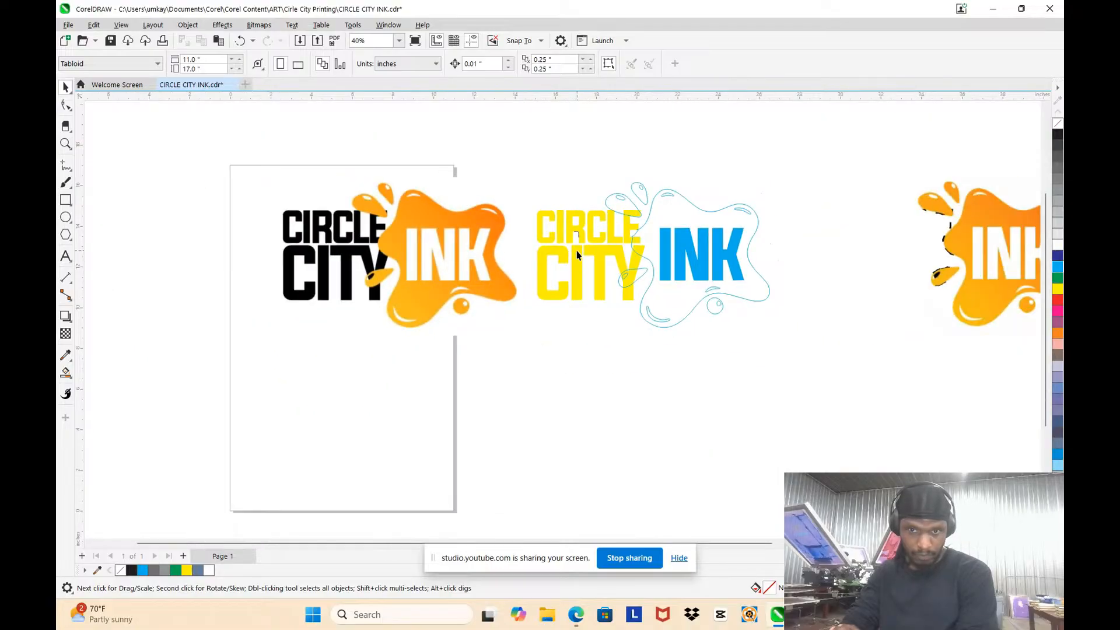
left_click(69, 378)
left_click(111, 403)
scroll(668, 216, "up", 2)
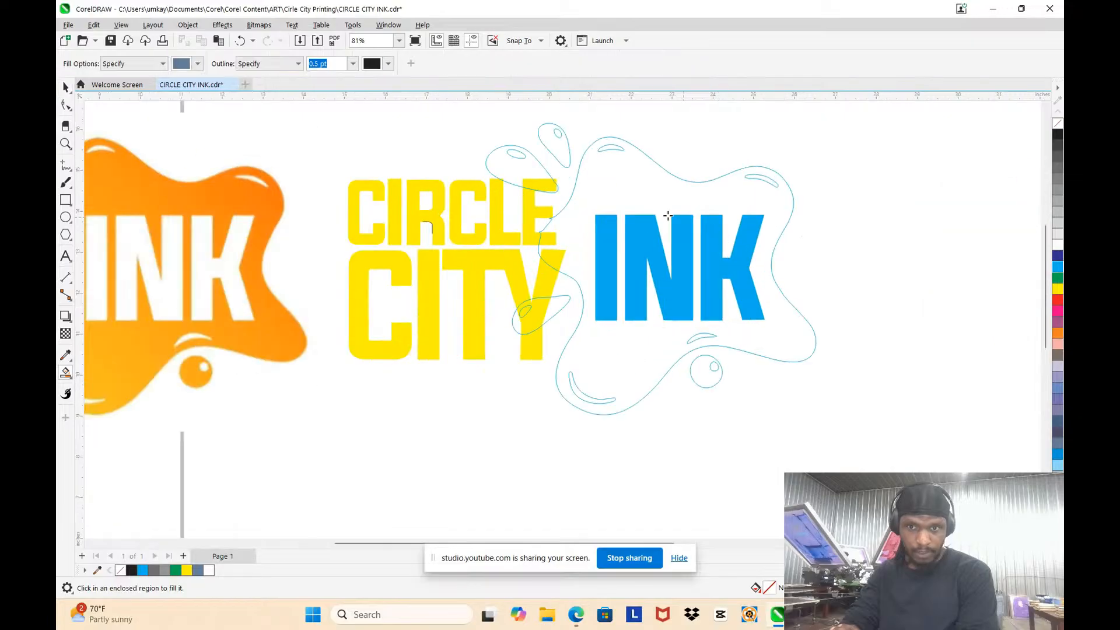
left_click(656, 203)
Step: Smart-fill the two upper ink droplets in slate blue, including the parts overlapping the letter E
scroll(518, 169, "up", 2)
left_click(519, 171)
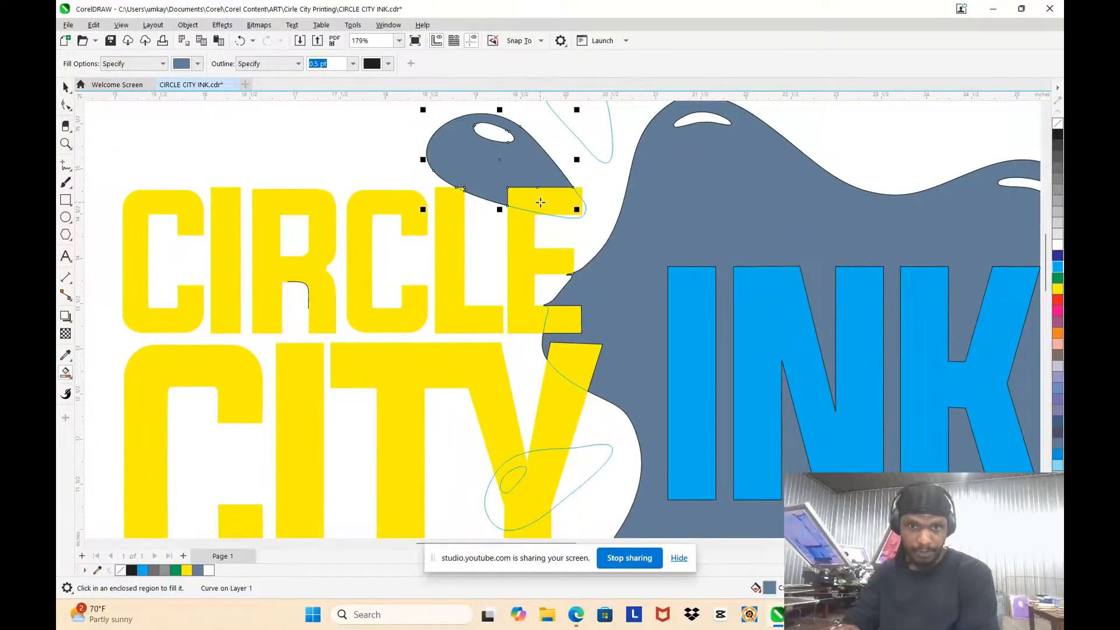
left_click(540, 198)
left_click(599, 132)
scroll(571, 210, "up", 4)
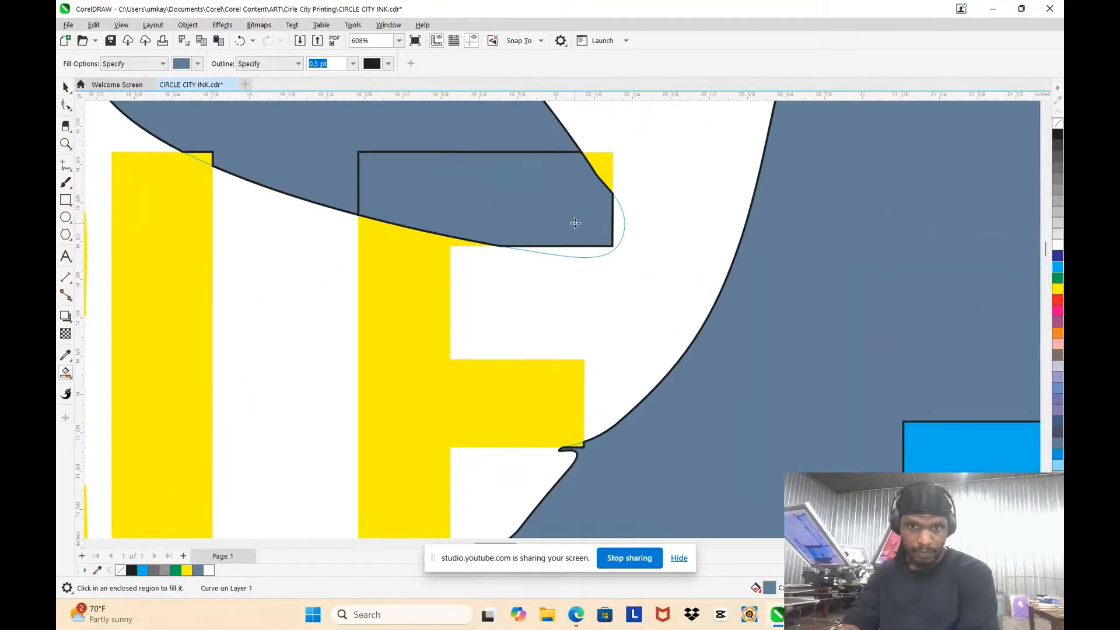
left_click(583, 267)
scroll(626, 246, "down", 5)
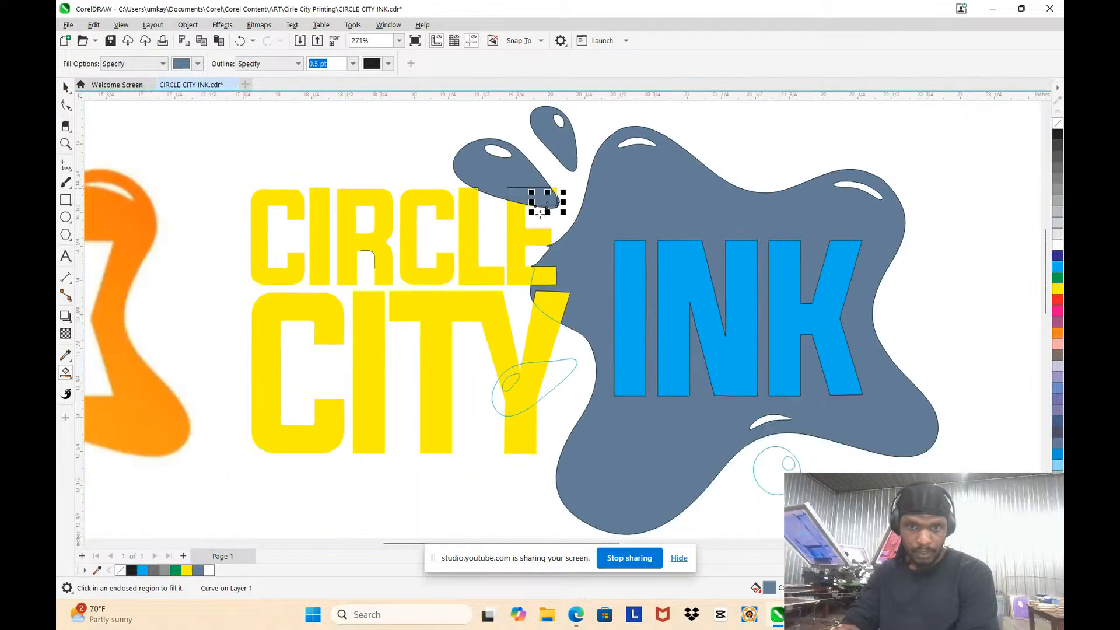
scroll(559, 184, "up", 4)
scroll(551, 186, "down", 4)
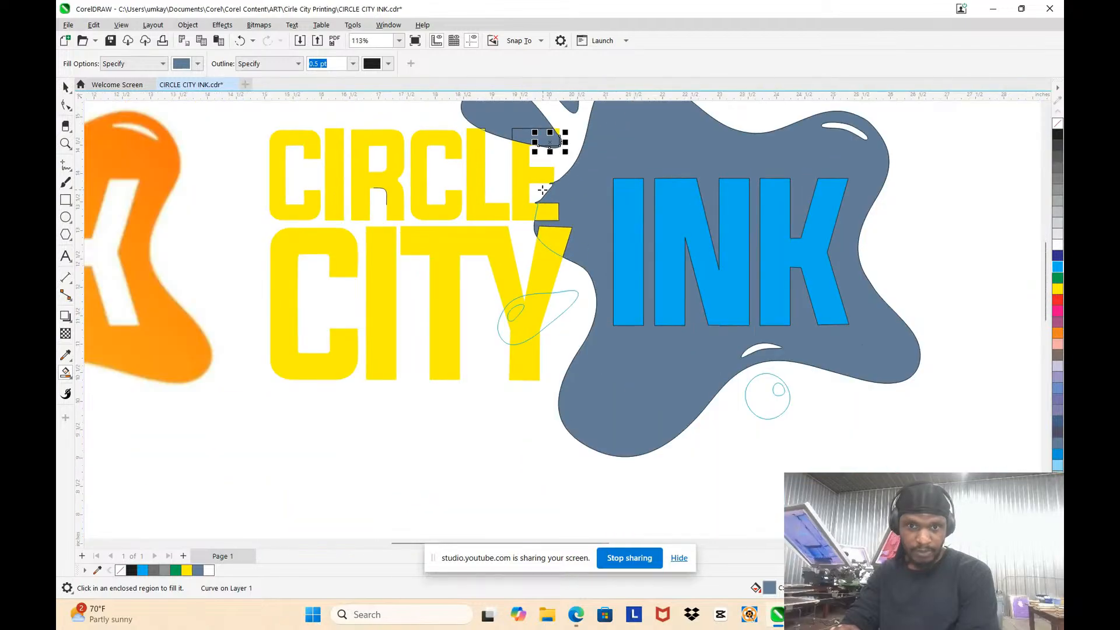
scroll(538, 175, "up", 3)
scroll(537, 198, "down", 3)
scroll(537, 200, "down", 1)
Step: Undo the smart fills on the upper droplets
left_click(69, 92)
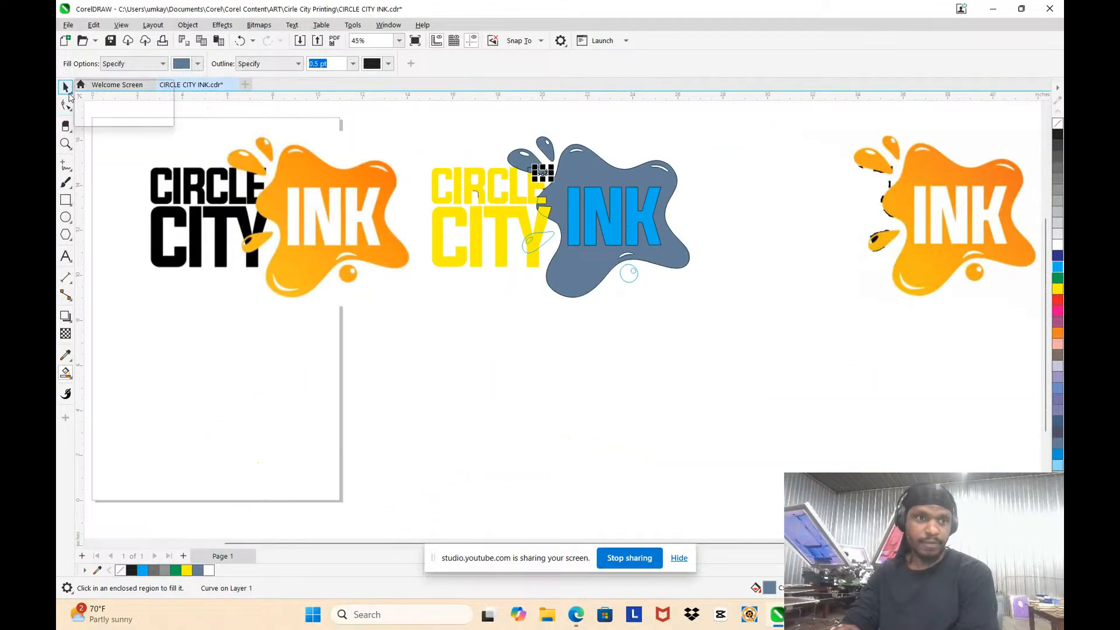
scroll(507, 151, "up", 2)
left_click(99, 89)
scroll(697, 243, "up", 2)
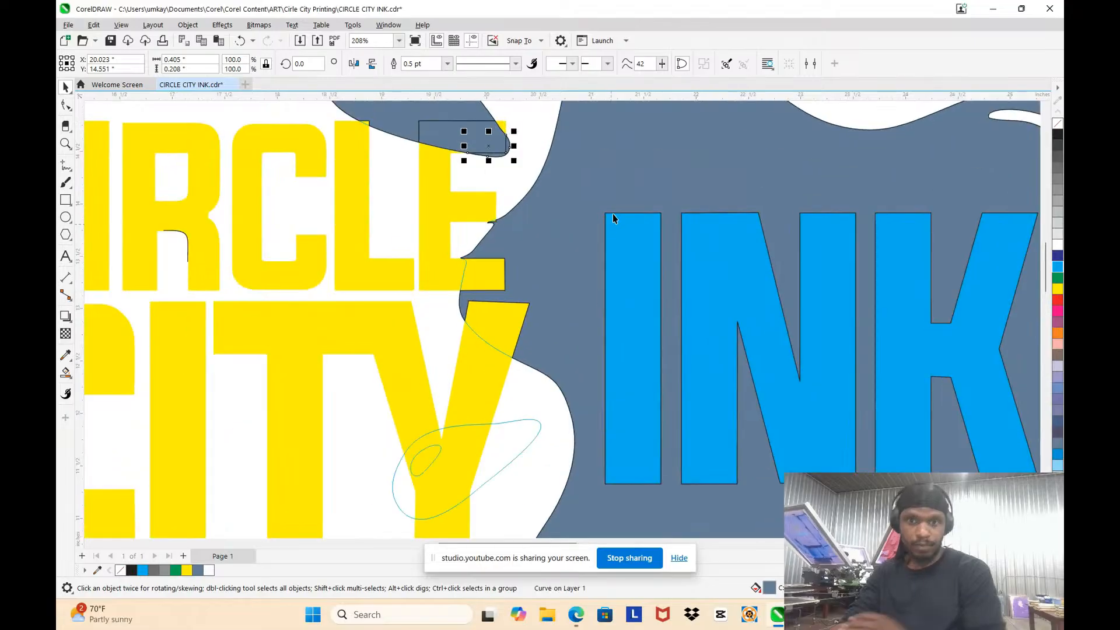
key("ctrl+z")
key("ctrl+z")
key("ctrl+z")
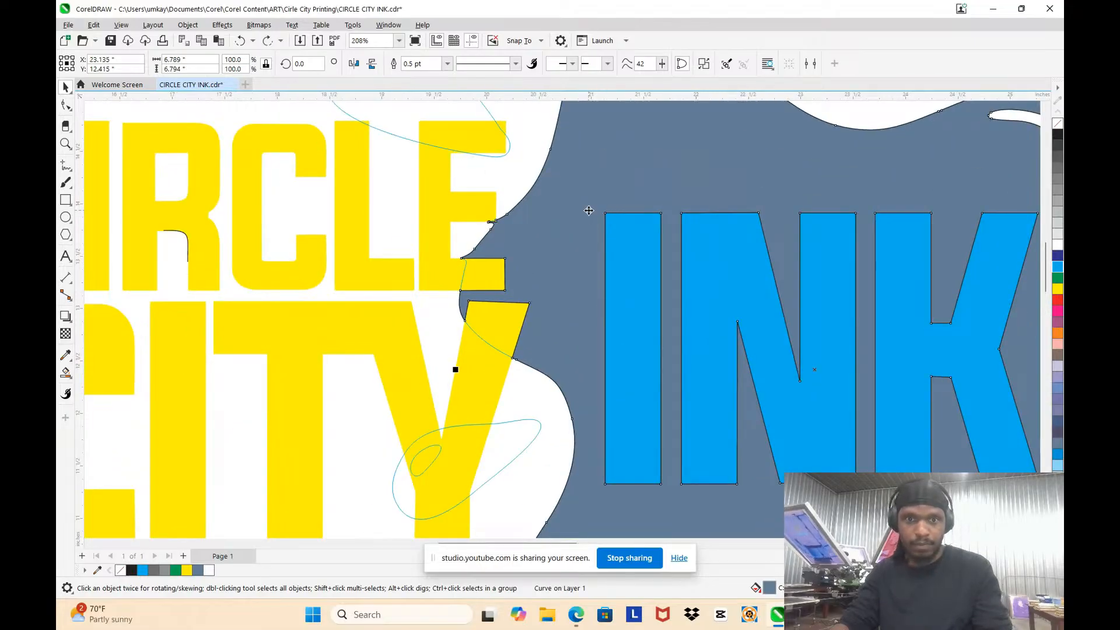
Step: Smooth the main splash outline by deleting the kinked nodes where it crosses the E of CIRCLE
left_click(554, 211)
key("F10")
scroll(475, 213, "up", 2)
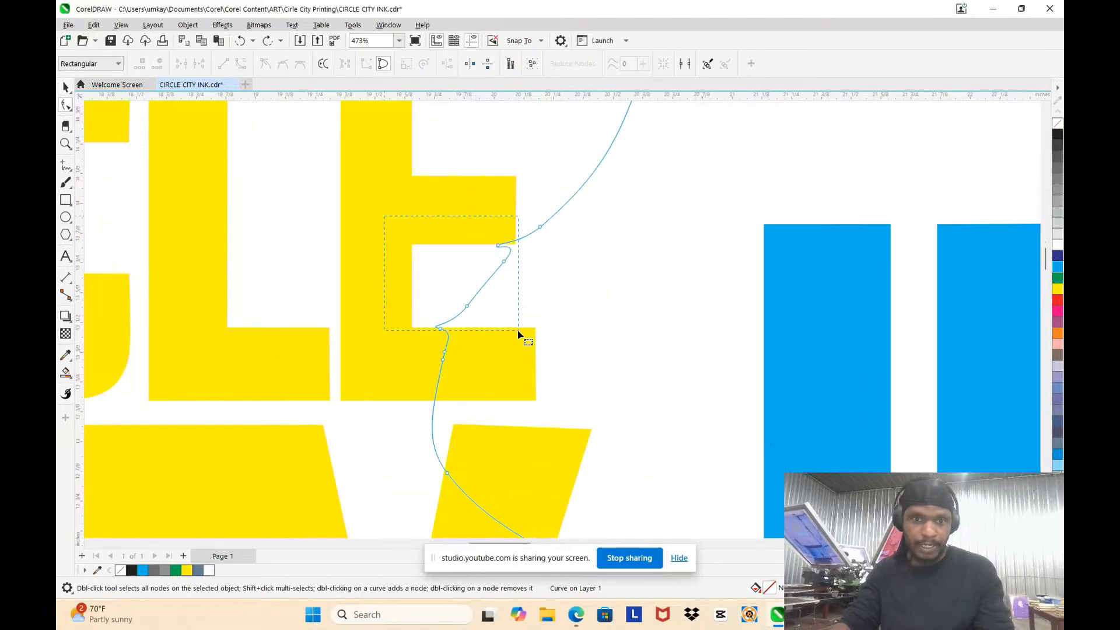
left_click_drag(523, 340, 525, 337)
key("Delete")
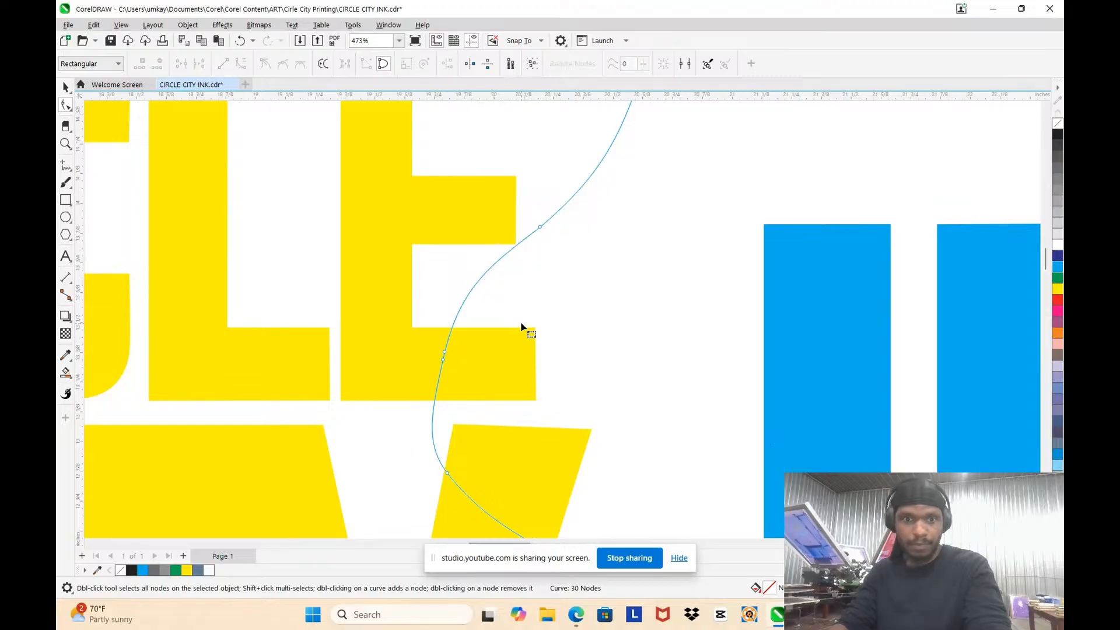
scroll(519, 323, "down", 2)
scroll(519, 323, "down", 2)
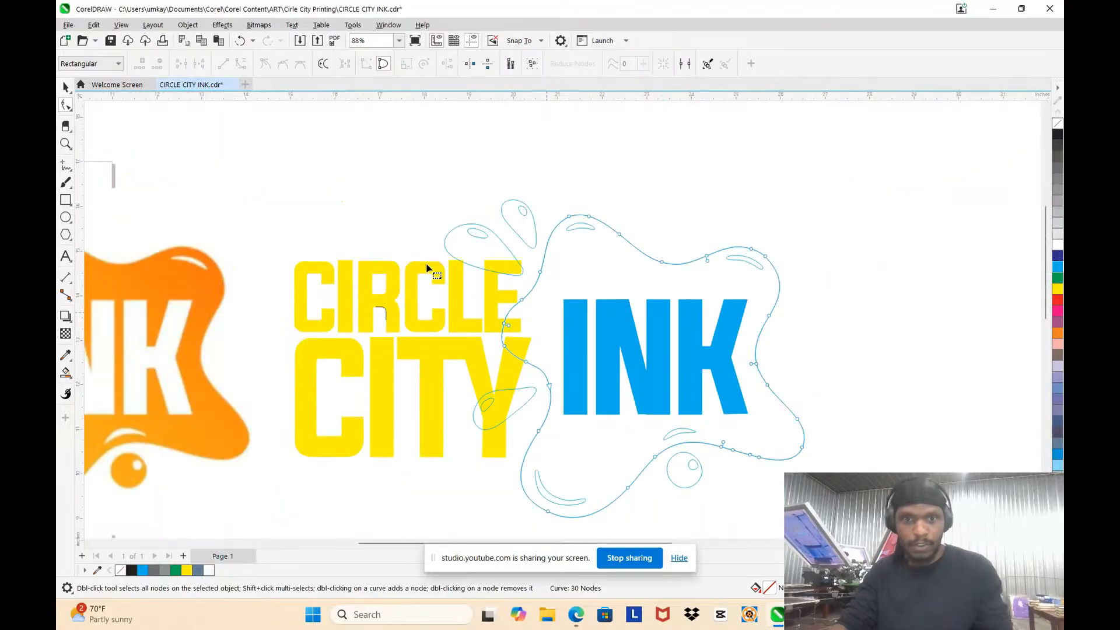
Step: Smart-fill every region of the droplet overlapping the Y, including its highlight, with slate blue and a 0.5 pt black outline
left_click(69, 374)
left_click(108, 387)
scroll(445, 462, "up", 1)
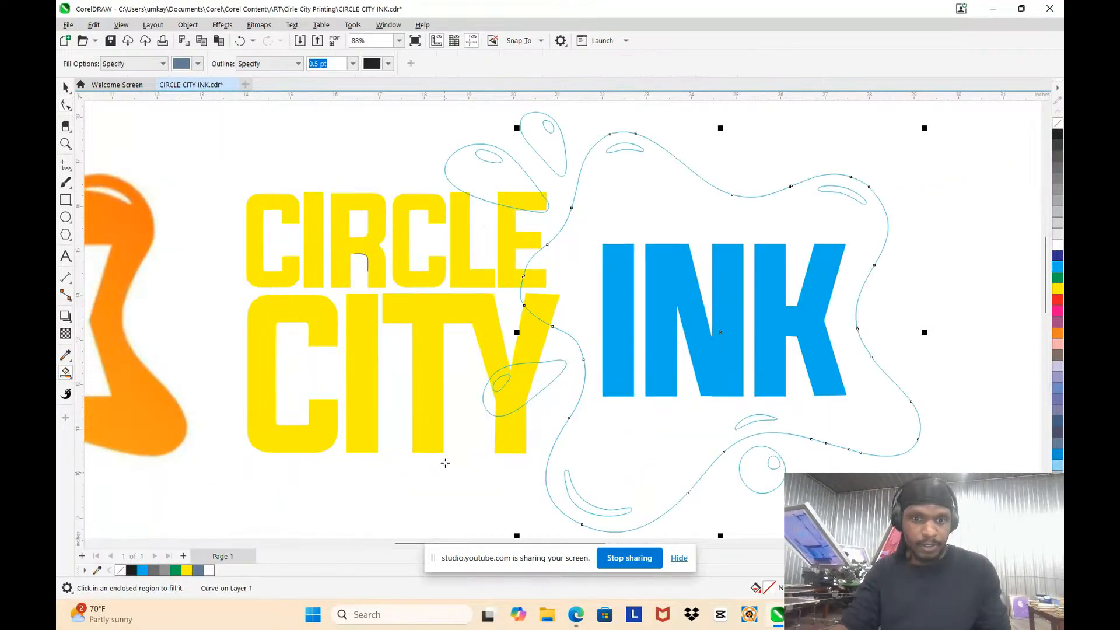
scroll(511, 404, "up", 5)
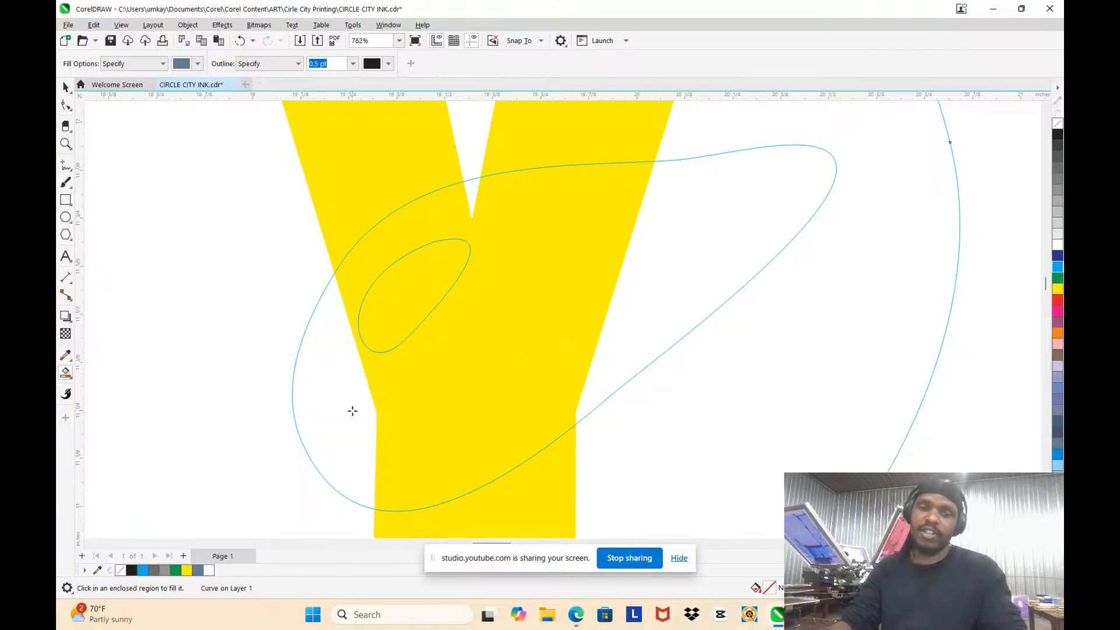
left_click(352, 410)
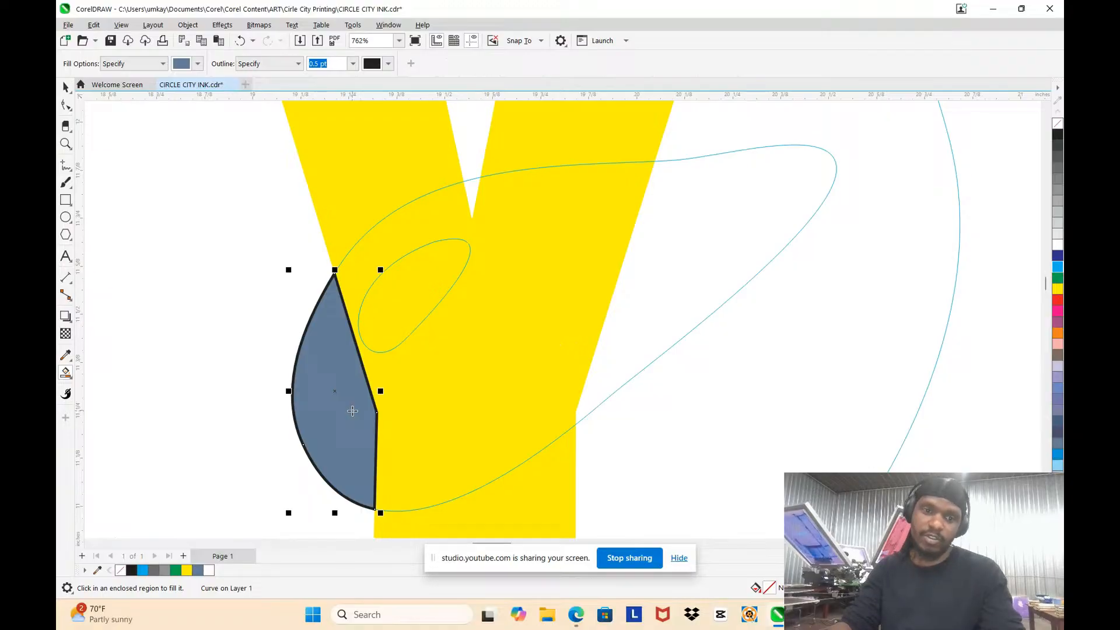
left_click(428, 380)
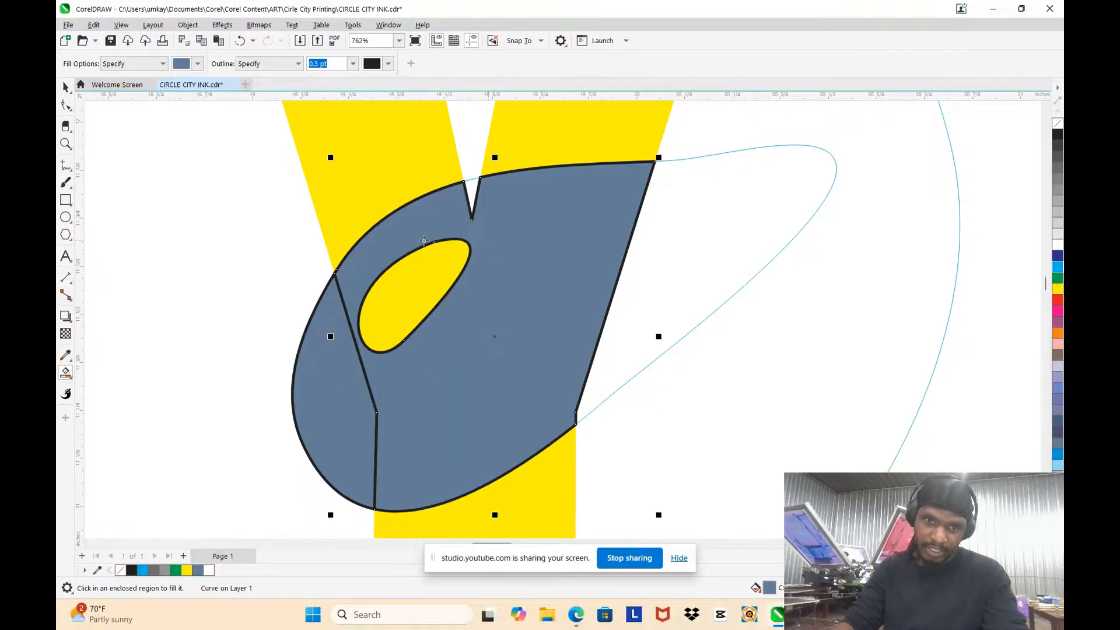
left_click(469, 193)
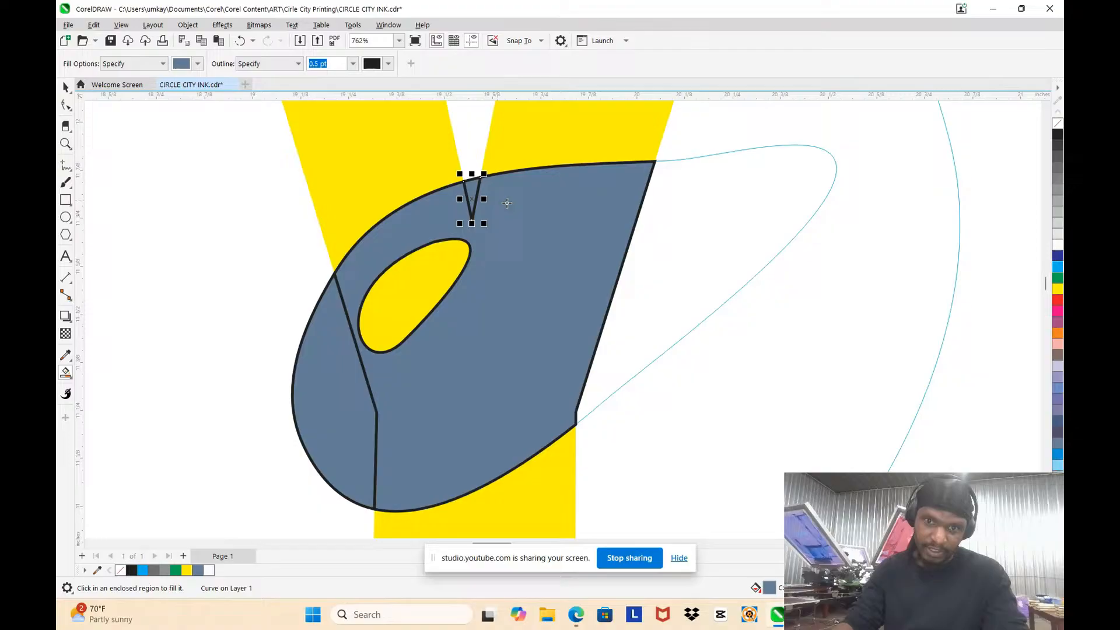
left_click(693, 208)
left_click(402, 290)
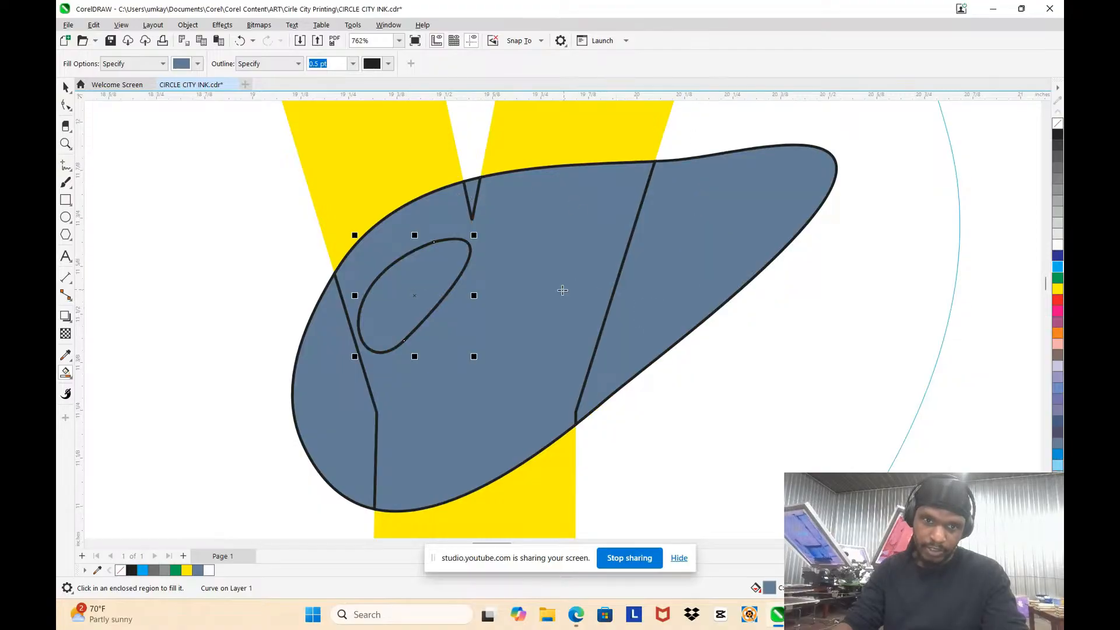
Step: Smart-fill the upper droplet overlapping the L and E in slate blue, including its tip, leaving its highlight unfilled
scroll(563, 290, "down", 3)
scroll(524, 300, "down", 2)
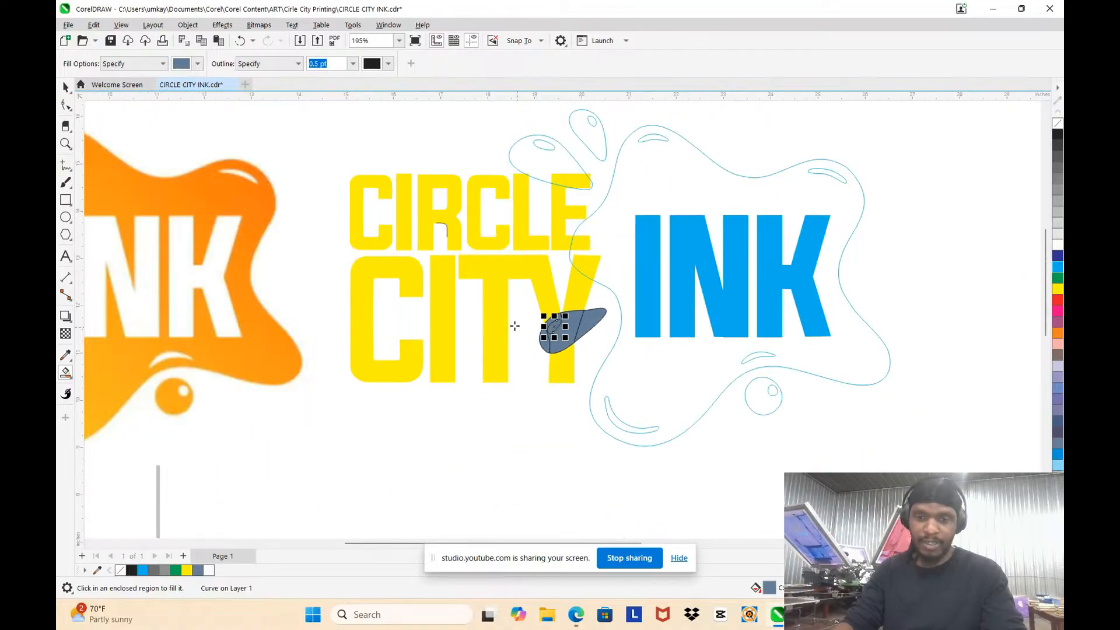
scroll(552, 386, "down", 2)
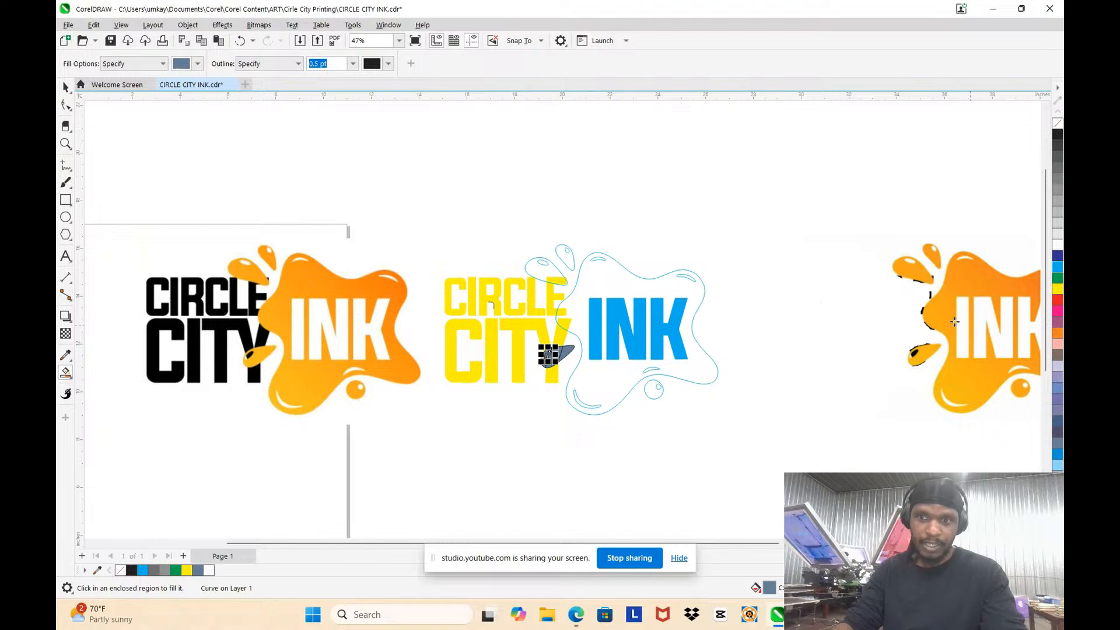
scroll(574, 273, "up", 5)
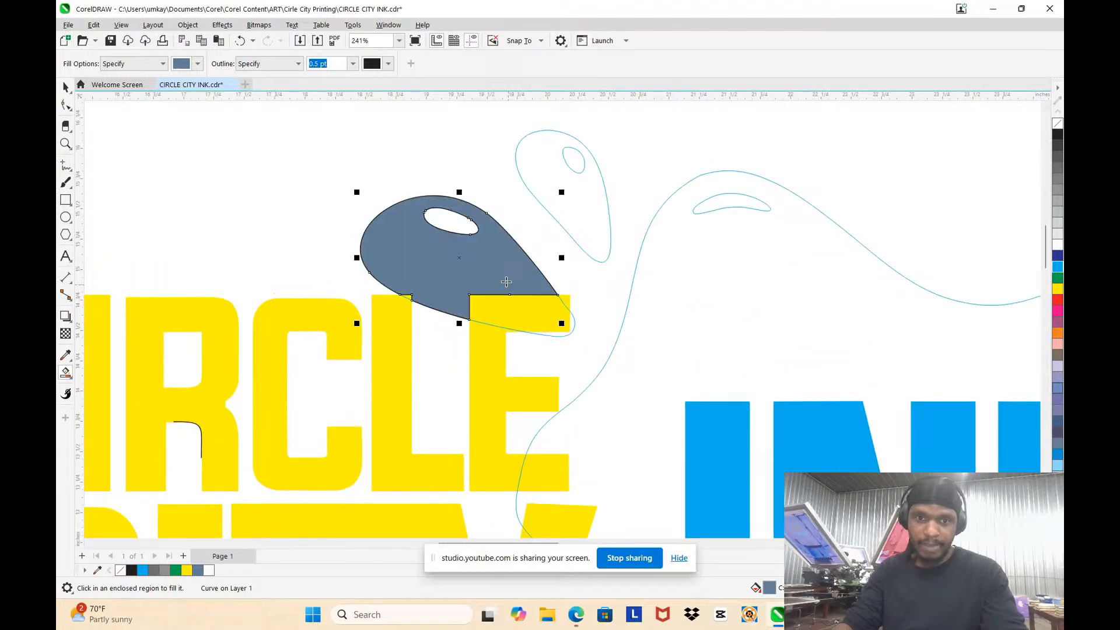
scroll(550, 327, "up", 3)
left_click(555, 325)
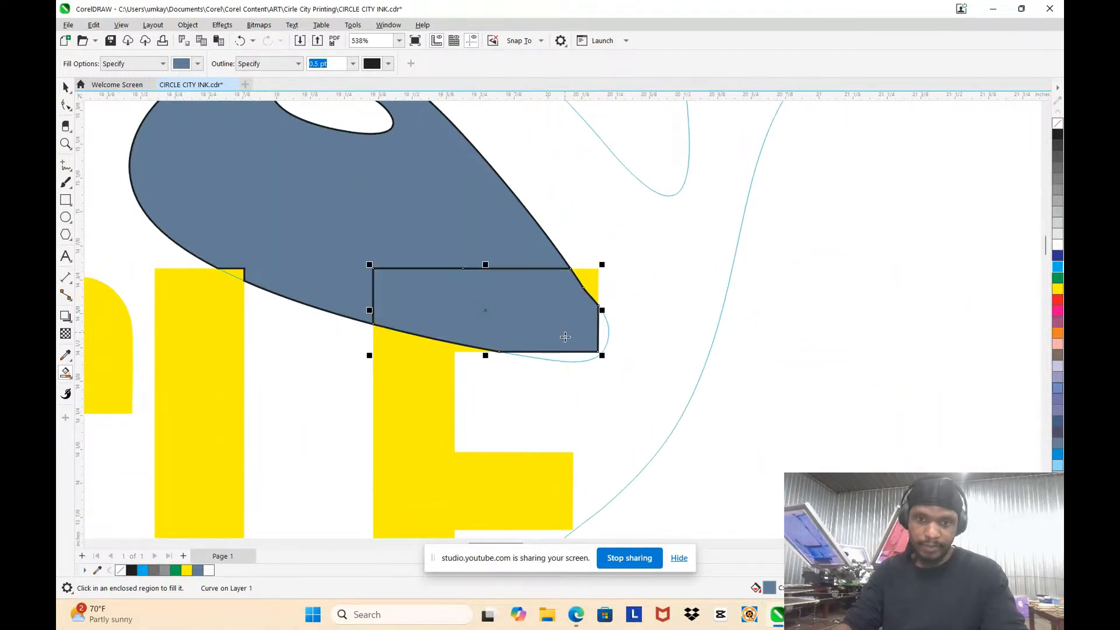
left_click(568, 355)
scroll(569, 355, "up", 2)
scroll(545, 184, "down", 6)
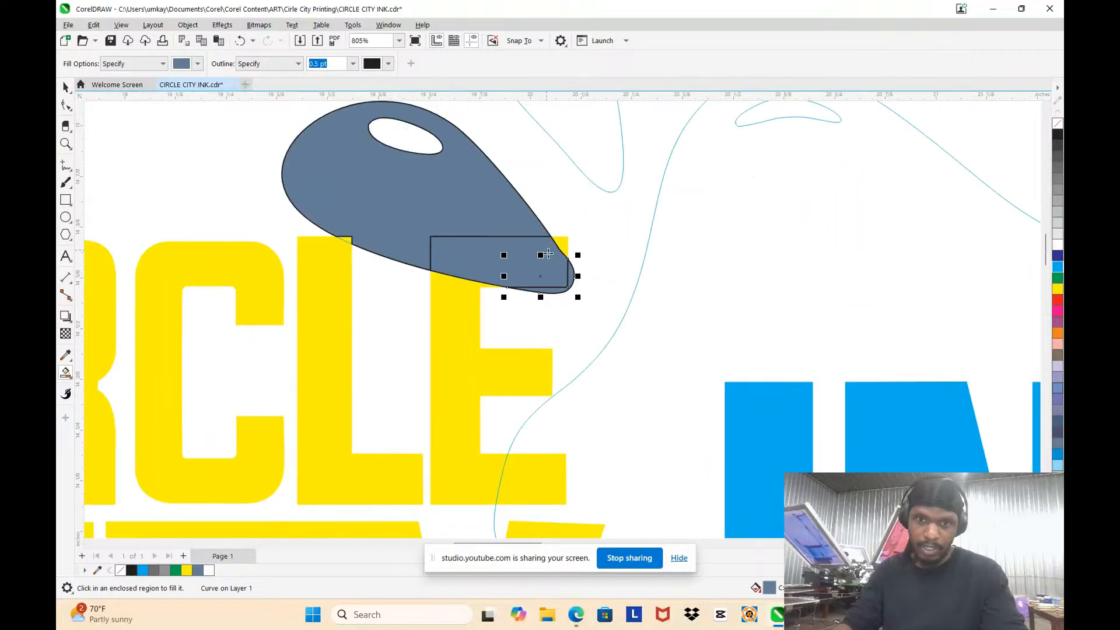
Step: Smart-fill the small topmost droplet with slate blue and a 0.5 pt black outline, leaving its highlight unfilled
left_click(546, 184)
scroll(554, 163, "up", 2)
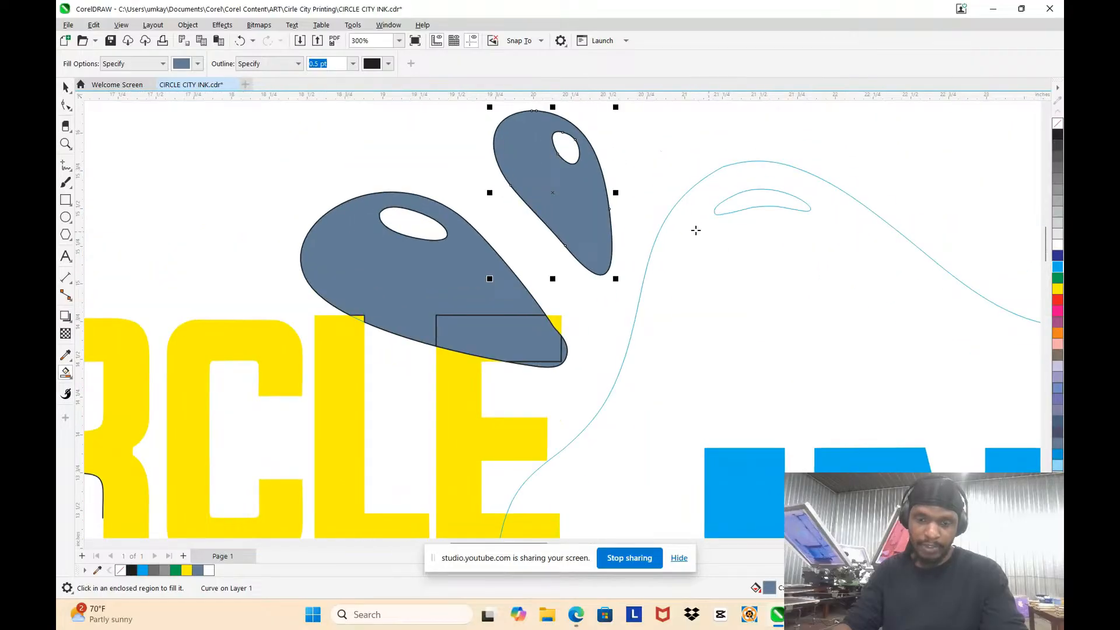
scroll(696, 230, "down", 6)
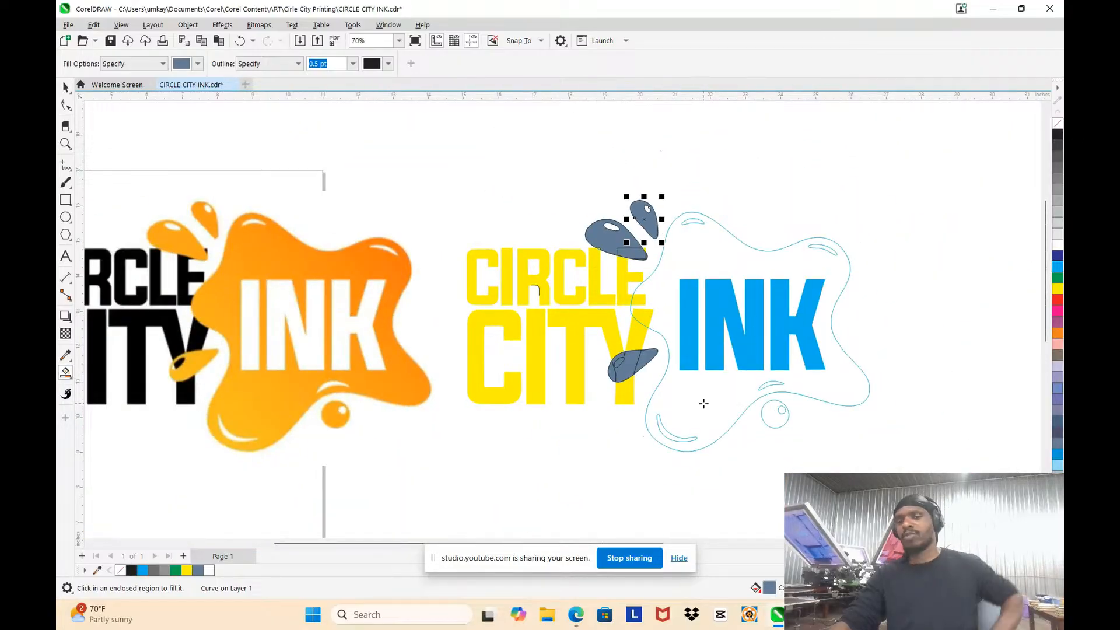
Step: Undo the trial smart fill of the main splash and fill its lowest crescent highlight with white
left_click(758, 412)
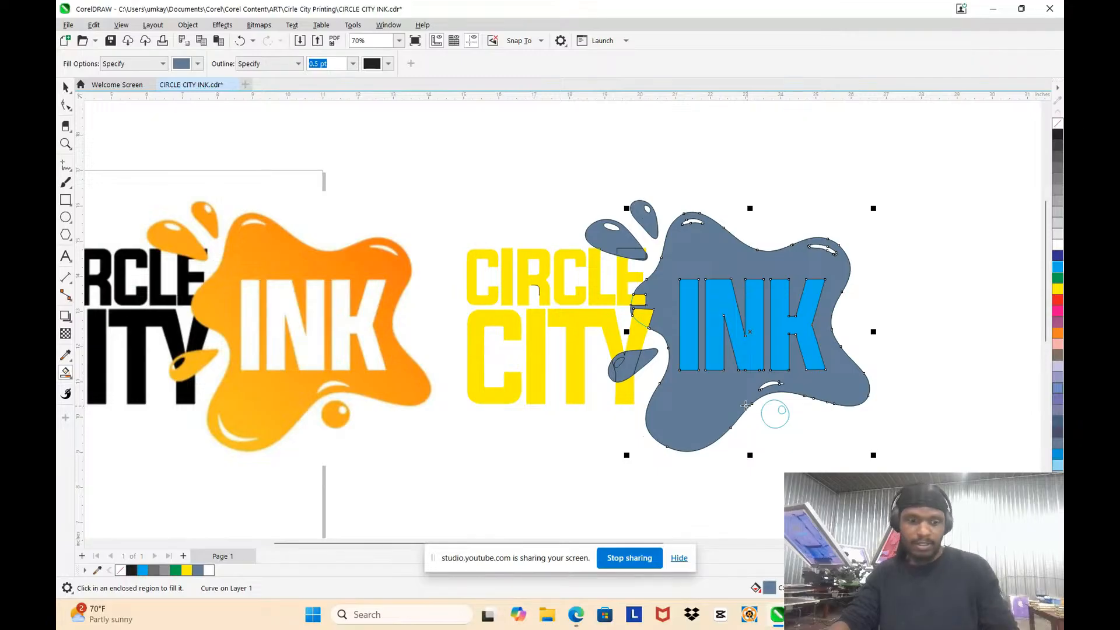
key("ctrl+z")
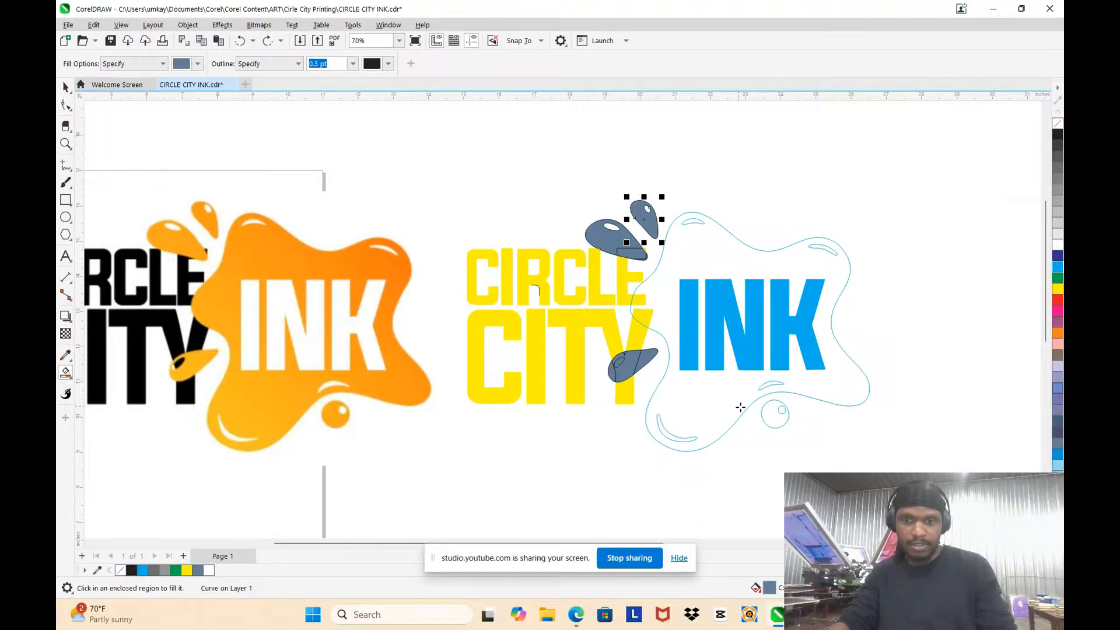
left_click(65, 88)
scroll(532, 430, "up", 3)
scroll(740, 449, "up", 3)
left_click(808, 448)
key("F10")
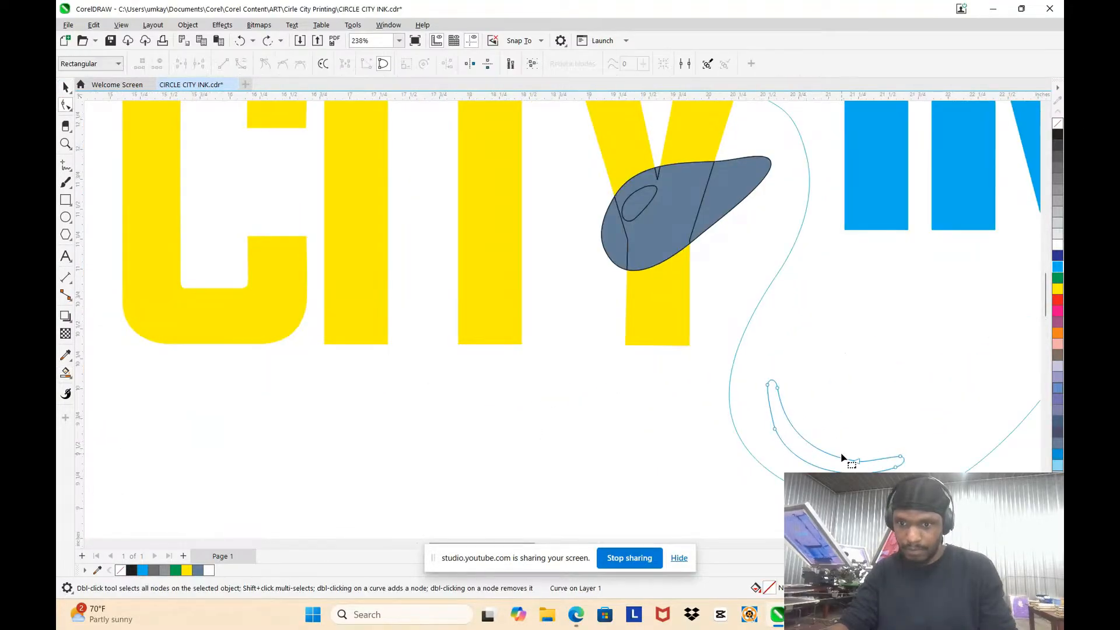
scroll(645, 367, "up", 2)
scroll(625, 350, "down", 5)
scroll(645, 355, "up", 4)
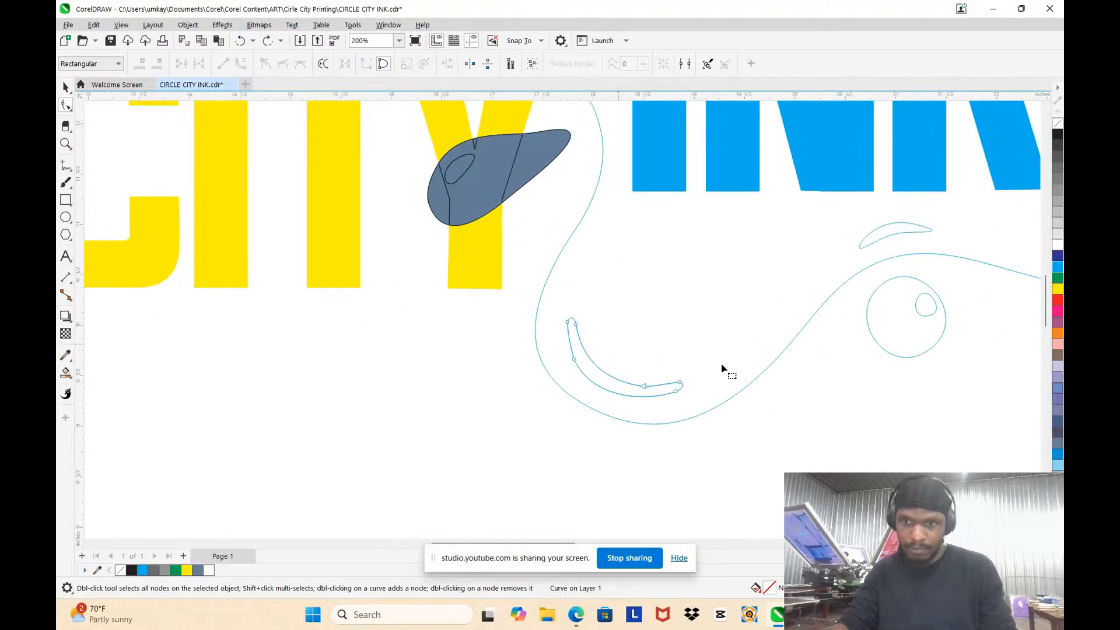
left_click(1058, 244)
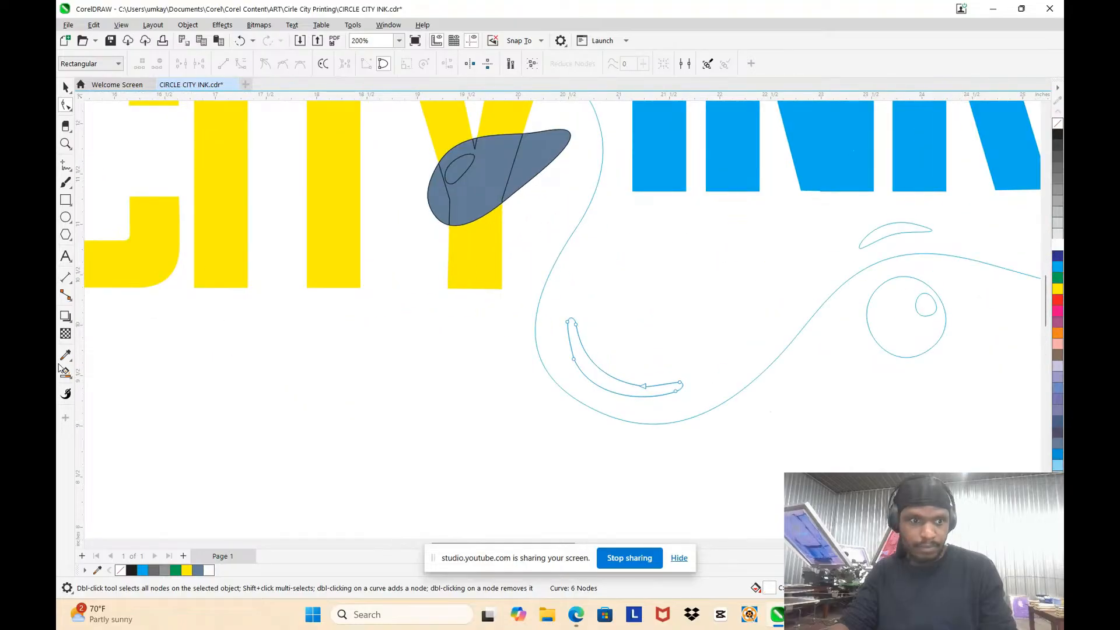
Step: Smart-fill the main splash around the INK letters and the round droplet beneath it with slate blue and a 0.5 pt black outline
left_click(67, 379)
left_click(107, 386)
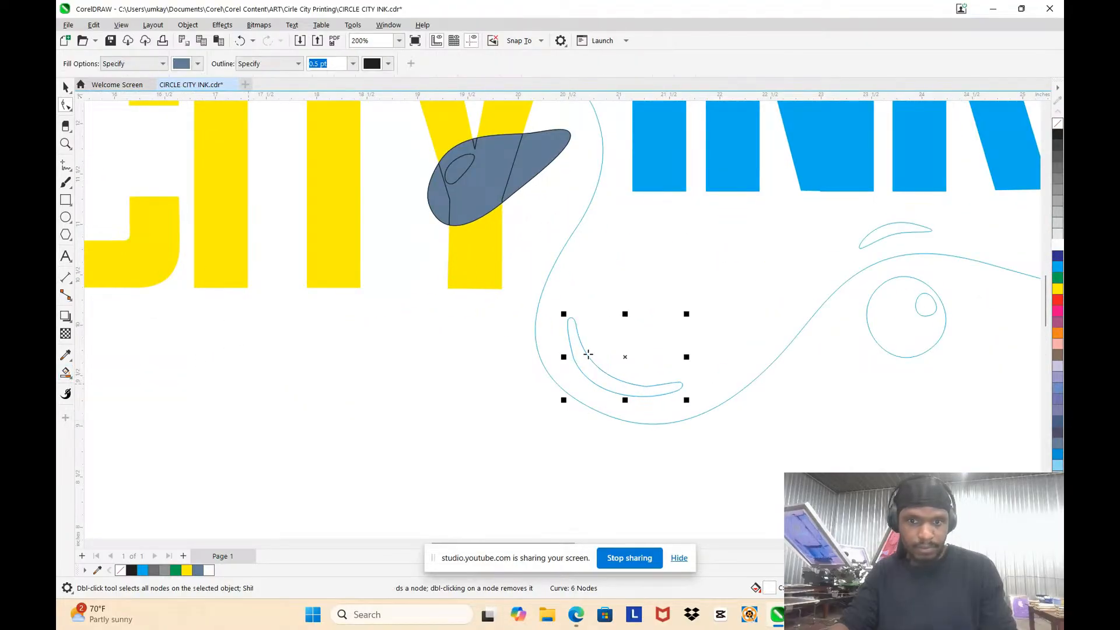
left_click(610, 288)
scroll(586, 292, "down", 2)
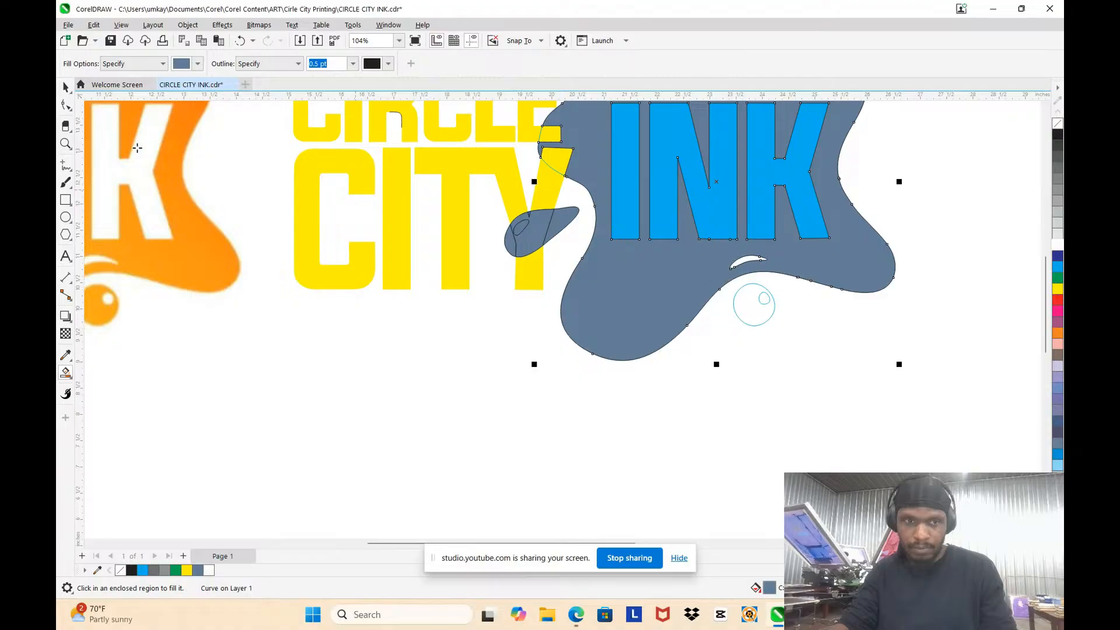
left_click(739, 307)
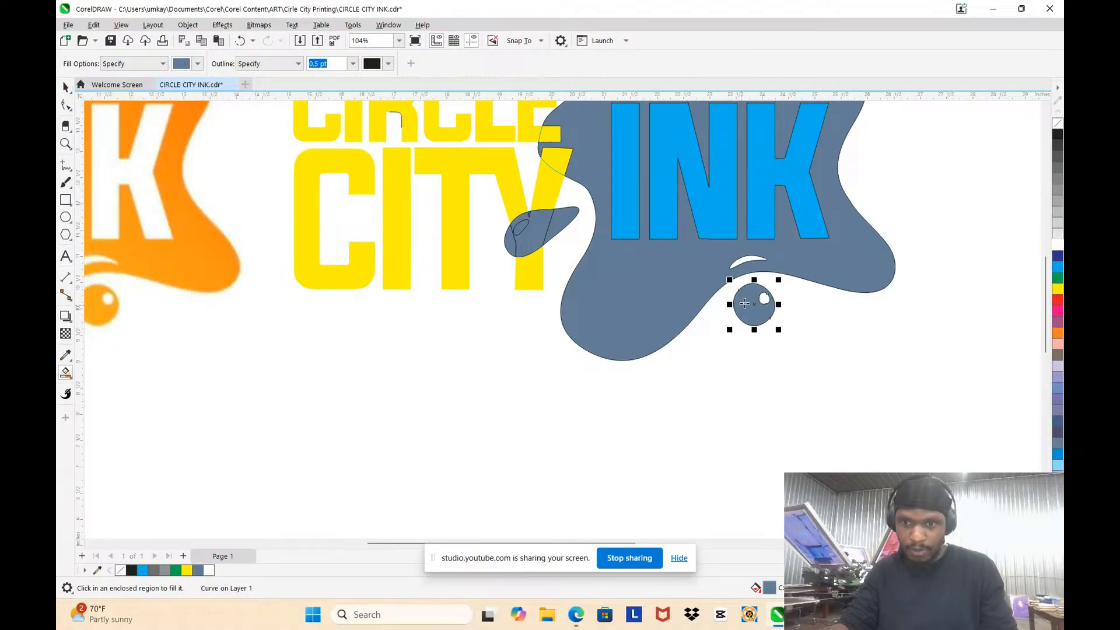
scroll(743, 312, "up", 2)
scroll(715, 245, "down", 4)
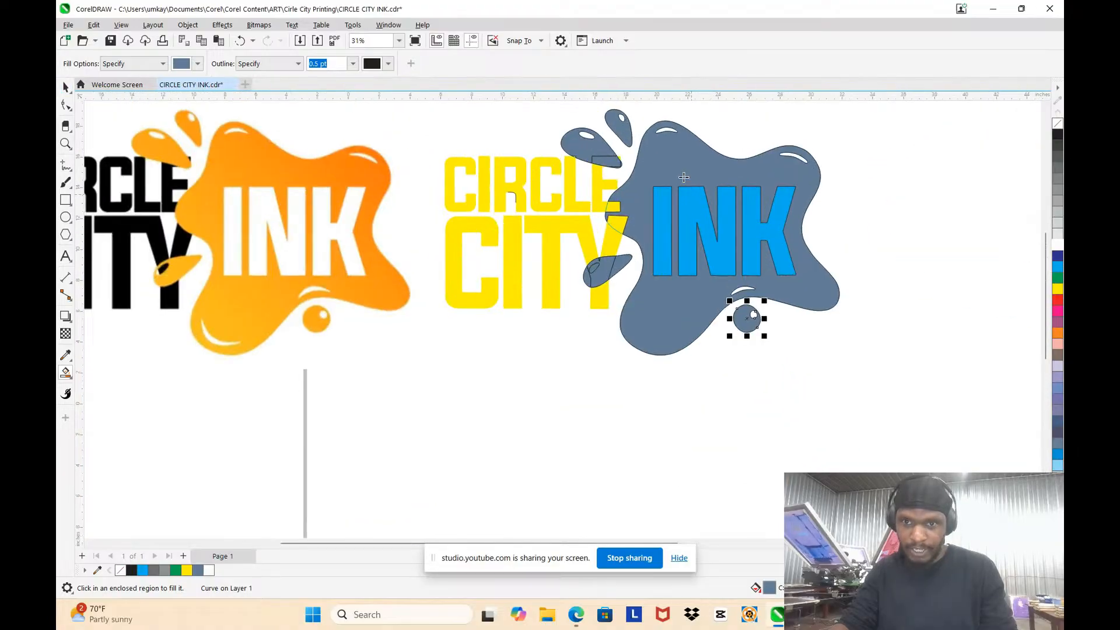
Step: Smart-fill the parts of the E and Y that overlap the main splash with slate blue
scroll(676, 198, "up", 1)
scroll(626, 175, "down", 2)
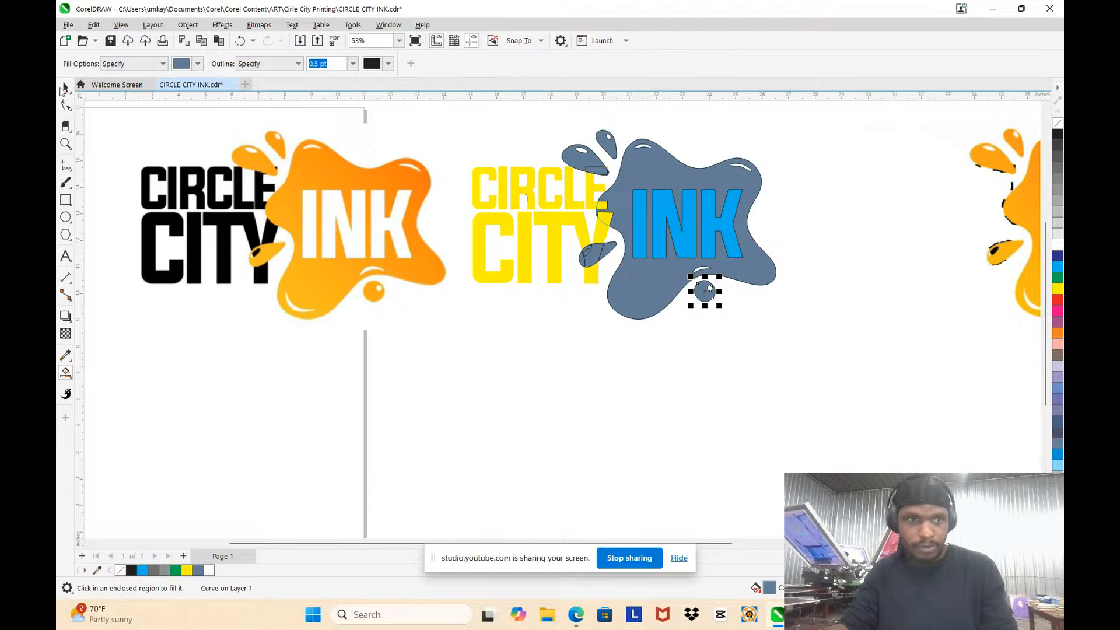
scroll(606, 209, "up", 5)
left_click(615, 170)
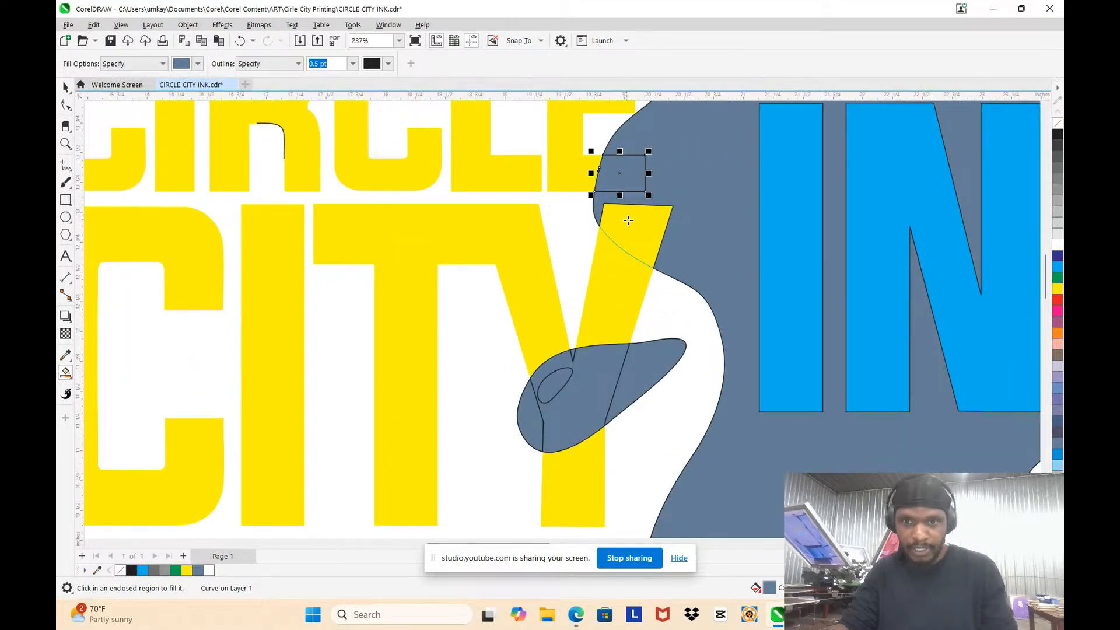
scroll(618, 192, "down", 3)
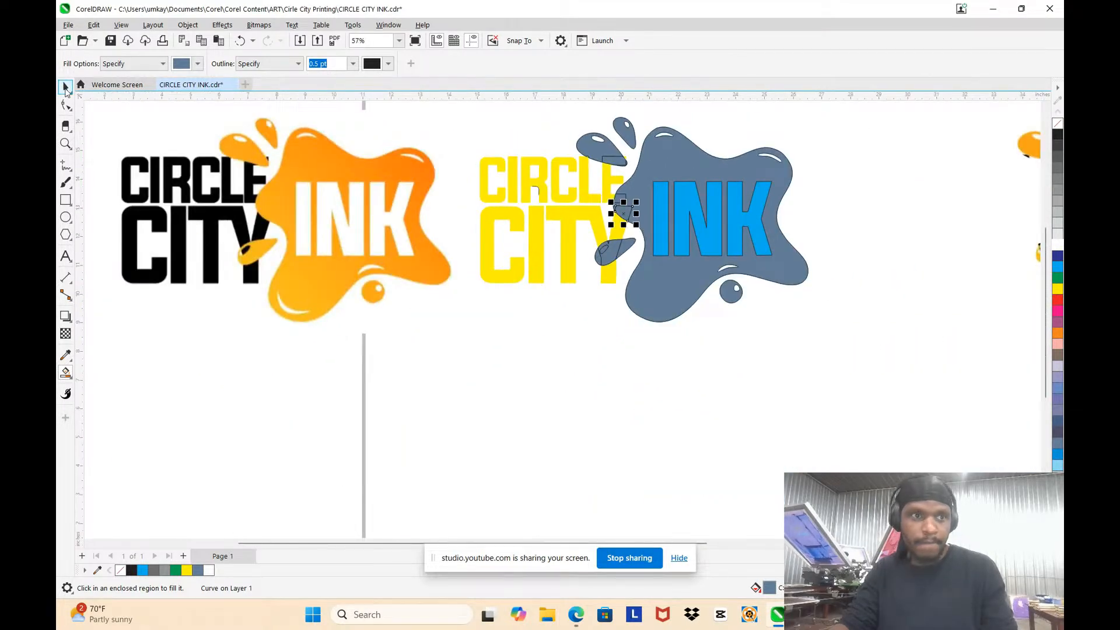
Step: Weld the filled E and Y overlap pieces to the main splash as one shape
left_click(65, 88)
scroll(634, 175, "up", 2)
scroll(735, 233, "up", 2)
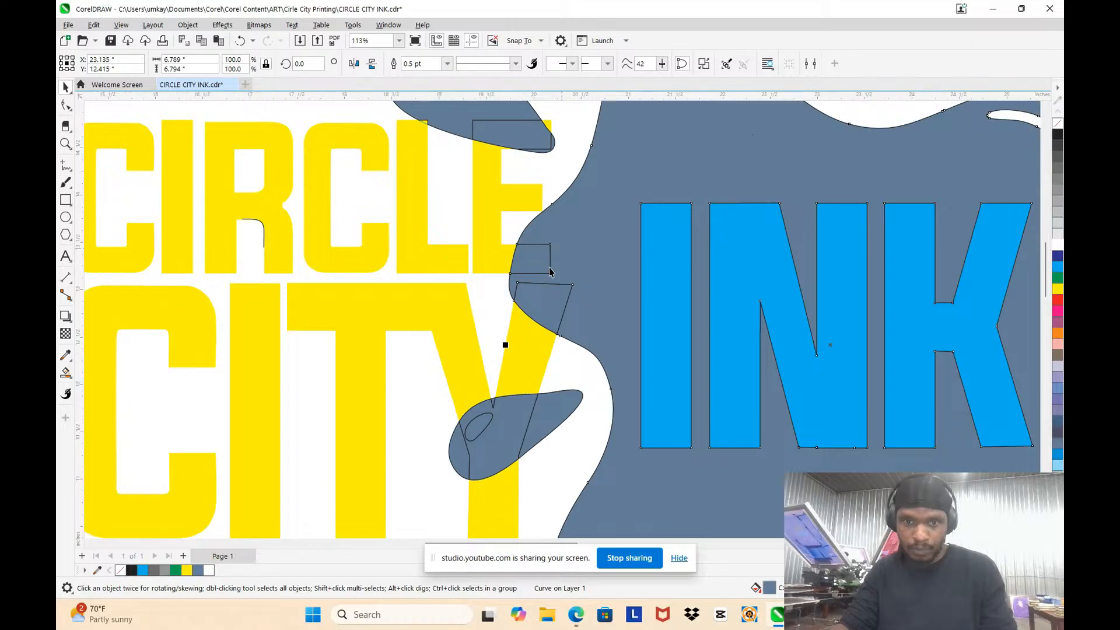
left_click(546, 299, "shift")
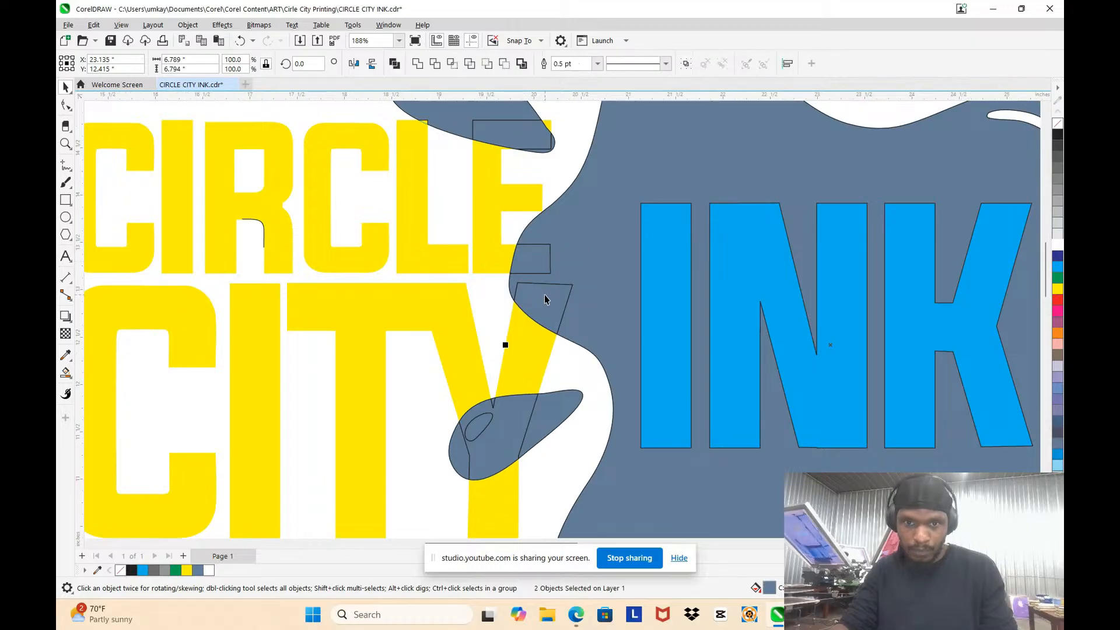
left_click(414, 66)
scroll(700, 152, "down", 4)
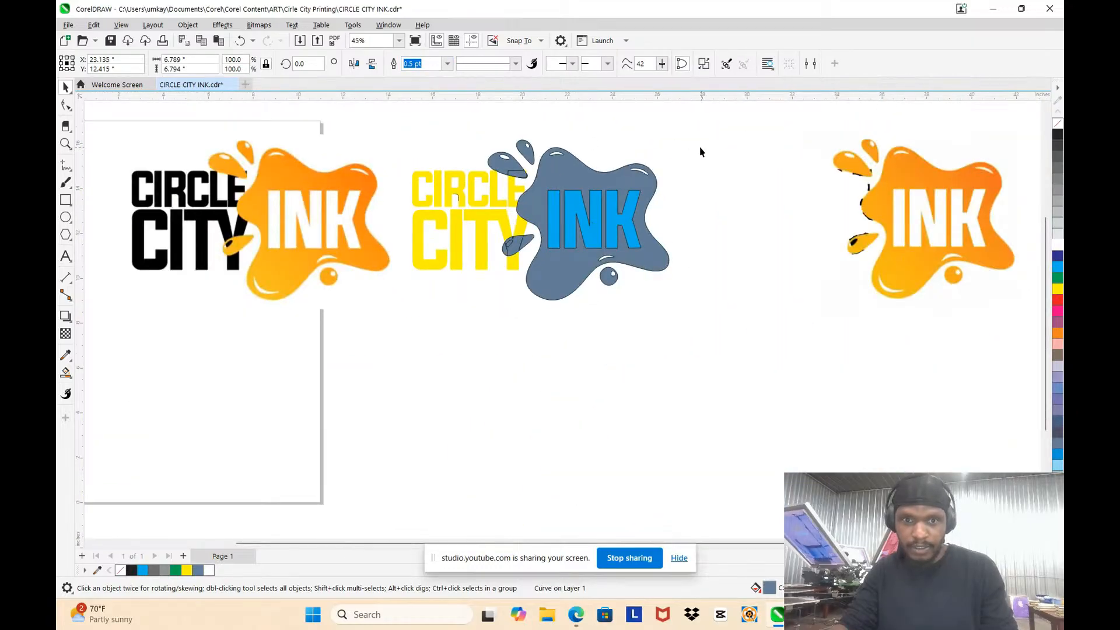
Step: Try moving the welded splash off its traced outline and undo the move
scroll(585, 180, "up", 2)
left_click_drag(585, 181, 793, 195)
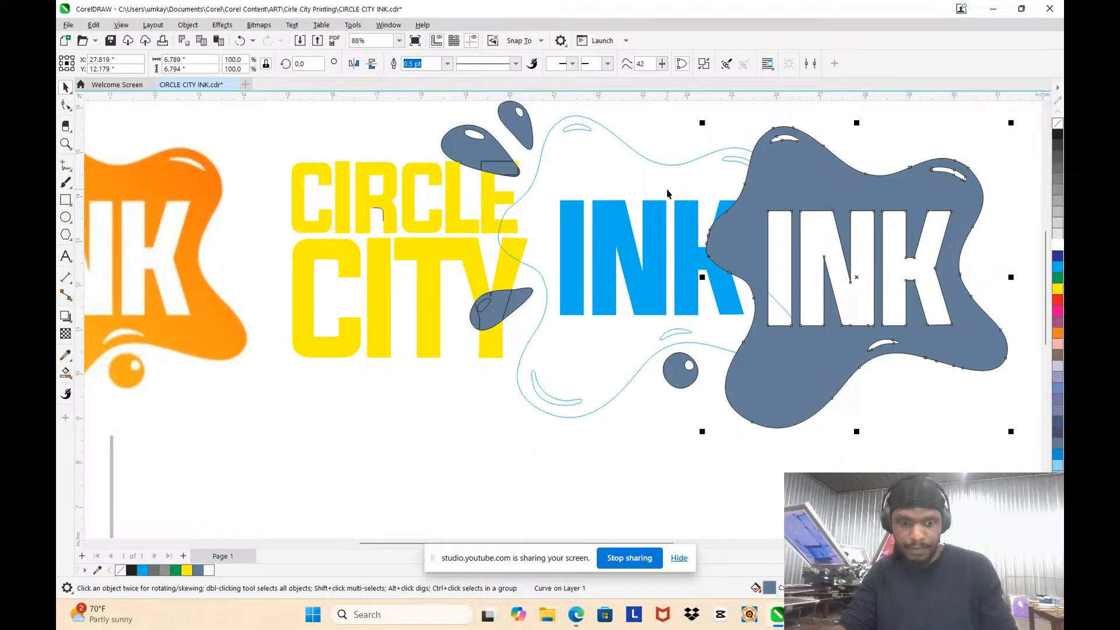
key("ctrl+z")
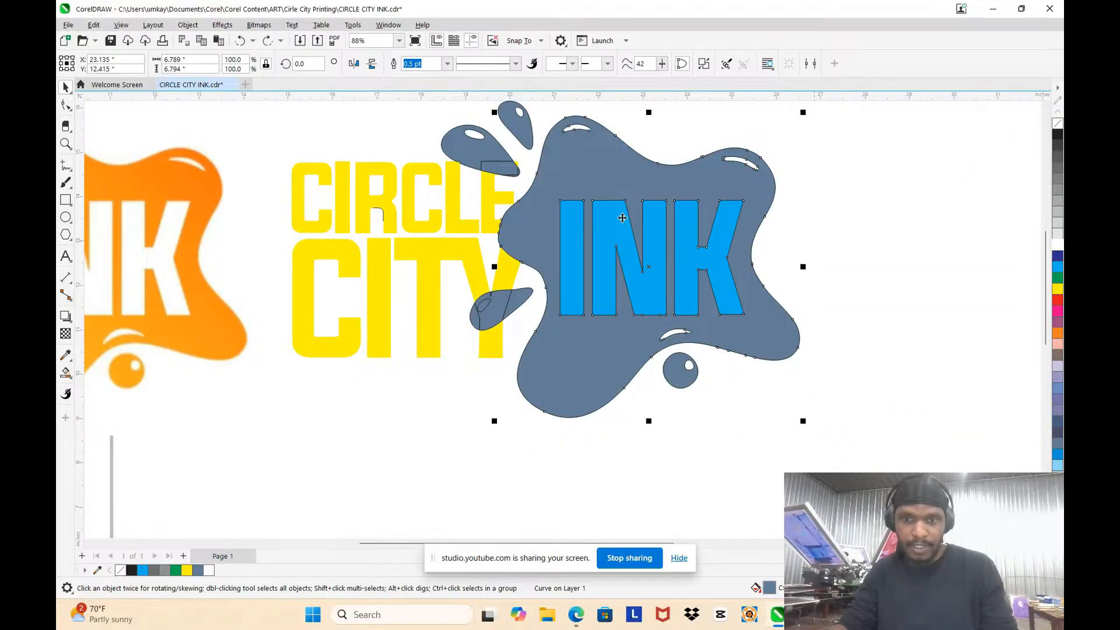
scroll(792, 196, "down", 2)
scroll(601, 211, "up", 2)
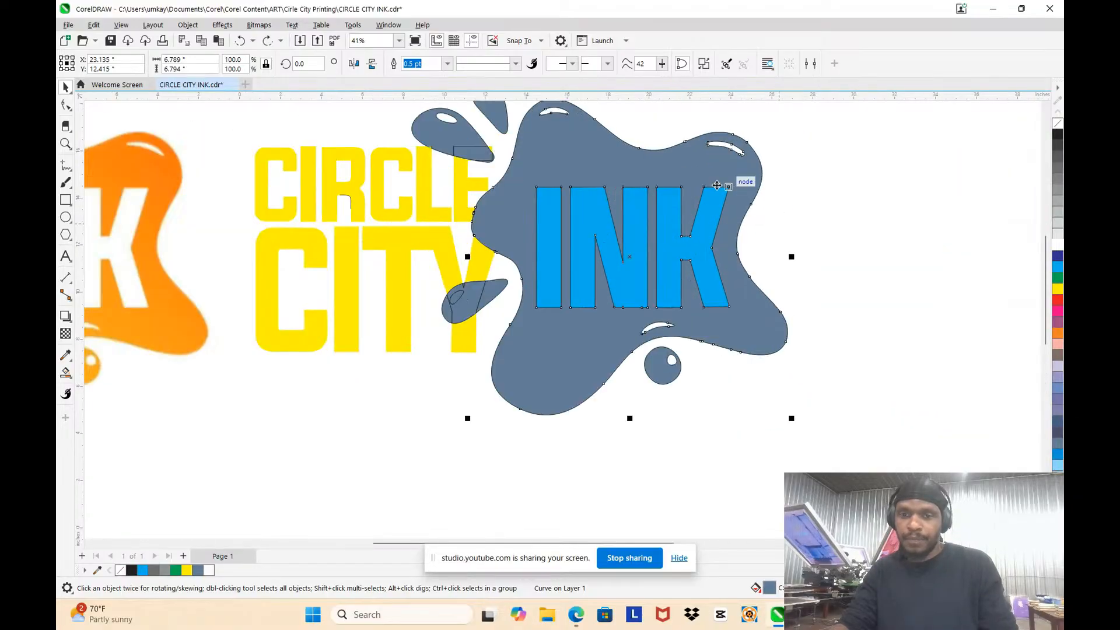
Step: Weld the filled body, E overlap and tip of the droplet above the L and E into one shape
scroll(521, 111, "down", 2)
scroll(521, 111, "up", 4)
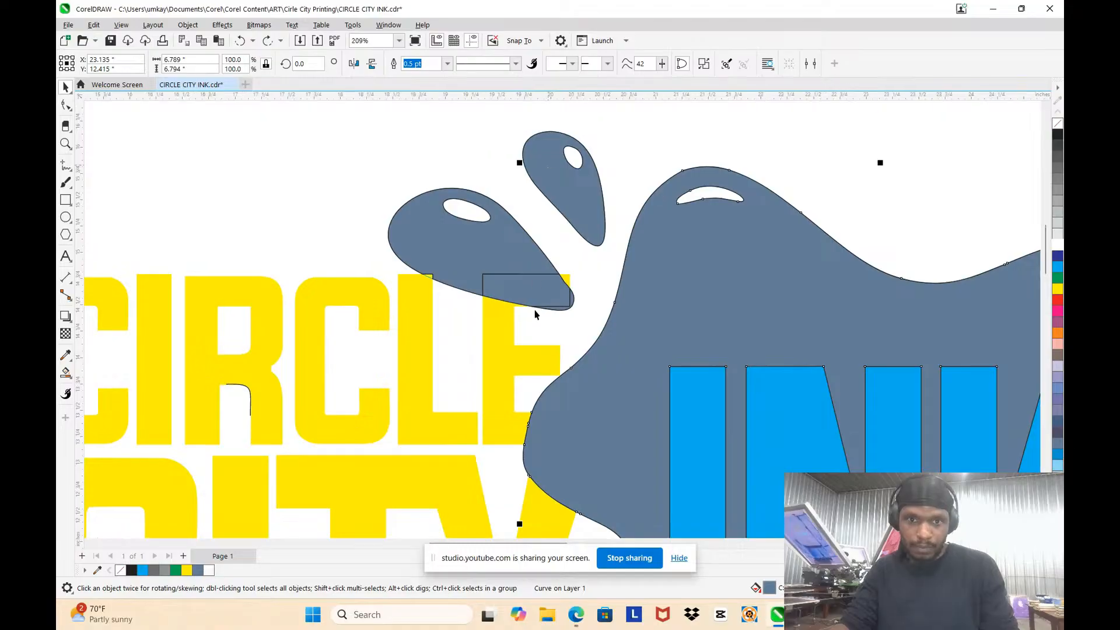
scroll(532, 313, "up", 3)
left_click(562, 311)
key("Delete")
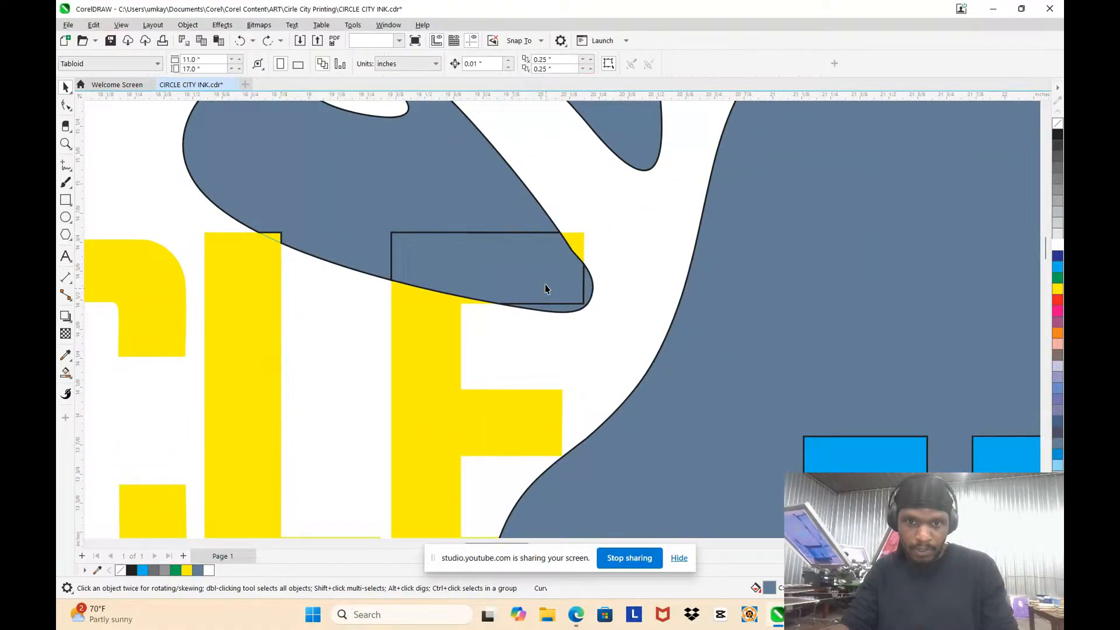
left_click(461, 199)
left_click(494, 245, "shift")
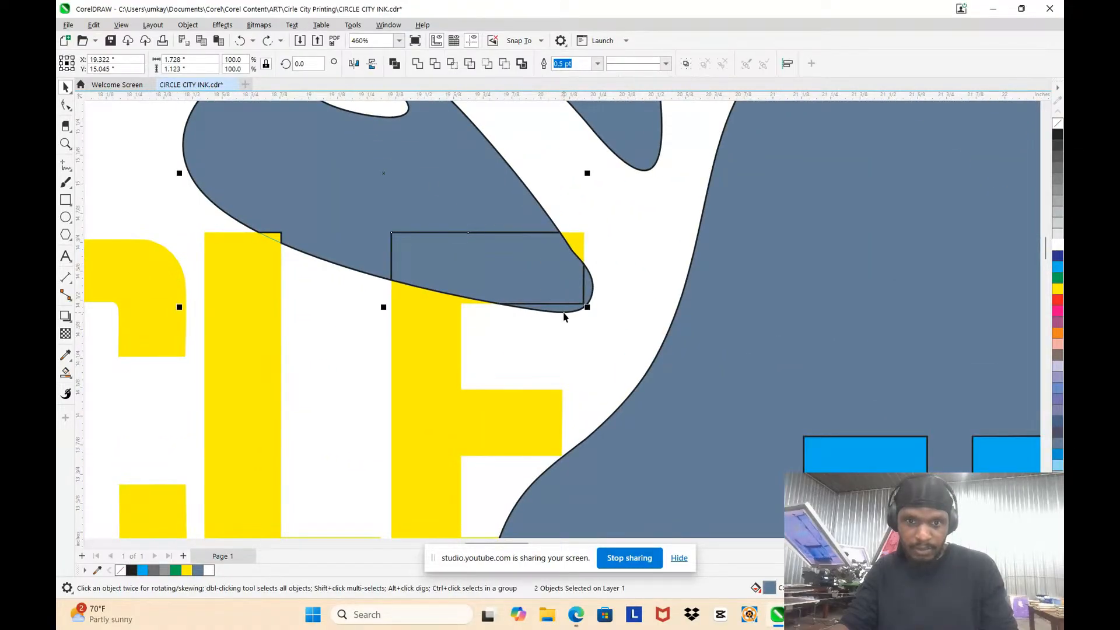
left_click(563, 311, "shift")
left_click(420, 65)
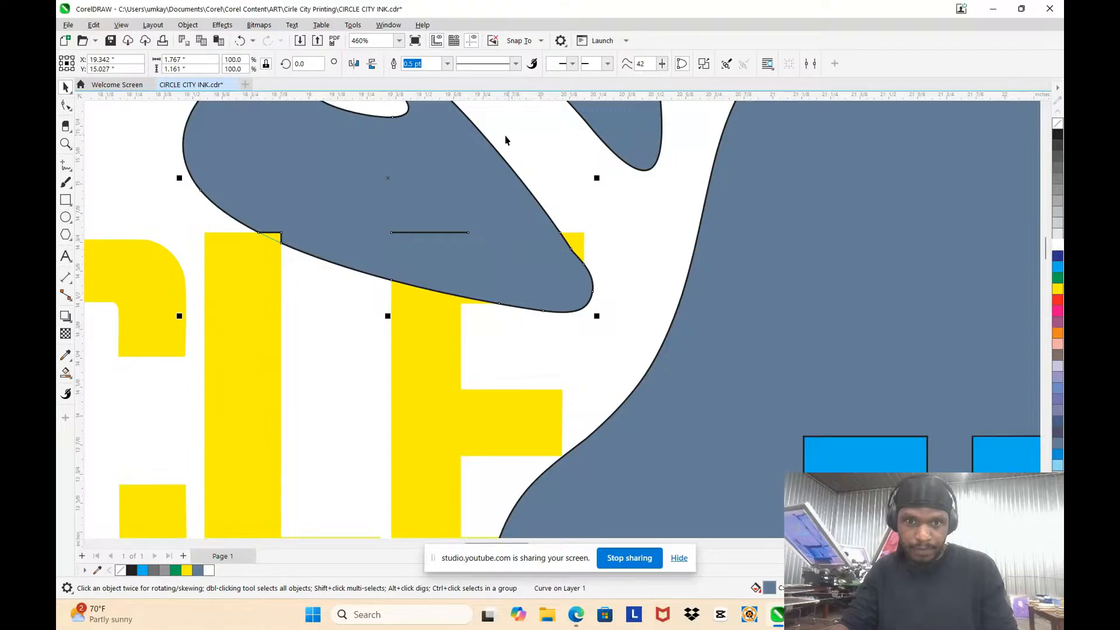
Step: Delete the nodes of the stray line segment inside the welded droplet above the E
key("F10")
scroll(391, 232, "up", 2)
left_click_drag(361, 186, 581, 255)
key("Delete")
scroll(644, 258, "down", 3)
scroll(462, 237, "up", 4)
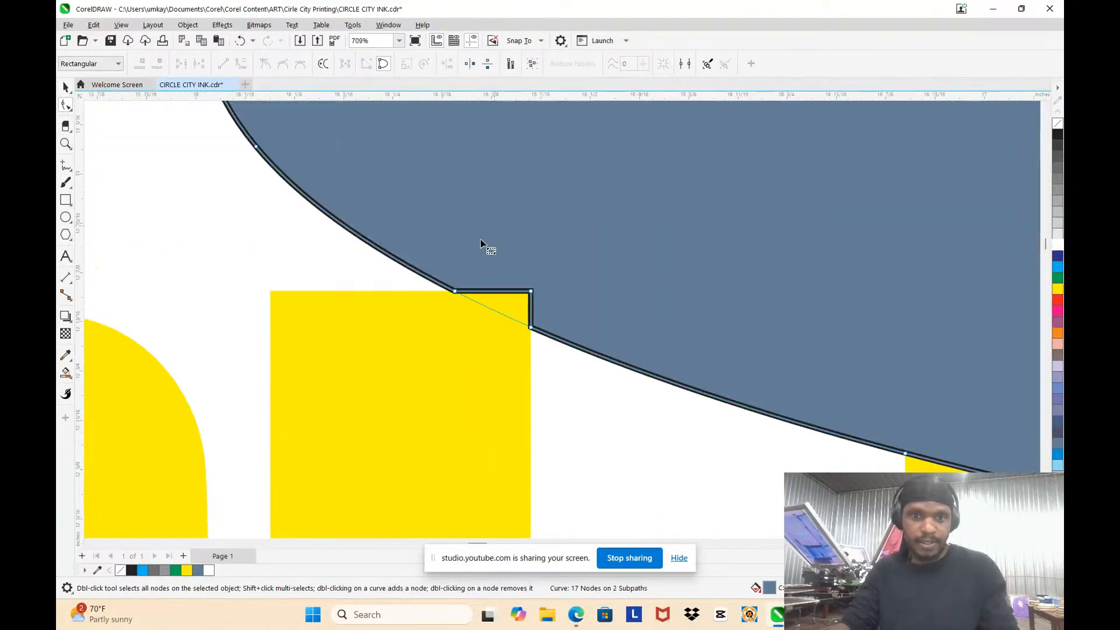
Step: Smart-fill the small gap where the droplet crosses the L with slate blue and weld it to the droplet
left_click(507, 311)
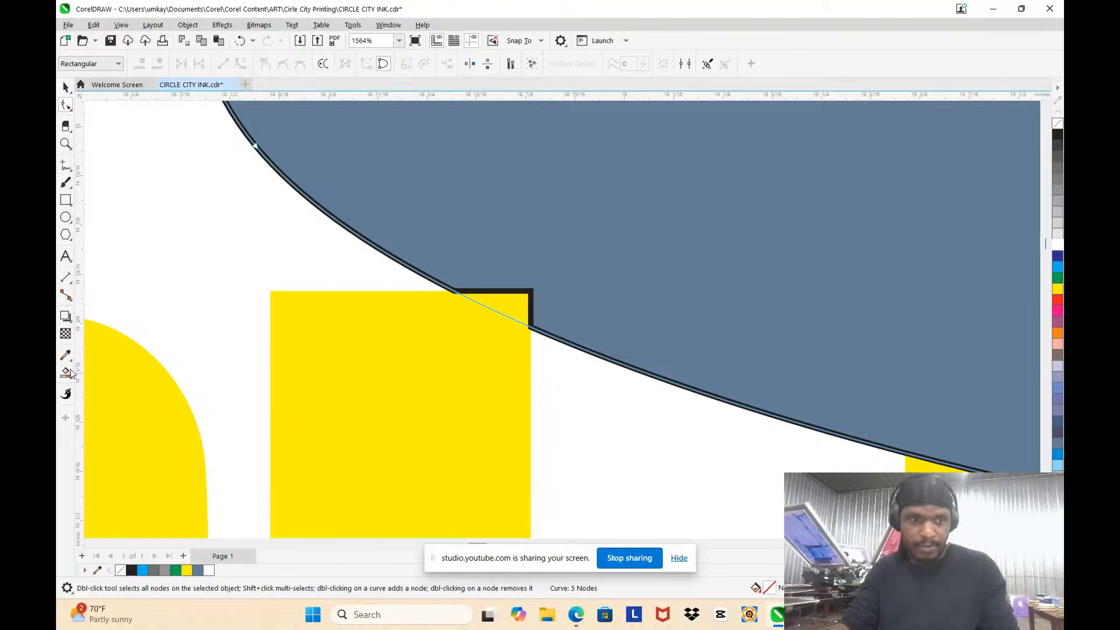
left_click(70, 378)
left_click(102, 405)
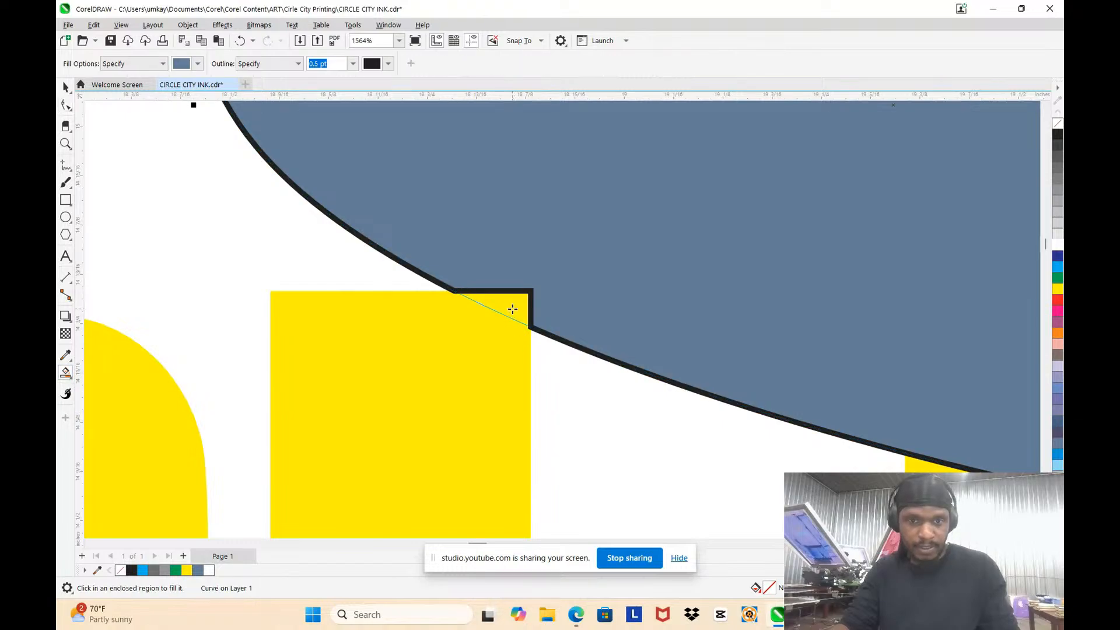
left_click(513, 309)
left_click(66, 87)
left_click(554, 253, "shift")
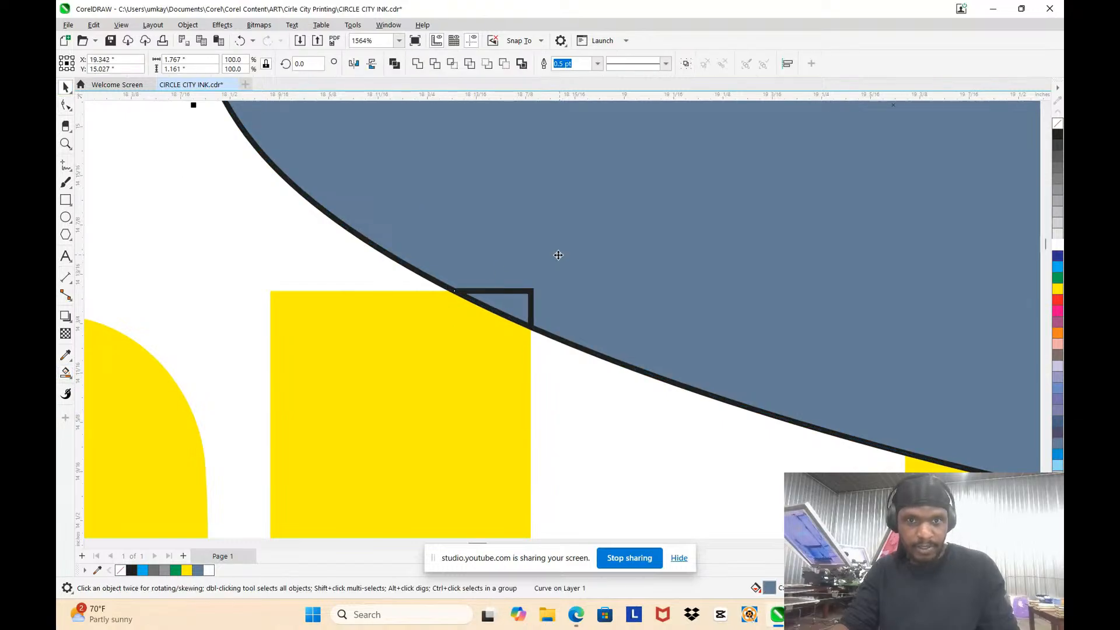
left_click(417, 68)
scroll(509, 243, "down", 10)
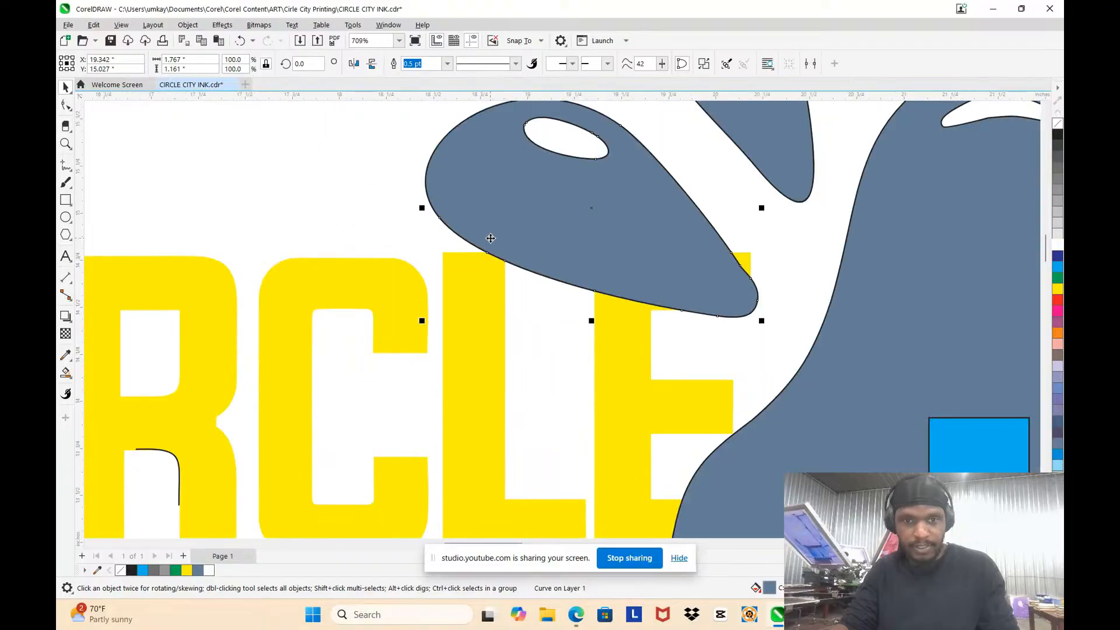
Step: Weld all filled pieces of the droplet over the Y, including the small V-shaped notch, keeping its highlight separate
scroll(567, 249, "down", 3)
scroll(556, 299, "up", 8)
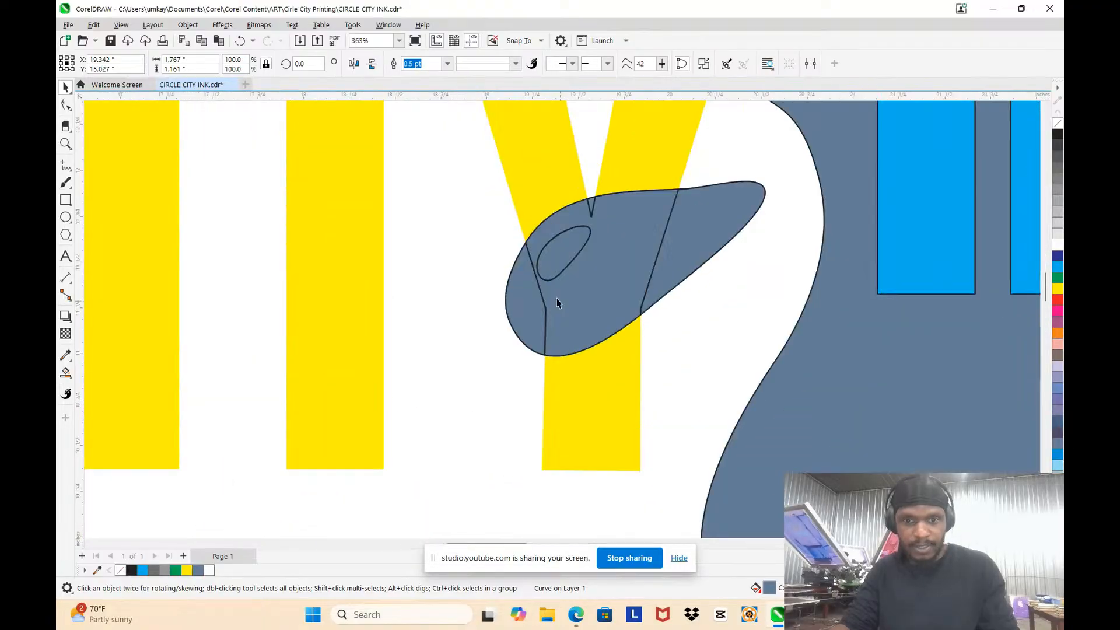
left_click(550, 307)
left_click(581, 291, "shift")
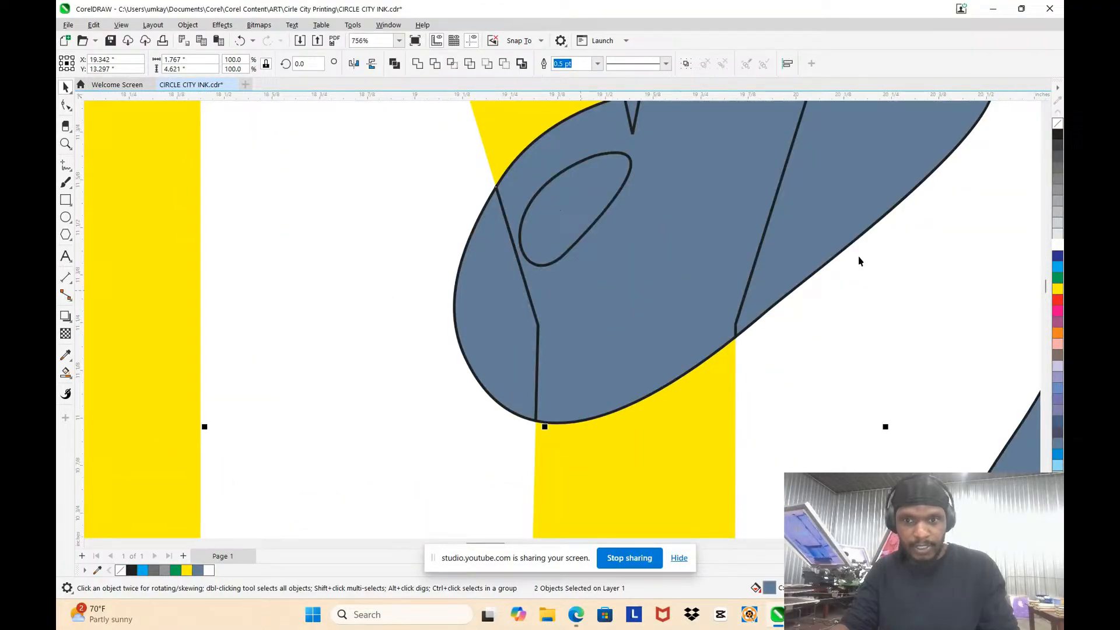
left_click(836, 202, "shift")
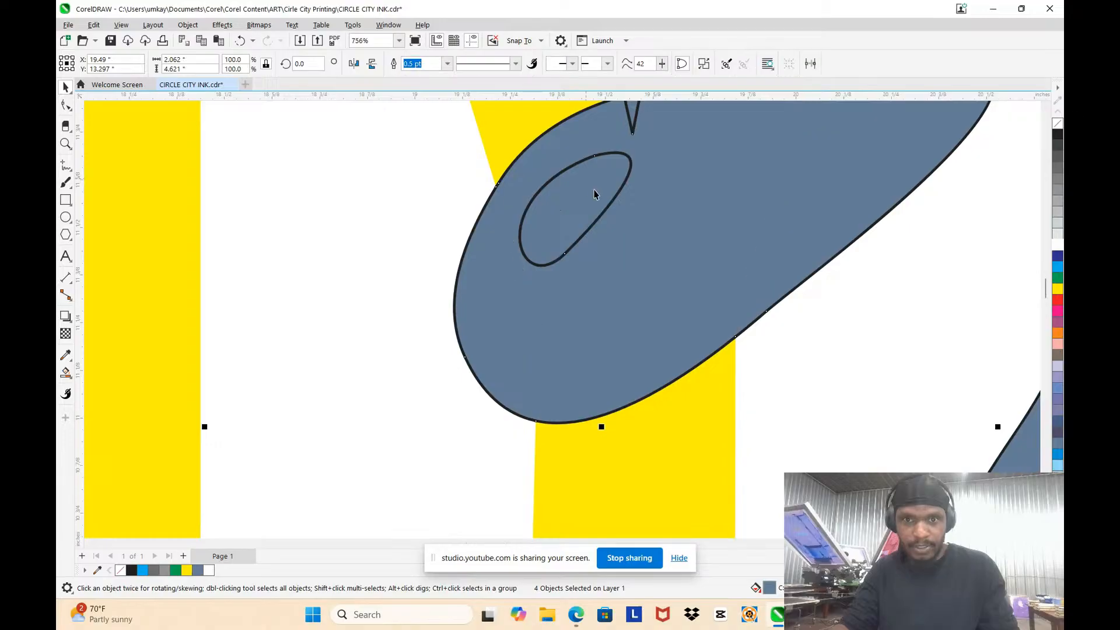
scroll(593, 187, "up", 2)
left_click(597, 137)
left_click(676, 174, "shift")
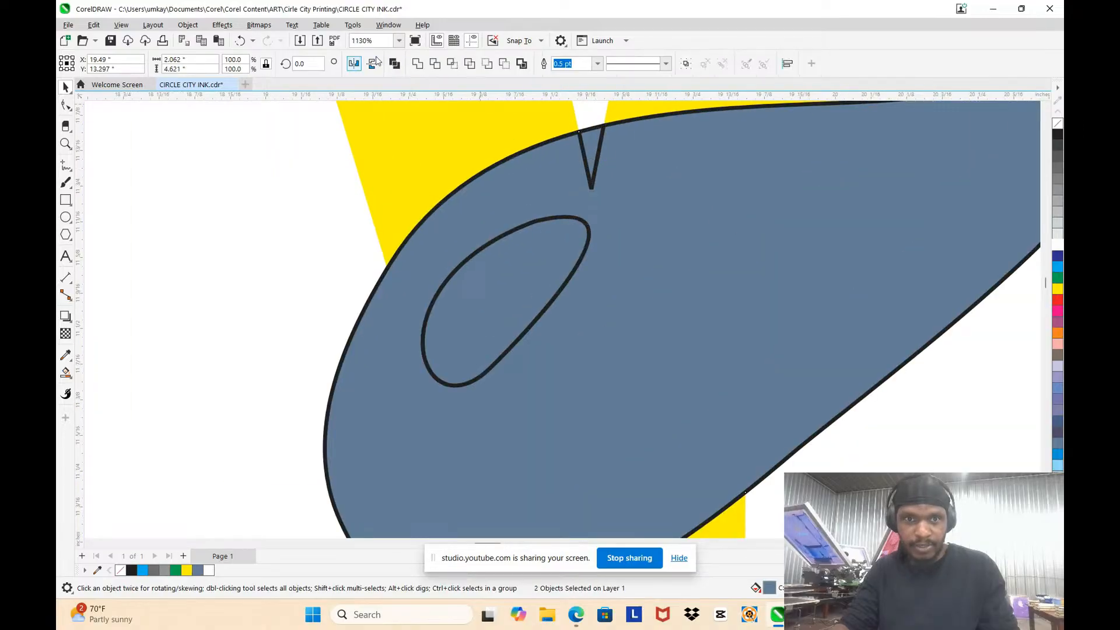
left_click(417, 64)
scroll(519, 210, "down", 4)
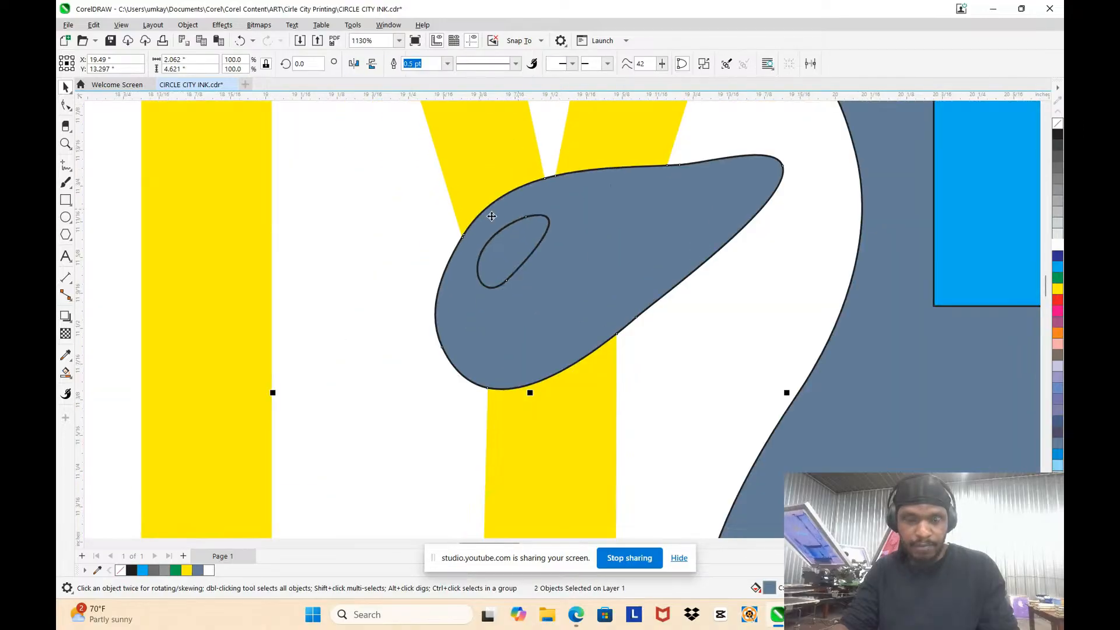
Step: Remove the filled highlight piece from the droplet over the Y to leave an open cut-out
left_click(514, 247)
key("F10")
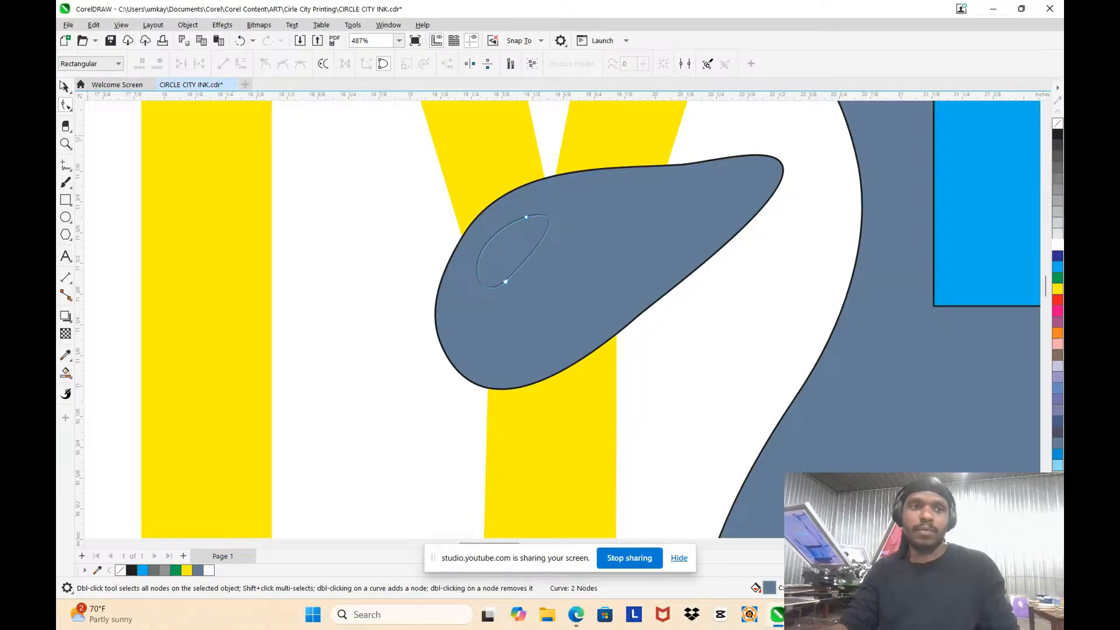
left_click(63, 86)
left_click(391, 228)
left_click_drag(506, 240, 559, 276)
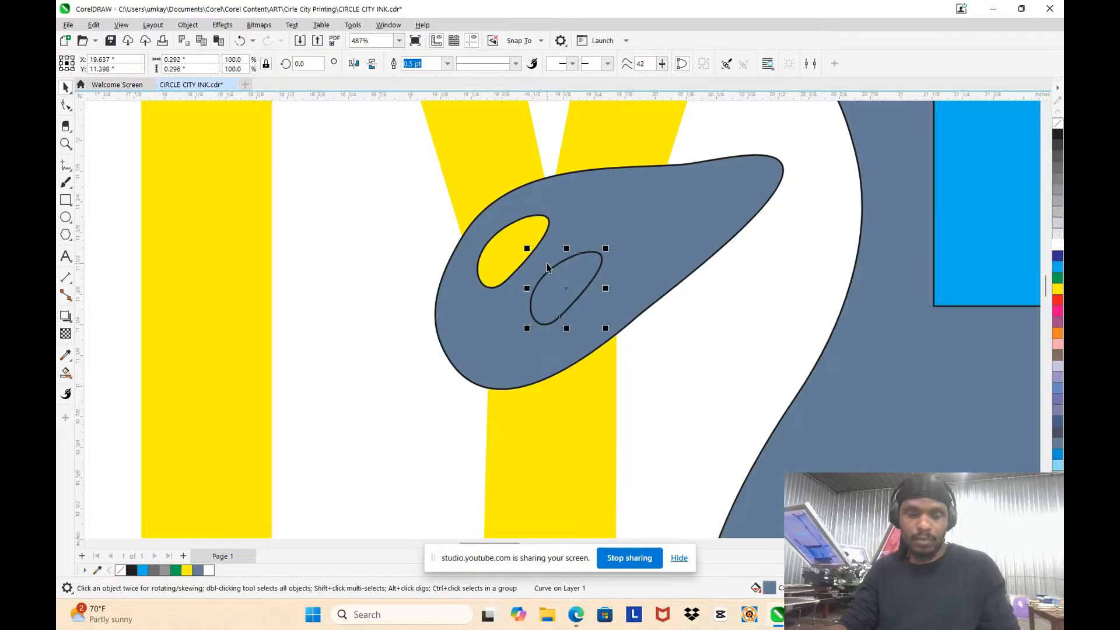
scroll(545, 268, "down", 2)
key("Escape")
scroll(545, 268, "down", 2)
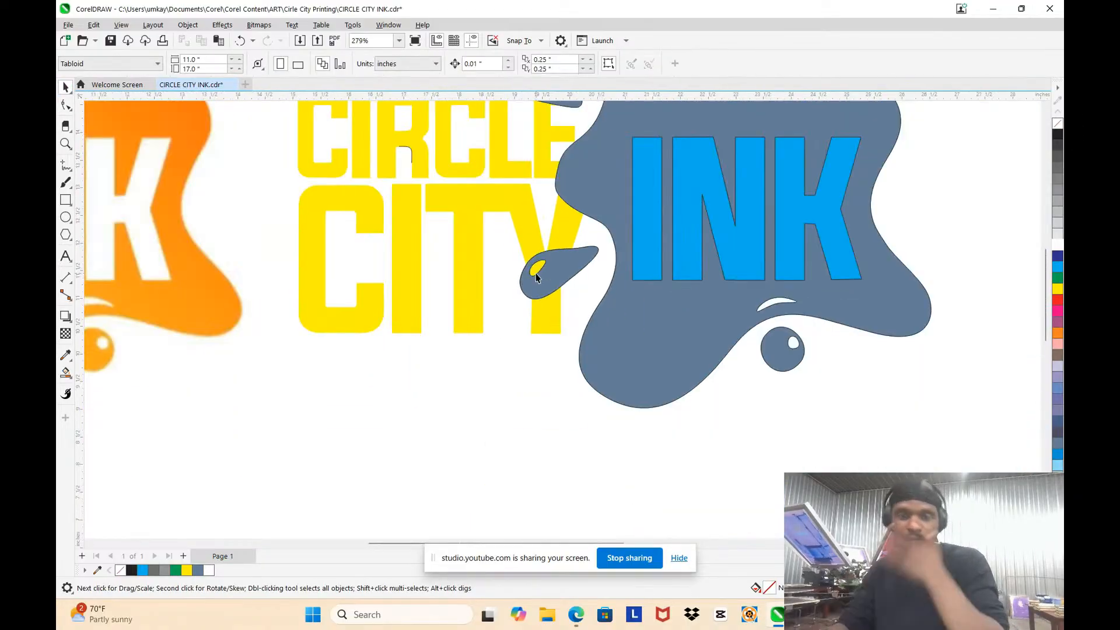
Step: Bring the crescent highlight in the splash's lower-left lobe to the front of the stacking order
scroll(543, 266, "down", 2)
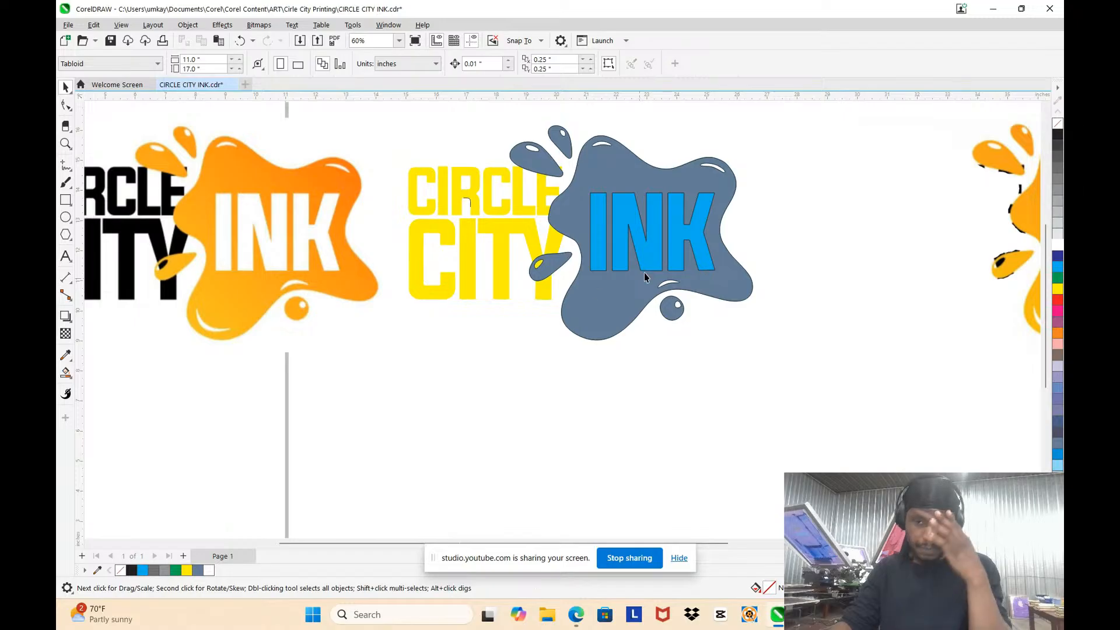
left_click_drag(630, 360, 547, 305)
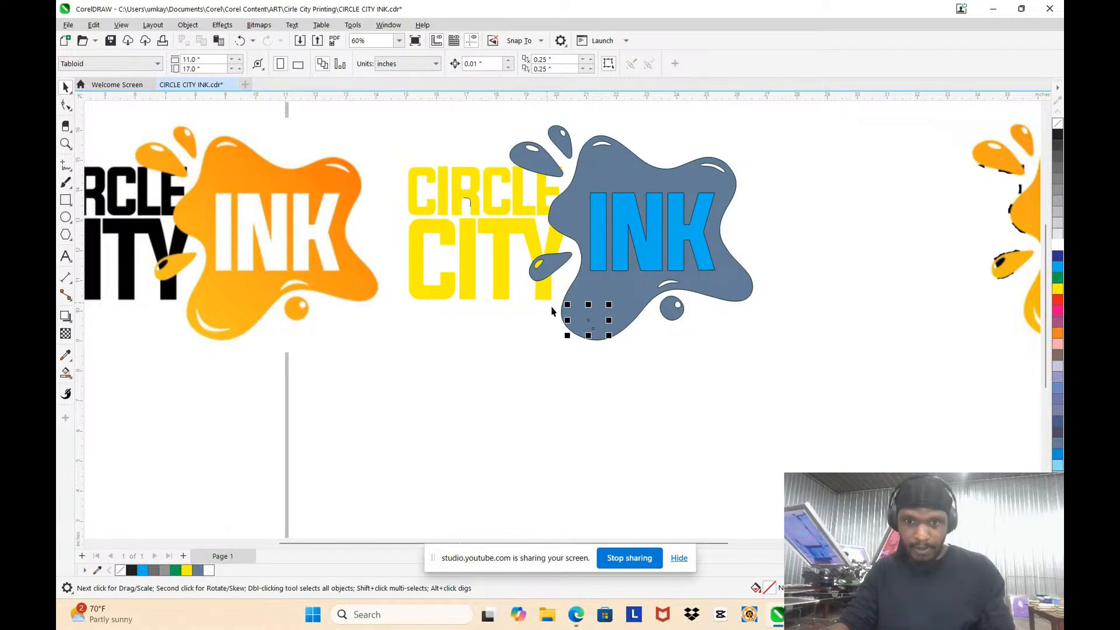
scroll(559, 310, "up", 1)
scroll(559, 313, "up", 1)
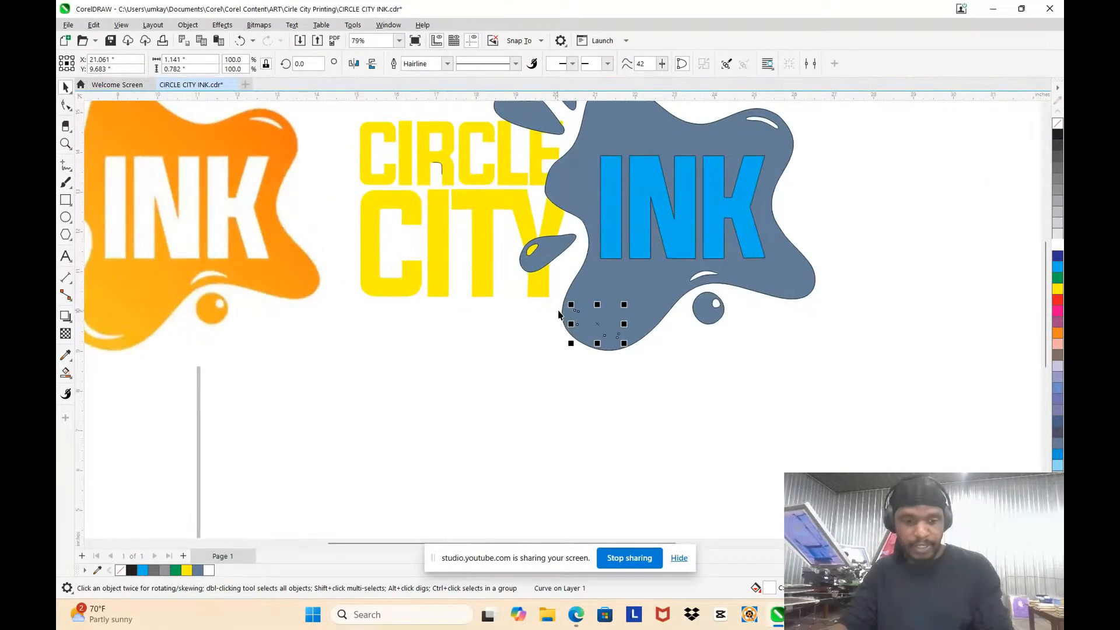
right_click(599, 324)
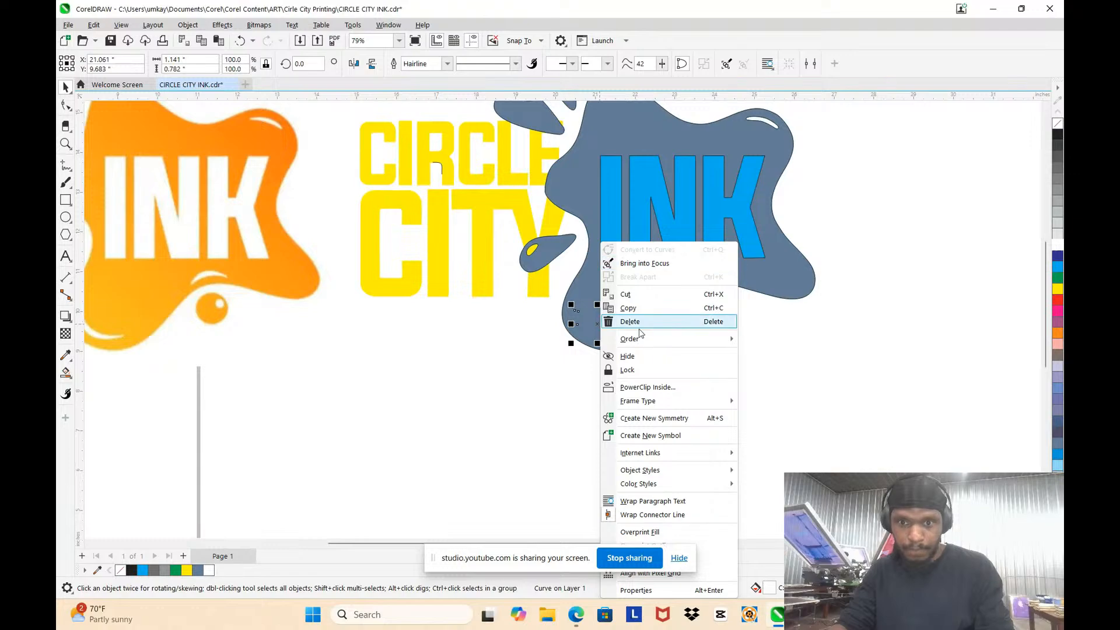
mouse_move(640, 340)
left_click(773, 339)
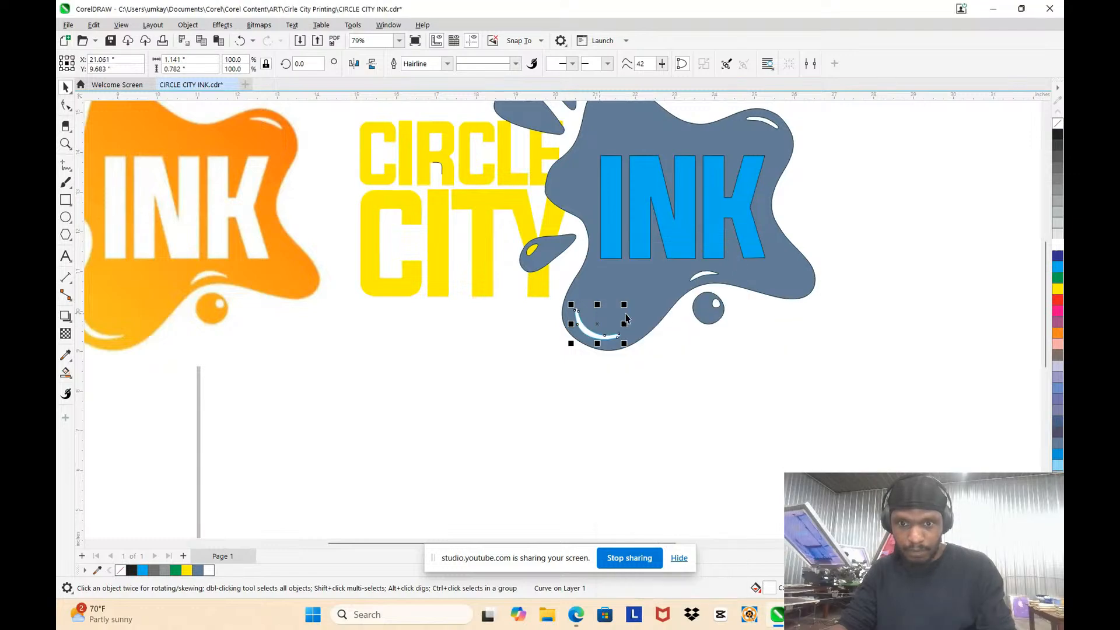
scroll(603, 327, "up", 2)
left_click(704, 393)
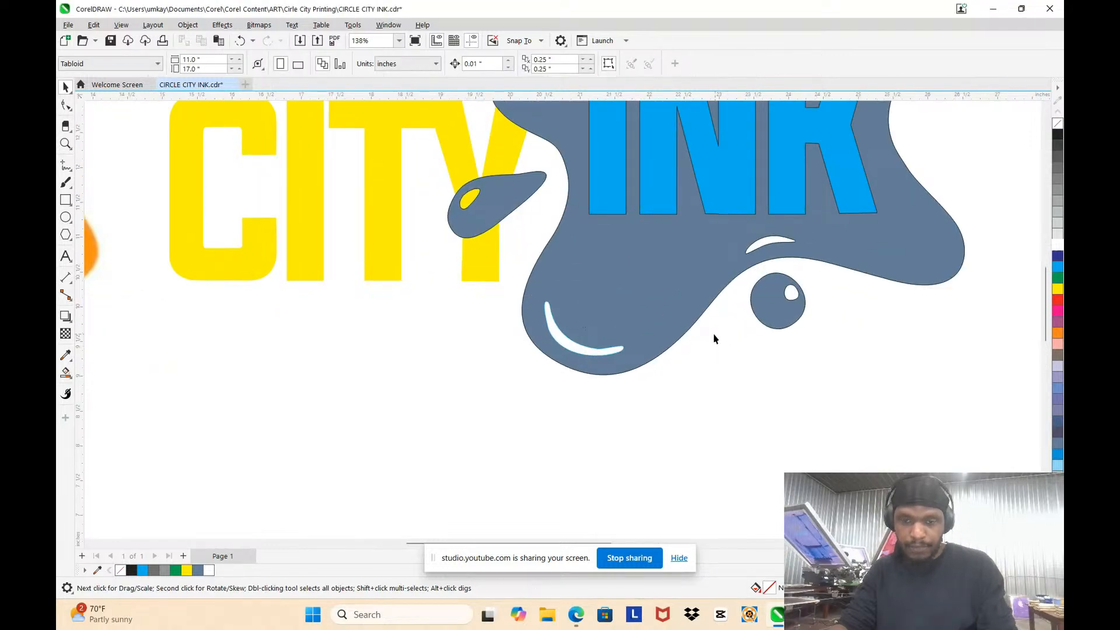
Step: Move the crescent highlight below the splash to check for a cut-out underneath, and undo the move
scroll(689, 340, "down", 3)
left_click_drag(628, 346, 616, 379)
scroll(621, 301, "up", 2)
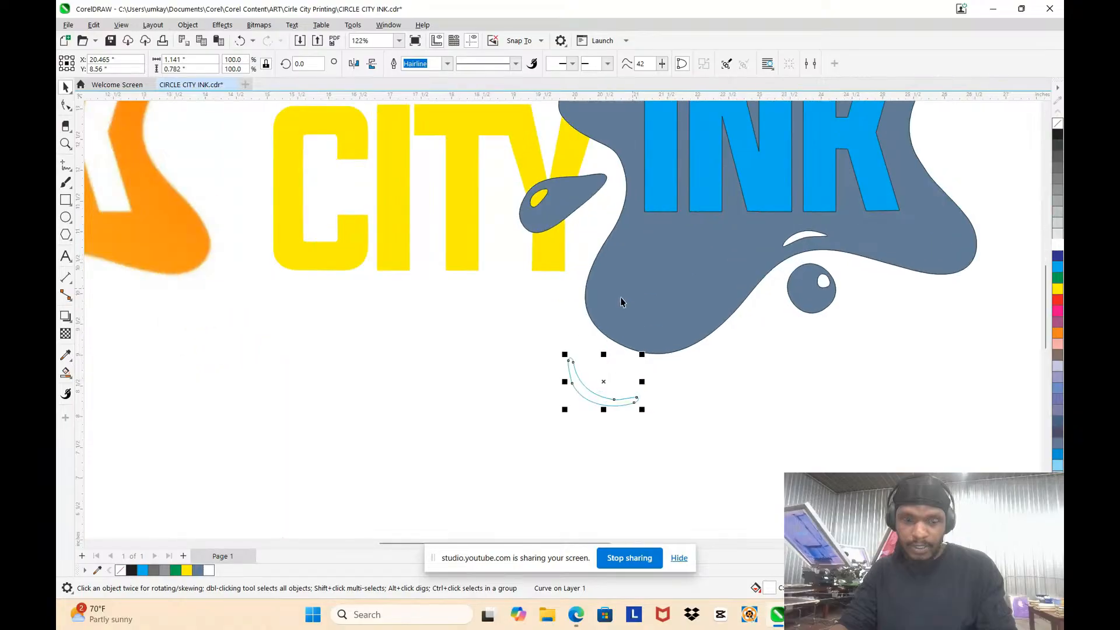
key("ctrl+z")
Step: Check whether the highlight above the round droplet is a separate object or a hole in the splash
scroll(796, 256, "up", 5)
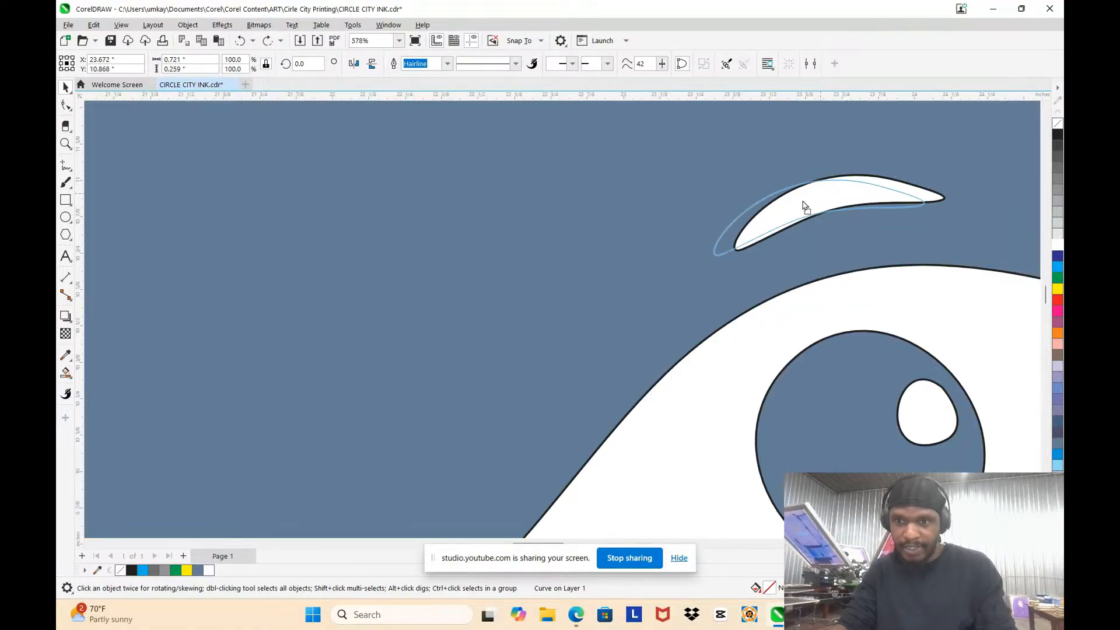
left_click_drag(818, 210, 816, 229)
left_click(808, 232)
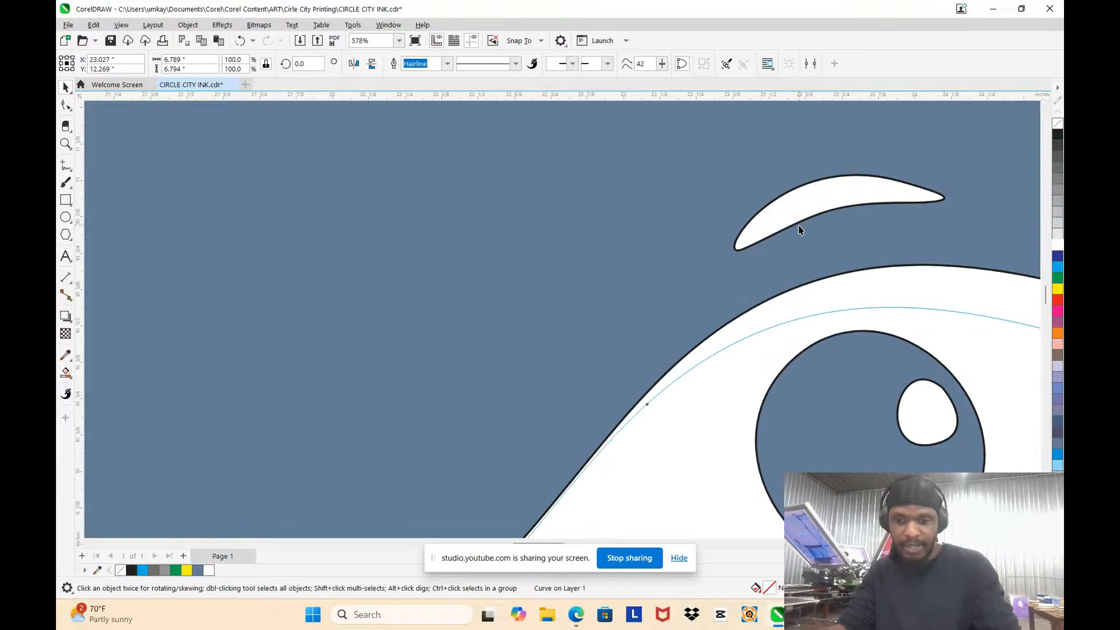
mouse_move(833, 191)
left_mouse_down()
mouse_move(842, 204)
mouse_move(843, 189)
left_mouse_up()
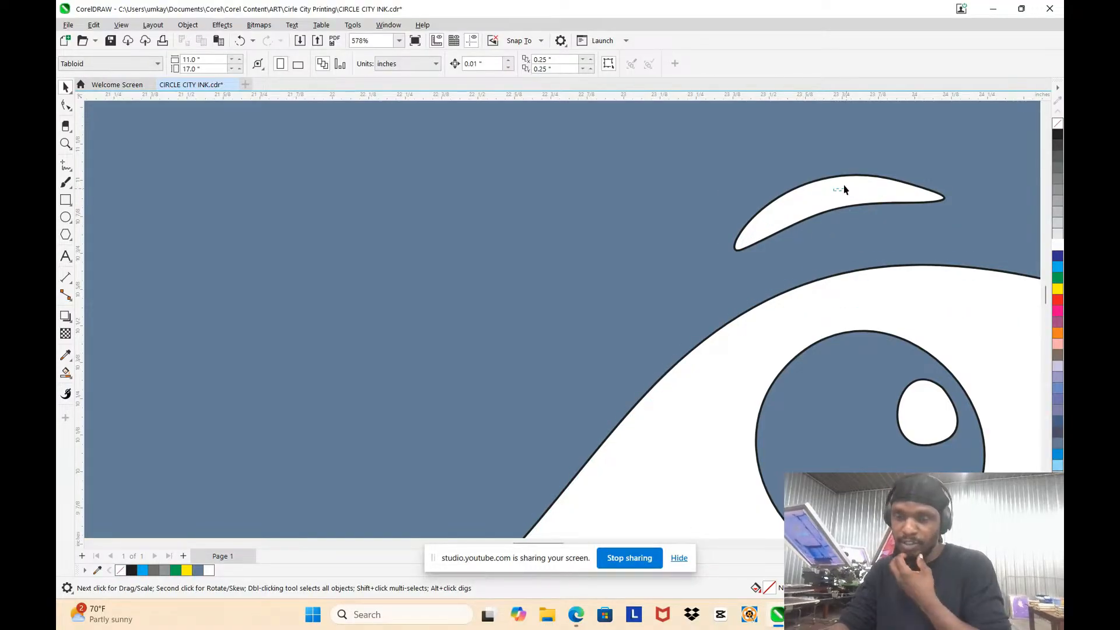
left_click_drag(740, 269, 876, 199)
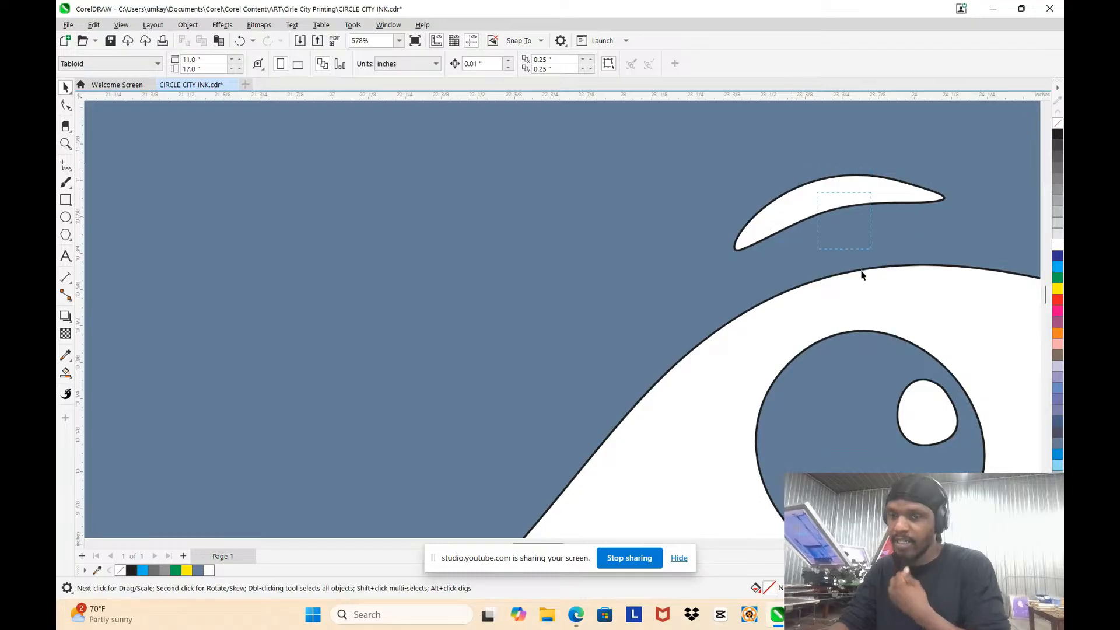
Step: Shift the crescent highlight past the splash's outer edge to inspect it, and undo the shift
scroll(820, 310, "down", 4)
scroll(761, 257, "up", 2)
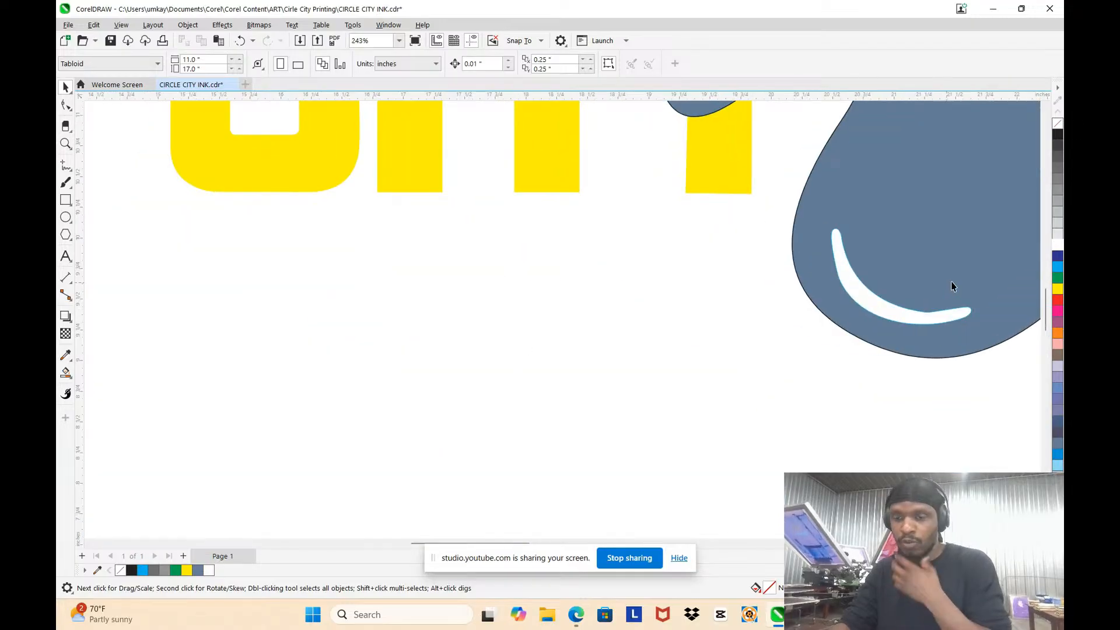
scroll(951, 286, "up", 2)
left_click_drag(856, 341, 577, 335)
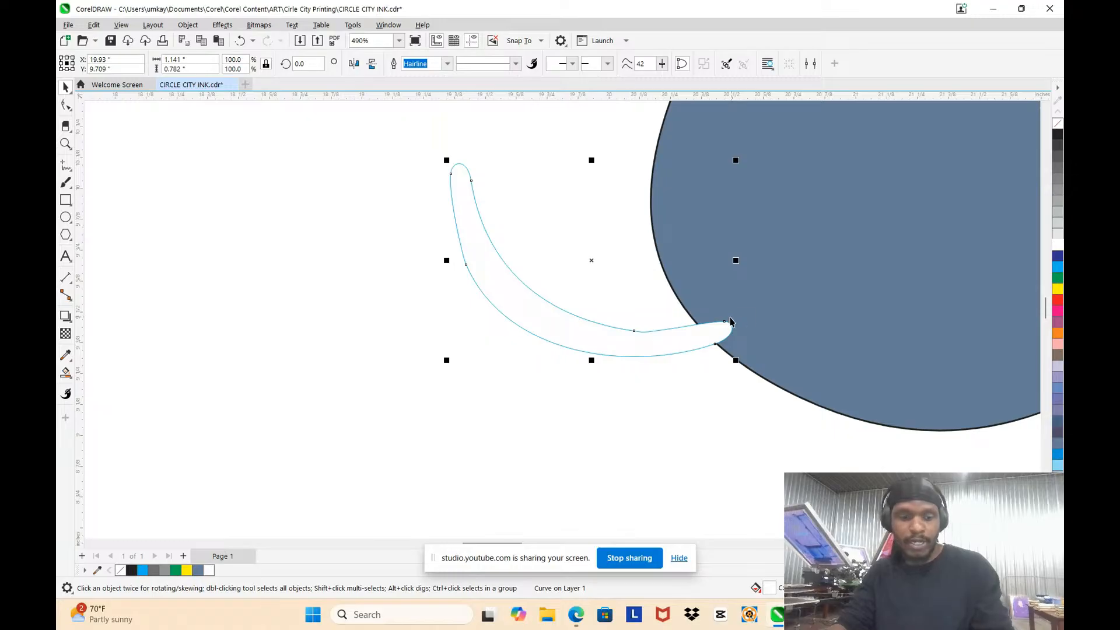
key("ctrl+z")
scroll(545, 260, "down", 5)
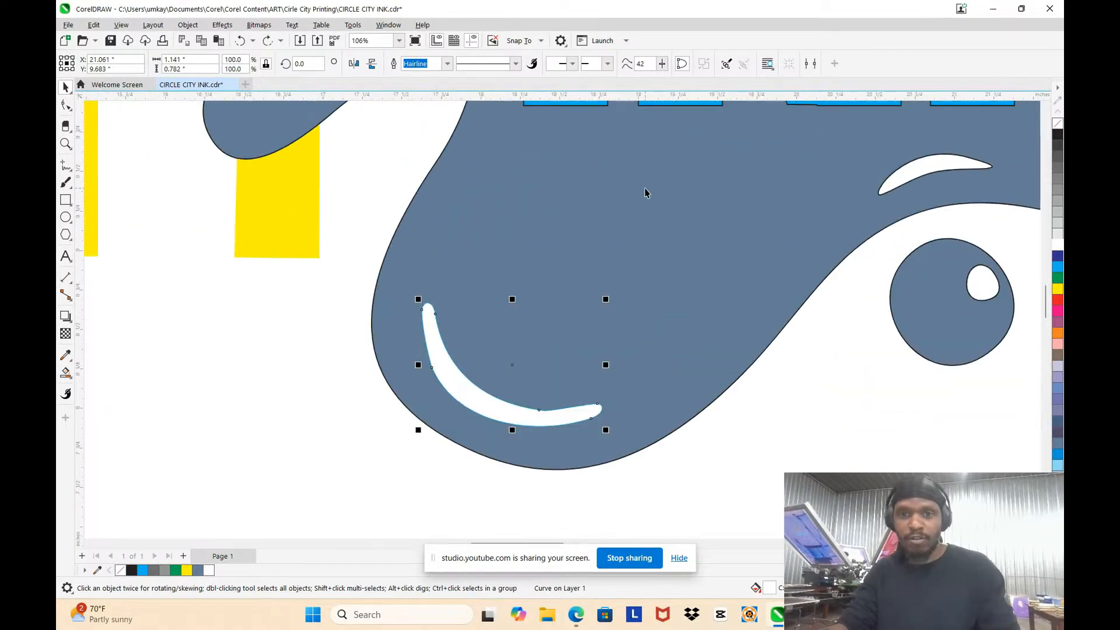
scroll(645, 188, "down", 2)
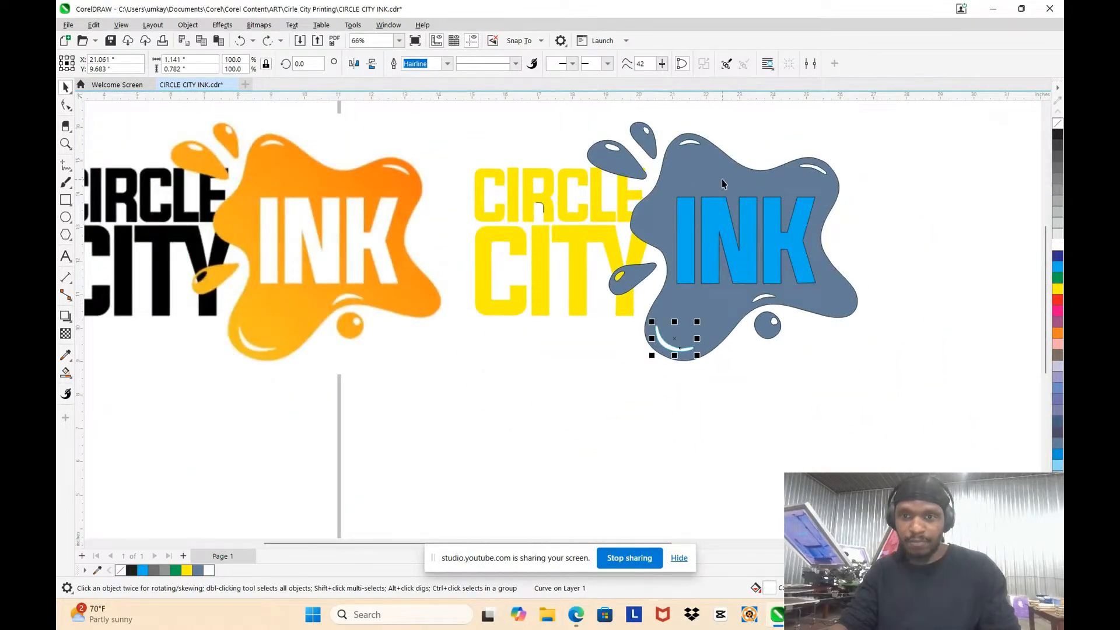
Step: Trim the splash with the crescent highlight to cut its shape out of the lower-left lobe
left_click(721, 184)
left_click(706, 430)
scroll(705, 388, "up", 2)
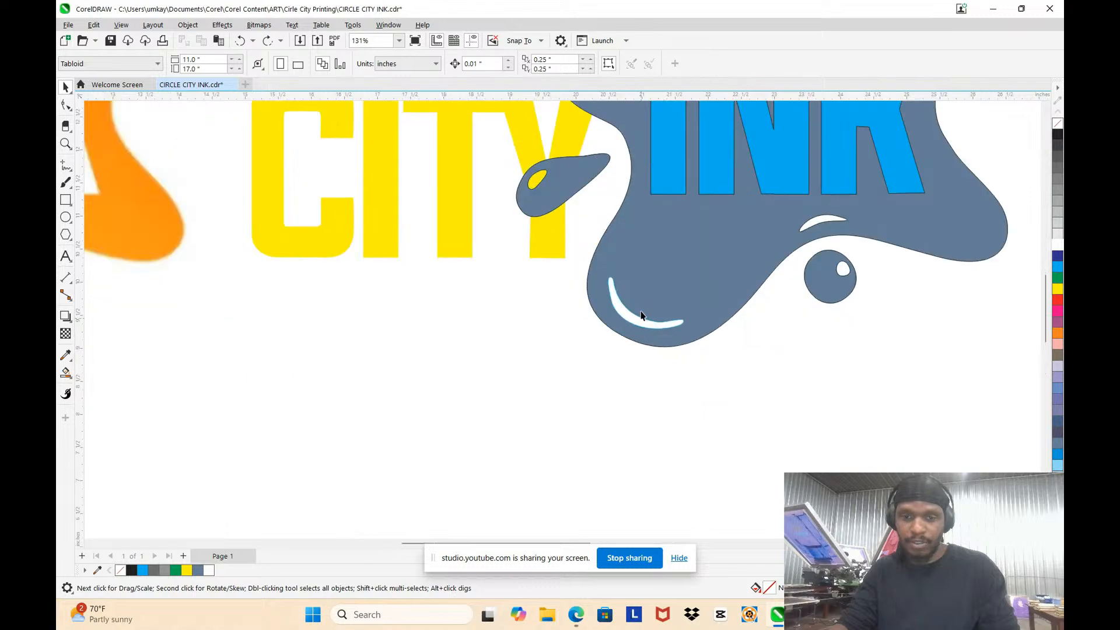
scroll(641, 315, "up", 2)
left_click(637, 328)
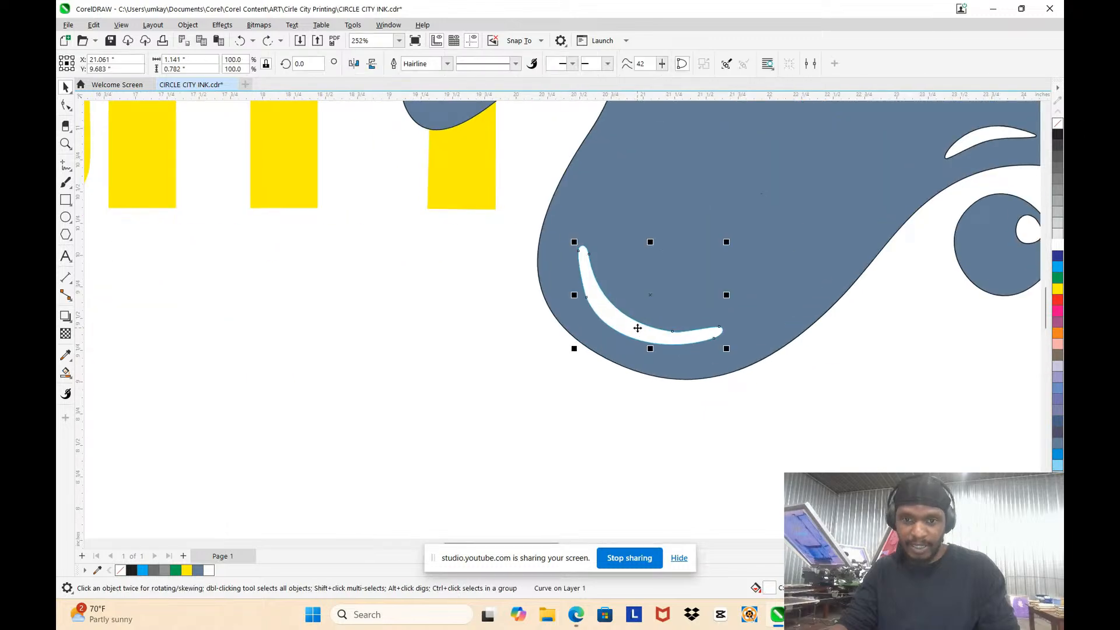
left_click(762, 187)
scroll(762, 187, "down", 4)
scroll(787, 193, "up", 2)
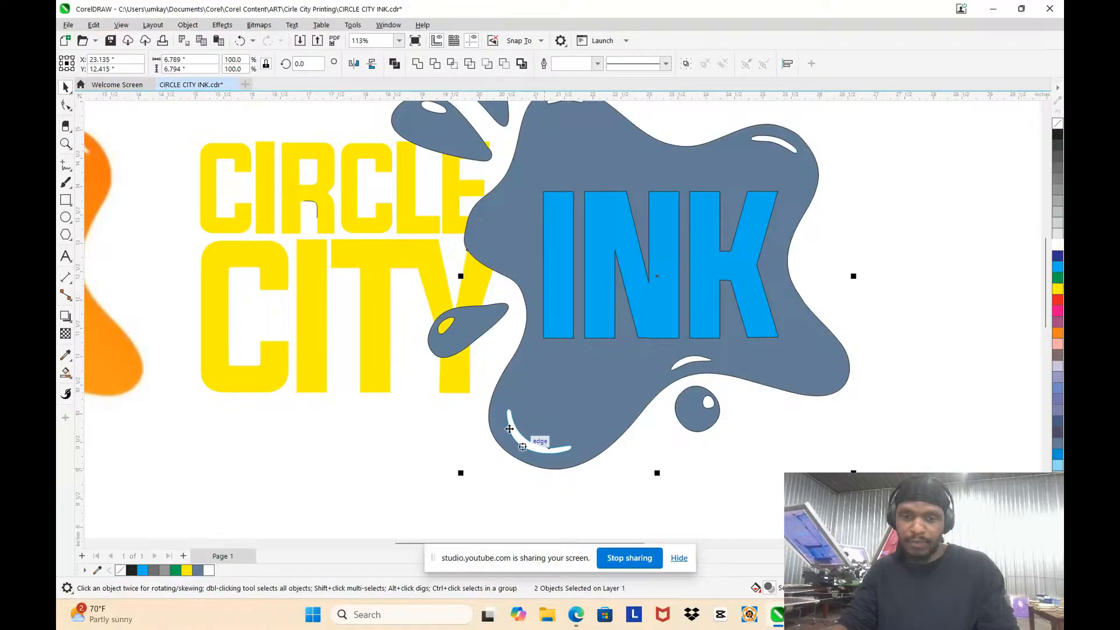
left_click(453, 454)
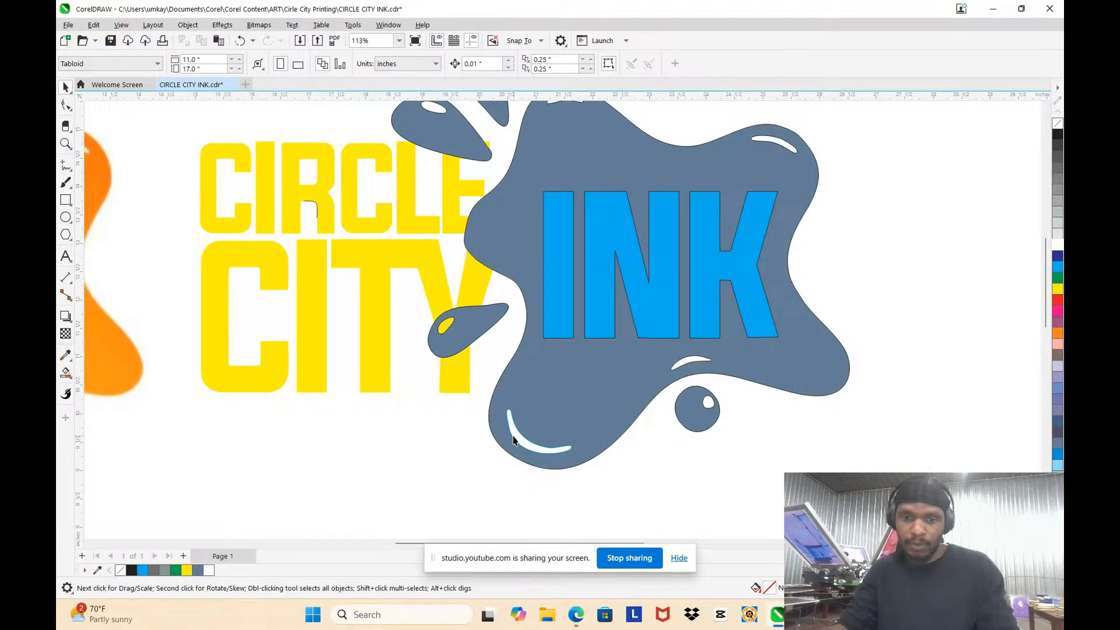
Step: Move the crescent off the splash to below the round droplet and inspect the cut-out in the lower-left lobe
left_click_drag(517, 434, 707, 477)
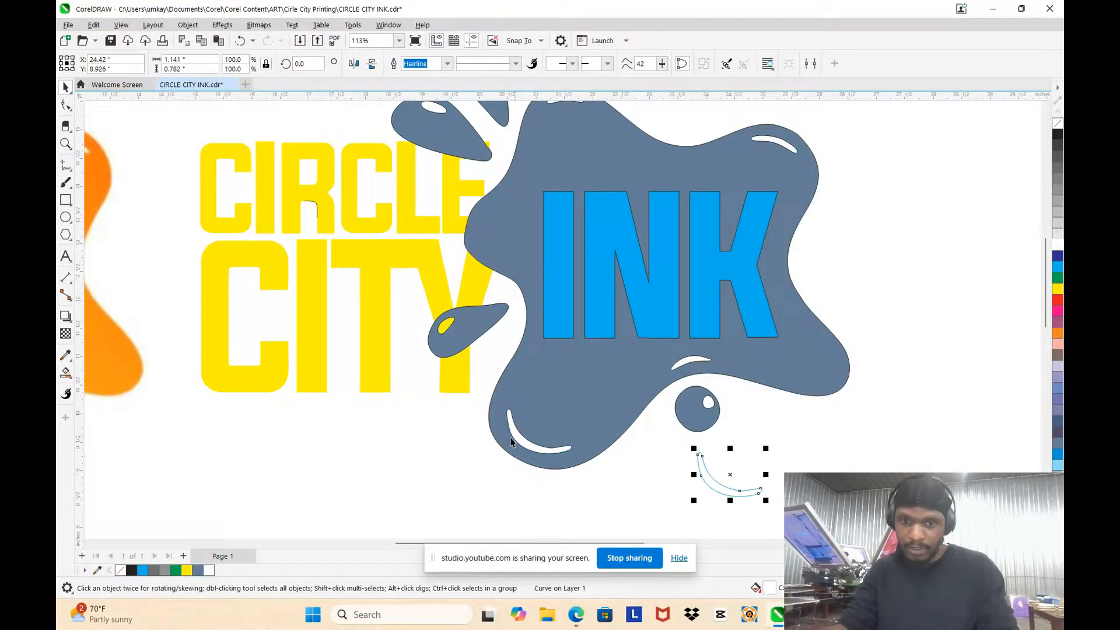
scroll(521, 461, "up", 2)
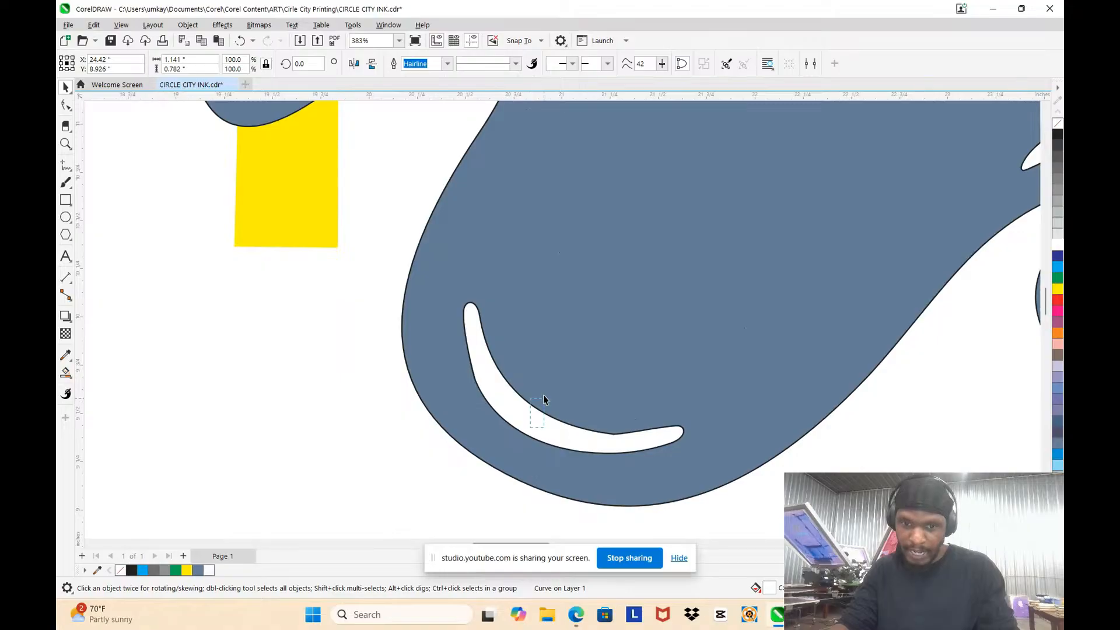
left_click_drag(482, 301, 566, 430)
left_click_drag(590, 269, 548, 308)
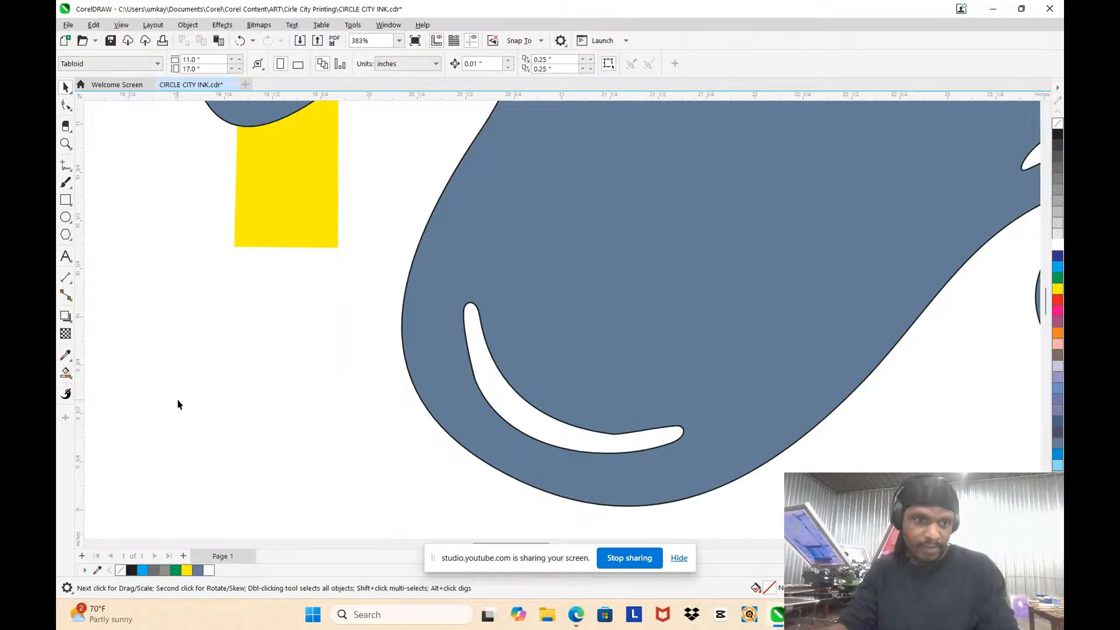
left_click_drag(248, 375, 352, 389)
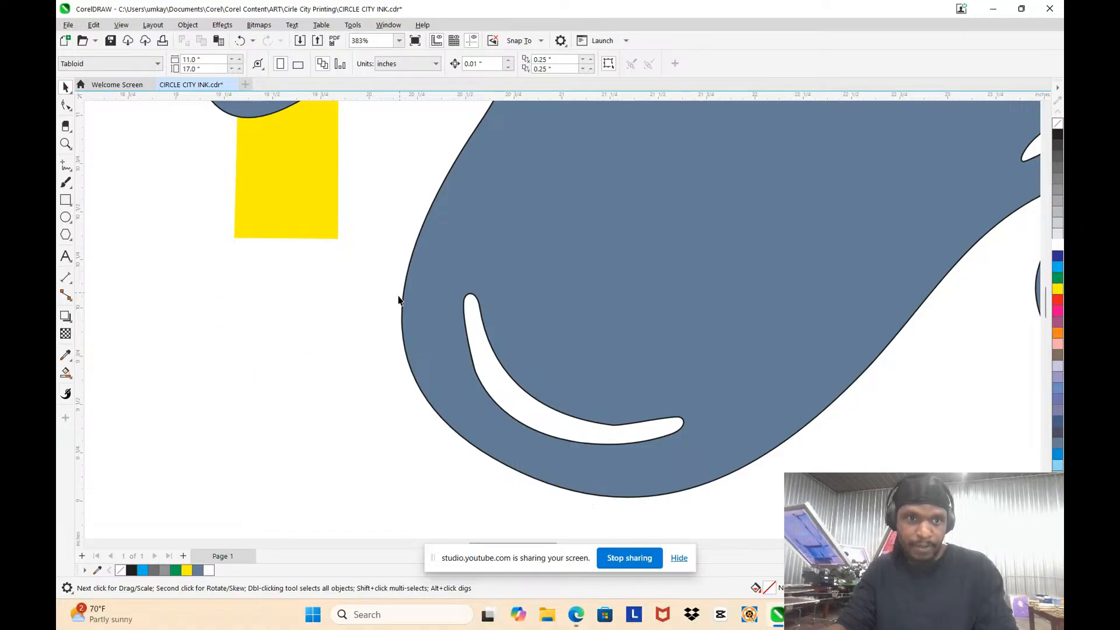
scroll(400, 299, "down", 2)
left_click_drag(357, 252, 332, 367)
key("ctrl+z")
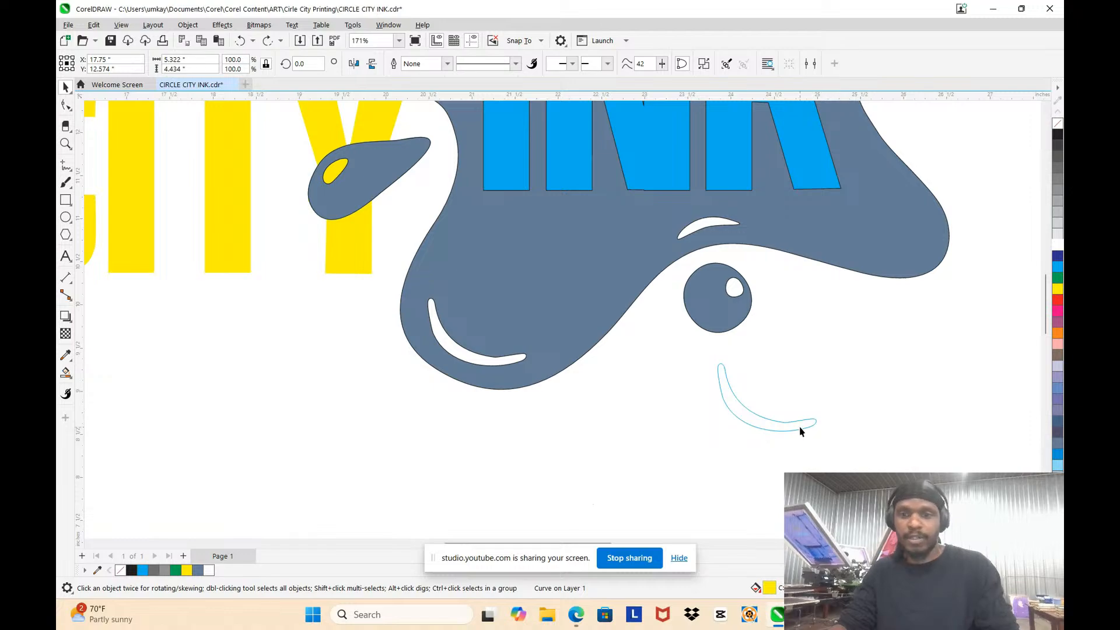
Step: Delete the loose crescent lying below the round droplet
left_click(789, 423)
key("Delete")
scroll(789, 423, "down", 3)
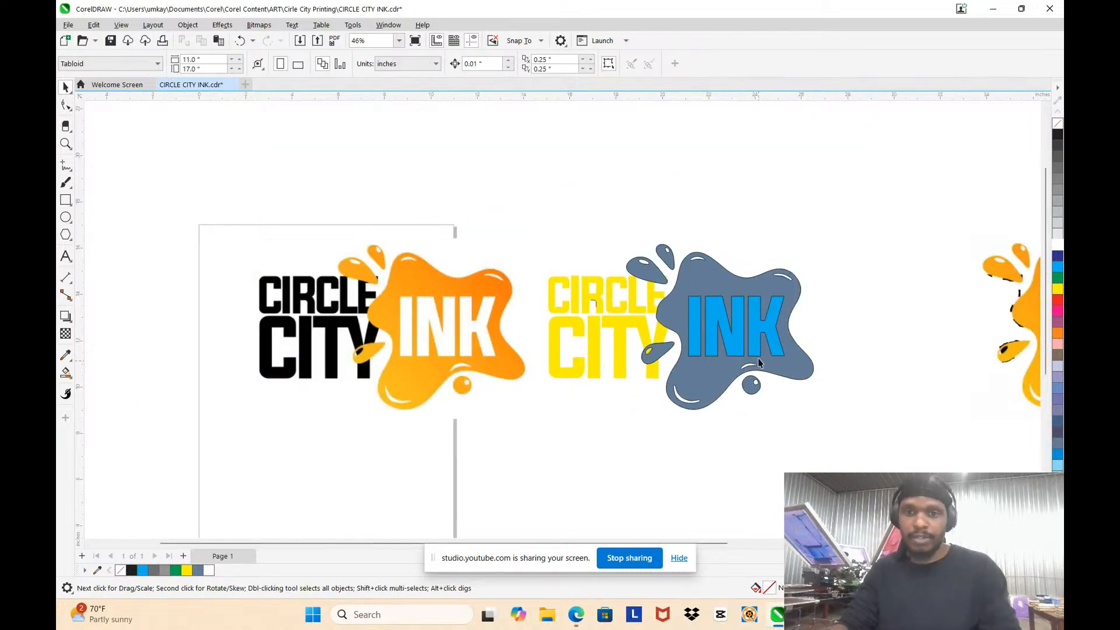
Step: Move the blue INK lettering off the splash and delete it, leaving the letters as cut-outs
scroll(752, 343, "up", 1)
scroll(752, 343, "up", 2)
scroll(725, 332, "down", 3)
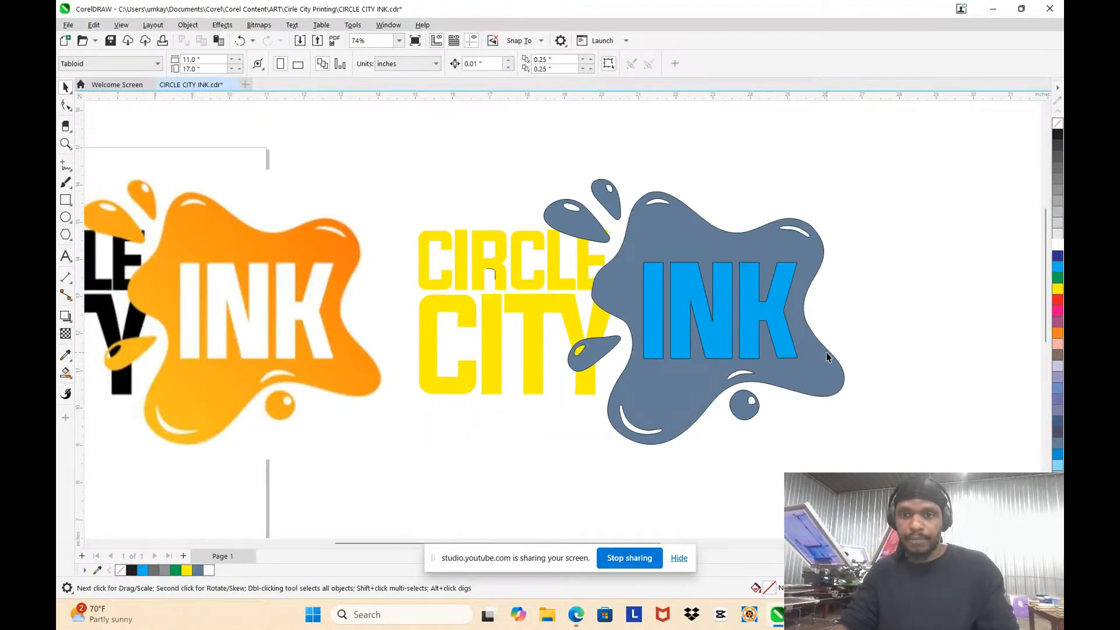
scroll(826, 352, "up", 3)
left_click_drag(737, 322, 881, 288)
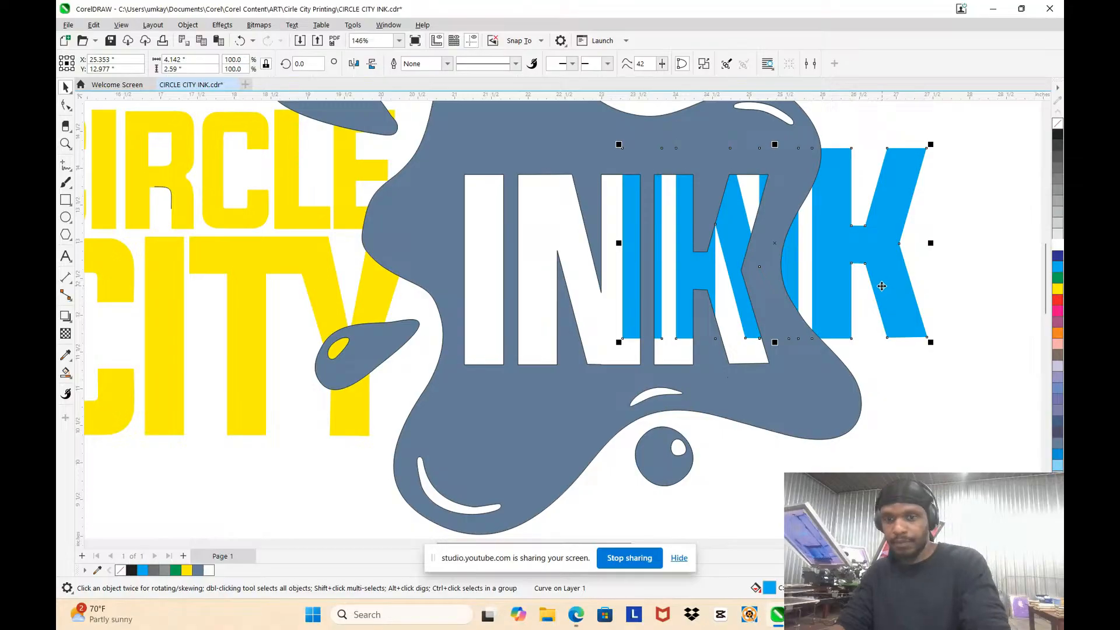
key("Delete")
scroll(564, 250, "down", 2)
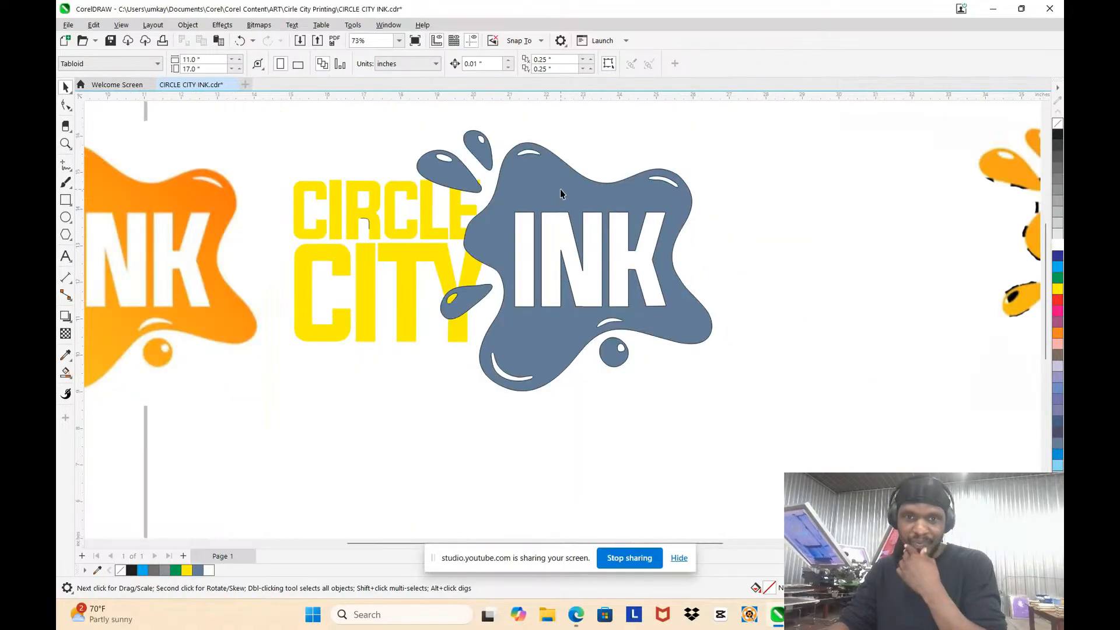
Step: Examine the splash as a single curve and compare the rebuilt logo with the orange original
left_click(560, 192)
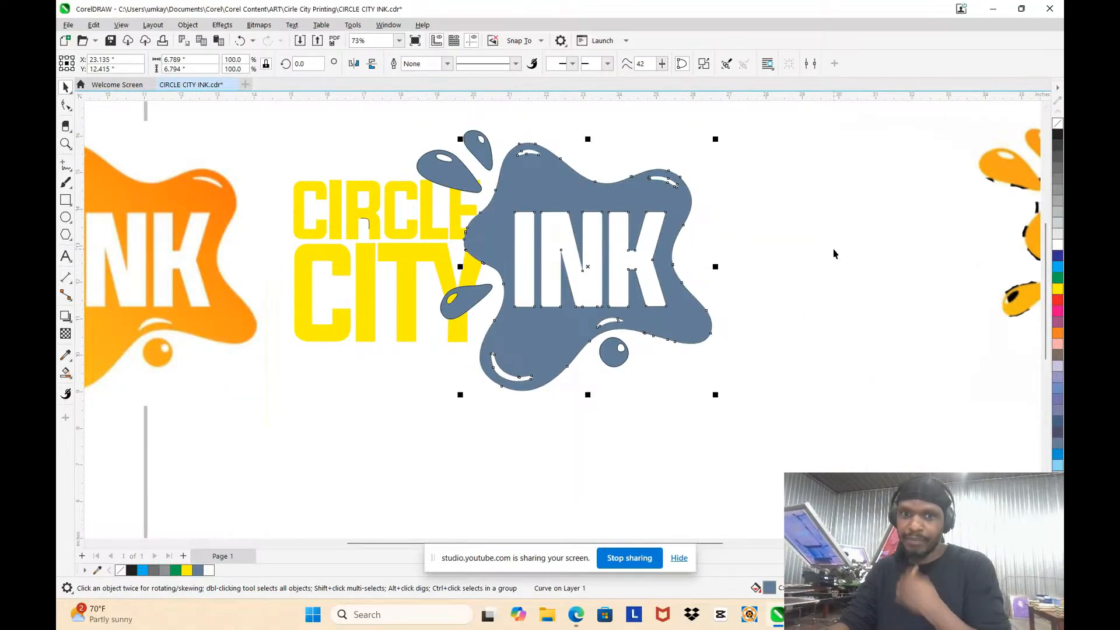
scroll(816, 244, "down", 2)
left_click(815, 239)
scroll(649, 211, "up", 2)
scroll(572, 189, "down", 2)
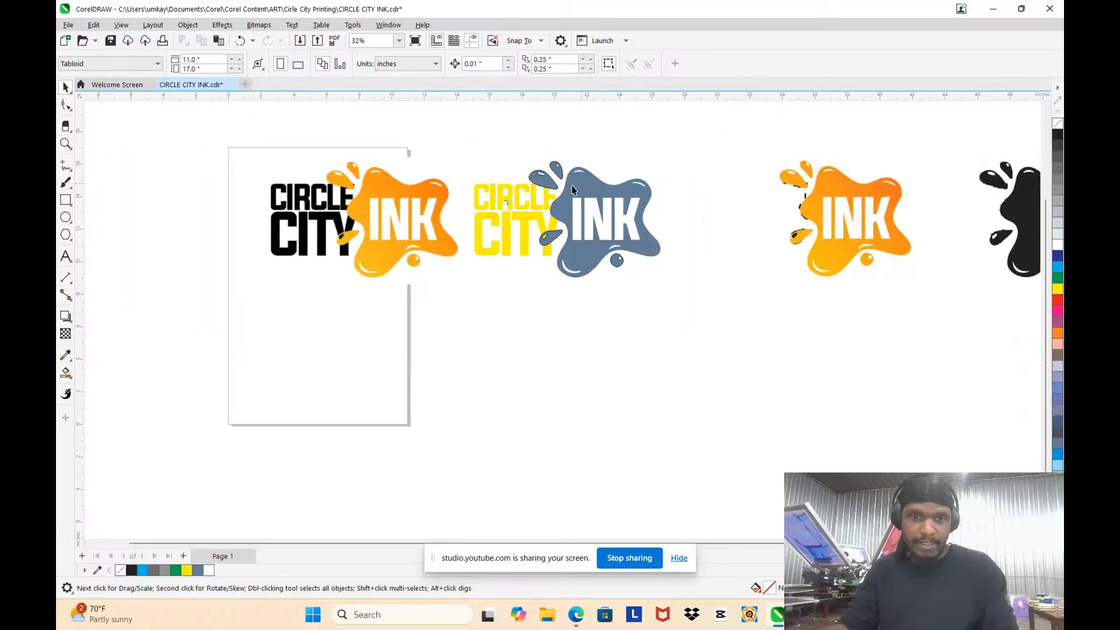
scroll(569, 186, "up", 2)
scroll(565, 183, "down", 2)
scroll(503, 168, "up", 2)
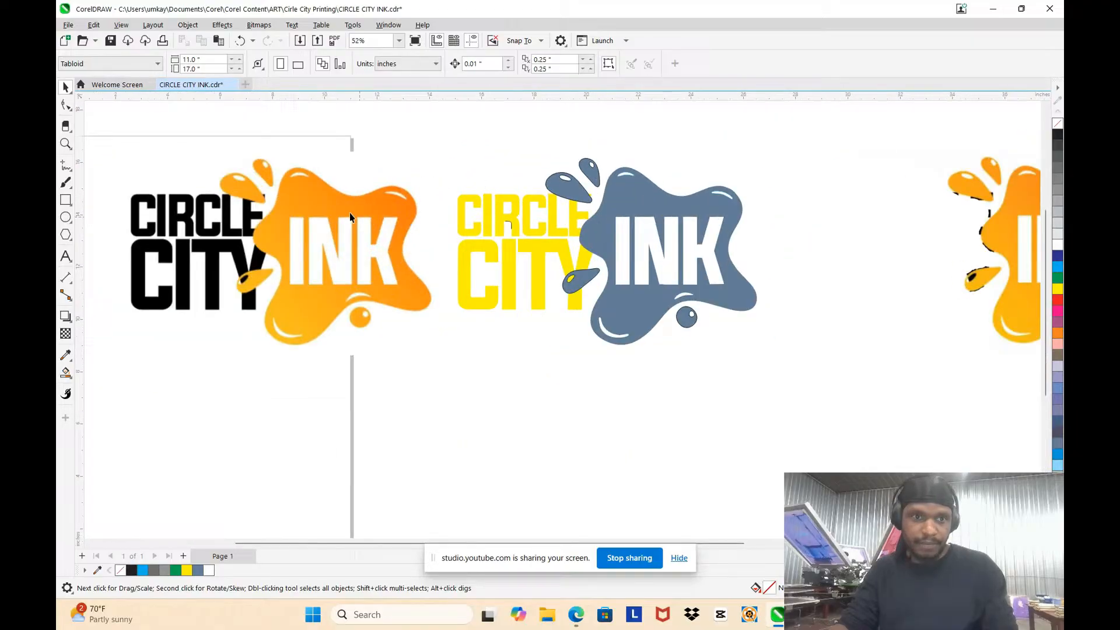
Step: Recolour the yellow CIRCLE CITY lettering of the rebuilt logo black
left_click(319, 204)
left_click(498, 252)
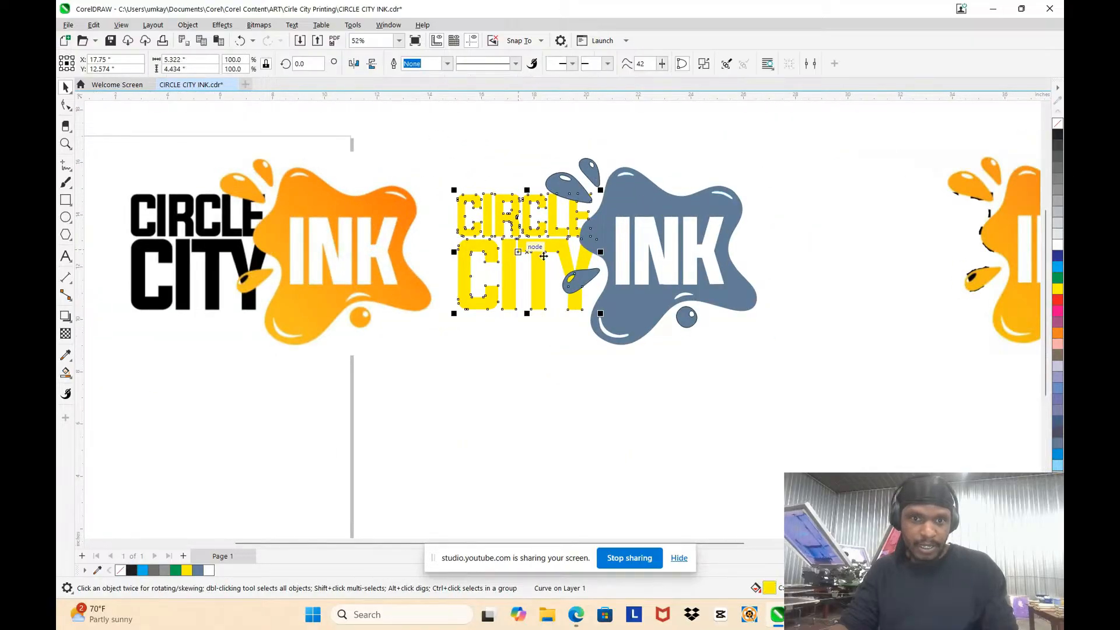
left_click(1058, 137)
key("Escape")
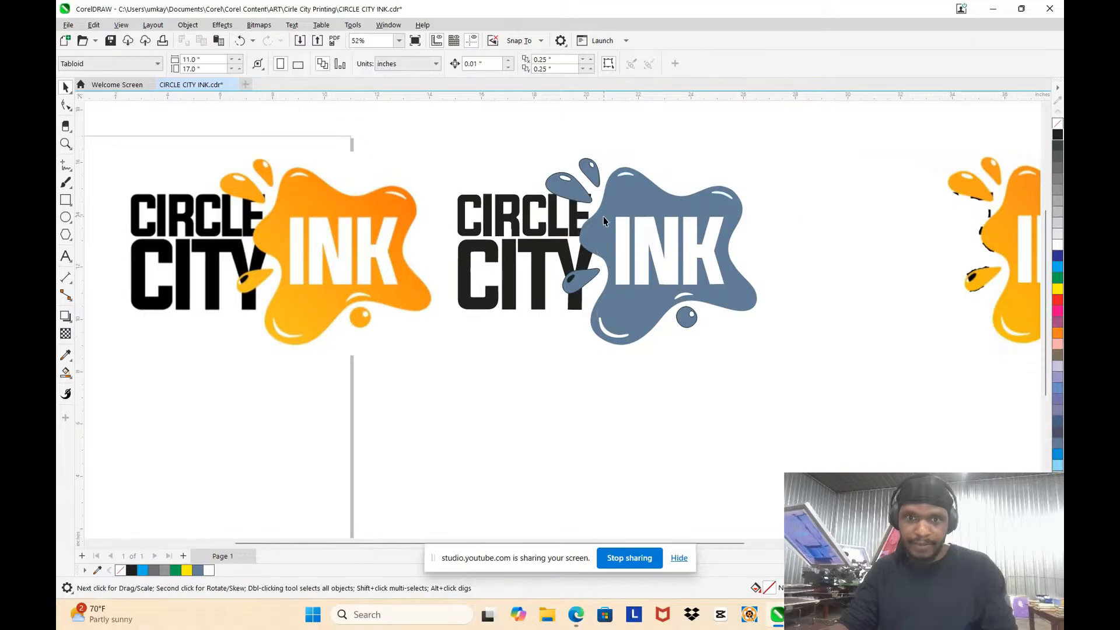
Step: Sample the deep orange near the upper-right lobe of the original splash and fill the rebuilt splash with it
left_click(629, 207)
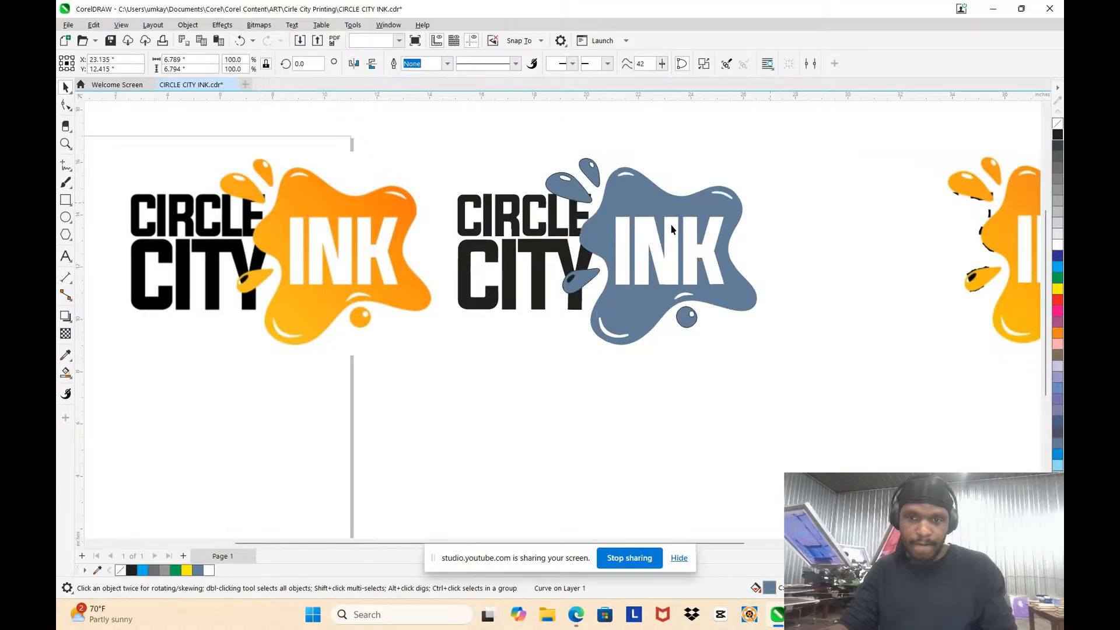
key("Escape")
left_click(65, 356)
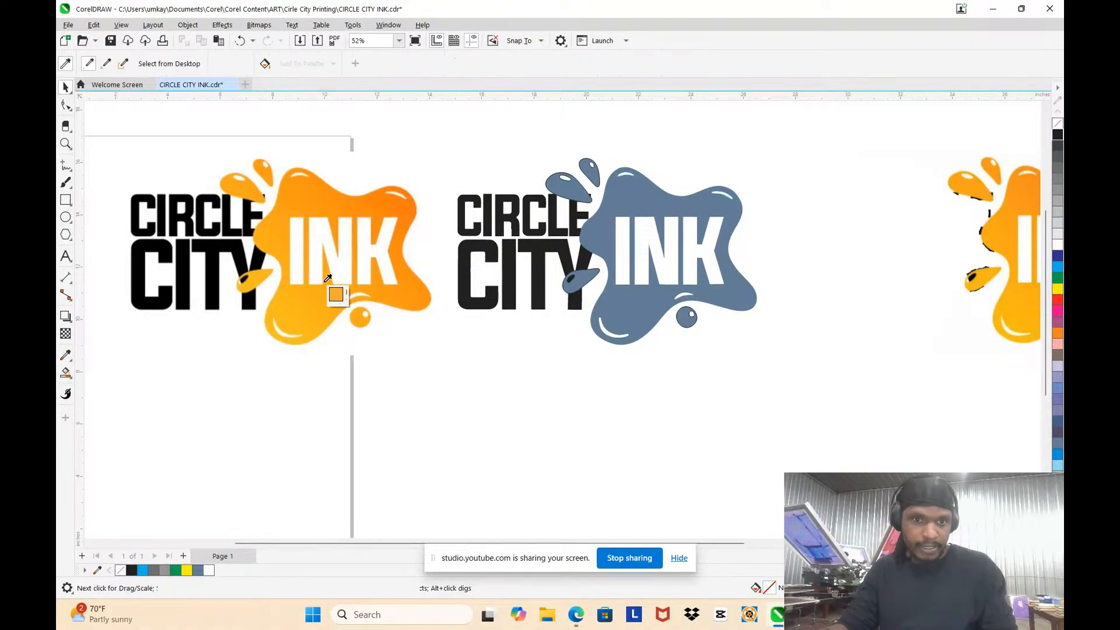
left_click(413, 202)
left_click(729, 216)
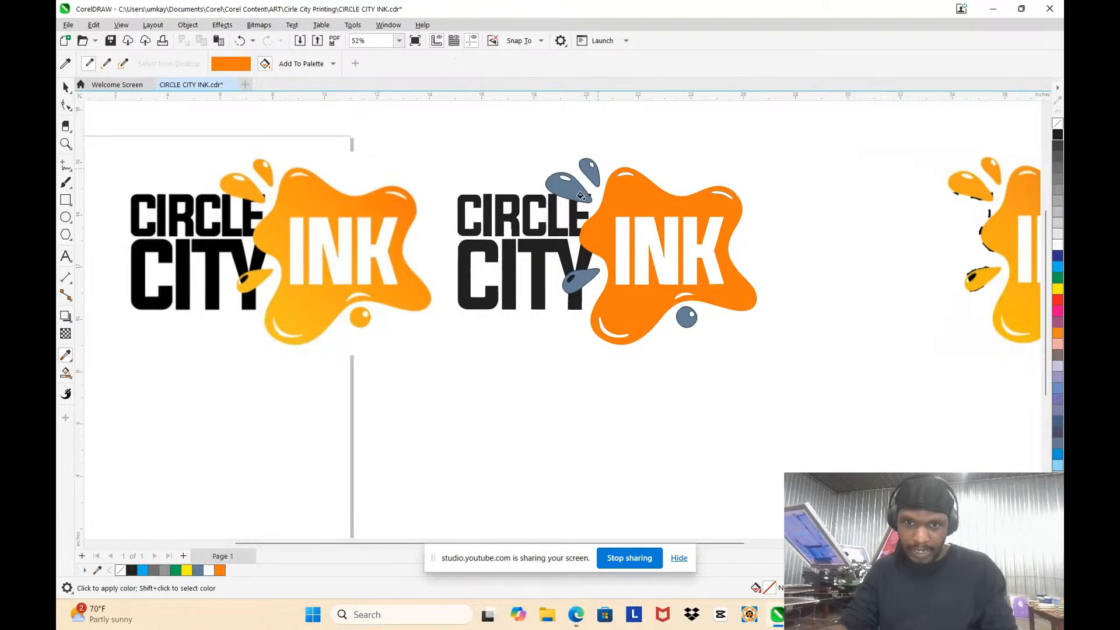
Step: Sample the lighter oranges of the original droplets and fill the three teardrop droplets of the rebuilt logo with them
left_click(244, 185, "shift")
scroll(576, 192, "up", 2)
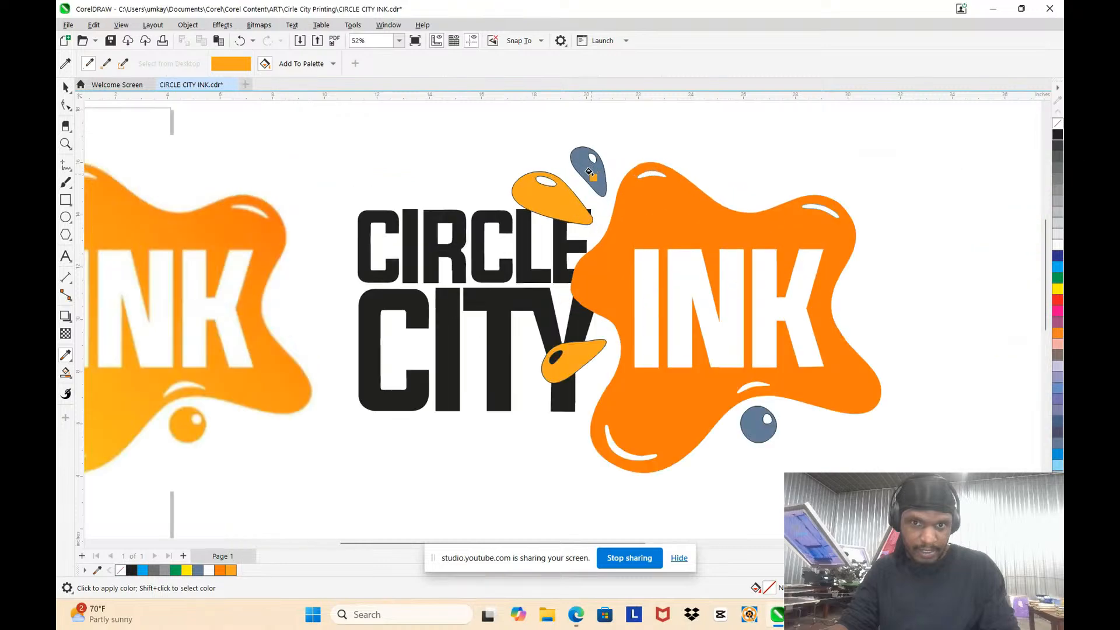
scroll(589, 175, "down", 4)
scroll(354, 165, "up", 4)
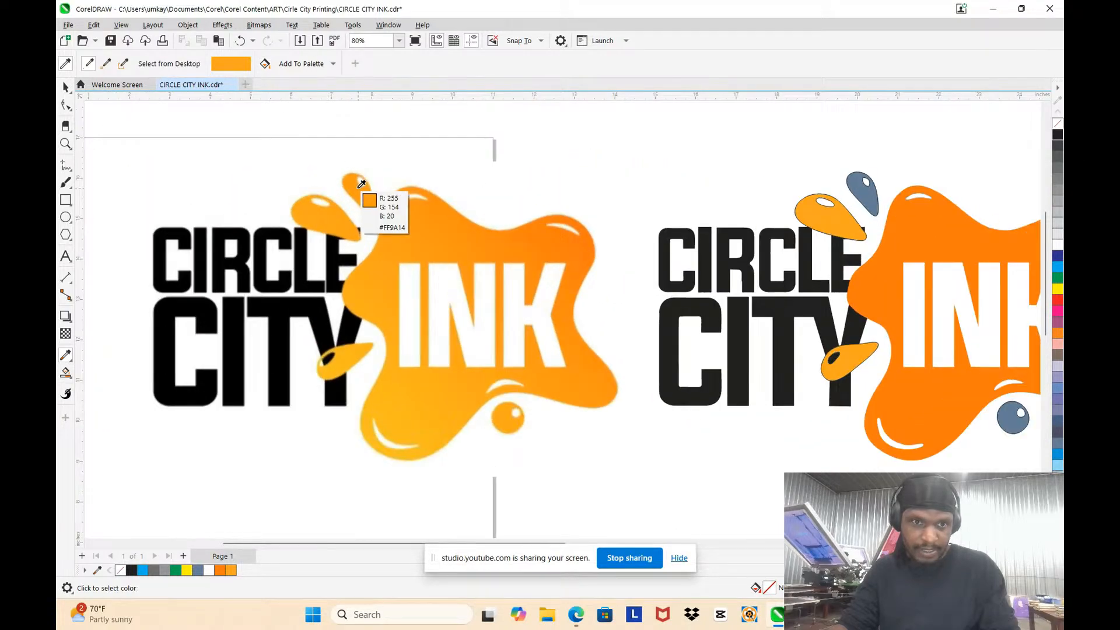
left_click(853, 190)
scroll(875, 205, "down", 3)
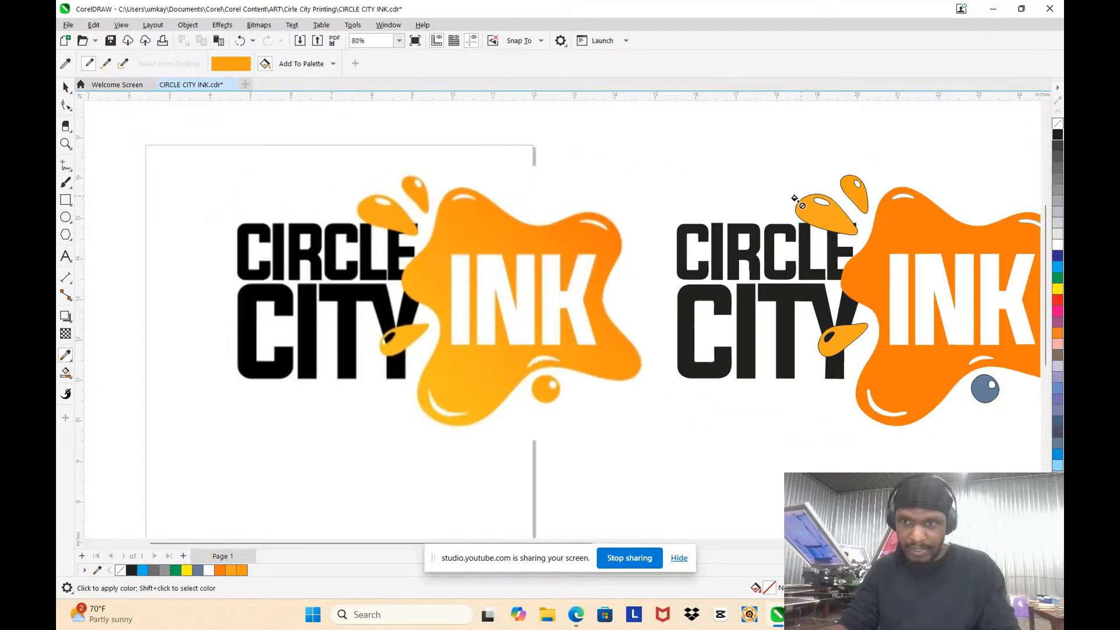
scroll(942, 236, "up", 3)
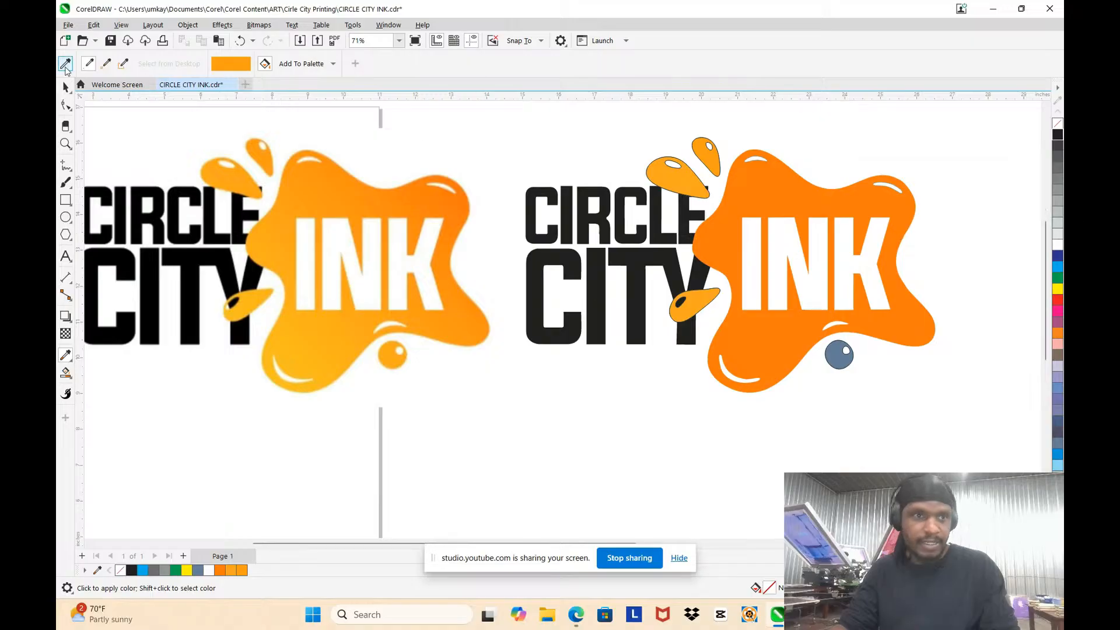
Step: Weld the teardrop droplets to the orange splash as one curve
left_click(66, 87)
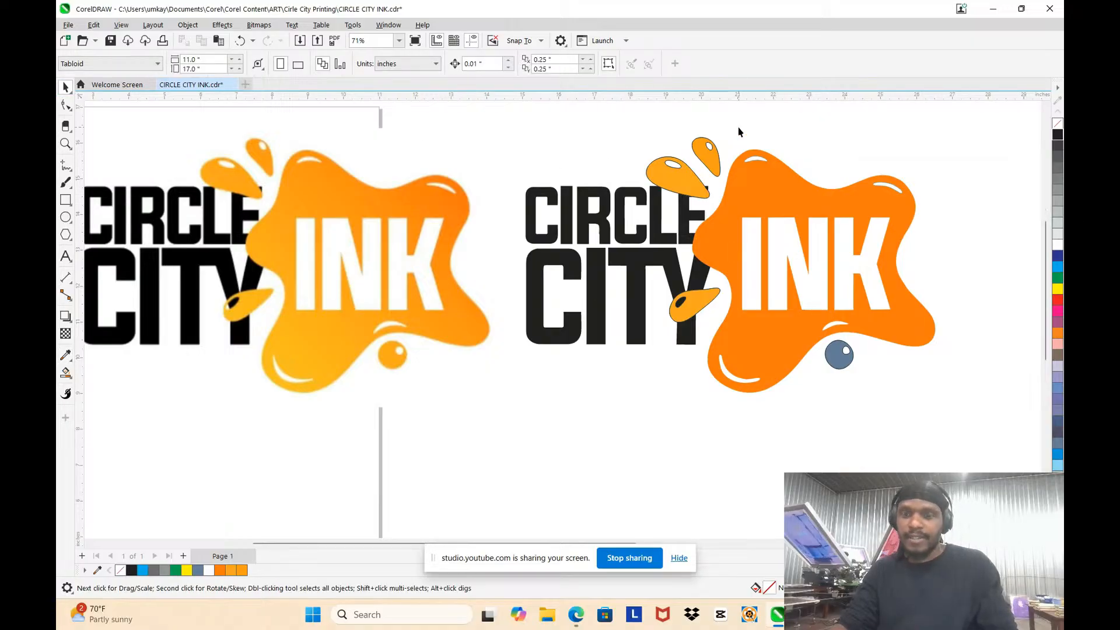
left_click(715, 162)
left_click(676, 186, "shift")
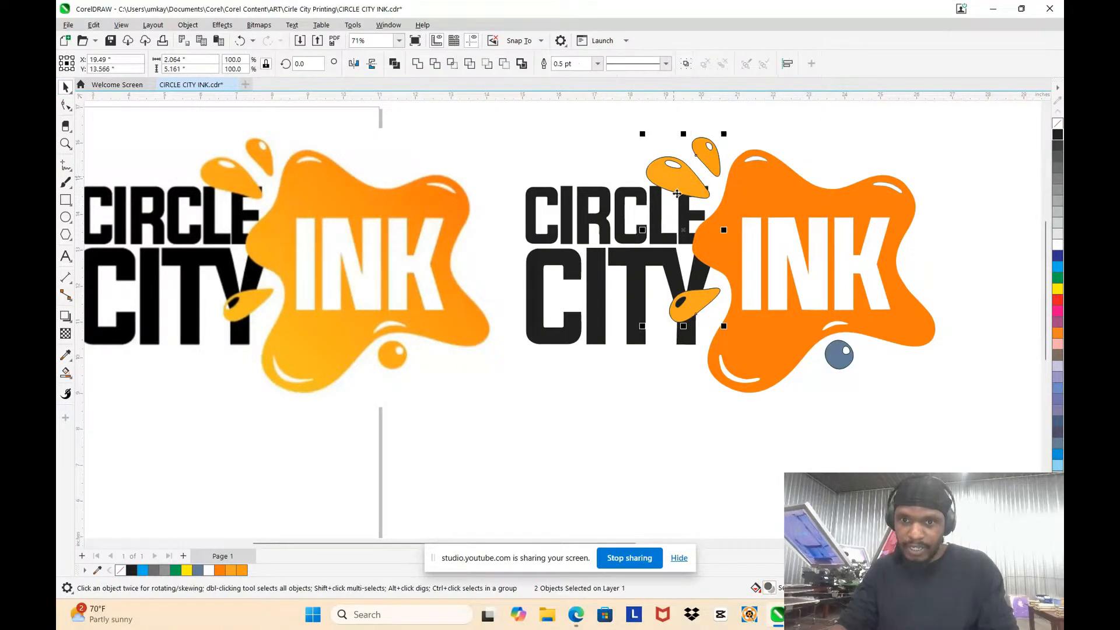
left_click(748, 201, "shift")
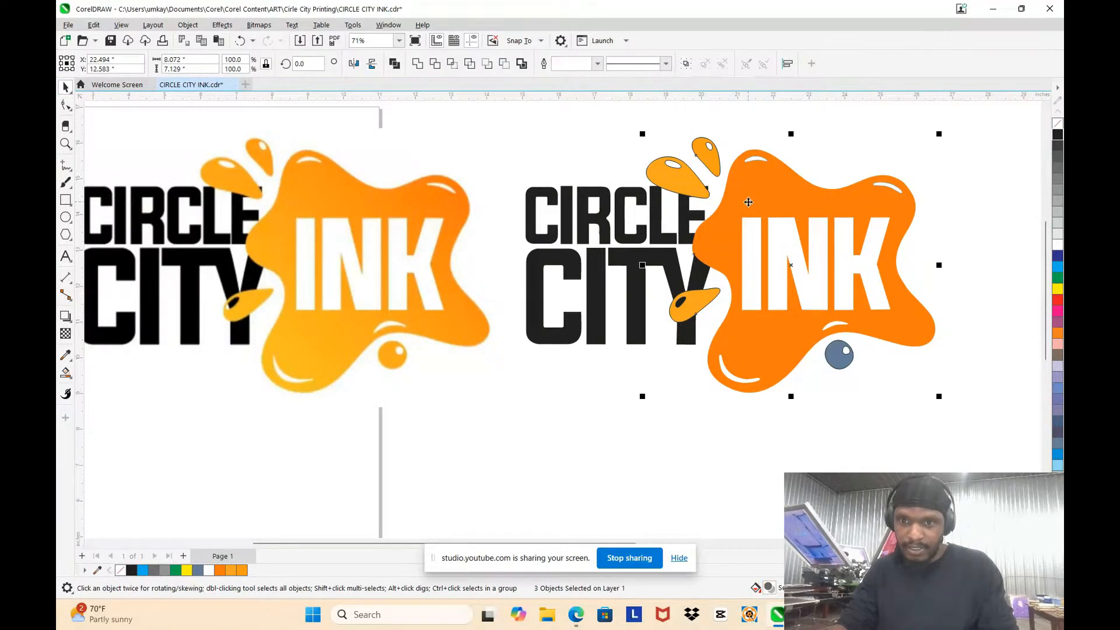
left_click(418, 64)
scroll(636, 215, "down", 2)
left_click(768, 182)
scroll(716, 204, "up", 1)
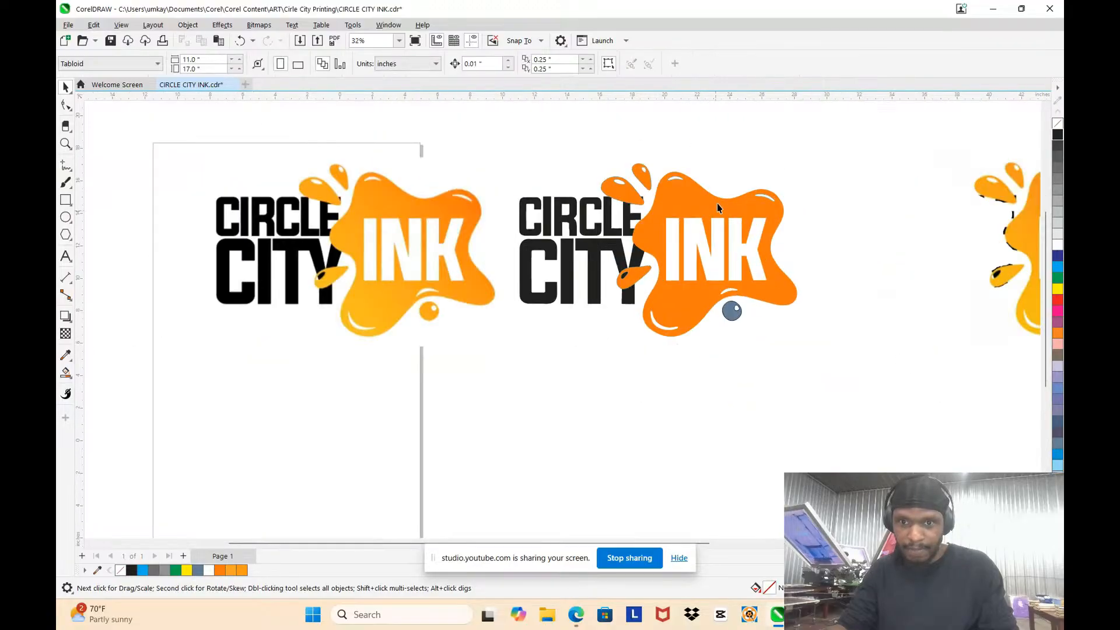
scroll(716, 203, "up", 2)
Step: Move the welded splash away from the lettering to check for leftover shapes, and undo the move
left_click(716, 203)
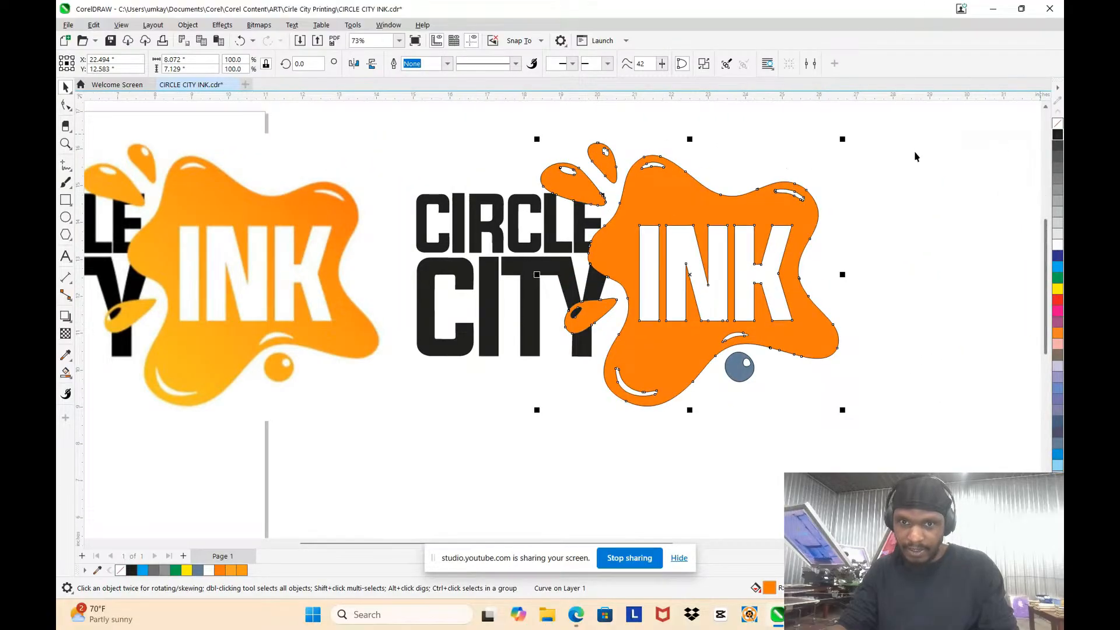
left_click_drag(712, 215, 920, 363)
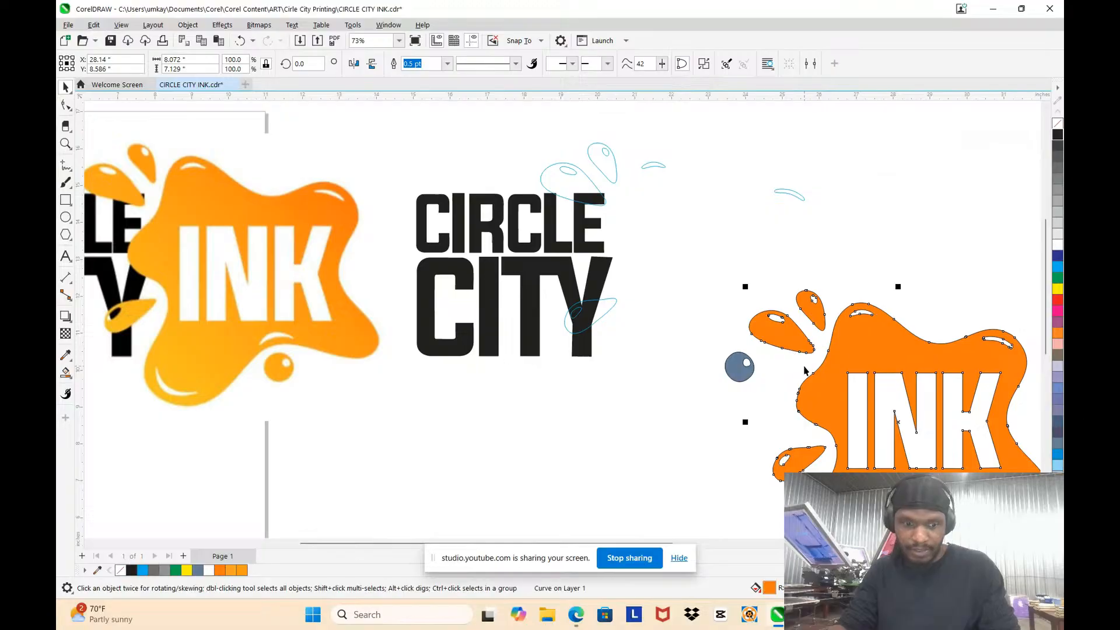
key("ctrl+z")
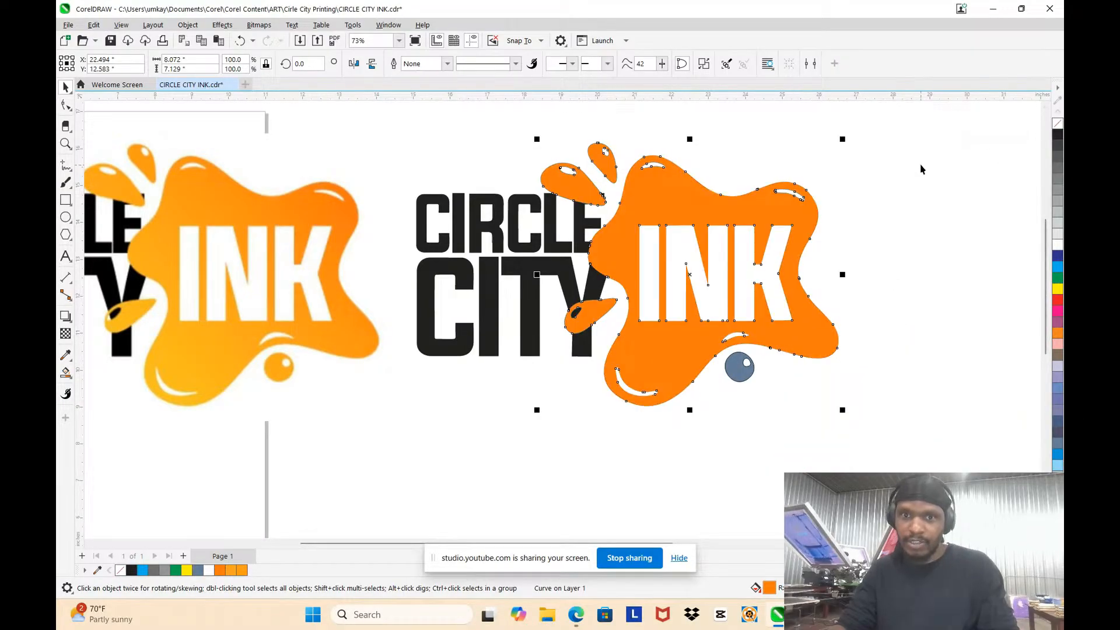
left_click(920, 169)
Step: Select and delete the leftover droplet and highlight outlines around the splash's left side
mouse_move(495, 129)
left_mouse_down()
mouse_move(601, 257)
mouse_move(682, 251)
left_mouse_up()
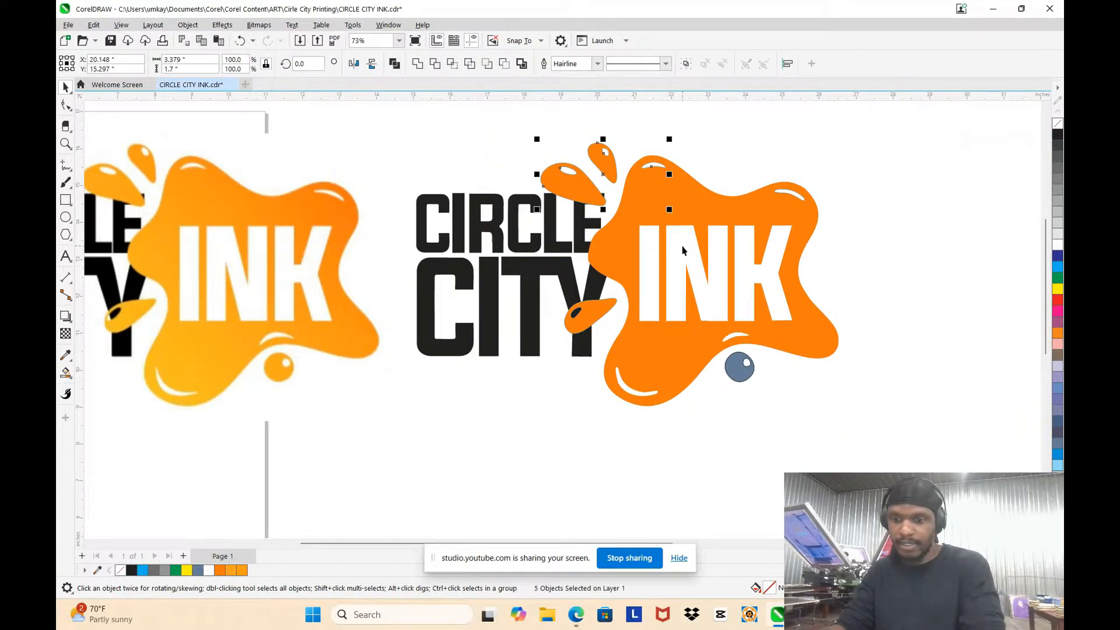
left_click(535, 155)
left_click_drag(496, 138, 653, 418)
scroll(635, 282, "up", 4)
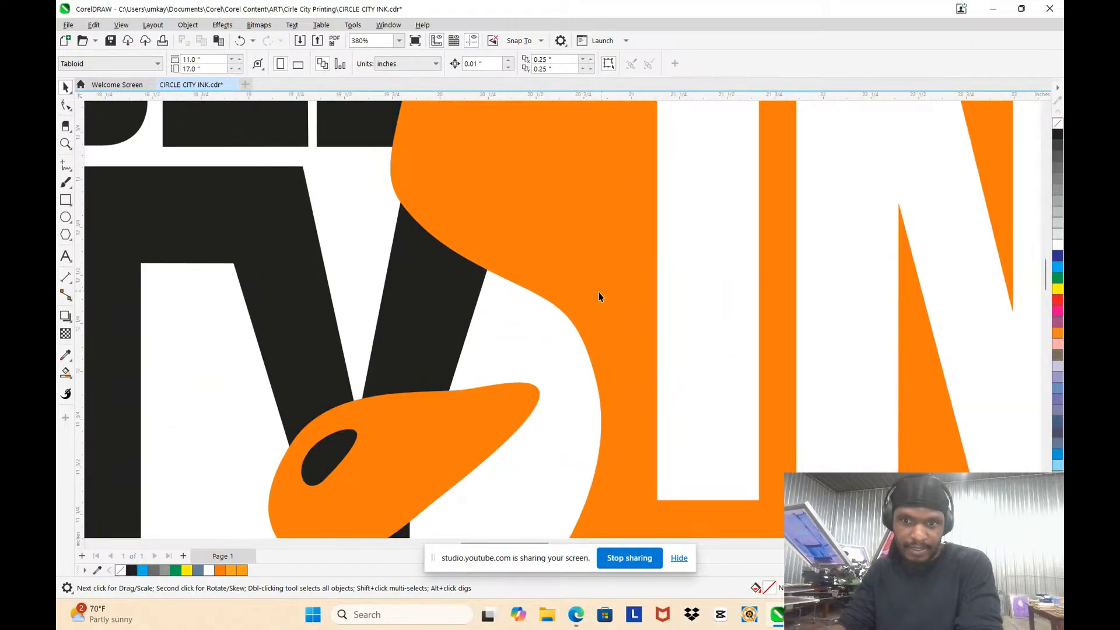
scroll(599, 297, "down", 4)
Step: Move the splash and the CIRCLE CITY lettering apart to check for remaining leftovers, and undo both moves
left_click_drag(619, 241, 814, 241)
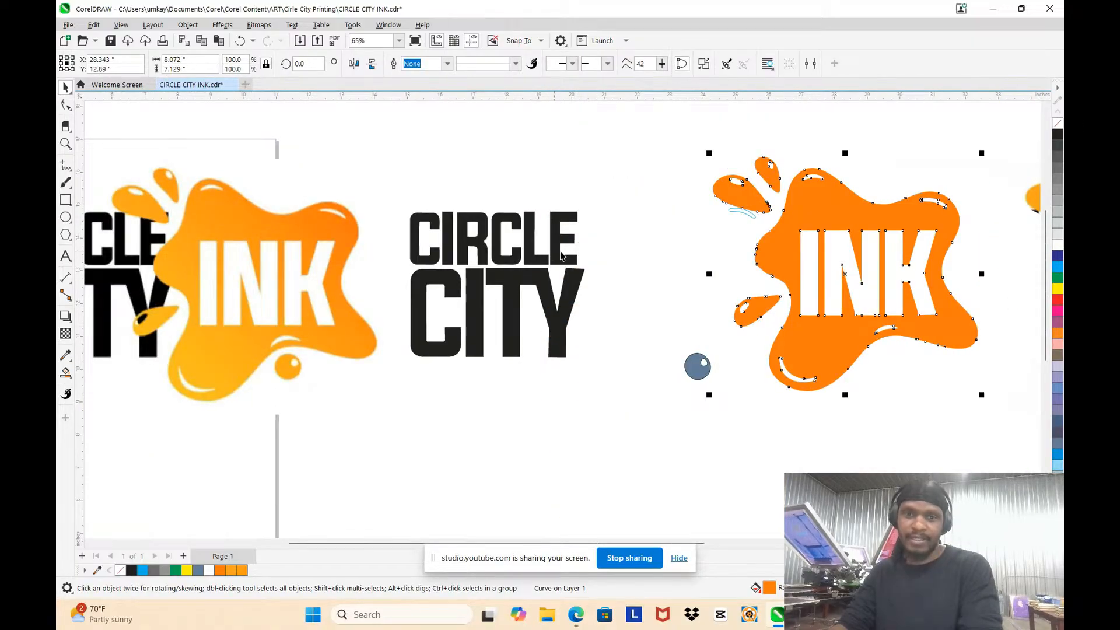
left_click_drag(561, 256, 519, 151)
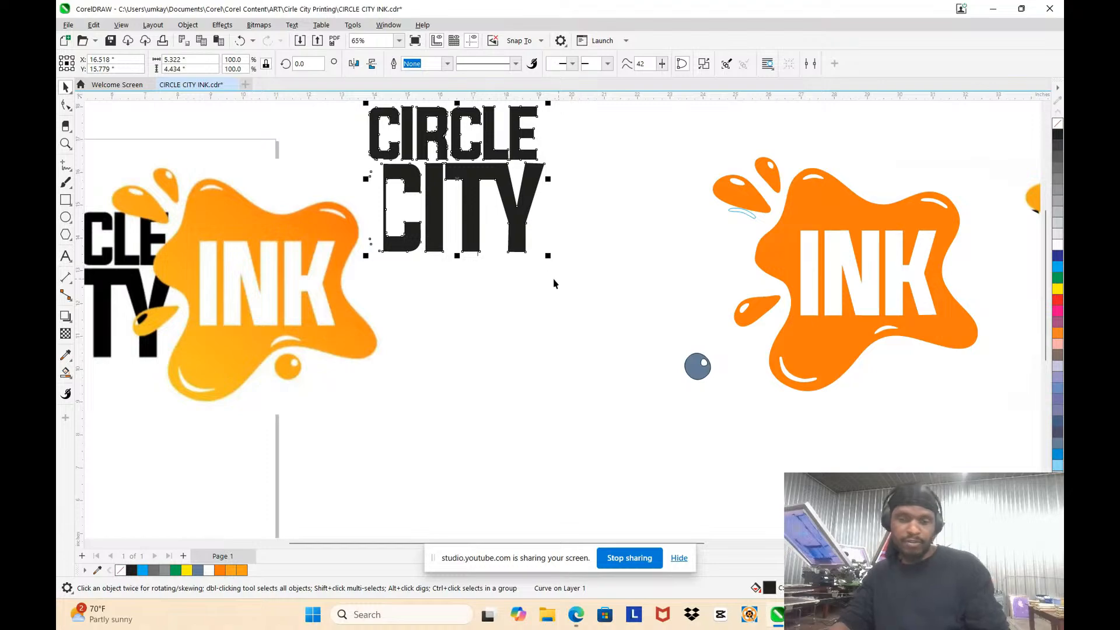
key("ctrl+z")
key("ctrl+z")
left_click(662, 163)
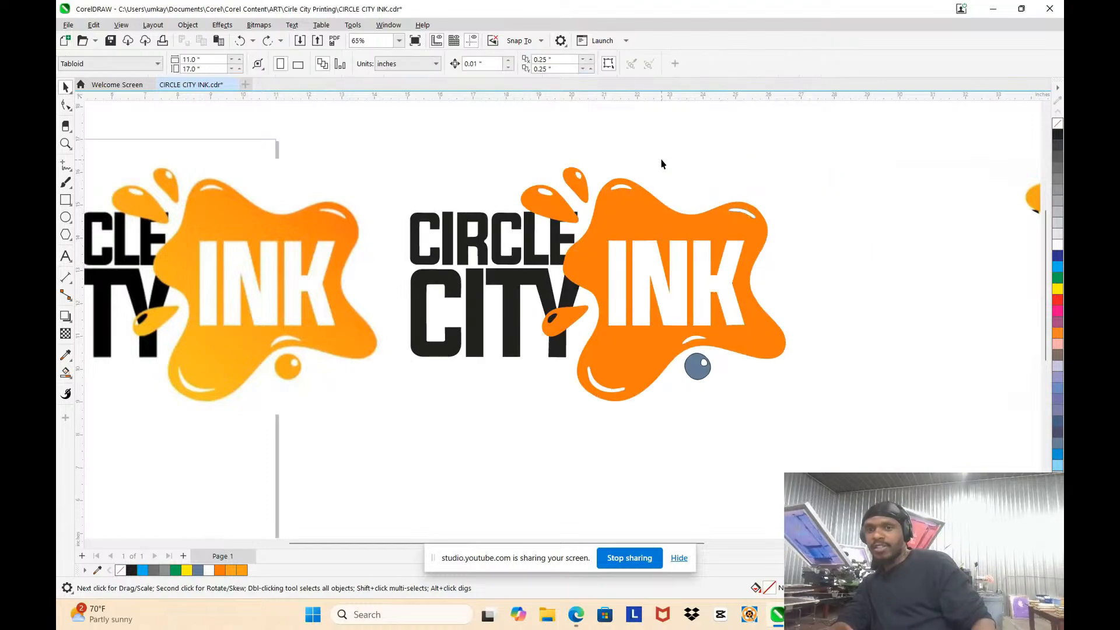
Step: Delete the leftover crescent outline on the splash's upper-right lobe
left_click_drag(662, 160, 809, 254)
key("Delete")
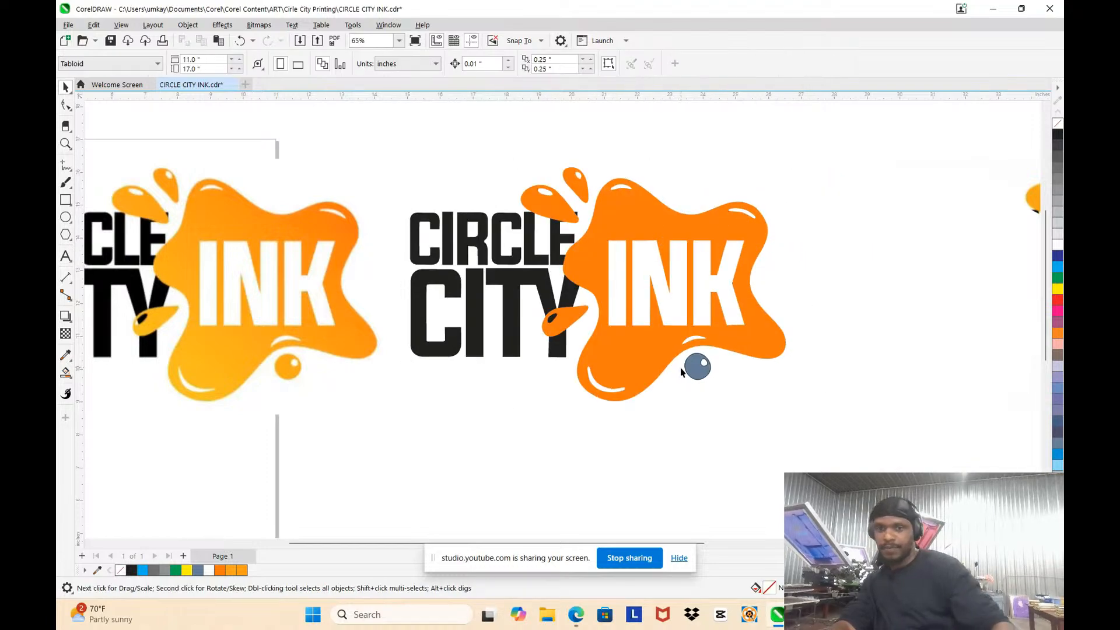
Step: Weld the blue round droplet to the orange splash and delete the leftover outlines beneath it
left_click_drag(691, 371, 927, 394)
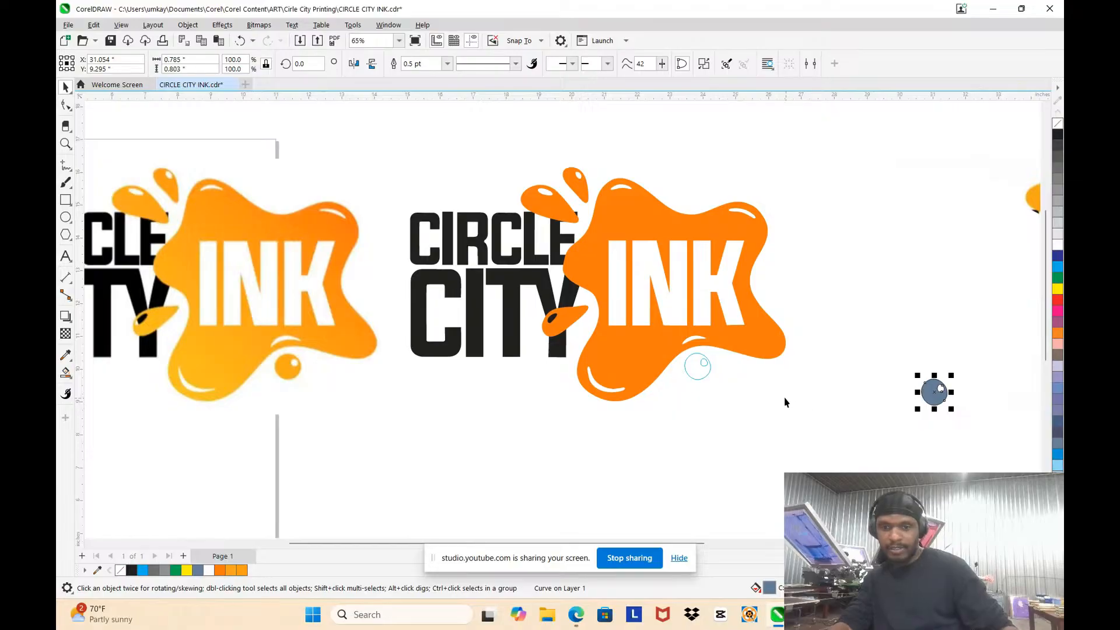
key("ctrl+z")
left_click(764, 346, "shift")
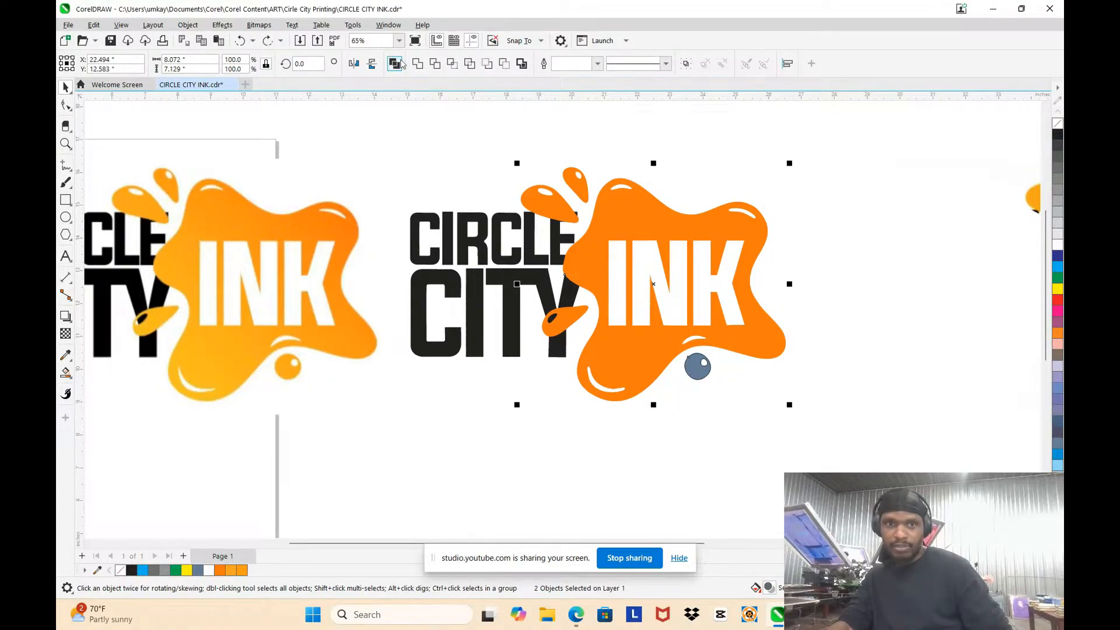
left_click(419, 64)
left_click_drag(807, 417, 573, 334)
key("Delete")
Step: Move the splash and lettering off their place to look for stray pieces, and undo the moves
mouse_move(701, 326)
left_mouse_down()
mouse_move(806, 391)
mouse_move(917, 483)
mouse_move(911, 373)
left_mouse_up()
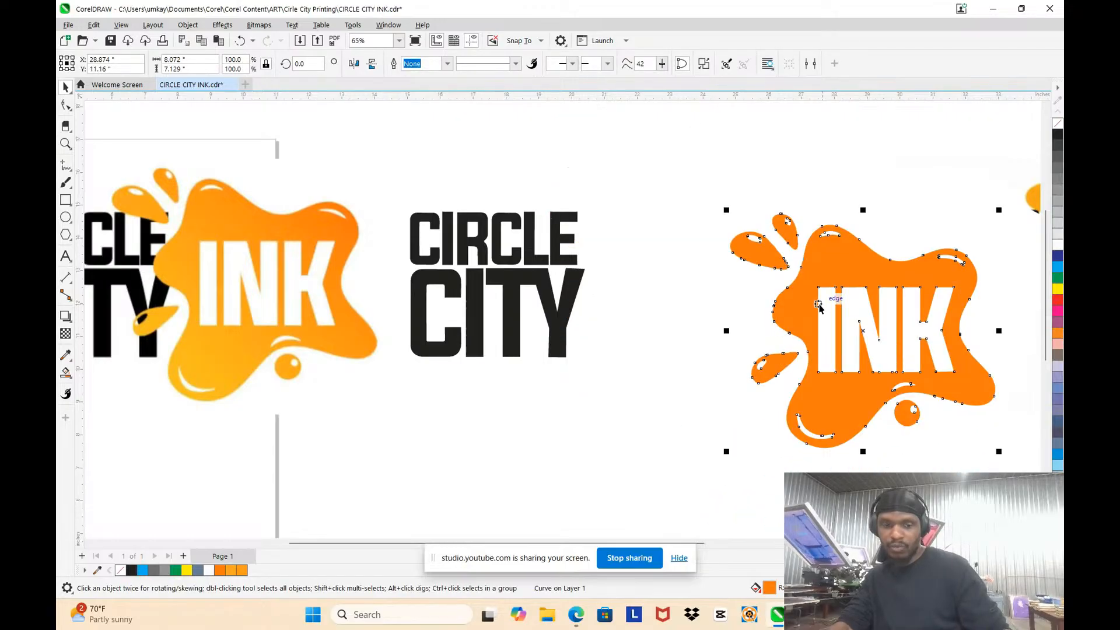
left_click_drag(816, 300, 598, 290)
scroll(800, 283, "down", 3)
left_click_drag(752, 262, 807, 160)
left_click_drag(691, 273, 670, 133)
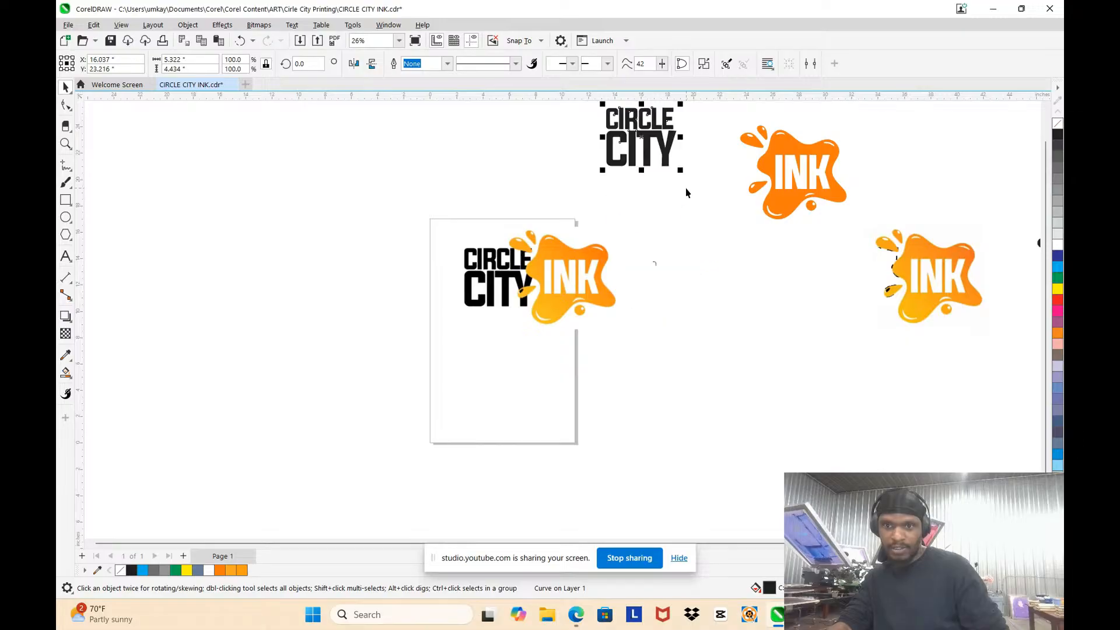
key("ctrl+z")
key("ctrl+z")
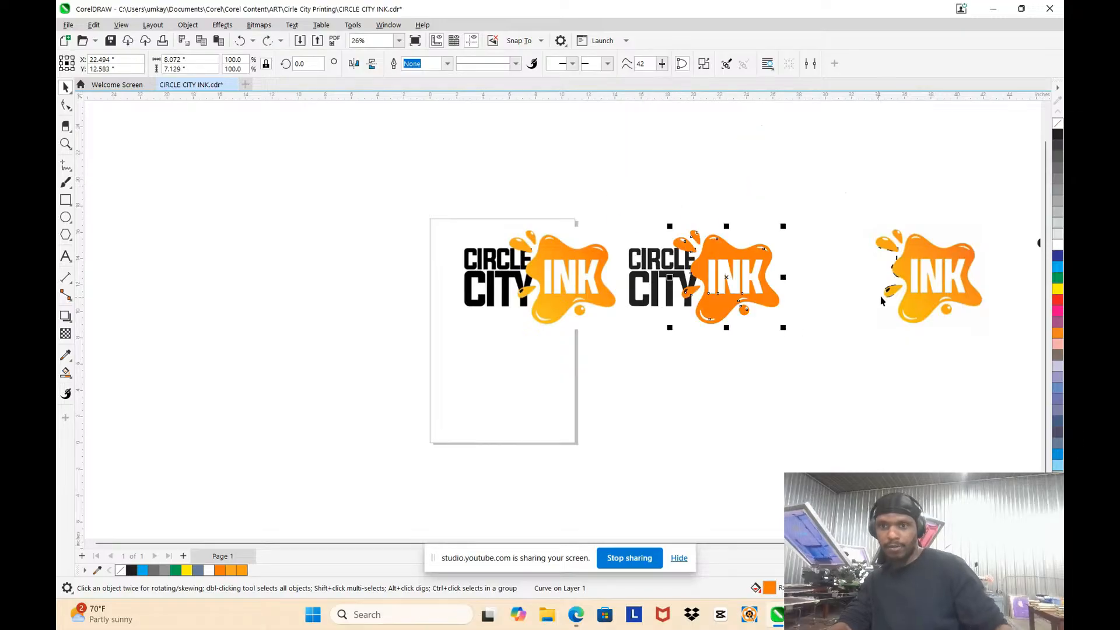
Step: Delete the stray black piece and the spare INK splash copy to the right of the rebuilt logo
scroll(817, 191, "down", 3)
scroll(944, 220, "up", 2)
mouse_move(653, 173)
left_mouse_down()
mouse_move(697, 220)
mouse_move(982, 351)
left_mouse_up()
key("Delete")
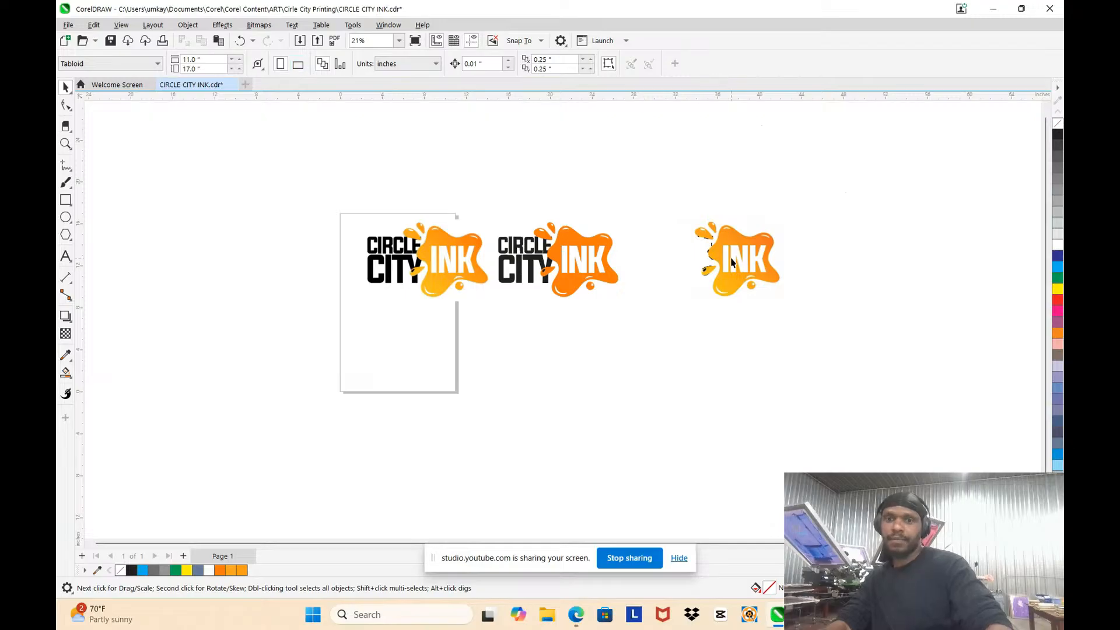
left_click(731, 262)
key("Delete")
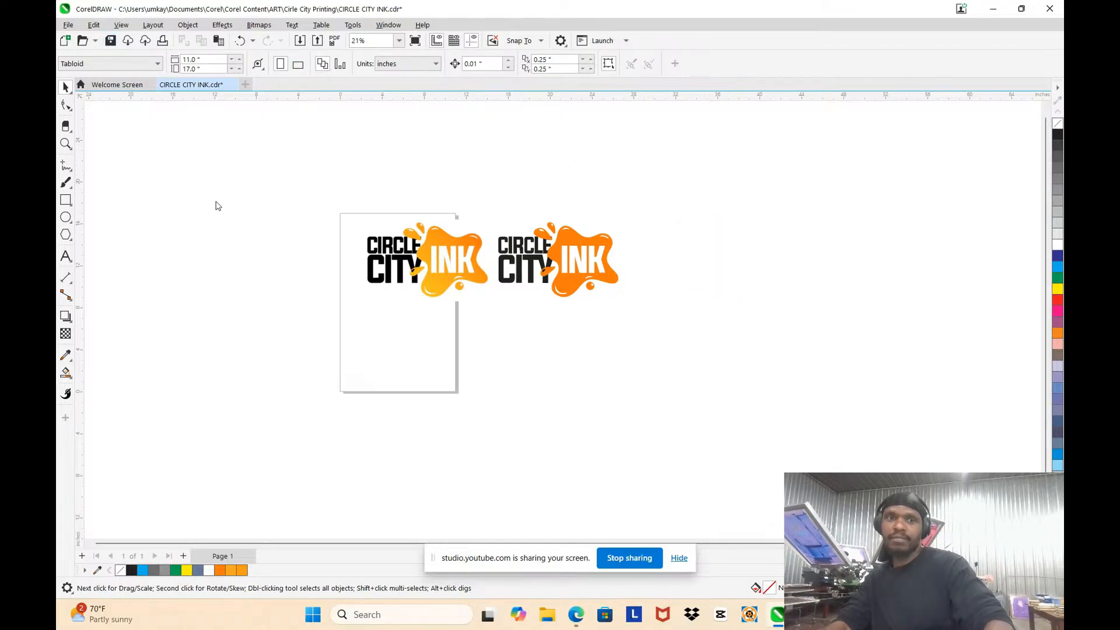
Step: Save the document and compare the rebuilt logo with the gradient original beside it
scroll(227, 224, "up", 3)
scroll(274, 217, "down", 3)
scroll(424, 231, "up", 2)
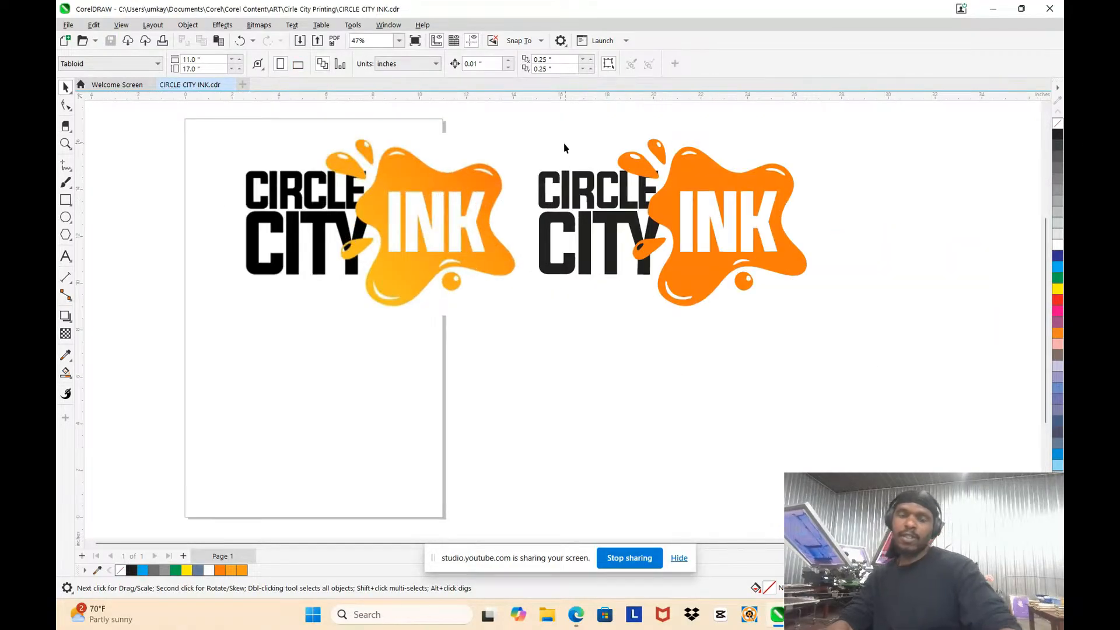
scroll(806, 190, "up", 2)
scroll(808, 193, "down", 2)
scroll(839, 202, "up", 2)
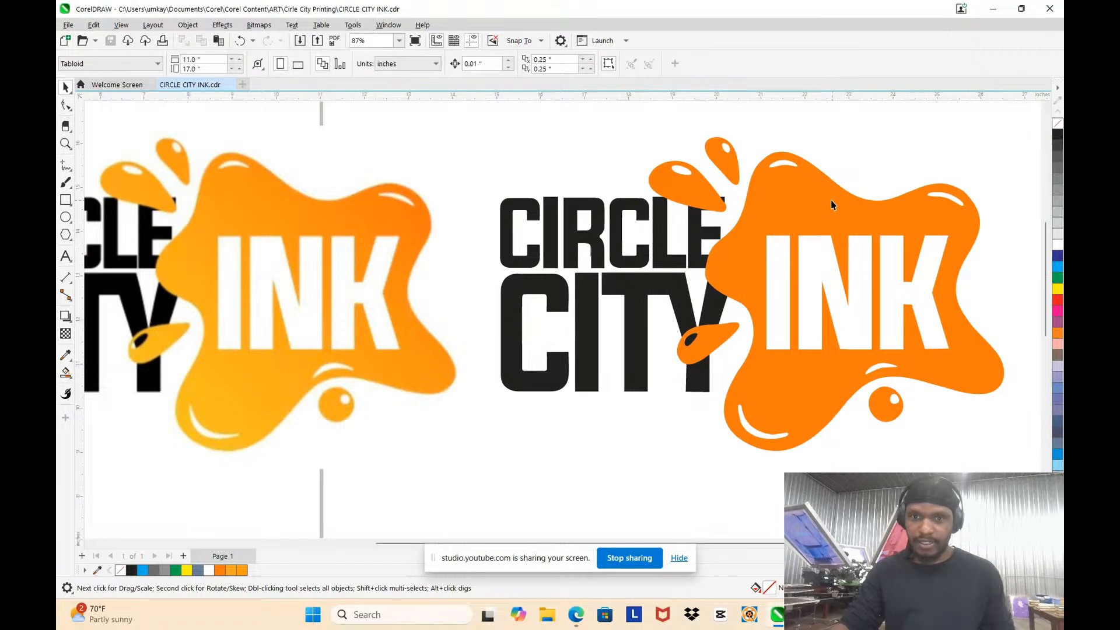
scroll(831, 204, "down", 1)
scroll(790, 213, "down", 3)
scroll(791, 212, "up", 2)
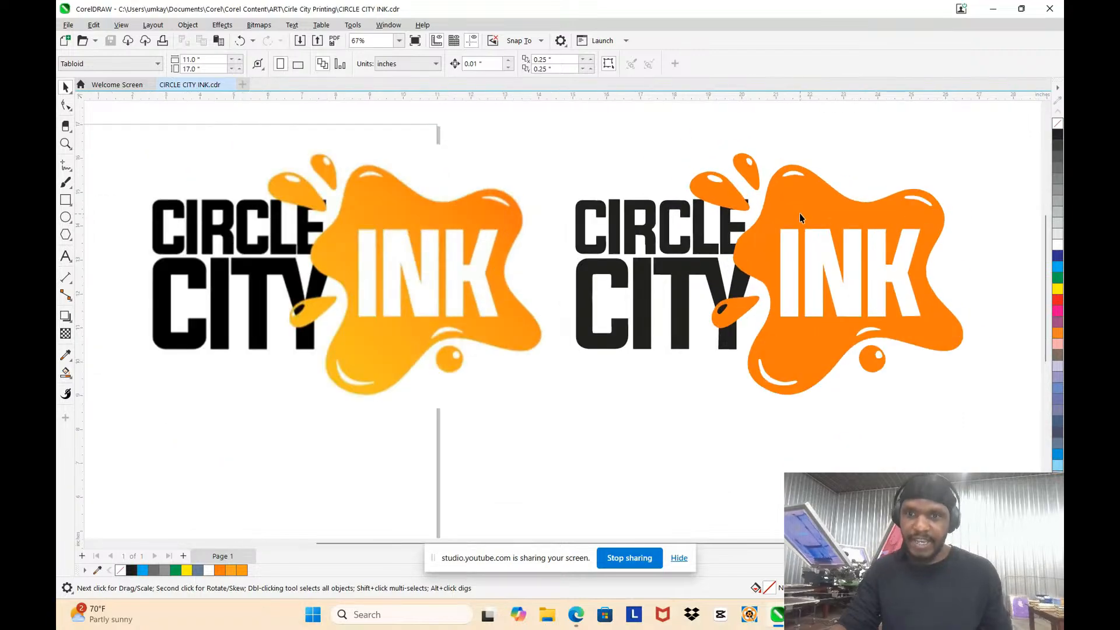
Step: Switch the rebuilt orange splash from its uniform fill to a fountain fill
left_click(801, 213)
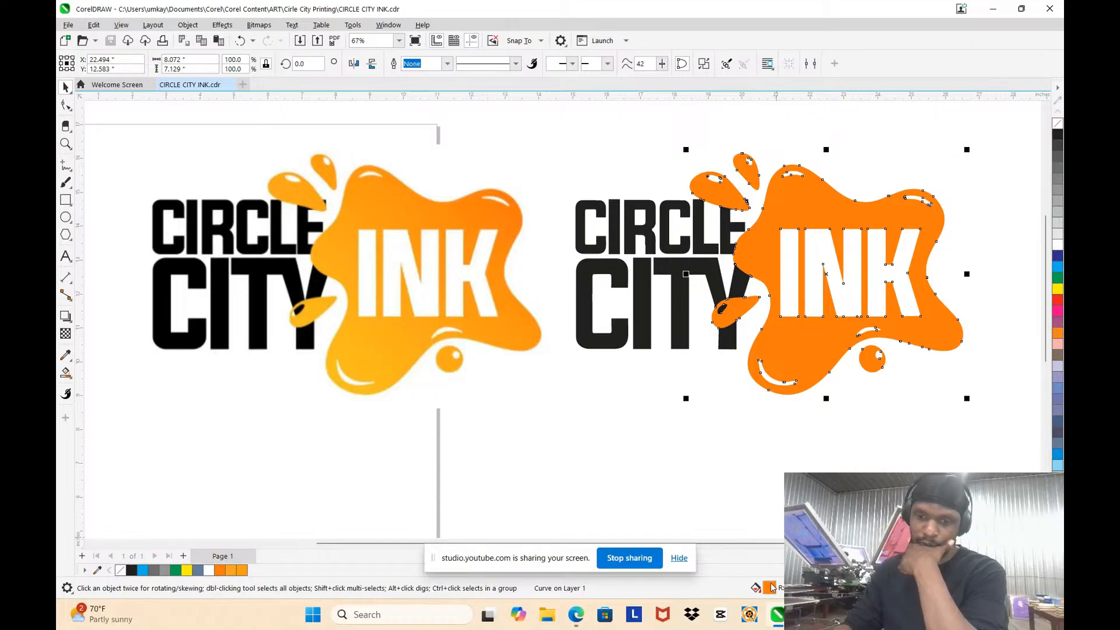
key("shift+F11")
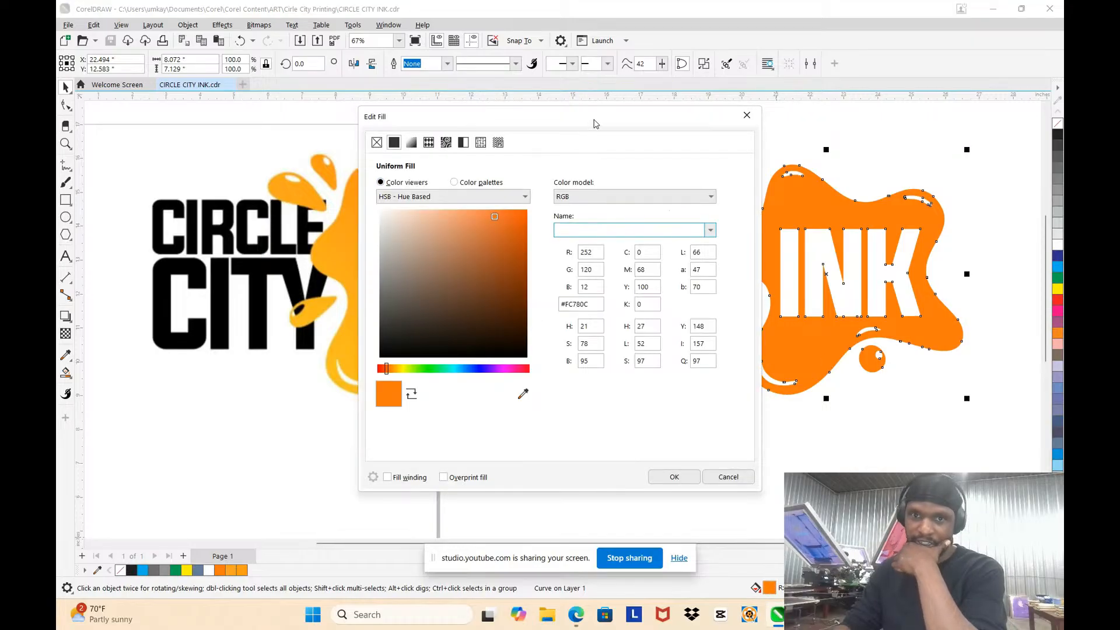
left_click_drag(593, 123, 719, 298)
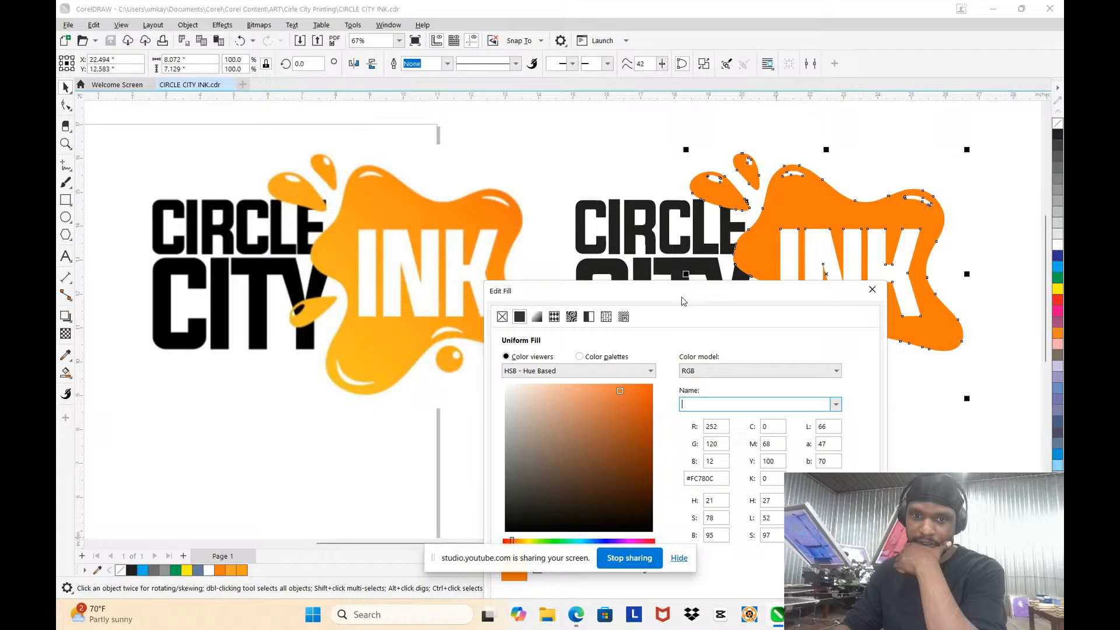
left_click(536, 321)
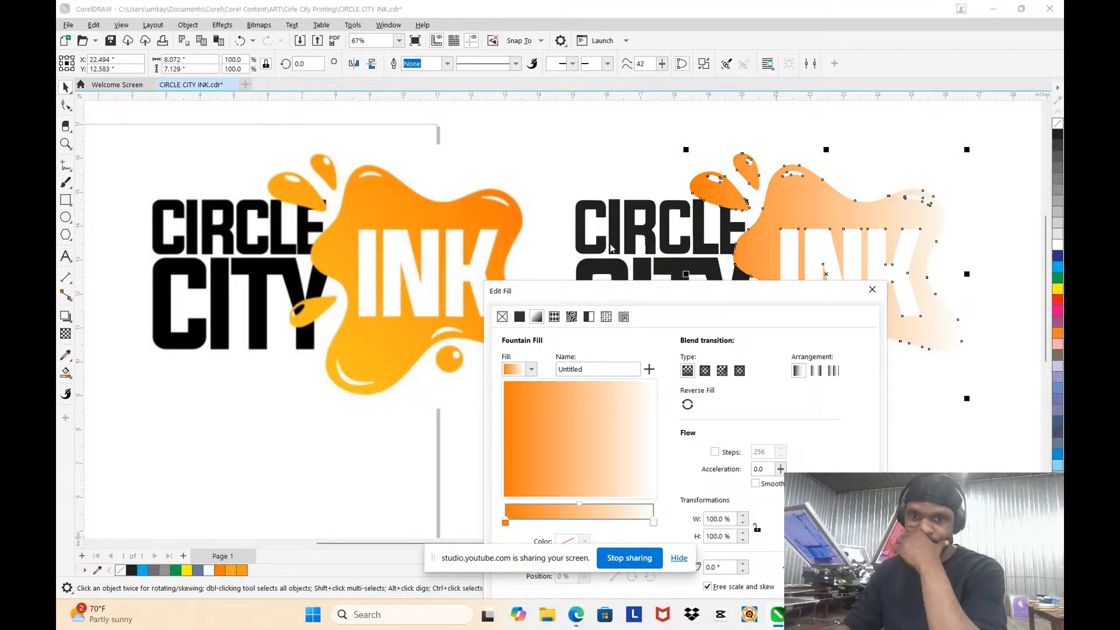
left_click_drag(698, 298, 744, 159)
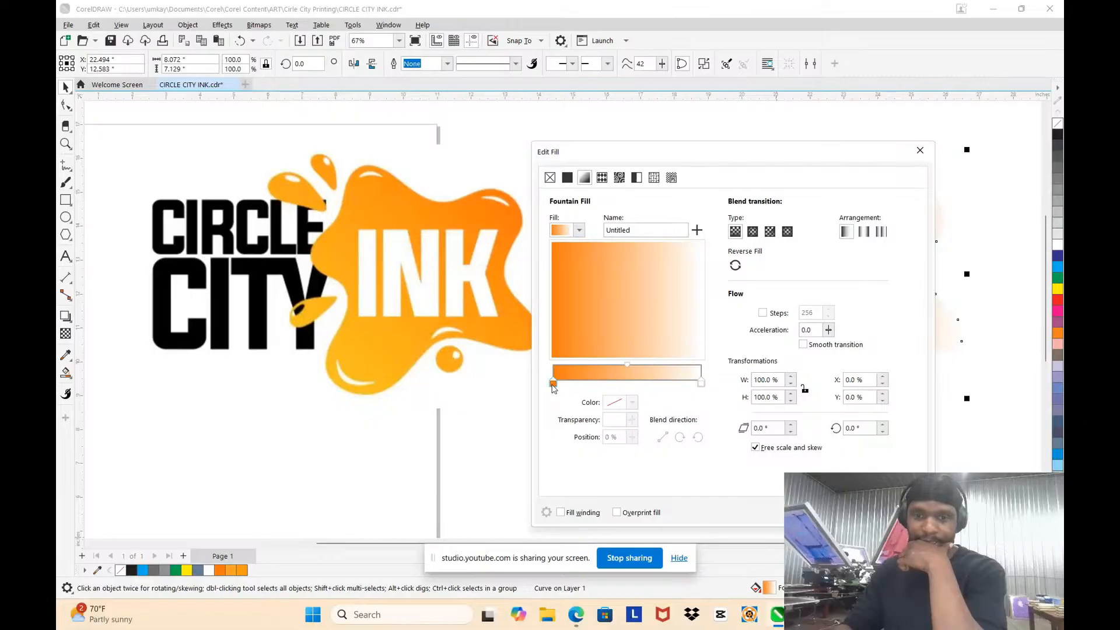
Step: Set the gradient's start colour to the yellow-orange #F8AE17 sampled from the left edge of the original splash
left_click(553, 383)
left_click(633, 403)
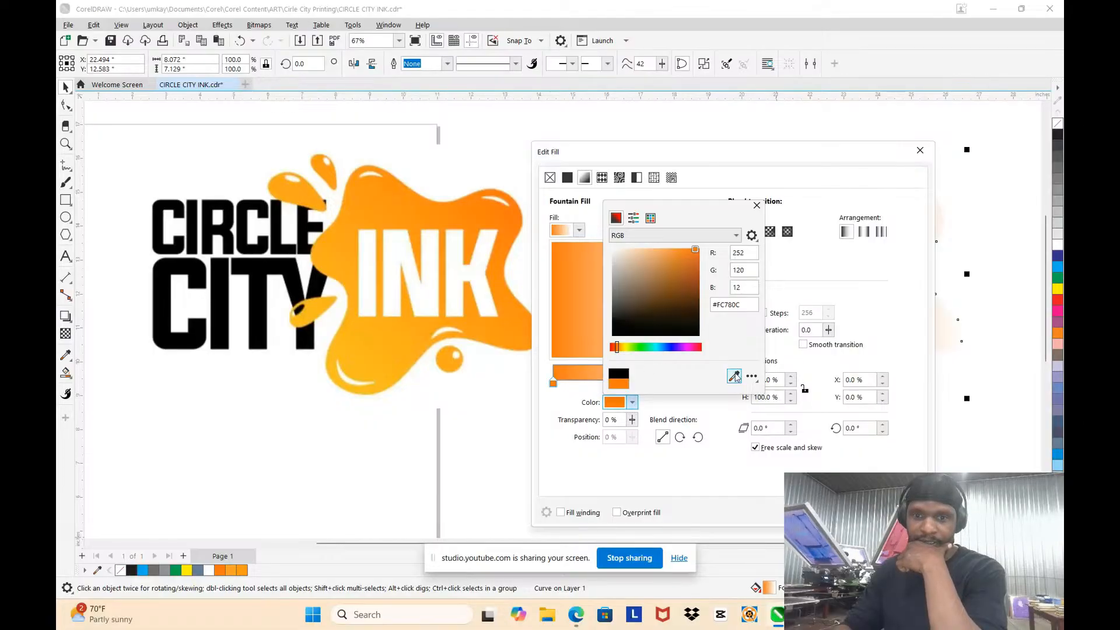
left_click(735, 375)
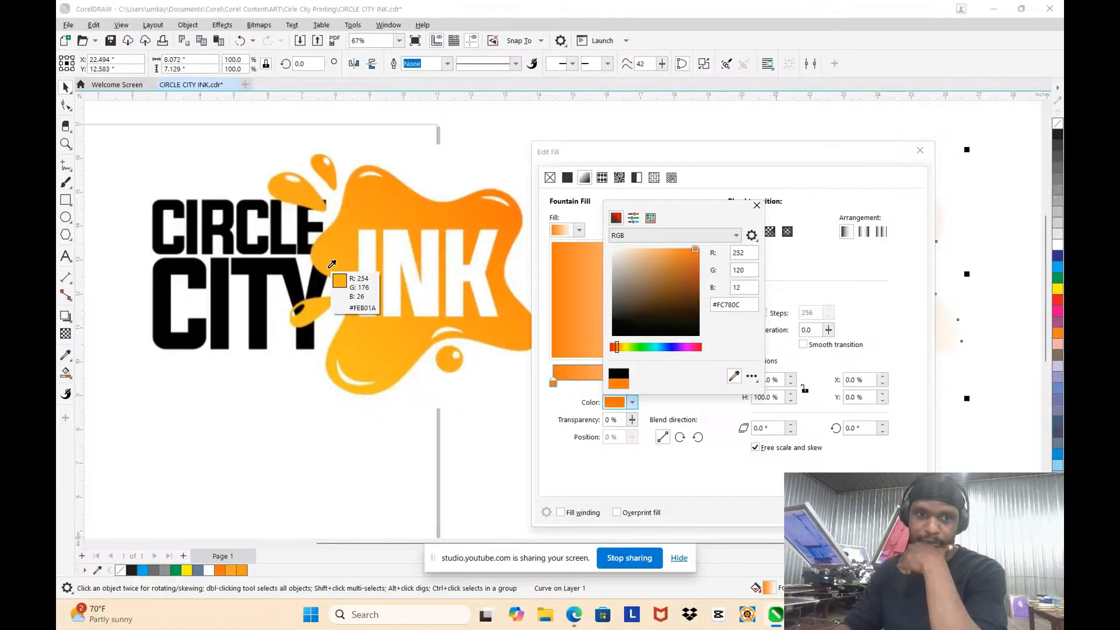
left_click(319, 248)
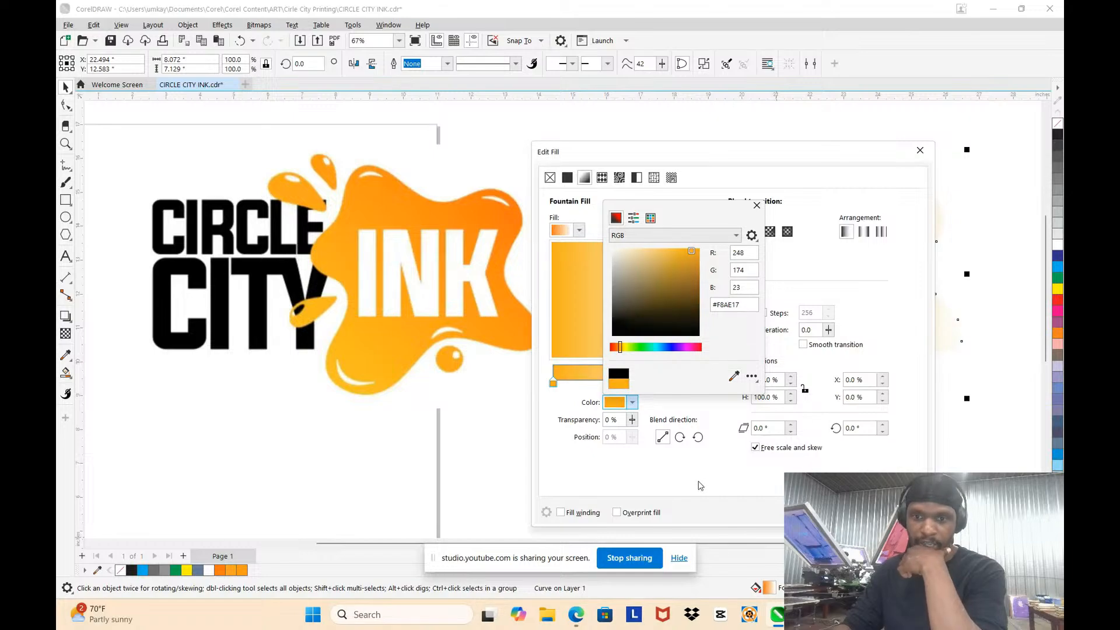
left_click(681, 413)
Step: Set the gradient's end colour to the deeper orange sampled near the original splash's upper-right lobe, apply the fill and deselect the splash
left_click(701, 383)
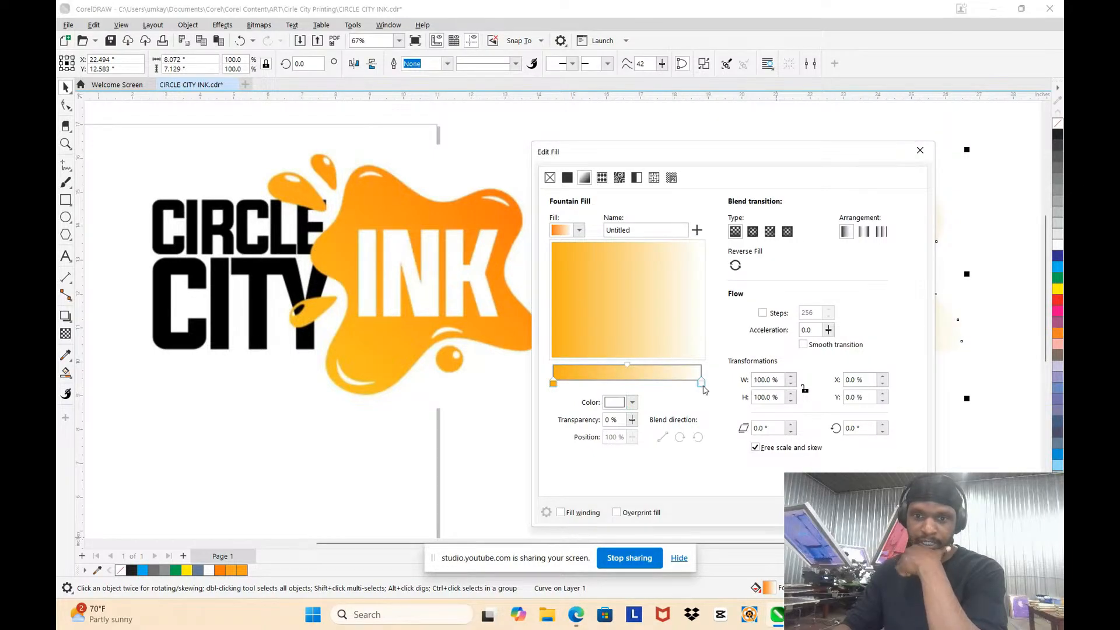
left_click(633, 404)
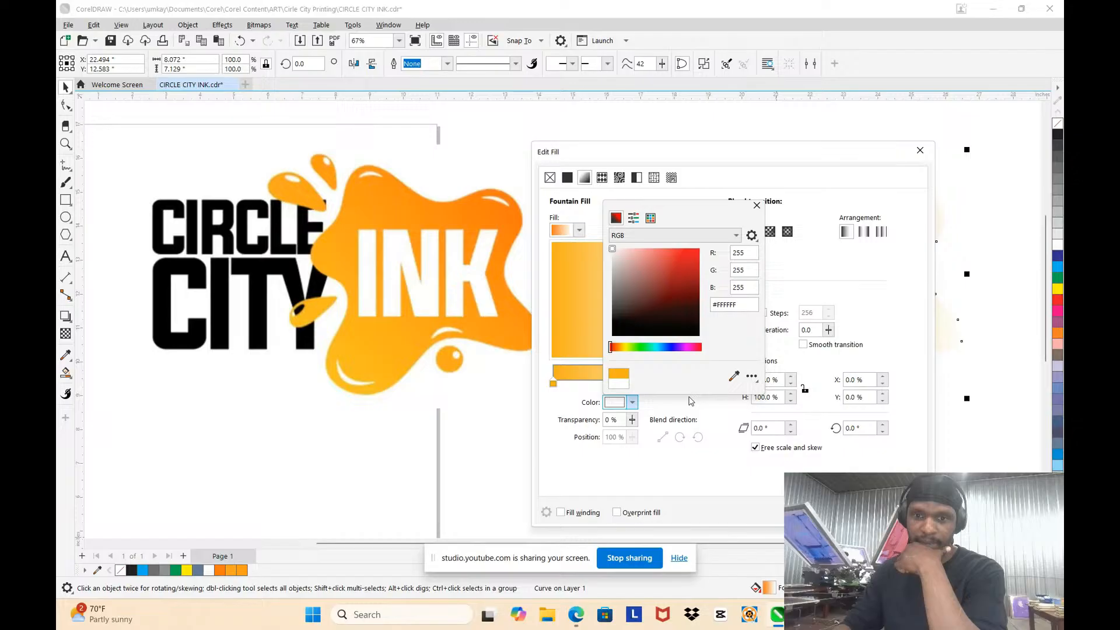
left_click(733, 377)
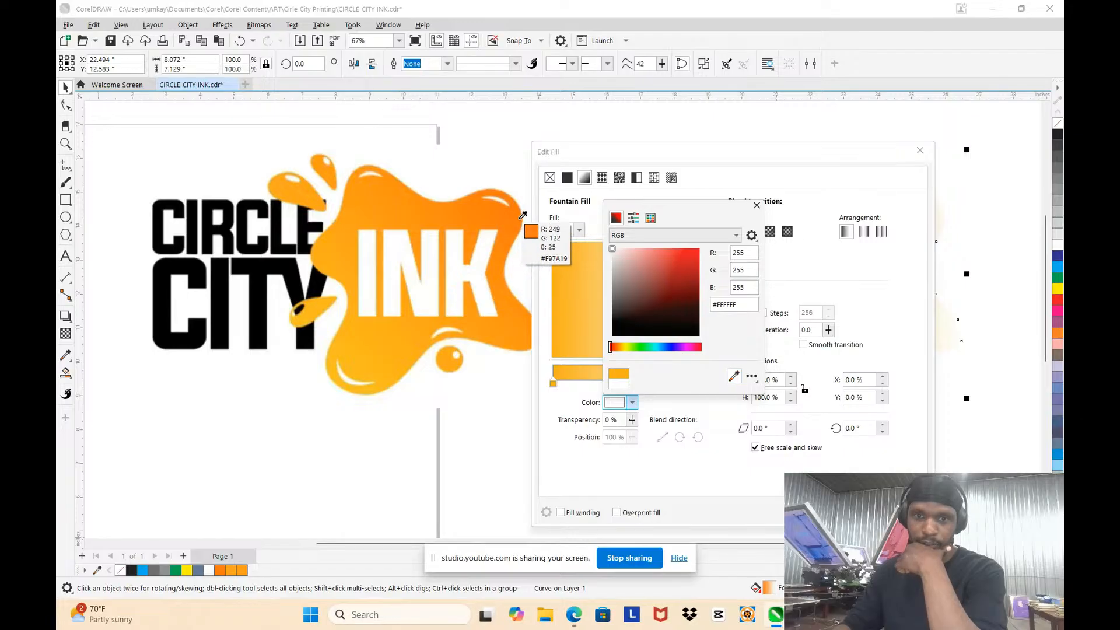
left_click(519, 223)
key("Escape")
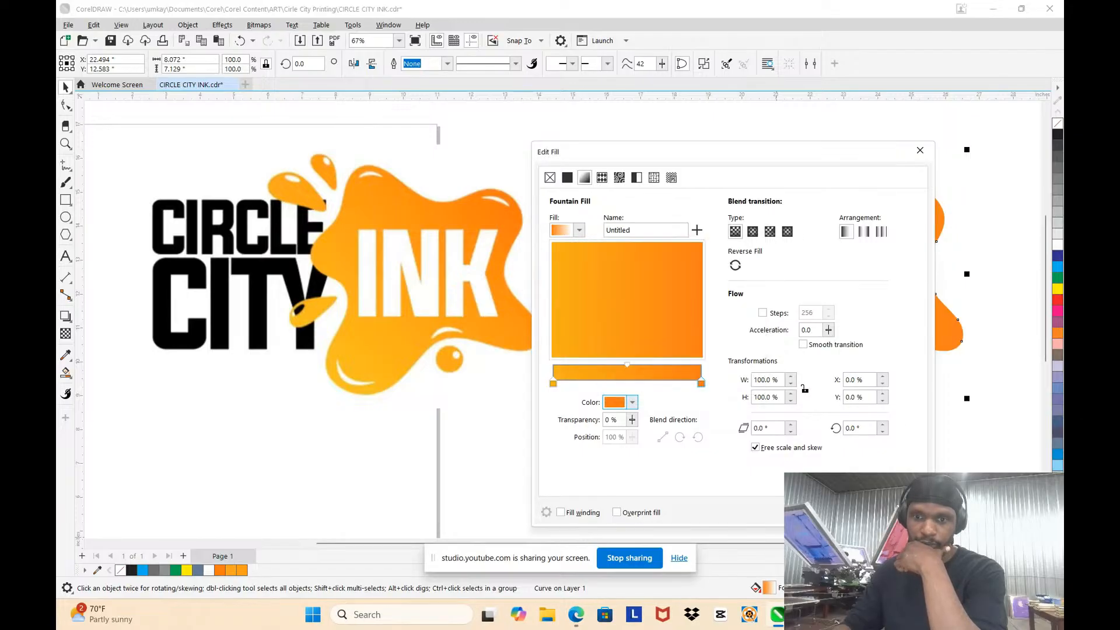
key("Return")
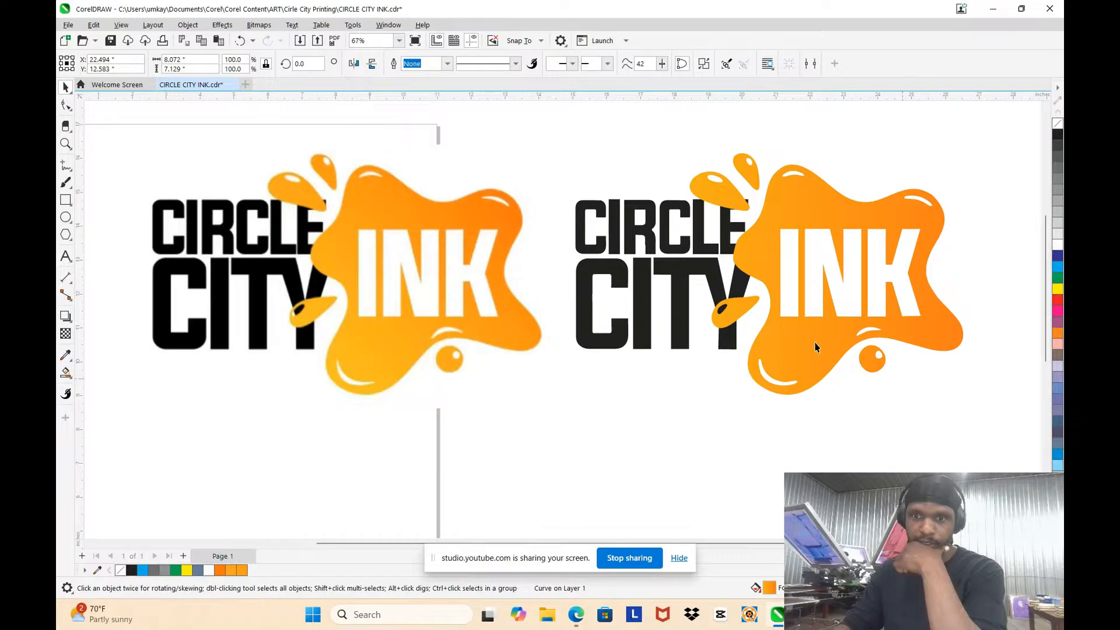
left_click(71, 91)
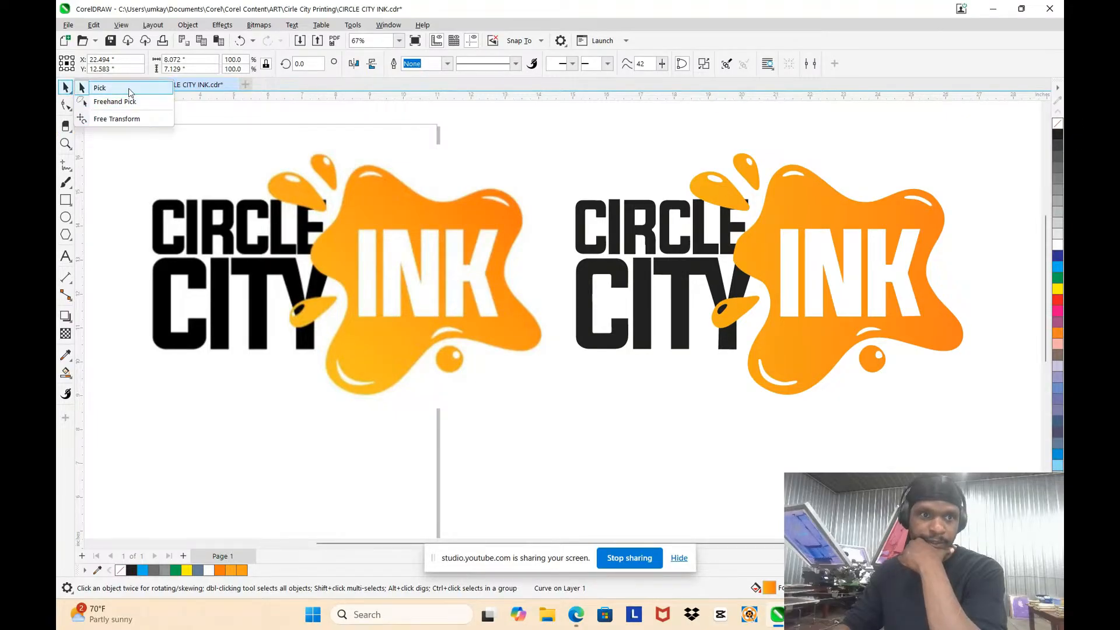
left_click(129, 88)
left_click(156, 141)
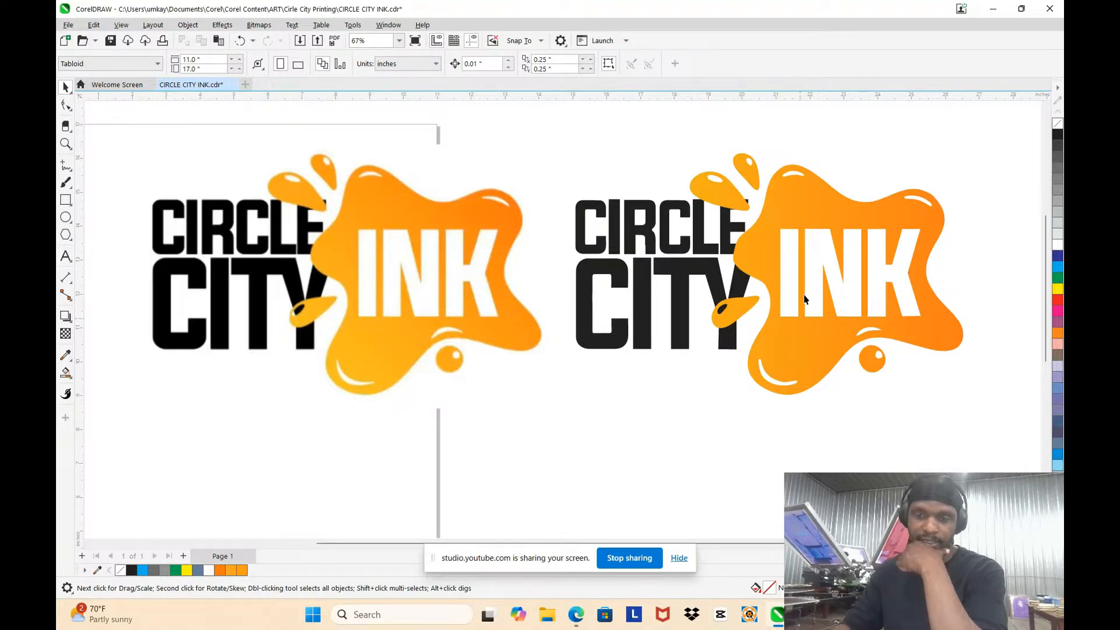
Step: Compare the edges of the original bitmap logo with those of the rebuilt vector logo at high magnification
left_click(390, 217)
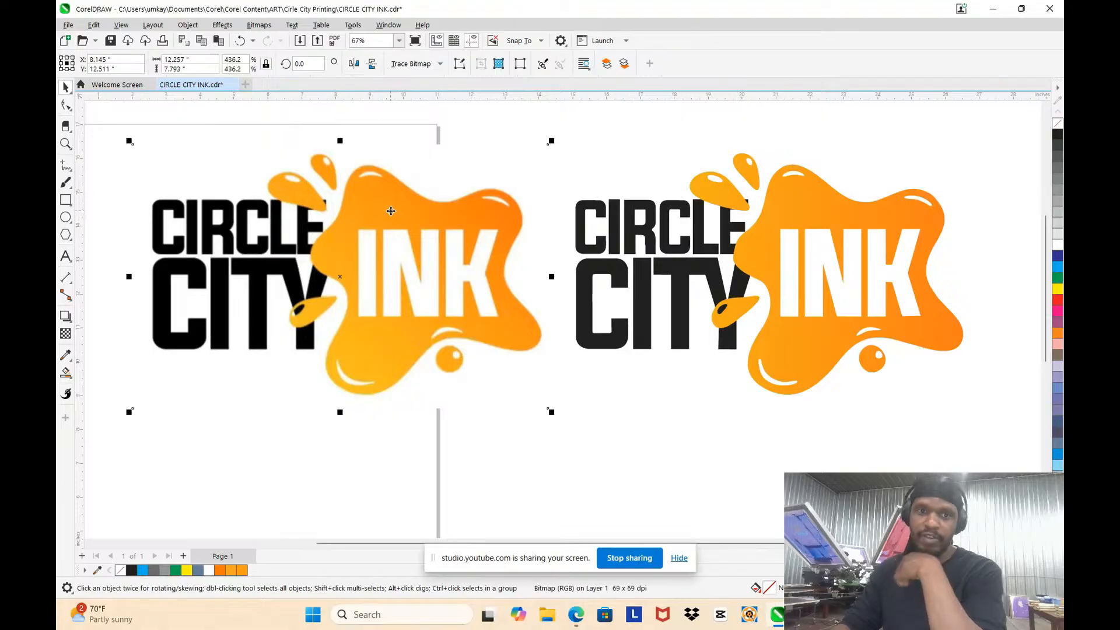
scroll(391, 217, "down", 4)
left_click(670, 318)
scroll(595, 284, "down", 3)
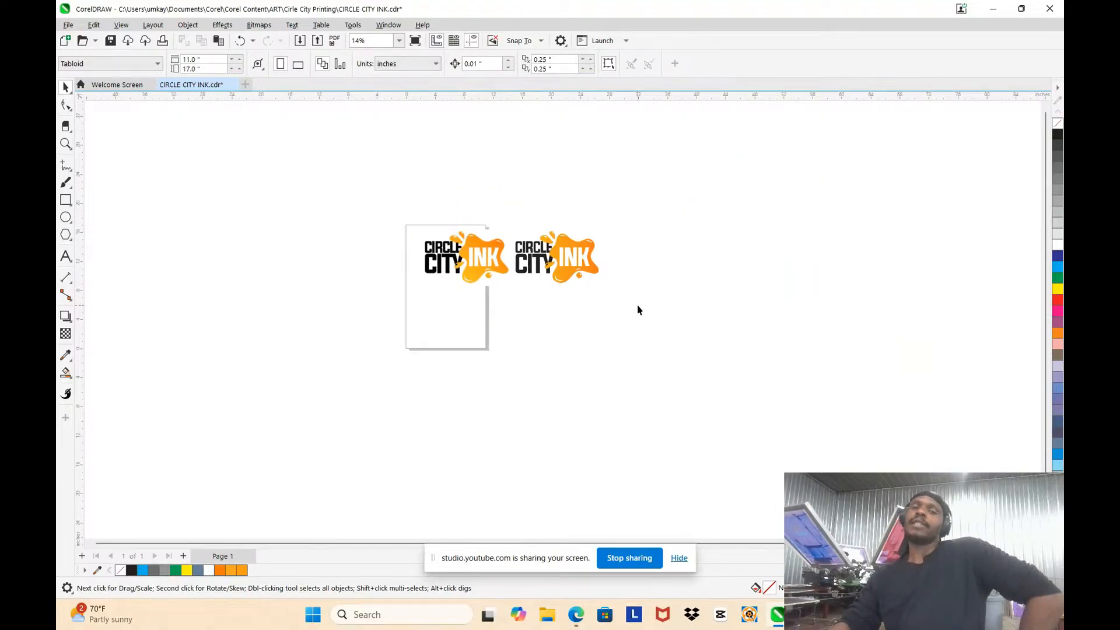
scroll(588, 298, "up", 8)
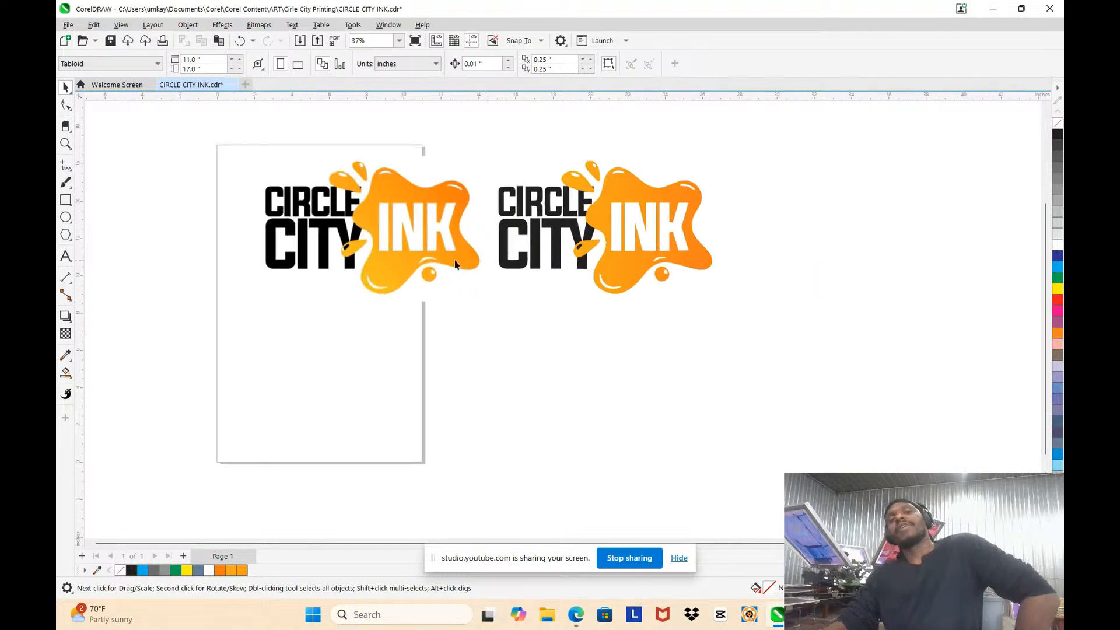
scroll(621, 422, "up", 7)
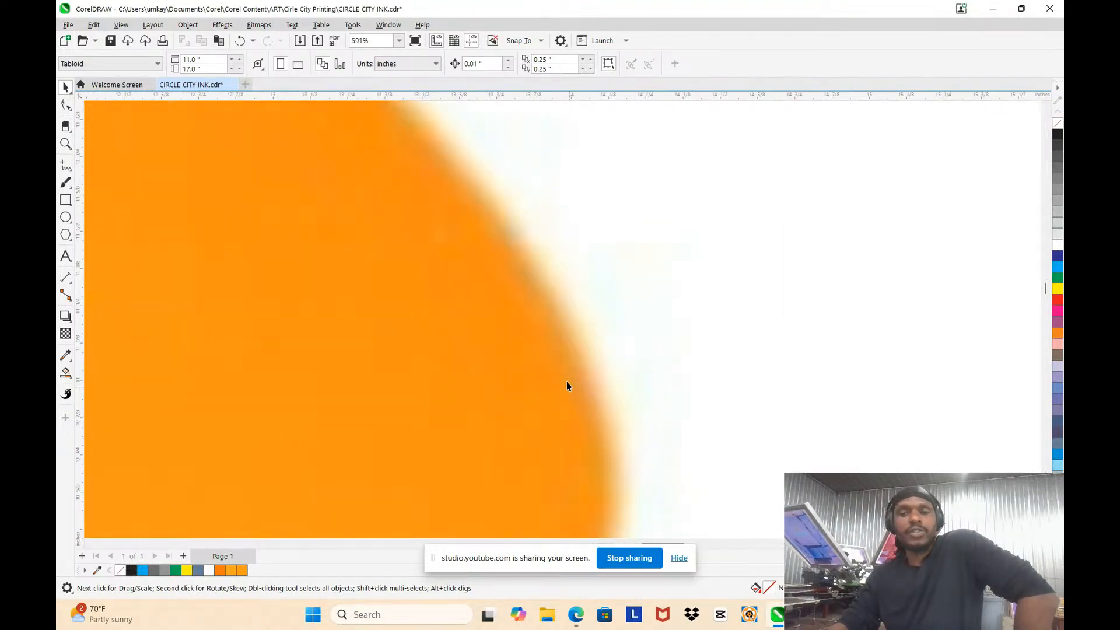
scroll(642, 243, "down", 2)
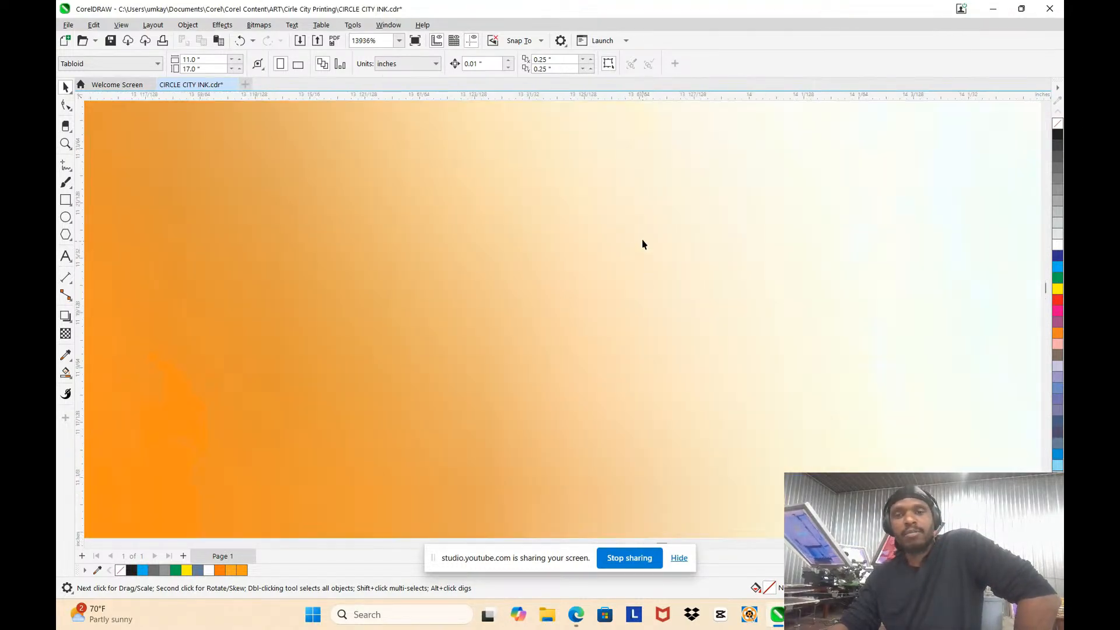
scroll(611, 254, "down", 9)
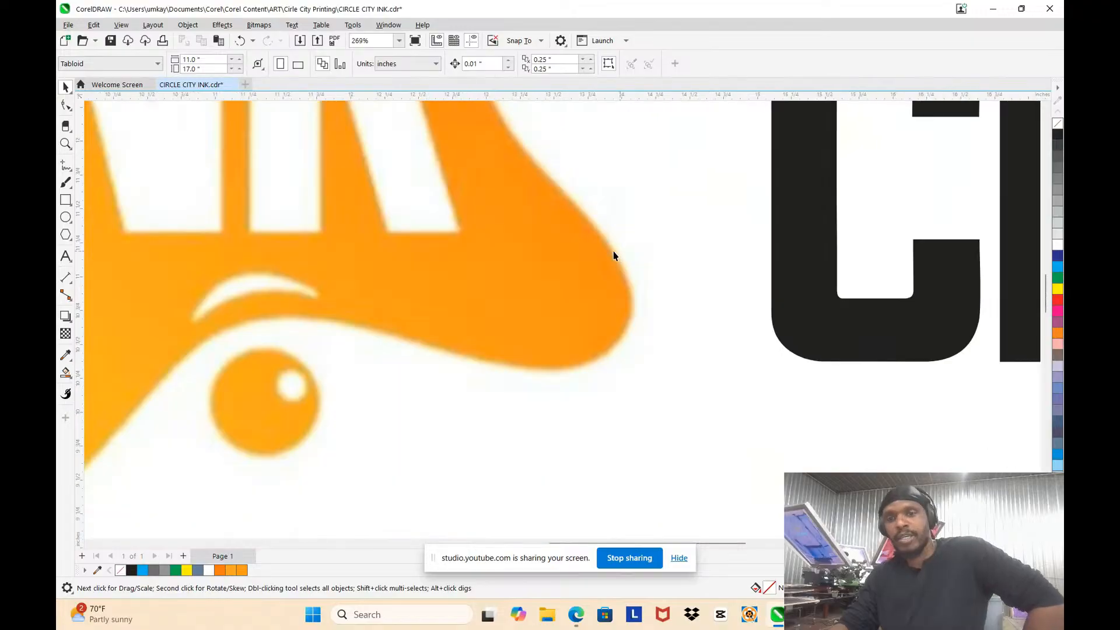
scroll(770, 225, "up", 8)
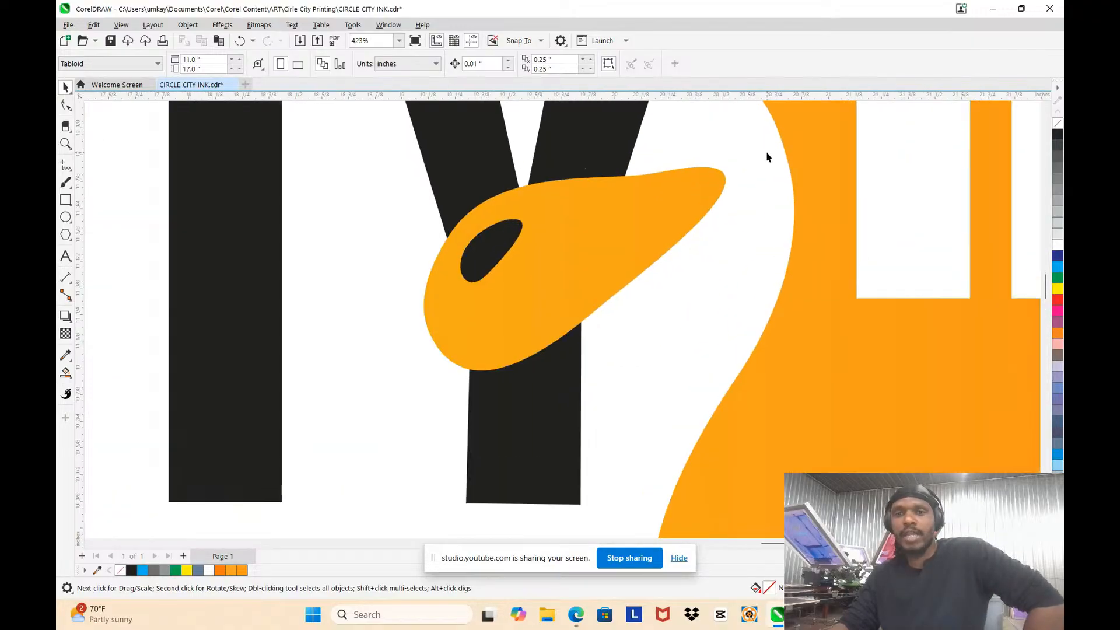
scroll(787, 183, "up", 8)
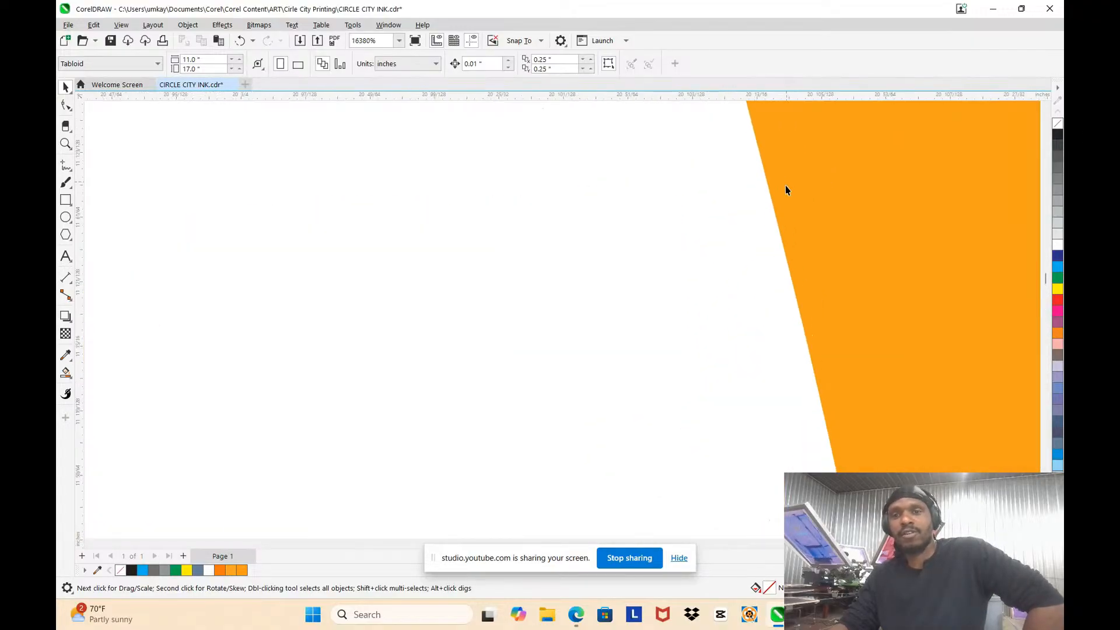
scroll(670, 200, "up", 3)
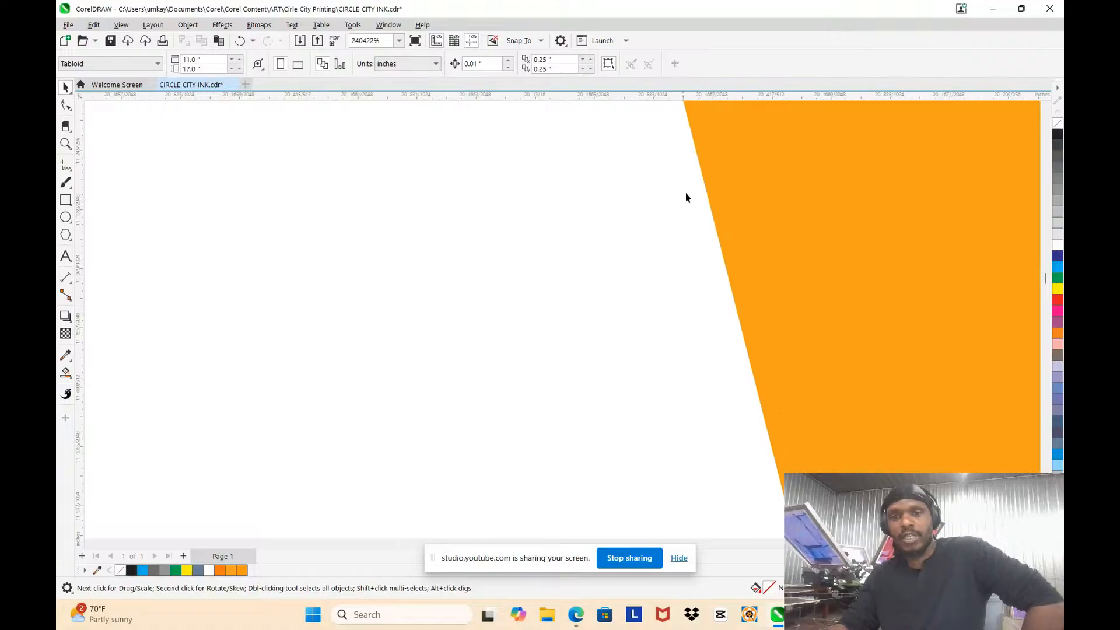
scroll(584, 257, "down", 10)
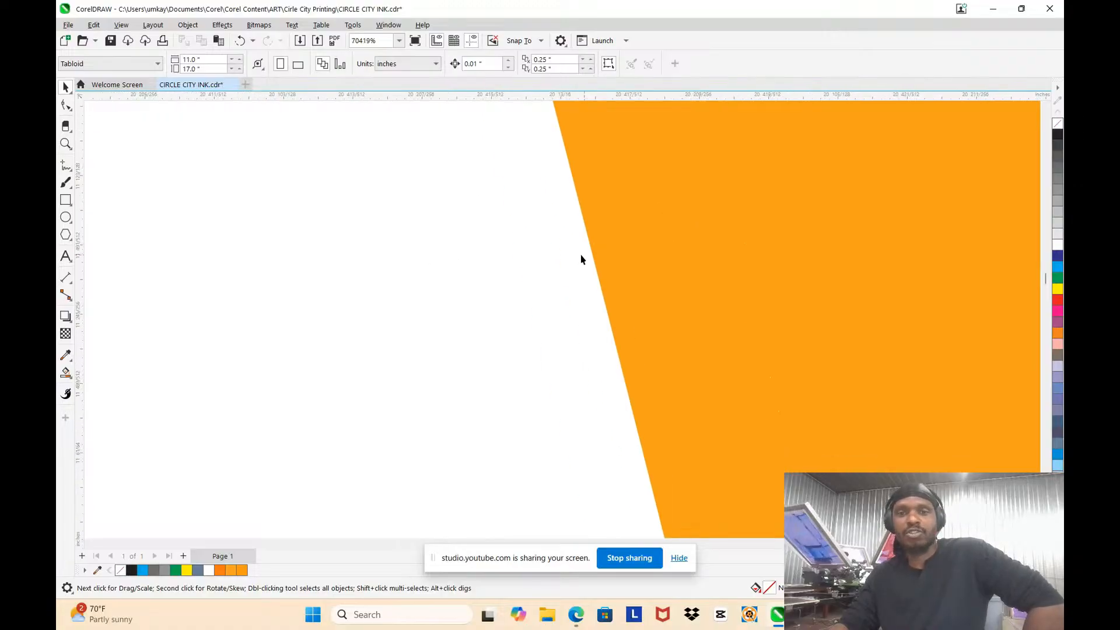
scroll(657, 298, "down", 8)
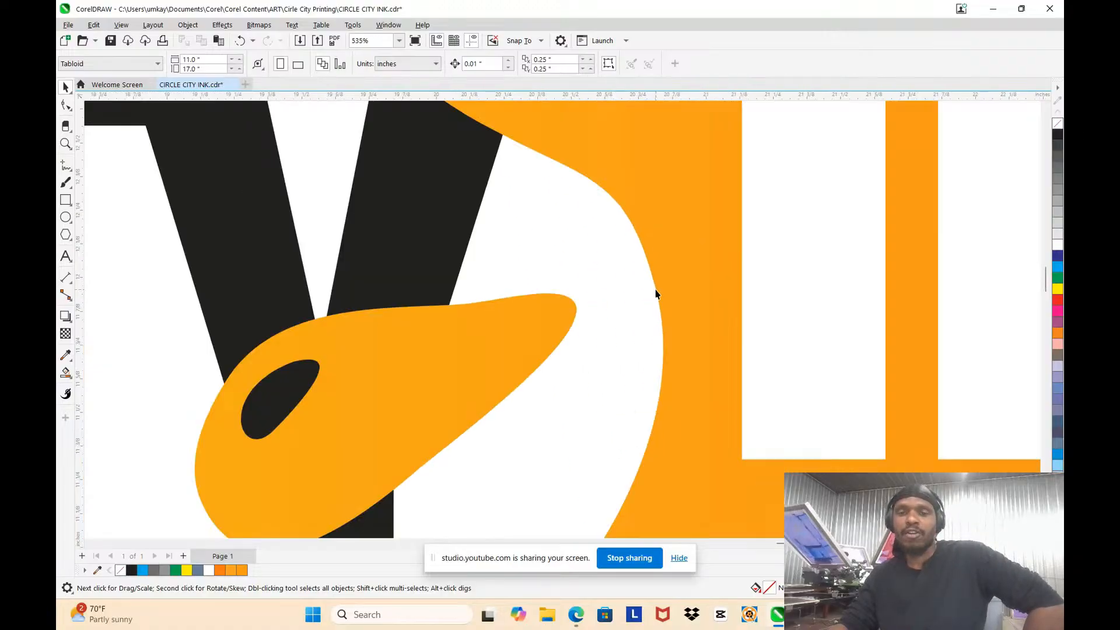
scroll(669, 233, "up", 5)
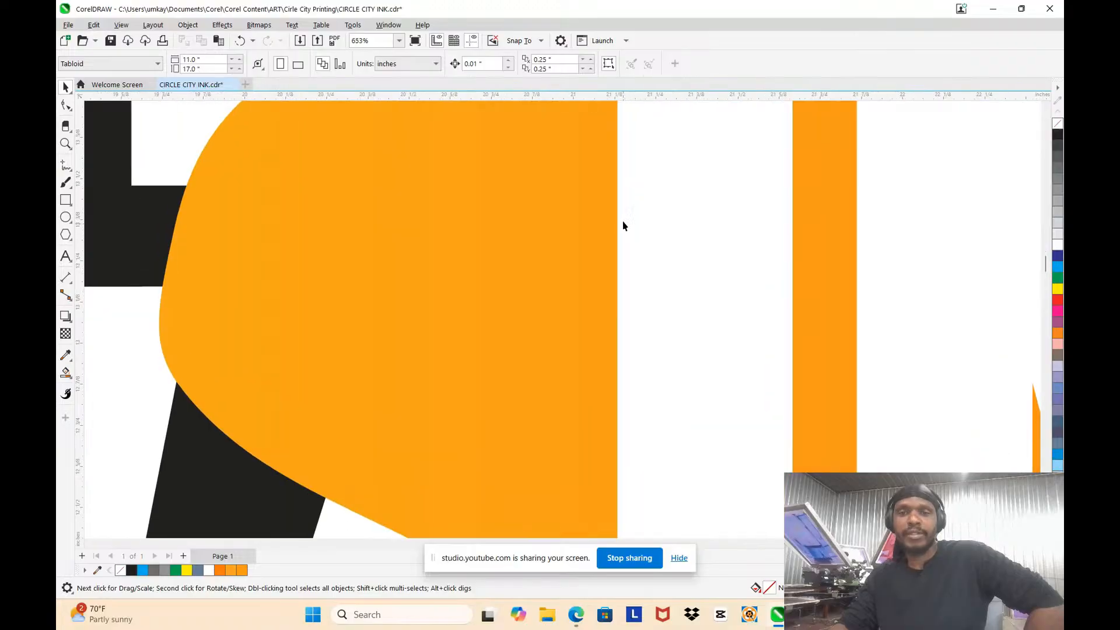
scroll(618, 250, "down", 10)
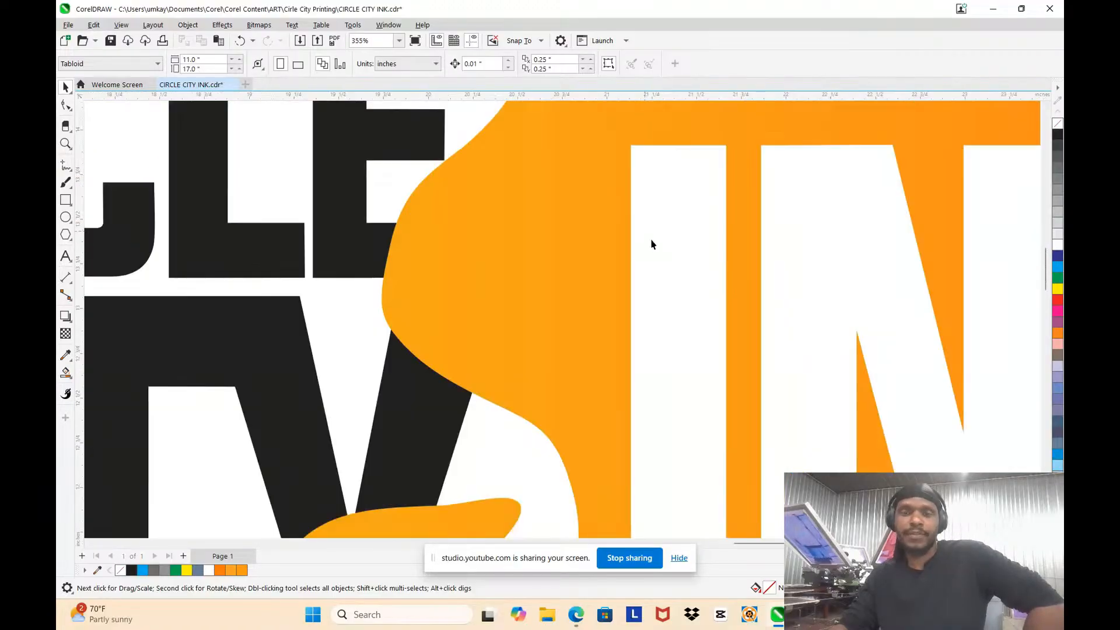
scroll(532, 250, "up", 2)
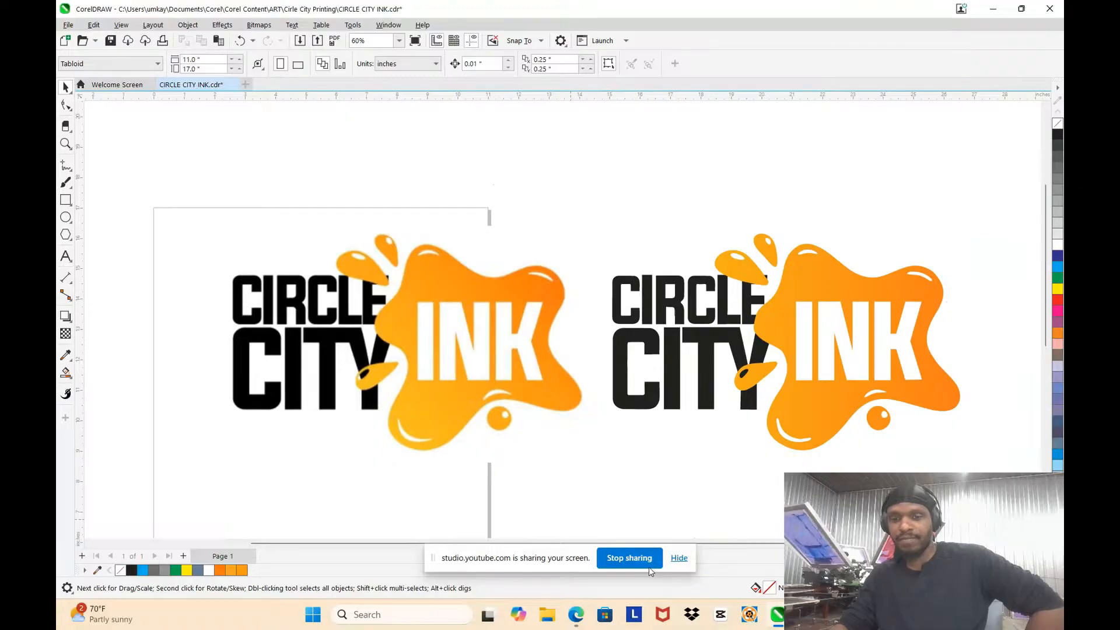
left_click(629, 558)
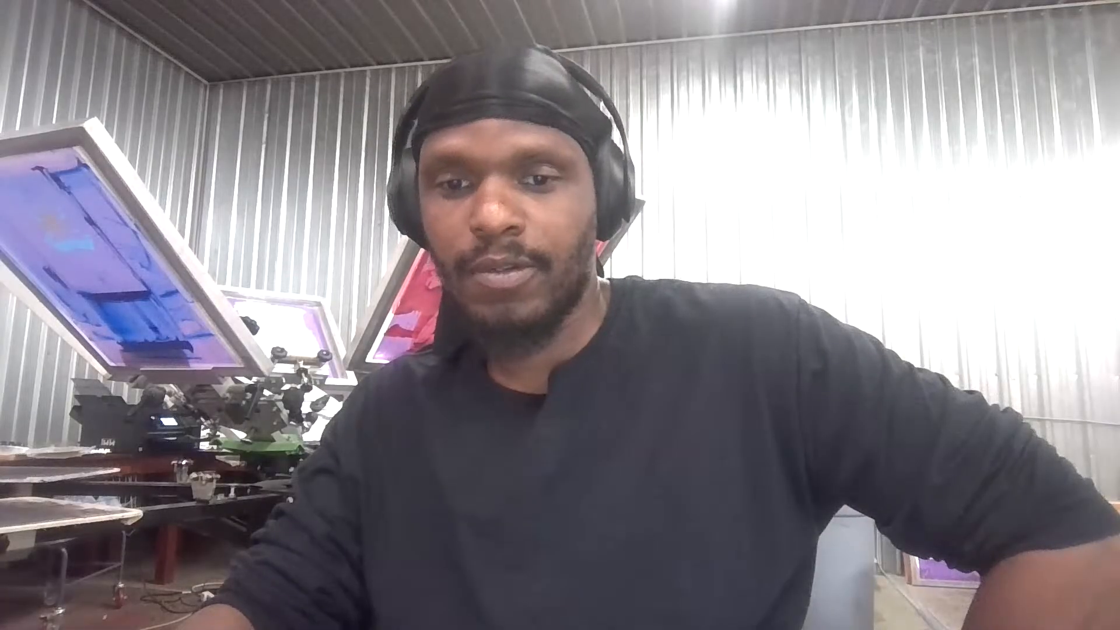